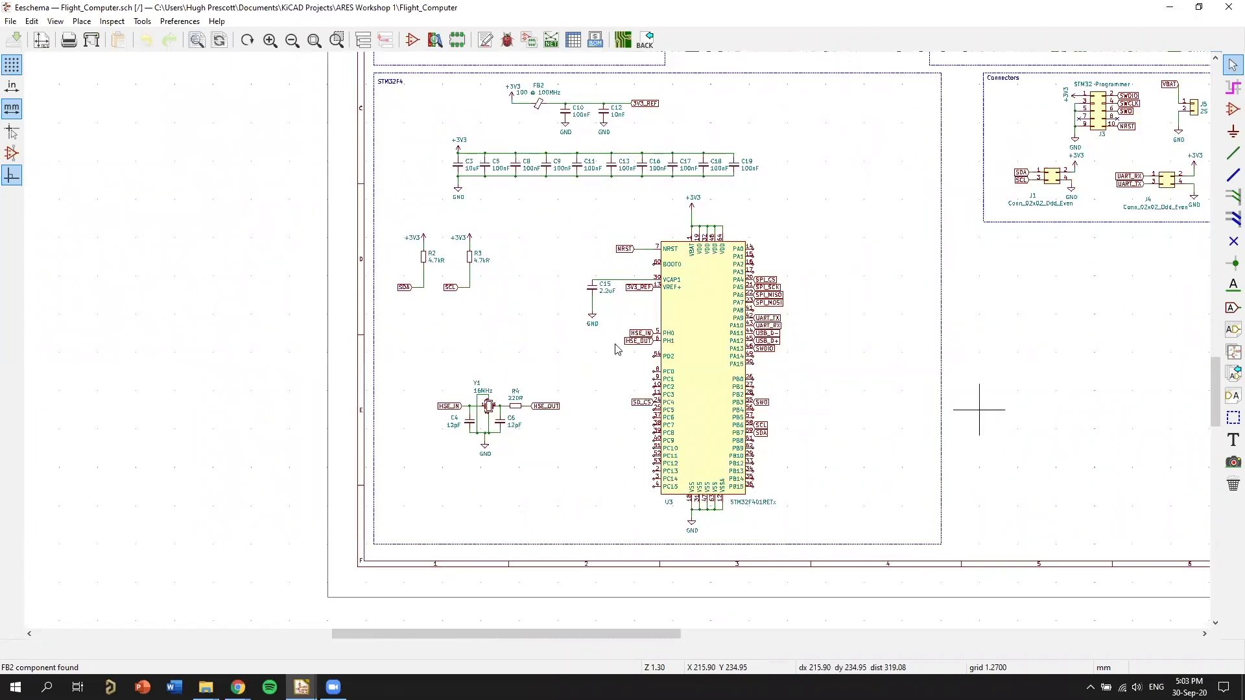
Survey the flight computer schematic's functional blocks, from the STM32F4 section across to the PYRO, connectors, IMU and SD card sections.
scroll(980, 415, "down", 1)
middle_click_drag(789, 446, 909, 445)
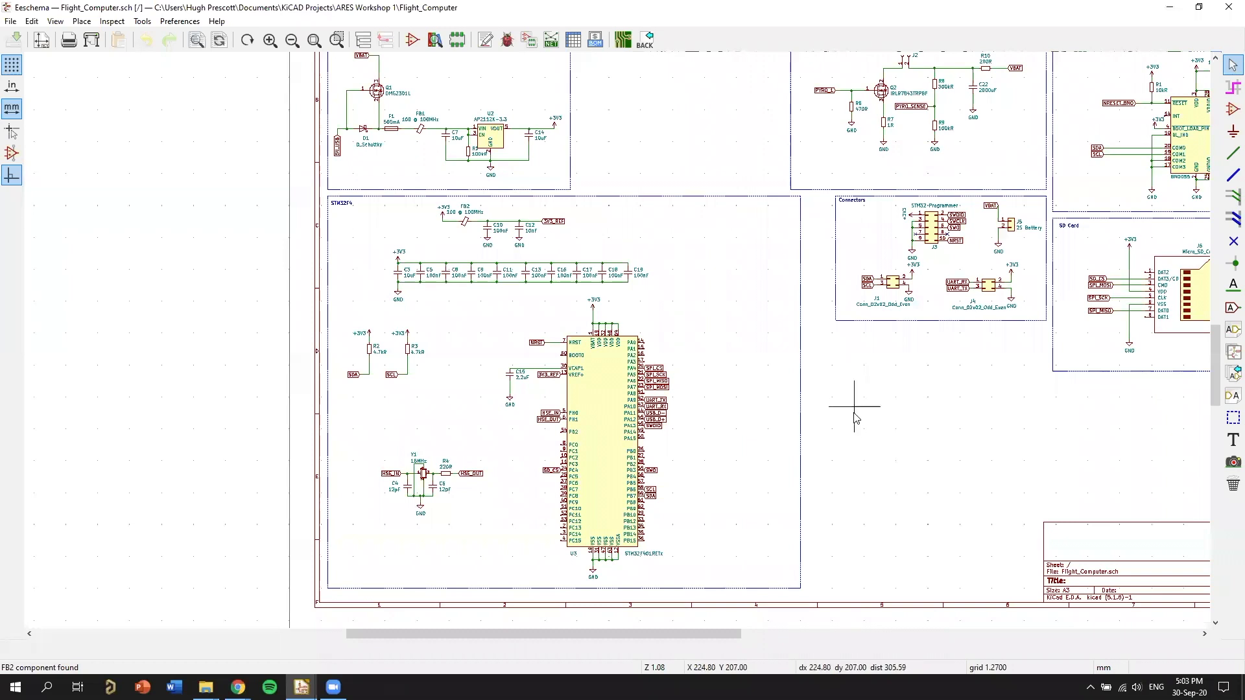
middle_click_drag(886, 375, 834, 438)
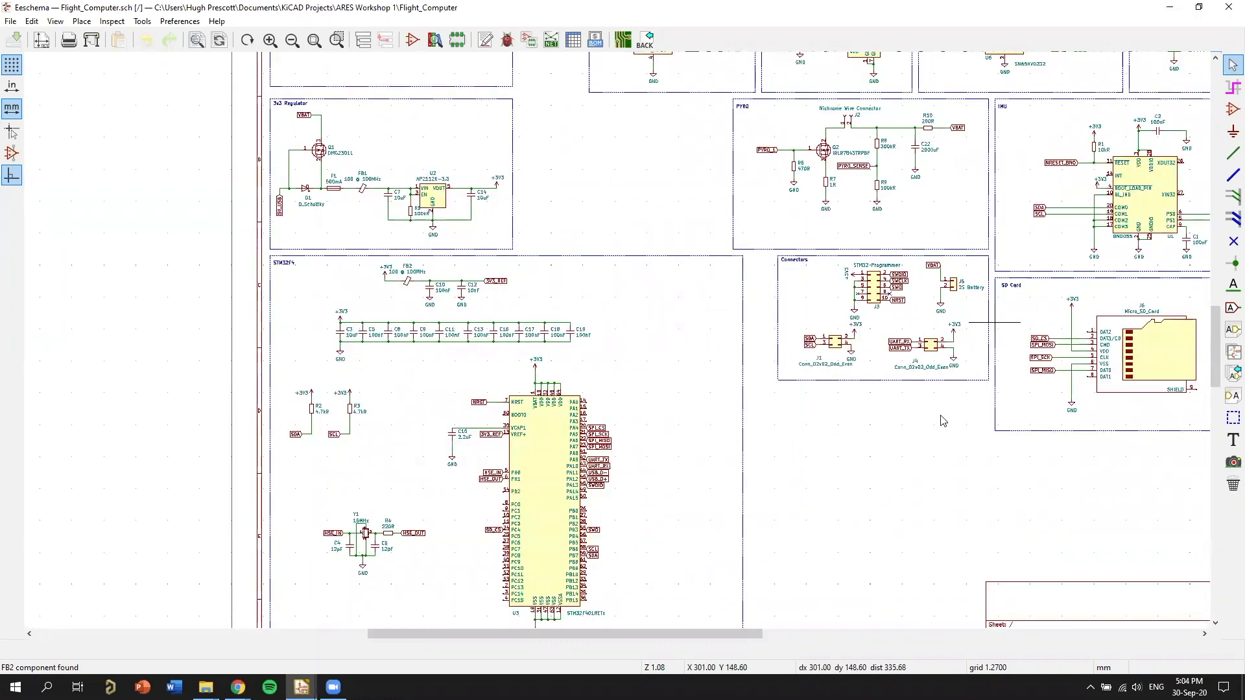
middle_click_drag(959, 450, 934, 471)
middle_click_drag(855, 427, 935, 445)
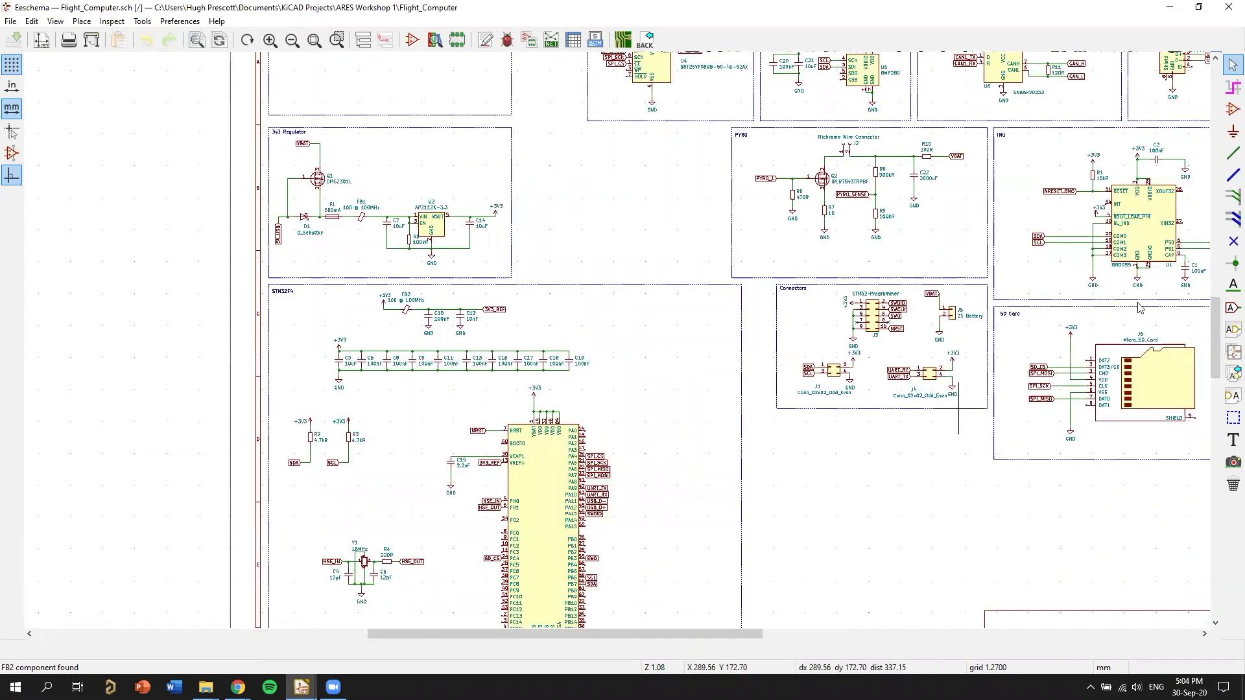
middle_click_drag(1139, 308, 1075, 390)
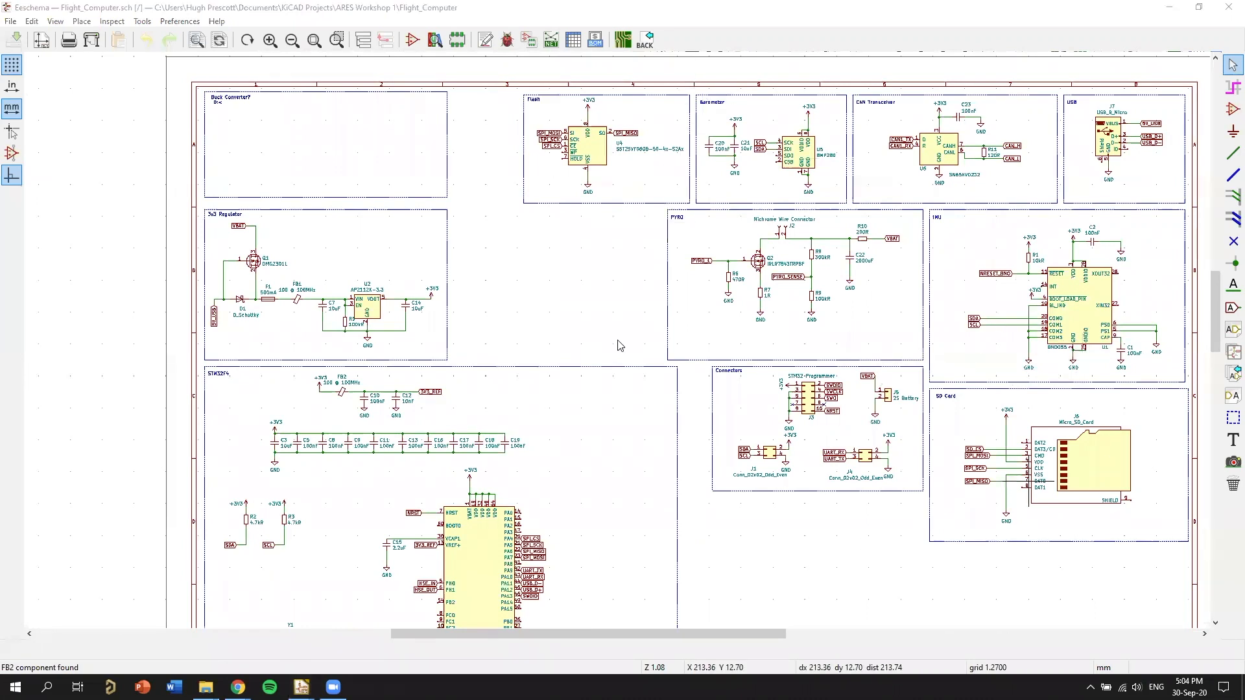
scroll(996, 320, "up", 1)
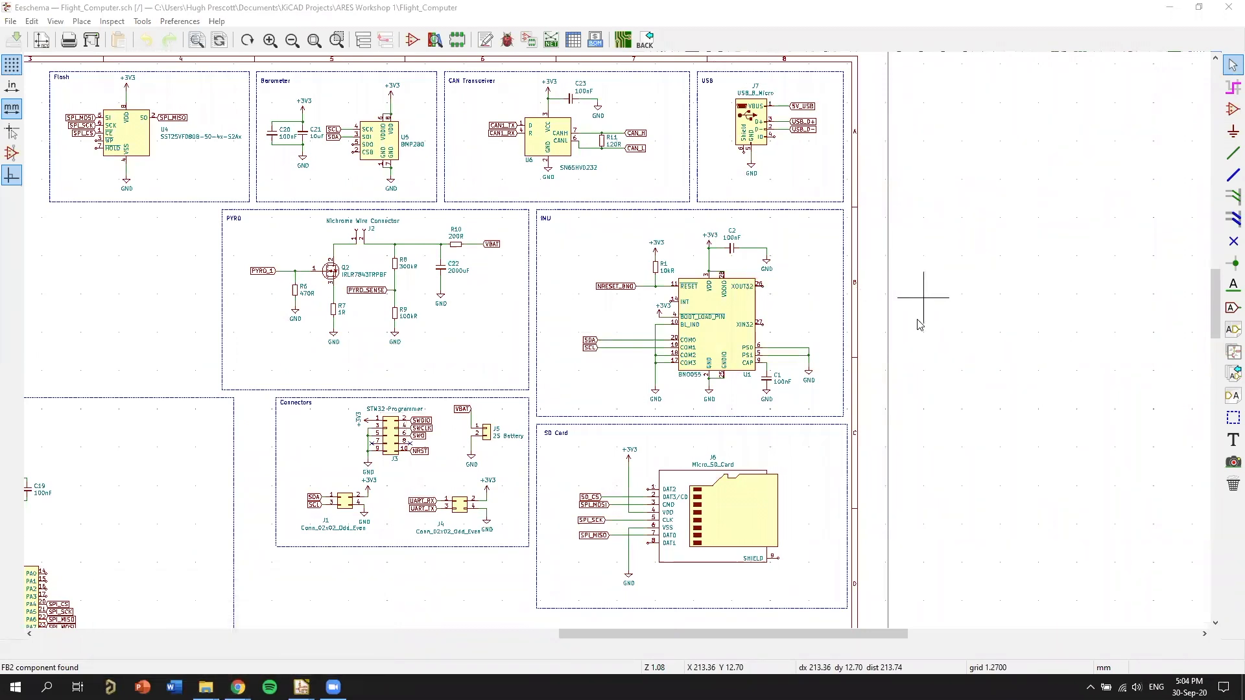
middle_click_drag(910, 329, 624, 344)
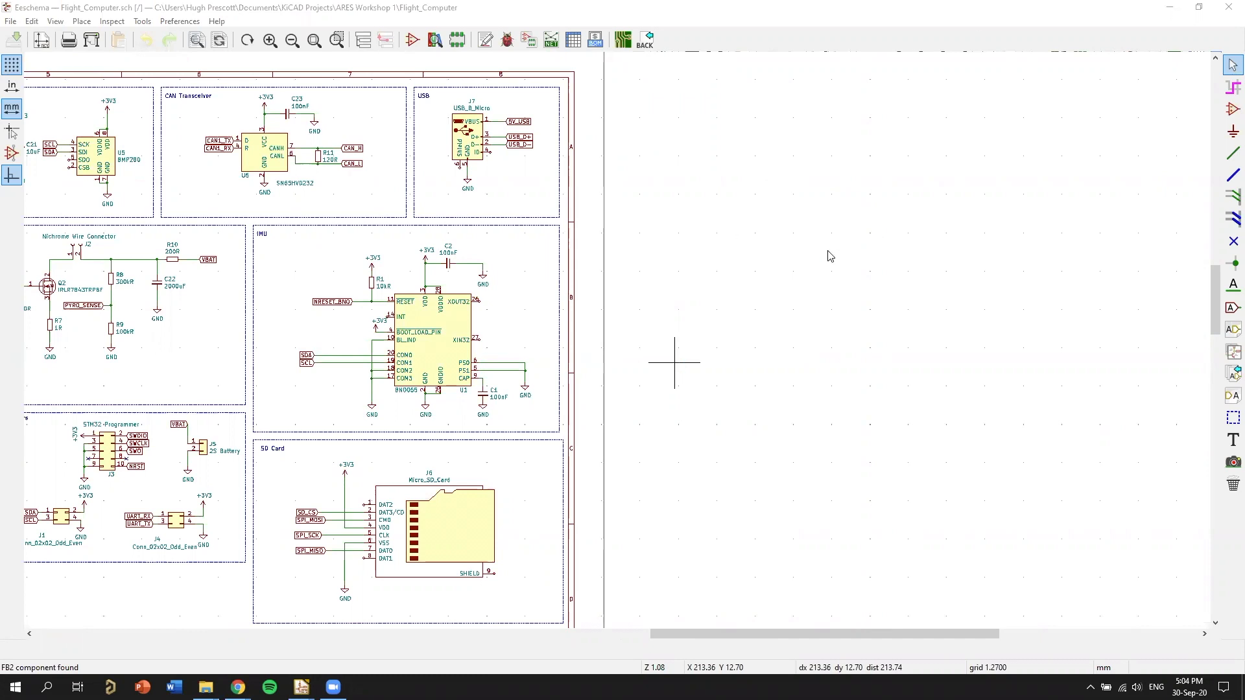
Review the IMU, SD card and connector blocks, and return to the STM32F4 block to examine its layout.
scroll(989, 348, "up", 2)
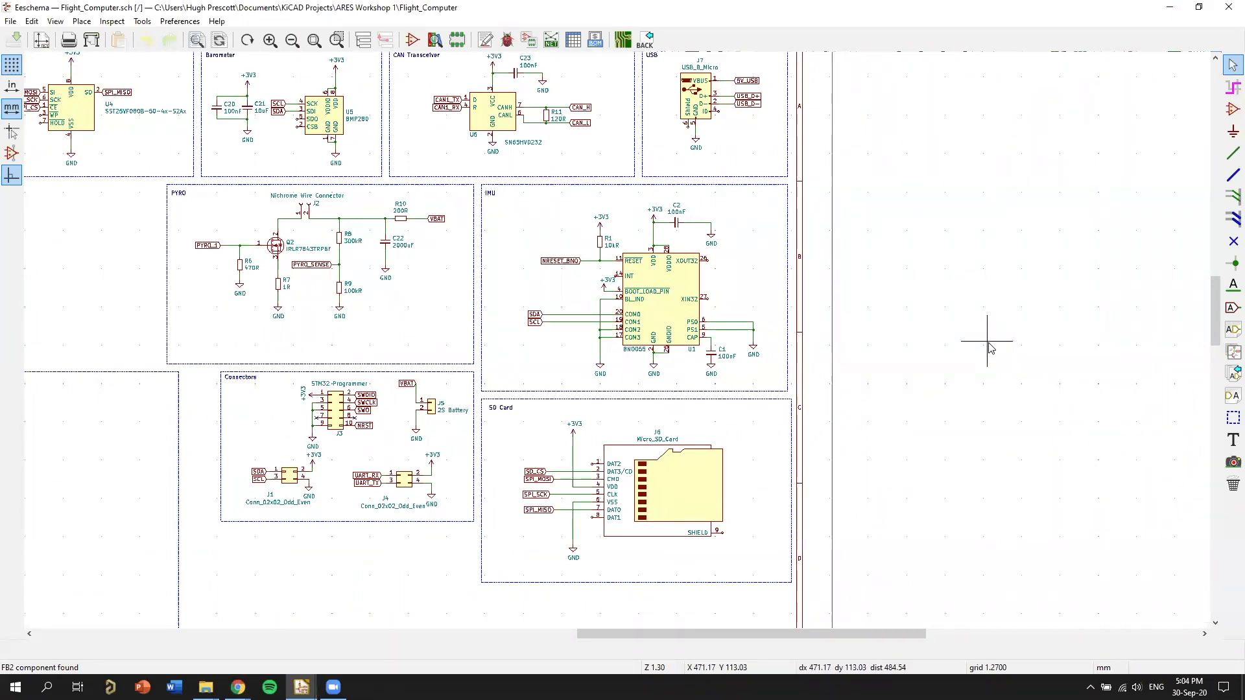
scroll(707, 448, "down", 1)
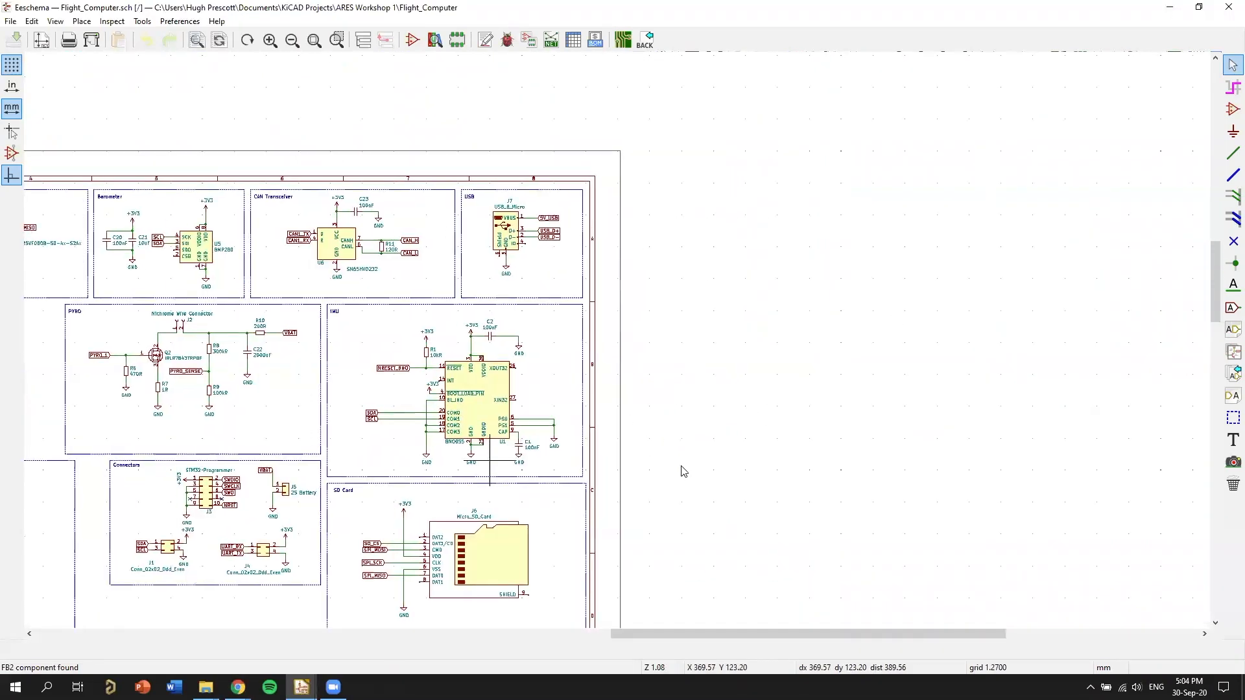
middle_click_drag(674, 489, 942, 432)
middle_click_drag(690, 497, 873, 463)
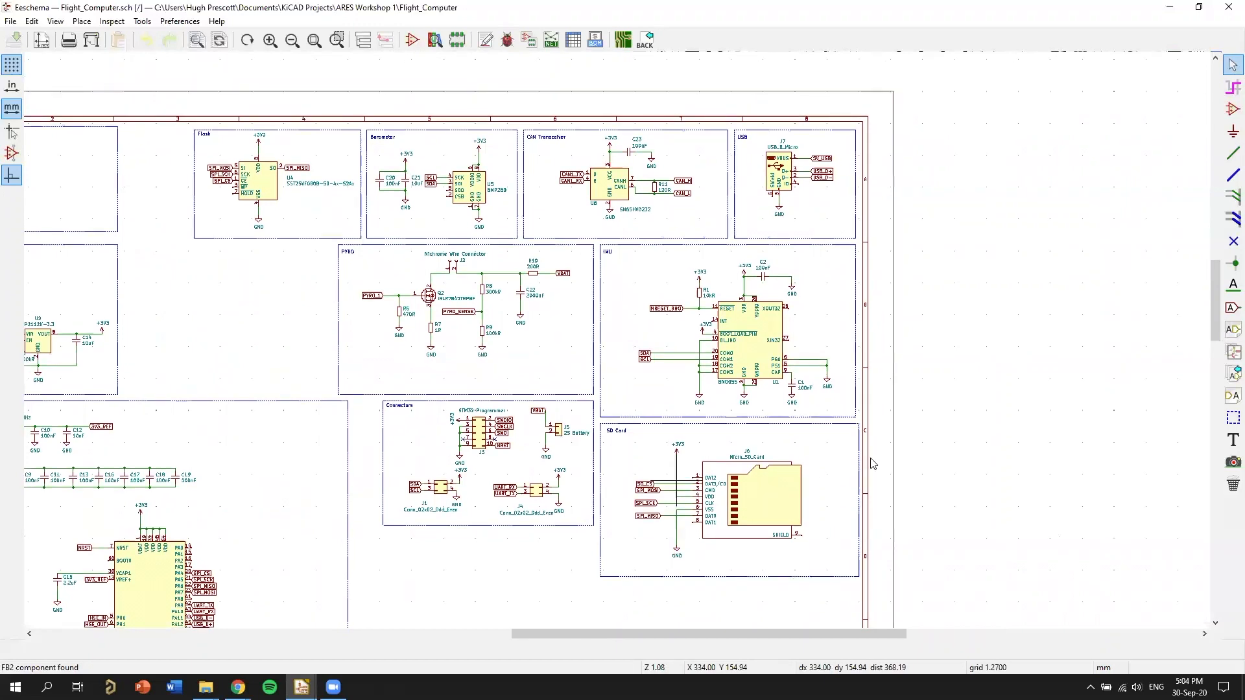
middle_click_drag(961, 378, 1004, 389)
middle_click_drag(814, 518, 1013, 472)
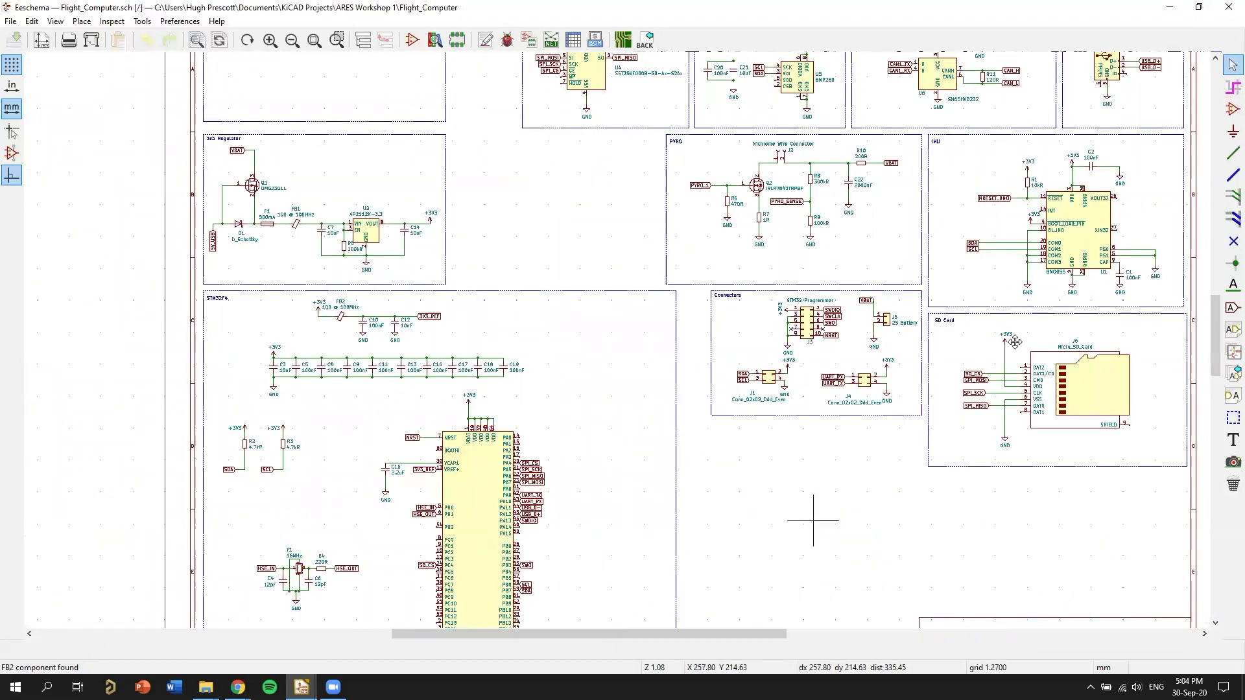
middle_click_drag(817, 519, 1012, 348)
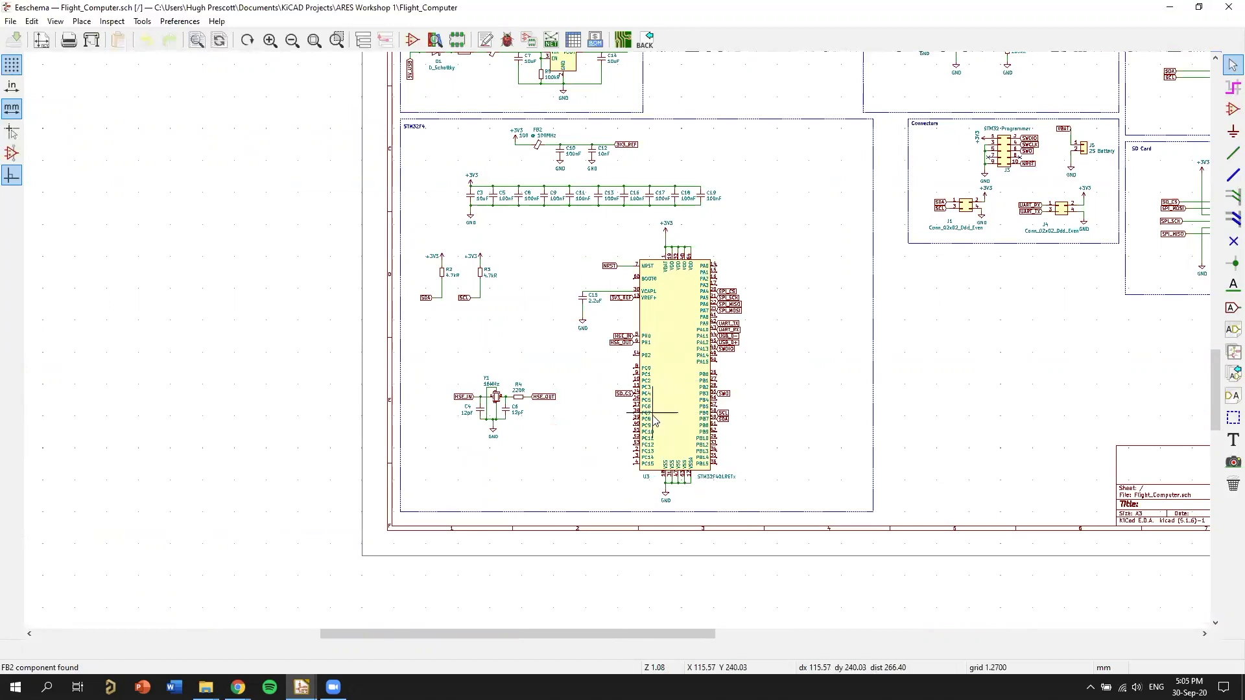
scroll(820, 413, "up", 1)
mouse_move(819, 413)
middle_mouse_down()
mouse_move(845, 269)
mouse_move(867, 290)
mouse_move(832, 428)
middle_mouse_up()
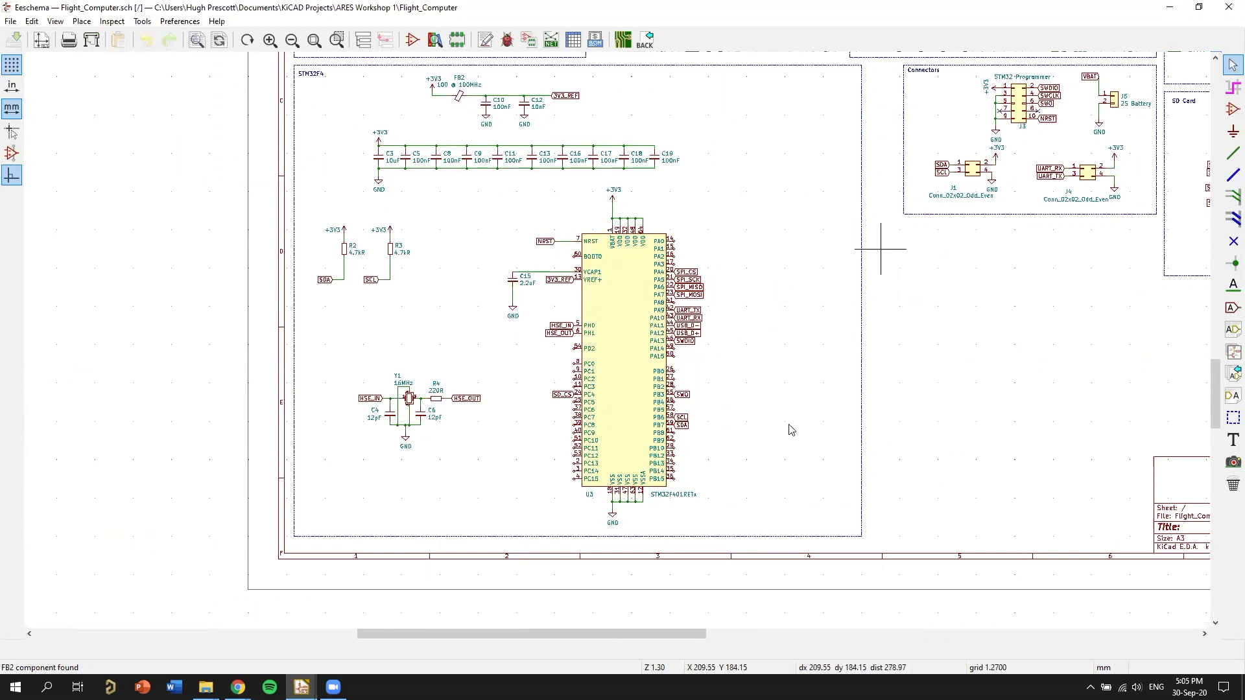
Examine how the 3V3 regulator, PYRO and connectors blocks are arranged, and look over the complete schematic sheet.
scroll(729, 441, "down", 1)
middle_click_drag(489, 319, 670, 446)
middle_click_drag(739, 391, 636, 374)
middle_click_drag(767, 282, 691, 389)
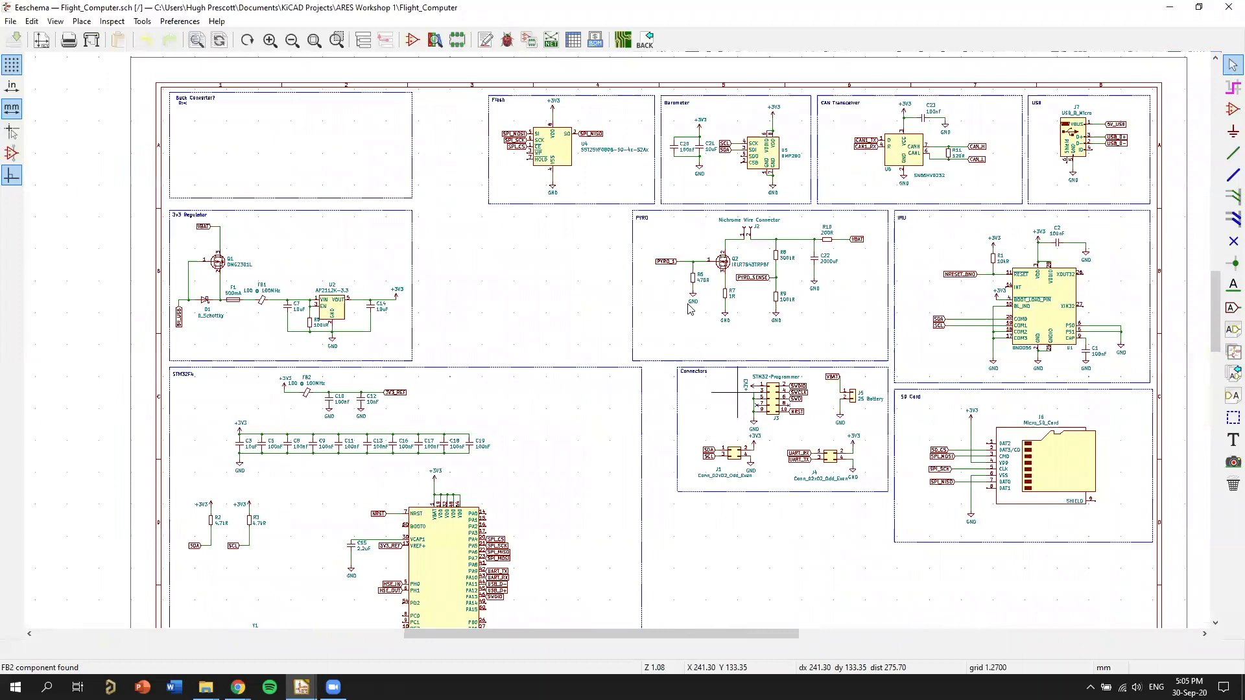
scroll(529, 433, "up", 1)
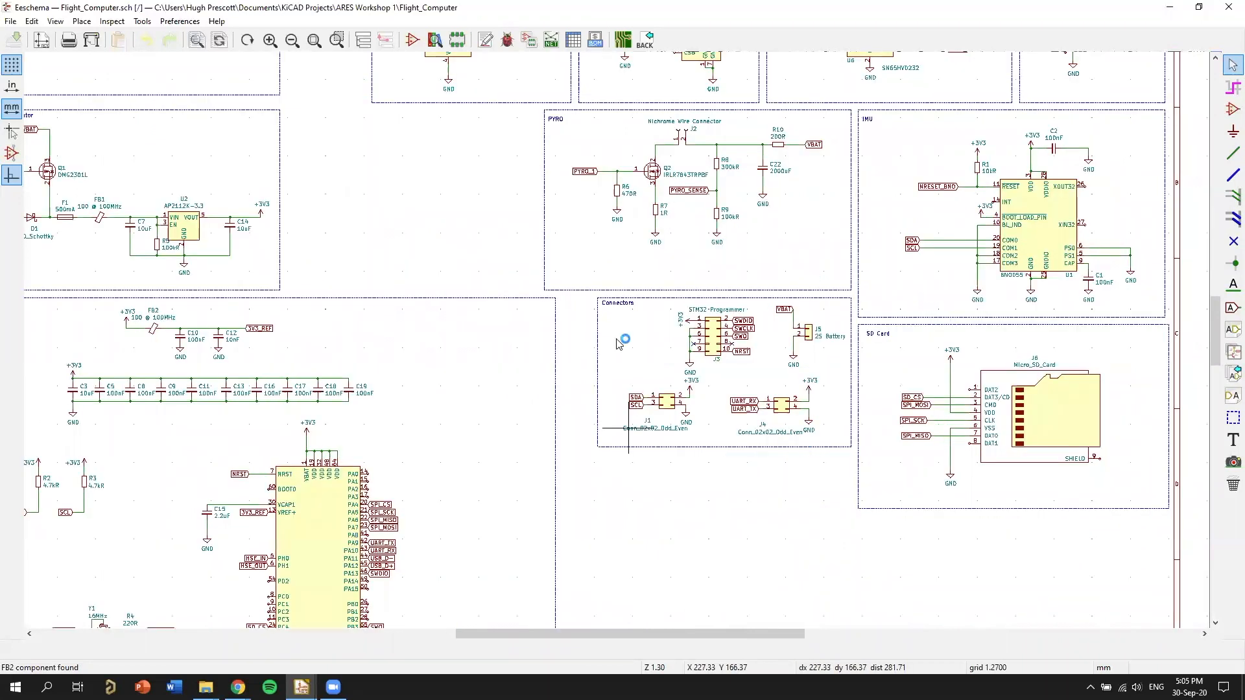
middle_click_drag(689, 305, 675, 439)
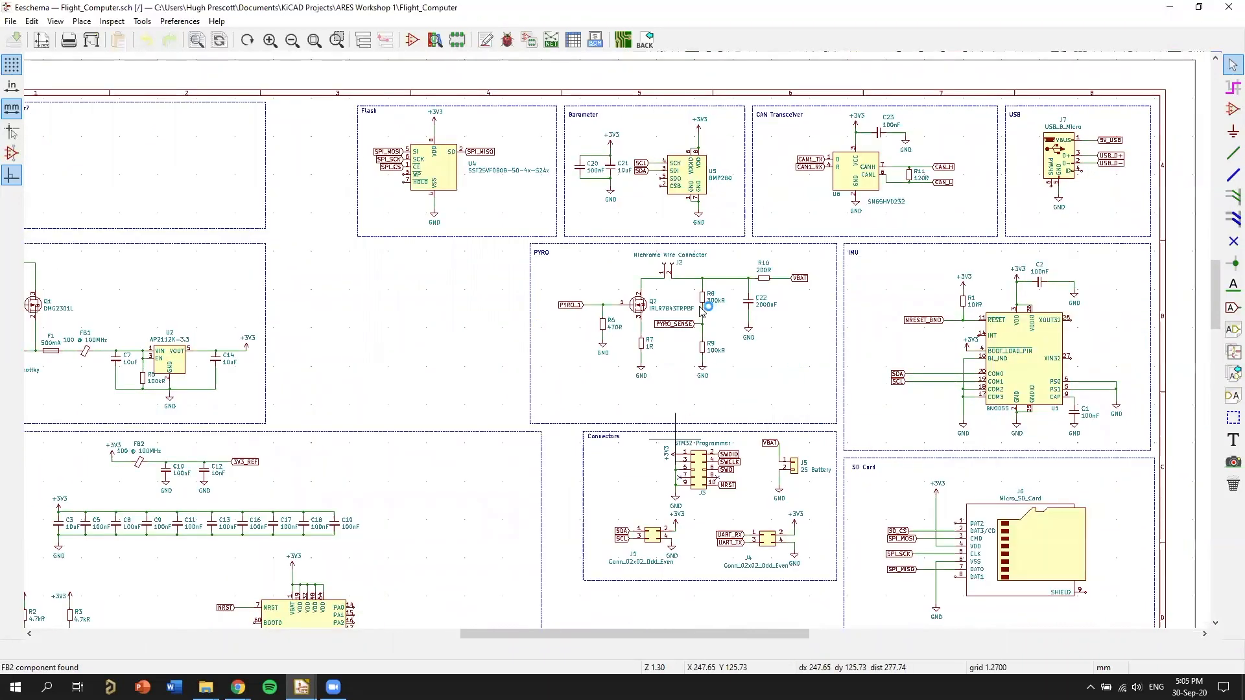
key("Home")
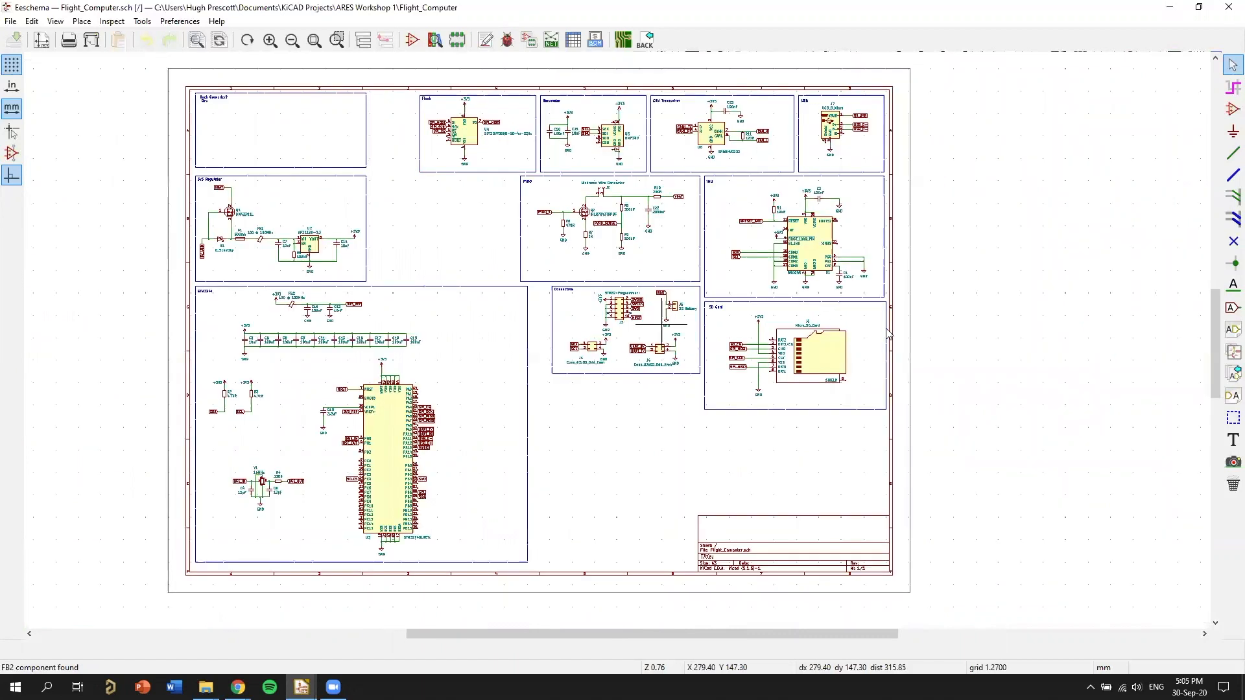
middle_click_drag(661, 348, 809, 299)
Inspect the STM32F401RETx microcontroller's pin labels, power connections, decoupling capacitors and 16 MHz crystal circuit.
scroll(767, 446, "up", 3)
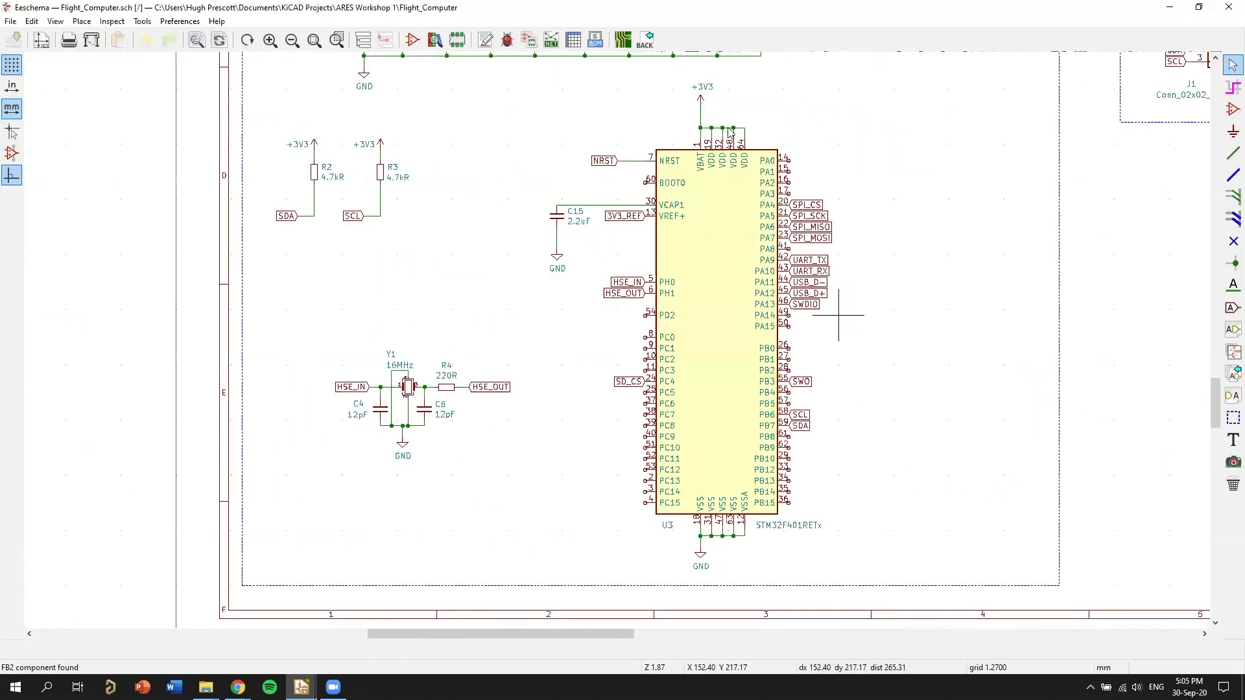
middle_click_drag(757, 574, 750, 586)
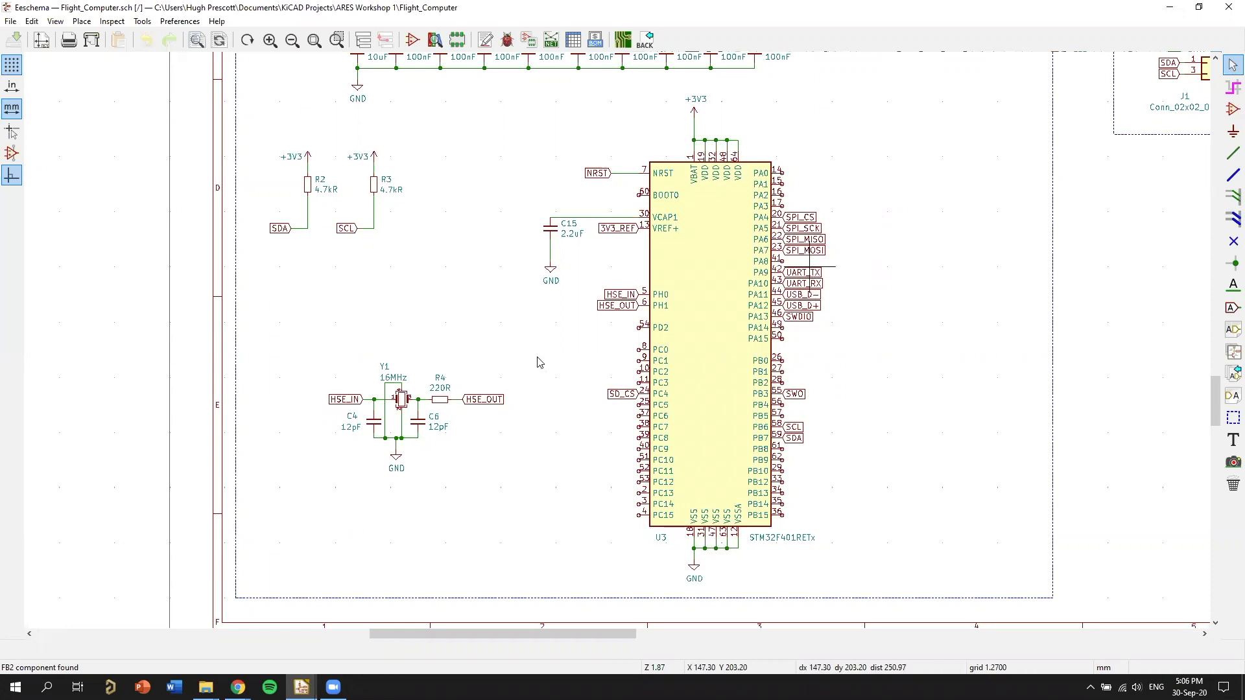
scroll(623, 407, "down", 1)
middle_click_drag(664, 325, 677, 310)
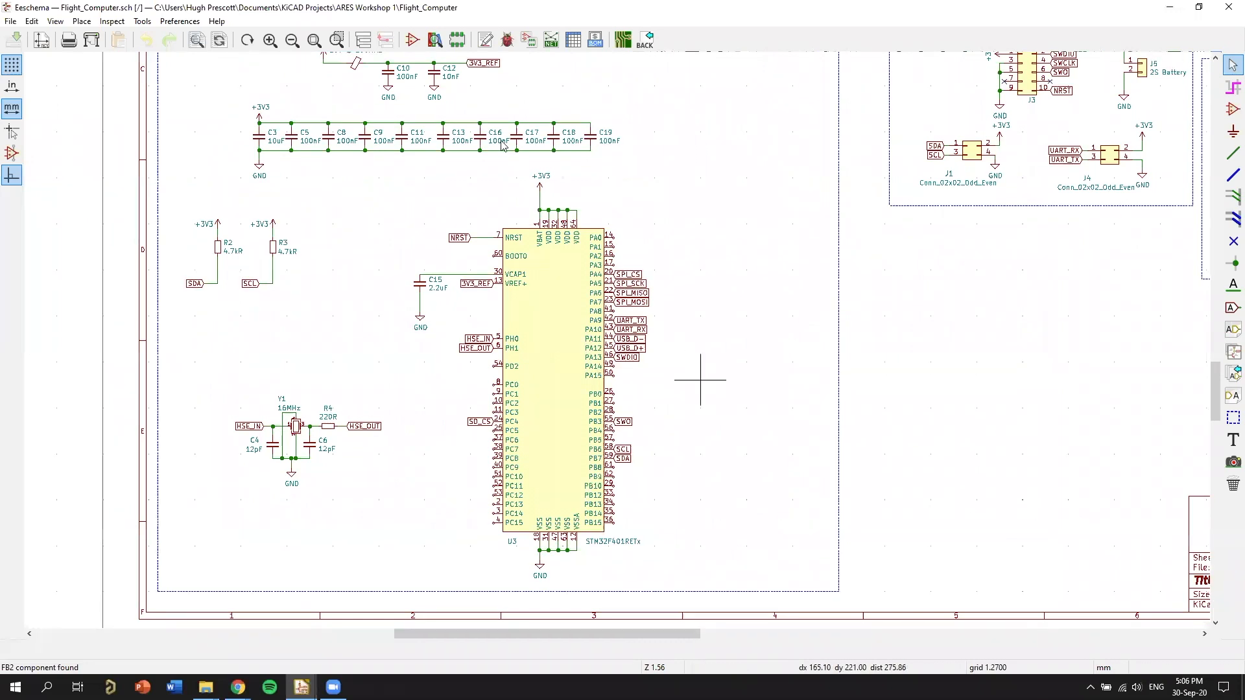
scroll(706, 405, "up", 1)
middle_click_drag(611, 372, 728, 382)
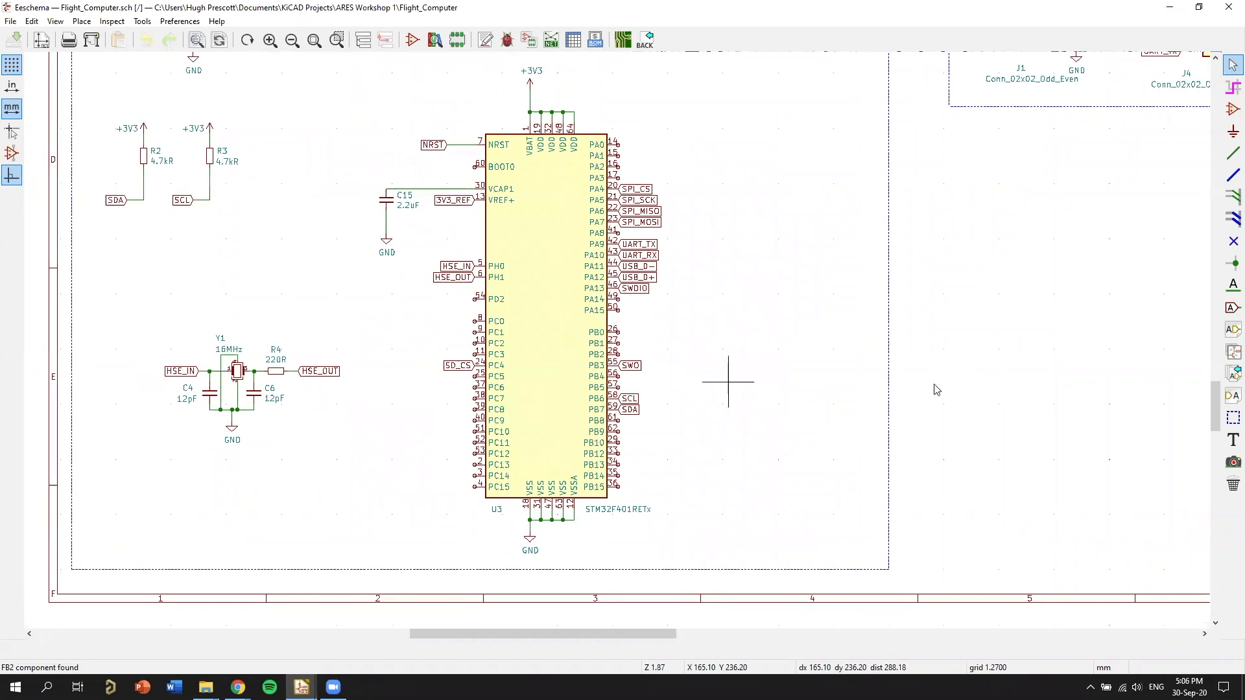
middle_click_drag(901, 339, 951, 352)
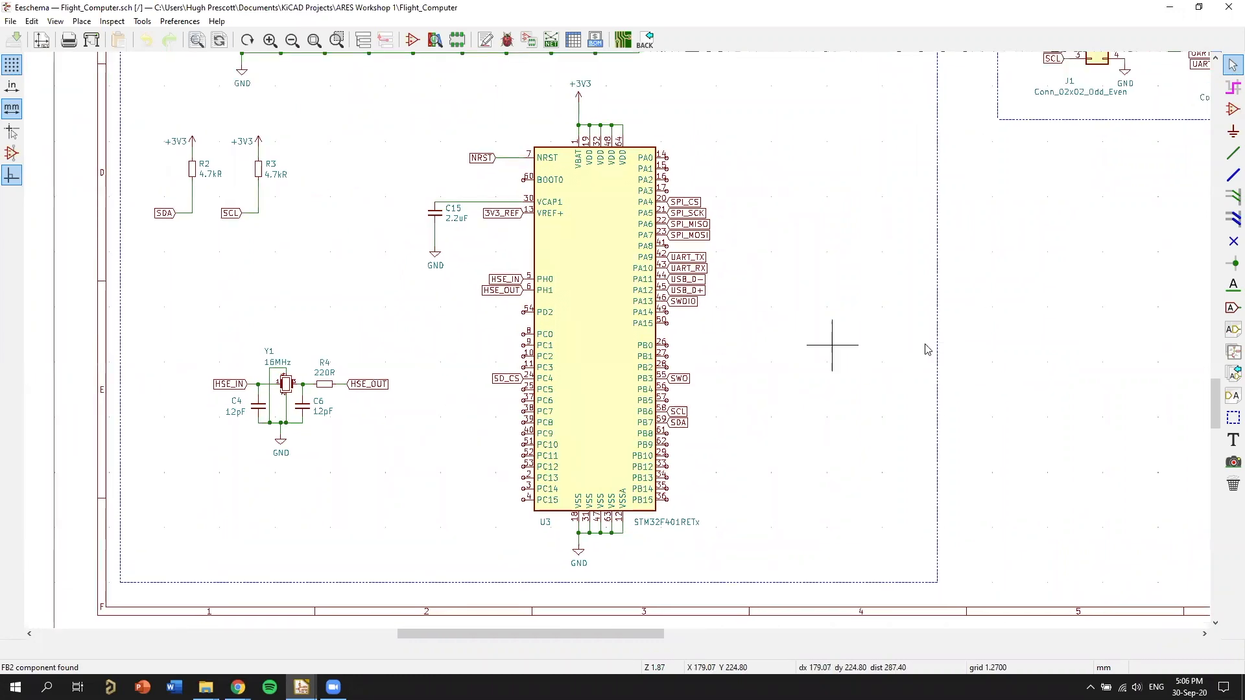
middle_click_drag(786, 383, 907, 380)
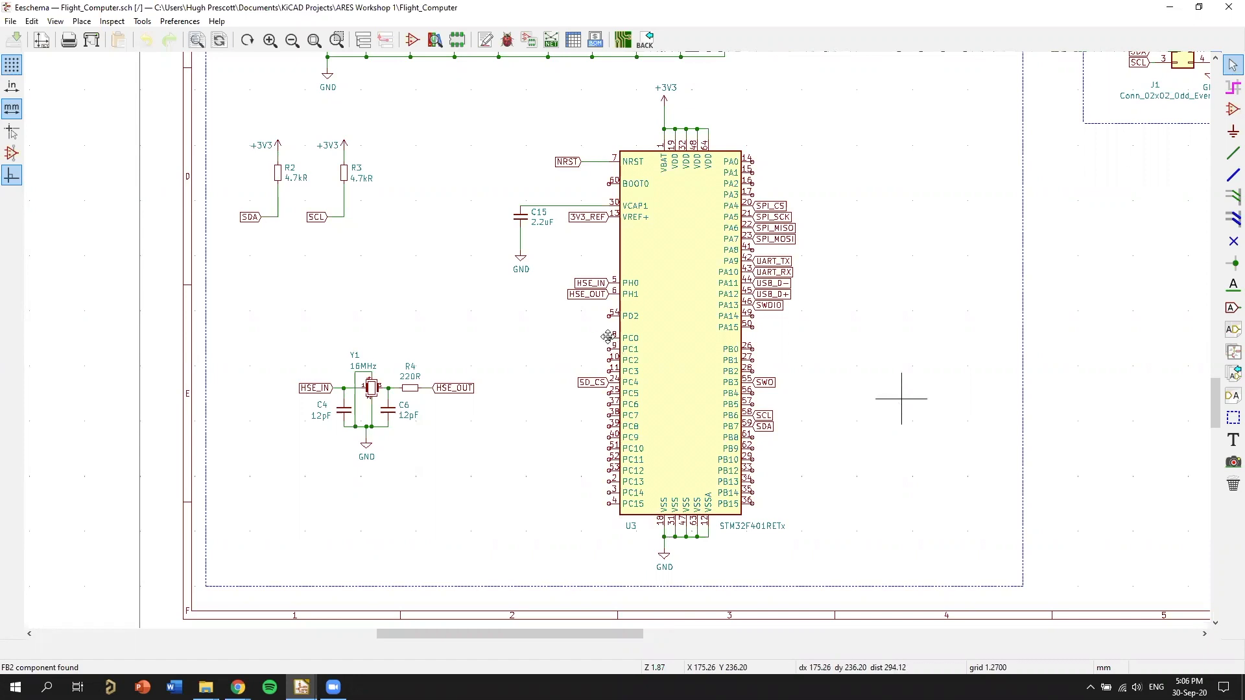
scroll(890, 403, "down", 1)
middle_click_drag(630, 348, 764, 398)
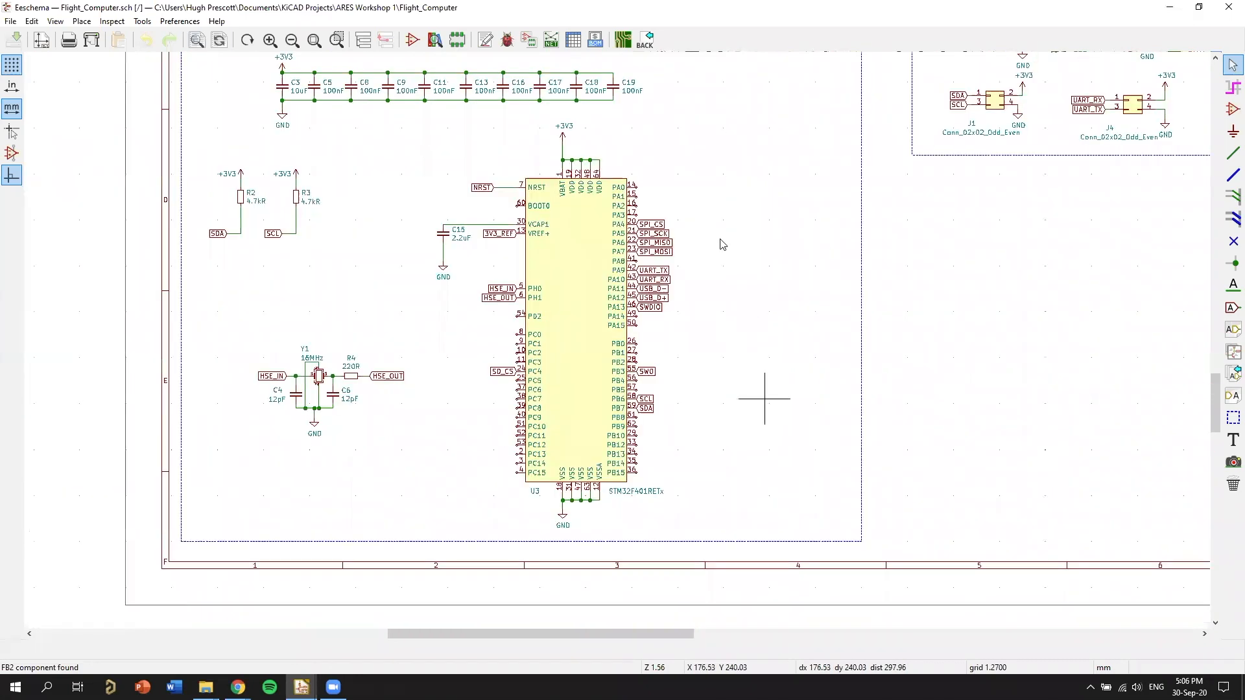
middle_click_drag(585, 220, 662, 238)
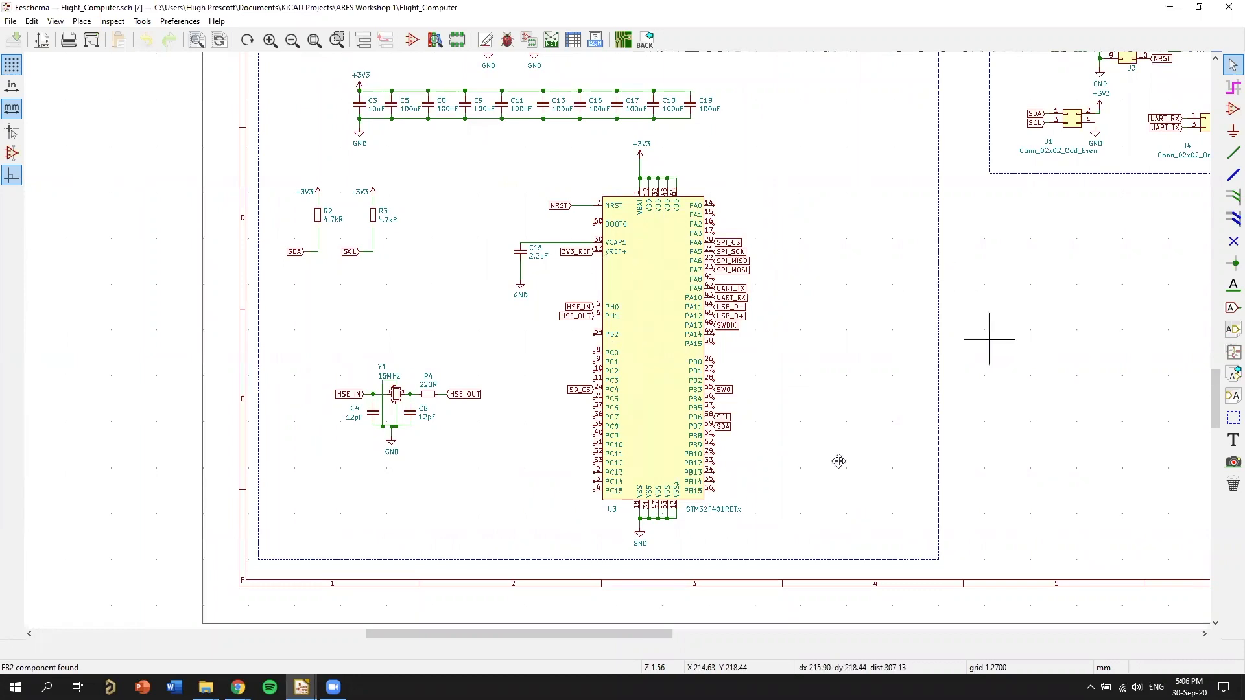
Examine the USB, CAN transceiver, barometer and flash blocks, including their net labels and power connections.
scroll(934, 309, "down", 1)
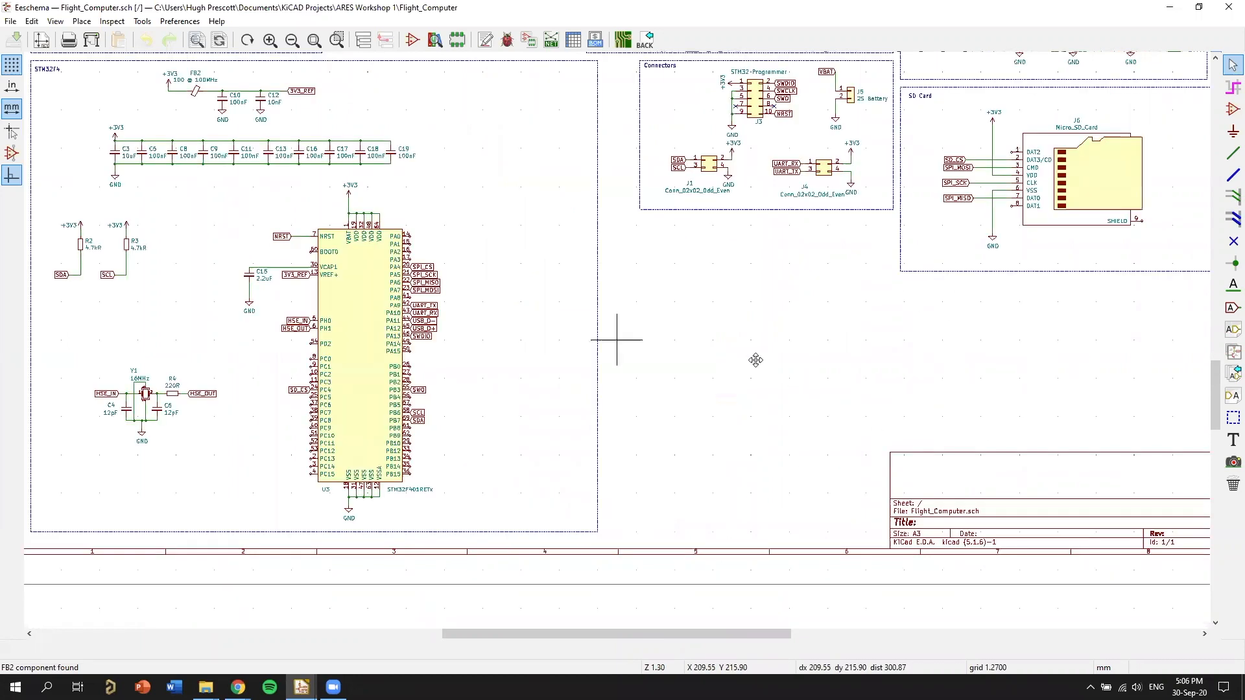
middle_click_drag(647, 148, 643, 443)
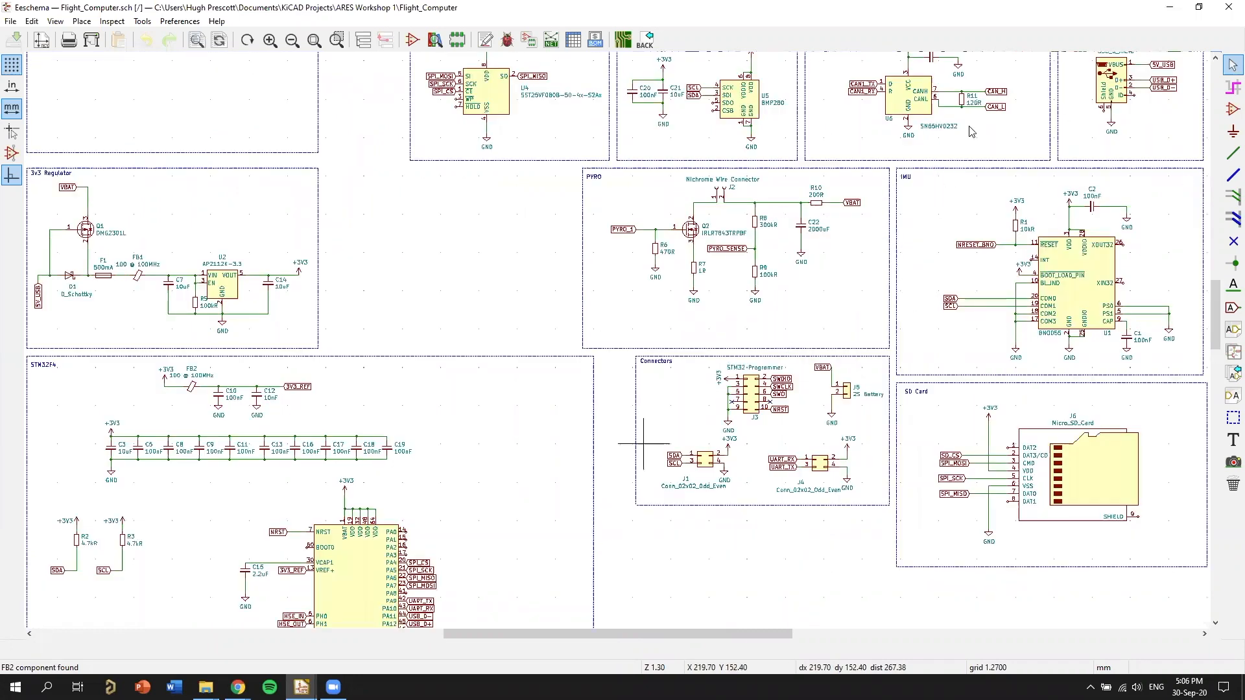
scroll(1099, 292, "up", 2)
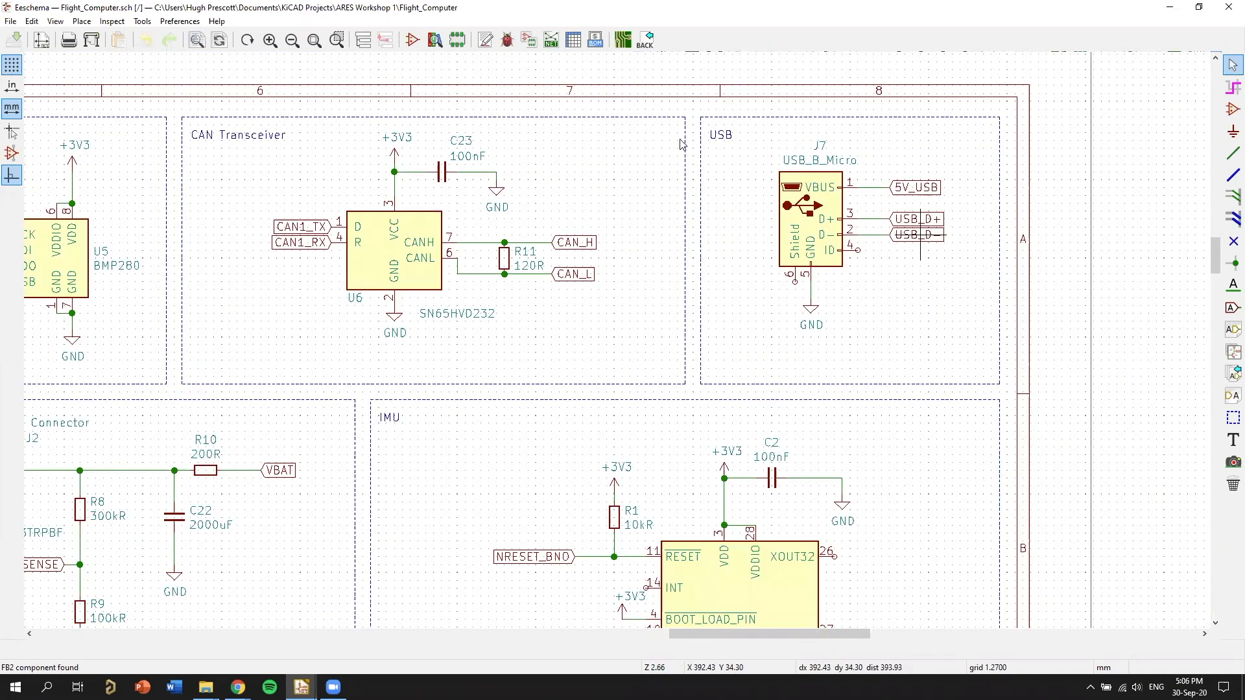
middle_click_drag(1014, 289, 1203, 284)
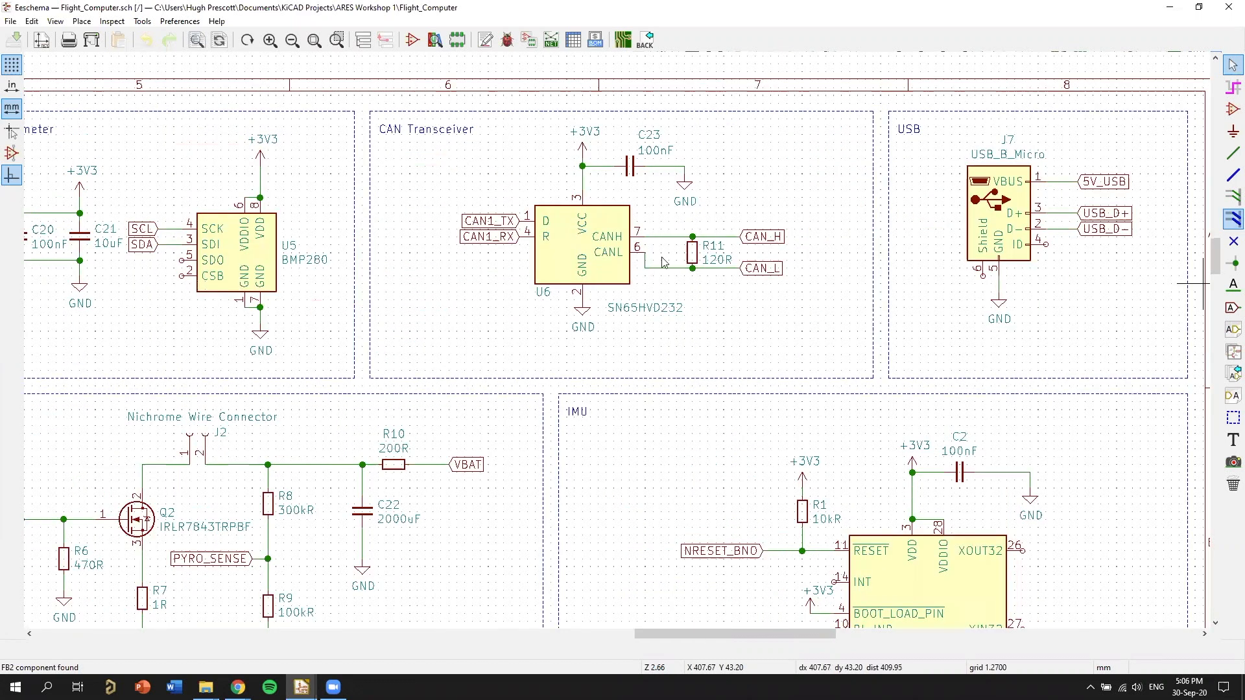
middle_click_drag(621, 126, 735, 117)
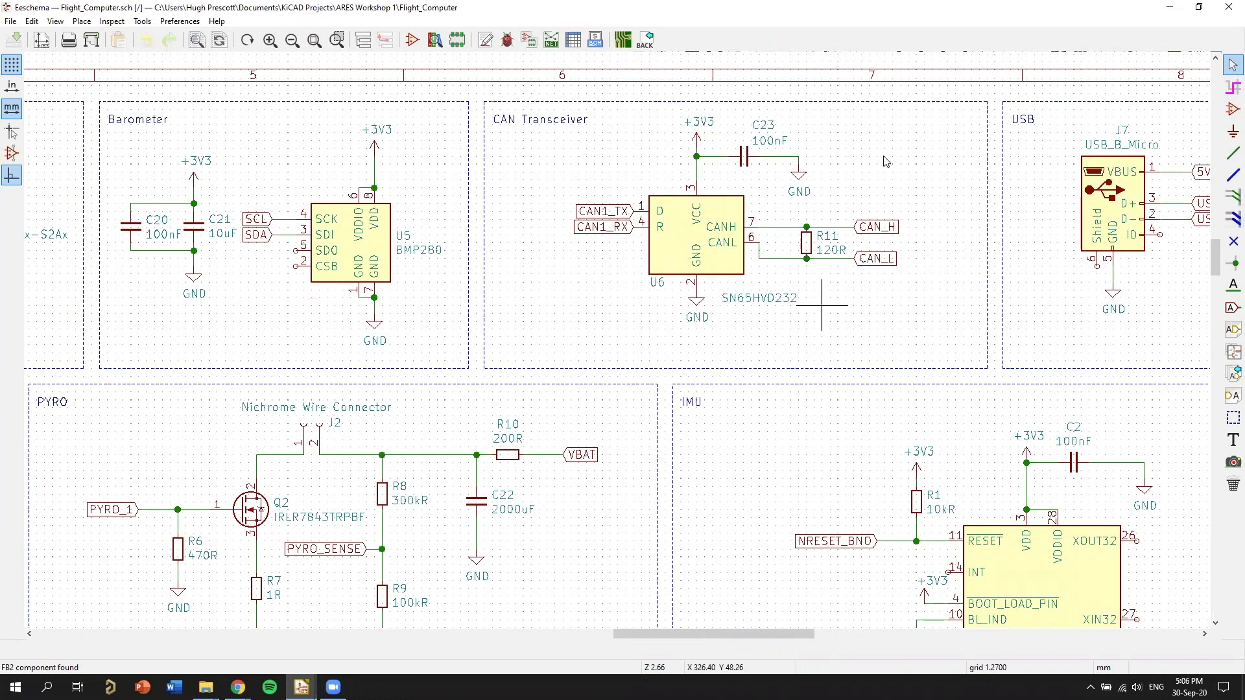
middle_click_drag(876, 285, 929, 285)
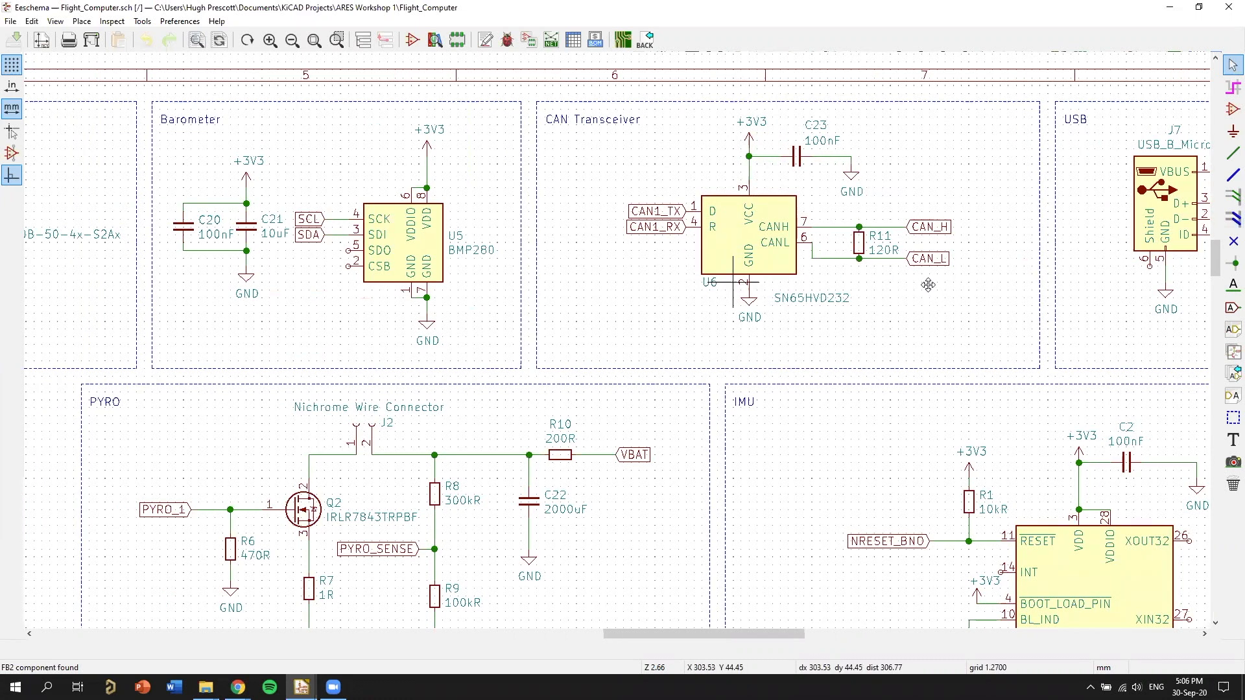
middle_click_drag(426, 179, 519, 199)
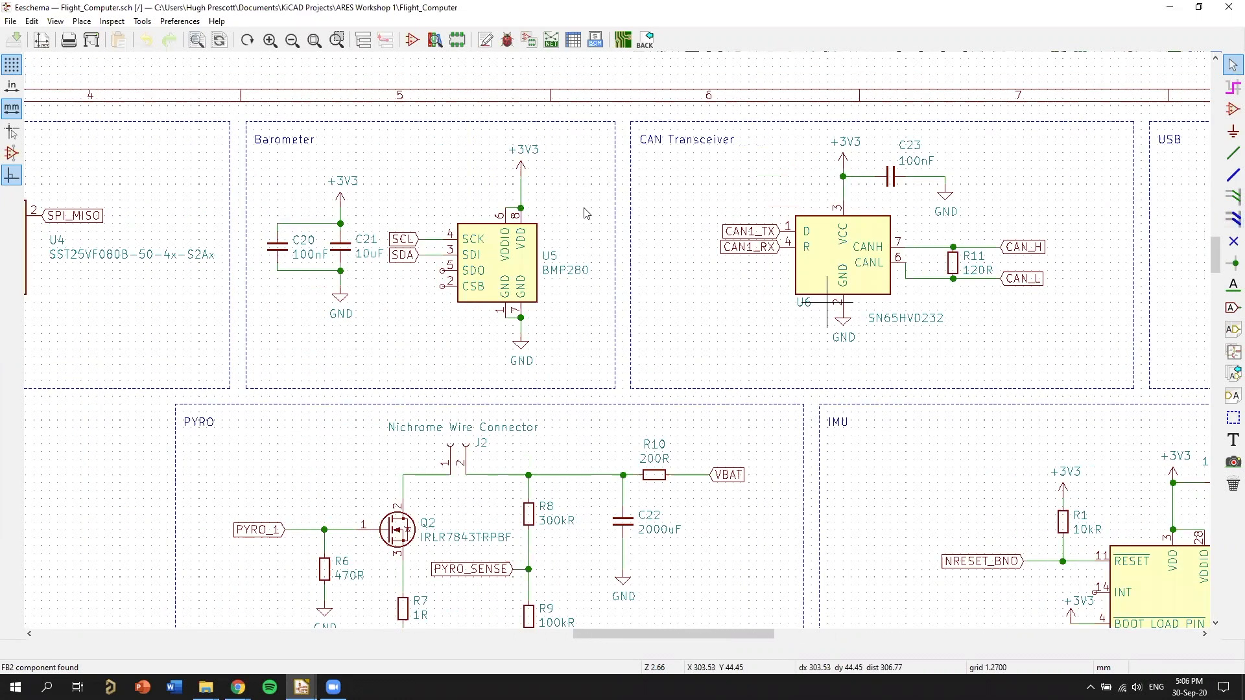
middle_click_drag(646, 231, 867, 188)
middle_click_drag(489, 266, 686, 293)
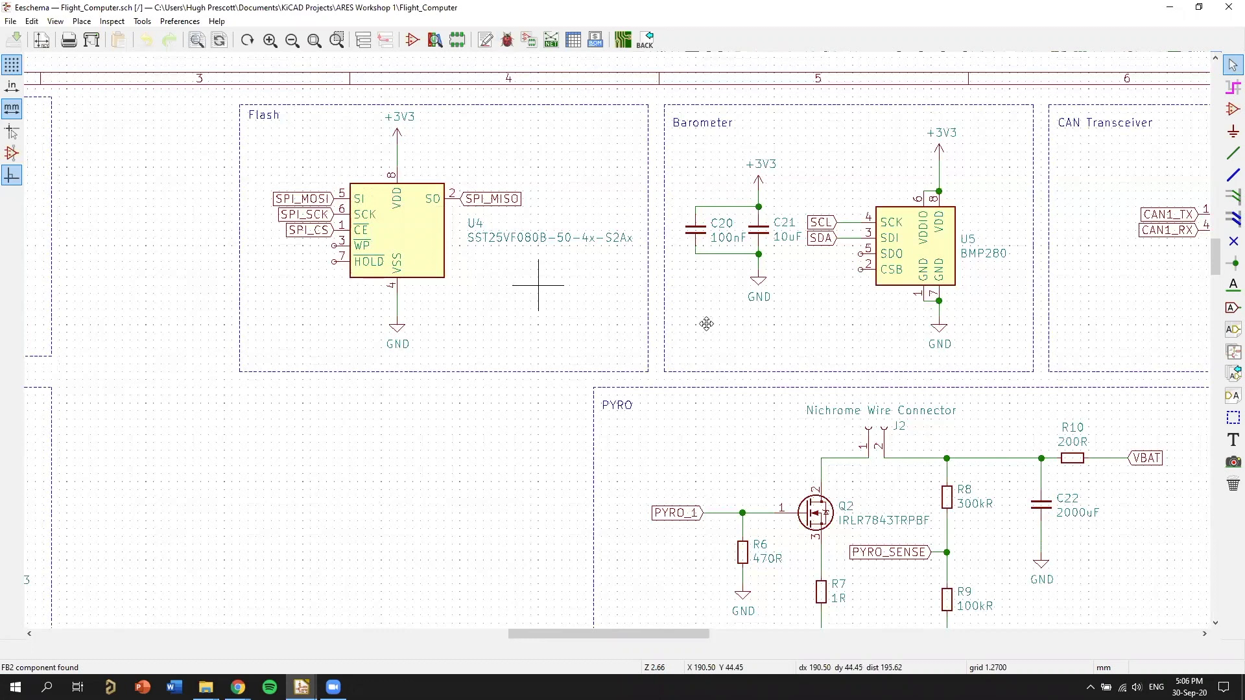
scroll(706, 324, "down", 1)
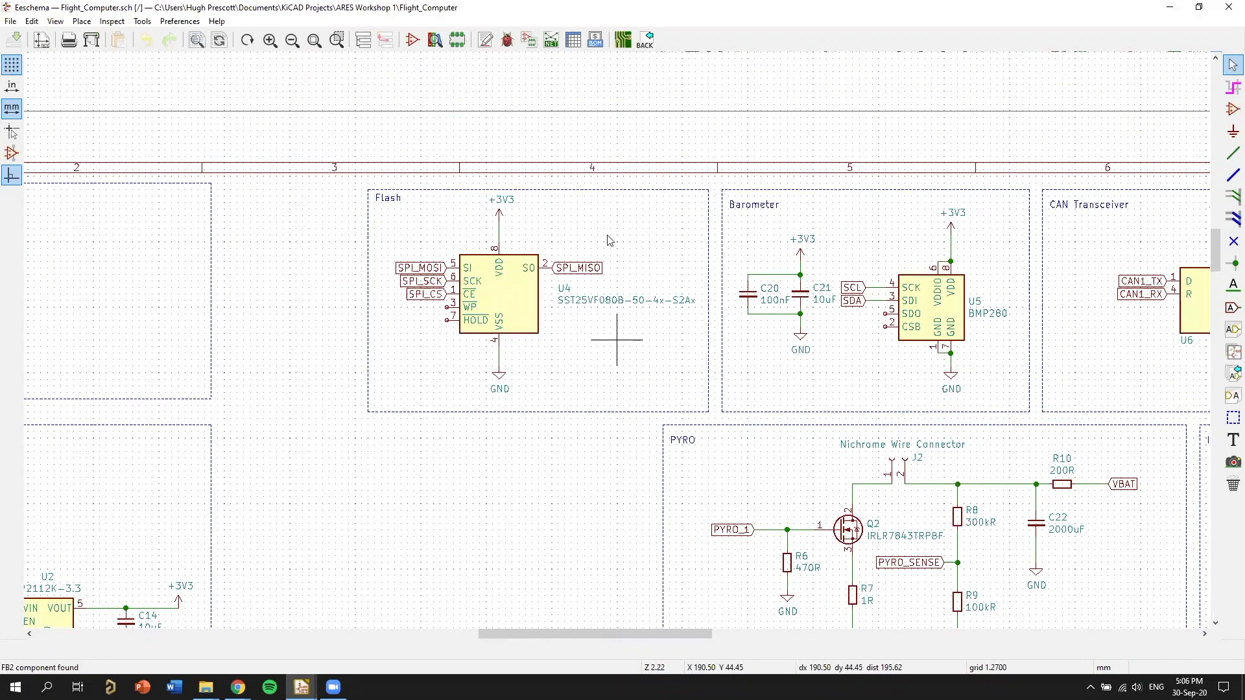
middle_click_drag(610, 379, 681, 345)
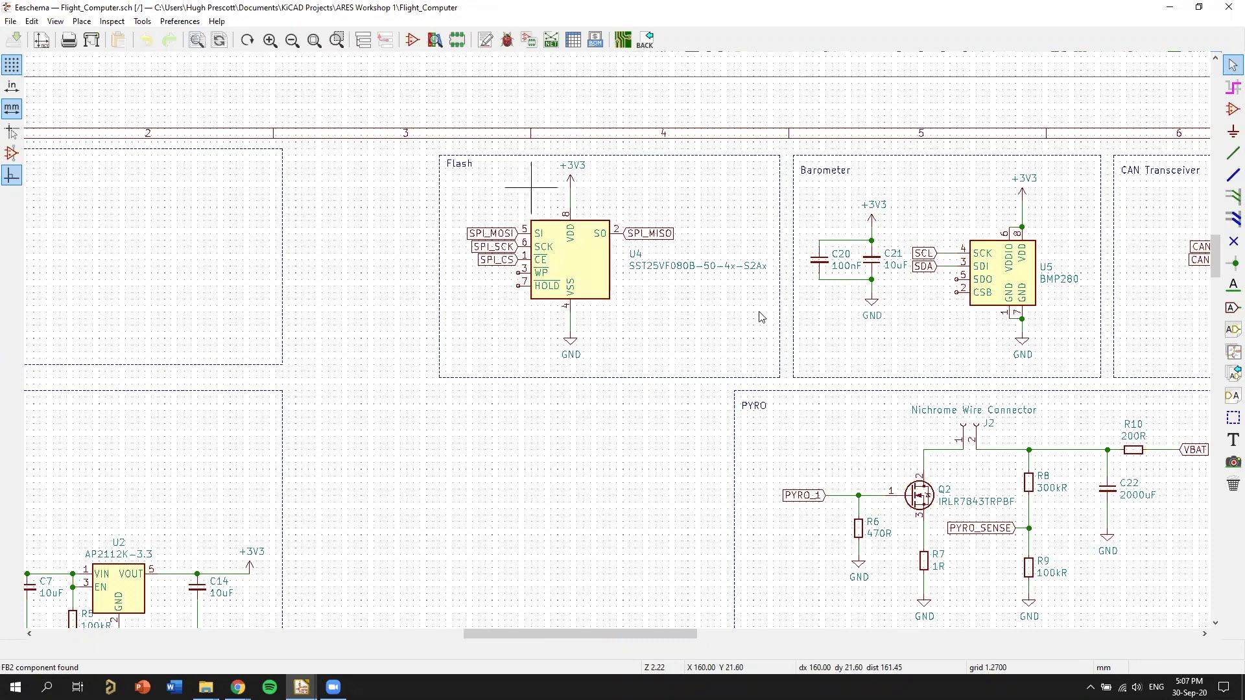
scroll(717, 398, "down", 1)
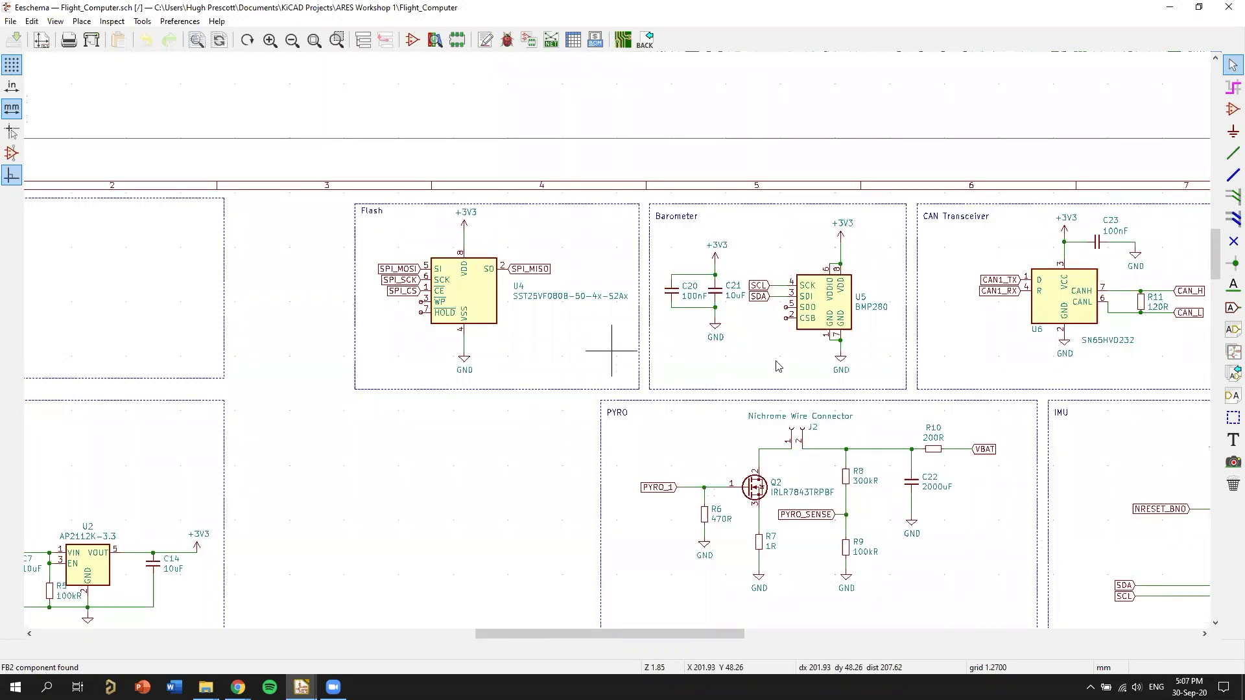
Look over the PYRO, IMU, connectors and SD card blocks and how they sit relative to the flash, barometer and CAN transceiver blocks.
scroll(778, 366, "down", 2, "shift")
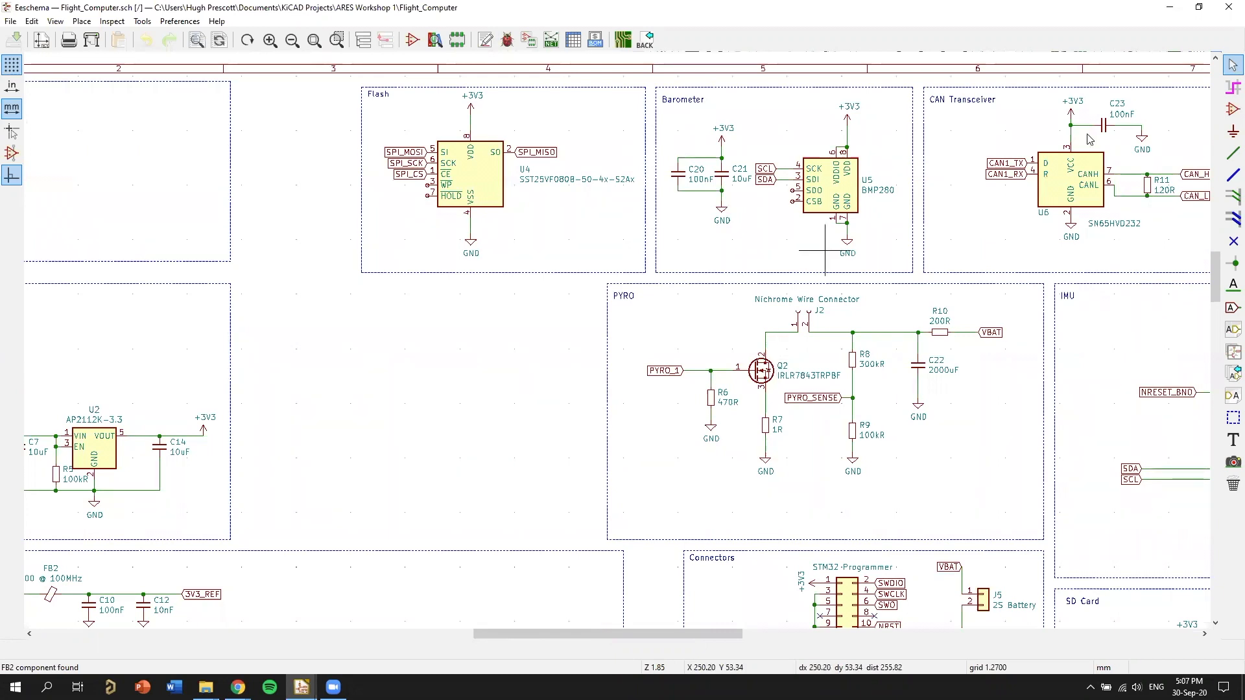
middle_click_drag(929, 500, 807, 433)
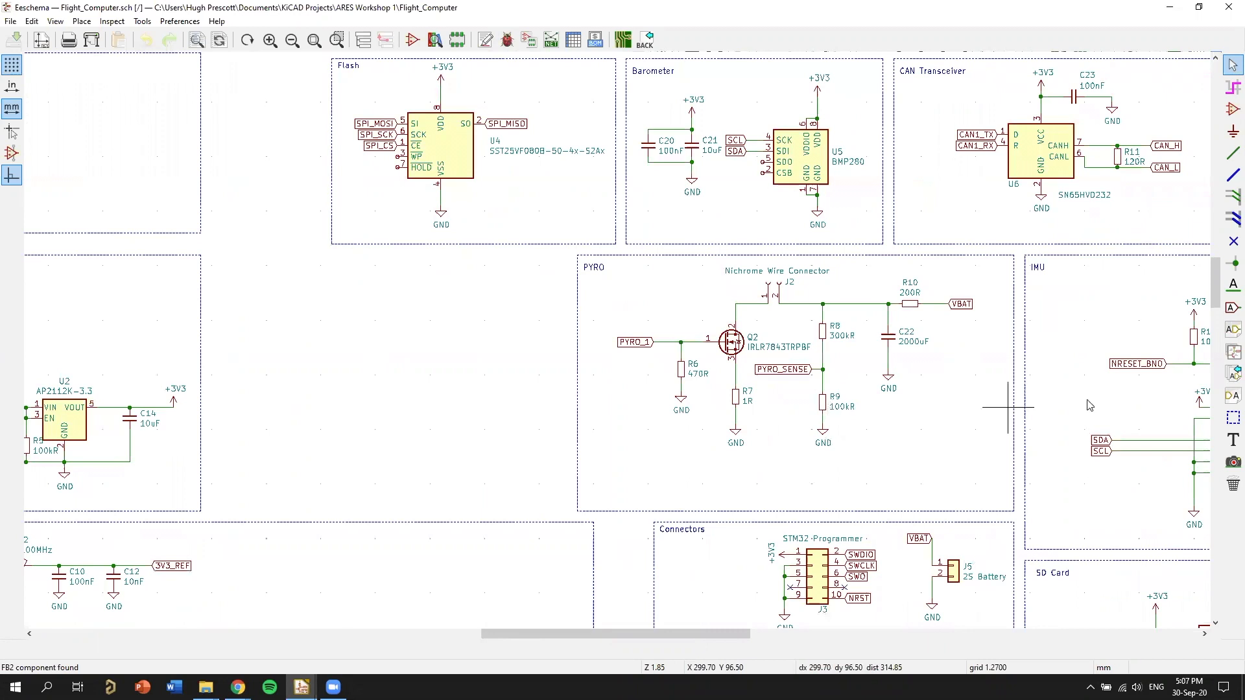
middle_click_drag(1102, 457, 889, 255)
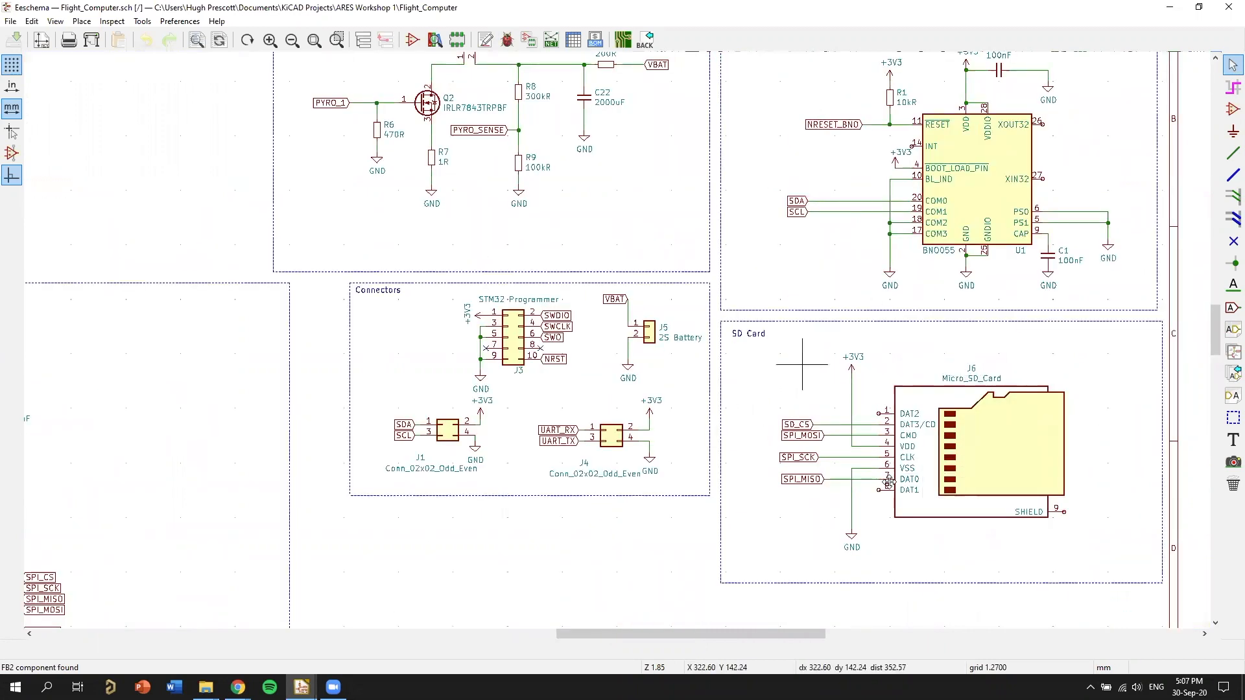
middle_click_drag(939, 525, 968, 582)
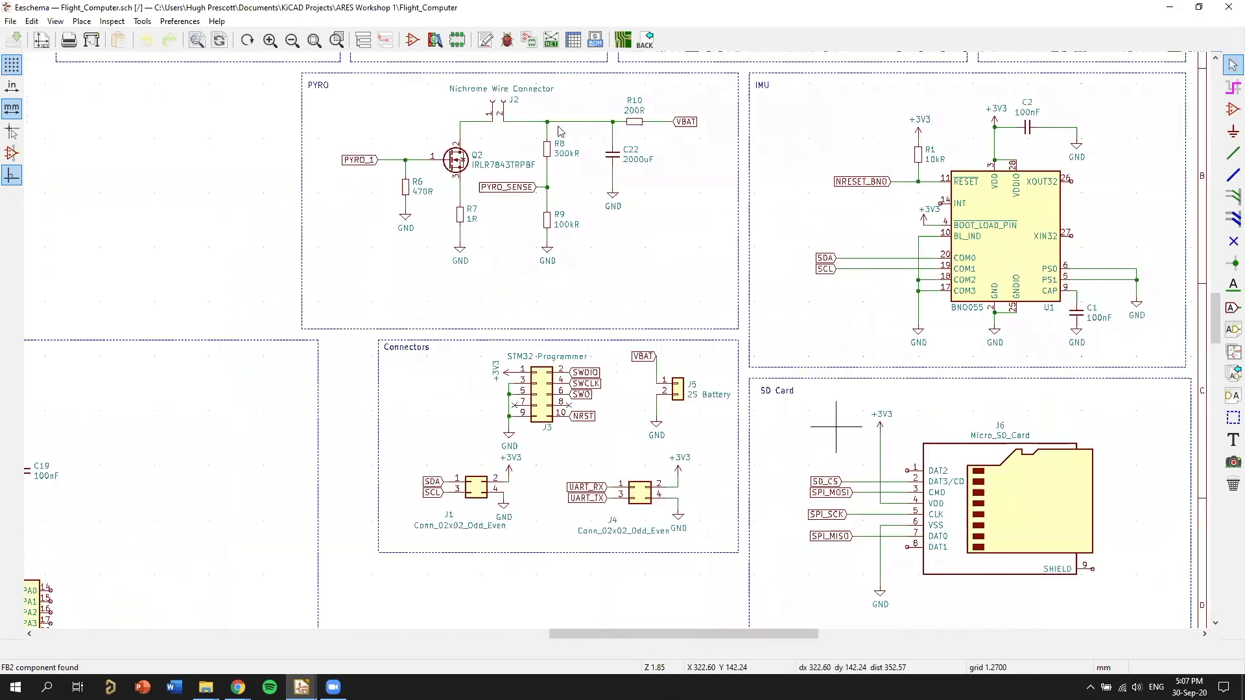
middle_click_drag(561, 132, 606, 213)
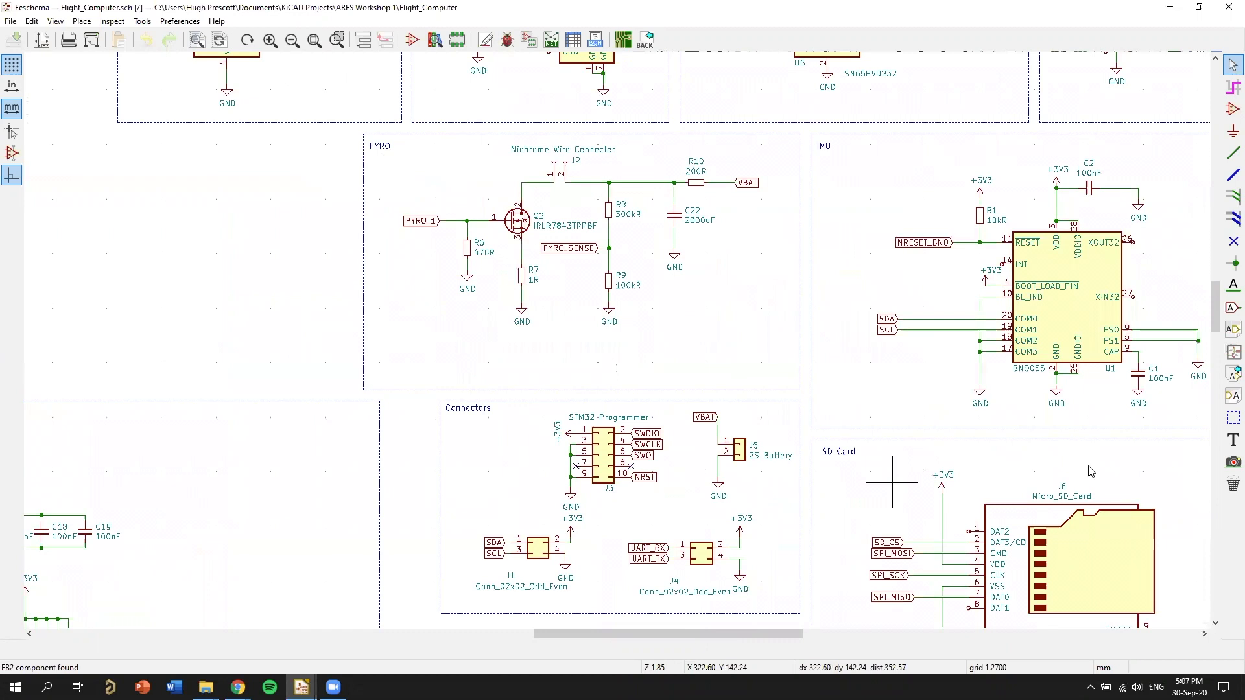
middle_click_drag(739, 295, 1044, 468)
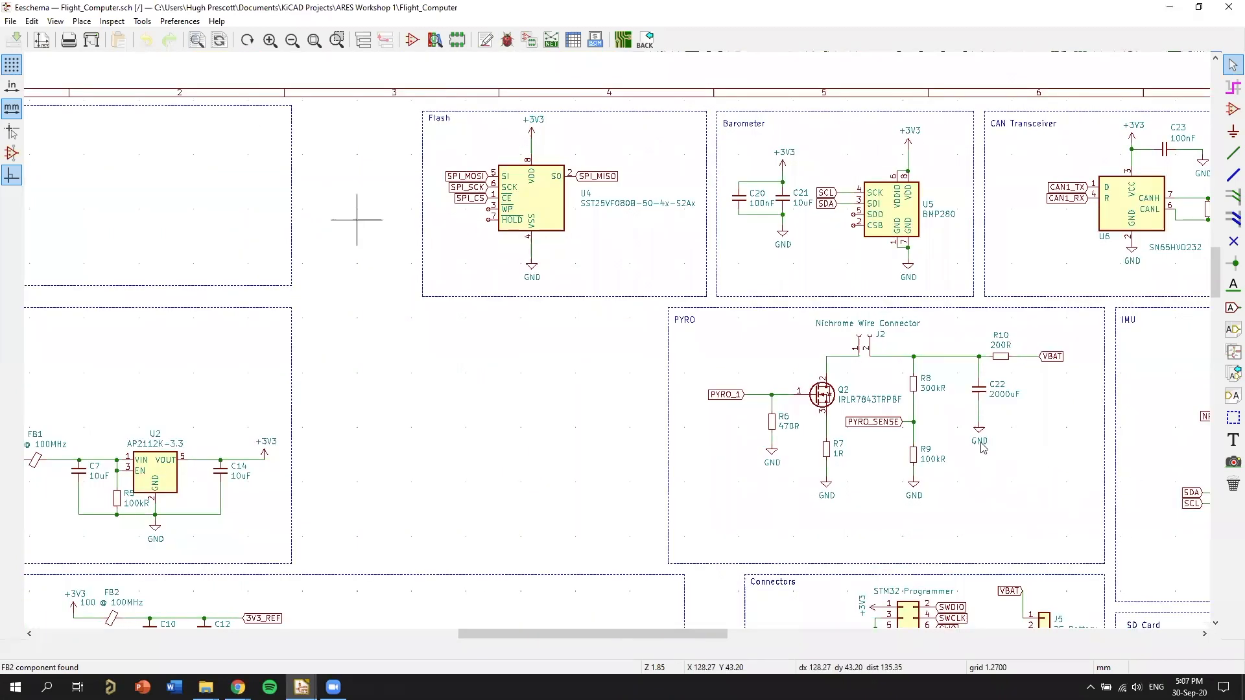
middle_click_drag(783, 505, 570, 261)
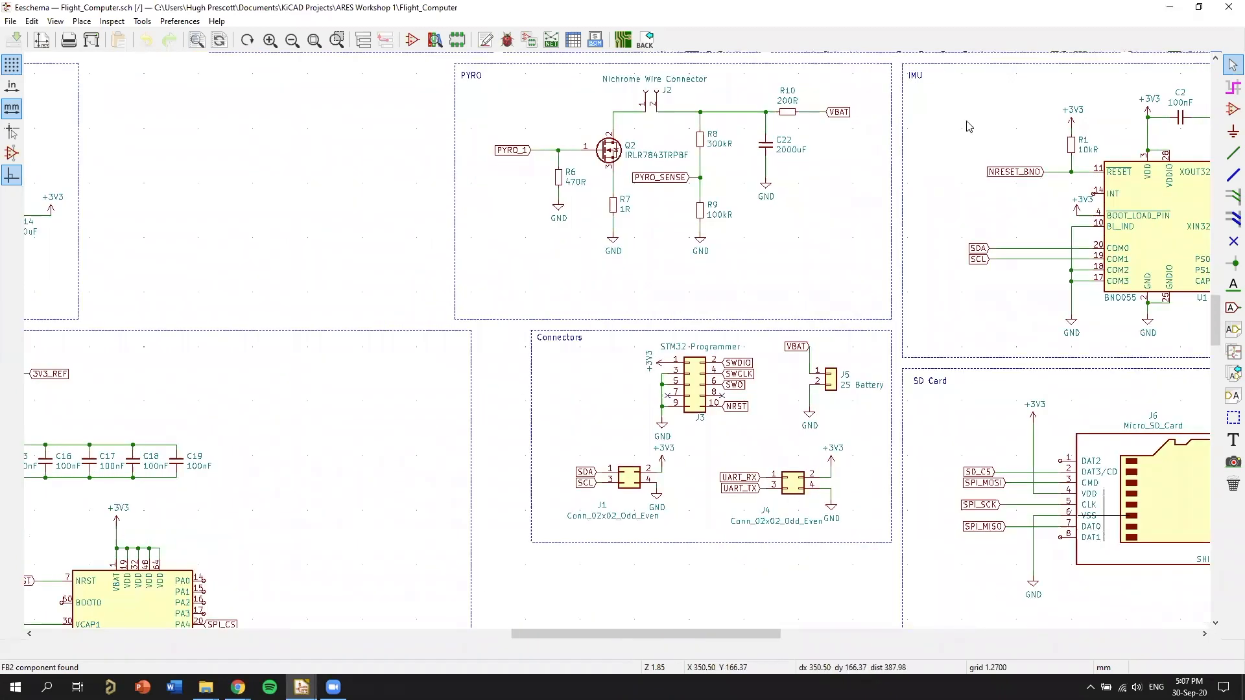
scroll(1050, 480, "down", 1)
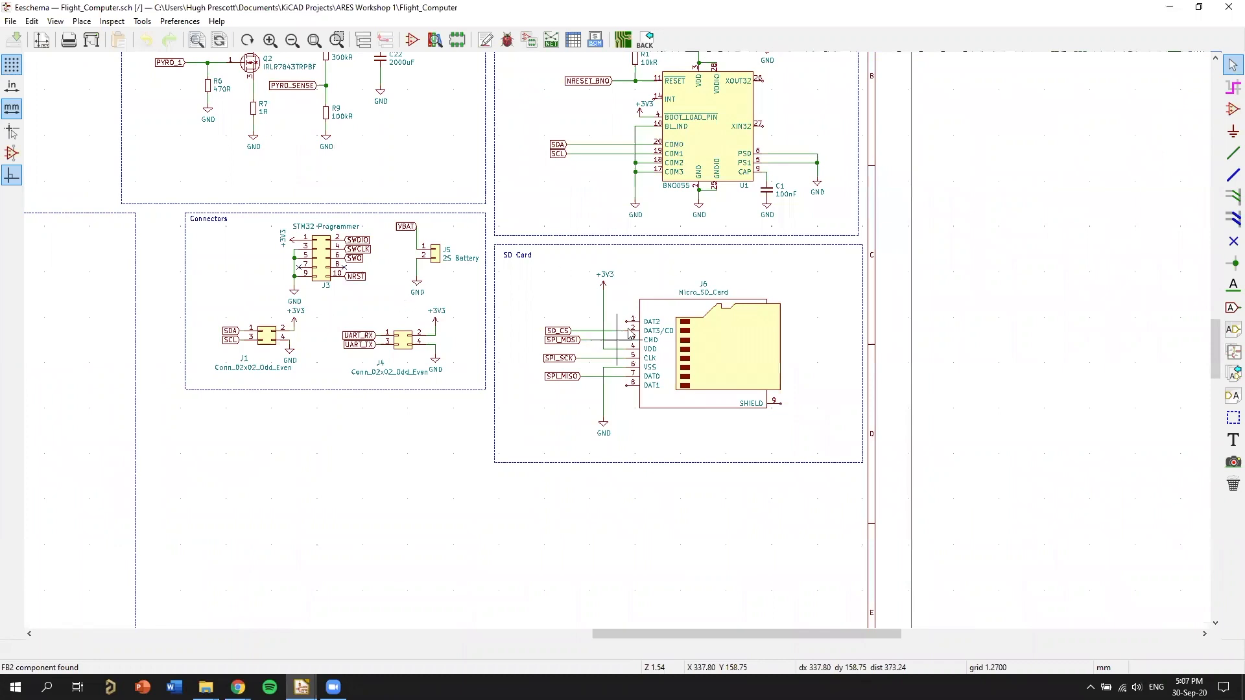
middle_click_drag(430, 155, 649, 386)
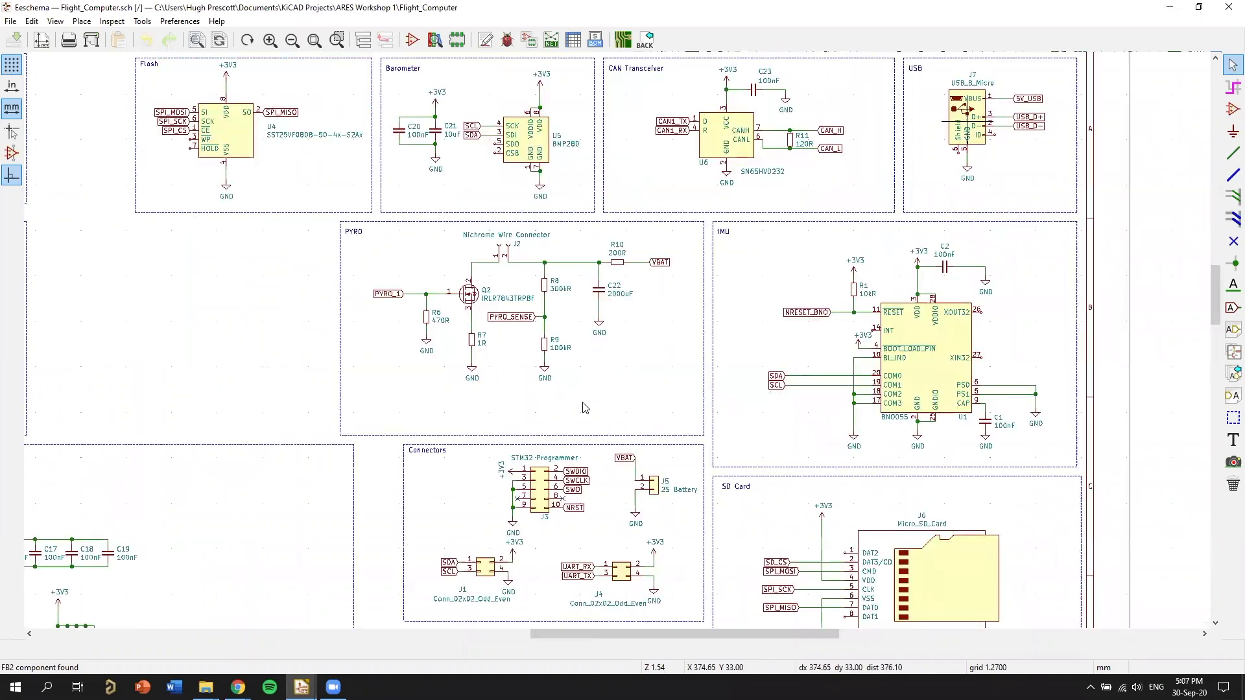
Examine the PYRO block's MOSFET Q2, nichrome wire connector, PYRO_SENSE divider, and the R10 and C22 network at VBAT.
scroll(663, 374, "up", 1)
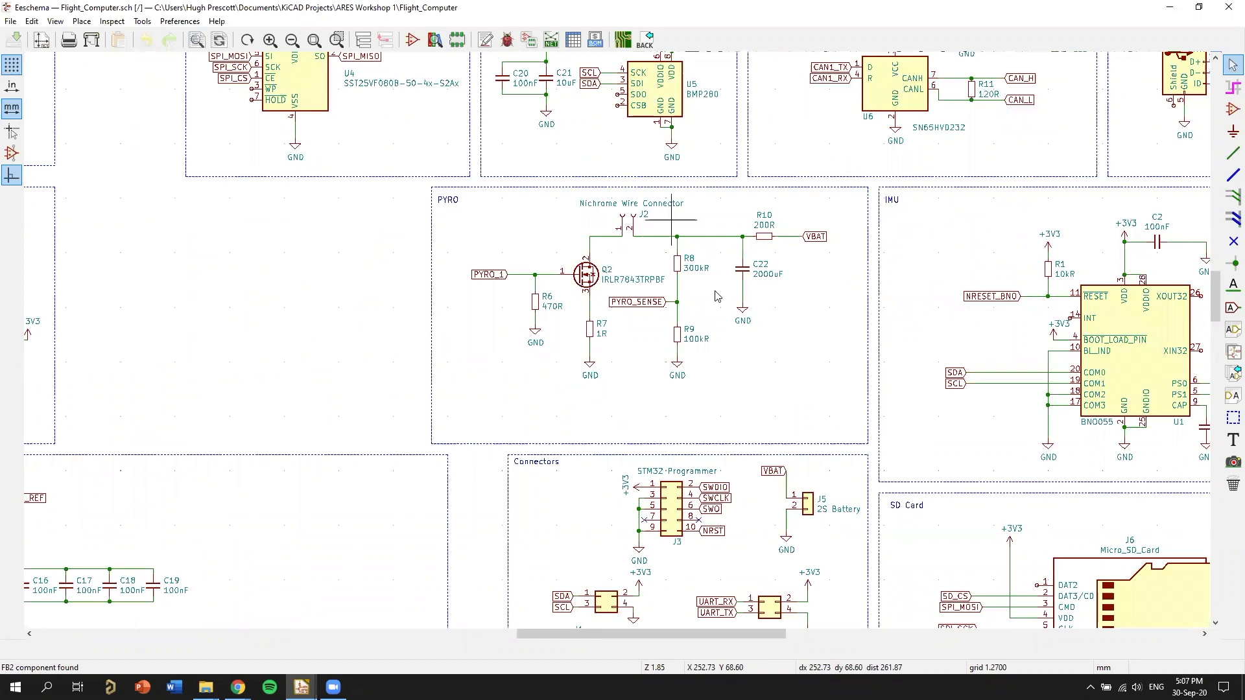
scroll(758, 278, "up", 1)
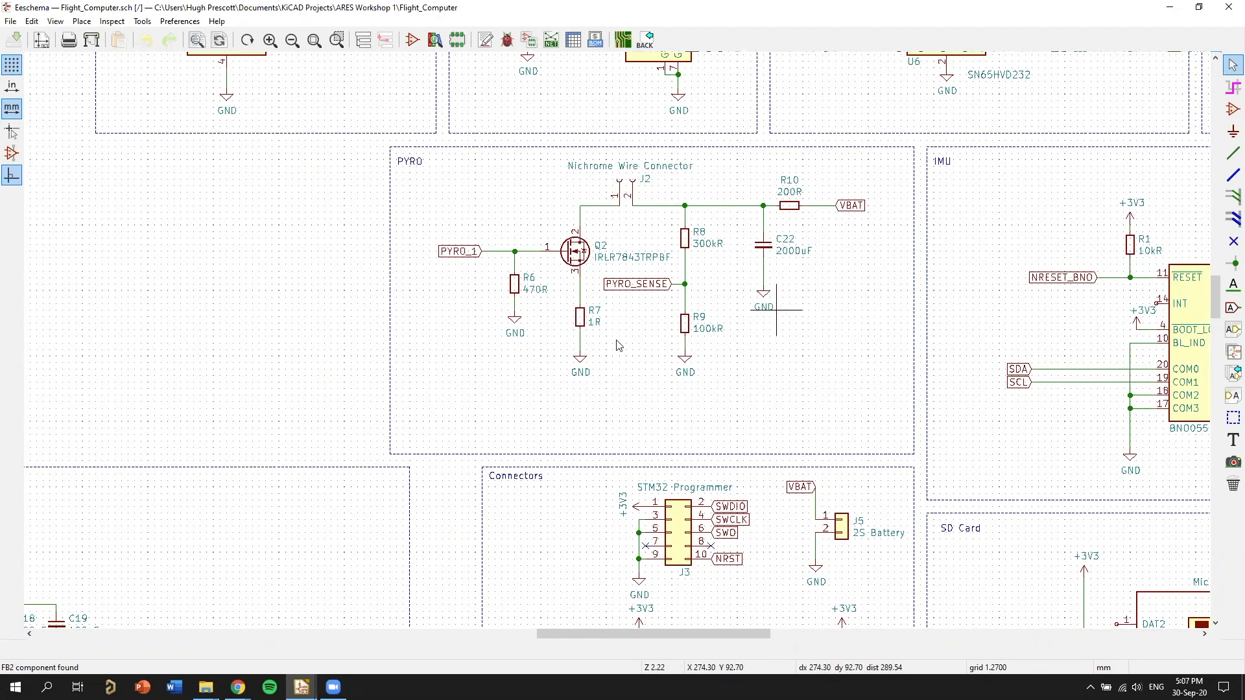
scroll(747, 369, "up", 1)
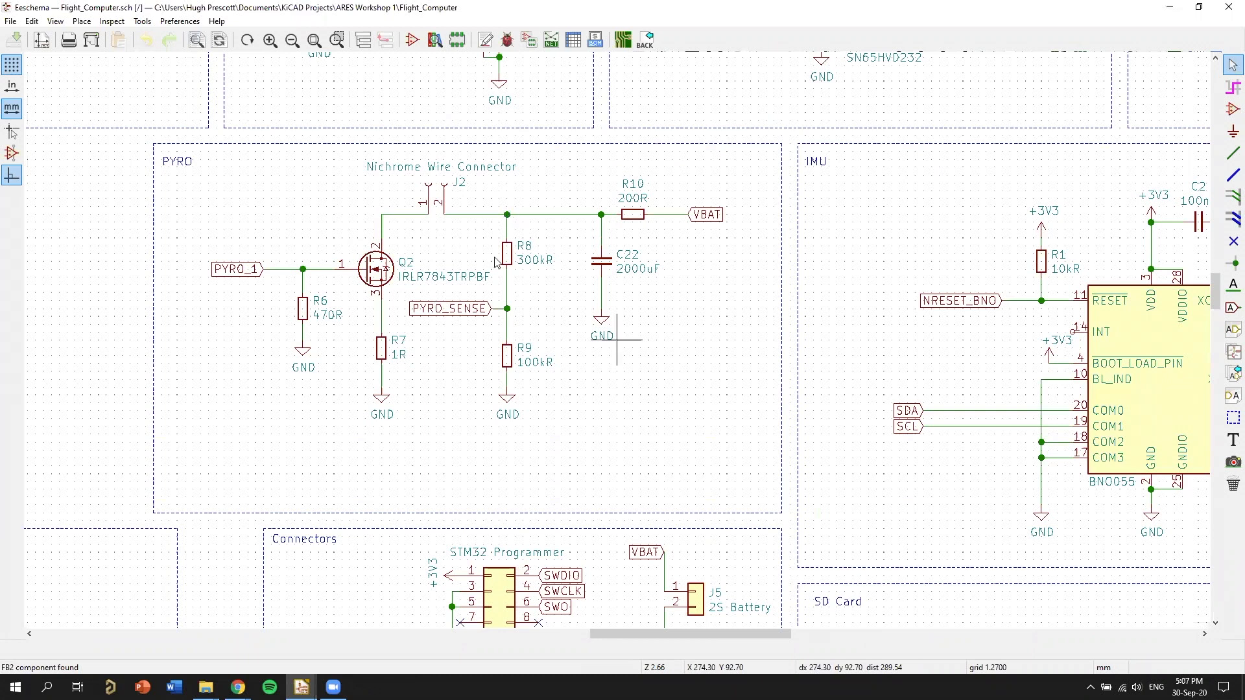
scroll(496, 262, "up", 1)
middle_click_drag(494, 211, 595, 216)
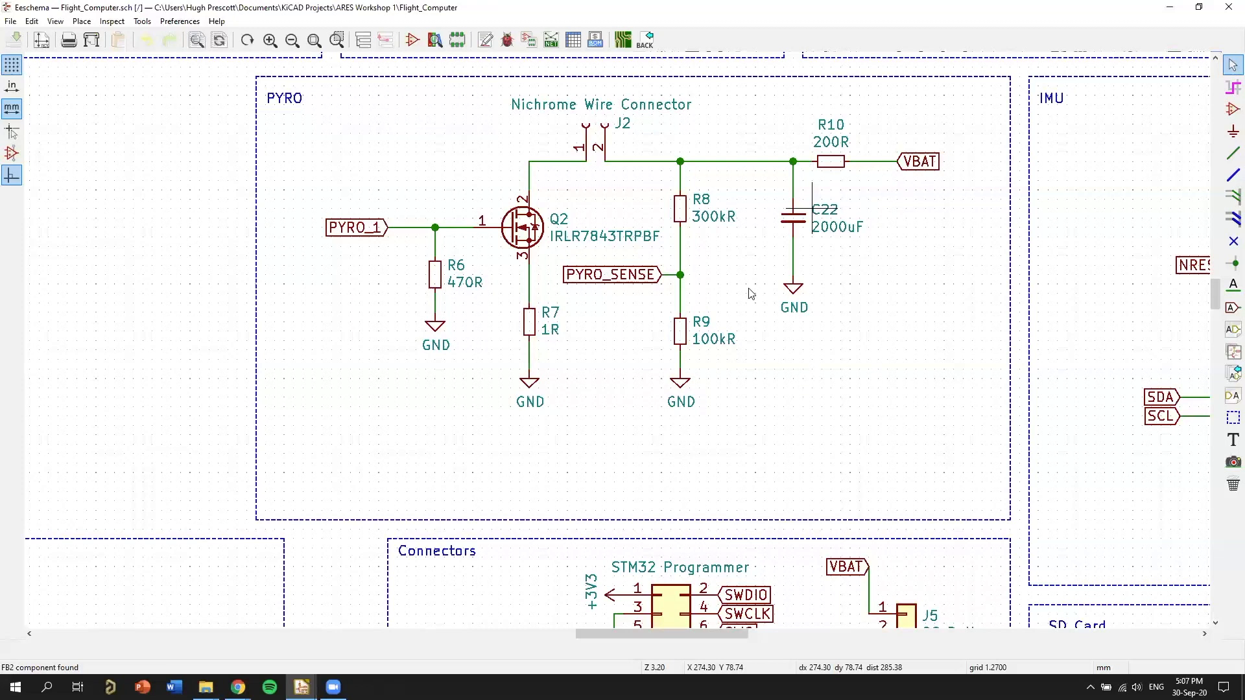
middle_click_drag(748, 289, 915, 254)
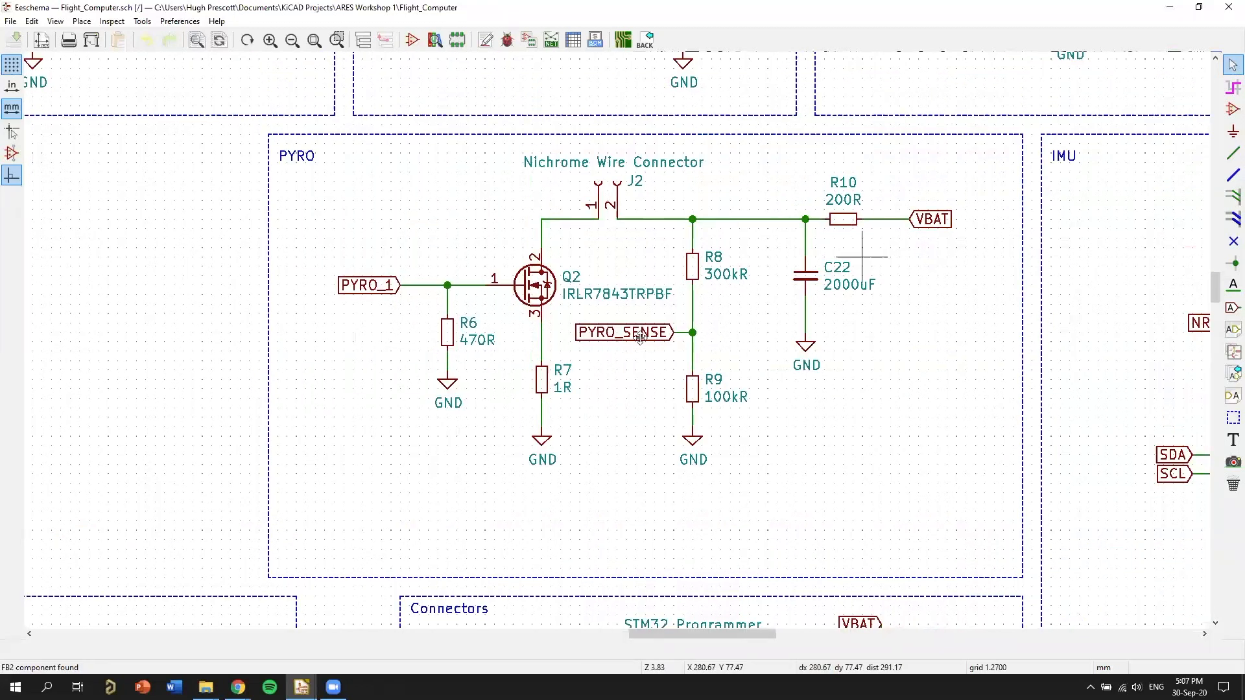
scroll(530, 144, "up", 1)
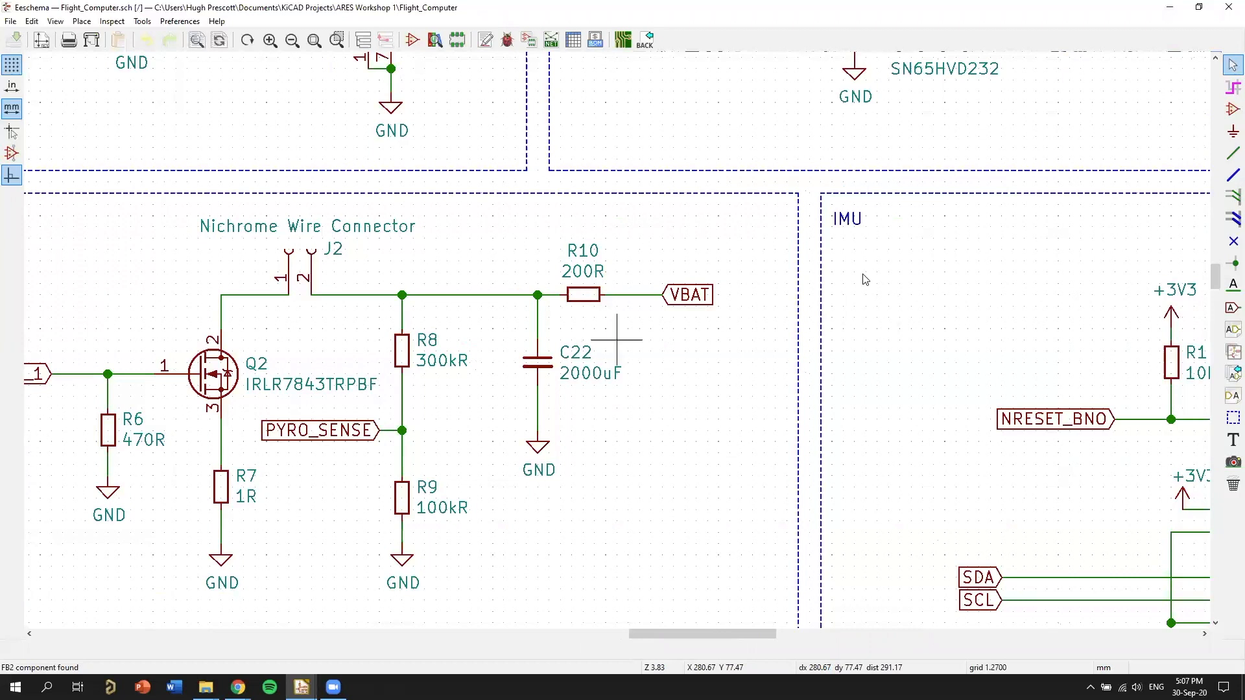
scroll(811, 271, "up", 1)
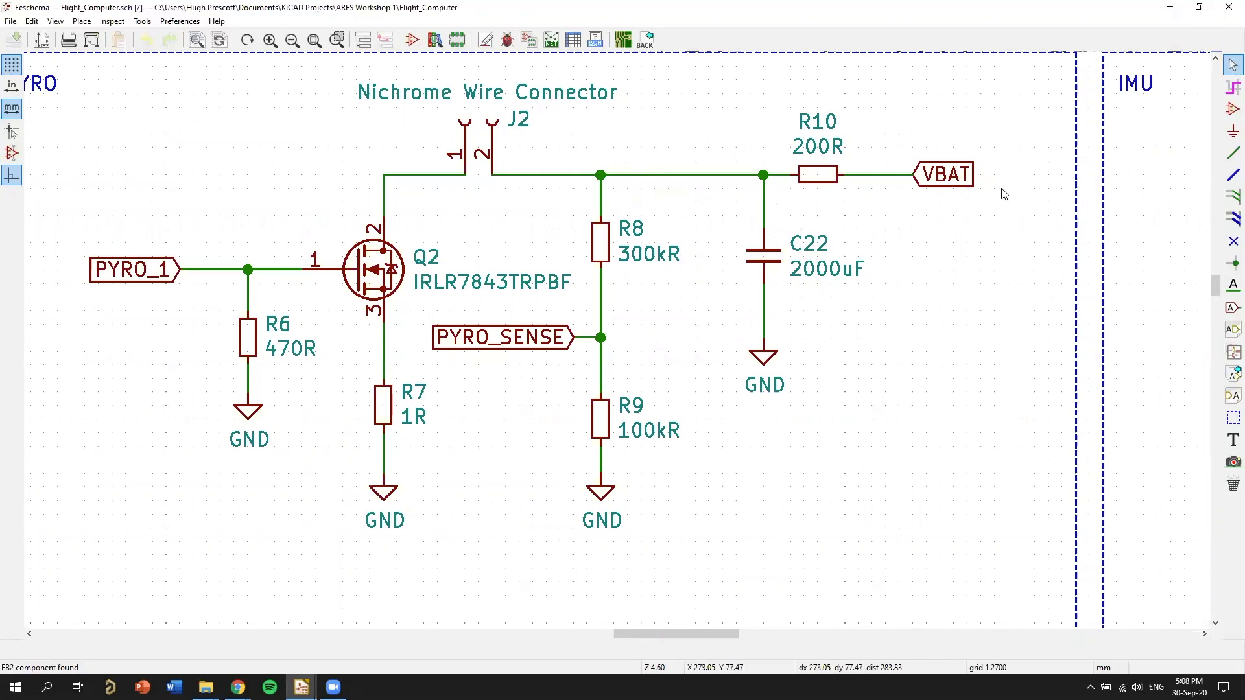
middle_click_drag(829, 233, 864, 226)
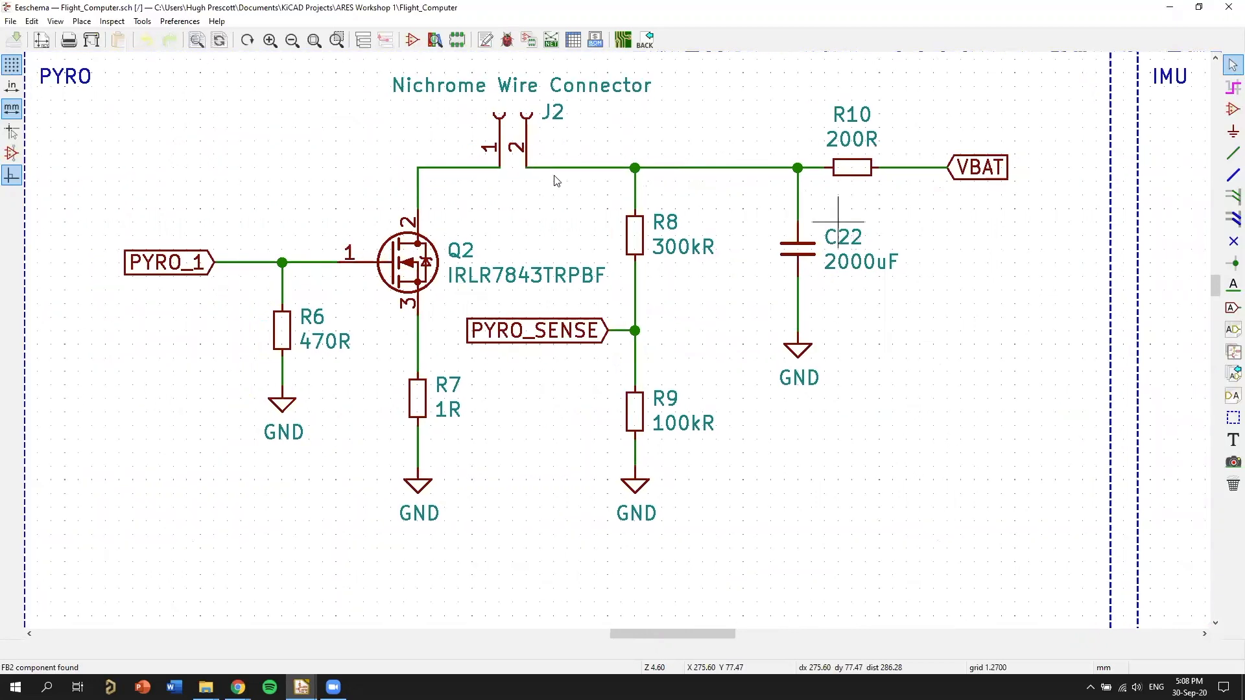
middle_click_drag(556, 181, 620, 173)
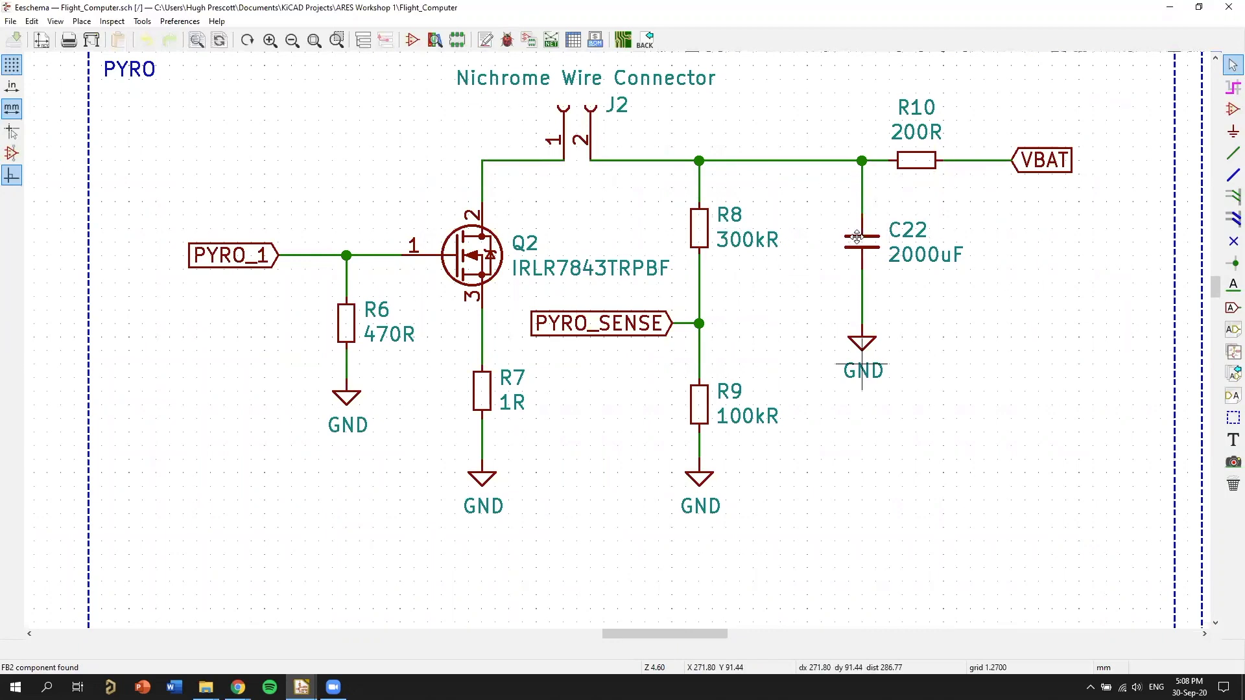
middle_click_drag(653, 184, 661, 215)
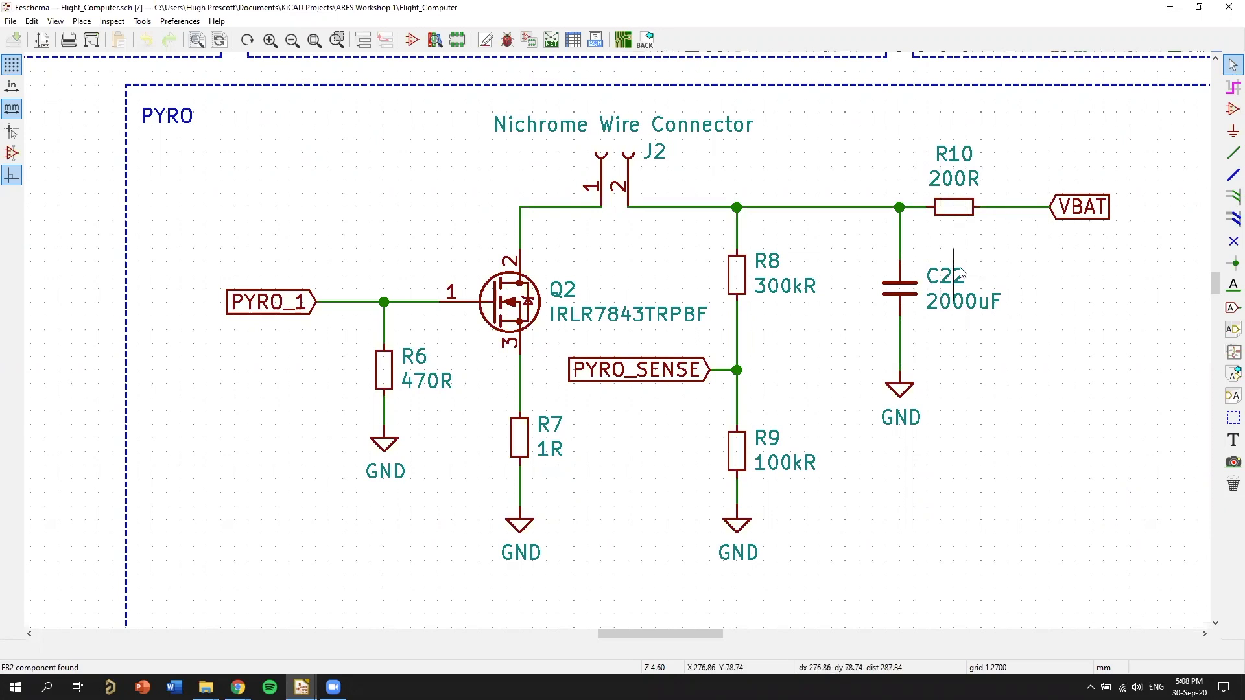
mouse_move(998, 371)
middle_mouse_down()
mouse_move(1001, 329)
mouse_move(997, 366)
middle_mouse_up()
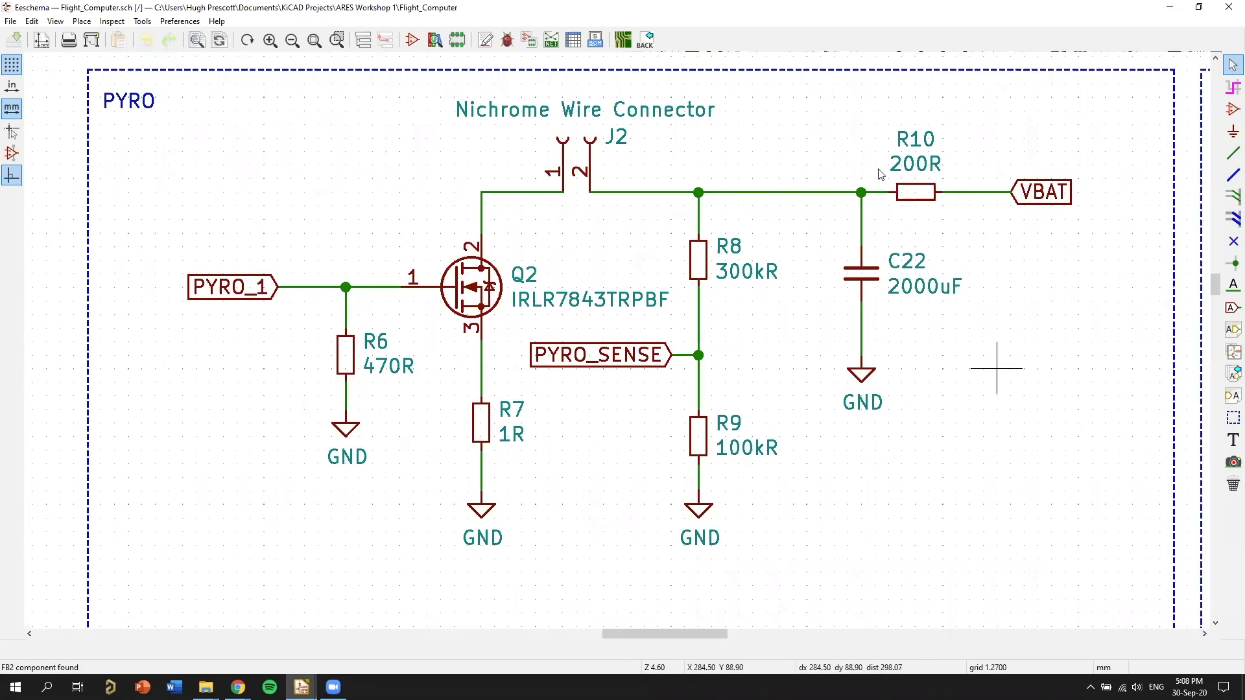
middle_click_drag(991, 260, 934, 272)
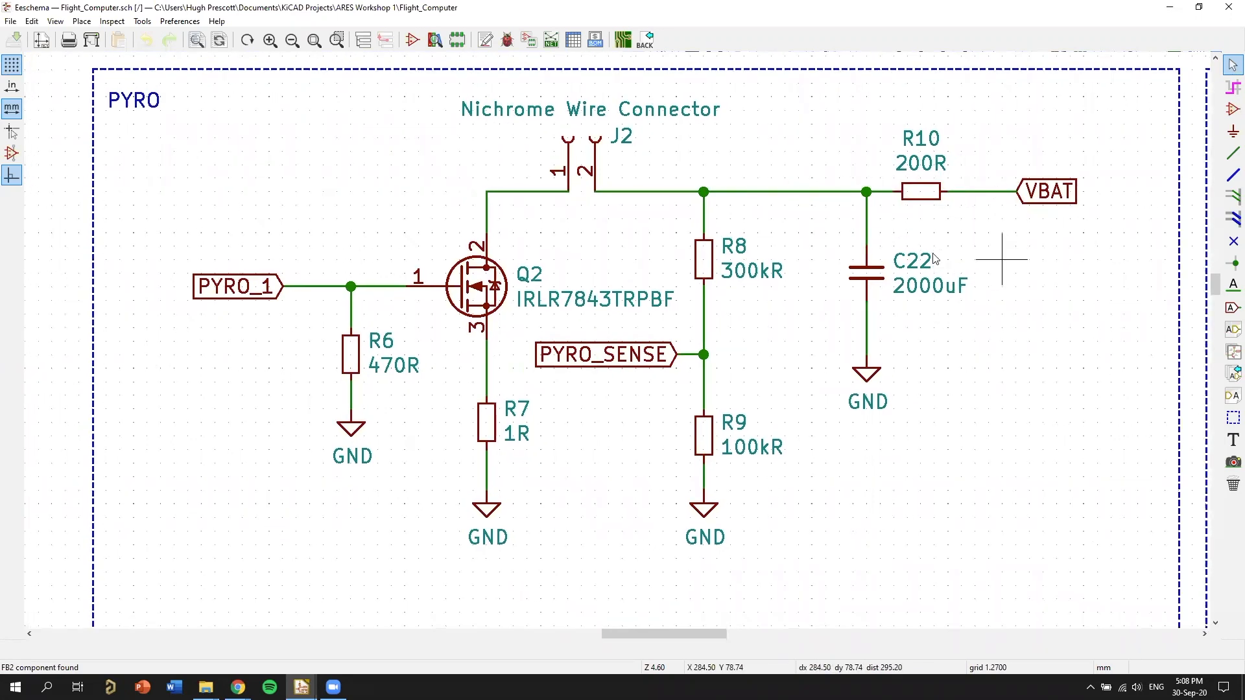
middle_click_drag(1007, 222, 897, 273)
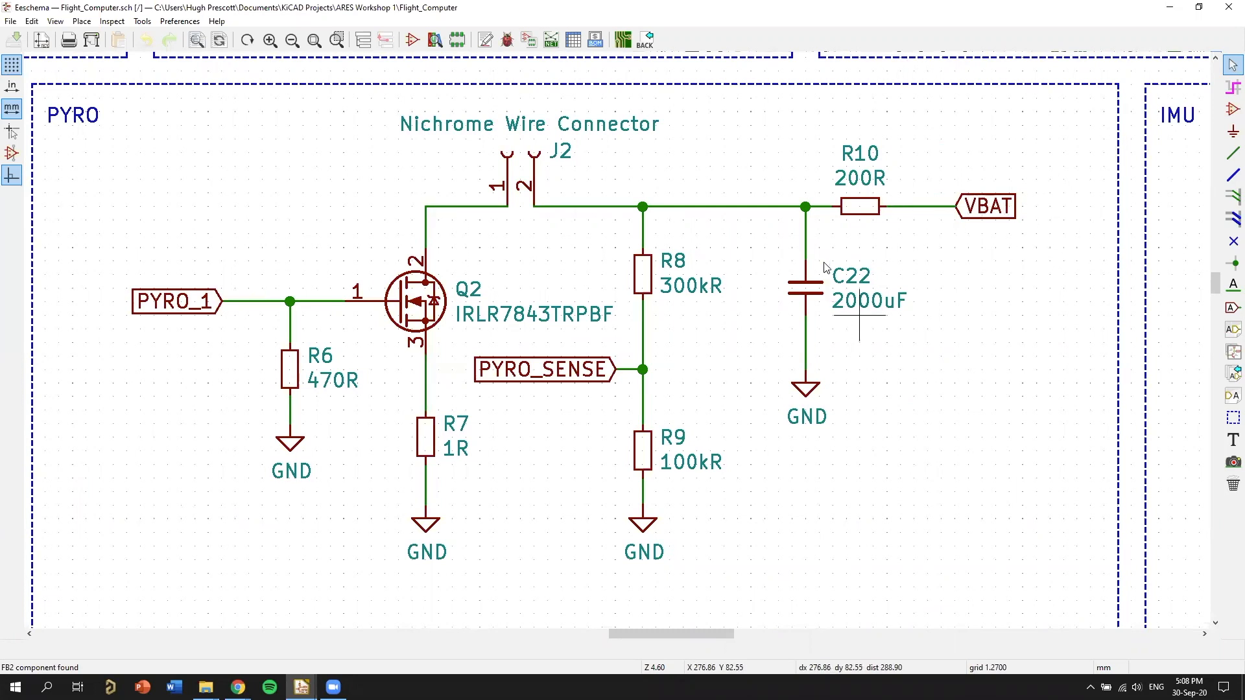
Delete capacitor C22 with its wires and GND symbol, and resistor R10, from the PYRO circuit.
scroll(868, 285, "down", 1)
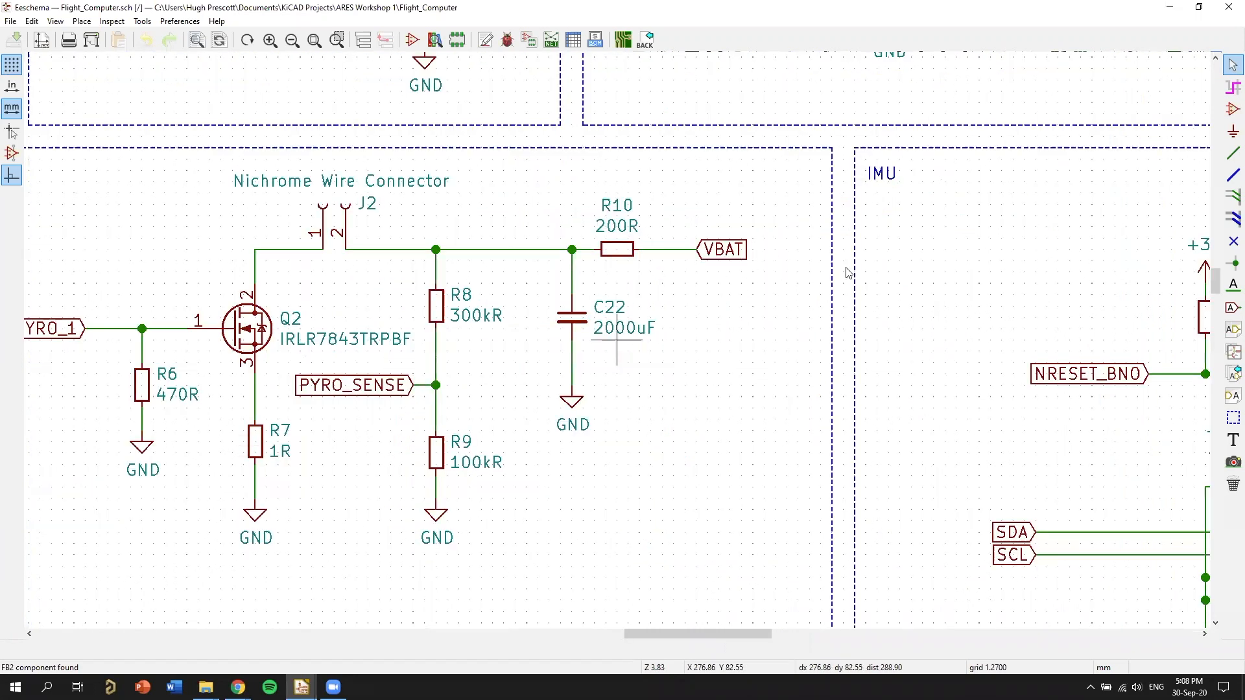
key("m")
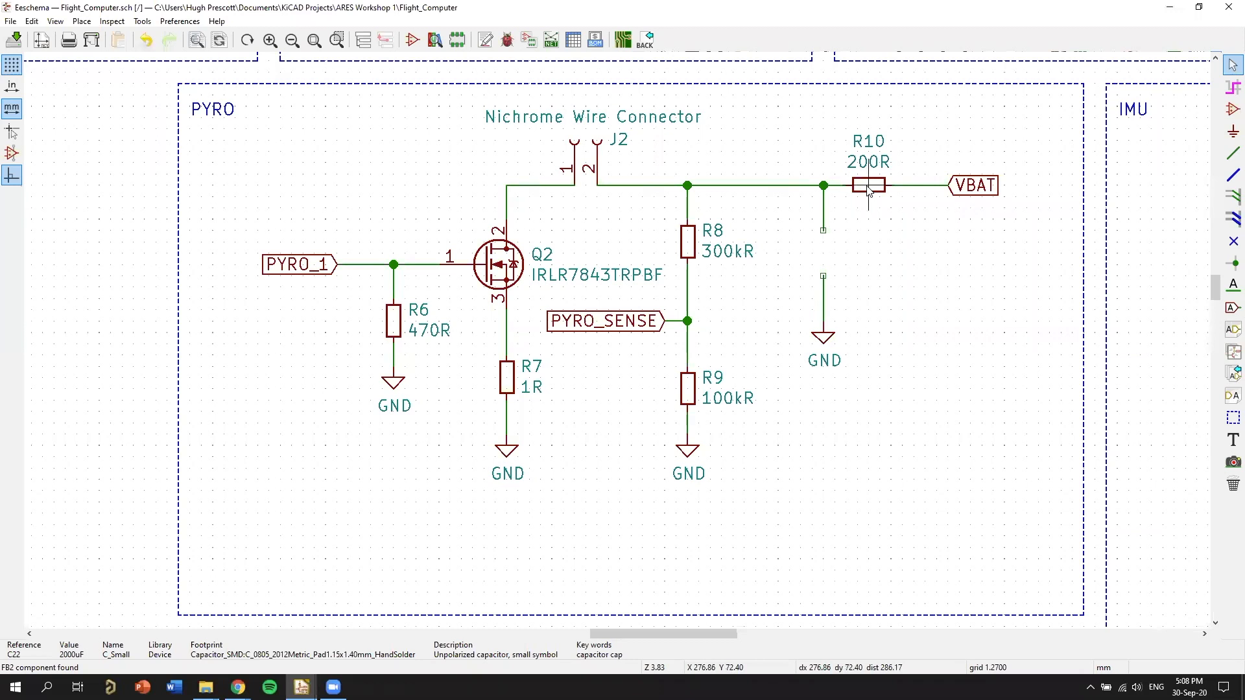
key("Delete")
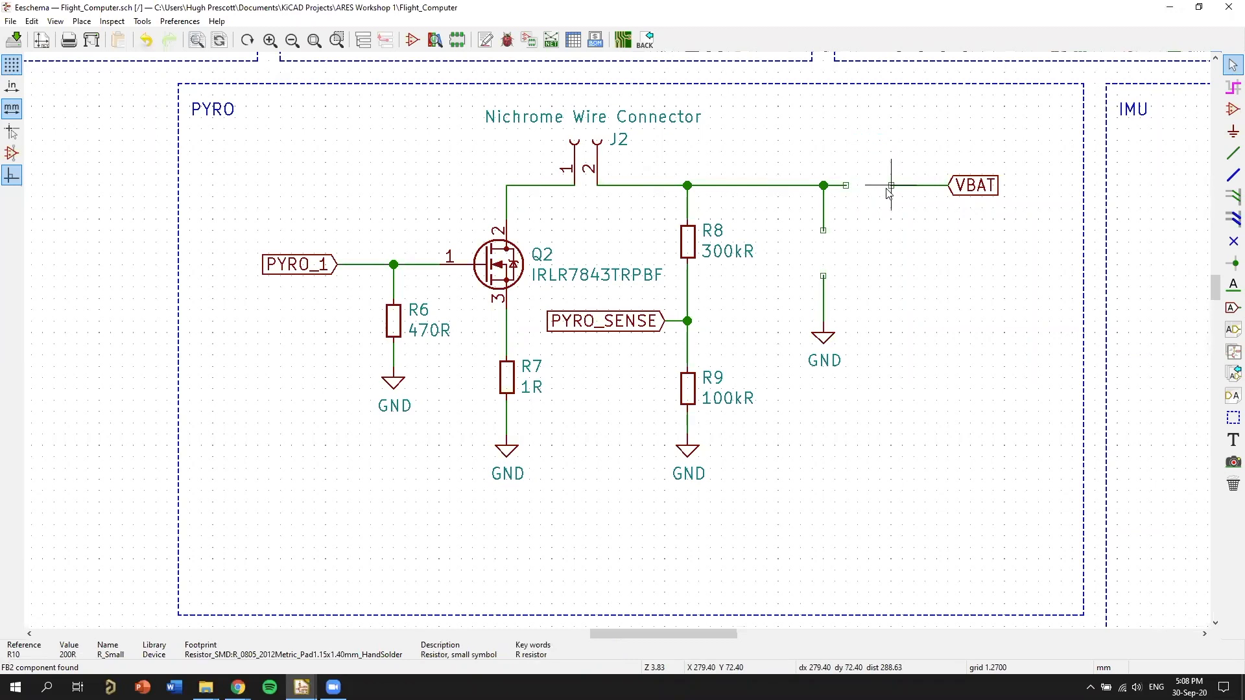
key("Delete")
key("Delete")
key("Delete")
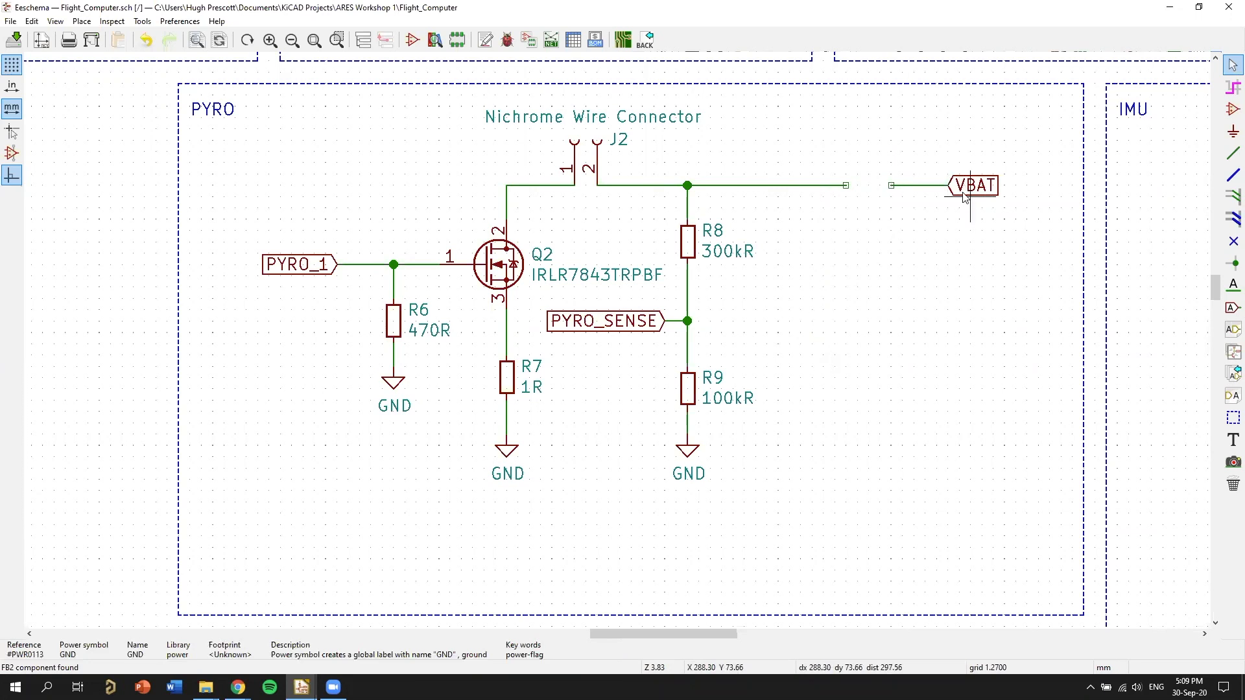
Close the wire gap left by R10 and bring the VBAT label in close to the junction above R8.
key("g")
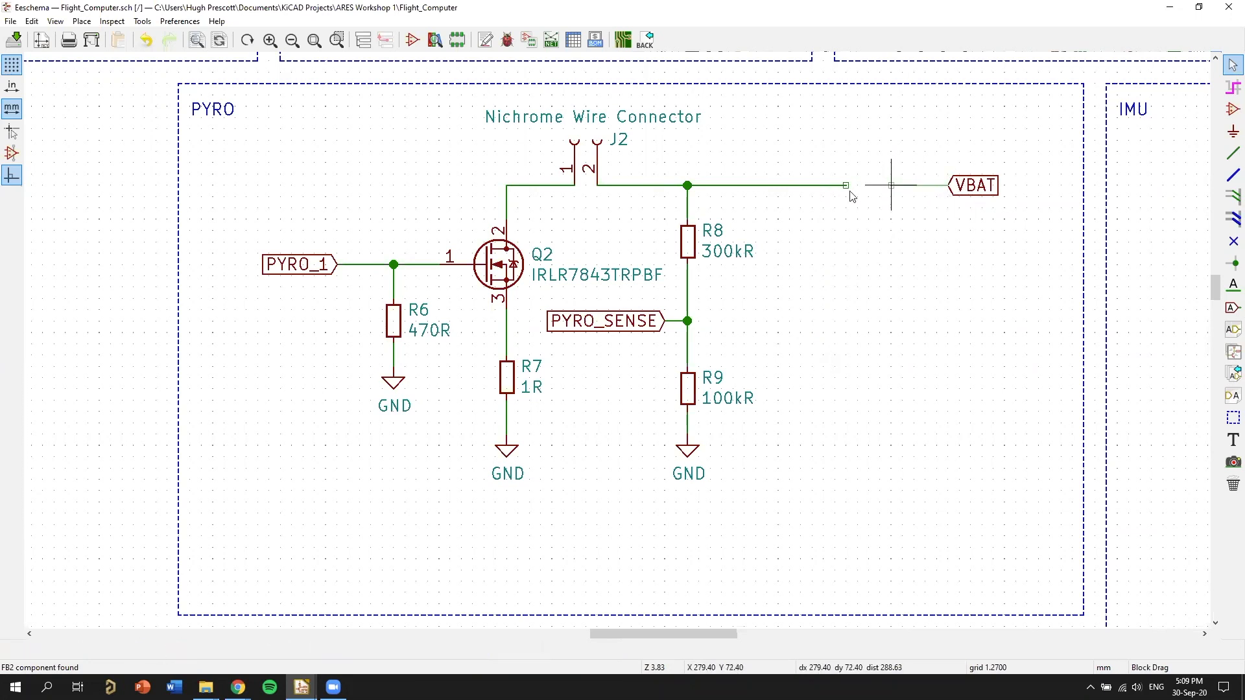
left_click(847, 186)
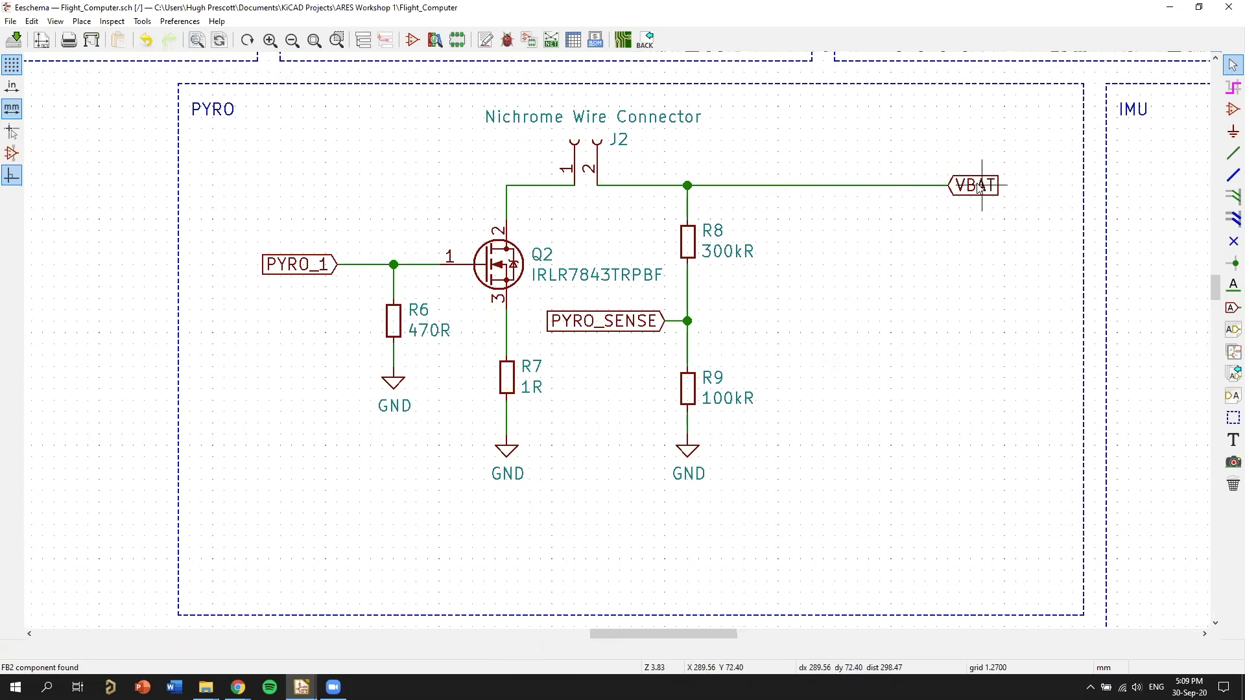
key("g")
left_click(820, 186)
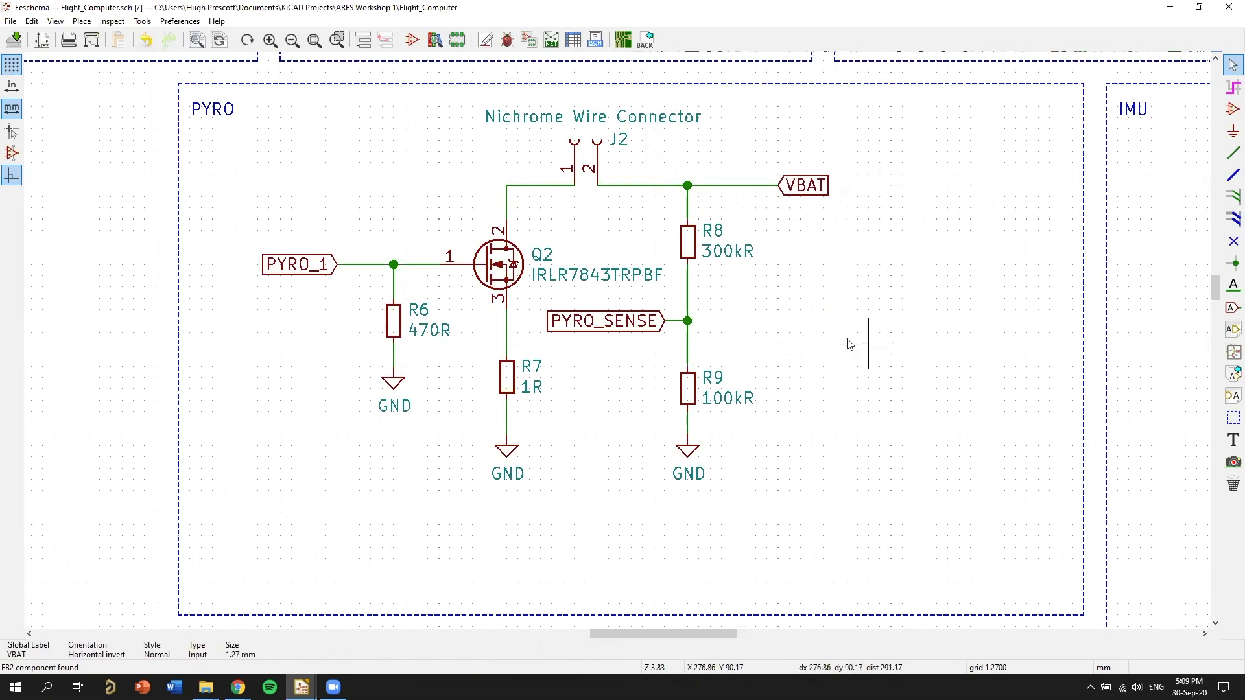
Set the value of resistor R7 below MOSFET Q2 to 4R and review the revised PYRO circuit.
middle_click_drag(679, 362, 750, 350)
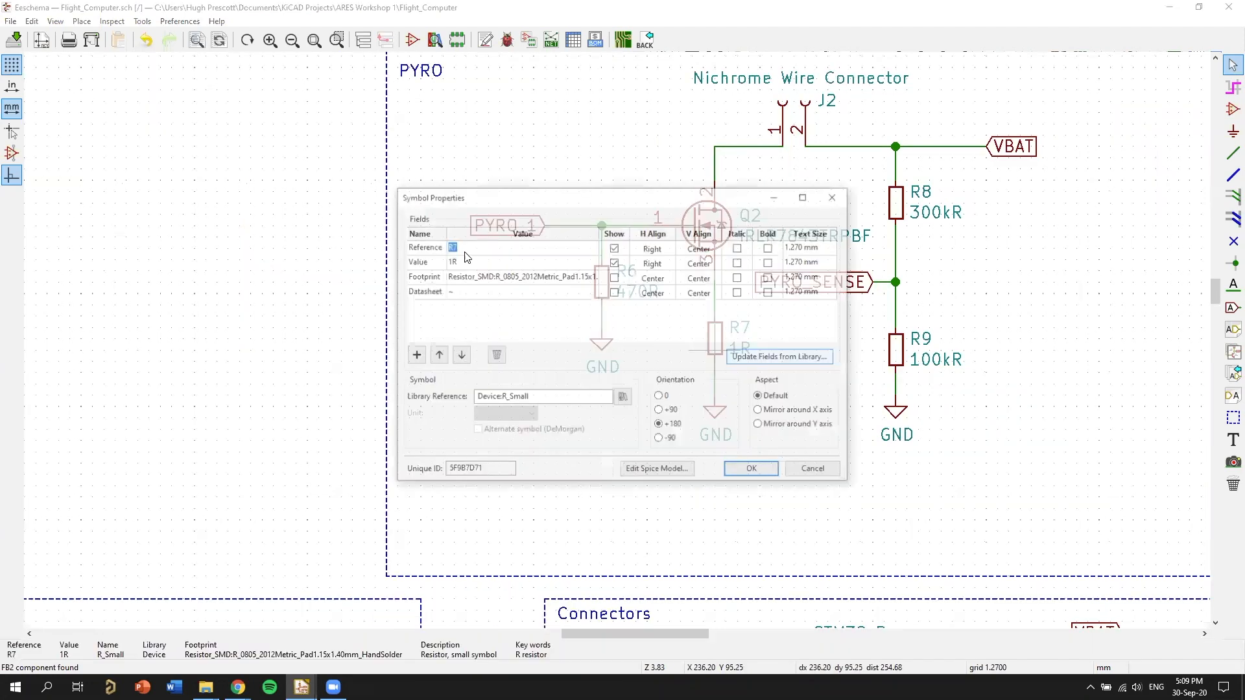
left_click(459, 262)
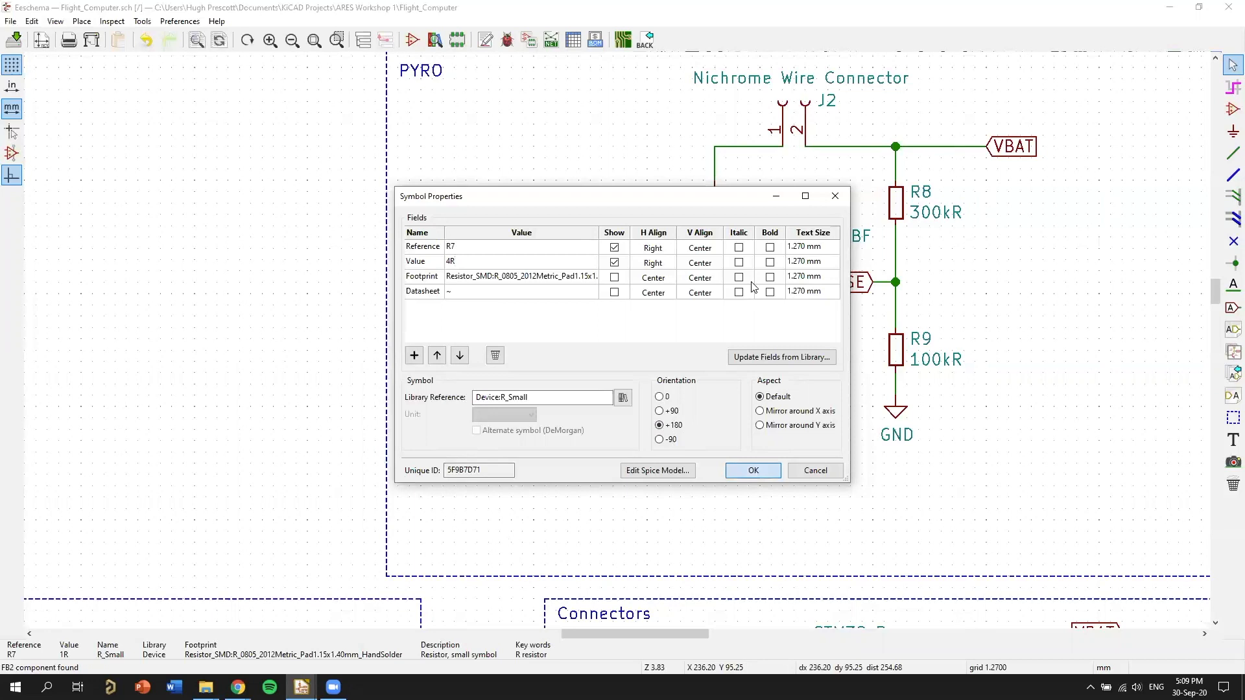
key("Return")
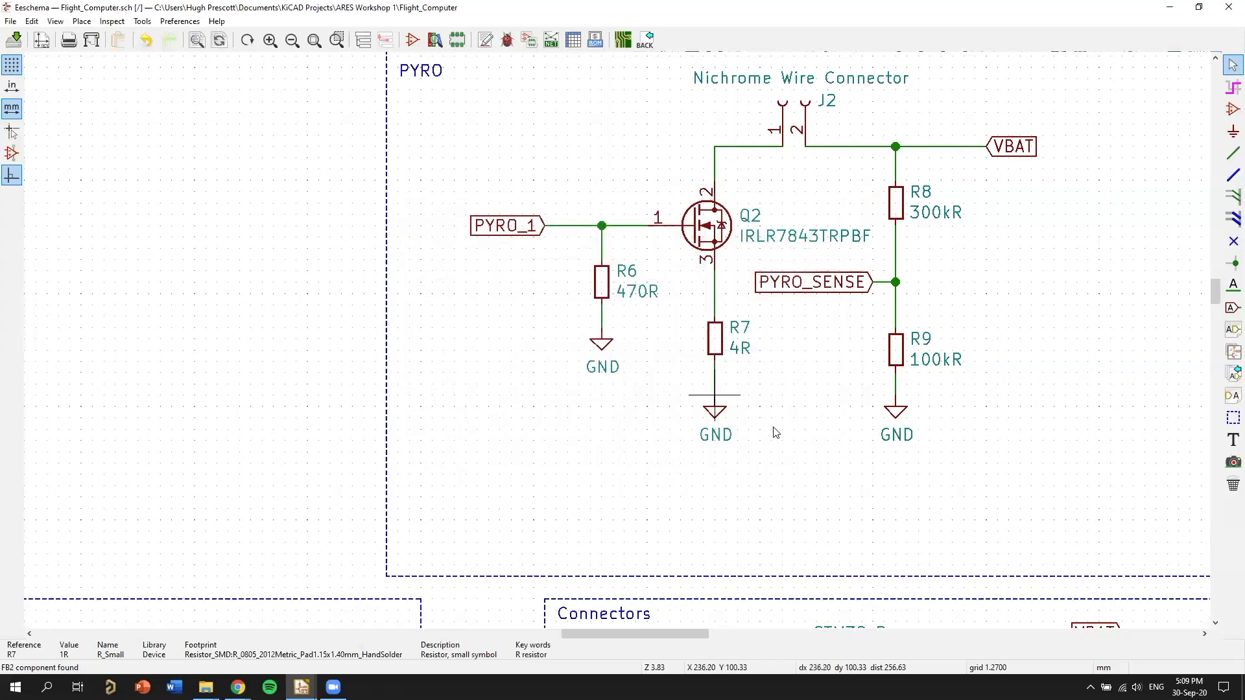
scroll(778, 432, "up", 1)
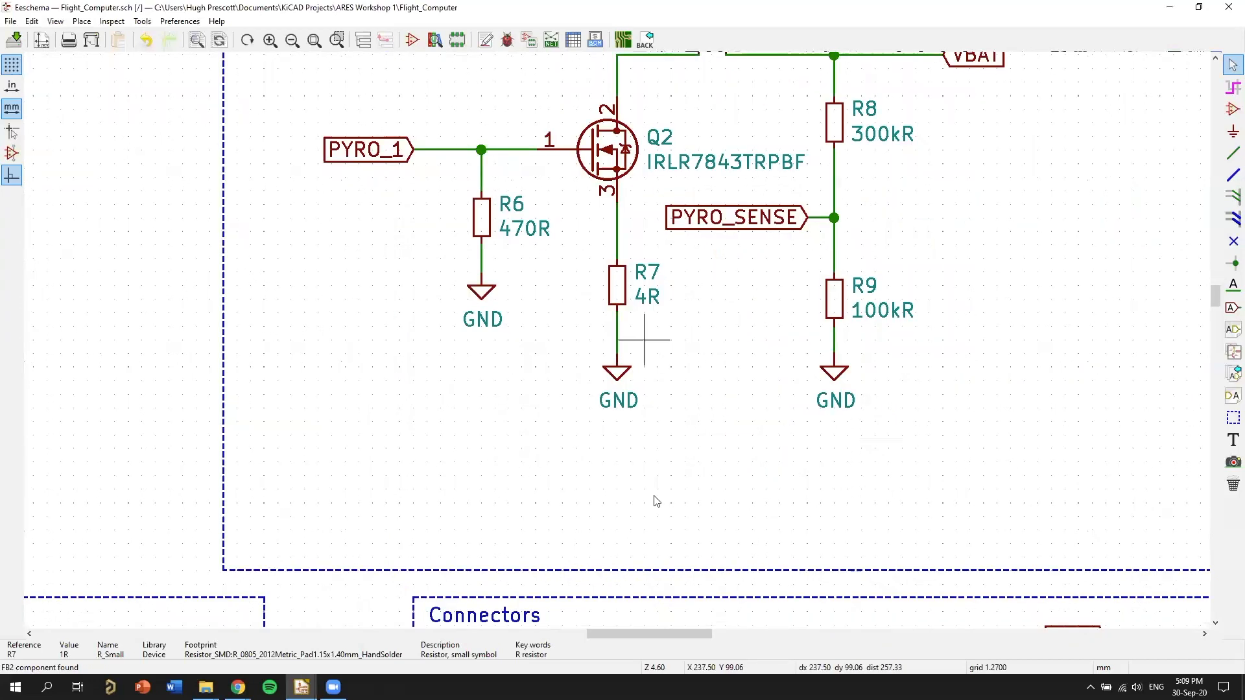
middle_click_drag(541, 389, 503, 507)
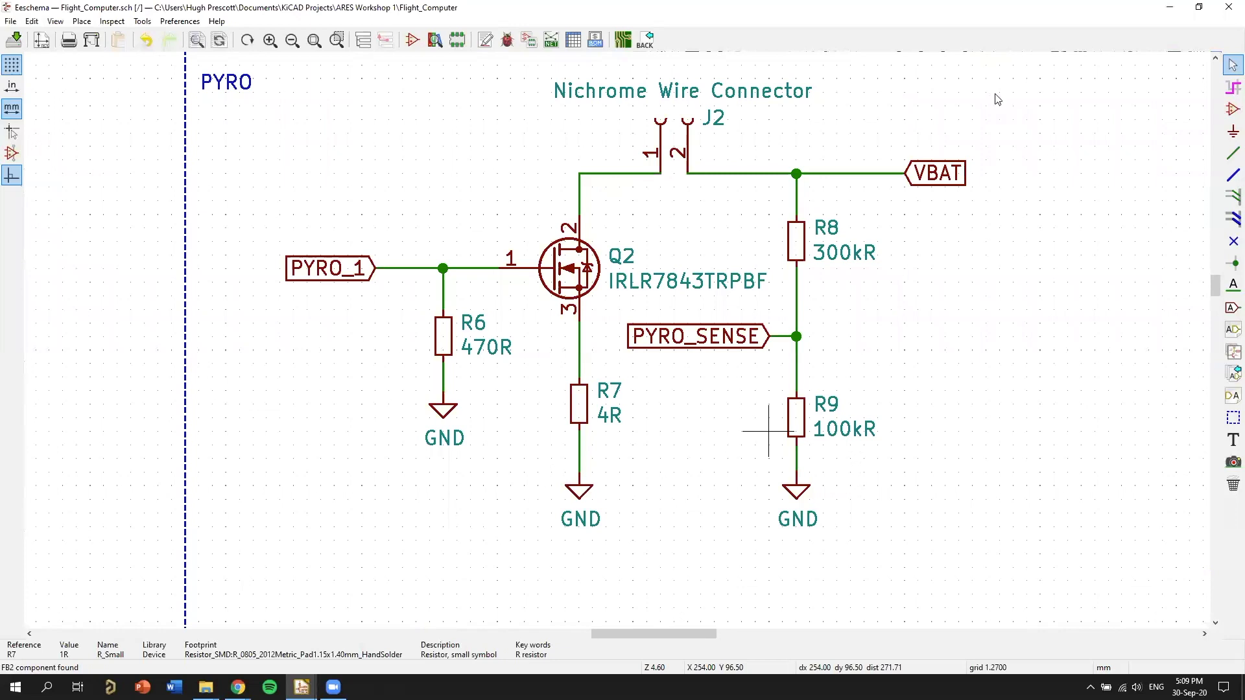
middle_click_drag(646, 458, 649, 501)
middle_click_drag(652, 103, 665, 70)
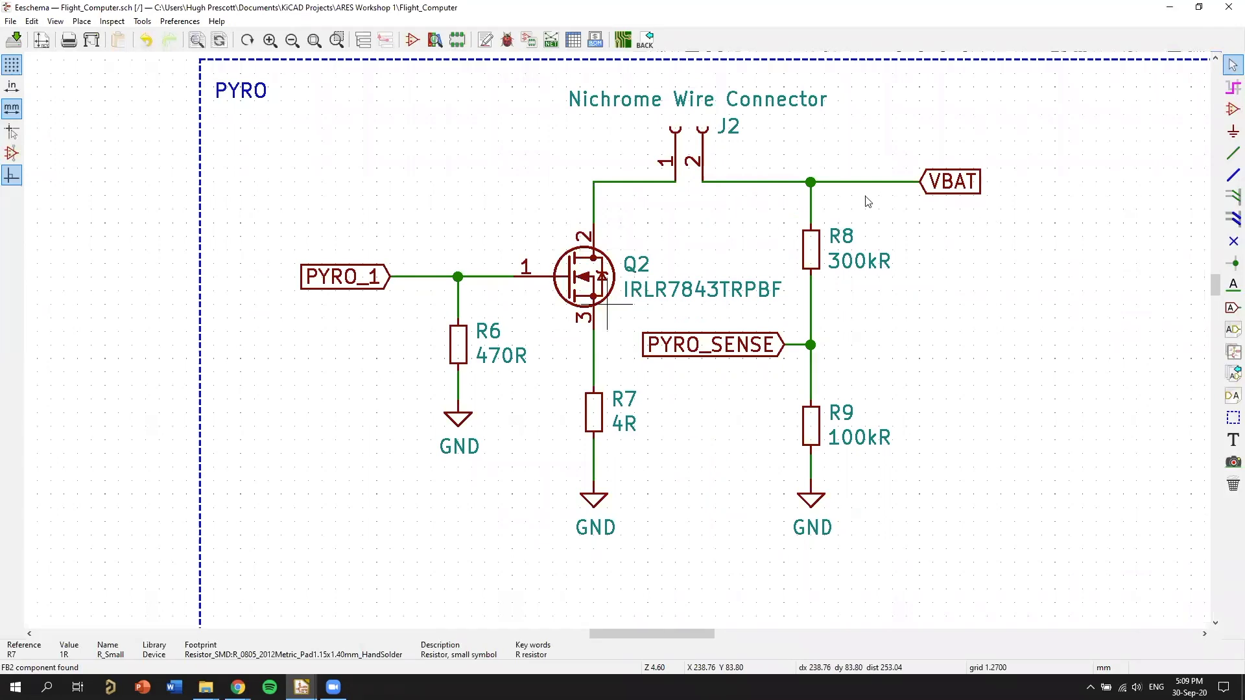
Examine the revised PYRO circuit around MOSFET Q2, connector J2, and the R8 and R9 divider feeding PYRO_SENSE.
middle_click_drag(619, 235, 684, 233)
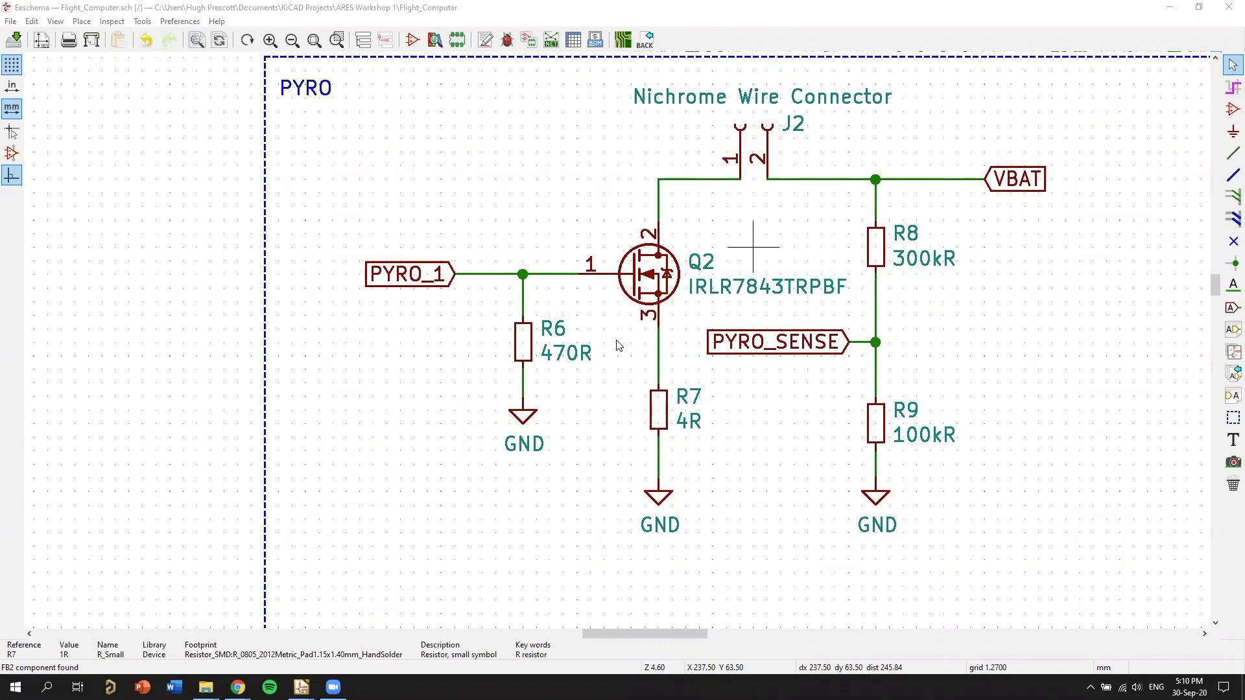
scroll(830, 376, "down", 1)
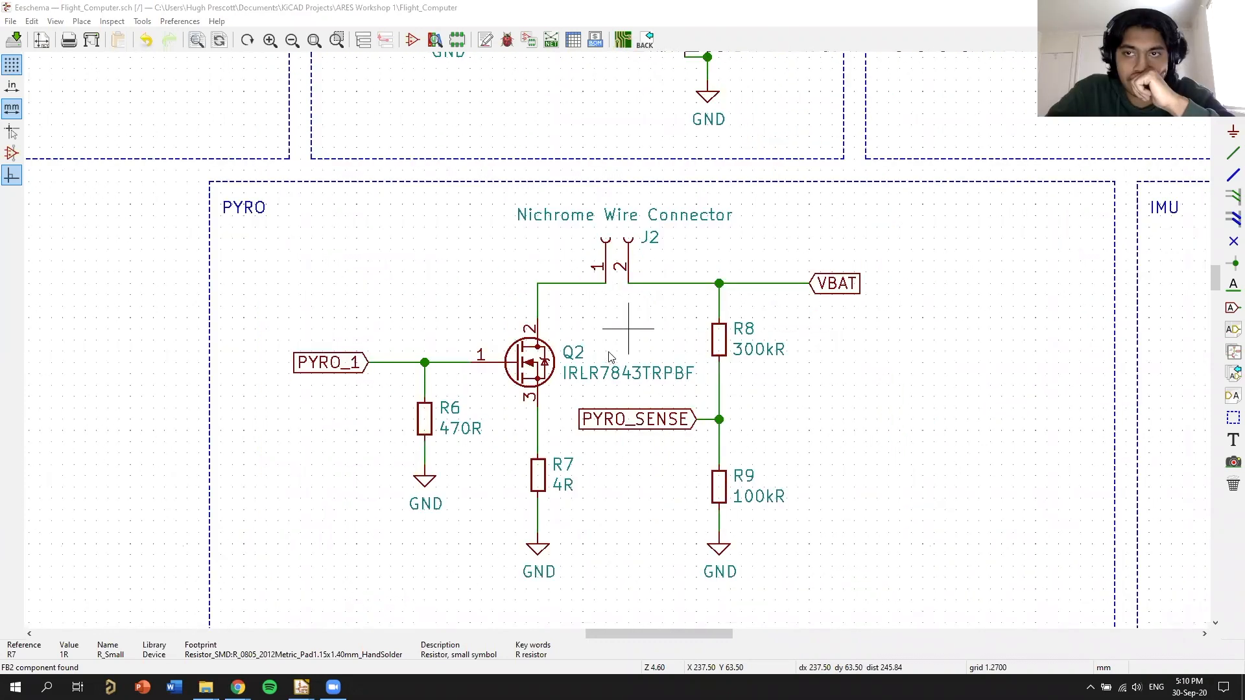
scroll(611, 382, "down", 2)
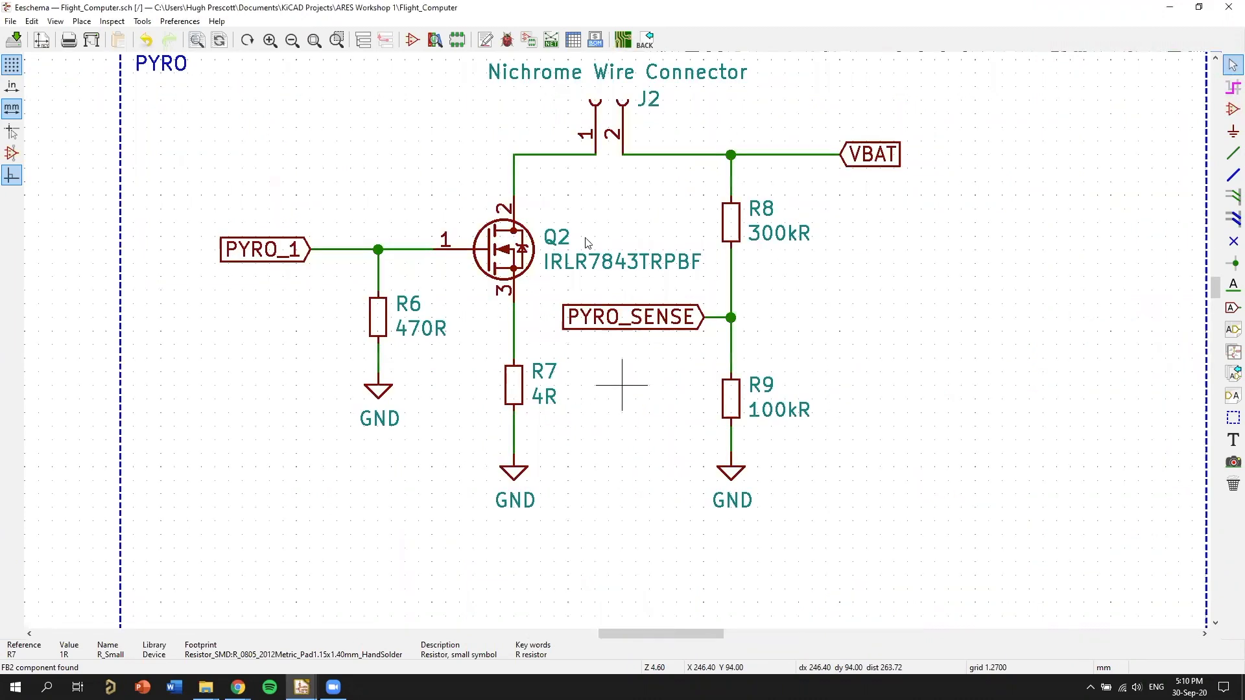
scroll(712, 371, "down", 1)
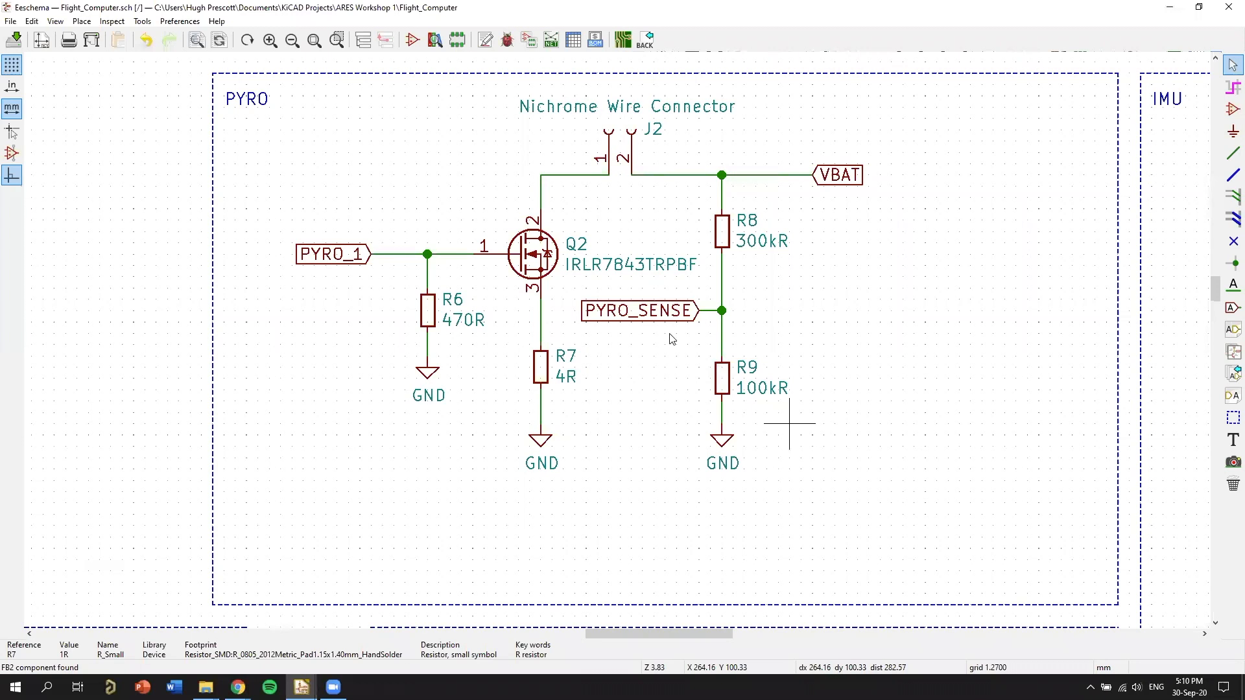
scroll(672, 339, "up", 1)
scroll(770, 430, "down", 1)
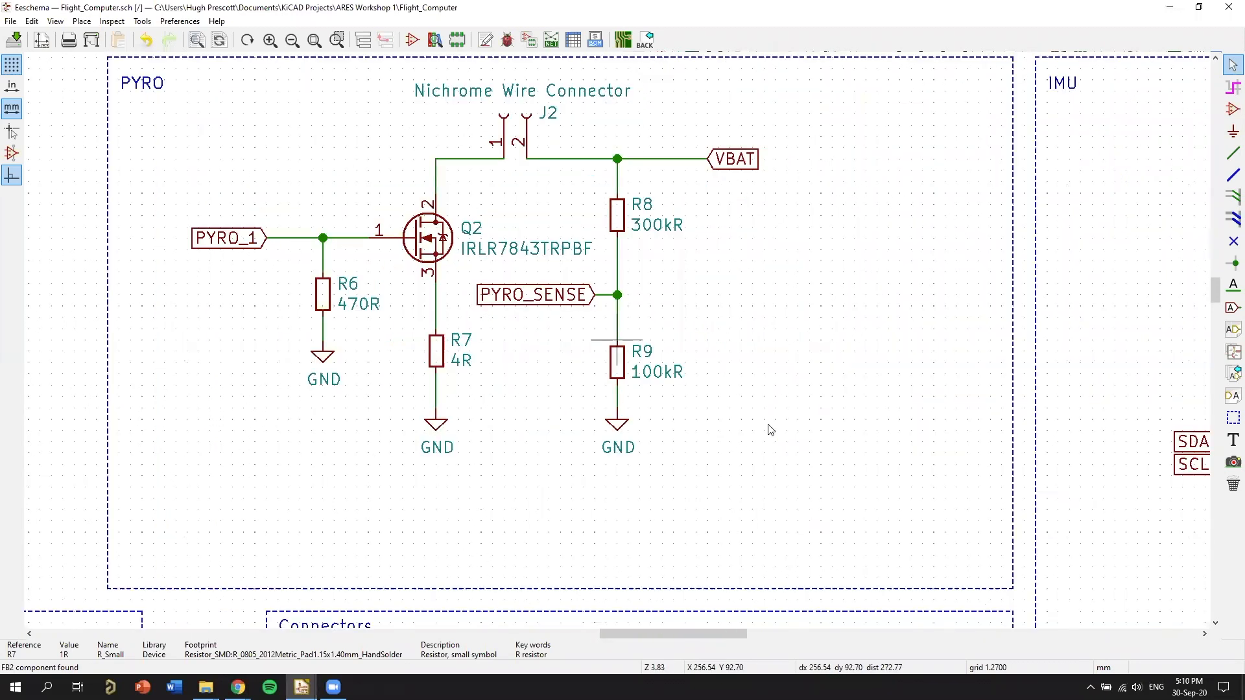
scroll(807, 141, "up", 1)
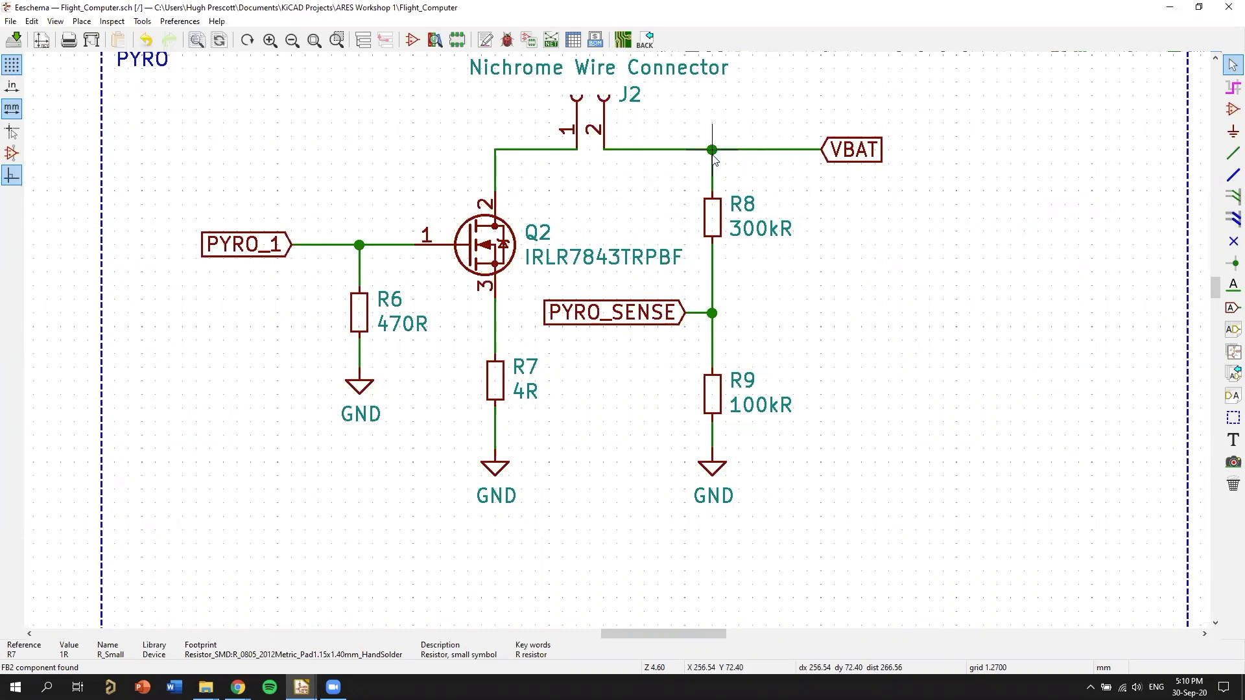
scroll(806, 328, "down", 1)
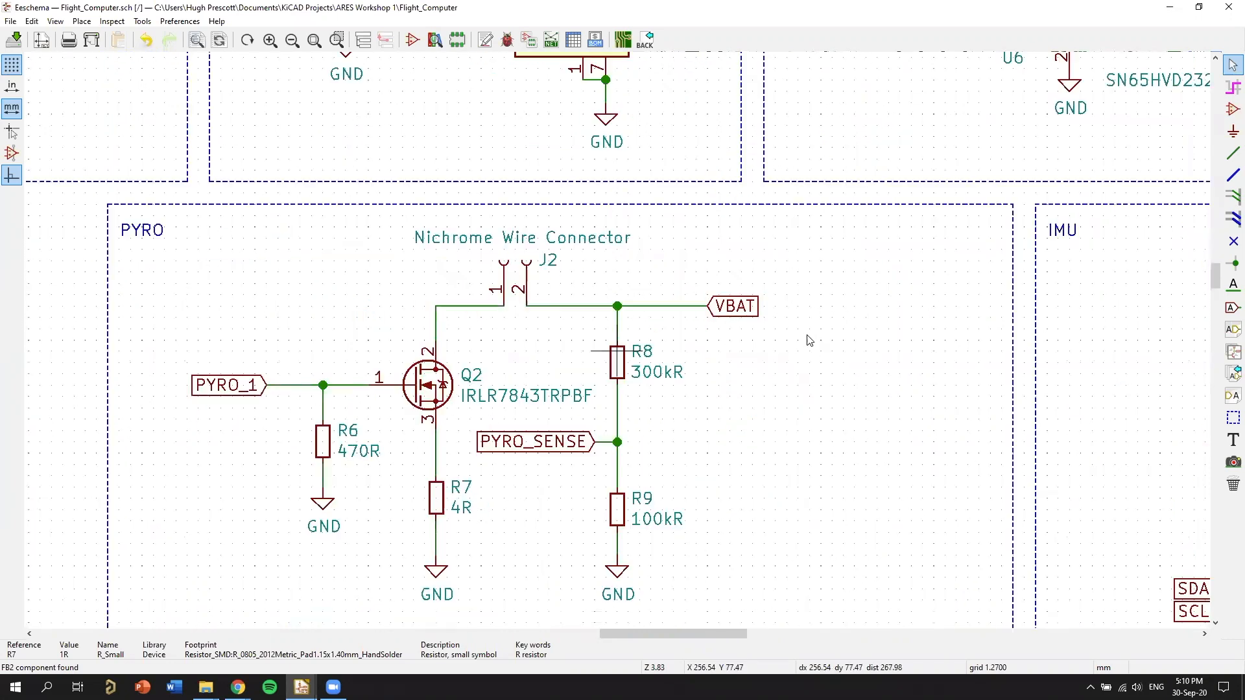
middle_click_drag(696, 407, 812, 288)
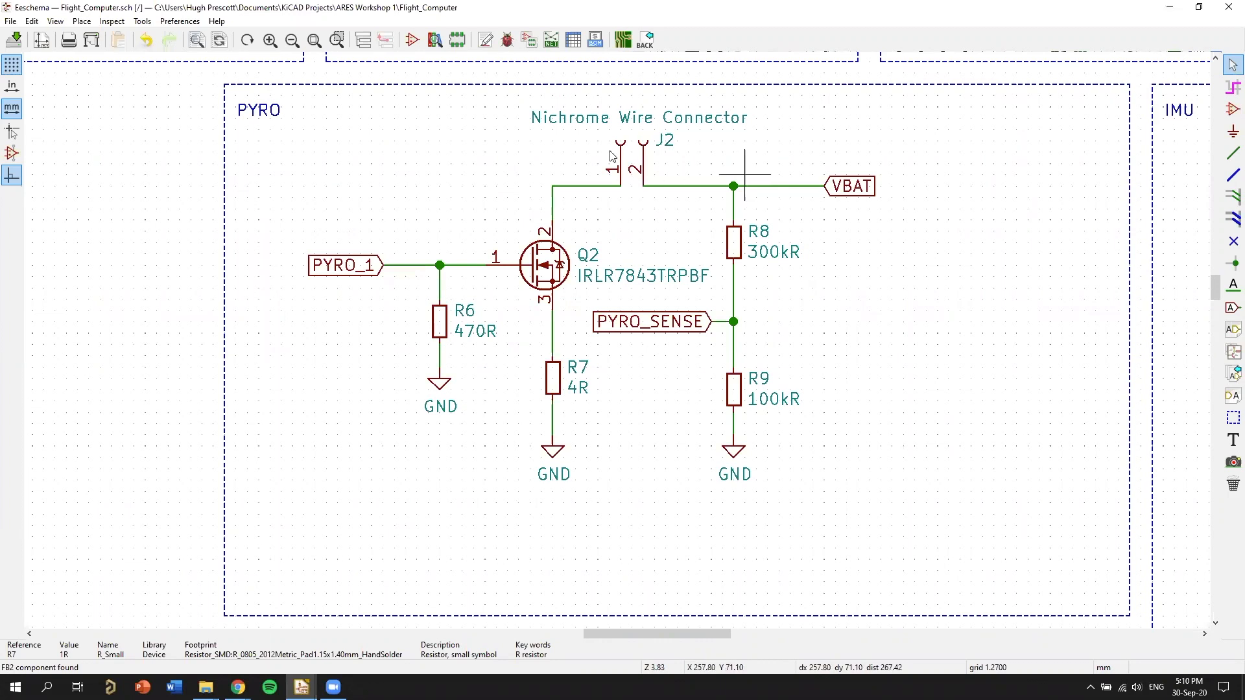
Try moving nichrome wire connector J2 past the R8 junction and shifting the VBAT label farther out to make room for it.
key("m")
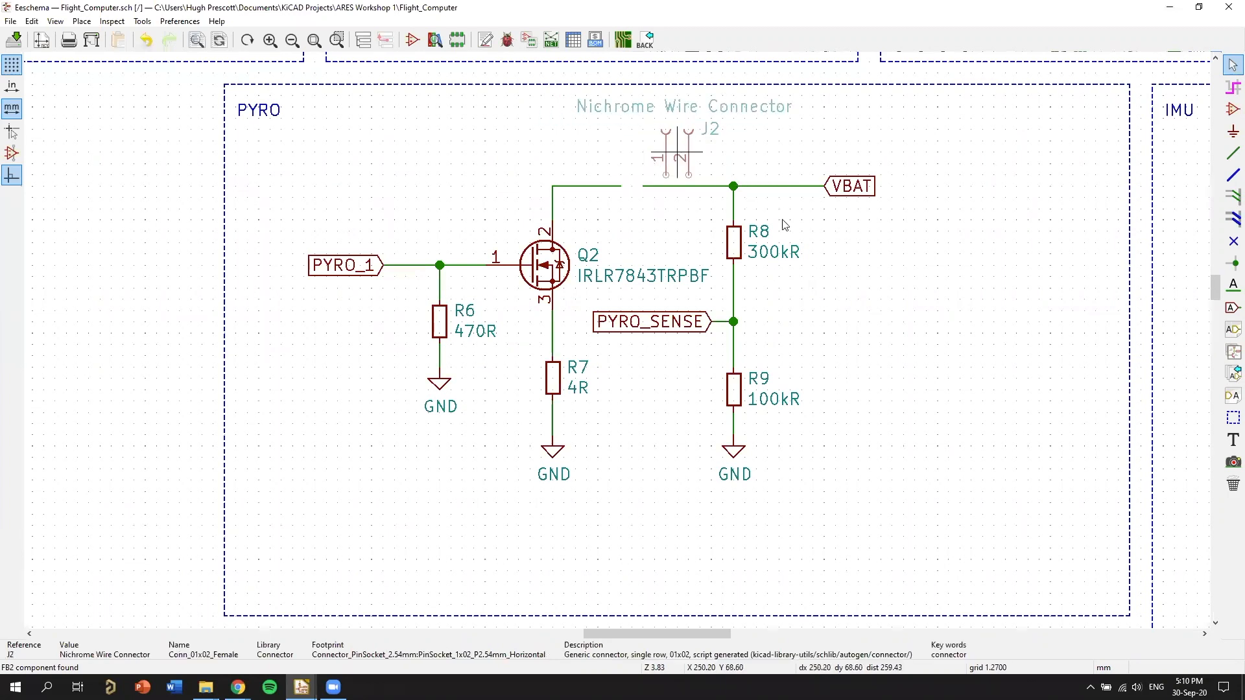
left_click(650, 179)
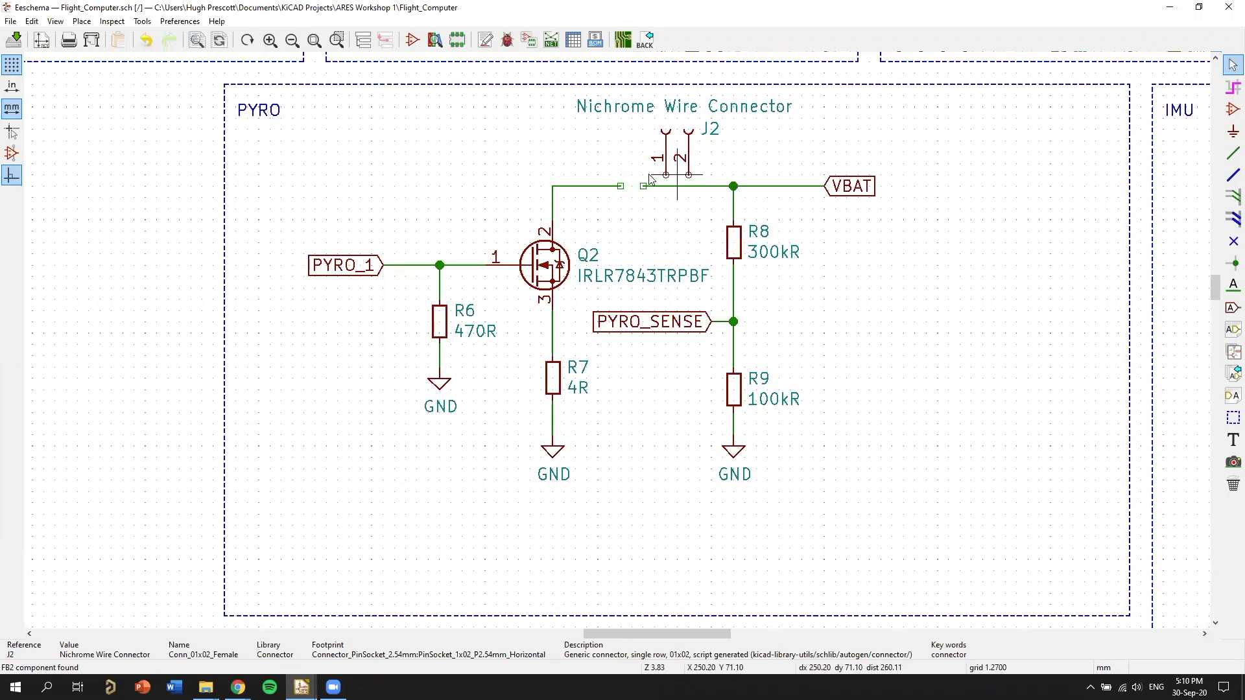
key("m")
left_click(801, 195)
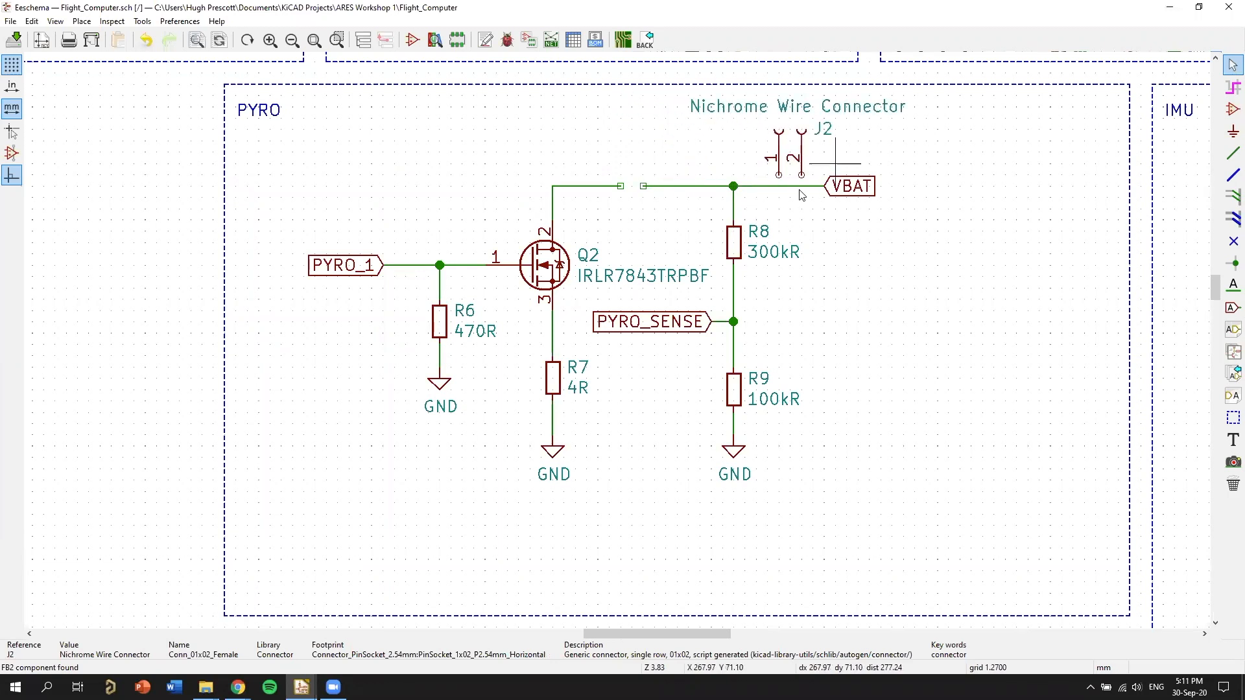
key("g")
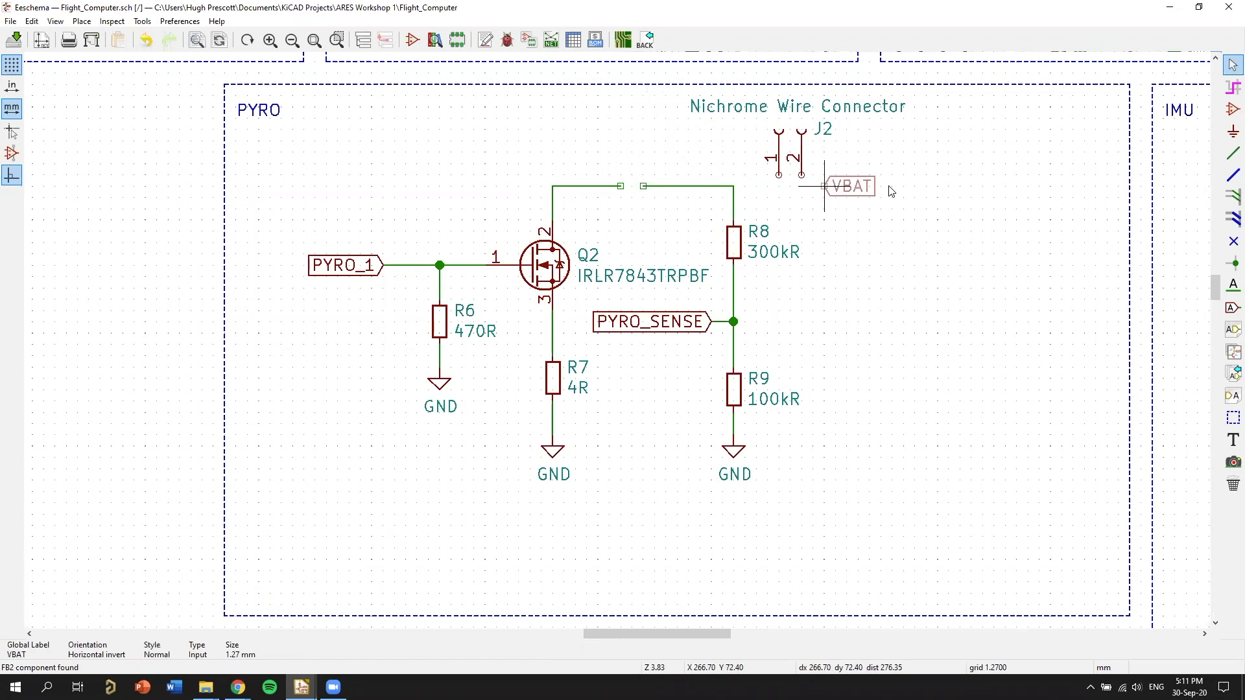
left_click(903, 187)
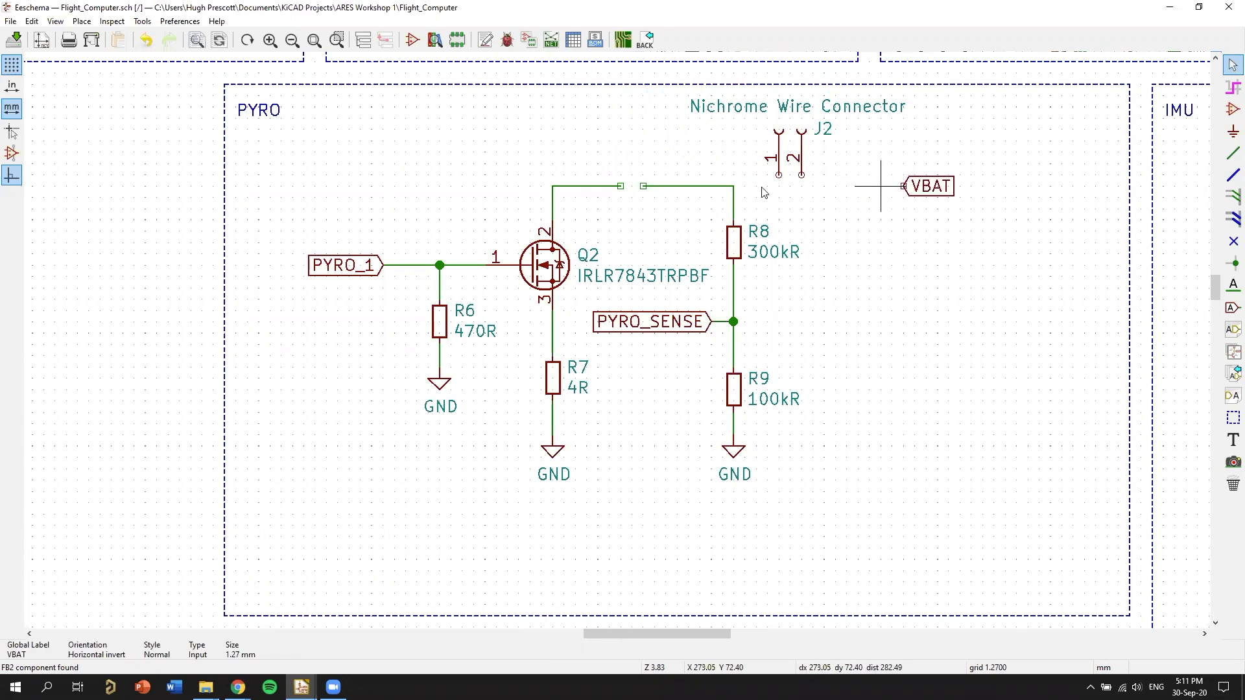
Try closing the wire gap above Q2 and wiring connector J2 between the R8 junction and the VBAT label.
left_click(643, 187)
key("w")
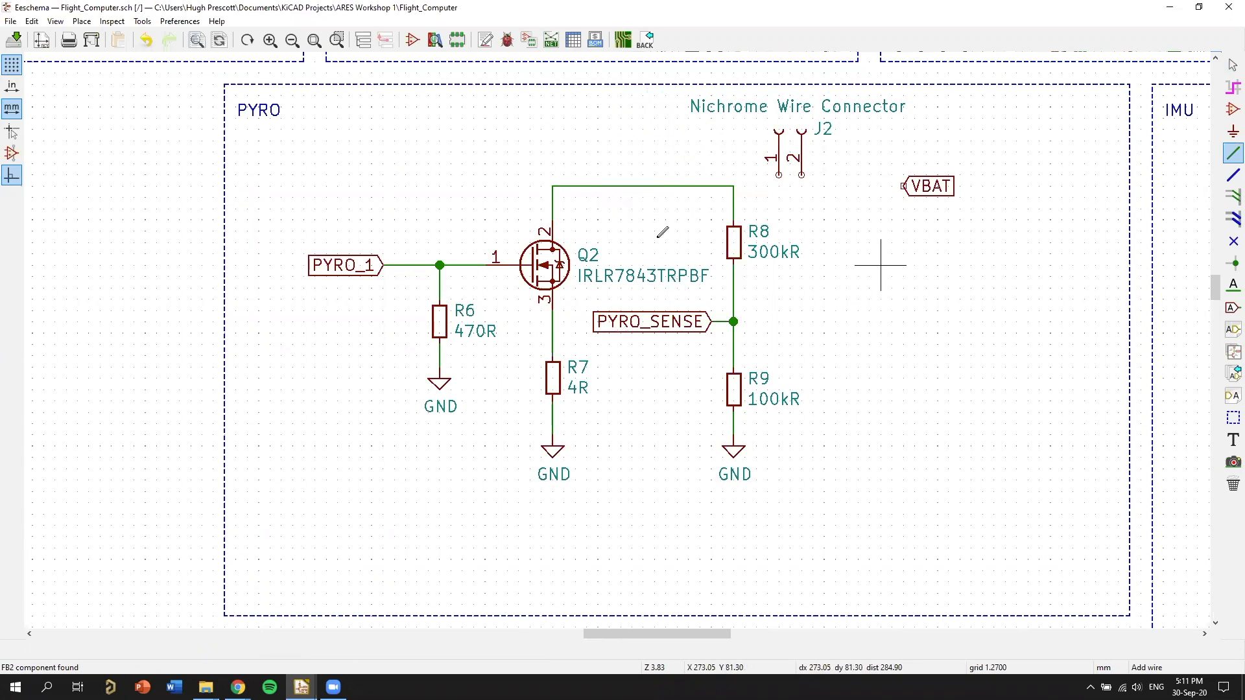
scroll(607, 221, "up", 1)
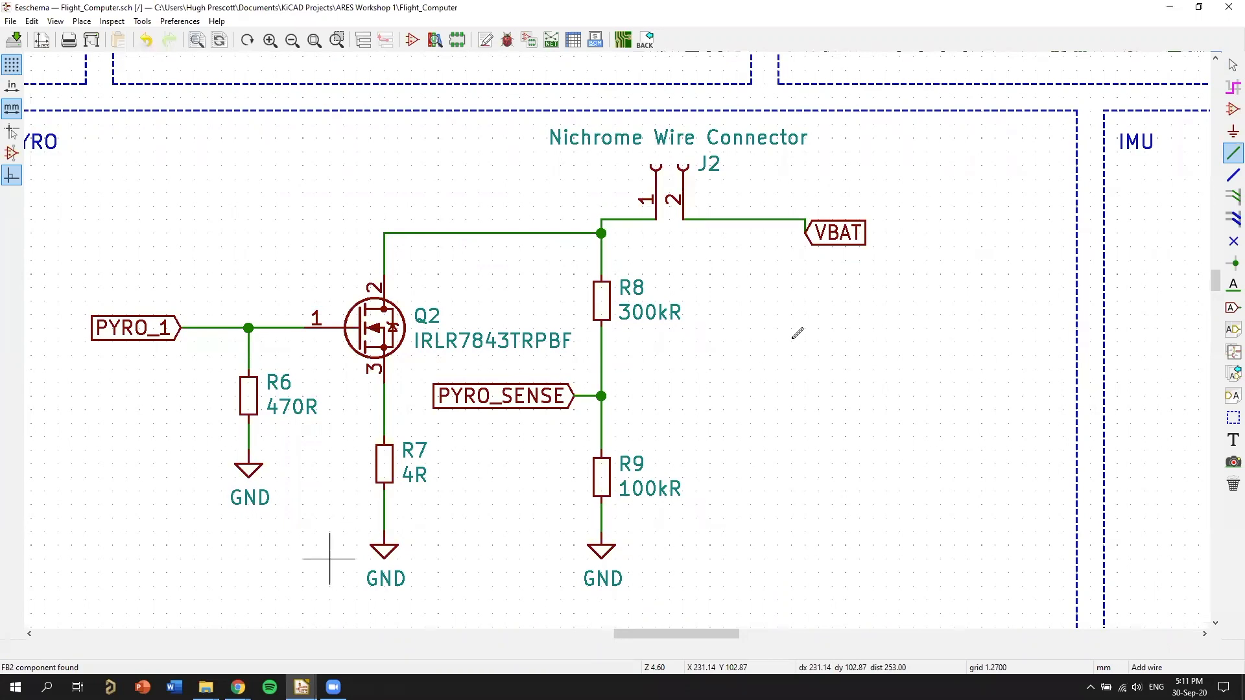
Undo the relocation and rewiring of connector J2 and the VBAT label, and end the wire tool.
key("ctrl+z")
key("ctrl+z")
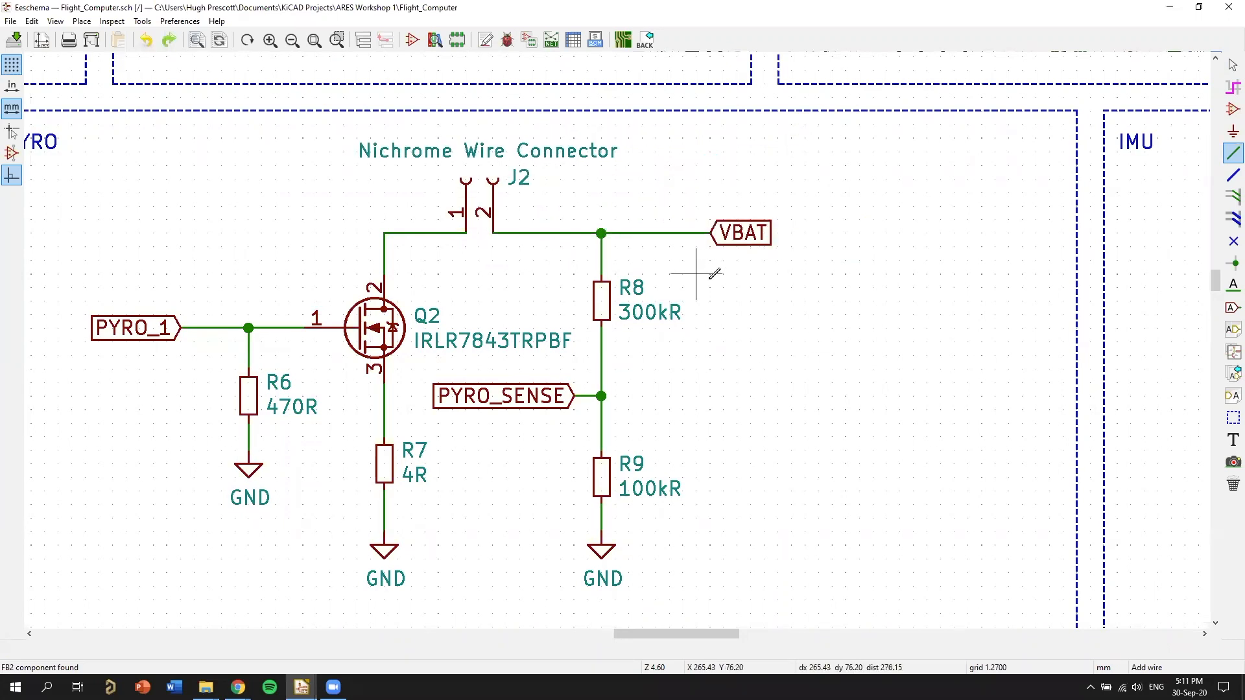
scroll(710, 287, "down", 1)
right_click(751, 355)
left_click(771, 365)
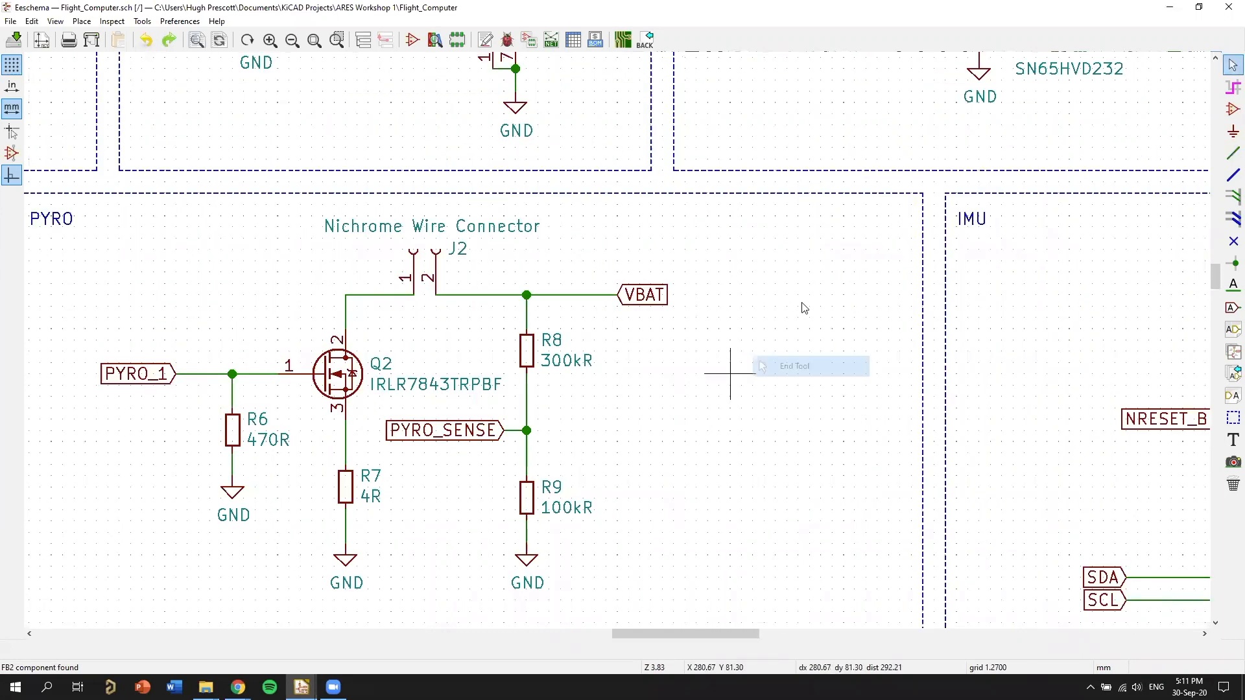
Examine how VBAT, connector J2 and the PYRO_SENSE divider are connected in the PYRO block.
scroll(752, 355, "down", 1)
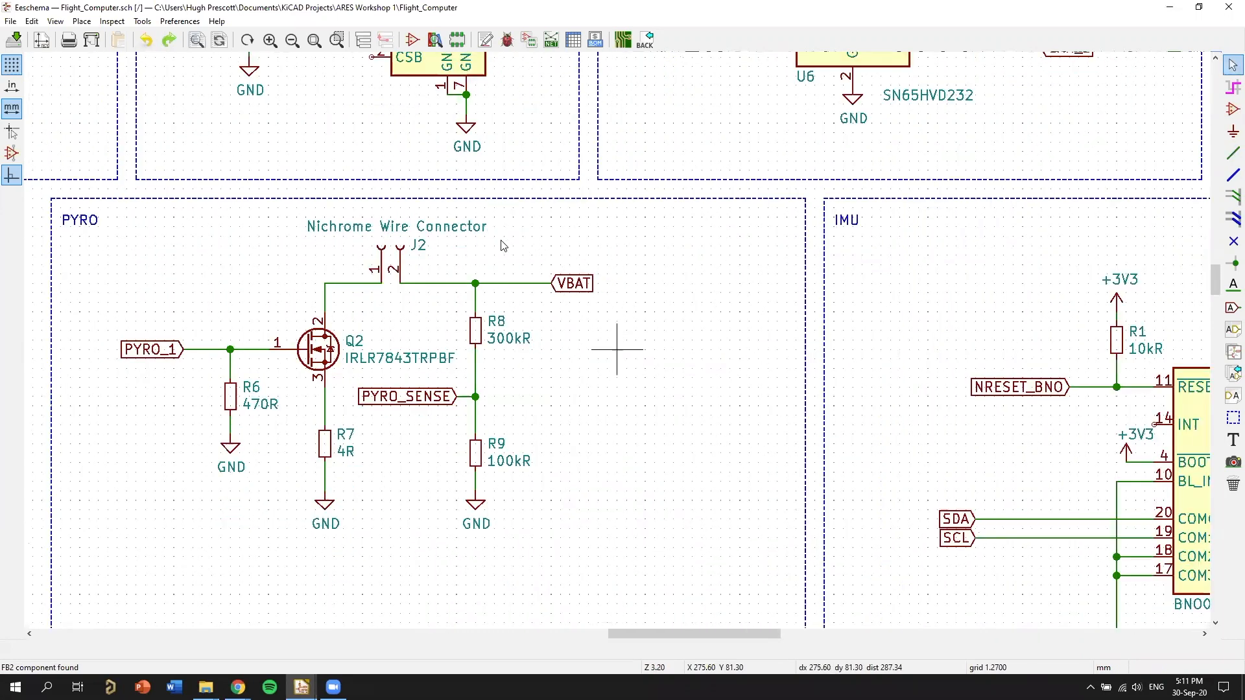
middle_click_drag(362, 453, 539, 391)
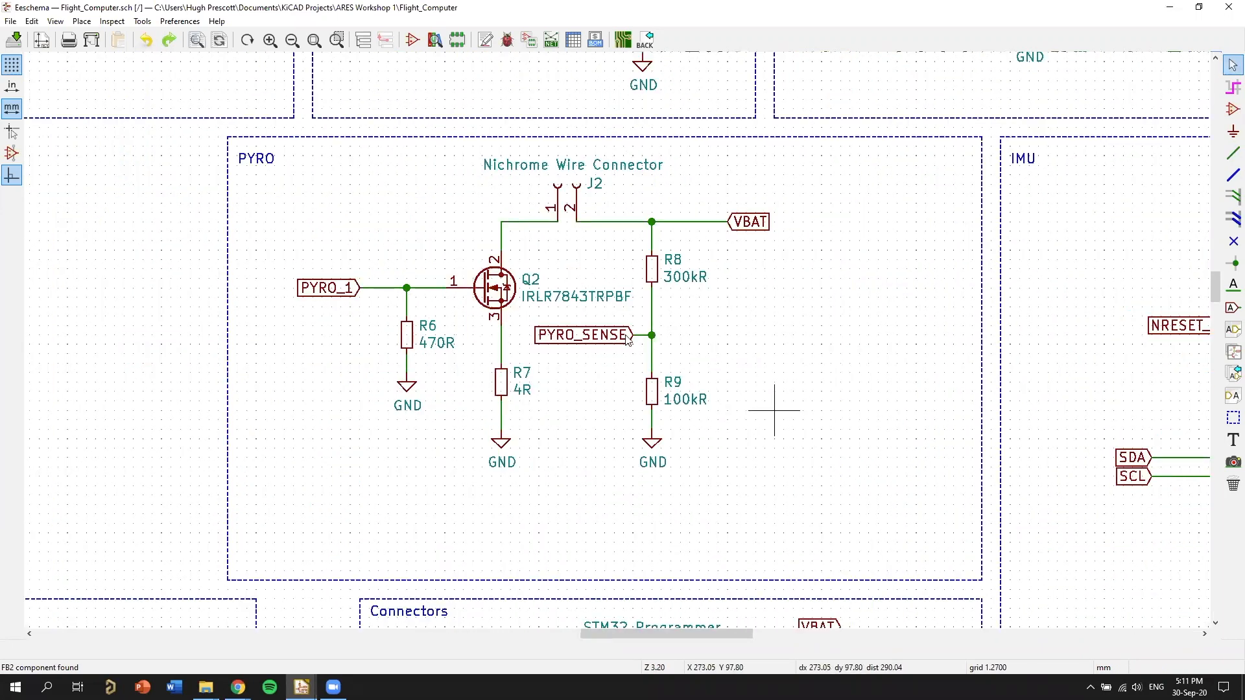
middle_click_drag(770, 305, 856, 236)
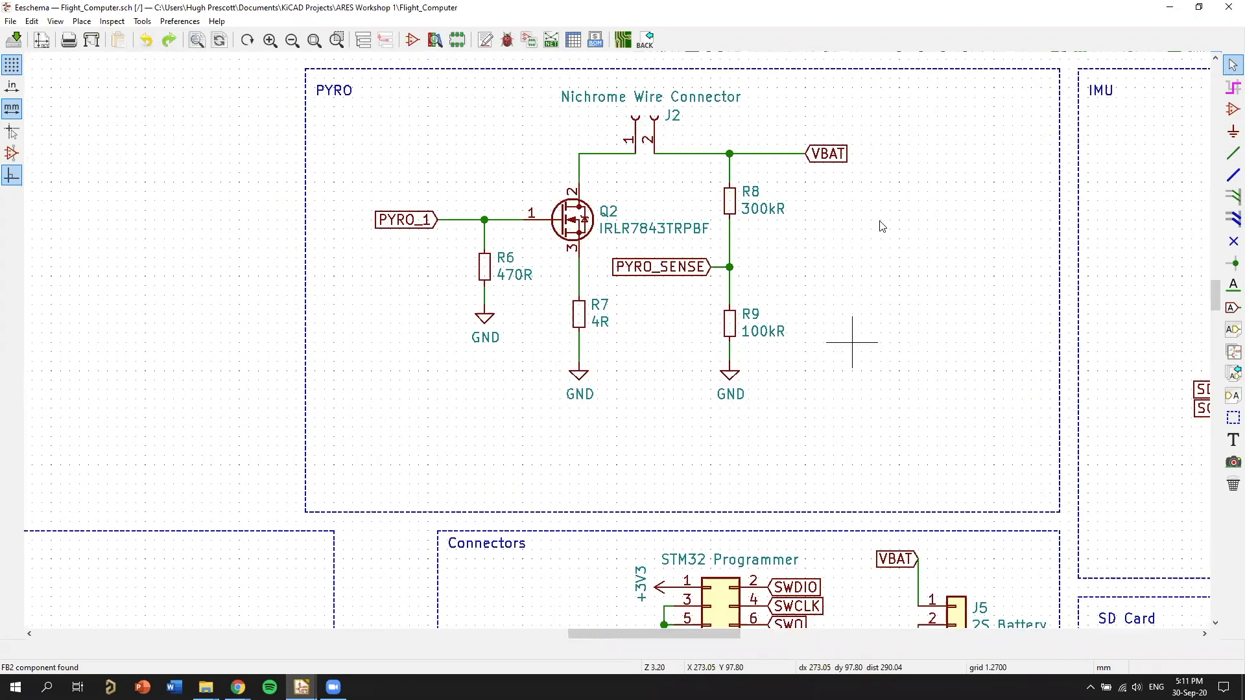
scroll(496, 285, "up", 1)
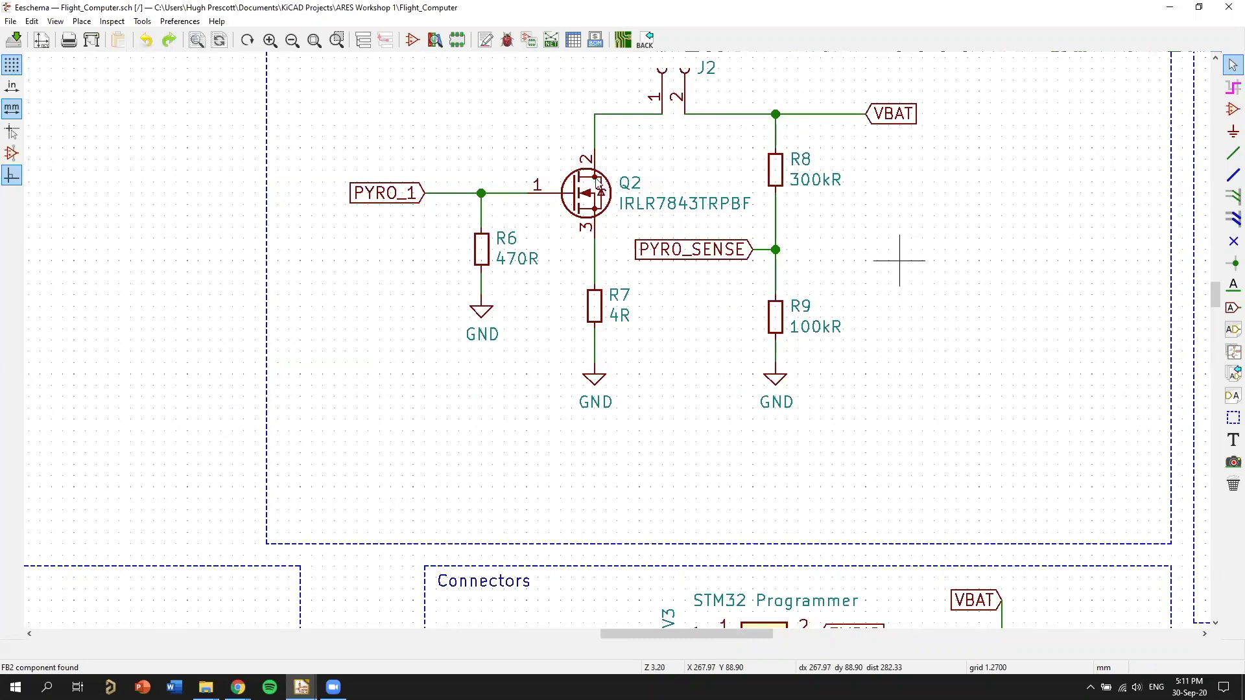
scroll(591, 234, "down", 1)
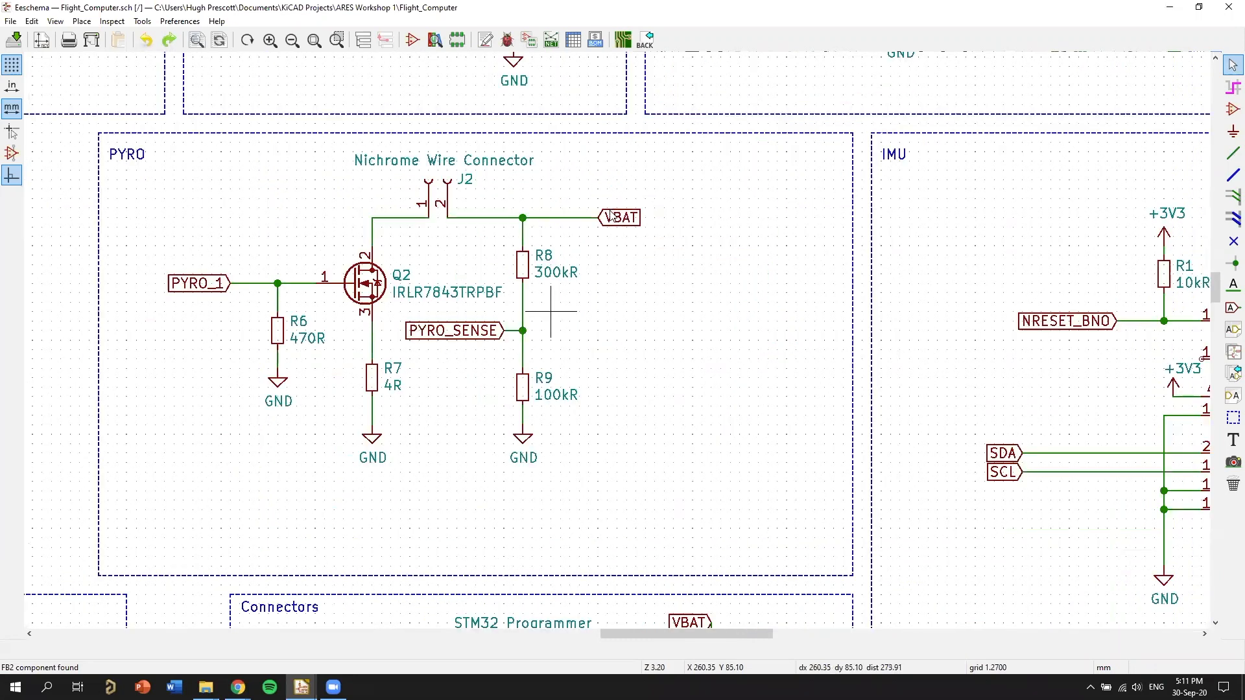
middle_click_drag(609, 215, 767, 248)
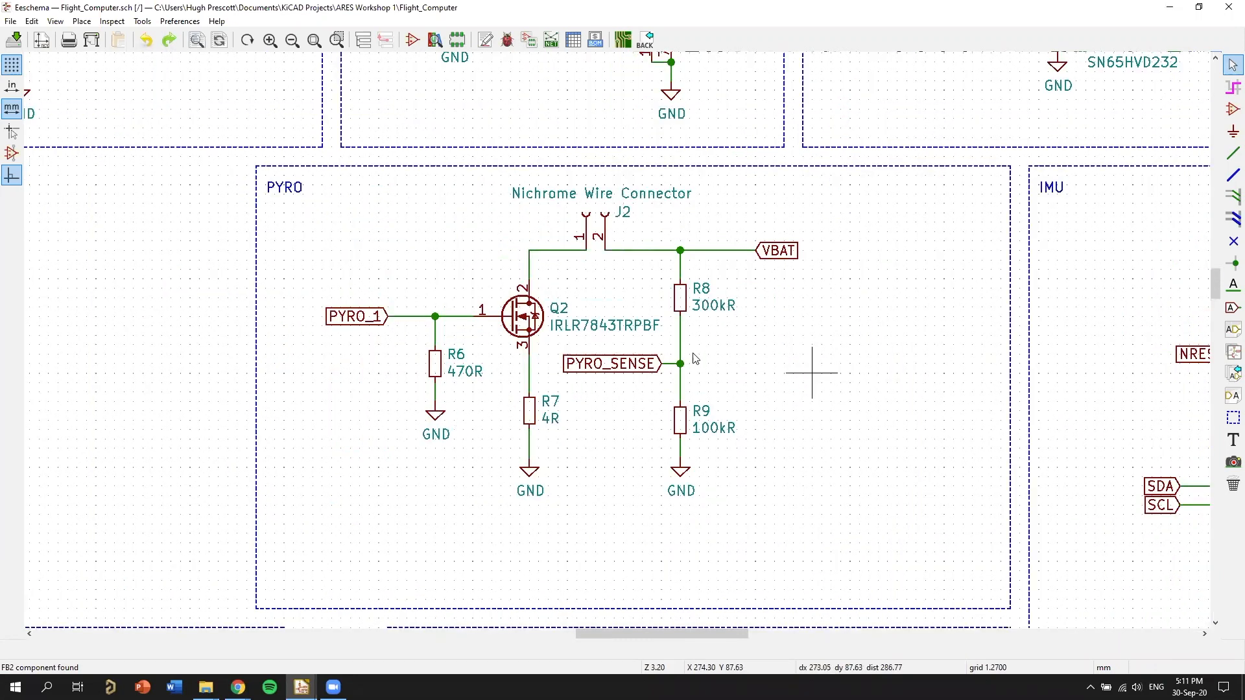
scroll(684, 276, "down", 1)
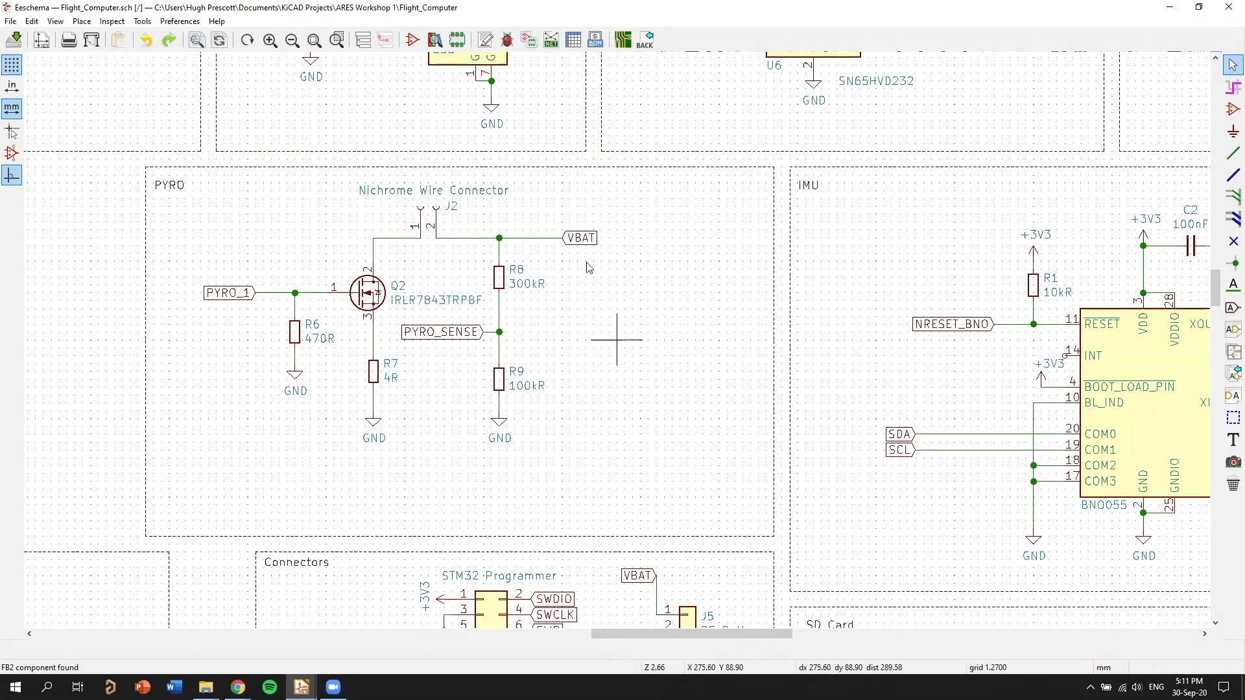
scroll(608, 320, "down", 1)
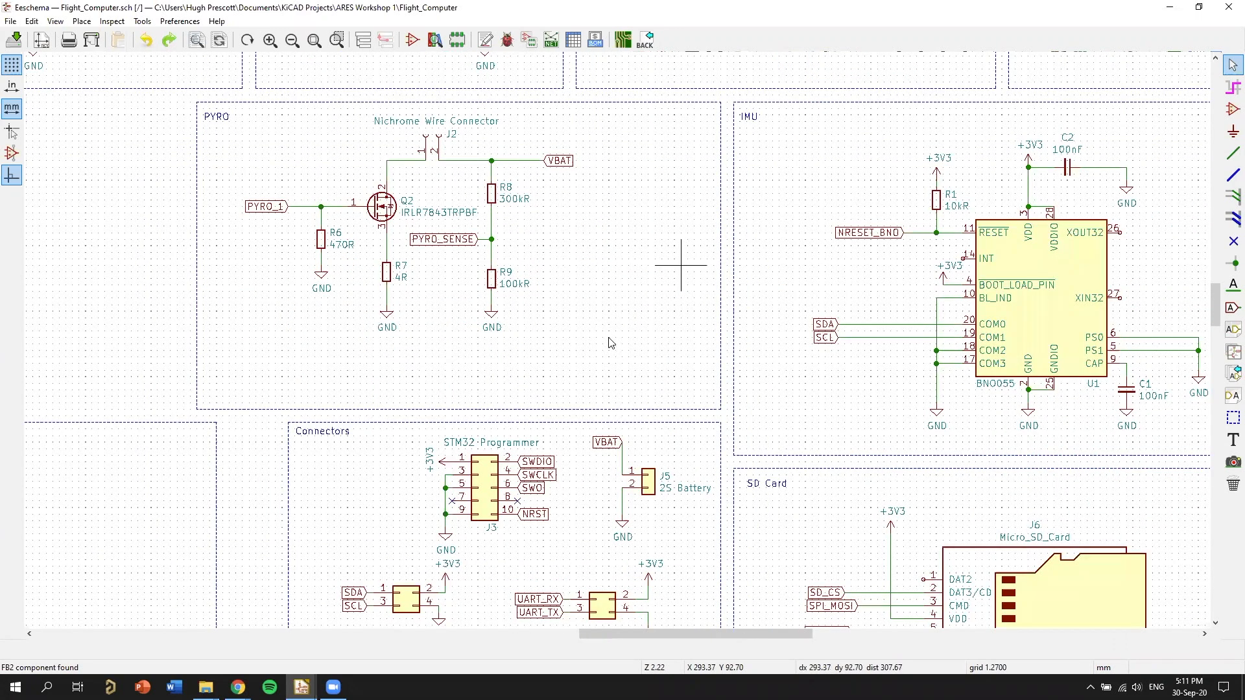
Examine the 3v3 Regulator block with MOSFET Q1, diode D1 and regulator U2, and the STM32F4 block below it.
scroll(807, 297, "down", 1)
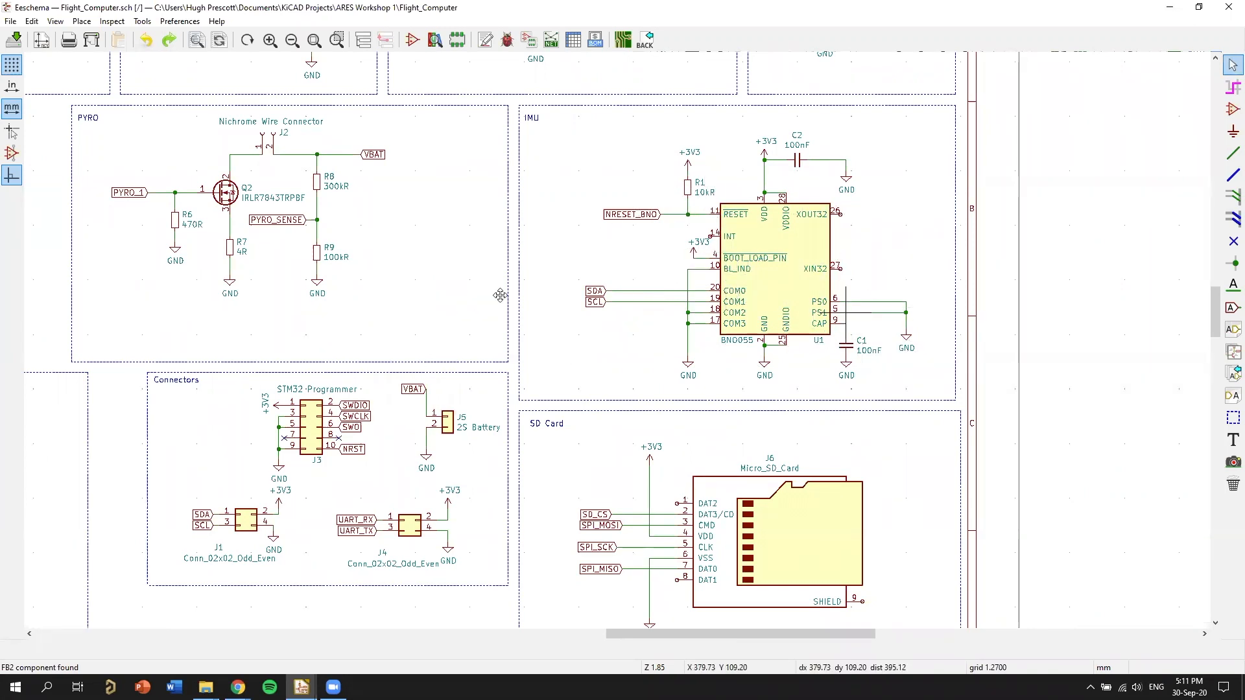
scroll(737, 277, "down", 1)
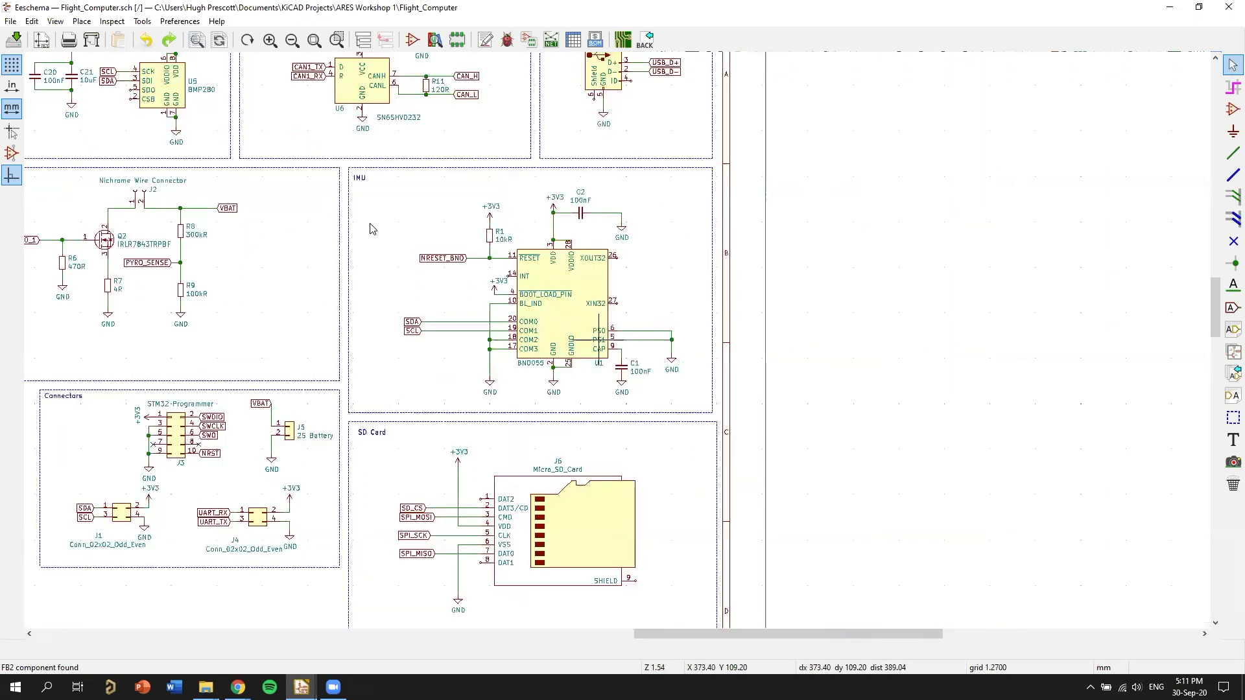
middle_click_drag(788, 371, 797, 254)
middle_click_drag(536, 271, 748, 390)
middle_click_drag(730, 299, 691, 340)
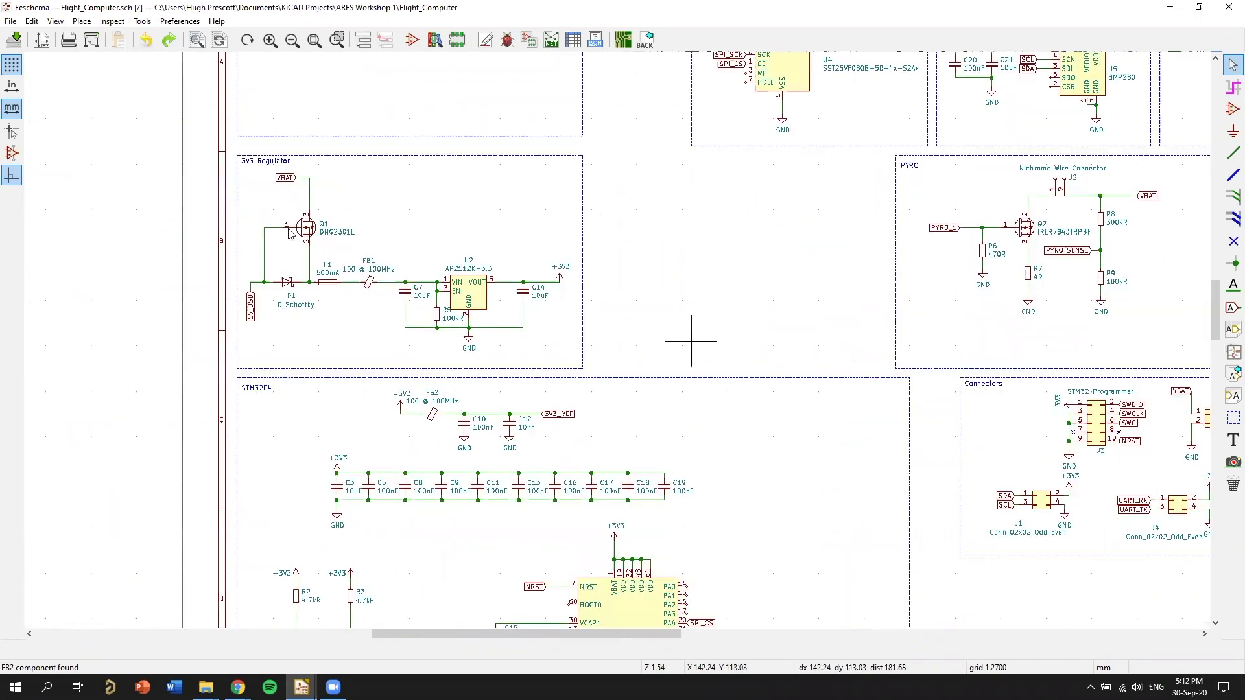
middle_click_drag(282, 237, 252, 194)
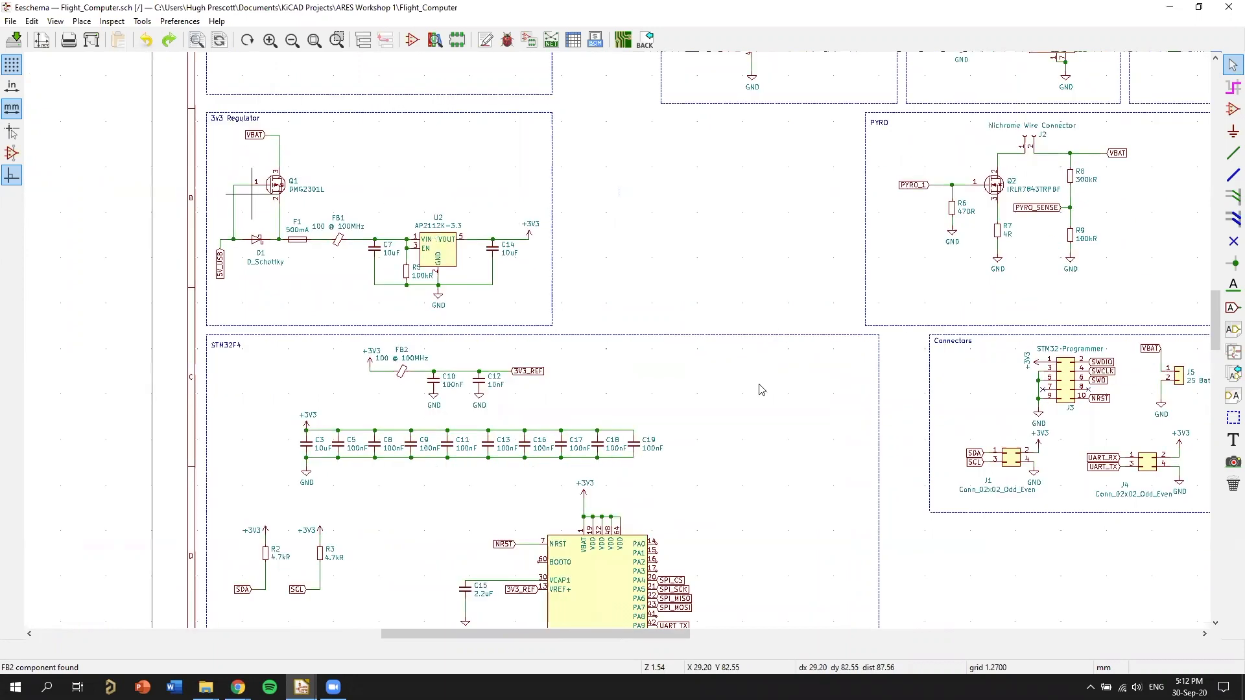
middle_click_drag(323, 158, 375, 124)
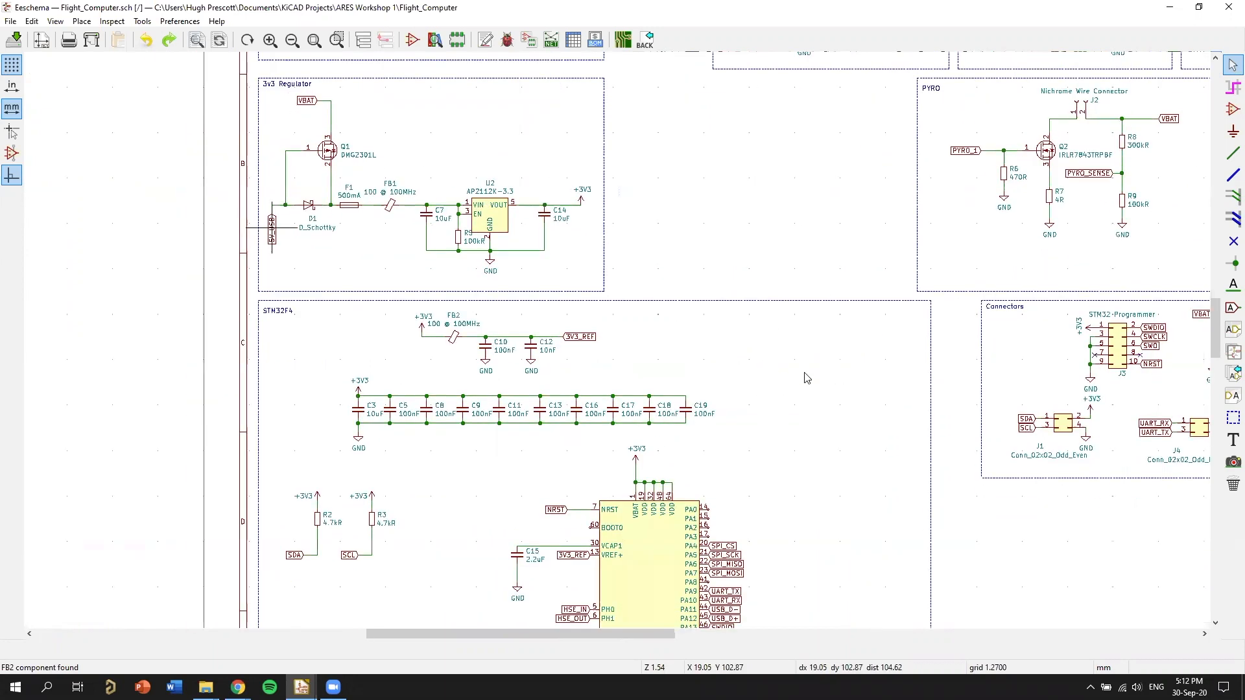
middle_click_drag(652, 305, 674, 331)
middle_click_drag(797, 332, 737, 291)
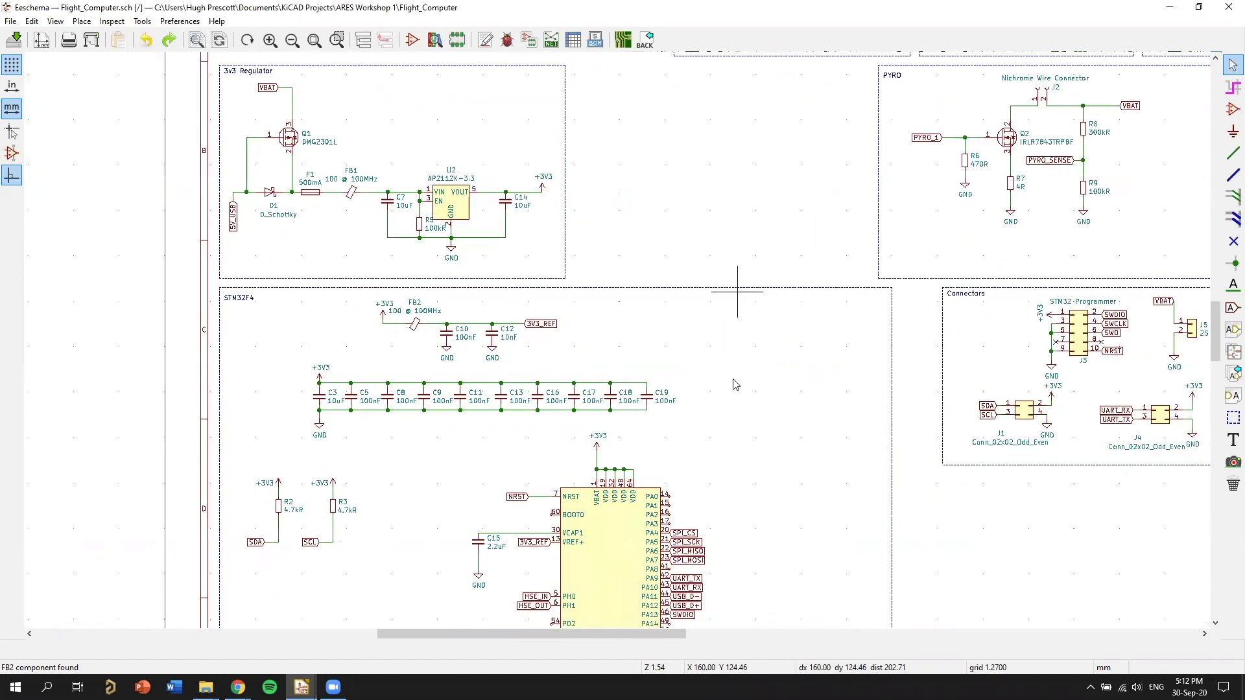
middle_click_drag(723, 378, 721, 337)
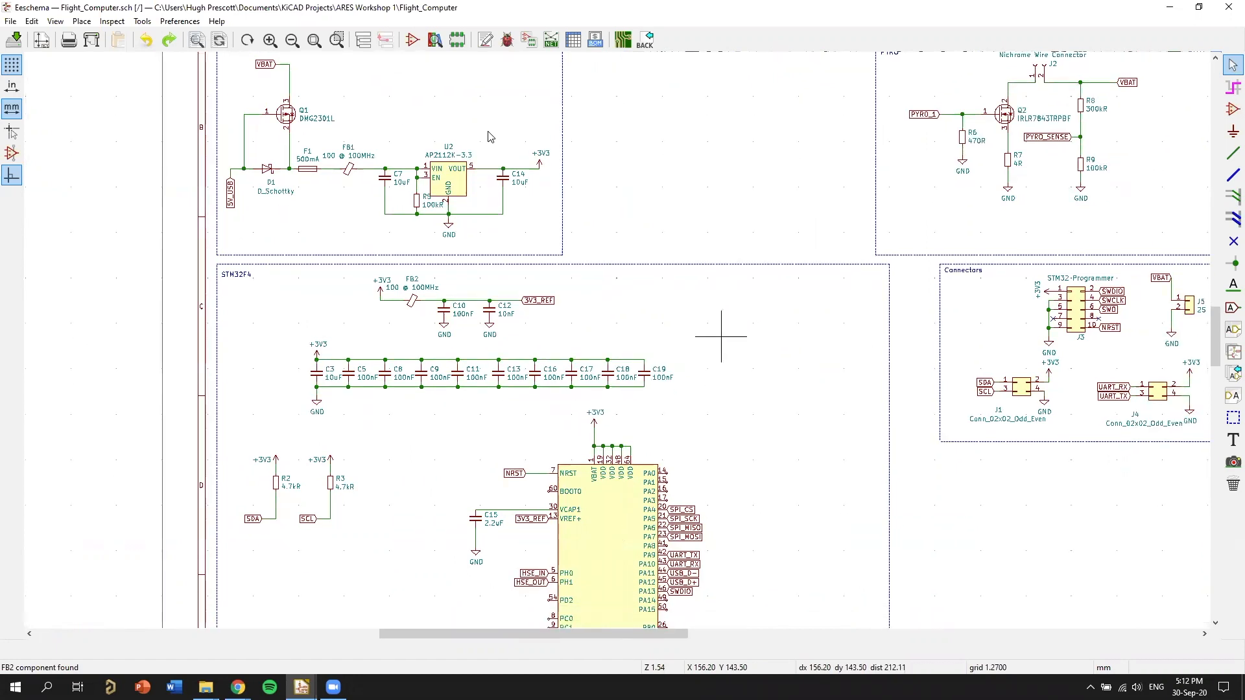
middle_click_drag(516, 194, 527, 152)
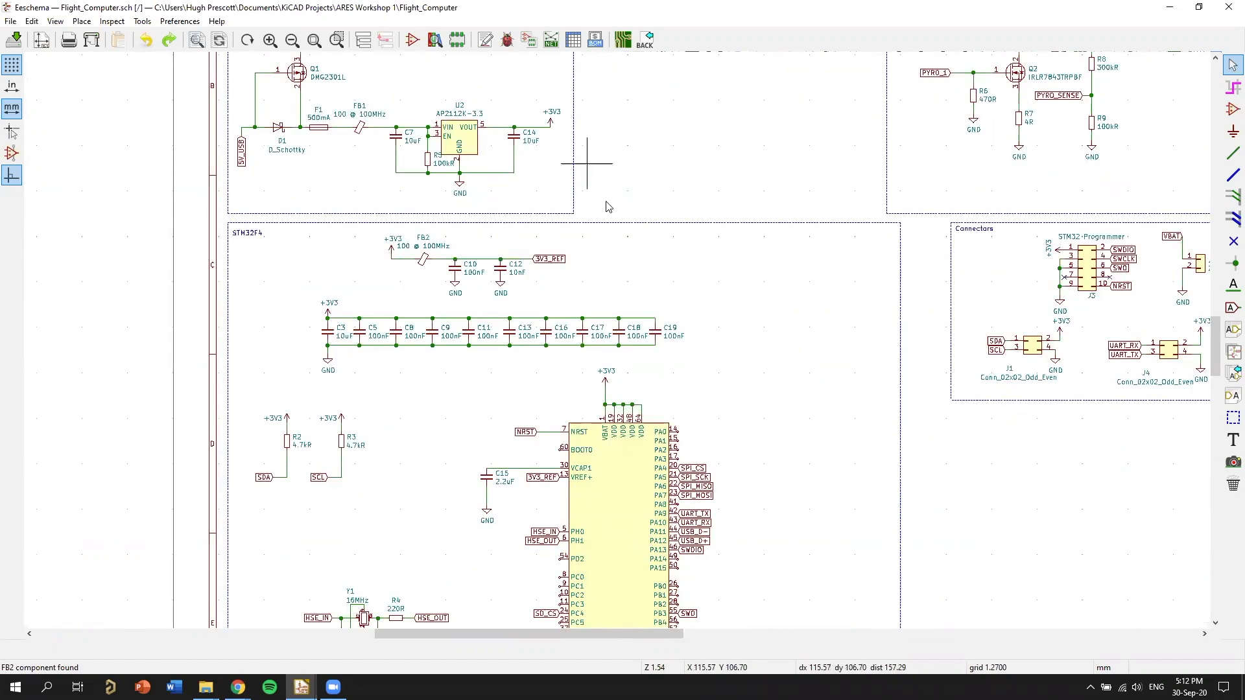
middle_click_drag(255, 54, 267, 102)
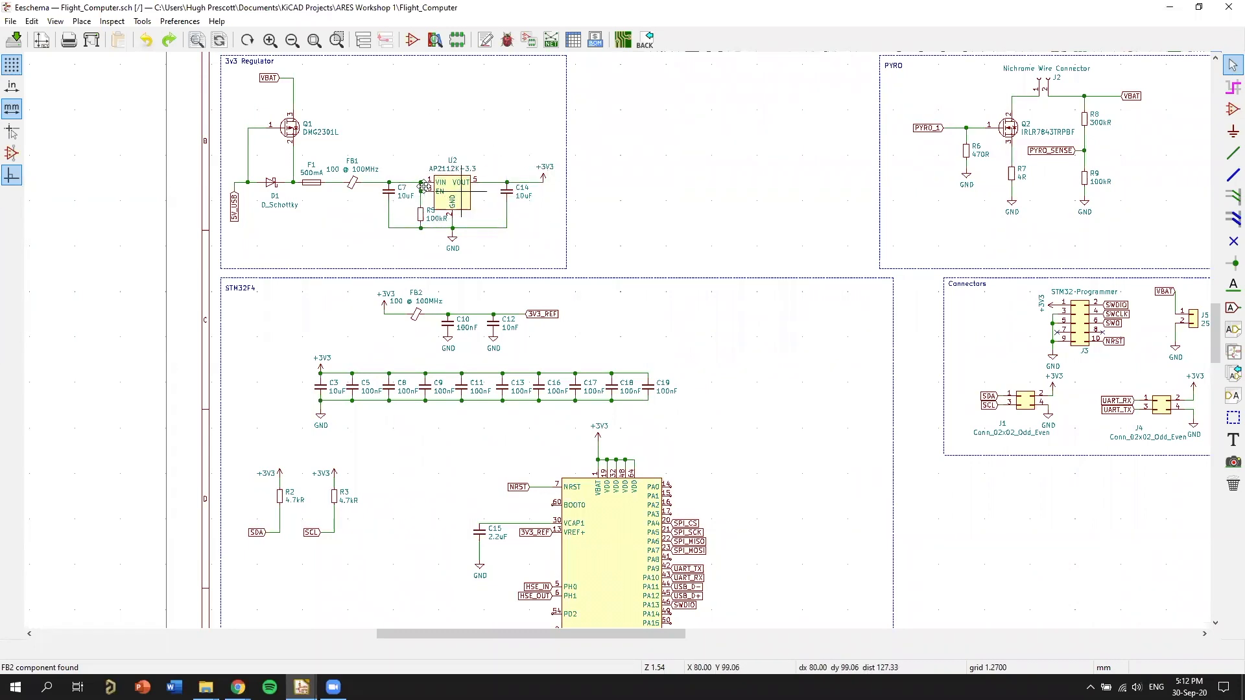
middle_click_drag(360, 179, 672, 298)
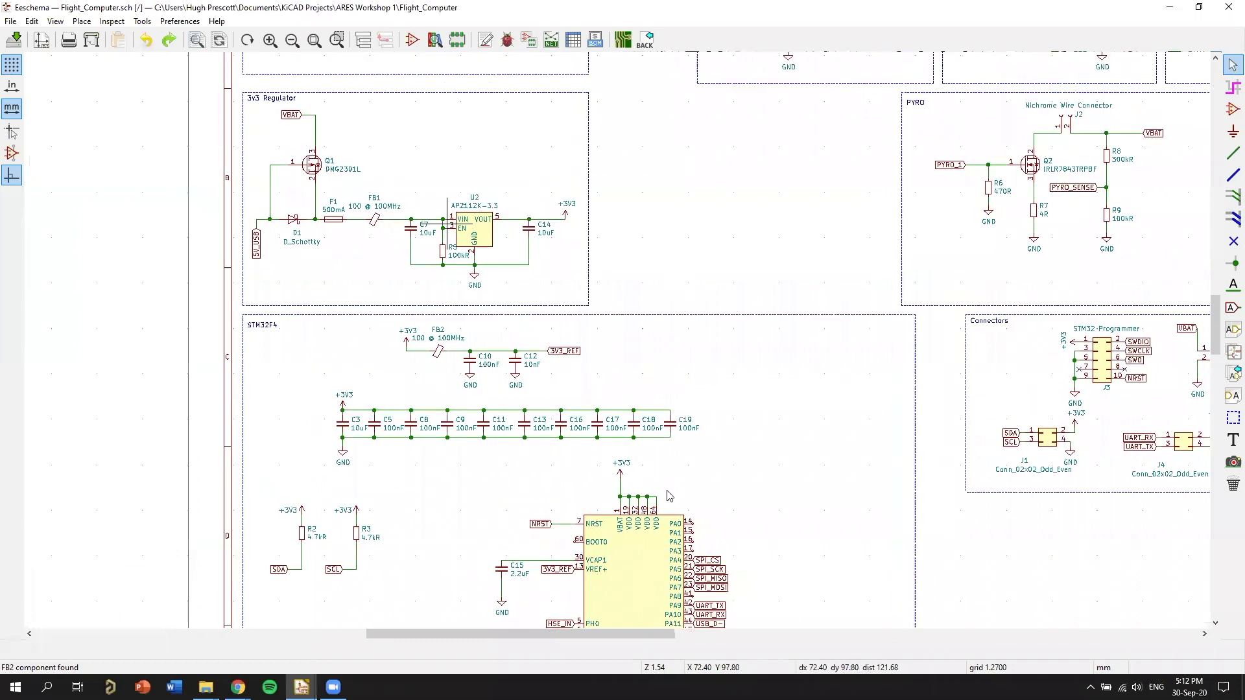
Examine the empty Buck Converter block and the 3v3 Regulator block beneath it, comparing them with the STM32F4 supply section.
middle_click_drag(446, 224, 464, 237)
middle_click_drag(670, 295, 681, 133)
middle_click_drag(666, 489, 677, 385)
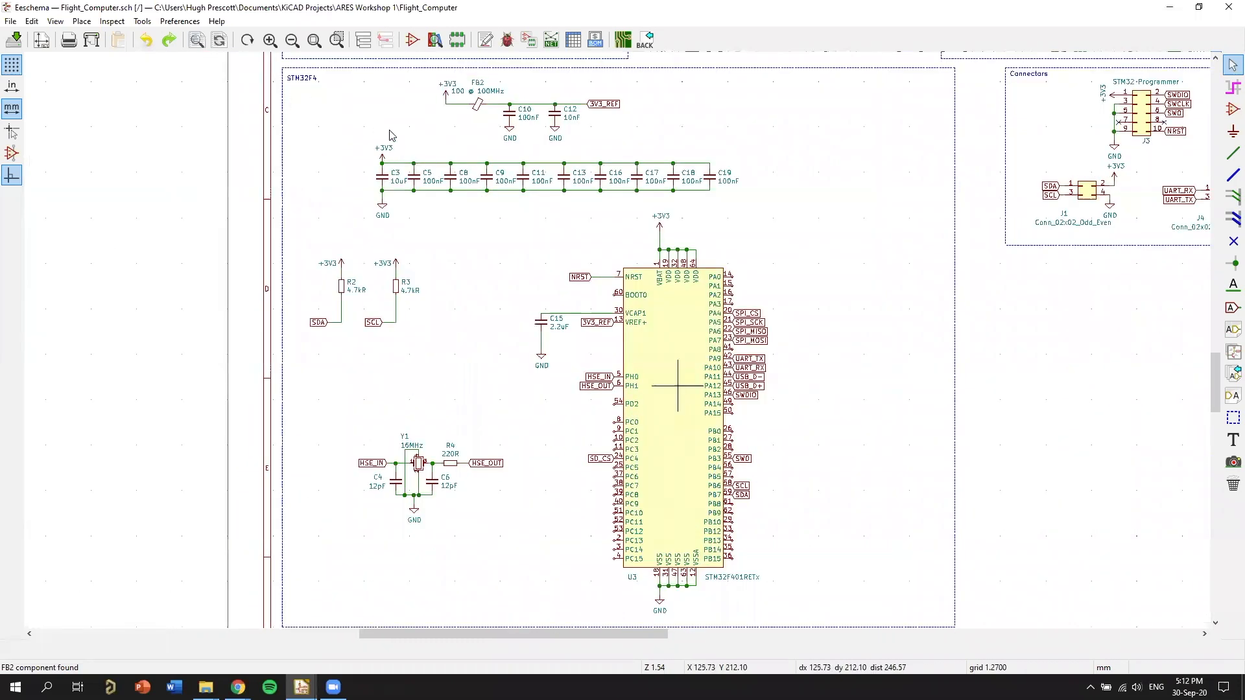
middle_click_drag(392, 136, 438, 560)
middle_click_drag(542, 371, 555, 339)
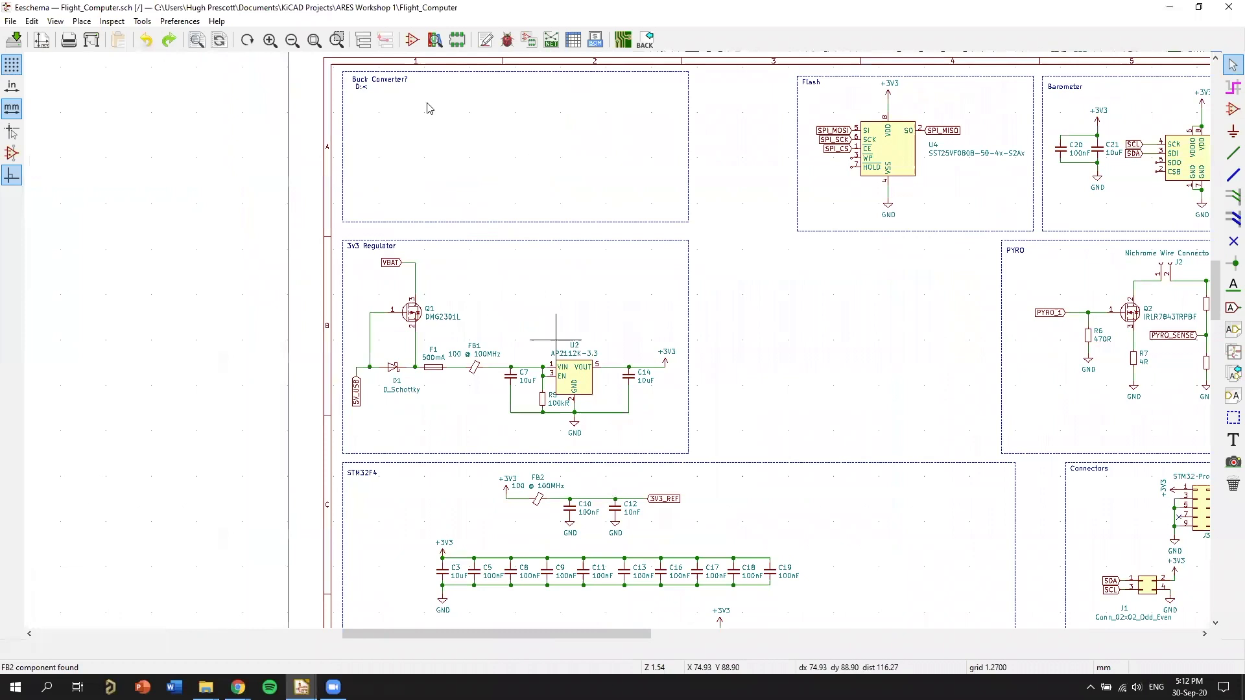
middle_click_drag(427, 108, 447, 117)
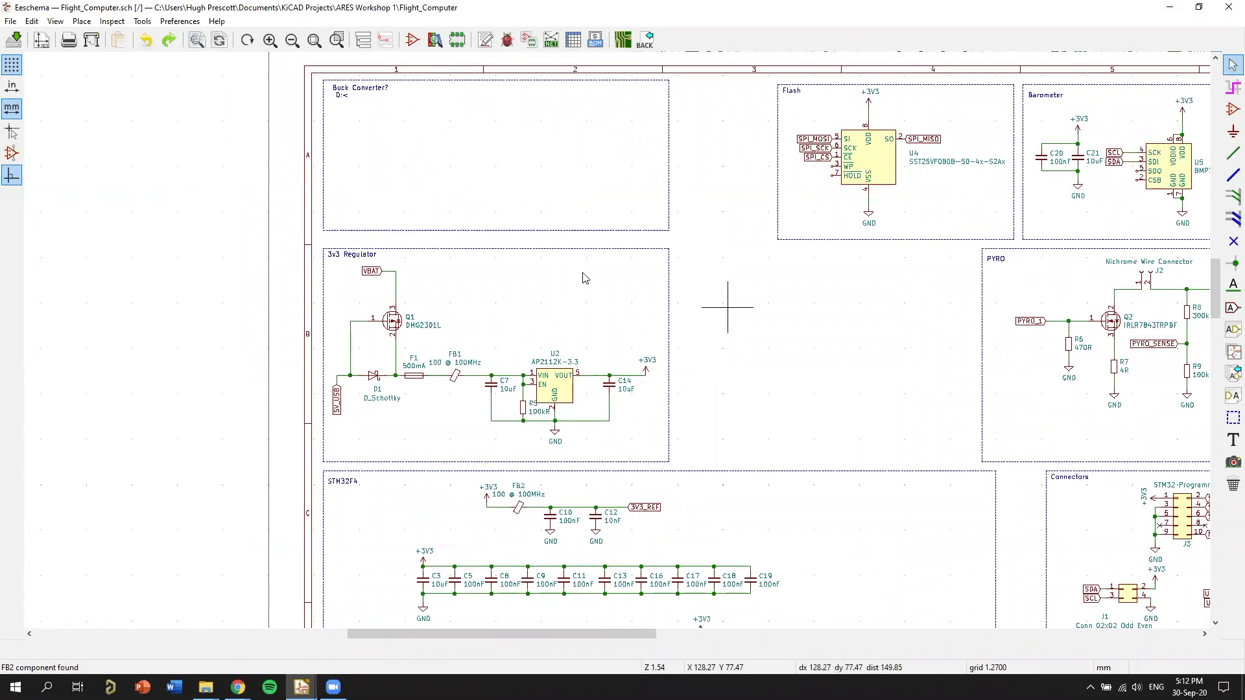
middle_click_drag(727, 308, 714, 261)
middle_click_drag(655, 361, 639, 322)
middle_click_drag(470, 293, 505, 366)
middle_click_drag(746, 344, 816, 366)
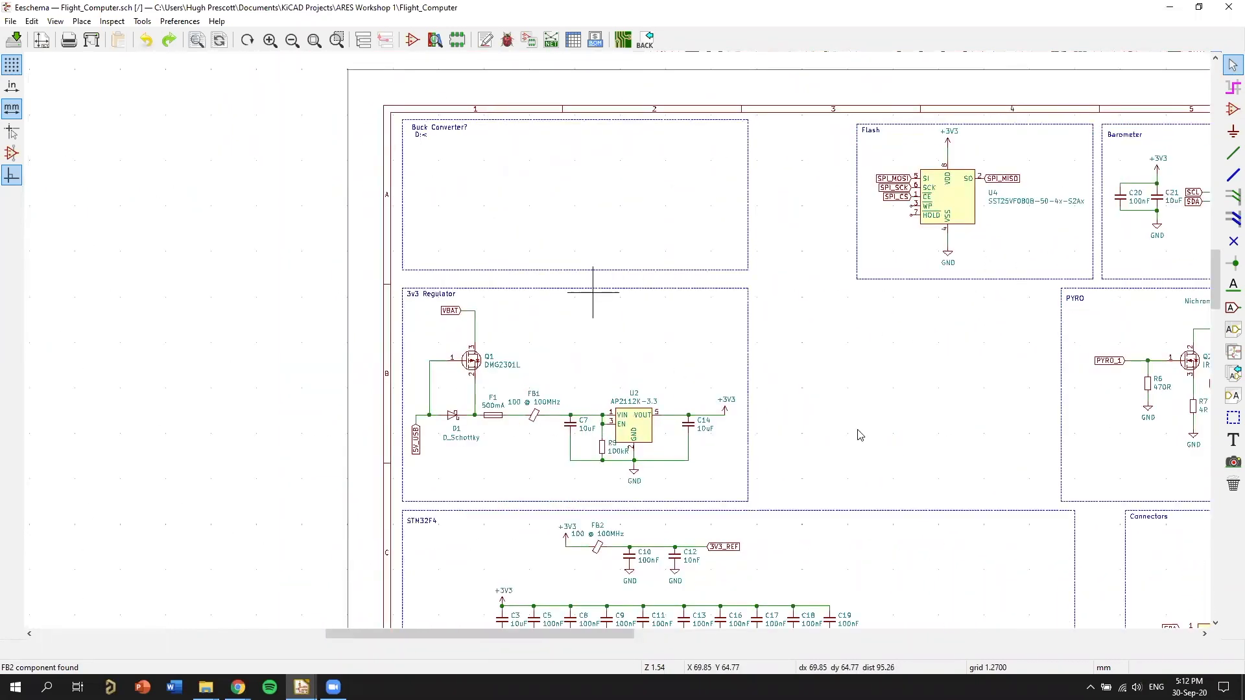
mouse_move(833, 429)
middle_mouse_down()
mouse_move(782, 292)
mouse_move(808, 378)
mouse_move(833, 409)
middle_mouse_up()
Examine the STM32F4 block, including its decoupling capacitors, I2C pull-up resistors, crystal circuit and microcontroller U3 pin labels.
middle_click_drag(868, 622, 767, 220)
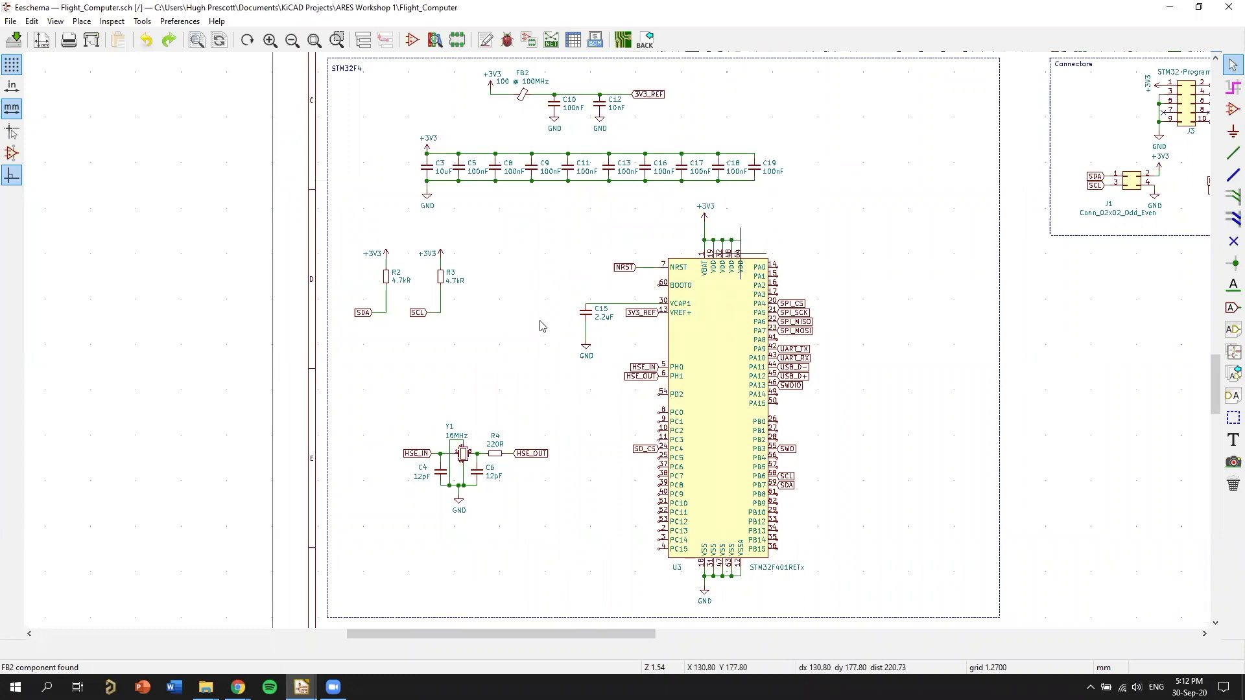
scroll(542, 326, "up", 1)
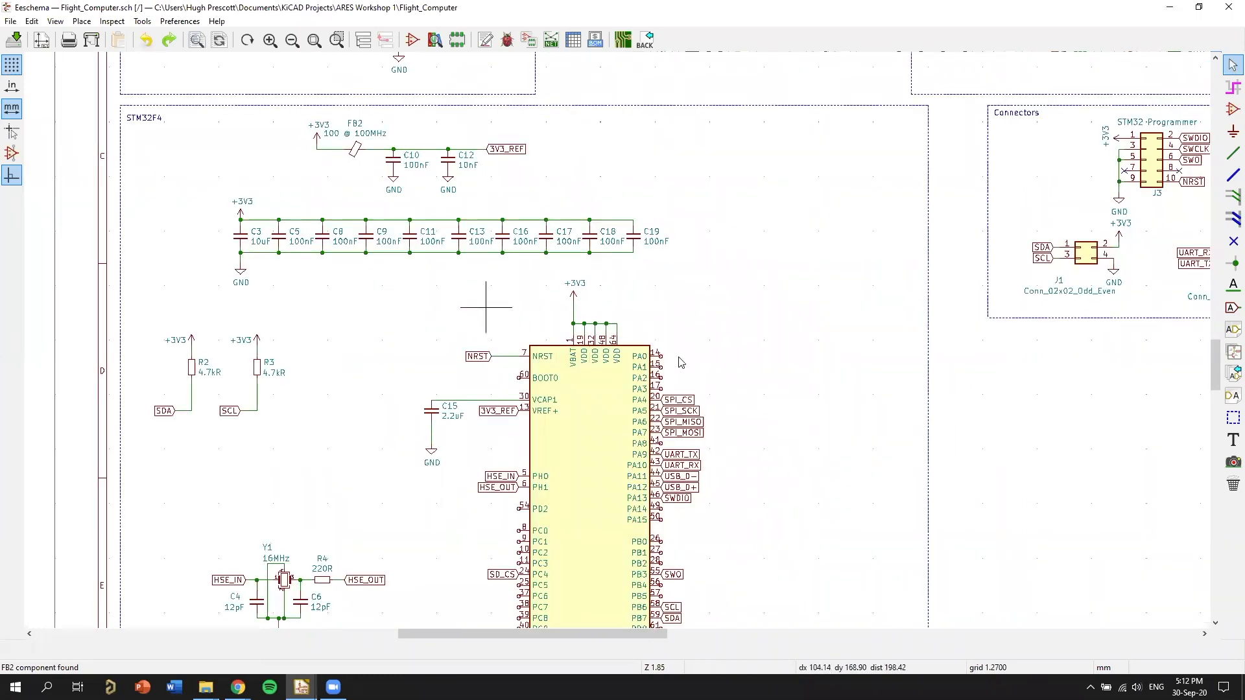
middle_click_drag(510, 304, 670, 264)
middle_click_drag(618, 458, 472, 390)
middle_click_drag(497, 501, 446, 393)
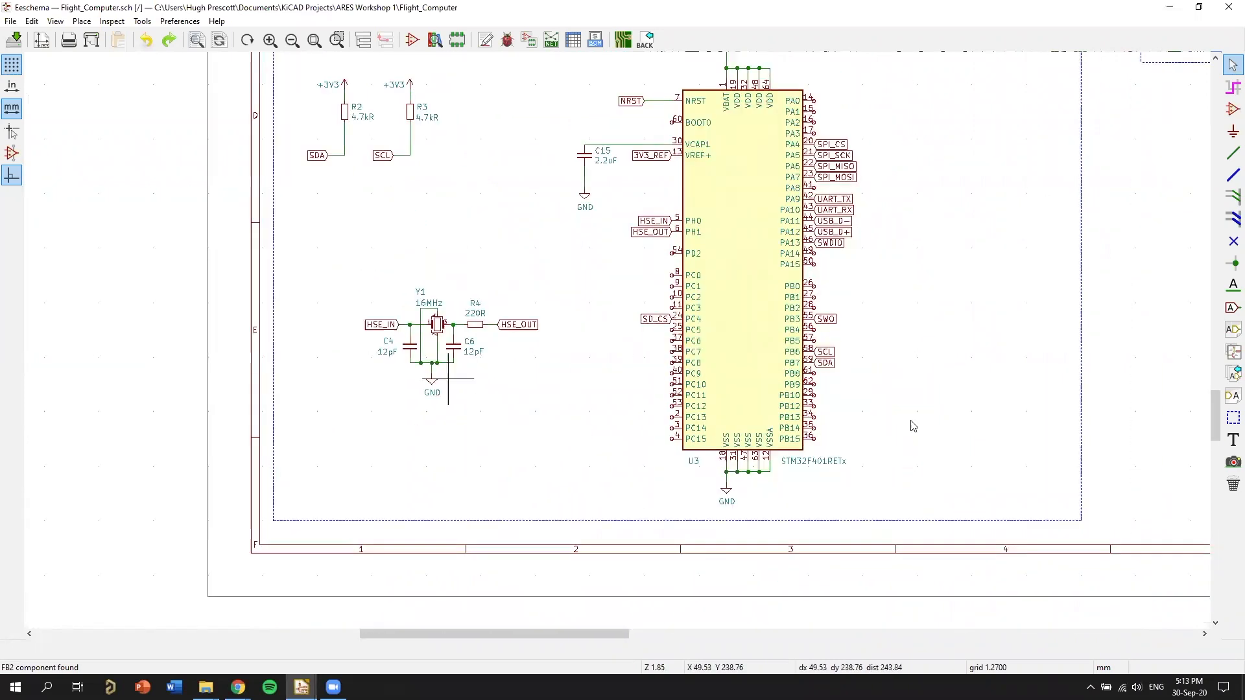
scroll(933, 296, "down", 1)
middle_click_drag(906, 262, 695, 293)
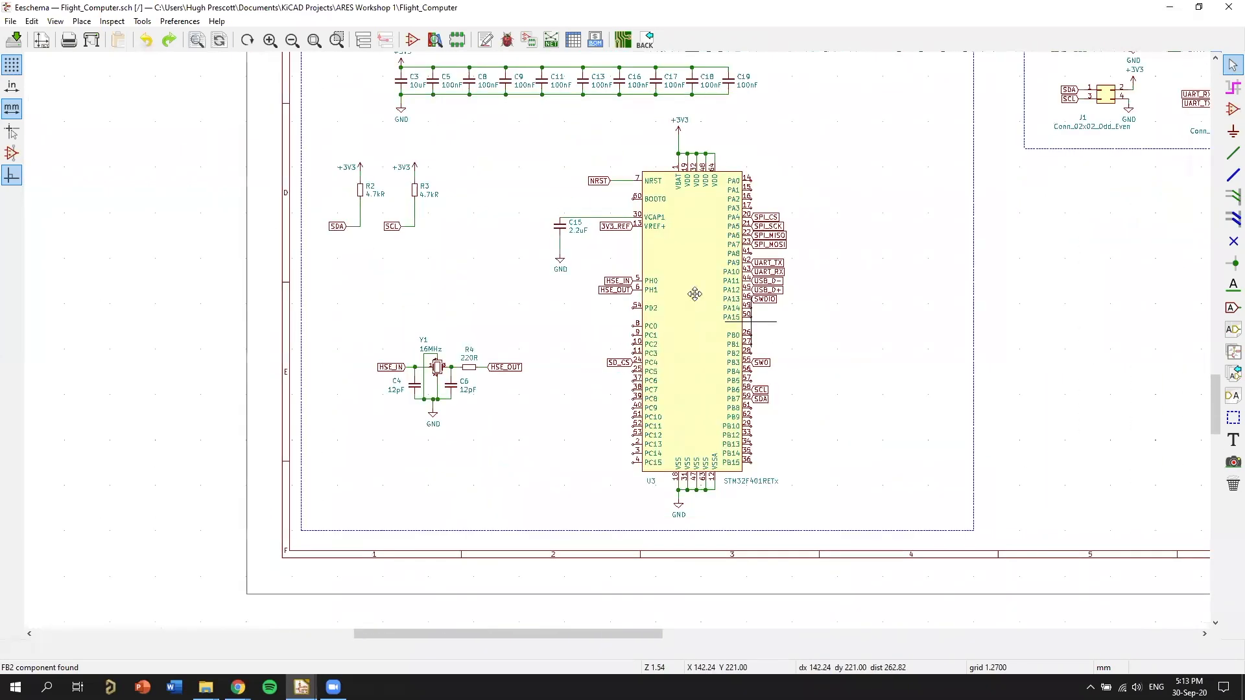
middle_click_drag(575, 179, 461, 211)
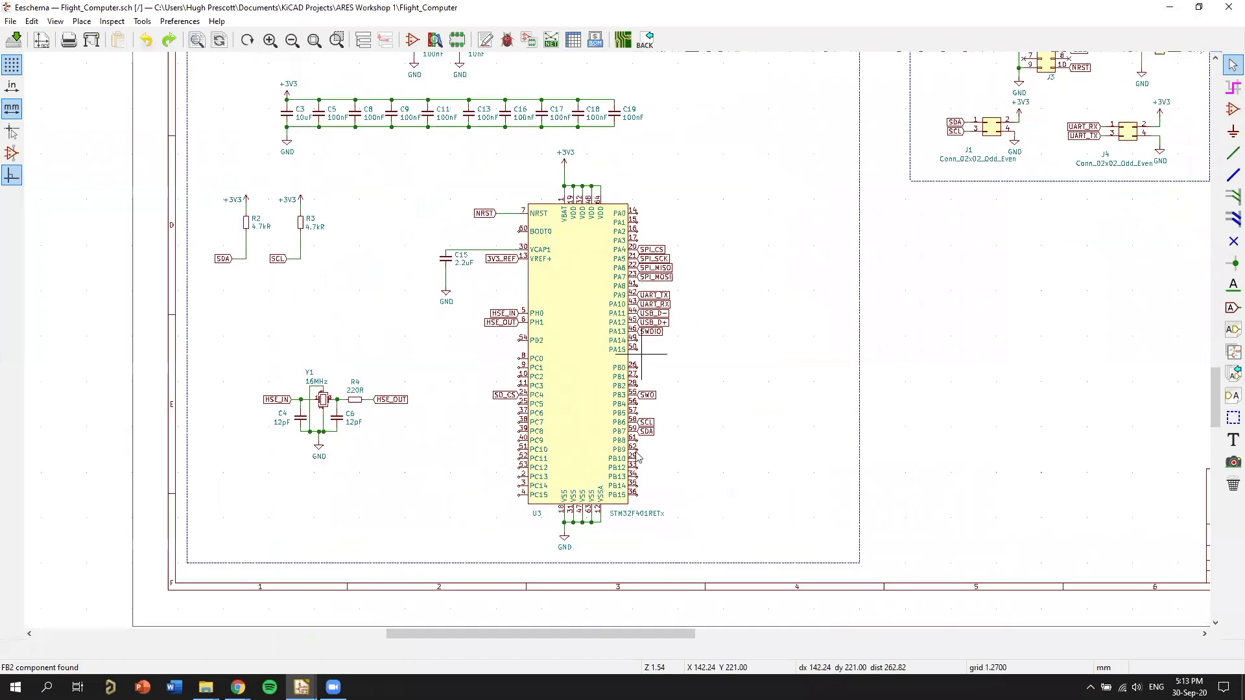
Examine the Connectors block with the STM32 programmer header, battery connector, and I2C and UART headers, including its place on the sheet.
scroll(674, 431, "down", 2)
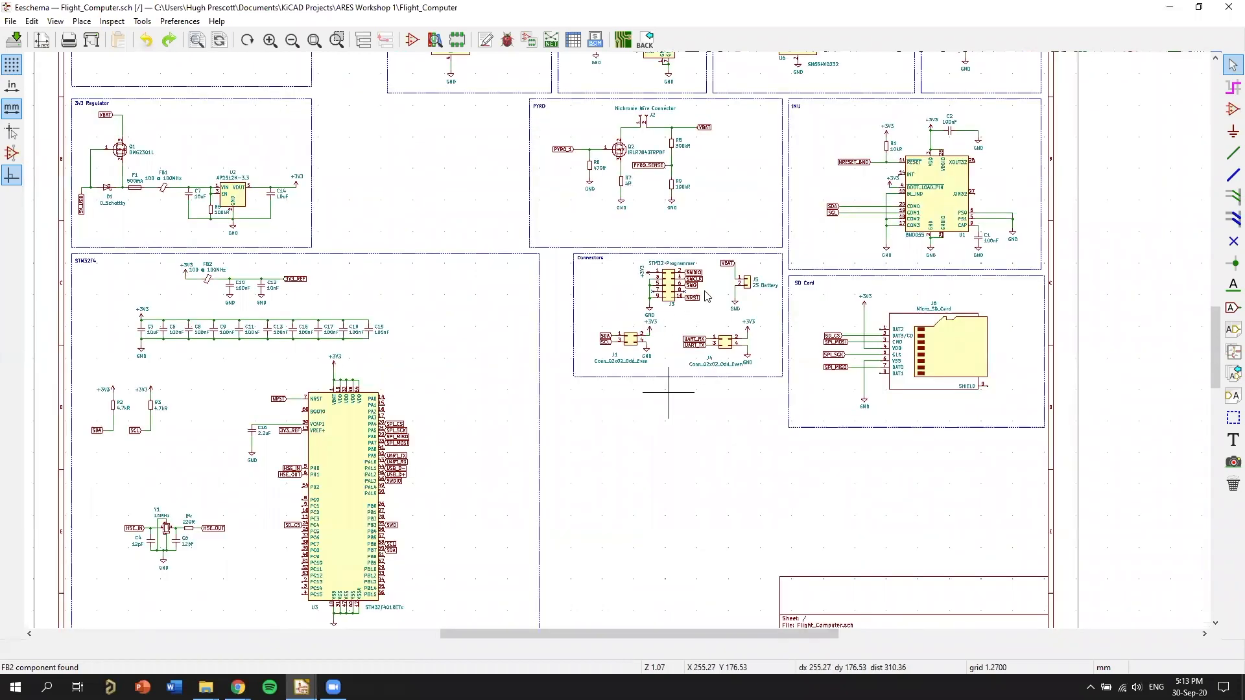
scroll(706, 296, "up", 6)
scroll(707, 296, "up", 4)
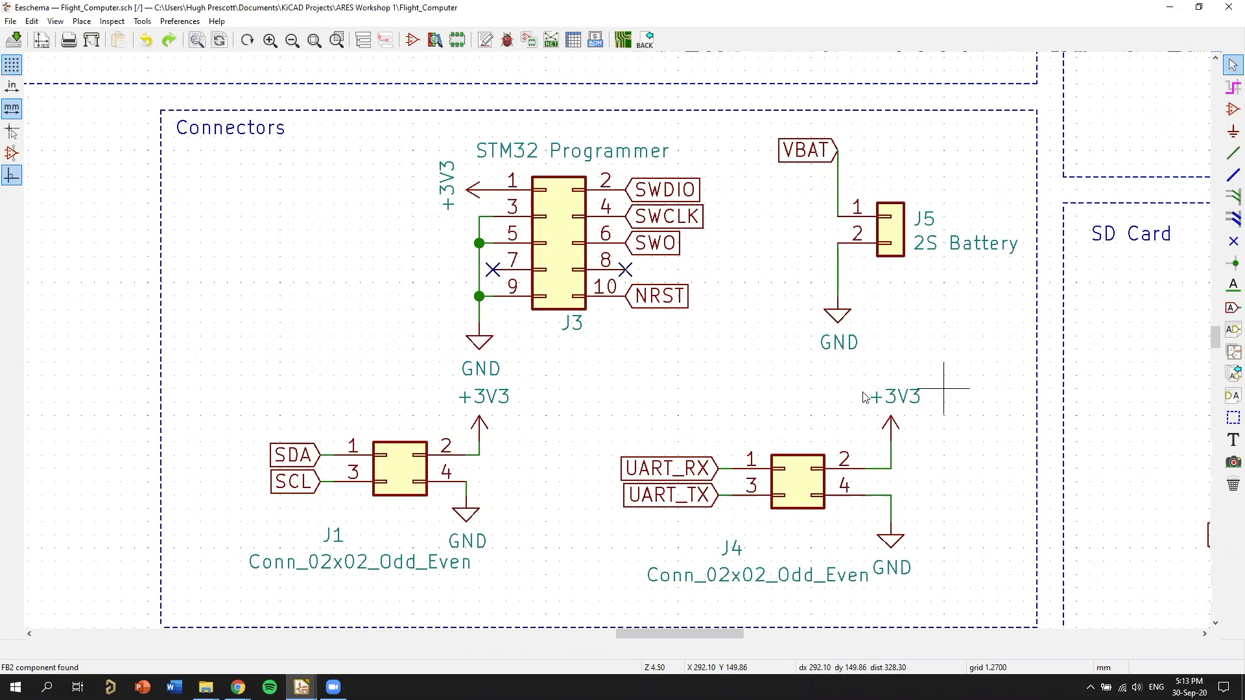
scroll(627, 334, "down", 1)
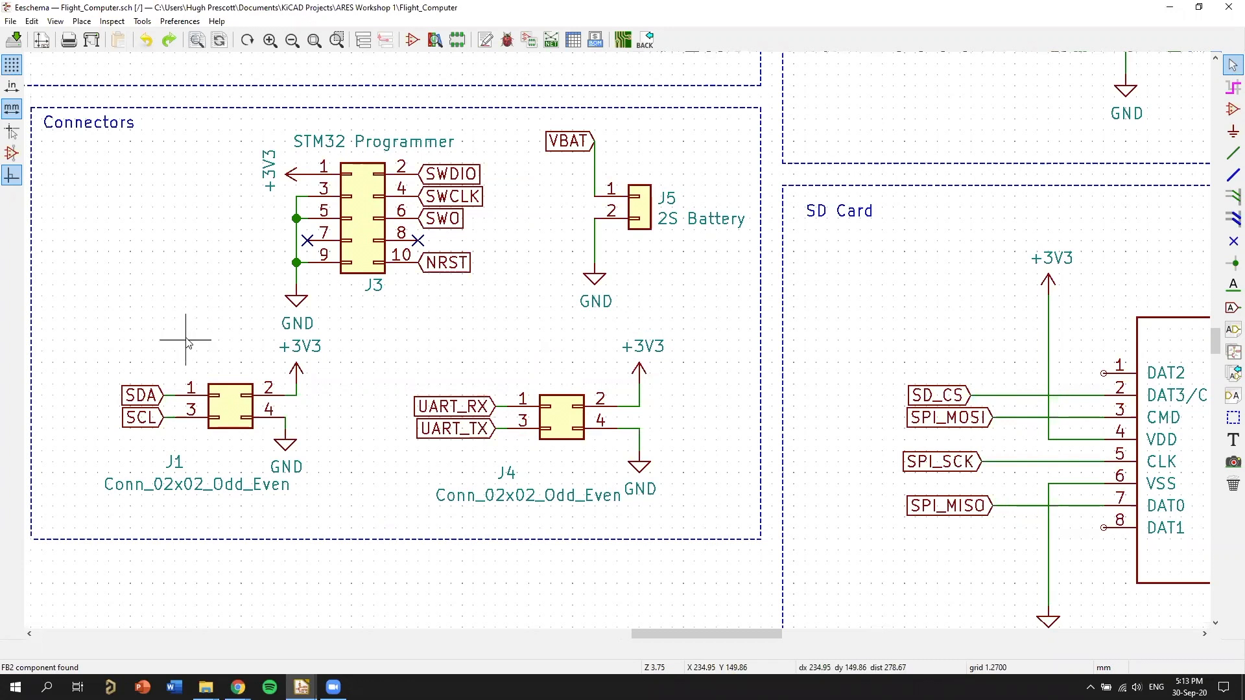
scroll(566, 353, "down", 1)
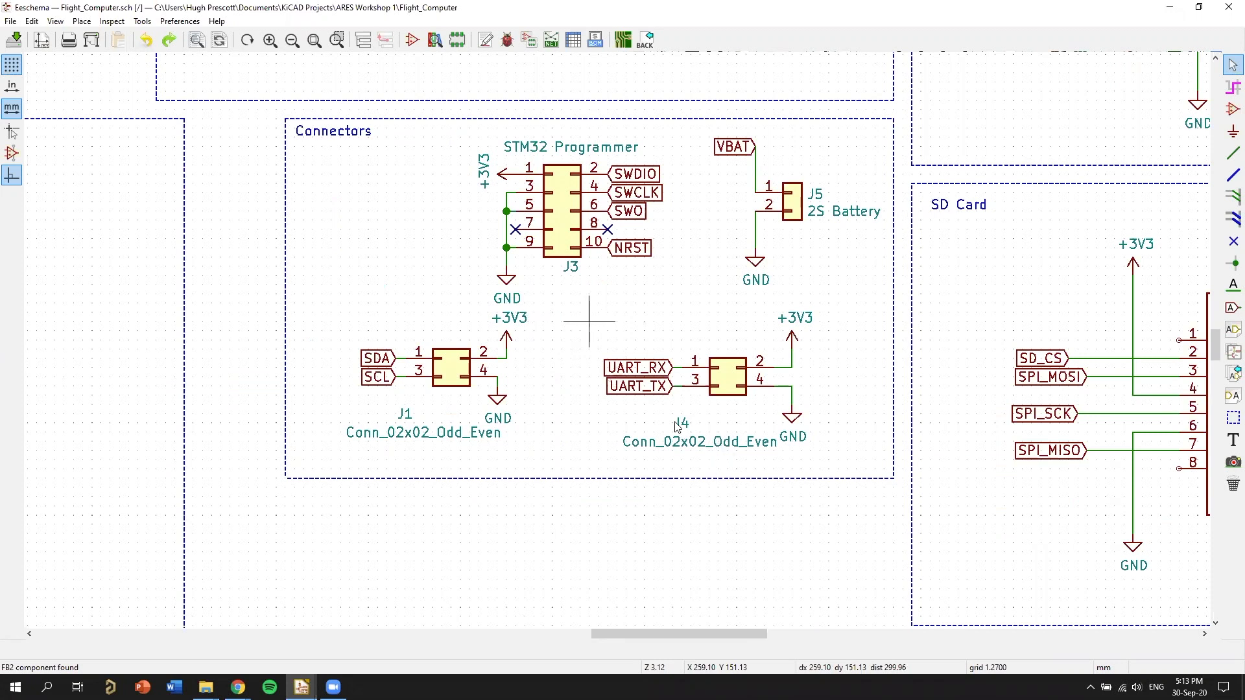
scroll(619, 345, "down", 1)
middle_click_drag(575, 463, 883, 345)
middle_click_drag(674, 511, 553, 575)
scroll(778, 434, "down", 1)
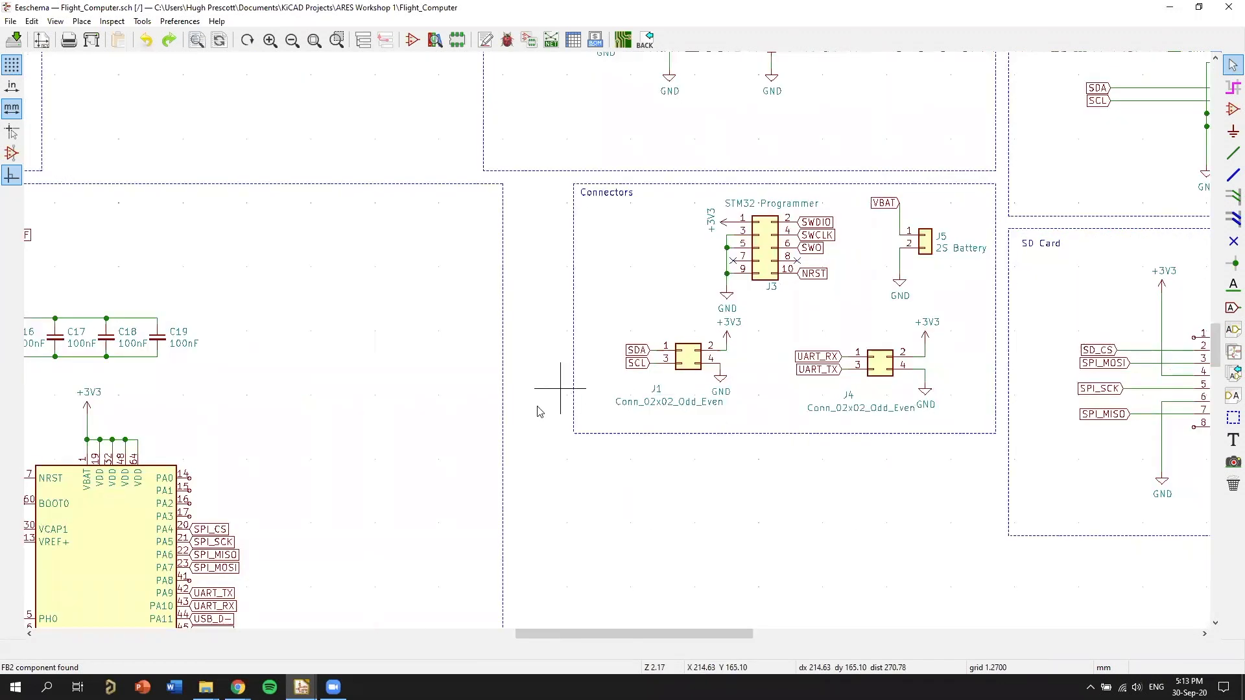
middle_click_drag(527, 413, 859, 131)
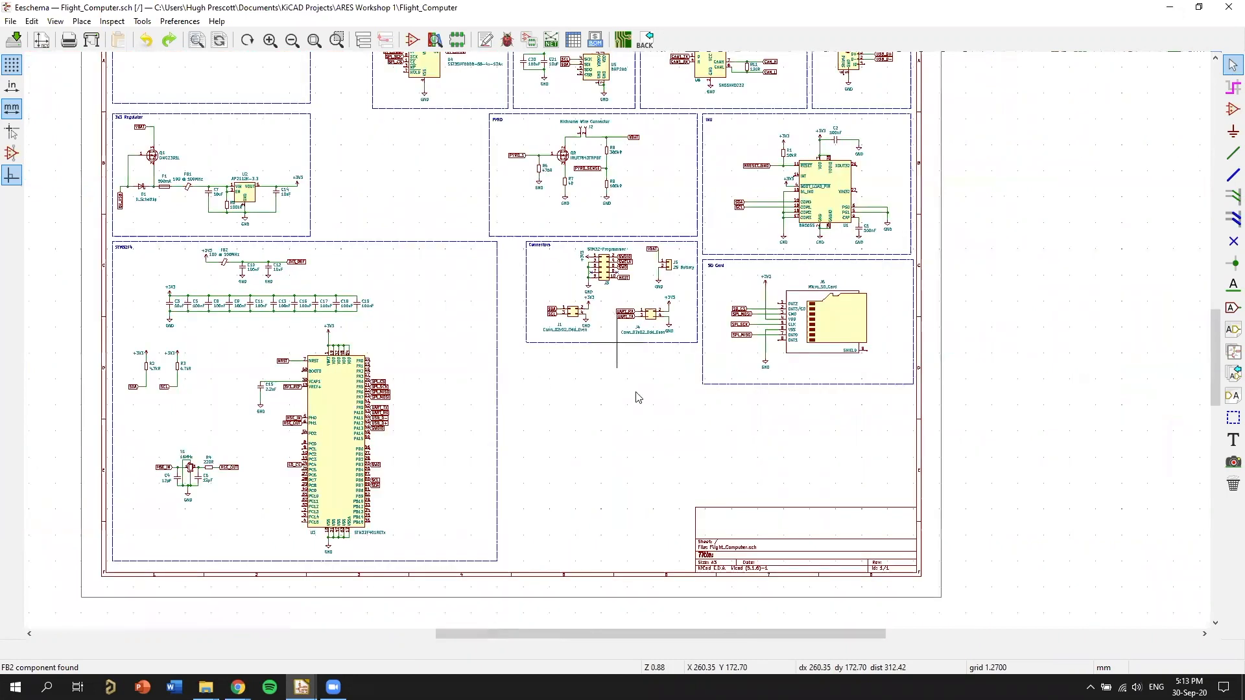
middle_click_drag(603, 376, 653, 425)
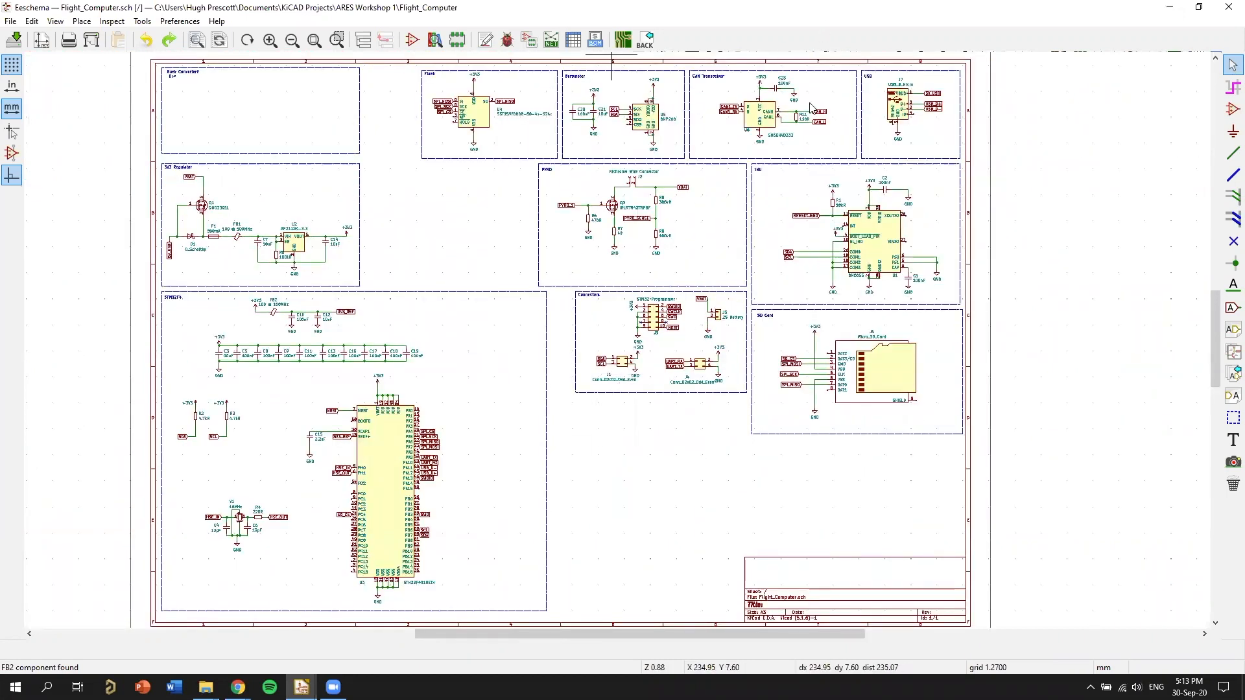
Switch to the Pcbnew board layout and examine the component placement and unrouted connections around the board outline.
key("alt+Tab")
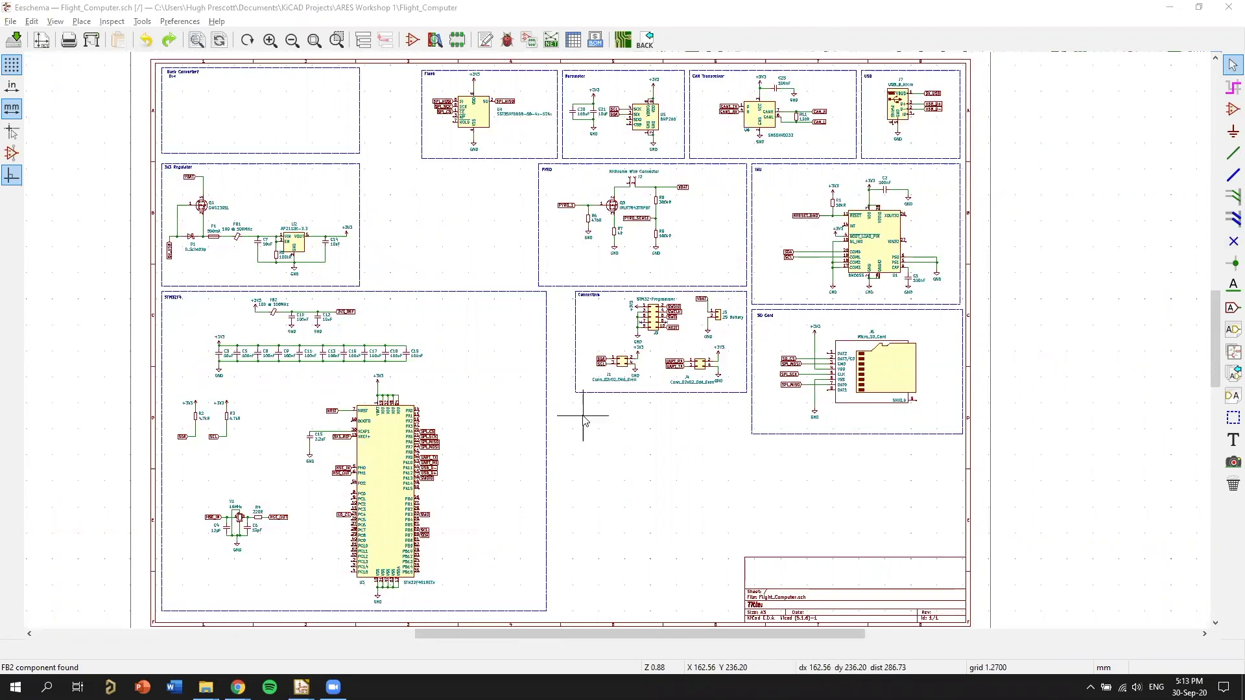
key("alt+Tab")
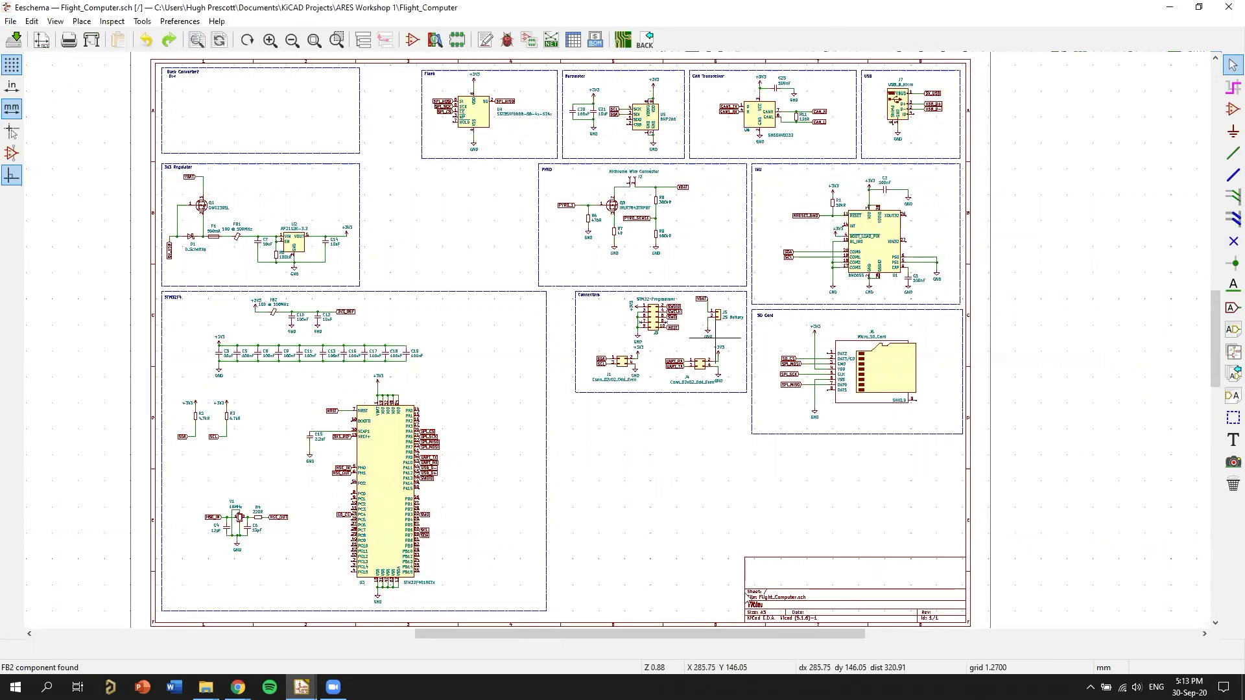
key("alt+Tab")
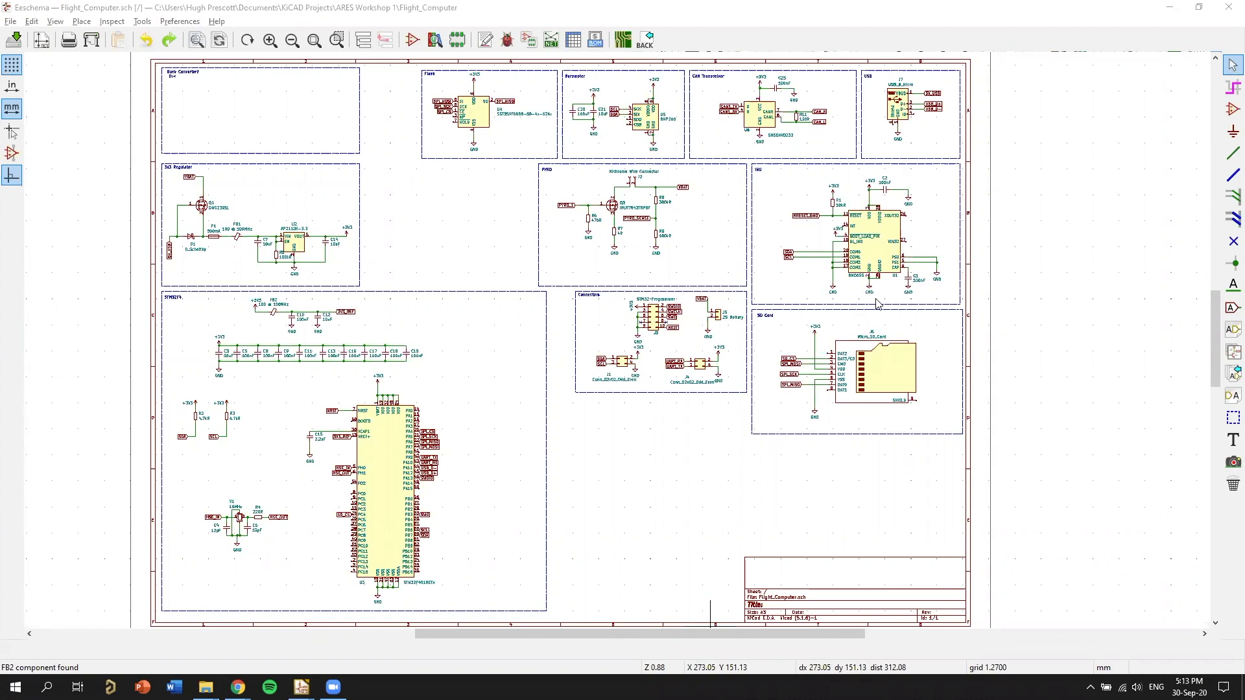
key("alt+Tab")
left_click(849, 205)
middle_click_drag(866, 144, 881, 338)
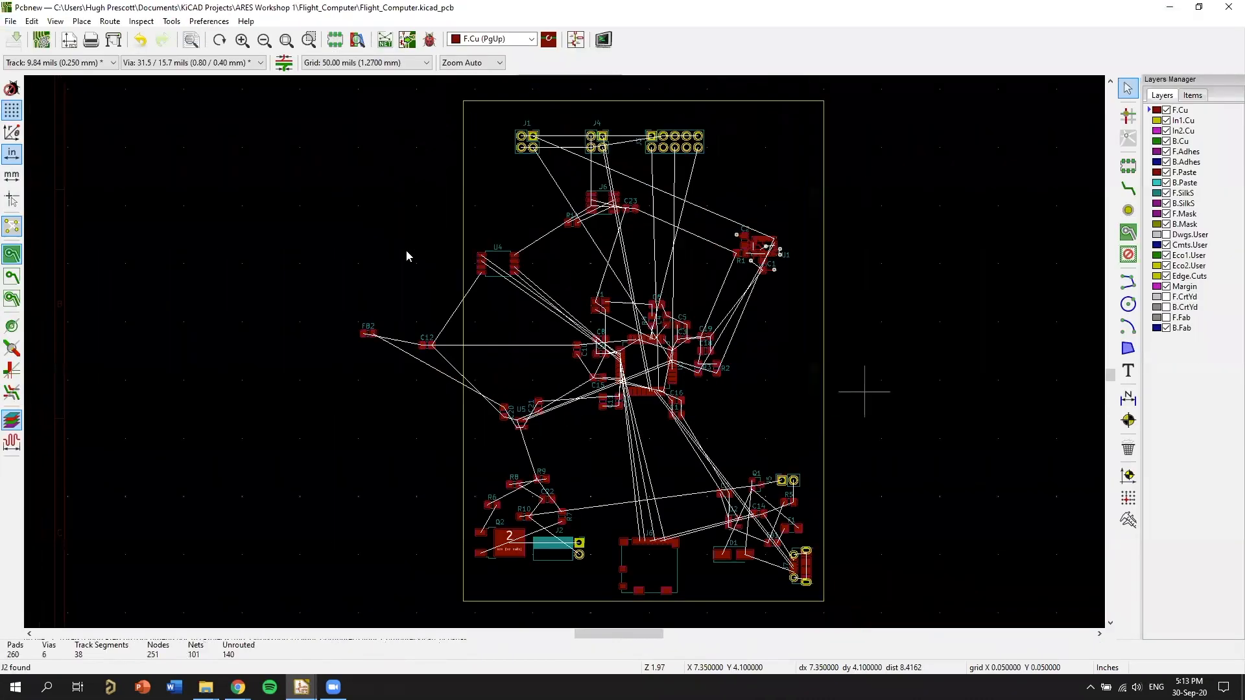
middle_click_drag(405, 211, 521, 268)
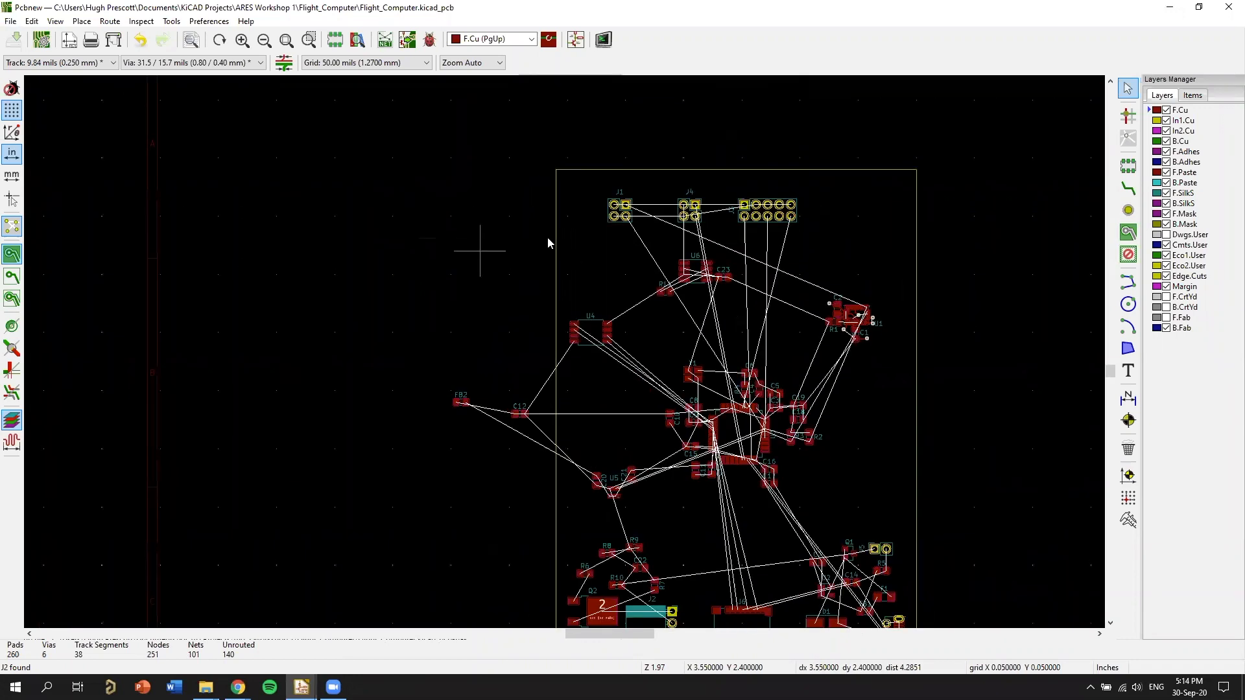
middle_click_drag(456, 216, 578, 253)
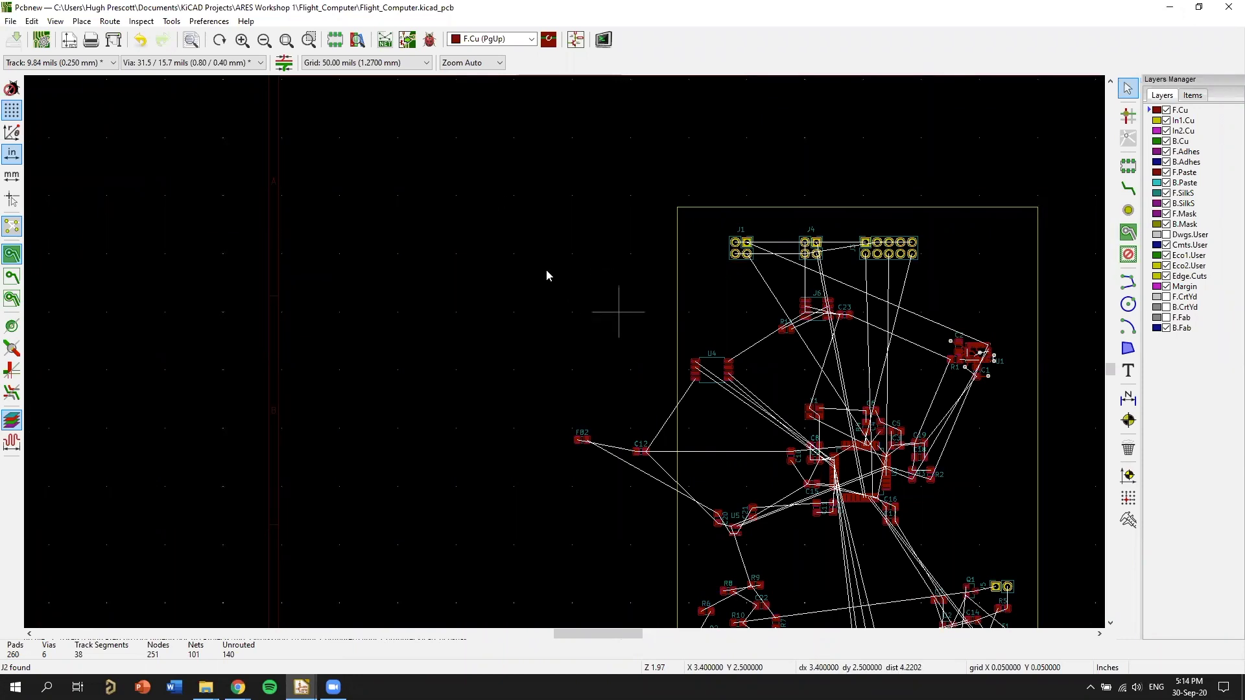
middle_click_drag(607, 313, 605, 305)
middle_click_drag(512, 320, 386, 231)
Return to the Eeschema schematic and examine the IMU and SD Card blocks, plus the STM32F4 microcontroller and its supporting parts.
key("alt+Tab")
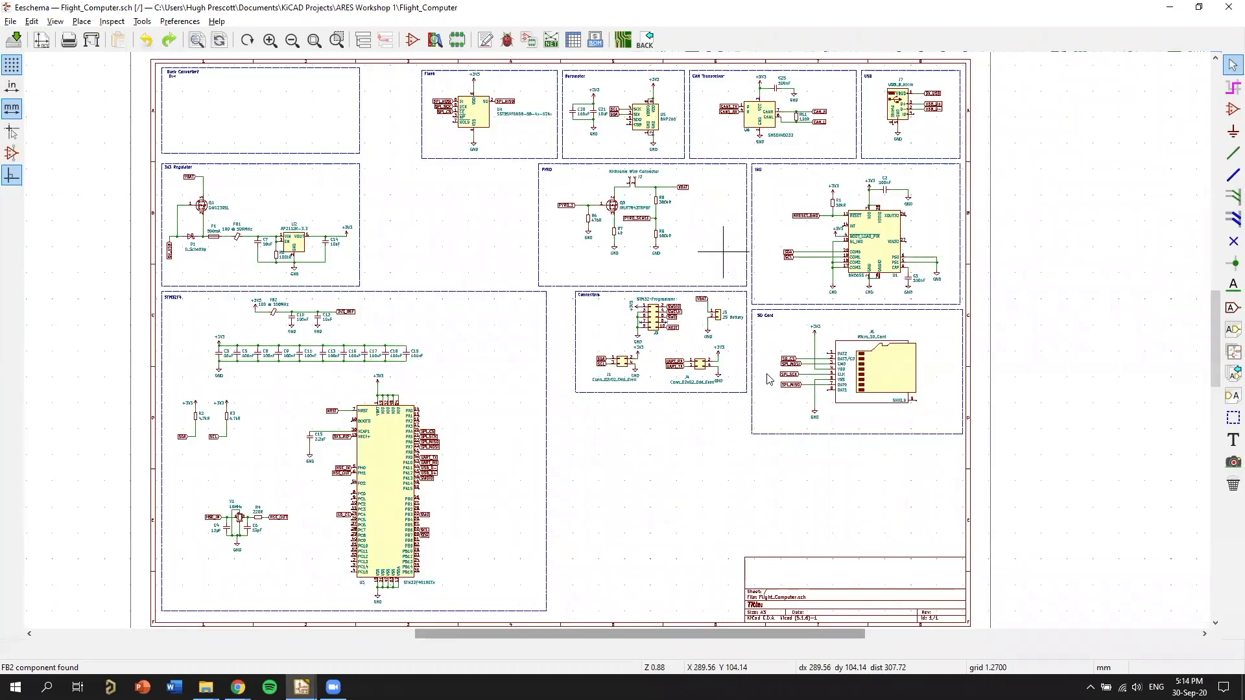
scroll(728, 353, "up", 2)
scroll(856, 377, "up", 4)
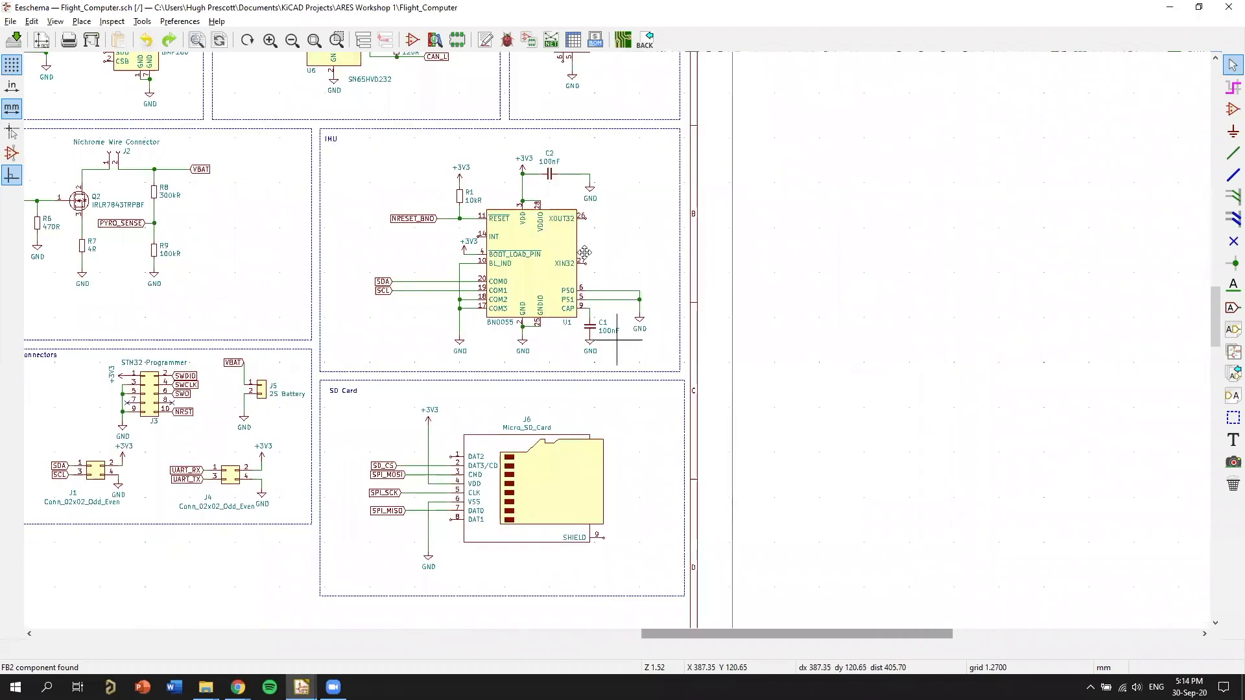
scroll(807, 389, "down", 3)
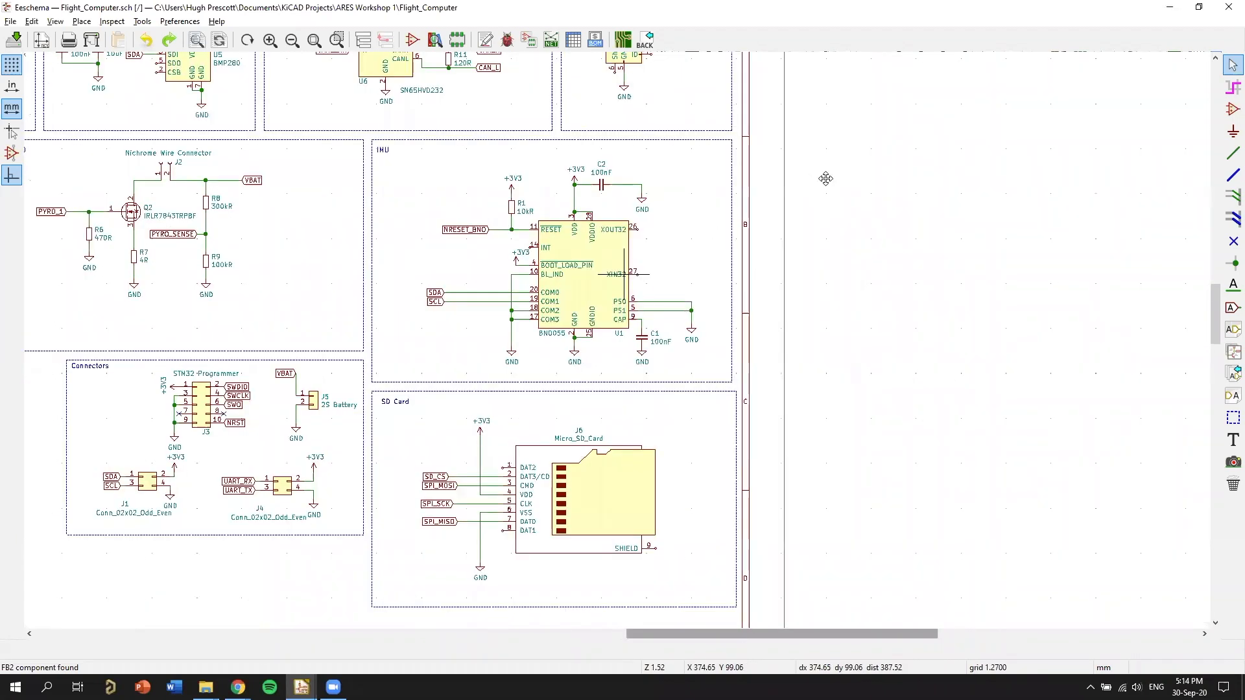
scroll(674, 464, "up", 1)
middle_click_drag(174, 263, 749, 267)
middle_click_drag(311, 570, 707, 221)
scroll(517, 464, "down", 1)
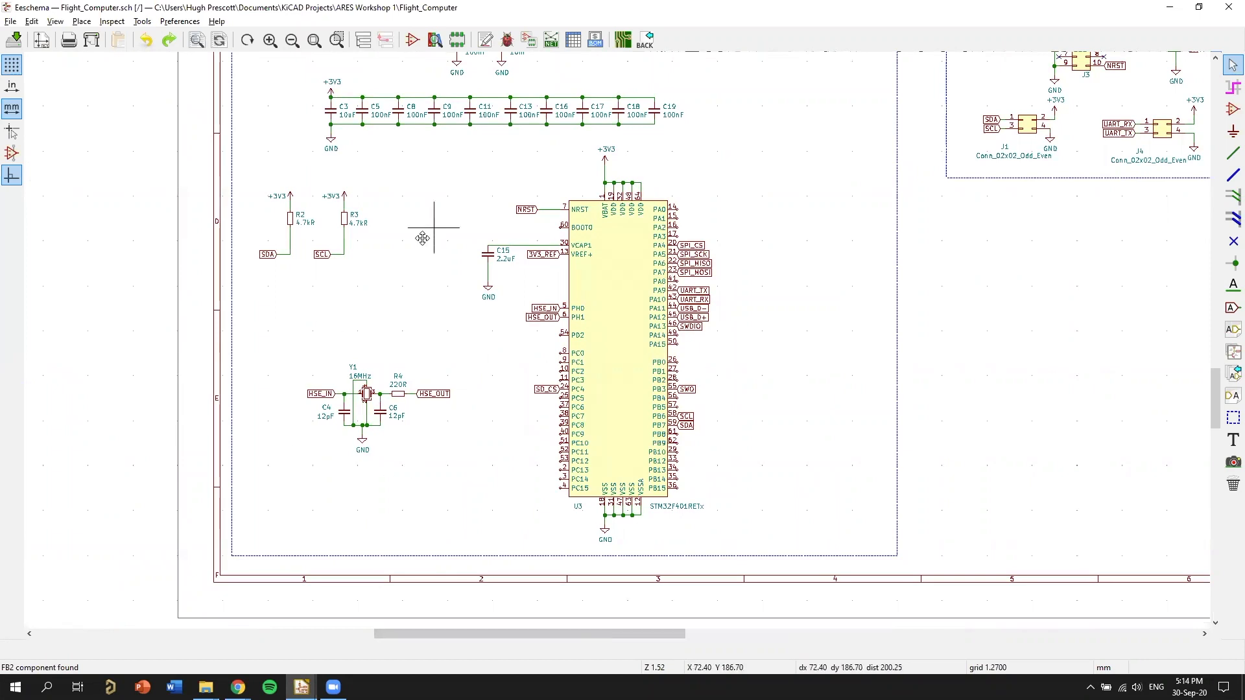
middle_click_drag(422, 238, 419, 239)
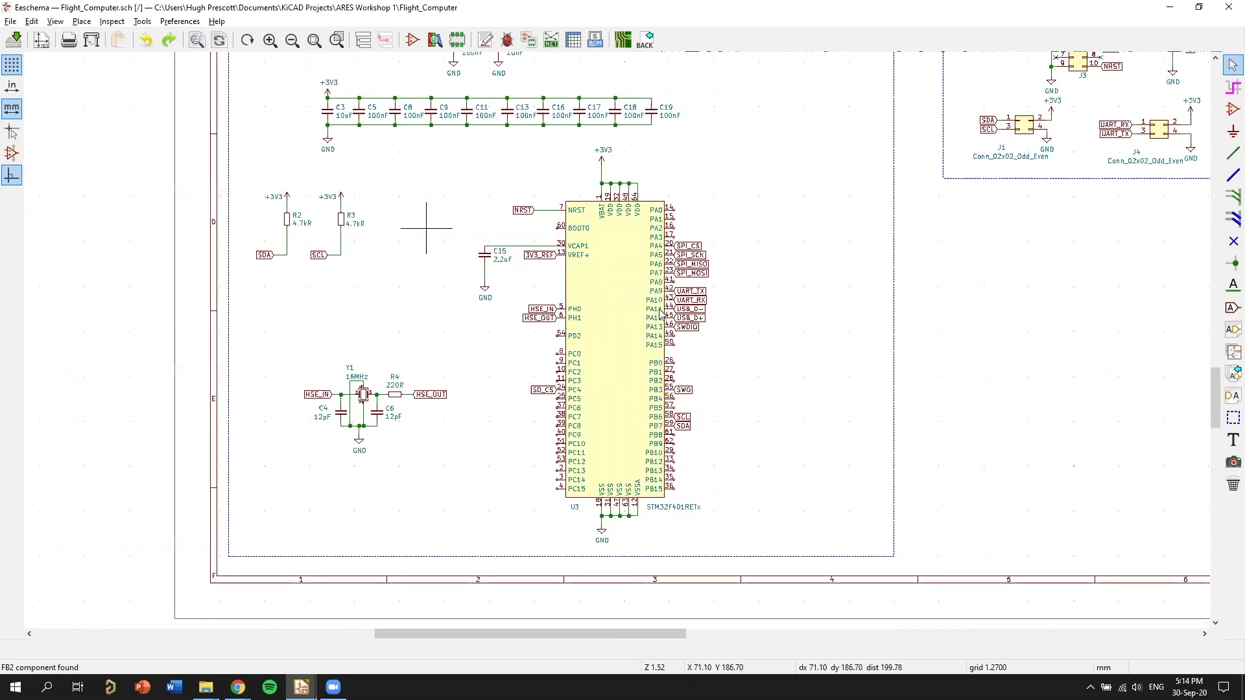
middle_click_drag(391, 194, 381, 239)
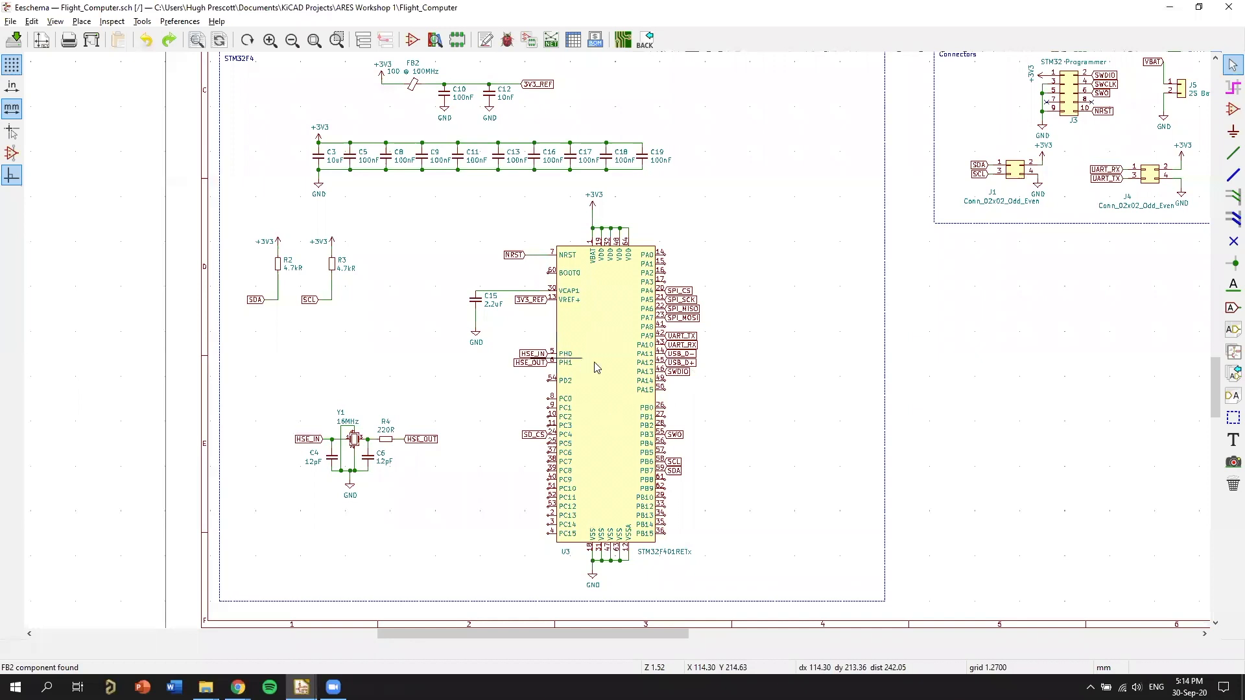
Switch to the Pcbnew board layout and shift MOSFET Q2 about 50 mils left and 50 mils down beside connector J2.
key("alt+Tab")
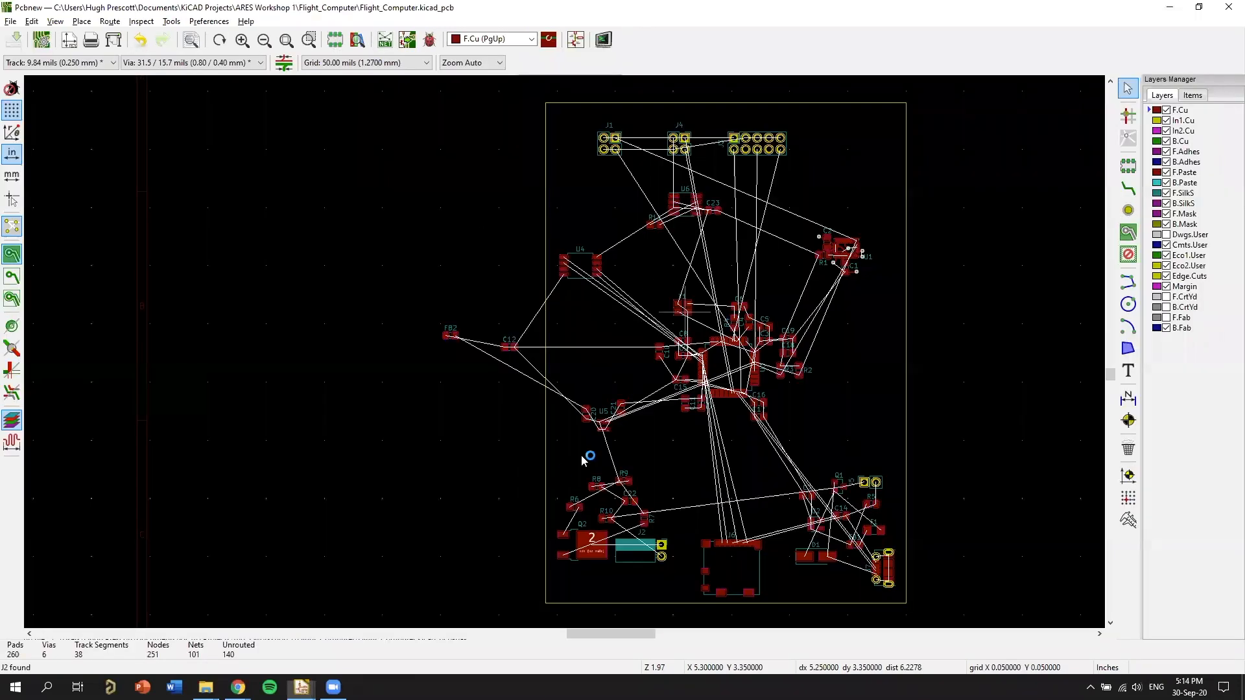
scroll(499, 380, "up", 1)
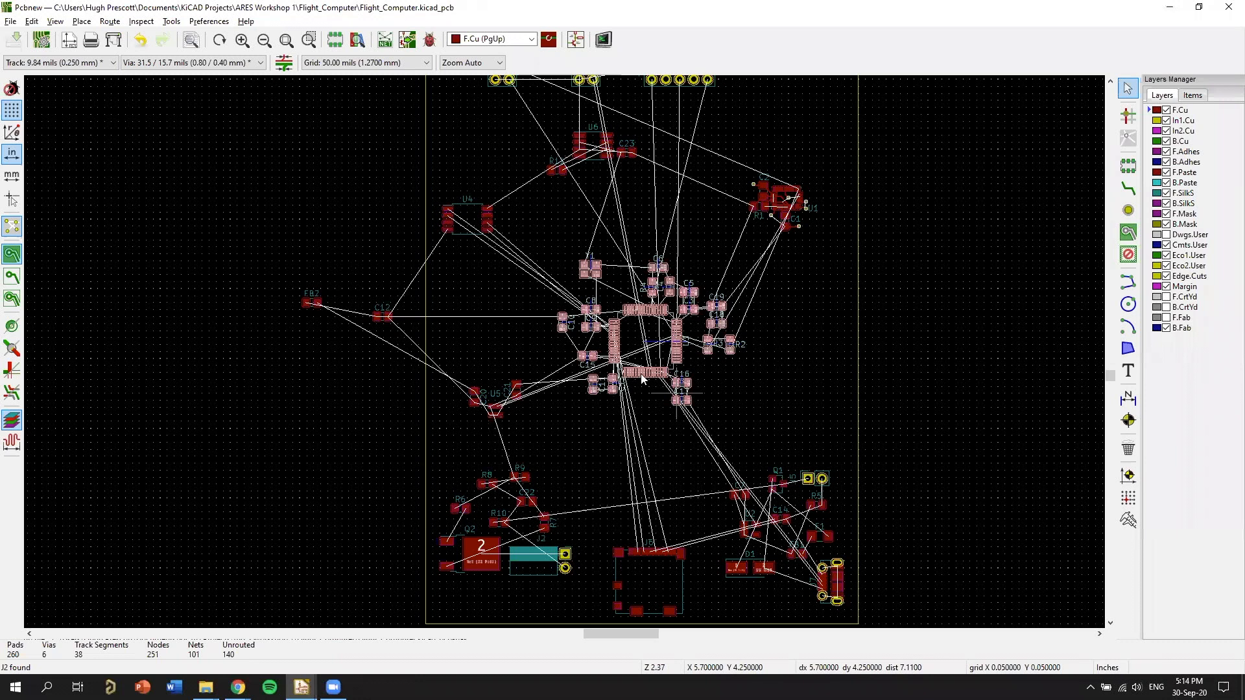
scroll(674, 329, "up", 1)
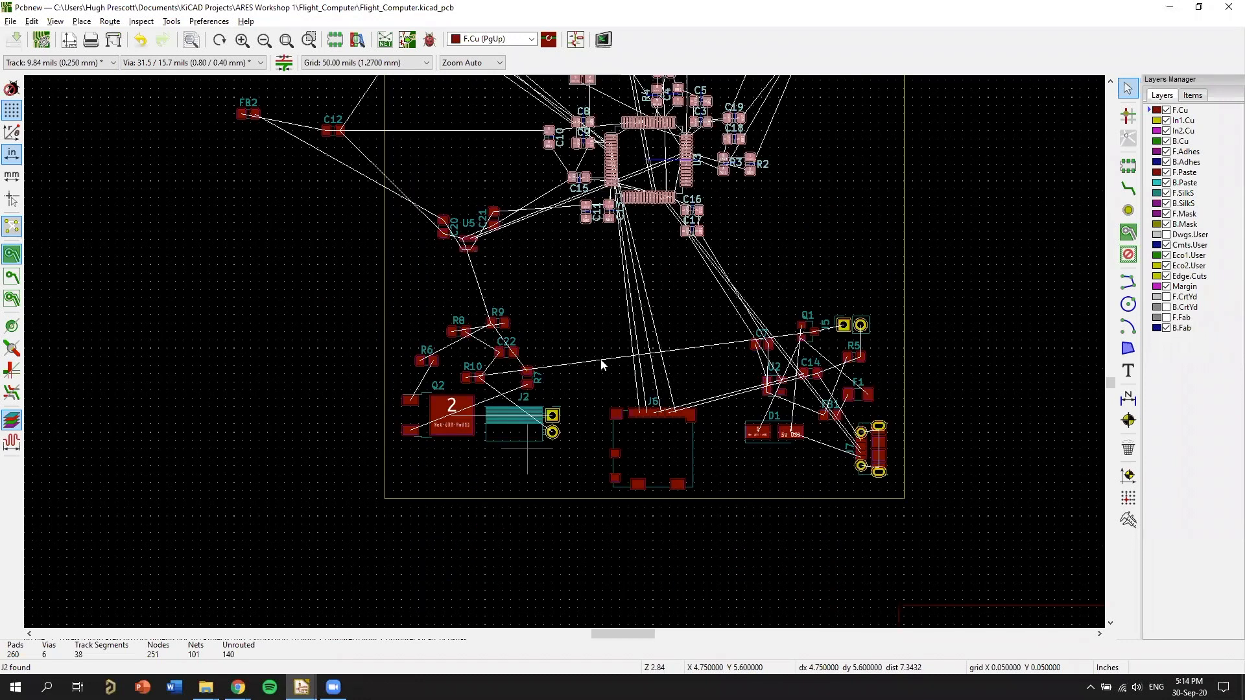
scroll(444, 407, "up", 5)
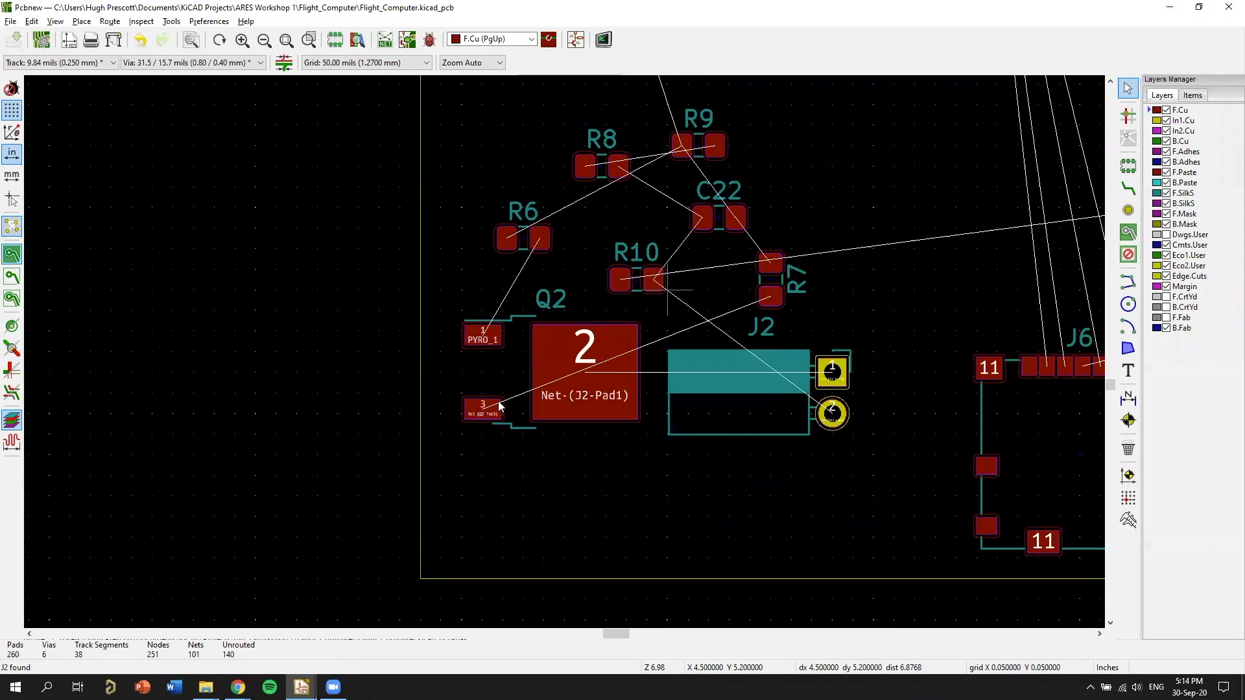
middle_click_drag(729, 393, 632, 419)
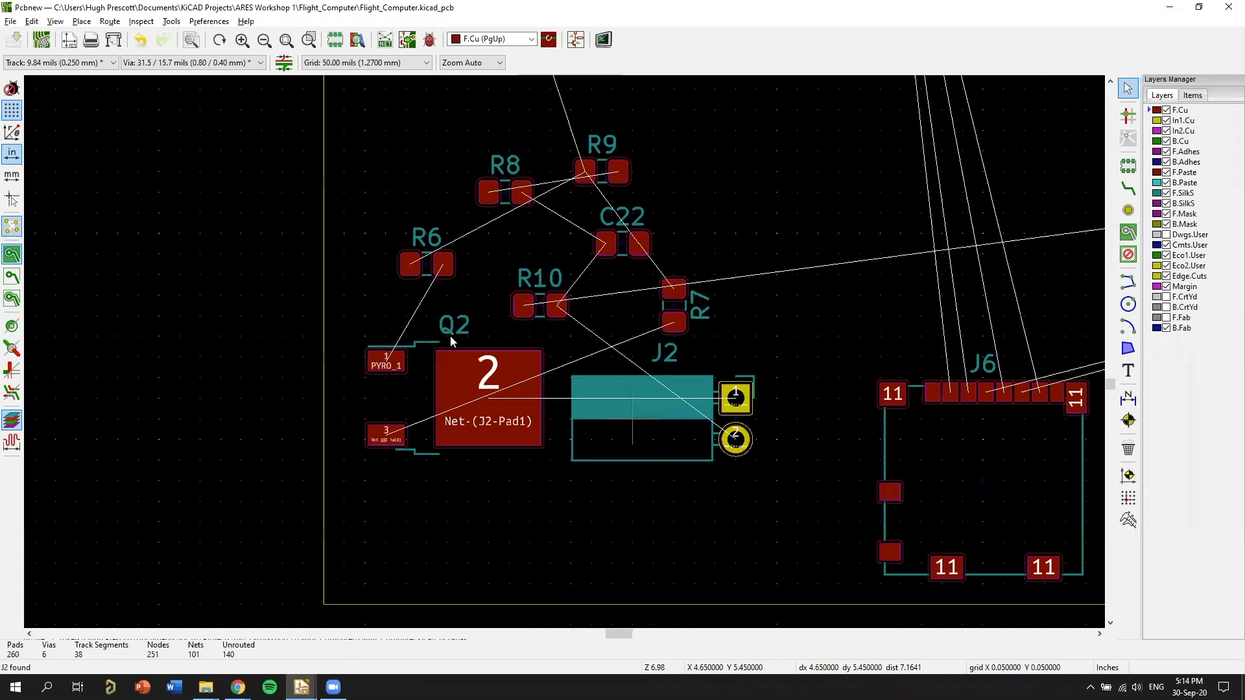
middle_click_drag(467, 419, 481, 357)
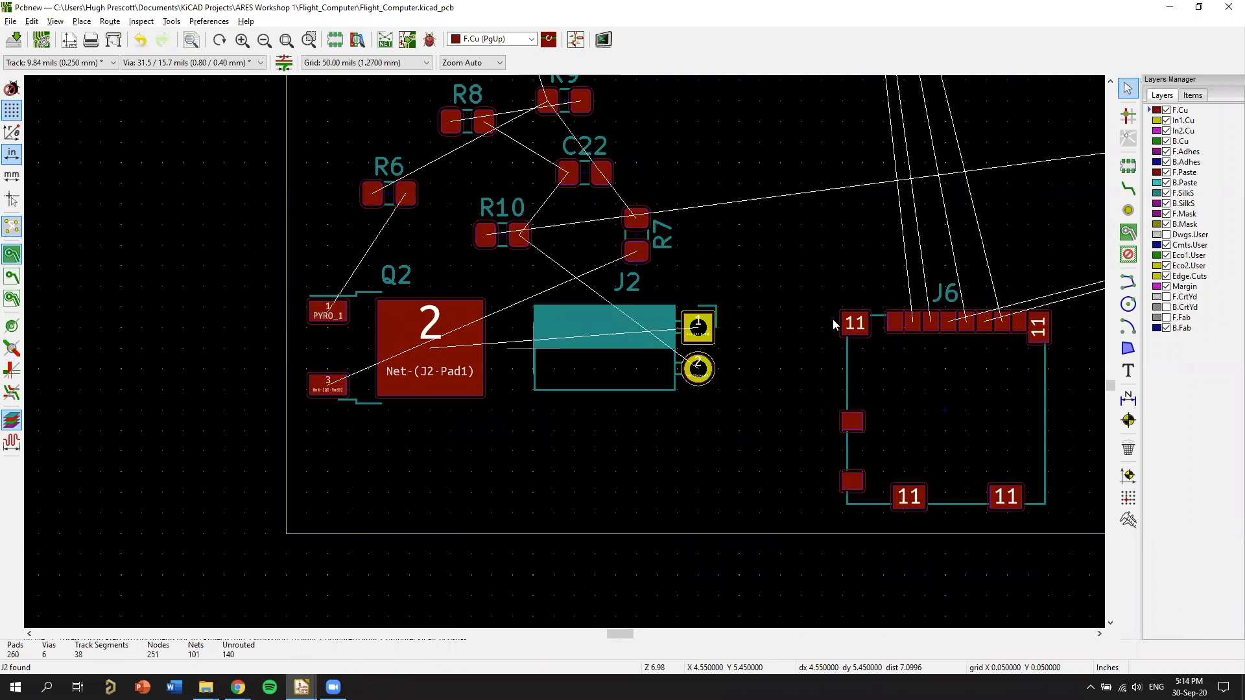
scroll(678, 325, "down", 1)
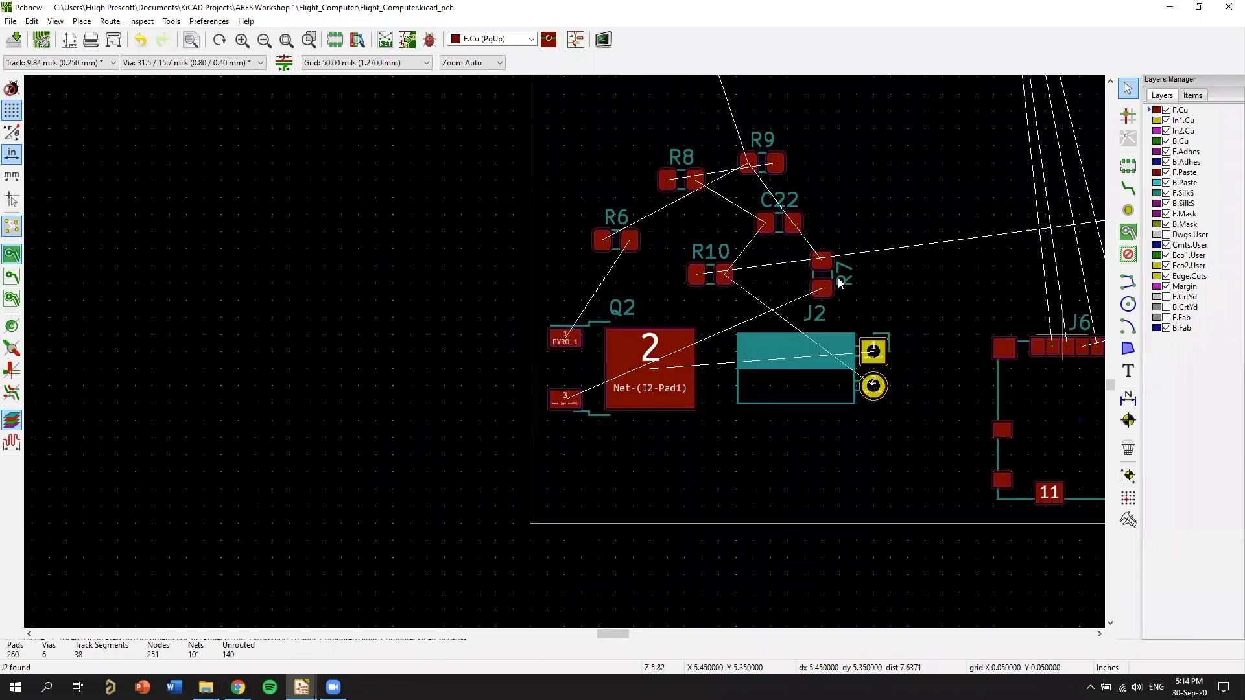
Move ferrite bead FB2 and capacitor C12 inside the board outline, into the area between U4 and U5.
middle_click_drag(1031, 260, 571, 250)
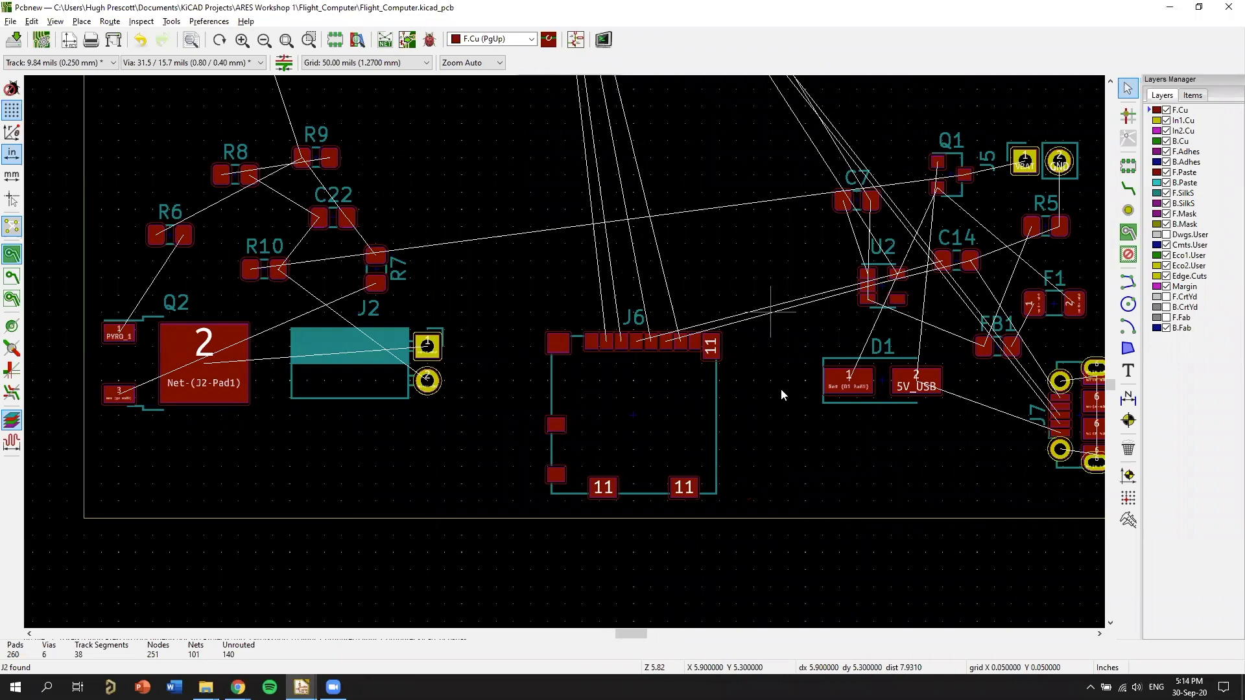
middle_click_drag(973, 202, 611, 242)
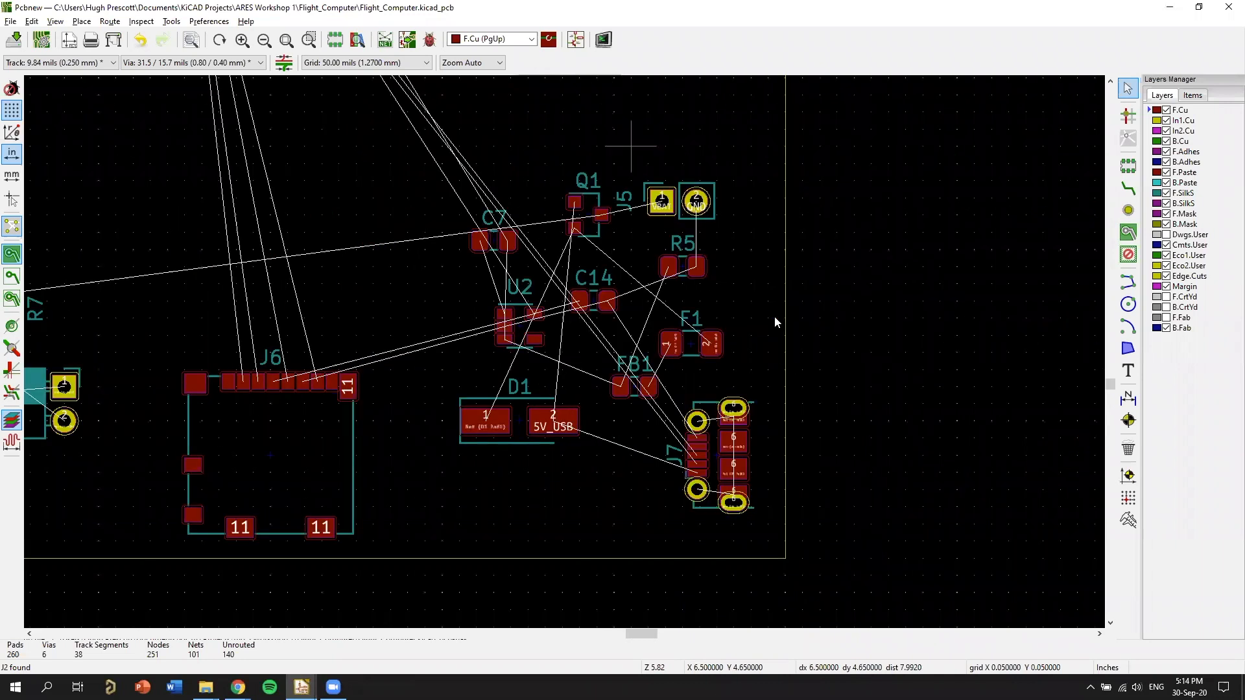
middle_click_drag(289, 246, 783, 237)
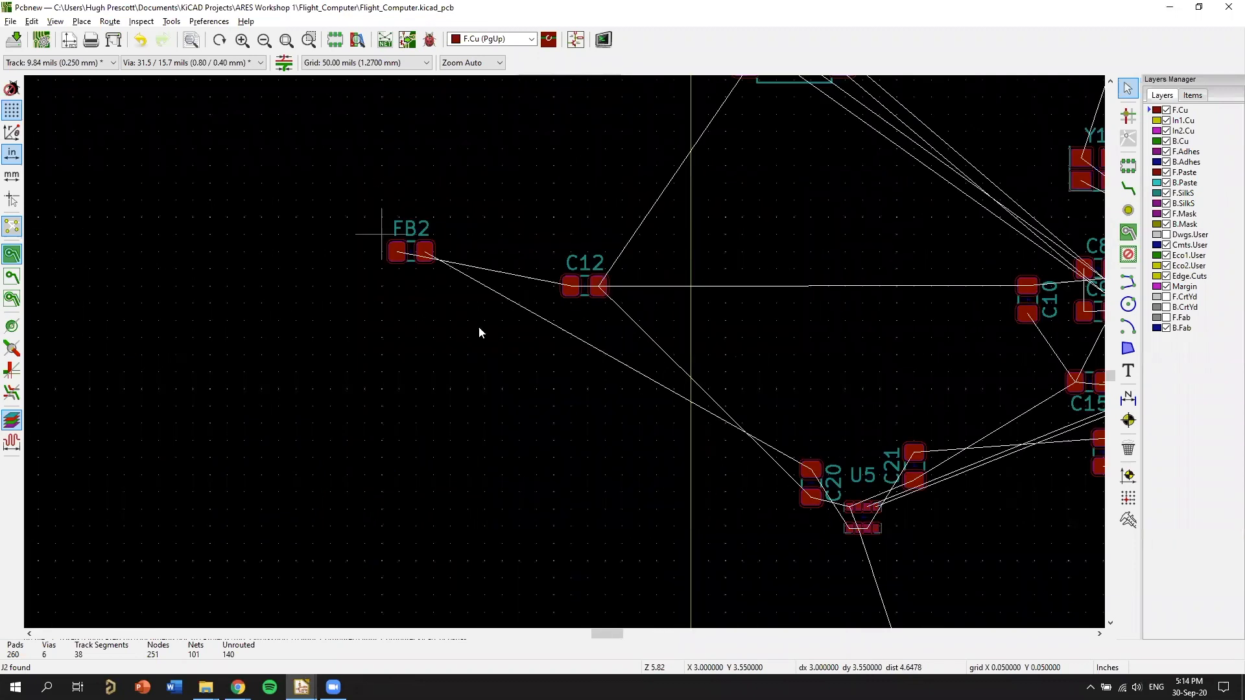
key("m")
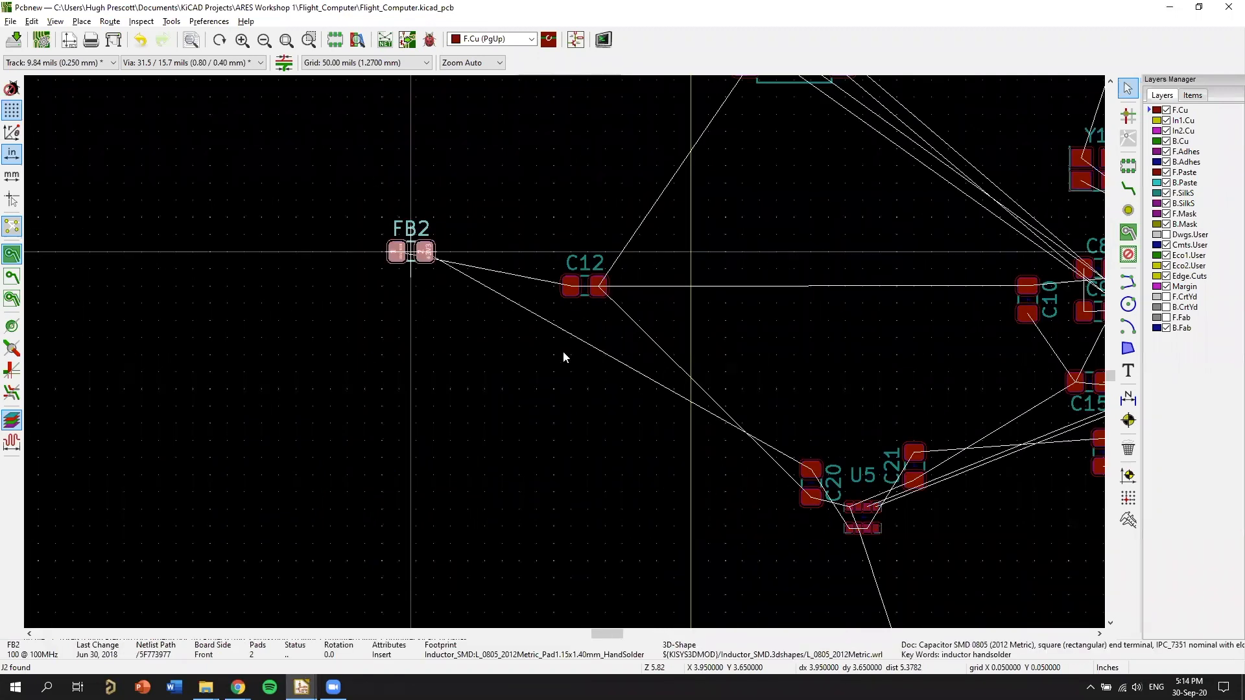
middle_click_drag(582, 343, 437, 438)
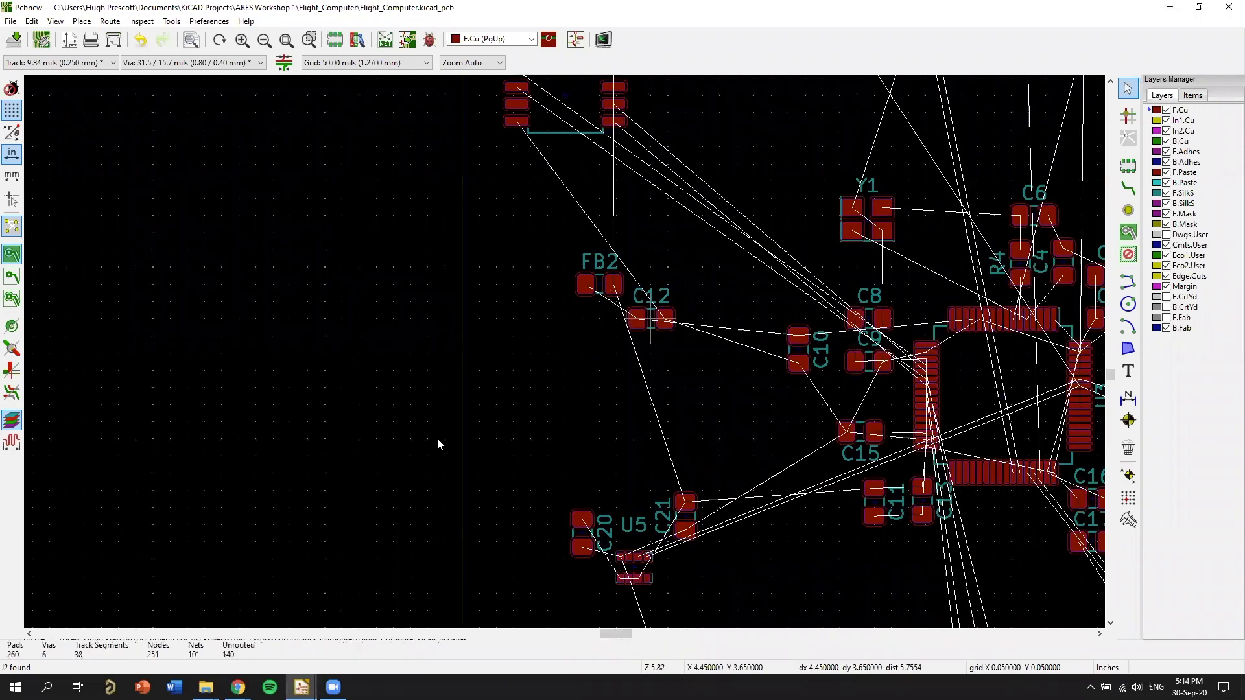
Check the overall component placement, open the board in the 3D Viewer, and show it from the component side.
scroll(578, 179, "down", 2)
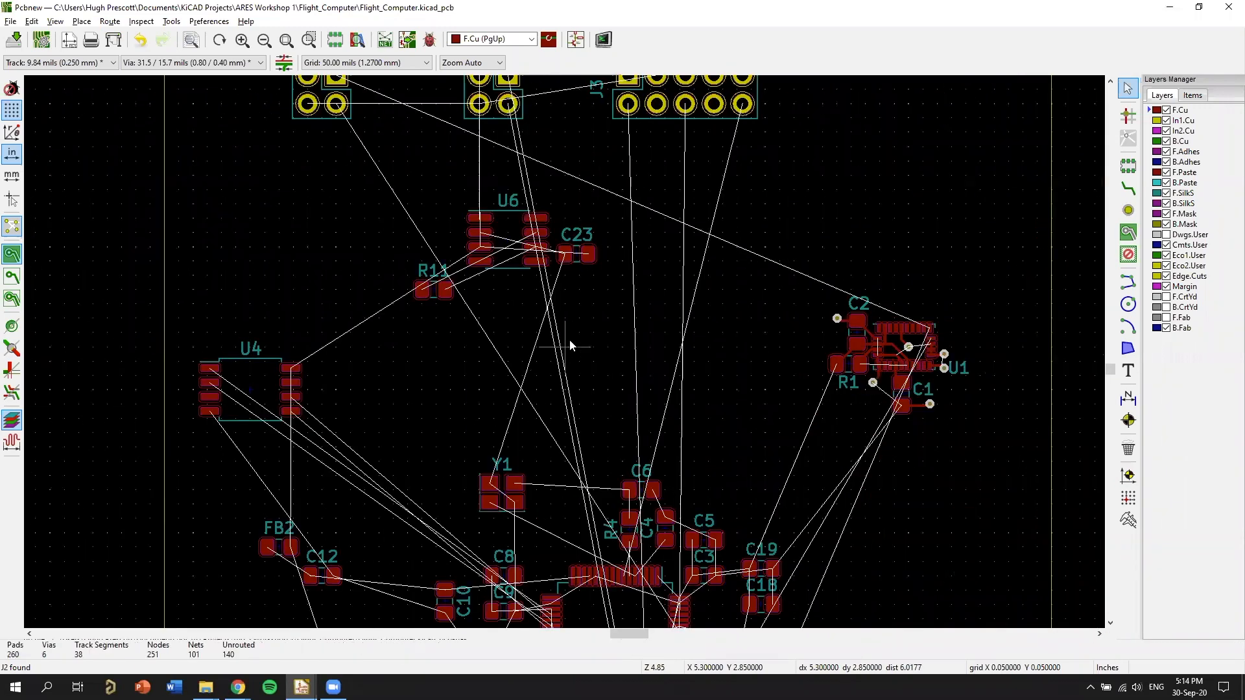
scroll(533, 356, "down", 3)
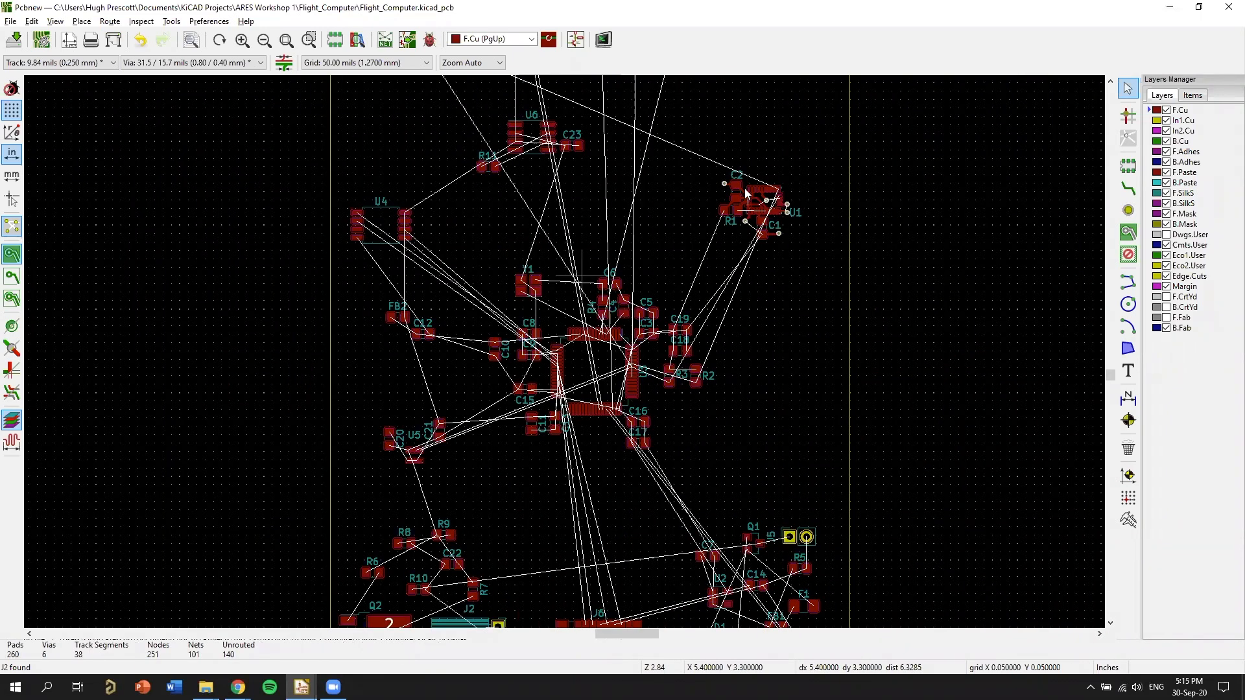
scroll(681, 305, "down", 2)
middle_click_drag(717, 359, 770, 383)
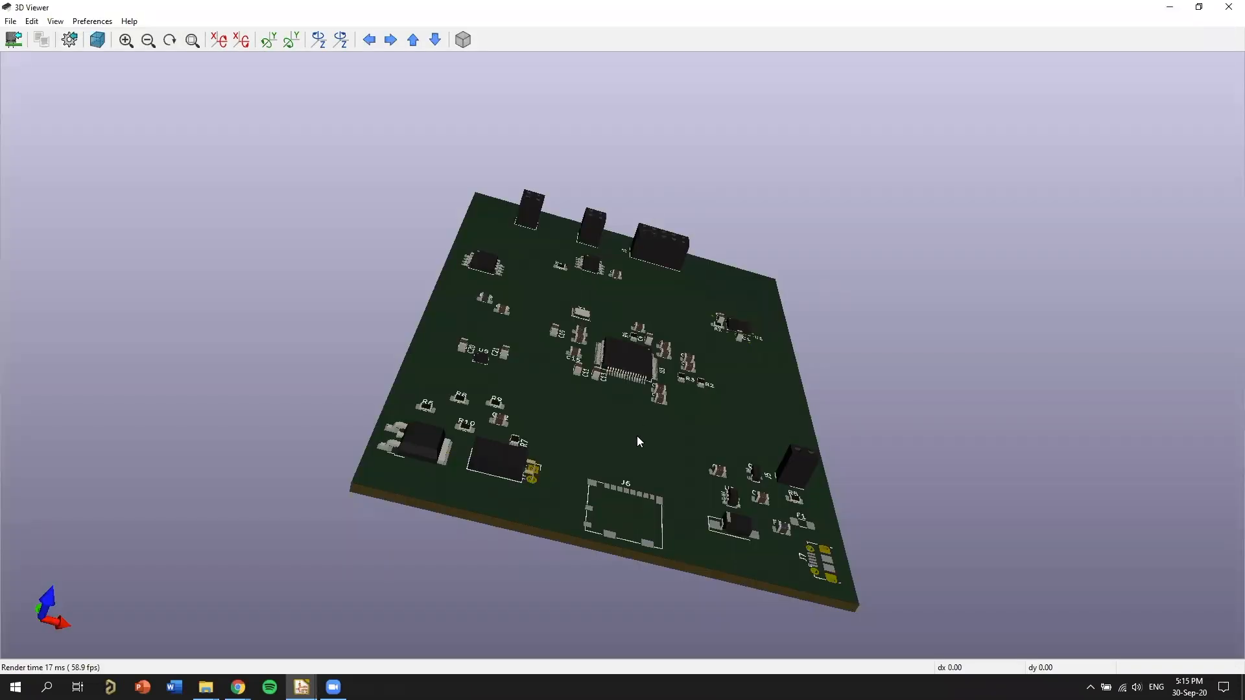
left_click_drag(637, 435, 609, 475)
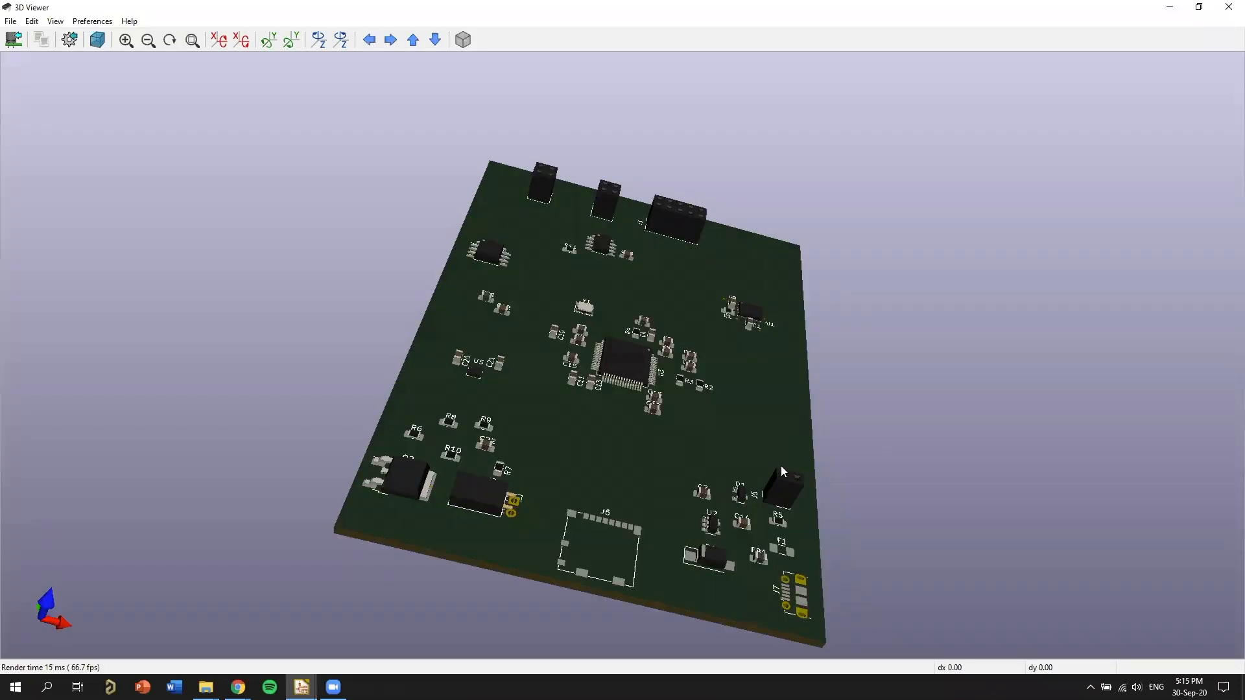
key("z")
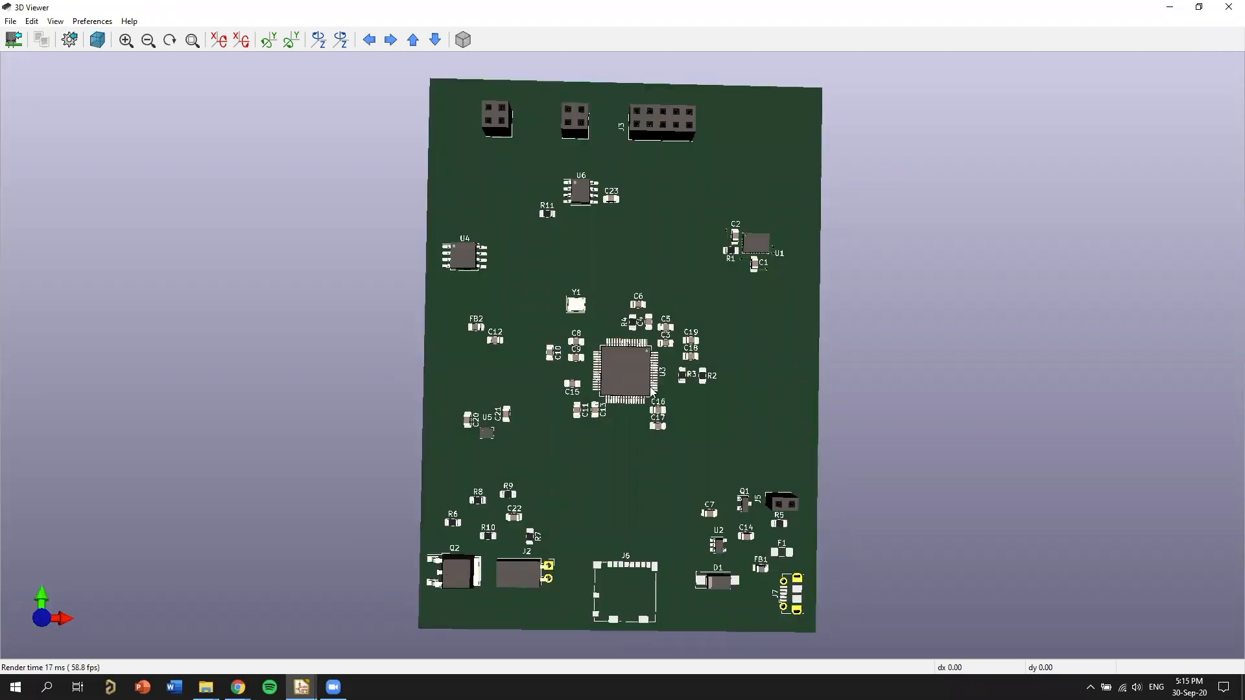
Examine the underside of the 3D board with its through-hole pads, and return to the component side.
left_click_drag(239, 350, 565, 383)
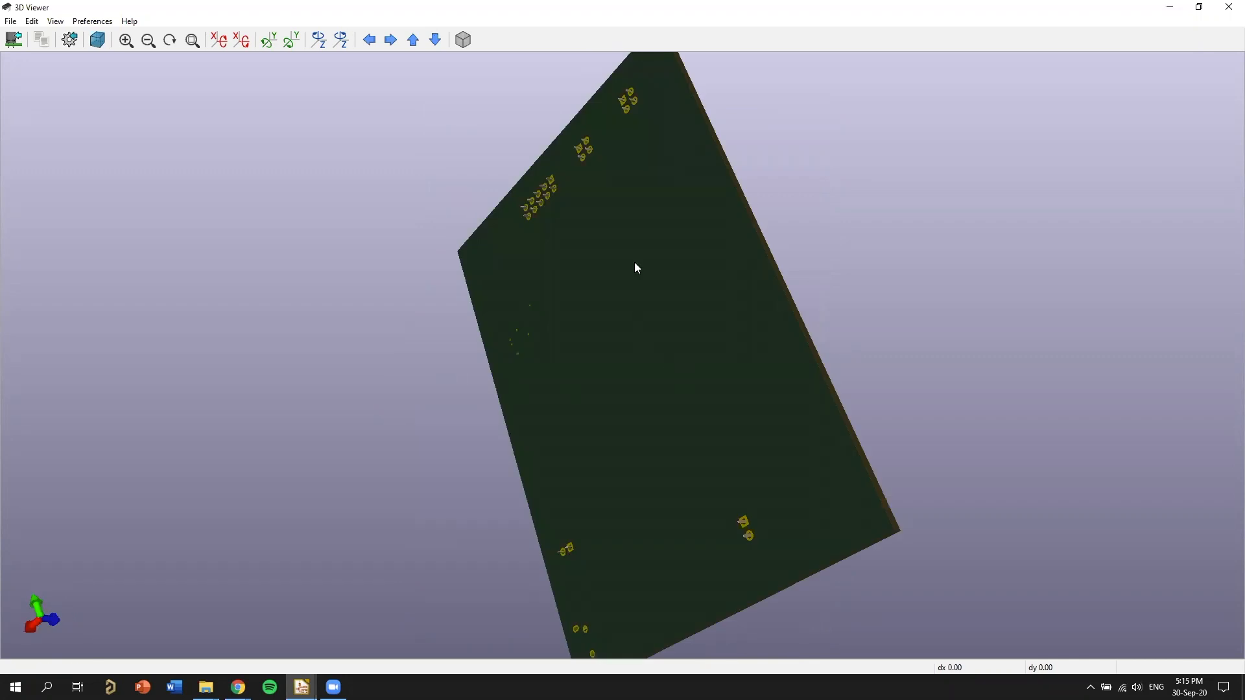
left_click_drag(592, 134, 560, 315)
left_click_drag(805, 406, 805, 399)
left_click_drag(474, 511, 882, 311)
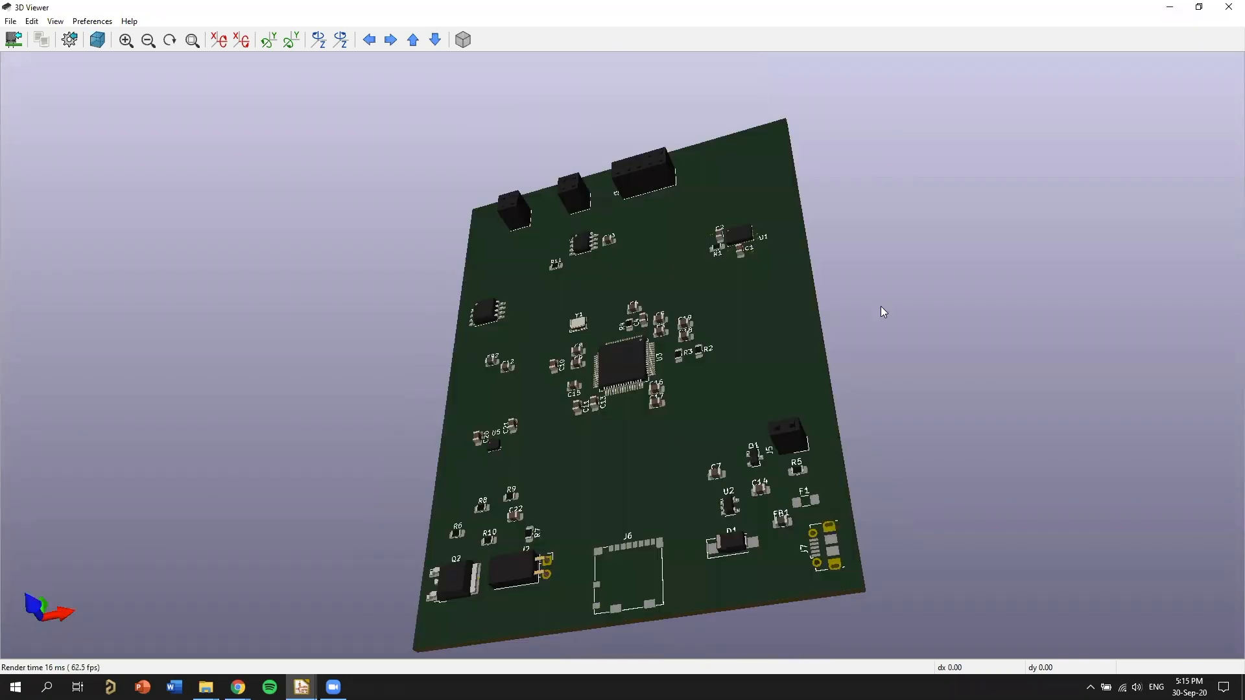
left_click_drag(843, 447, 651, 232)
left_click_drag(669, 483, 536, 78)
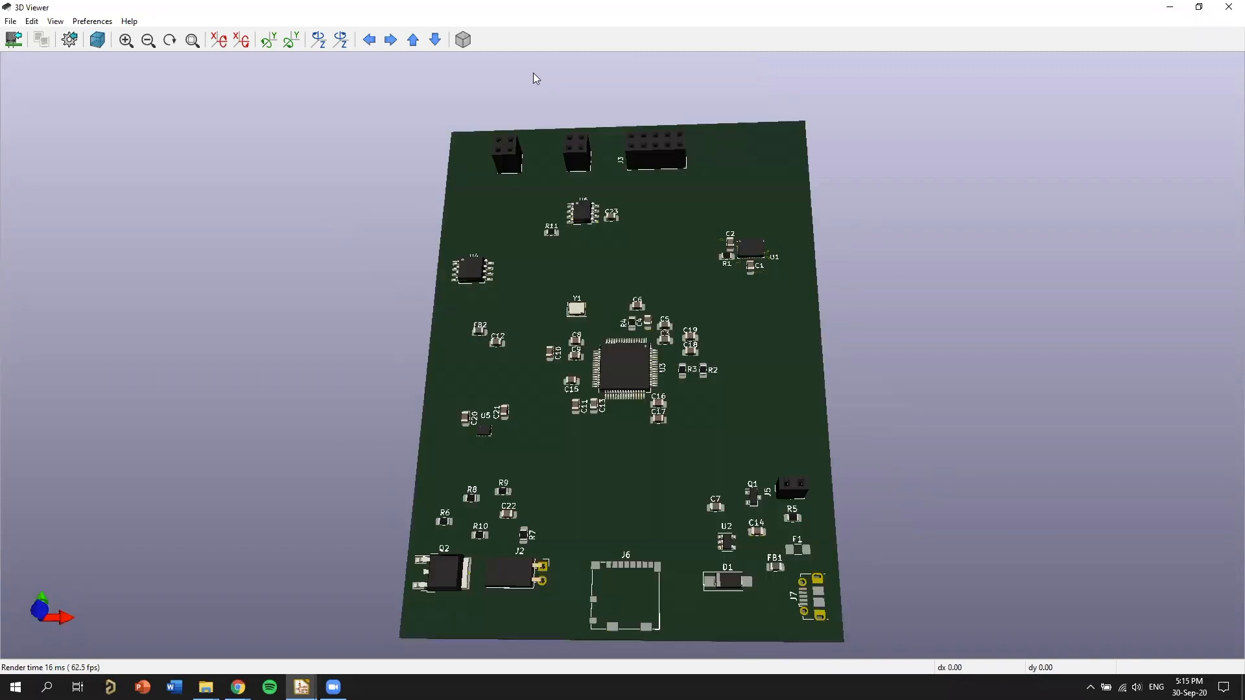
left_click_drag(573, 276, 635, 299)
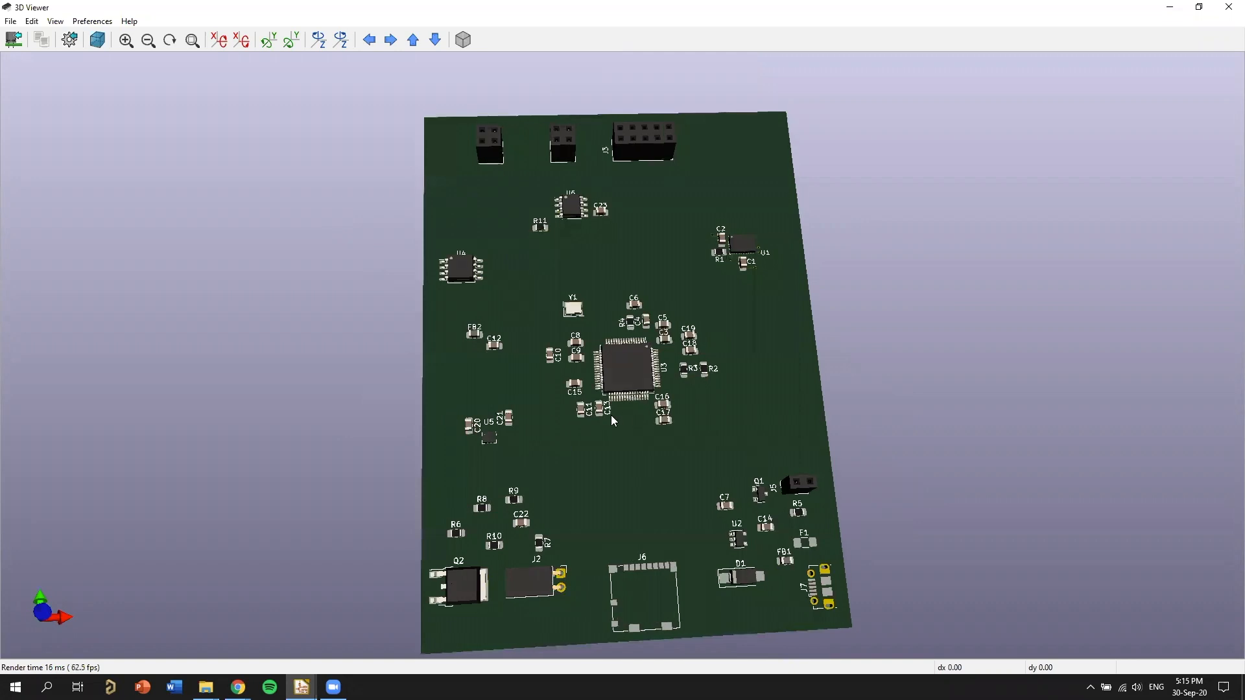
Examine the 3D board edge-on and in a close oblique view of the component heights, and return to the Pcbnew layout.
left_click_drag(590, 468, 278, 342)
left_click_drag(440, 337, 370, 317)
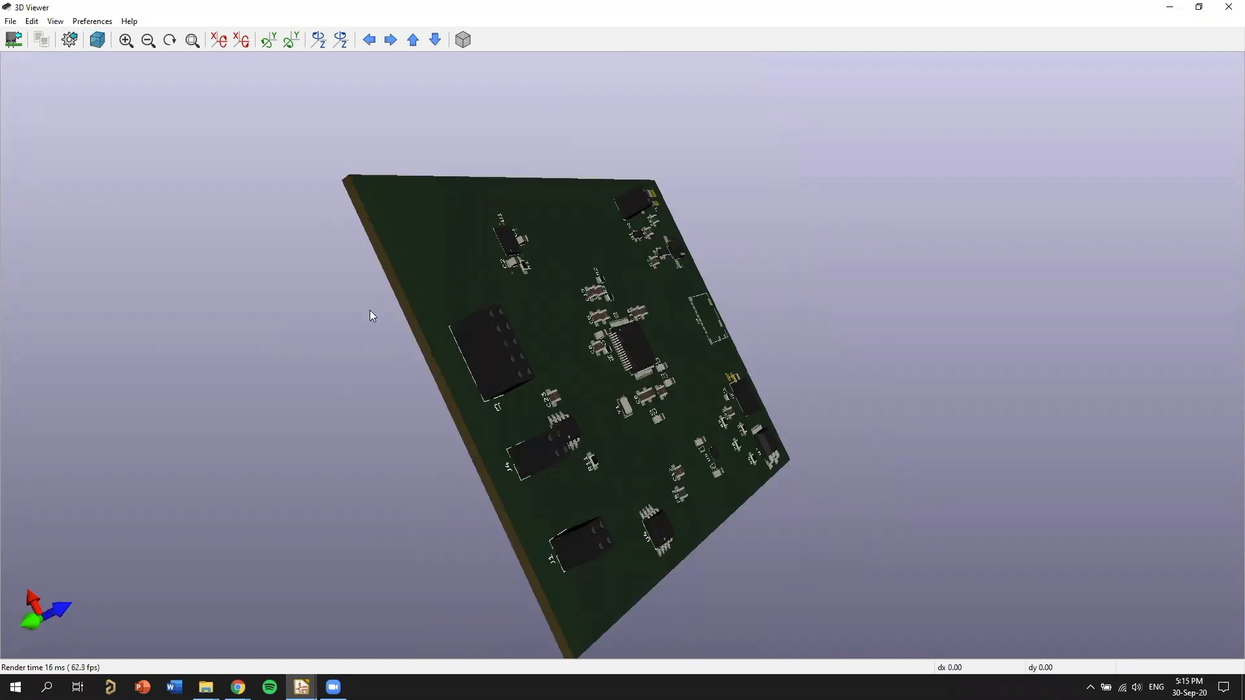
left_click_drag(521, 463, 532, 328)
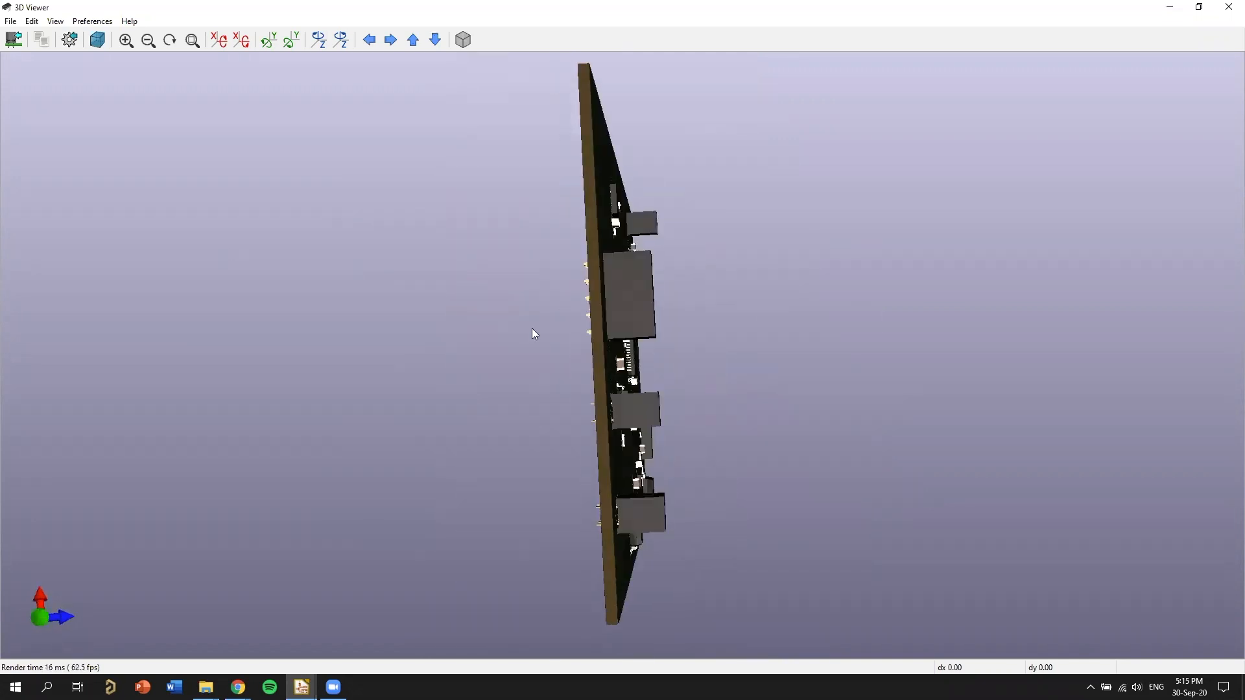
left_click_drag(426, 300, 400, 287)
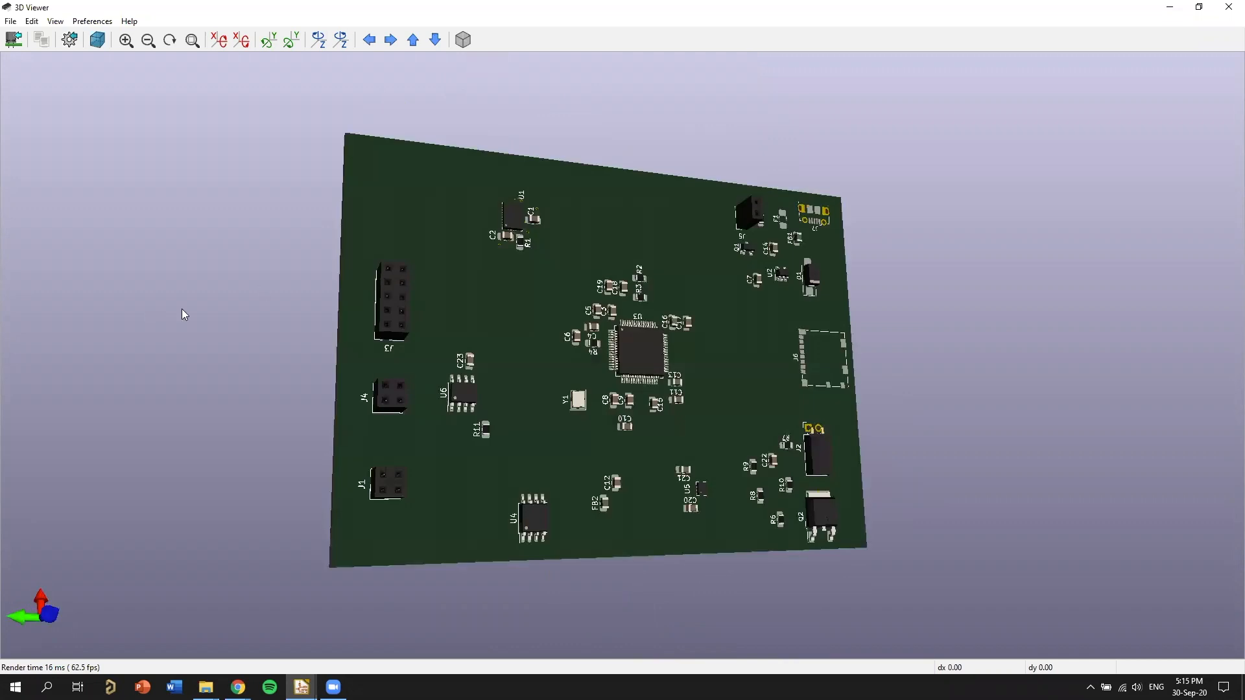
left_click_drag(626, 506, 1141, 483)
left_click_drag(1096, 428, 1079, 461)
scroll(1070, 466, "up", 5)
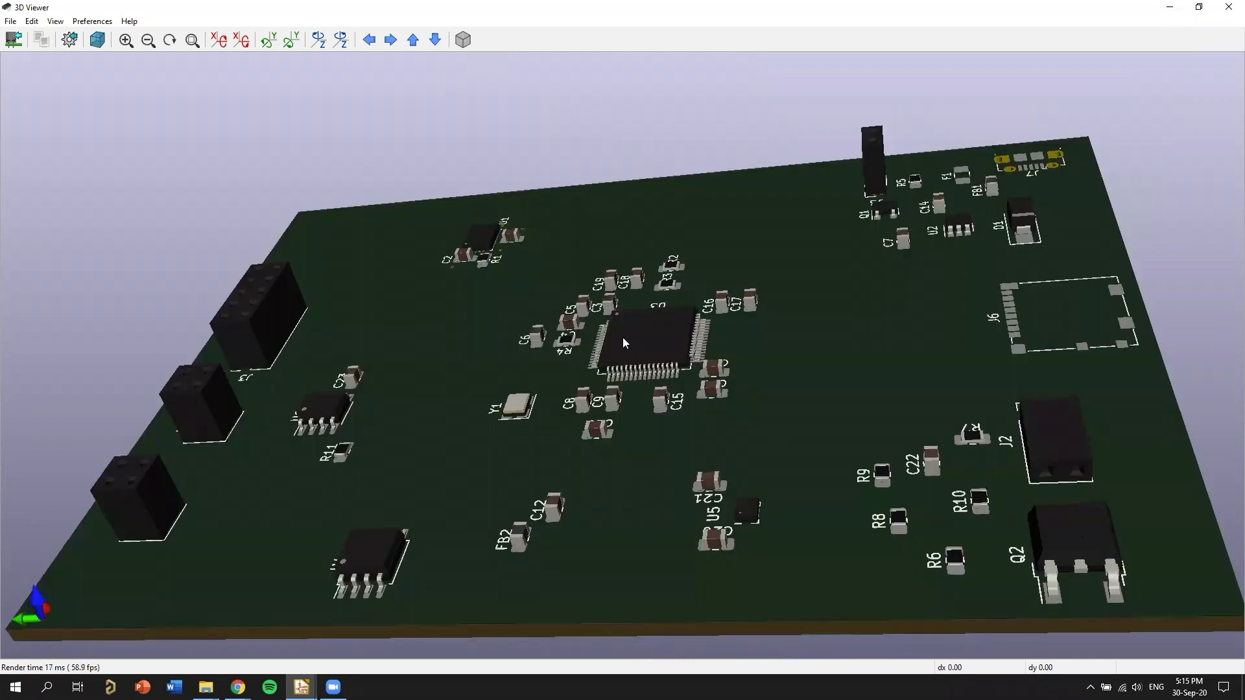
left_click_drag(724, 438, 765, 446)
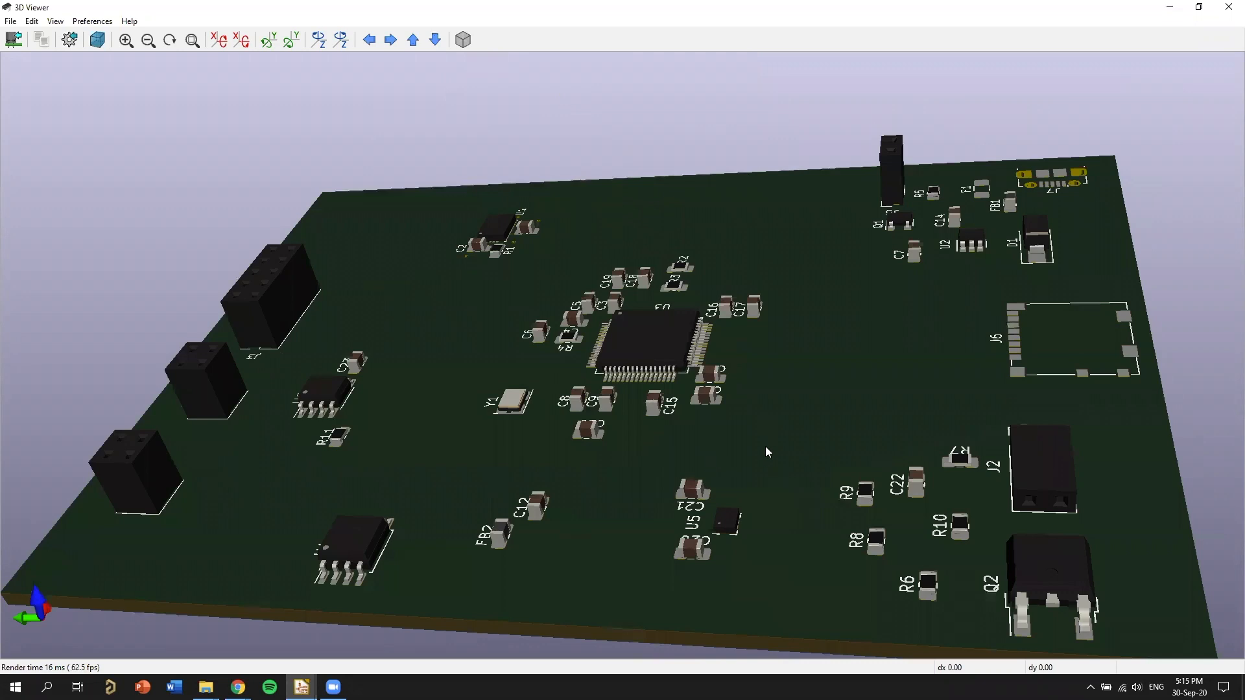
left_click_drag(712, 486, 731, 404)
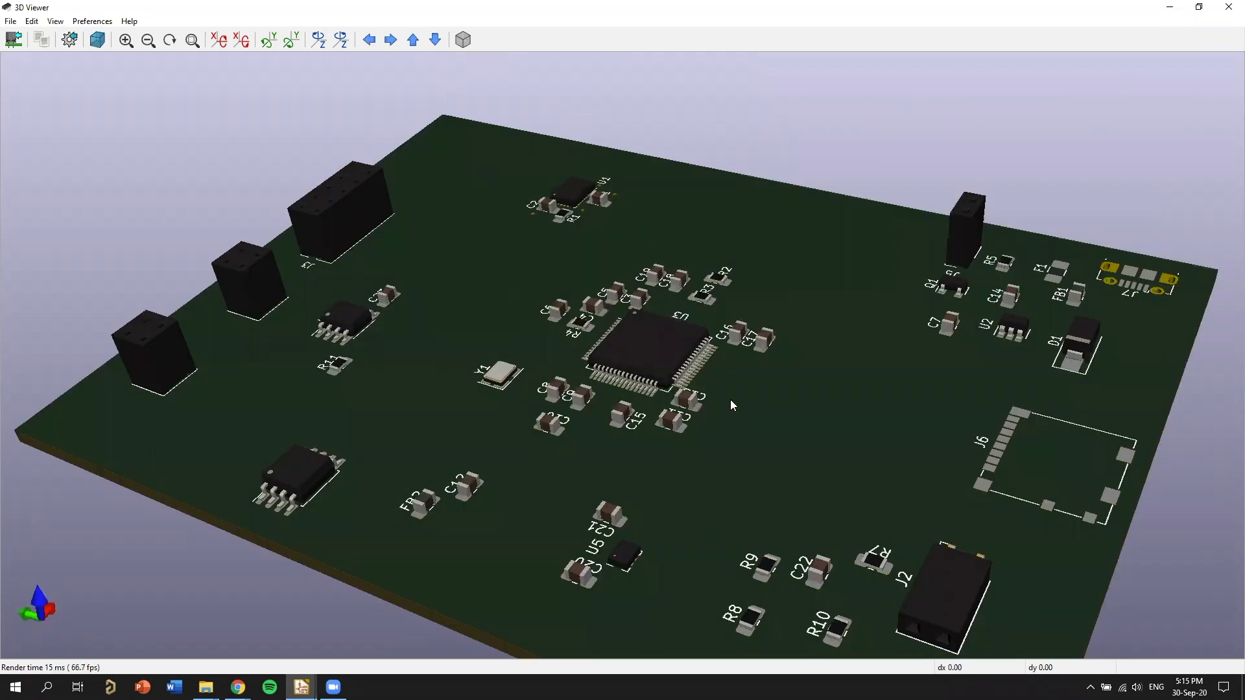
left_click_drag(725, 530, 791, 324)
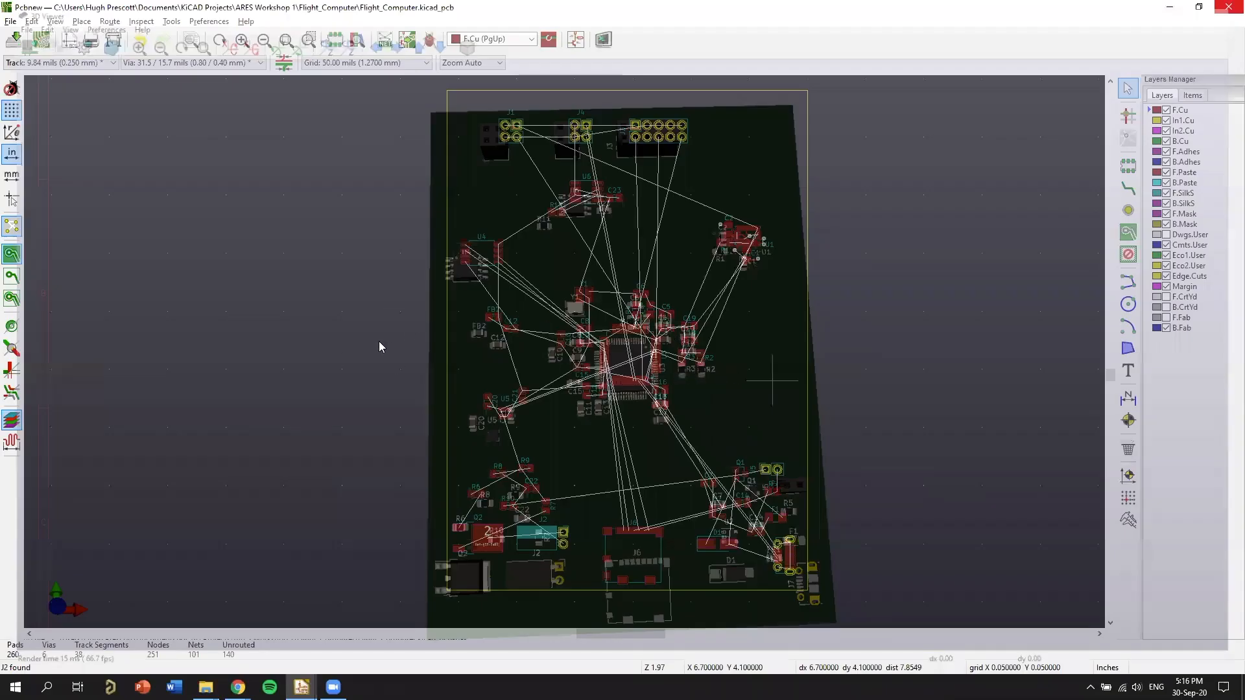
Examine the unrouted connections from microcontroller U3 to the surrounding parts and the J1, J3 and J4 headers.
scroll(602, 369, "up", 2)
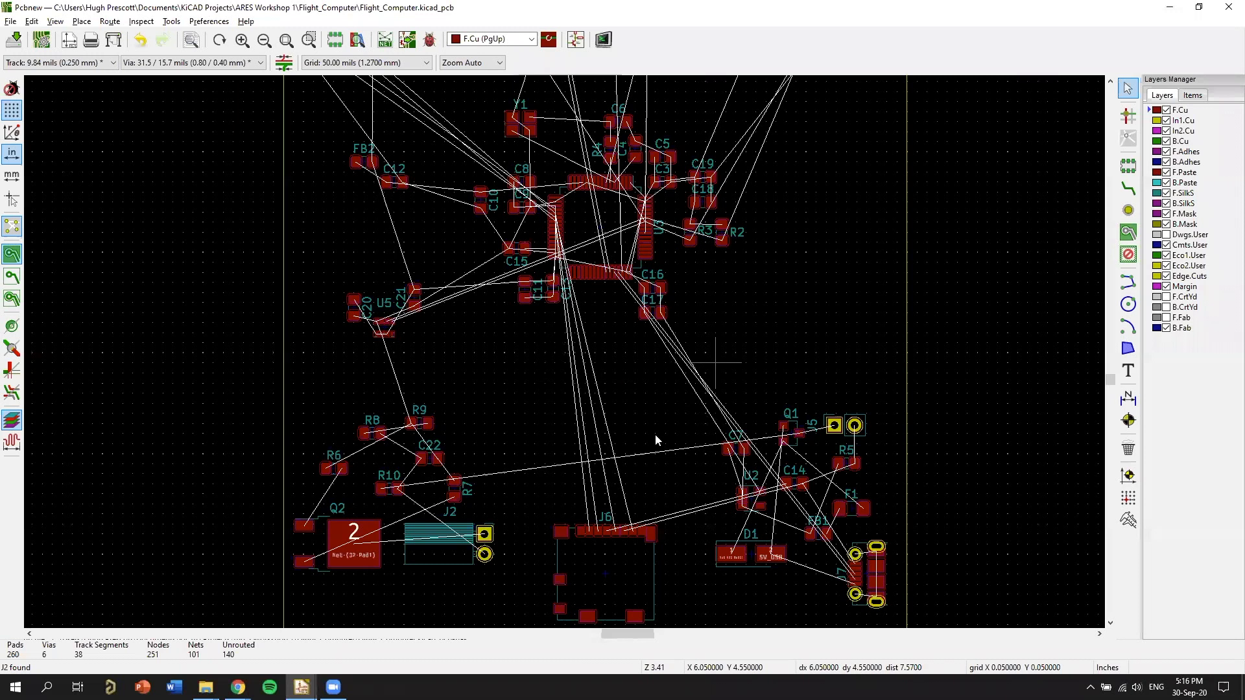
scroll(655, 434, "up", 1)
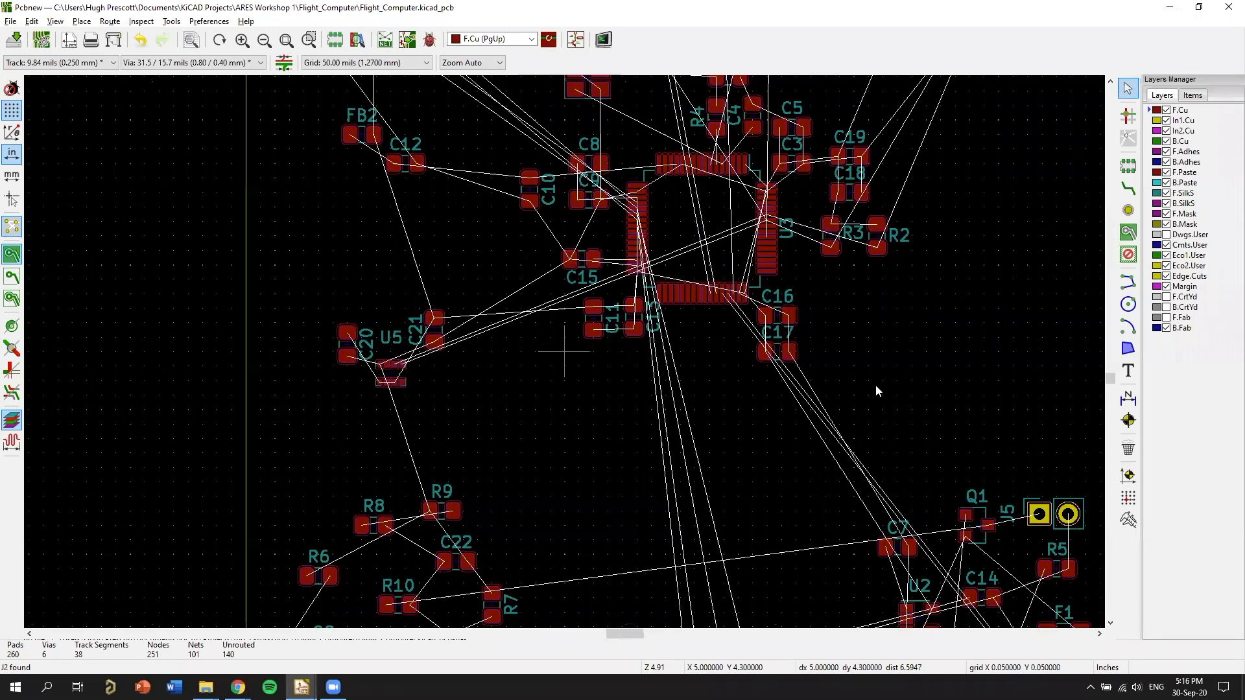
scroll(907, 371, "down", 1)
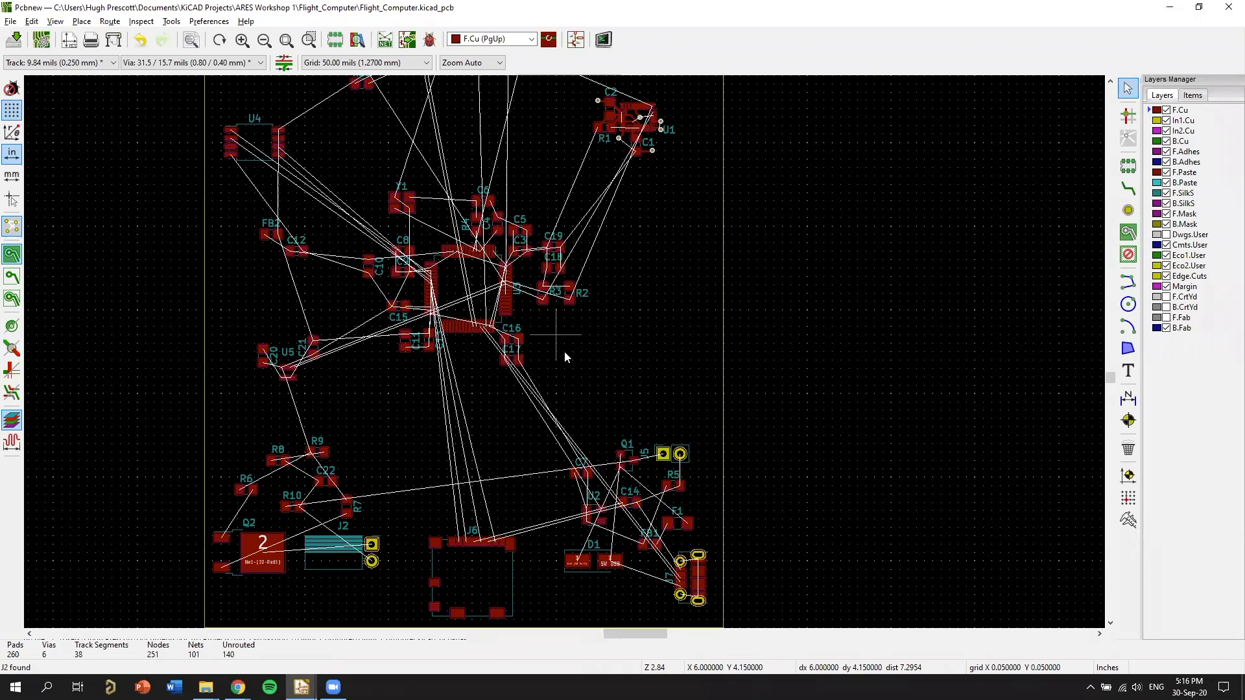
middle_click_drag(690, 209, 888, 382)
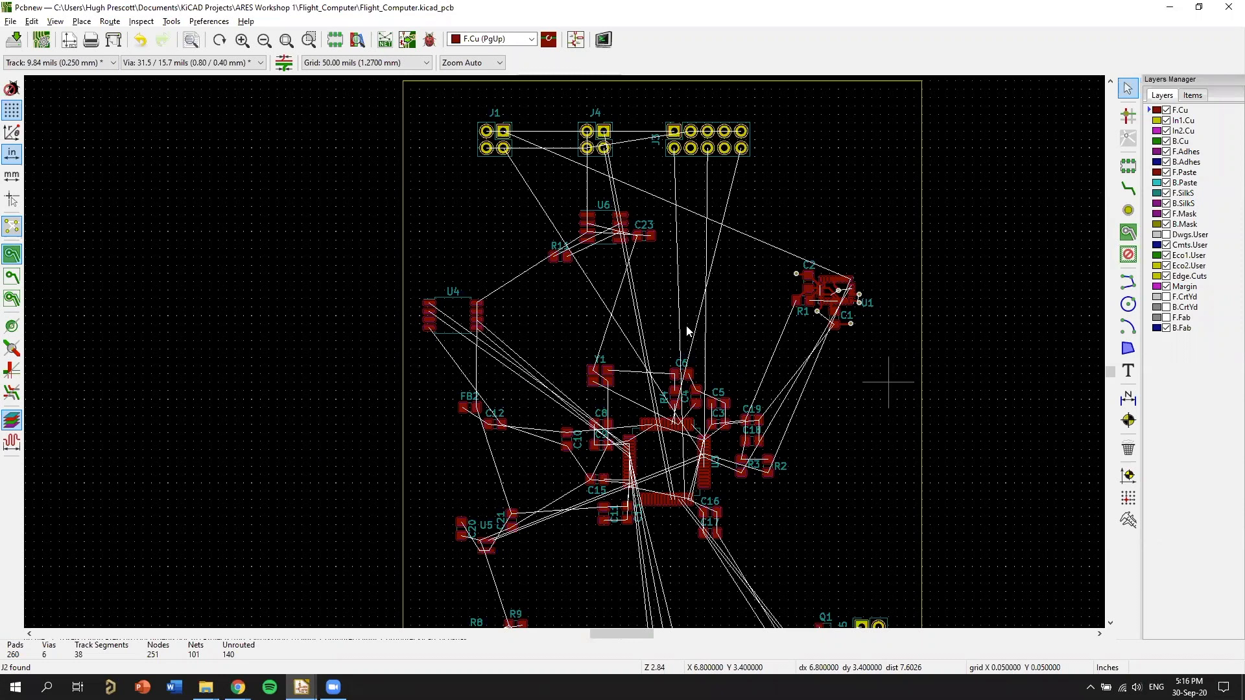
Reopen the 3D Viewer, inspect the whole board from several tilted angles, and go back to the layout.
key("alt+3")
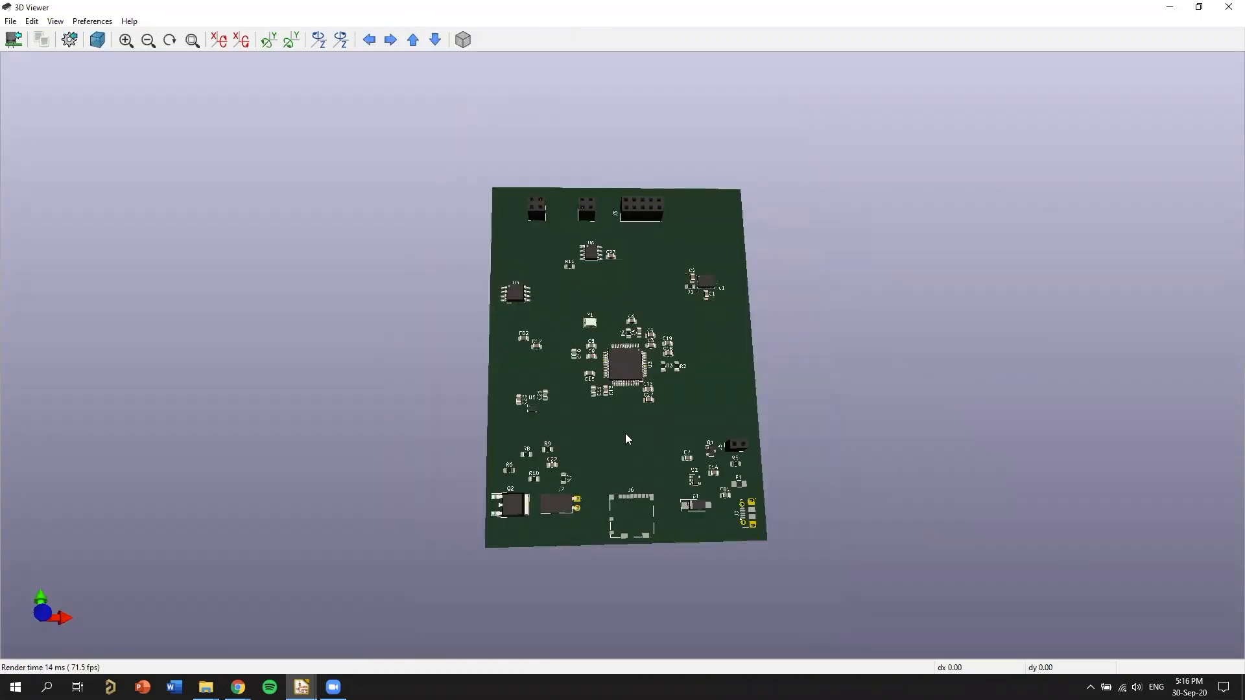
left_click_drag(746, 493, 678, 421)
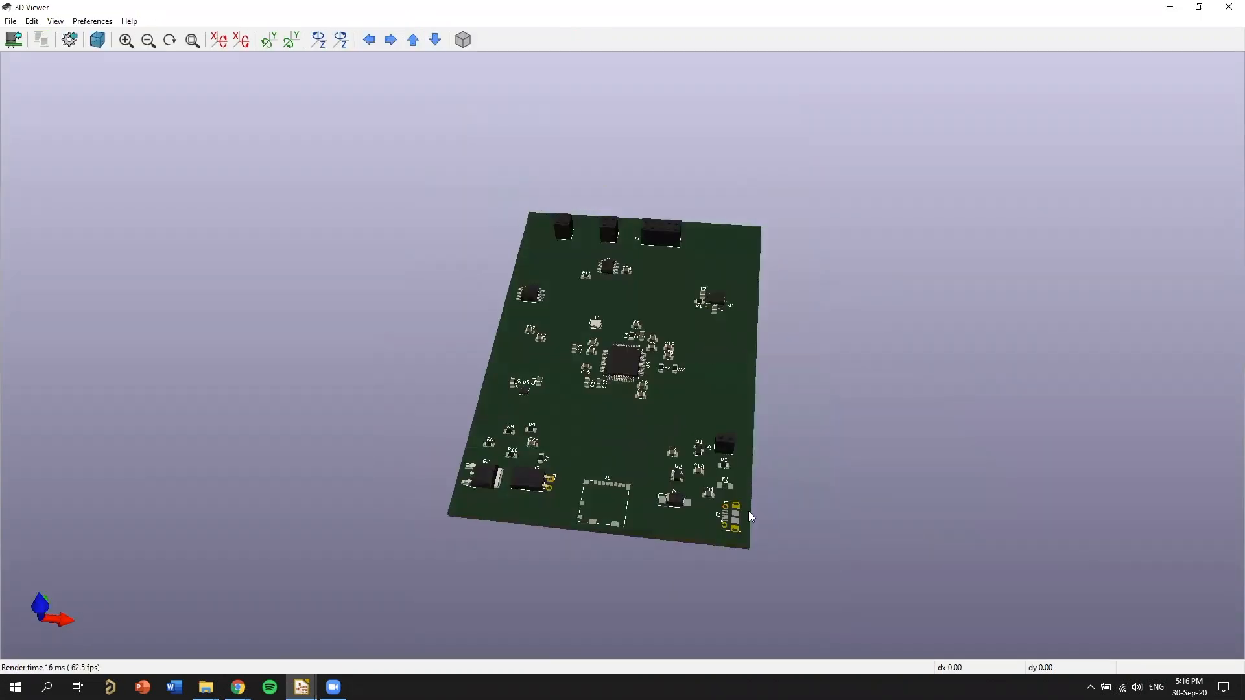
left_click_drag(526, 264, 799, 433)
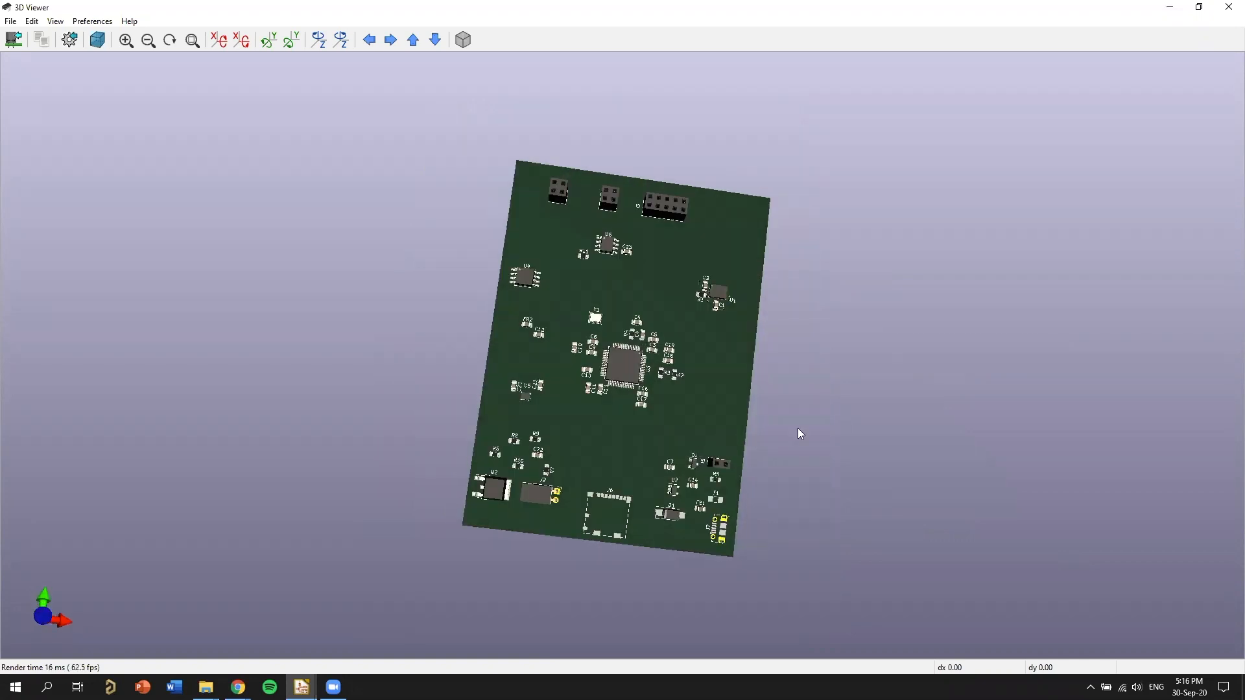
left_click_drag(661, 357, 560, 308)
left_click_drag(545, 418, 715, 316)
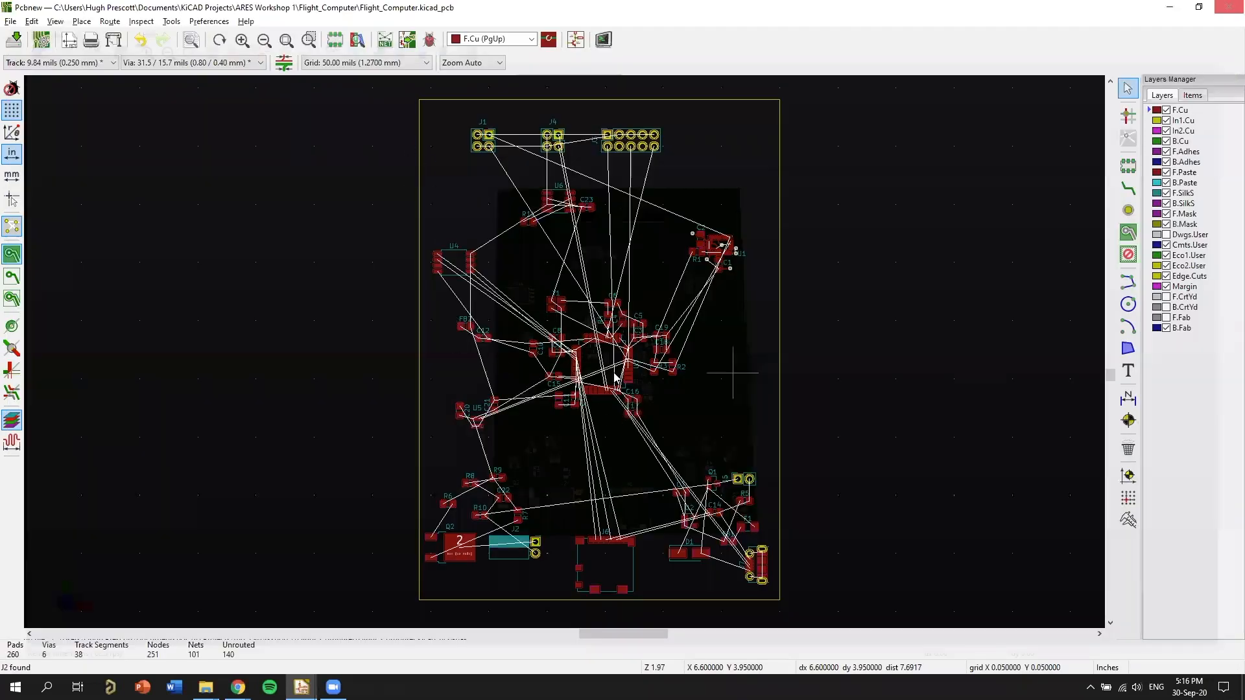
Examine the pads around U3 and the routed traces and GND vias around U1, C1, C2 and R1.
scroll(563, 234, "up", 2)
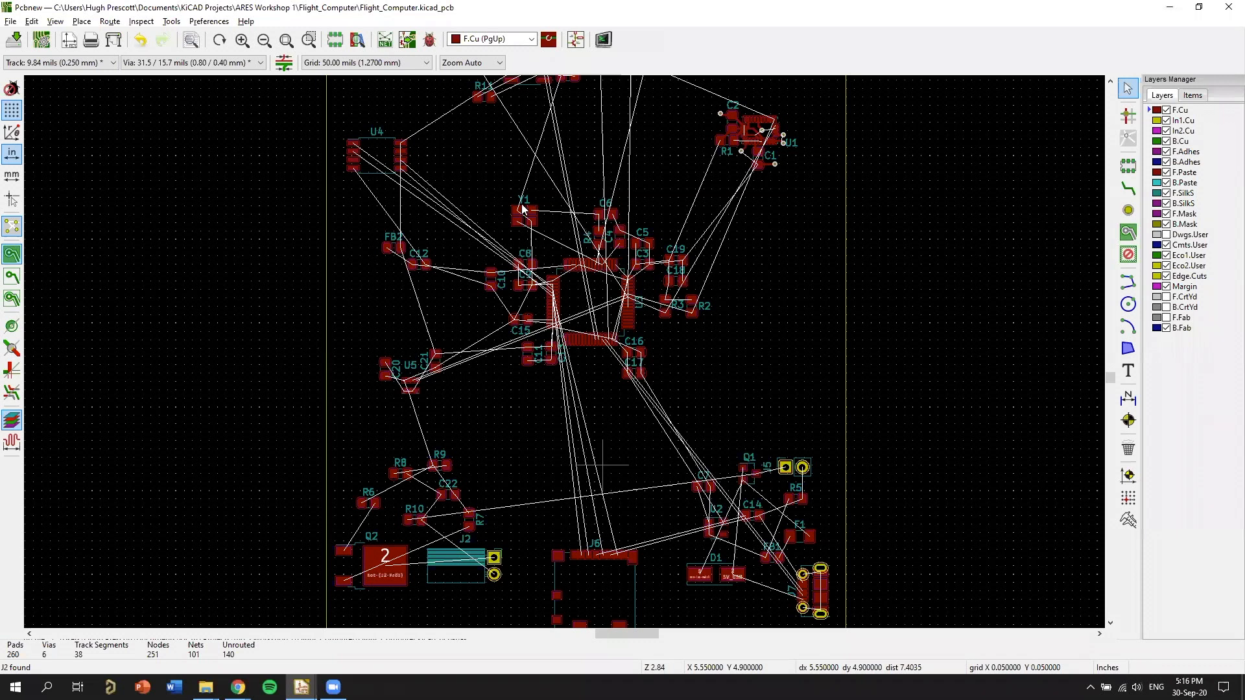
scroll(553, 317, "up", 5)
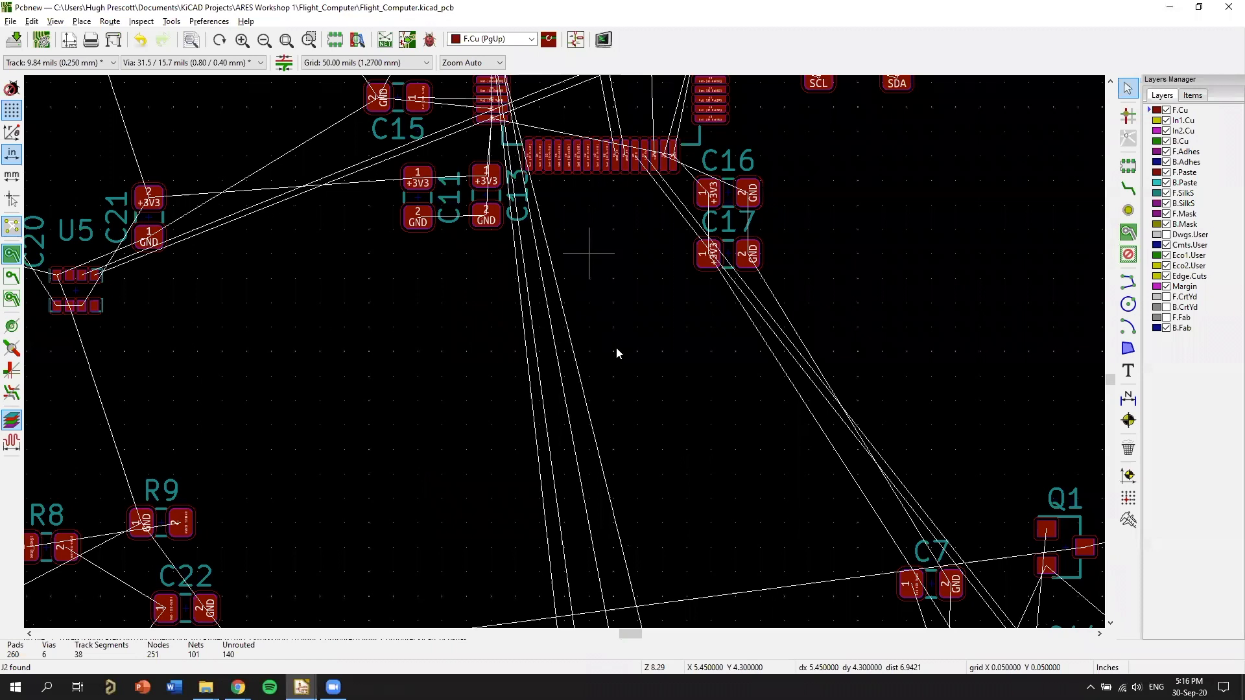
middle_click_drag(399, 91, 608, 362)
scroll(482, 395, "down", 5)
scroll(551, 344, "up", 7)
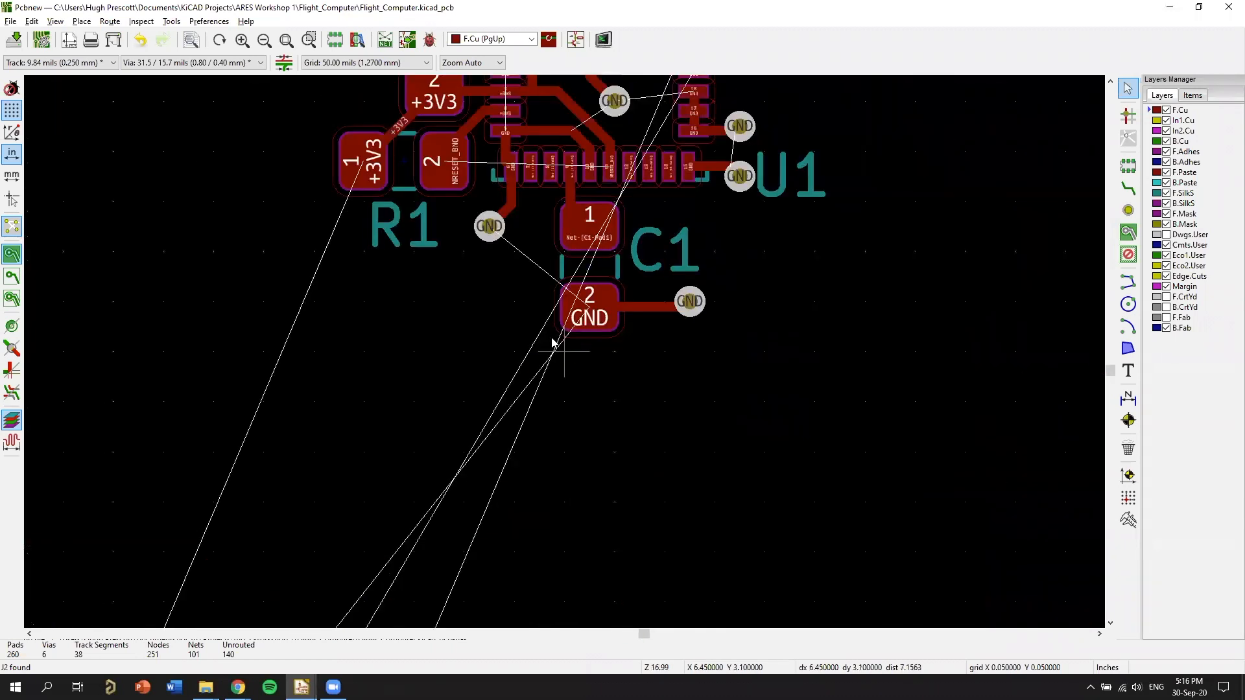
scroll(566, 354, "down", 1)
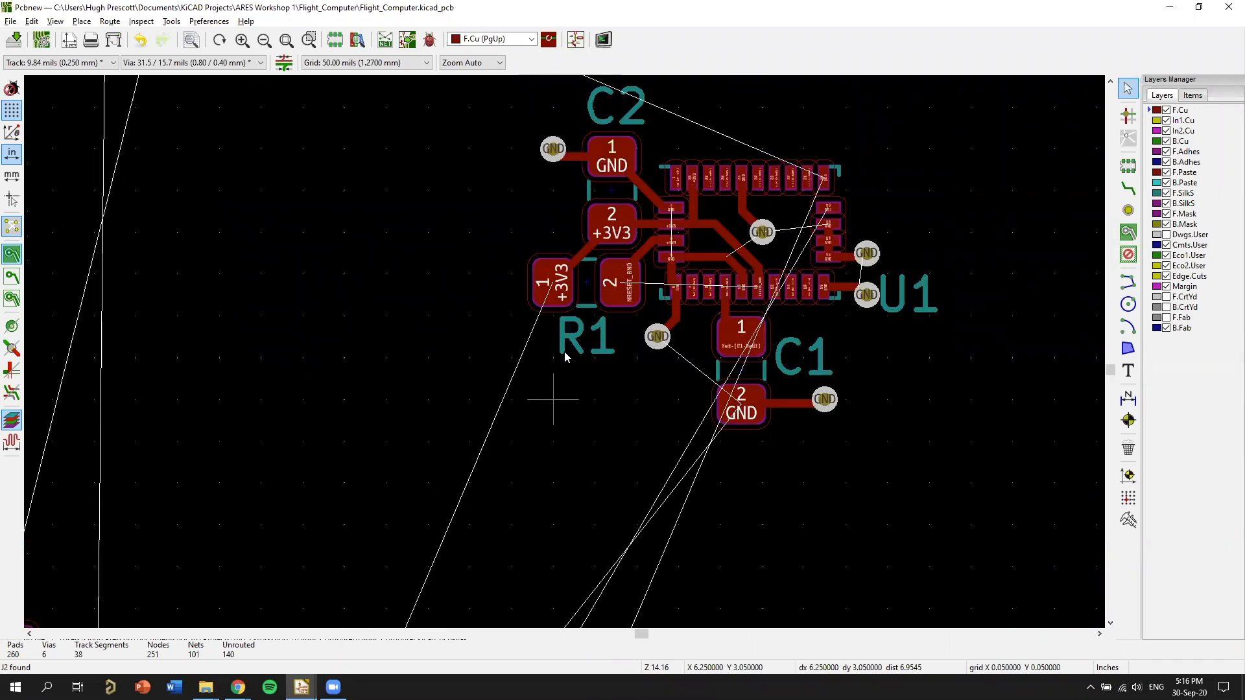
Inspect the board edge holding Q2, J2, J6 and J7 in the layout and in the 3D Viewer.
key("Home")
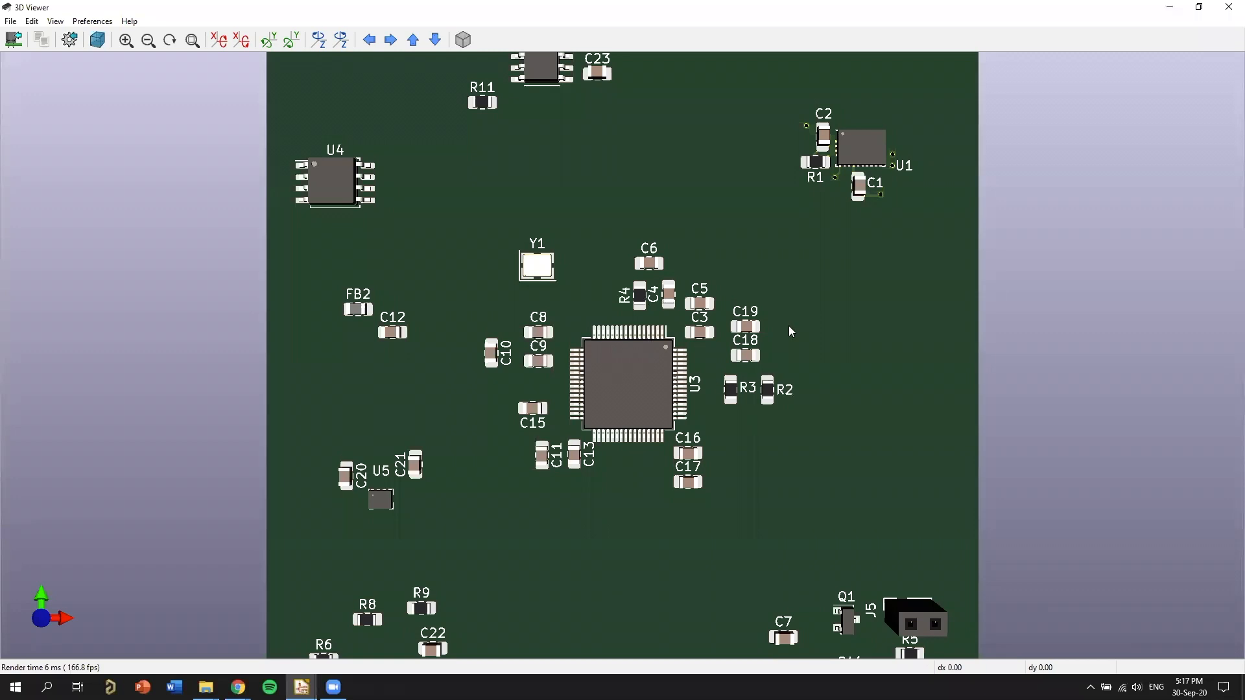
left_click_drag(789, 327, 849, 392)
left_click_drag(753, 321, 653, 287)
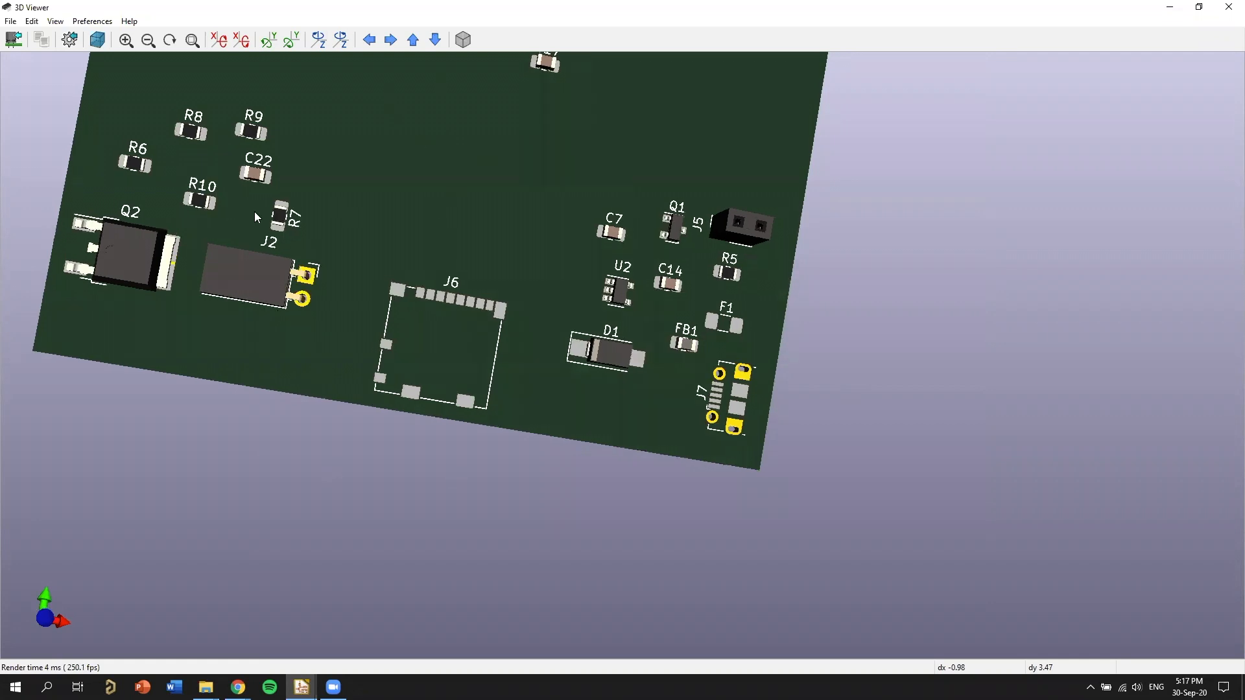
Inspect the board in the 3D Viewer from the Q2–J7 connector edge up to the J3 header edge, and return to the layout.
left_click_drag(417, 245, 474, 180)
left_click_drag(569, 203, 544, 230)
left_click_drag(767, 259, 313, 170)
scroll(313, 171, "down", 5)
left_click_drag(638, 314, 552, 199)
left_click_drag(633, 189, 650, 206)
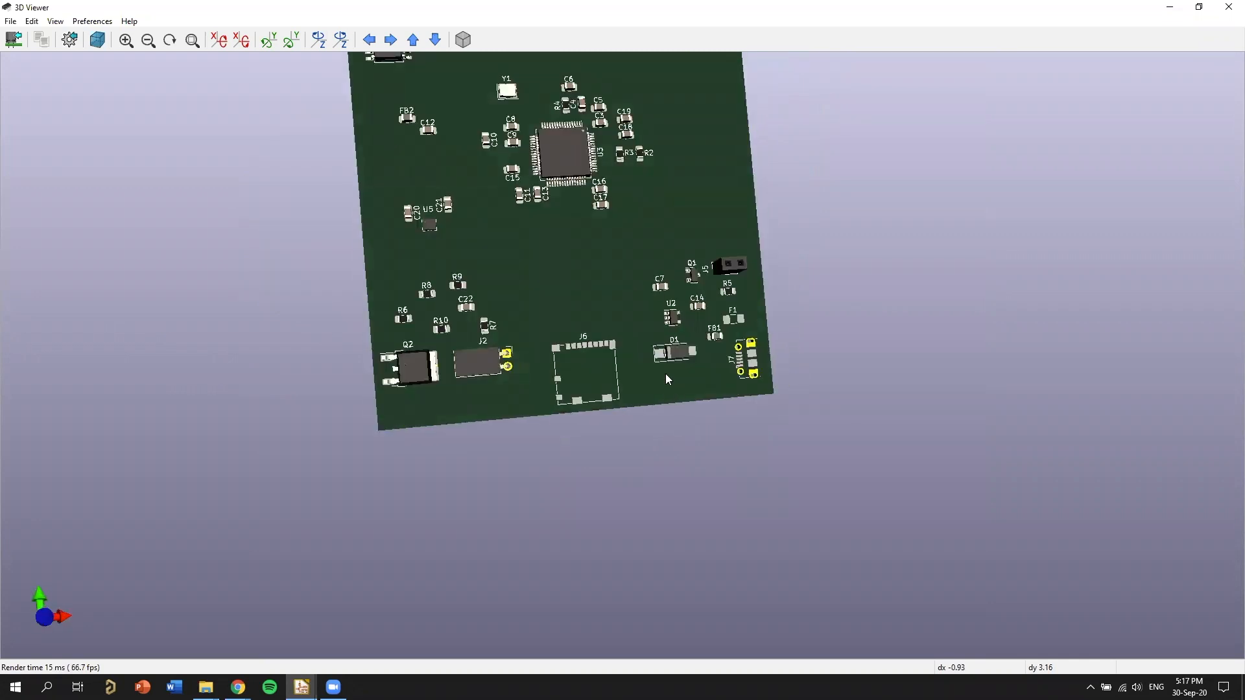
middle_click_drag(553, 264, 548, 443)
left_click_drag(610, 467, 582, 444)
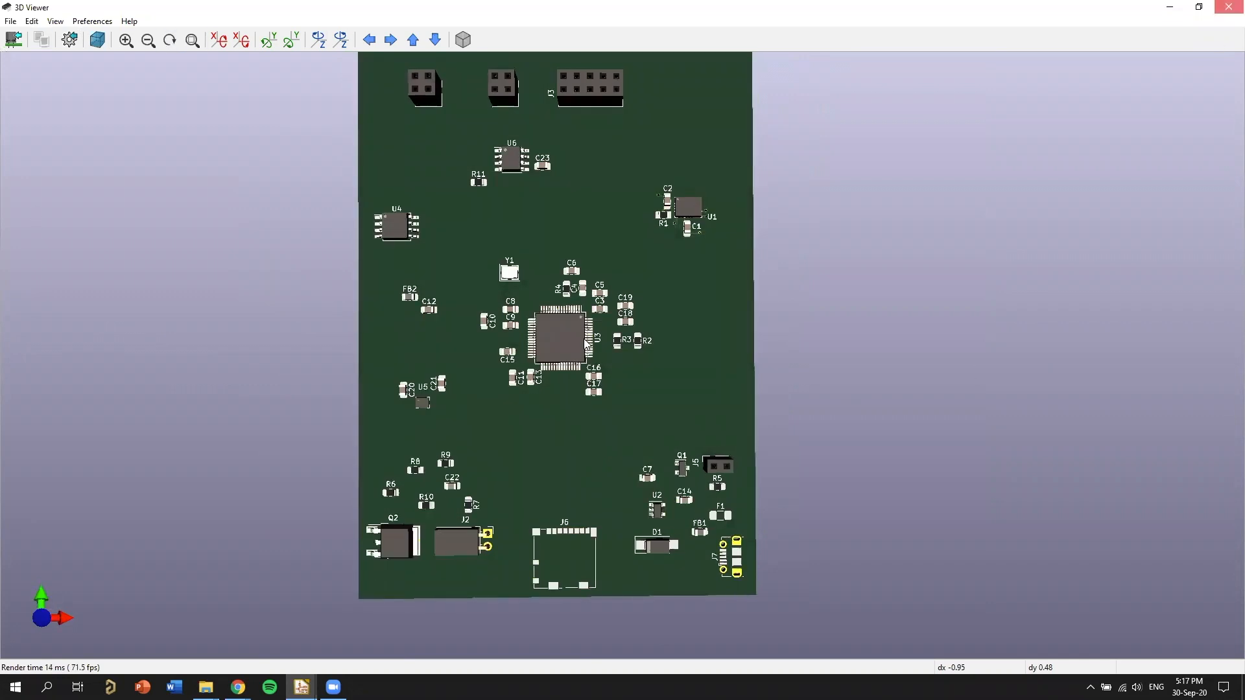
left_click(1229, 7)
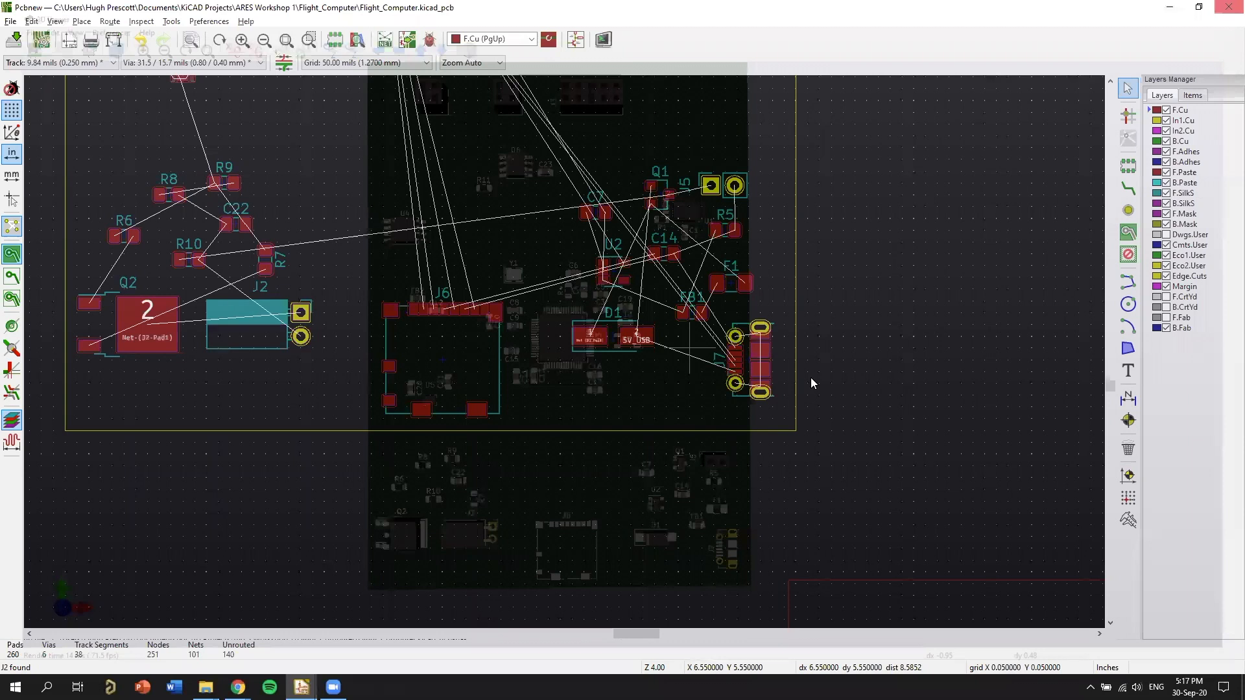
Move the USB connector J7 up along the right board edge so it sits level with microcontroller U3.
scroll(774, 301, "up", 3)
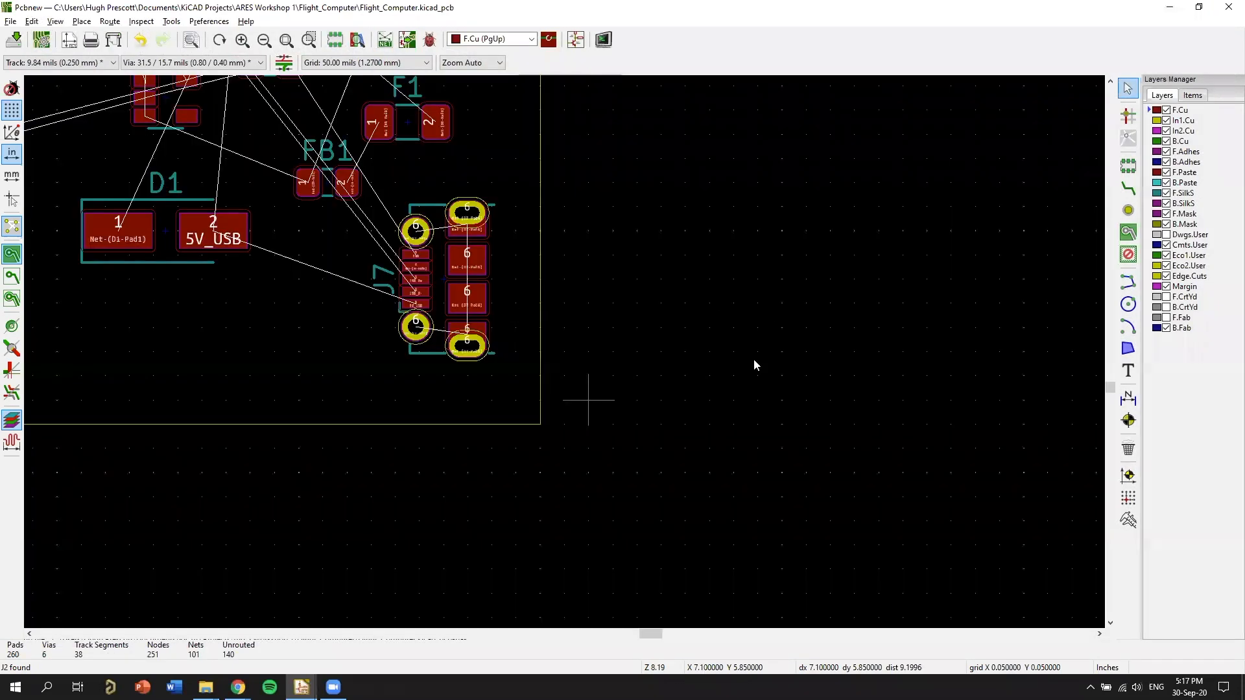
scroll(570, 363, "down", 3)
scroll(571, 368, "up", 1)
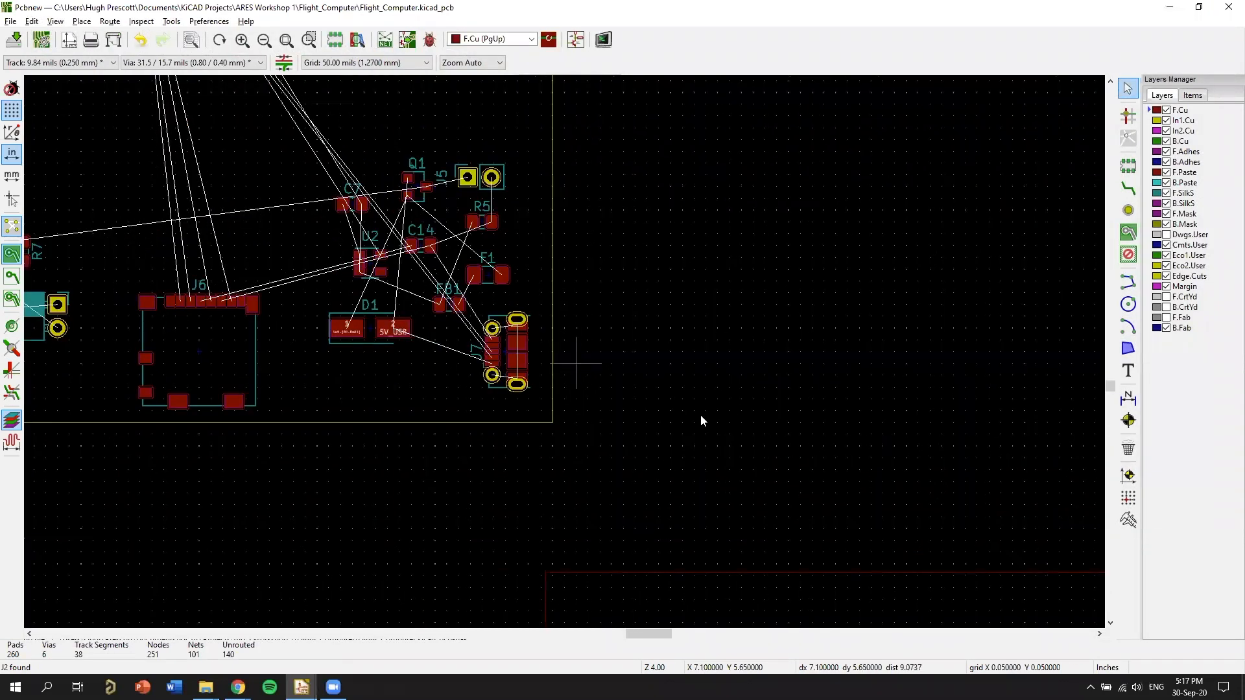
key("alt+3")
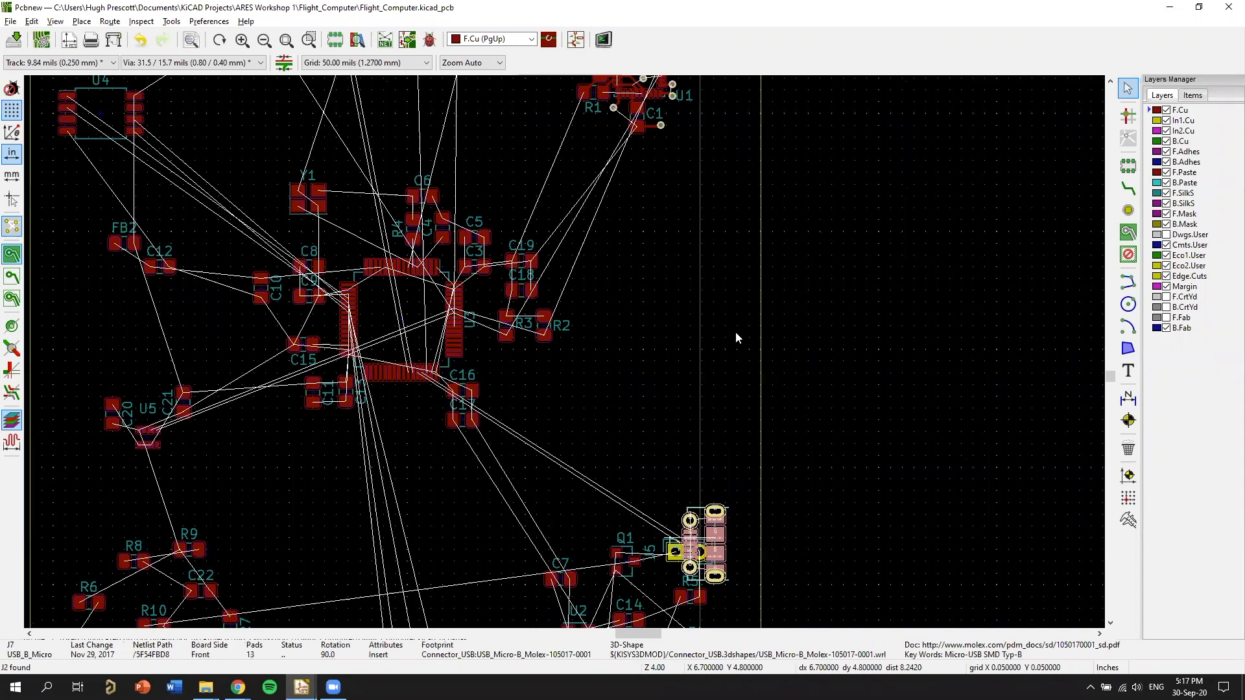
scroll(735, 332, "up", 4)
scroll(564, 355, "up", 4)
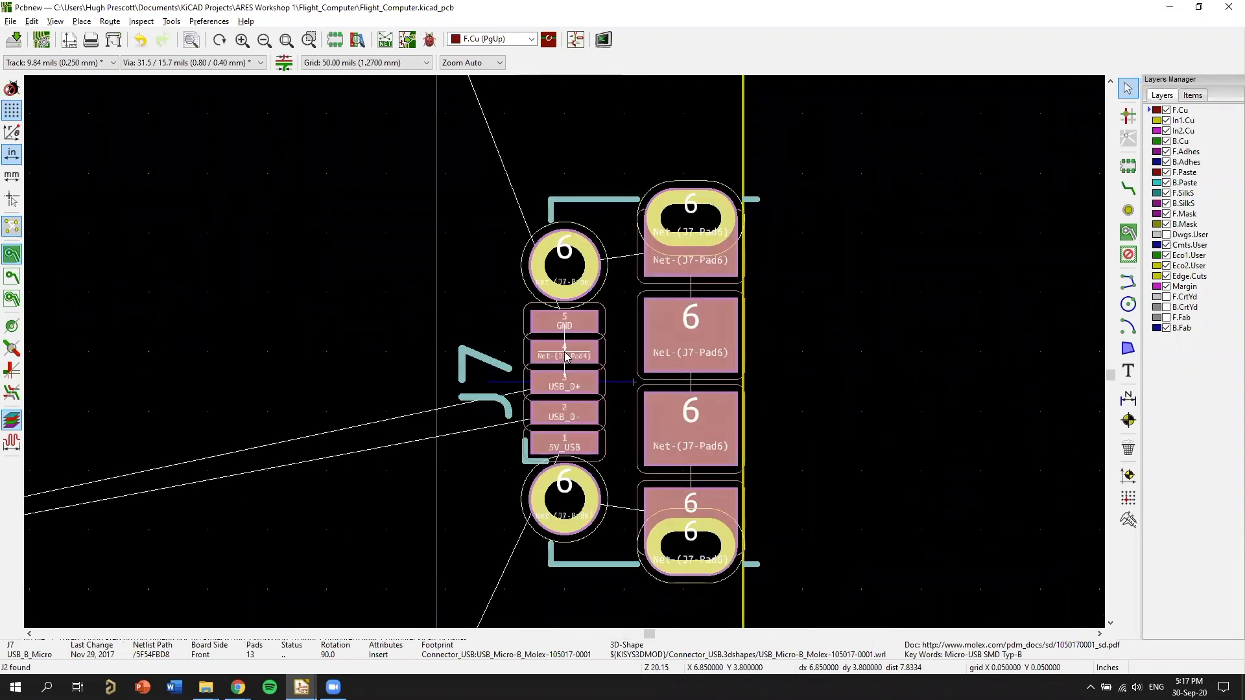
left_click(565, 355)
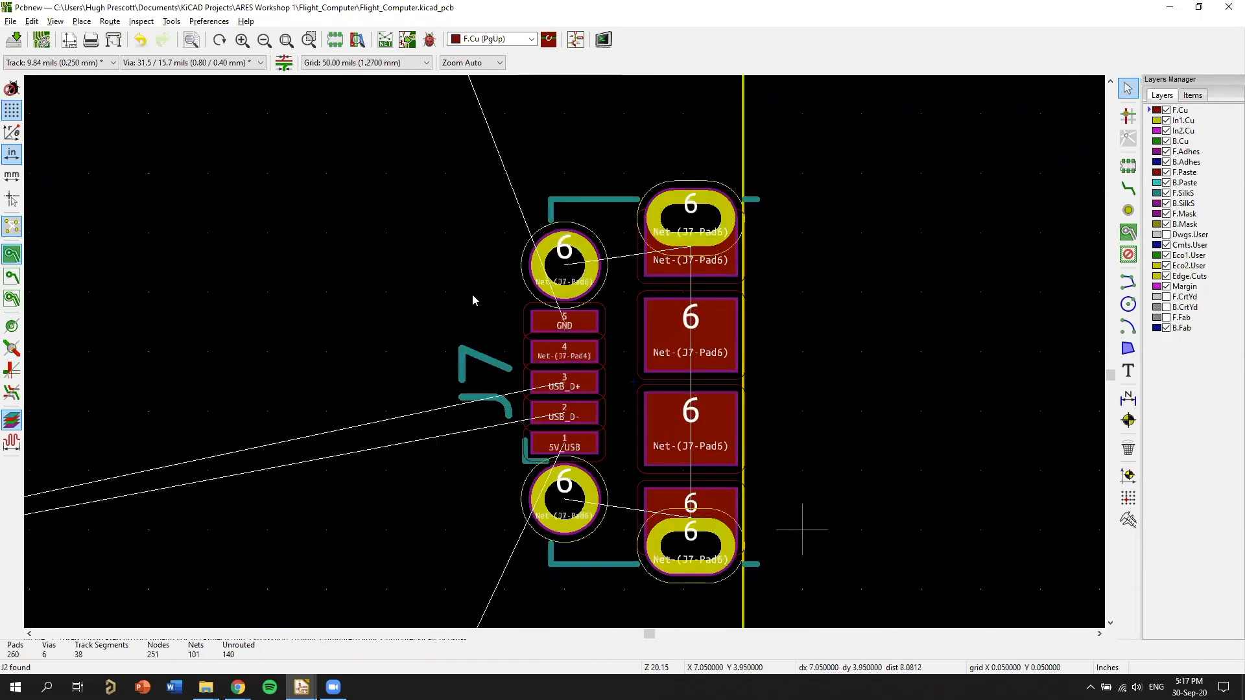
Shift J7 slightly inward so its silkscreen outline lies inside the board edge line.
scroll(472, 300, "down", 1)
middle_click_drag(473, 281, 500, 314)
key("m")
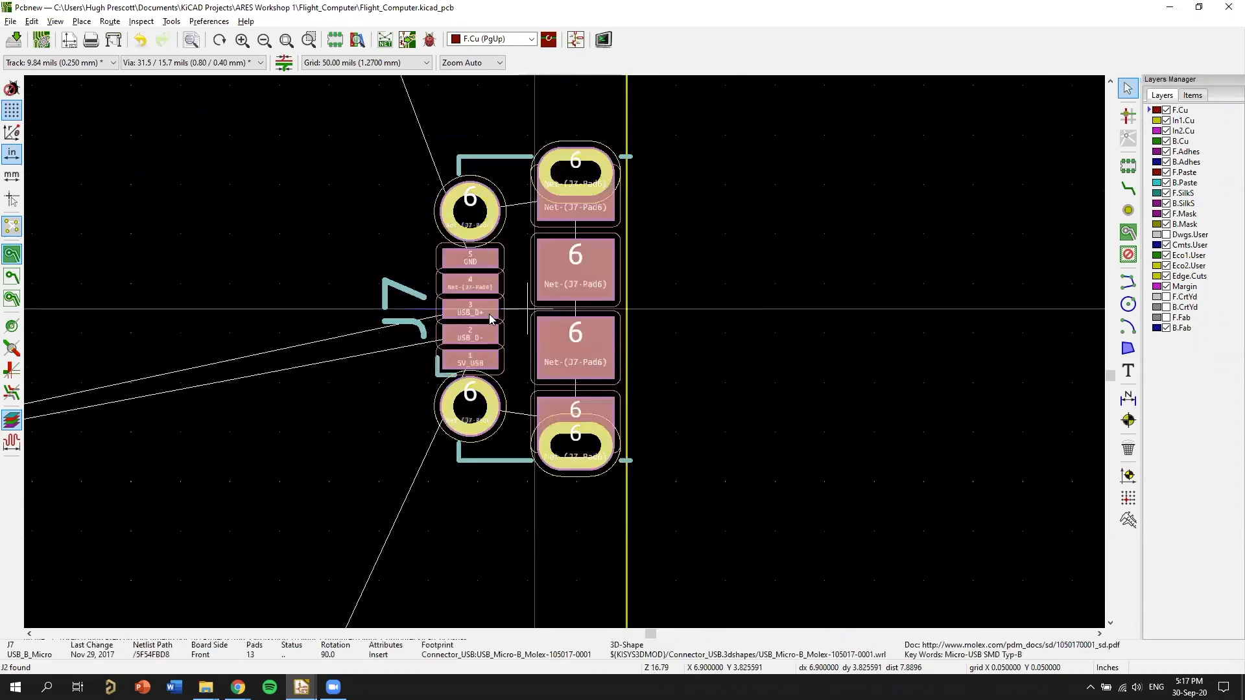
left_click(565, 356)
scroll(570, 352, "up", 2)
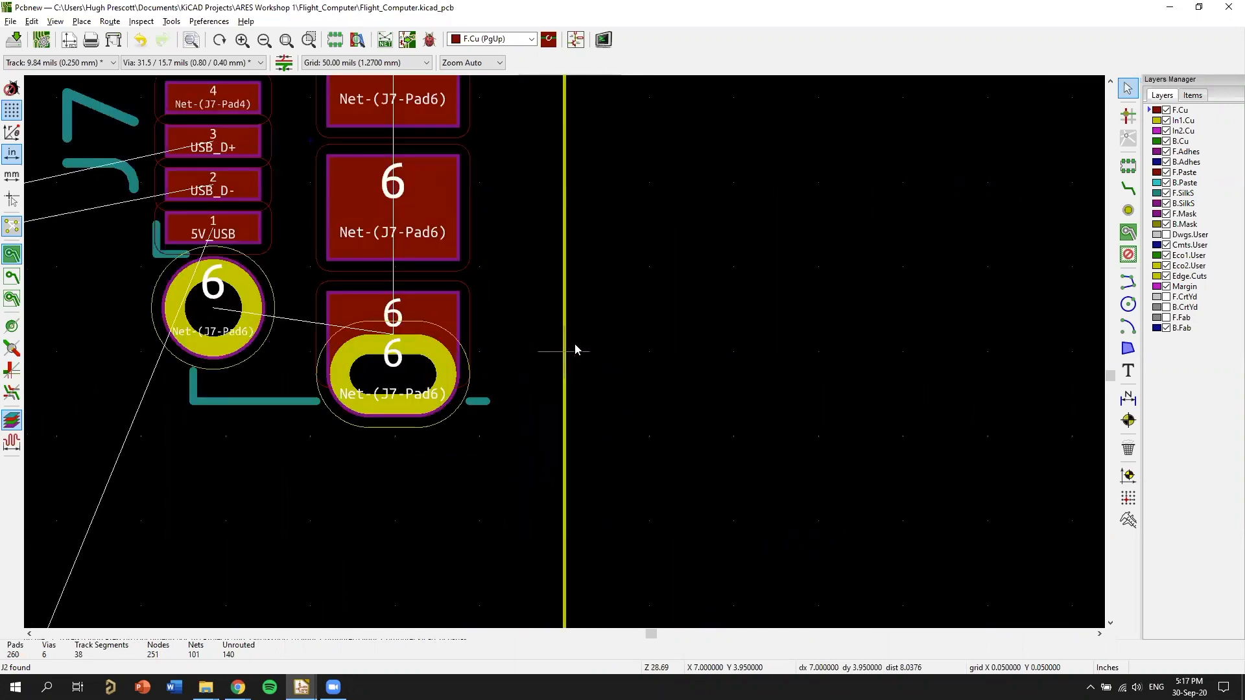
Inspect J7's new edge placement from several tilted angles in the 3D Viewer, and return to the layout.
key("alt+3")
scroll(785, 392, "up", 6)
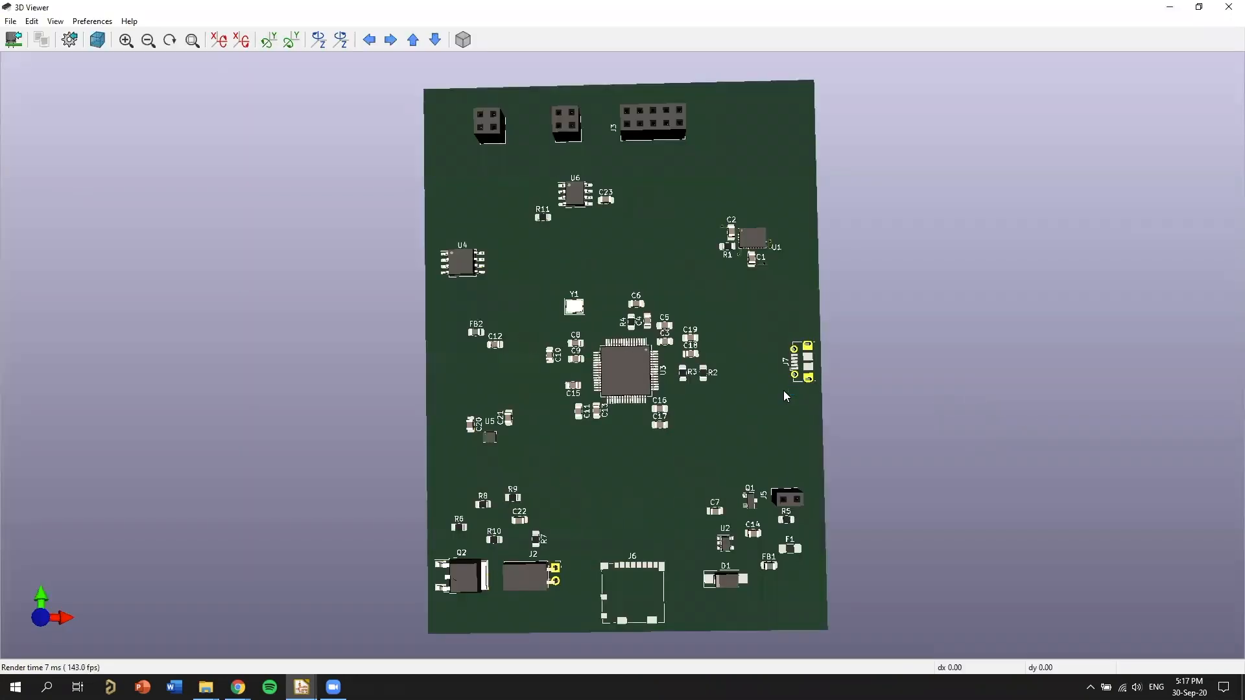
middle_click_drag(438, 379, 178, 305)
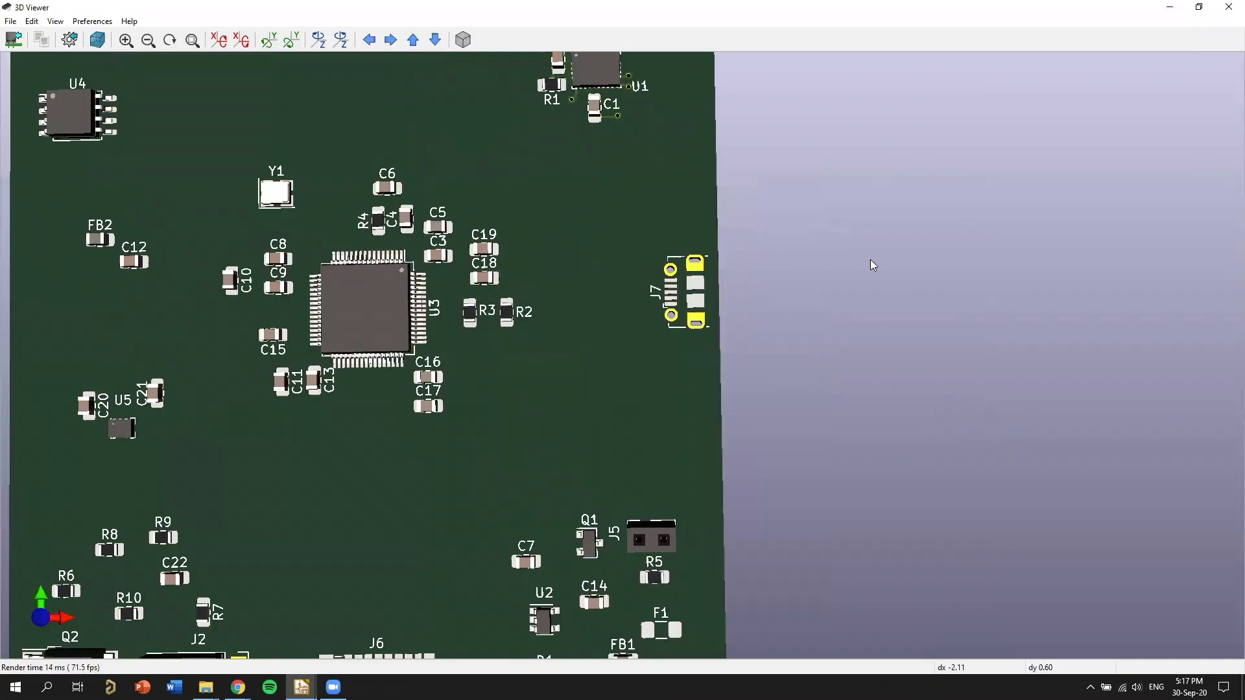
left_click_drag(971, 433, 516, 341)
left_click_drag(414, 518, 399, 555)
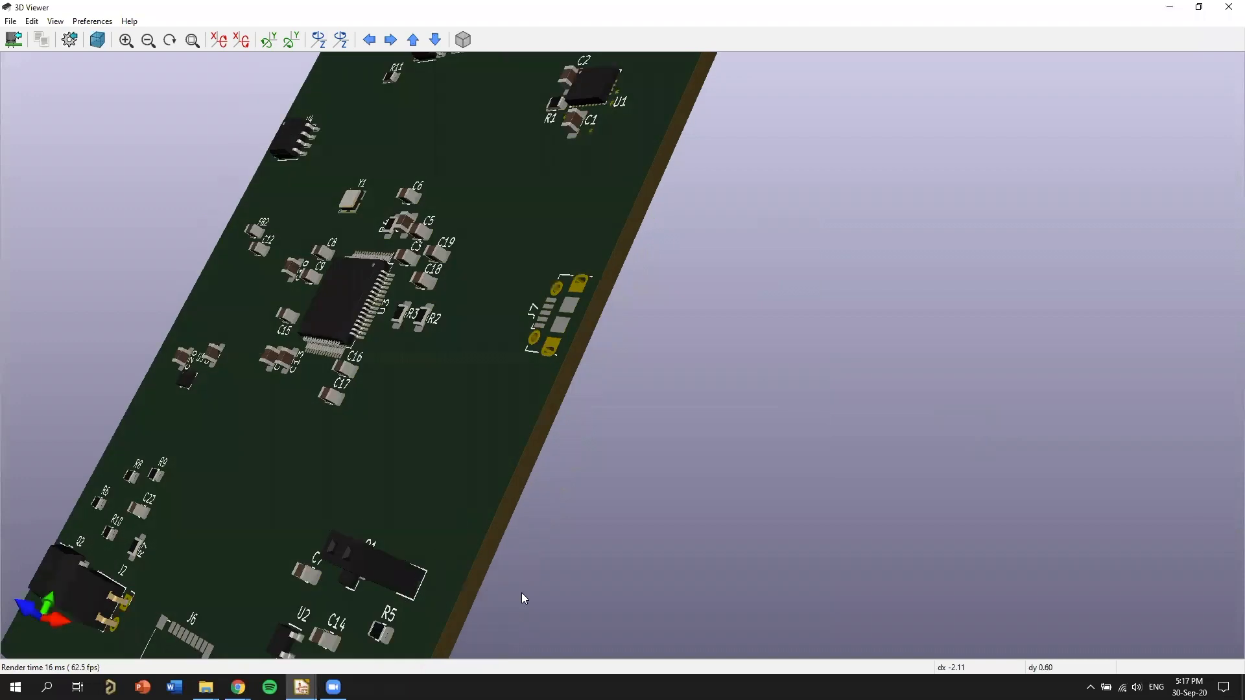
left_click_drag(524, 598, 664, 361)
left_click_drag(724, 425, 766, 482)
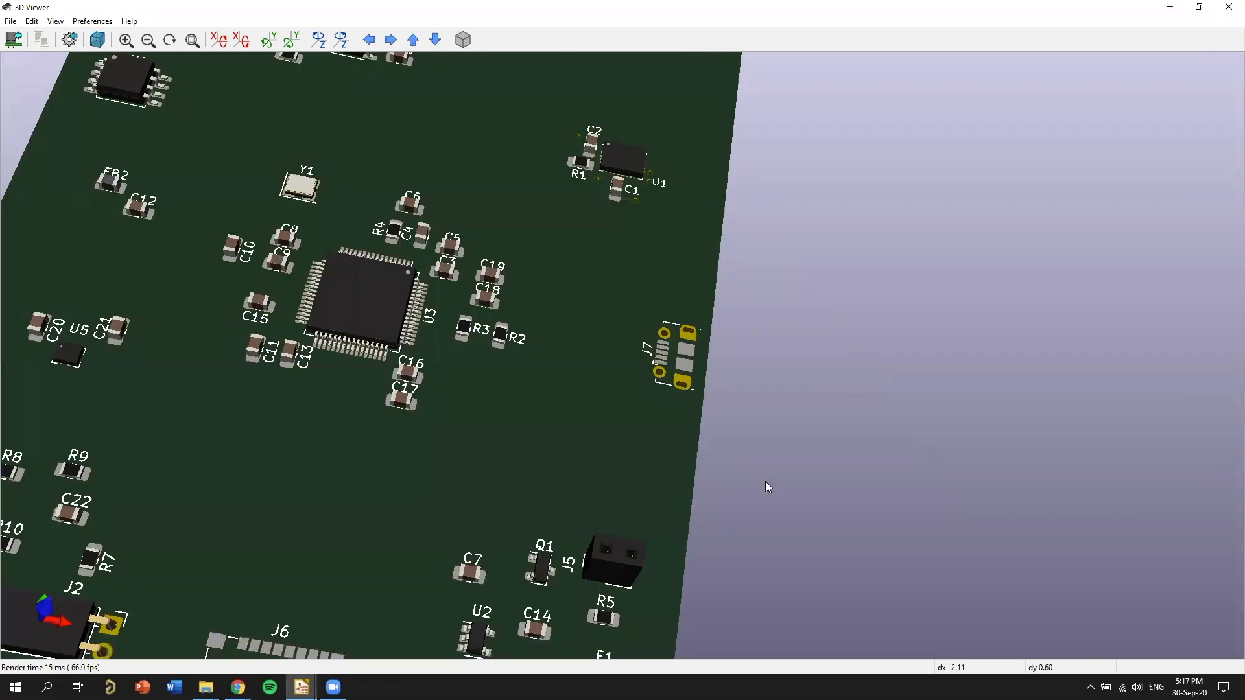
left_click_drag(673, 403, 682, 210)
left_click_drag(712, 379, 753, 320)
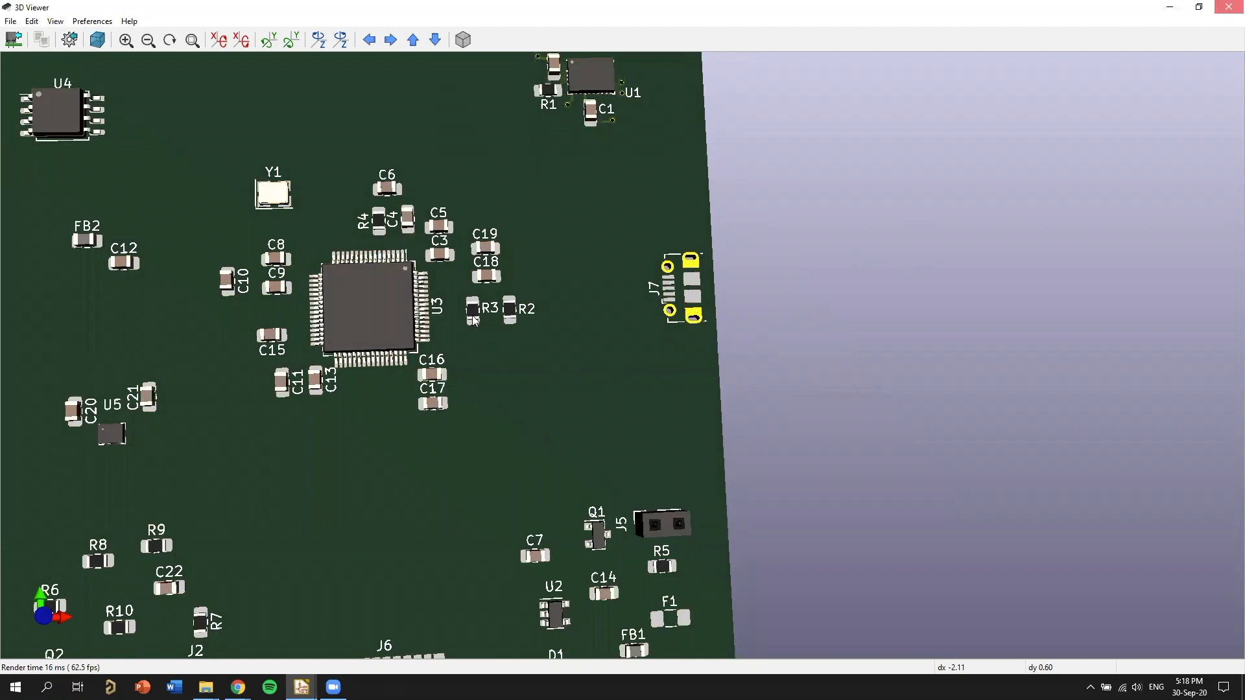
left_click(1229, 6)
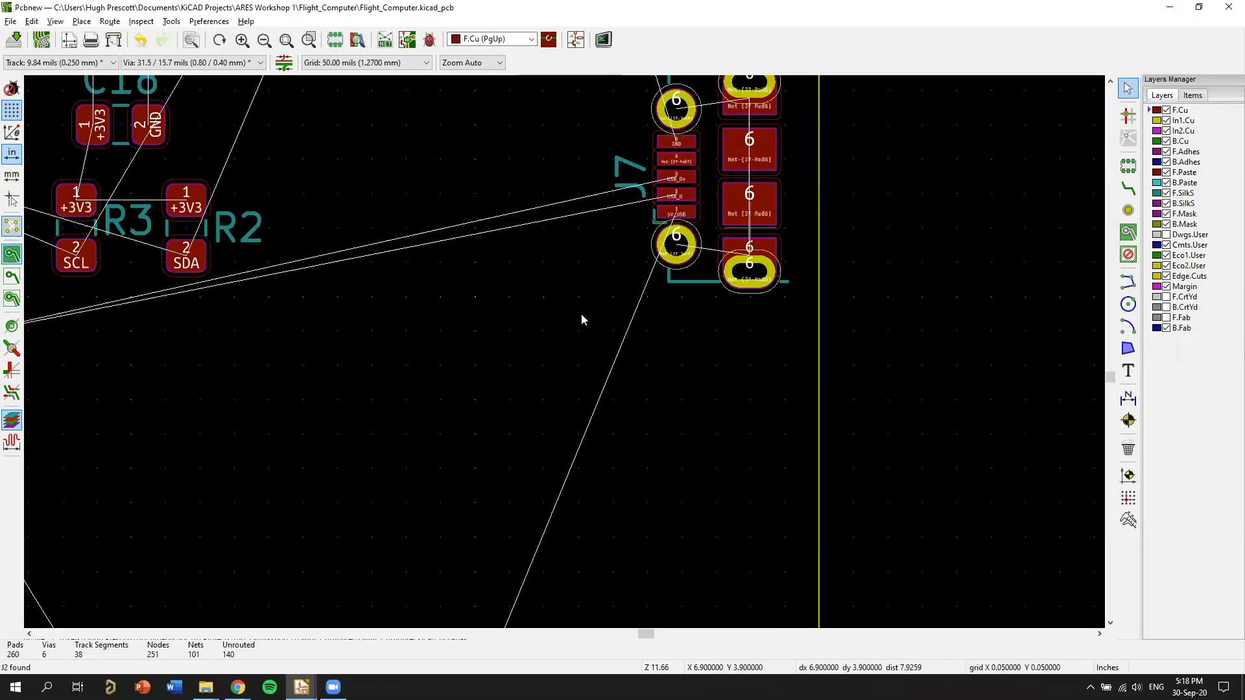
Rotate battery header J5 parallel to the right board edge and place it just below J7.
scroll(579, 343, "down", 3)
key("m")
key("r")
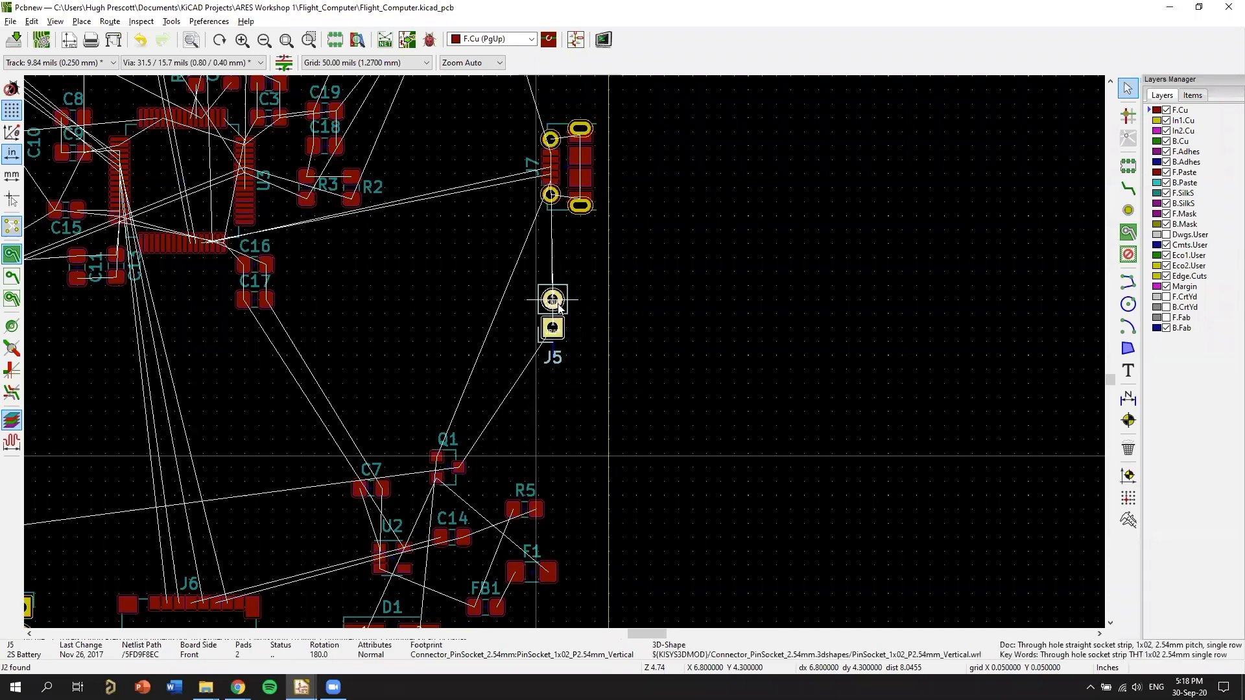
left_click(580, 272)
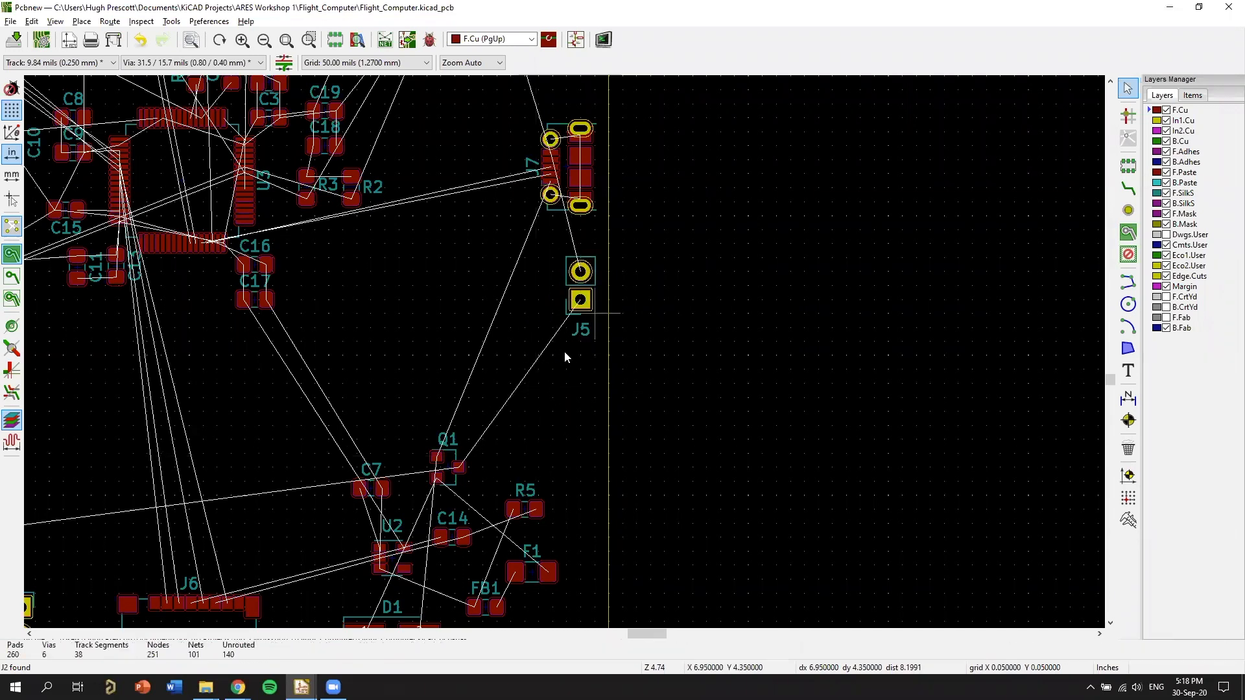
Examine the J5 header's pads in the layout and its position beside J7 and the board edge in the 3D Viewer.
scroll(564, 357, "up", 3)
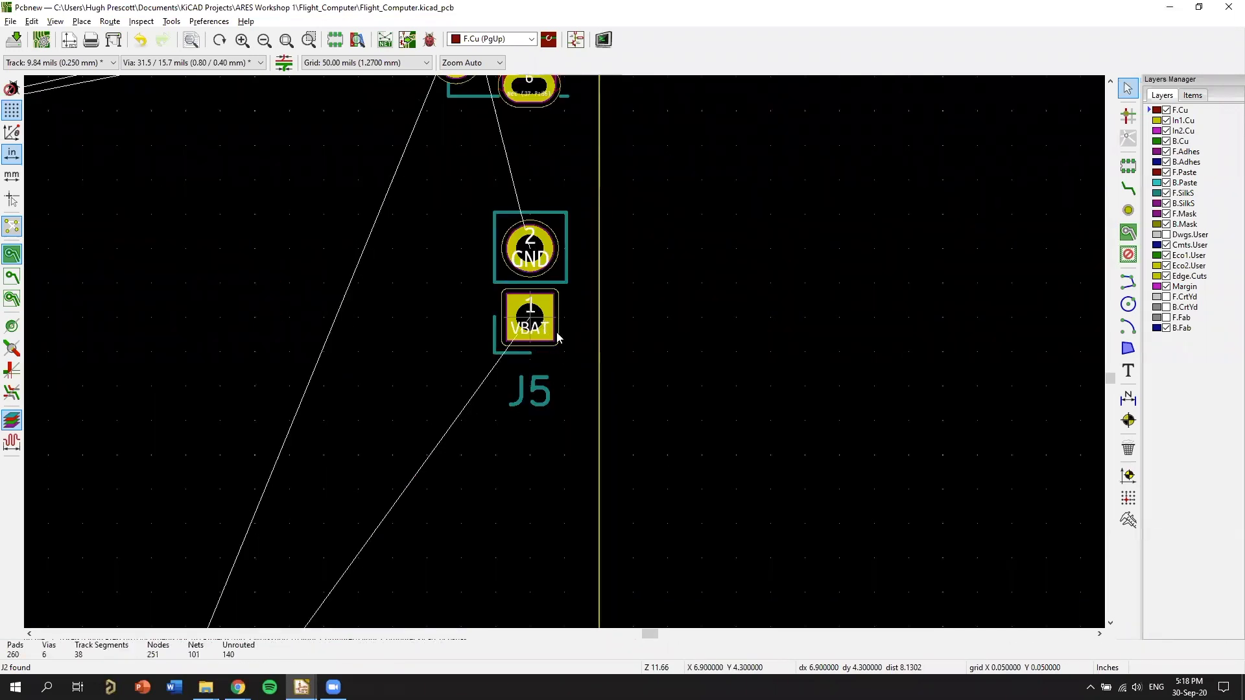
key("alt+3")
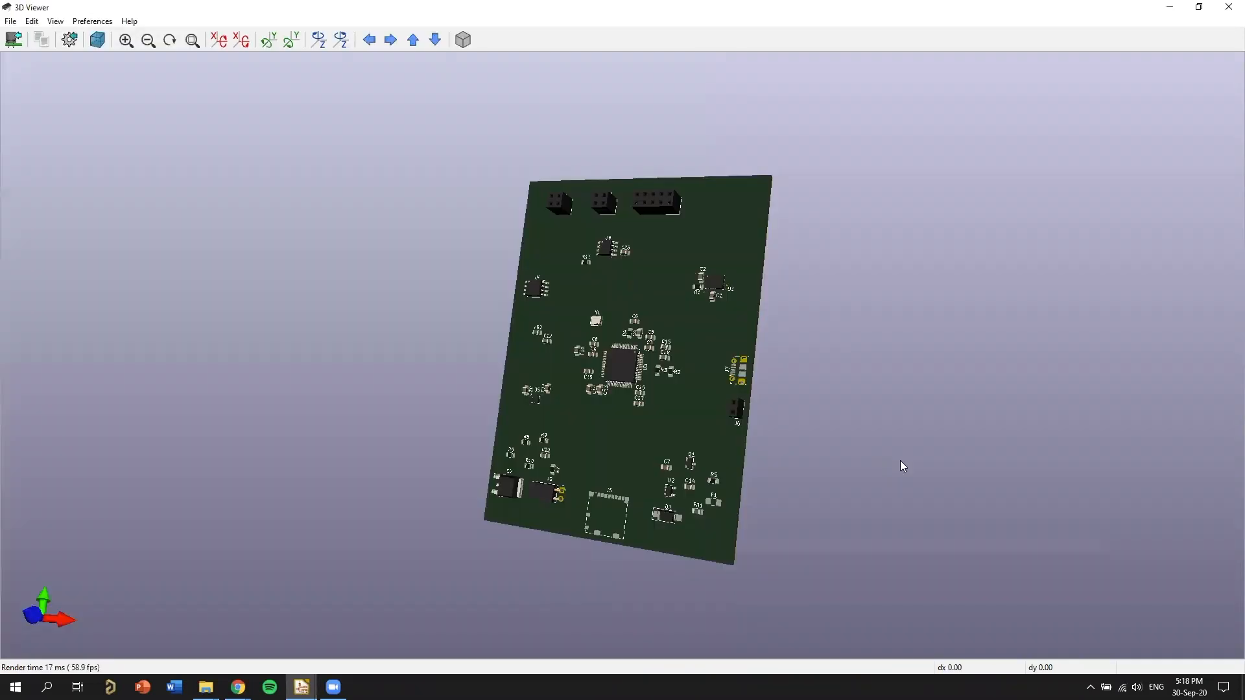
scroll(990, 361, "up", 3)
middle_click_drag(692, 417, 672, 300)
scroll(841, 303, "up", 4)
left_click_drag(671, 300, 658, 280)
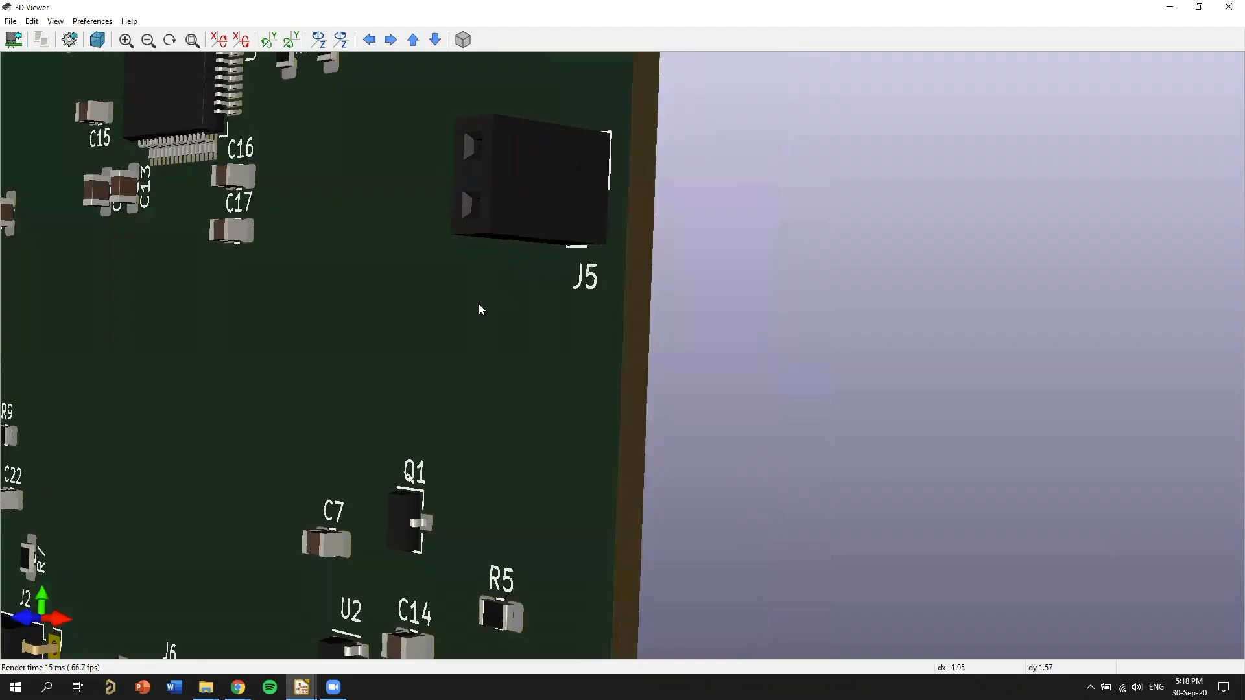
scroll(398, 328, "down", 5)
left_click_drag(426, 317, 688, 279)
Switch to Chrome and search Google for images of "jst plug".
left_click(238, 687)
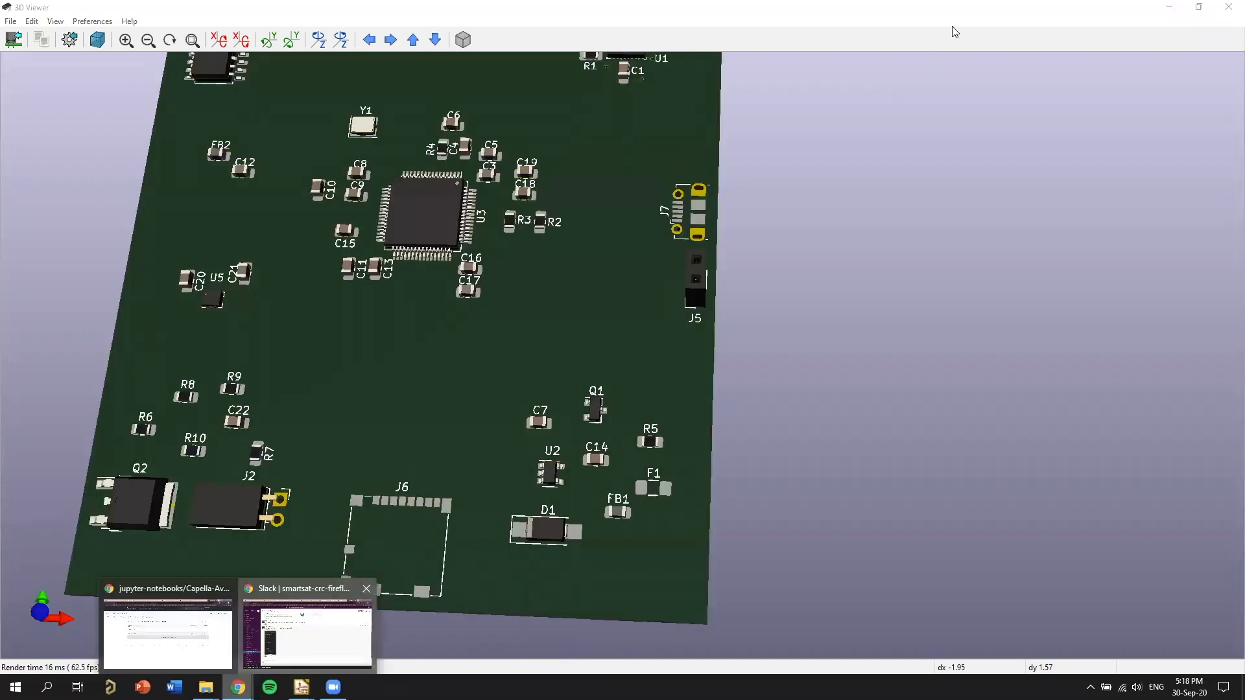
type("jst plug")
key("Return")
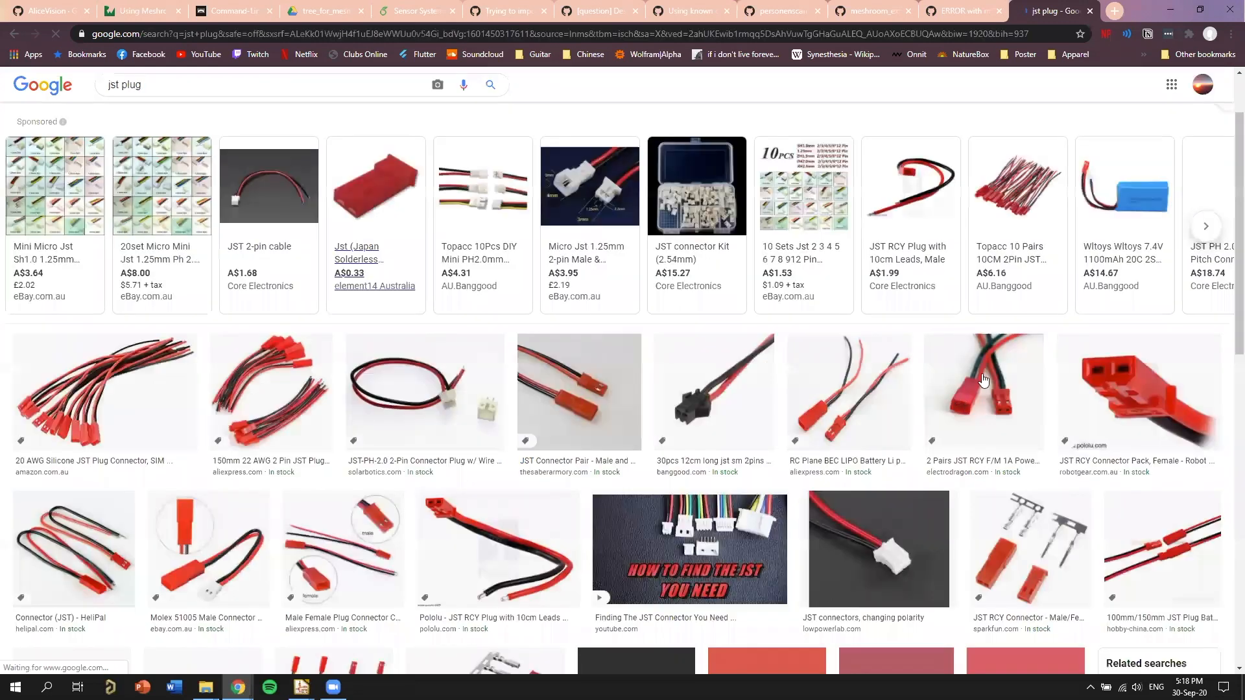
Search for "core electronics lipo" in a new tab and view the 3.7V 1100mAh LiPo battery's product page.
key("ctrl+t")
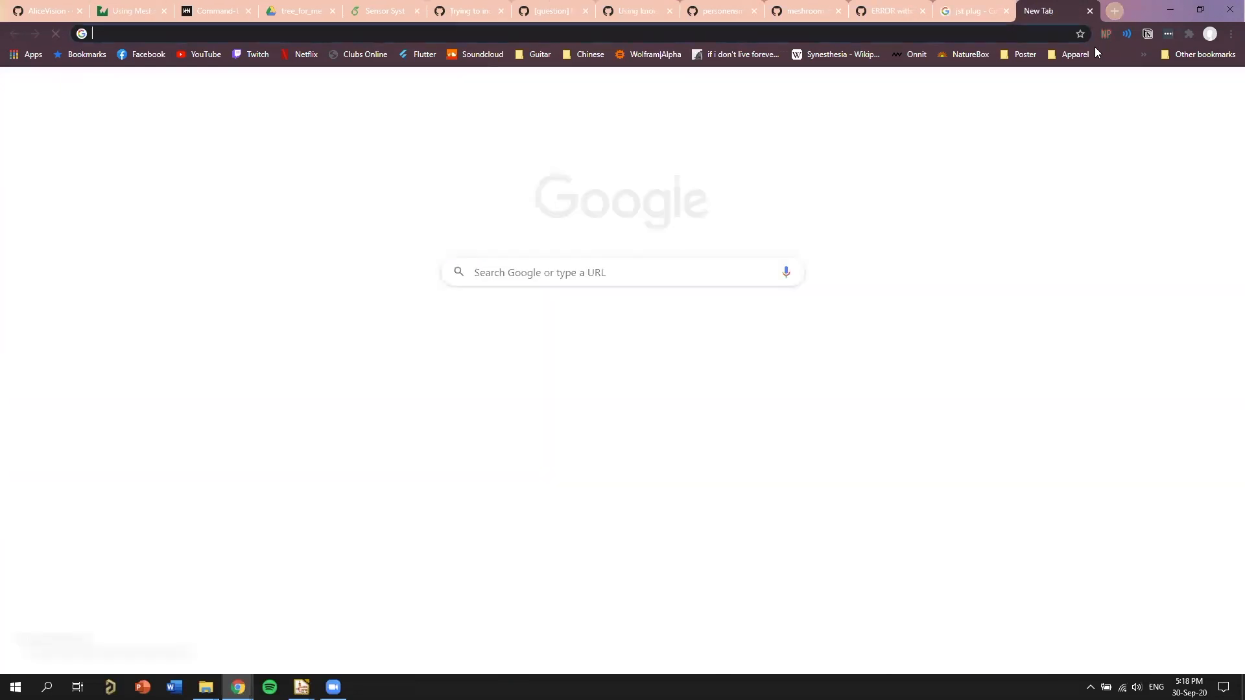
type("c")
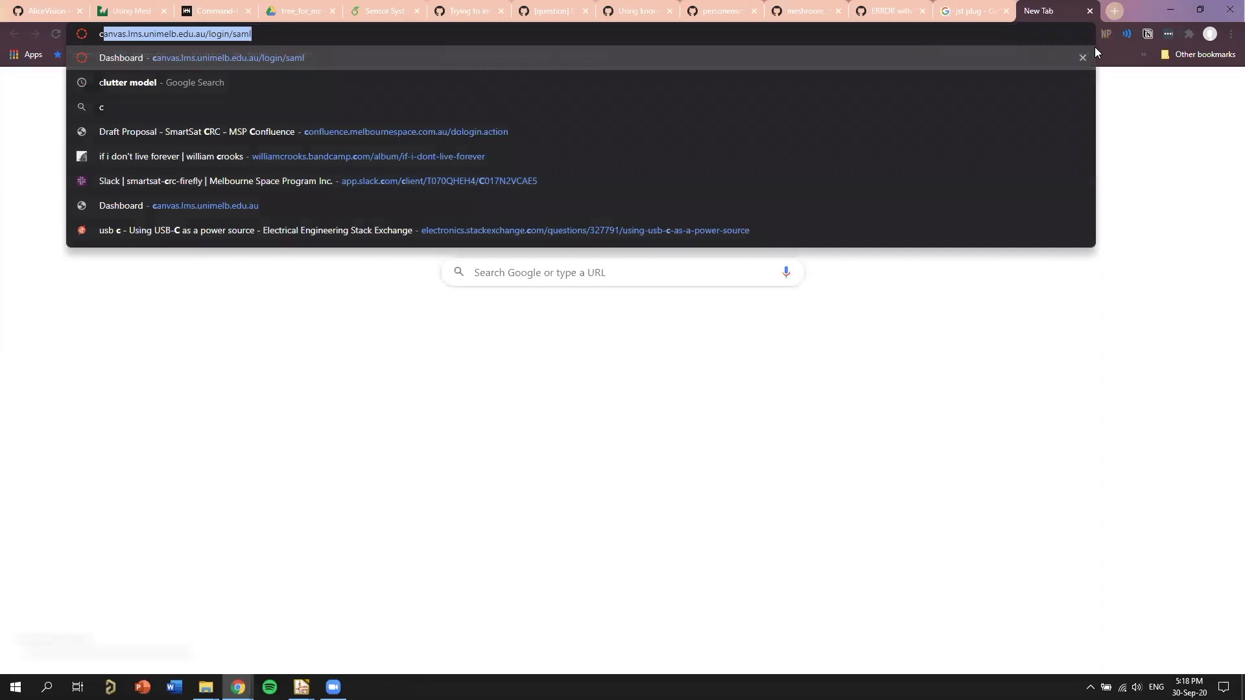
type("ore electronics lipo")
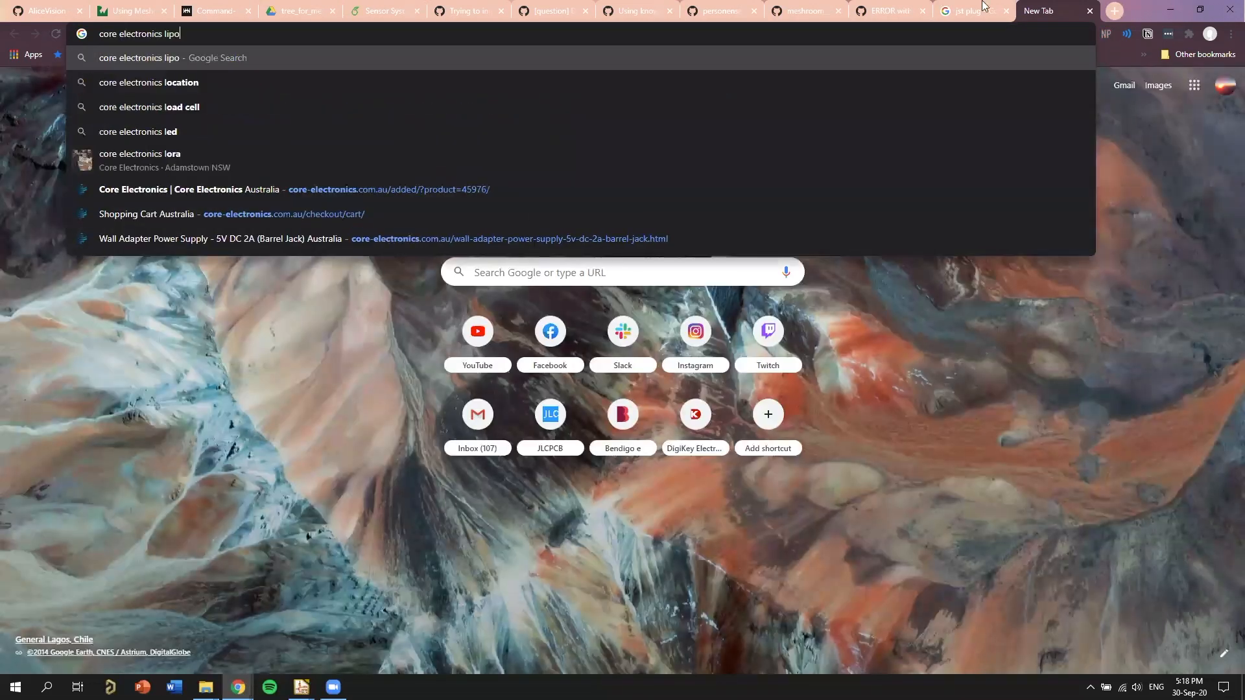
key("Return")
left_click(143, 295)
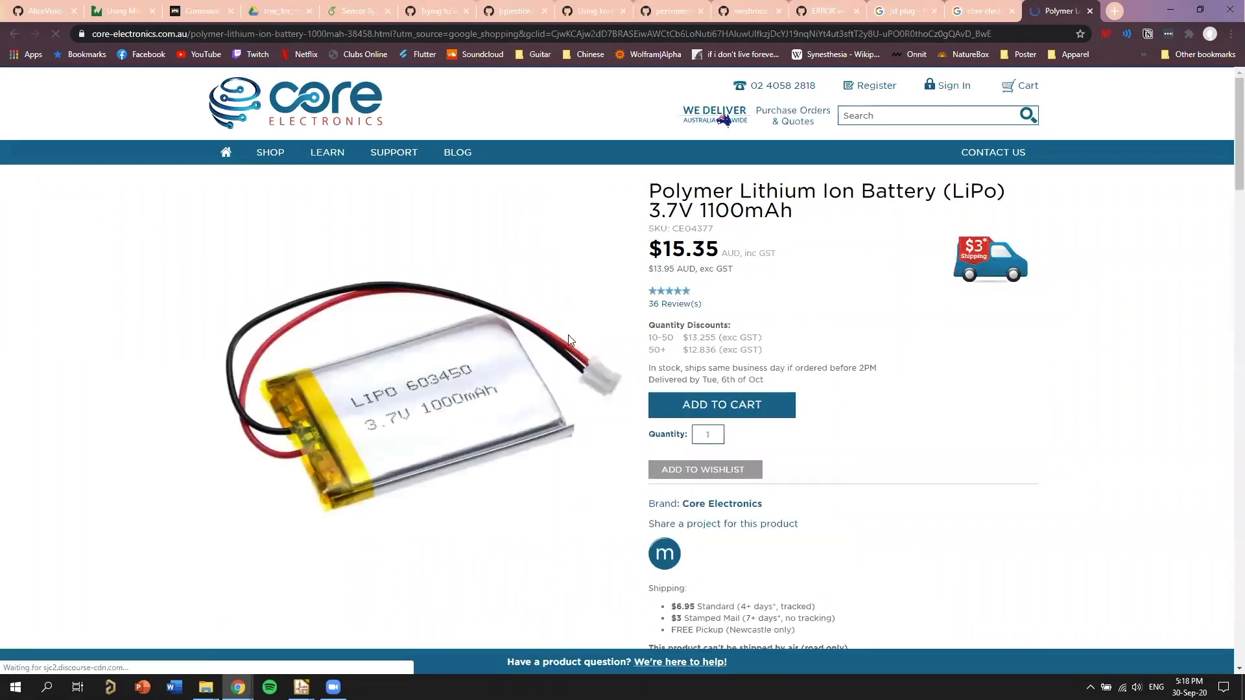
scroll(565, 340, "down", 1)
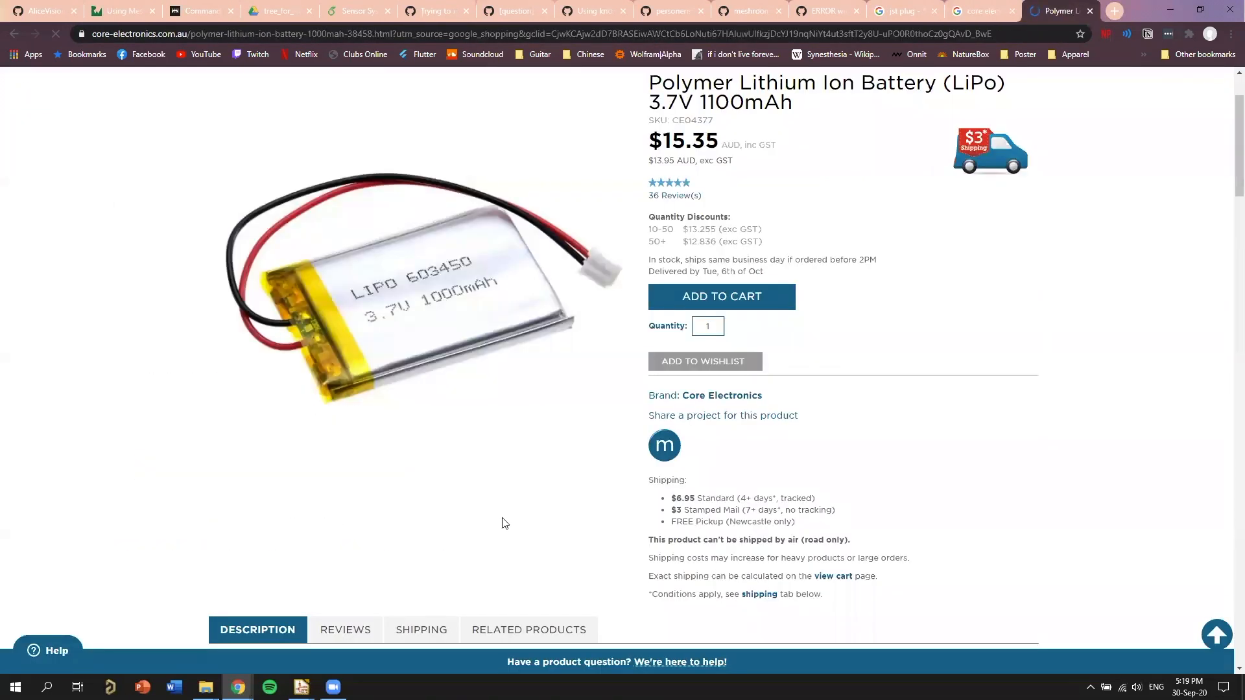
Switch back to the KiCad 3D Viewer and inspect J5 and J7 along the board edge from another angle.
mouse_move(334, 686)
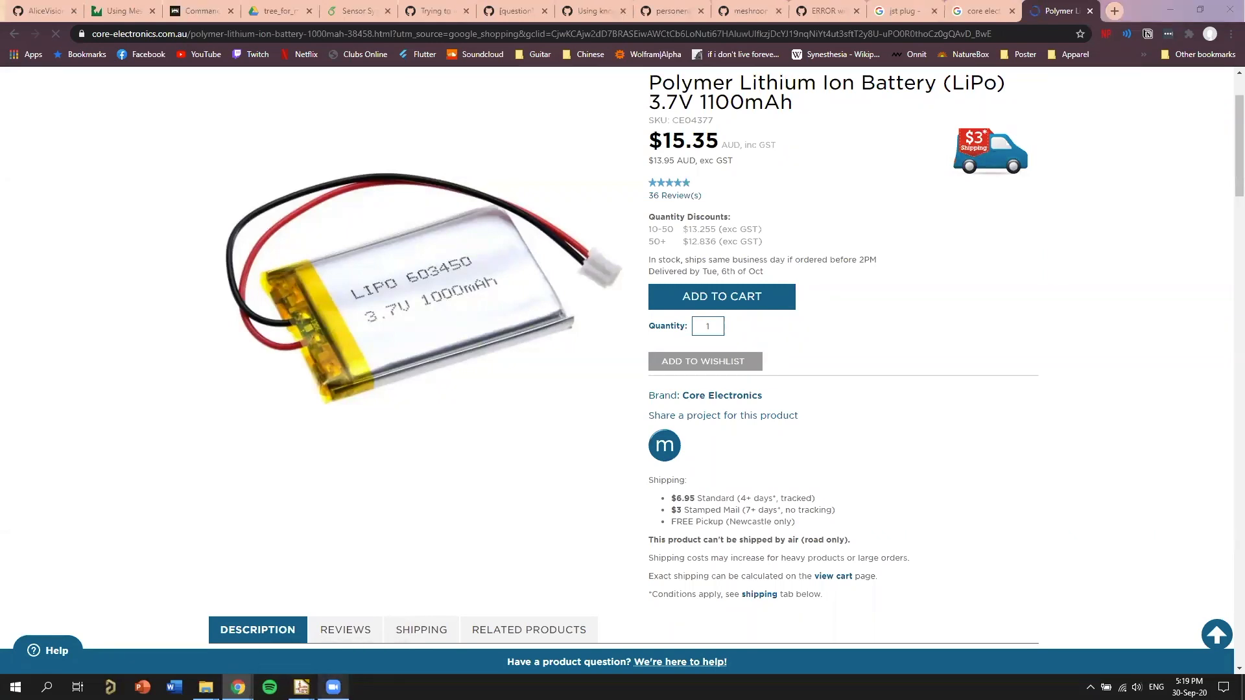
left_click(481, 638)
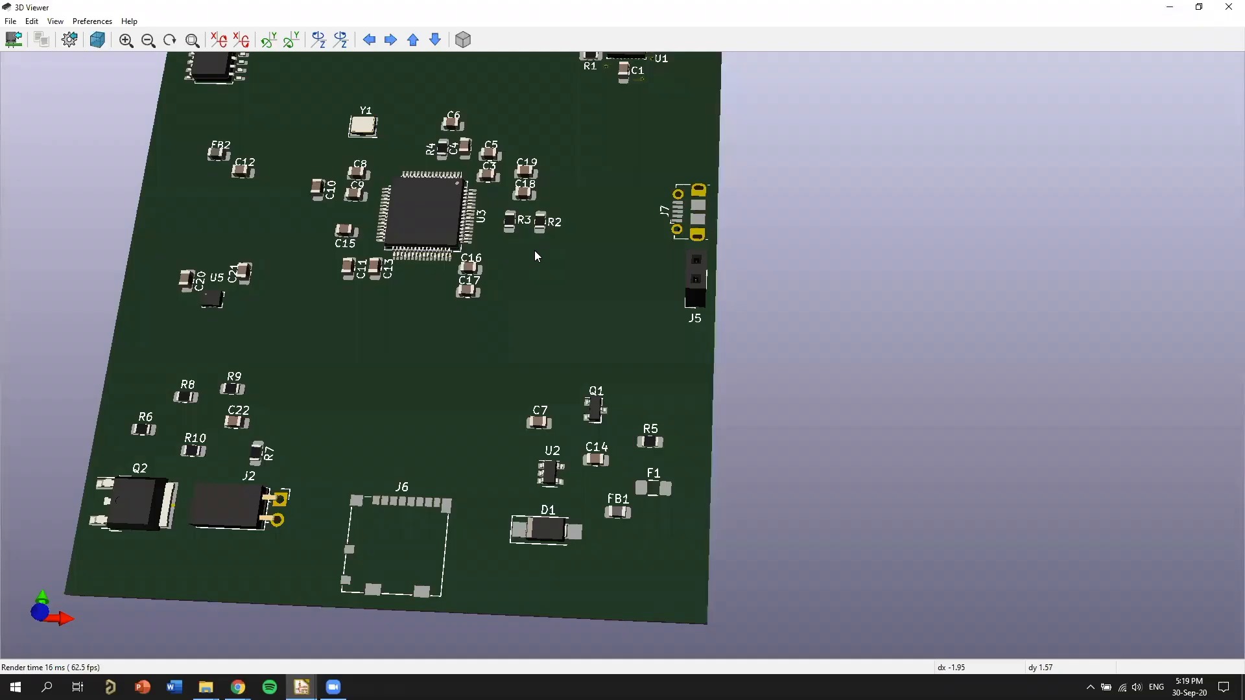
left_click_drag(520, 271, 890, 400)
left_click_drag(822, 321, 664, 117)
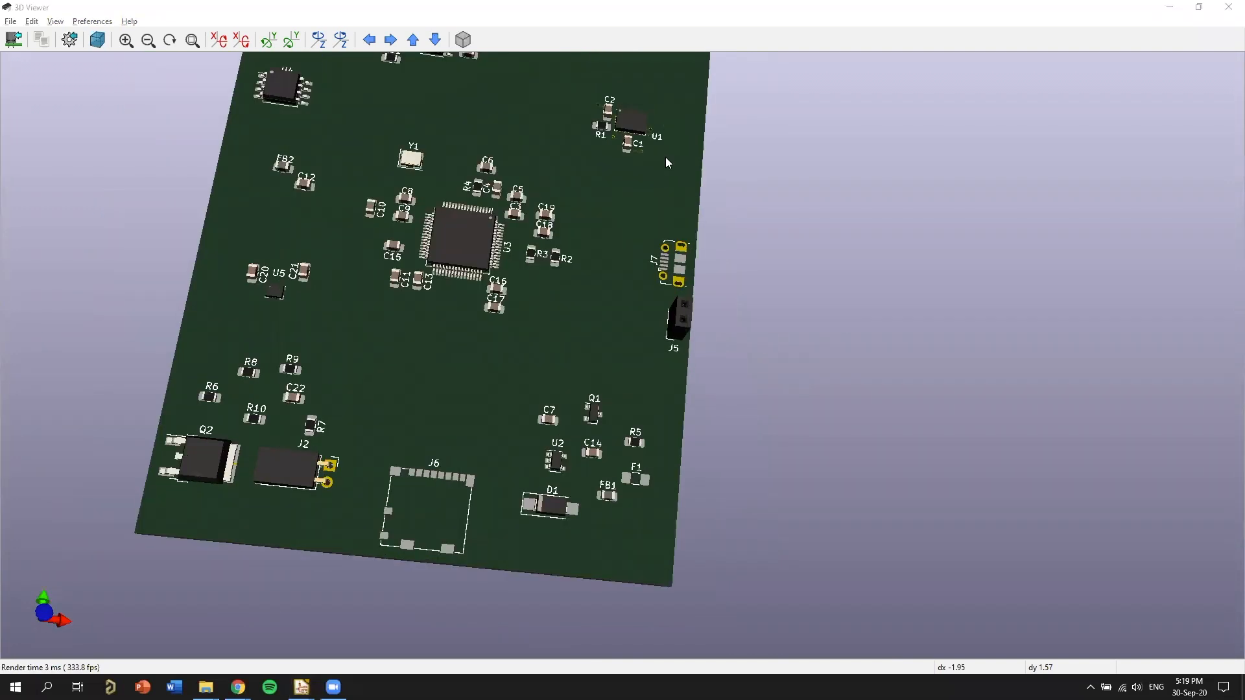
Return to Chrome and search Google for "screw terminal".
left_click(238, 686)
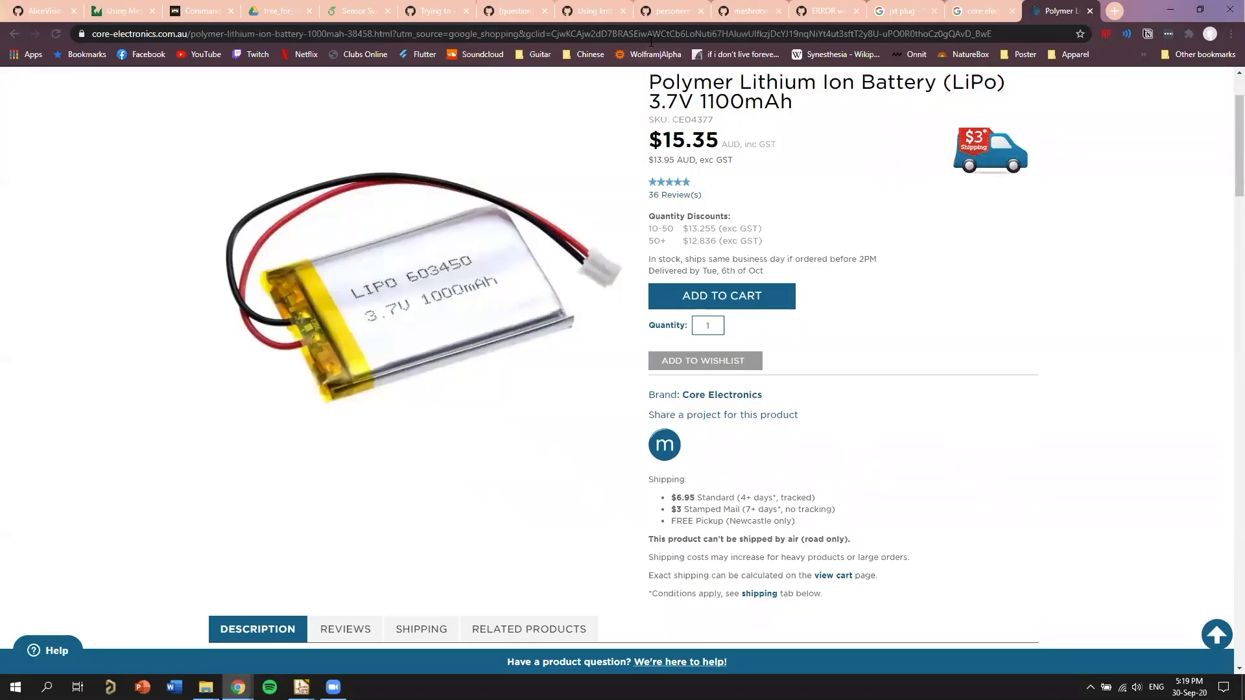
left_click(661, 31)
type("s")
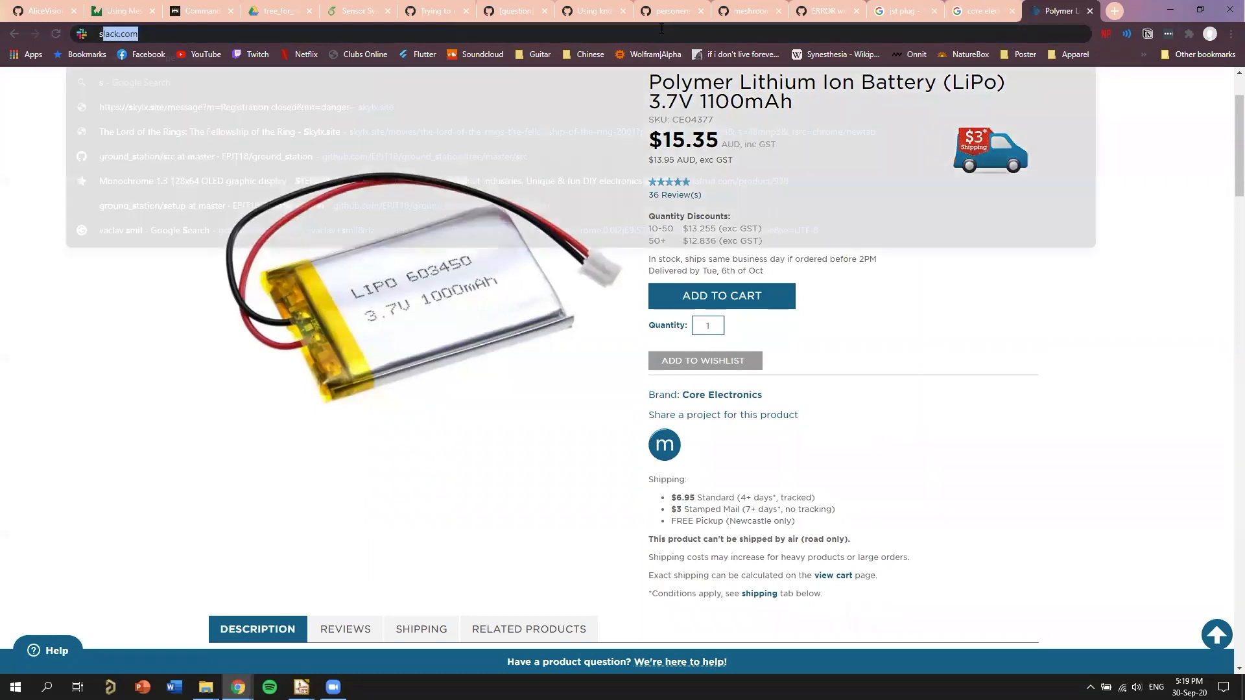
type("crew terminal")
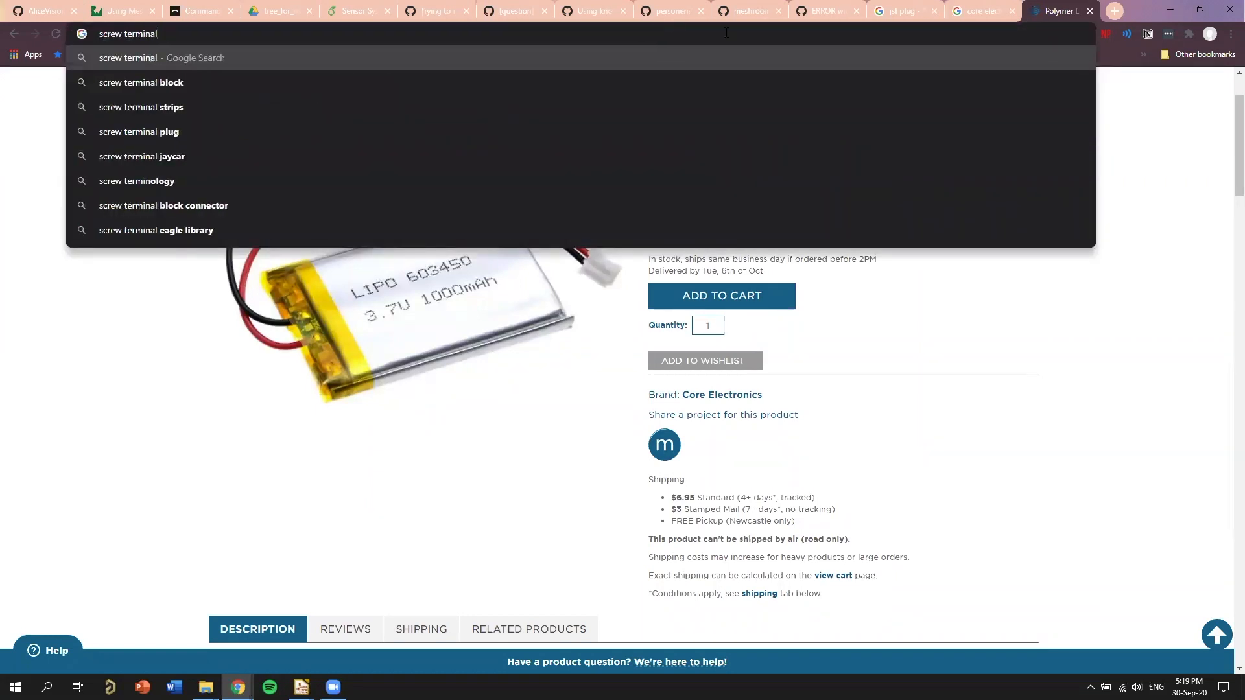
key("Return")
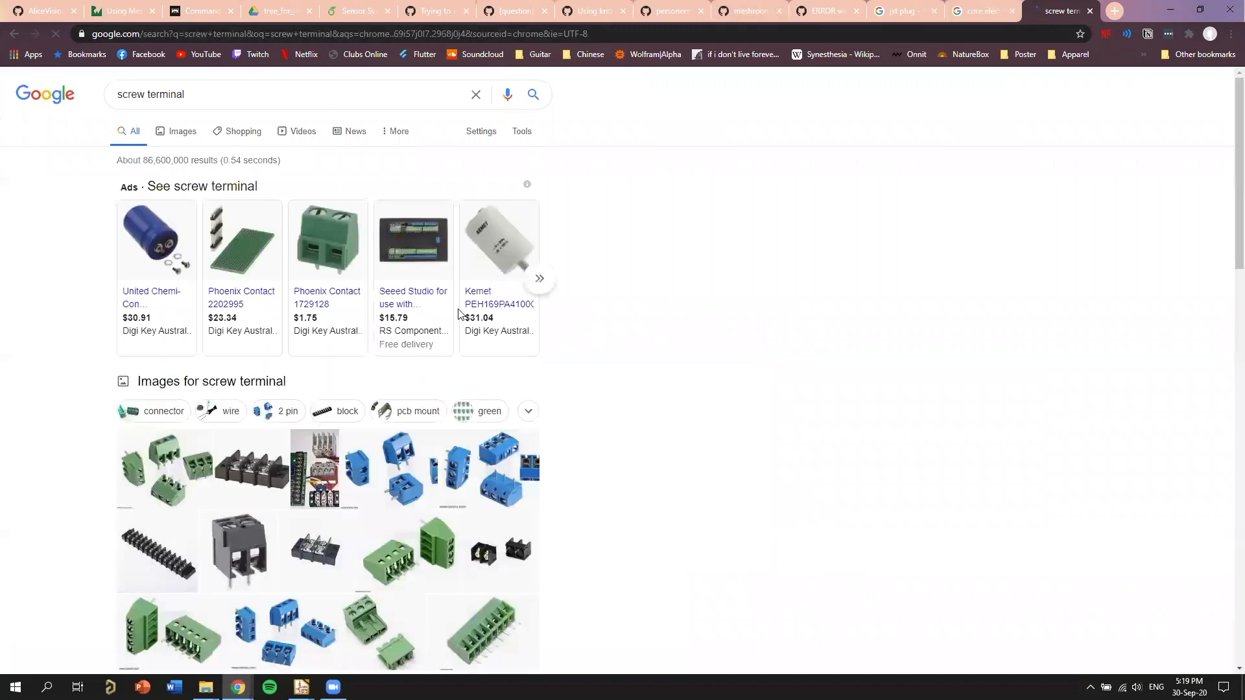
View the Digi-Key product page for the Phoenix Contact 1729128 terminal block and close it.
left_click(458, 314)
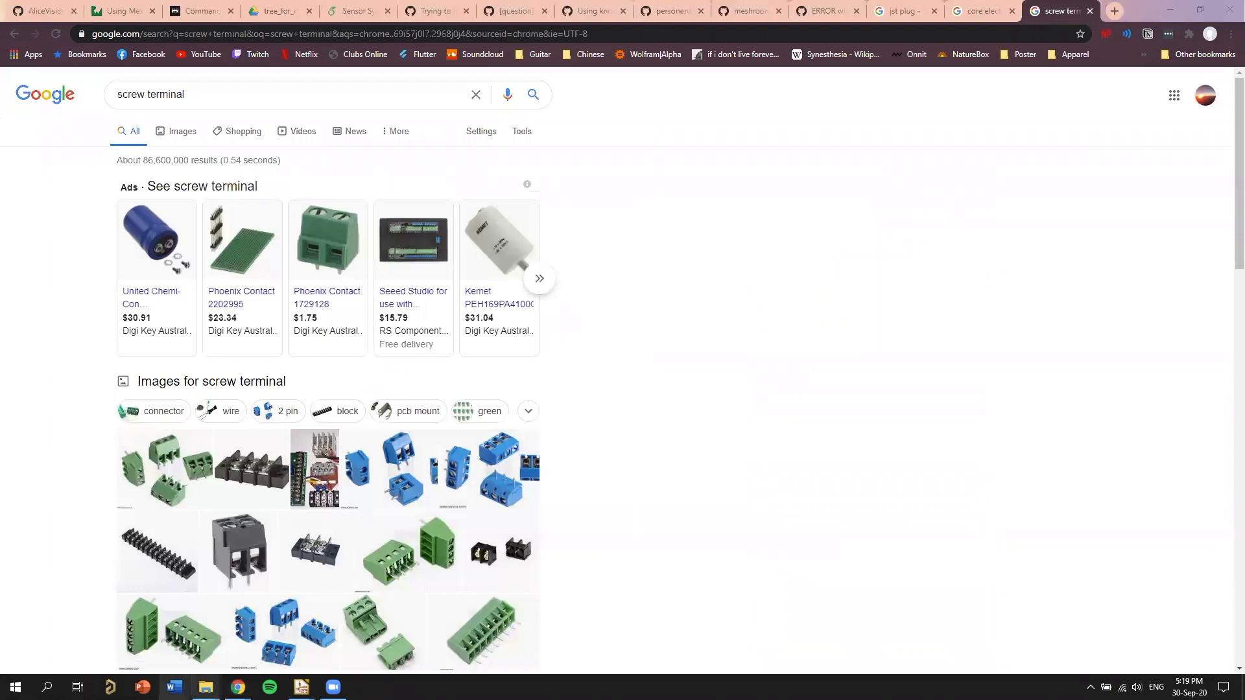
key("ctrl+w")
Switch to KiCad's Assign Footprints window, select J5 (2S Battery), and list the footprints in the TerminalBlock library.
mouse_move(301, 687)
left_click(500, 632)
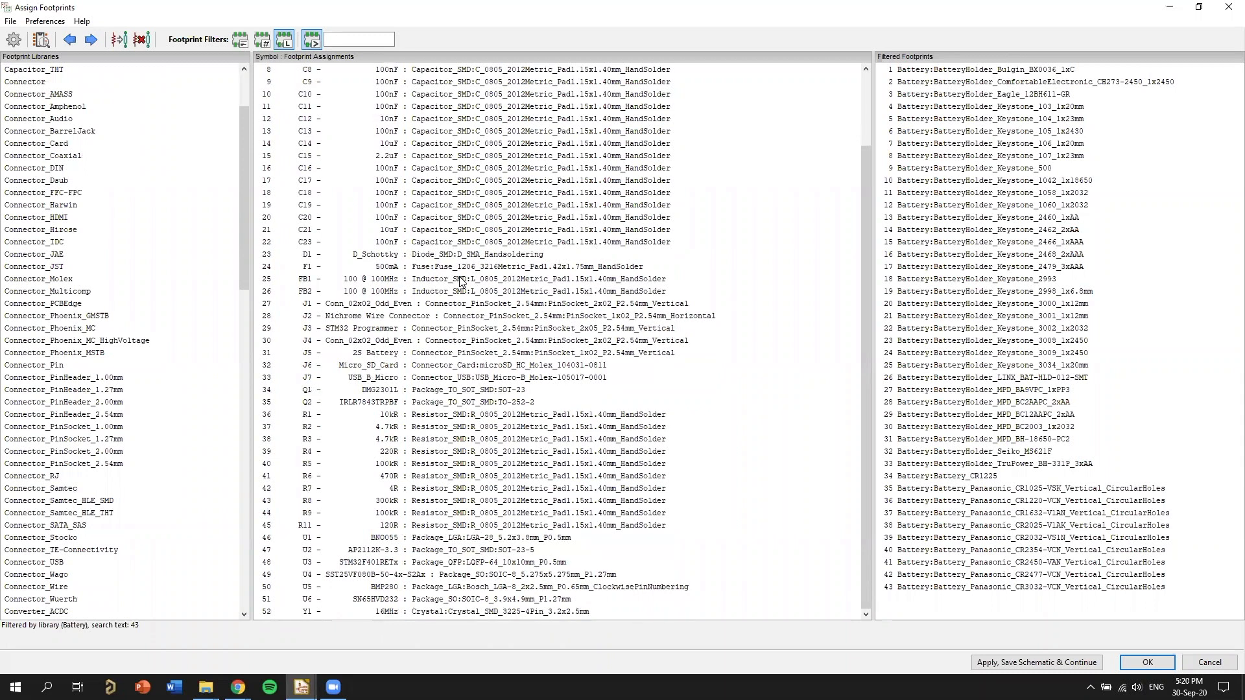
left_click(490, 352)
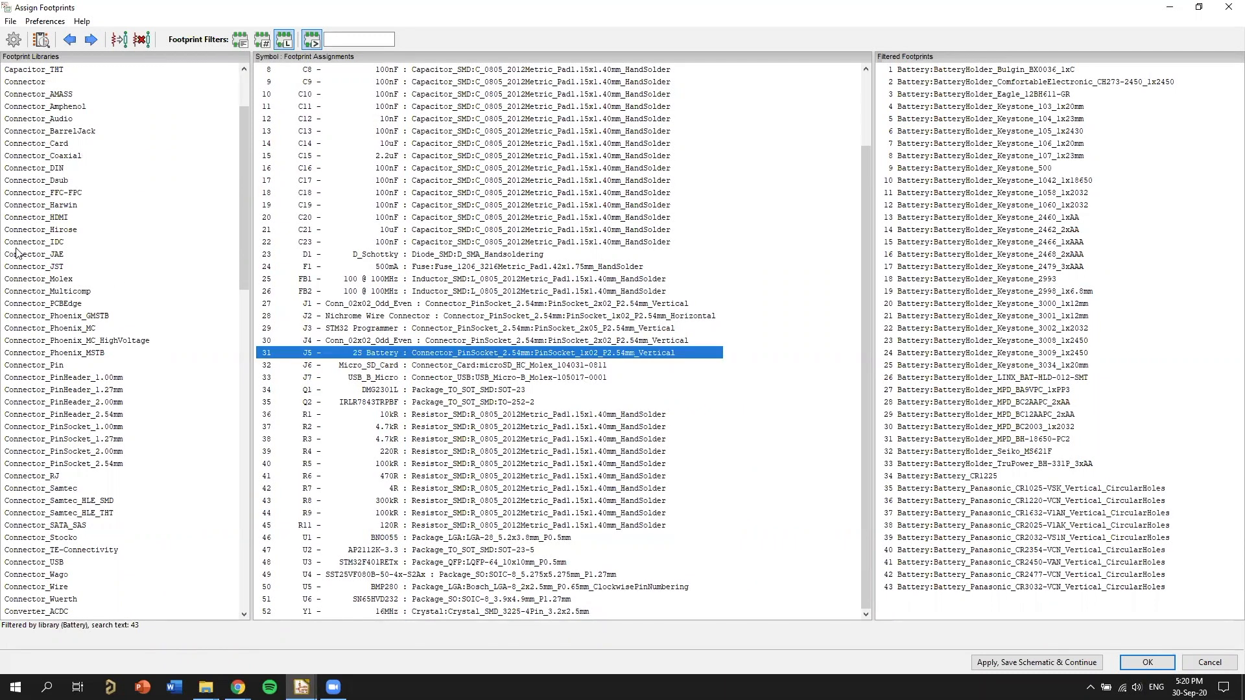
scroll(139, 278, "down", 7)
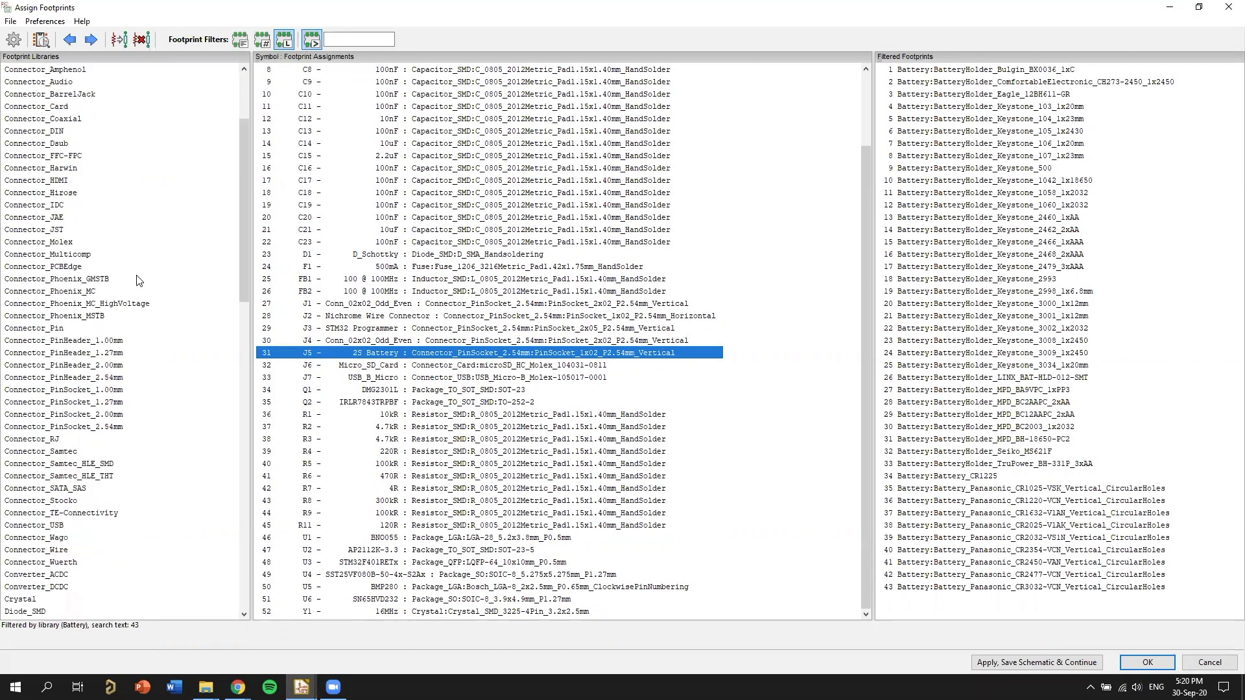
scroll(55, 283, "down", 14)
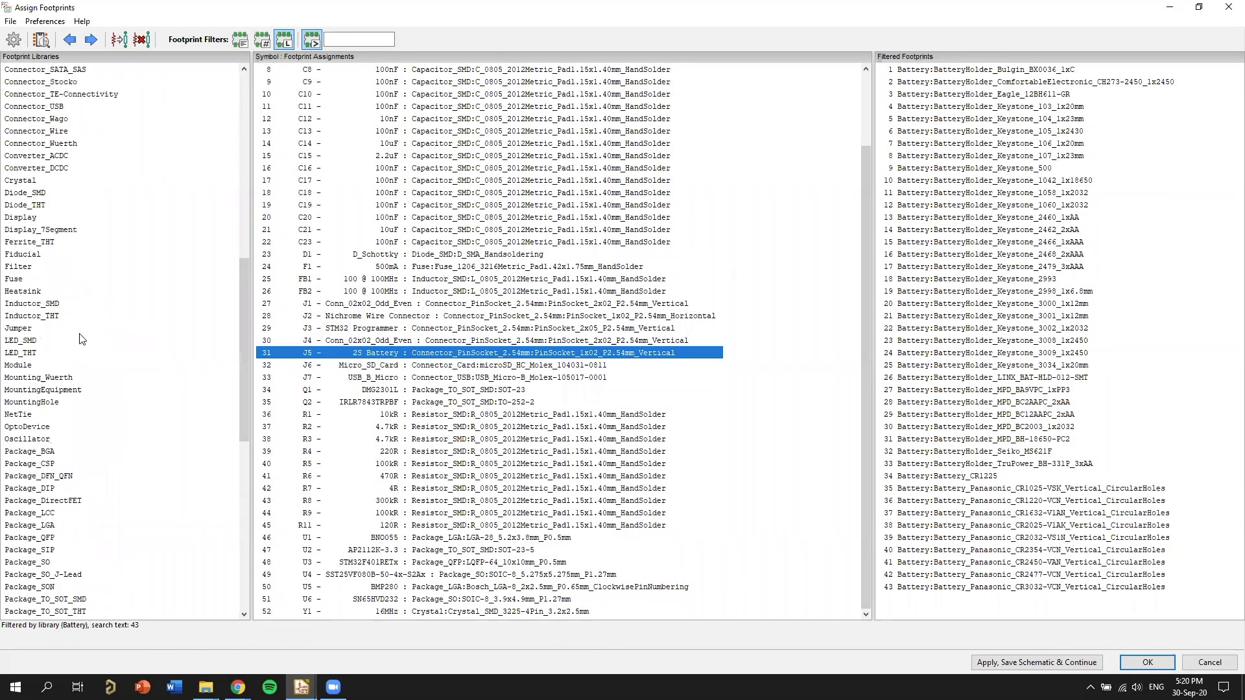
scroll(116, 408, "down", 4)
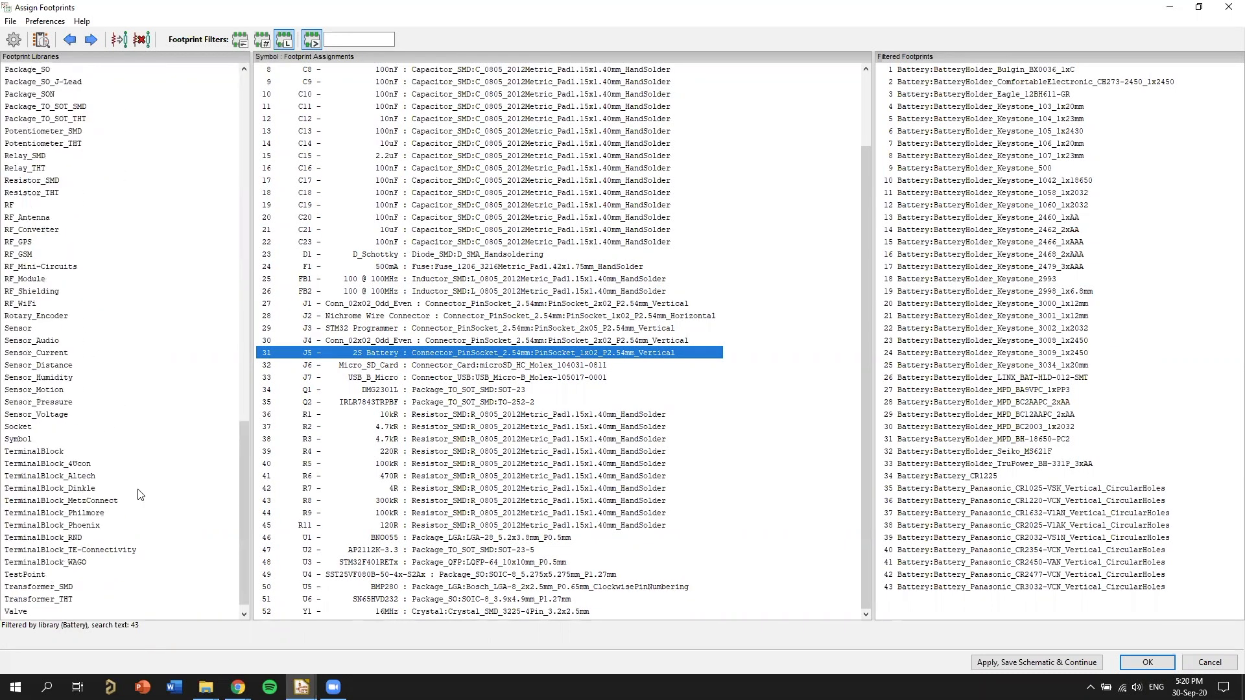
left_click(62, 452)
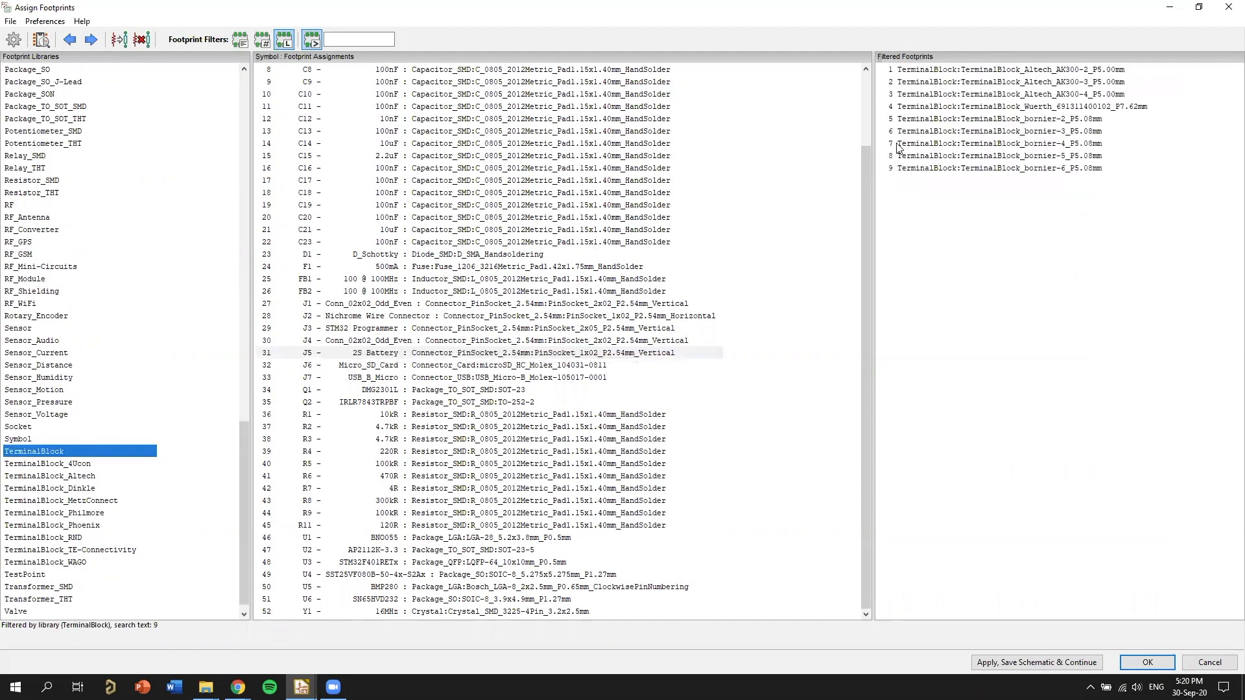
Preview the TerminalBlock_Altech_AK300-2_P5.00mm footprint and its 3D model, and browse the other footprint libraries.
left_click(1081, 75)
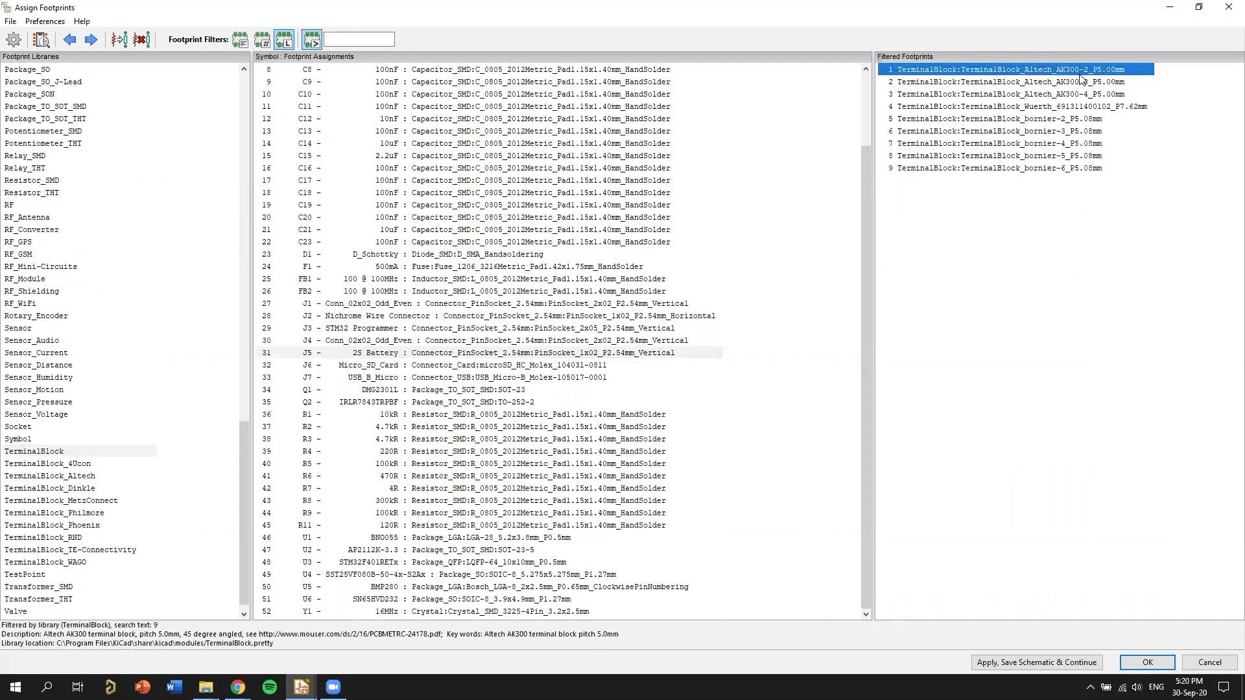
right_click(1080, 78)
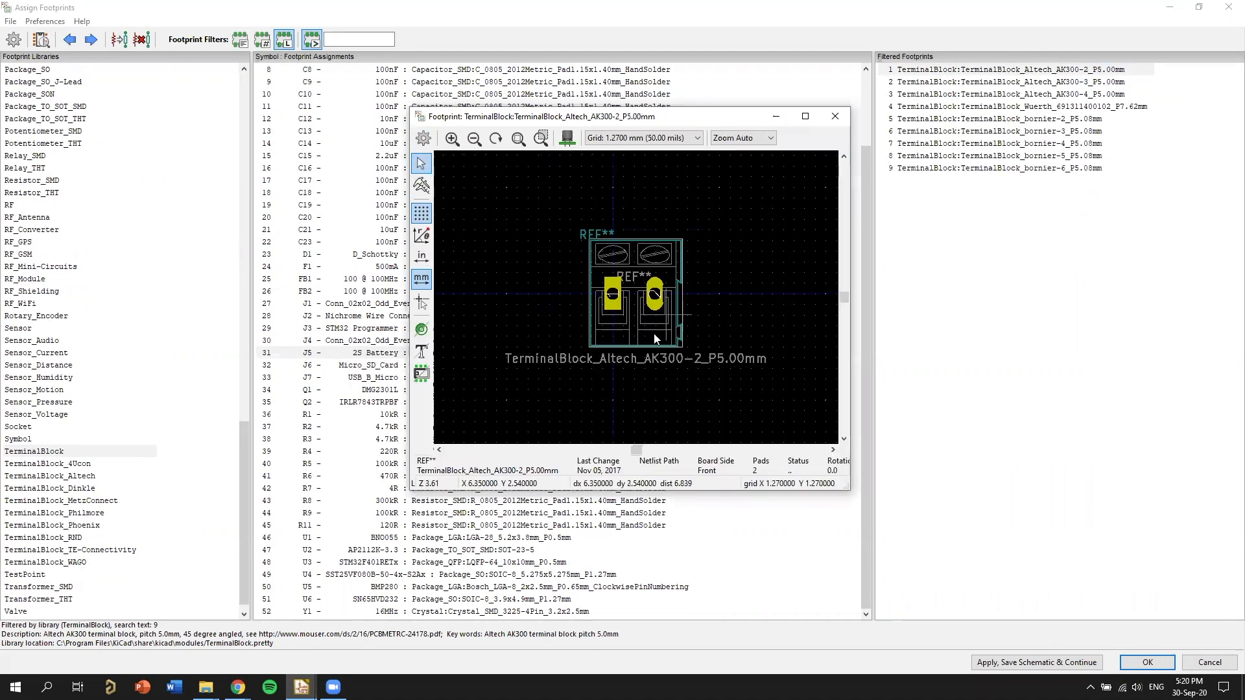
left_click(567, 138)
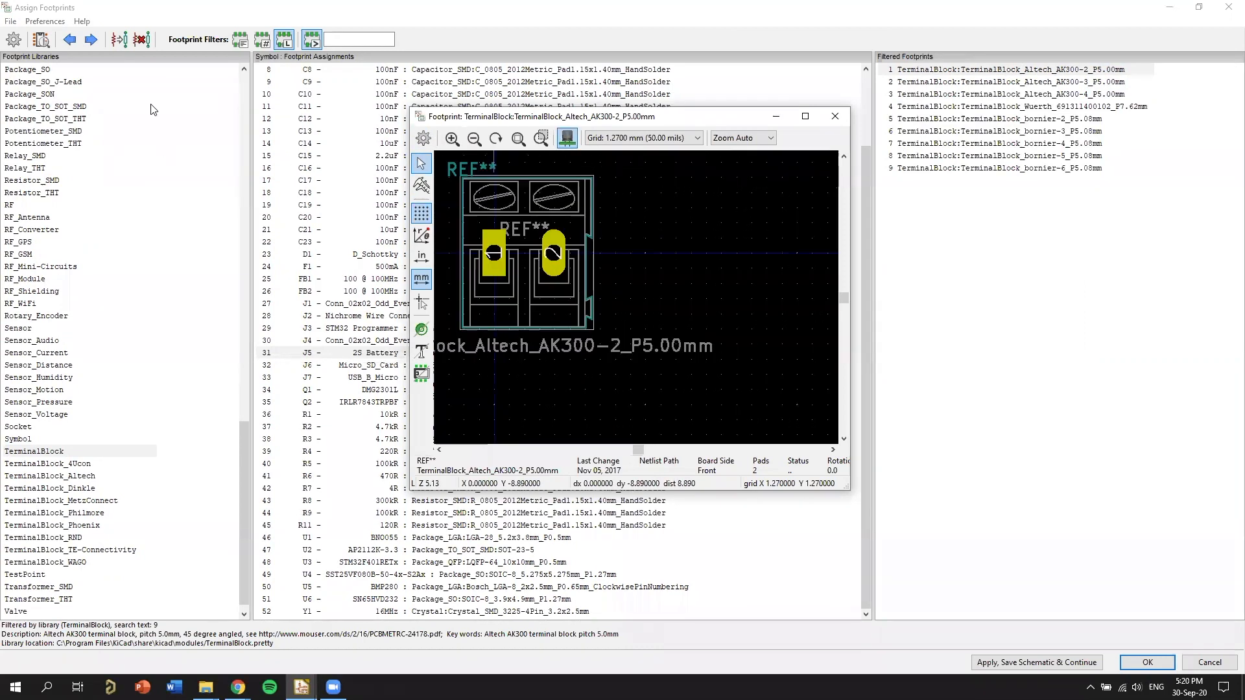
left_click(302, 11)
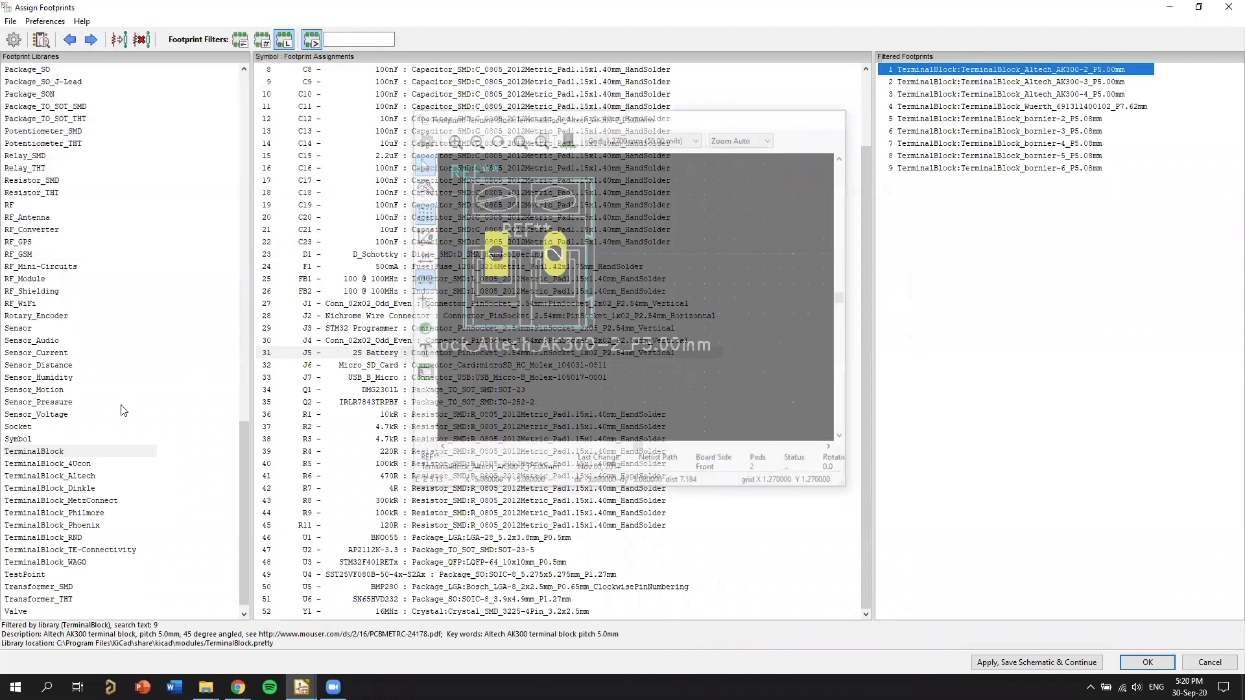
scroll(117, 389, "up", 7)
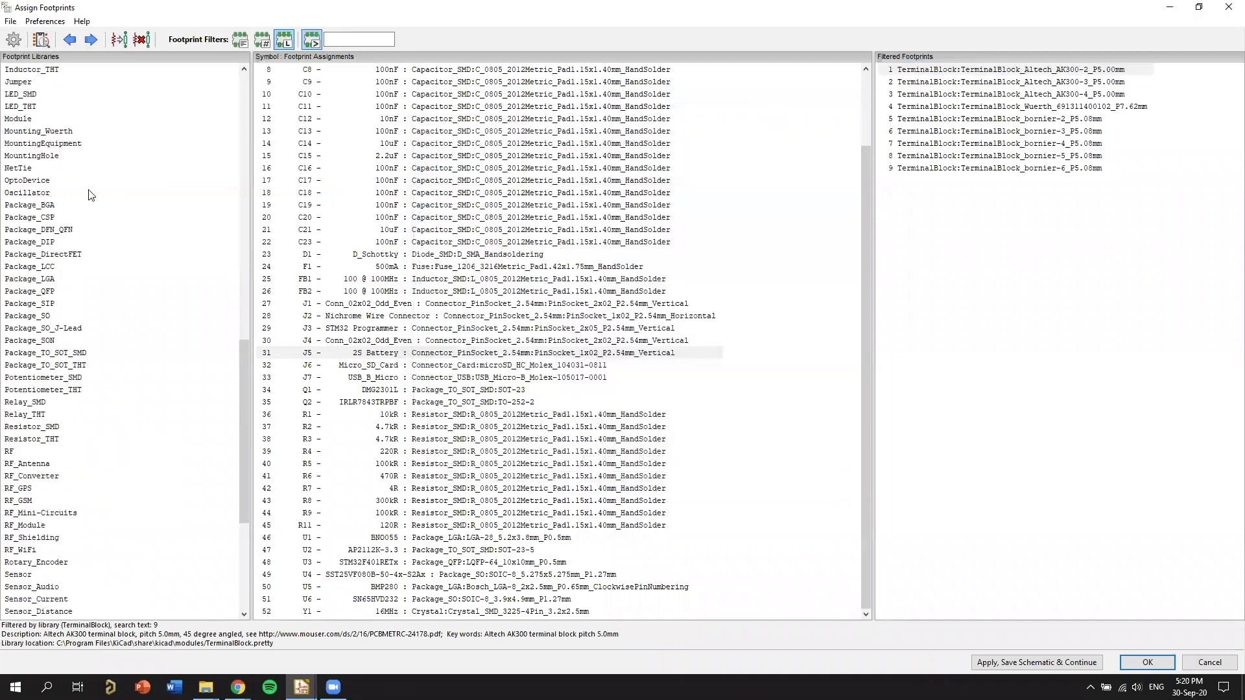
scroll(102, 370, "up", 14)
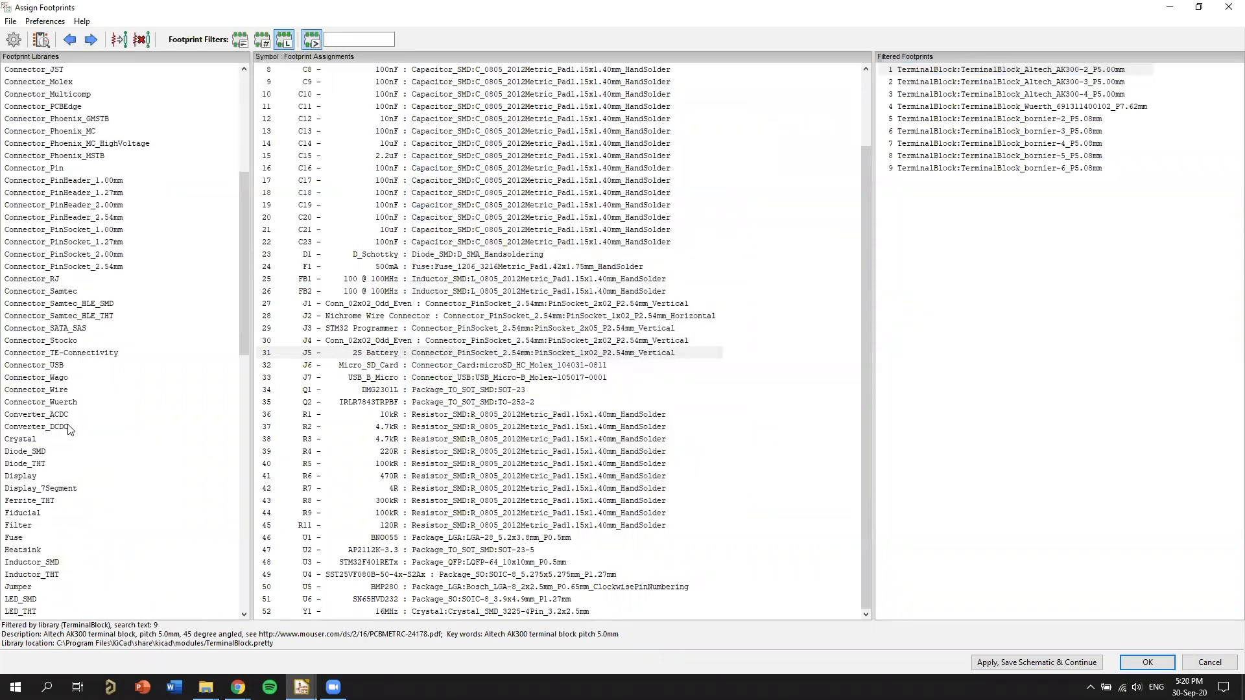
scroll(80, 395, "up", 4)
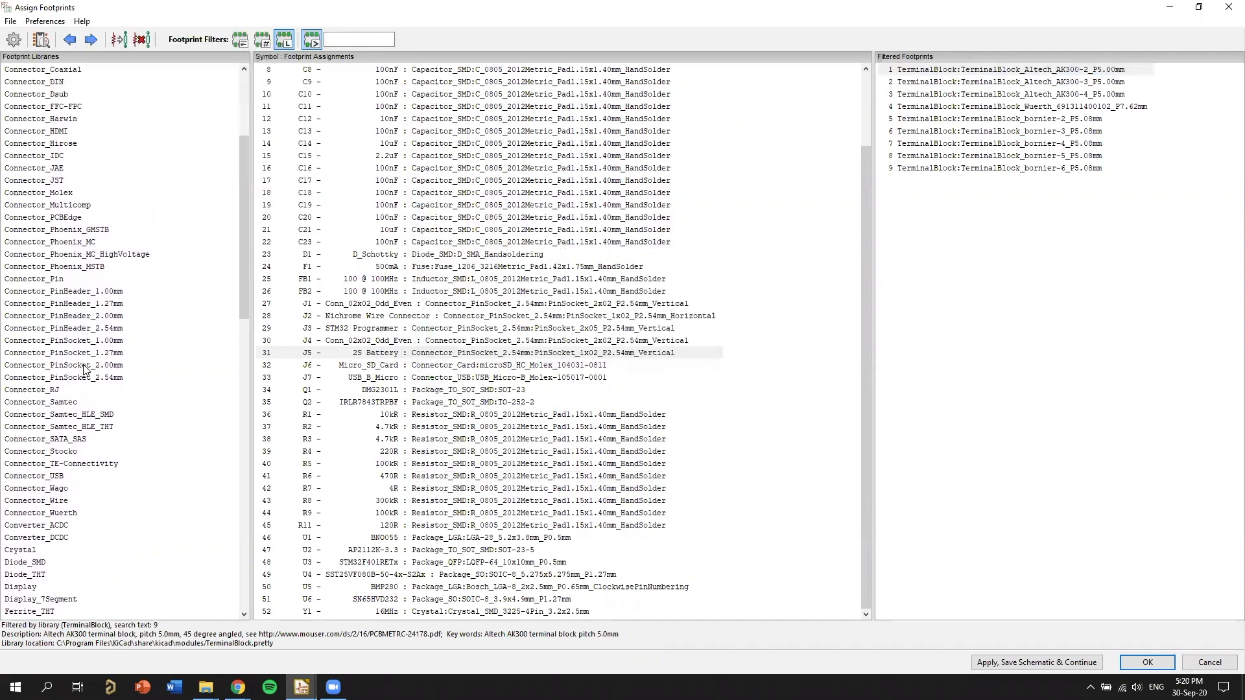
scroll(85, 370, "up", 4)
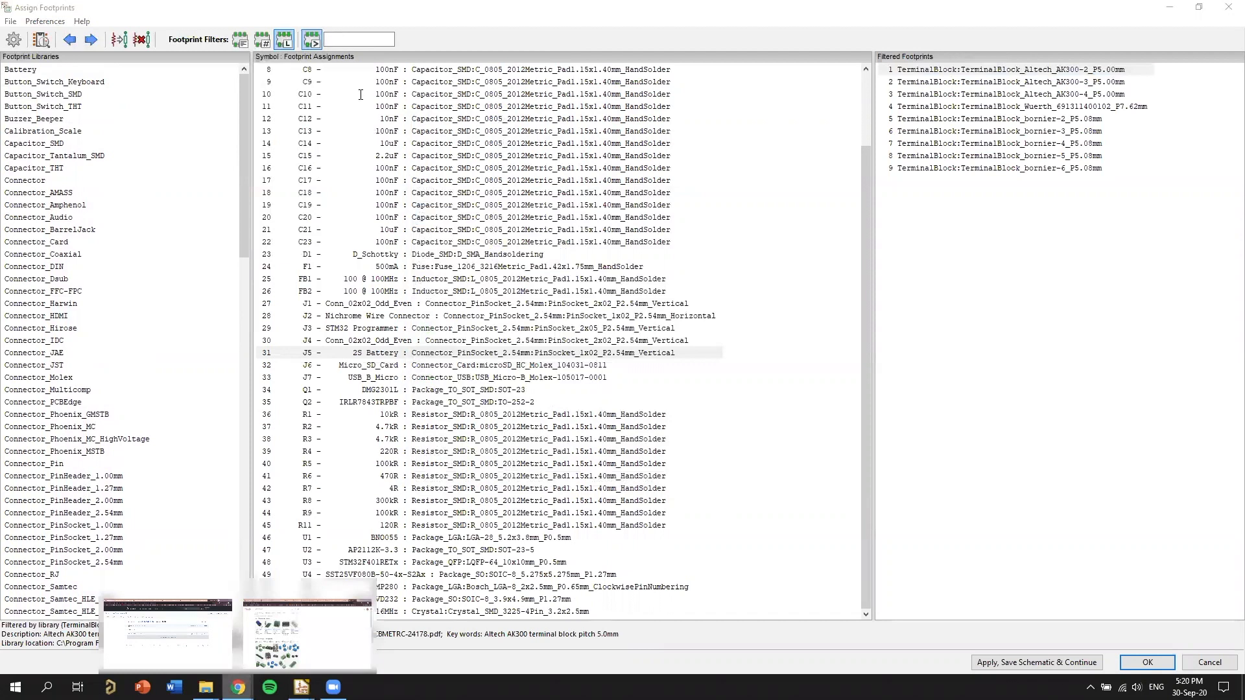
Switch to Chrome, search Google for "screw terminal kicad", and examine the image results of screw terminal footprints.
key("alt+Tab")
type("kicad")
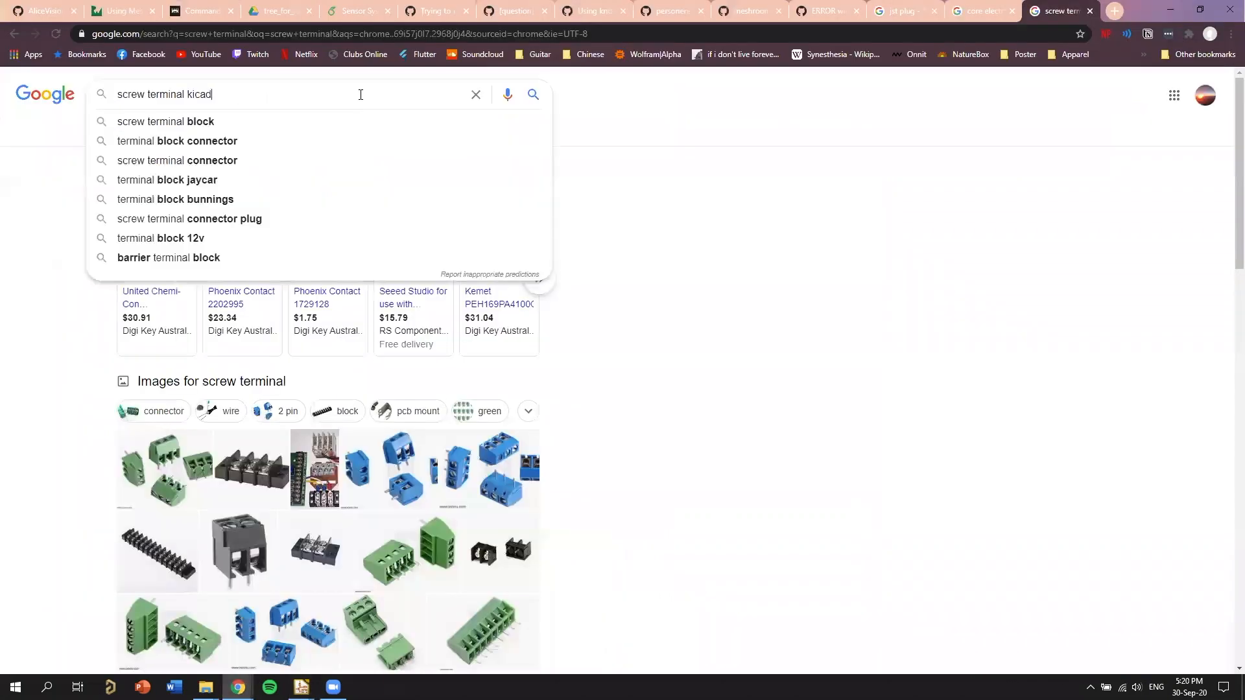
key("Return")
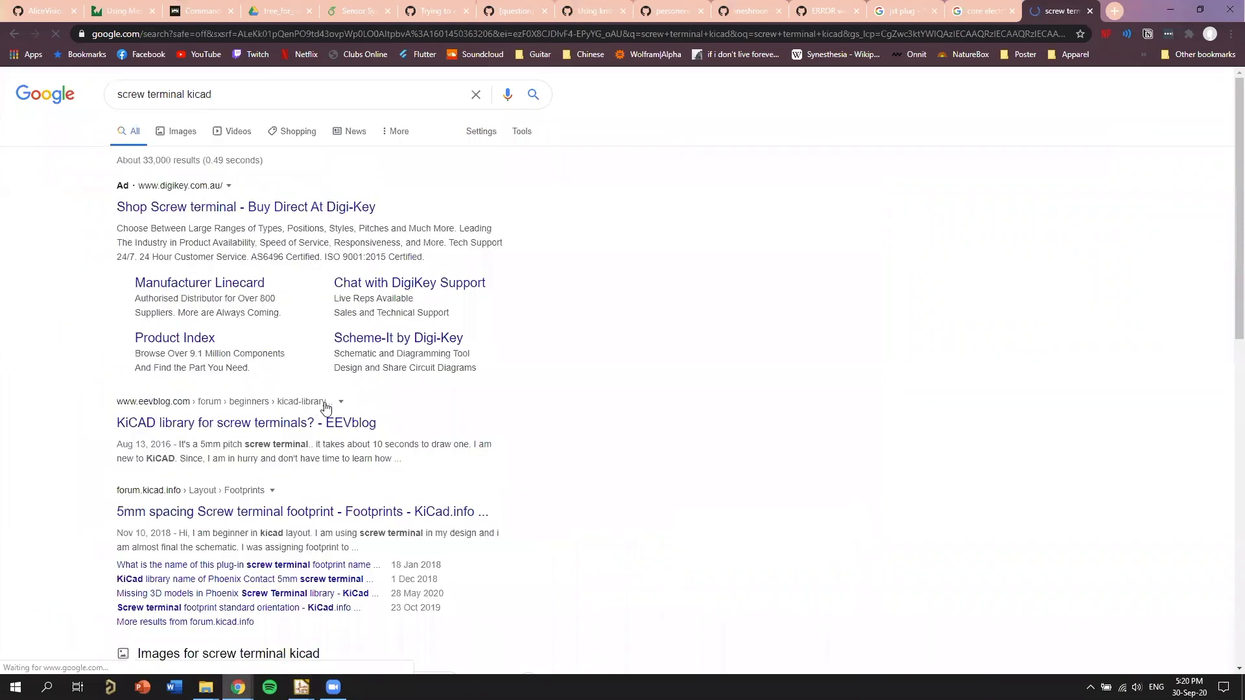
scroll(331, 405, "down", 2)
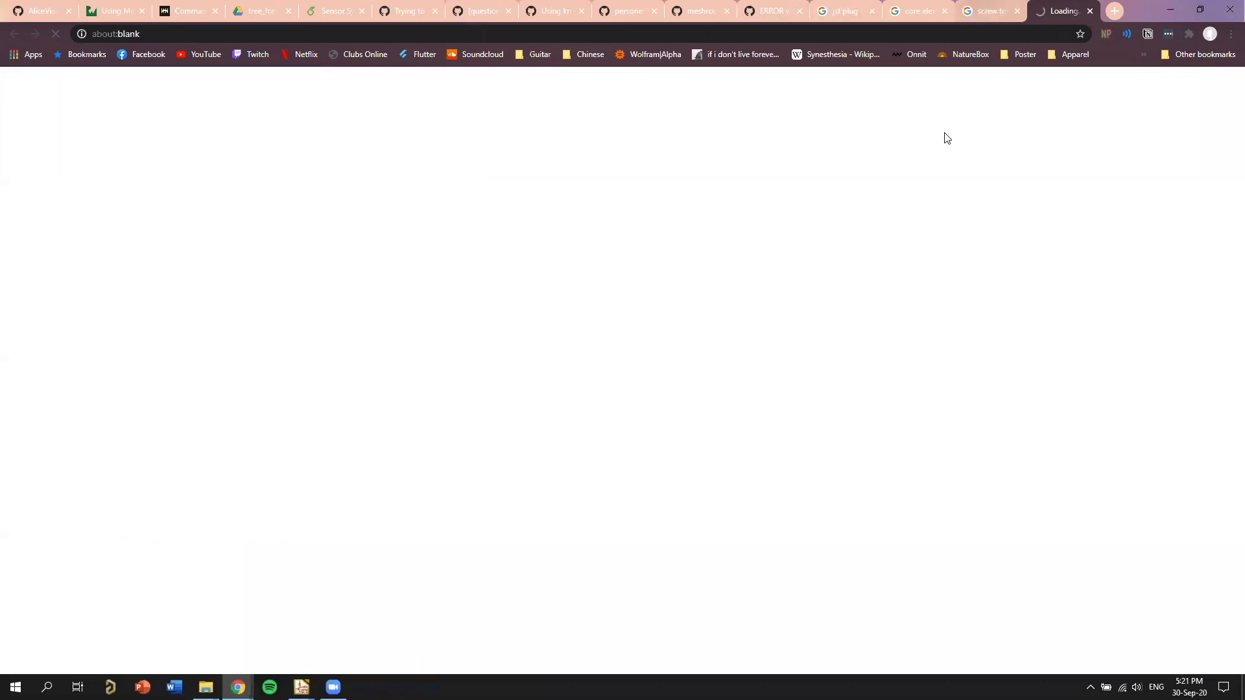
left_click(990, 11)
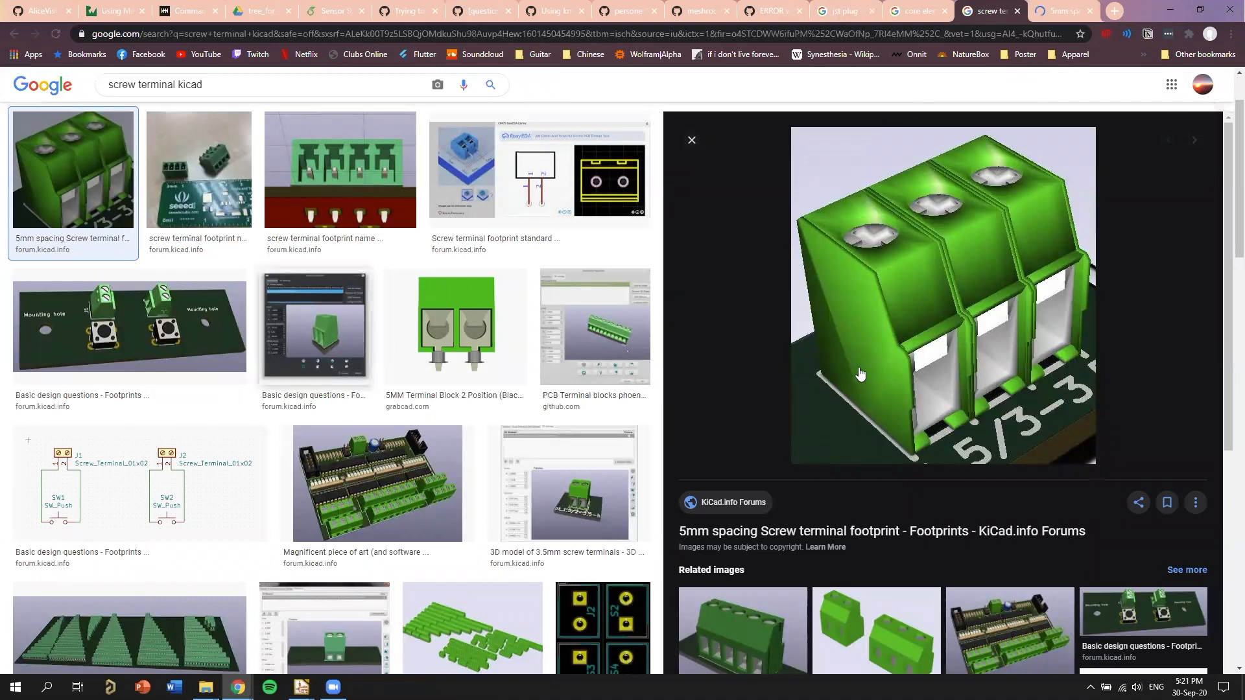
key("Down")
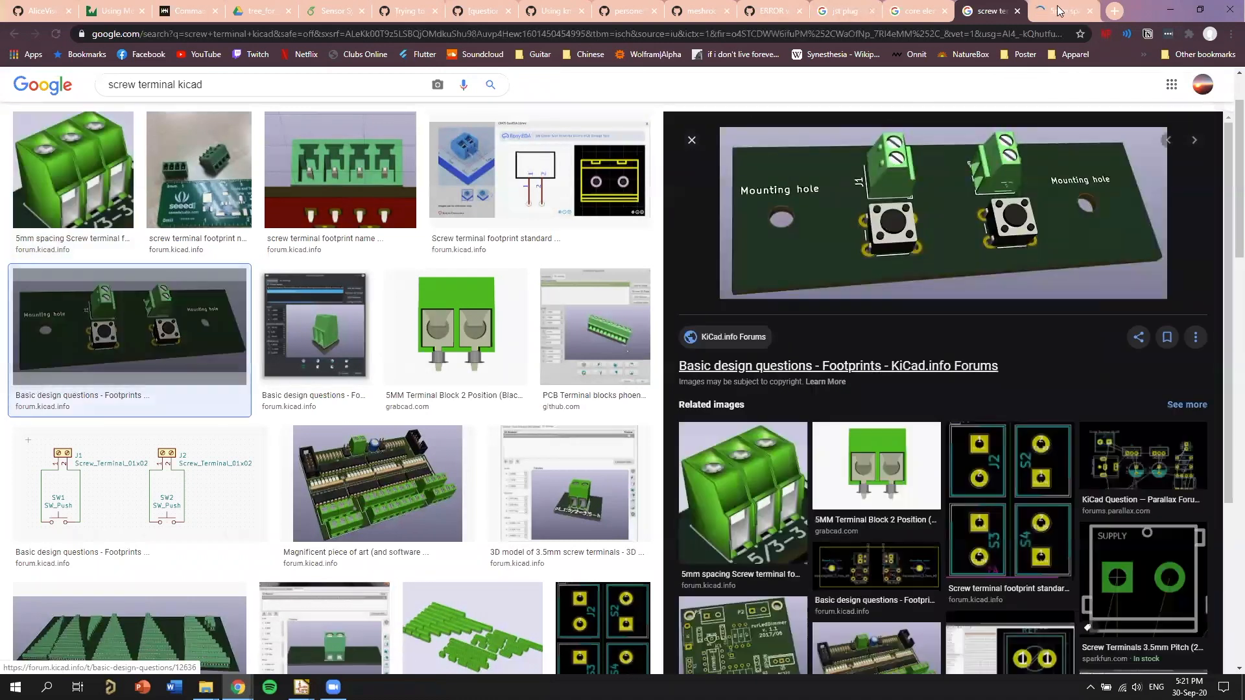
Open the "Basic design questions" result and read the KiCad forum thread "5mm spacing Screw terminal footprint" for footprint suggestions.
left_click(882, 364)
left_click(1055, 12)
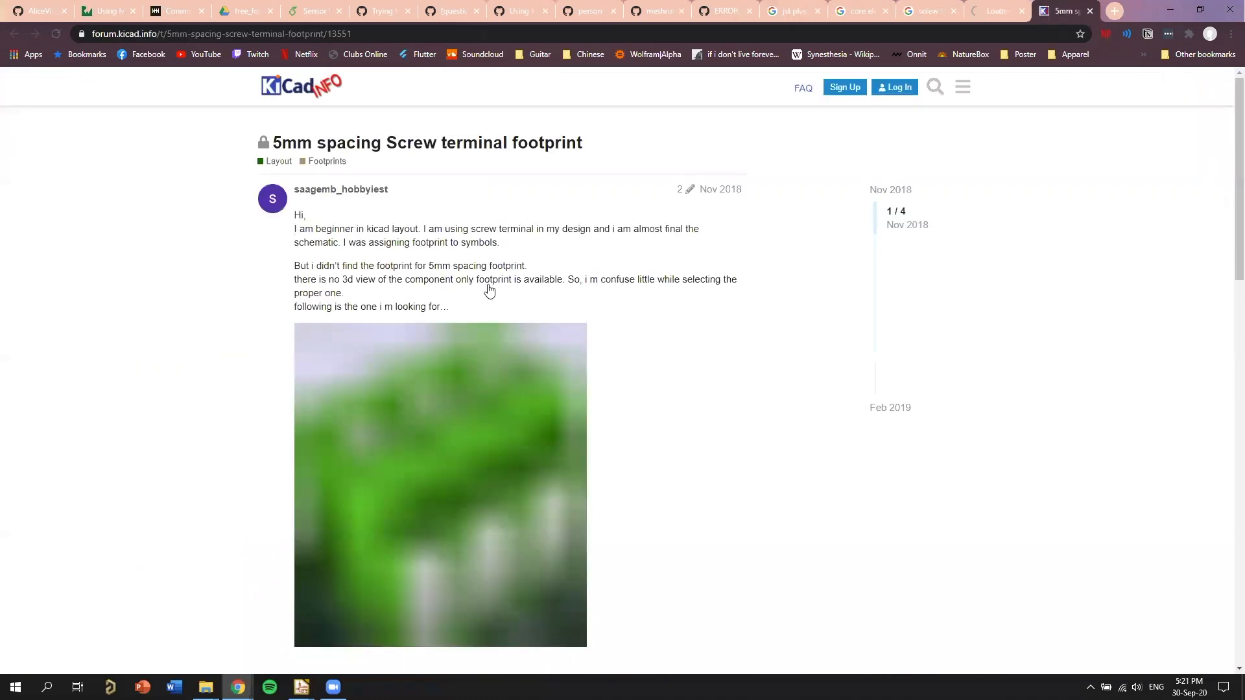
scroll(208, 187, "down", 1)
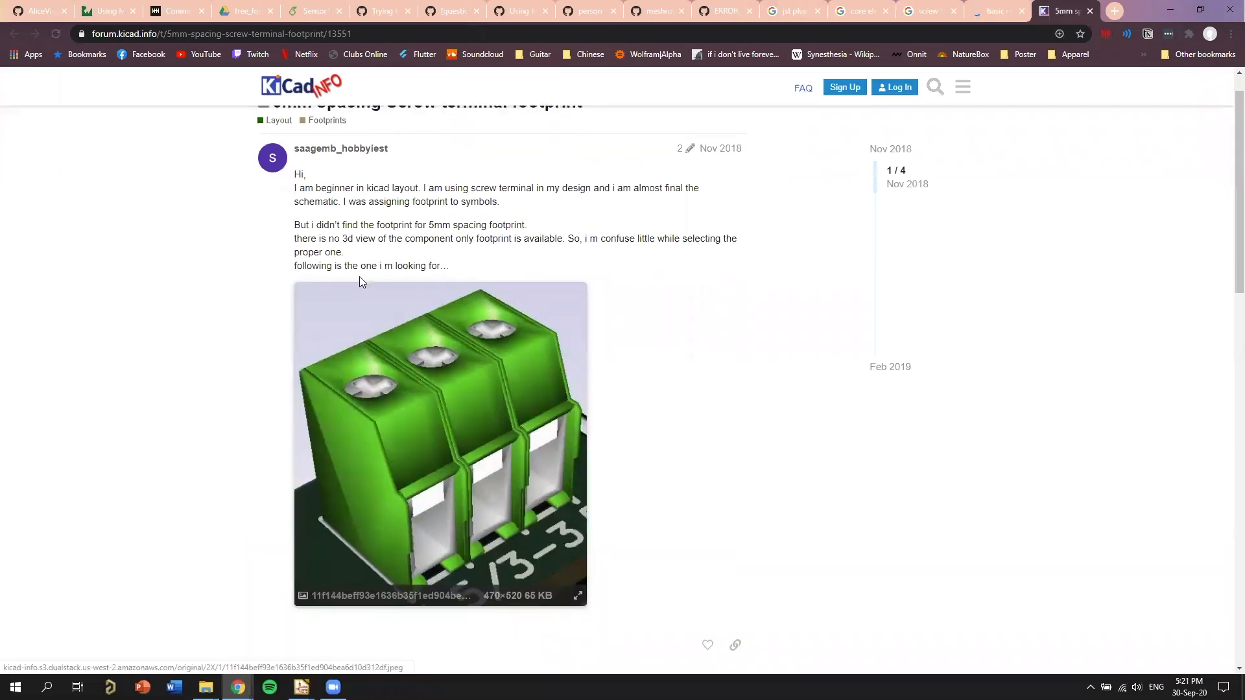
scroll(350, 261, "down", 2)
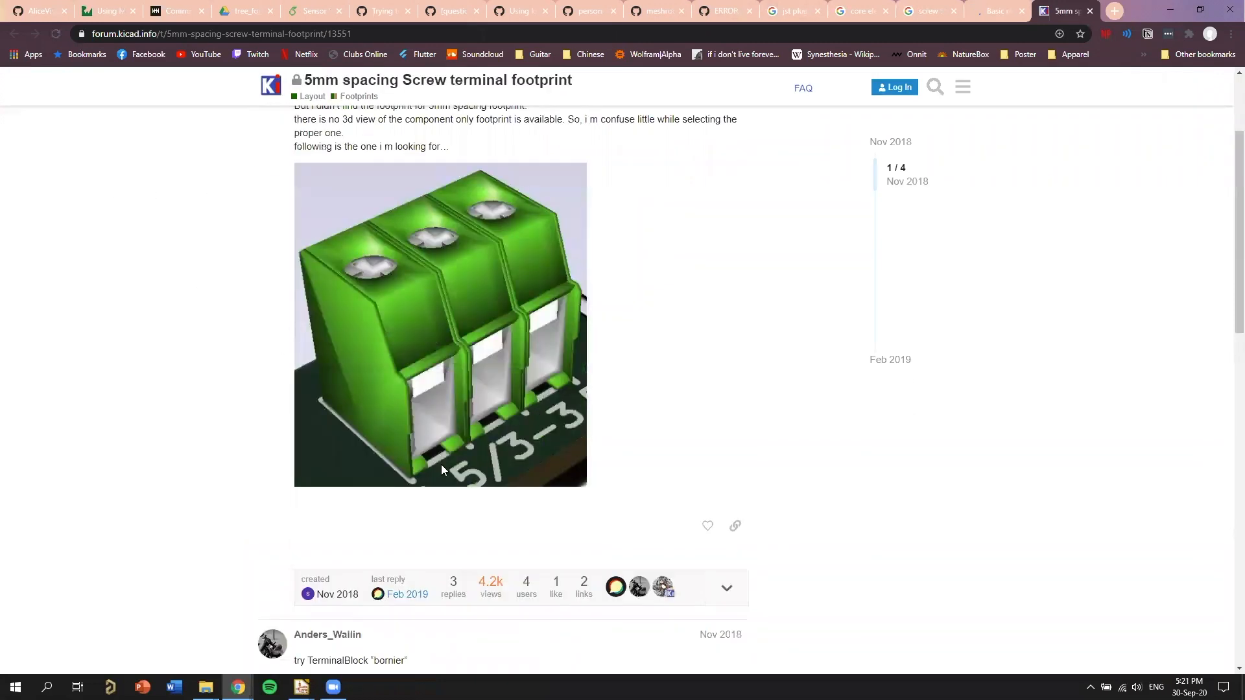
scroll(441, 464, "down", 6)
Return to KiCad's Assign Footprints window and preview TerminalBlock_bornier-2_P5.08mm as a footprint and in 3D.
left_click(303, 687)
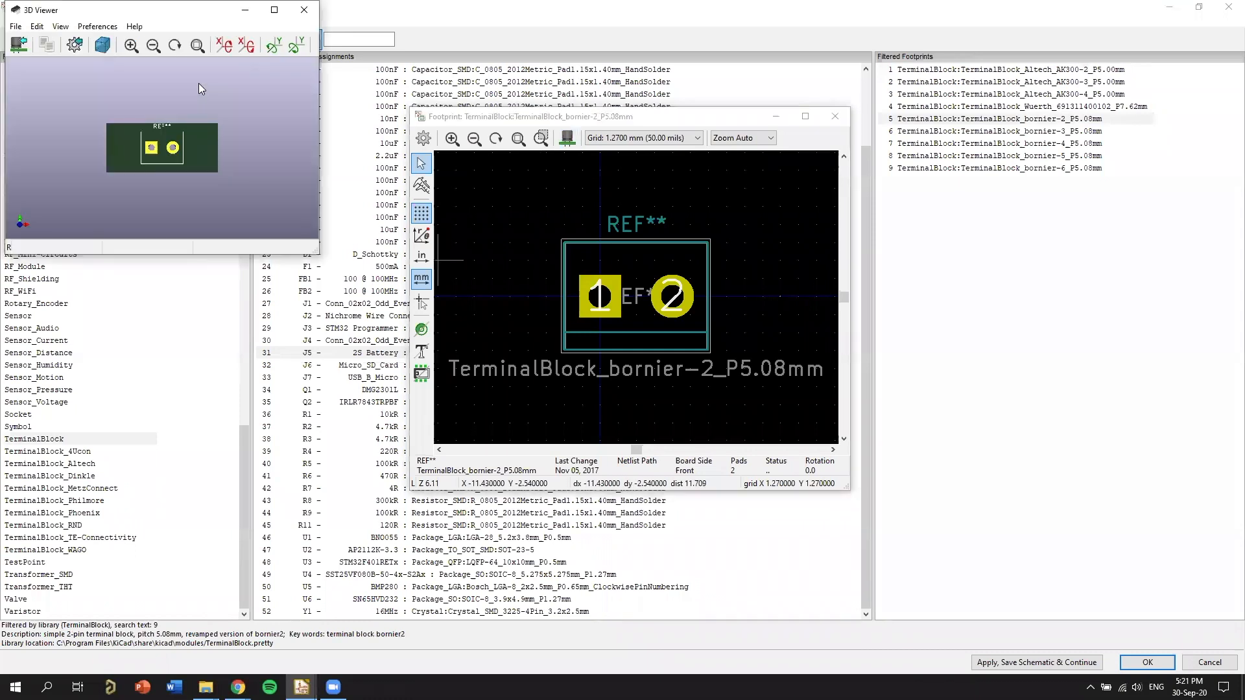
left_click_drag(199, 83, 295, 20)
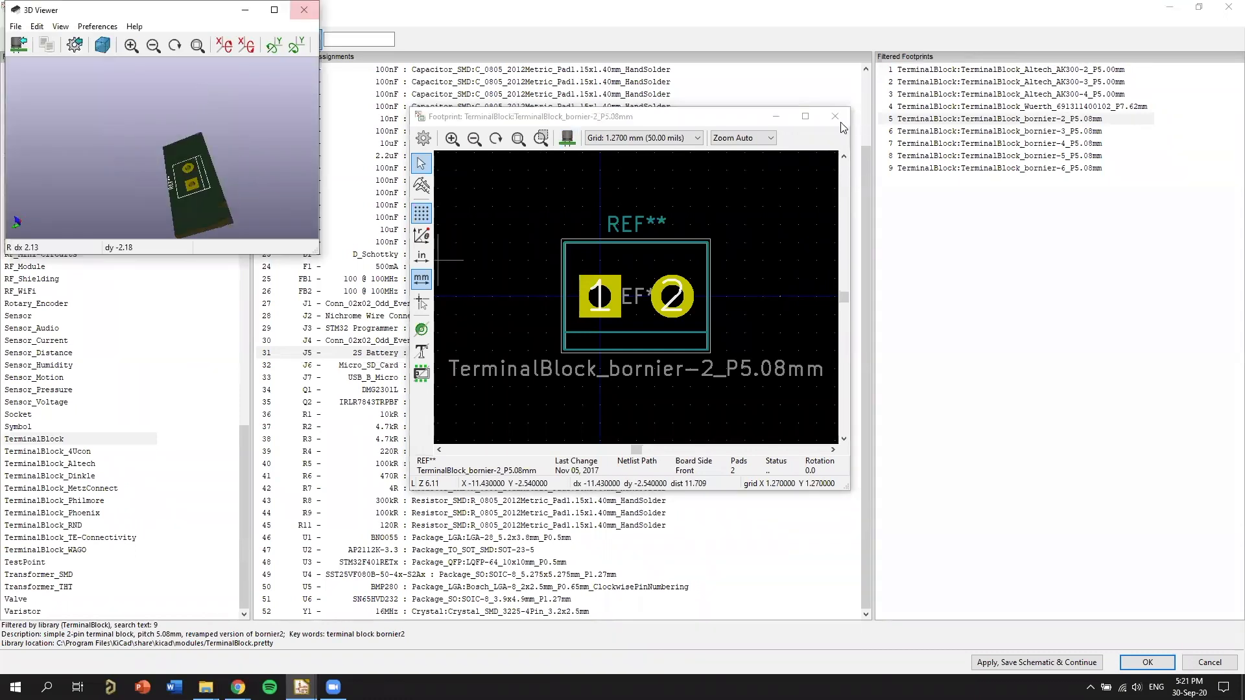
left_click(842, 121)
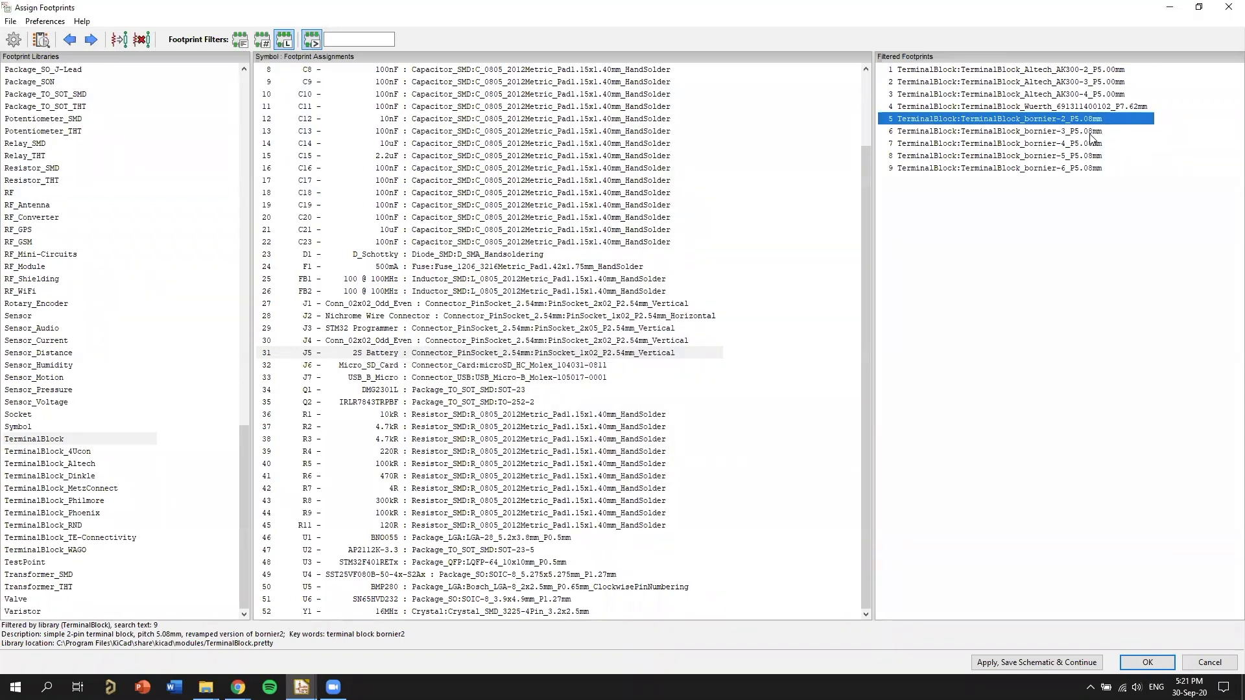
Assign TerminalBlock_bornier-2_P5.08mm to J5 and update the PCB from the Flight_Computer.net netlist.
double_click(998, 119)
left_click(1146, 663)
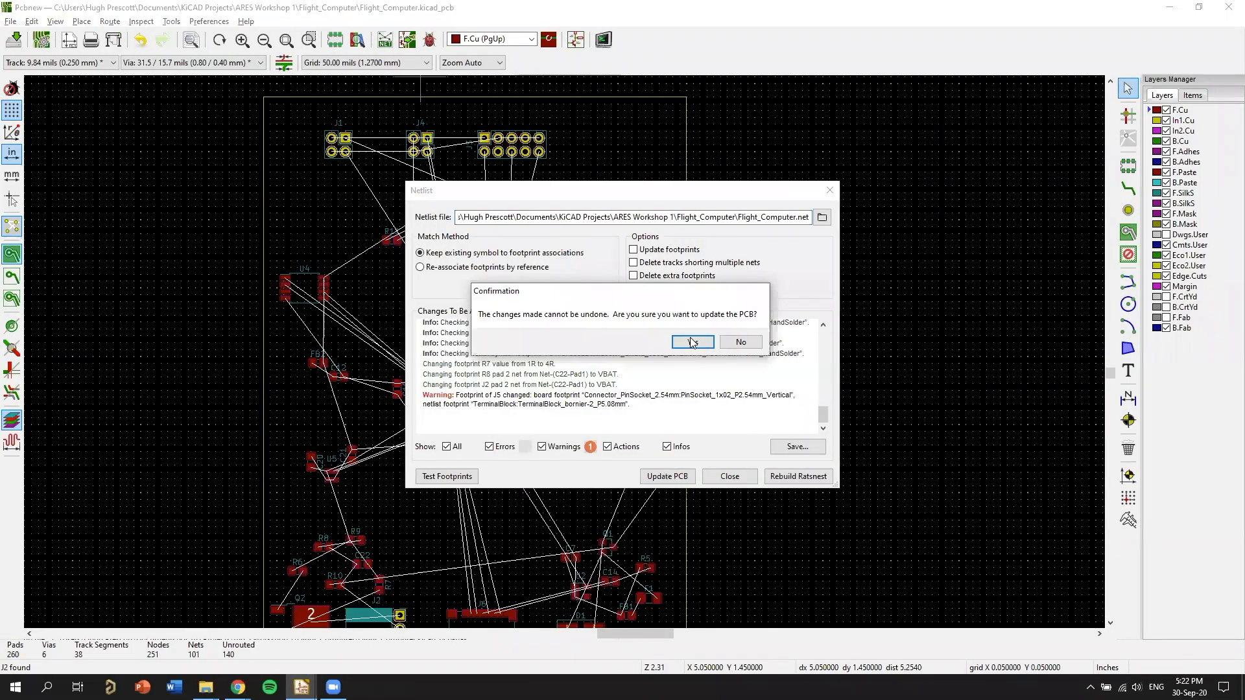
left_click(693, 342)
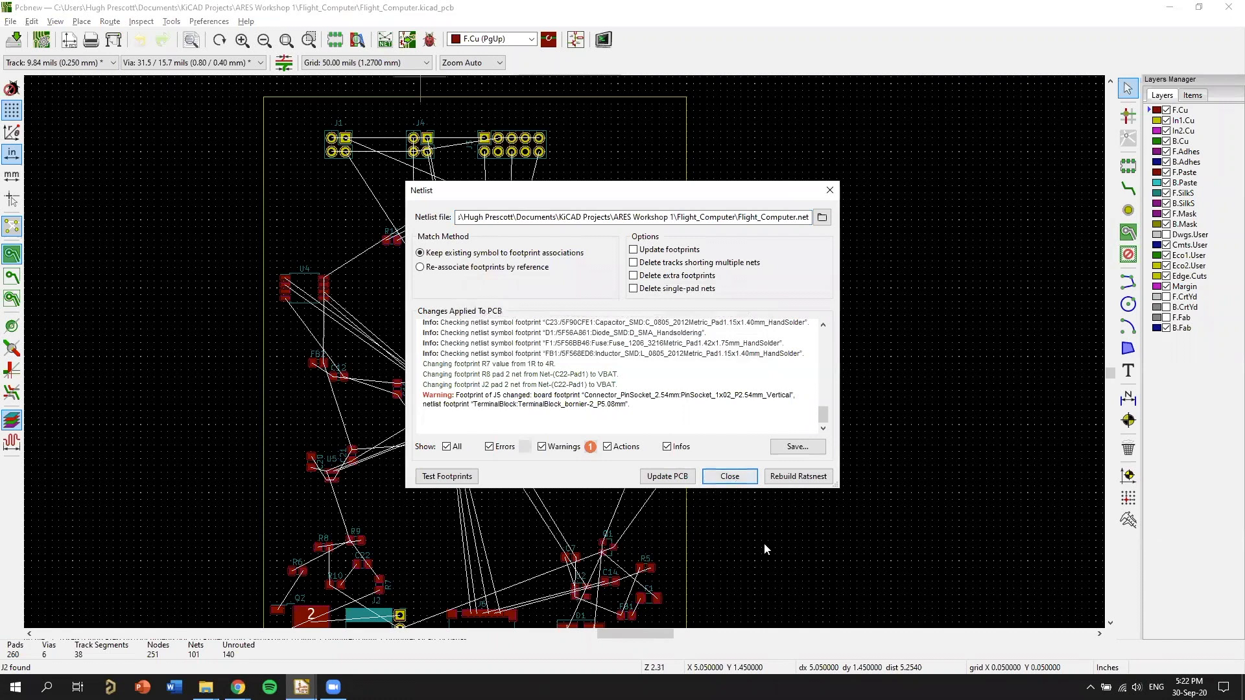
left_click(729, 476)
Delete the old two-pin socket footprint of battery connector J5 beside the board edge below the USB connector.
scroll(744, 491, "down", 4)
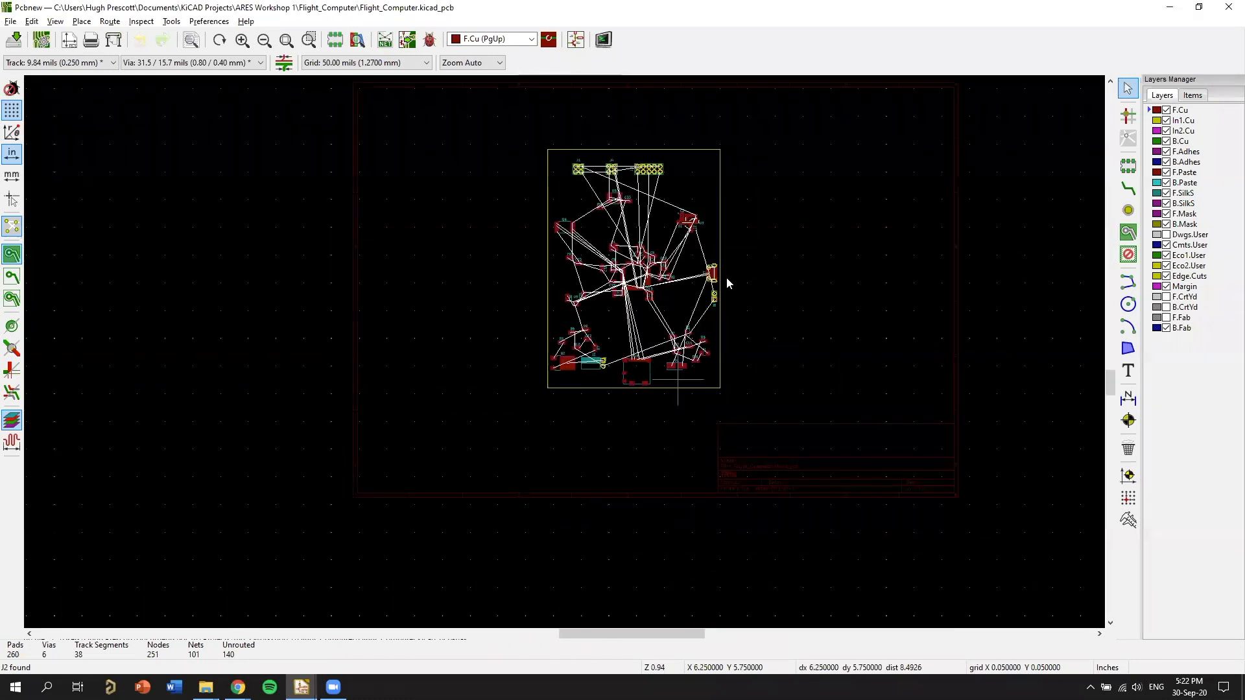
scroll(726, 279, "up", 7)
middle_click_drag(869, 157, 693, 459)
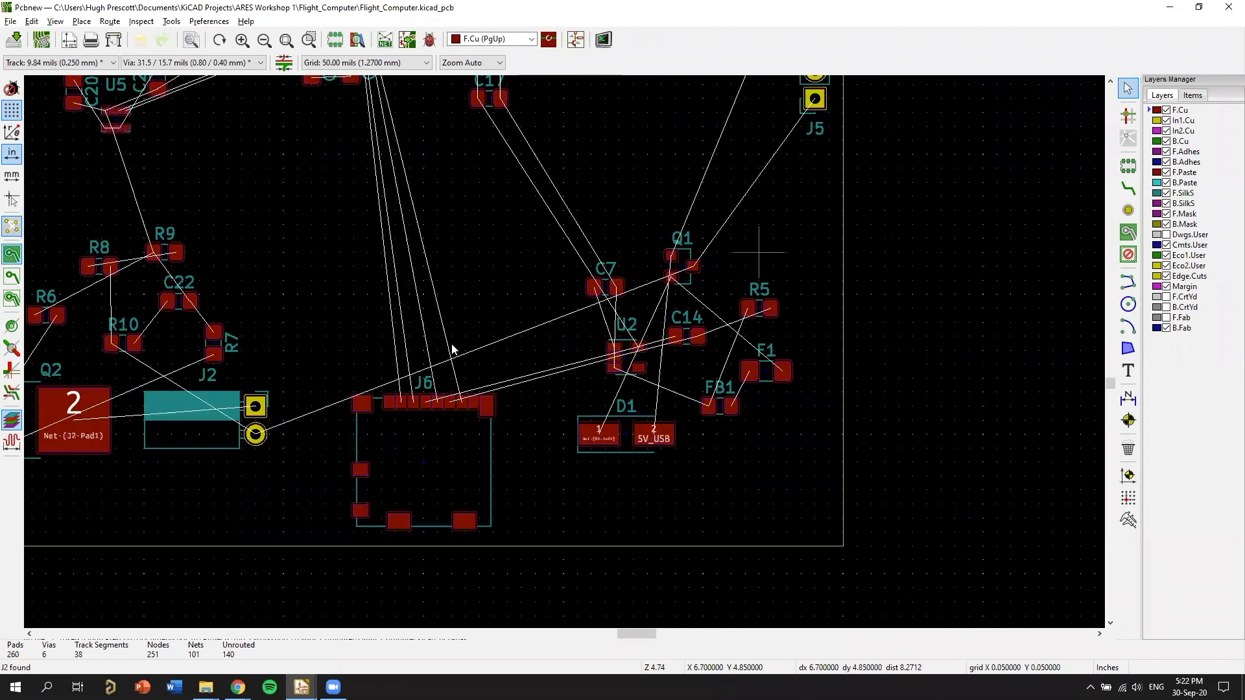
middle_click_drag(615, 254, 567, 288)
middle_click_drag(458, 390, 564, 353)
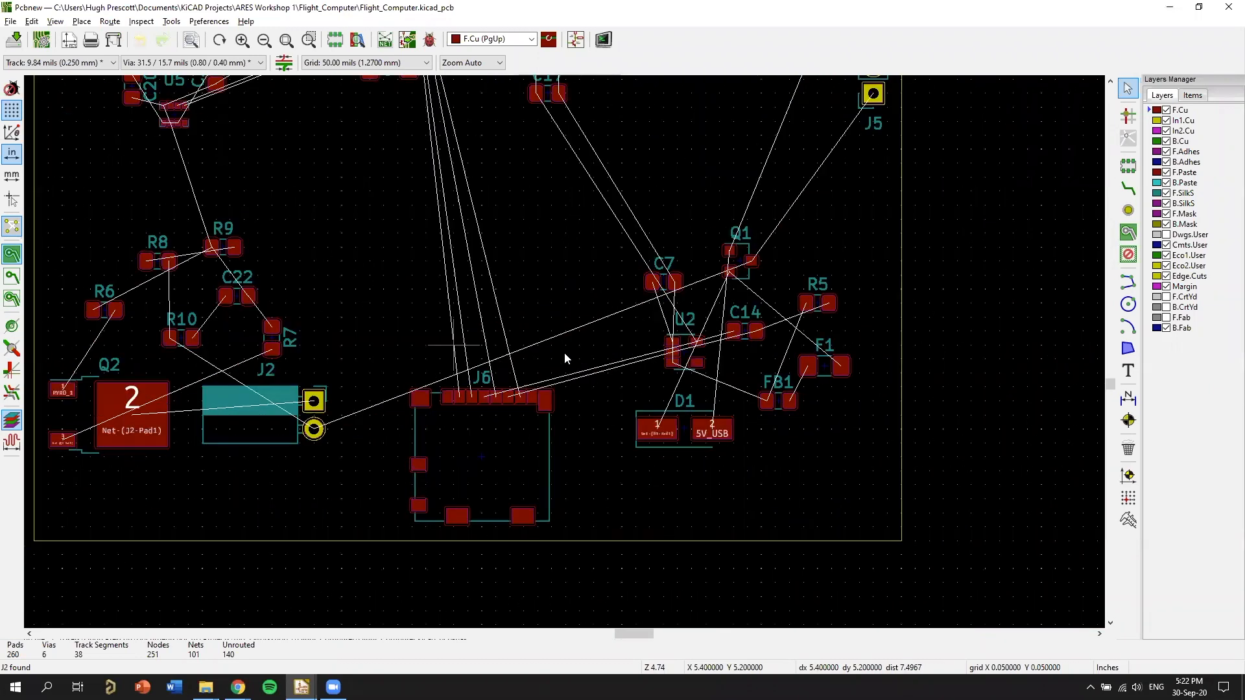
scroll(533, 413, "down", 5)
scroll(551, 411, "up", 3)
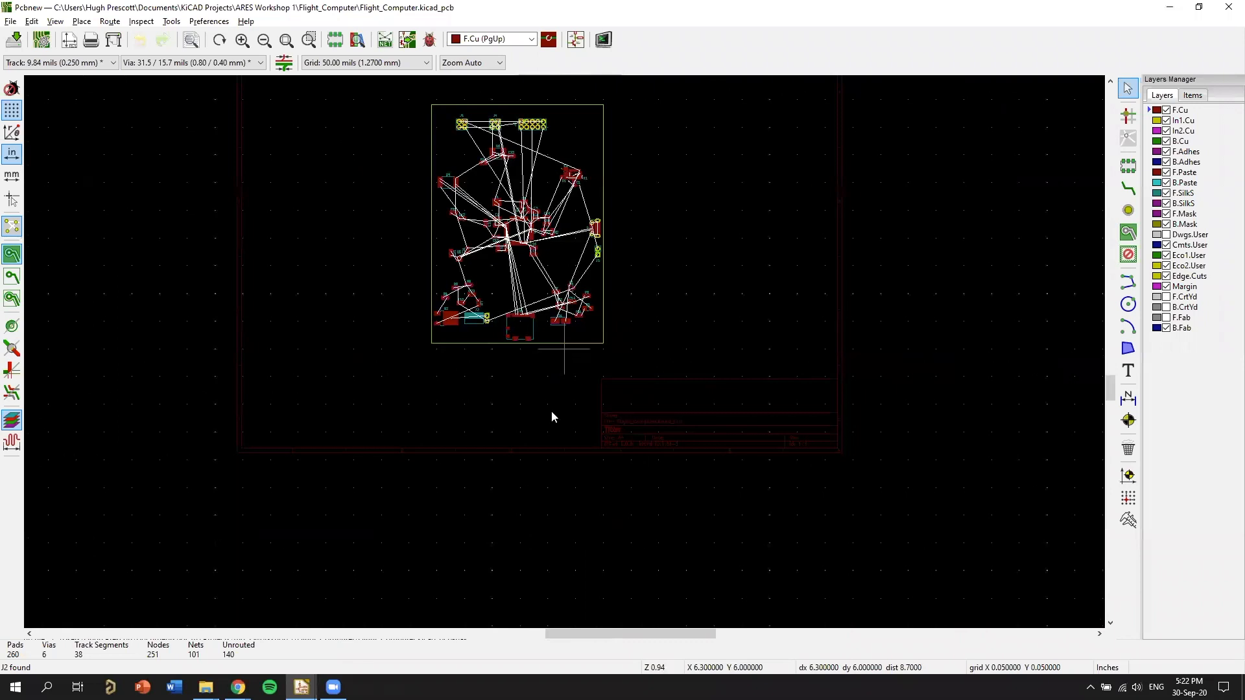
scroll(885, 414, "up", 3)
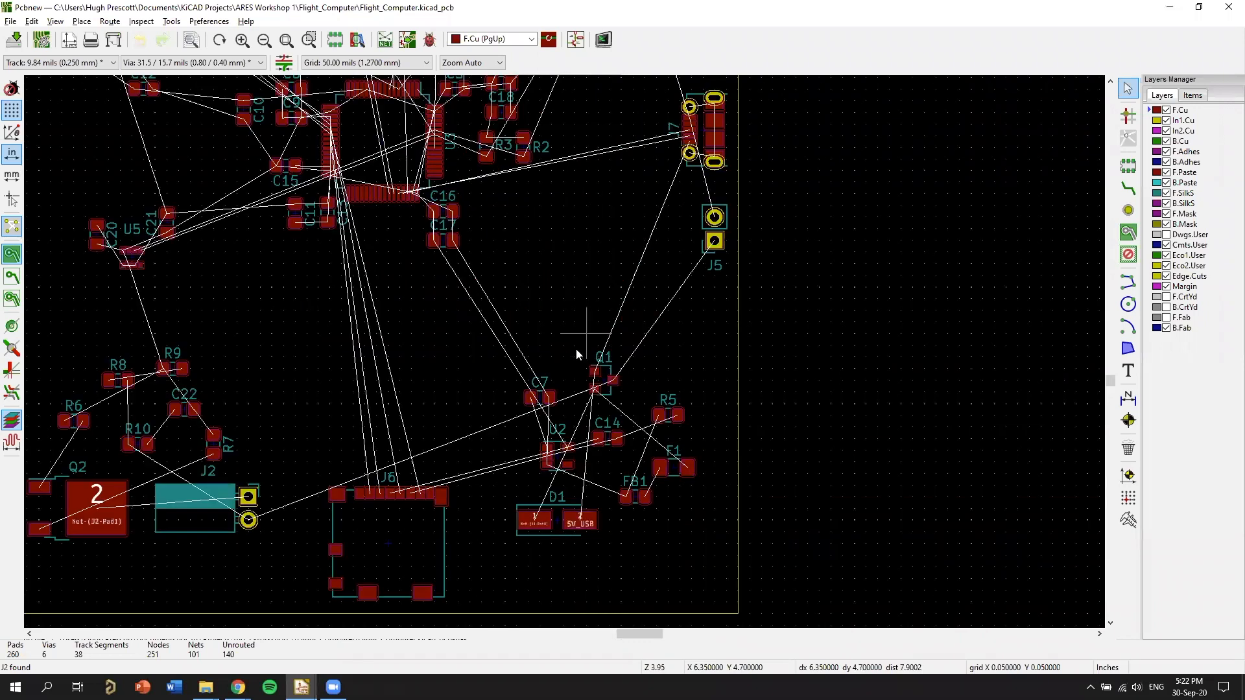
scroll(589, 358, "down", 2)
scroll(422, 269, "up", 2)
scroll(1033, 410, "up", 3)
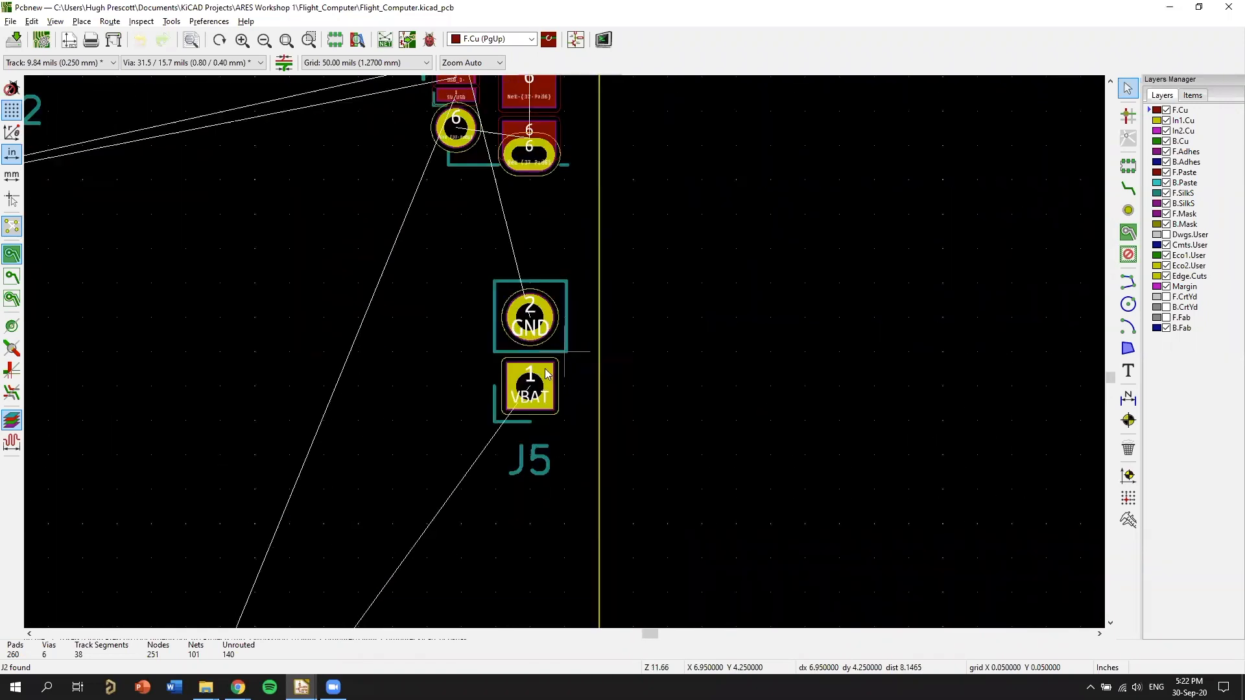
key("Delete")
scroll(531, 368, "down", 2)
scroll(605, 369, "down", 3)
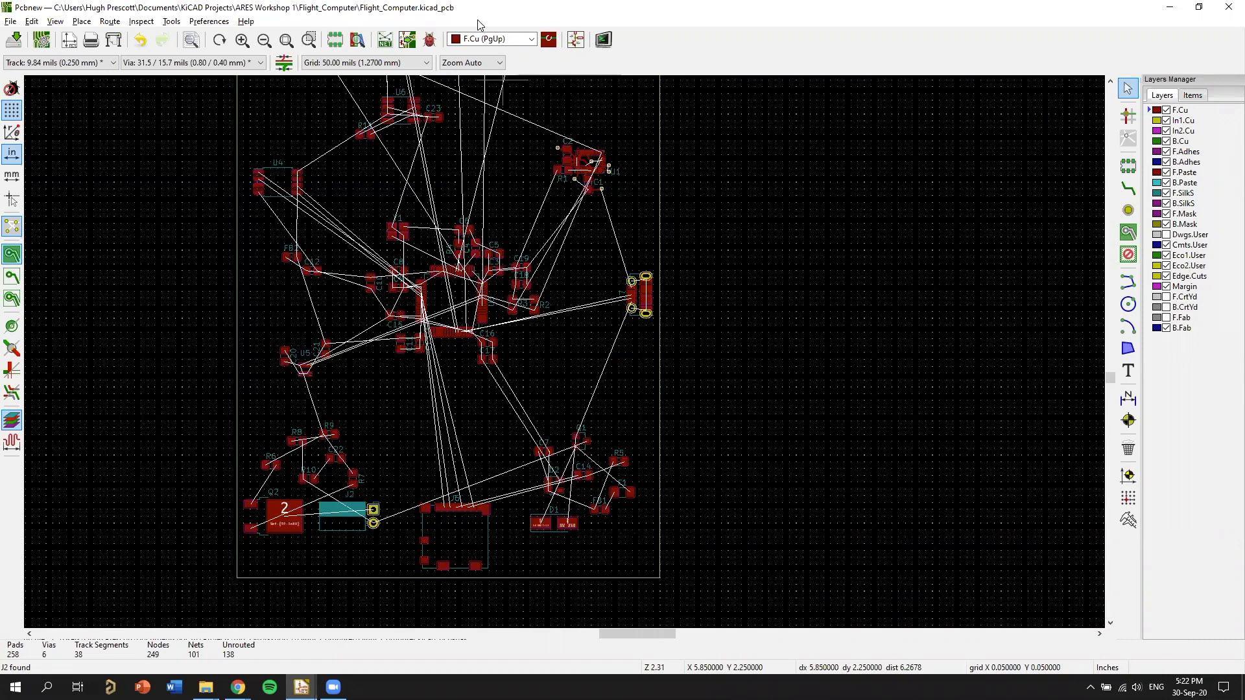
Update the PCB from the netlist again to bring in the screw terminal footprint for J5.
left_click(388, 41)
left_click(667, 476)
left_click(707, 422)
left_click(829, 190)
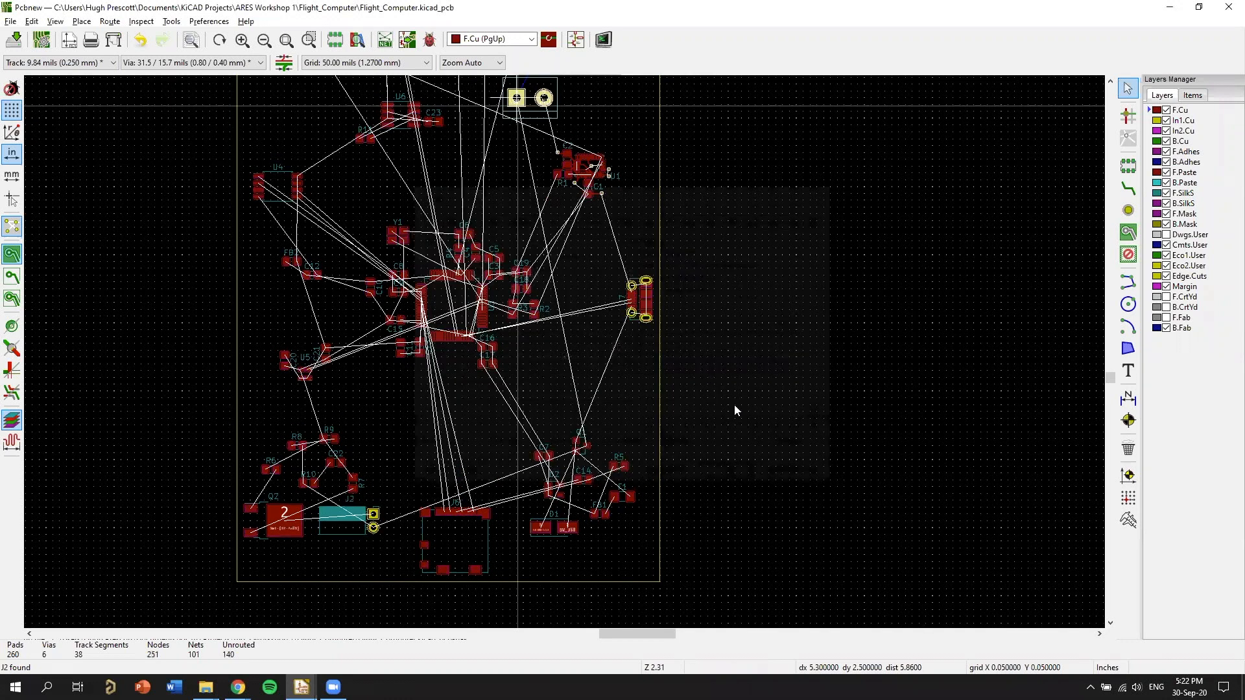
Rotate the J5 screw terminal upright and place it flush with the board edge, just below USB connector J7.
scroll(442, 414, "up", 1)
key("r")
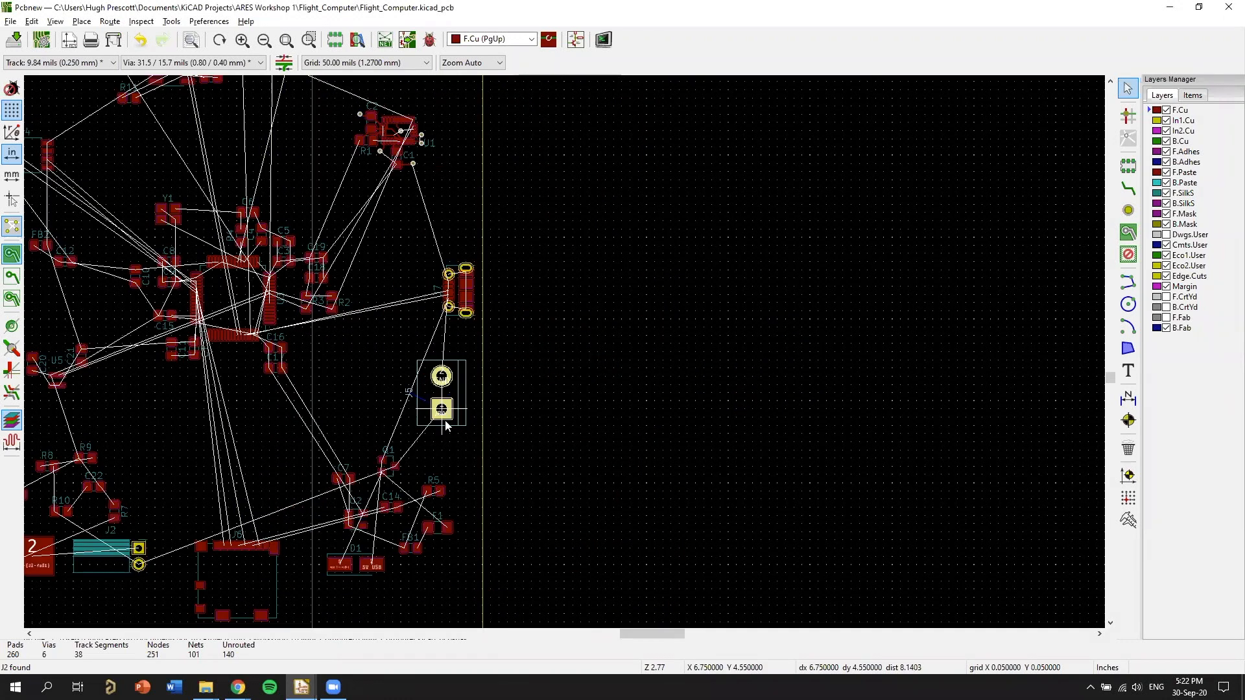
left_click(457, 414)
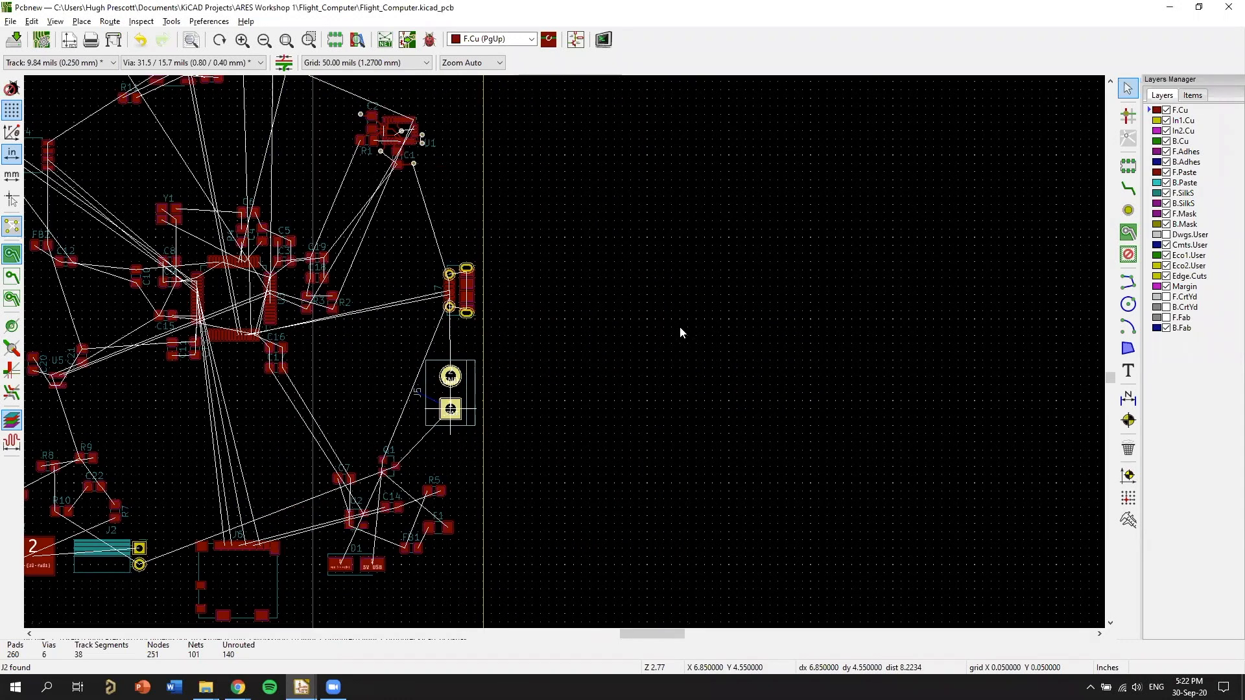
scroll(496, 335, "up", 4)
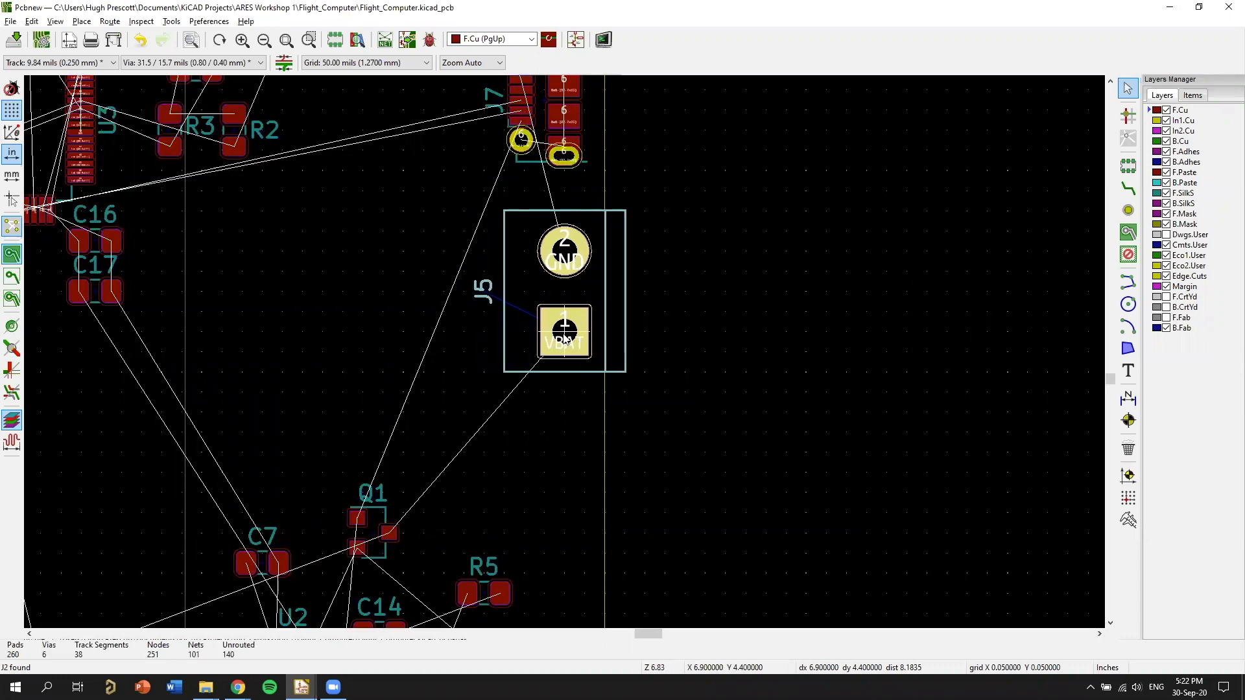
left_click(545, 332)
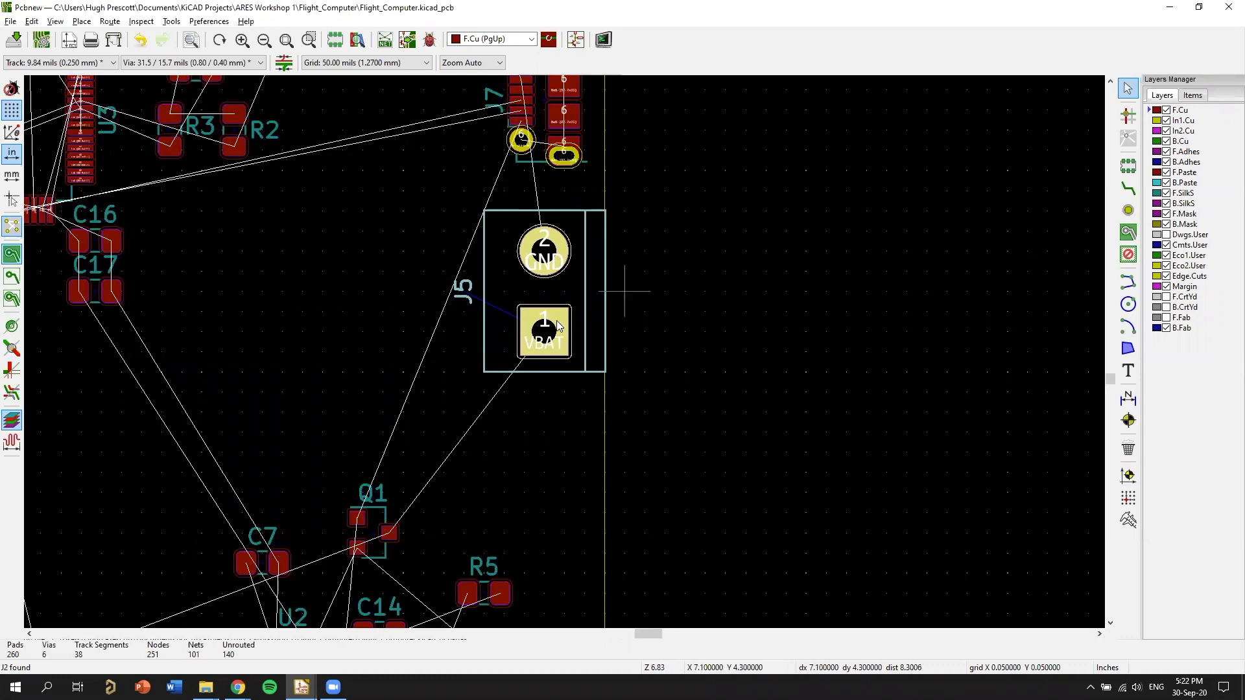
left_click_drag(556, 323, 538, 414)
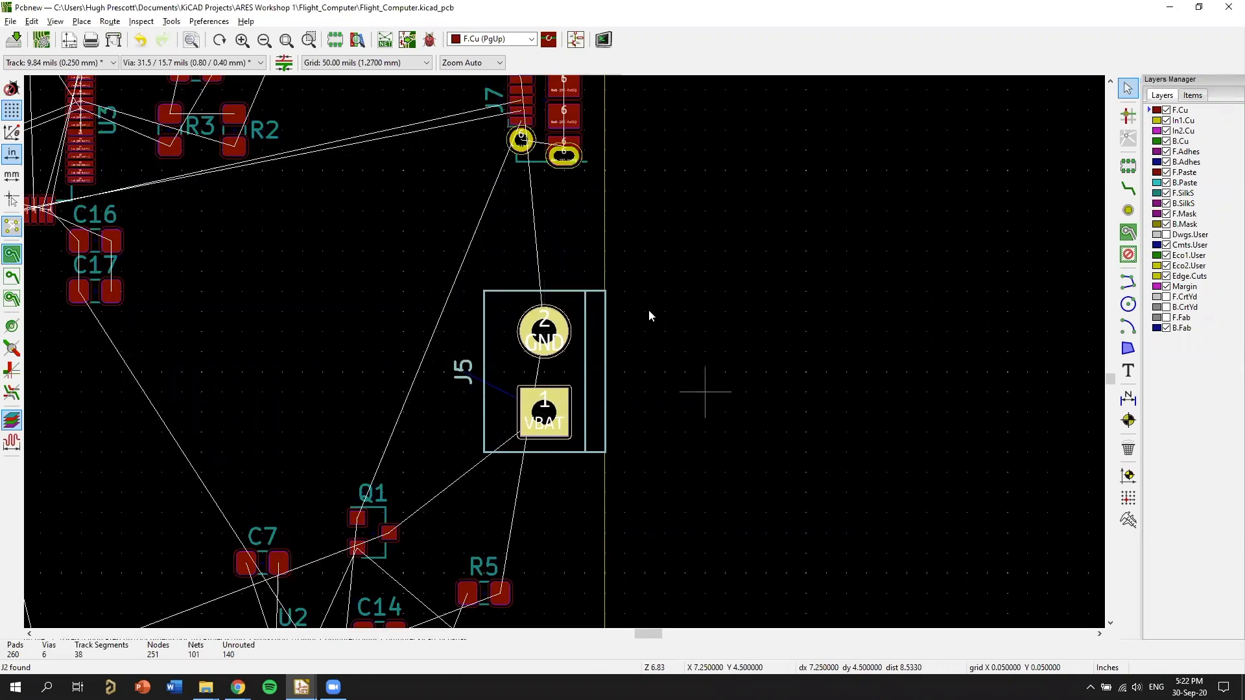
Inspect the board in the 3D viewer, checking the placement of J5 and J7 along the edge.
key("alt+3")
left_click_drag(375, 330, 950, 356)
scroll(1134, 426, "up", 5)
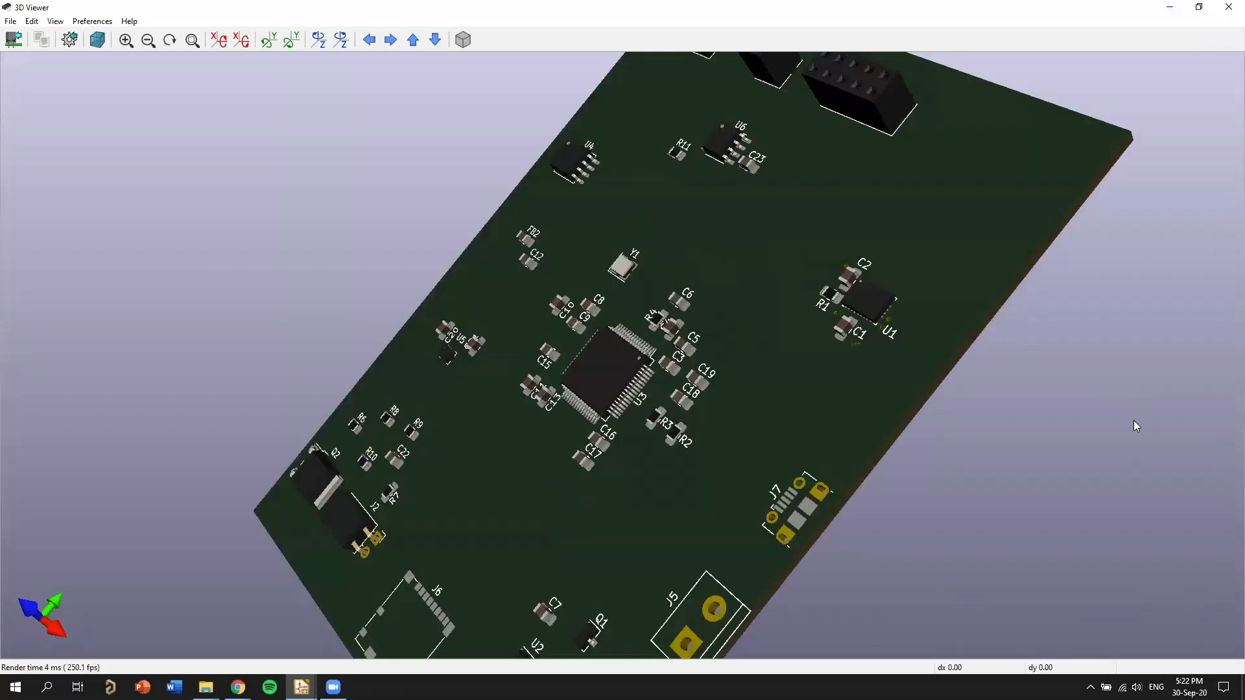
left_click_drag(1039, 493, 579, 203)
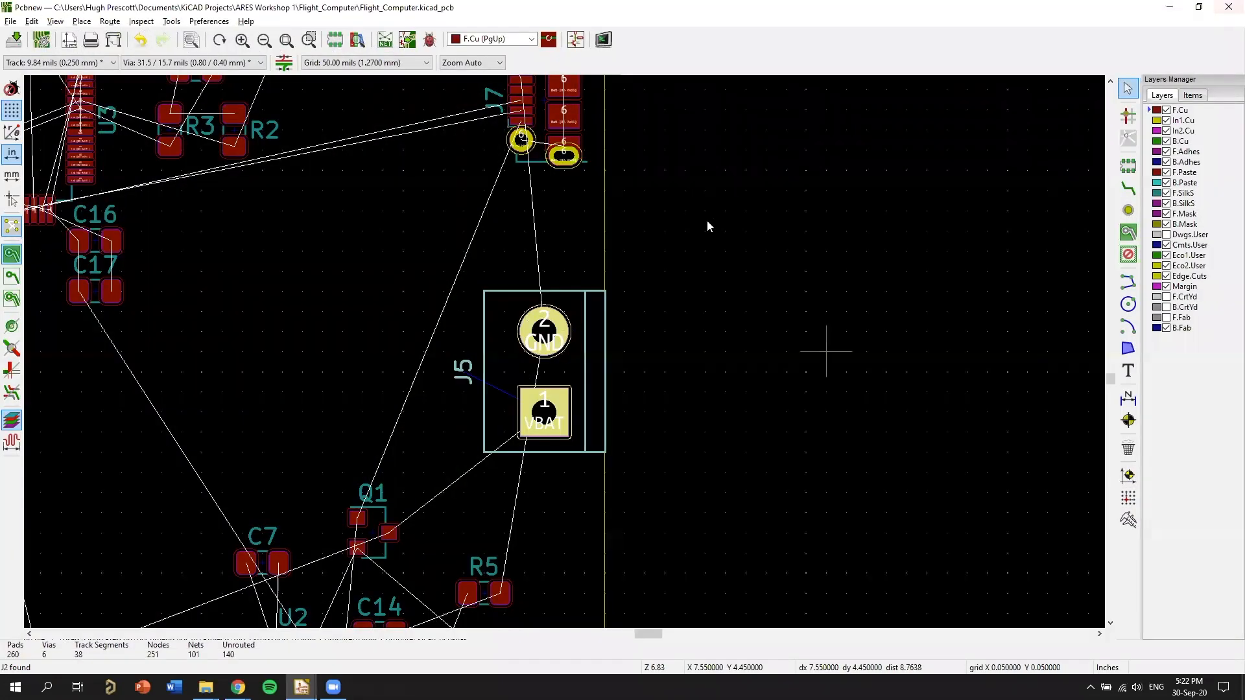
Switch to the schematic and examine the regulator circuit around Q1, D1, F1 and U2, returning to the PCB layout.
scroll(708, 226, "down", 1)
middle_click_drag(486, 301, 798, 214)
left_click(302, 687)
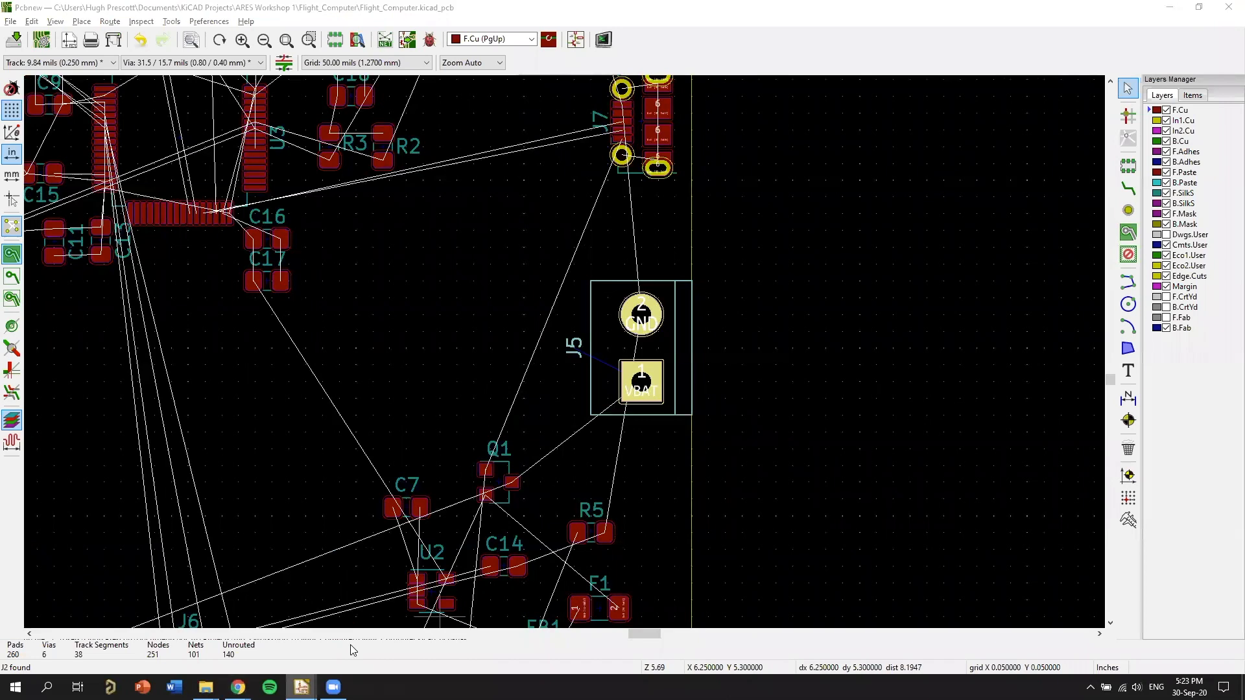
left_click(269, 632)
scroll(595, 370, "up", 3)
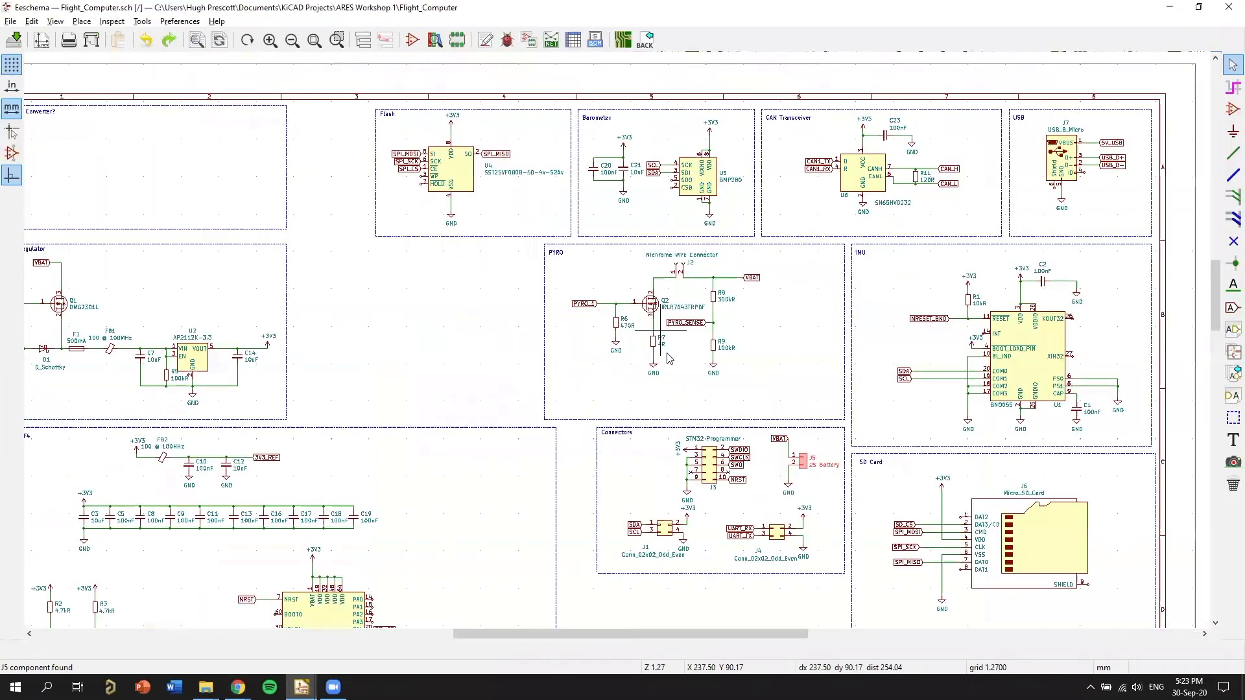
scroll(369, 332, "up", 3)
scroll(397, 344, "up", 3)
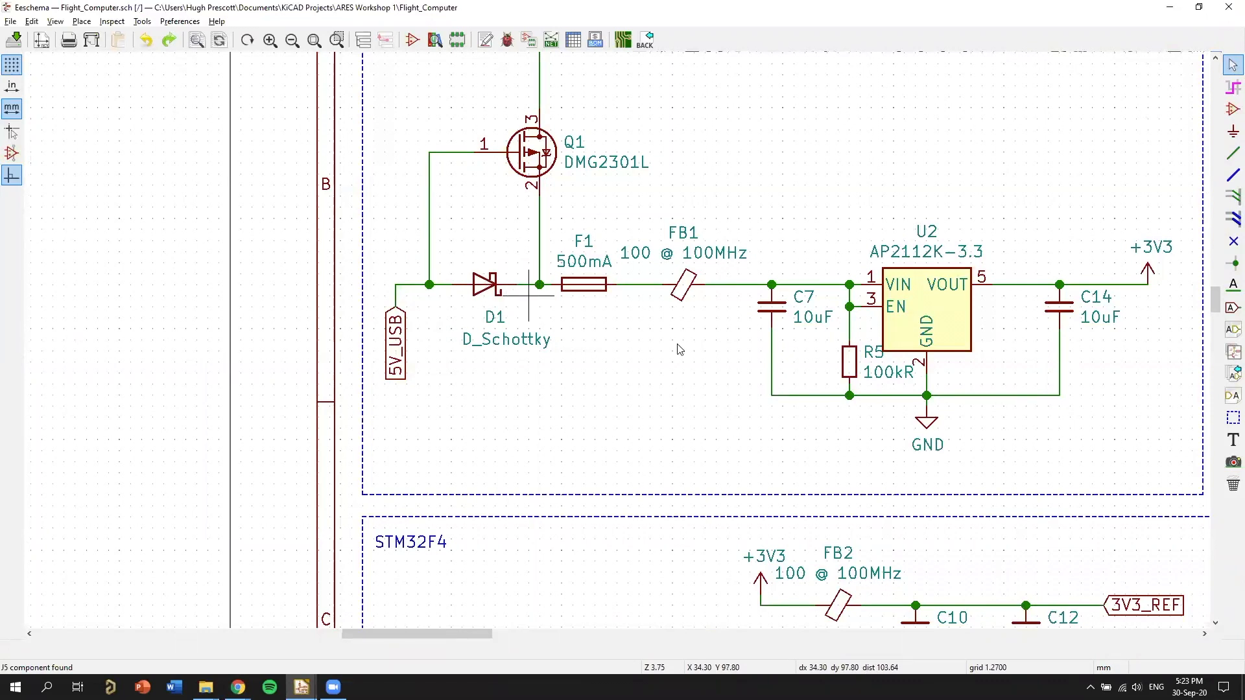
key("alt+Tab")
Nudge the J5 screw terminal one 50 mil grid step along the board edge toward J7.
scroll(622, 424, "down", 1)
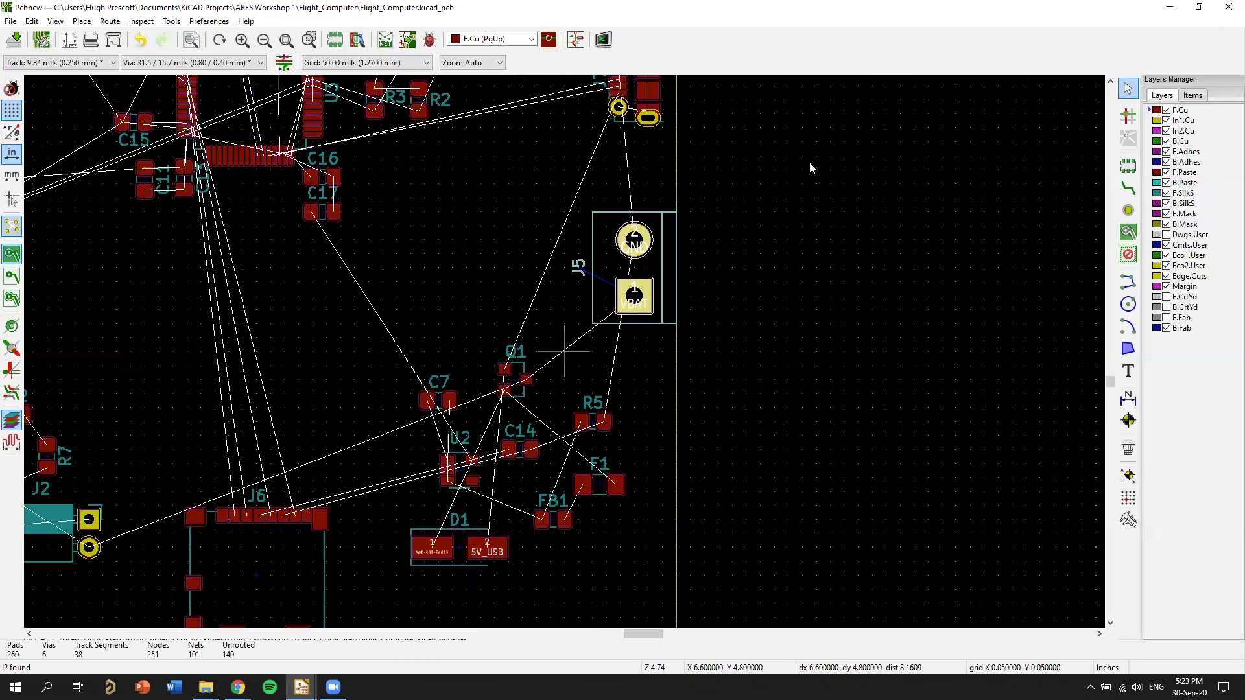
middle_click_drag(657, 290, 810, 162)
key("m")
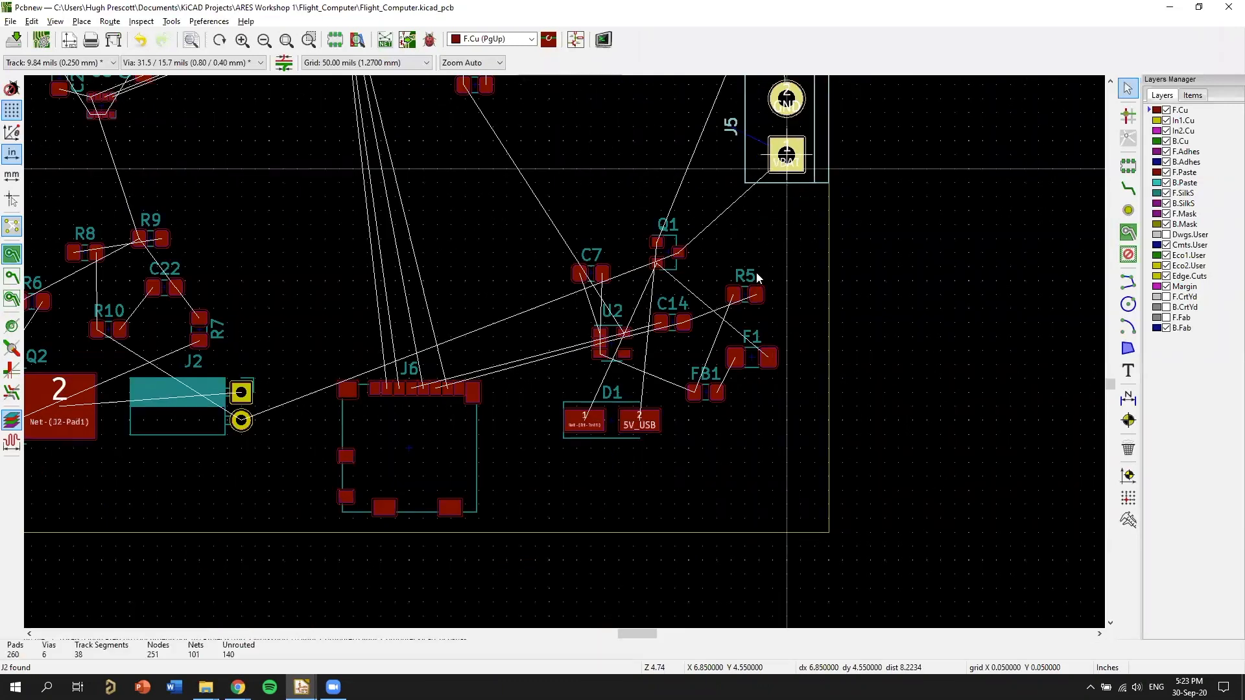
Check D1 in the schematic, rotate its footprint 90 degrees and place it beside USB connector J7 on the inner side.
key("alt+Tab")
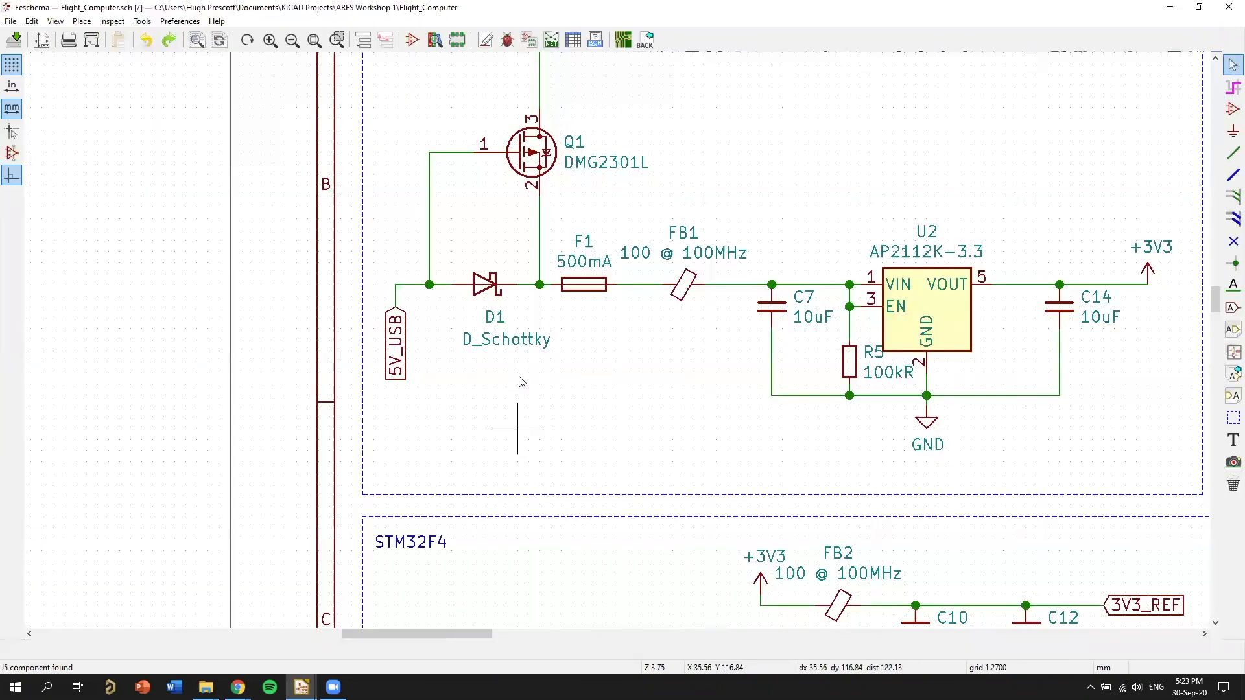
key("alt+Tab")
left_click(622, 428)
key("m")
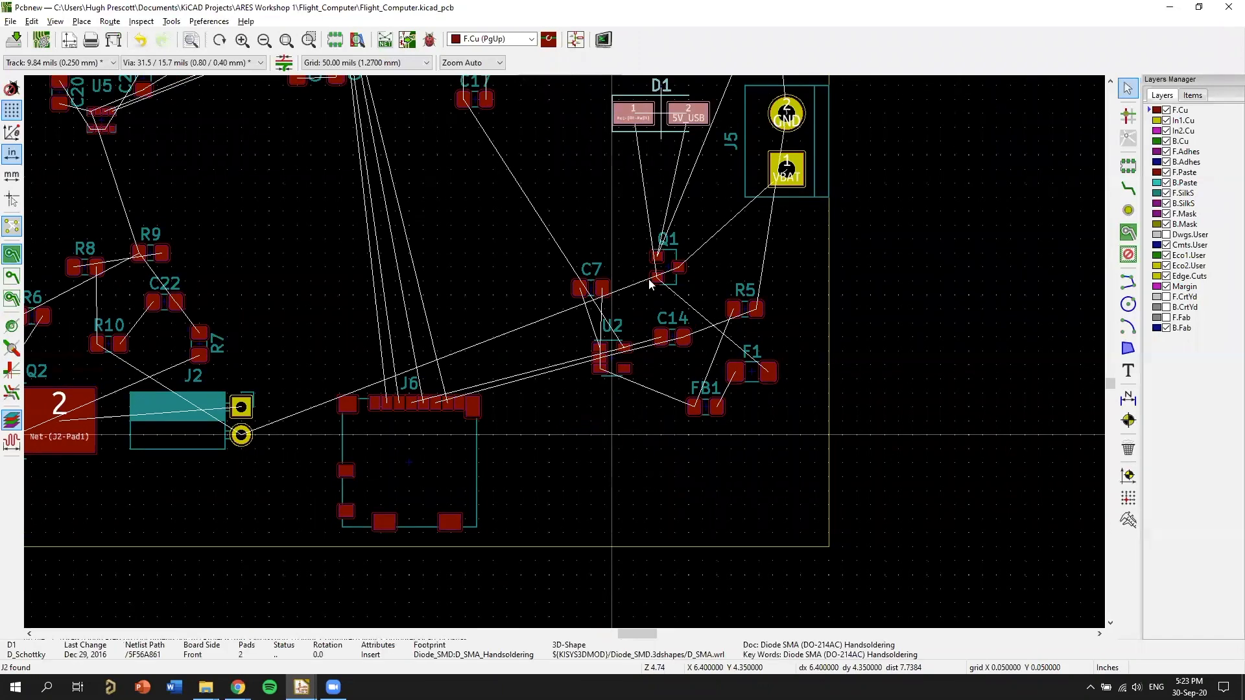
middle_click_drag(659, 391, 631, 463)
key("r")
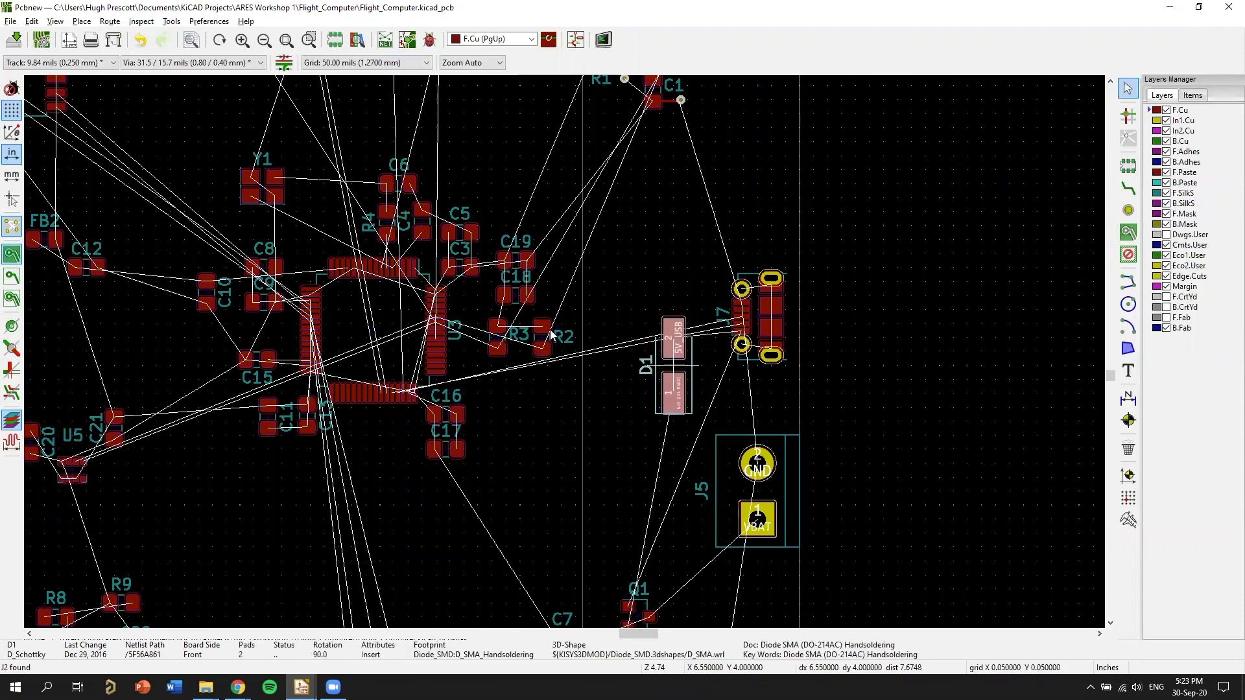
scroll(551, 334, "up", 4)
left_click(523, 340)
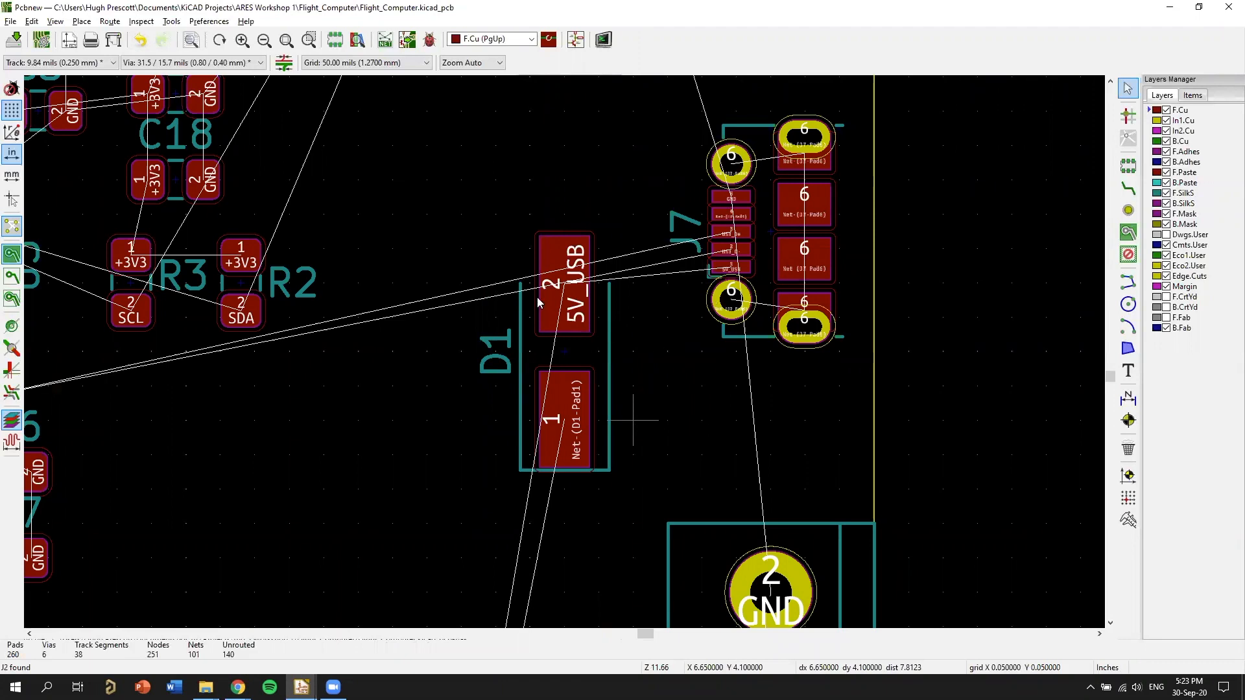
Examine how D1 connects 5V_USB to F1 in the schematic, and check the PCB's 3D view.
scroll(530, 303, "up", 1)
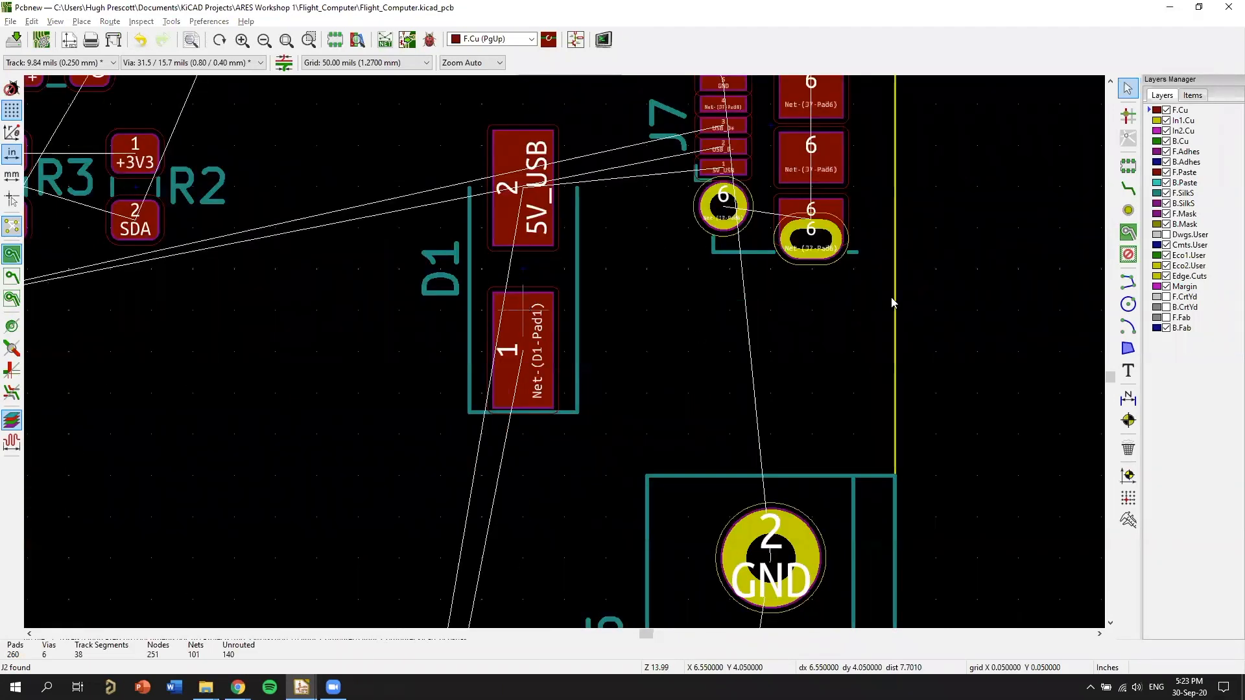
key("alt+Tab")
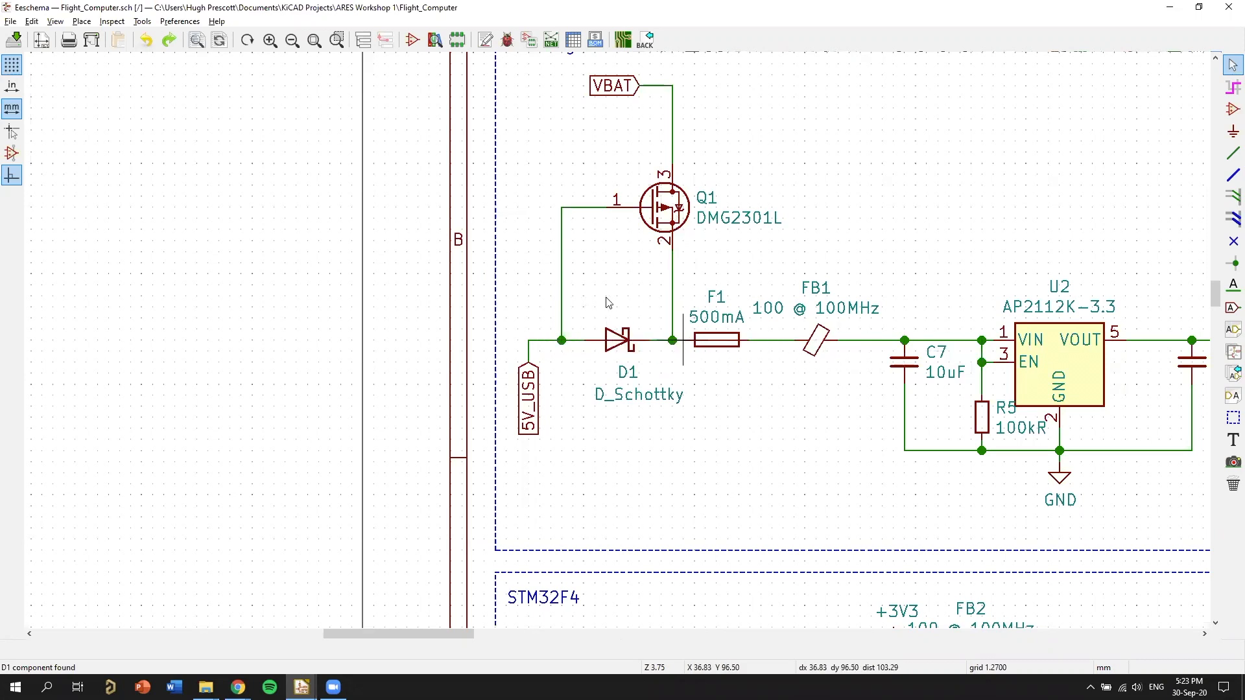
scroll(683, 361, "up", 1)
middle_click_drag(593, 331, 703, 349)
scroll(649, 331, "up", 3)
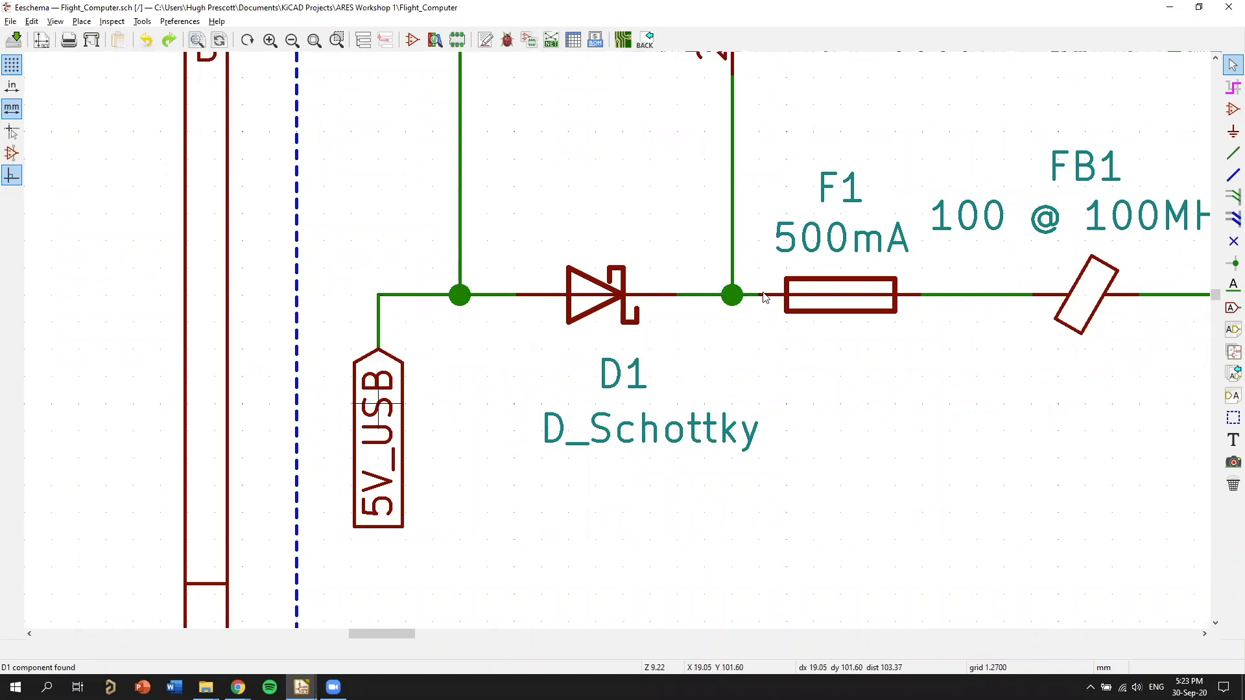
scroll(764, 297, "down", 3)
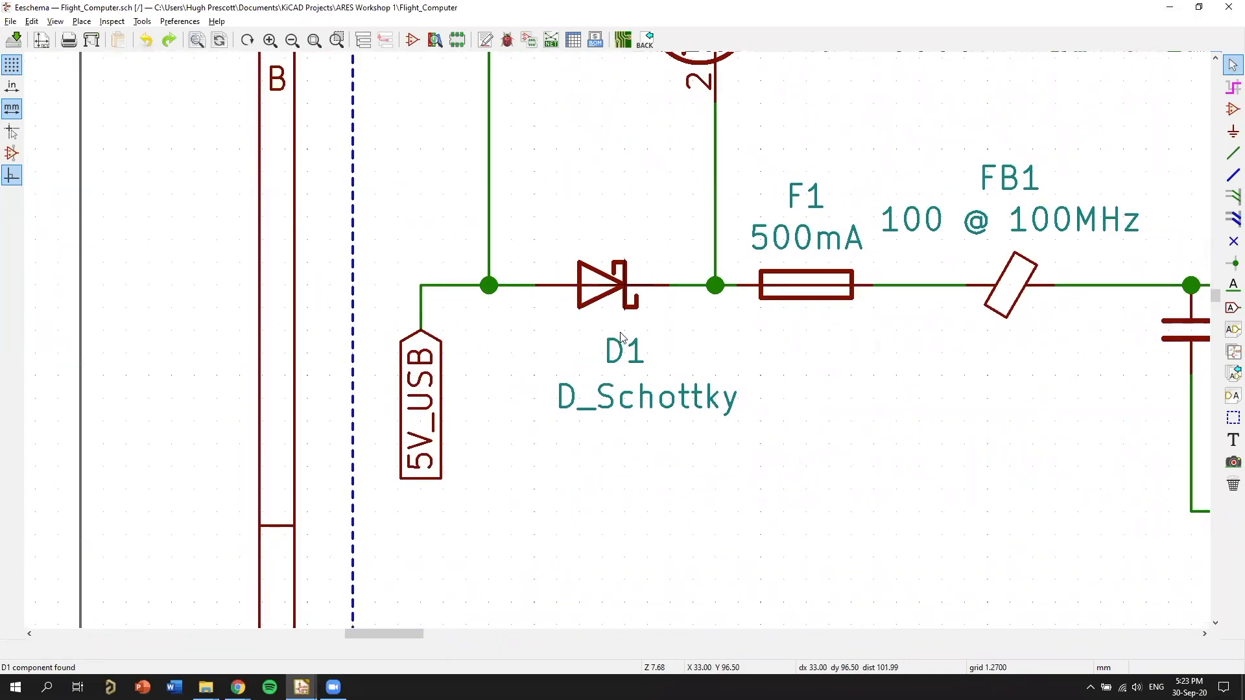
middle_click_drag(674, 308, 589, 326)
scroll(674, 306, "down", 1)
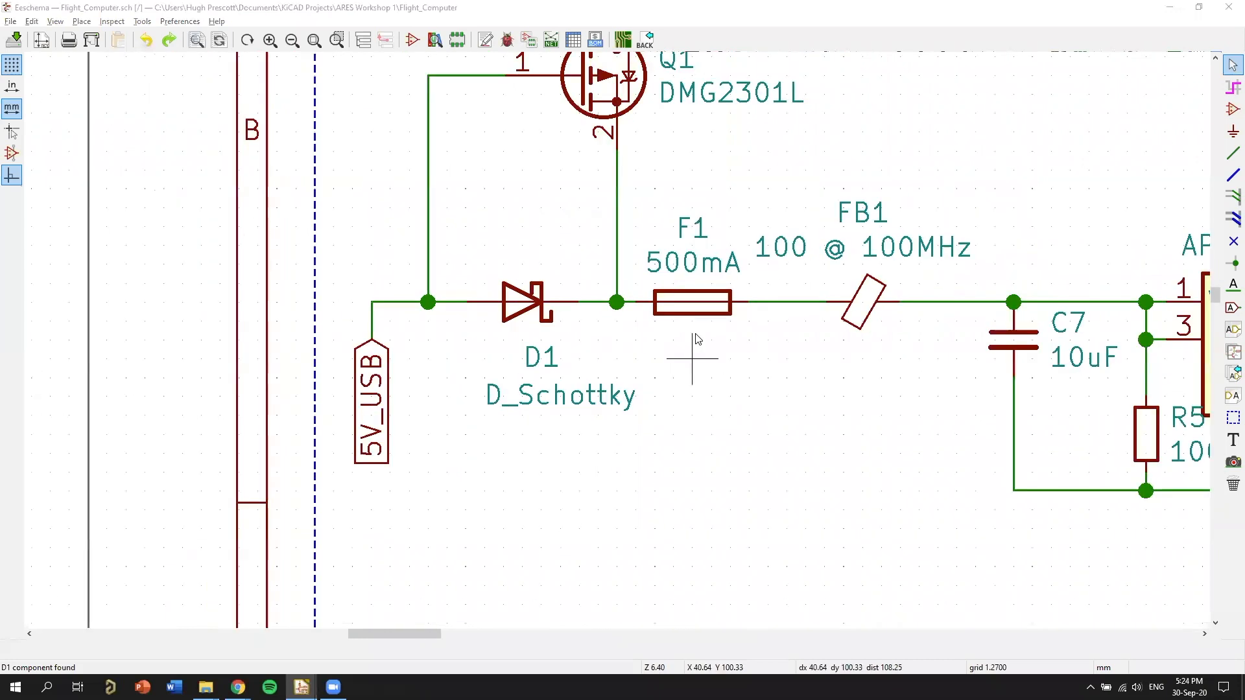
key("alt+Tab")
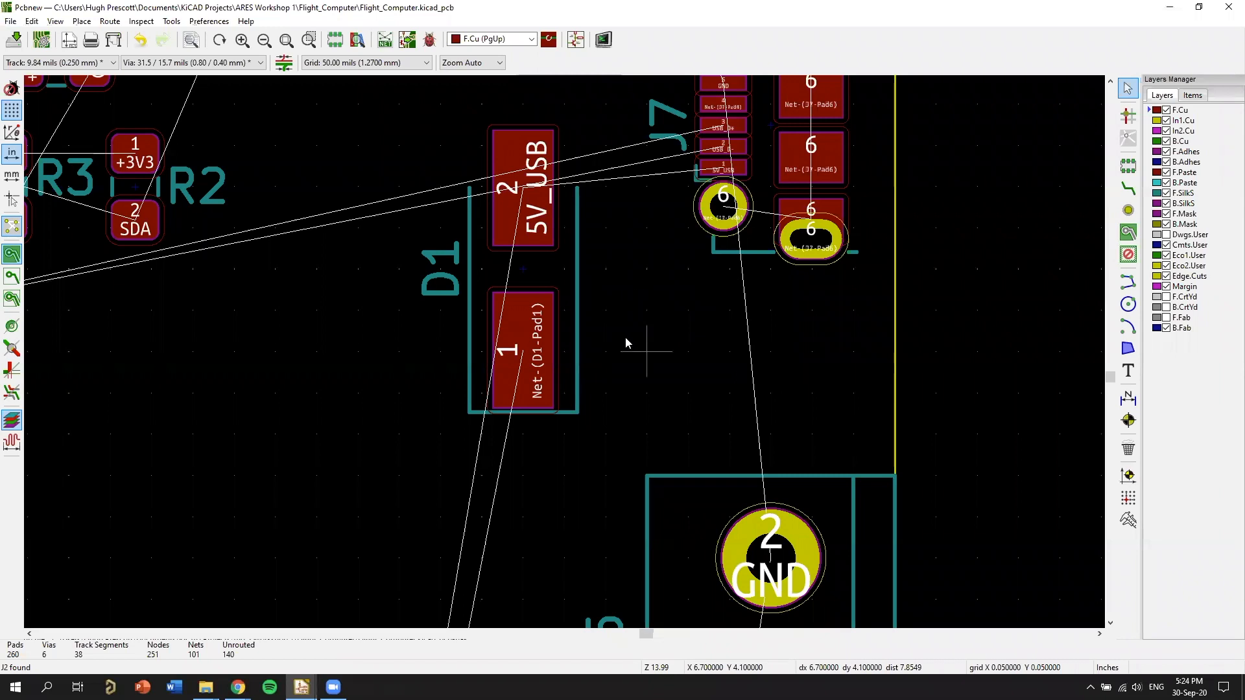
key("alt+3")
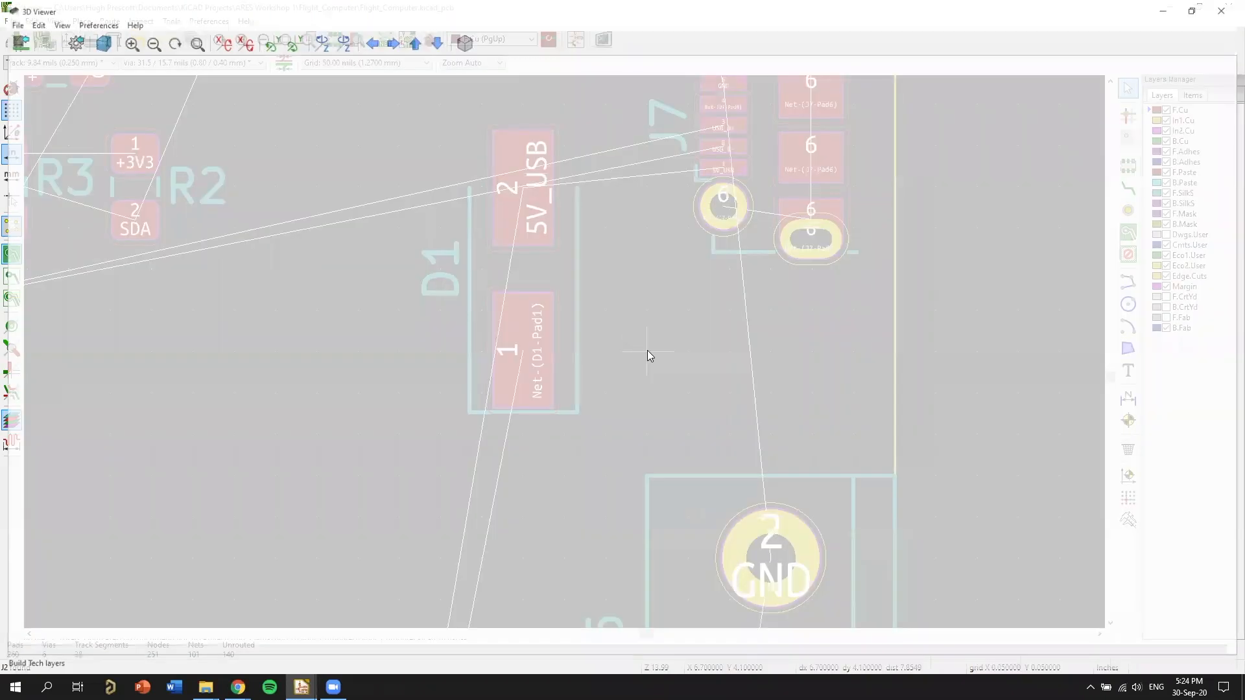
key("alt+Tab")
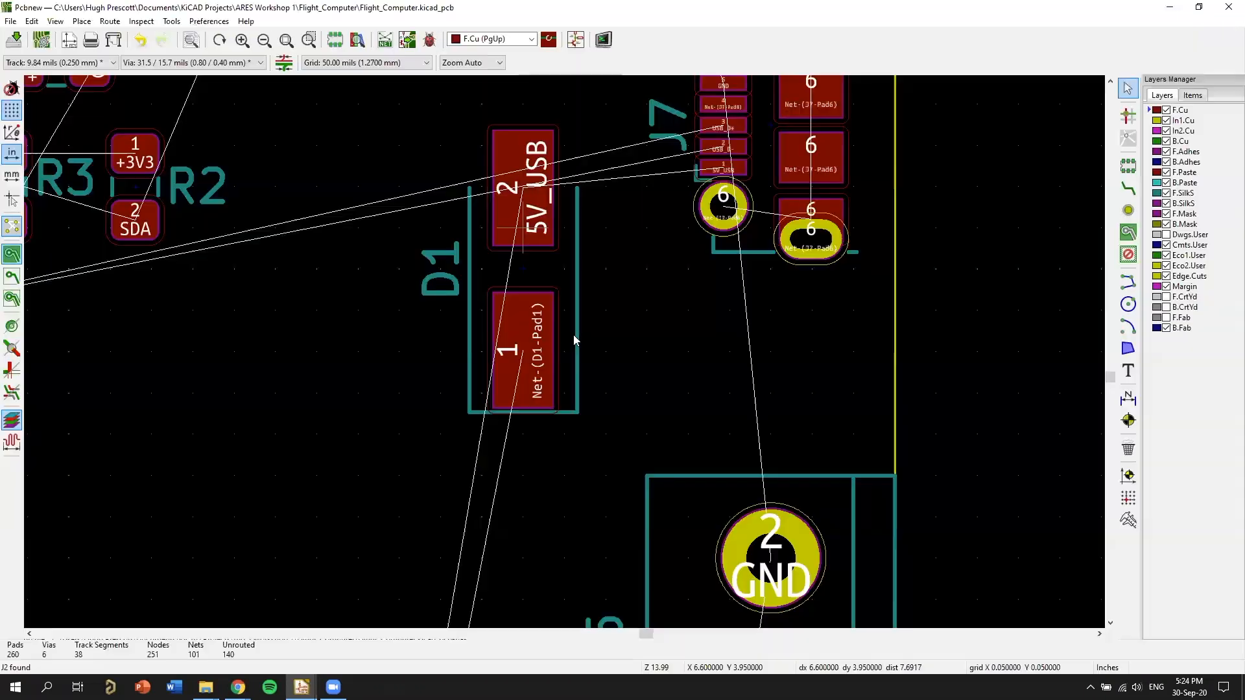
Move diode D1 one 50 mil grid step closer to USB connector J7.
scroll(639, 358, "down", 3)
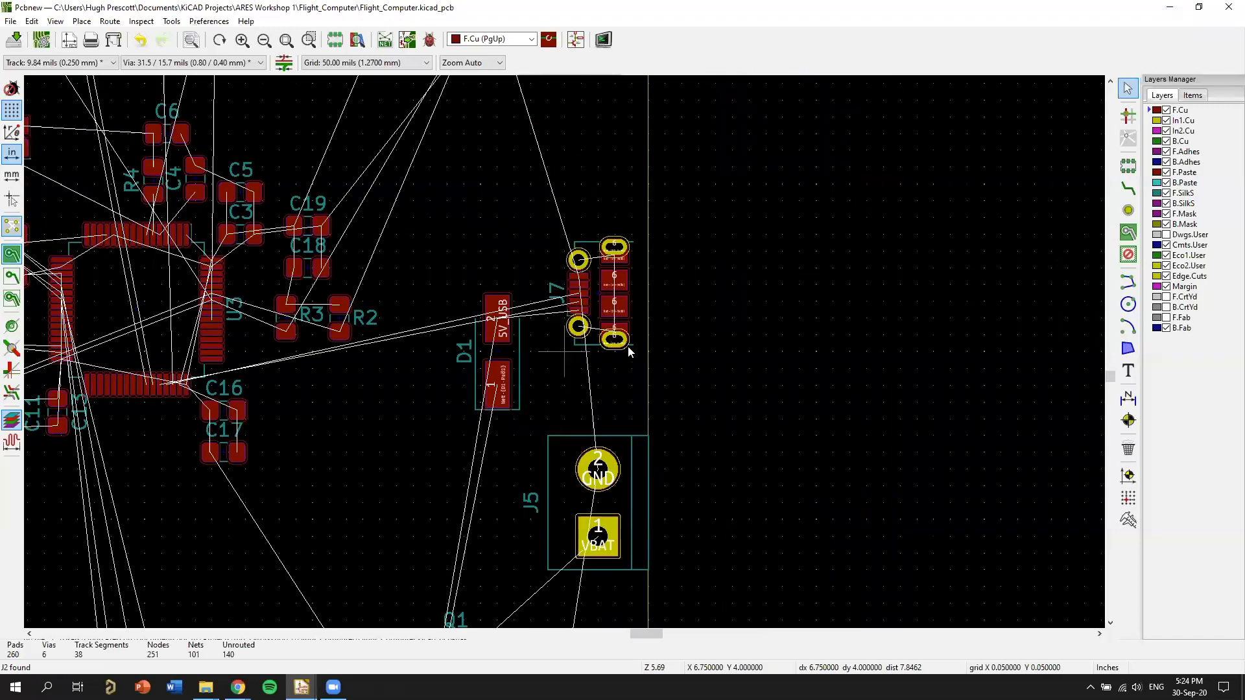
middle_click_drag(497, 368, 616, 341)
left_click_drag(616, 341, 633, 341)
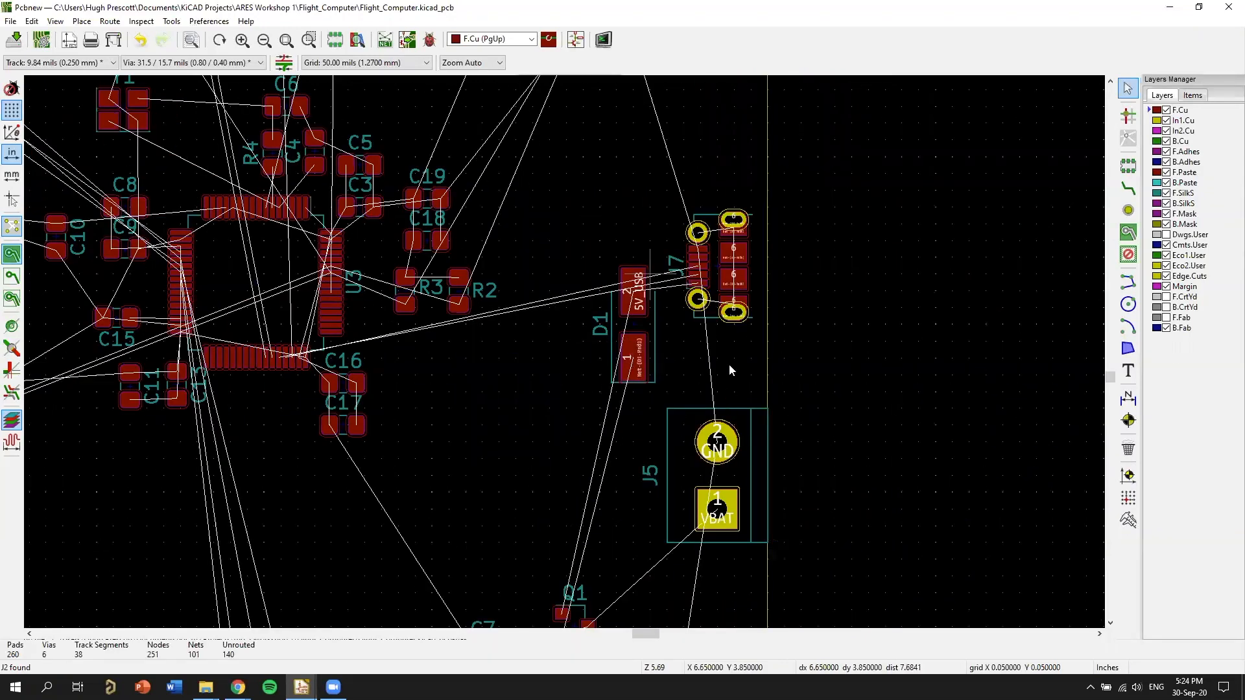
scroll(671, 255, "up", 5)
middle_click_drag(830, 286, 854, 175)
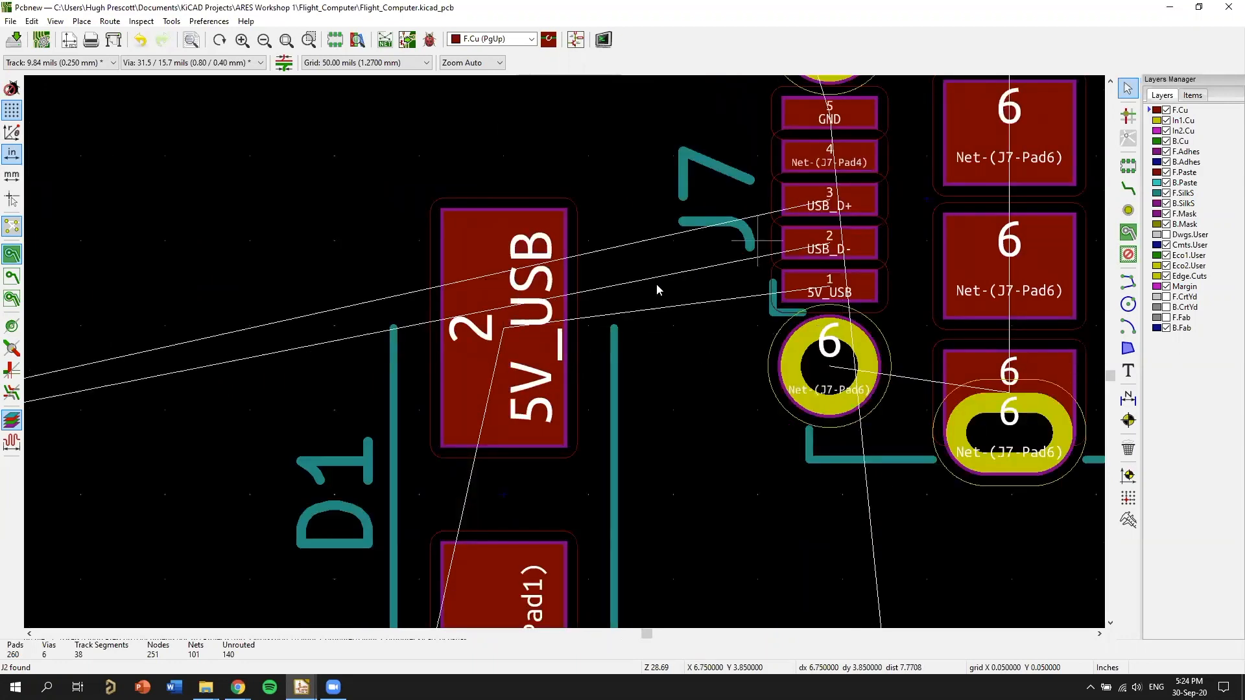
key("x")
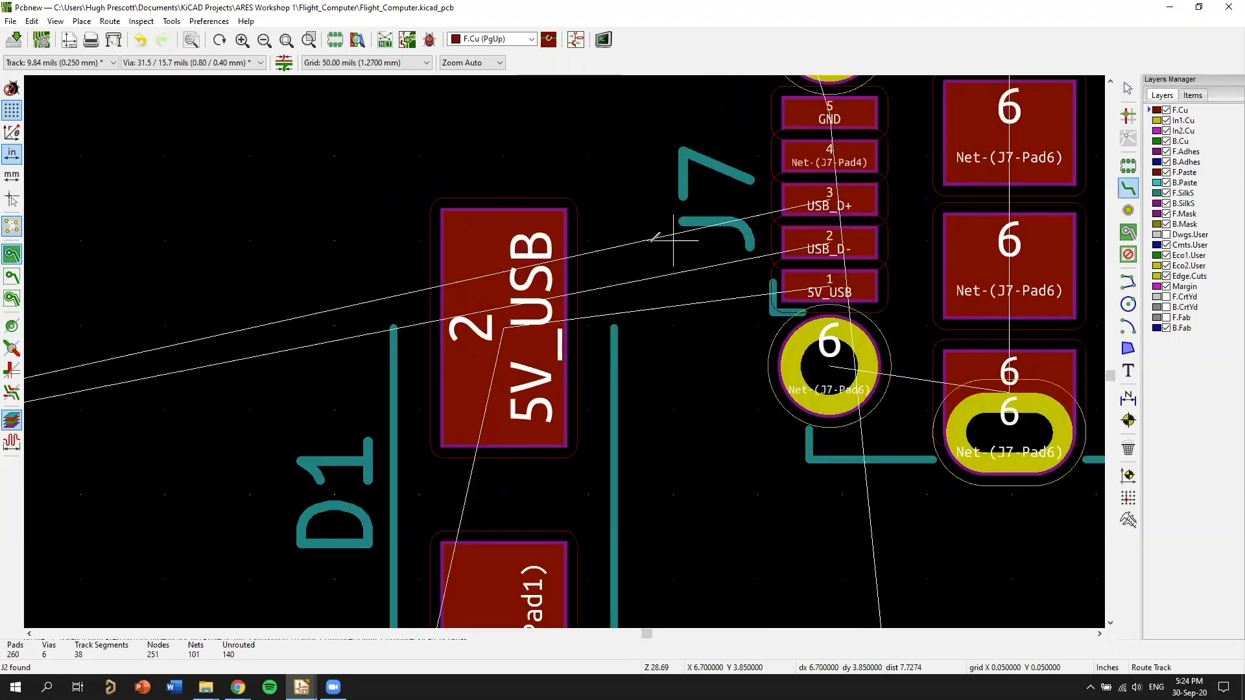
left_click(504, 328)
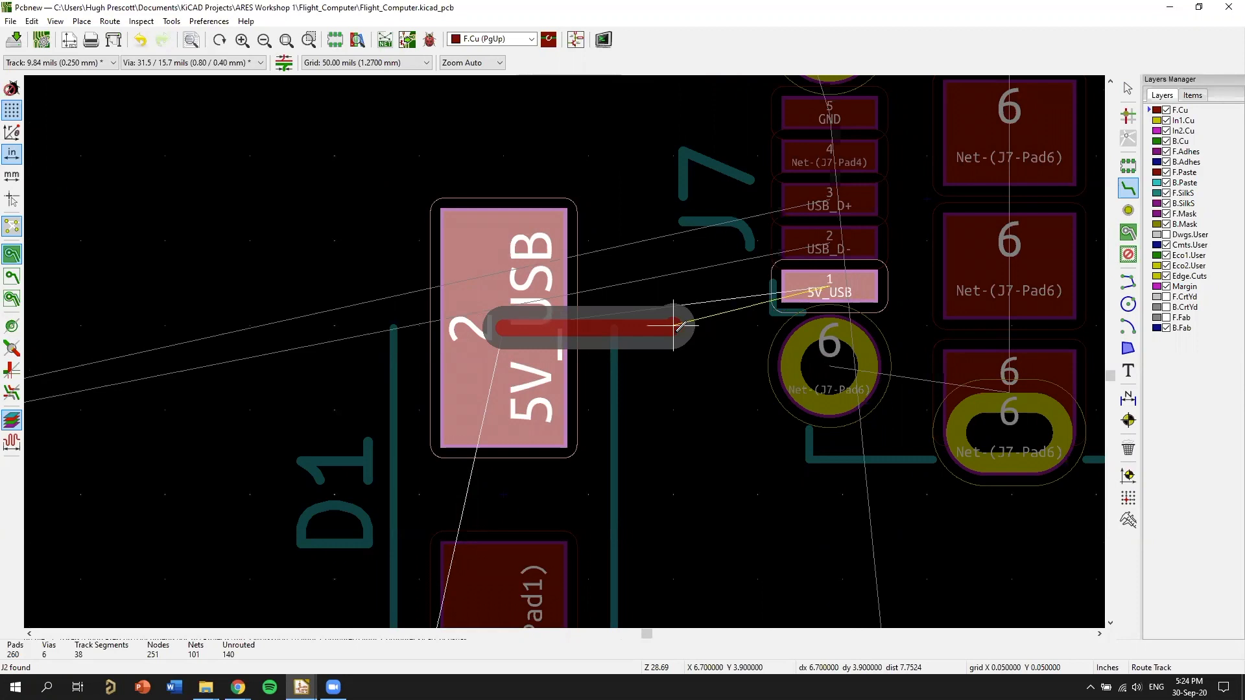
key("Escape")
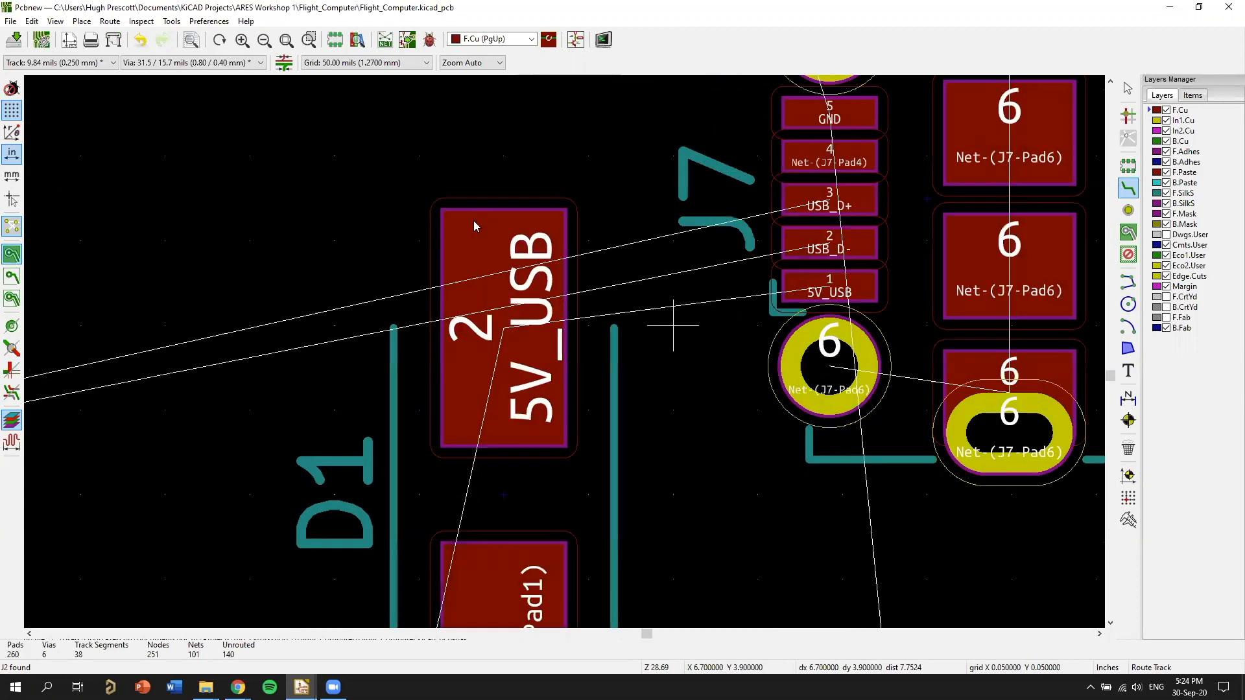
Set the grid to 20 mils (0.5080 mm) and move D1 up to align its 5V_USB pad with J7's 5V_USB pad.
left_click(391, 65)
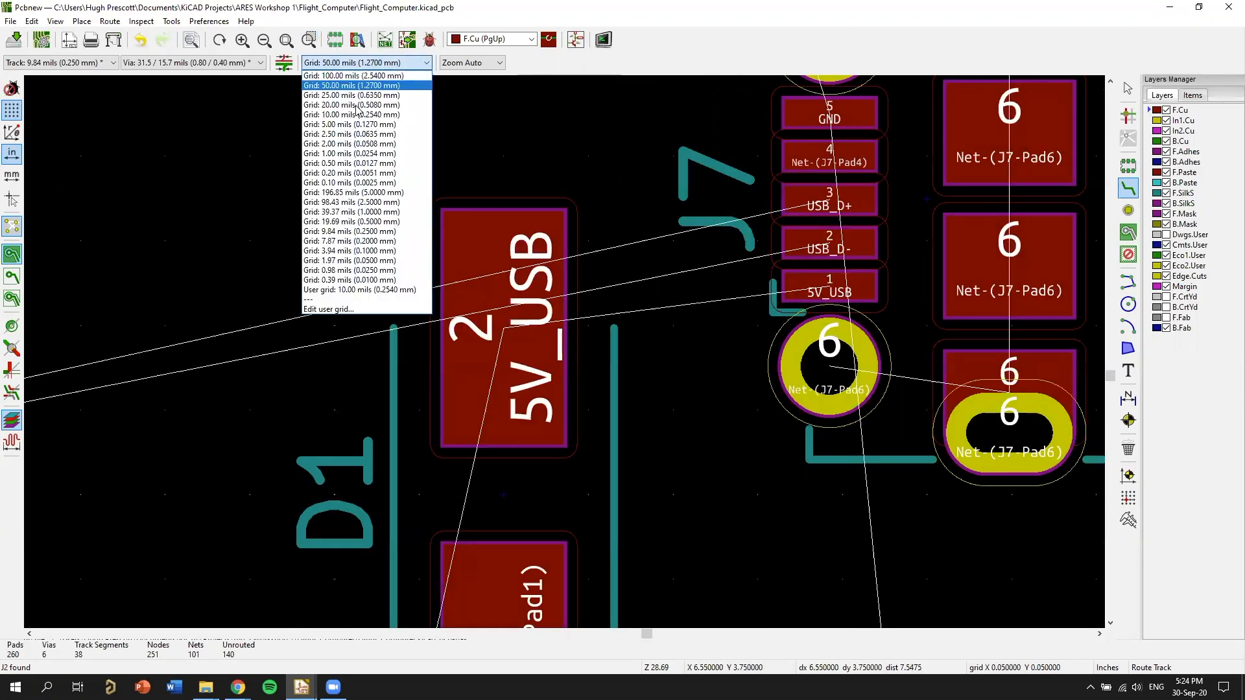
left_click(398, 104)
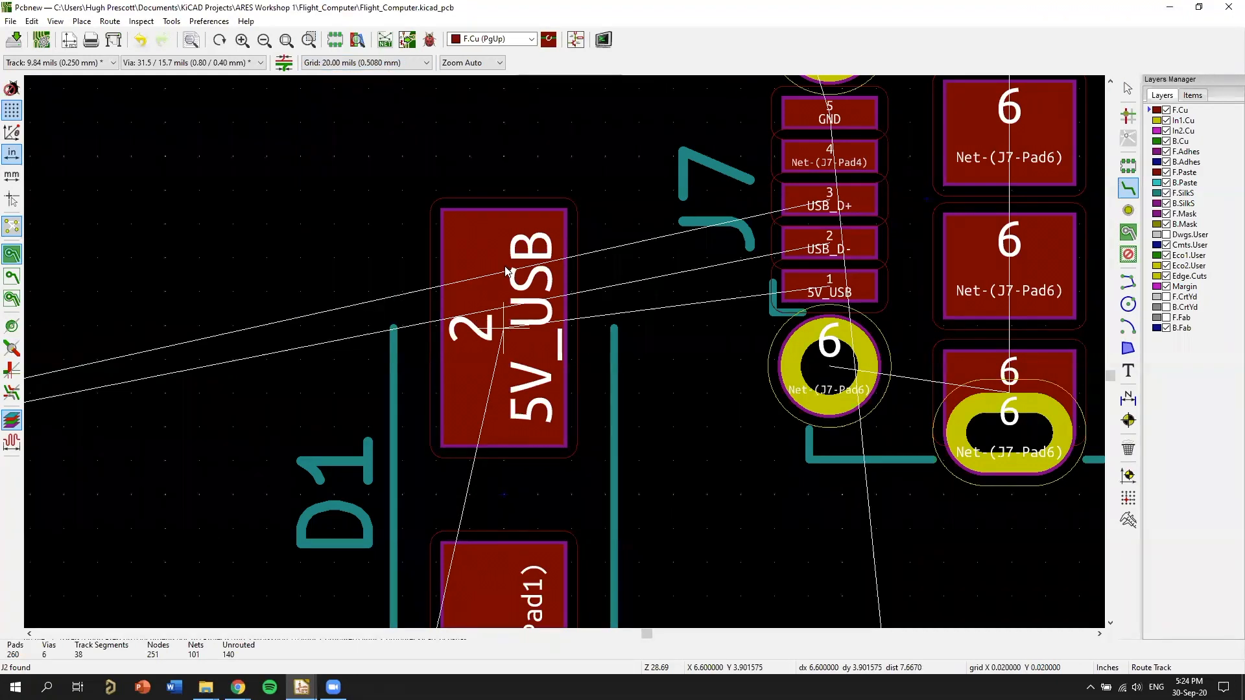
key("m")
left_click(840, 288)
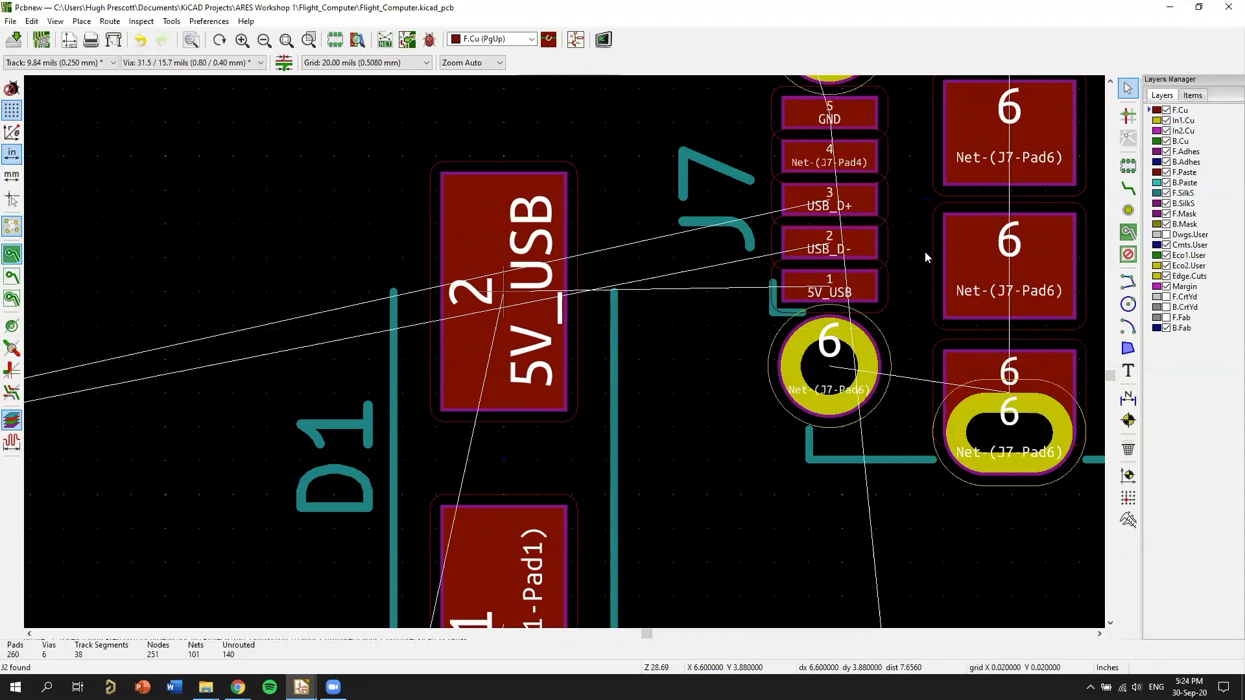
scroll(914, 255, "down", 1)
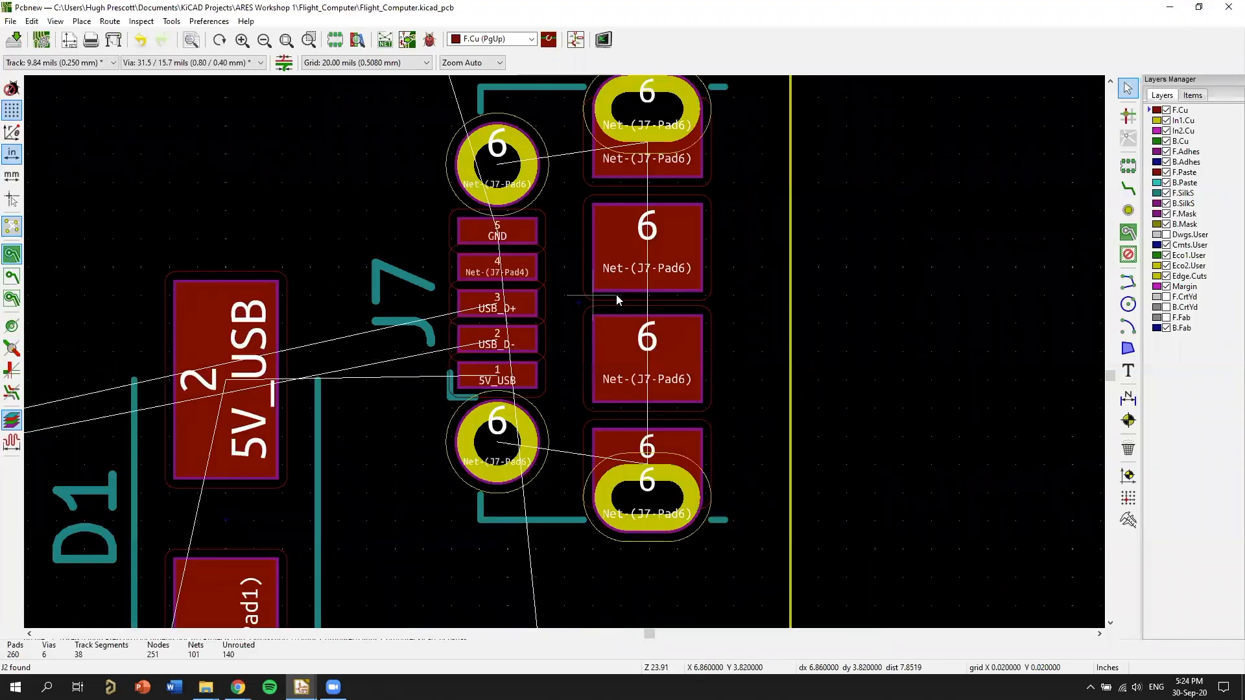
Move USB connector J7 horizontally a short distance closer to the board edge, keeping its 5V_USB pad in line with D1's.
left_click(633, 301)
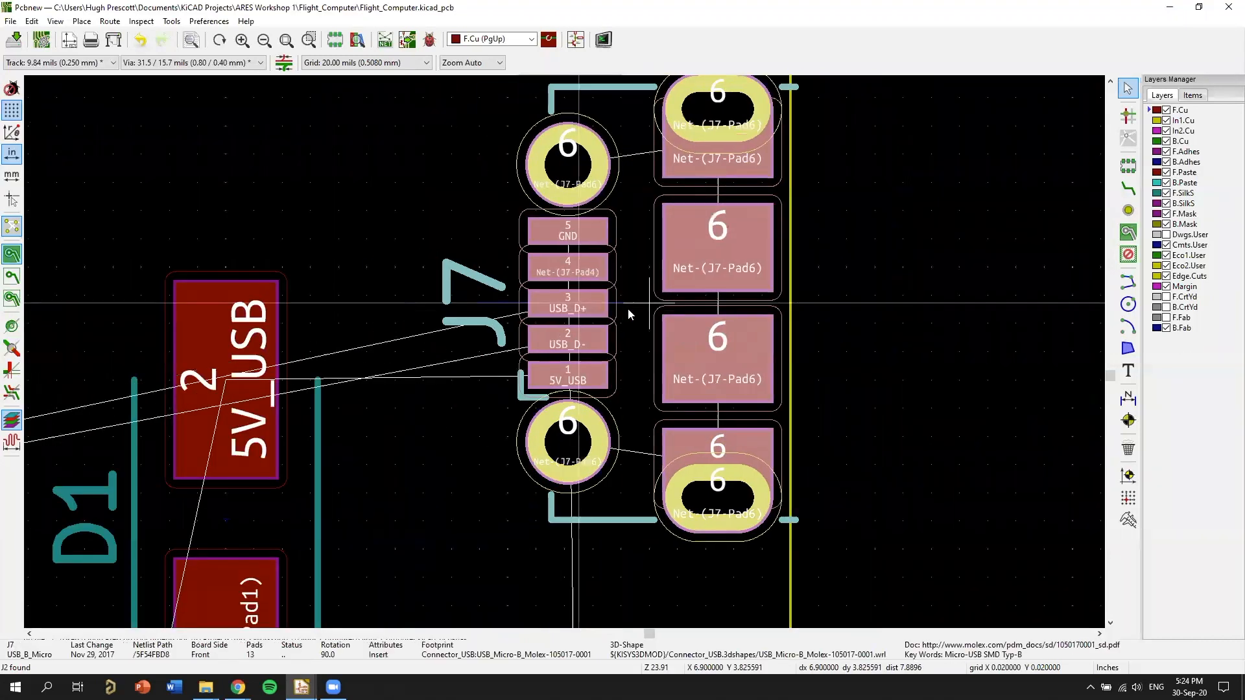
left_click(637, 362)
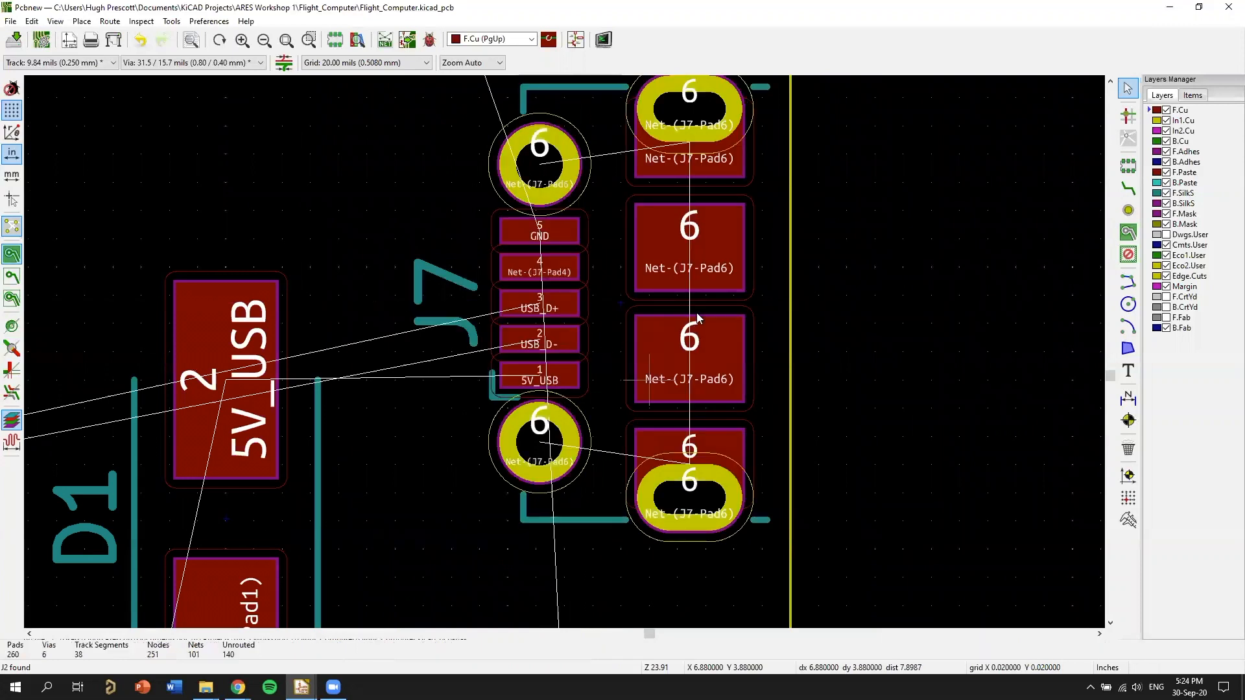
Route a straight 5V_USB track on F.Cu from pad 1 of connector J7 to pad 2 of diode D1.
mouse_move(568, 341)
middle_mouse_down()
mouse_move(698, 313)
mouse_move(744, 282)
middle_mouse_up()
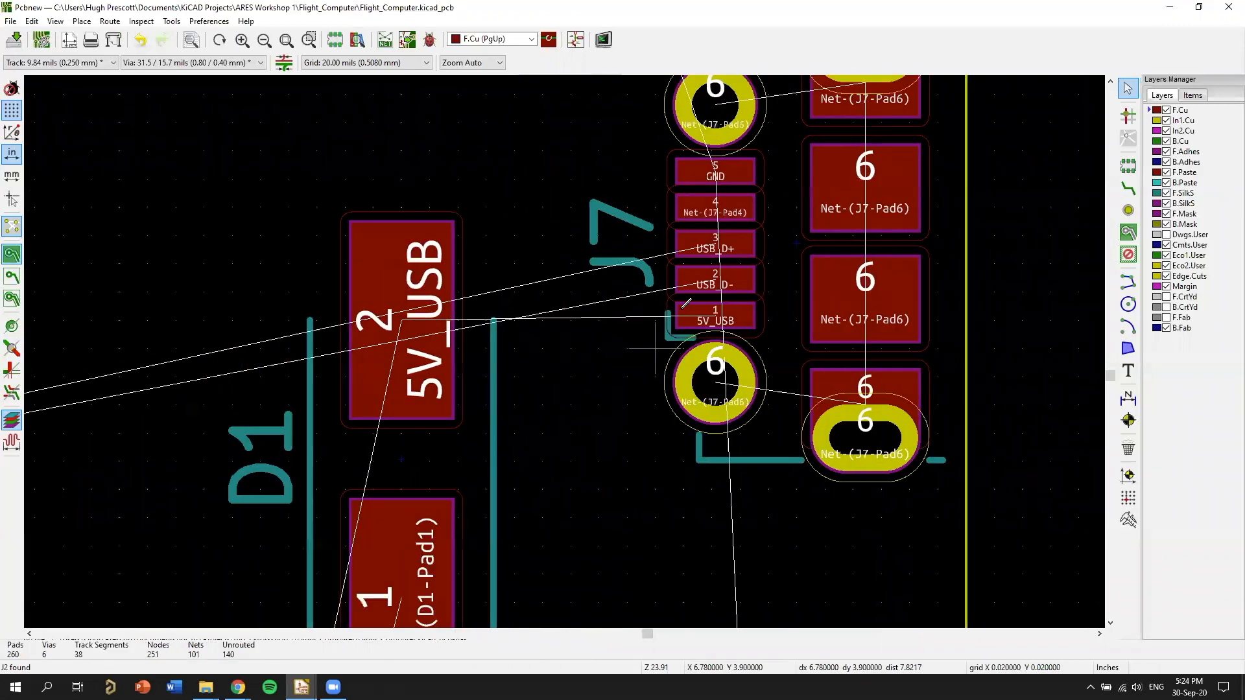
key("x")
scroll(601, 406, "up", 1)
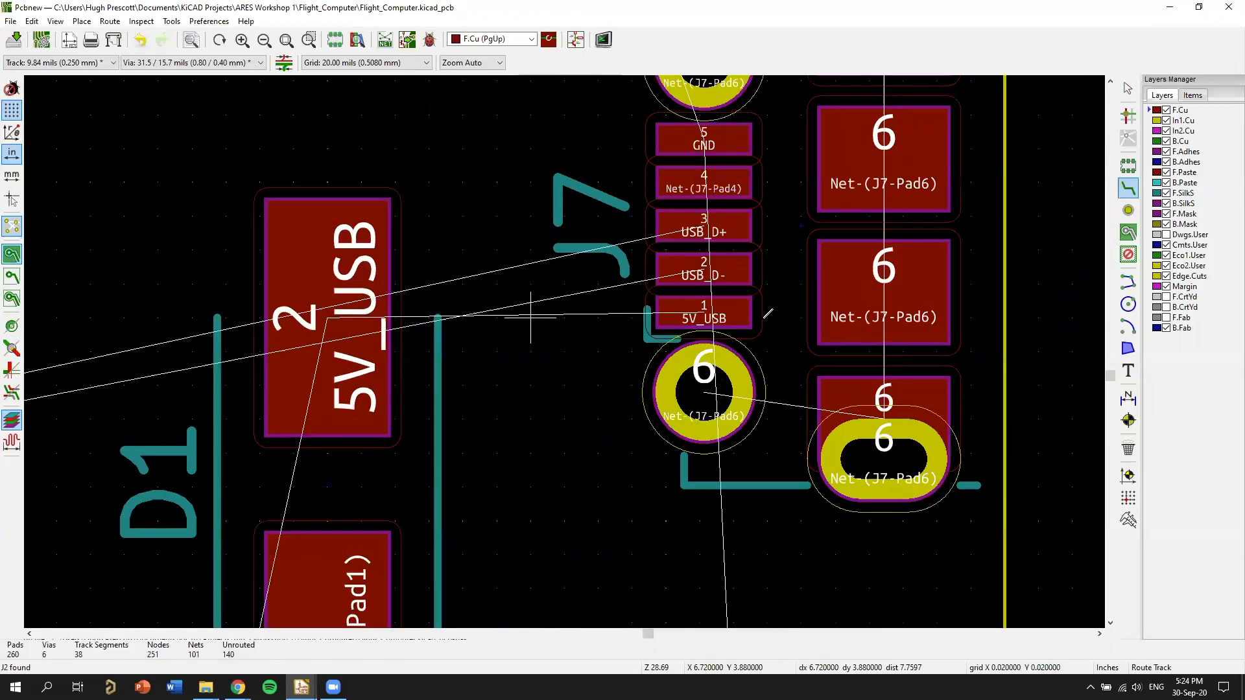
left_click(712, 329)
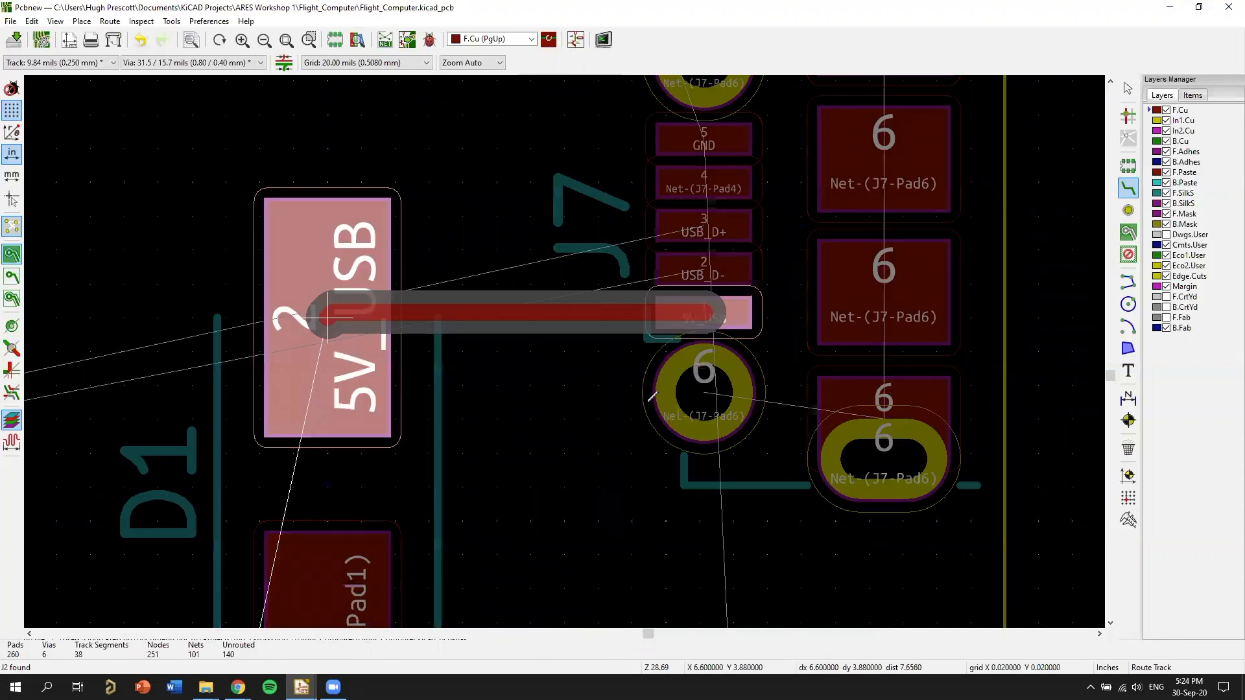
left_click(328, 318)
Examine the 5V_USB track between D1 and J7 and the unrouted connections around it.
scroll(598, 487, "down", 1)
middle_click_drag(597, 487, 726, 332)
middle_click_drag(557, 332, 660, 413)
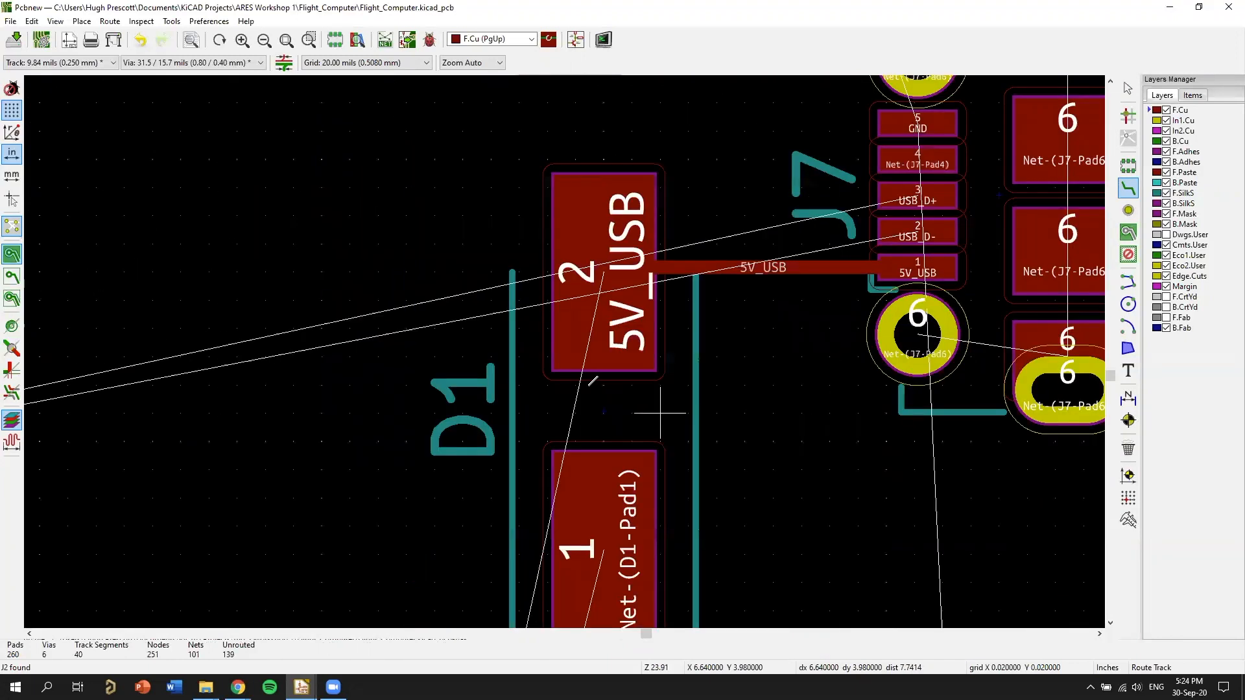
scroll(660, 413, "down", 2)
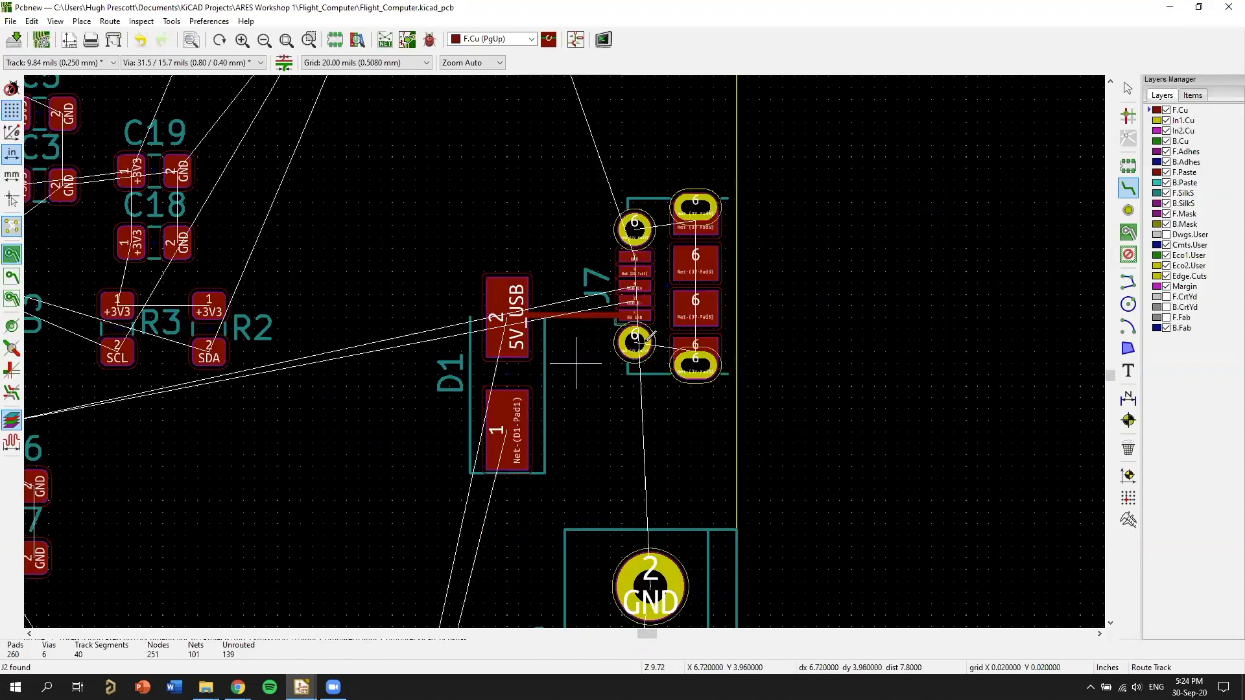
scroll(576, 363, "up", 2)
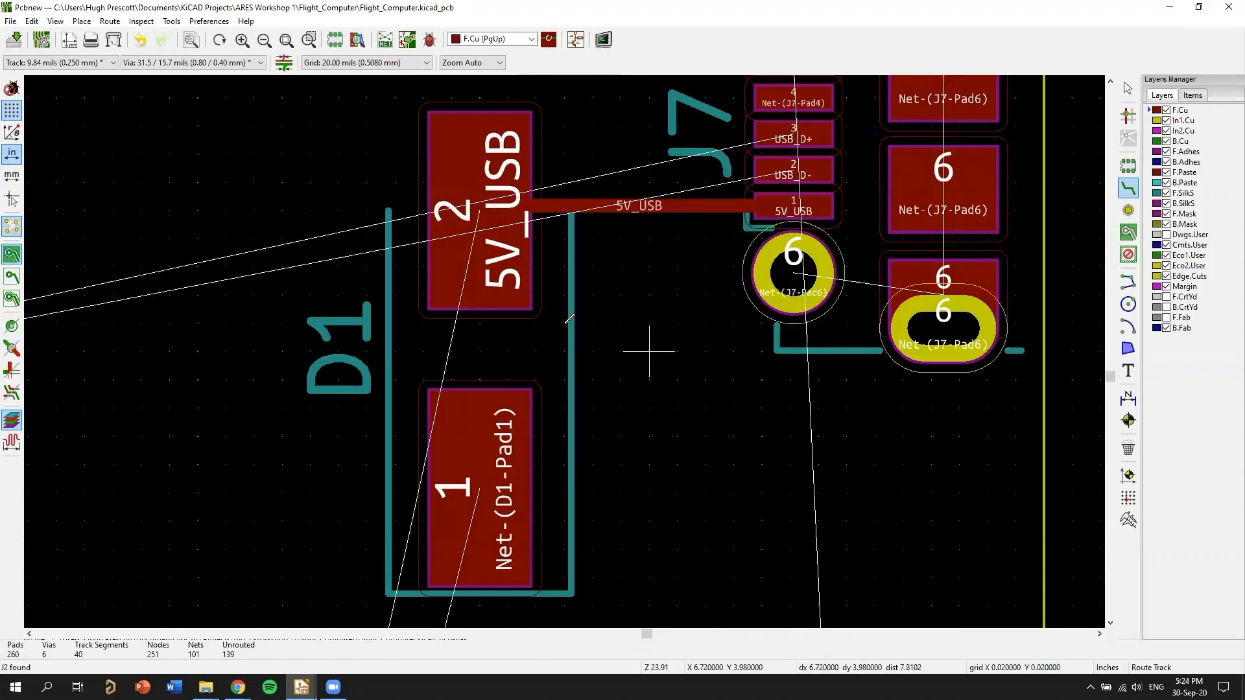
scroll(569, 319, "up", 1)
scroll(595, 357, "down", 2)
right_click(562, 326)
left_click(618, 384)
middle_click_drag(338, 299, 544, 305)
scroll(464, 309, "up", 3)
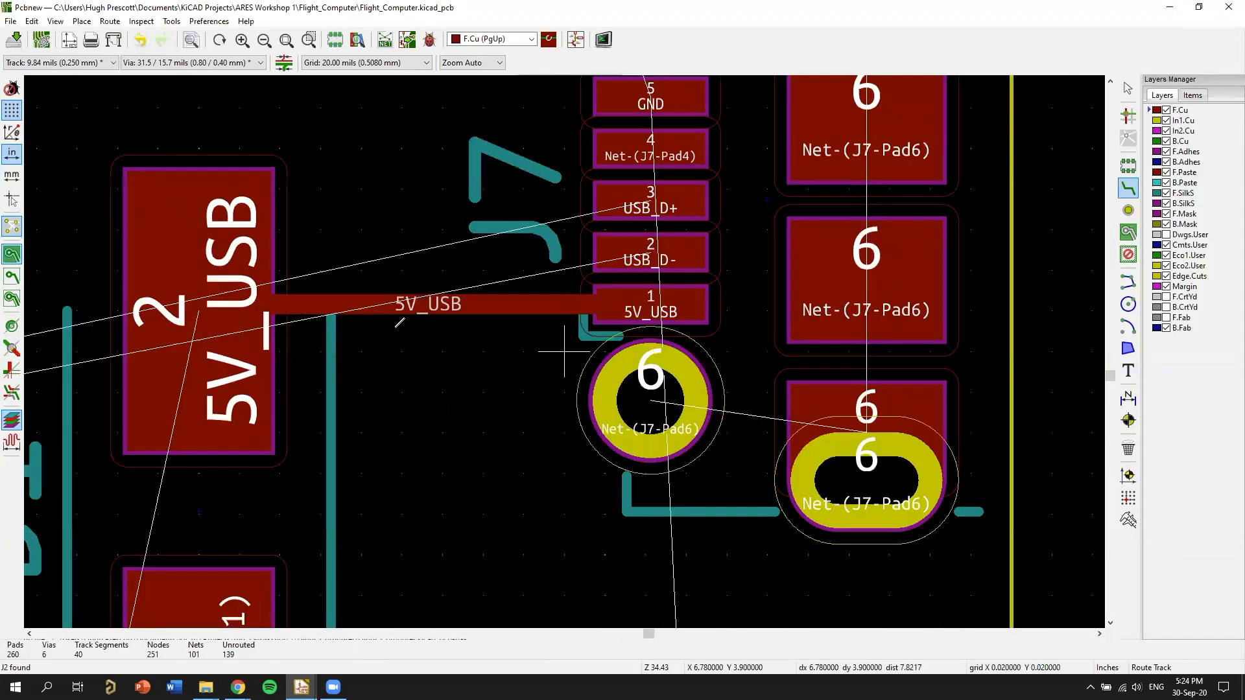
middle_click_drag(435, 303, 828, 308)
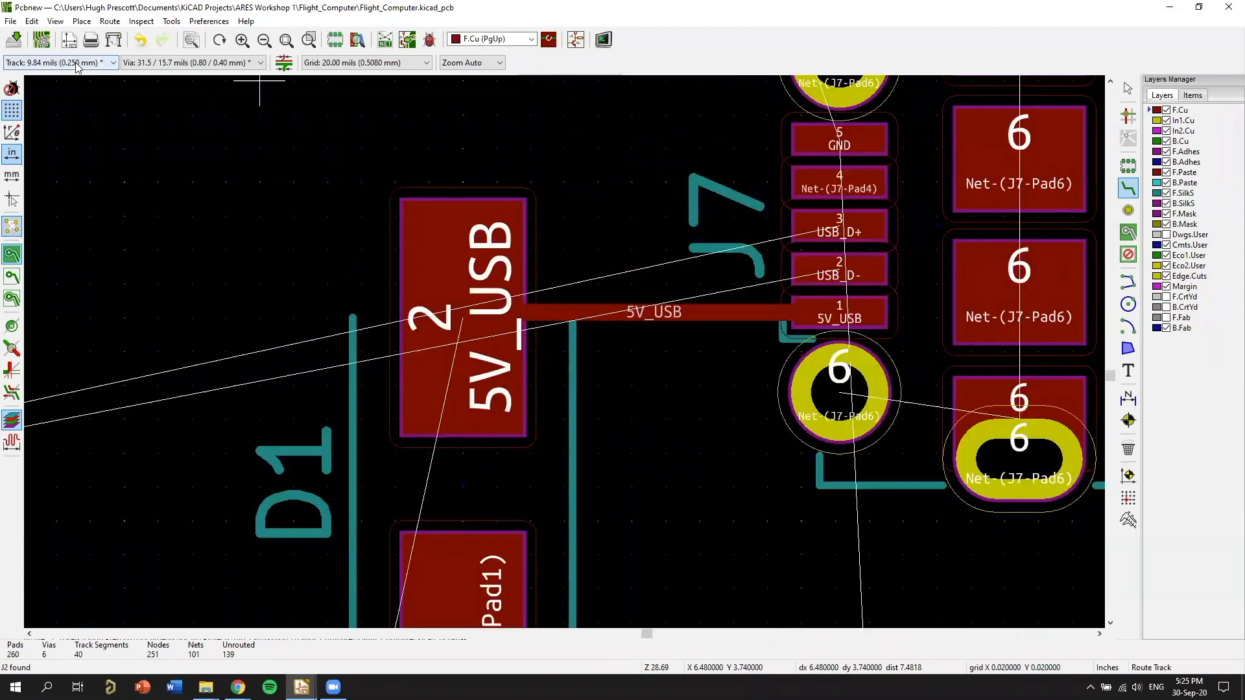
Open the list of available track widths.
left_click(83, 63)
left_click(103, 70)
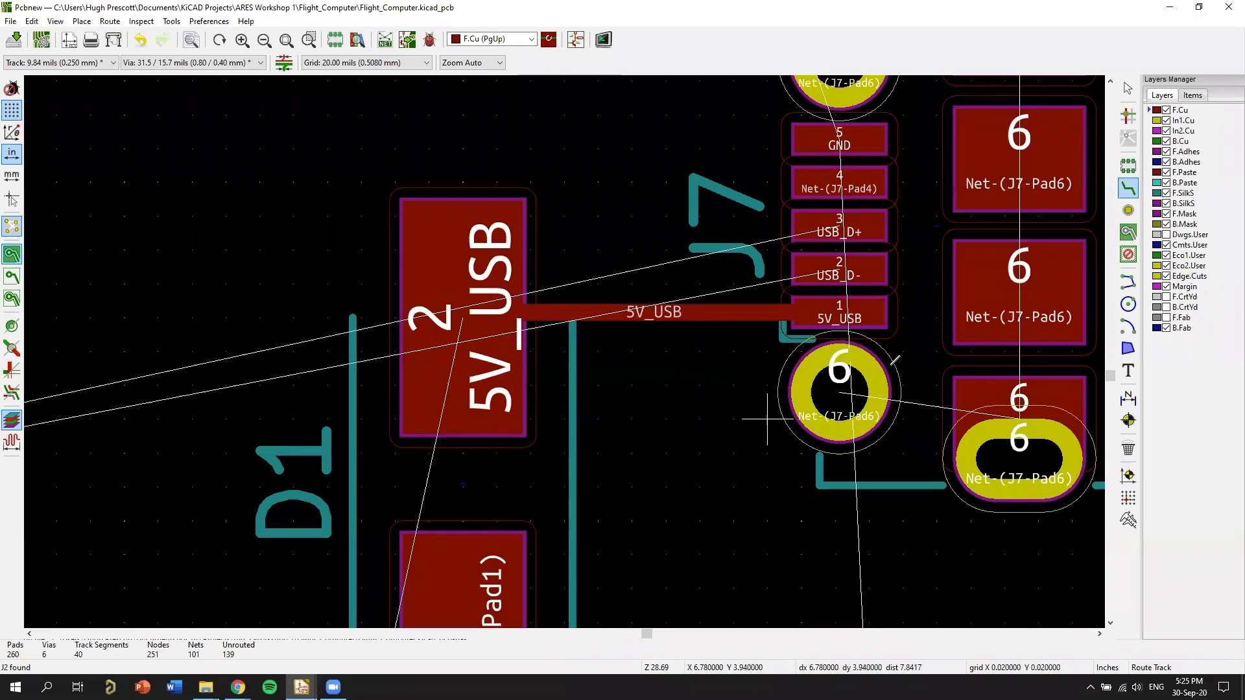
Switch to Chrome and open the JLCPCB website at jlcpcb.com.
middle_click_drag(739, 384, 905, 367)
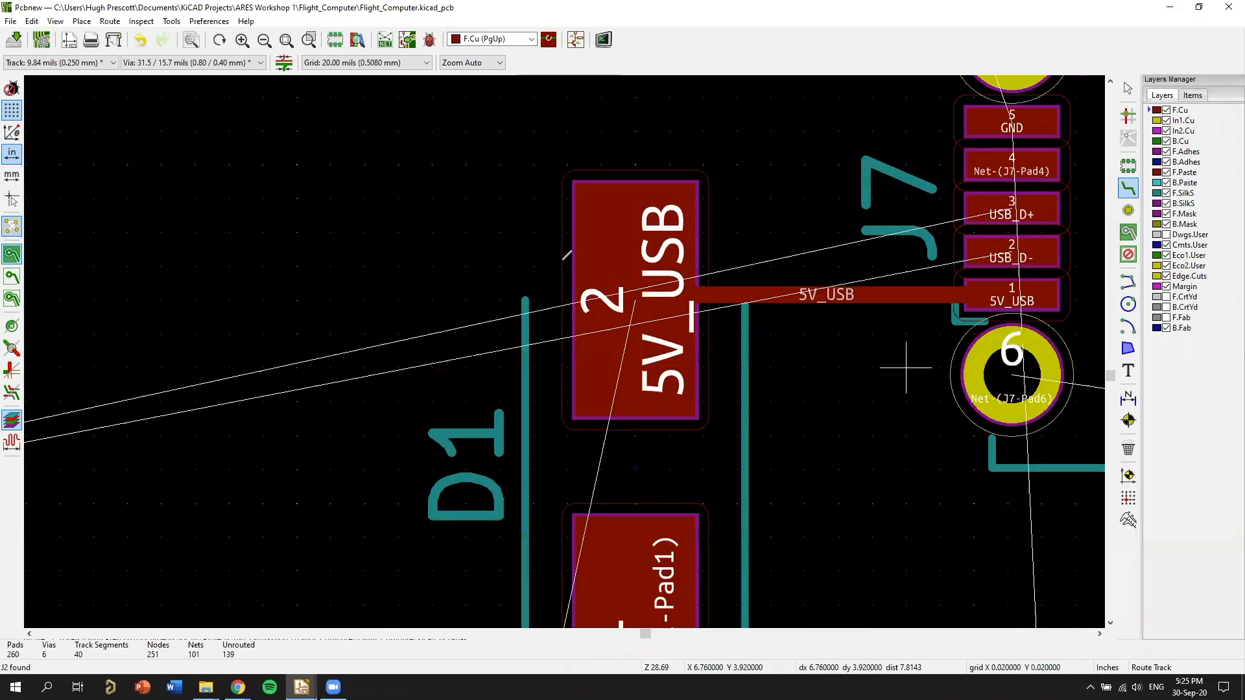
middle_click_drag(935, 293, 828, 278)
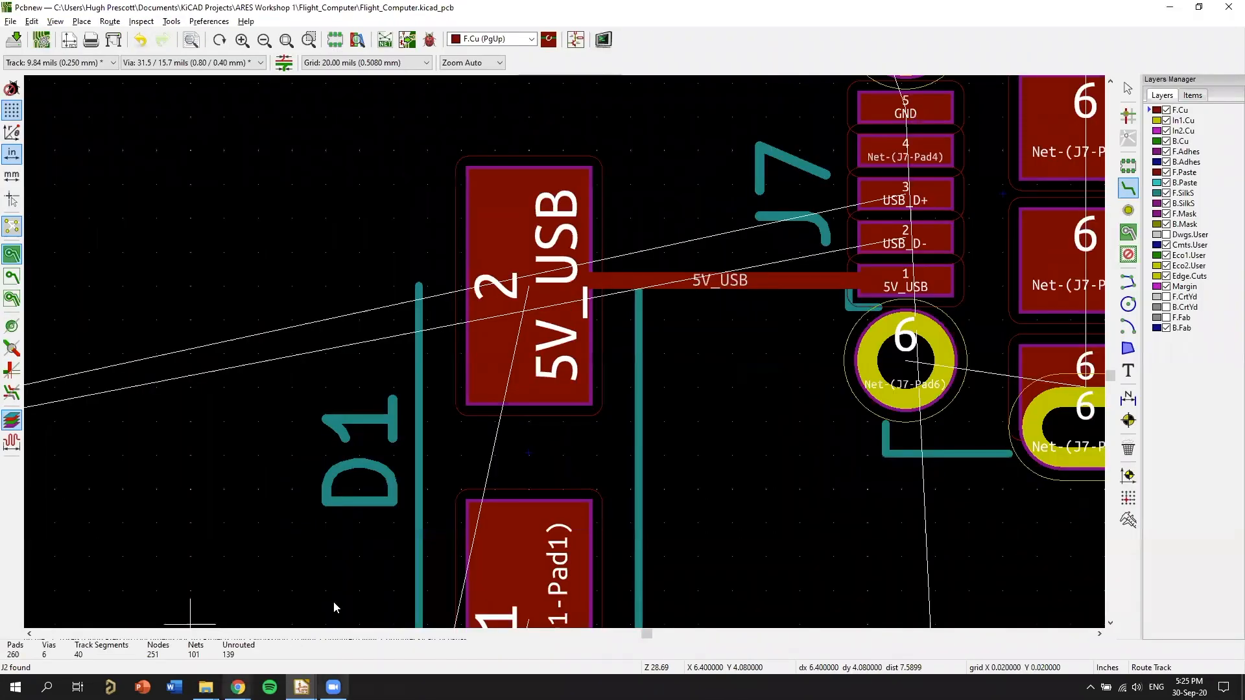
left_click(795, 37)
type("jlcpcb")
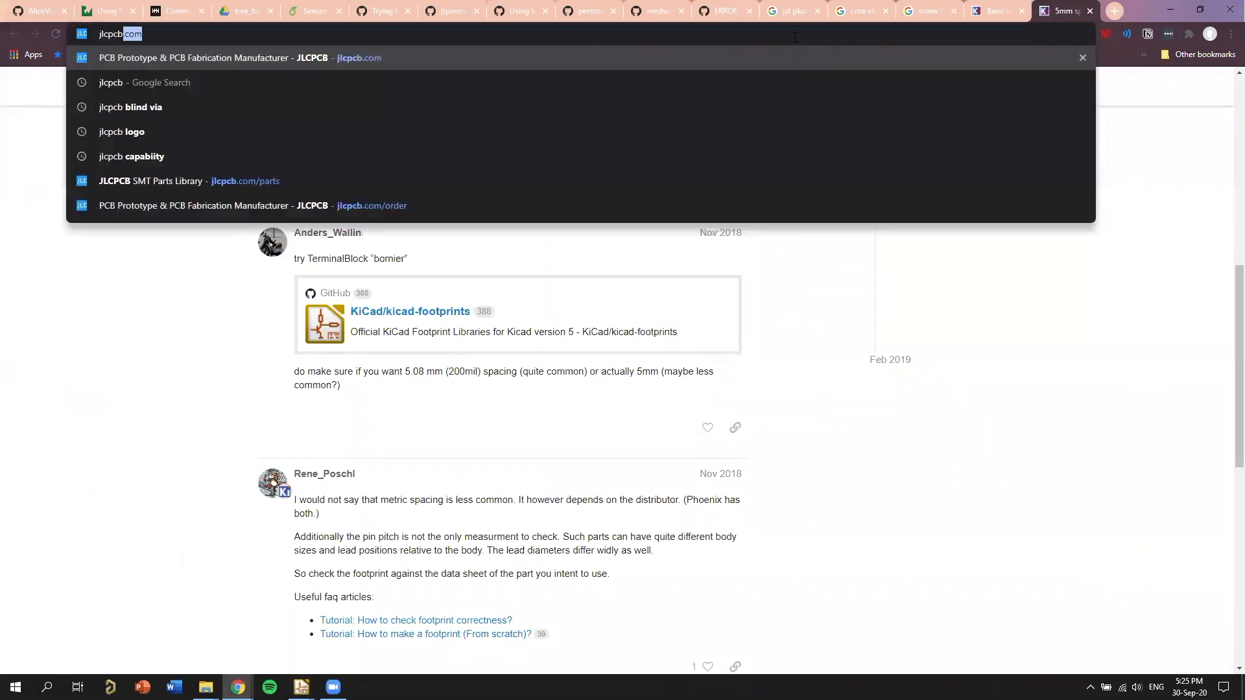
key("Return")
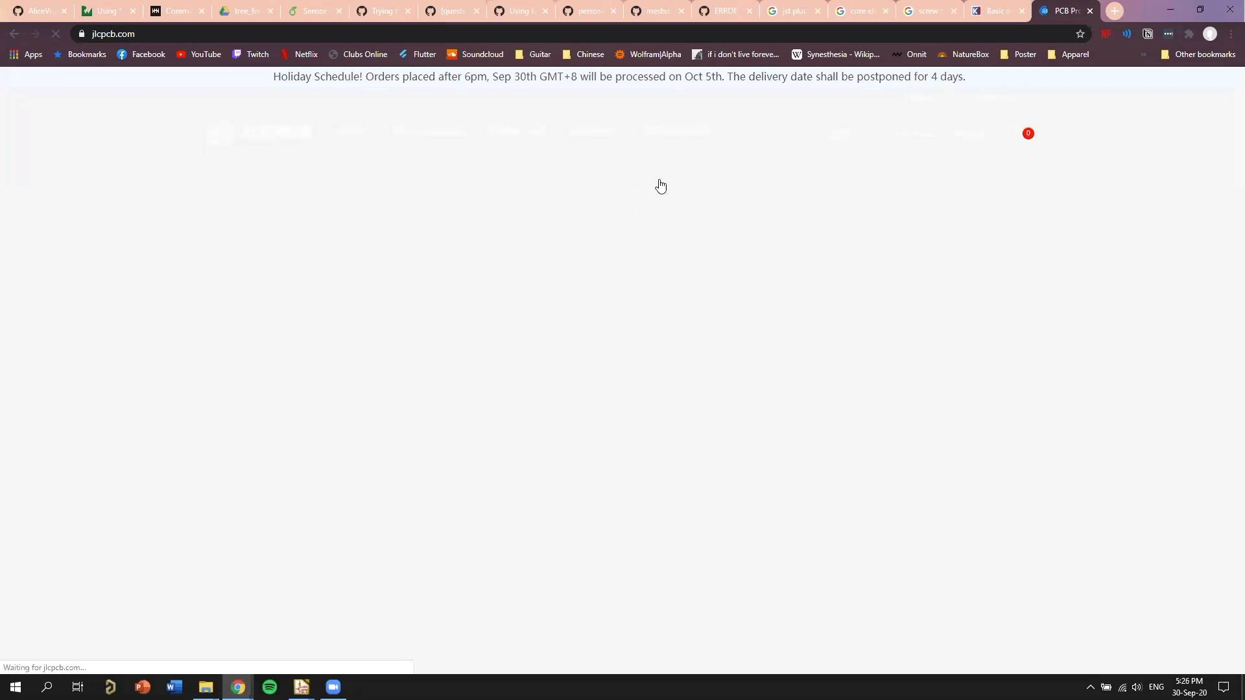
mouse_move(650, 192)
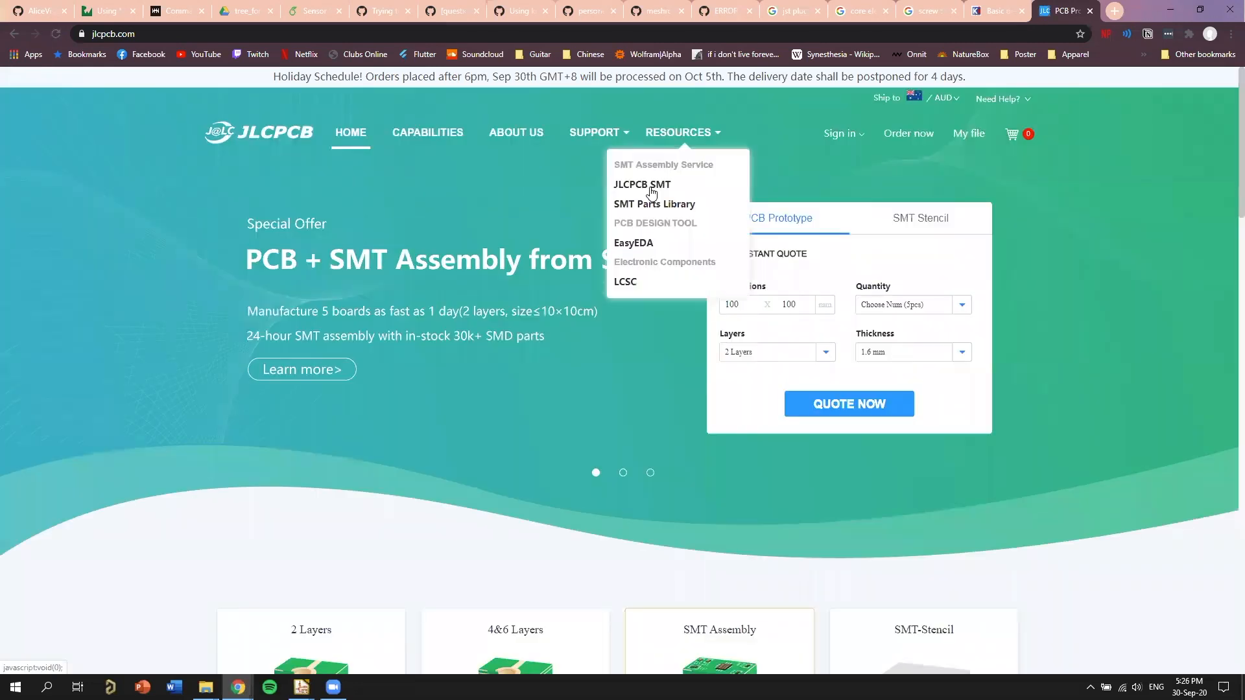
left_click(650, 190)
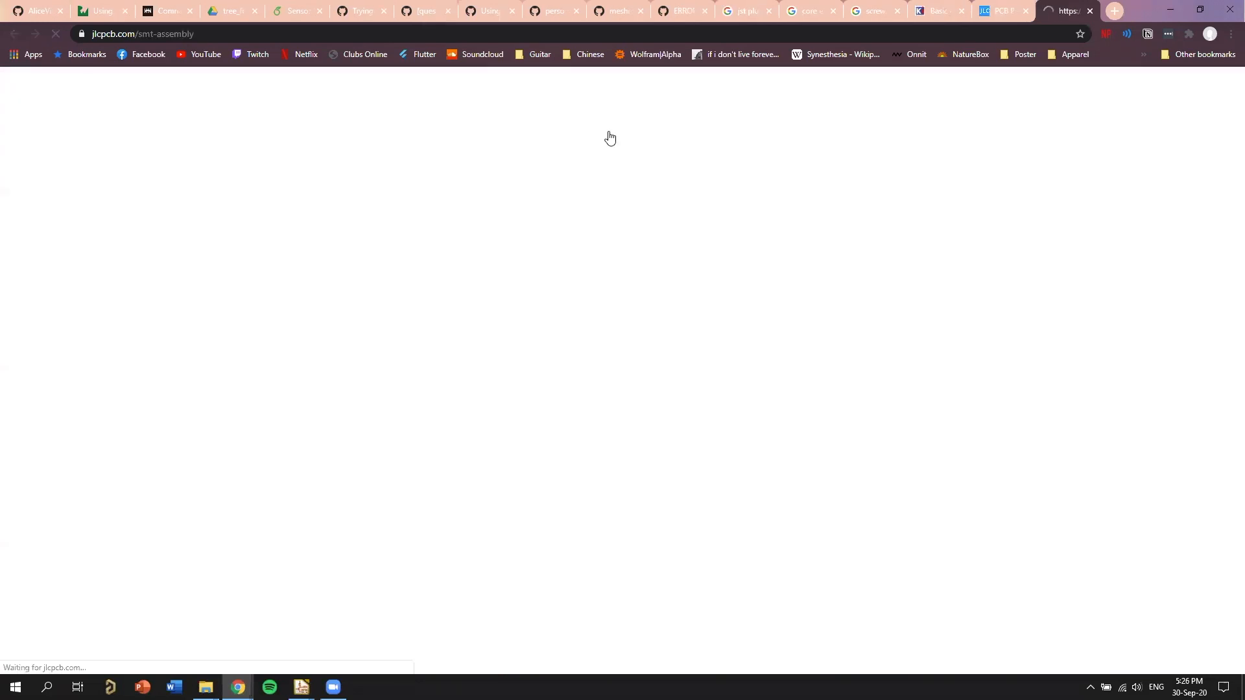
key("ctrl+shift+Tab")
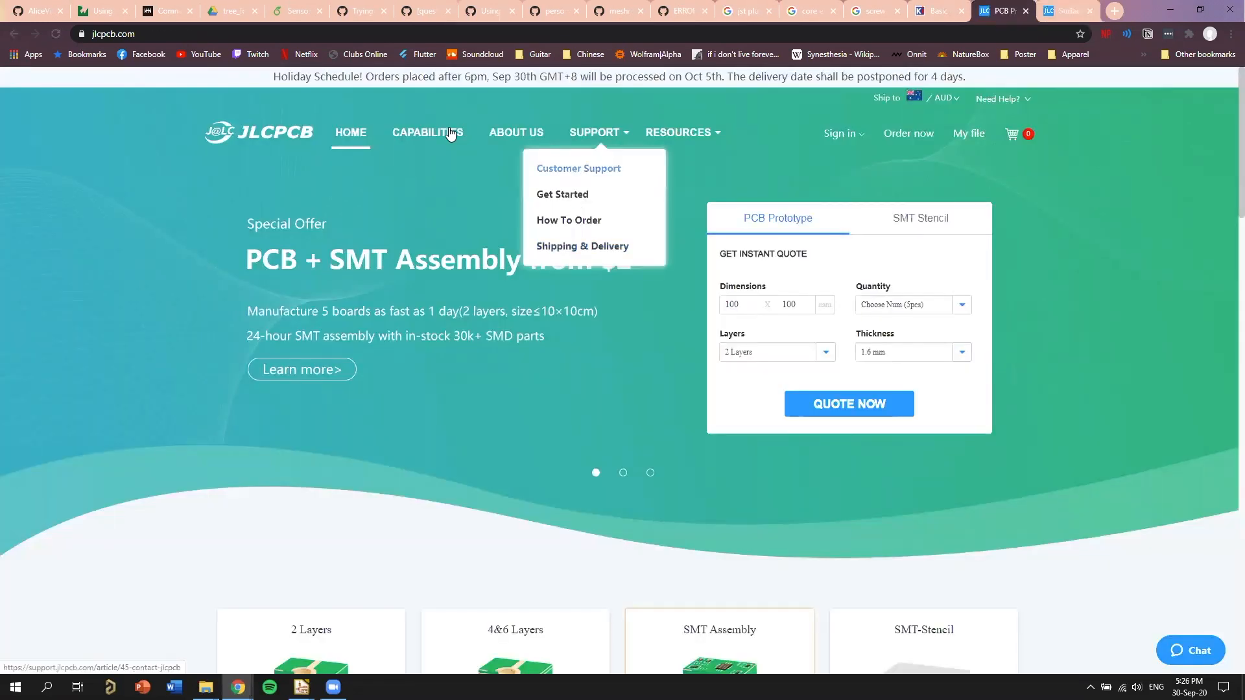
Open JLCPCB's PCB capabilities page, close the extra SMT assembly page, and expand the minimum trace width and spacing section.
left_click(415, 133)
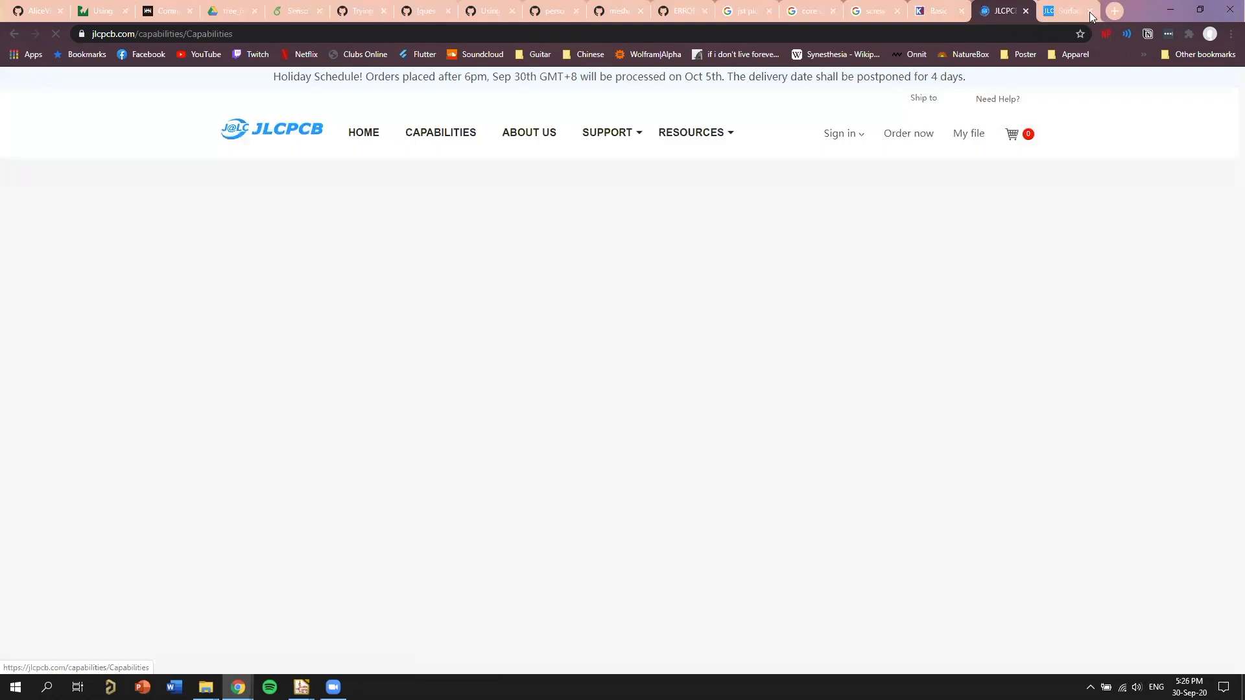
left_click(1090, 11)
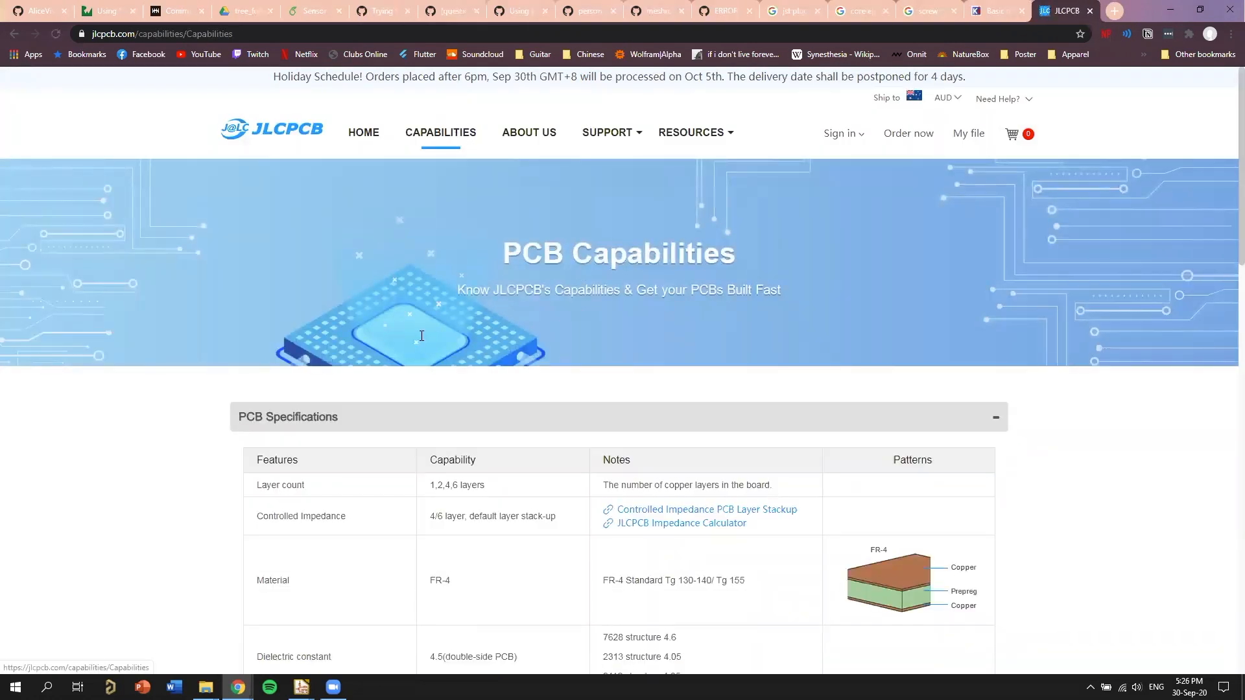
scroll(438, 271, "down", 1)
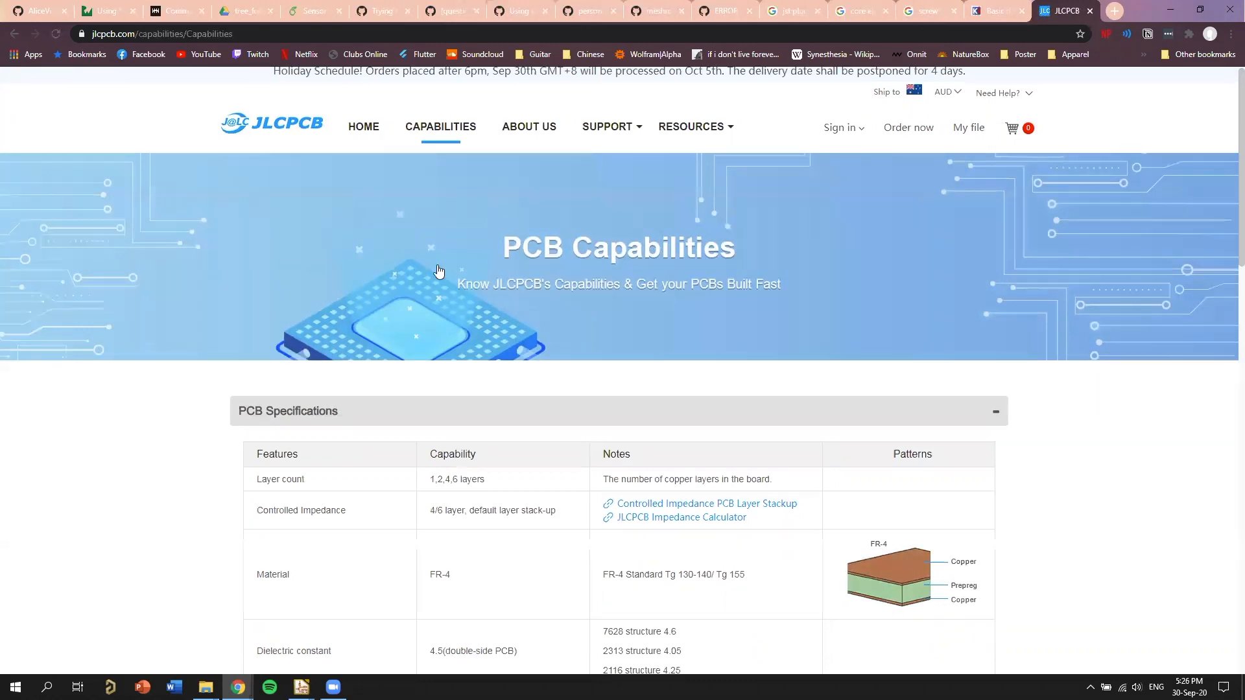
scroll(398, 245, "down", 2)
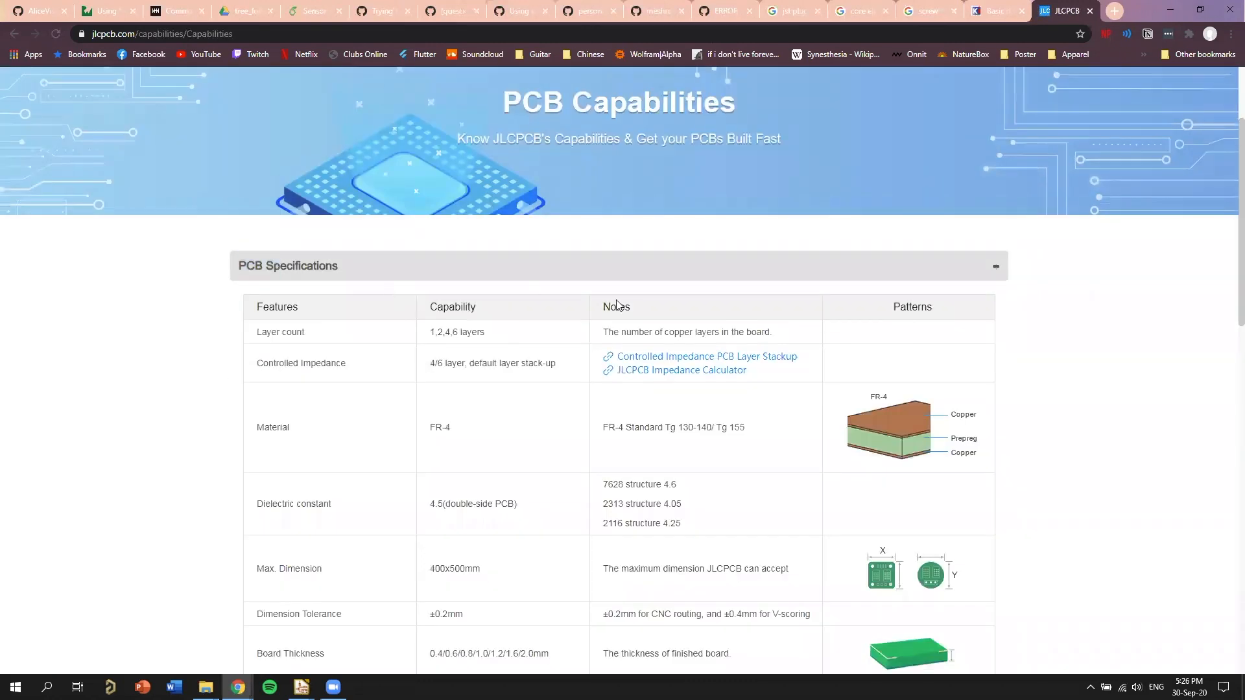
scroll(403, 262, "down", 3)
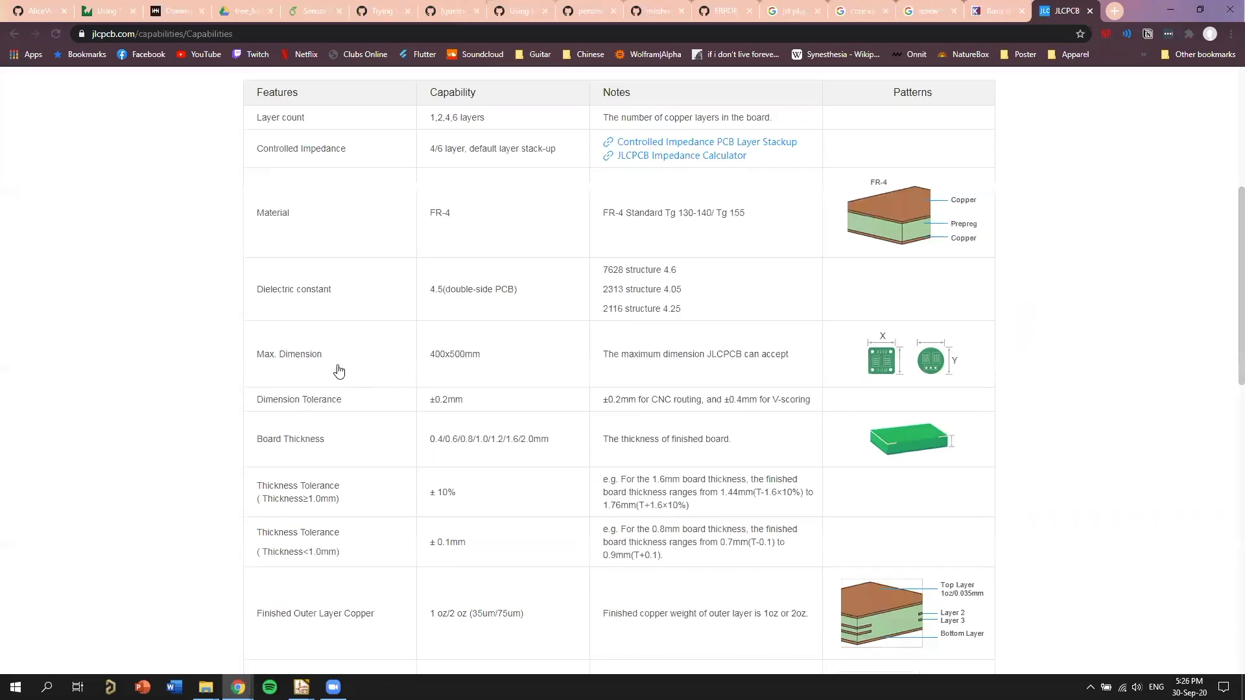
scroll(361, 305, "down", 4)
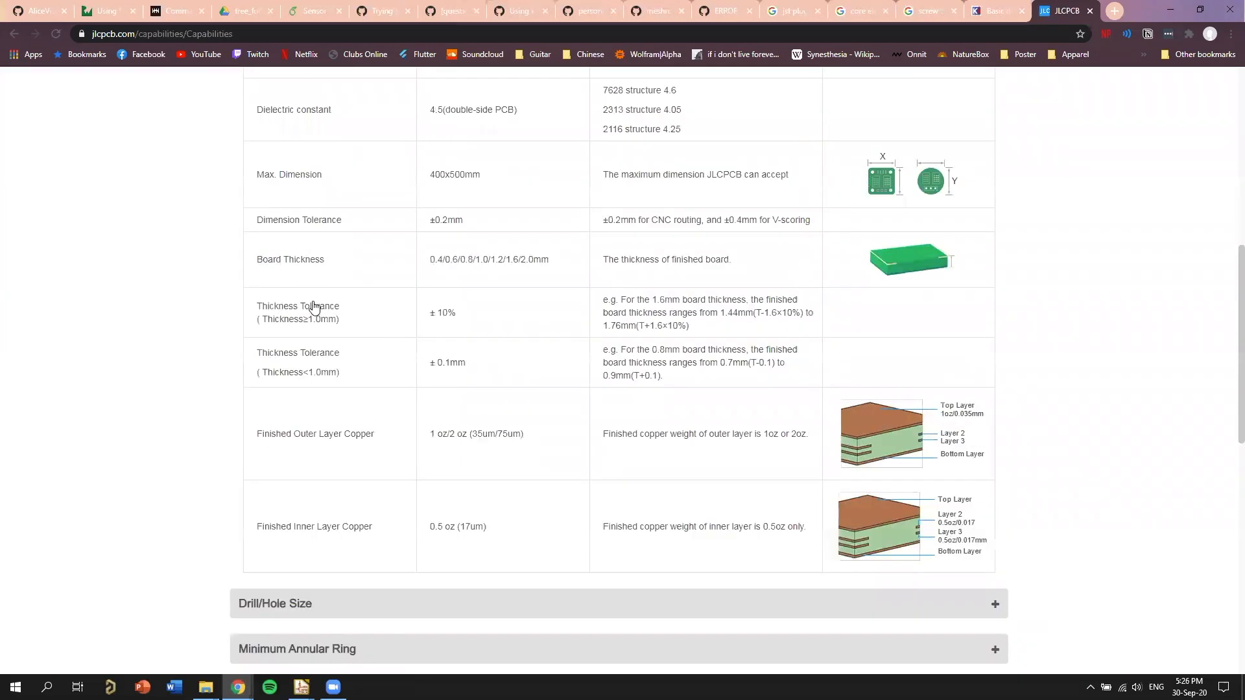
scroll(318, 324, "down", 5)
left_click(301, 344)
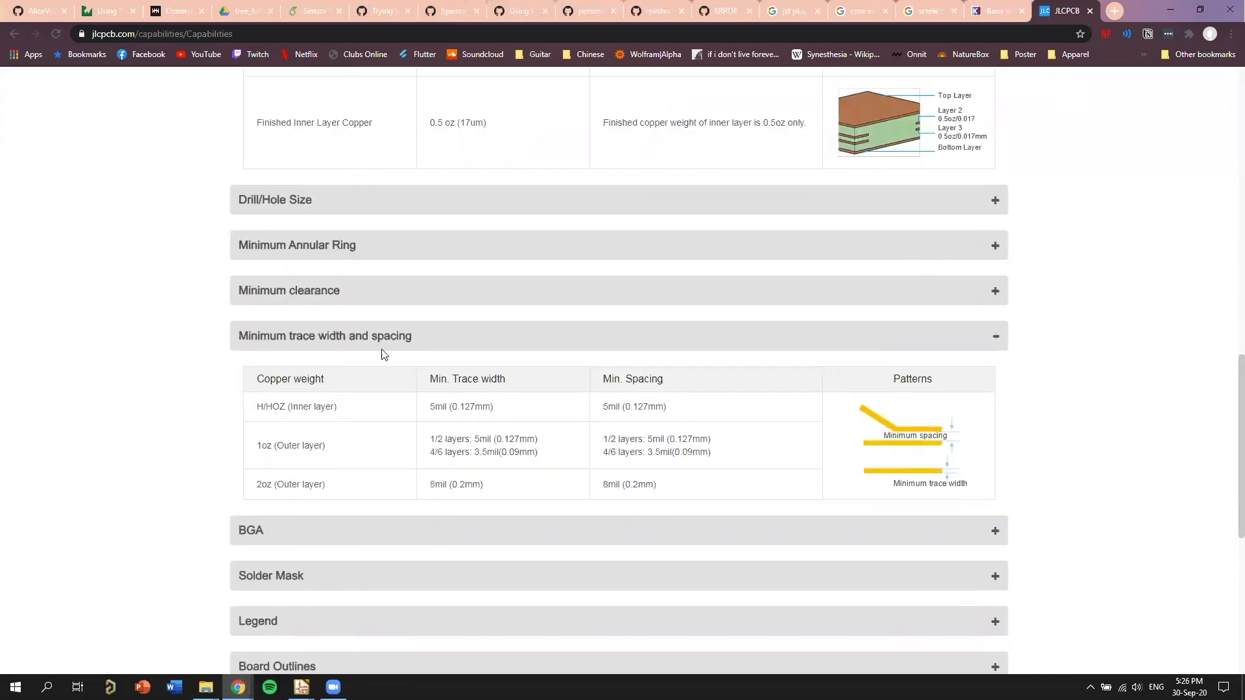
Examine the minimum trace widths and spacings for each copper weight, comparing inner and outer layers.
scroll(638, 344, "down", 1)
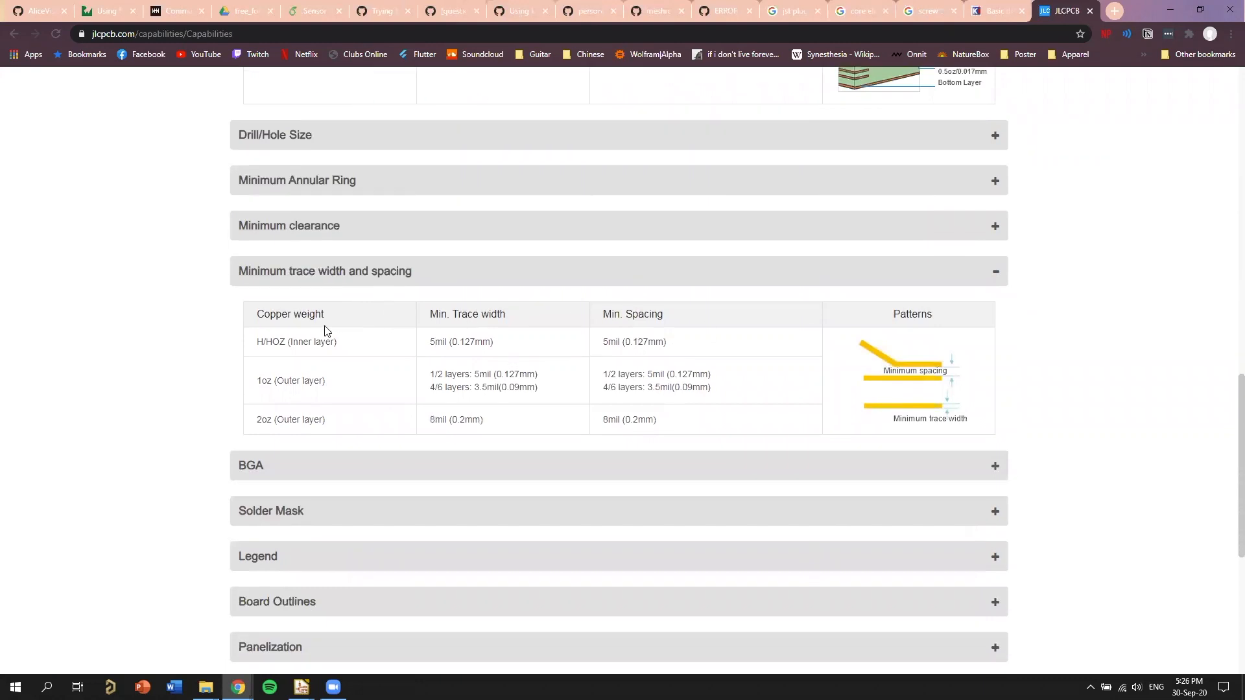
scroll(295, 359, "down", 1)
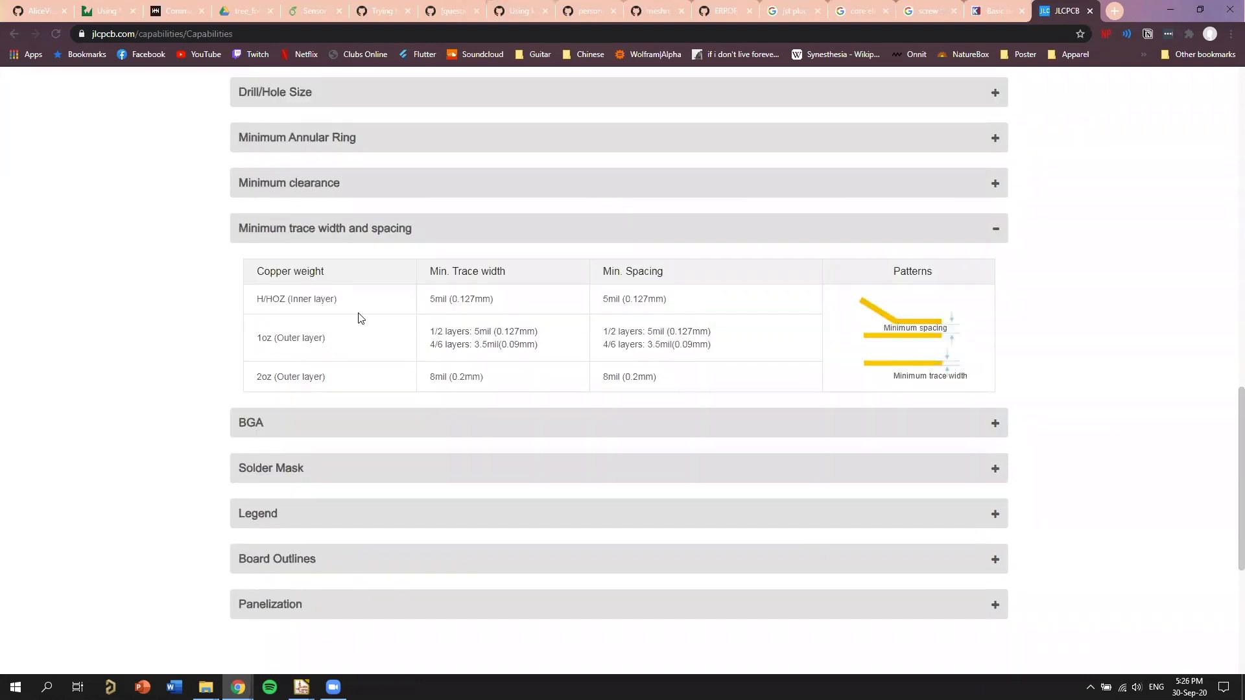
scroll(778, 312, "down", 1)
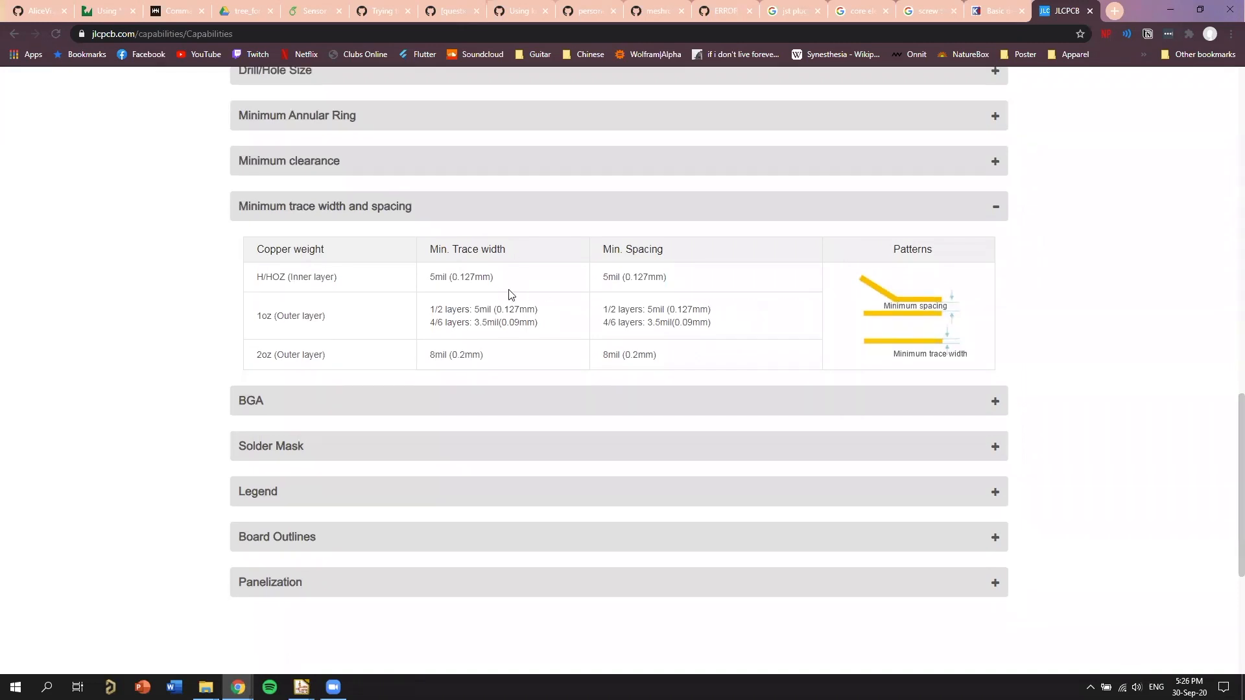
left_click_drag(262, 278, 336, 280)
left_click_drag(274, 317, 336, 362)
left_click(507, 336)
triple_click(318, 326)
left_click(334, 267)
triple_click(268, 315)
left_click(369, 325)
mouse_move(431, 324)
left_mouse_down()
mouse_move(475, 325)
mouse_move(430, 309)
left_mouse_up()
left_click(467, 338)
Check the finished outer and inner layer copper specifications against the minimum trace width table.
scroll(476, 316, "down", 1)
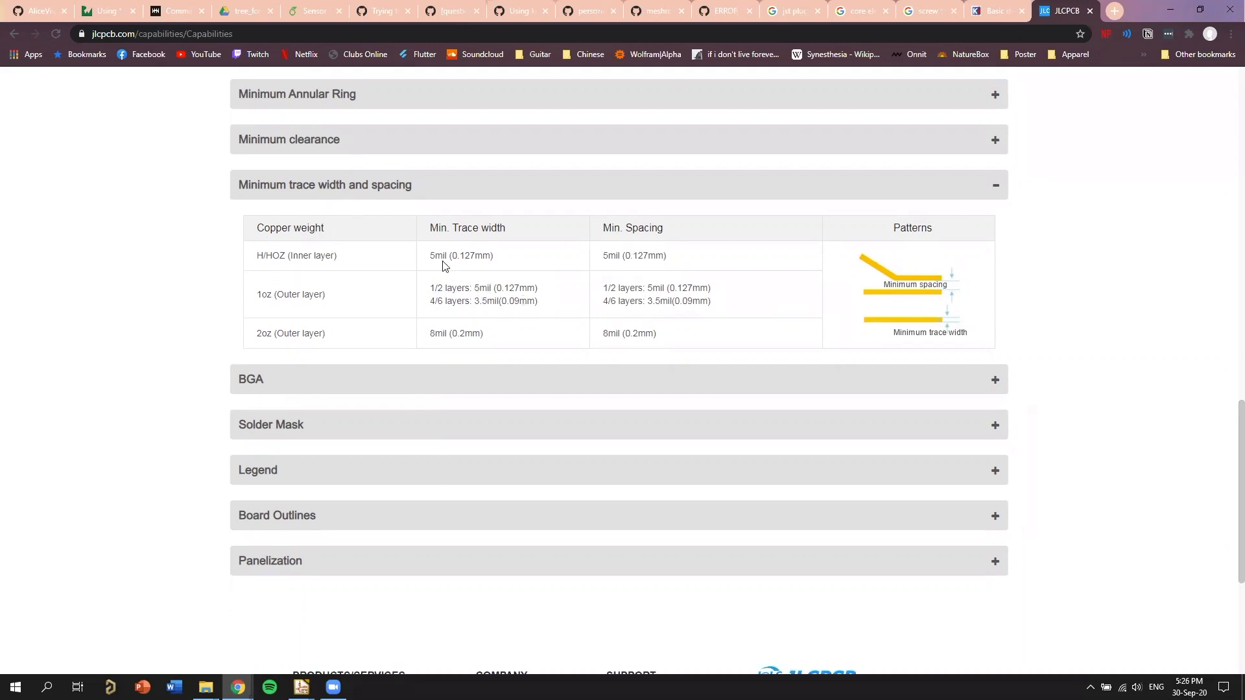
scroll(409, 254, "down", 1)
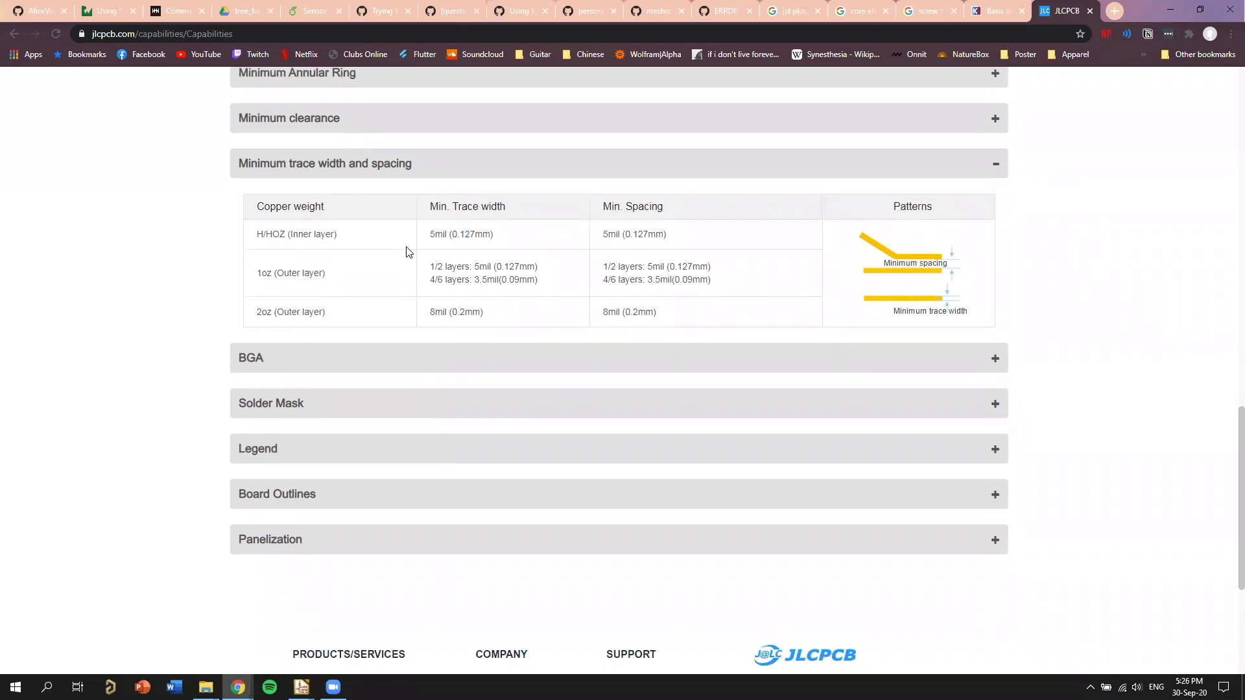
scroll(409, 252, "up", 3)
scroll(253, 243, "up", 2)
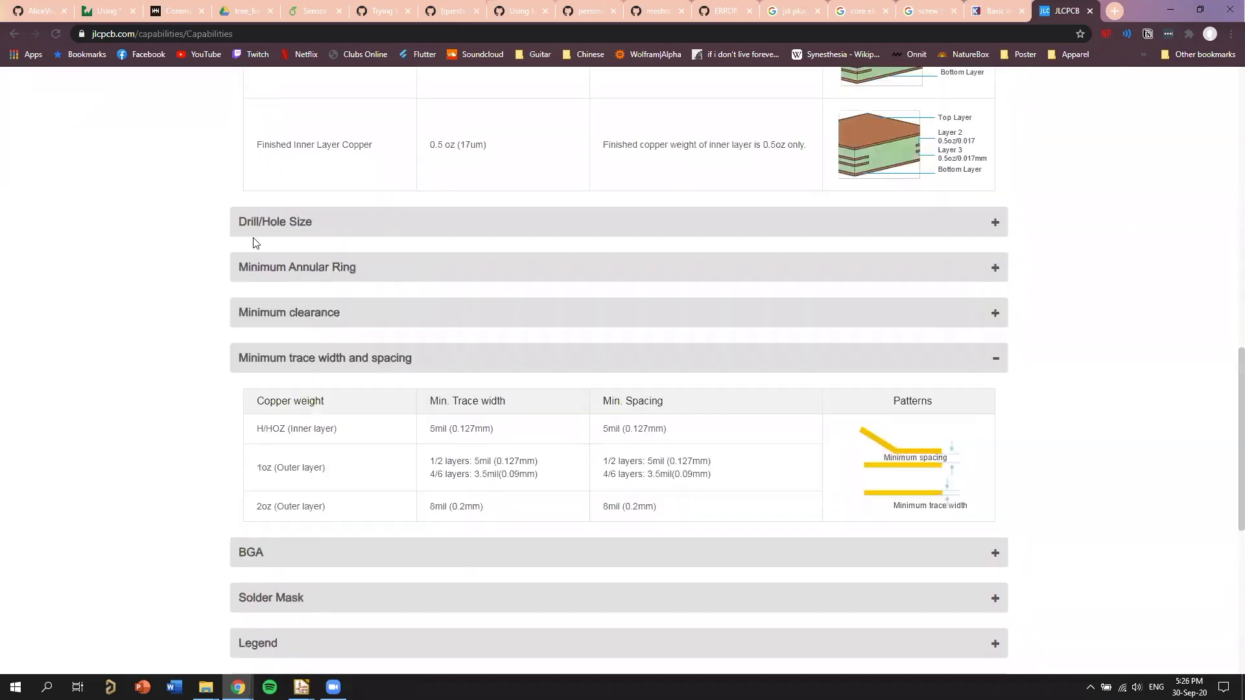
scroll(256, 225, "up", 3)
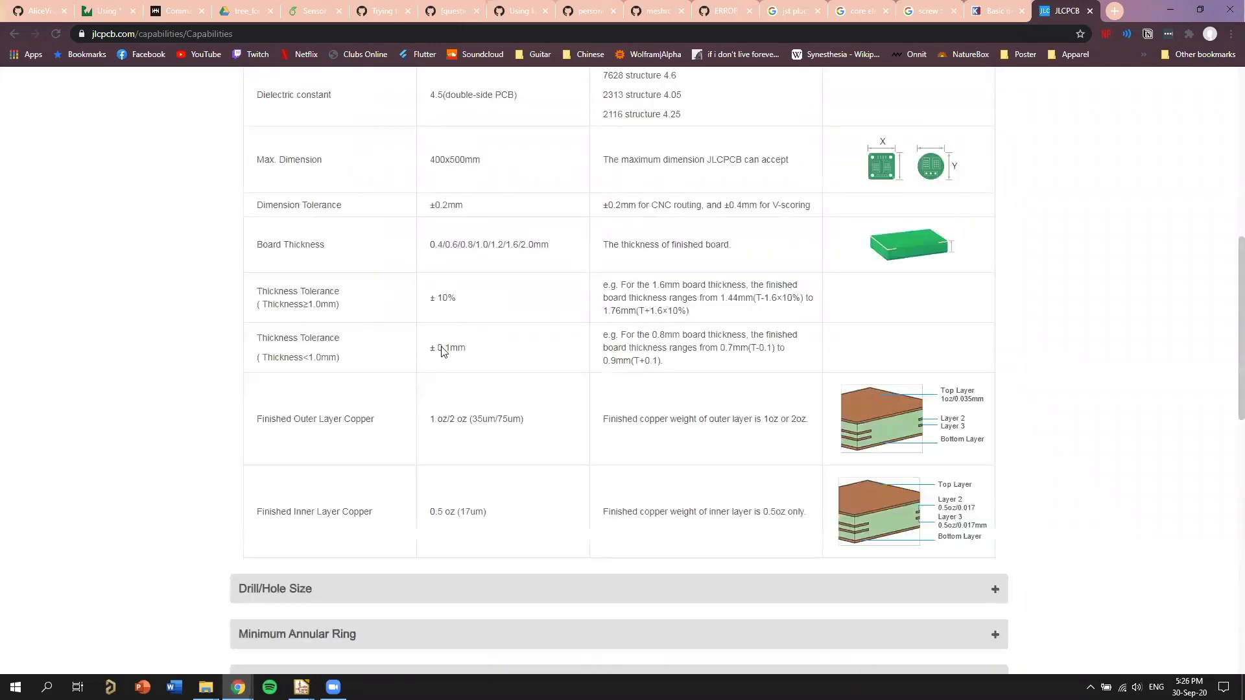
scroll(441, 350, "down", 8)
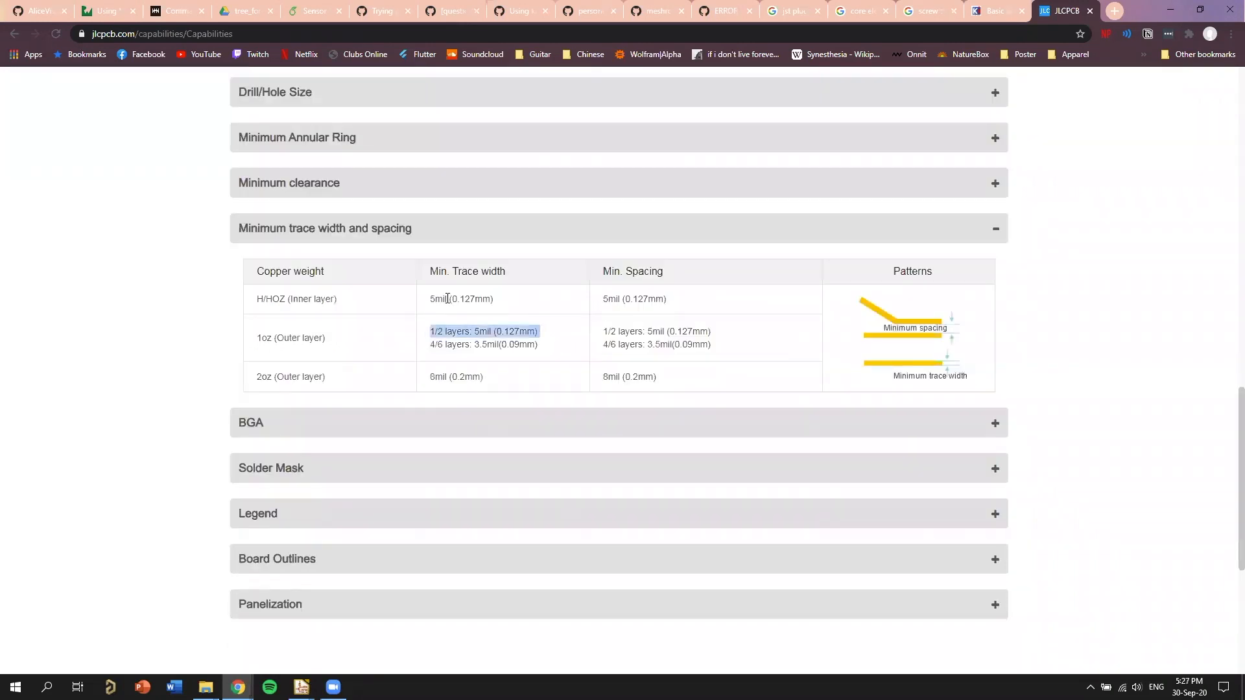
left_click(447, 299)
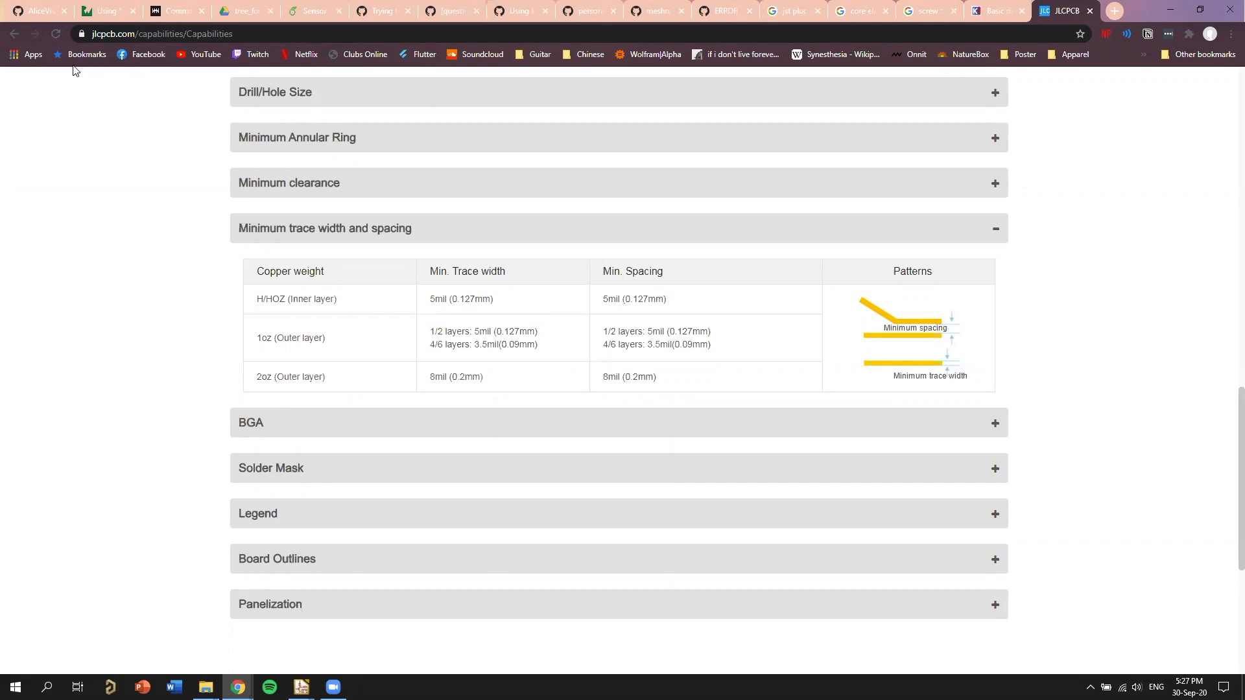
Switch back to Pcbnew and compare the 5V_USB track between D1 and J7 with JLCPCB's minimum trace width table.
key("alt+Tab")
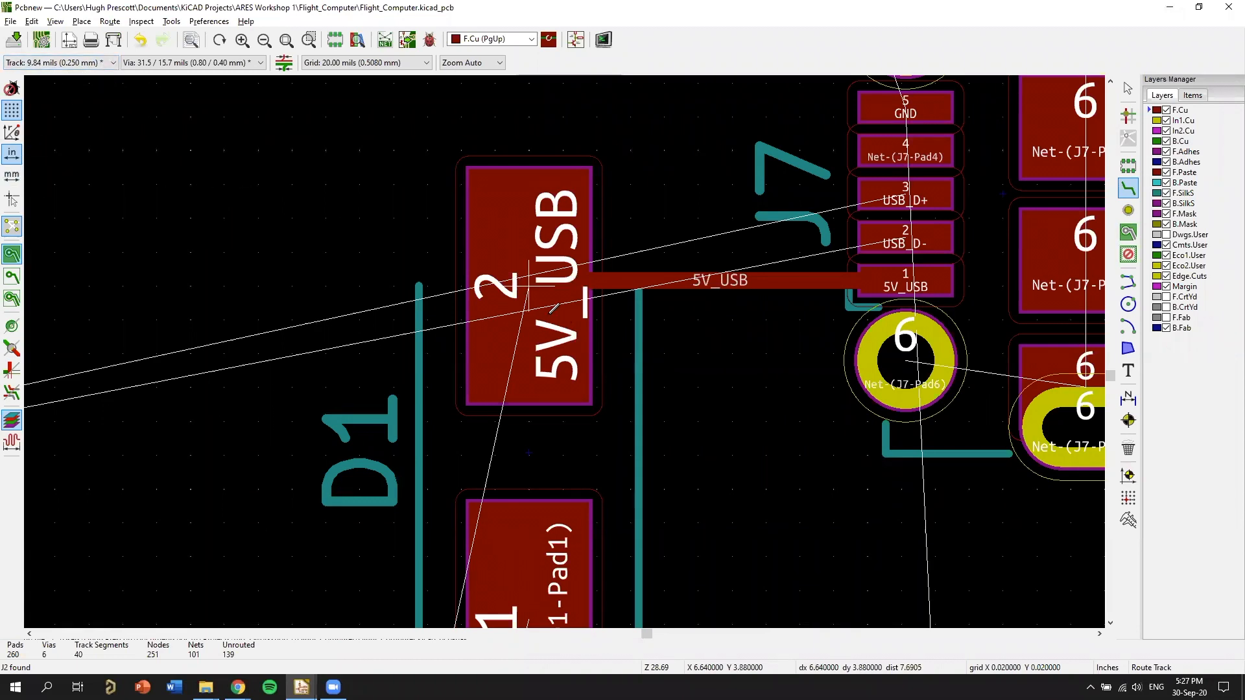
scroll(569, 346, "down", 1)
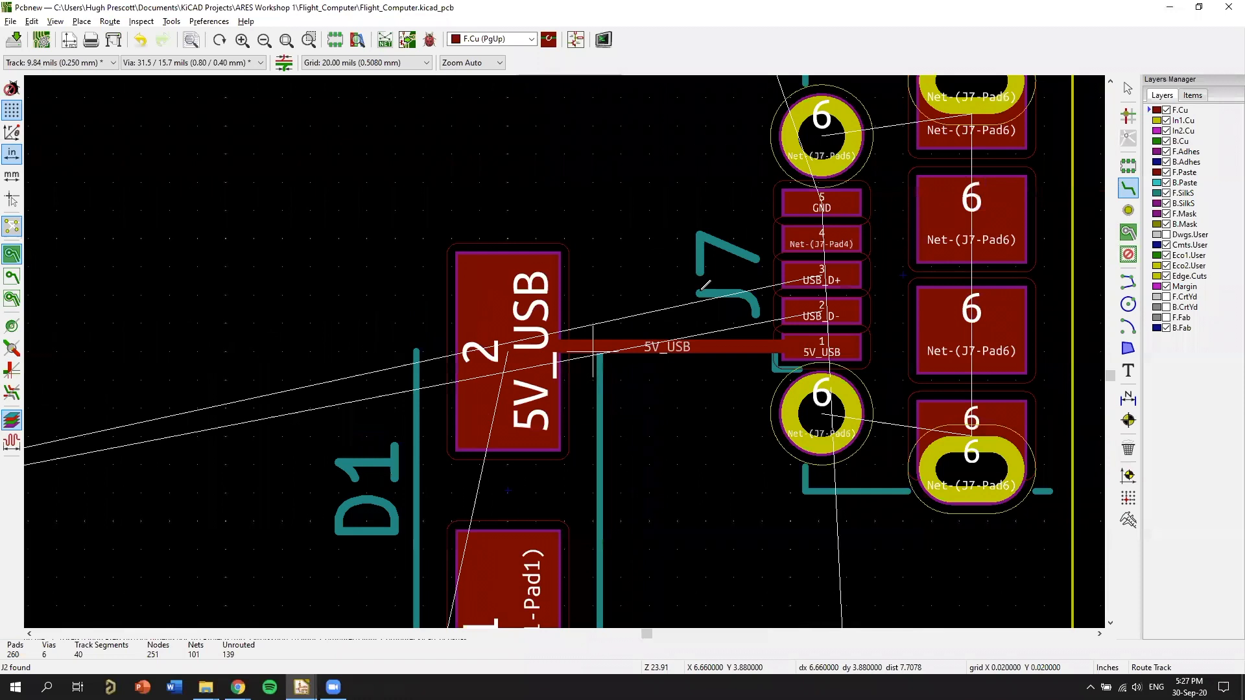
scroll(705, 285, "up", 4)
scroll(669, 363, "down", 5)
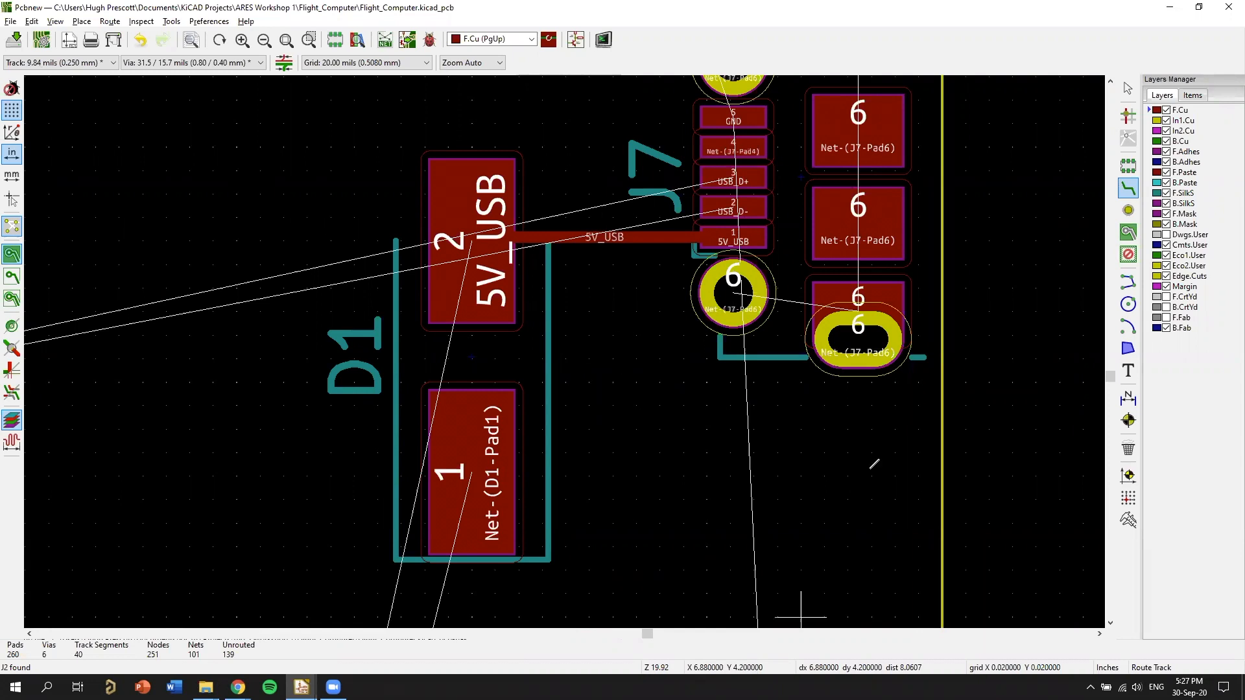
key("alt+Tab")
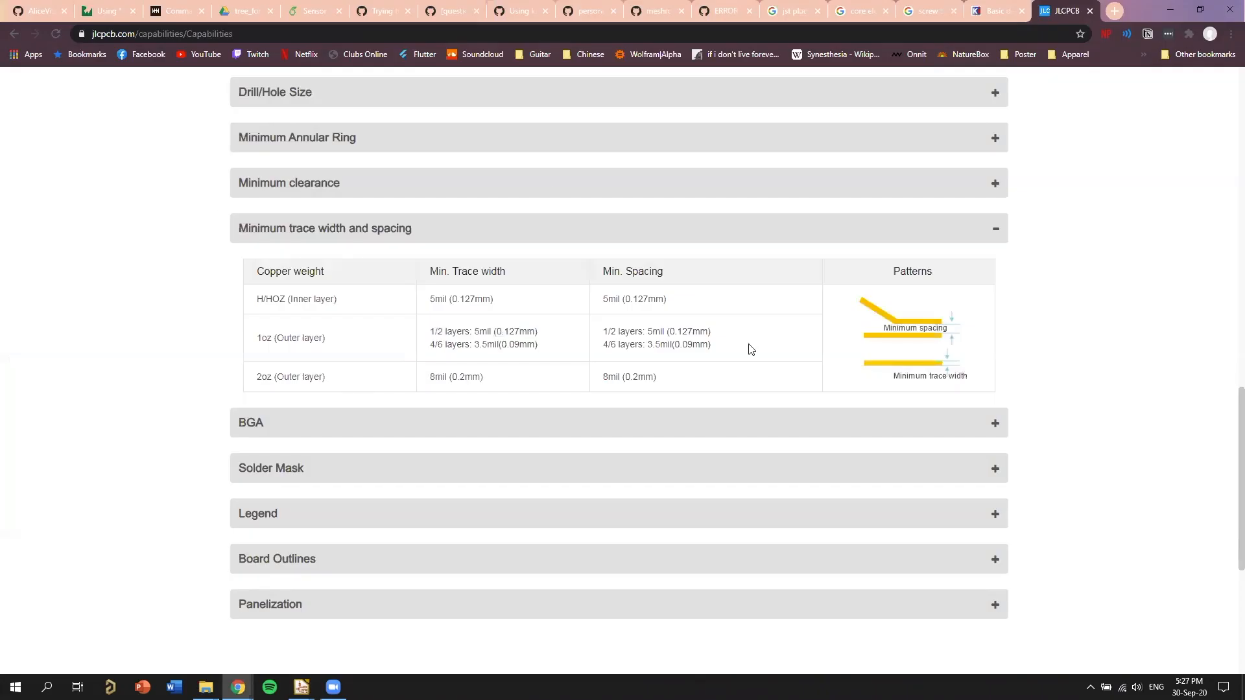
key("alt+Tab")
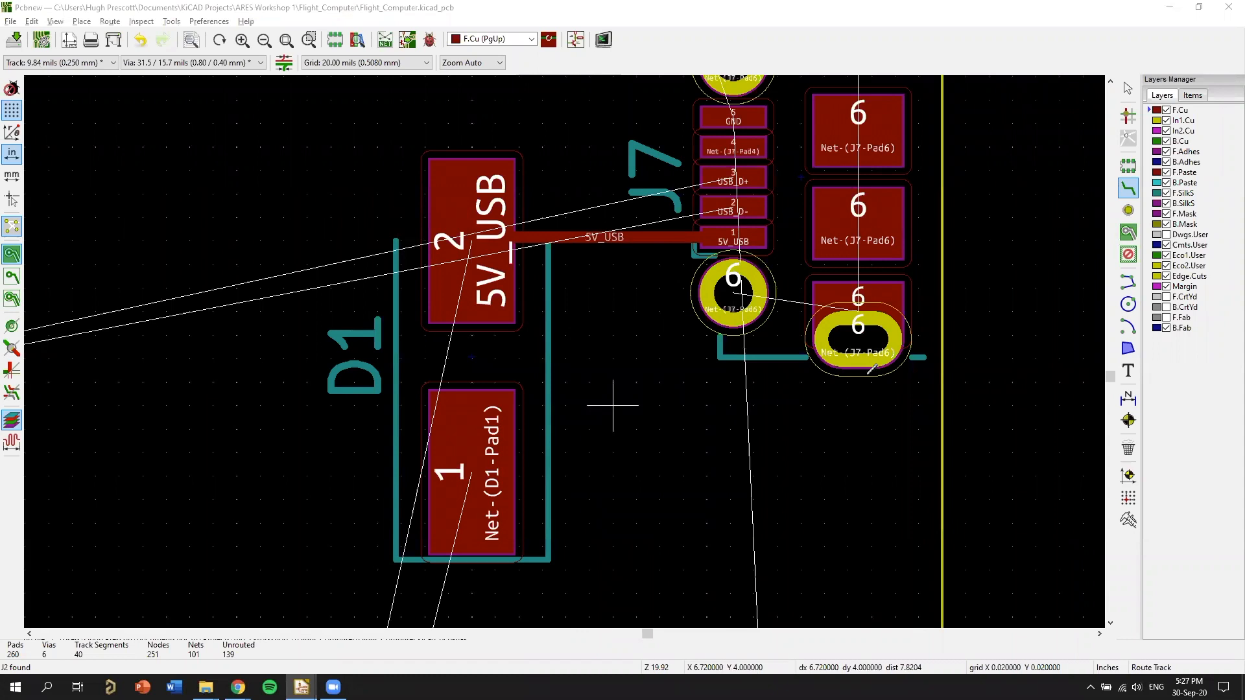
Examine the 5V_USB track and the unrouted connections running between U3, D1, J7 and J5.
scroll(612, 405, "down", 1)
middle_click_drag(858, 352, 888, 356)
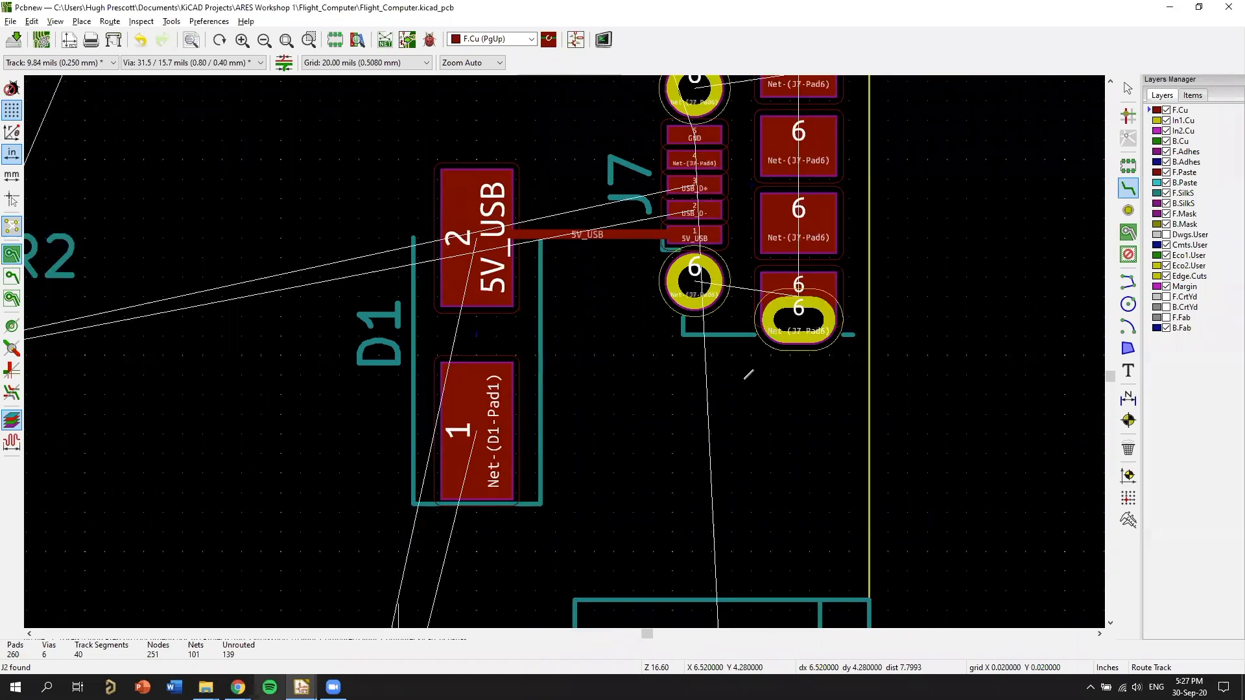
scroll(681, 415, "down", 1)
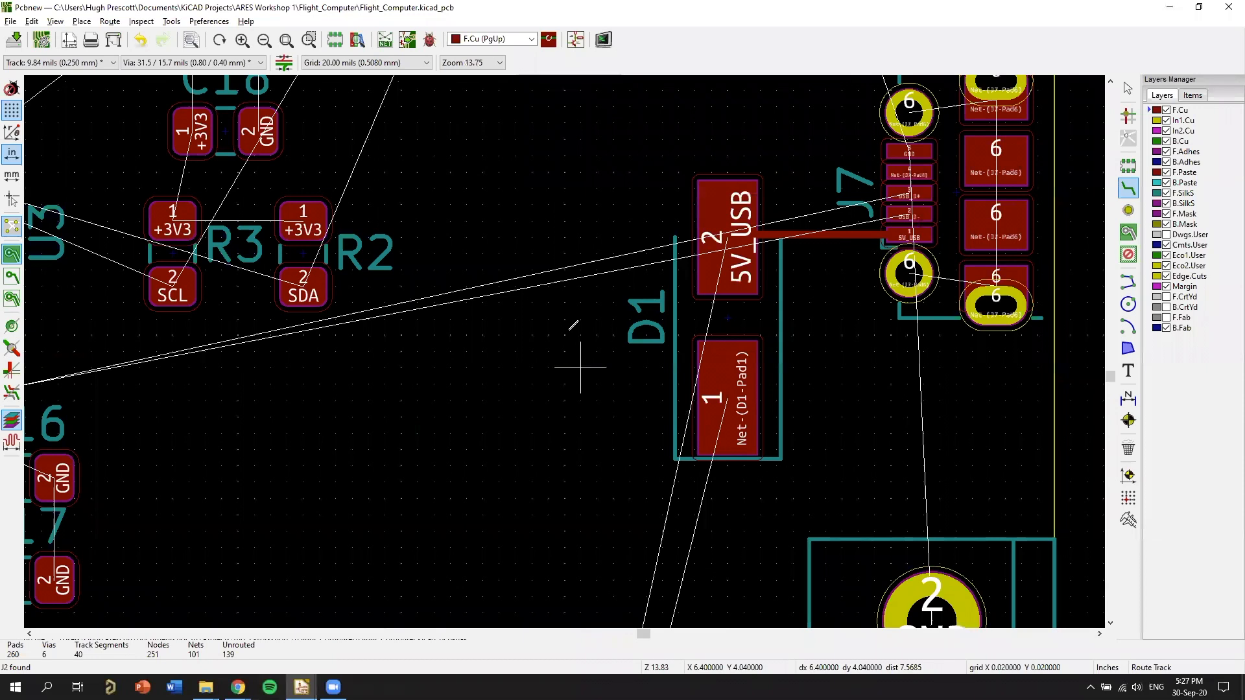
scroll(580, 367, "down", 4)
middle_click_drag(898, 450, 511, 452)
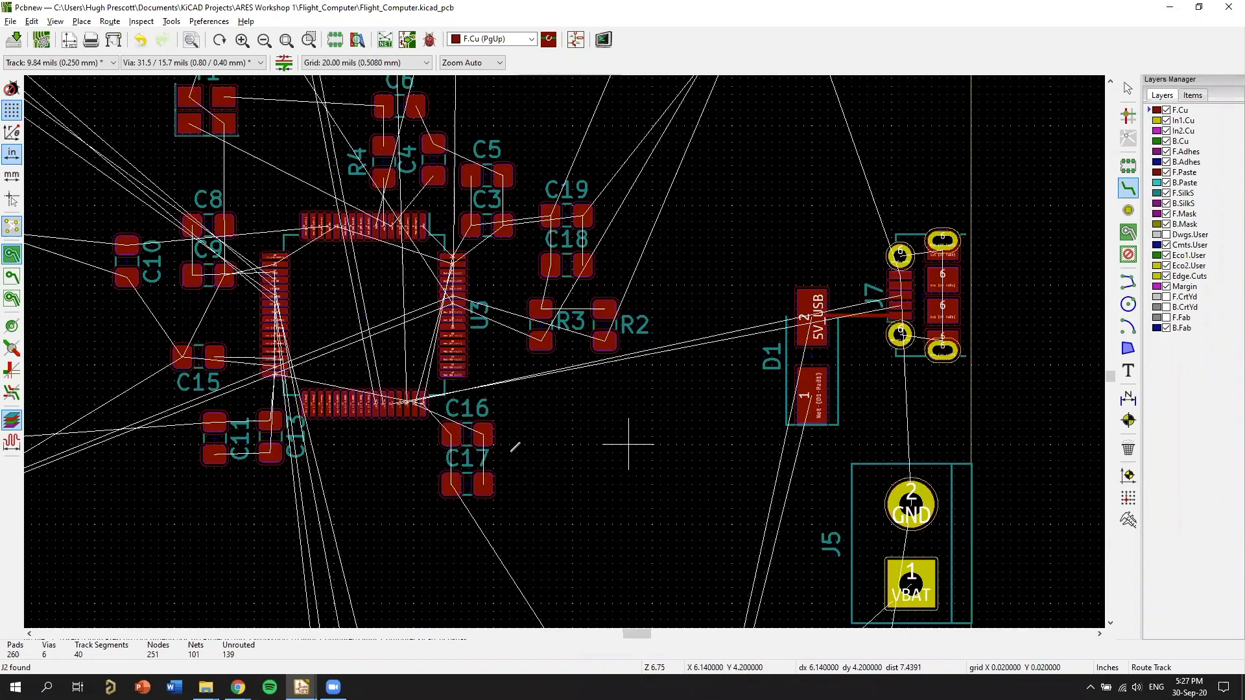
scroll(628, 444, "up", 1)
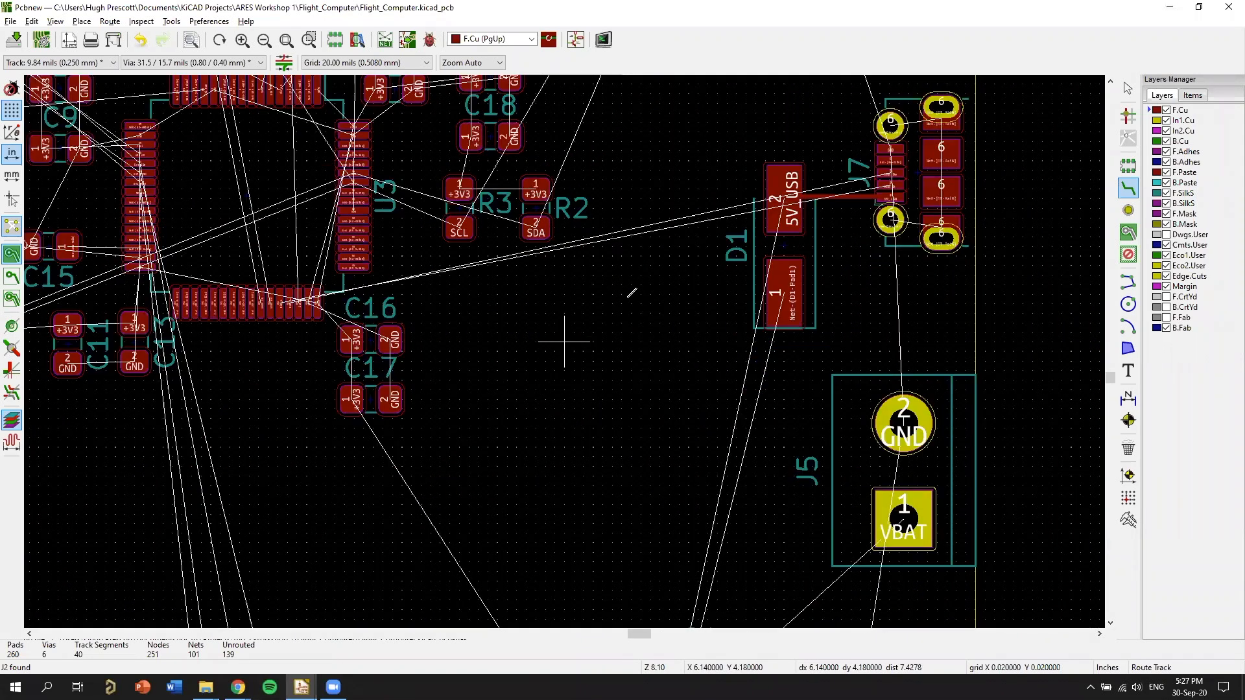
scroll(632, 293, "up", 6)
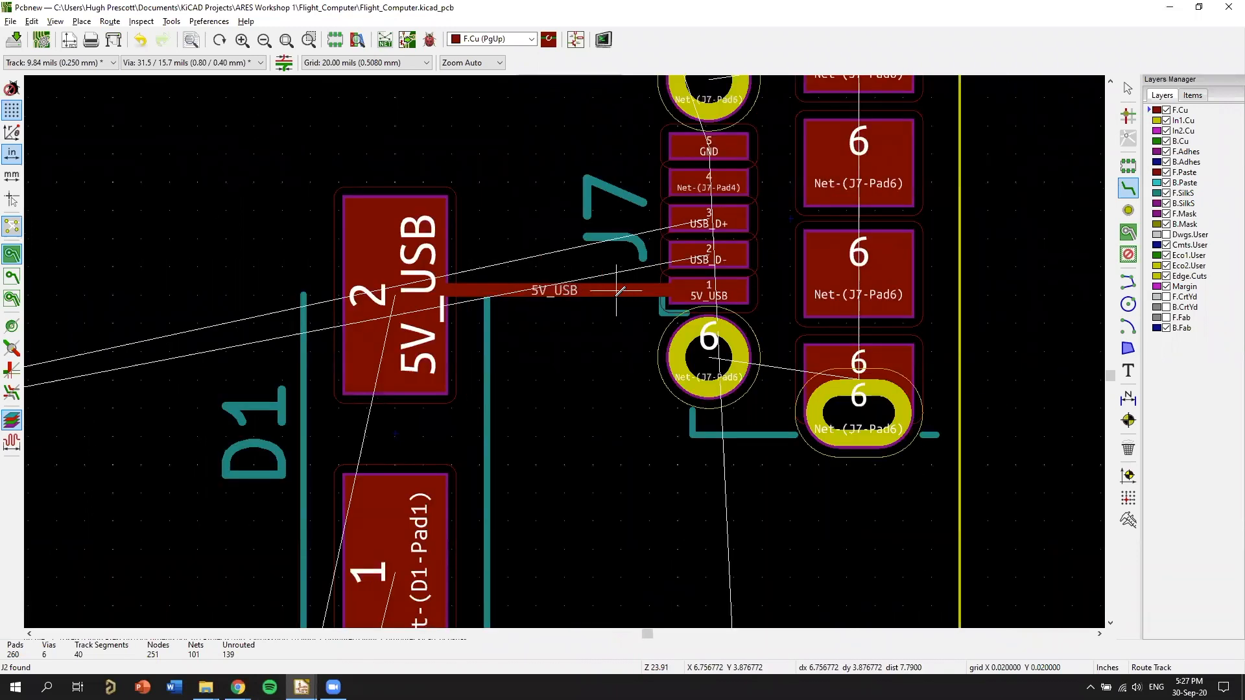
scroll(596, 291, "up", 1)
middle_click_drag(491, 357, 719, 345)
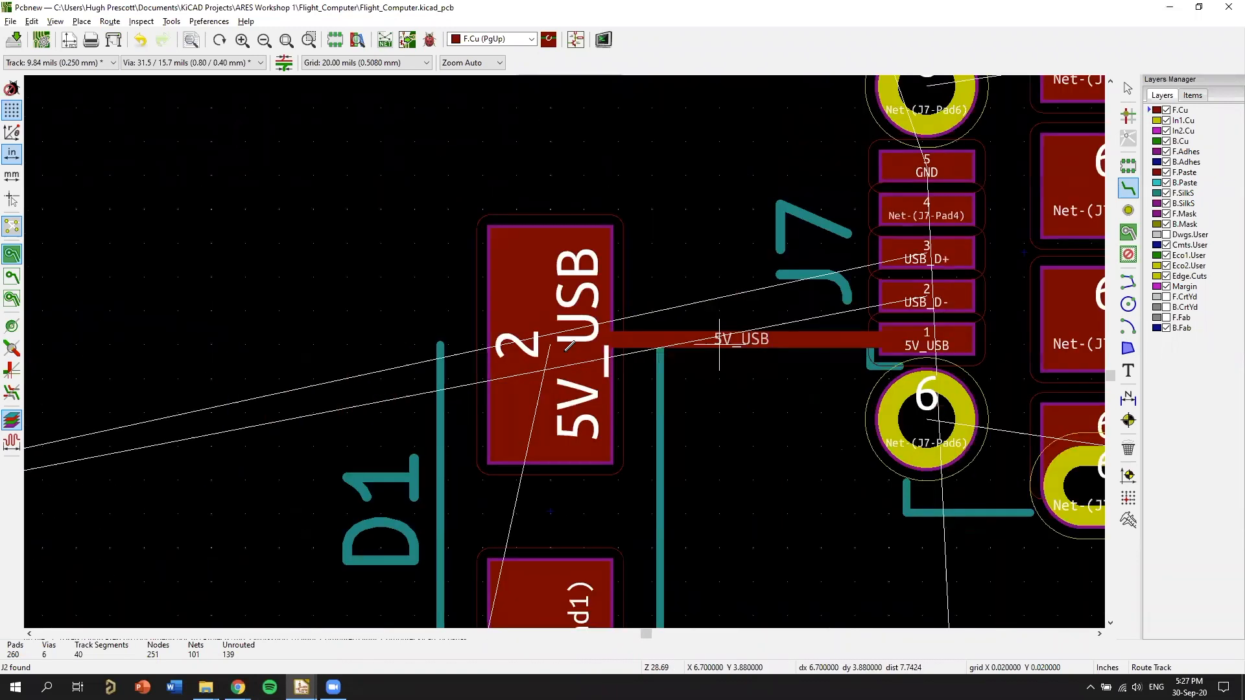
scroll(719, 344, "down", 5)
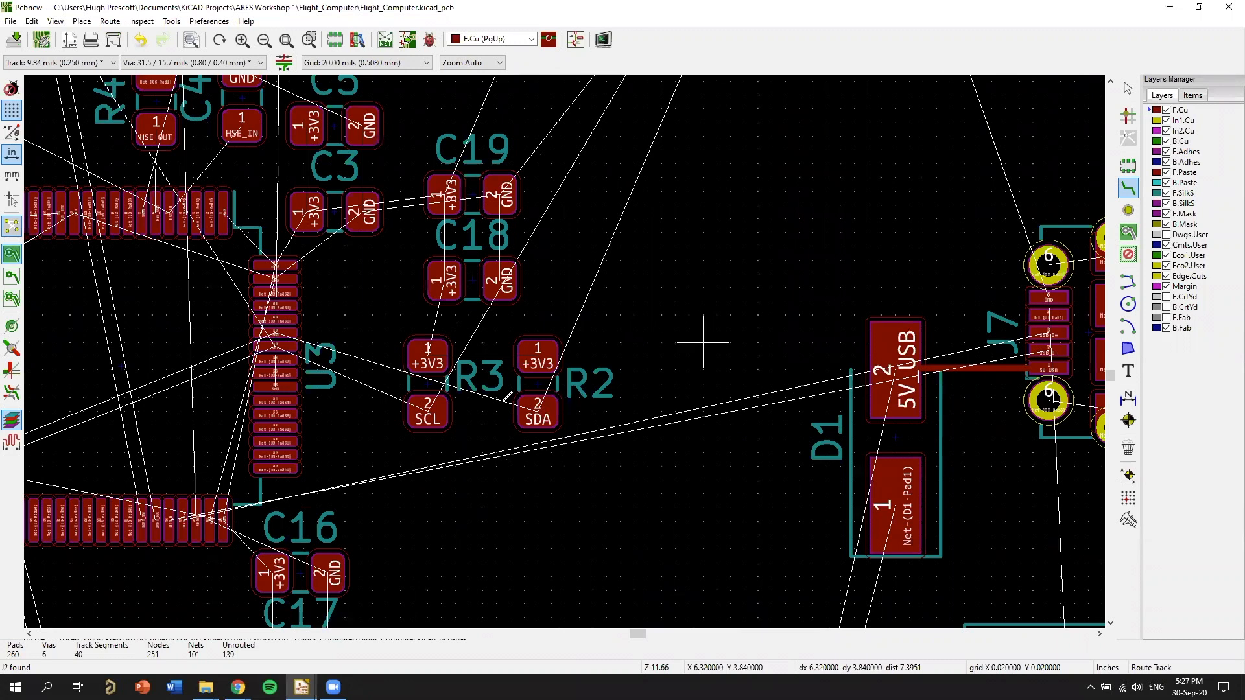
Inspect the pads of D1 and J7 up close and the board's overall placement and unrouted connections.
middle_click_drag(702, 343, 936, 325)
scroll(914, 355, "up", 4)
middle_click_drag(635, 366, 583, 275)
middle_click_drag(808, 444, 666, 440)
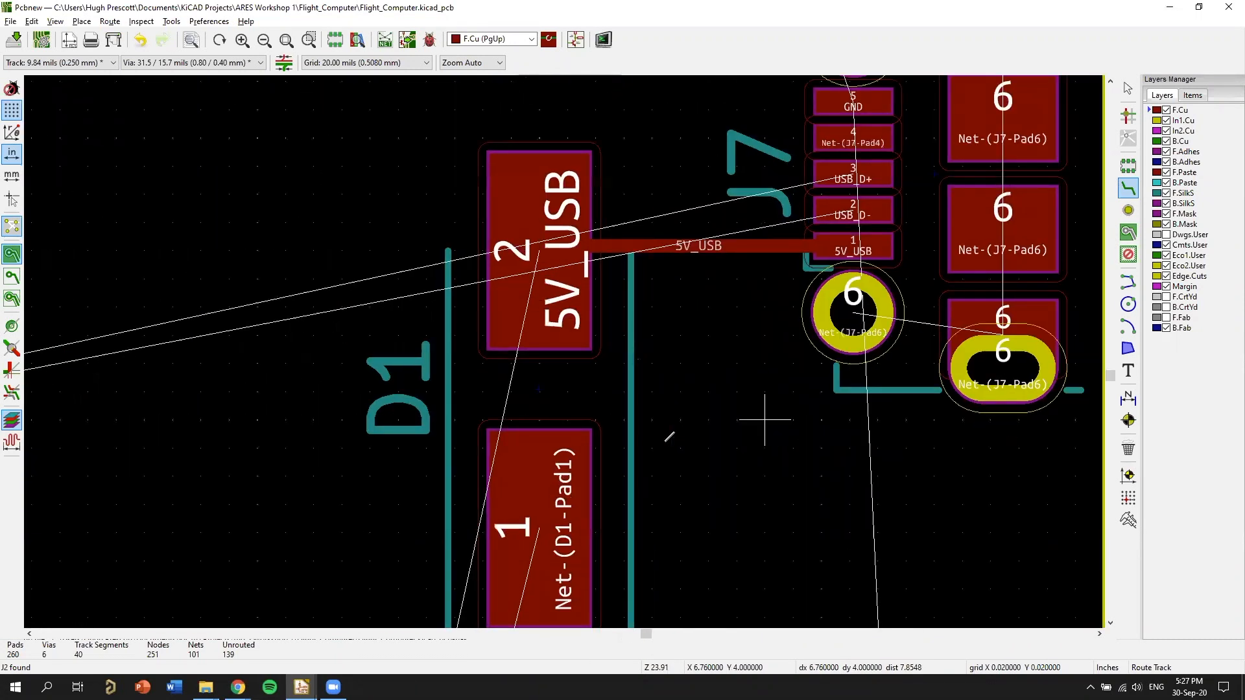
middle_click_drag(765, 419, 685, 386)
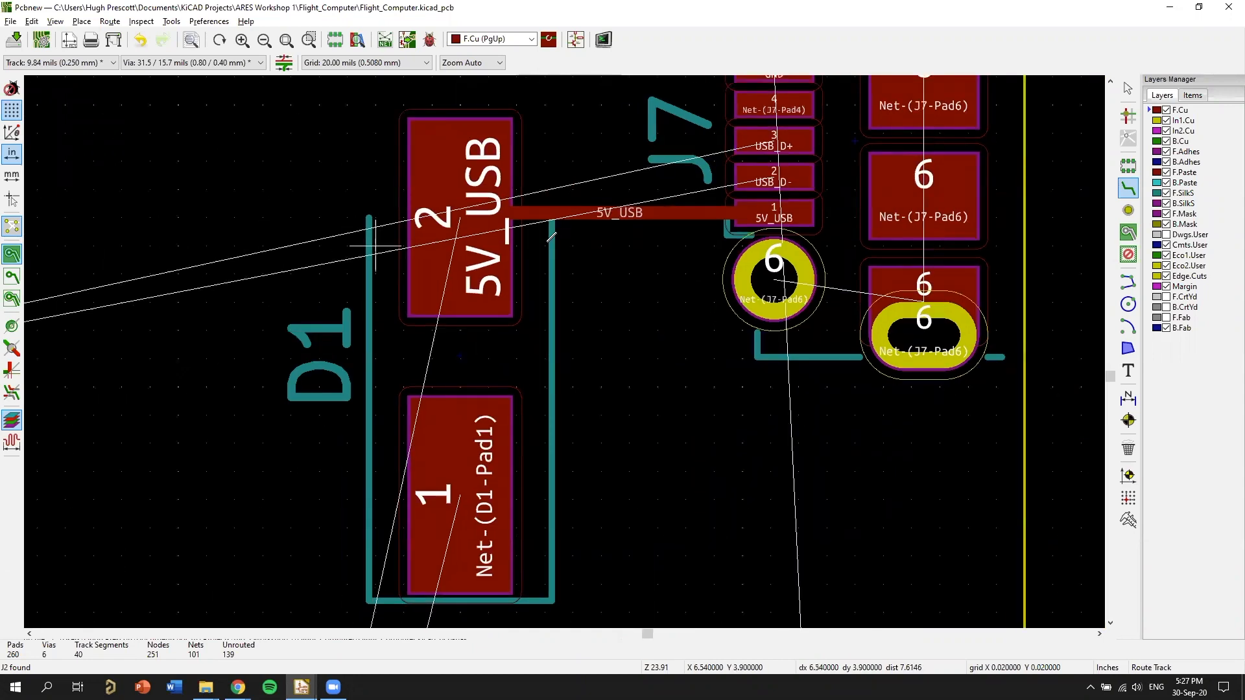
scroll(540, 421, "down", 8)
middle_click_drag(471, 264, 702, 329)
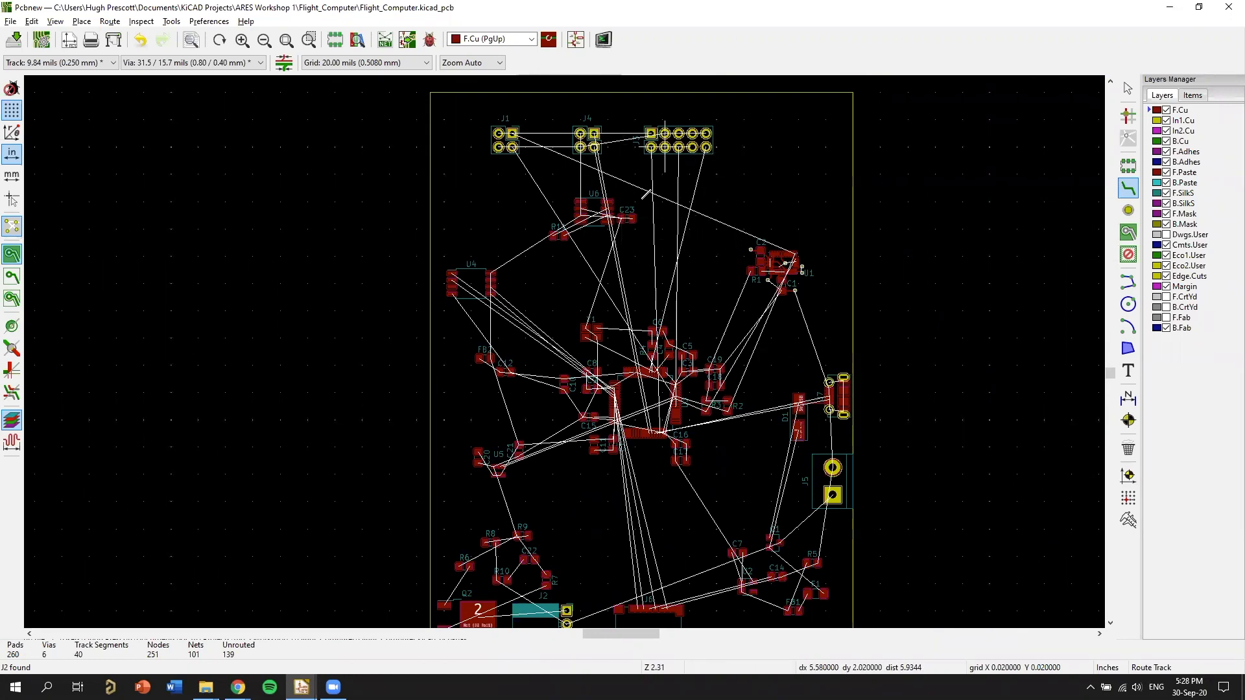
scroll(760, 342, "up", 1)
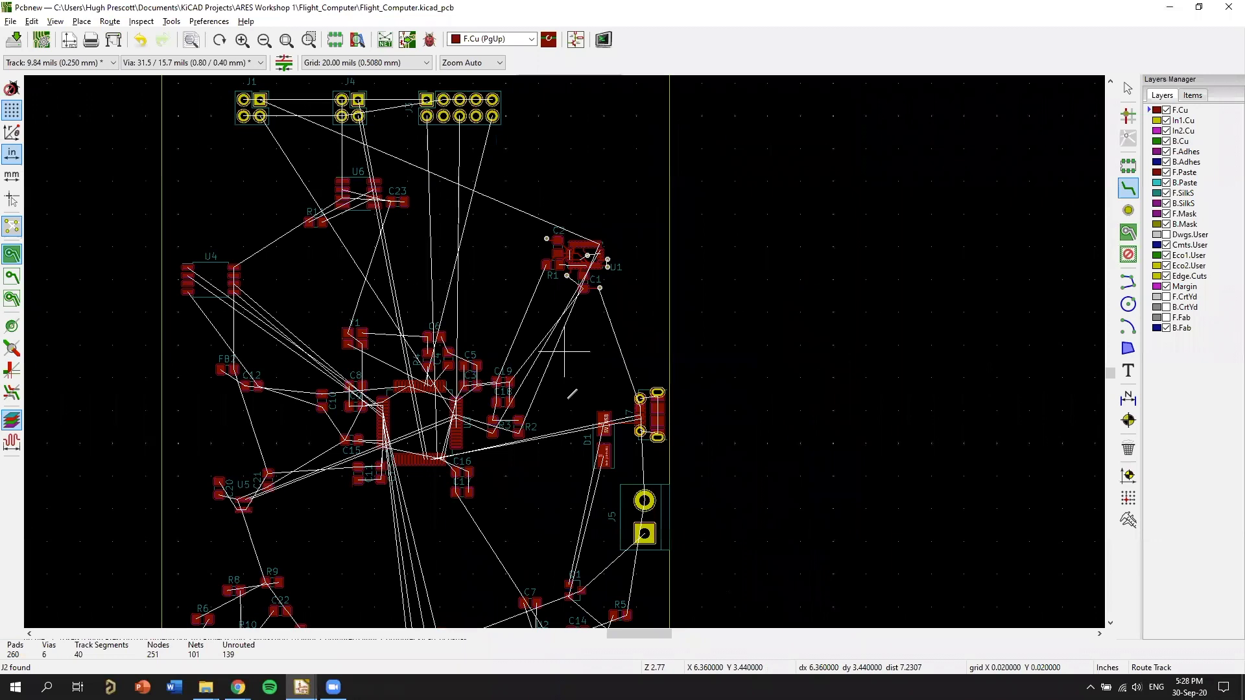
scroll(576, 374, "up", 4)
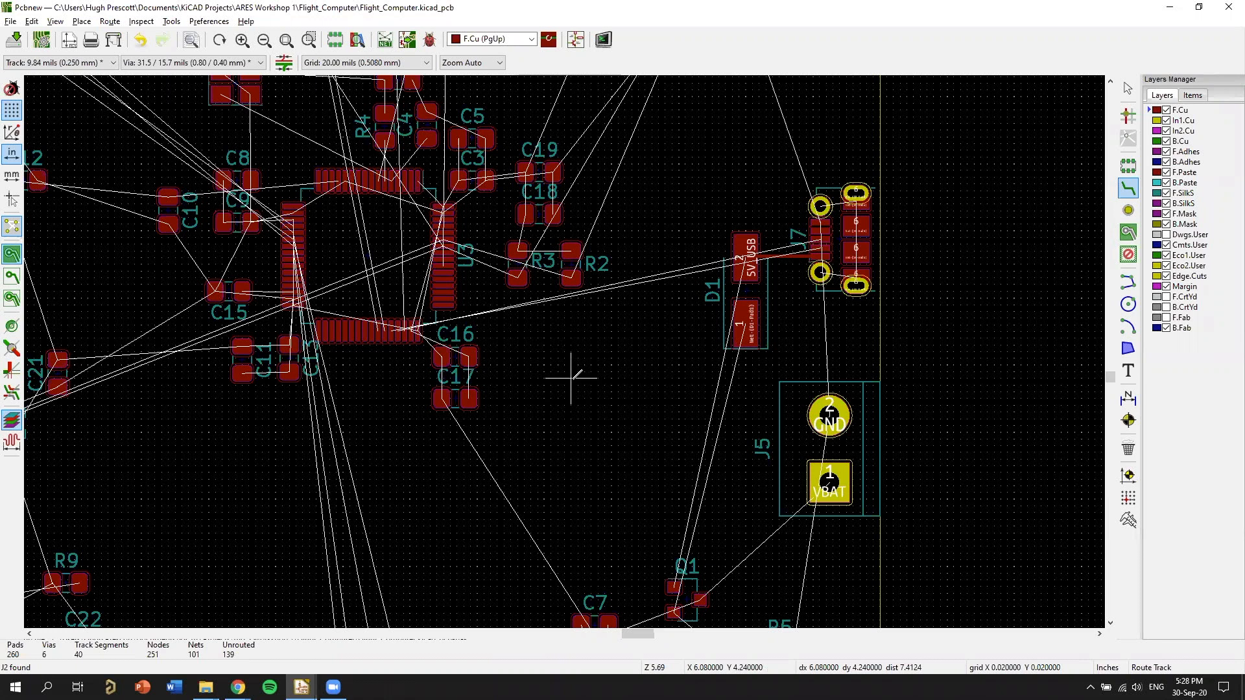
scroll(886, 299, "up", 8)
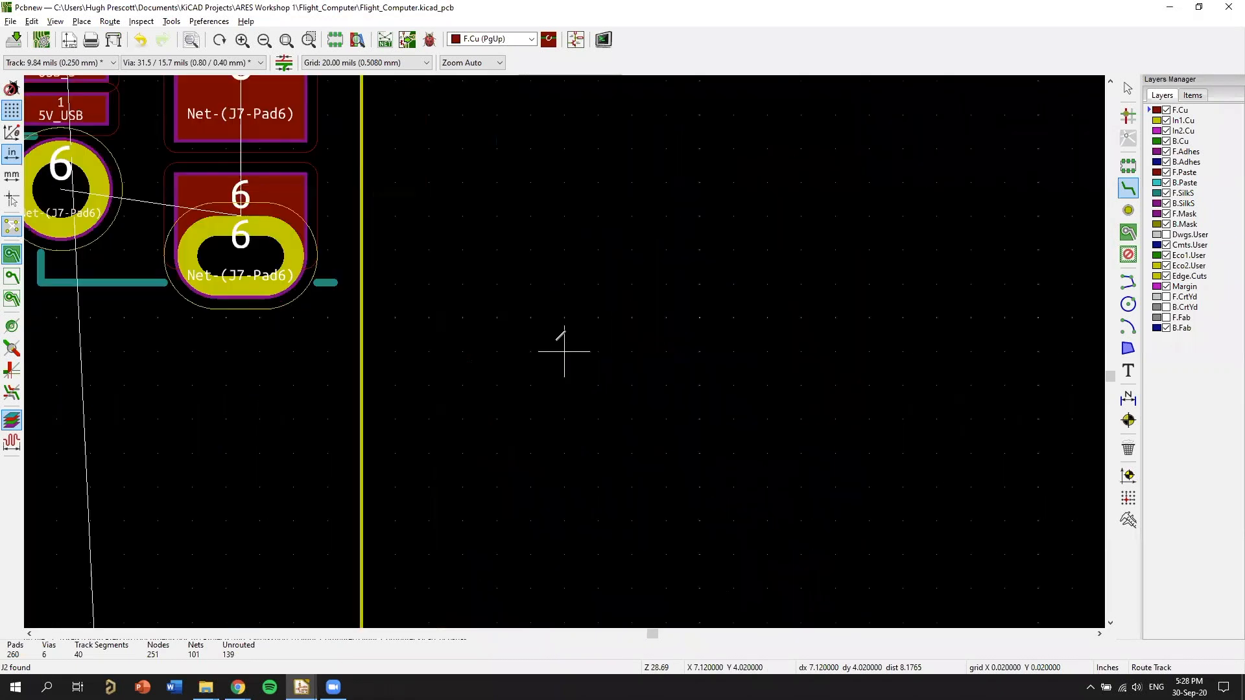
scroll(617, 346, "down", 1)
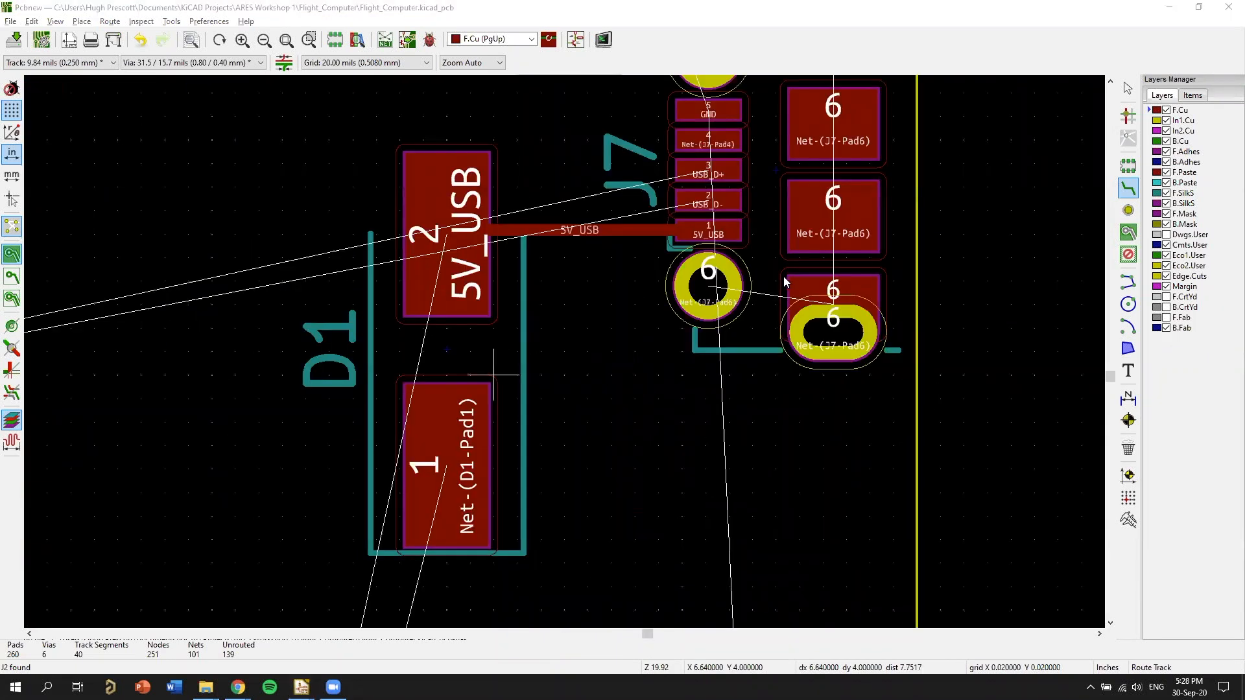
Switch to the Eeschema schematic and examine the power path from 5V_USB through D1, F1 and FB1 to regulator U2.
key("alt+Tab")
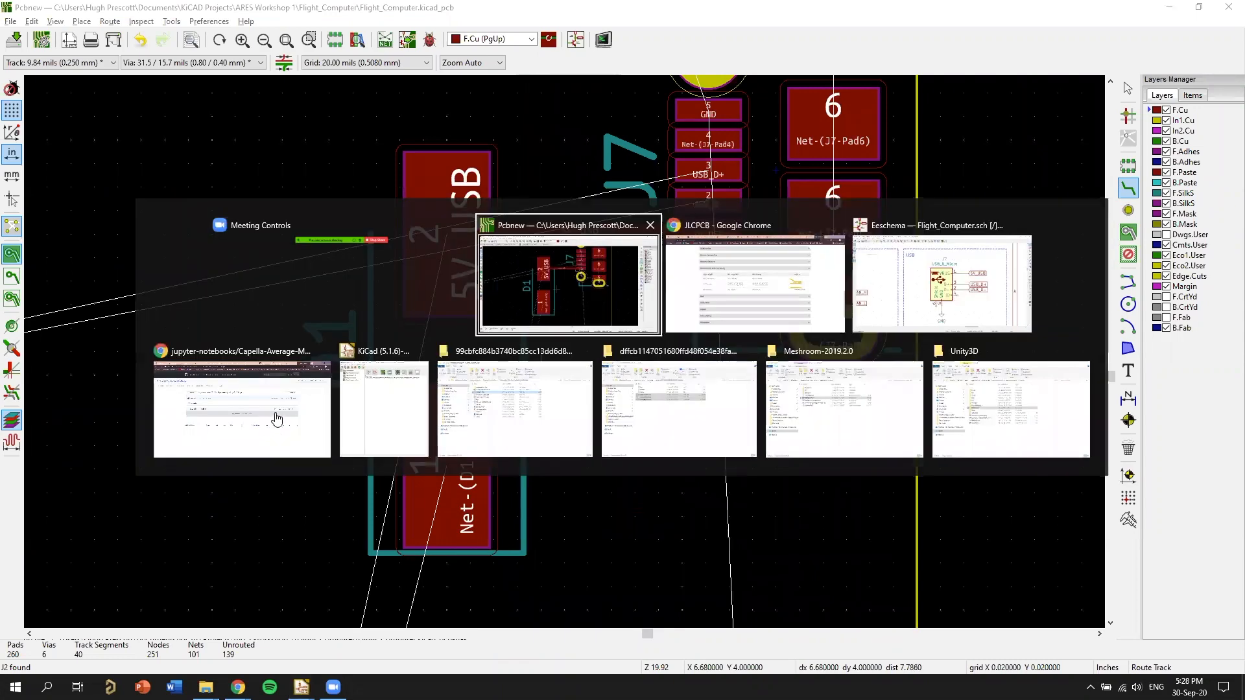
key("alt+Tab")
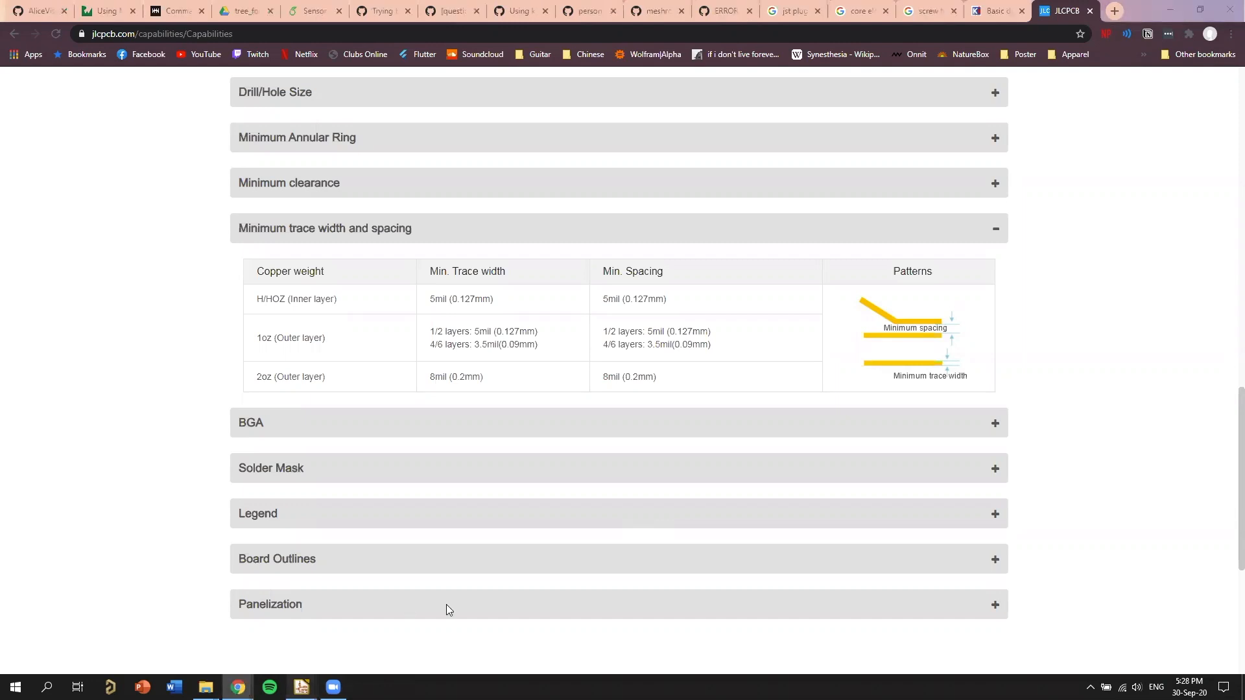
mouse_move(301, 688)
left_click(401, 628)
left_click(301, 687)
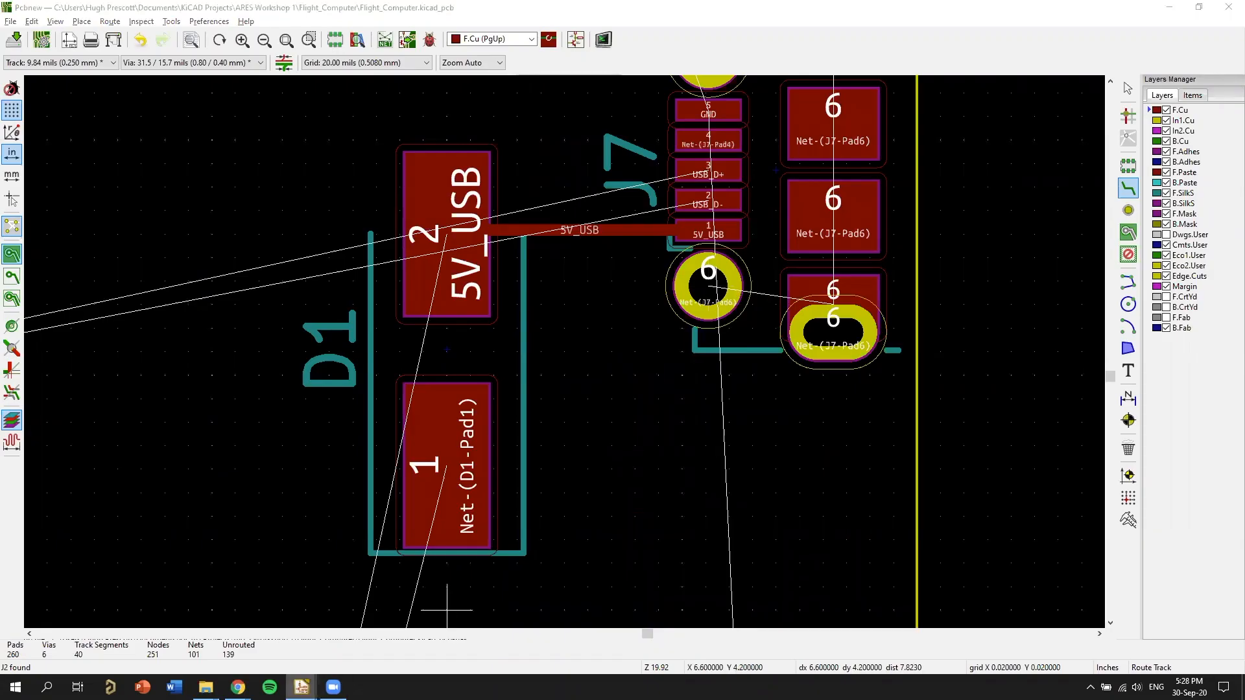
left_click(269, 632)
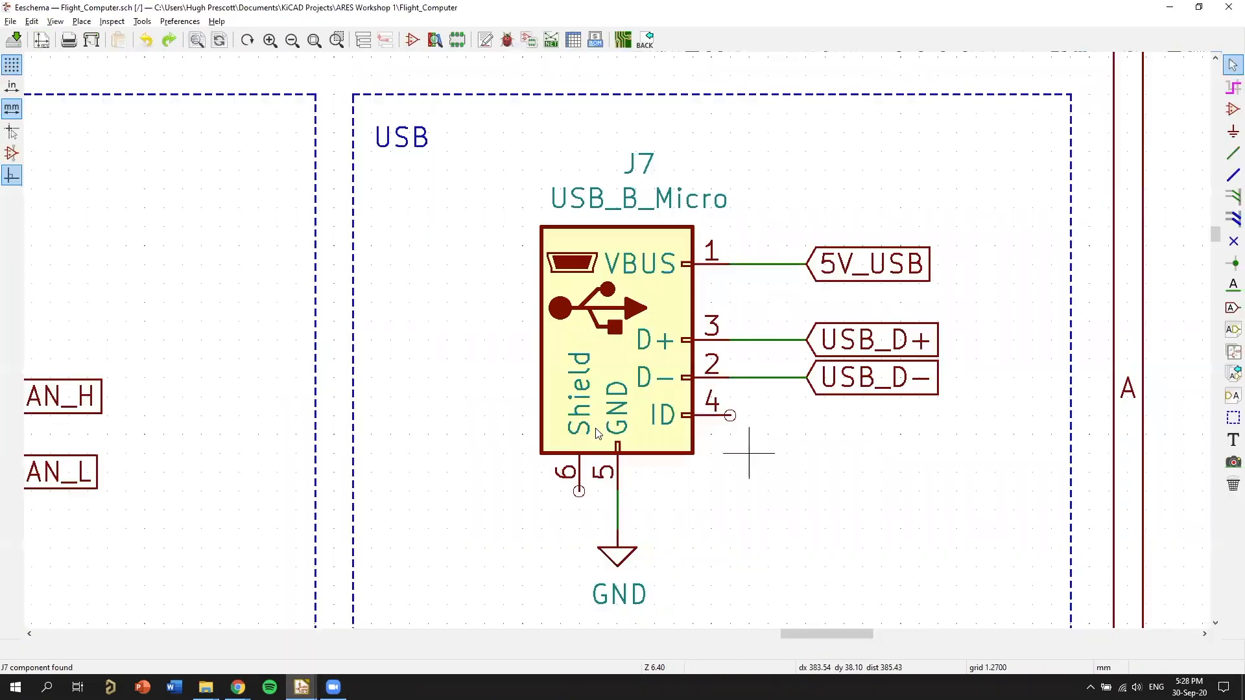
scroll(609, 344, "down", 2)
middle_click_drag(270, 443, 889, 365)
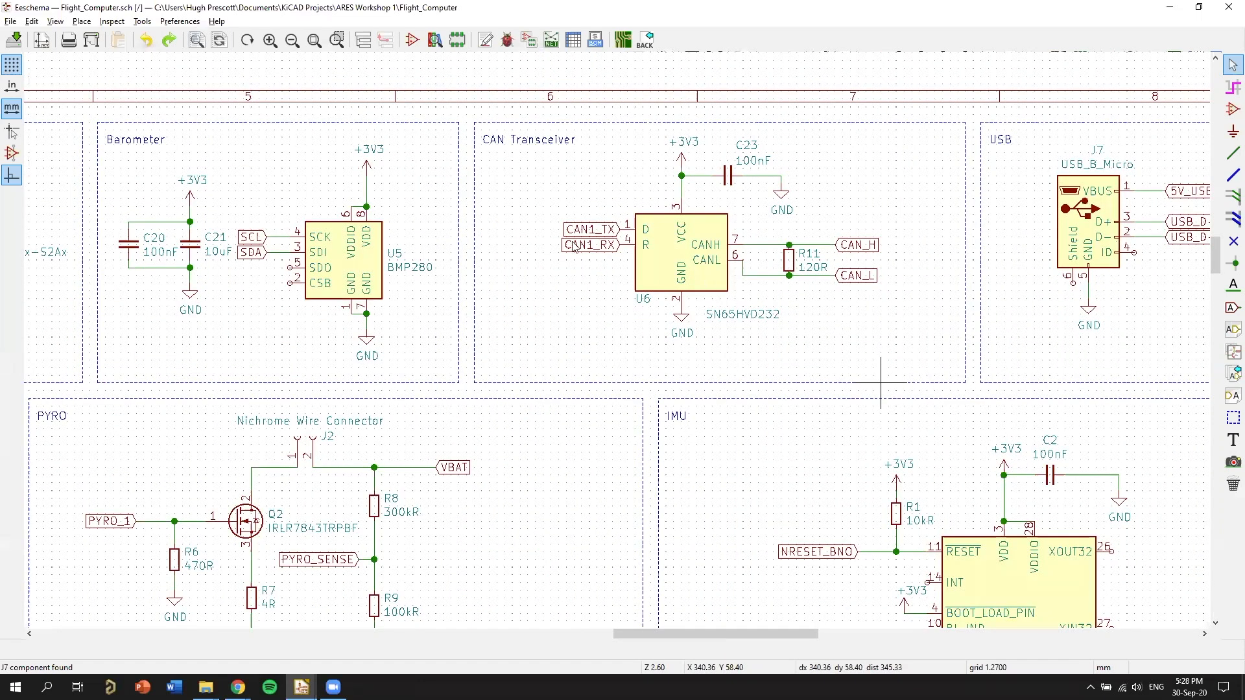
middle_click_drag(227, 518, 972, 372)
middle_click_drag(227, 518, 972, 372)
scroll(522, 336, "up", 3)
middle_click_drag(507, 397, 458, 402)
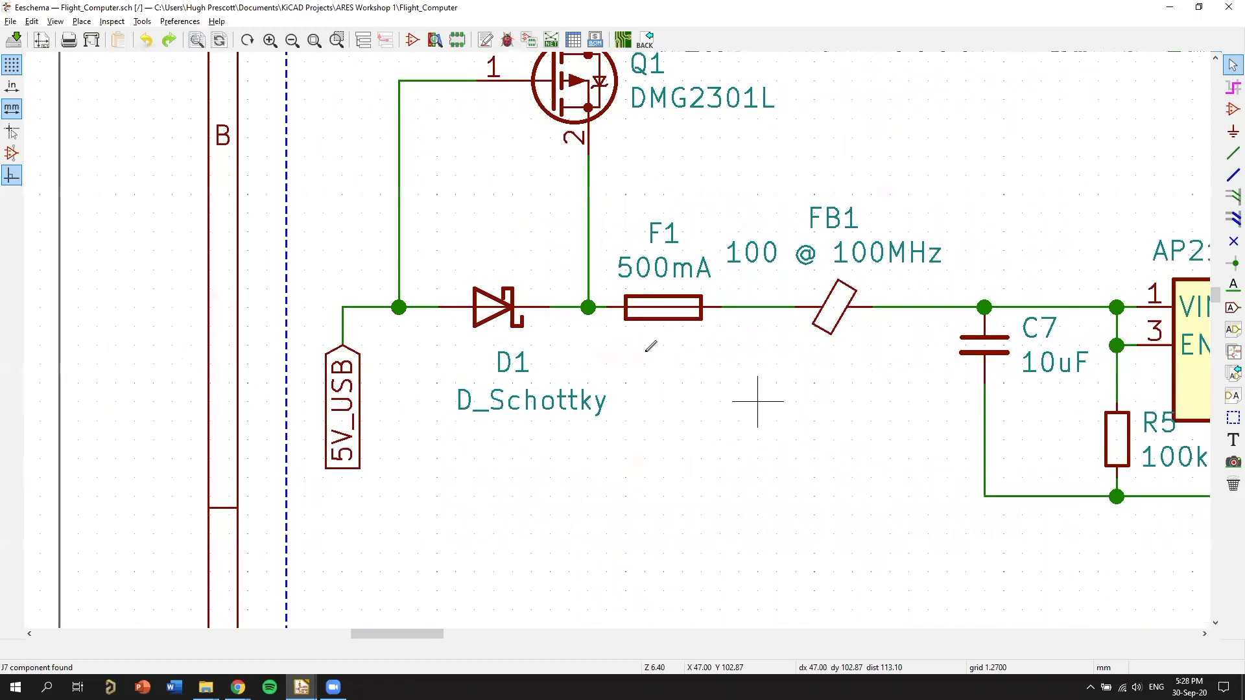
middle_click_drag(794, 365, 542, 388)
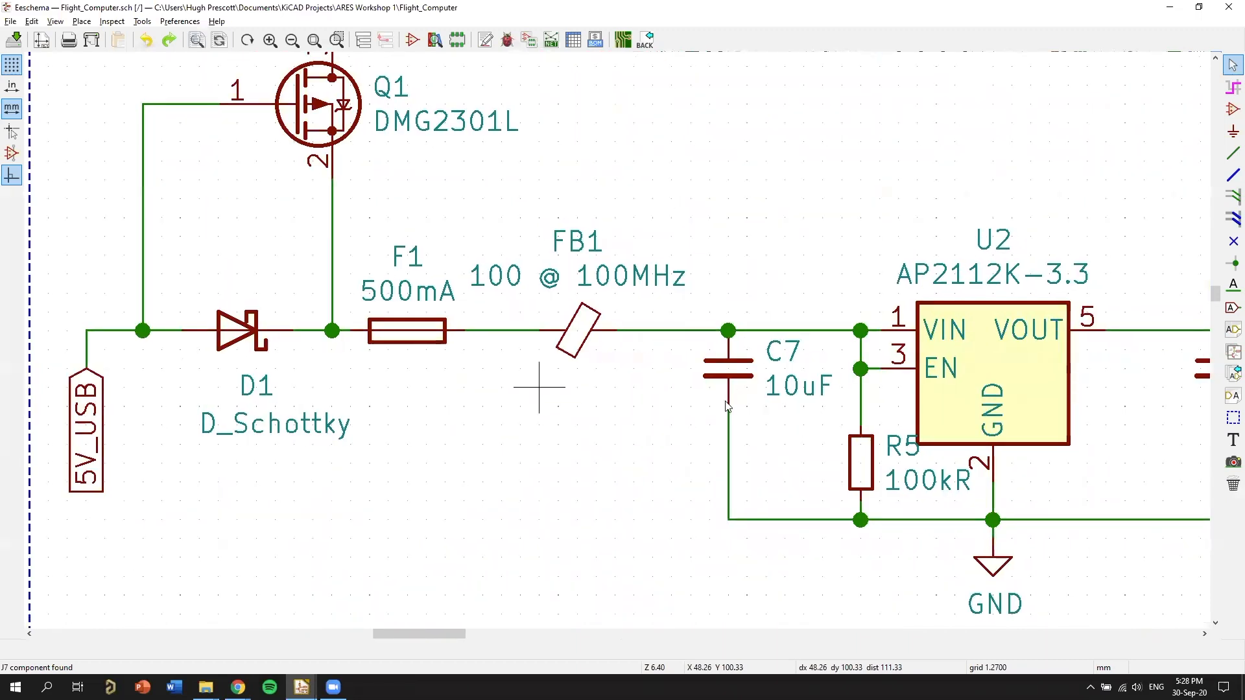
Switch to Pcbnew and place fuse F1 beside D1, rotated 90 degrees so its pad 2 faces D1 pad 1.
key("alt+Tab")
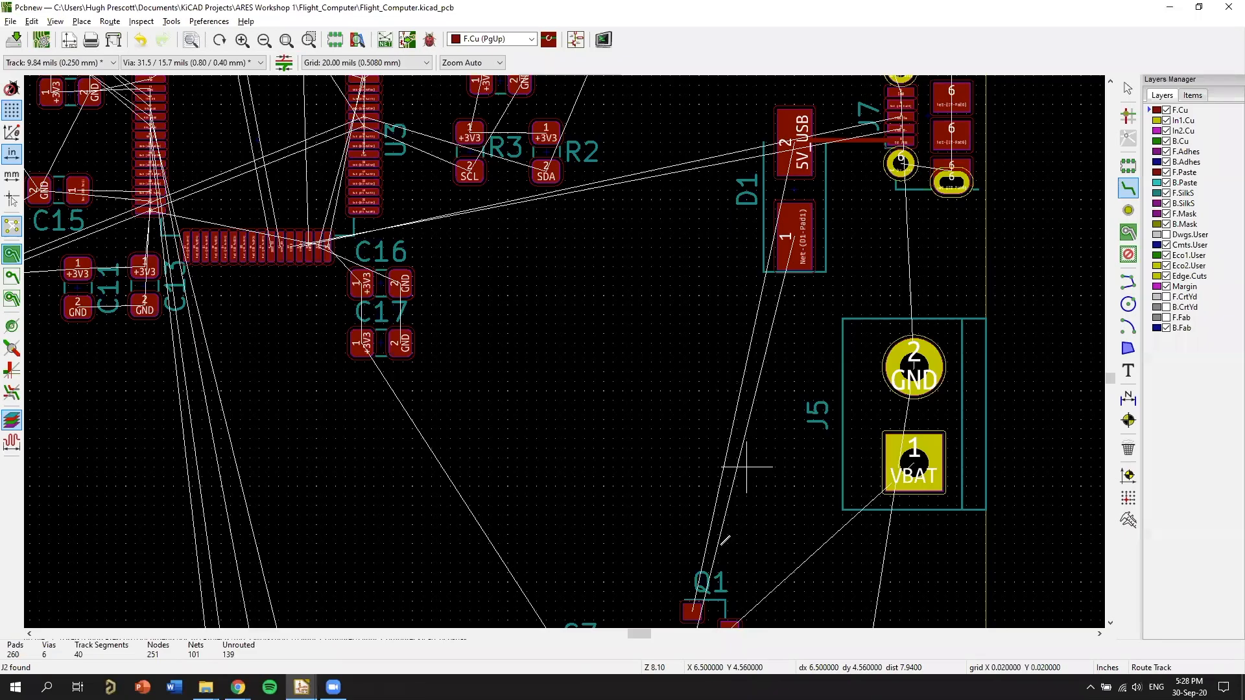
key("alt+Tab")
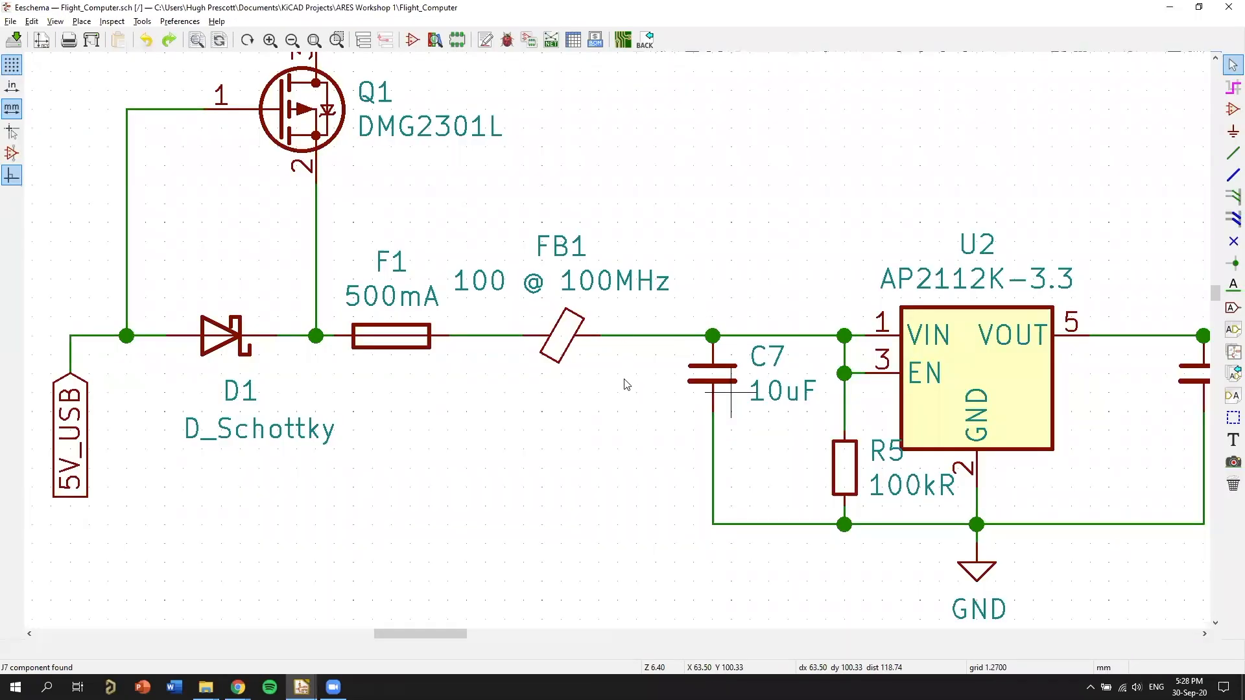
key("alt+Tab")
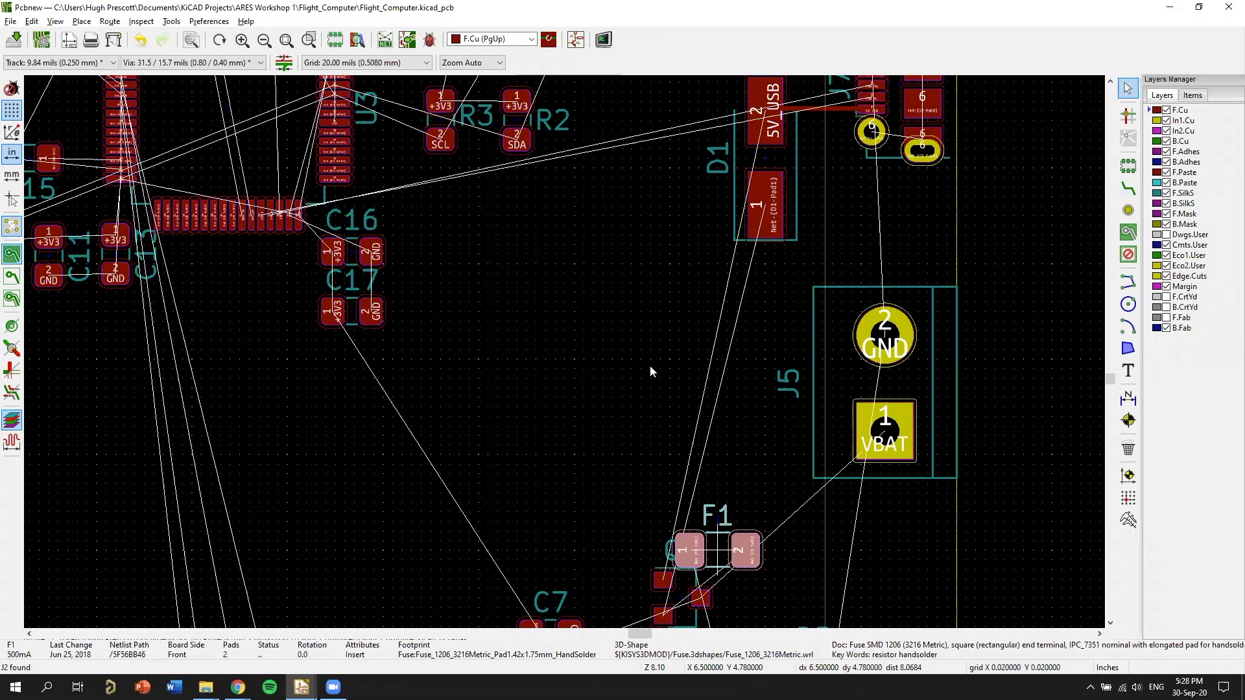
middle_click_drag(654, 368, 612, 506)
key("r")
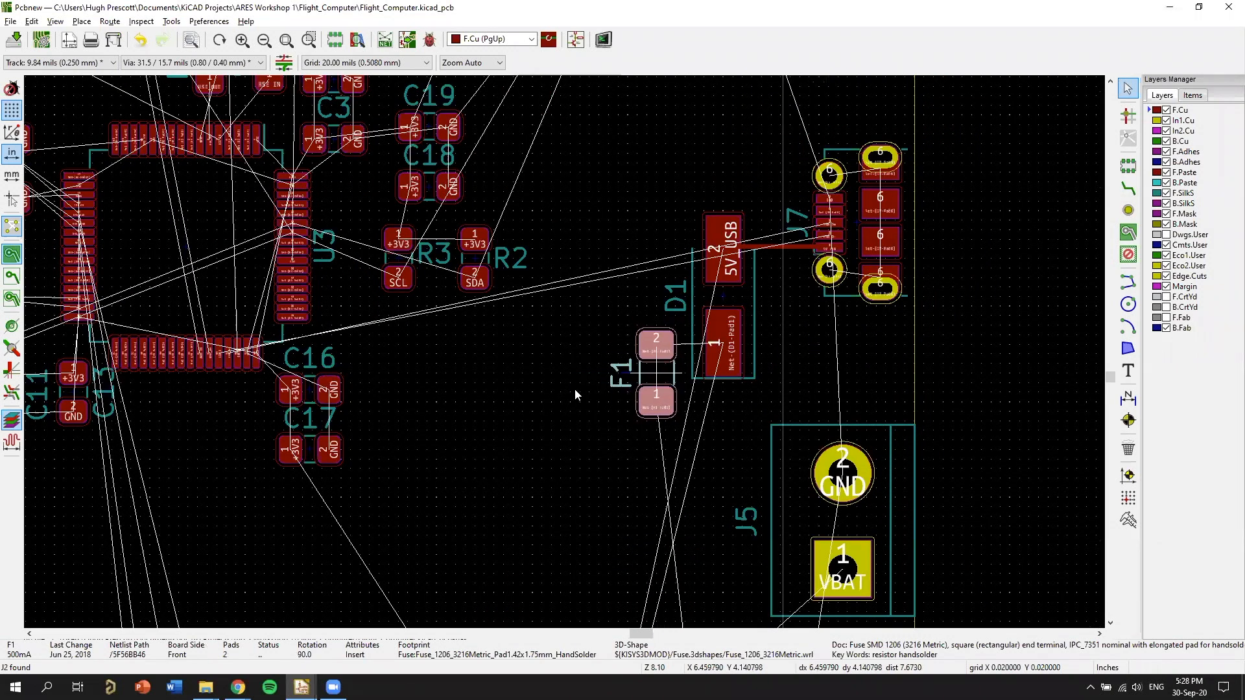
left_click(577, 384)
Route a front copper track between D1 pad 1 and F1 pad 2.
scroll(578, 377, "up", 4)
key("x")
left_click(431, 378)
left_click(608, 363)
Place ferrite bead FB1 beside F1, rotated upright so its pad 2 lines up with F1 pad 1.
middle_click_drag(611, 493, 770, 336)
scroll(722, 569, "down", 1)
middle_click_drag(722, 568, 681, 211)
scroll(706, 212, "down", 4)
key("alt+Tab")
key("alt+Tab")
middle_click_drag(823, 489, 899, 339)
right_click(894, 329)
left_click(962, 382)
middle_click_drag(812, 418, 810, 300)
key("m")
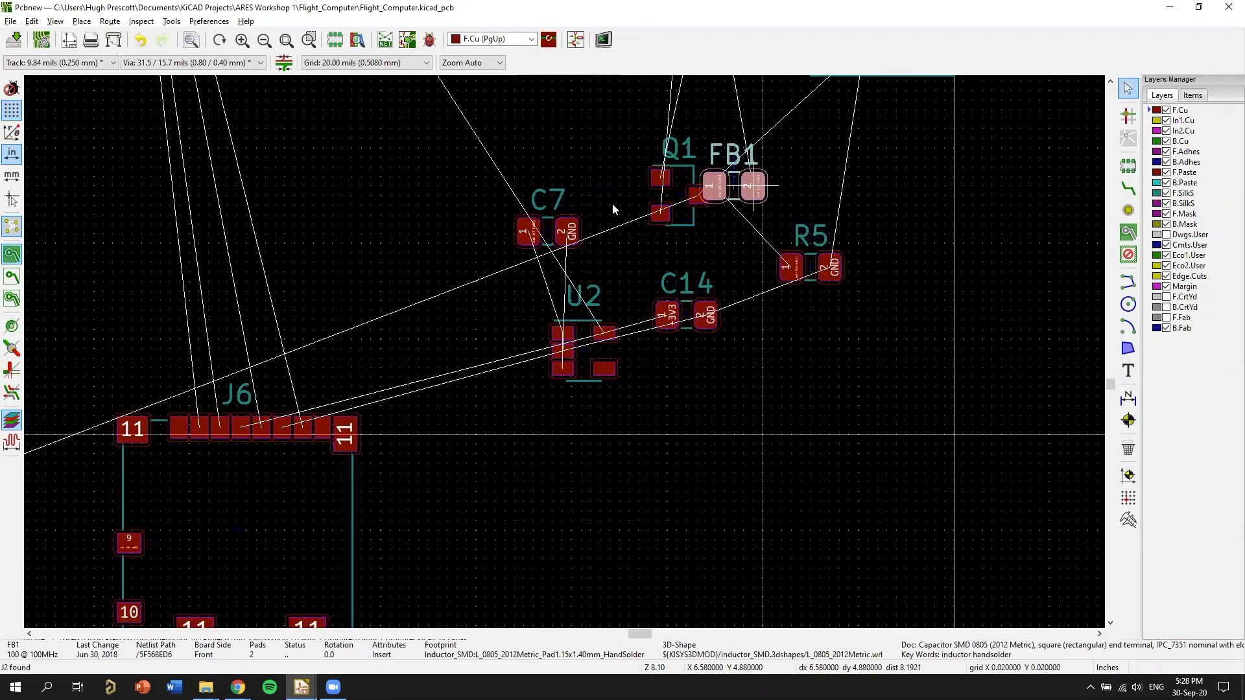
middle_click_drag(780, 151, 712, 410)
middle_click_drag(623, 348, 620, 364)
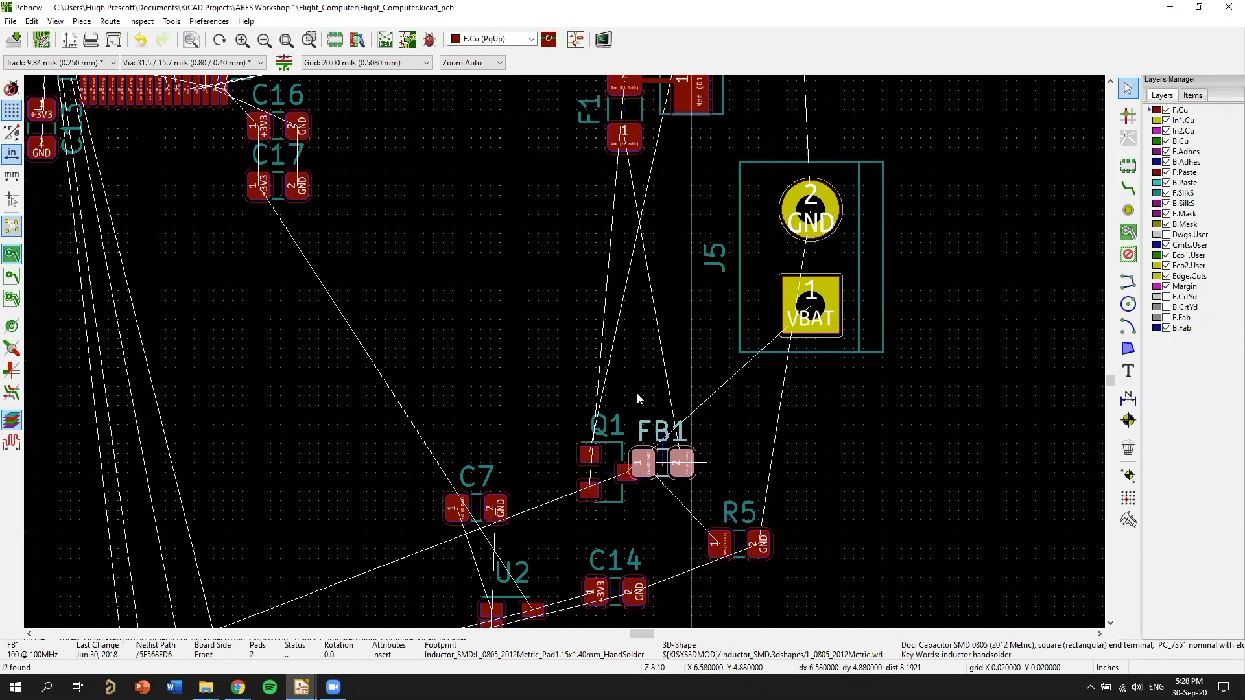
middle_click_drag(551, 144, 636, 393)
key("r")
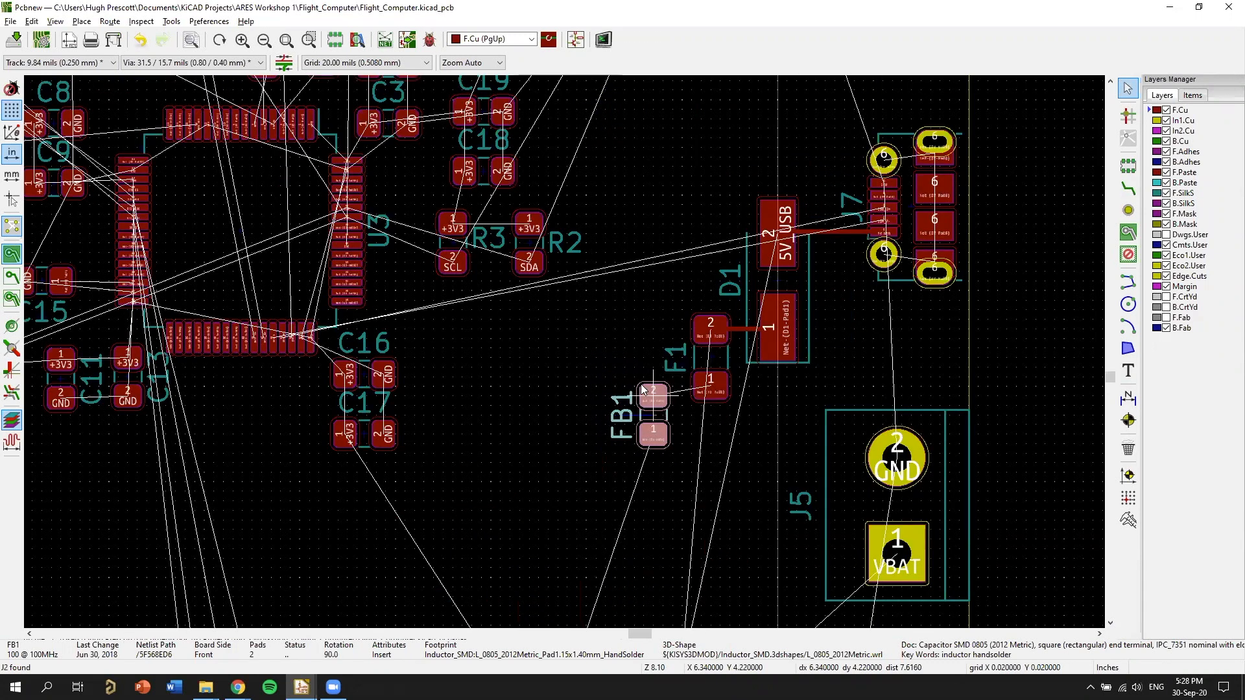
left_click(635, 391)
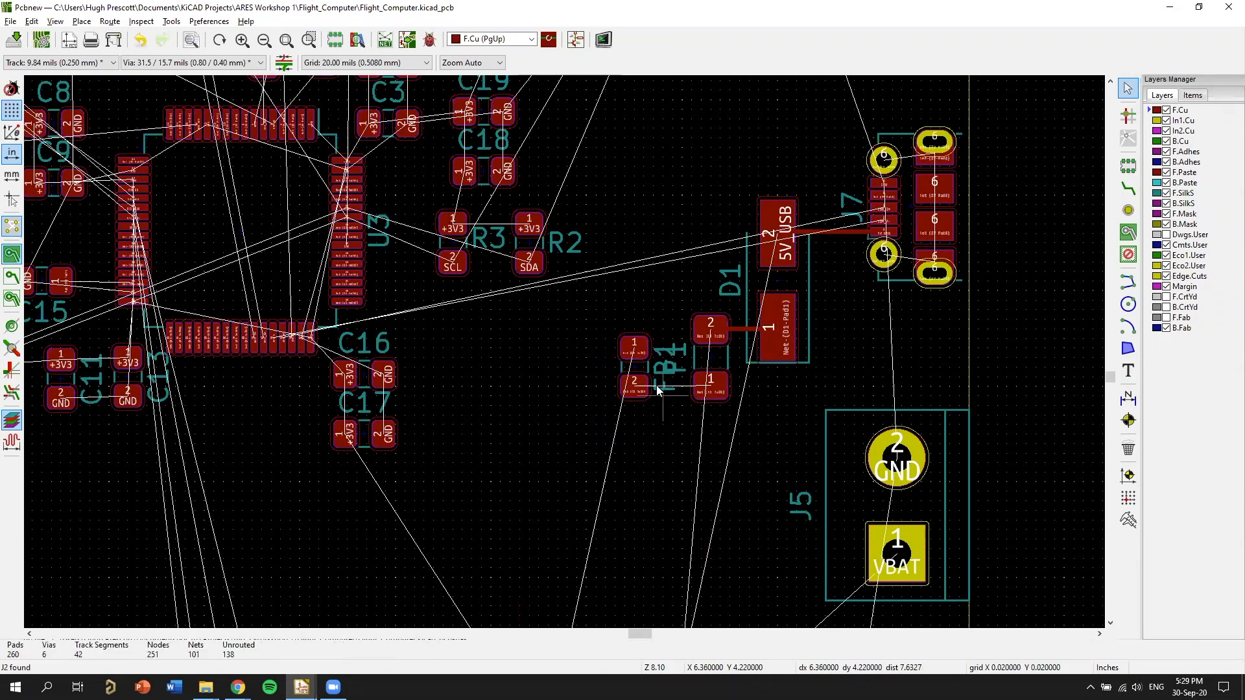
Rotate the FB1 and F1 reference labels to horizontal and place them below their footprints.
key("m")
key("r")
left_click(646, 437)
key("m")
key("r")
left_click(710, 424)
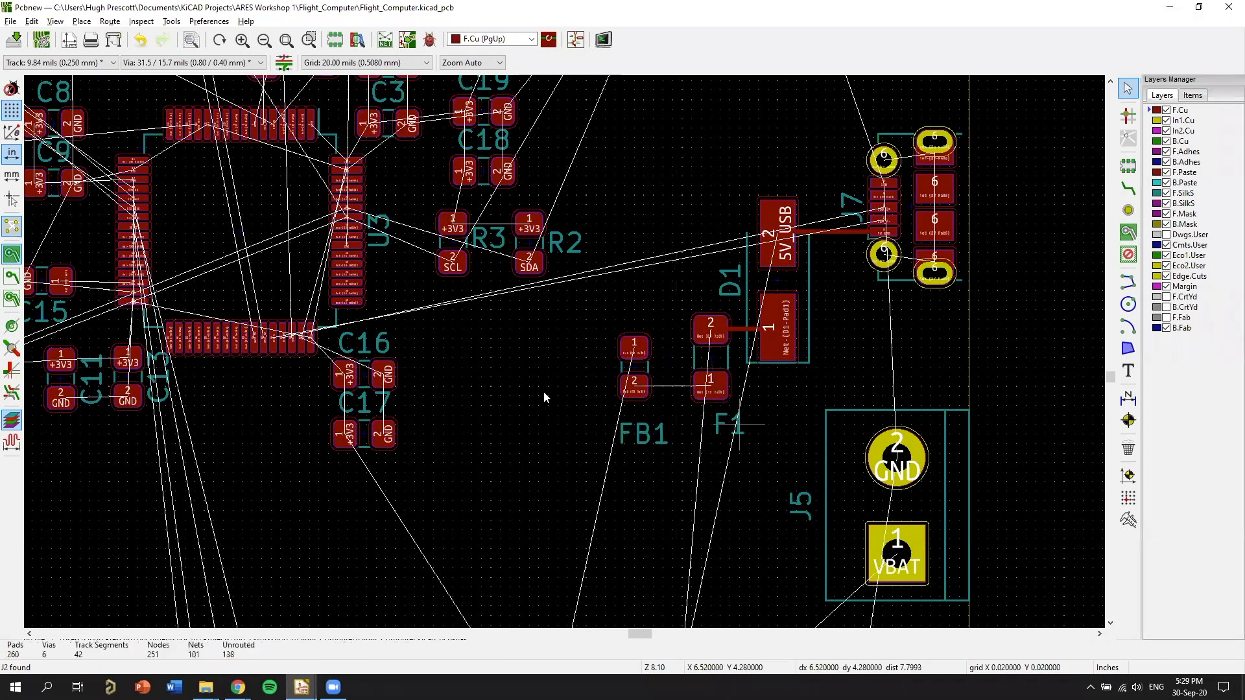
Move FB1 closer to F1 and route a front copper track from F1 pad 1 to FB1 pad 2.
key("m")
left_click(648, 390)
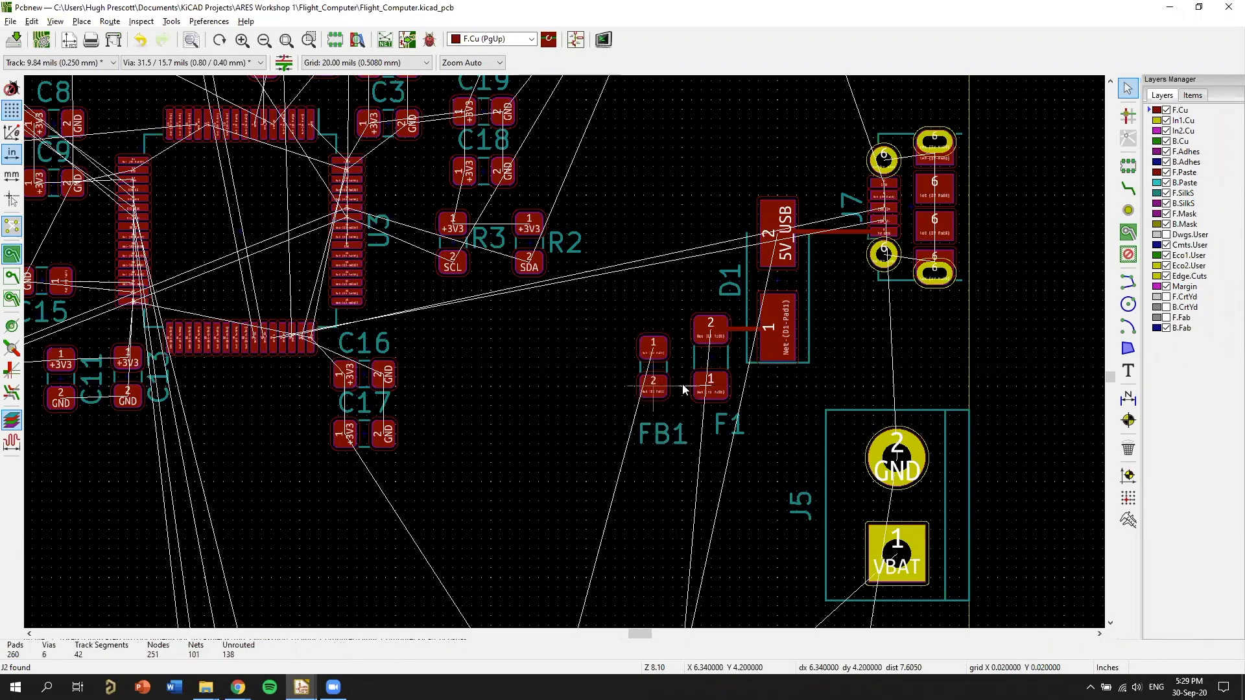
key("x")
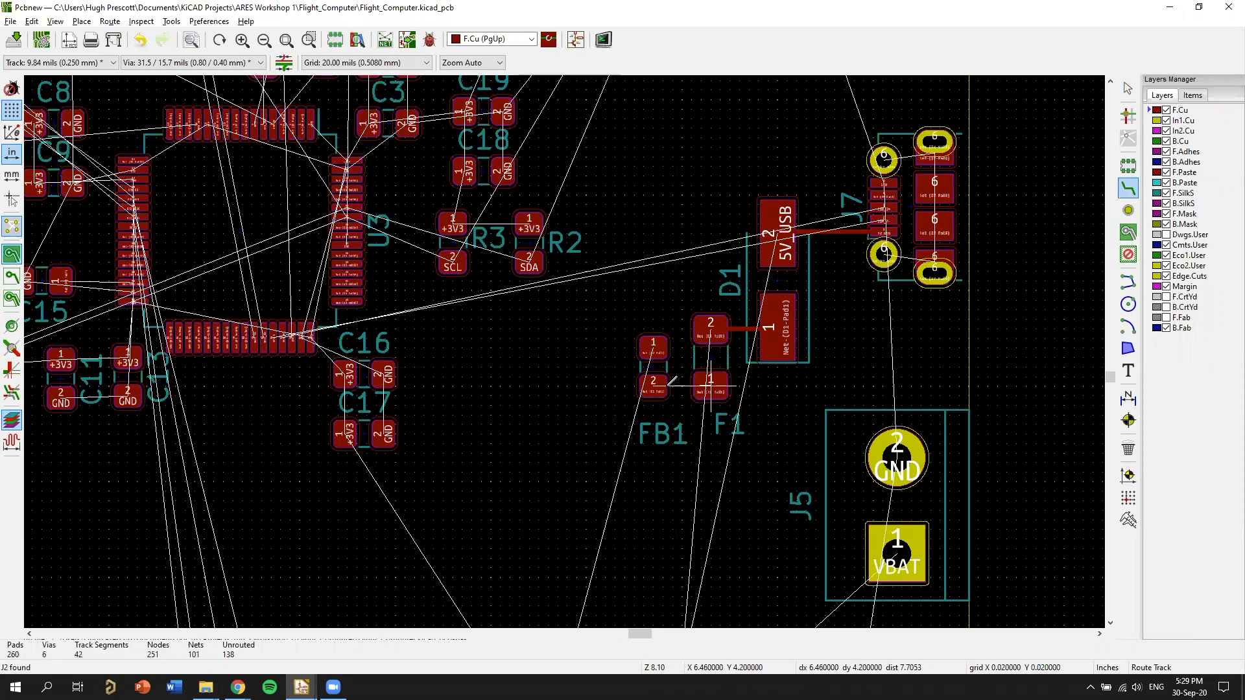
left_click(710, 387)
left_click(652, 385)
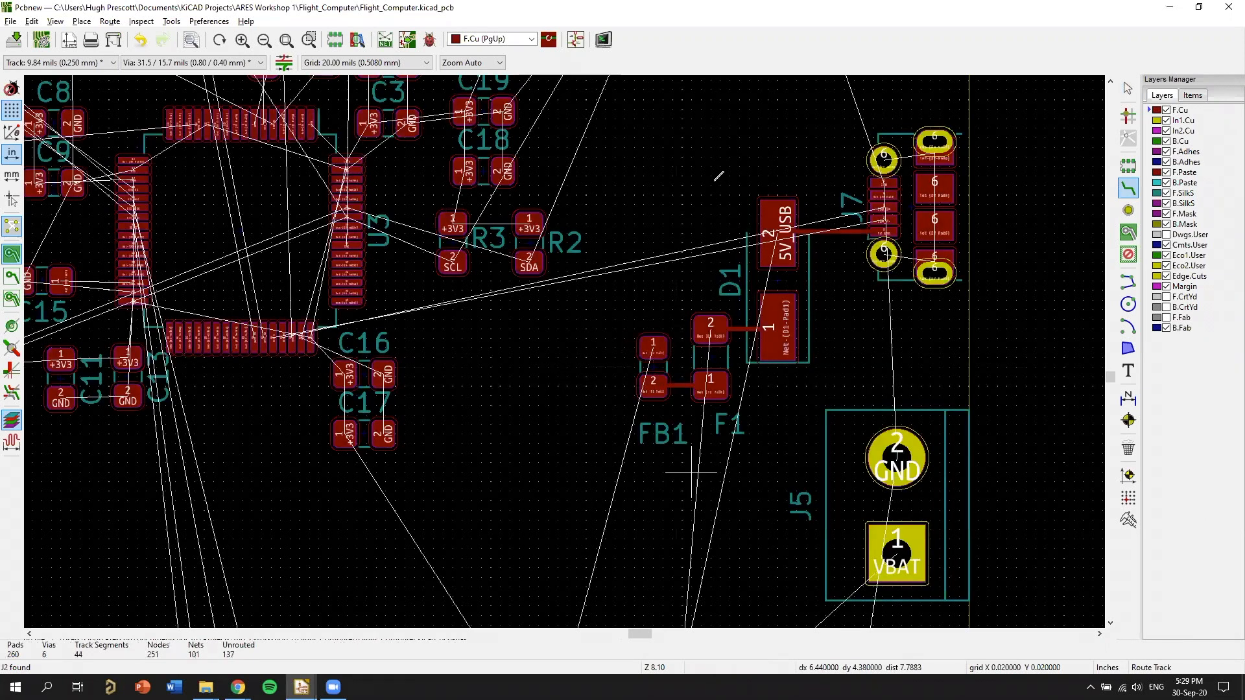
Check the regulator circuit in the schematic and move U2 above FB1, between R2 and J7.
scroll(691, 479, "down", 1)
middle_click_drag(532, 376, 660, 295)
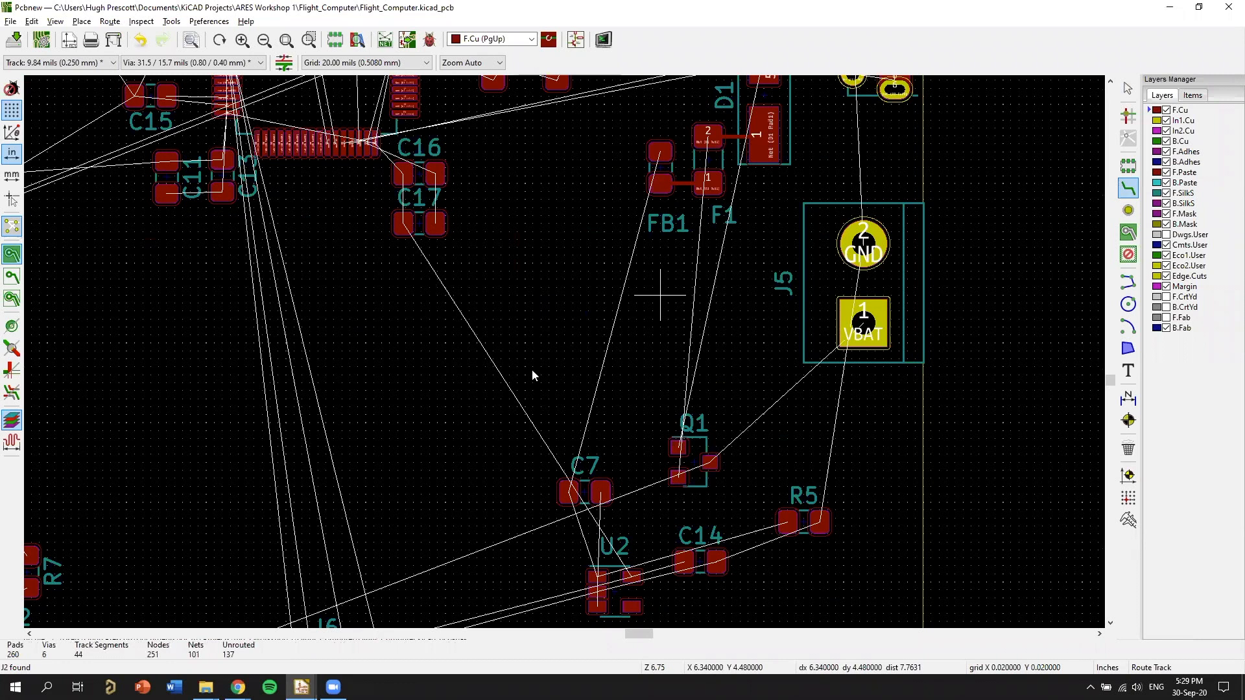
key("alt+Tab")
middle_click_drag(843, 396, 410, 263)
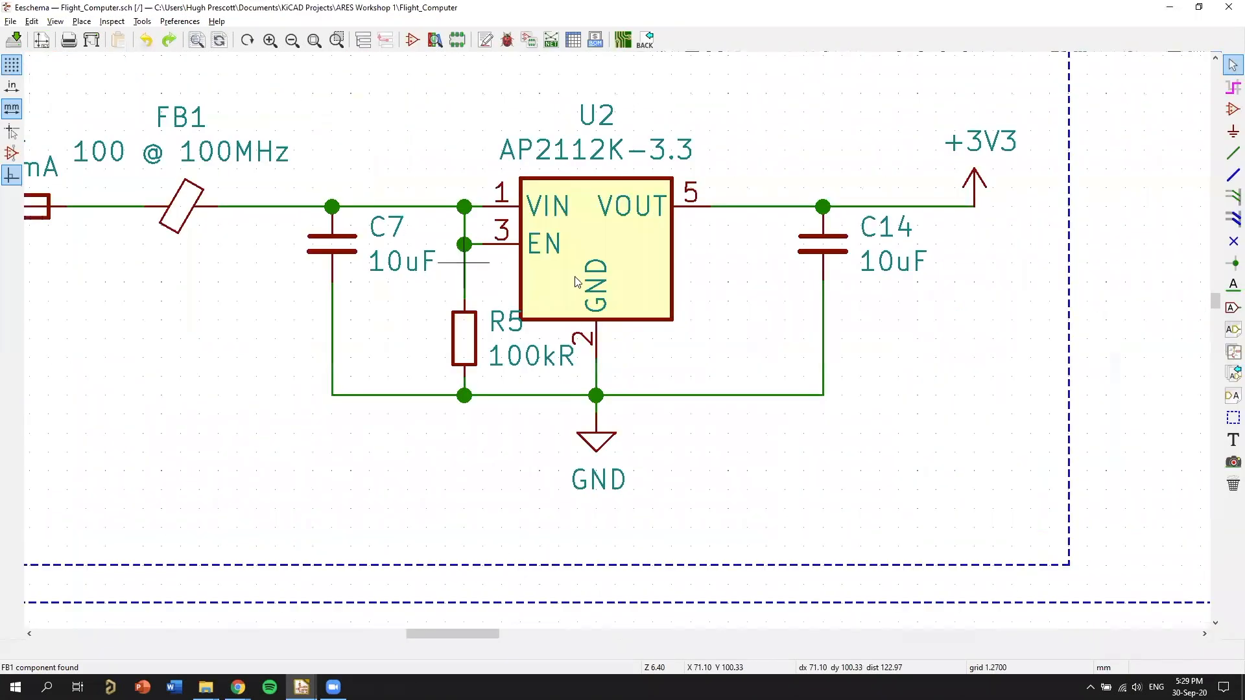
middle_click_drag(591, 247, 619, 276)
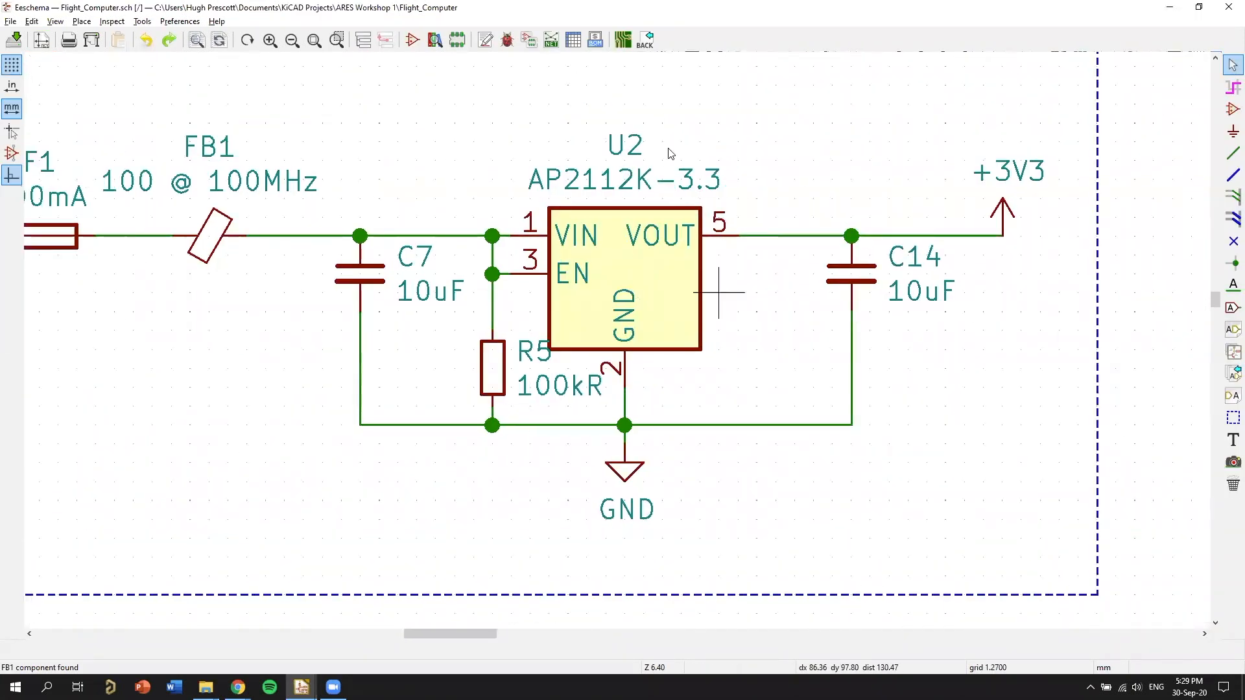
key("alt+Tab")
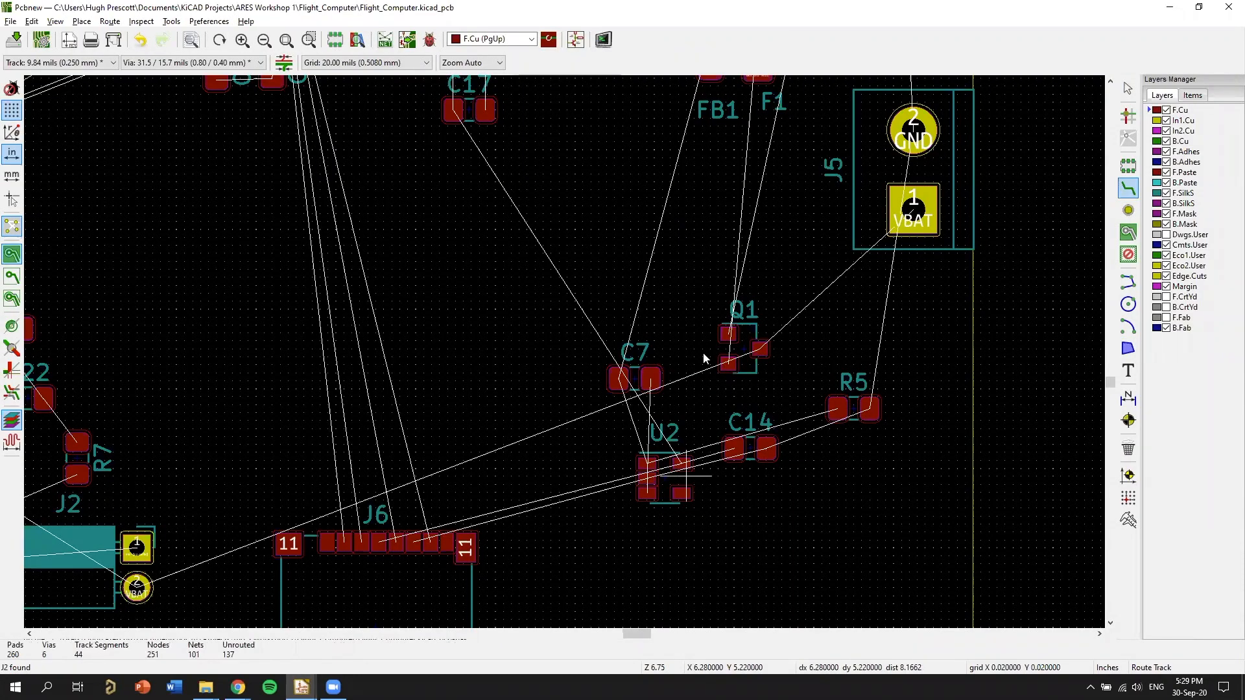
key("m")
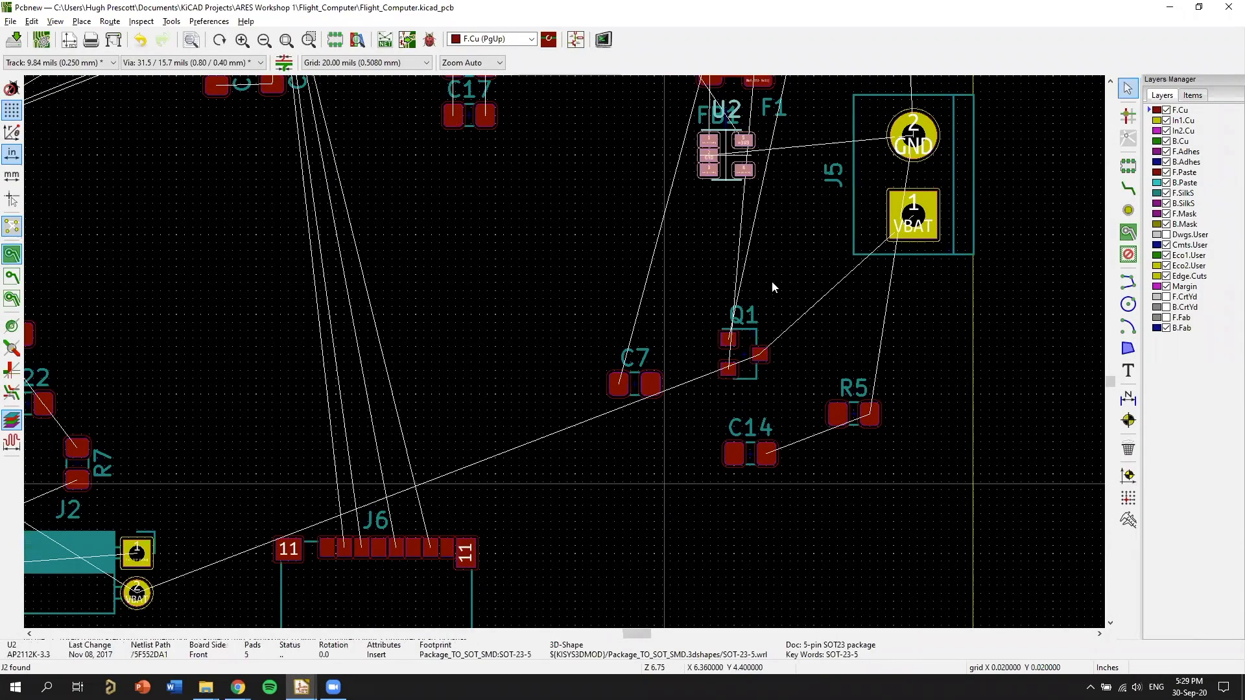
middle_click_drag(727, 198, 720, 547)
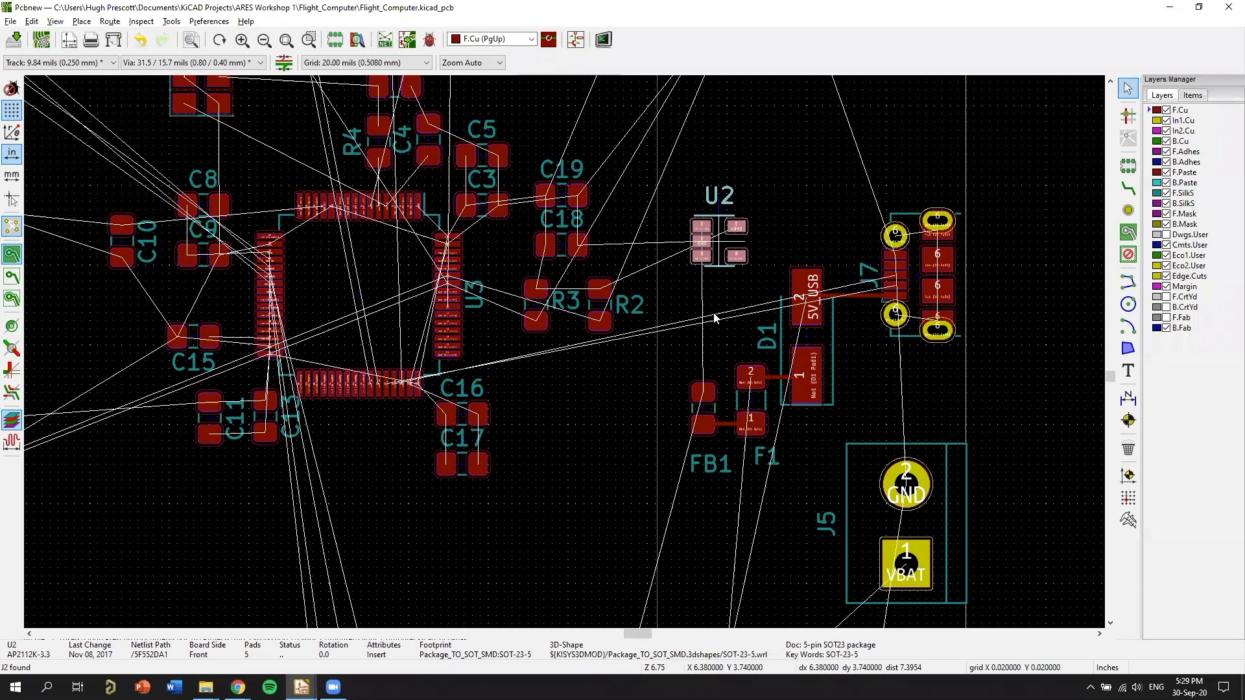
Bring capacitor C7 up from the area near Q1 to the regulator area by U2 and rotate it upright.
key("alt+Tab")
key("alt+Tab")
key("m")
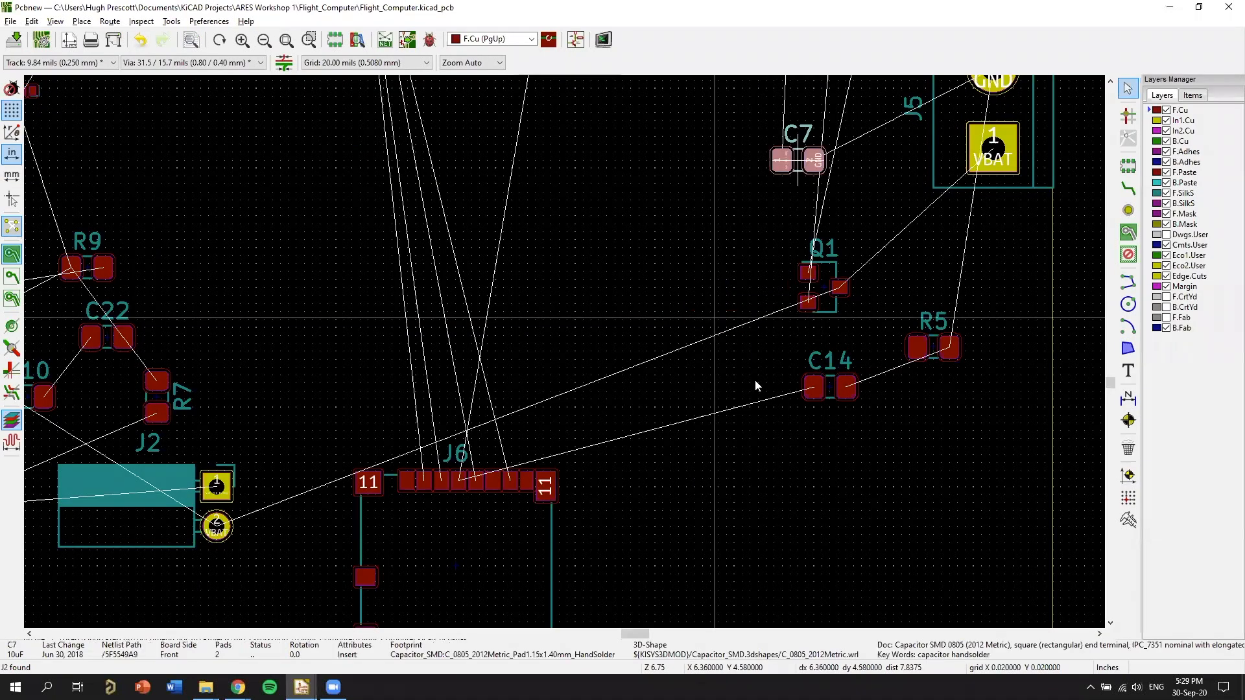
middle_click_drag(724, 115, 613, 434)
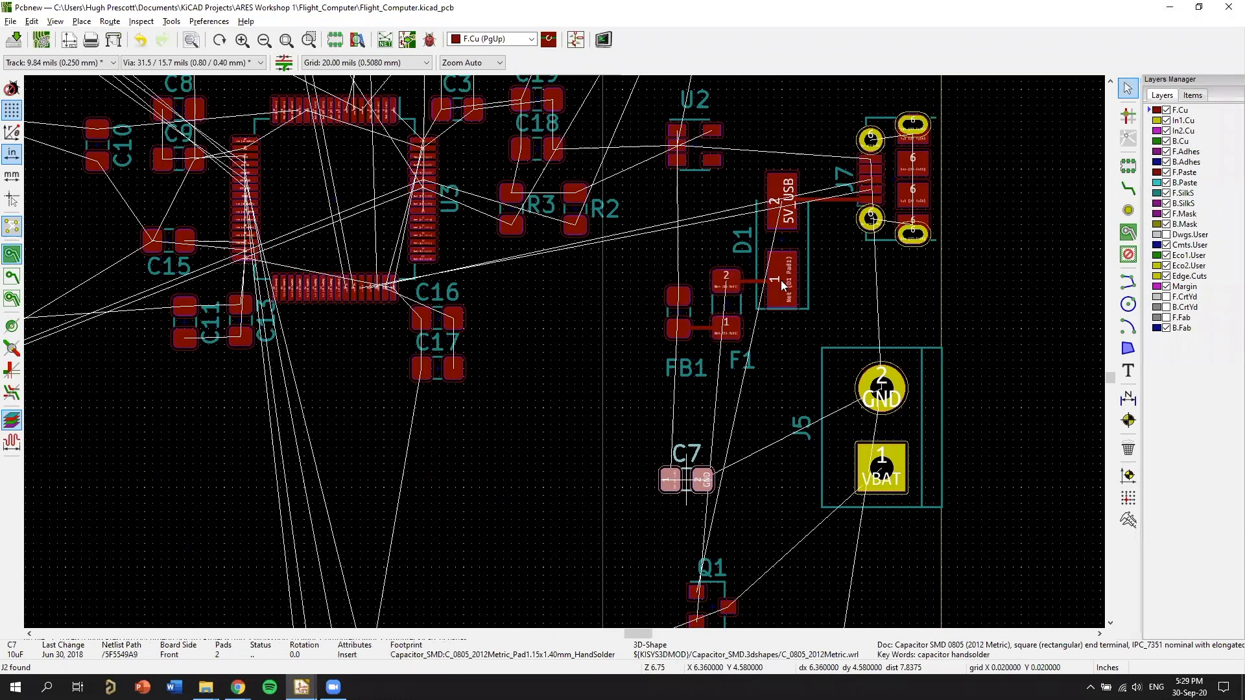
key("r")
middle_click_drag(737, 157, 698, 365)
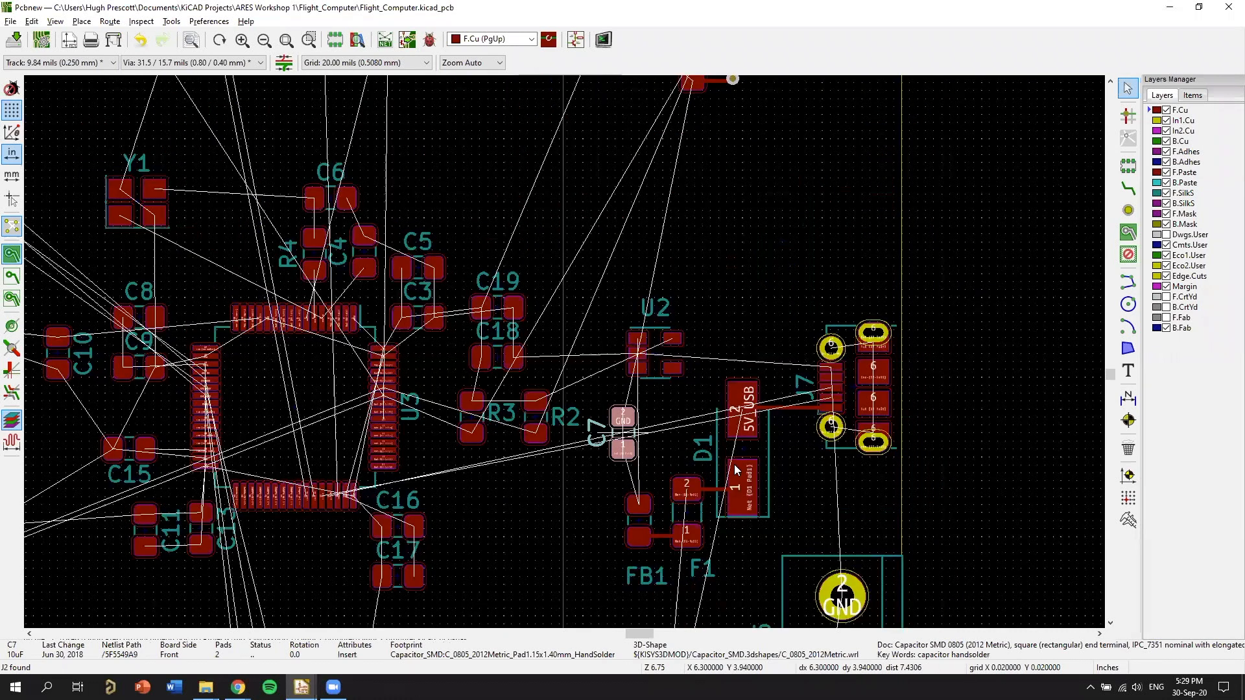
left_click(756, 354)
Move C7 between U2 and FB1, turned so pad 1 faces up, and place it just above-left of FB1.
middle_click_drag(679, 576, 730, 131)
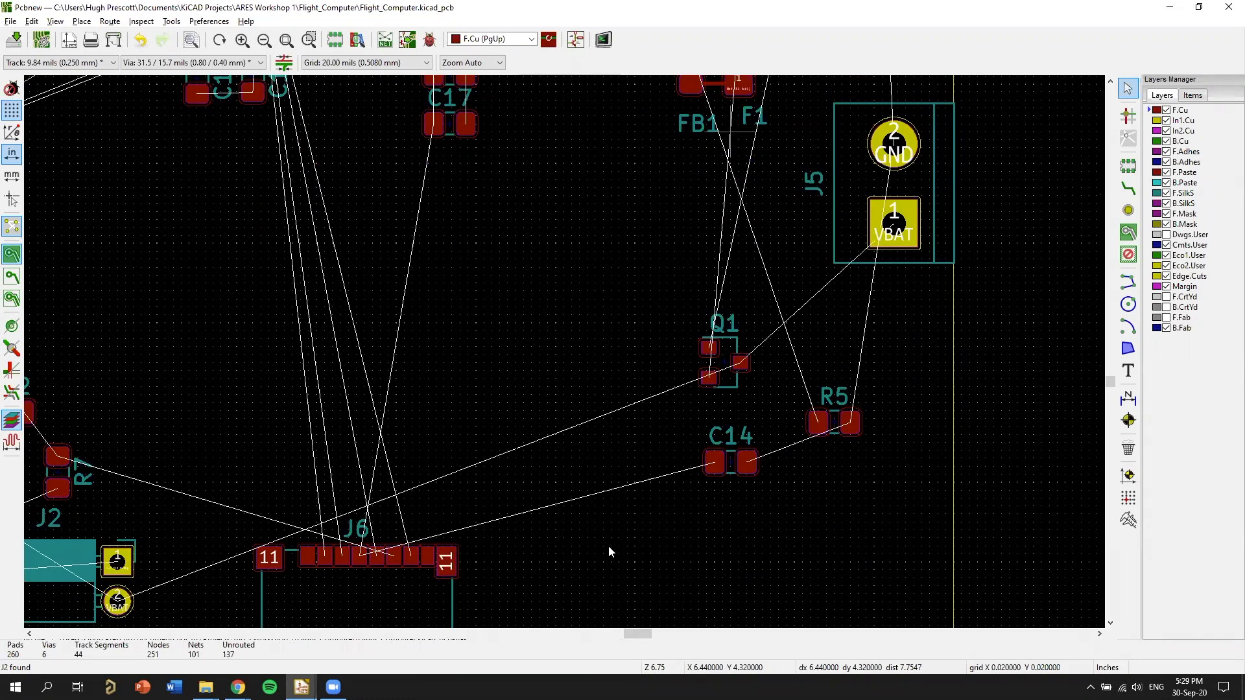
scroll(586, 134, "up", 3)
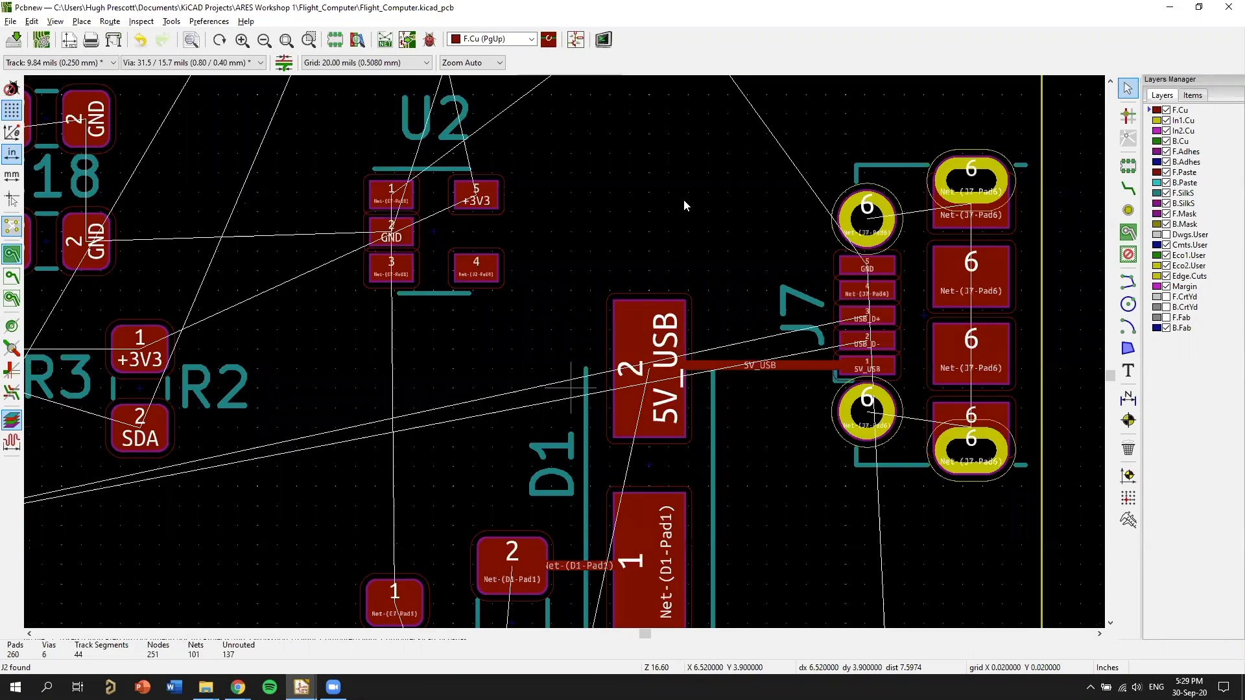
middle_click_drag(497, 391, 730, 270)
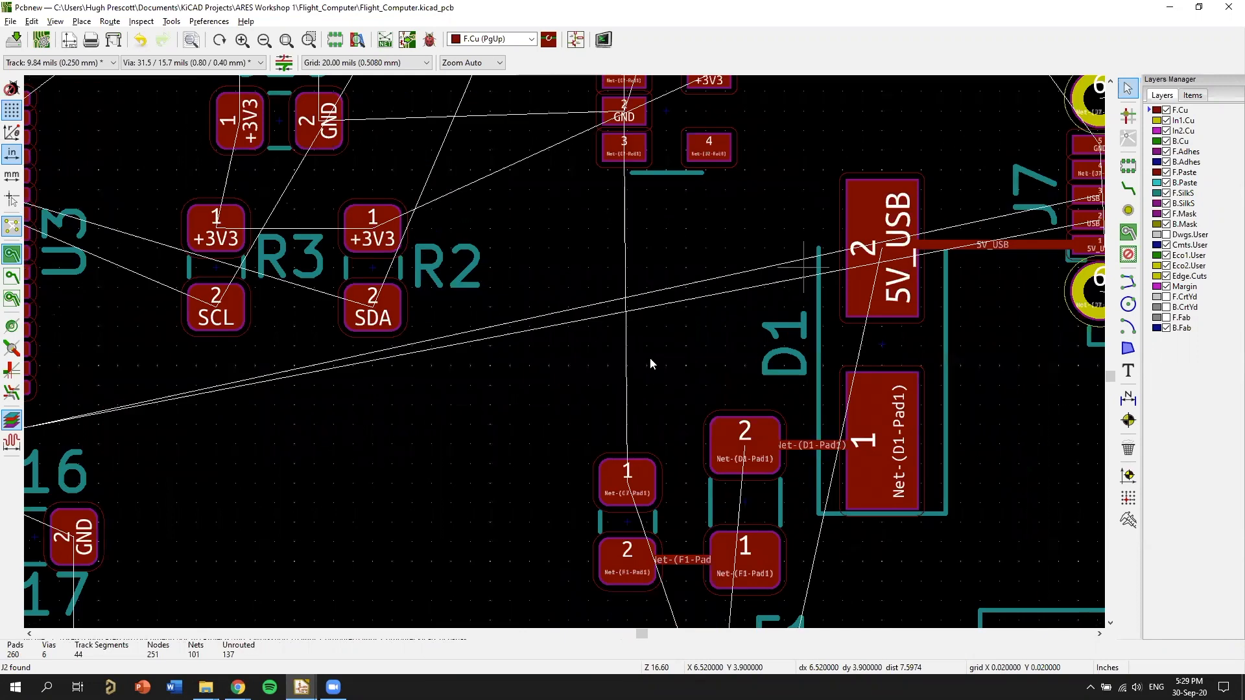
scroll(655, 348, "down", 1)
key("m")
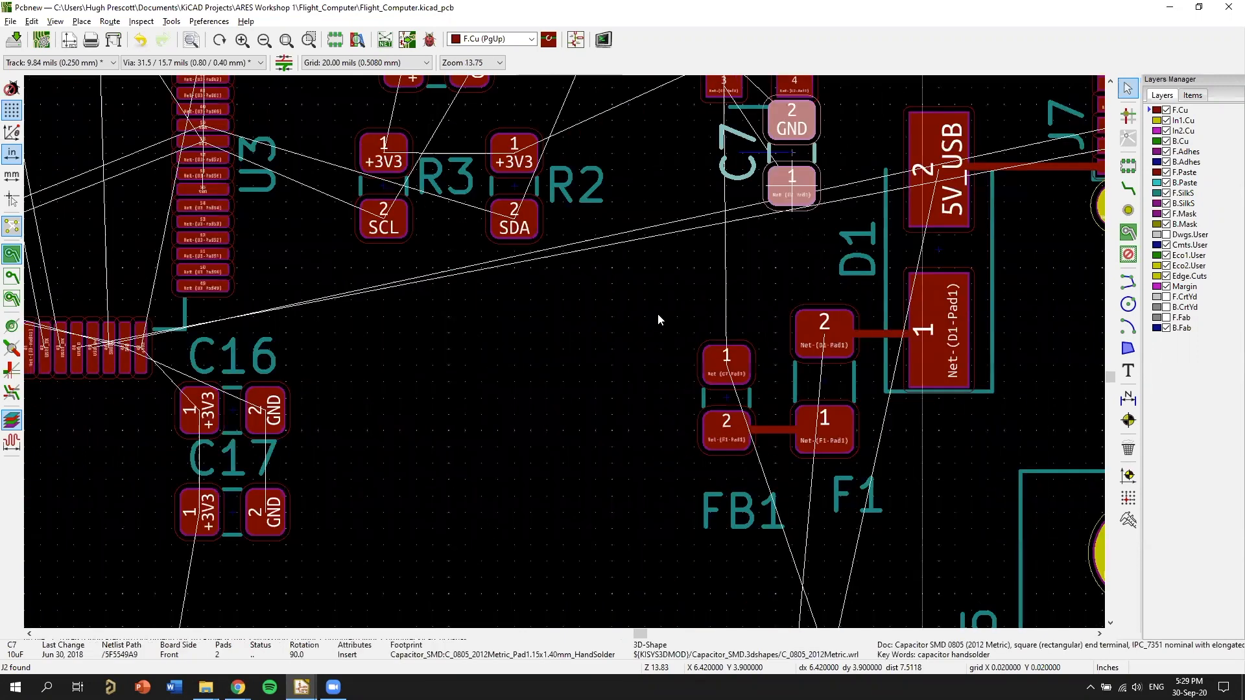
middle_click_drag(660, 314, 676, 305)
key("r")
key("r")
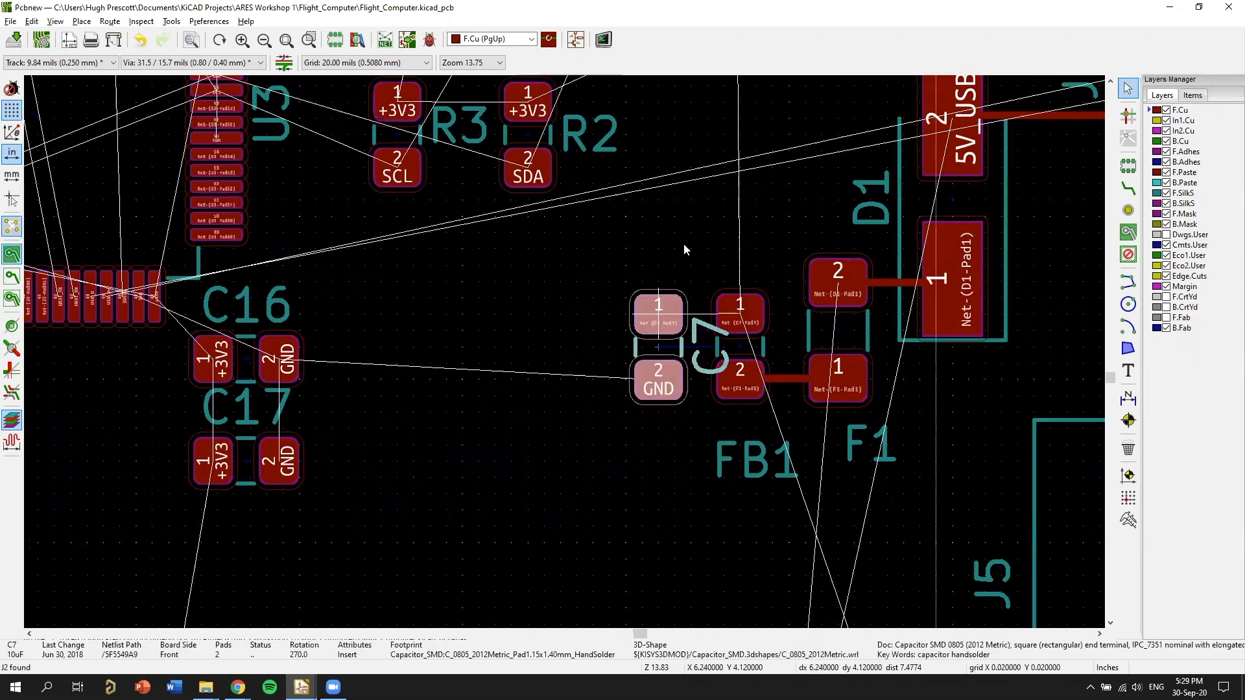
left_click(649, 195)
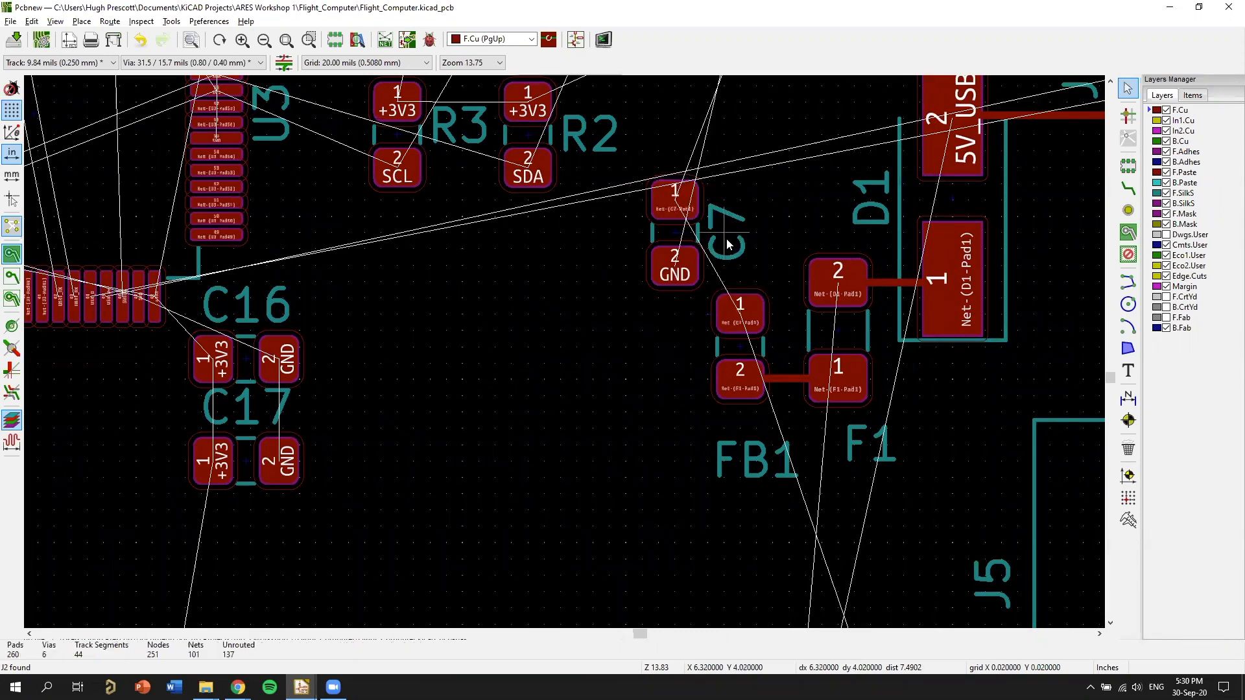
Rotate the C7 reference label to horizontal and place it below-left of the capacitor.
key("m")
key("r")
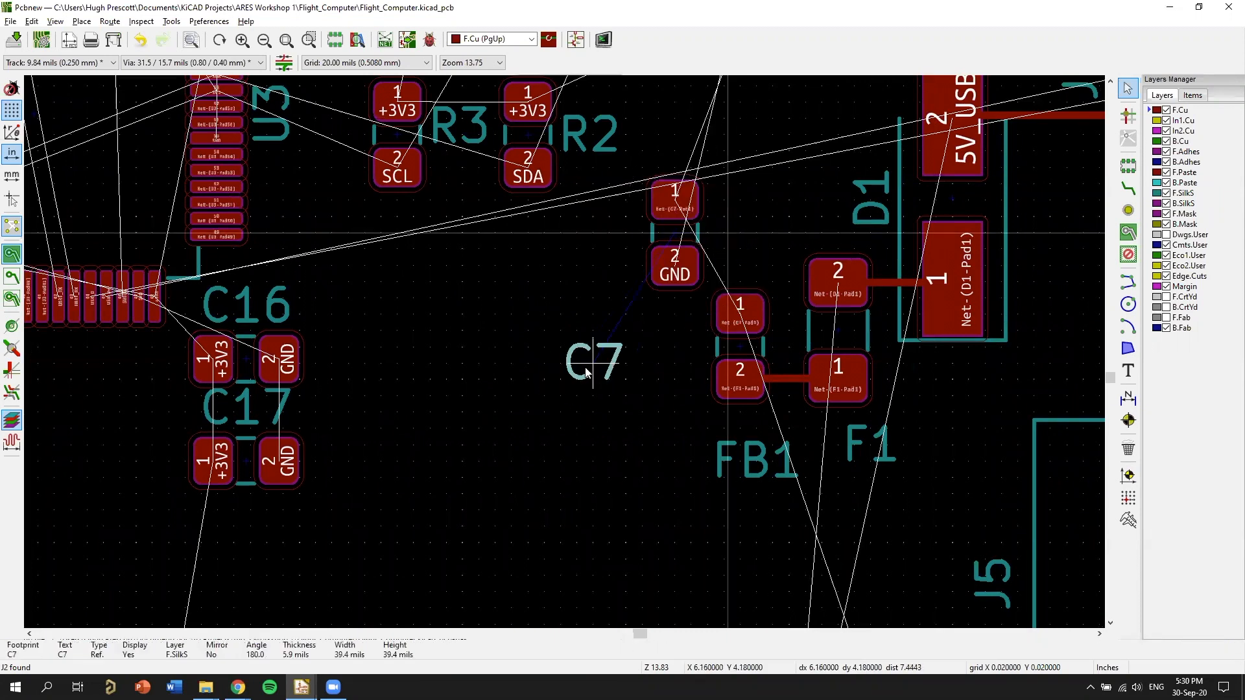
left_click(581, 360)
Check the regulator input circuit in the schematic and move U2 down closer to C7 and FB1.
key("alt+Tab")
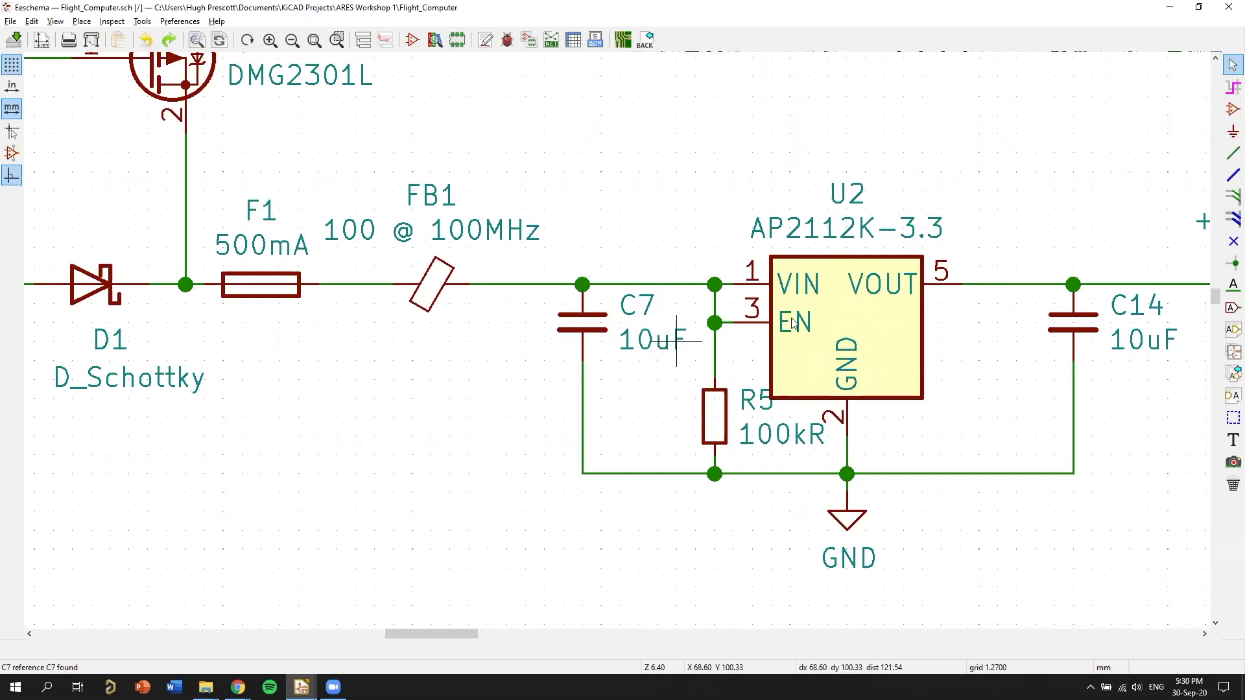
key("alt+Tab")
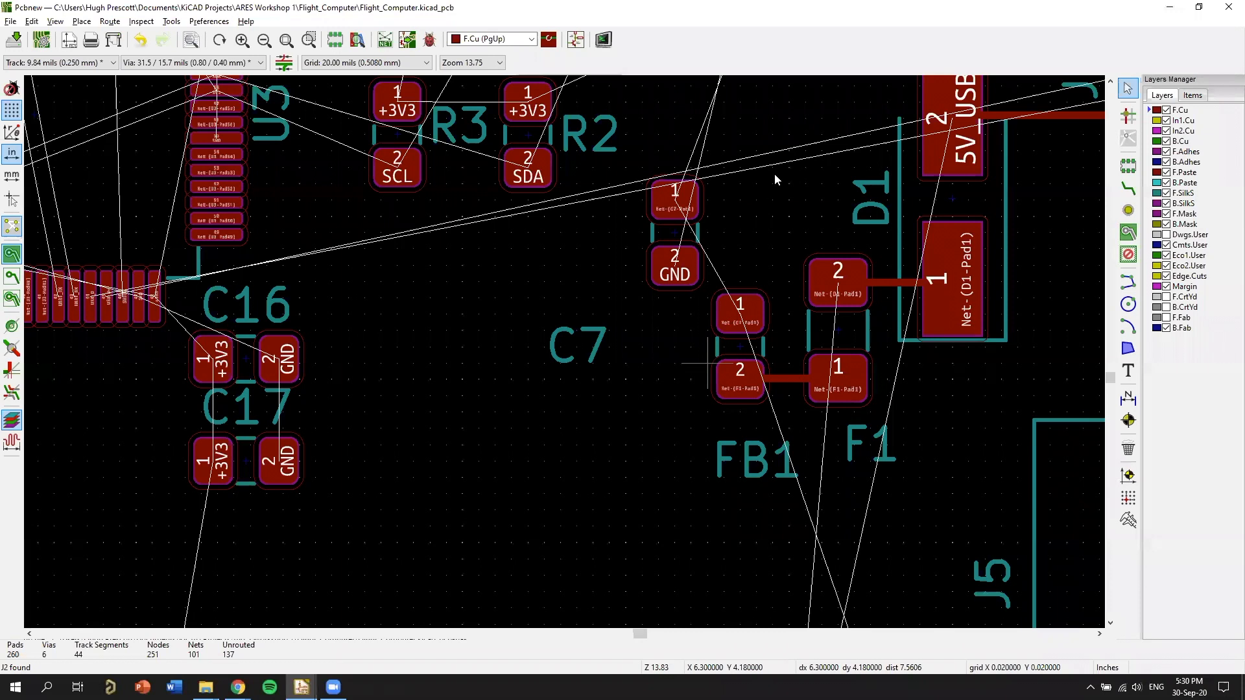
middle_click_drag(771, 121, 773, 292)
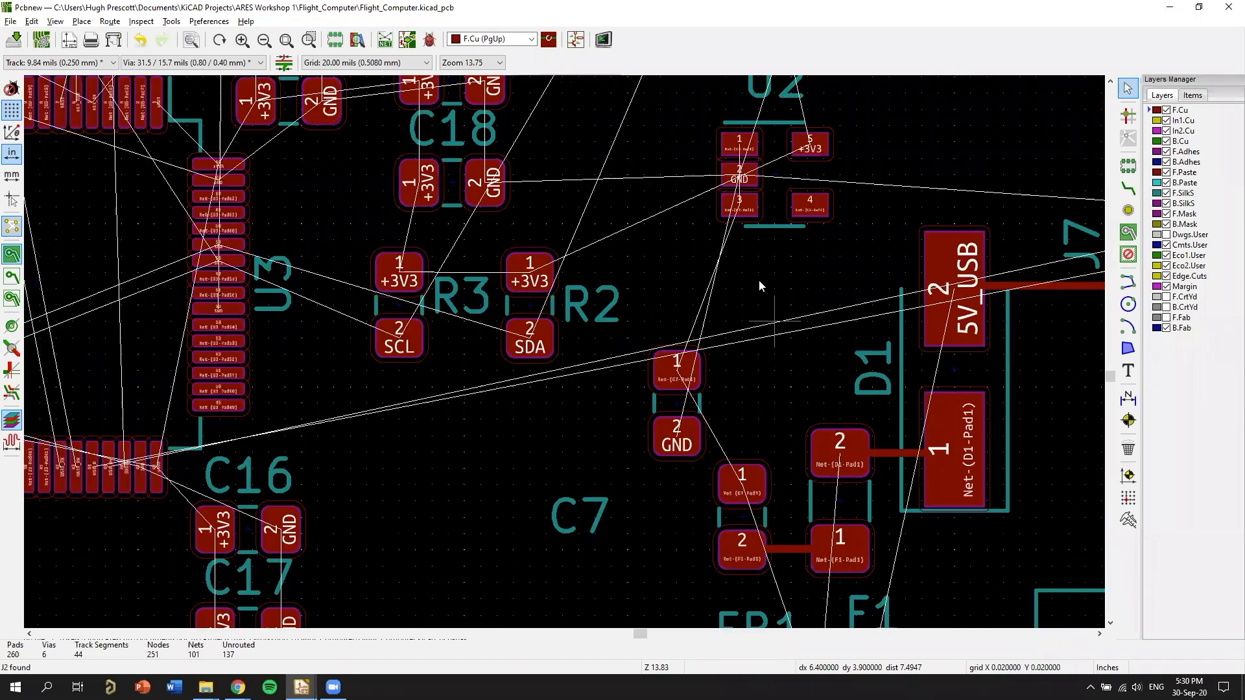
key("m")
left_click(774, 287)
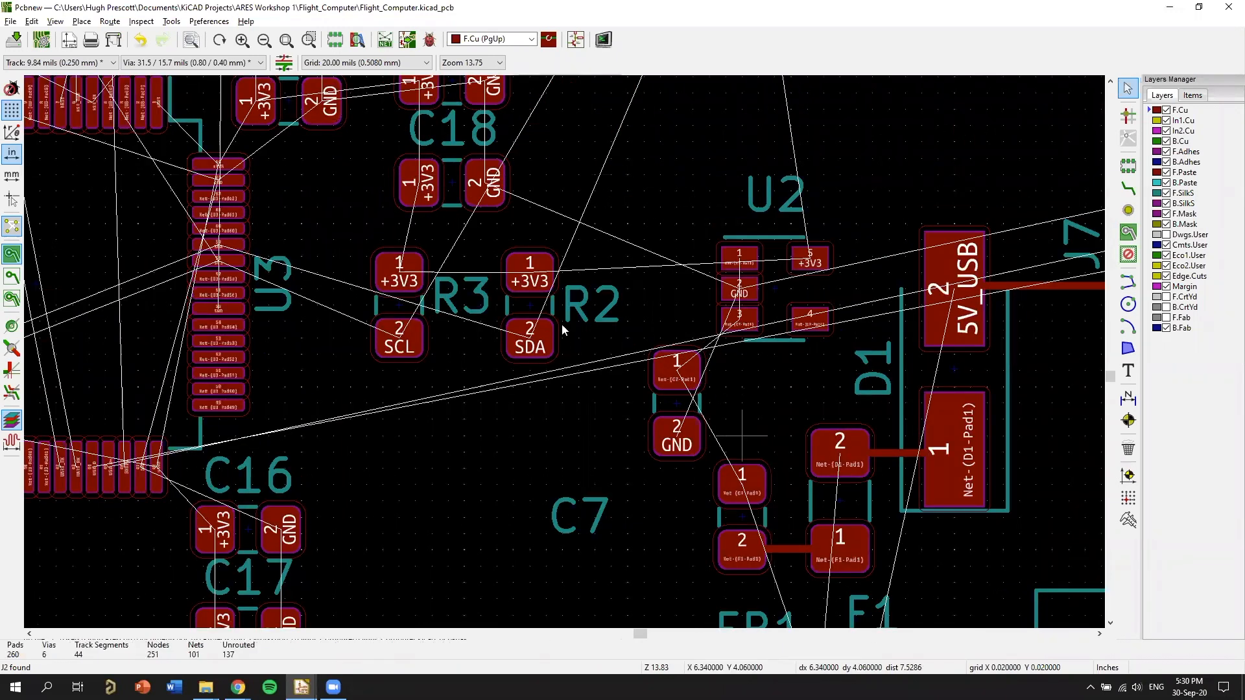
Move C7 up beside U2's left-hand pads, keeping it upright with pad 1 on top.
scroll(654, 290, "up", 1)
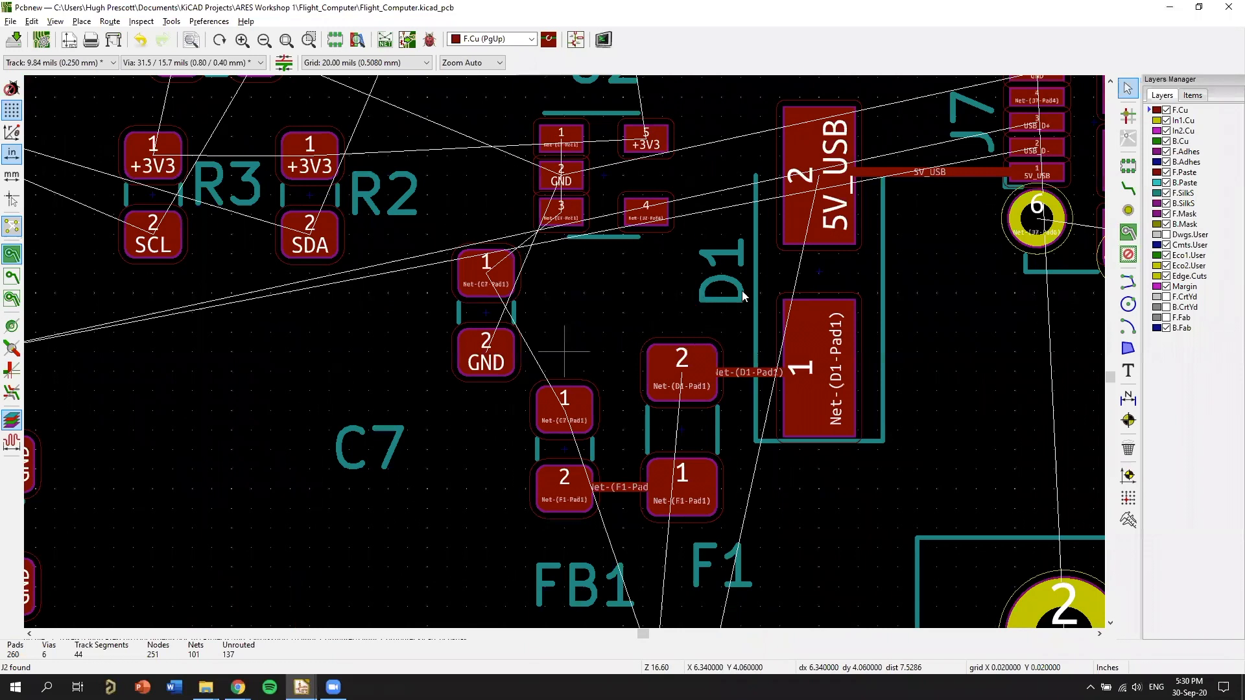
middle_click_drag(630, 333, 724, 304)
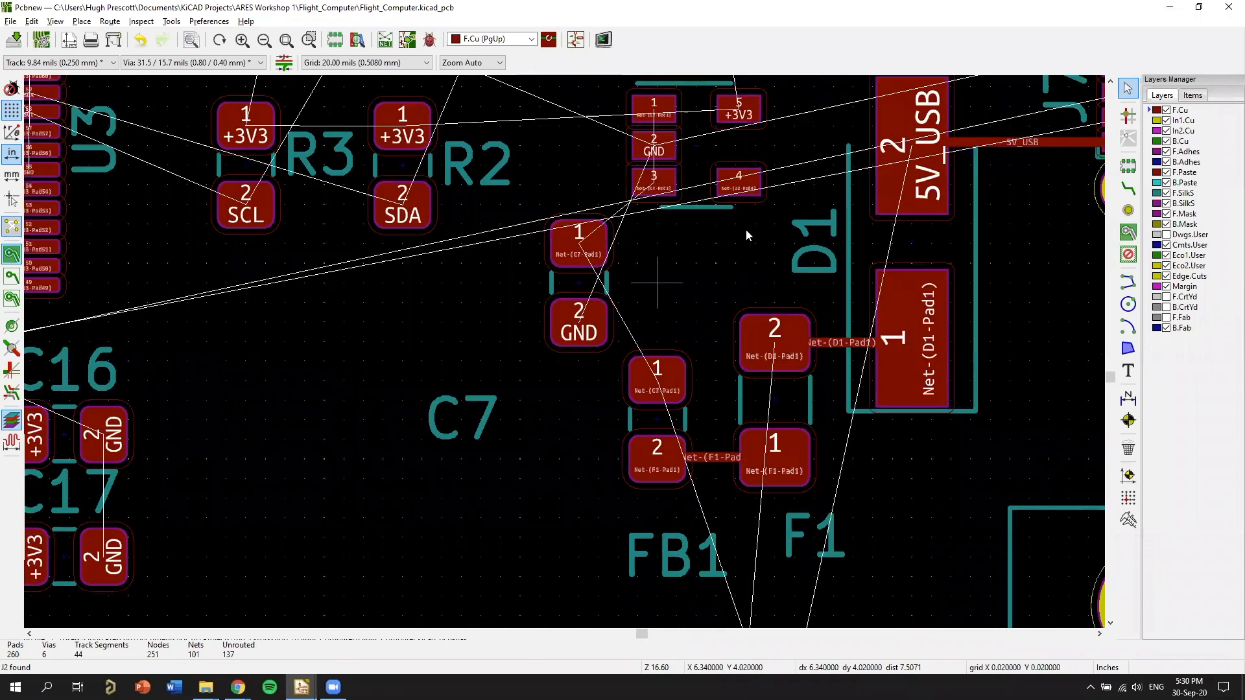
middle_click_drag(657, 283, 718, 350)
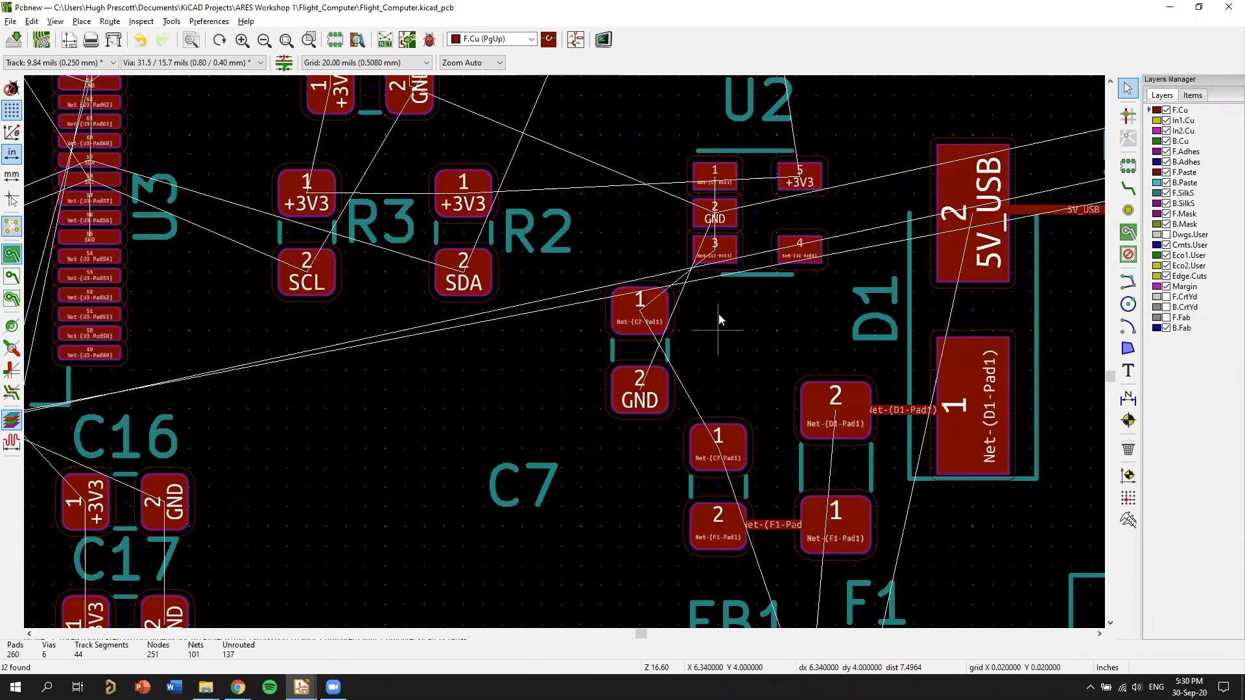
scroll(676, 314, "up", 1)
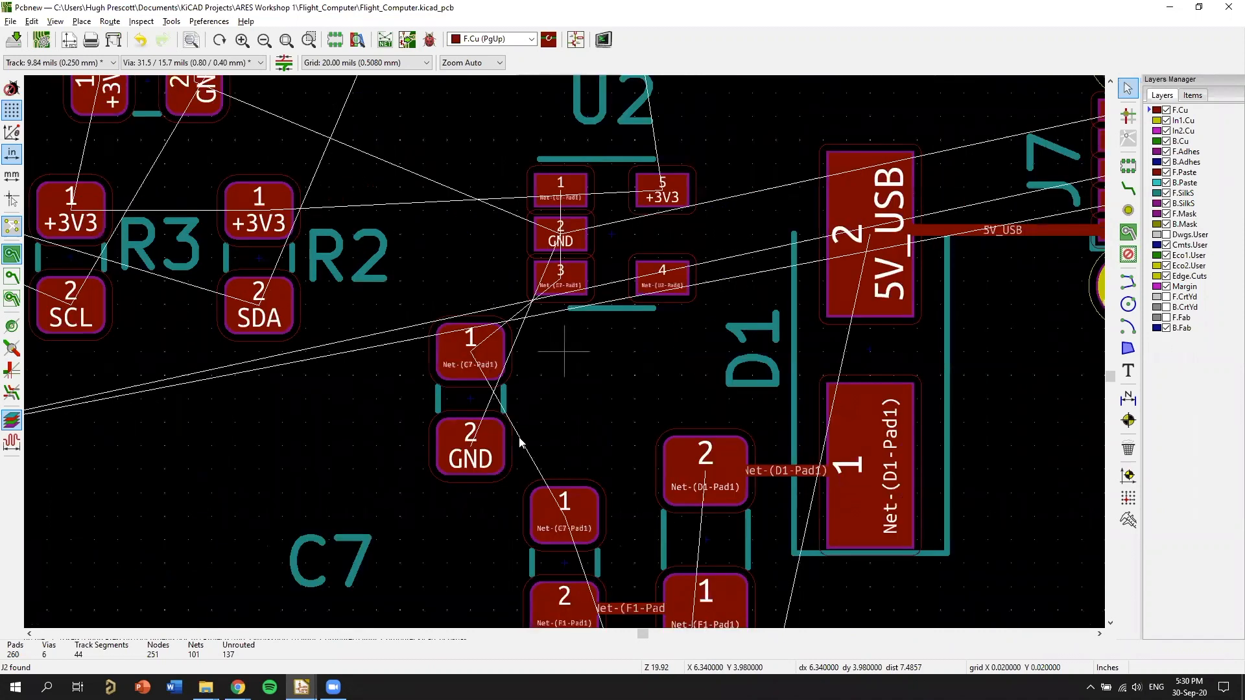
middle_click_drag(480, 396, 575, 402)
key("m")
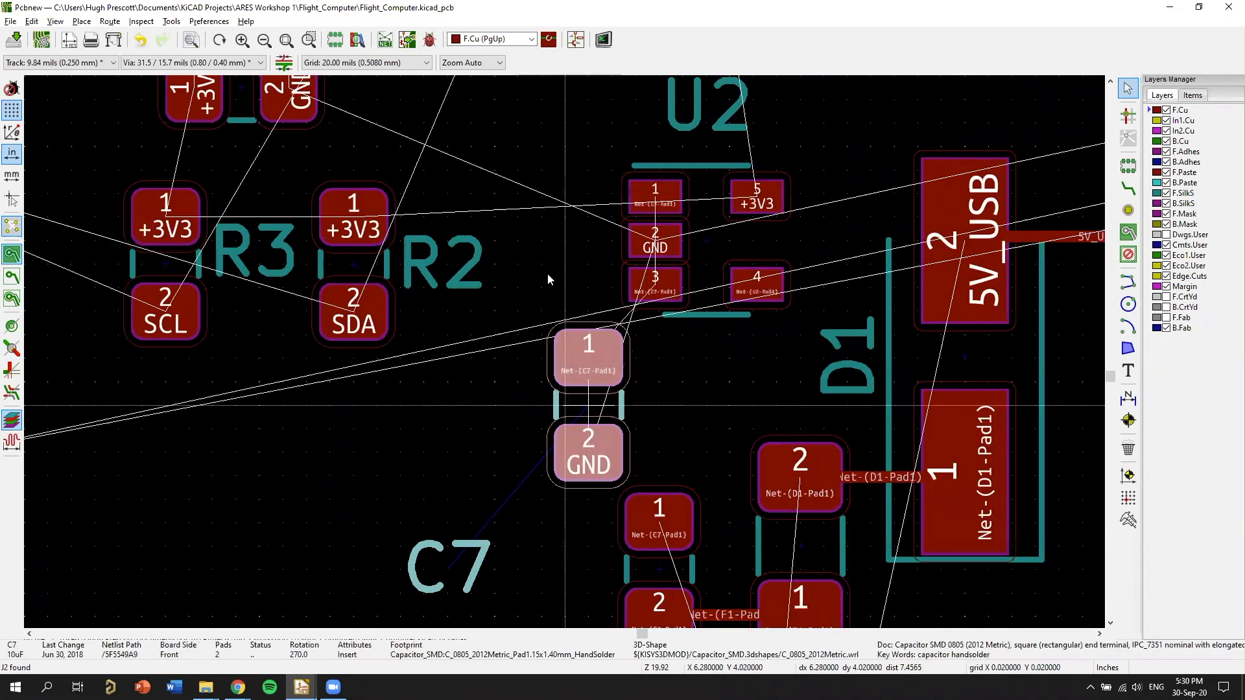
left_click(573, 316)
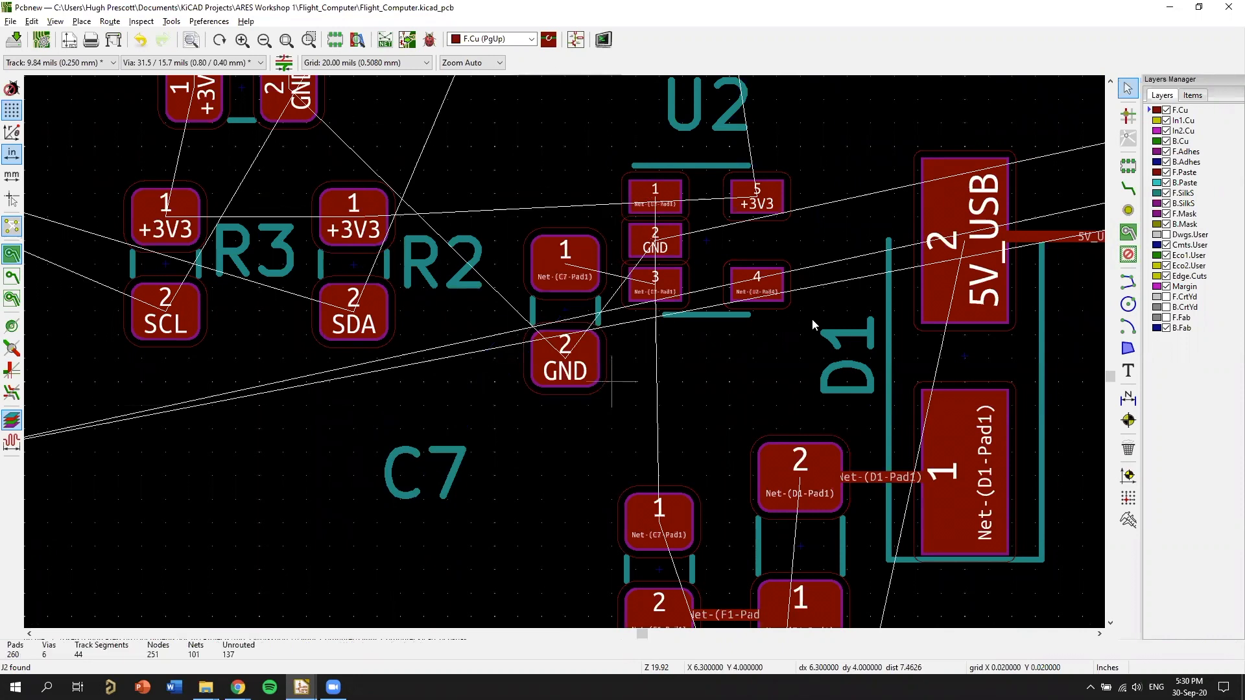
Check U2's VIN, EN and GND pins in the schematic and rotate U2 so pads 1 to 3 face FB1.
key("alt+Tab")
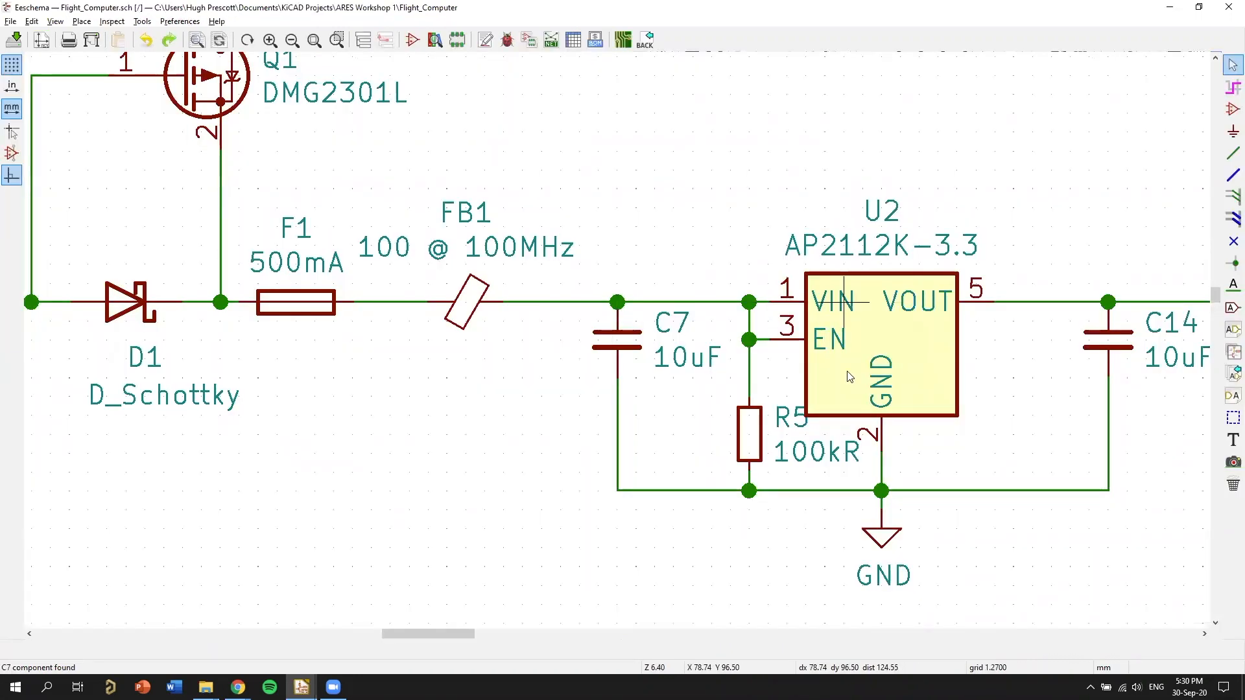
key("alt+Tab")
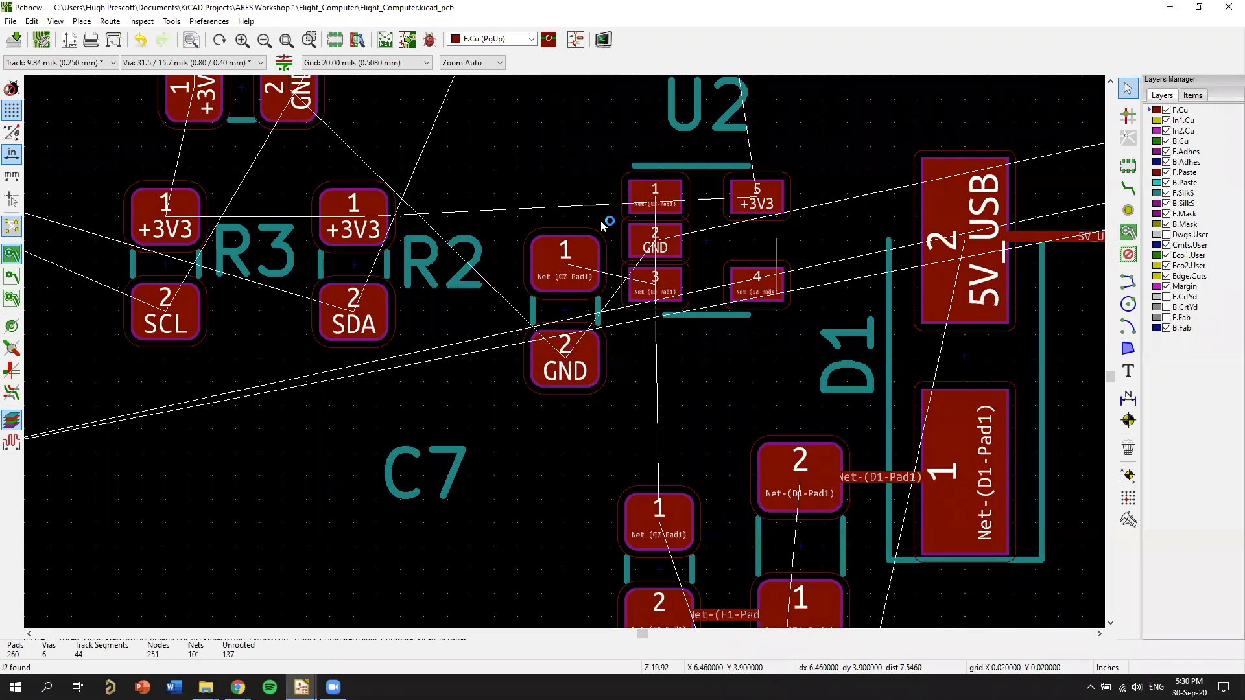
scroll(626, 234, "down", 1)
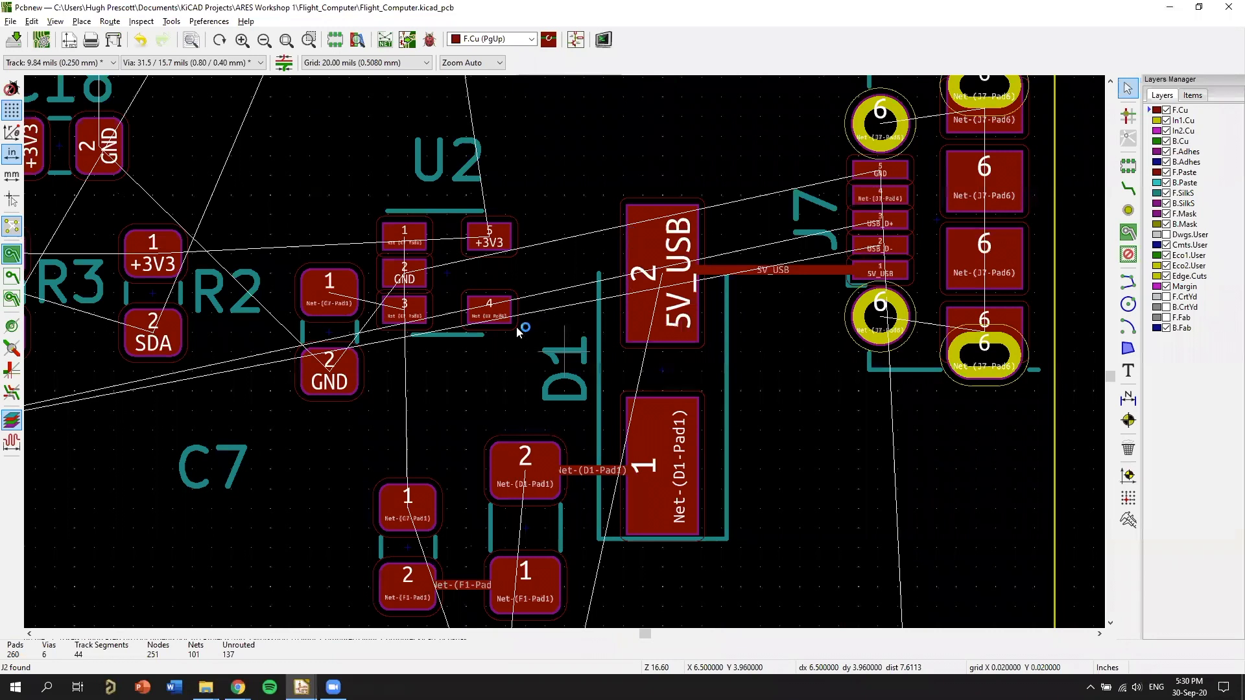
key("r")
Rotate C7 to horizontal and place it below U2 with its pad 1 between U2 pad 1 and FB1 pad 1.
middle_click_drag(328, 368, 501, 306)
key("m")
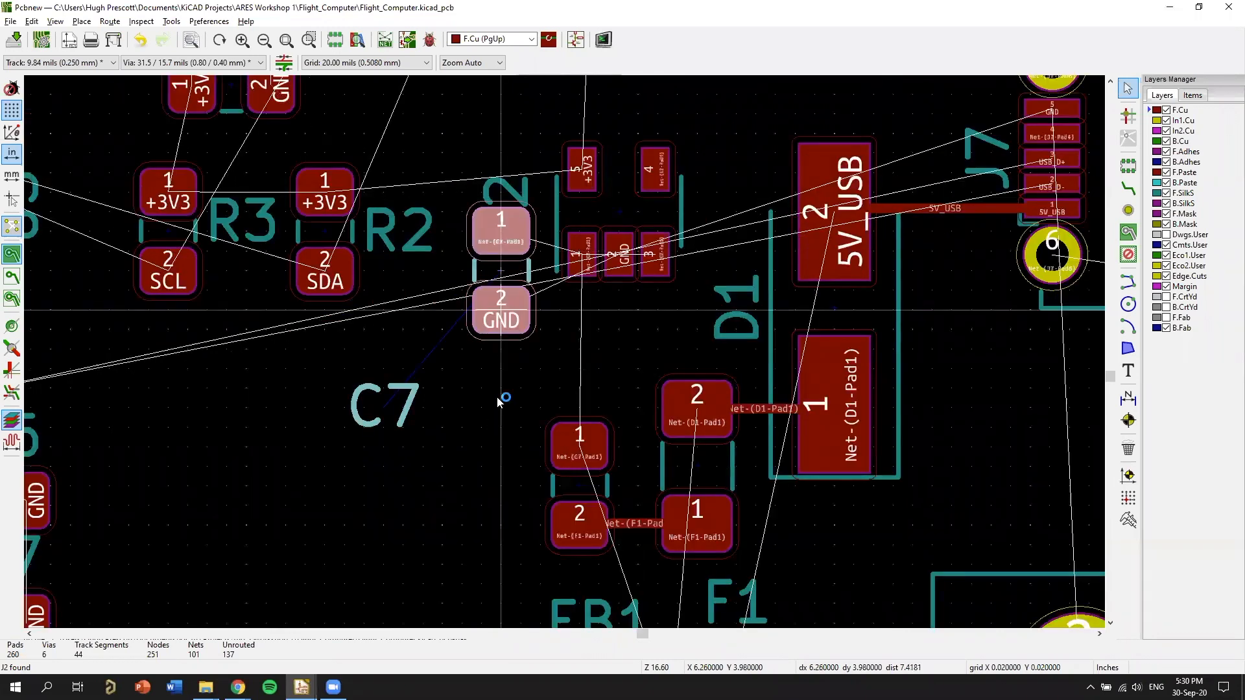
key("r")
key("r")
key("r")
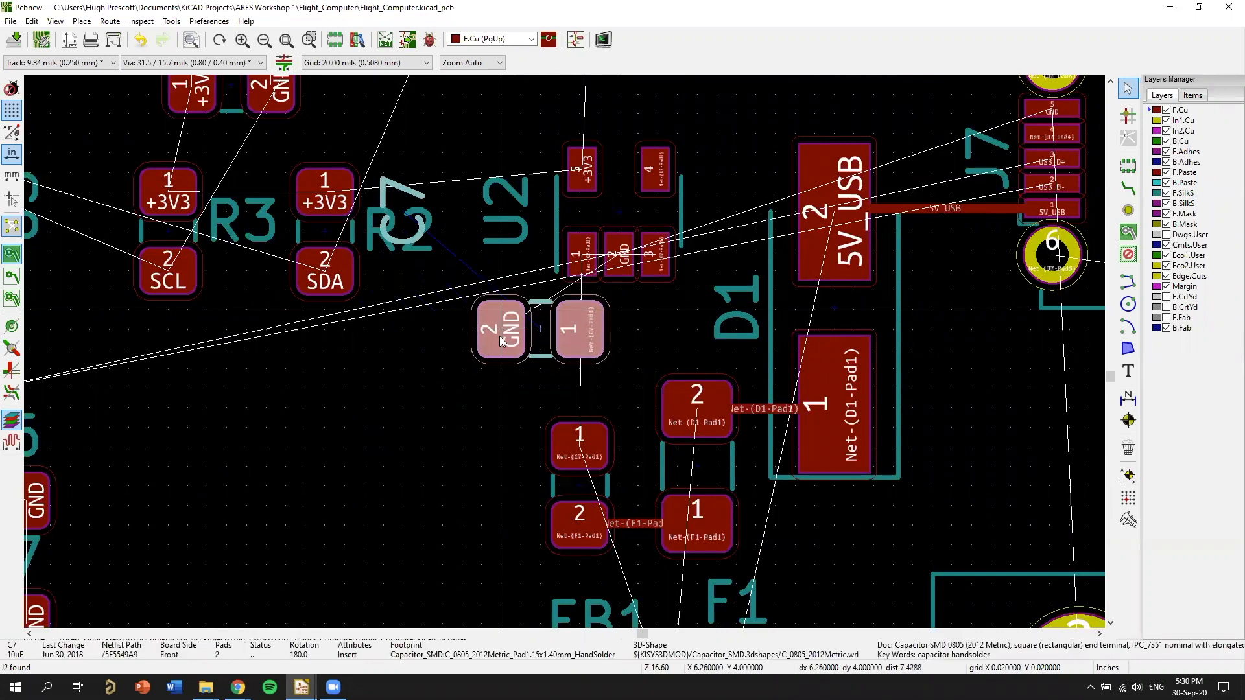
left_click(535, 332)
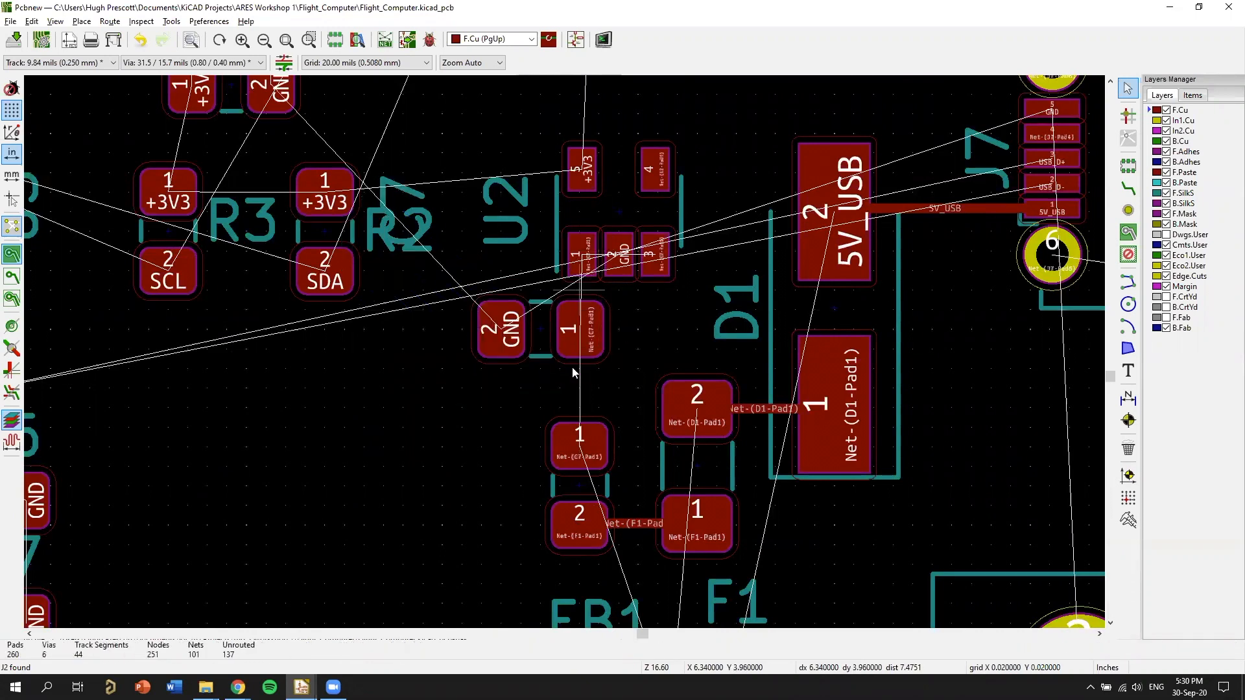
Route a front copper track from U2 pad 1 to C7 pad 1.
scroll(523, 438, "up", 3)
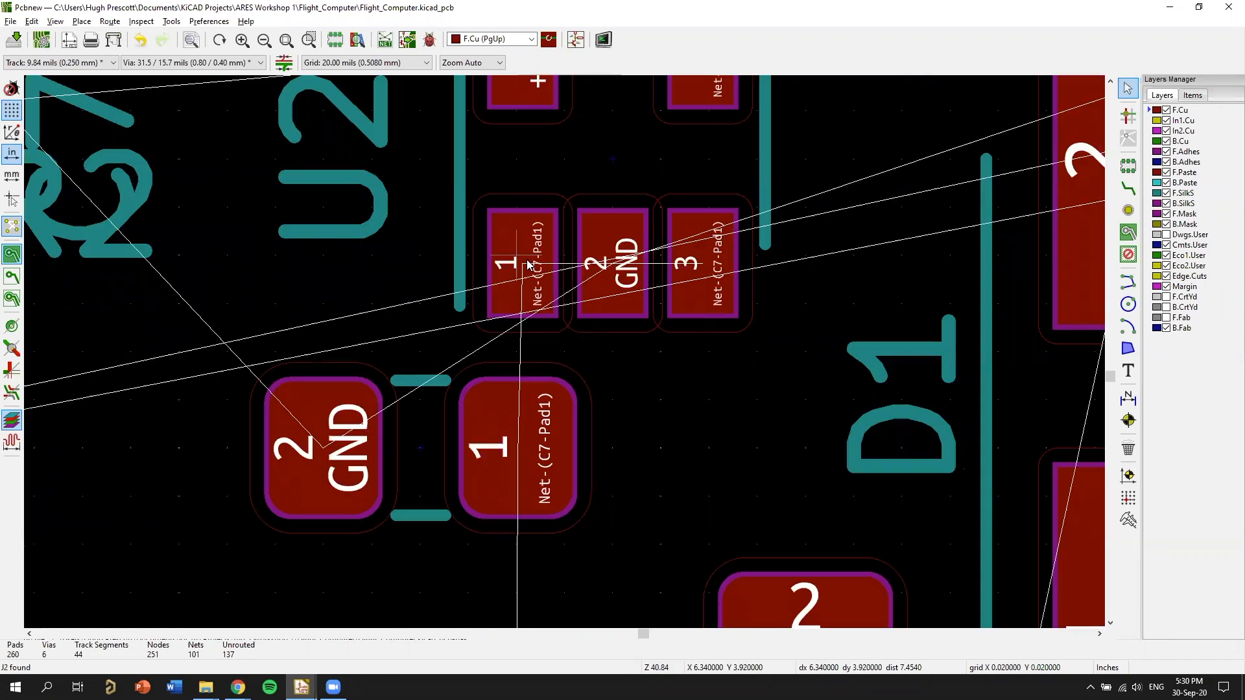
key("x")
left_click(516, 255)
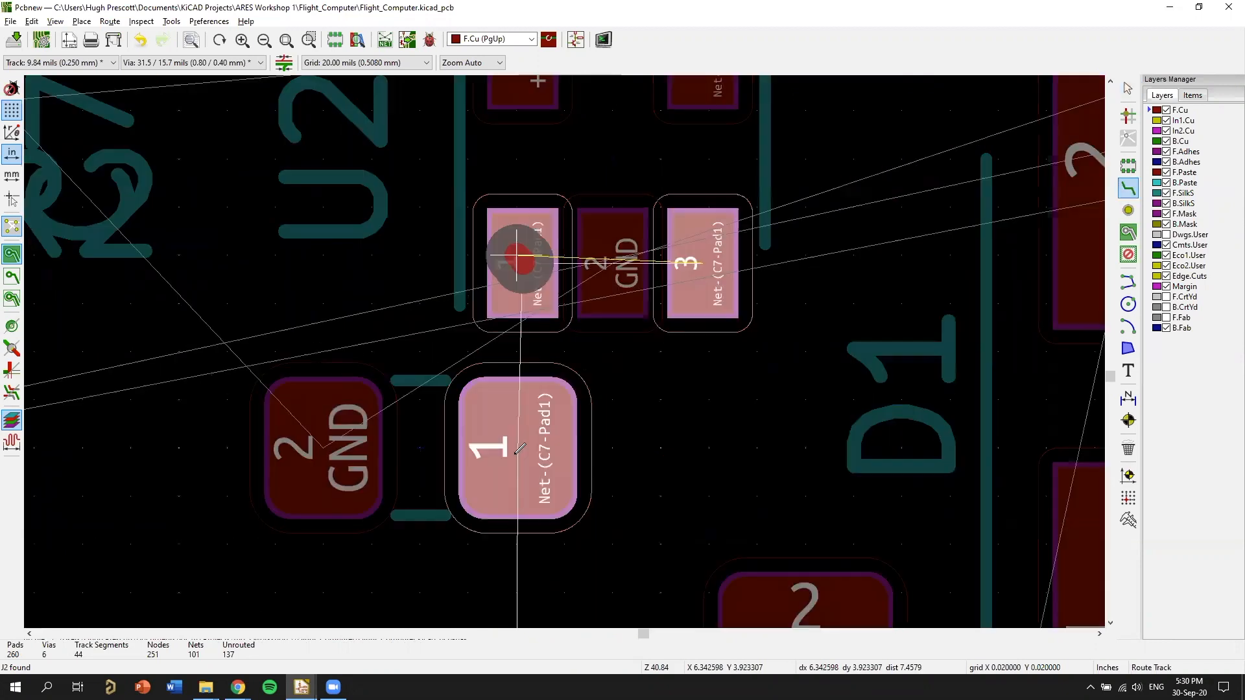
left_click(500, 444)
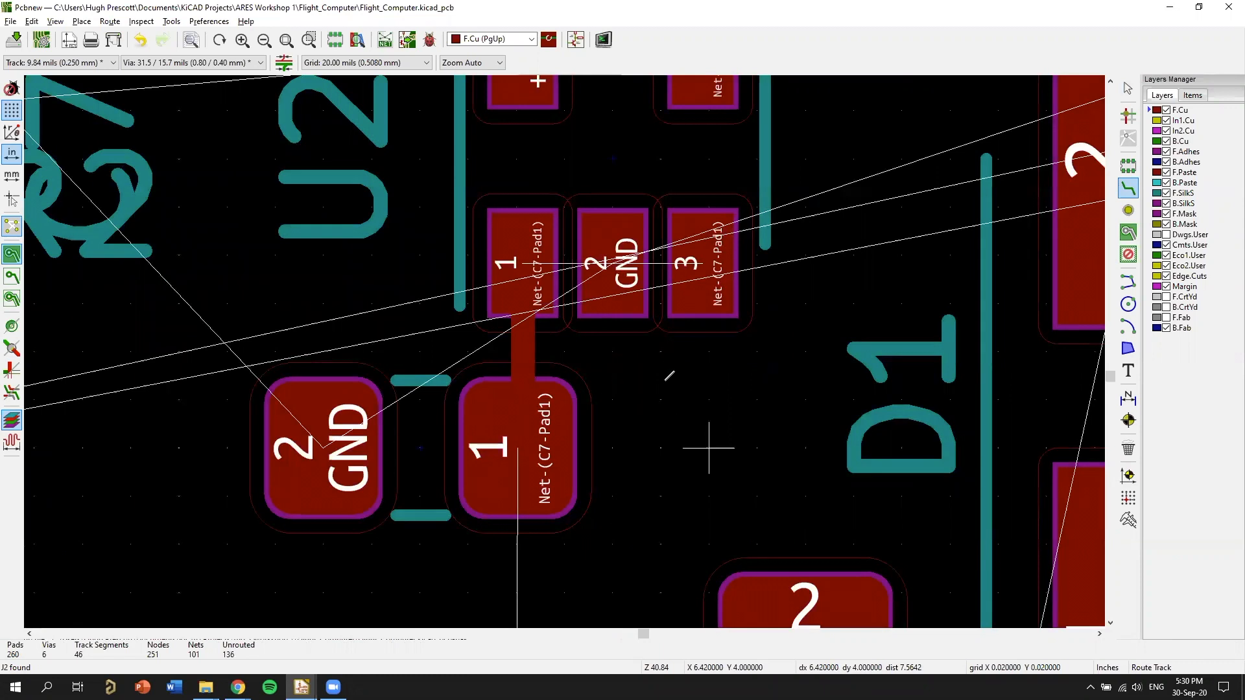
Route a front copper track from C7 pad 1 down to FB1 pad 1.
scroll(669, 375, "down", 1)
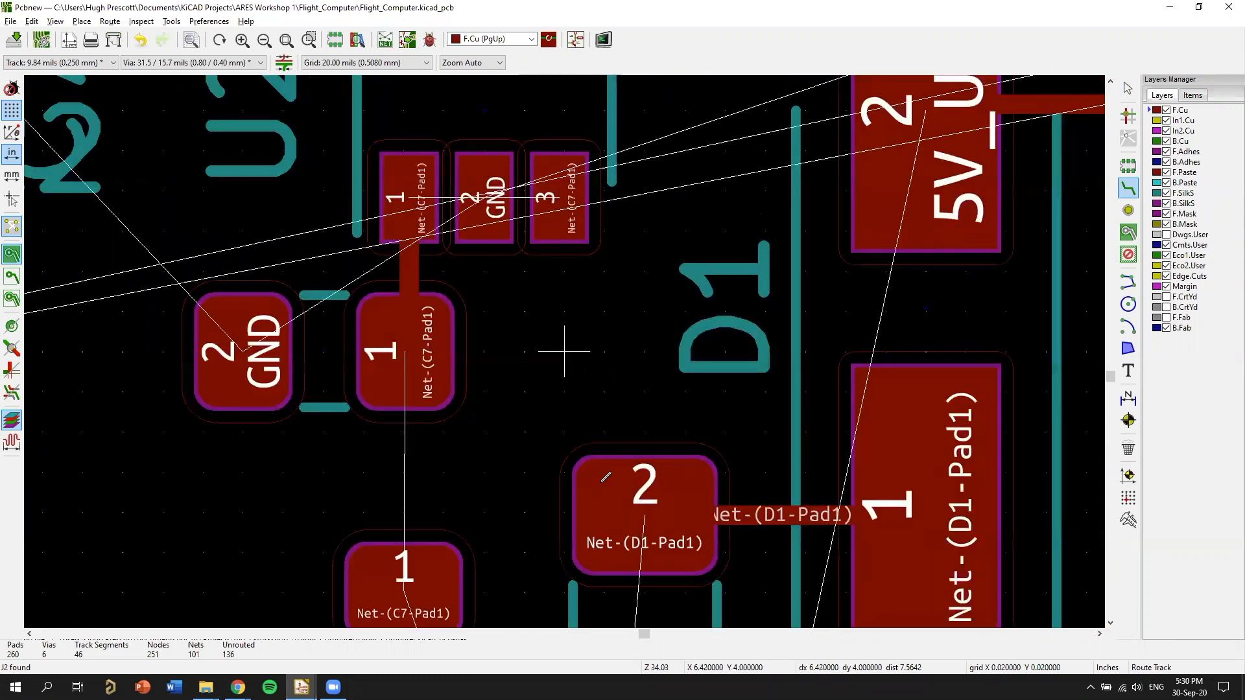
middle_click_drag(342, 329, 575, 210)
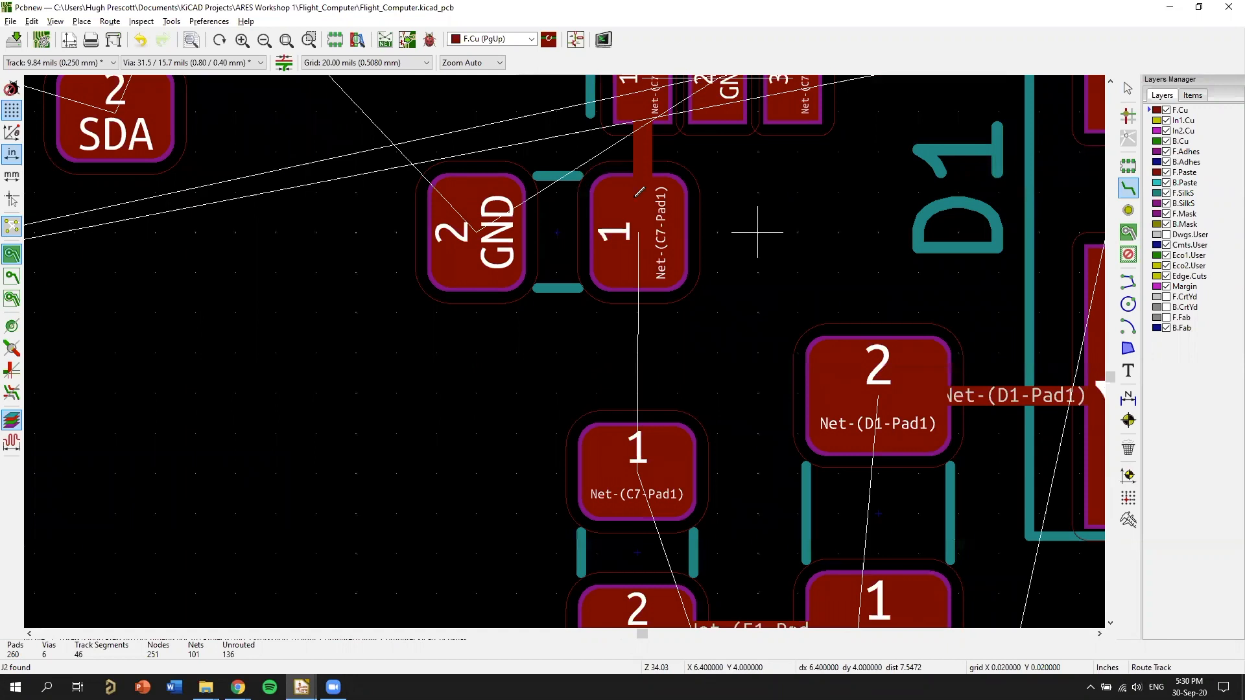
middle_click_drag(634, 501, 577, 408)
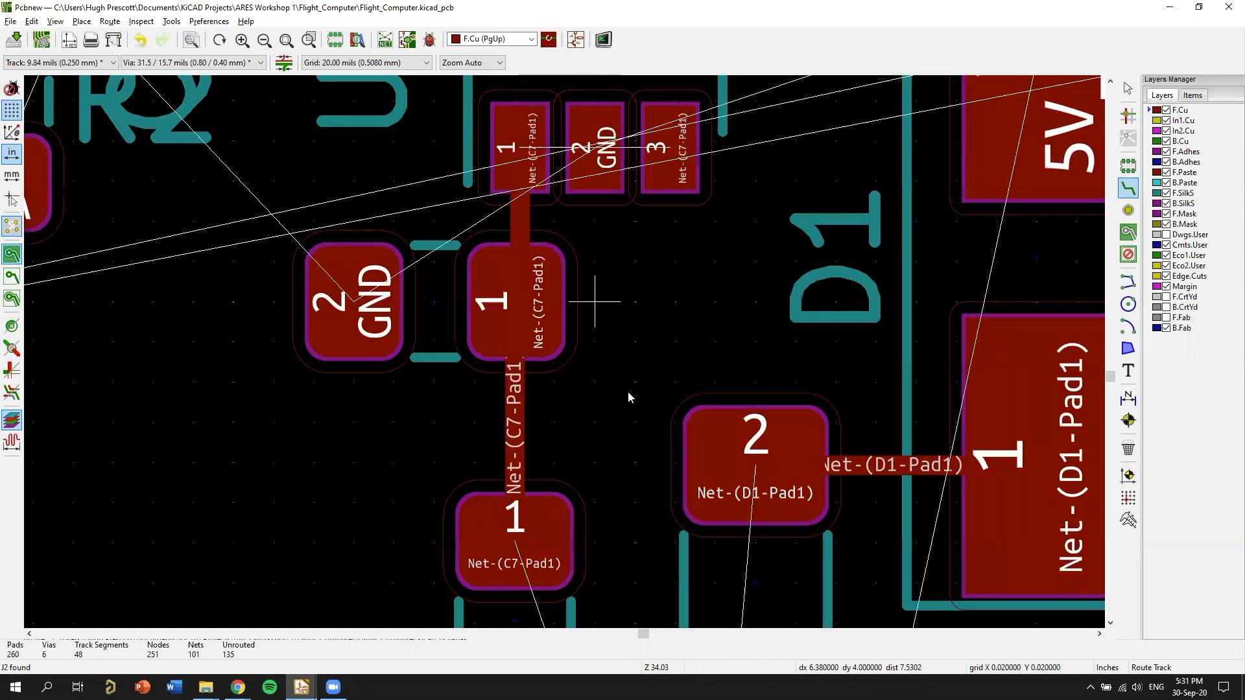
scroll(484, 287, "down", 1)
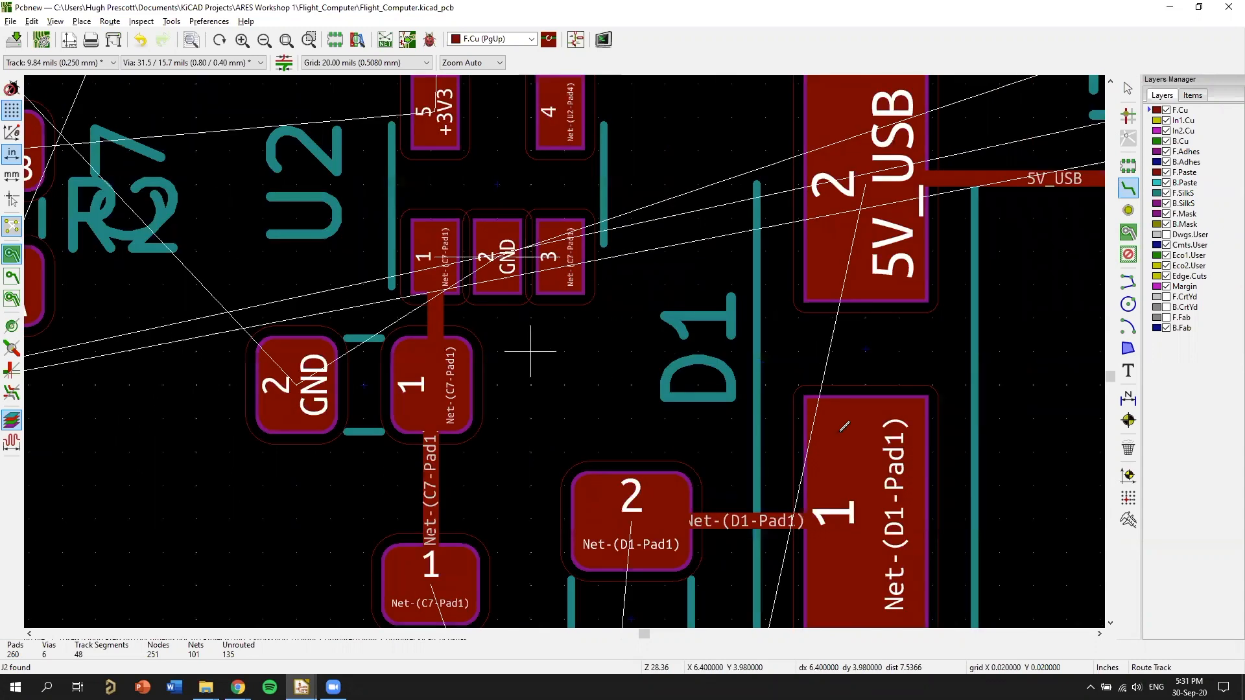
scroll(580, 449, "down", 1)
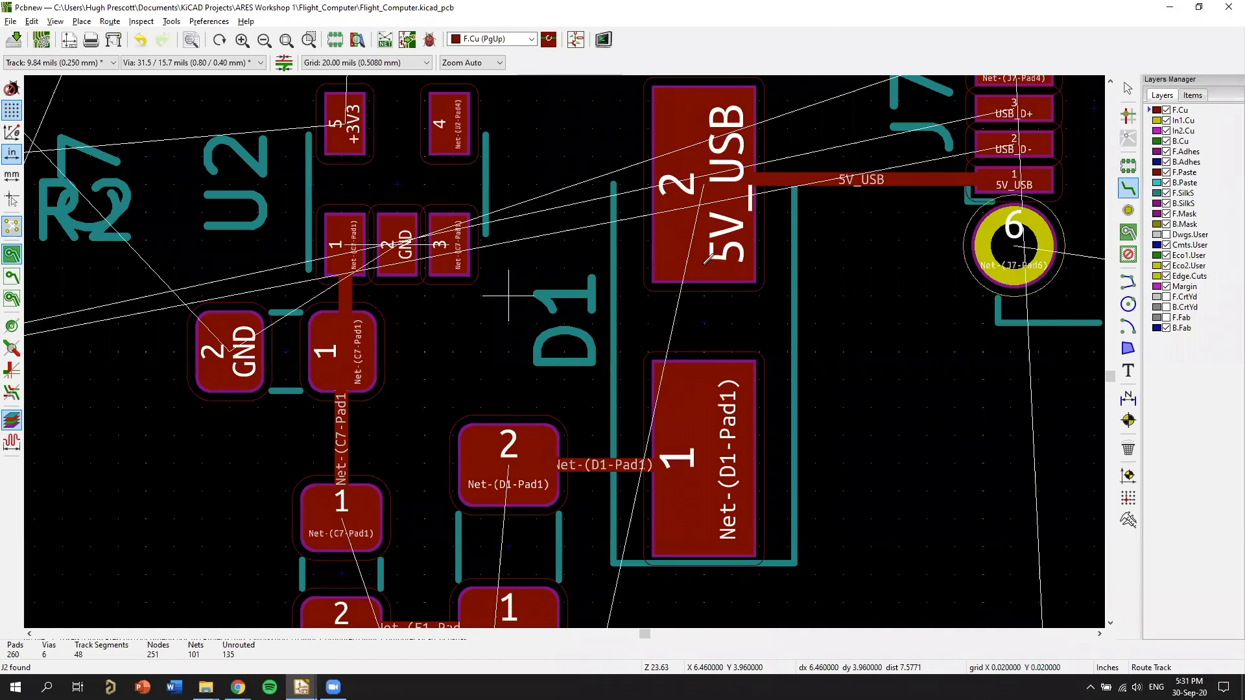
scroll(702, 287, "down", 5)
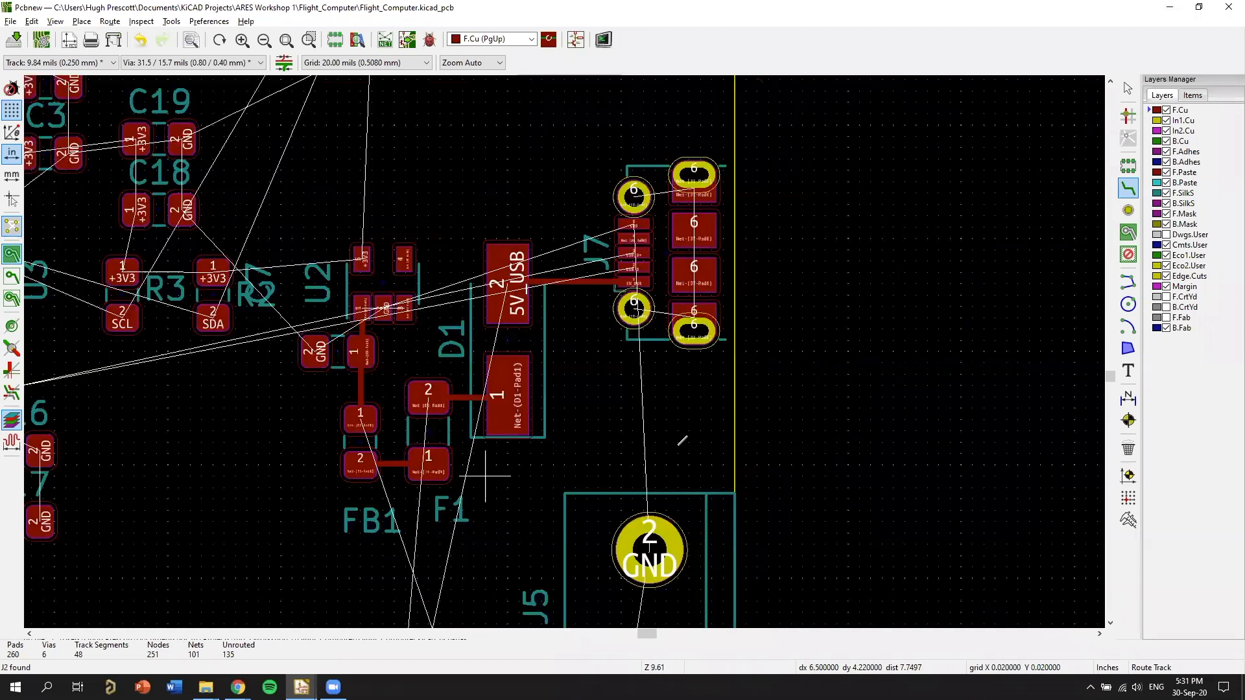
Examine the routed power tracks around J7, D1, F1, FB1, C7 and U2 on the board.
scroll(628, 402, "up", 9)
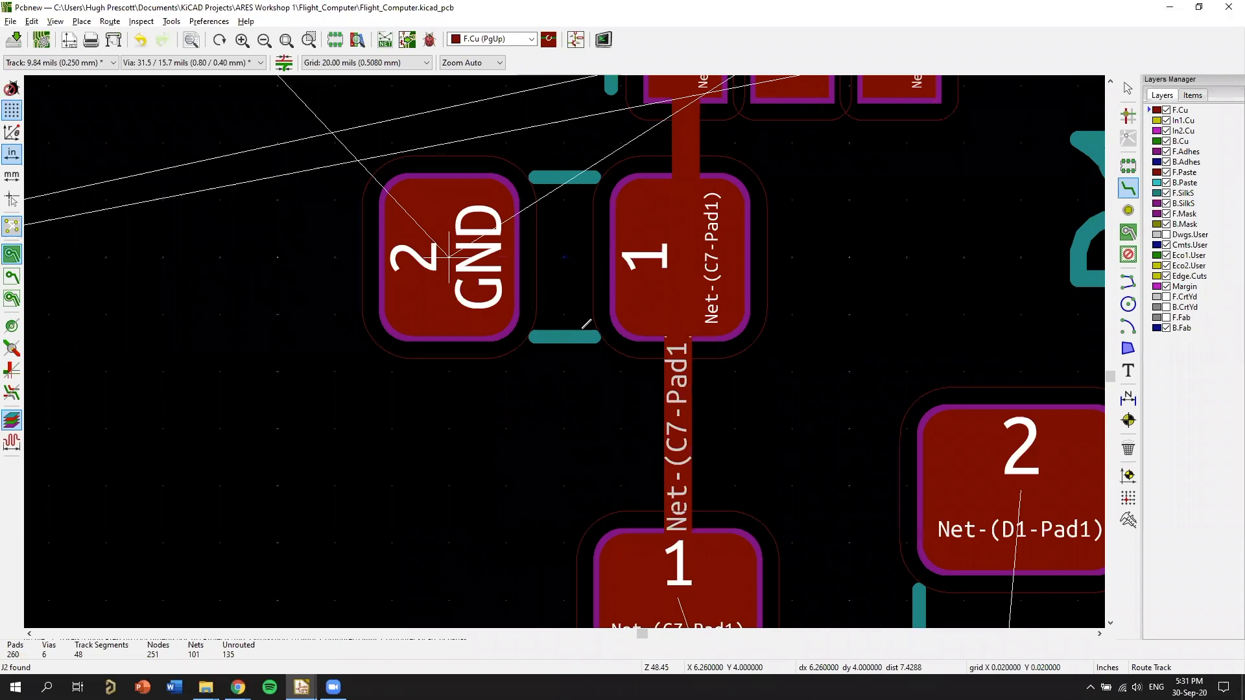
middle_click_drag(818, 619, 519, 78)
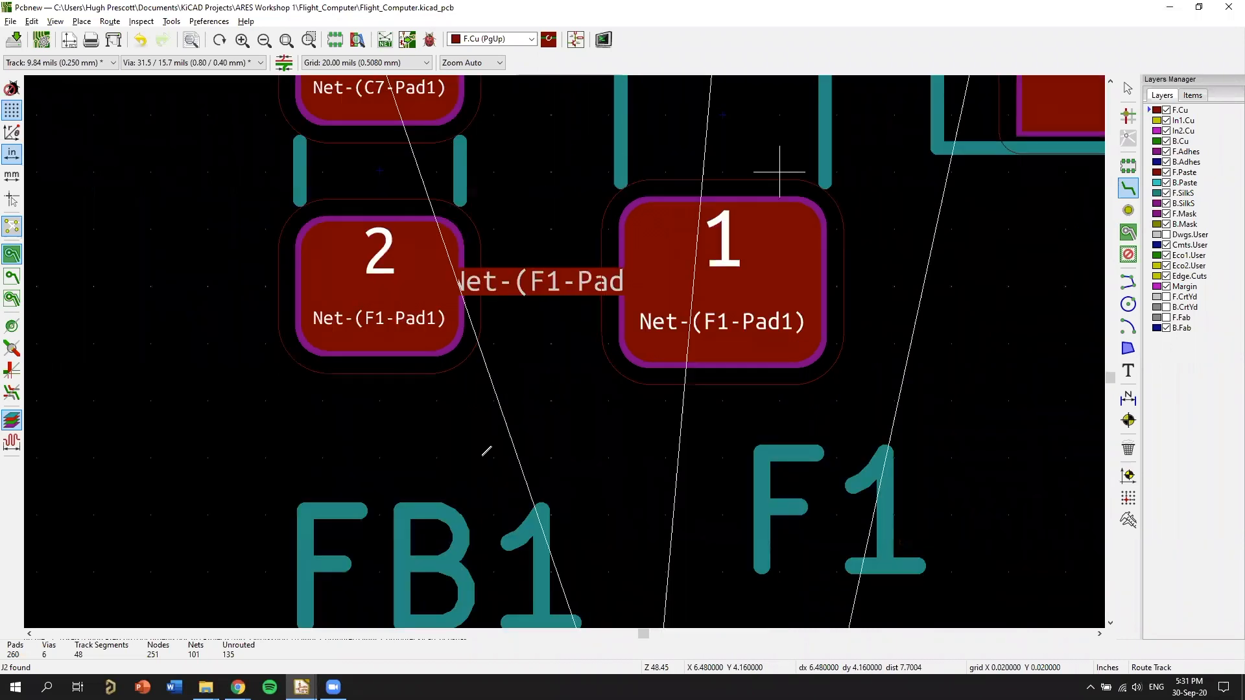
scroll(858, 336, "down", 5)
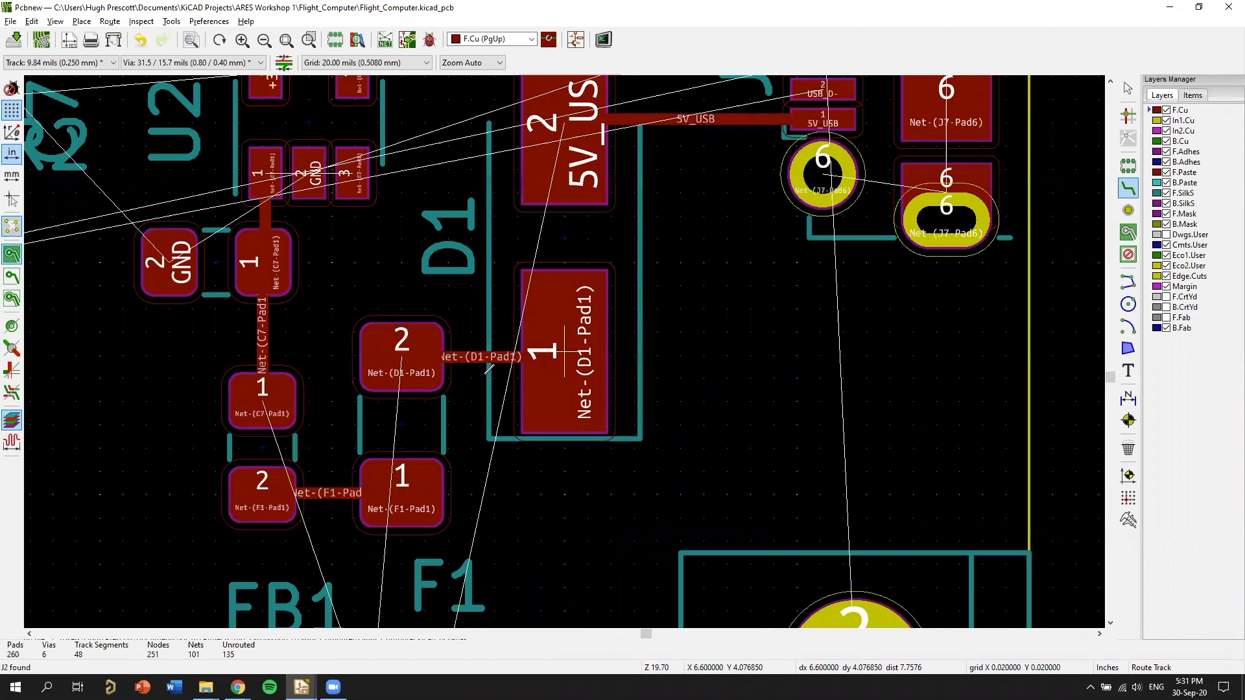
scroll(490, 369, "down", 3)
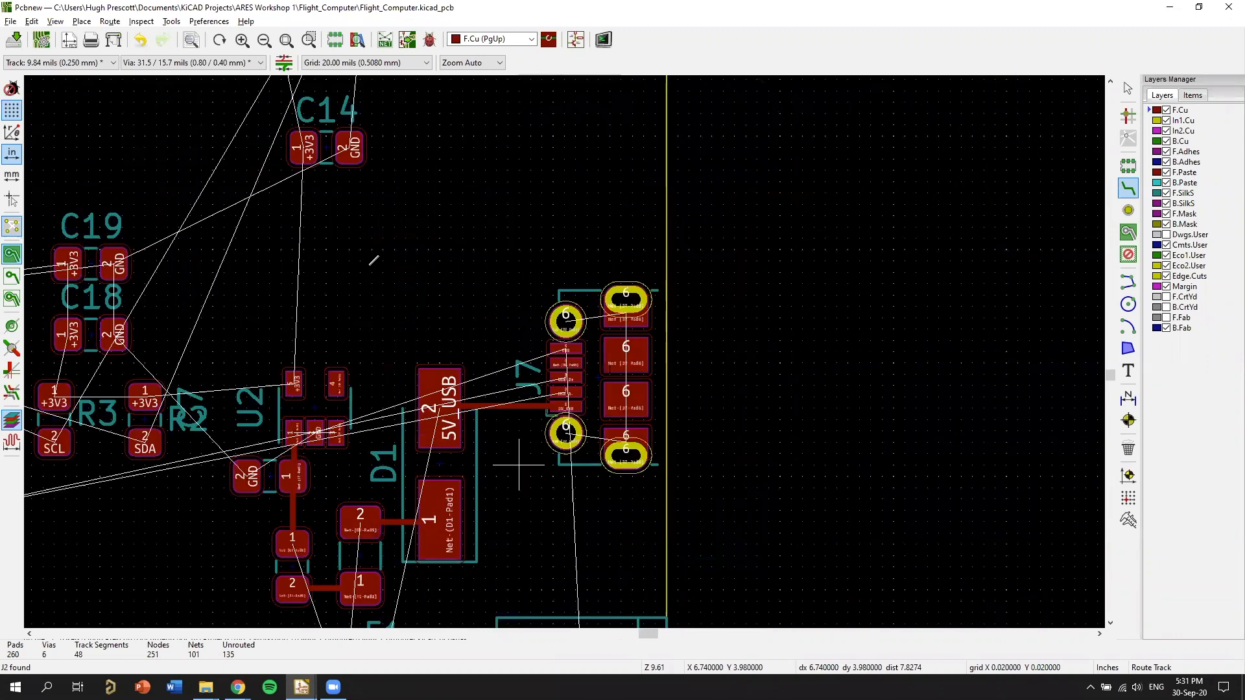
scroll(544, 410, "up", 4)
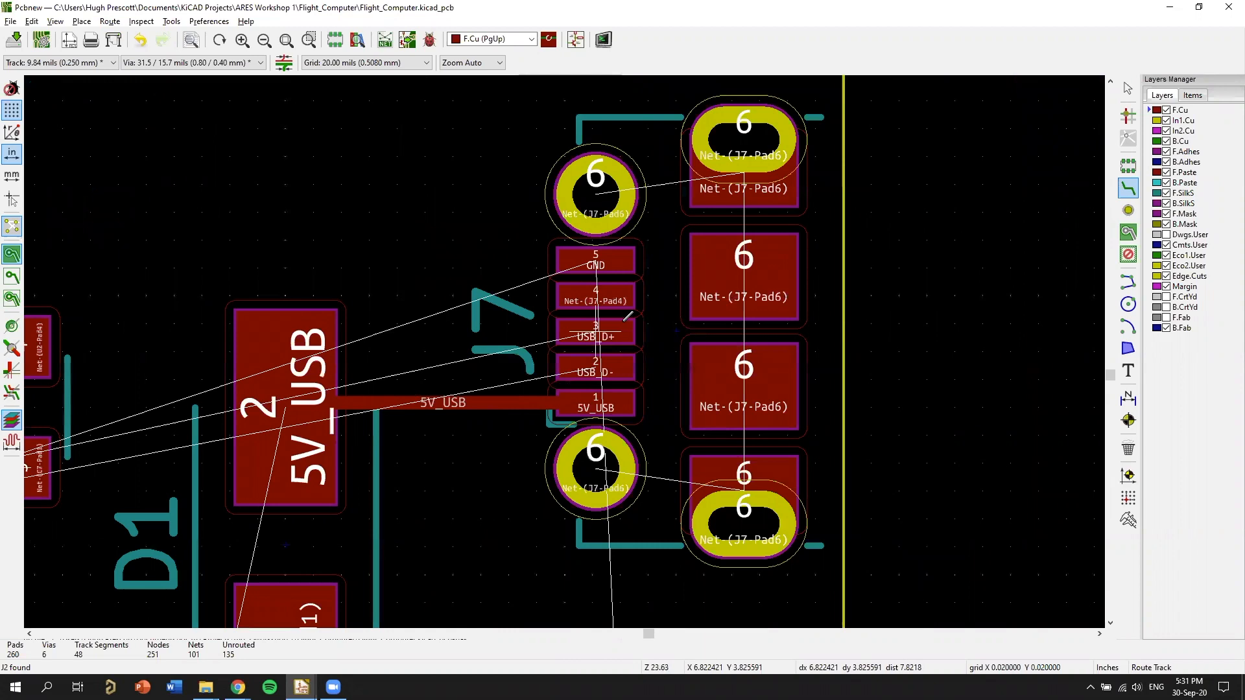
scroll(717, 284, "down", 4)
scroll(703, 321, "up", 4)
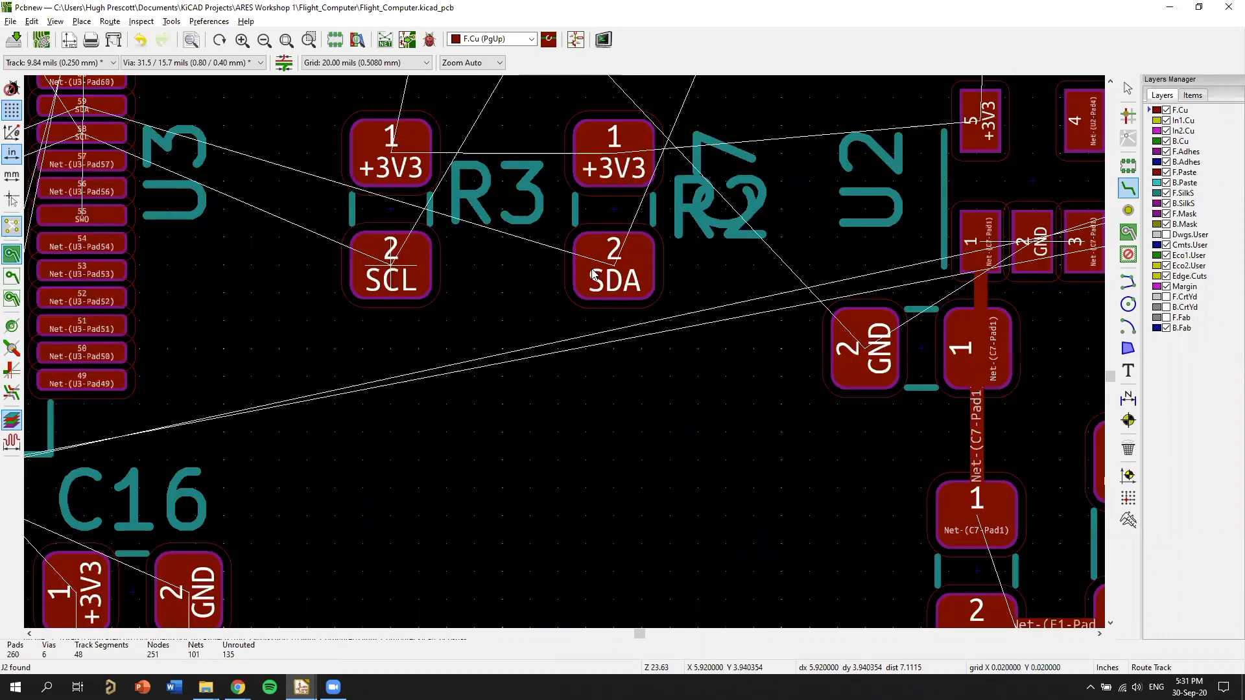
middle_click_drag(923, 208, 648, 252)
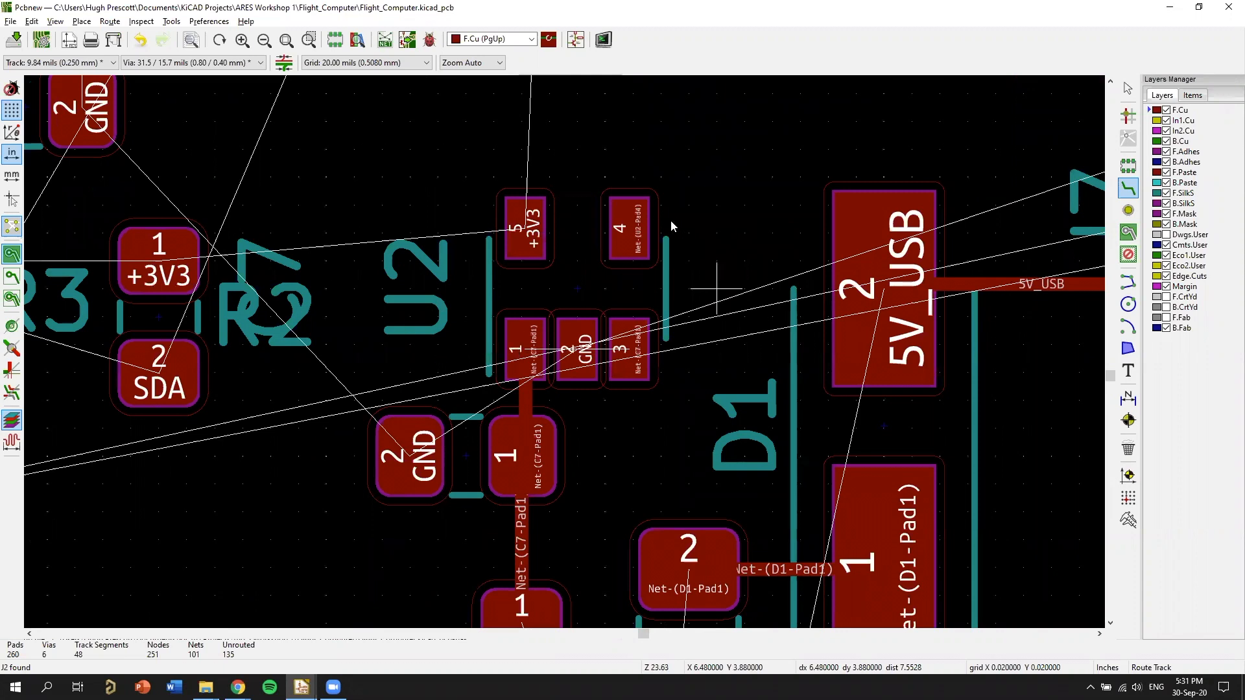
Check U2's VOUT connection to C14 in the schematic and place C14 above U2 with its pad 1 facing U2 pad 5.
key("alt+Tab")
middle_click_drag(421, 261, 404, 254)
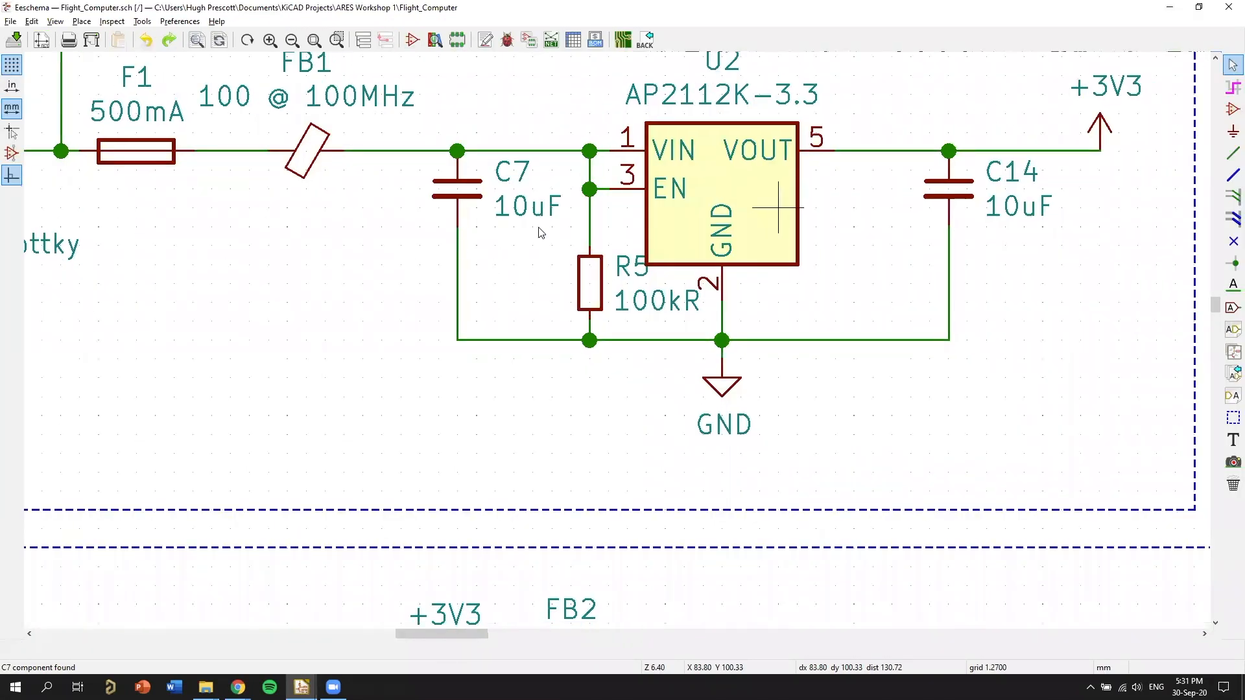
middle_click_drag(834, 189, 587, 276)
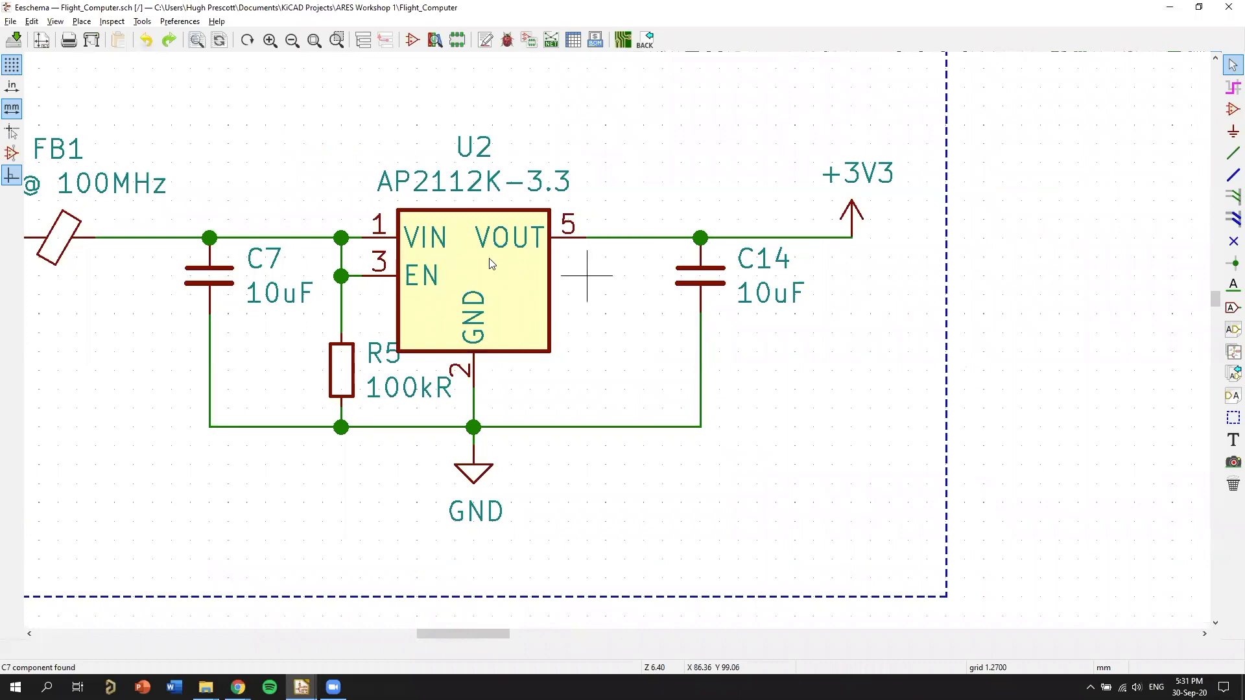
middle_click_drag(699, 371, 610, 360)
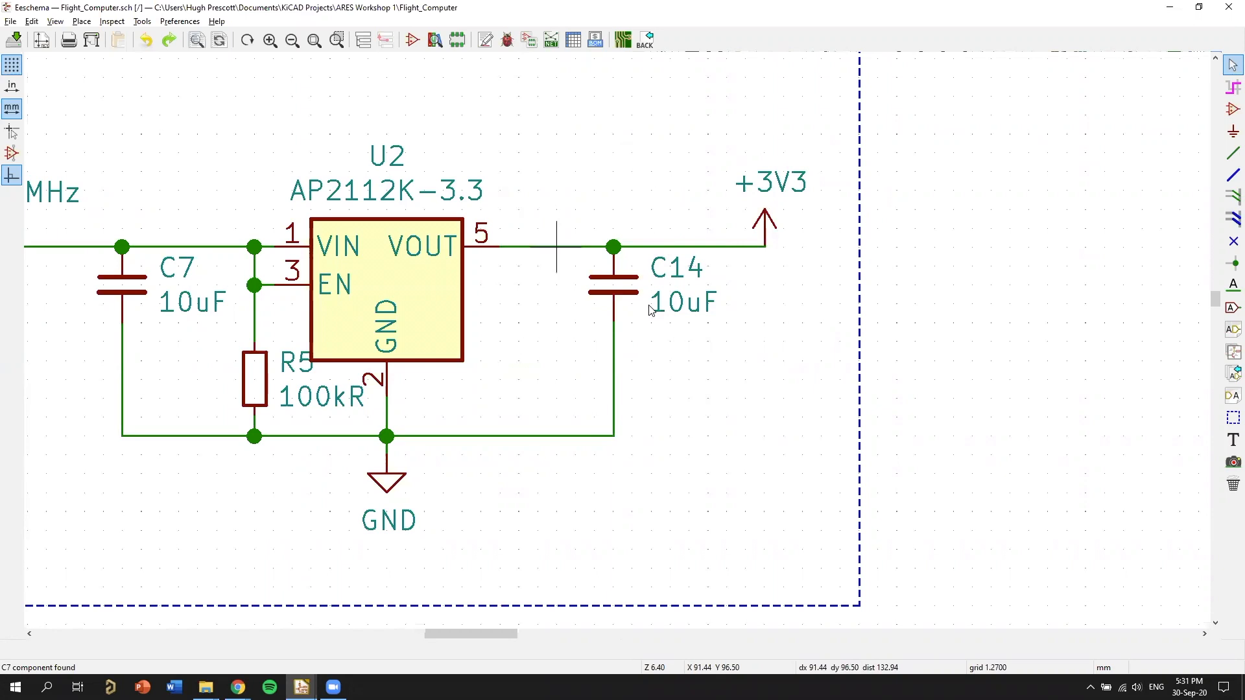
key("alt+Tab")
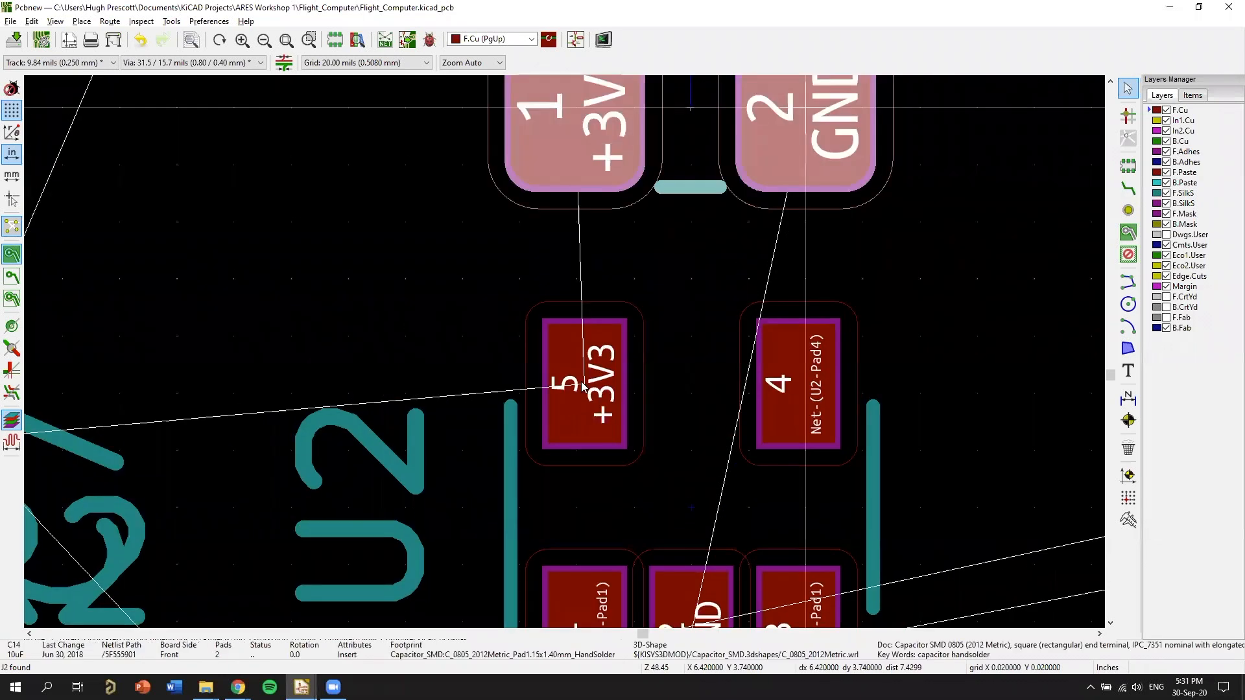
Route a front copper +3V3 track between U2 pad 5 and C14 pad 1.
key("x")
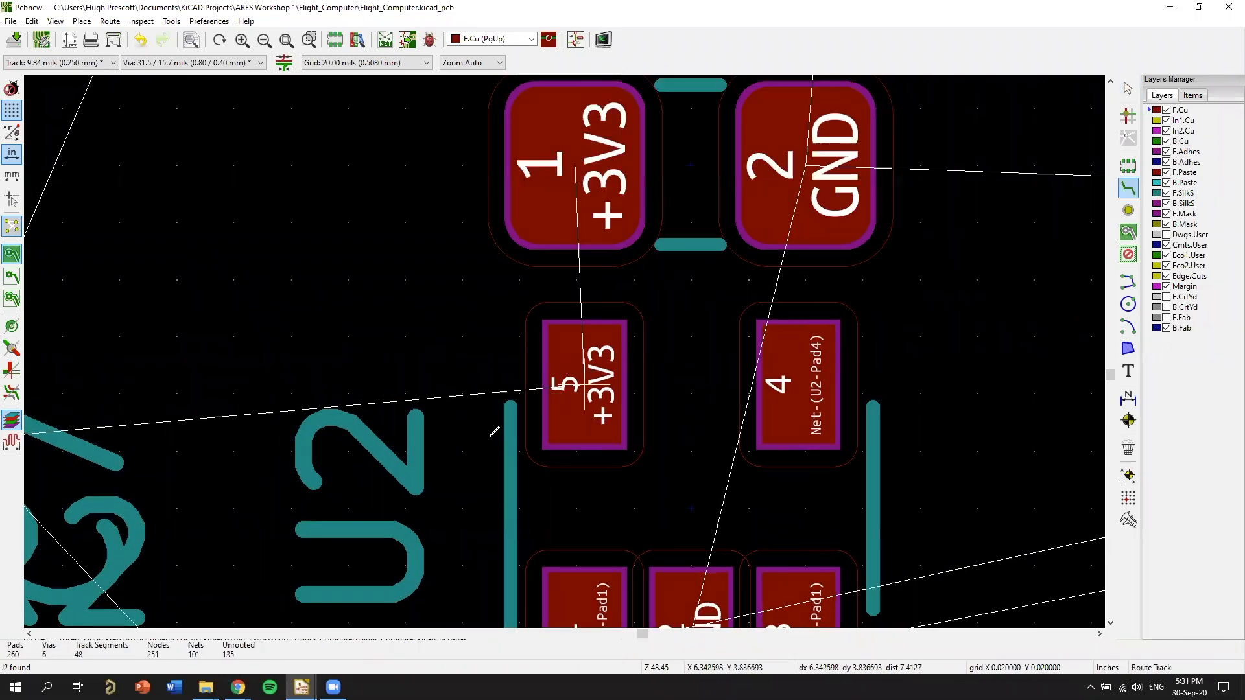
left_click(584, 385)
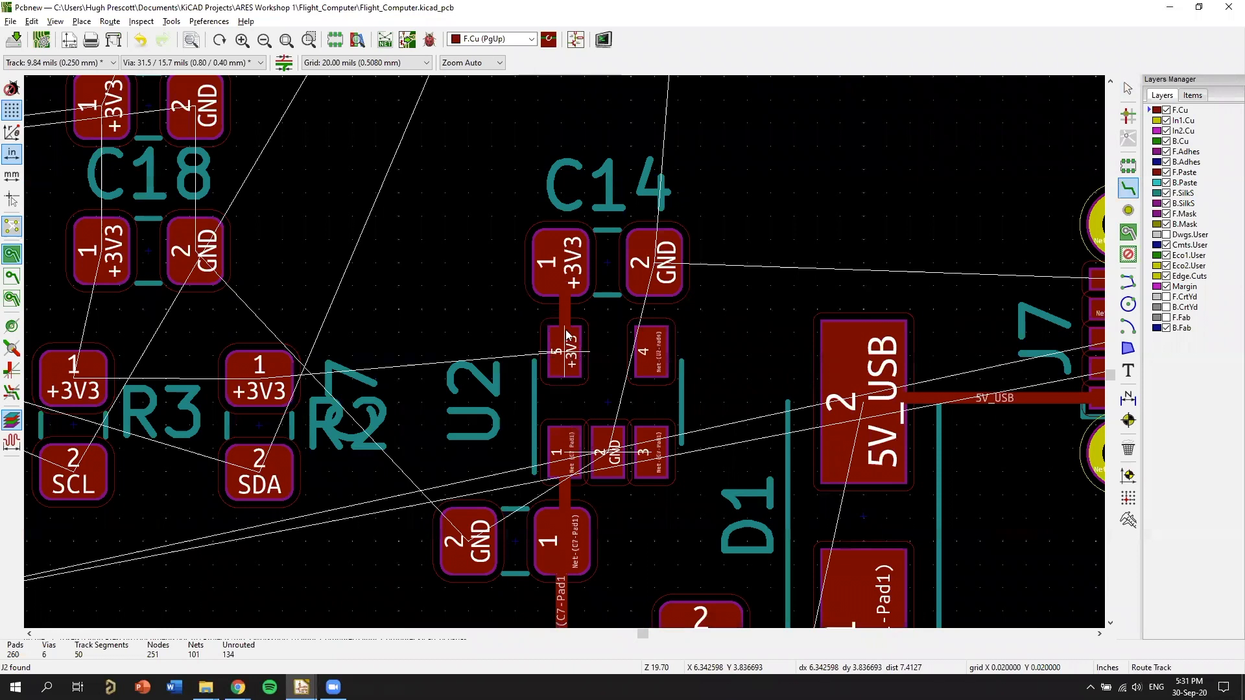
scroll(566, 334, "down", 2)
Check R5's connection to U2's EN pin in the schematic, then rotate R5 to vertical and place it between U2 and D1.
key("alt+Tab")
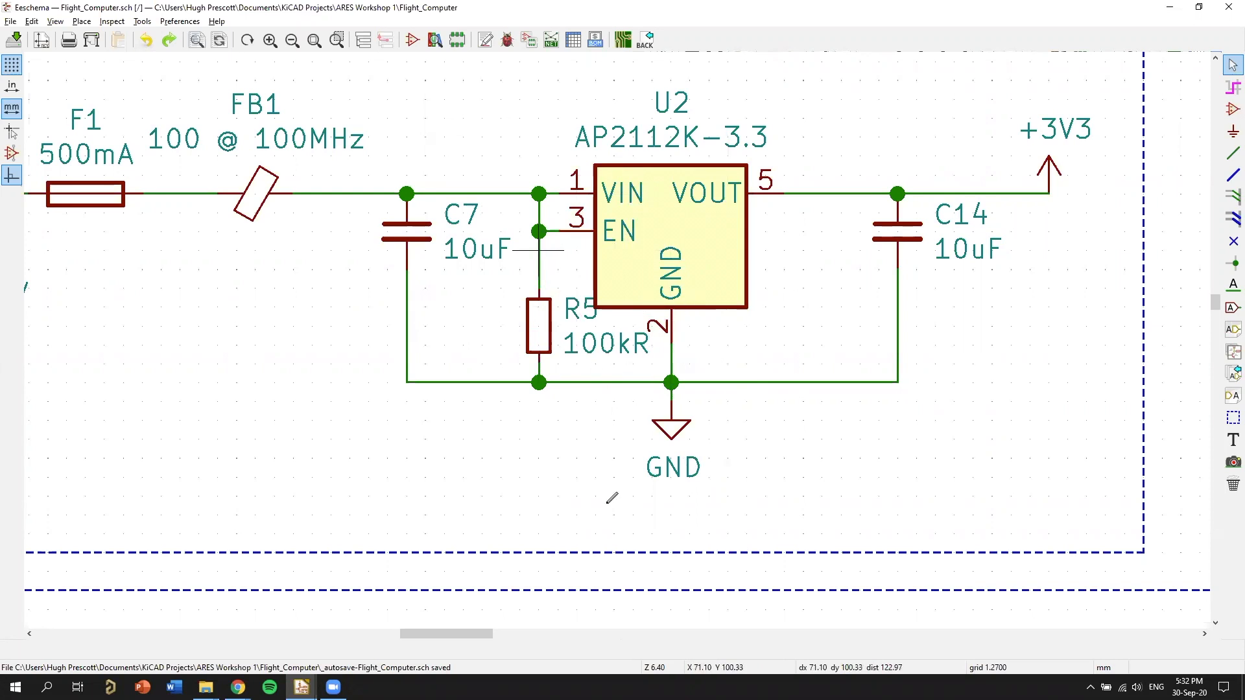
key("alt+Tab")
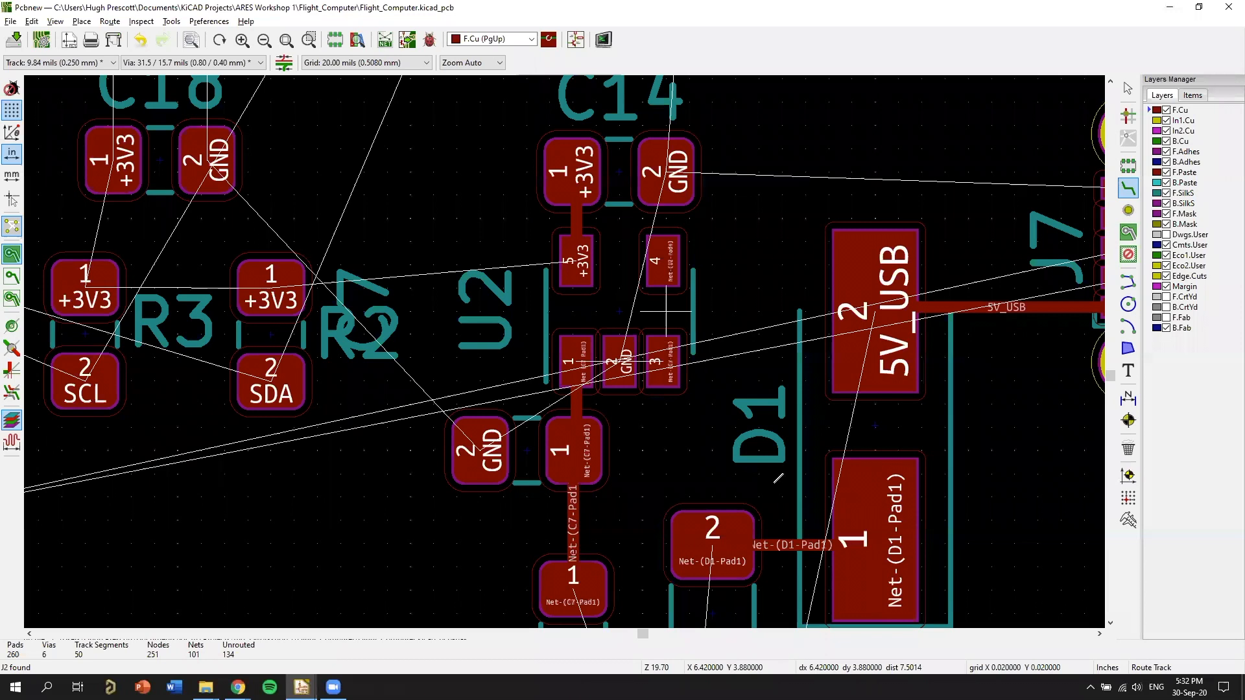
scroll(736, 275, "down", 4)
key("m")
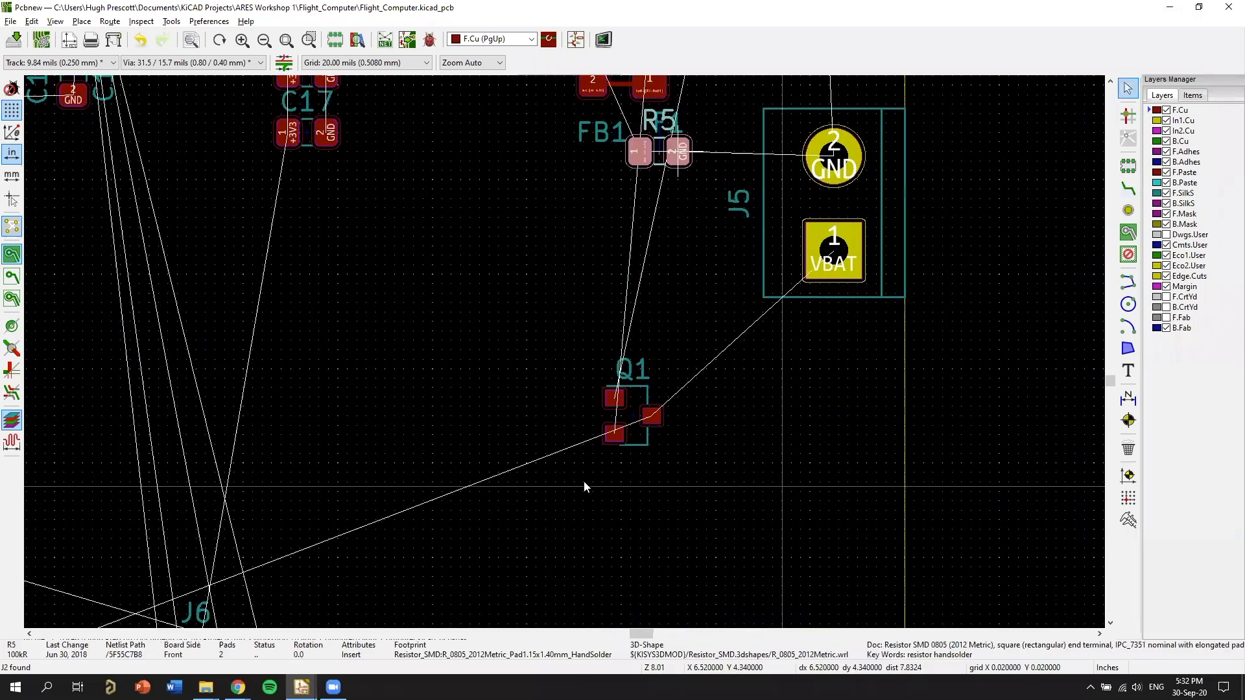
scroll(729, 218, "up", 3)
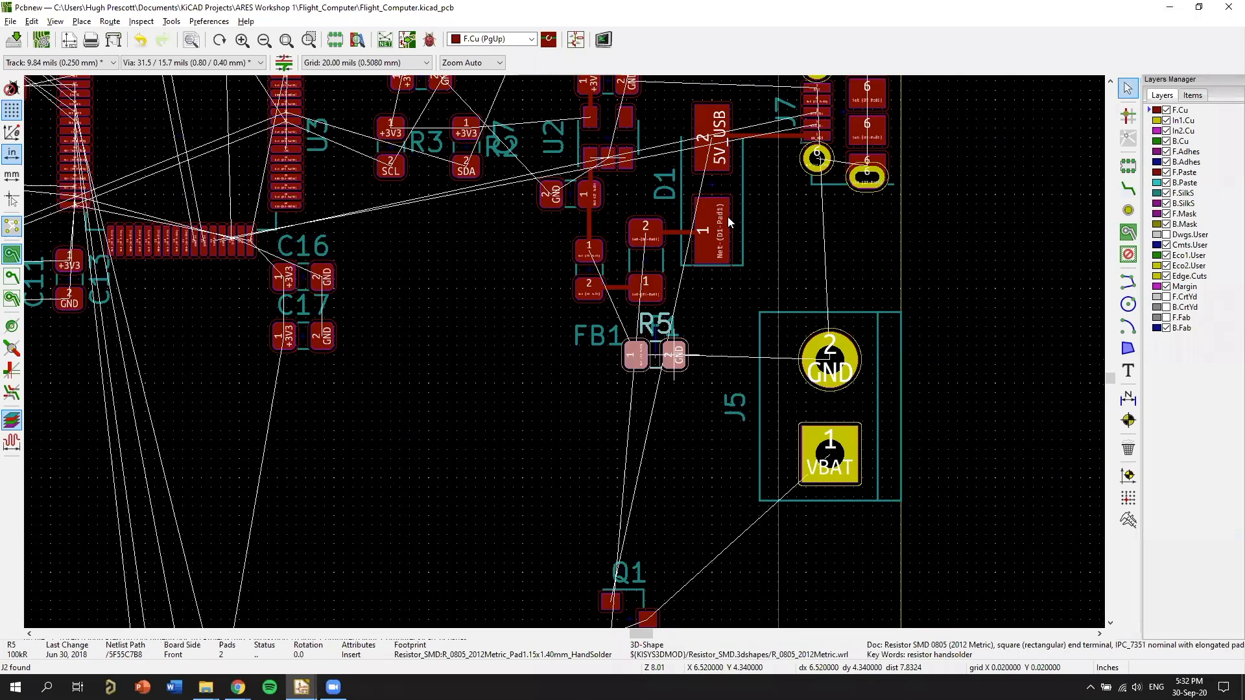
scroll(746, 199, "up", 1)
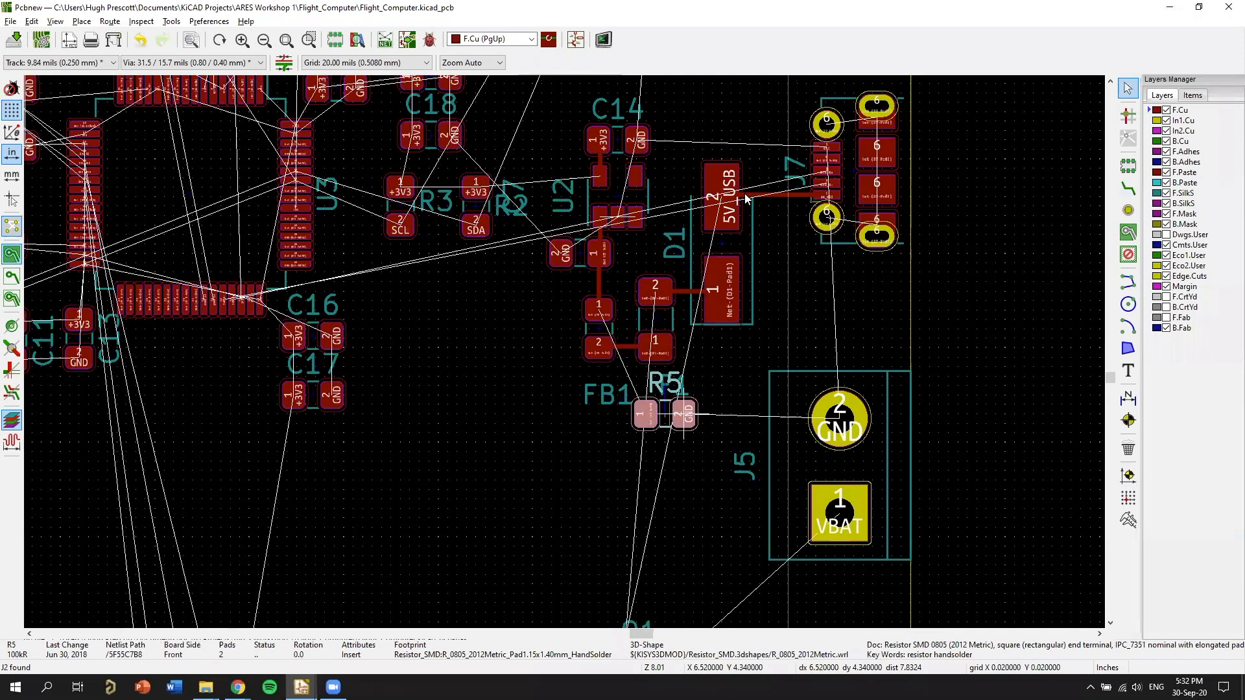
scroll(691, 233, "up", 1)
key("m")
key("r")
left_click(691, 254)
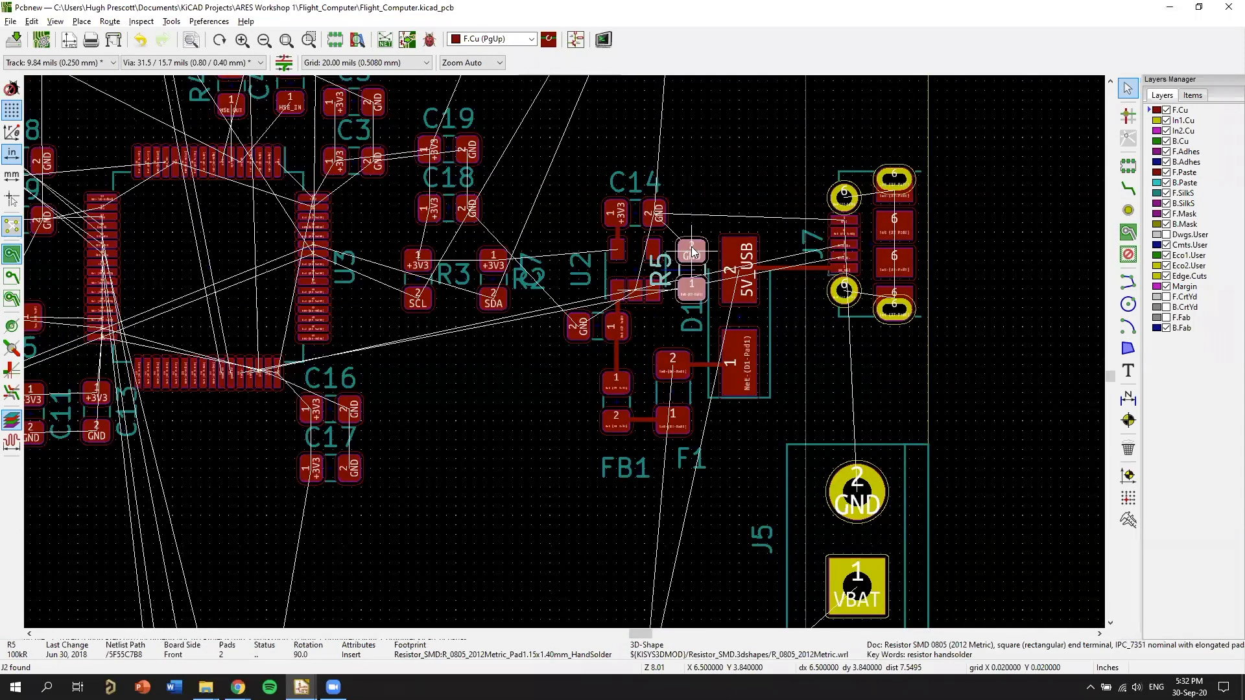
left_click(565, 357)
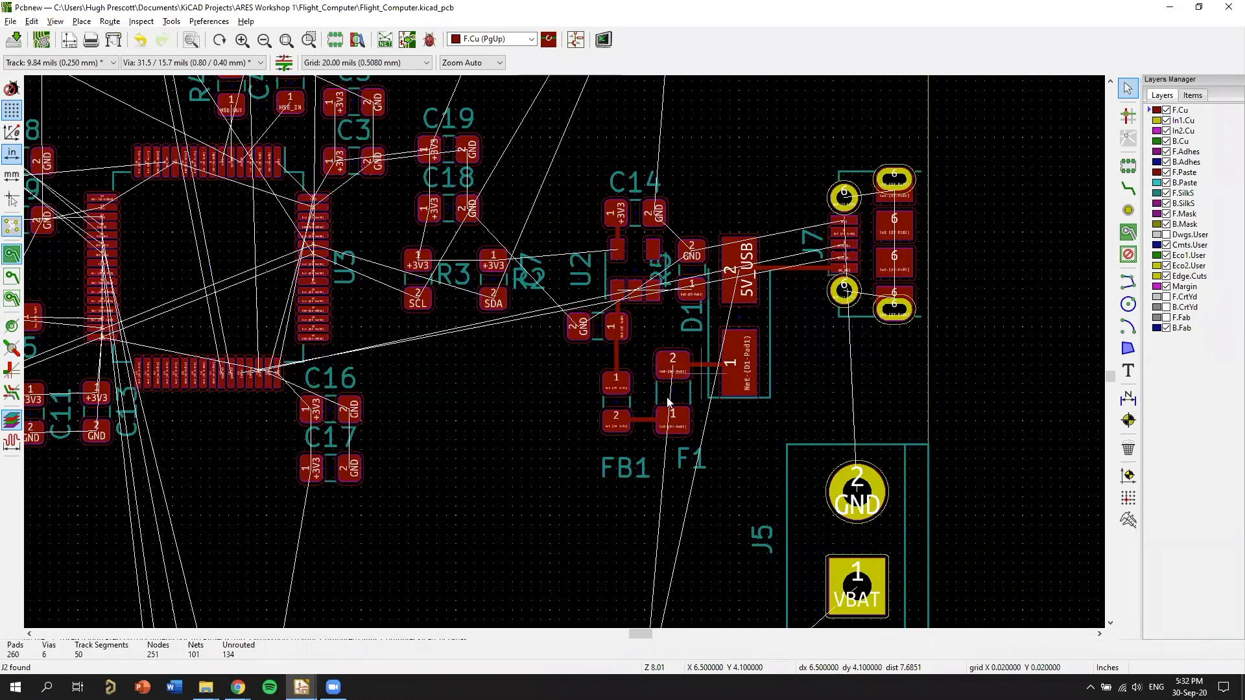
Route a front copper track from R5 pad 1 to U2 pad 3.
scroll(584, 440, "up", 1)
scroll(572, 466, "up", 2)
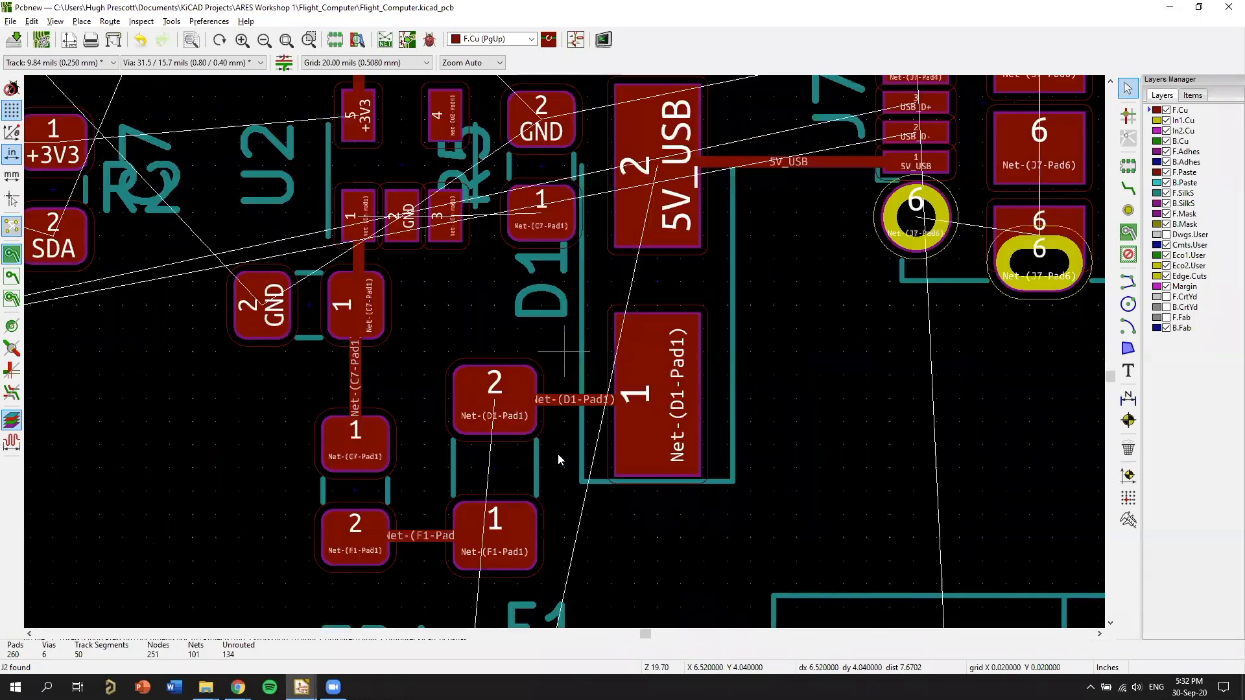
scroll(563, 387, "up", 2)
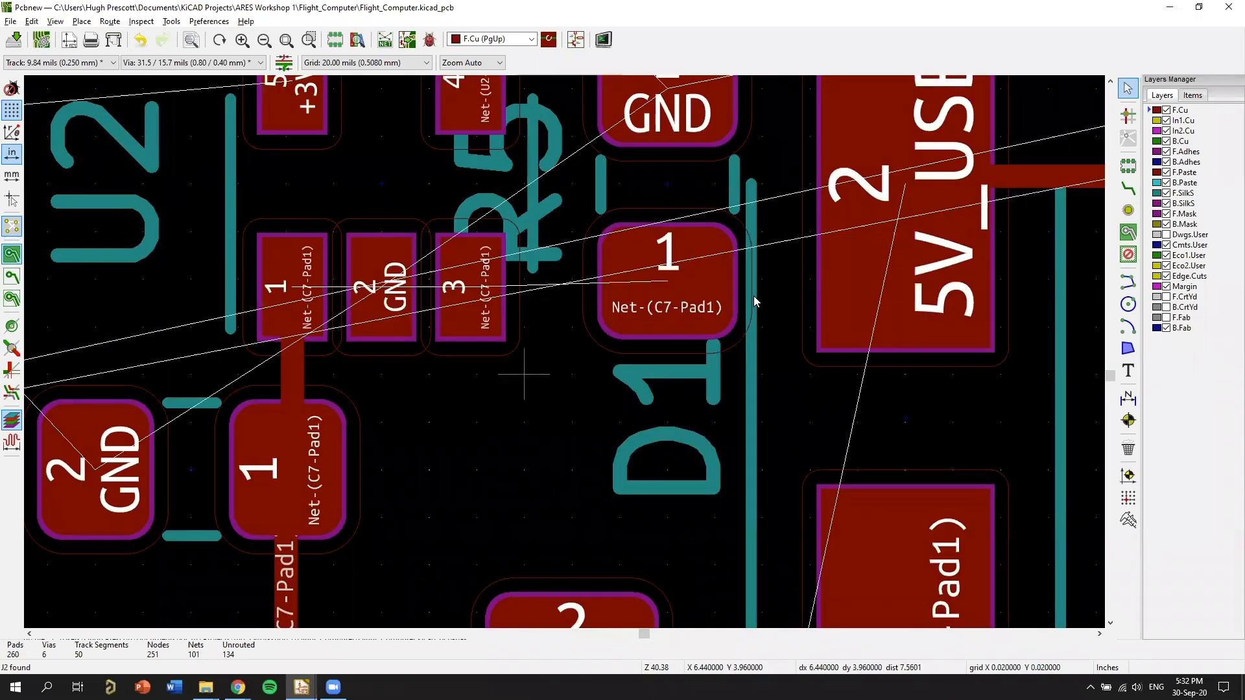
middle_click_drag(523, 374, 629, 397)
key("x")
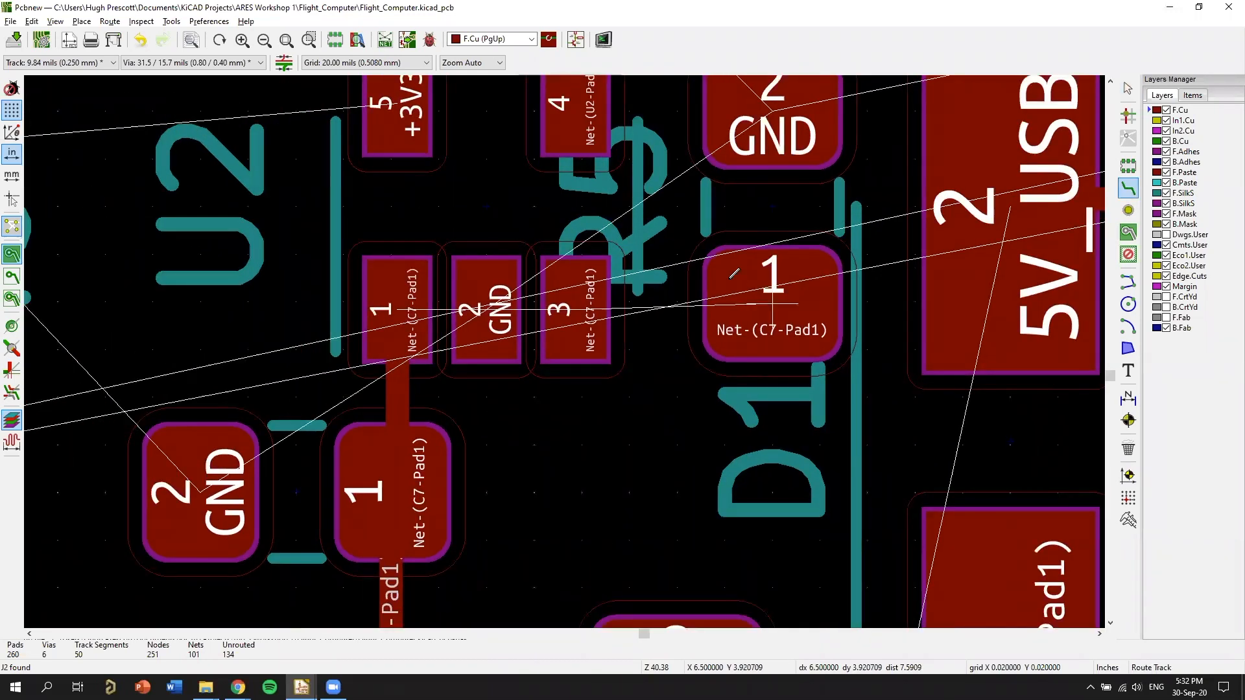
left_click(577, 307)
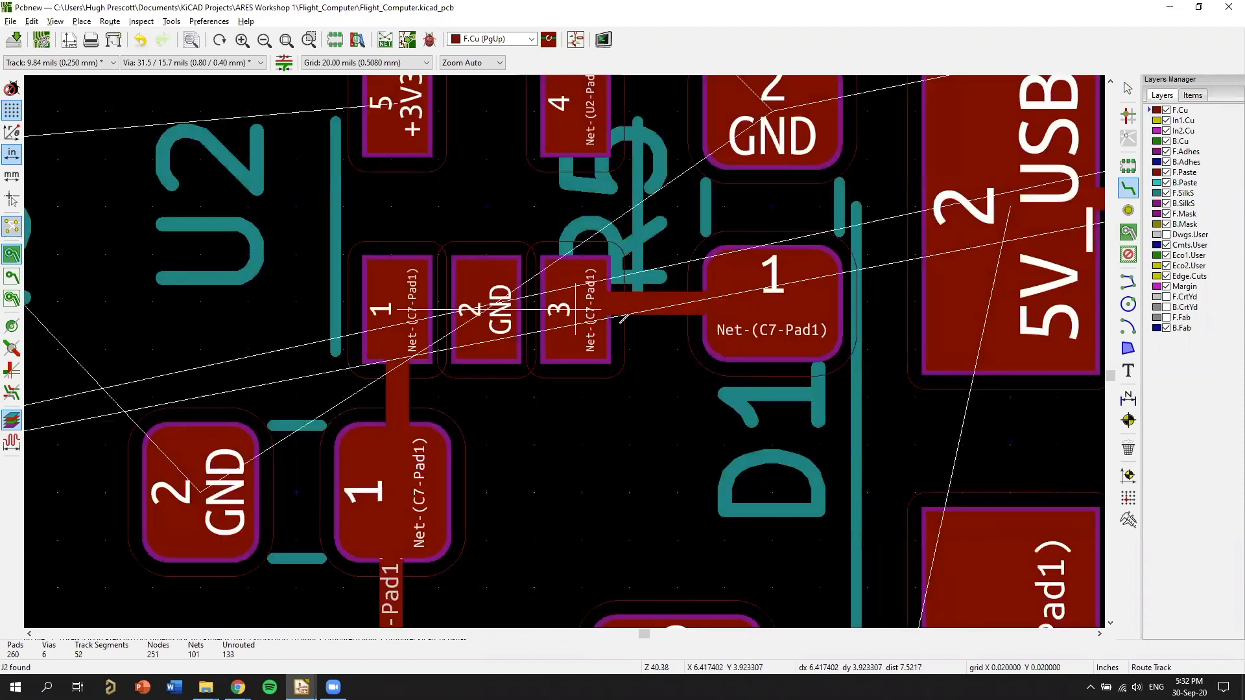
Check the shared VIN and EN net in the schematic and route a front copper track from U2 pad 3 to C7 pad 1.
middle_click_drag(576, 321, 619, 383)
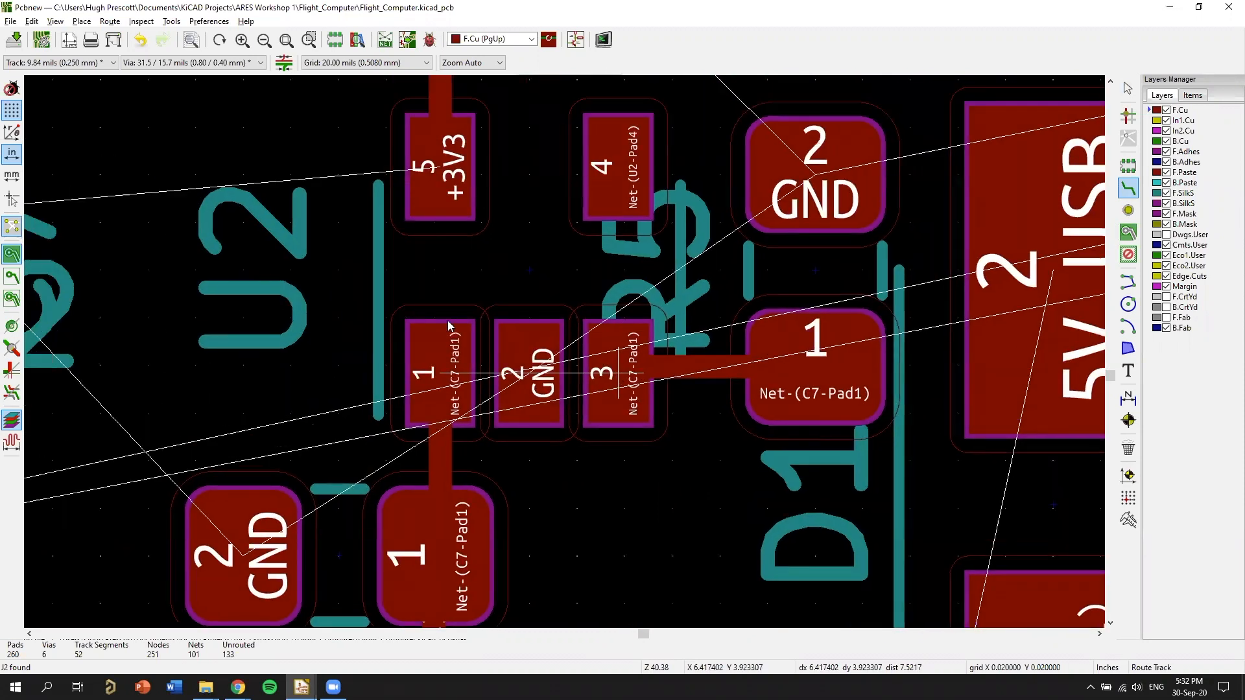
key("alt+Tab")
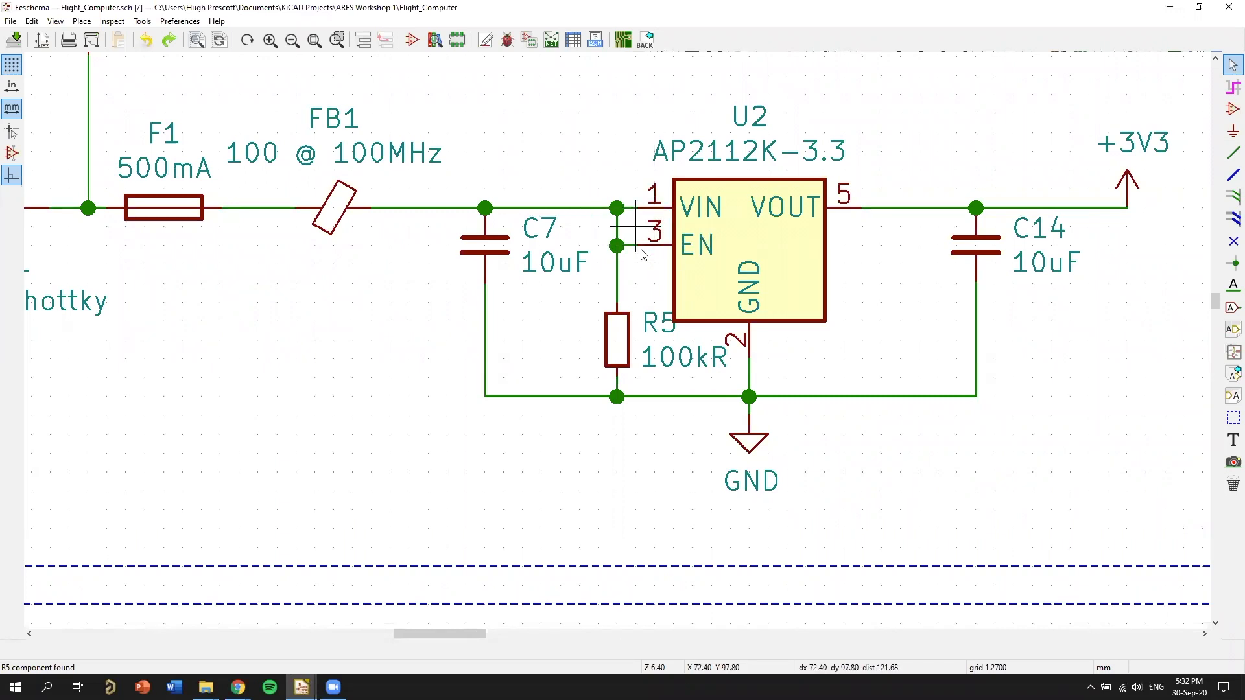
middle_click_drag(560, 302, 692, 290)
middle_click_drag(610, 291, 792, 367)
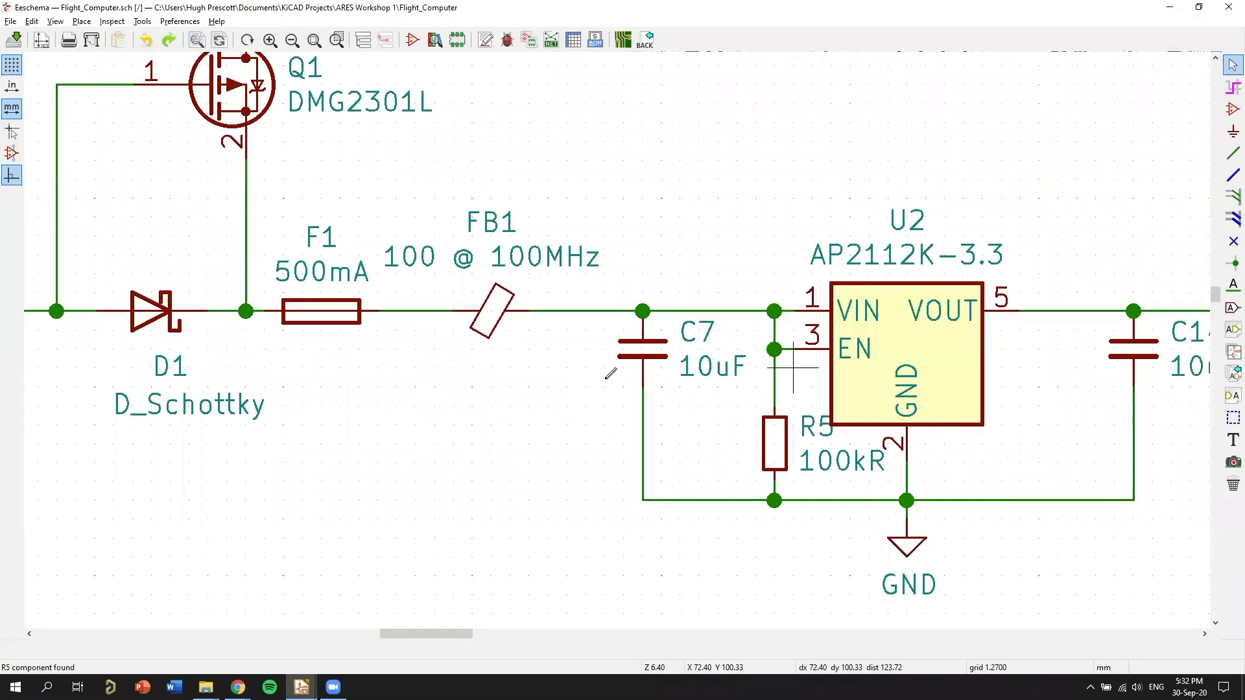
key("alt+Tab")
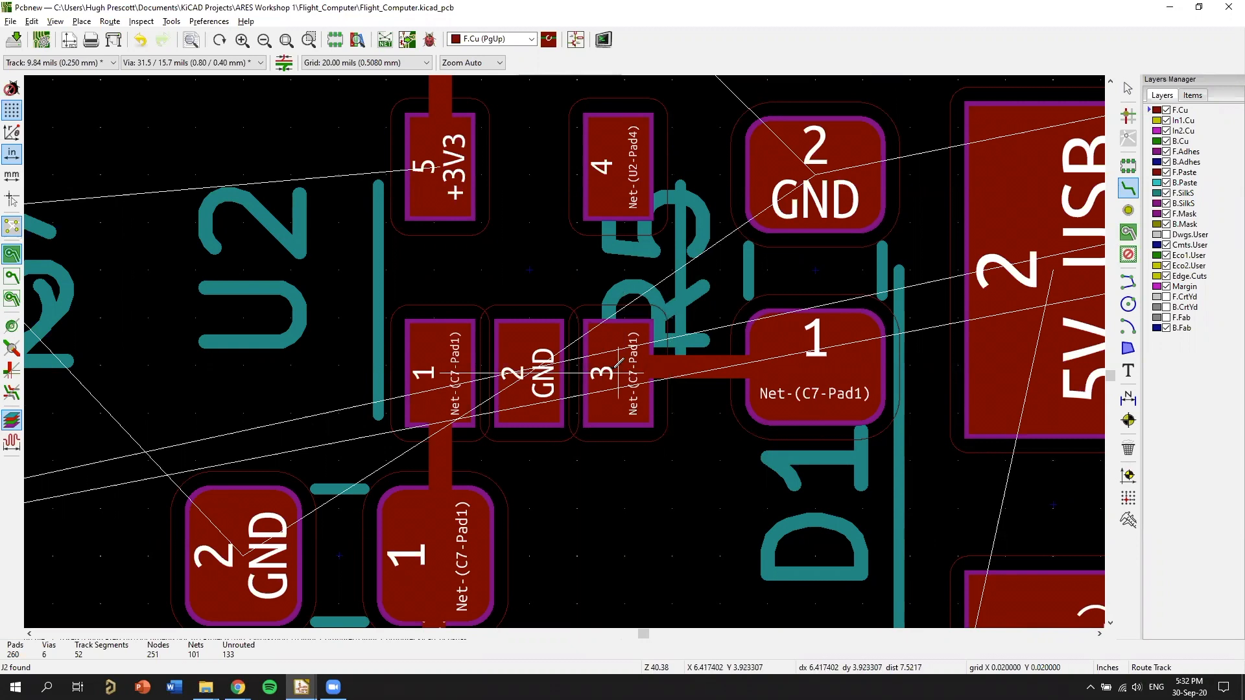
left_click(617, 372)
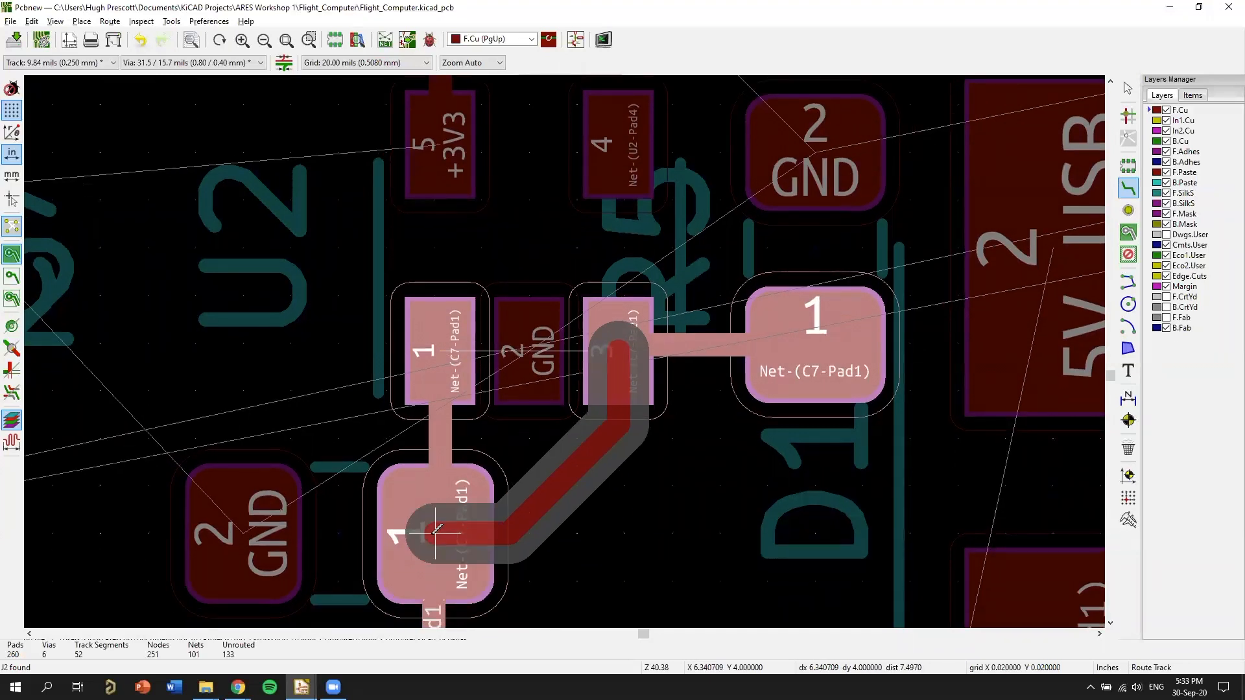
left_click(621, 557)
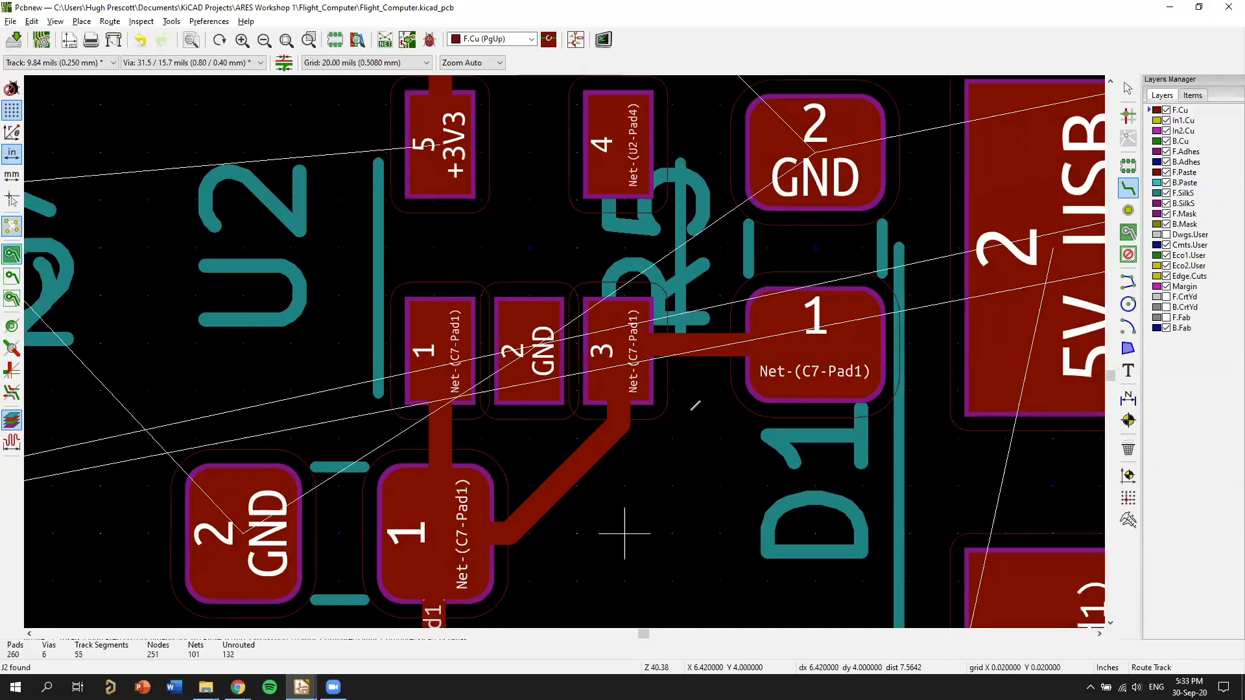
Examine the remaining unrouted GND and +3V3 connections around U2, C7, C14 and R5.
middle_click_drag(691, 410, 715, 374)
middle_click_drag(641, 461, 704, 354)
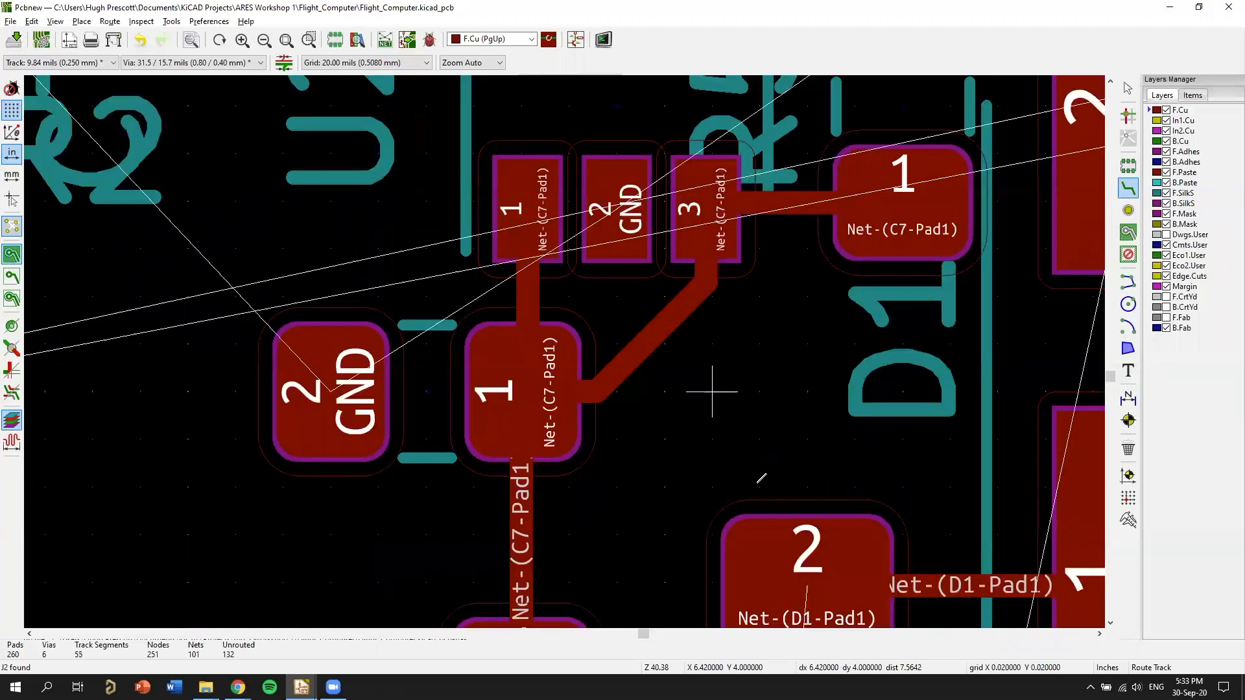
middle_click_drag(855, 344, 673, 460)
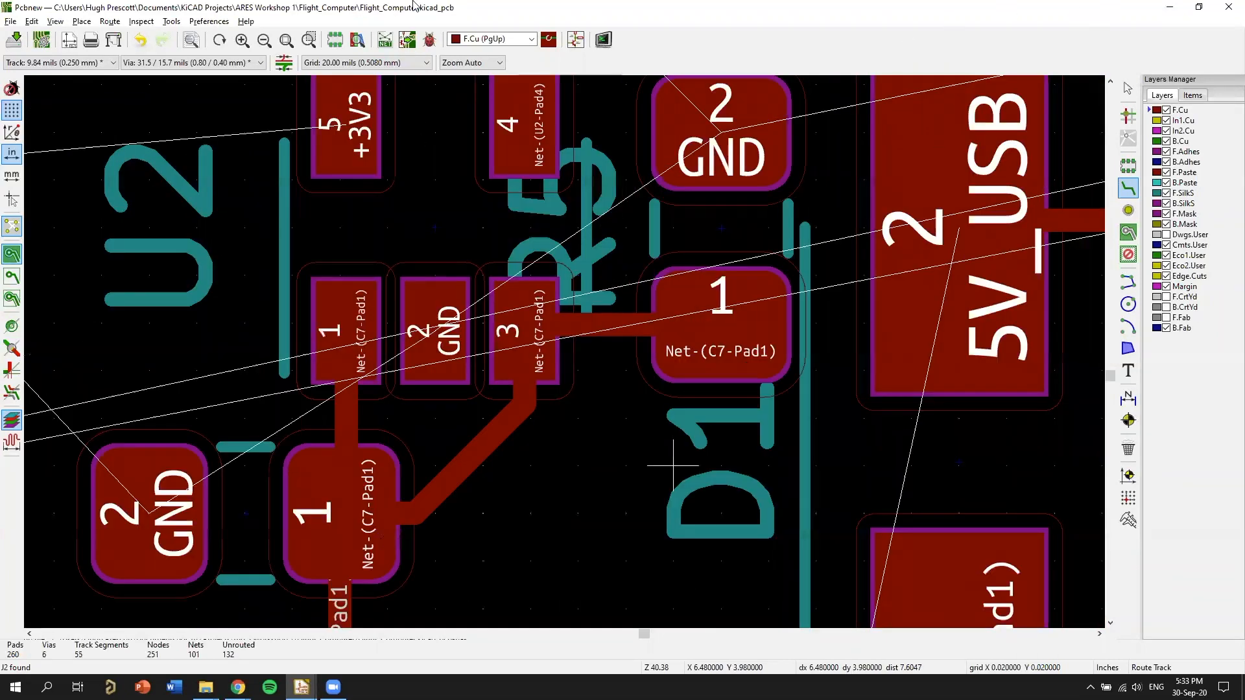
middle_click_drag(624, 365, 762, 473)
scroll(840, 333, "down", 1)
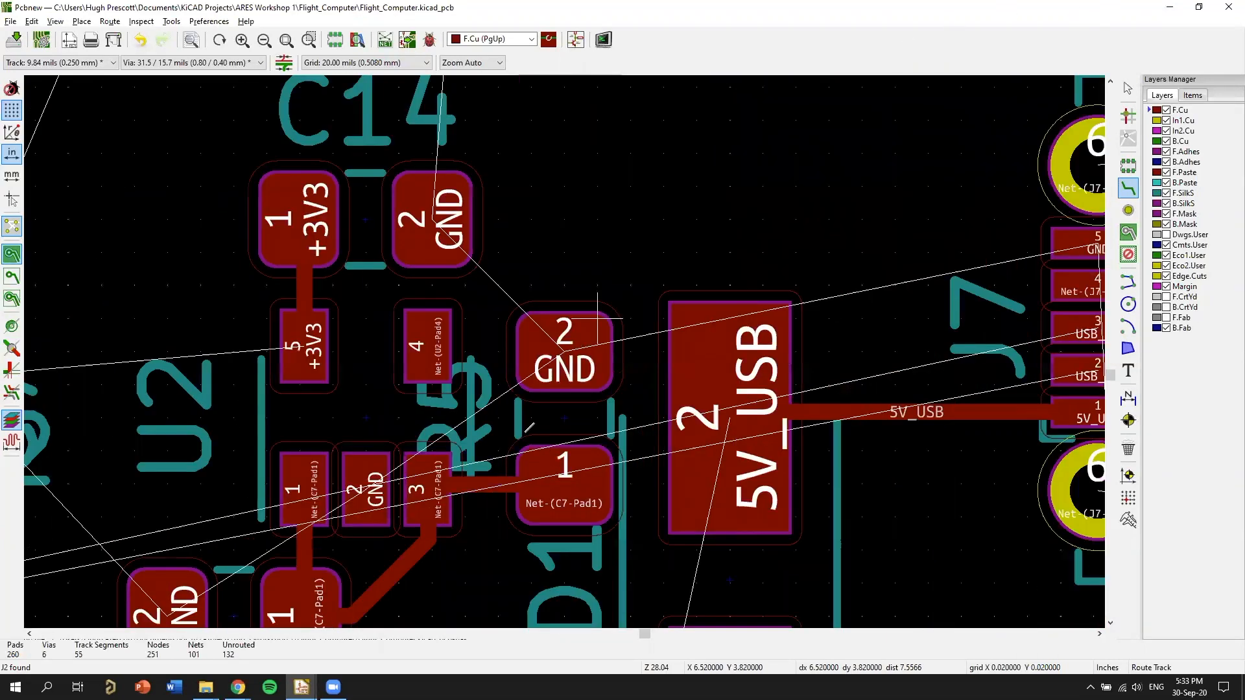
scroll(597, 204, "down", 1)
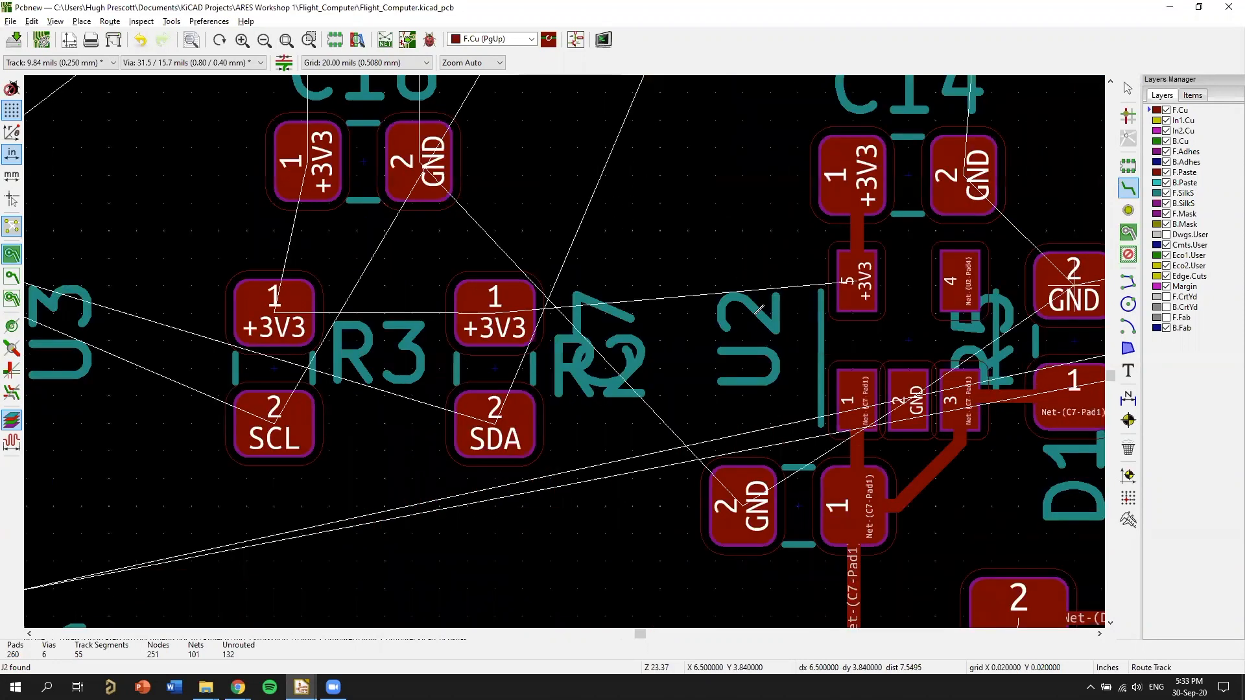
scroll(639, 332, "down", 1)
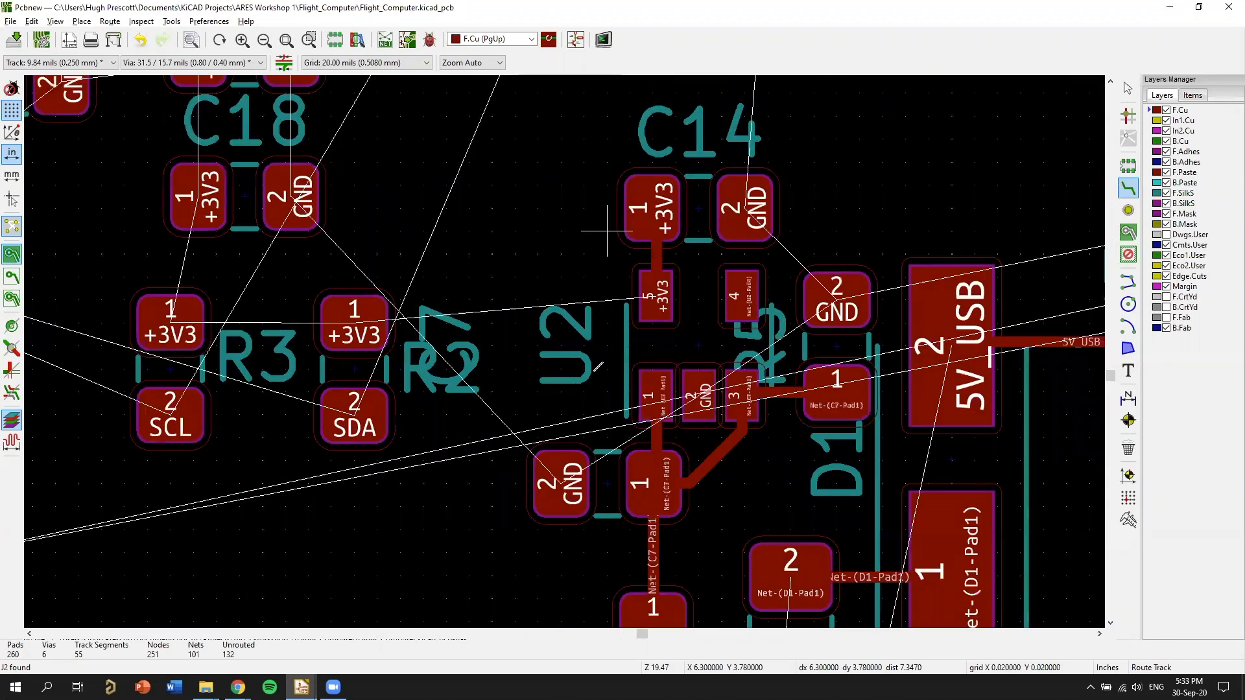
Examine the whole flight computer board, its copper layers and the unrouted connections between component groups.
scroll(607, 230, "down", 1)
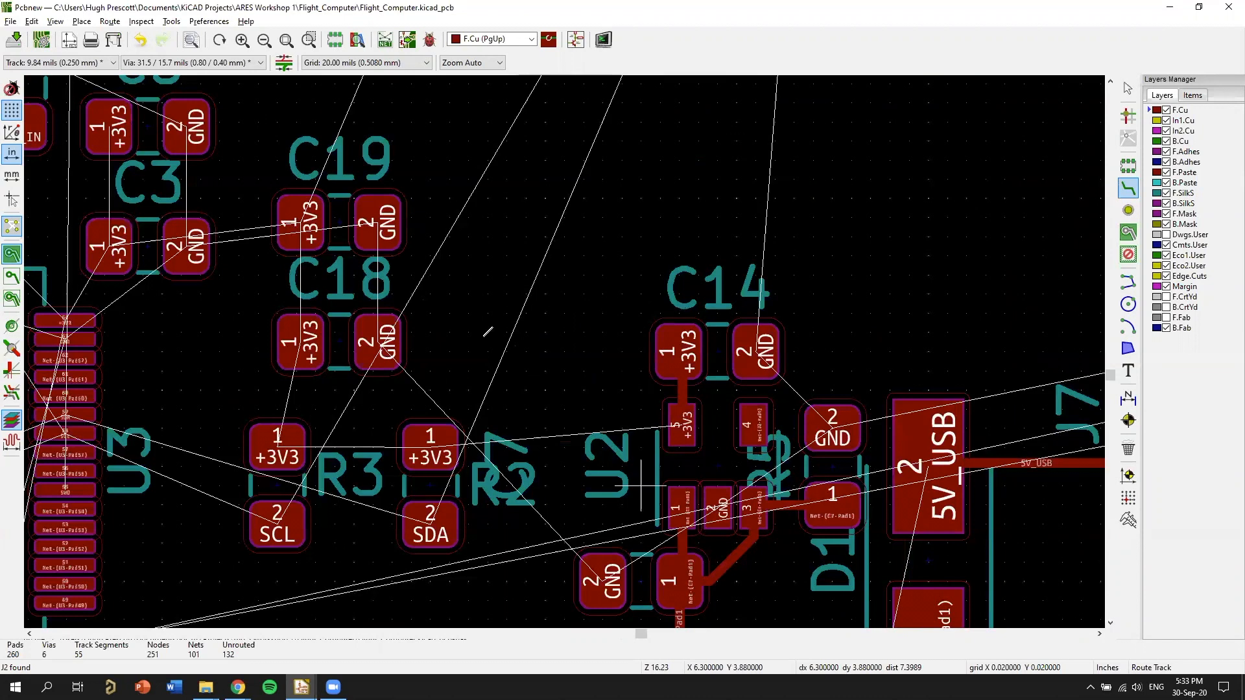
scroll(570, 346, "down", 13)
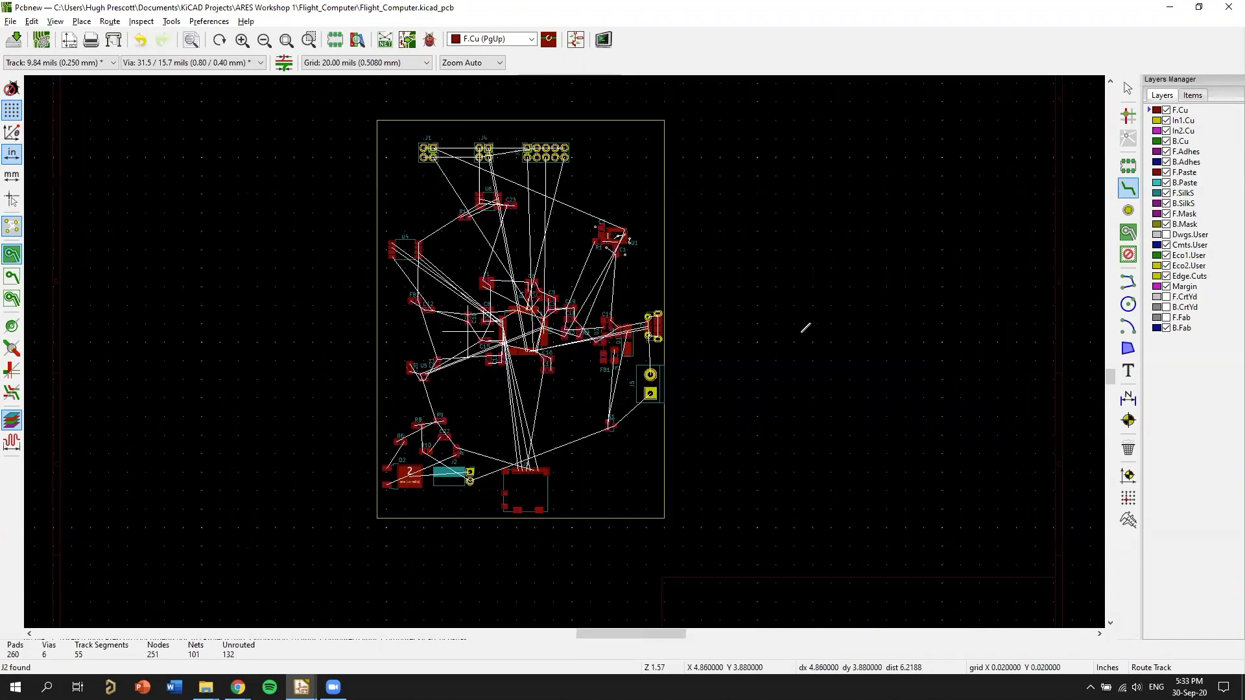
scroll(911, 296, "up", 1)
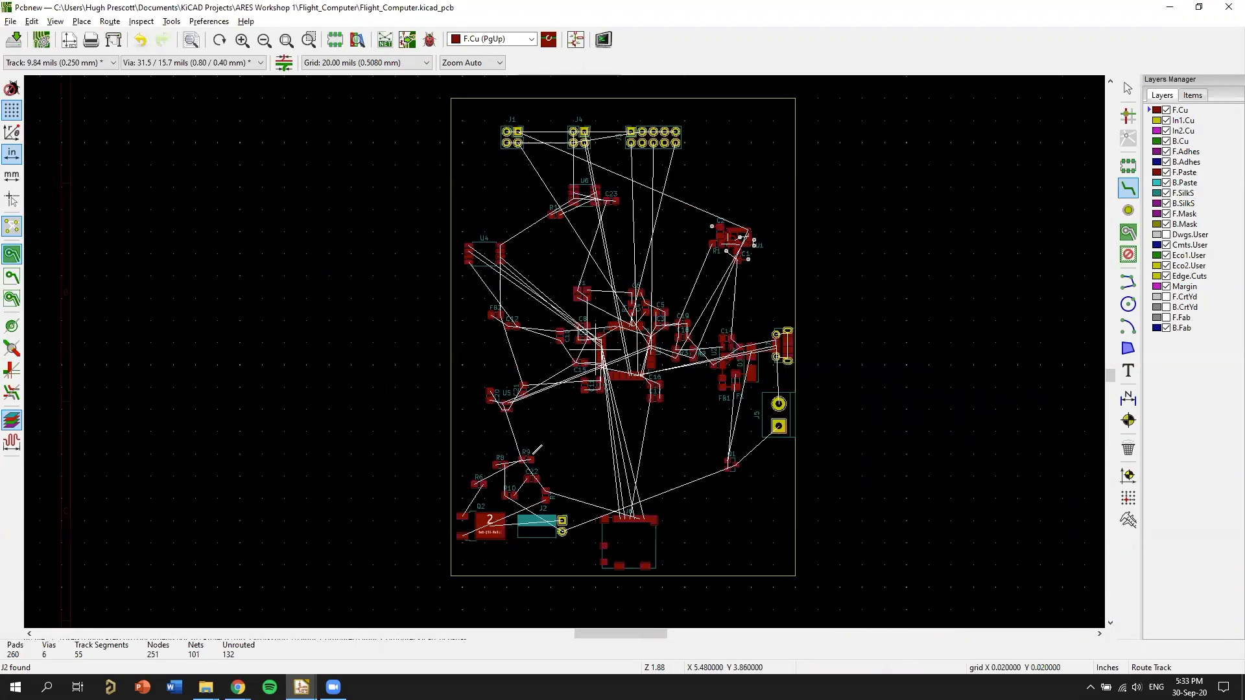
scroll(545, 356, "up", 4)
scroll(889, 287, "down", 1)
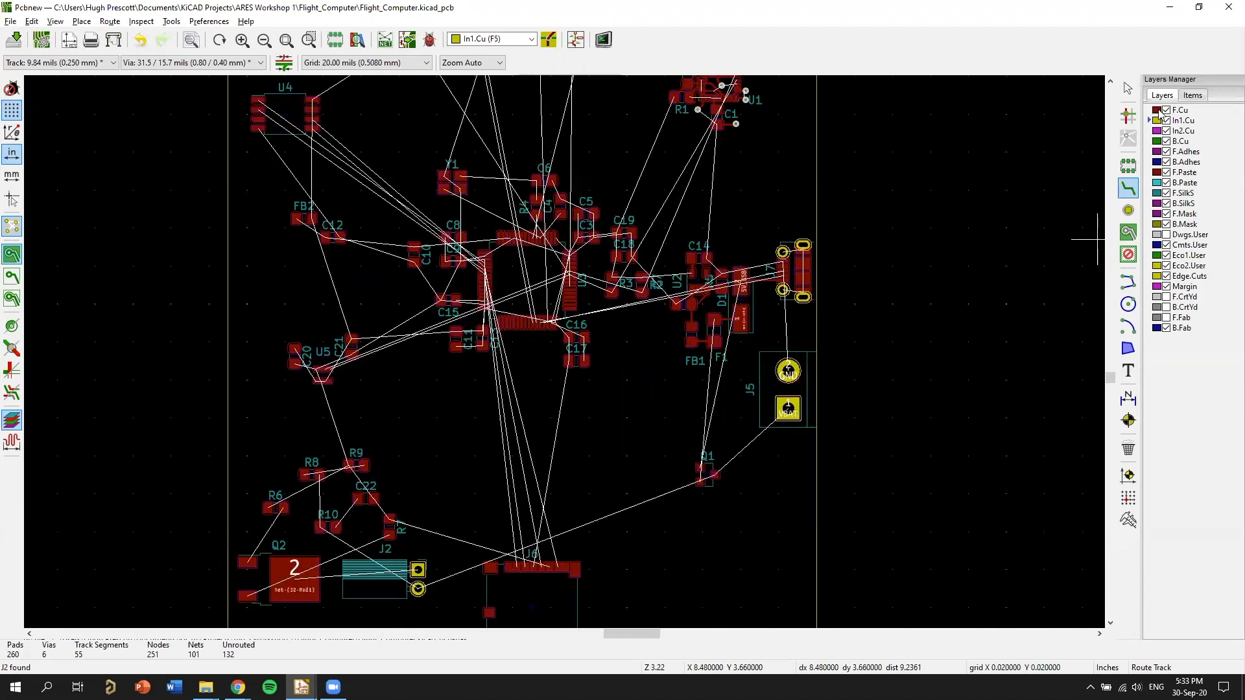
left_click(1158, 112)
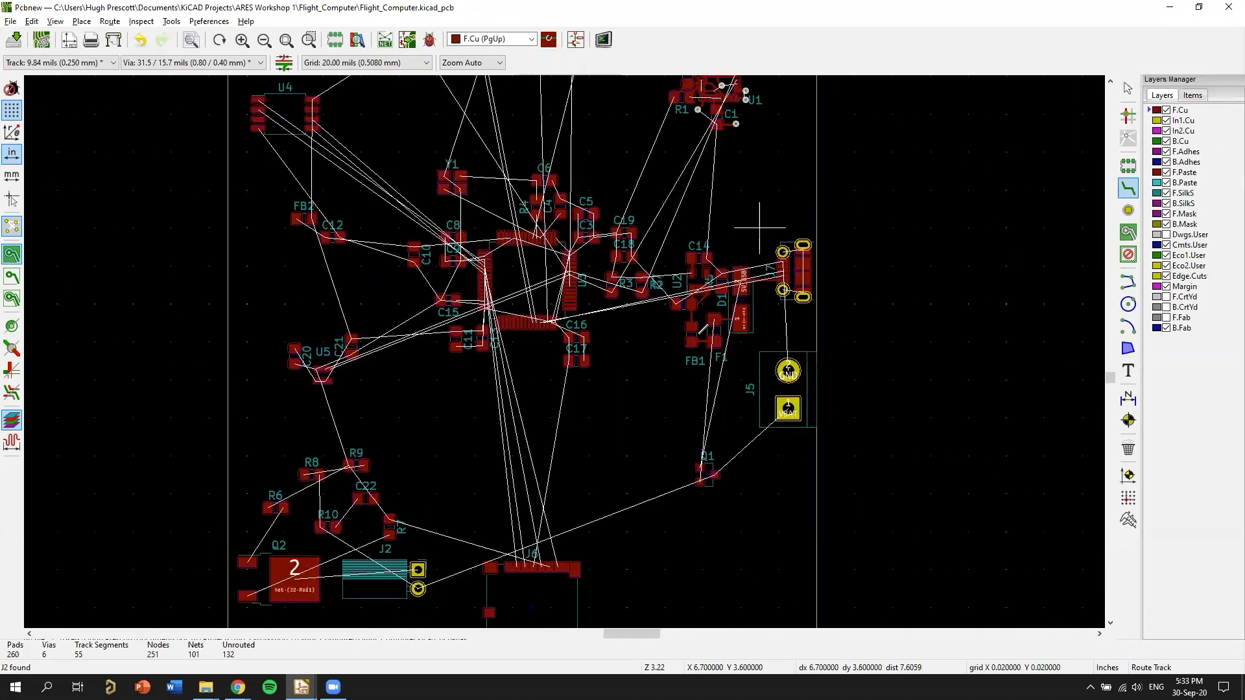
scroll(558, 344, "down", 3)
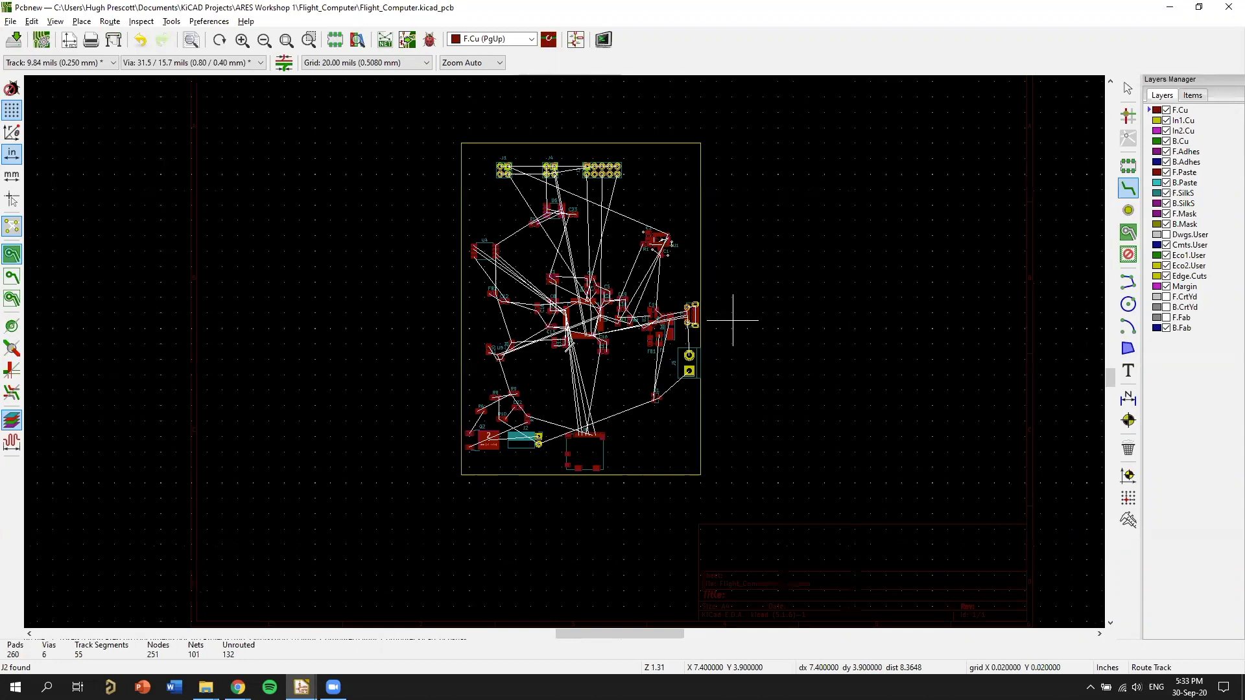
scroll(677, 396, "up", 3)
scroll(666, 419, "down", 1)
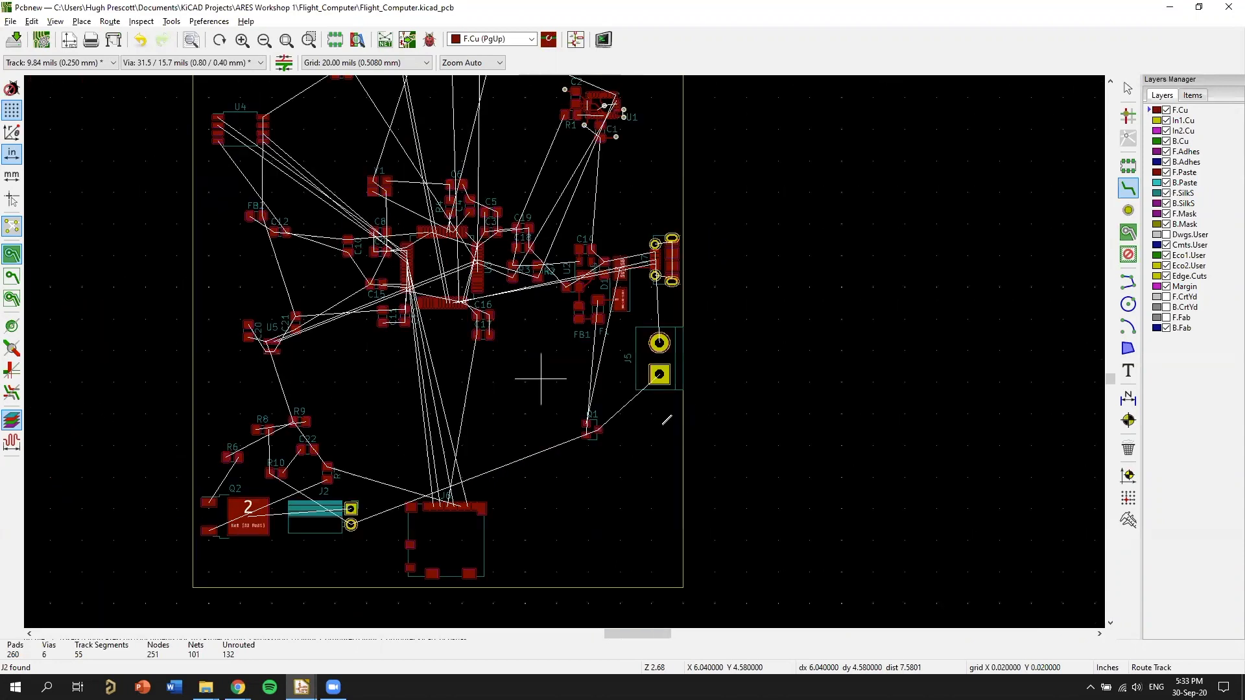
middle_click_drag(541, 378, 661, 424)
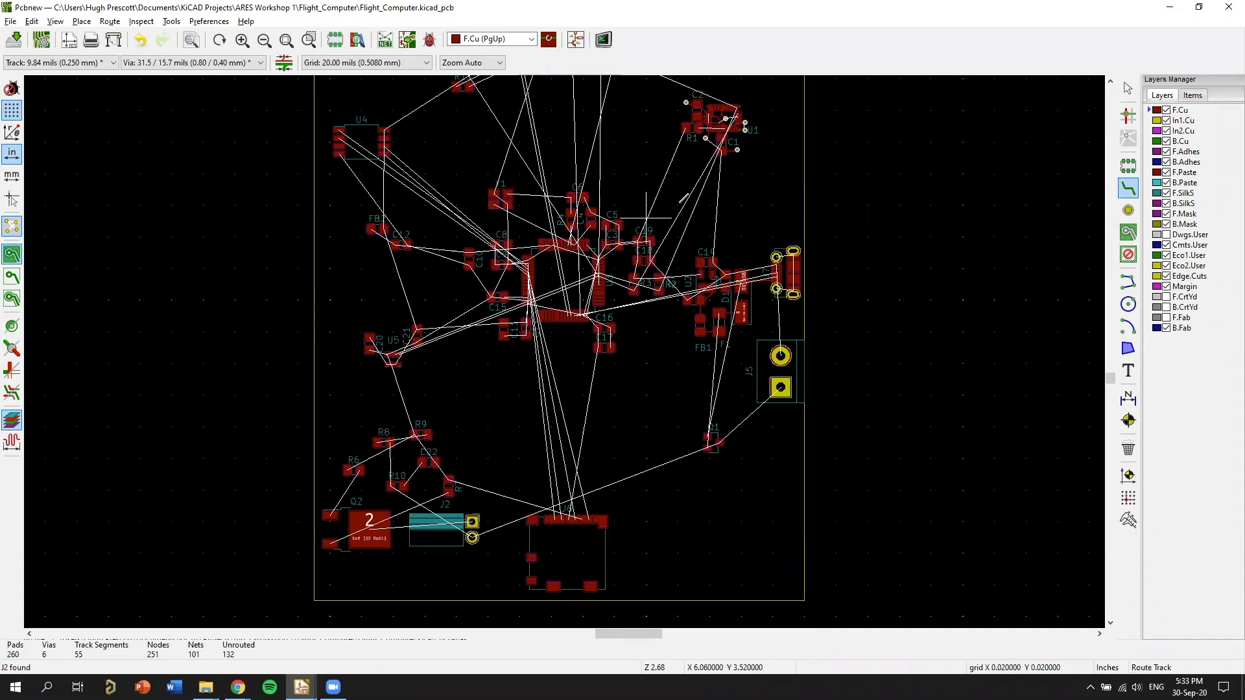
scroll(684, 198, "down", 1)
middle_click_drag(566, 361, 825, 291)
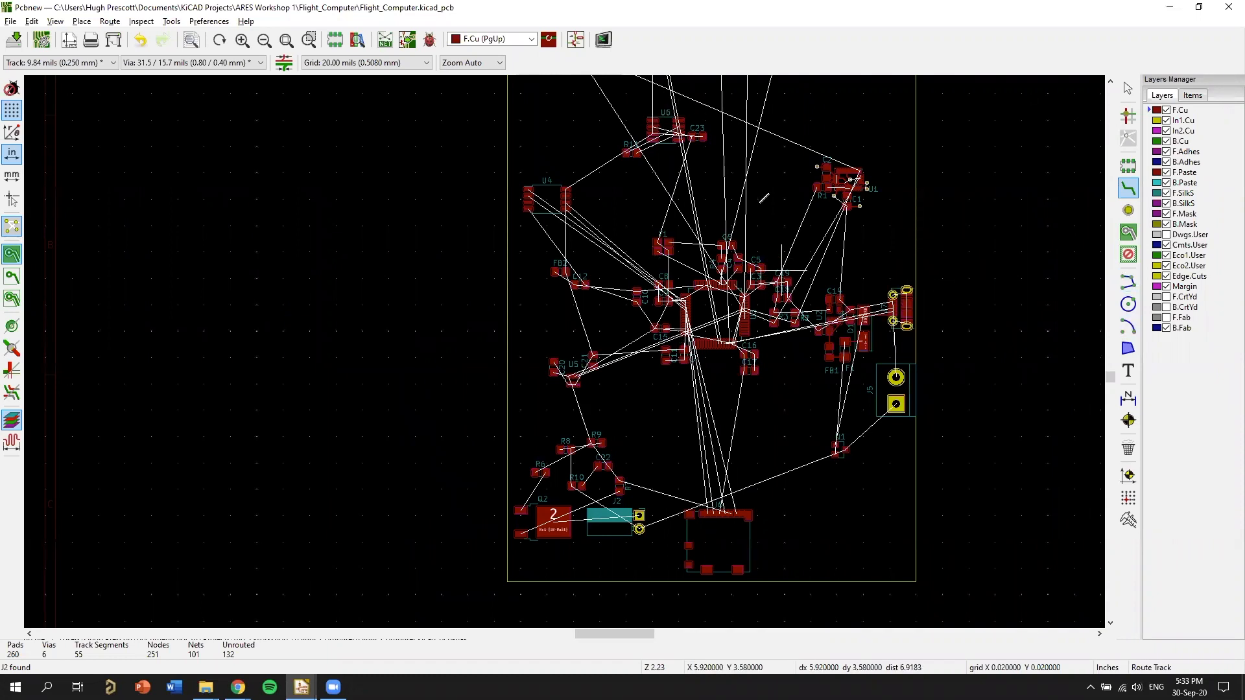
middle_click_drag(862, 124, 757, 202)
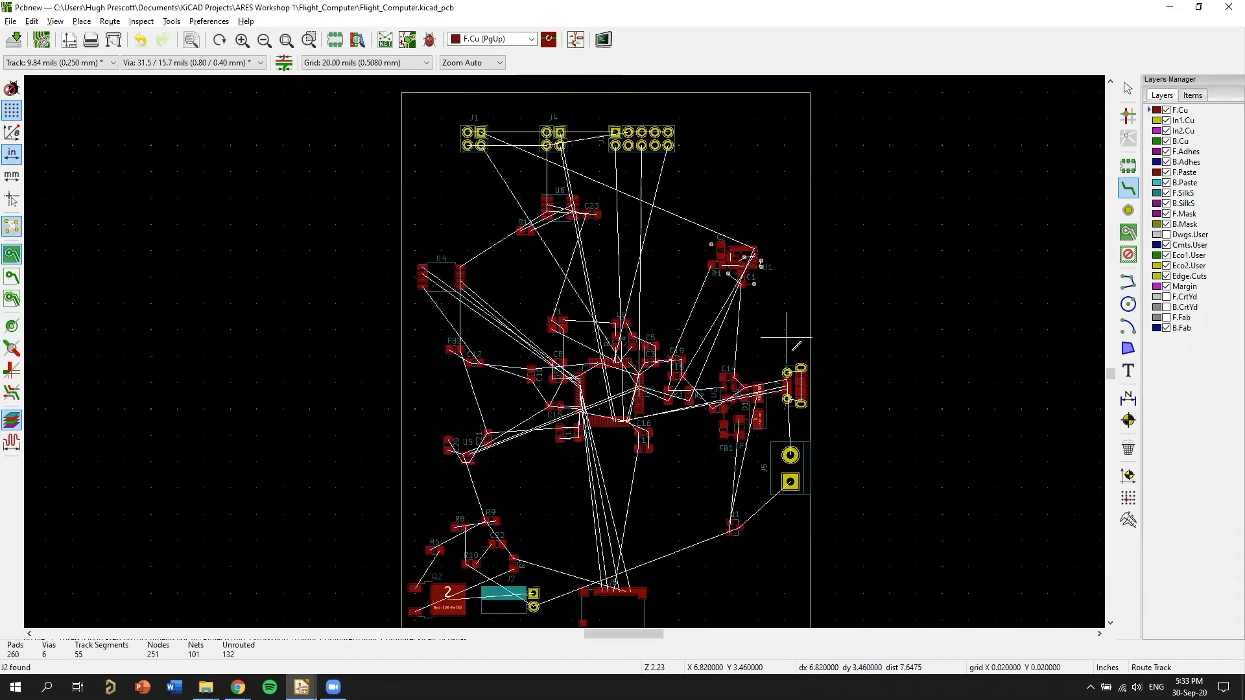
Inspect the unrouted connections between J7, the U2 regulator circuit and U3, and how they sit within the full board.
scroll(808, 165, "up", 1)
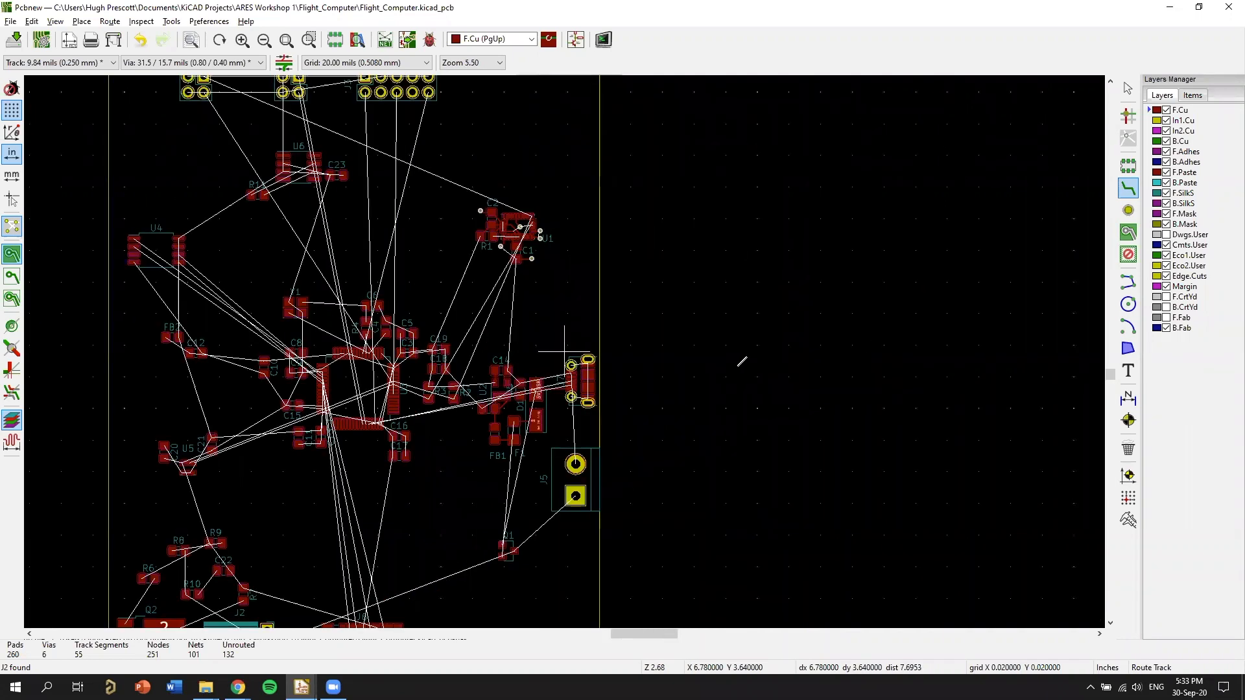
scroll(719, 351, "up", 8)
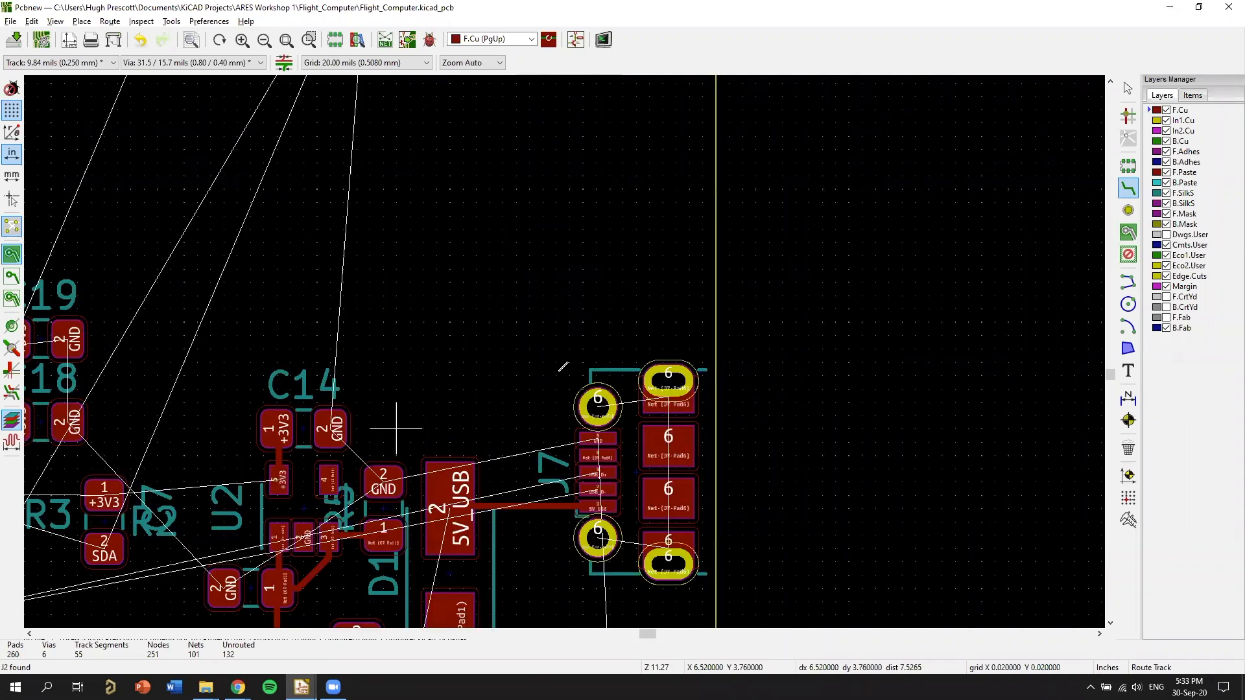
middle_click_drag(201, 517, 537, 359)
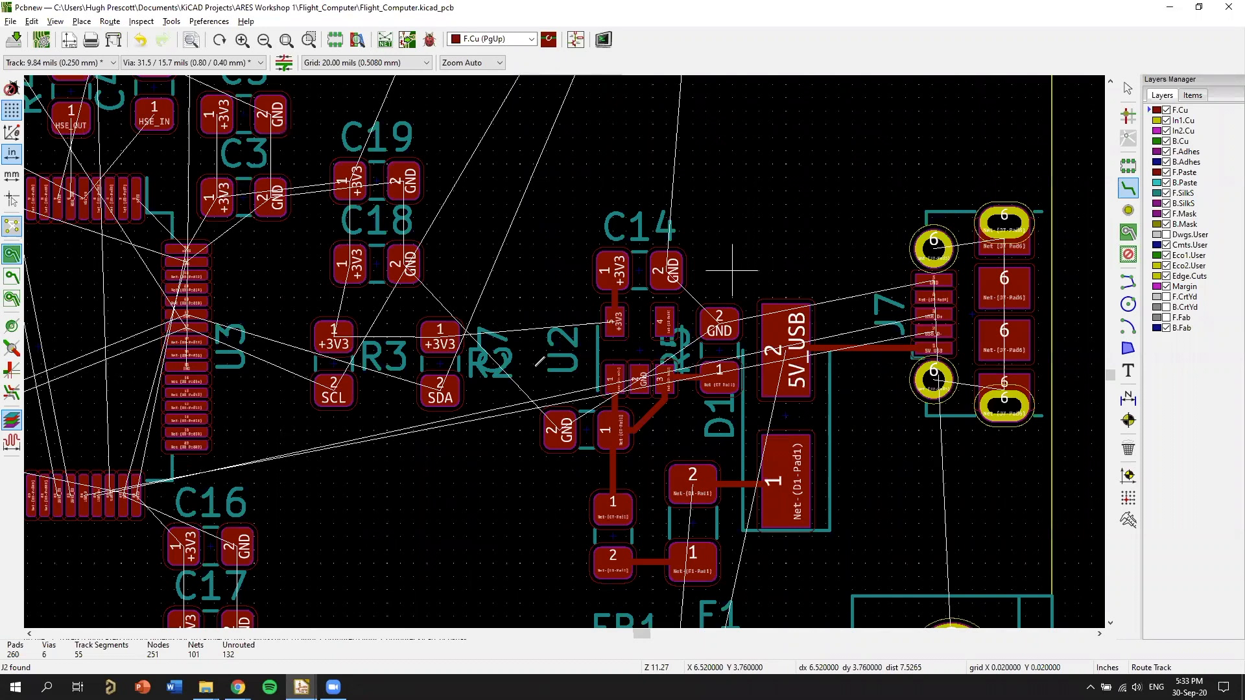
scroll(728, 325, "down", 2)
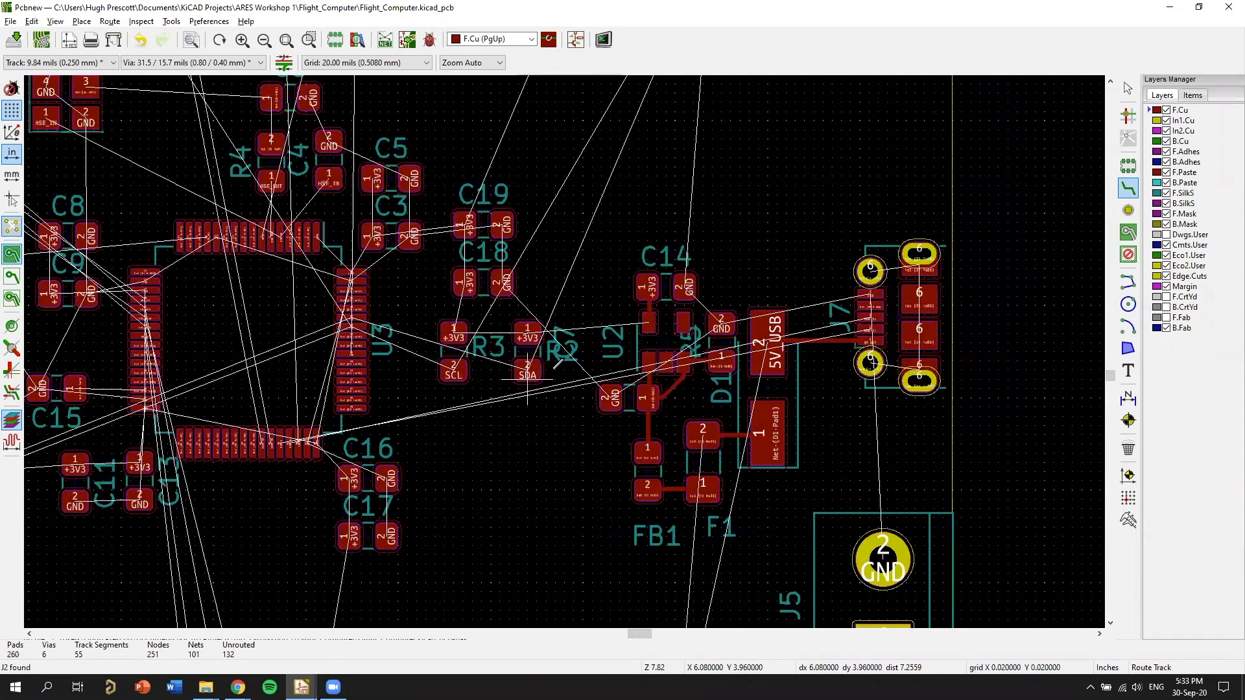
scroll(564, 352, "down", 1)
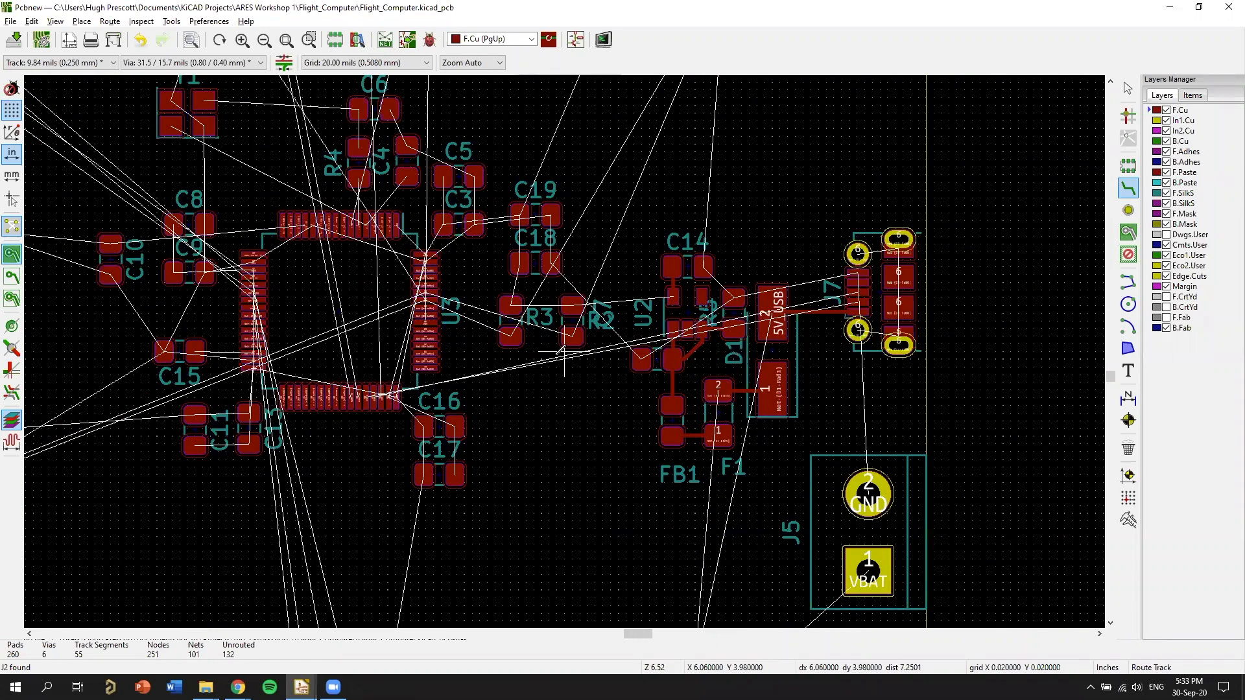
scroll(551, 358, "down", 1)
scroll(551, 357, "down", 1)
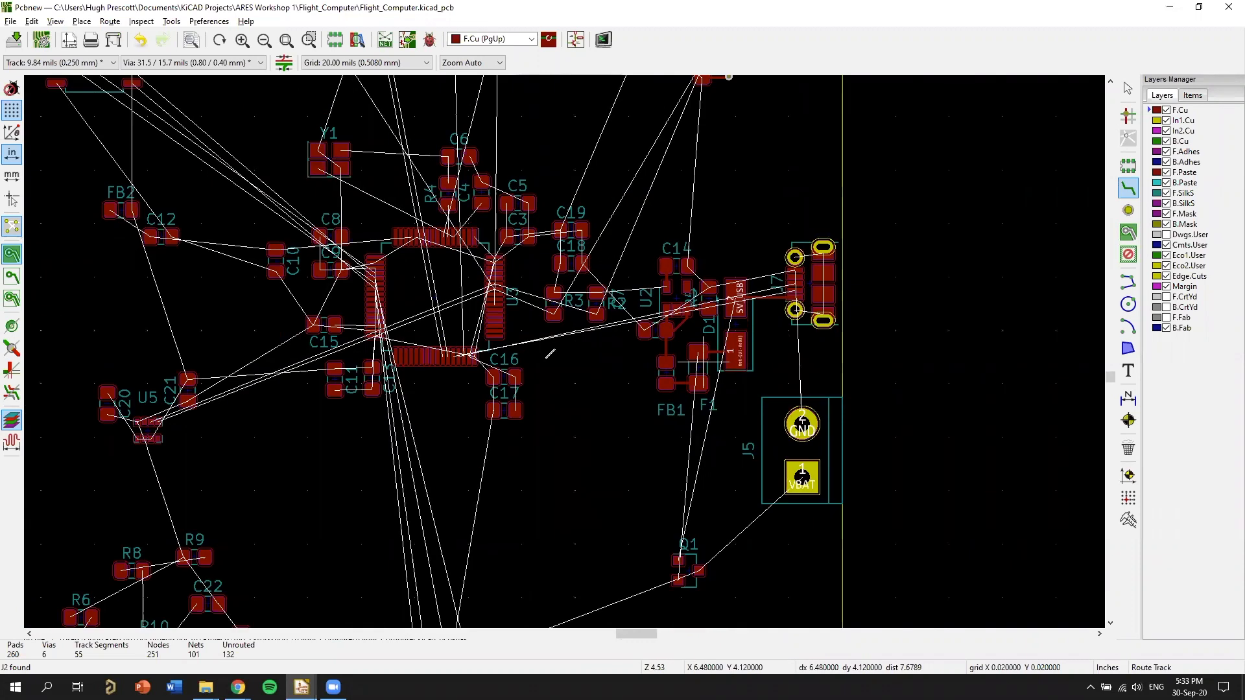
scroll(600, 382, "down", 1)
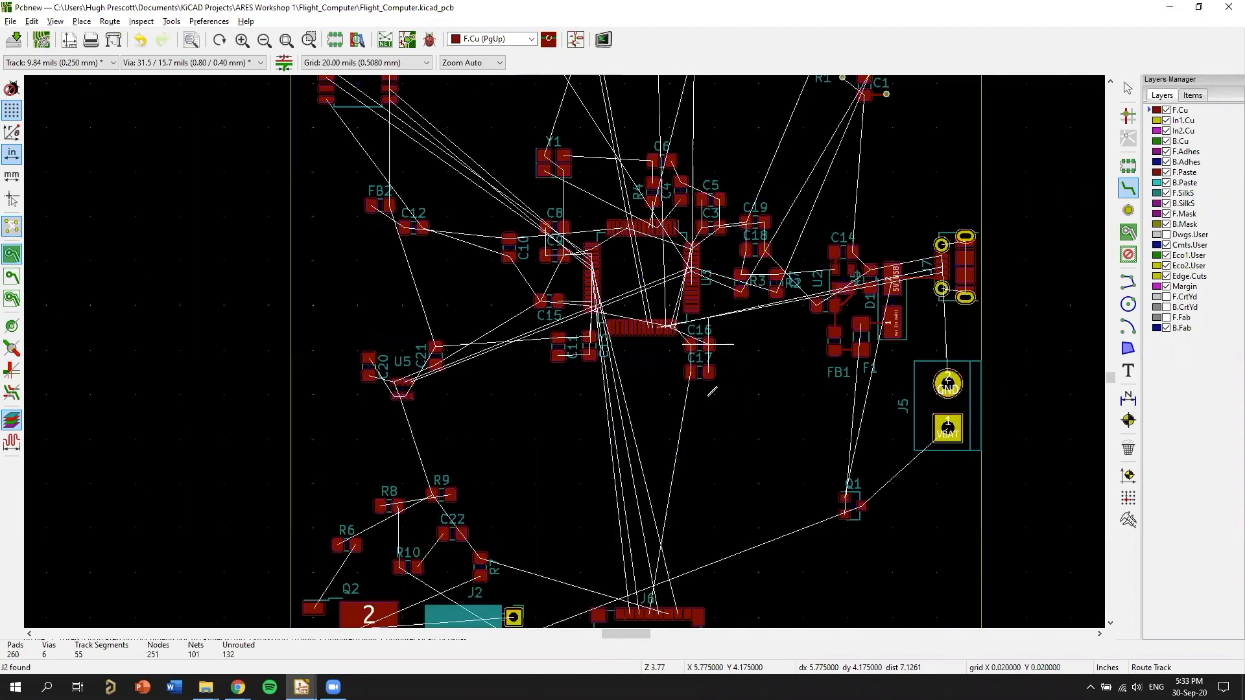
scroll(712, 391, "down", 5)
scroll(667, 460, "up", 2)
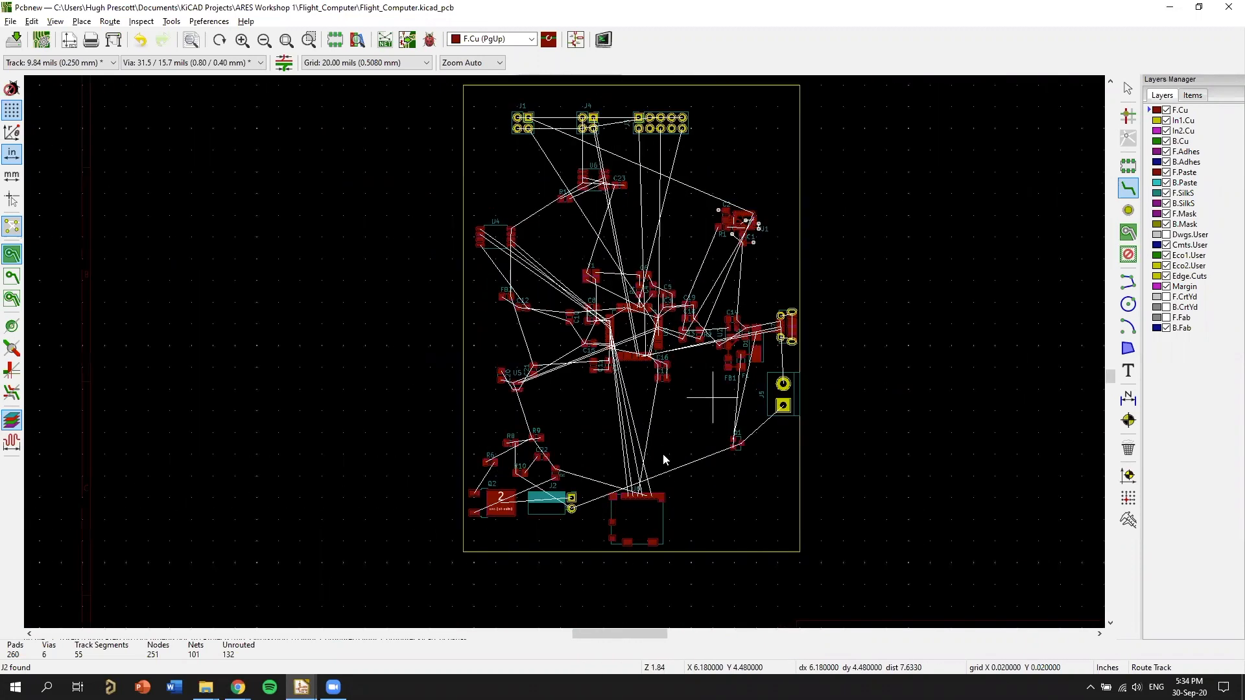
Switch to the JLCPCB website in Chrome, open its home page and set the instant quote to 4 Layers.
left_click(238, 686)
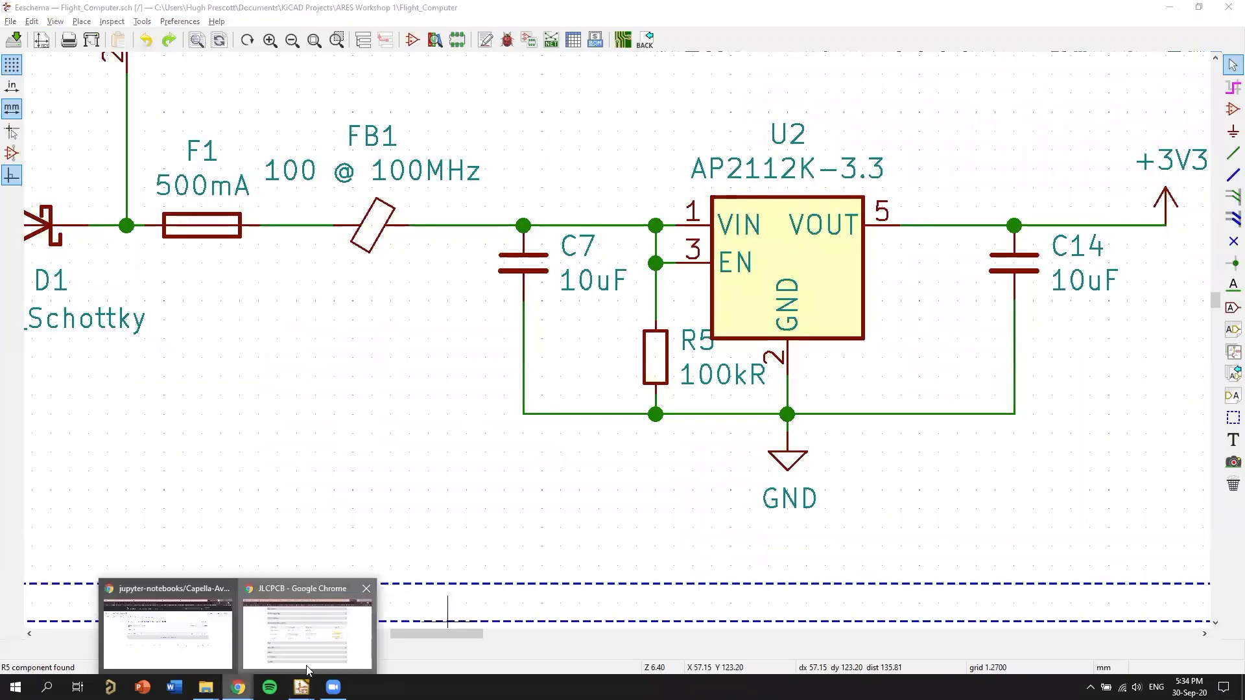
left_click(309, 638)
scroll(1226, 148, "up", 2)
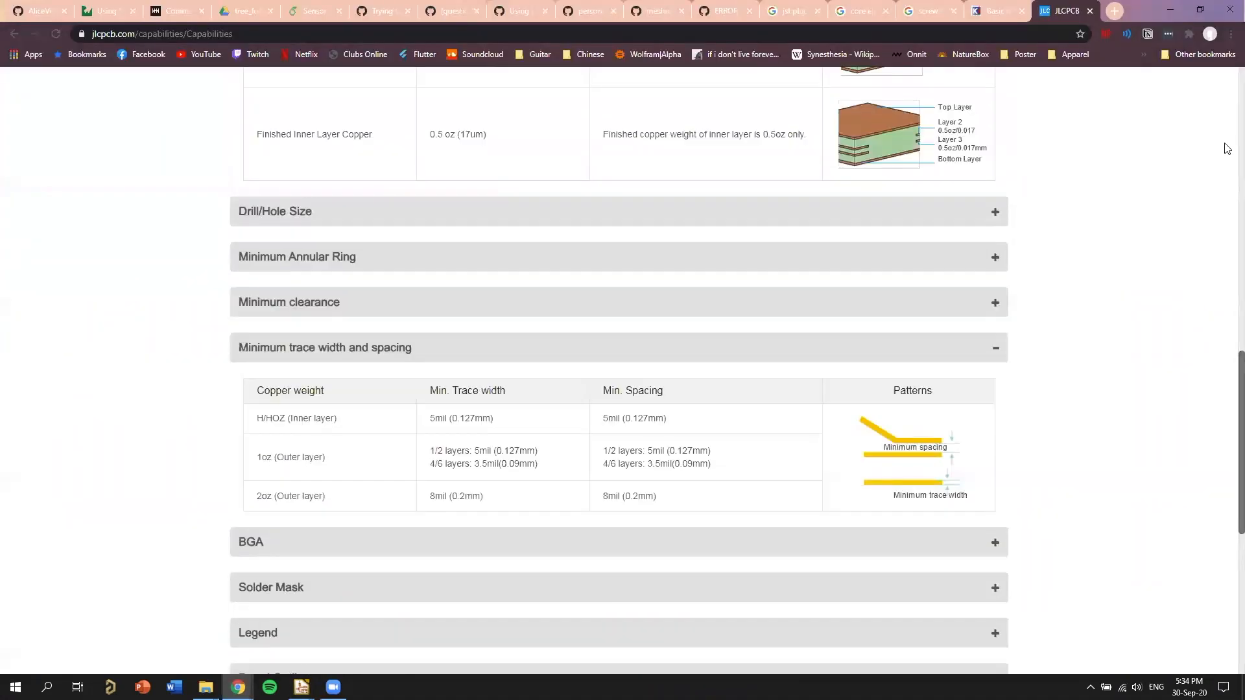
scroll(1226, 147, "up", 15)
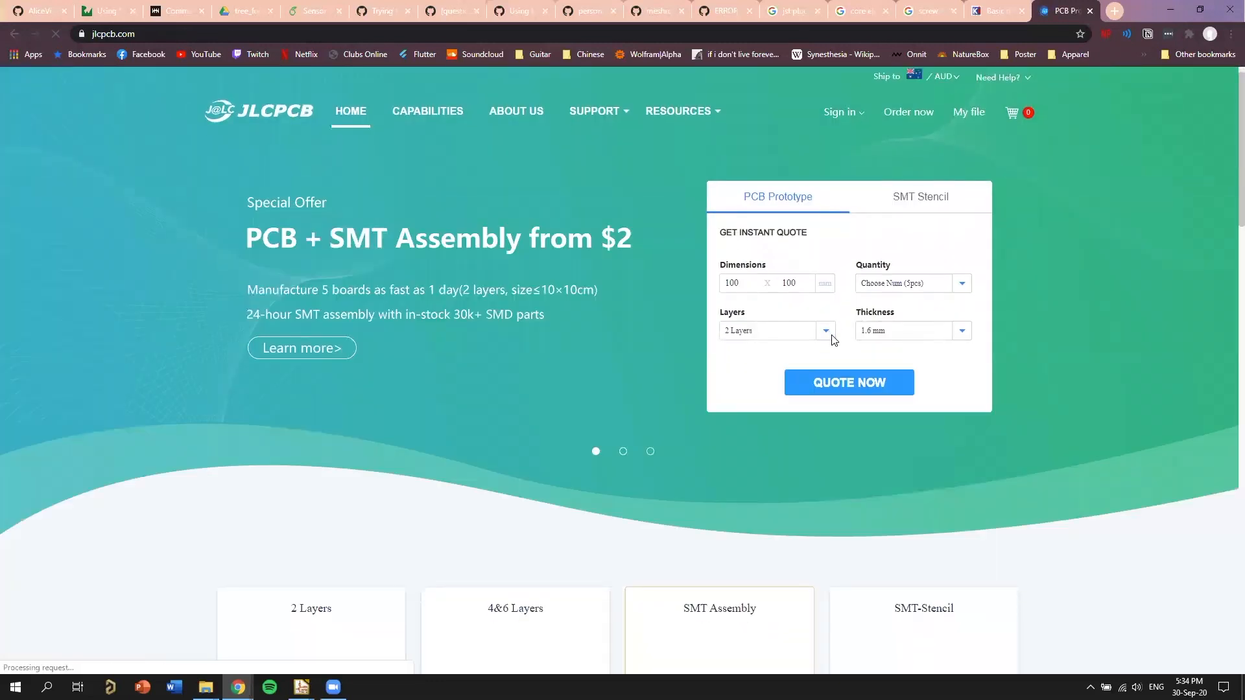
left_click(824, 332)
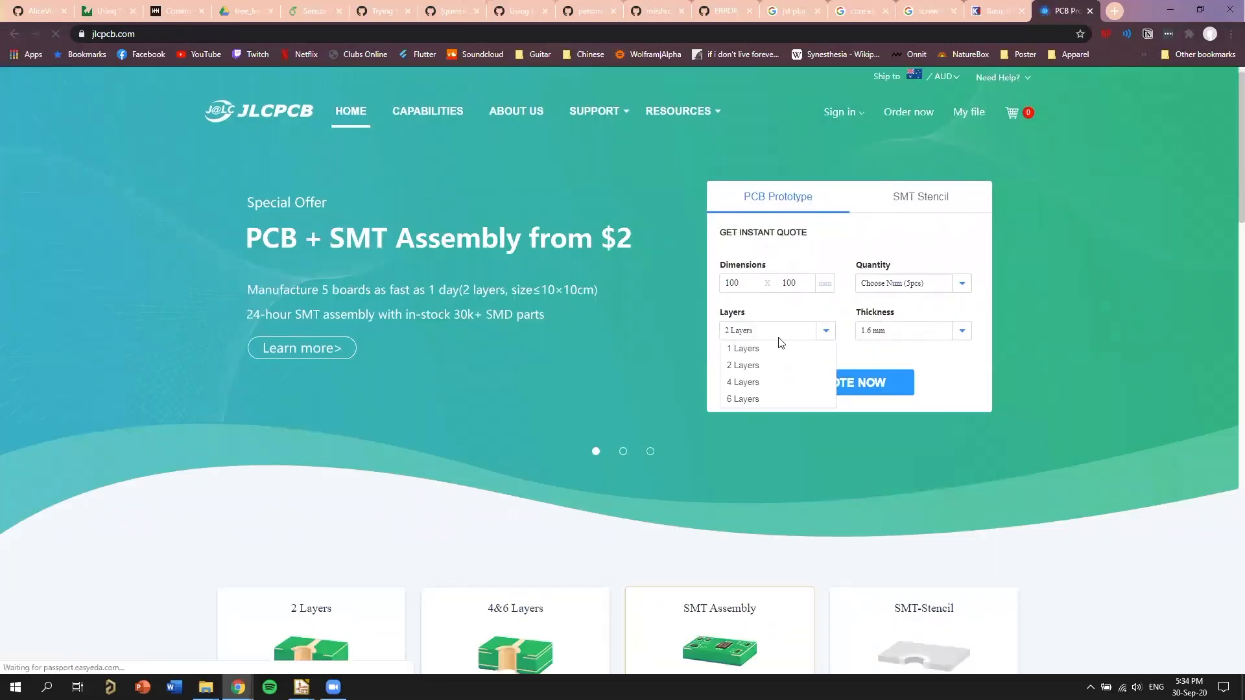
left_click(736, 383)
Compare the JLCPCB prices and size limits of the 2 Layers and 4&6 Layers board offers.
scroll(561, 320, "down", 1)
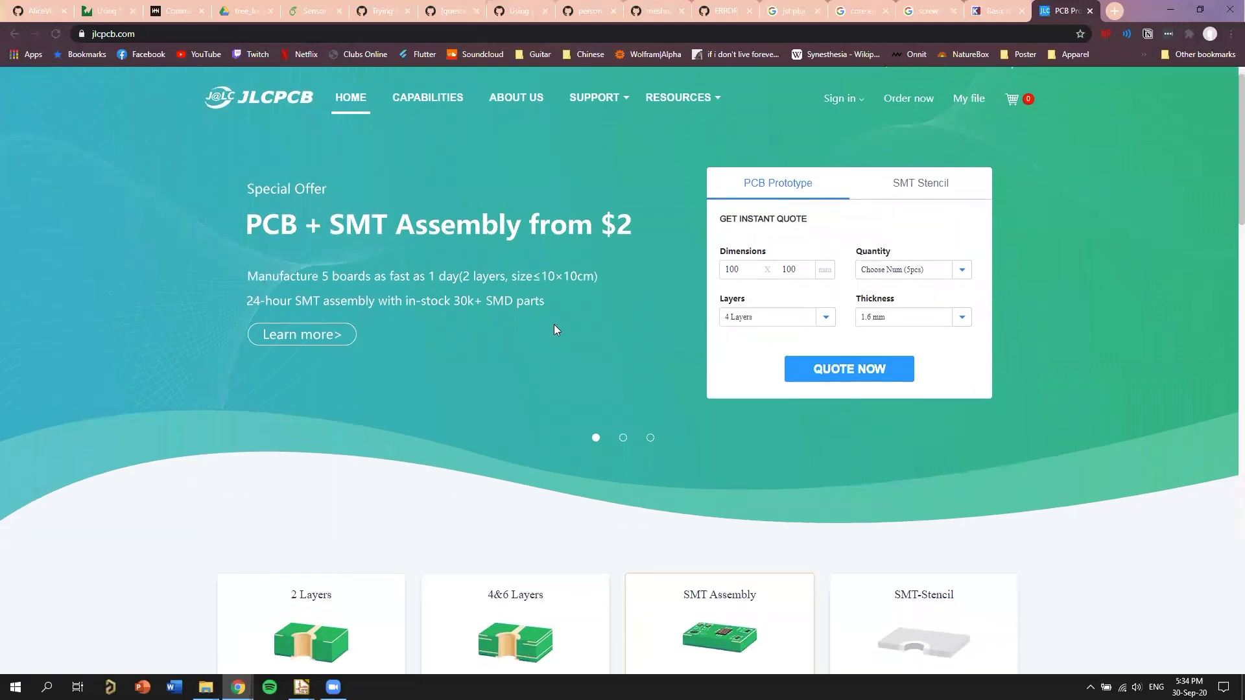
scroll(551, 363, "down", 3)
scroll(274, 278, "up", 2)
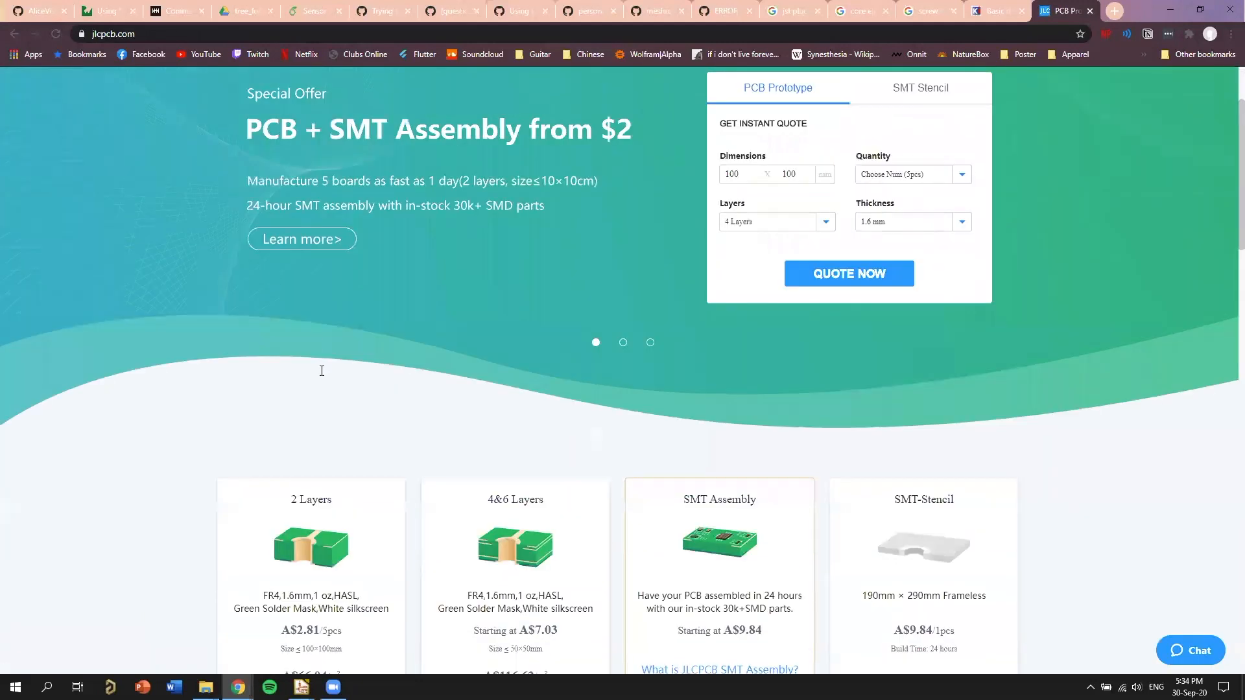
scroll(478, 339, "down", 4)
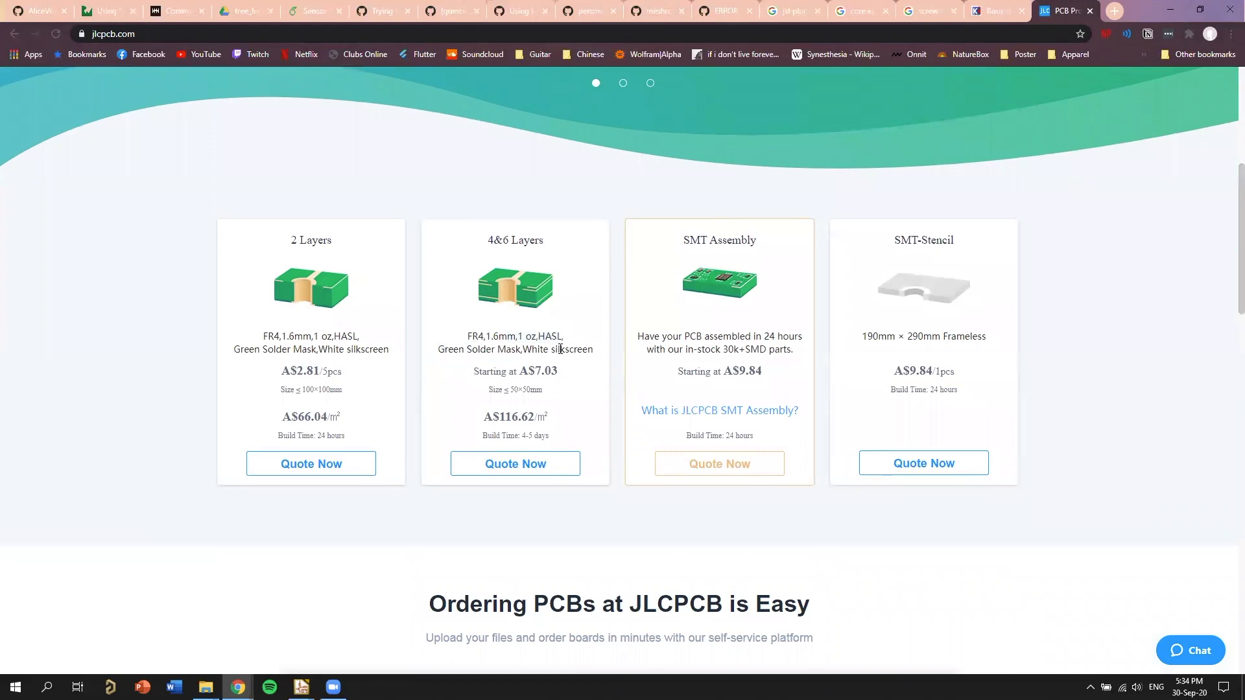
scroll(564, 395, "down", 1)
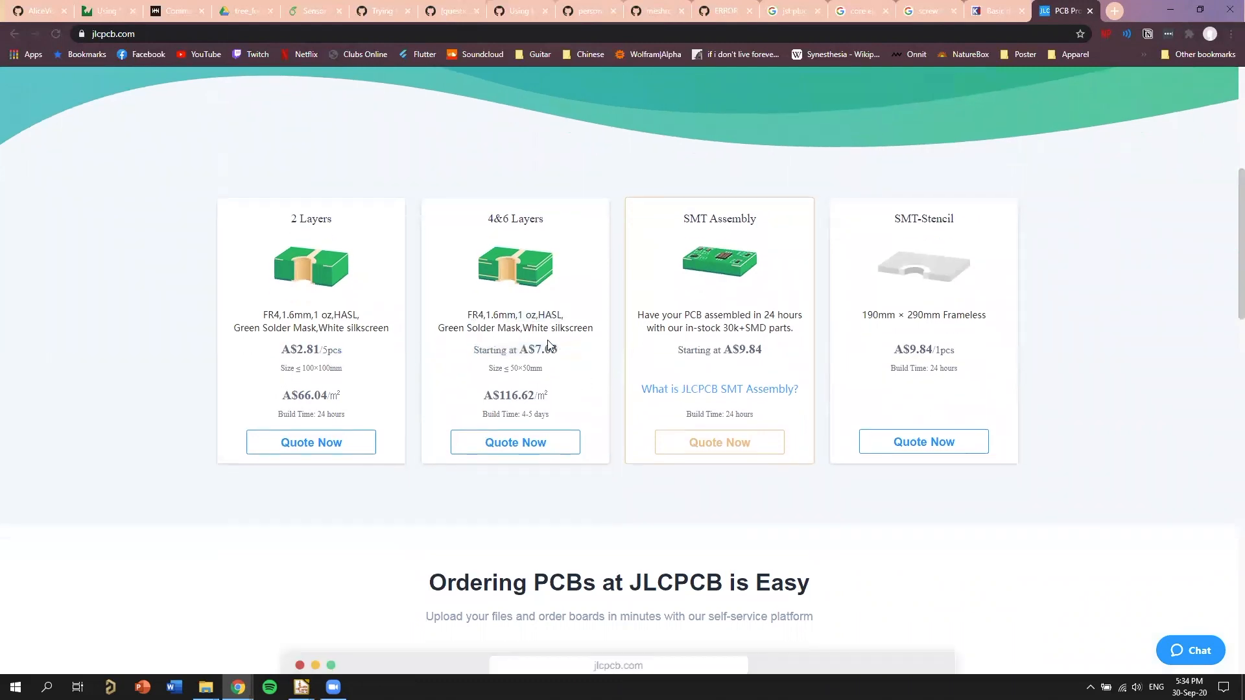
left_click_drag(494, 350, 411, 370)
left_click_drag(328, 350, 290, 350)
left_click(576, 352)
left_click_drag(558, 350, 598, 352)
left_click(554, 358)
left_click(556, 366)
Switch back to the Pcbnew board layout, leave the track routing tool and examine the unrouted connections around U3, U2 and J7.
key("alt+Tab")
key("alt+Tab")
key("alt+Tab")
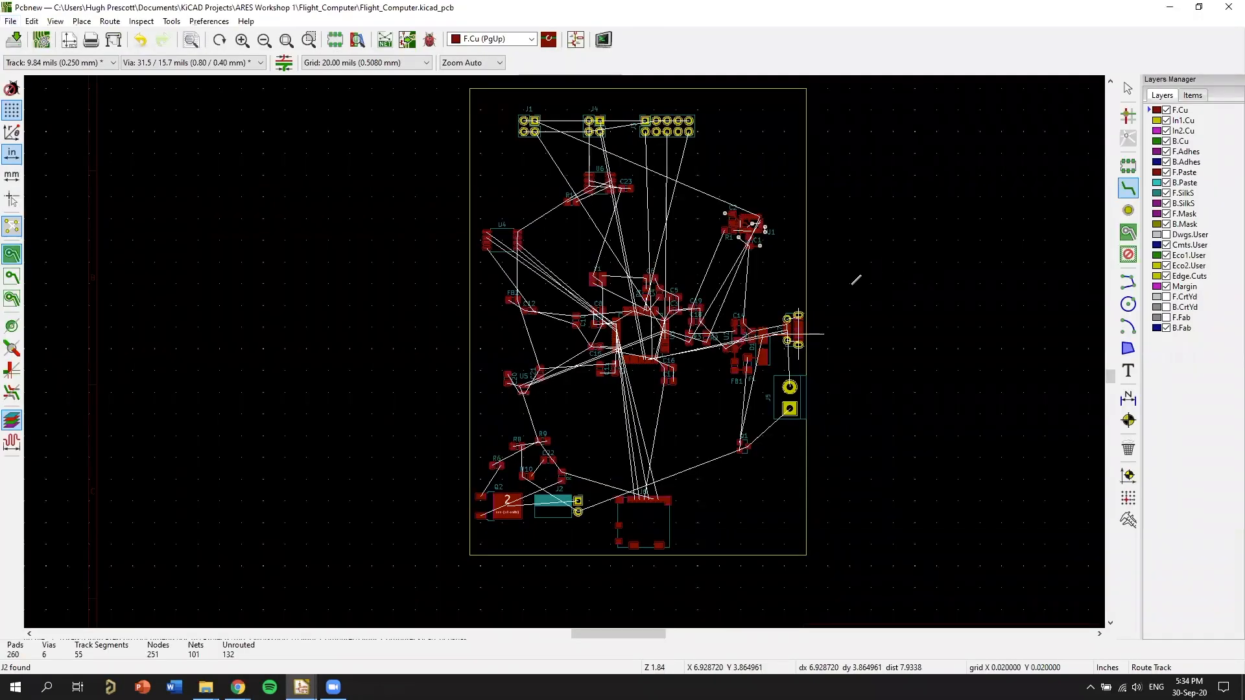
key("Escape")
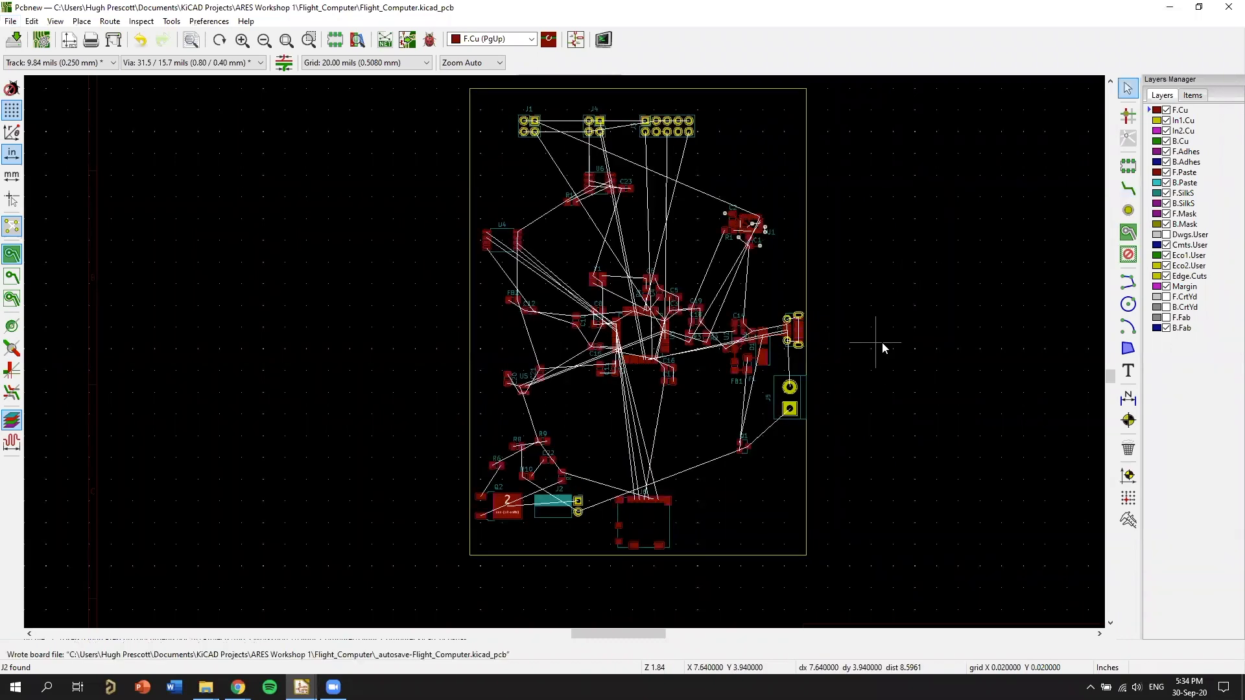
scroll(739, 267, "up", 4)
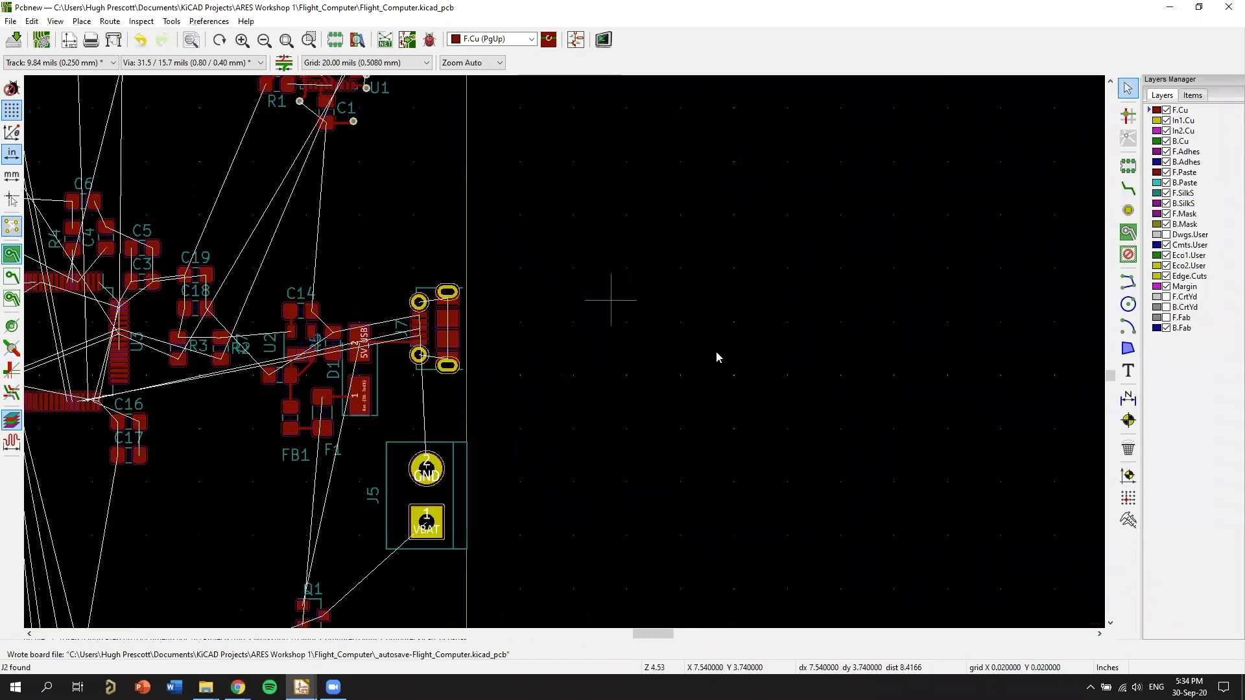
middle_click_drag(586, 326, 823, 370)
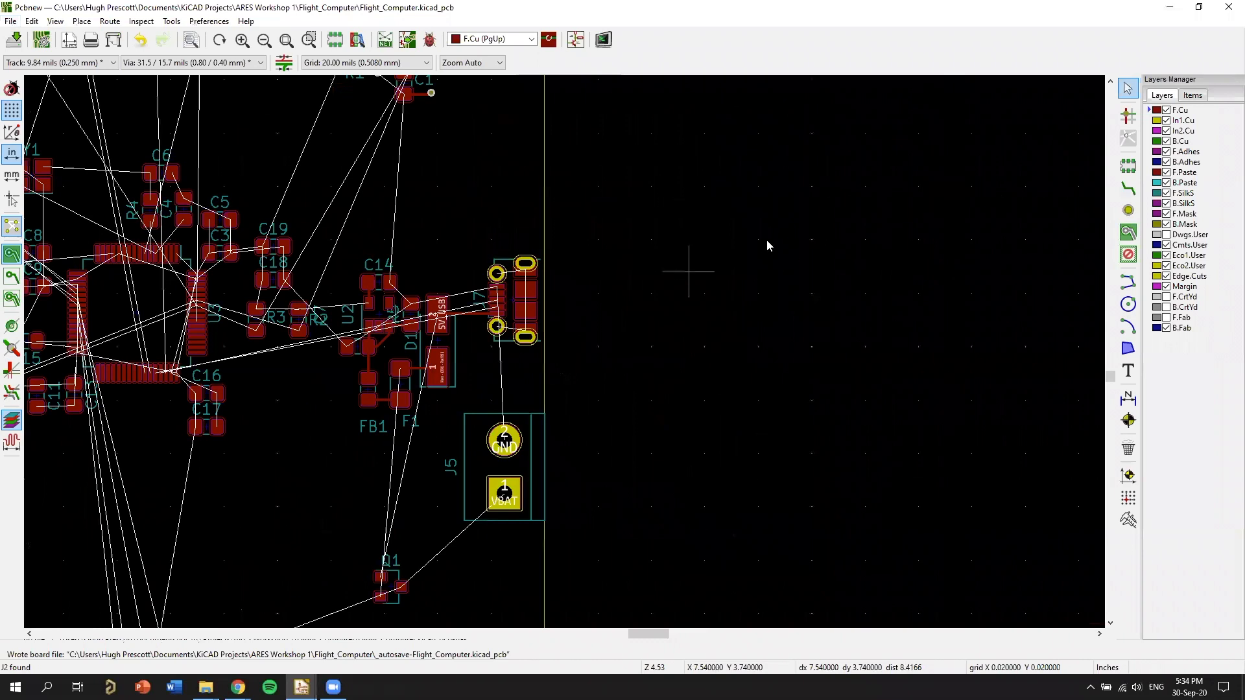
scroll(767, 245, "down", 1)
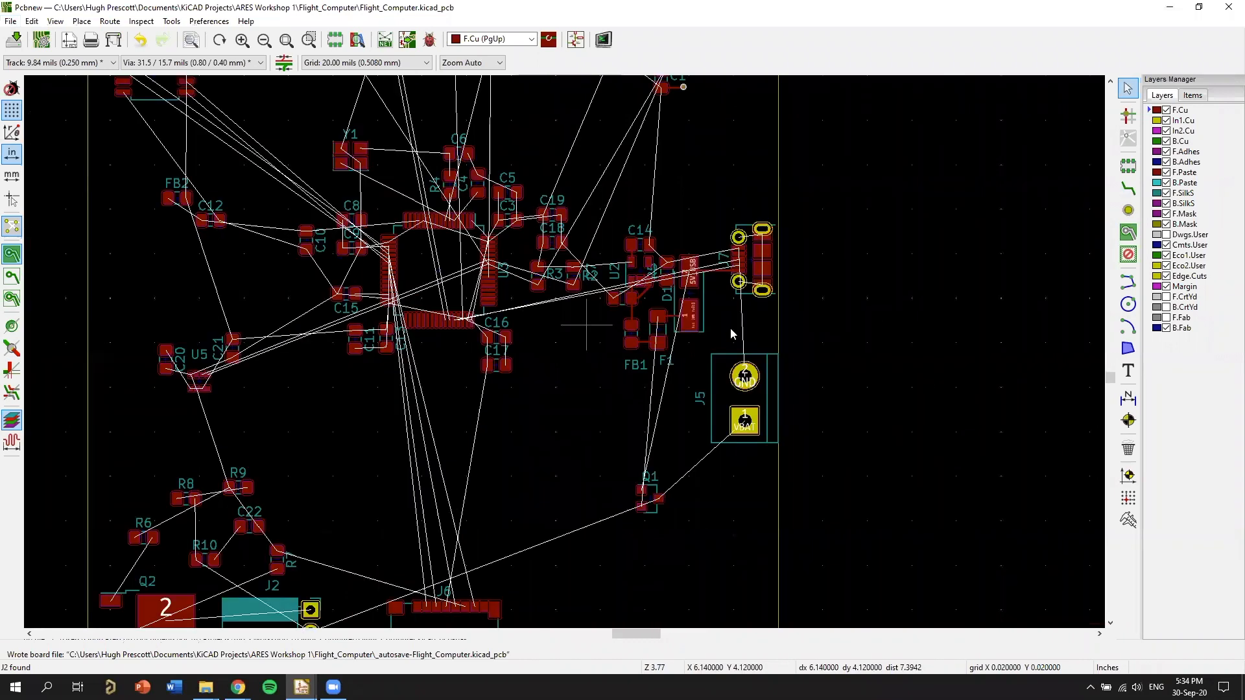
middle_click_drag(731, 334, 788, 366)
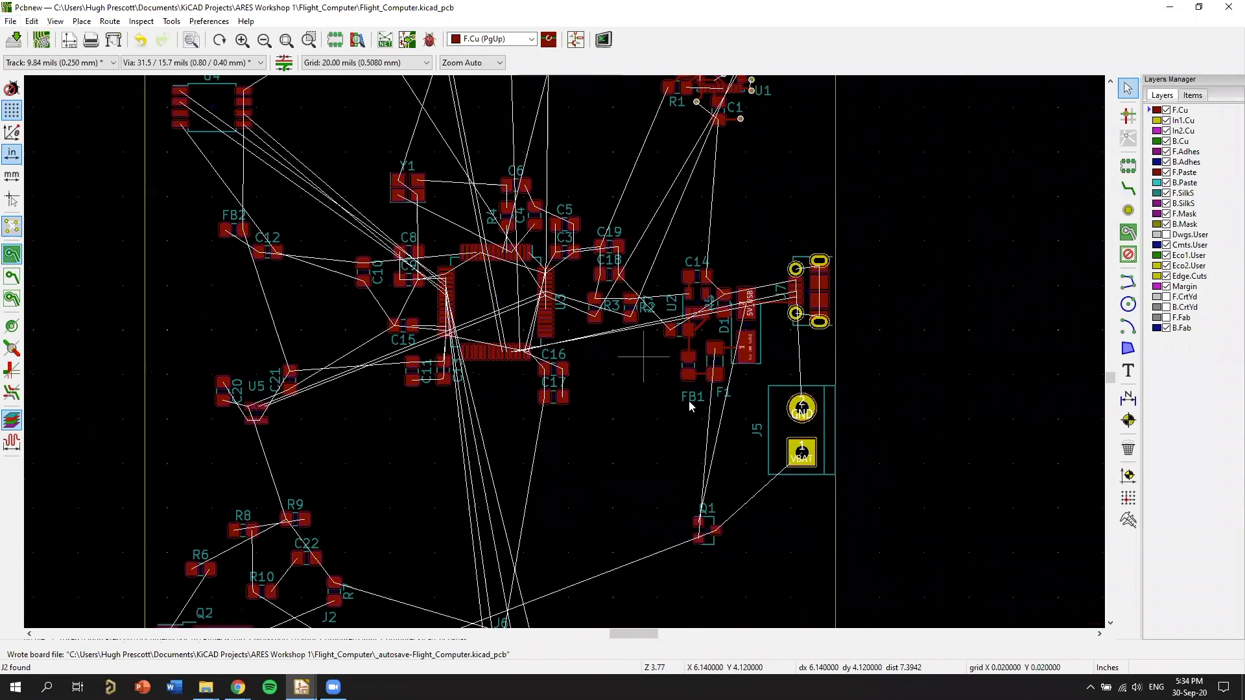
scroll(709, 315, "down", 1)
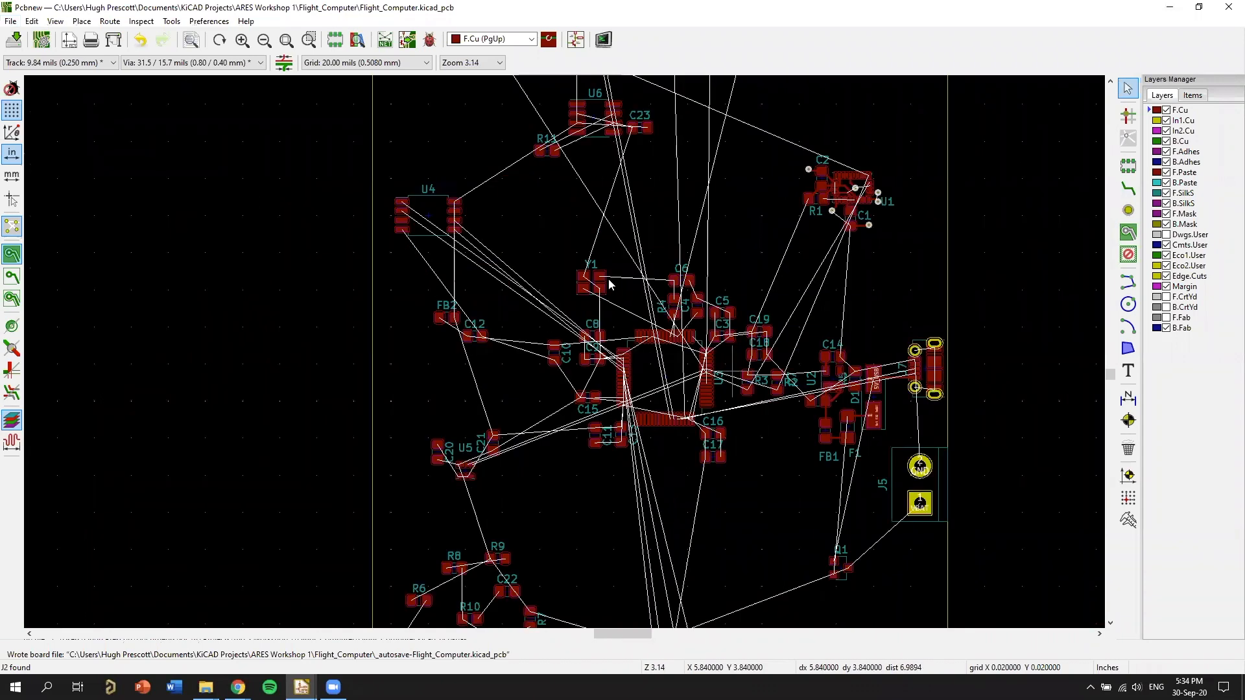
scroll(578, 477, "up", 1)
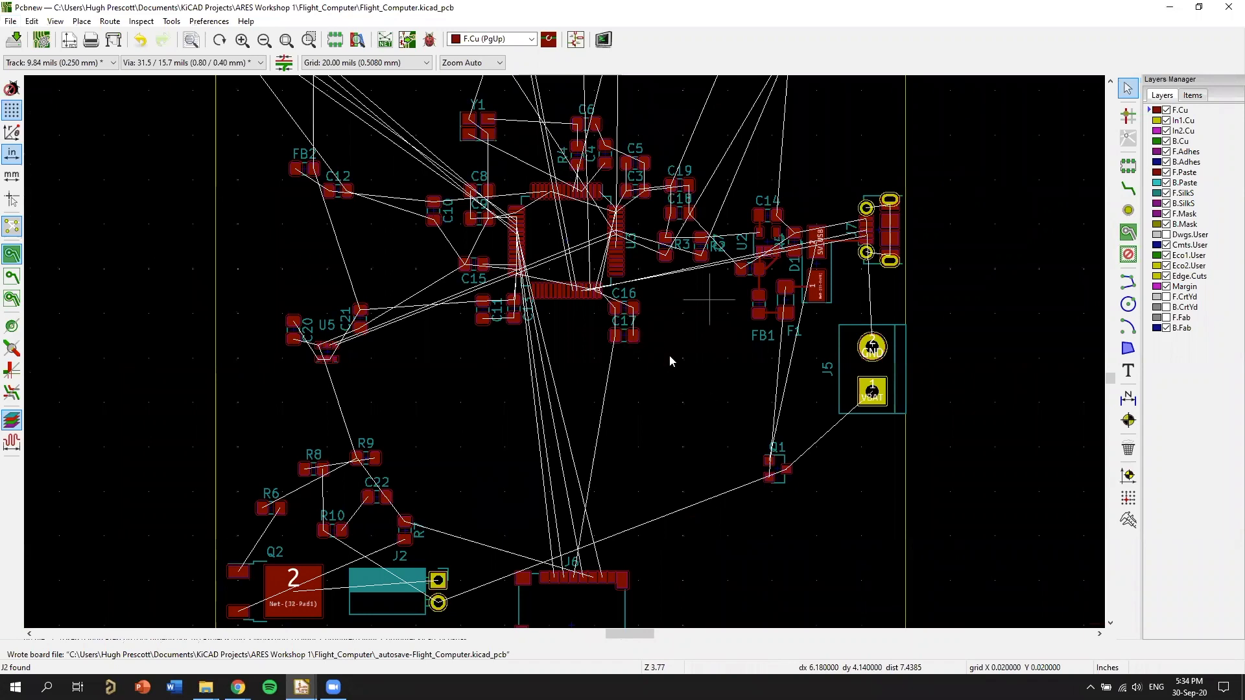
scroll(765, 149, "up", 3)
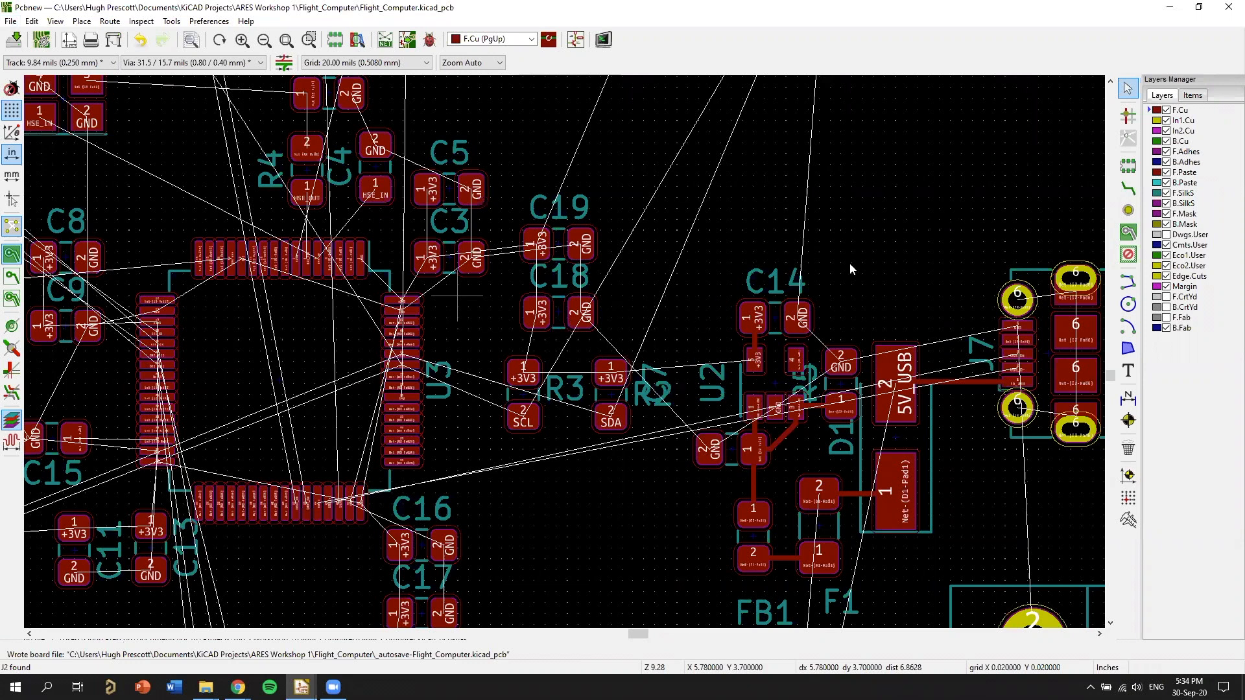
Examine the unrouted connections around U3, C18, C19, U1 and C1, and across the whole board outline.
middle_click_drag(532, 372, 731, 411)
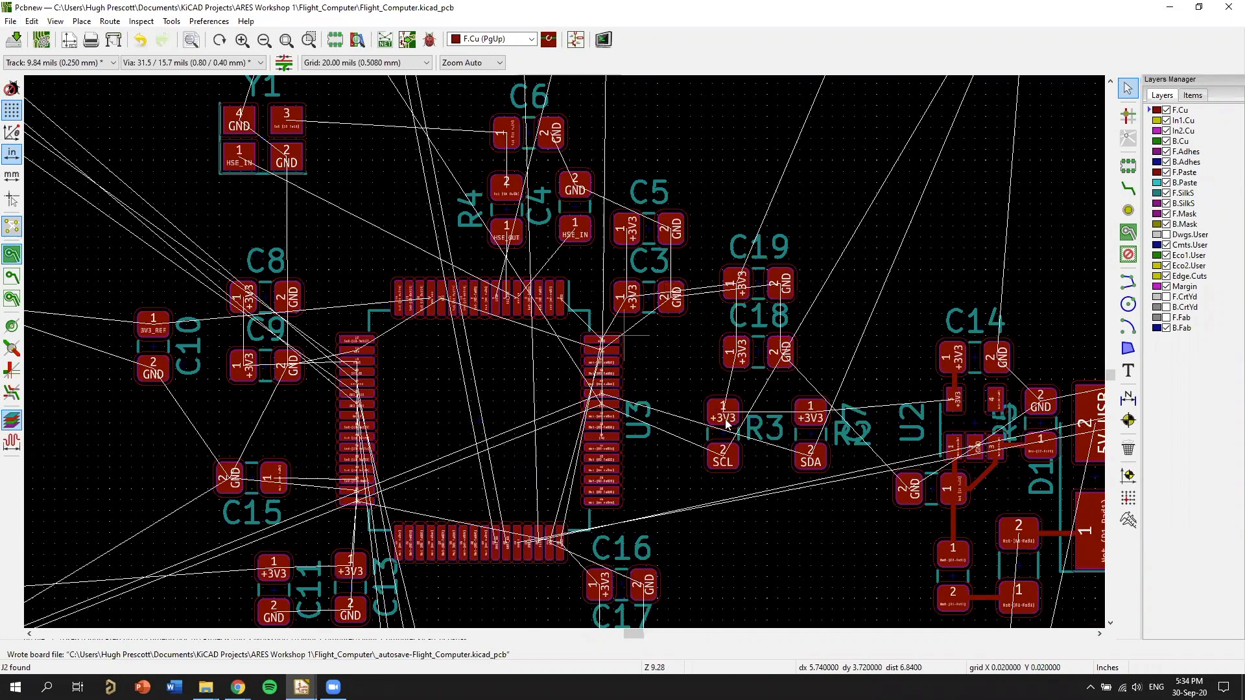
middle_click_drag(821, 143, 611, 373)
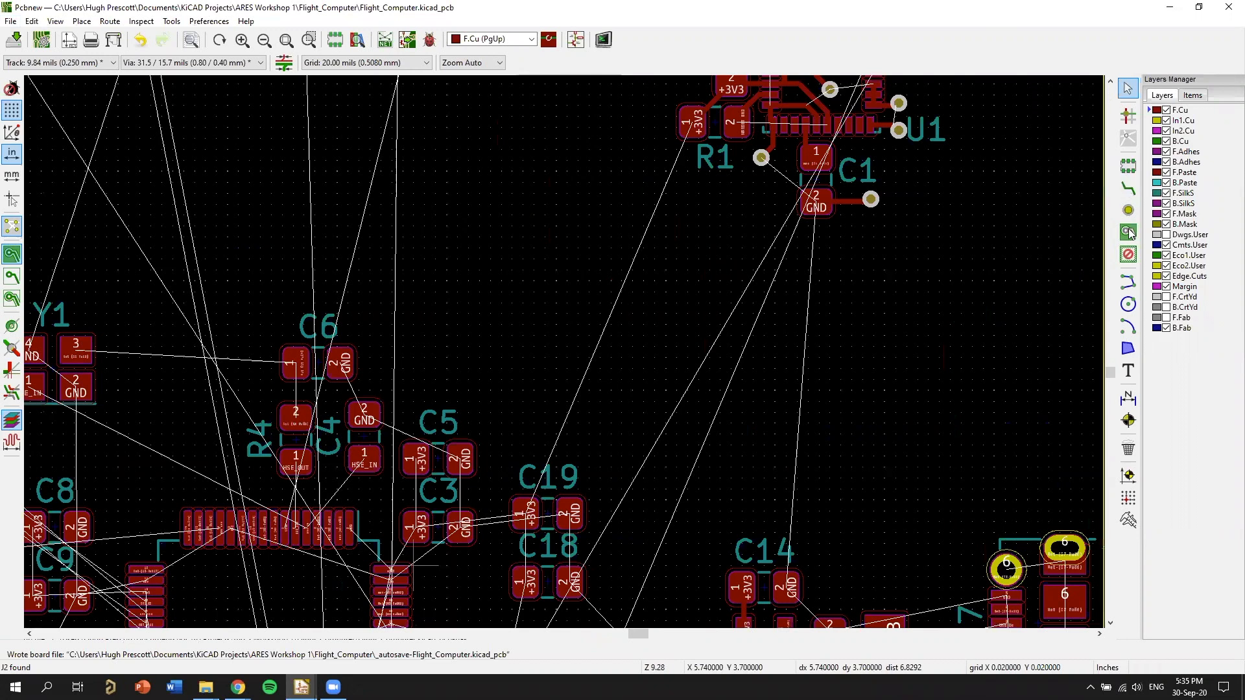
scroll(820, 371, "down", 4)
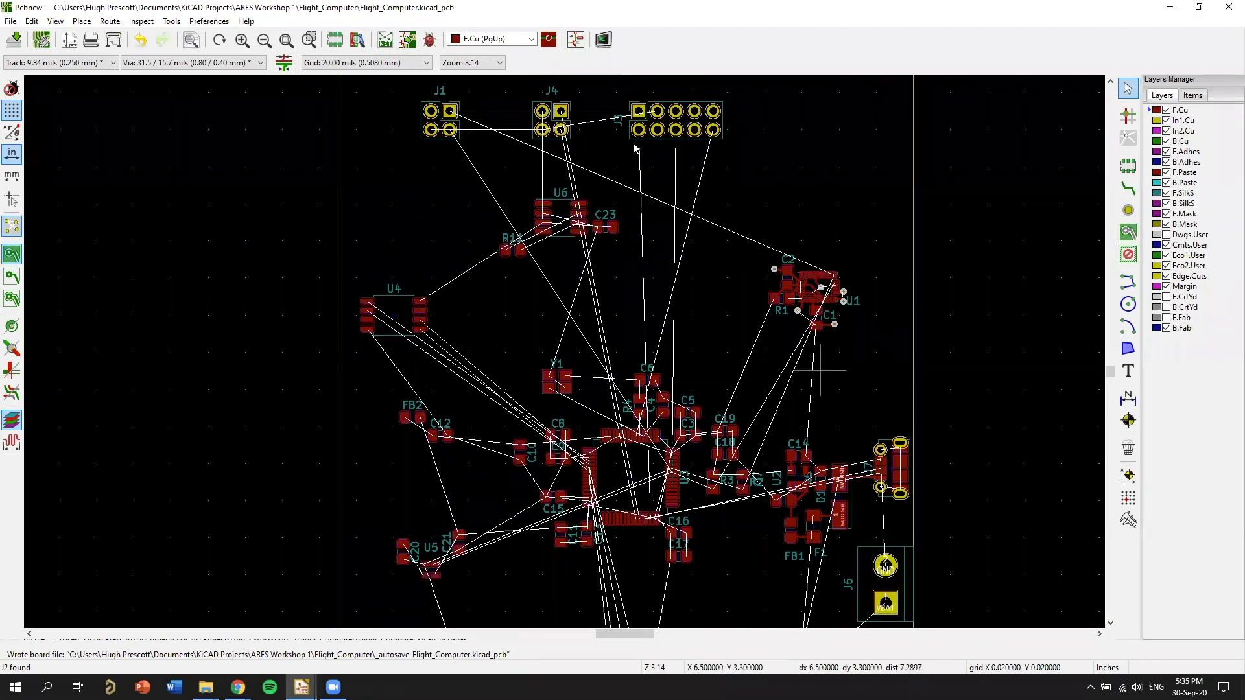
scroll(823, 237, "down", 1)
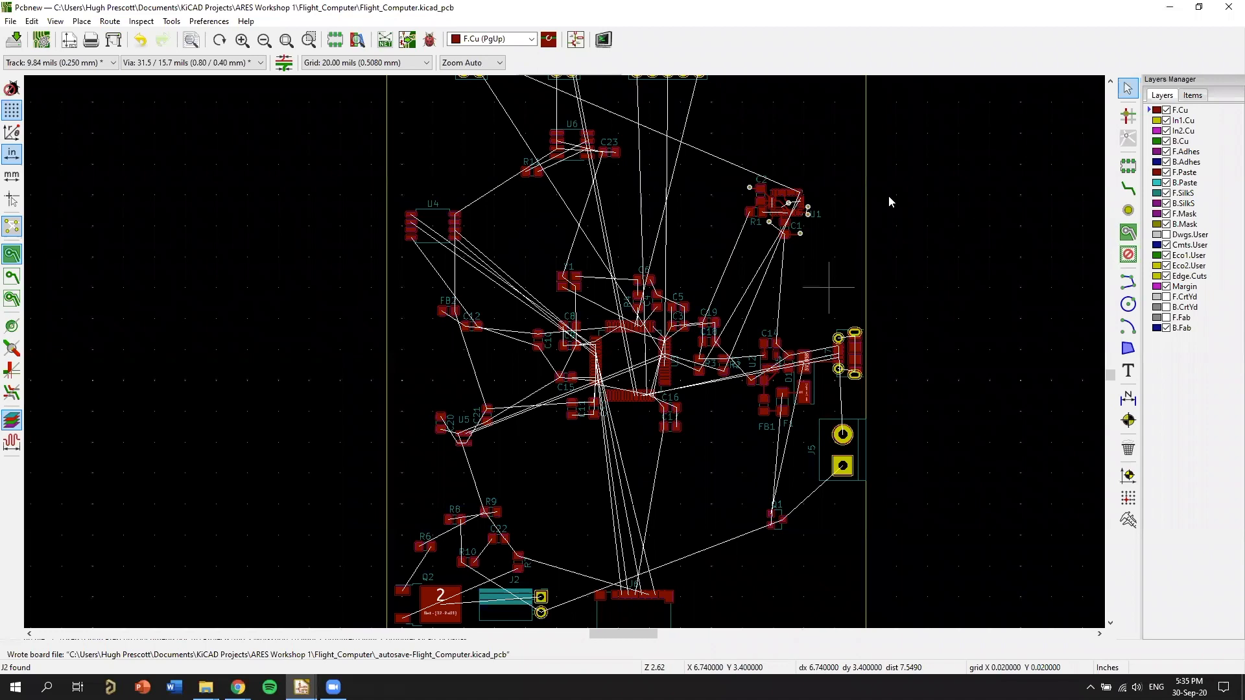
scroll(887, 297, "down", 1)
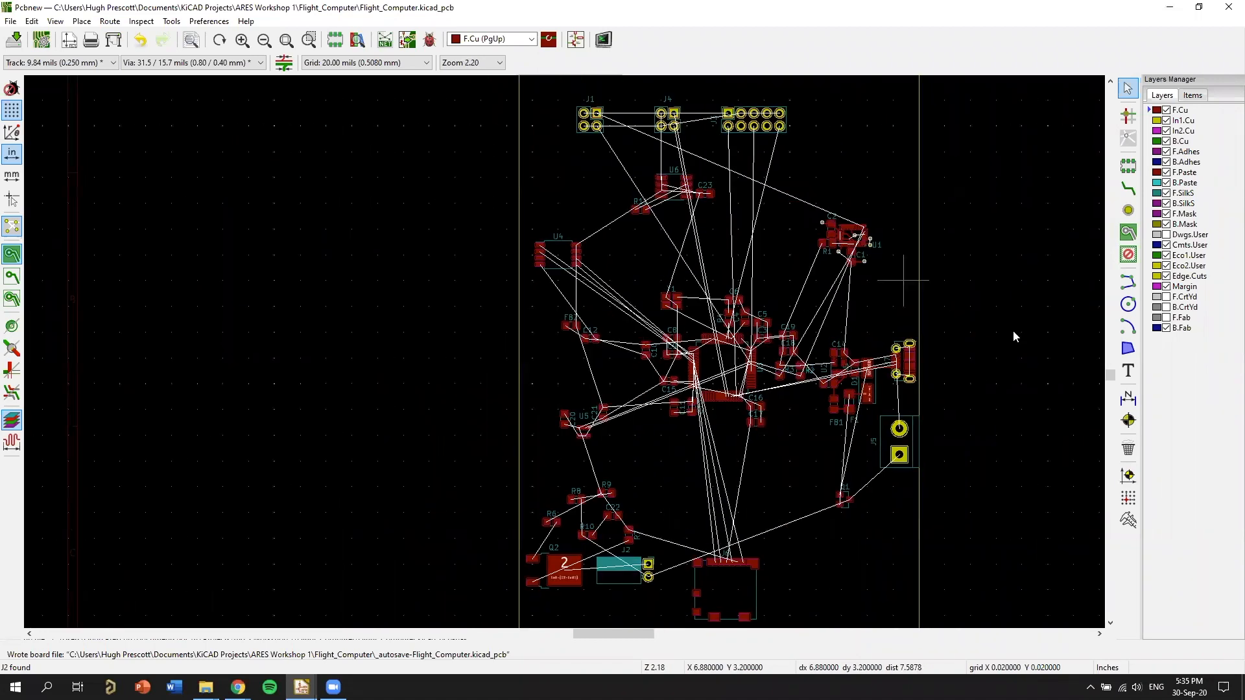
scroll(744, 295, "down", 1)
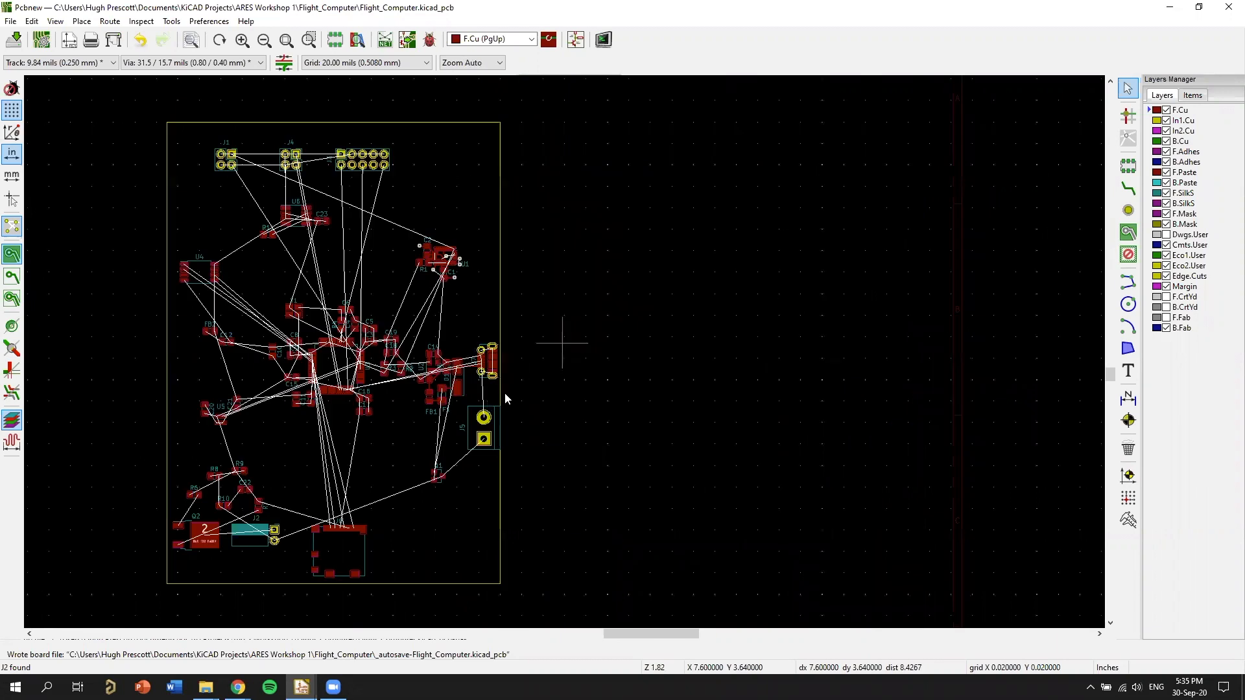
scroll(651, 344, "down", 1)
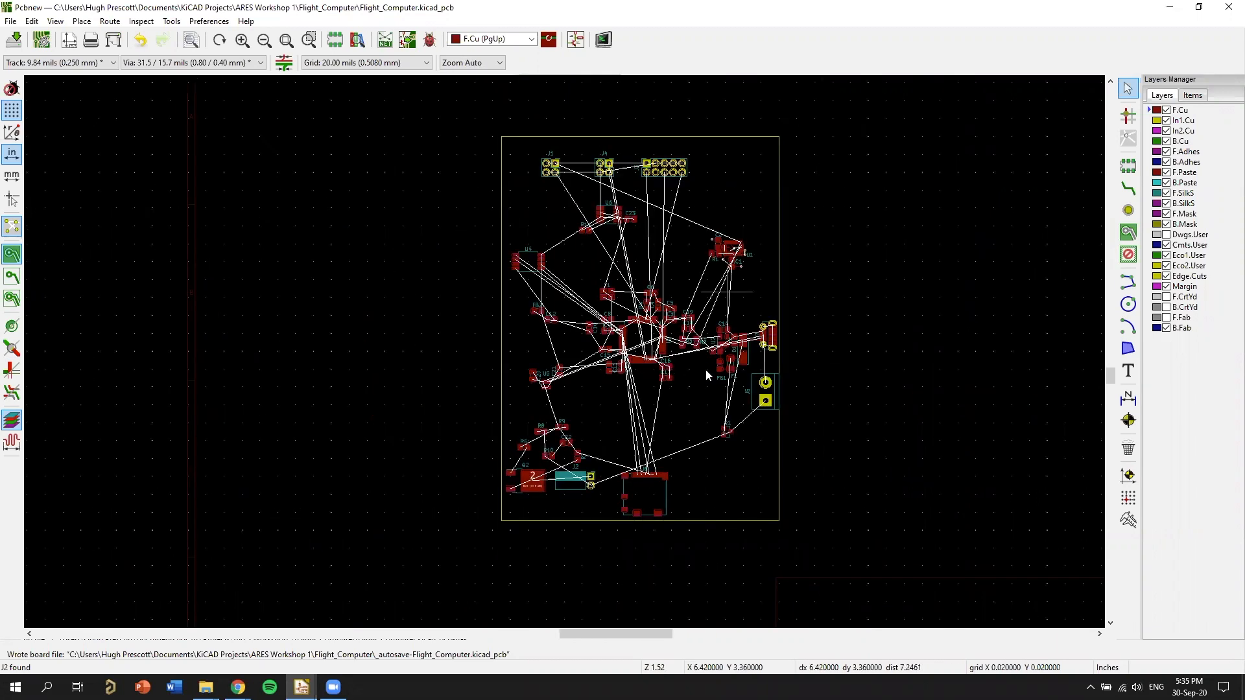
scroll(705, 370, "up", 1)
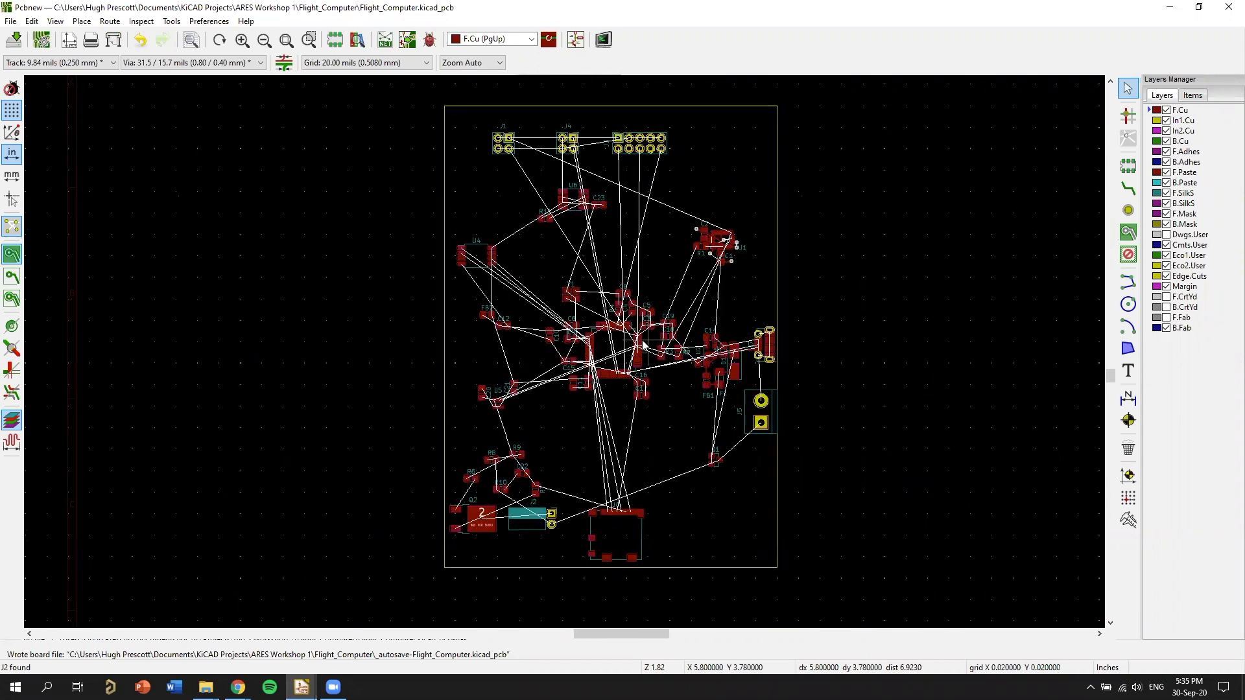
middle_click_drag(642, 343, 646, 347)
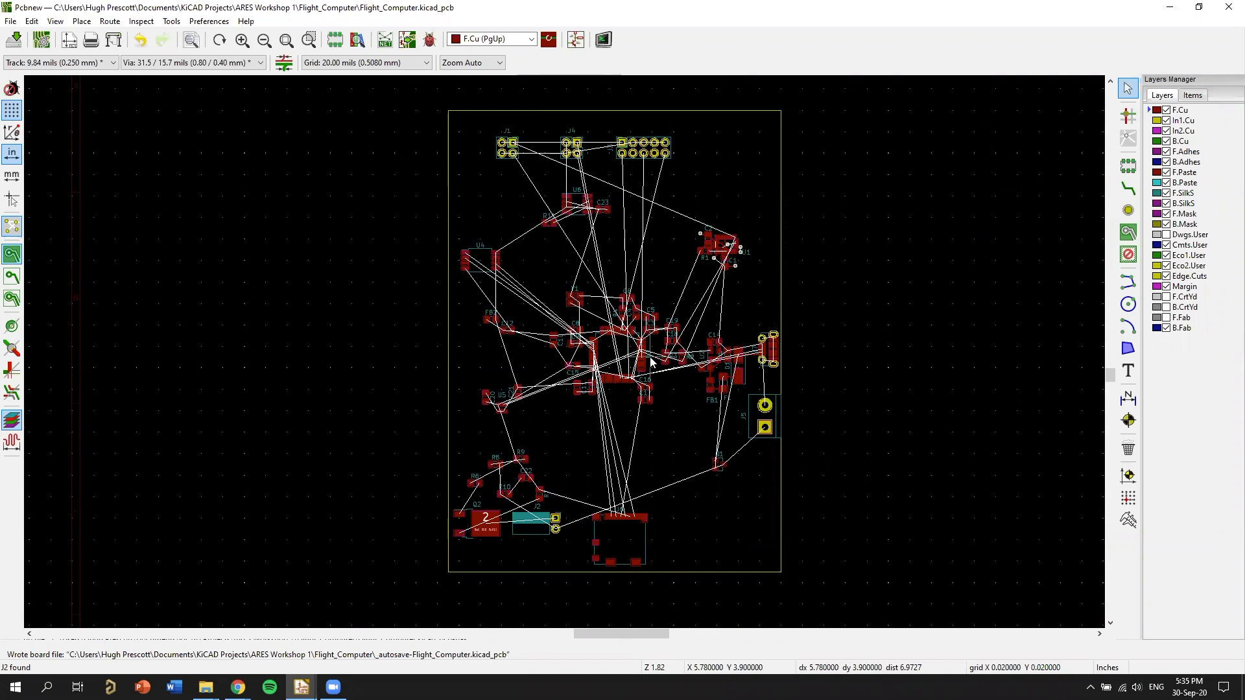
Start a filled copper zone on In1.Cu for the GND net at the board's upper-left corner, using a 50 mil grid.
left_click(1138, 237)
left_click(1178, 120)
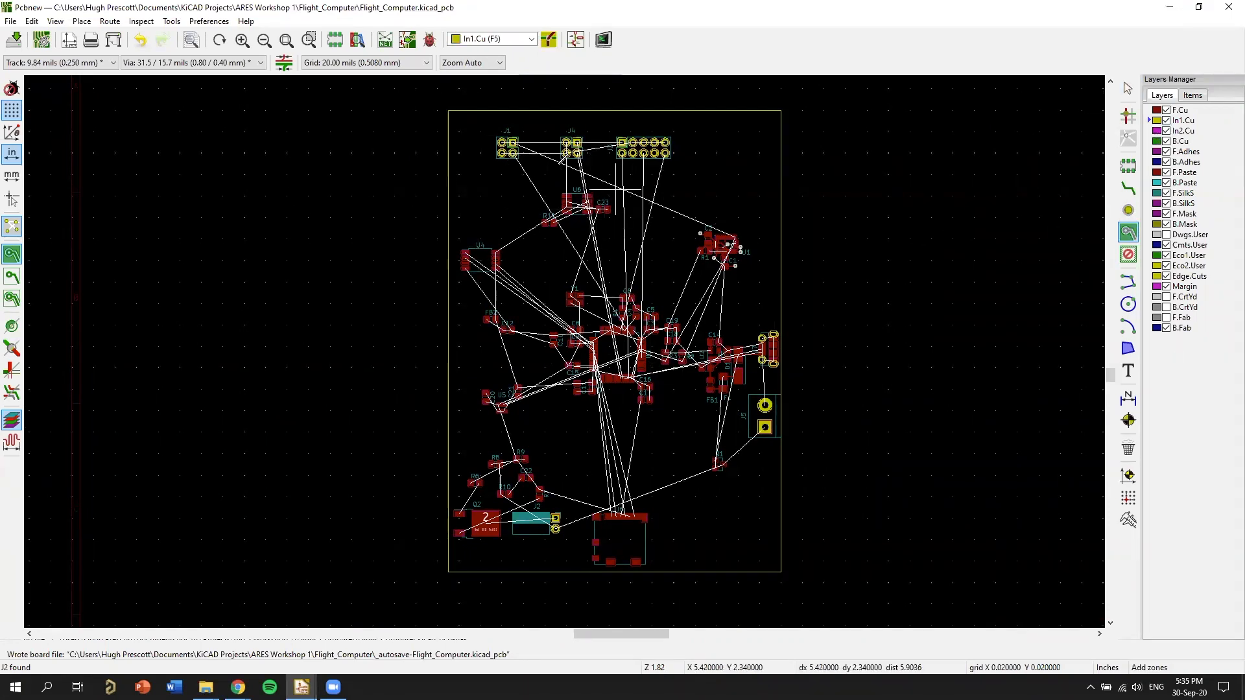
middle_click_drag(566, 157, 634, 140)
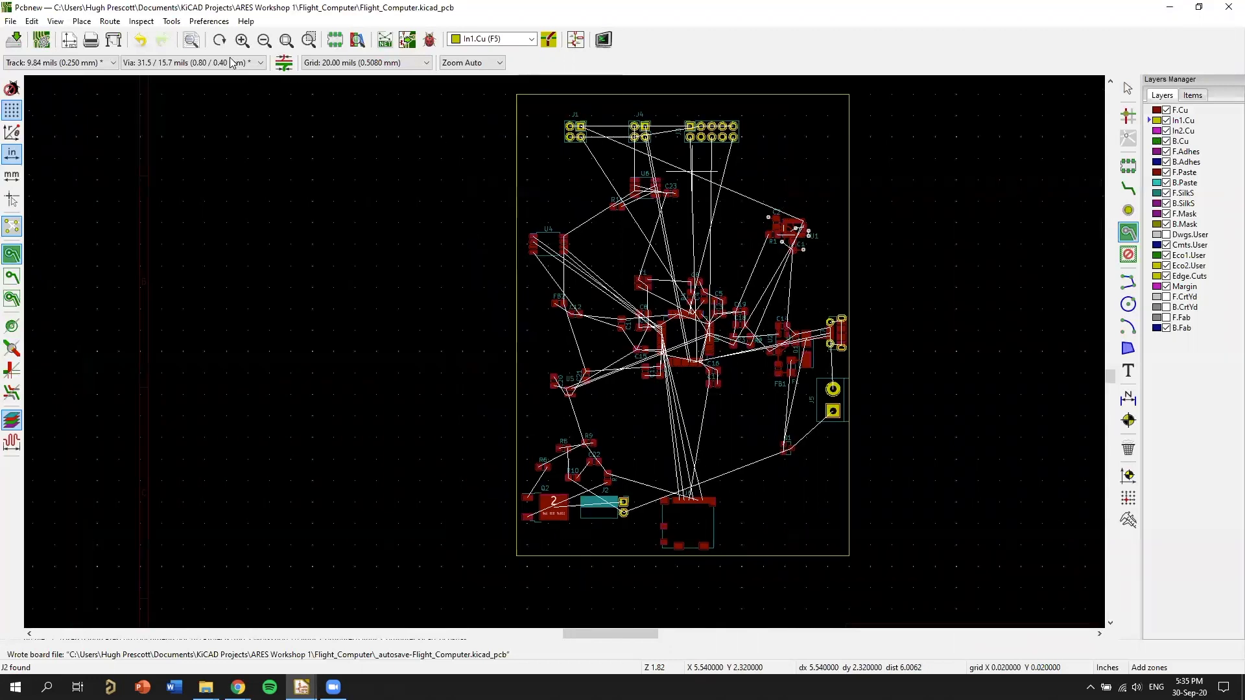
middle_click_drag(318, 76, 382, 64)
left_click(360, 85)
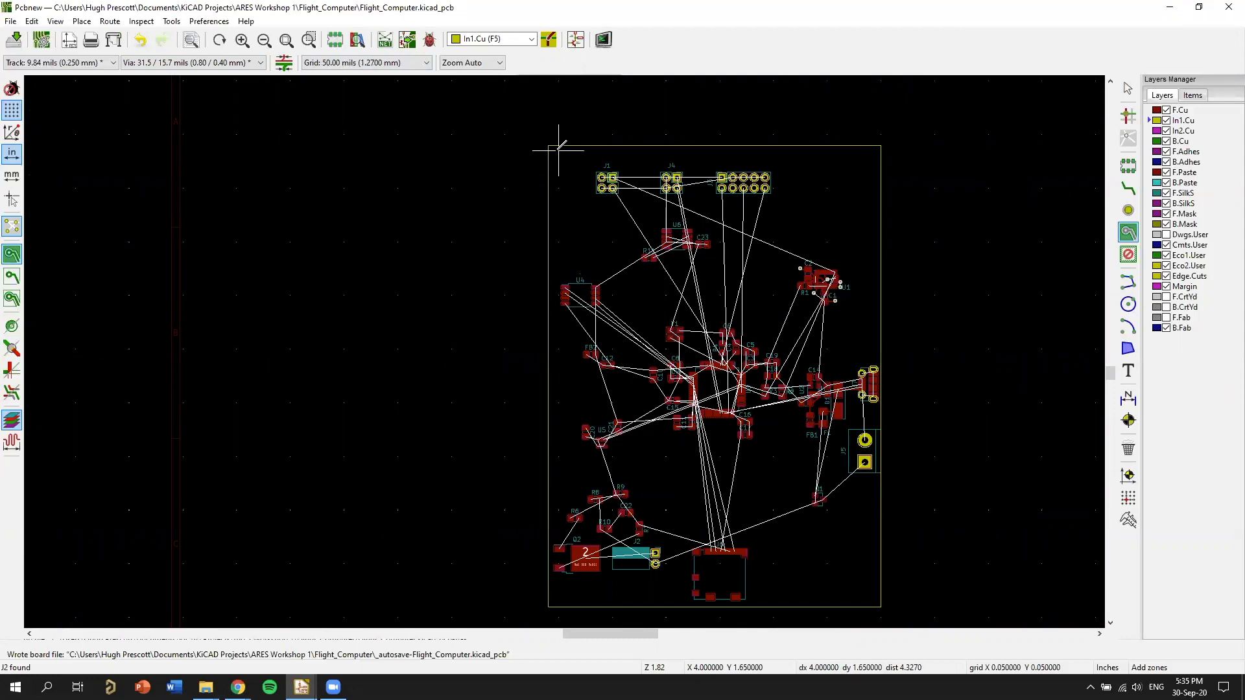
left_click(470, 212)
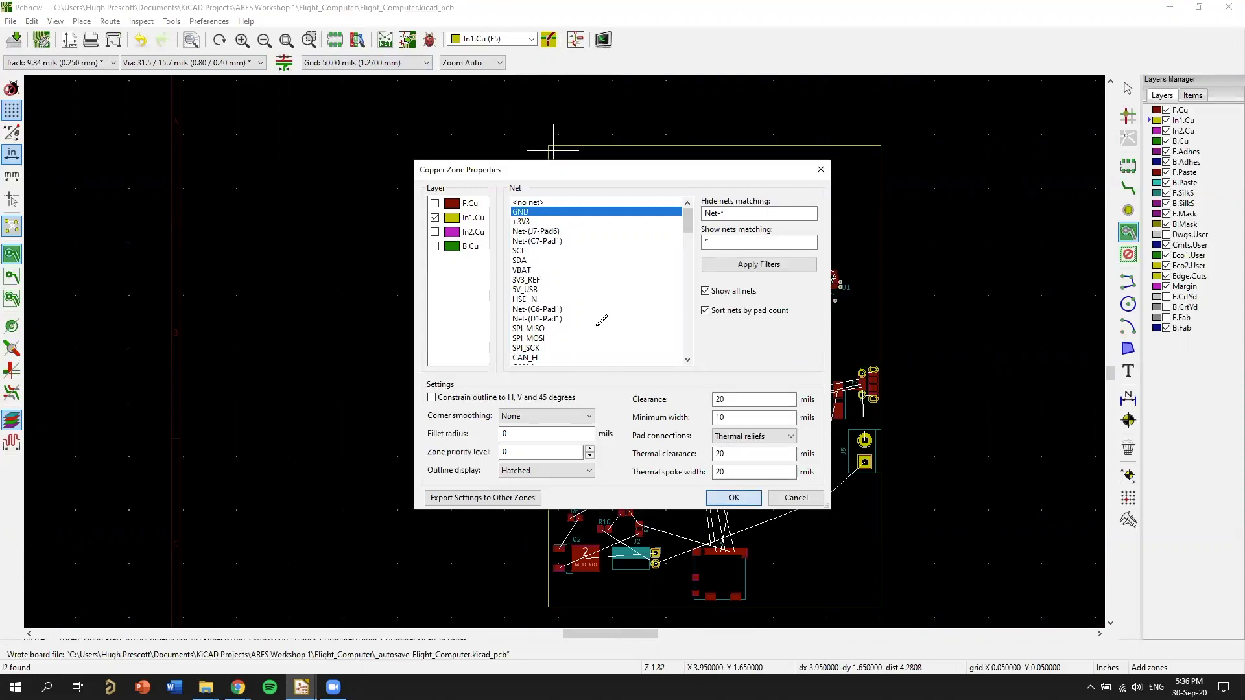
key("Return")
Outline the GND zone just inside the board edge through the remaining corners, close and fill it, and leave the zone tool.
middle_click_drag(574, 322, 605, 163)
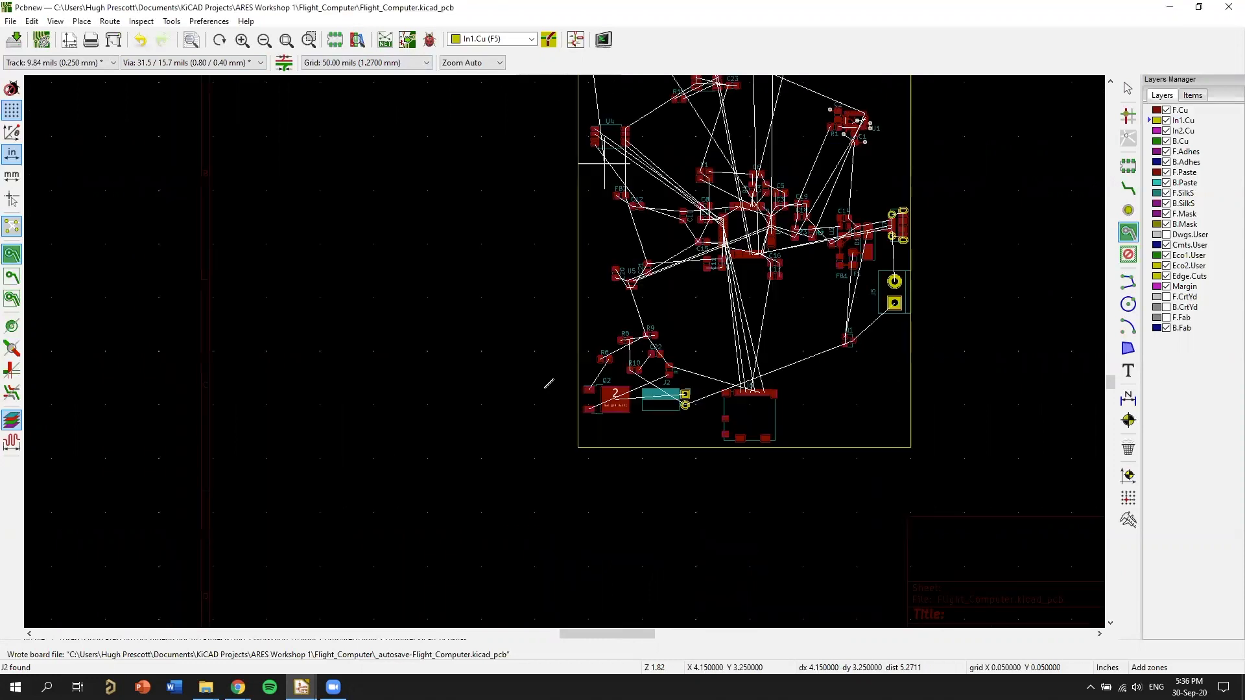
left_click(545, 389)
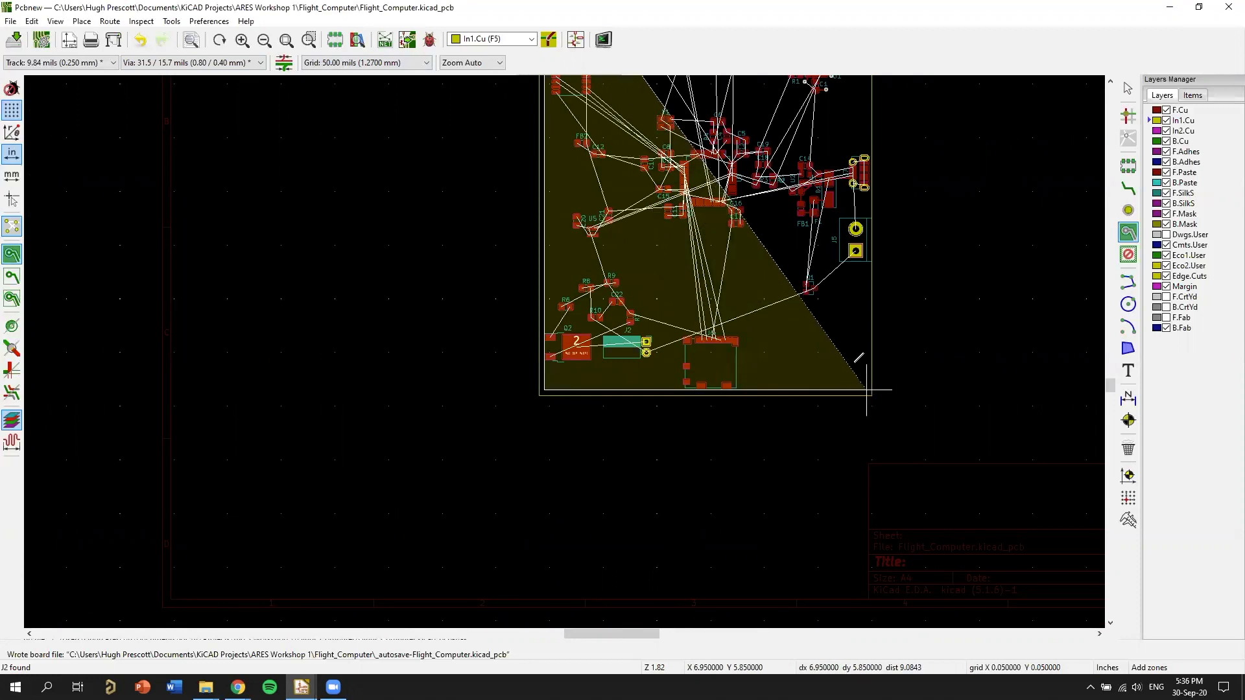
scroll(851, 137, "up", 3)
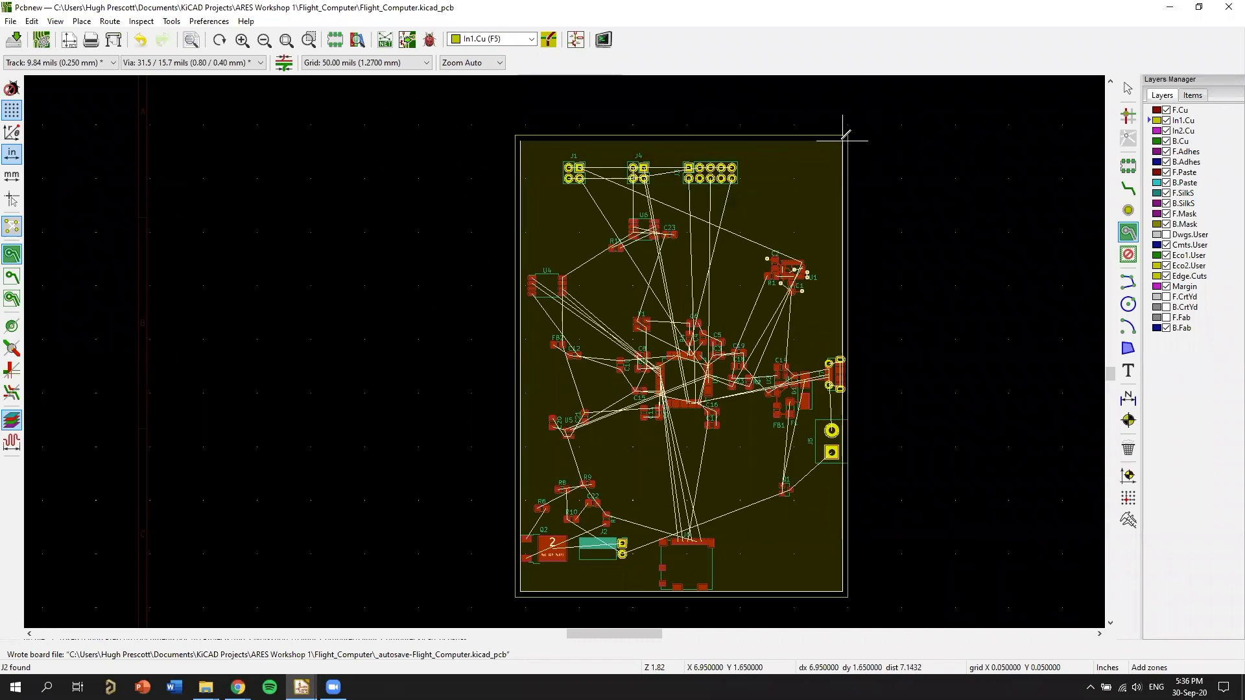
double_click(846, 138)
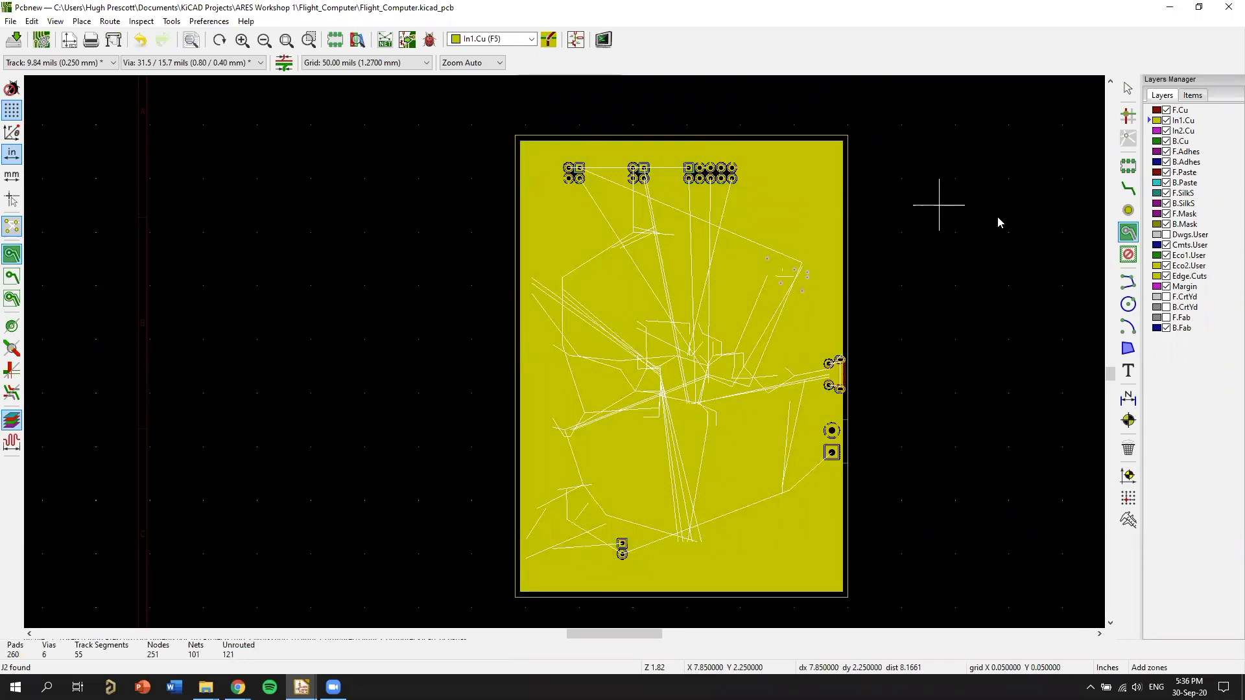
right_click(950, 206)
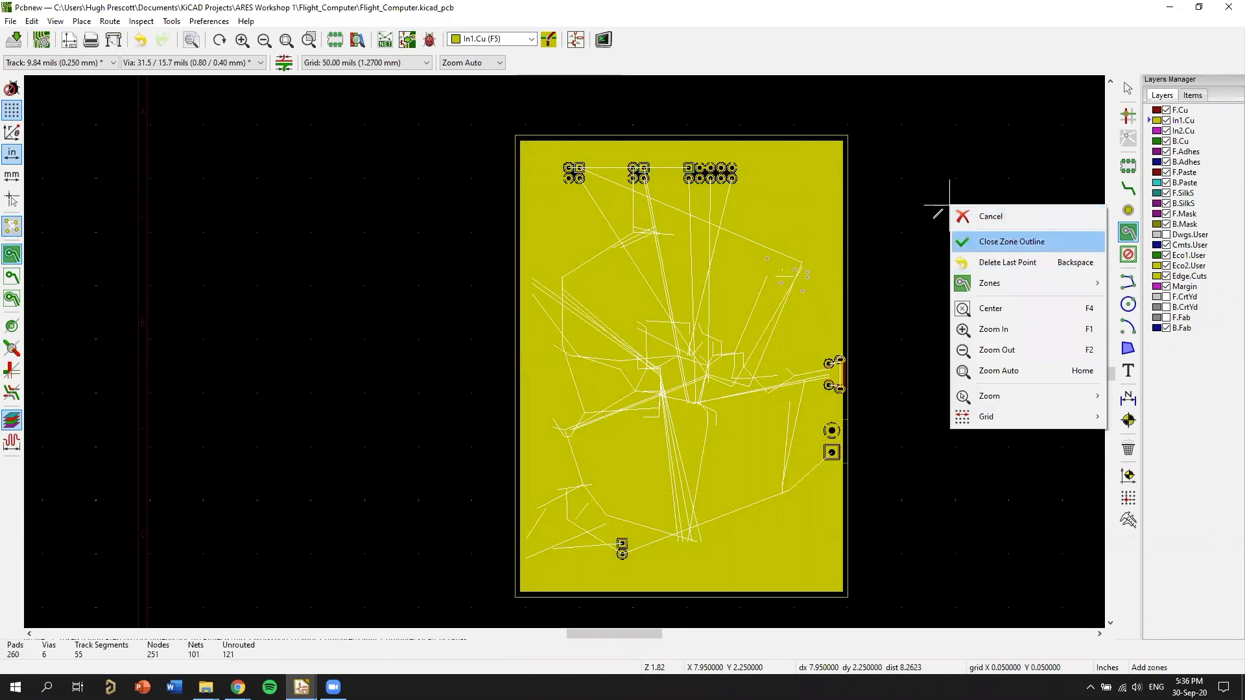
left_click(987, 241)
right_click(931, 198)
left_click(978, 236)
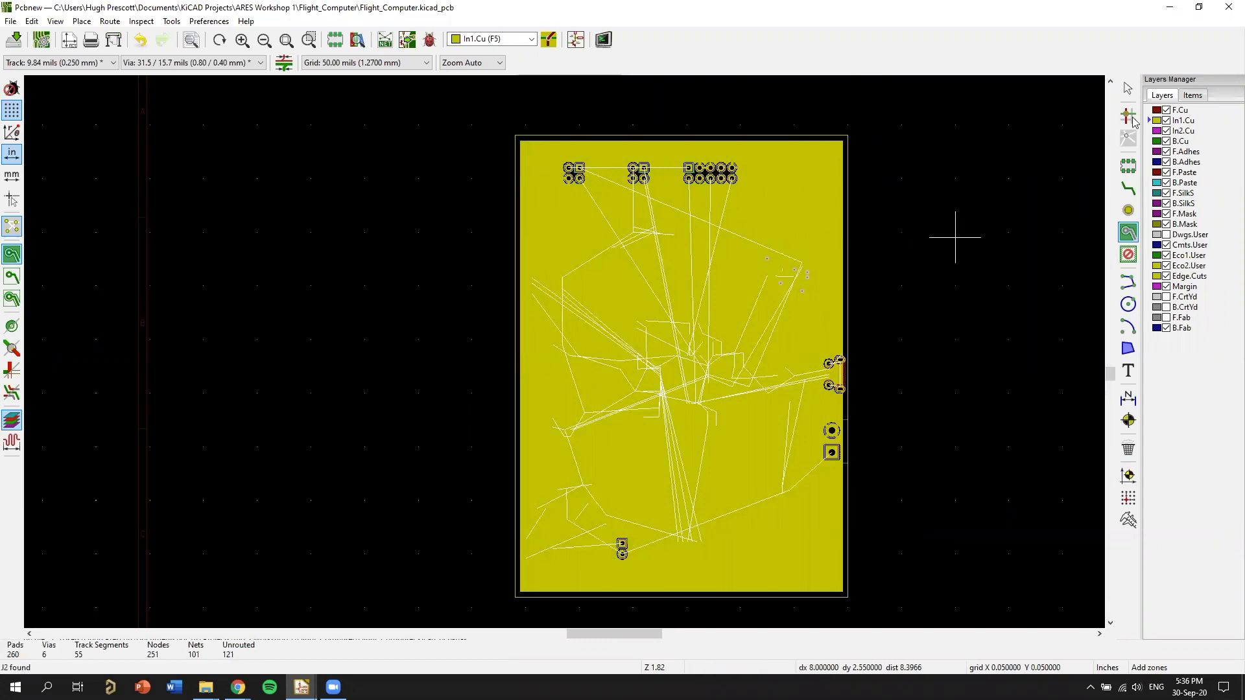
left_click(1128, 88)
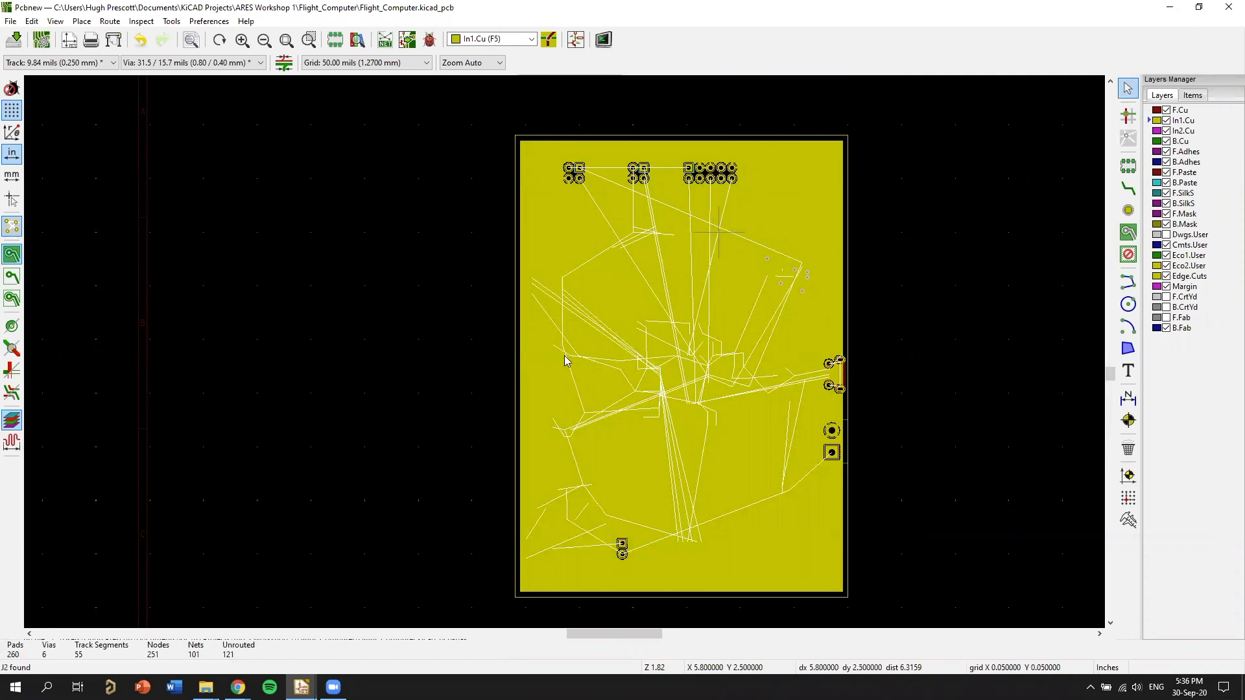
Inspect the board's component side and edge in the 3D viewer, and how the In1.Cu GND zone meets the header pads in the layout.
scroll(698, 385, "up", 1)
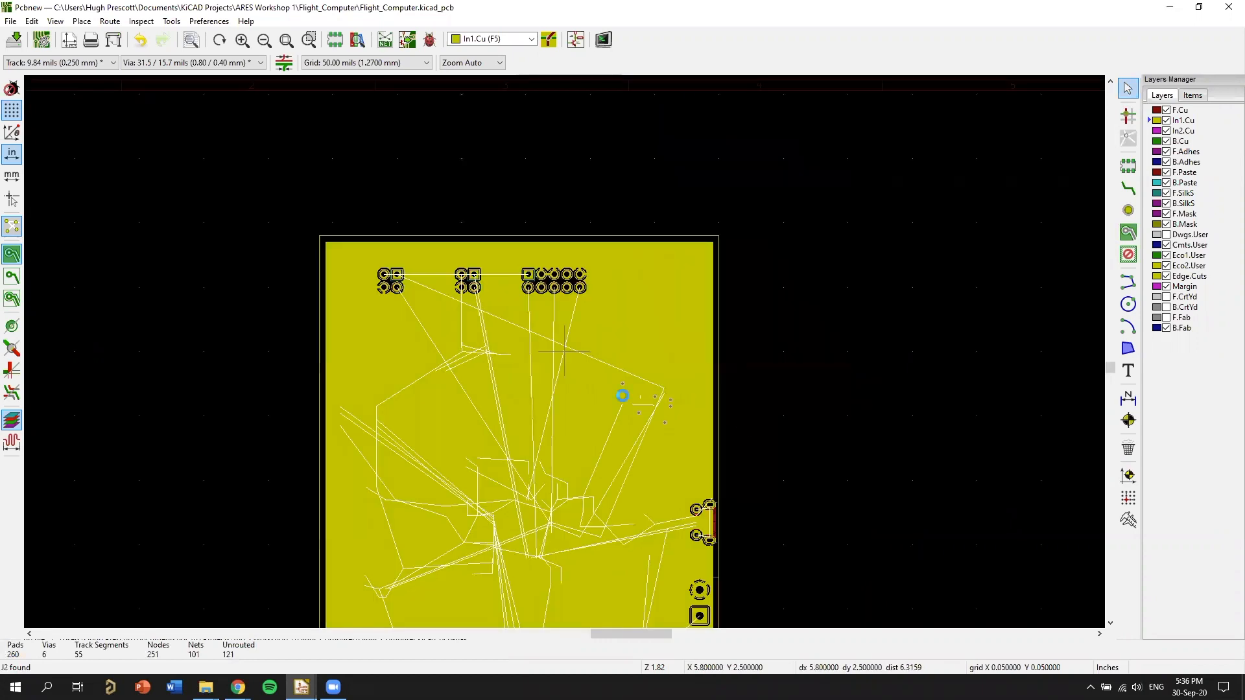
scroll(663, 363, "up", 2)
key("alt+3")
left_click_drag(733, 512, 706, 437)
left_click_drag(869, 408, 729, 278)
scroll(729, 279, "up", 3)
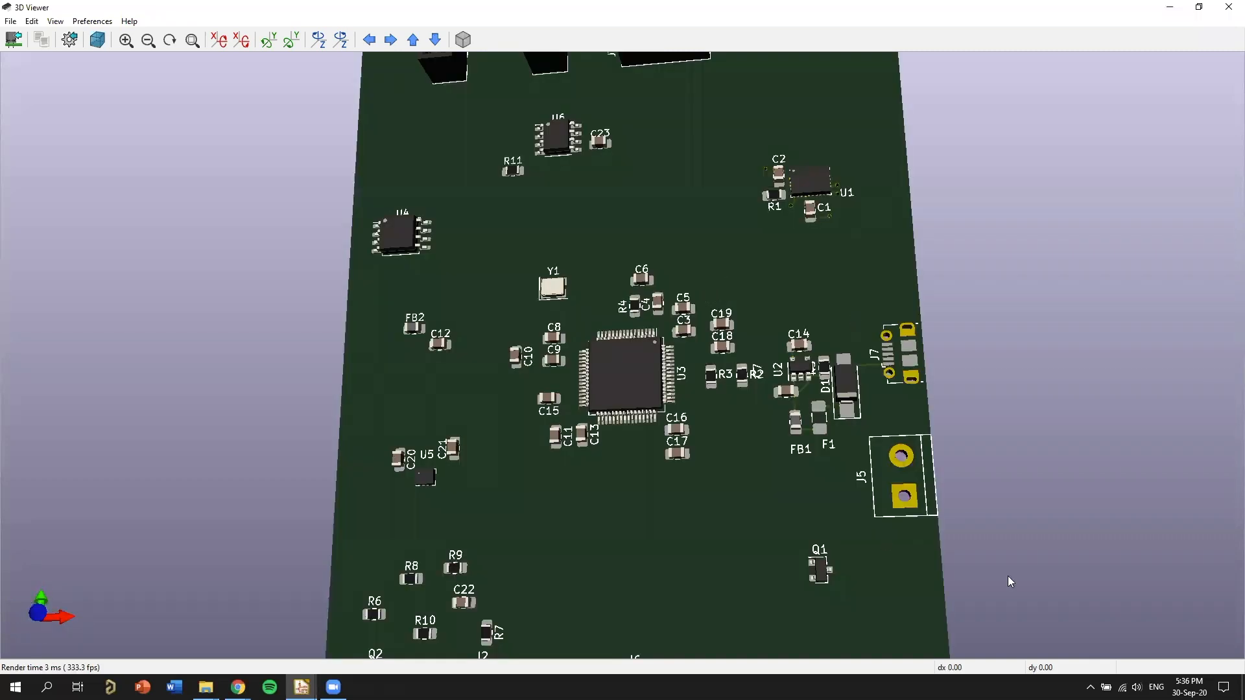
left_click_drag(1007, 575, 809, 319)
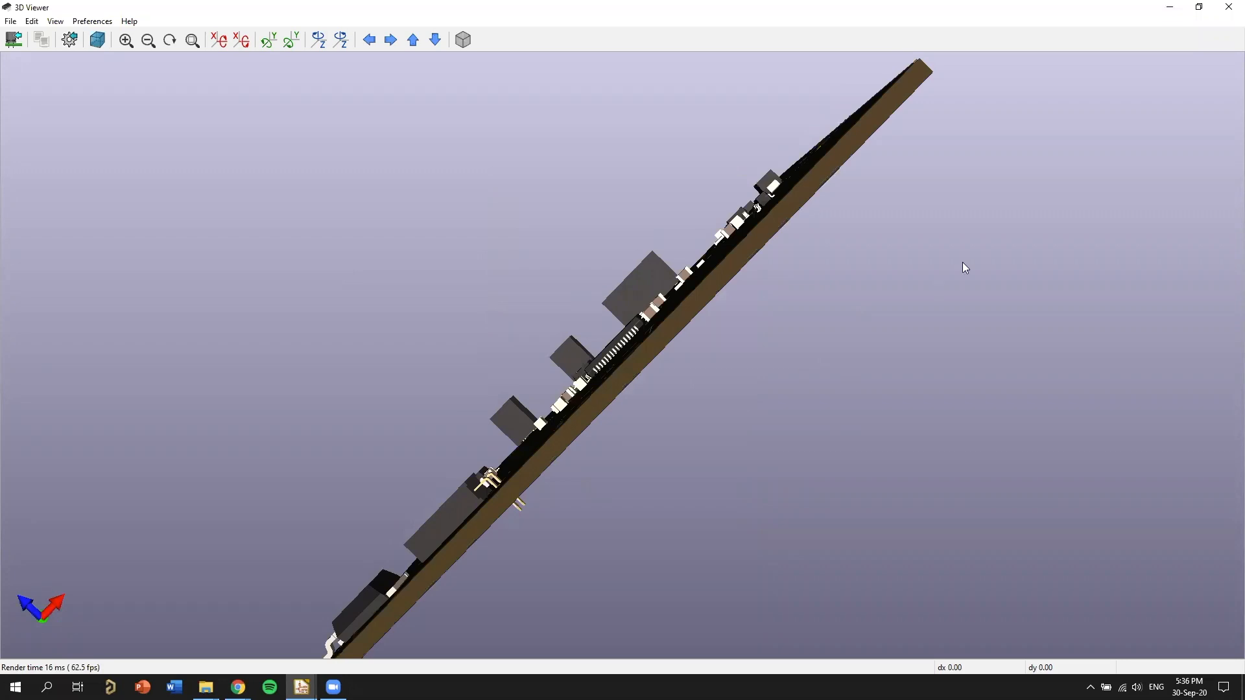
key("z")
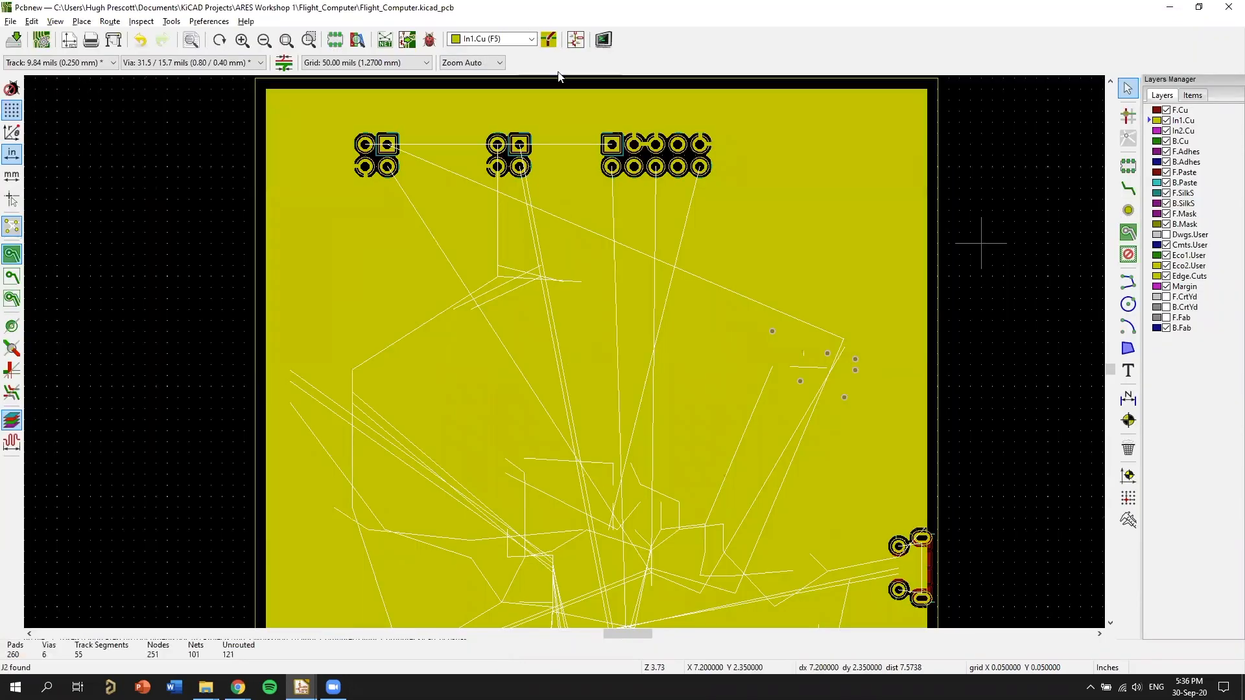
scroll(564, 376, "up", 3)
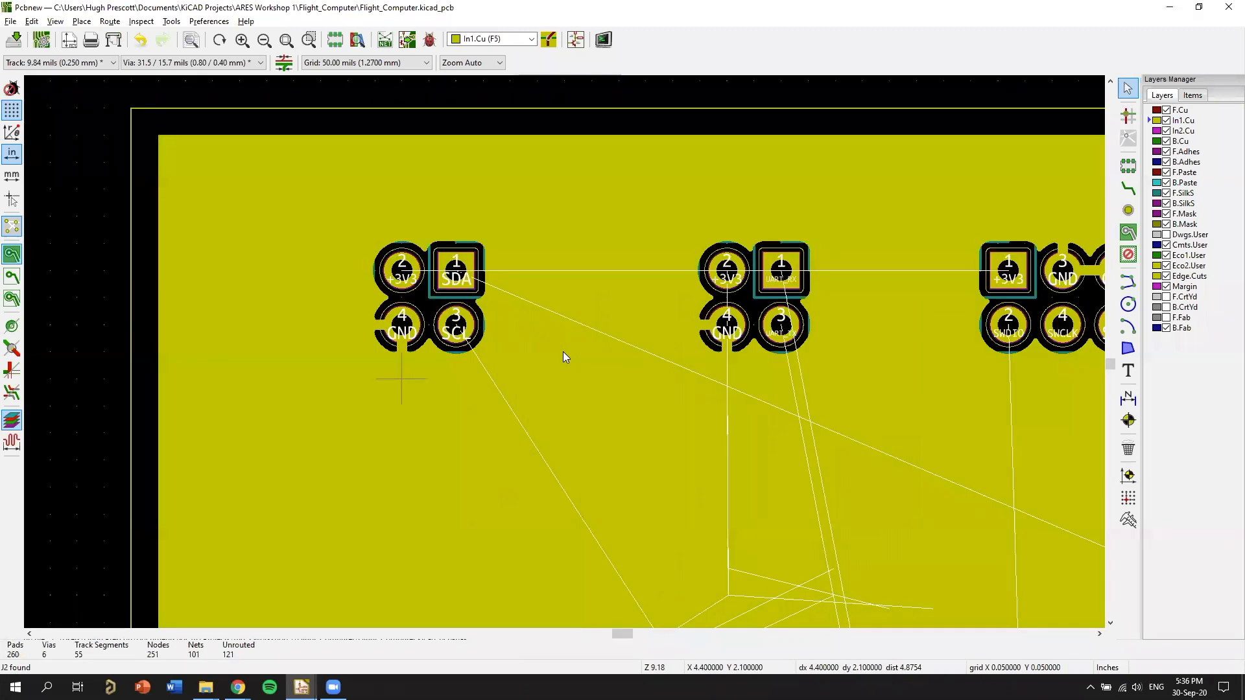
scroll(834, 405, "down", 2)
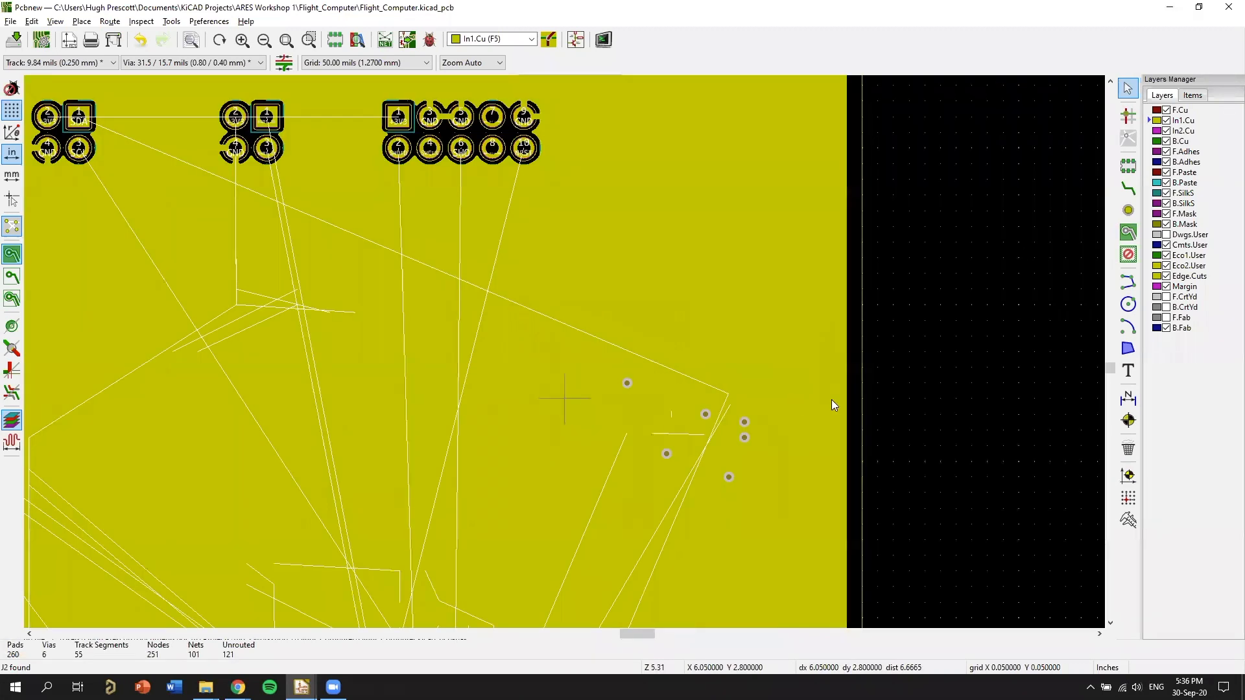
scroll(566, 353, "down", 1)
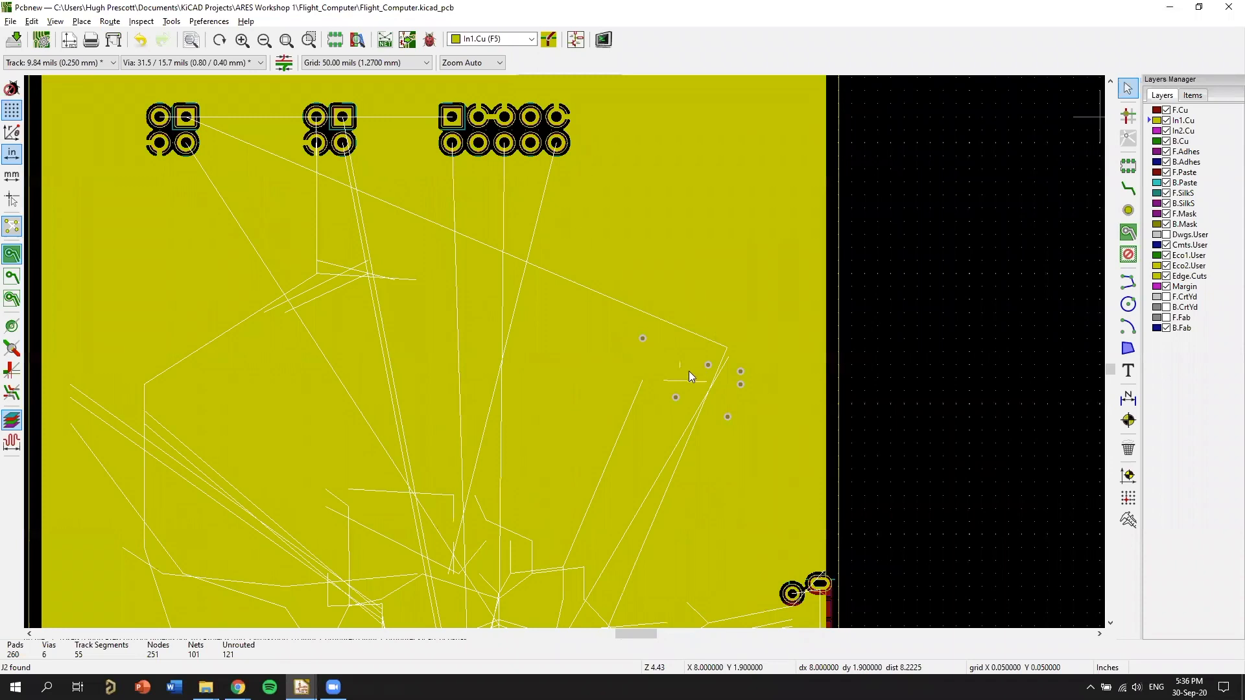
Make F.Cu the active layer and set the grid to 10 mils for working around U2 and J7.
key("Page_Up")
scroll(606, 297, "up", 3)
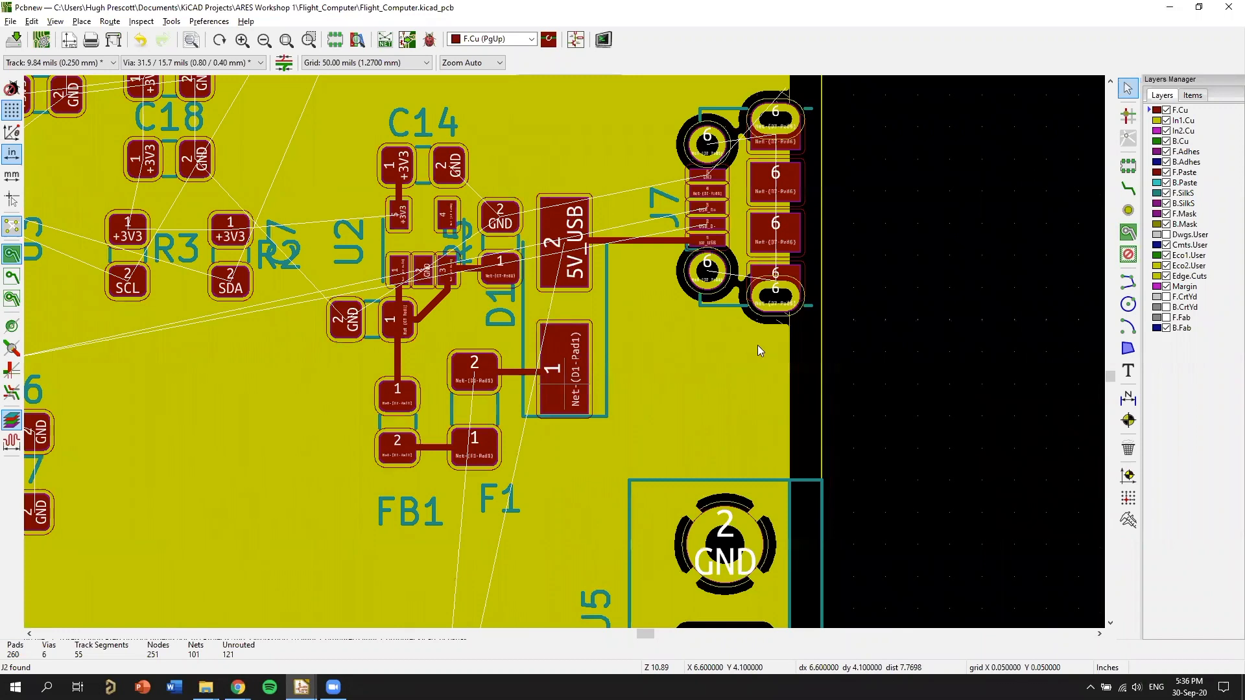
scroll(749, 344, "up", 1)
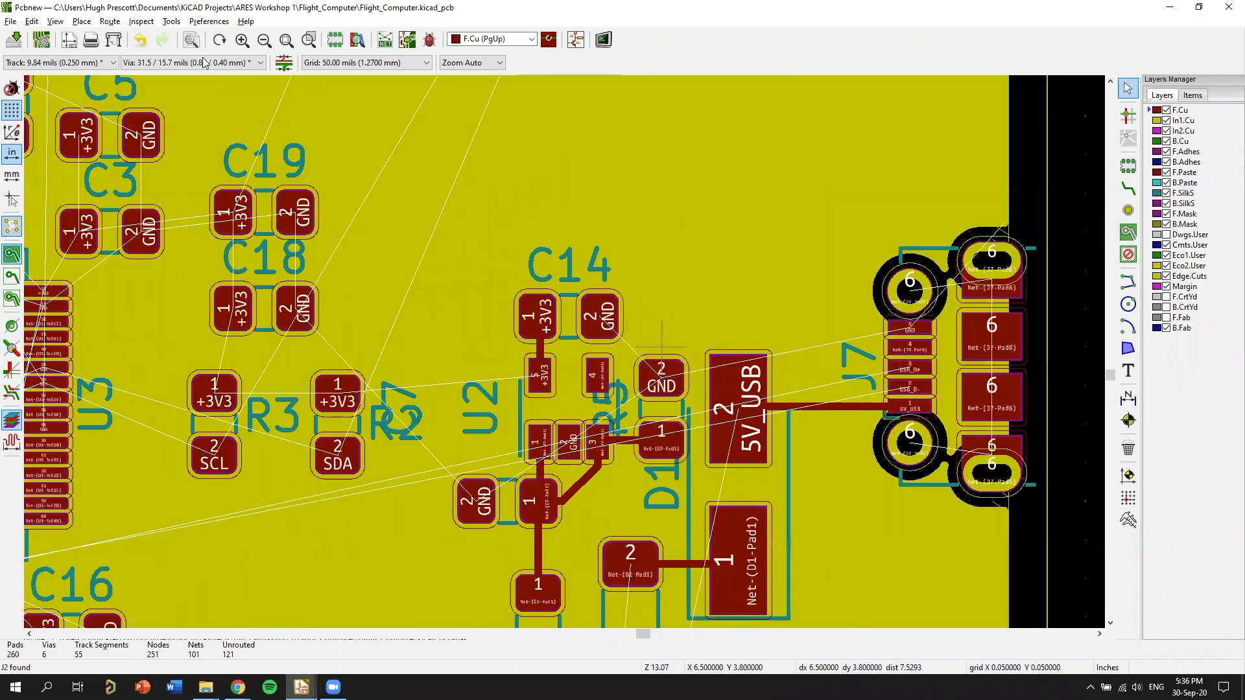
scroll(365, 151, "up", 3)
left_click(366, 63)
left_click(367, 111)
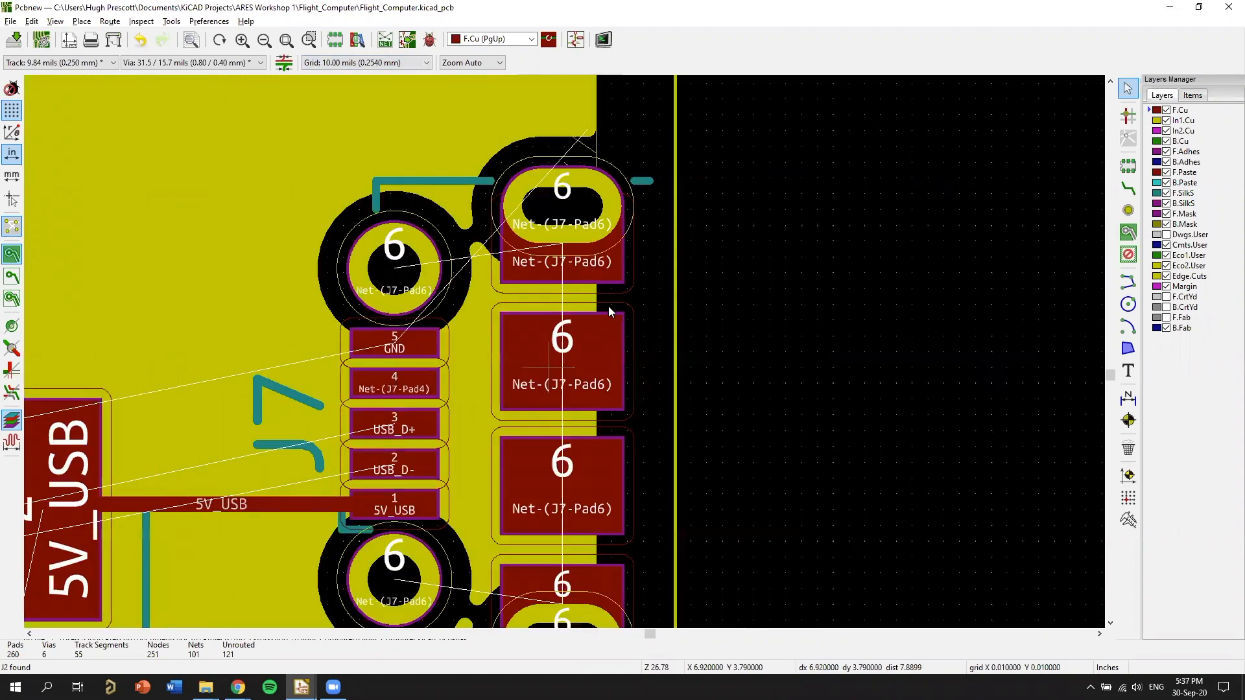
Route a GND track on F.Cu from J7 pad 5 to open space above the 5V_USB pad and end it with a through via.
middle_click_drag(284, 339, 493, 302)
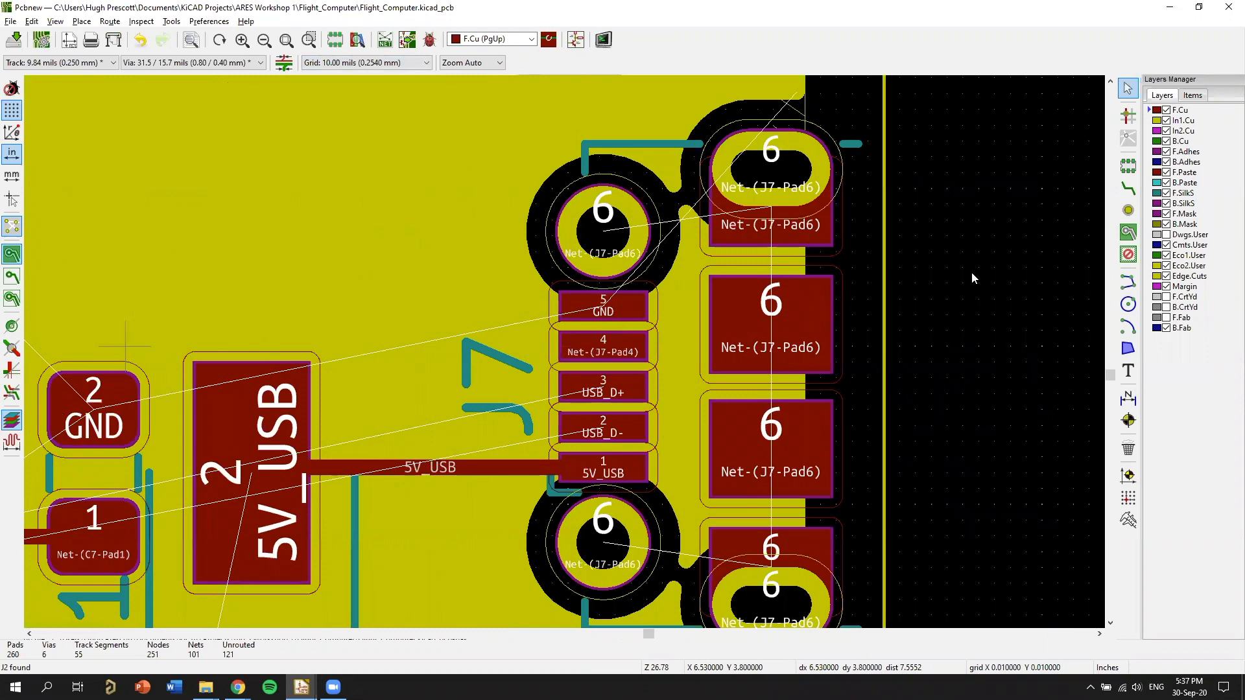
middle_click_drag(930, 266, 743, 246)
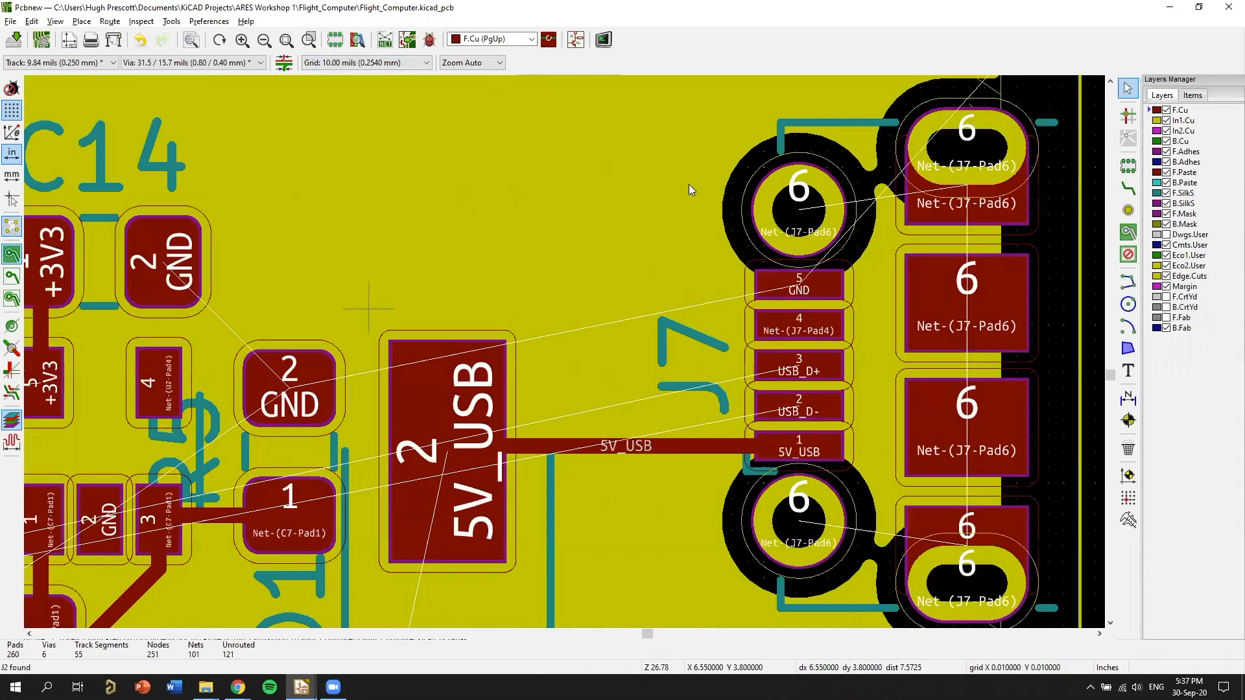
middle_click_drag(795, 293, 924, 277)
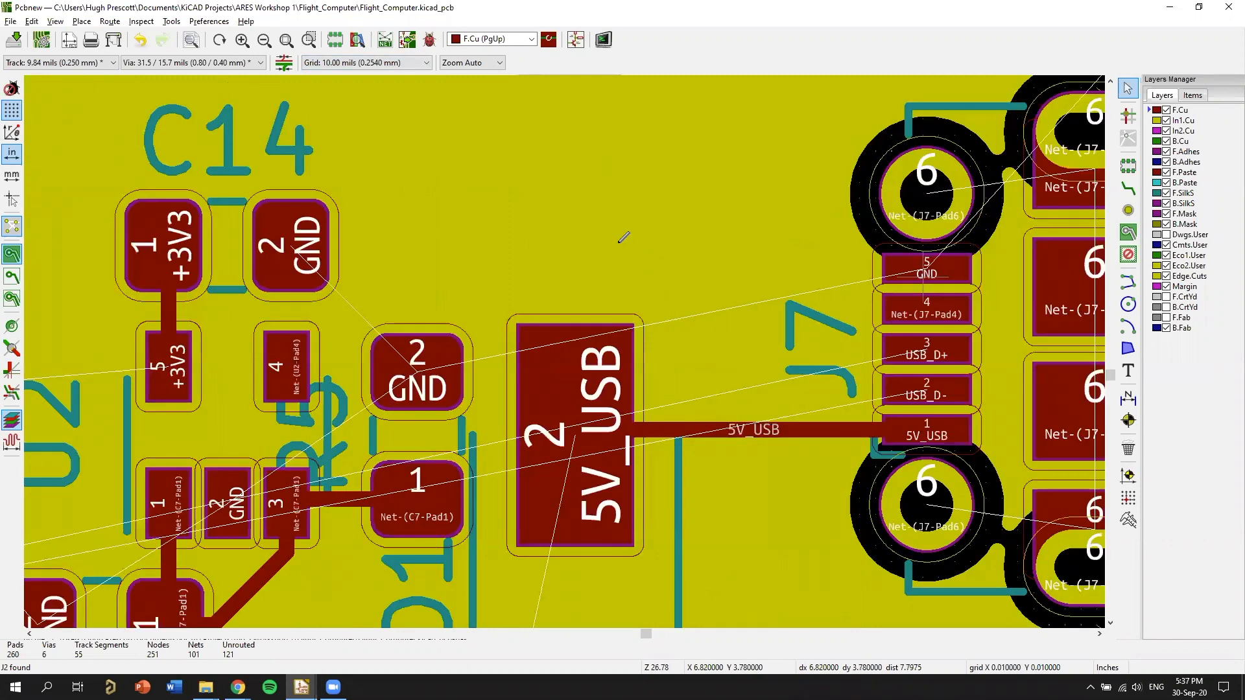
middle_click_drag(386, 419, 373, 353)
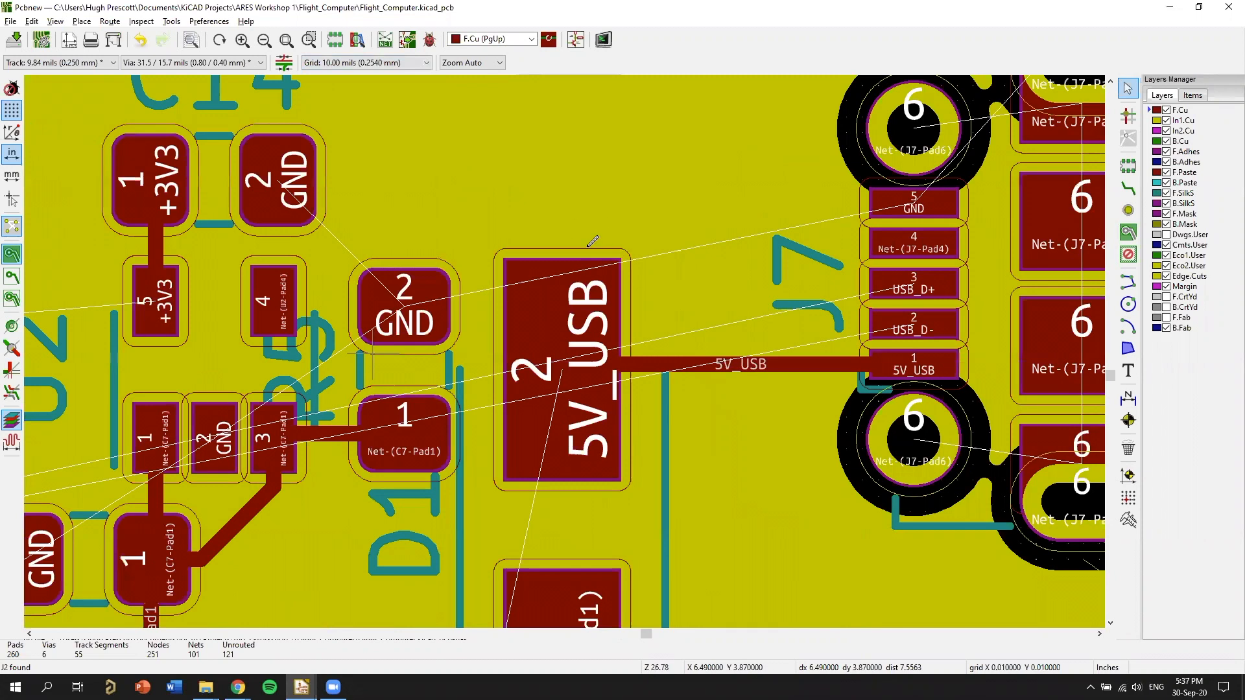
key("x")
key("v")
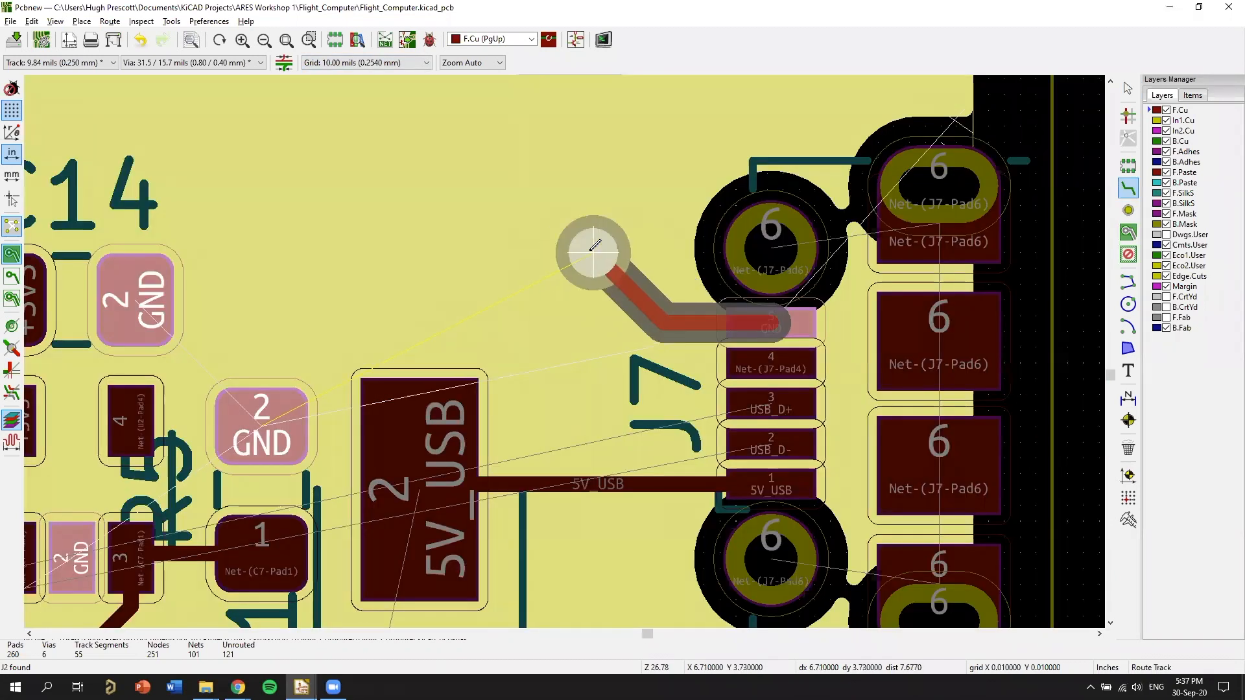
left_click(593, 251)
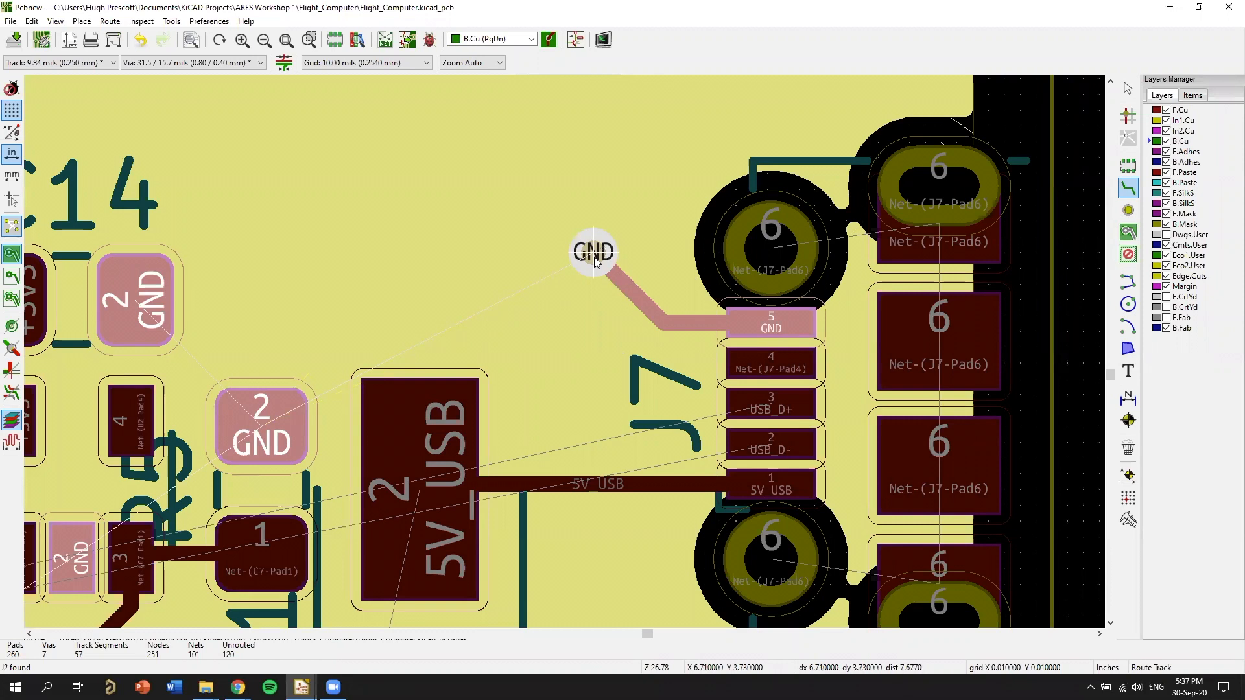
right_click(594, 257)
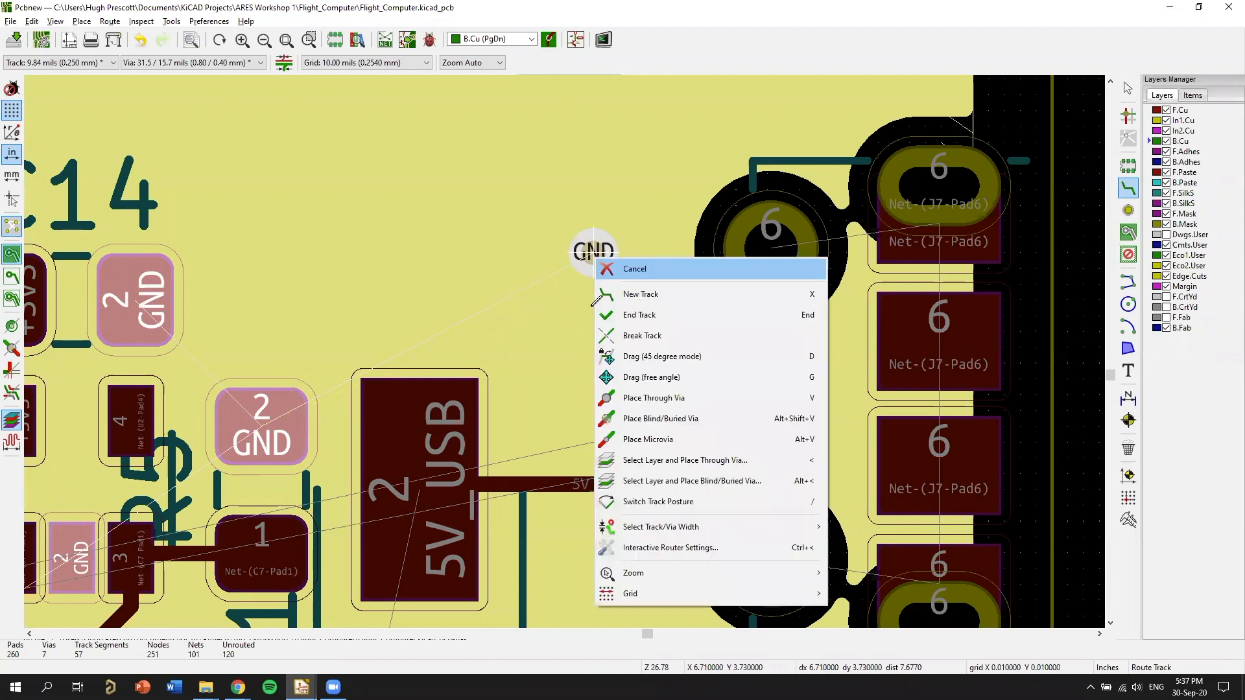
key("End")
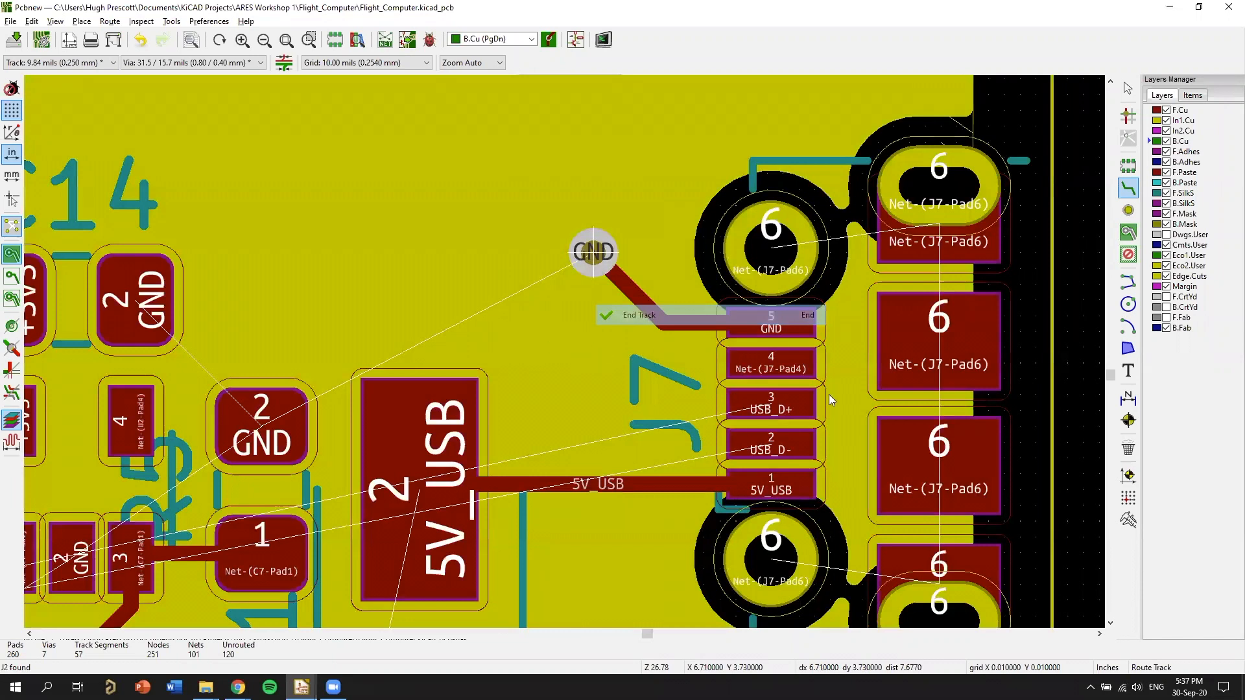
Inspect J7's new GND track and via in the 3D viewer, and return to the layout with the routing tool closed.
scroll(770, 315, "down", 1)
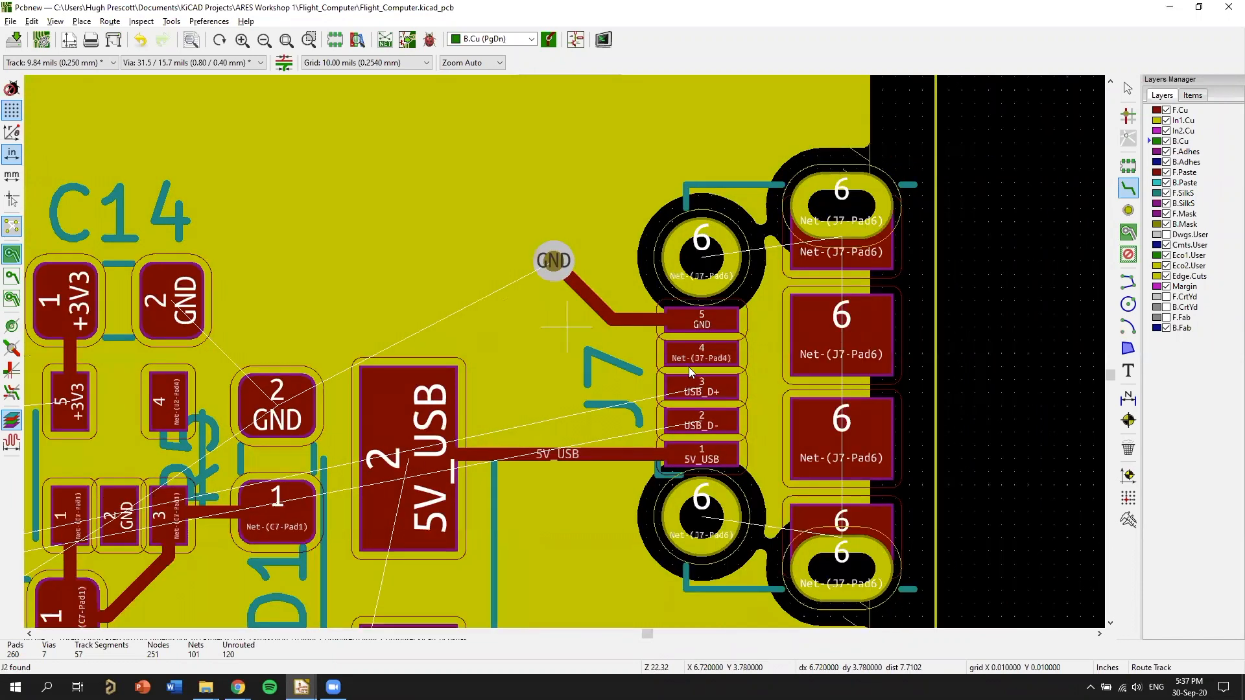
scroll(910, 366, "up", 1)
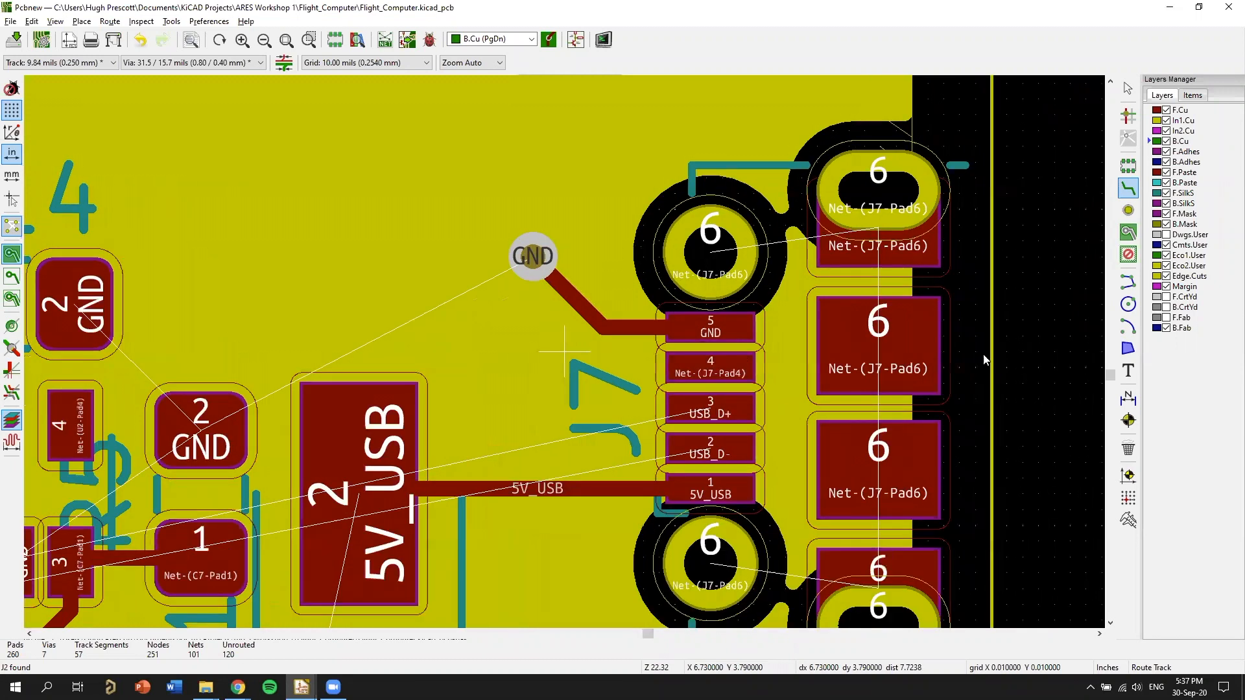
key("alt+3")
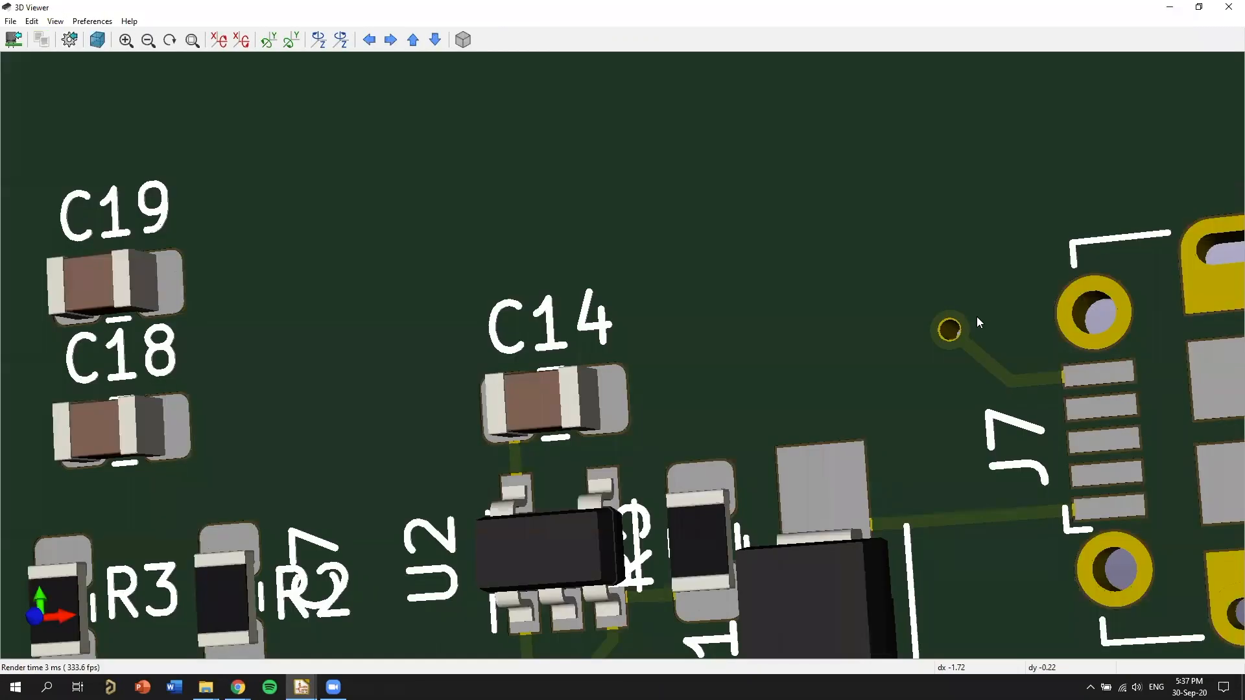
left_click_drag(995, 342, 872, 368)
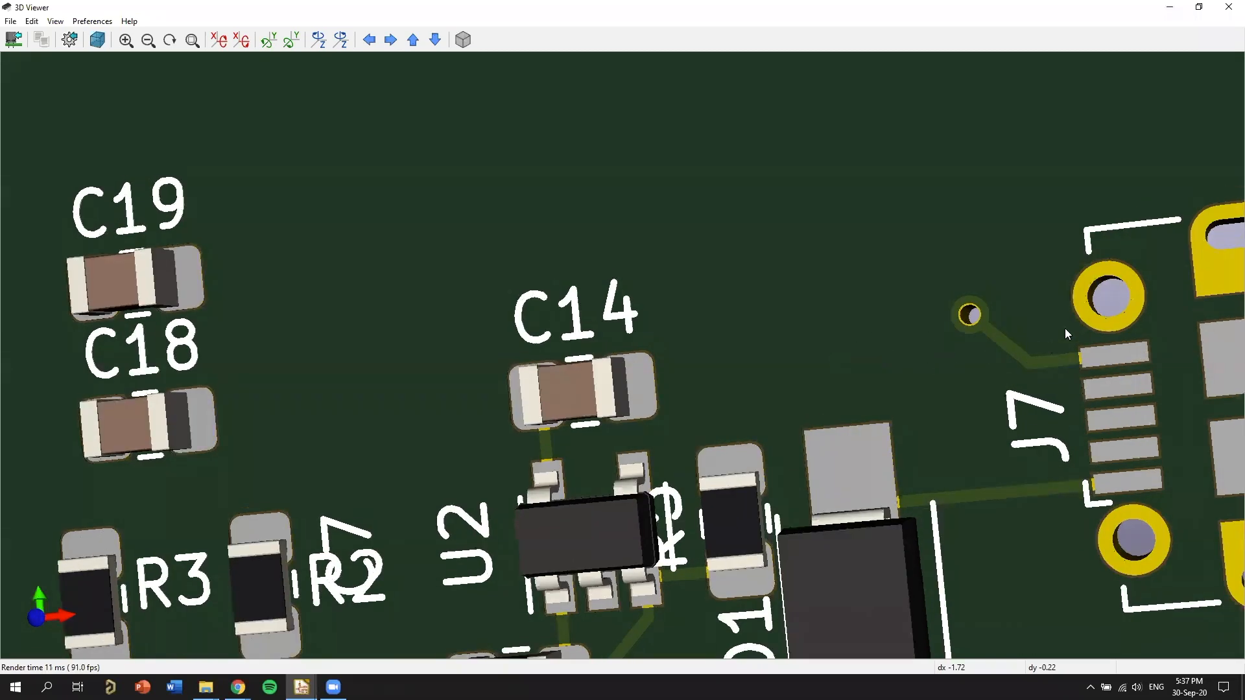
scroll(668, 294, "down", 4)
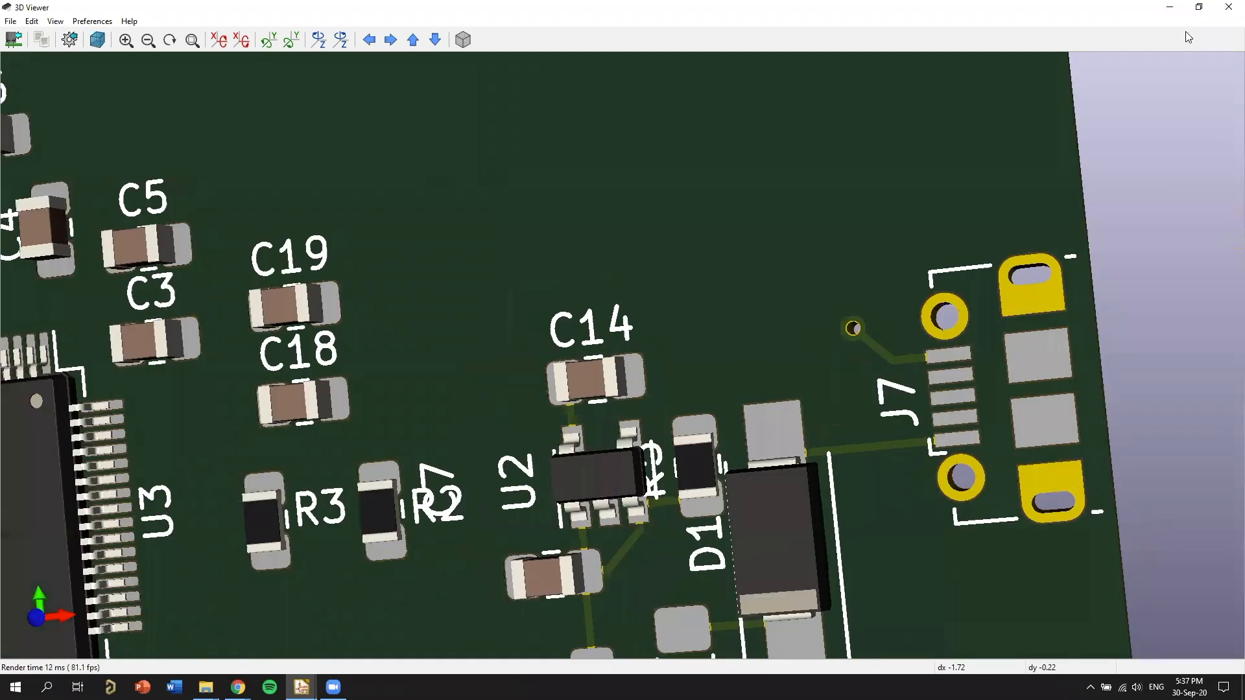
left_click_drag(1078, 251, 1162, 129)
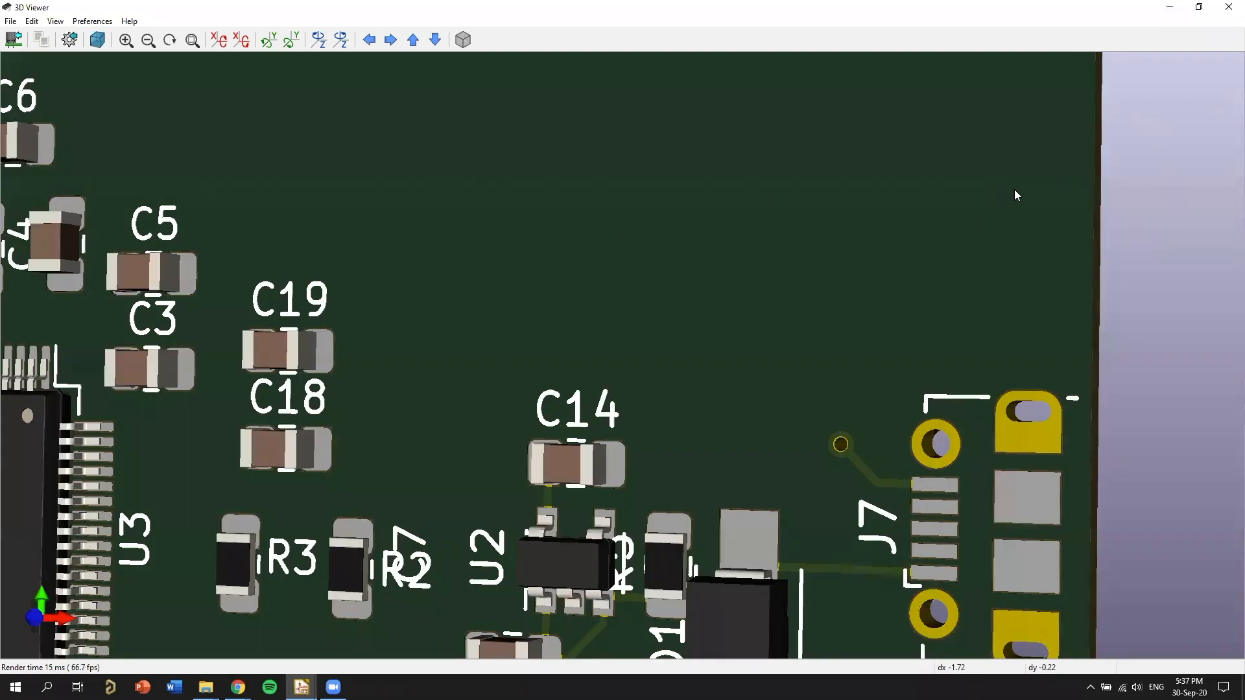
key("alt+Tab")
key("Escape")
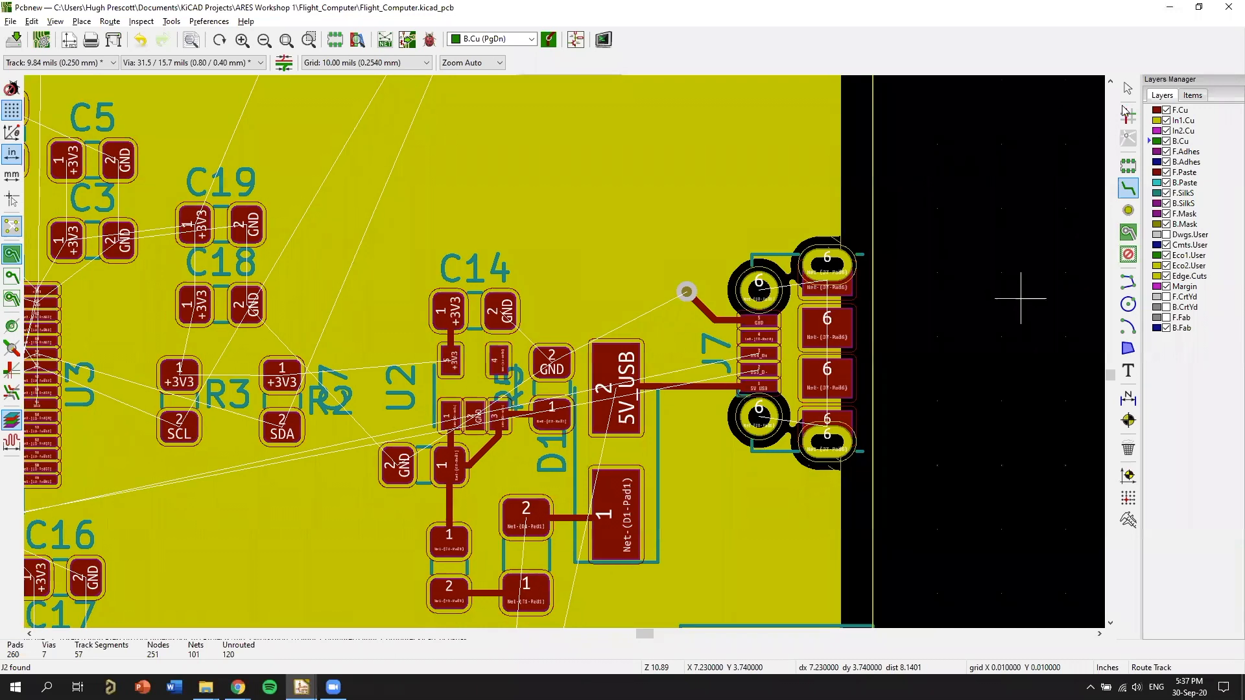
Make In1.Cu the active layer, refill the copper zones, and examine how J7's GND via meets the ground plane.
key("F5")
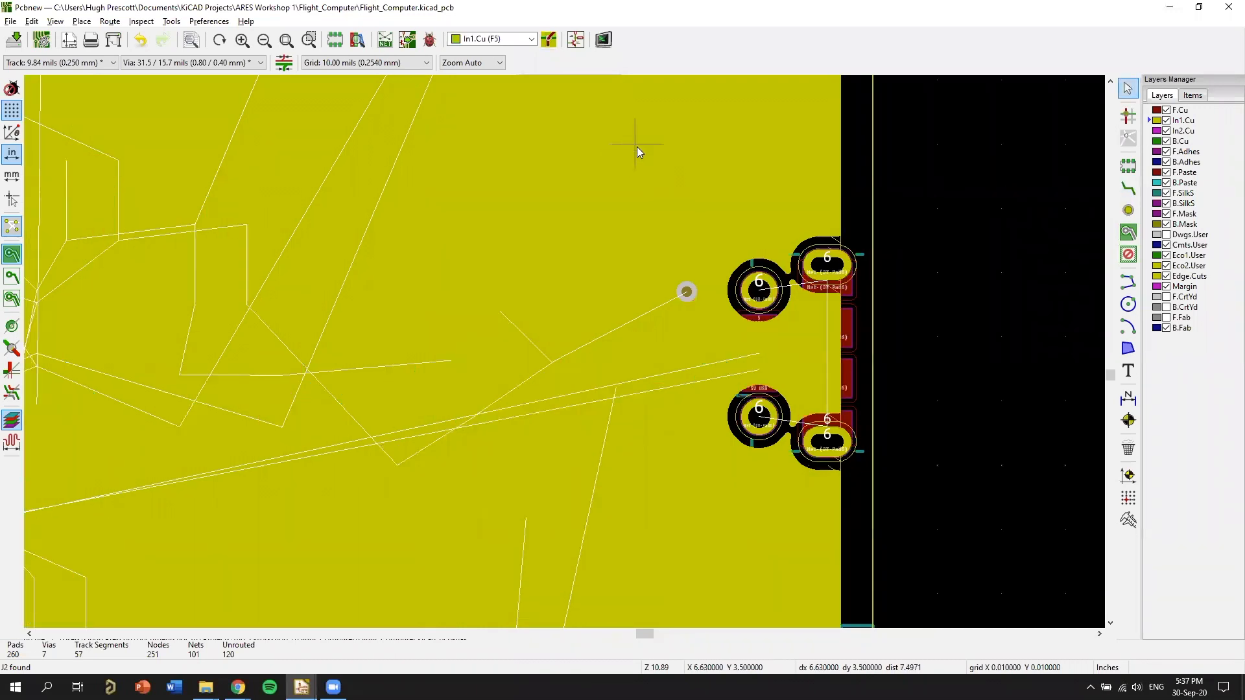
left_click(636, 146)
key("b")
left_click(717, 326)
key("b")
scroll(908, 380, "down", 1)
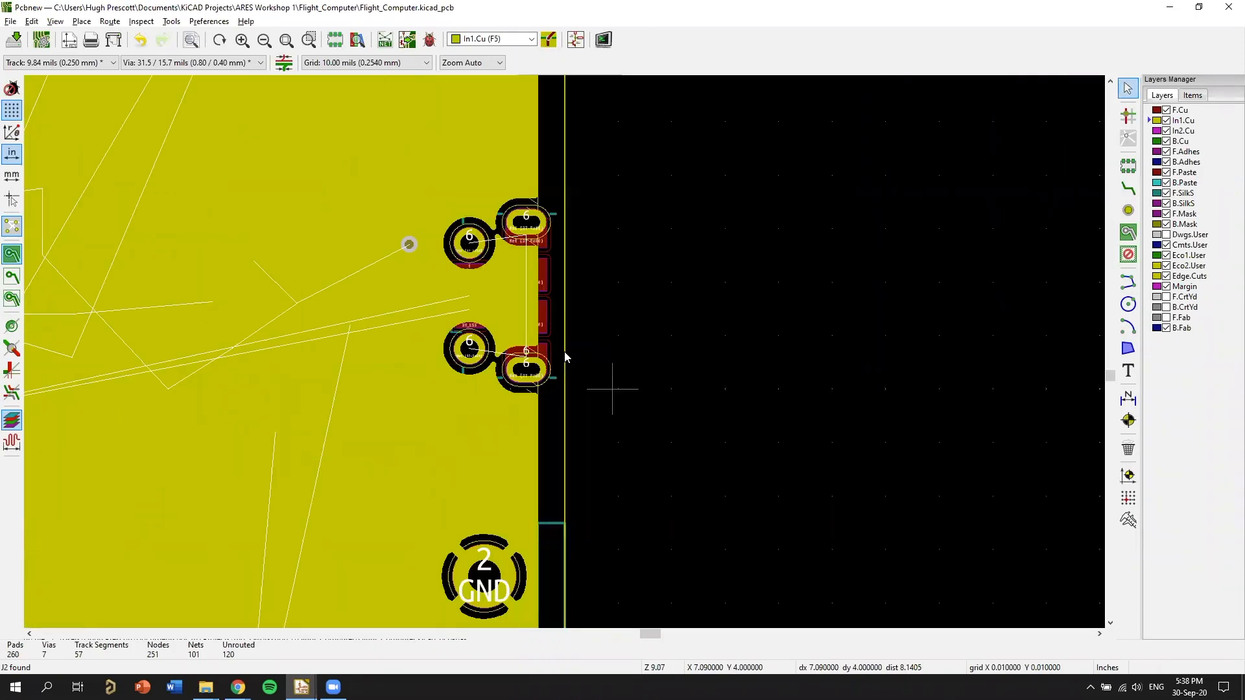
middle_click_drag(613, 389, 848, 367)
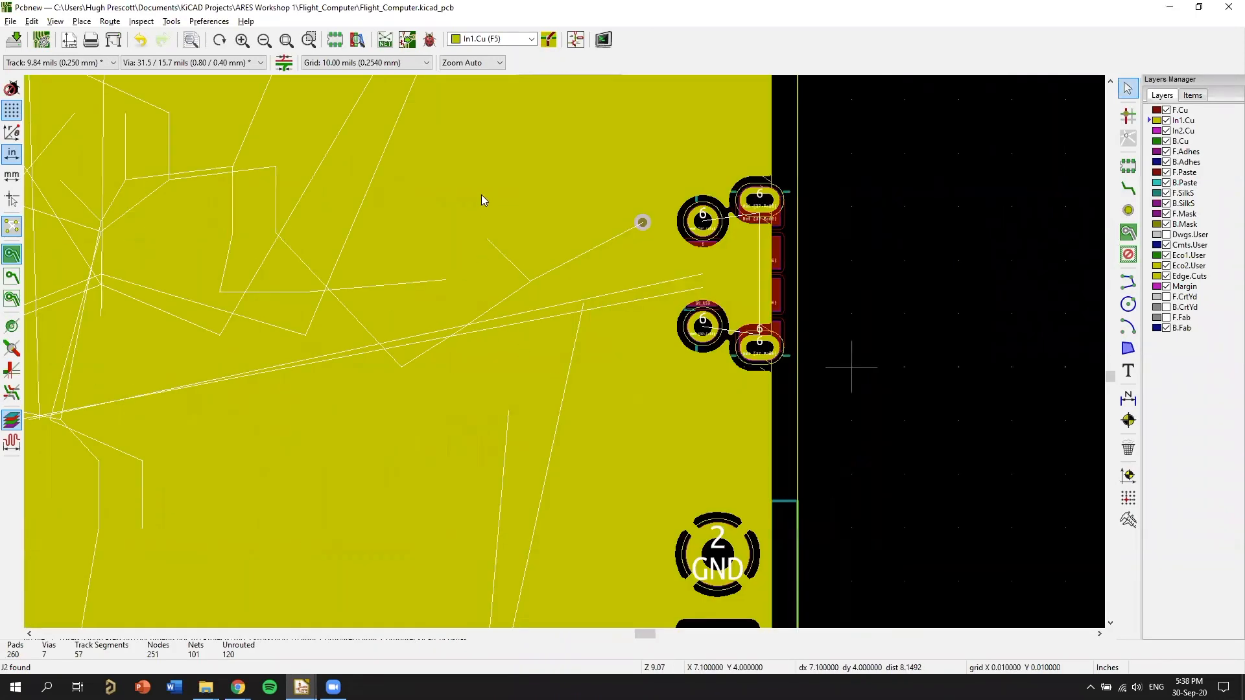
middle_click_drag(471, 291, 960, 314)
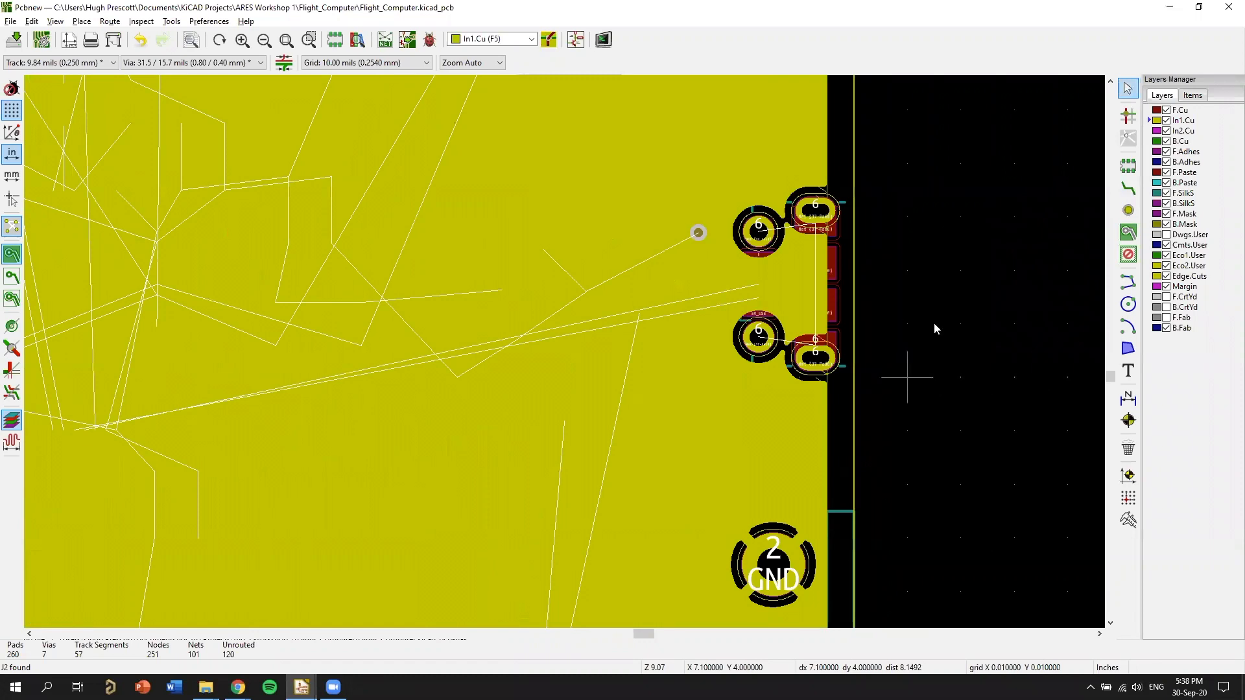
scroll(934, 328, "up", 4)
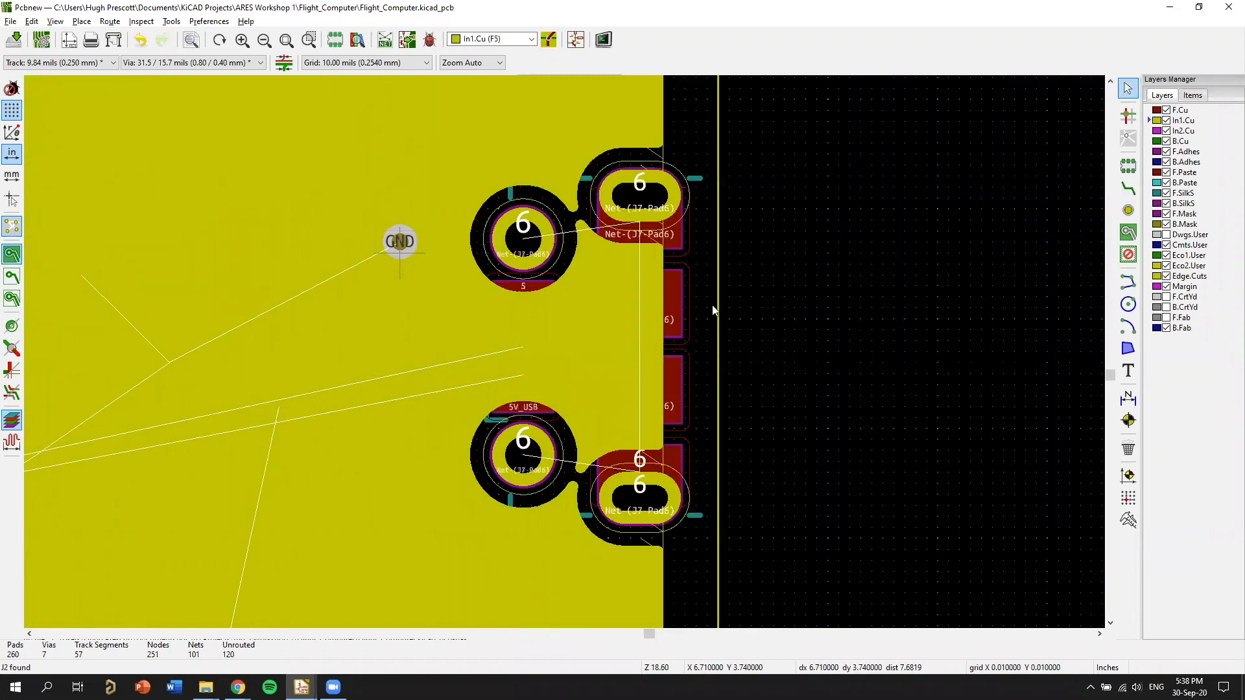
middle_click_drag(773, 274, 1025, 294)
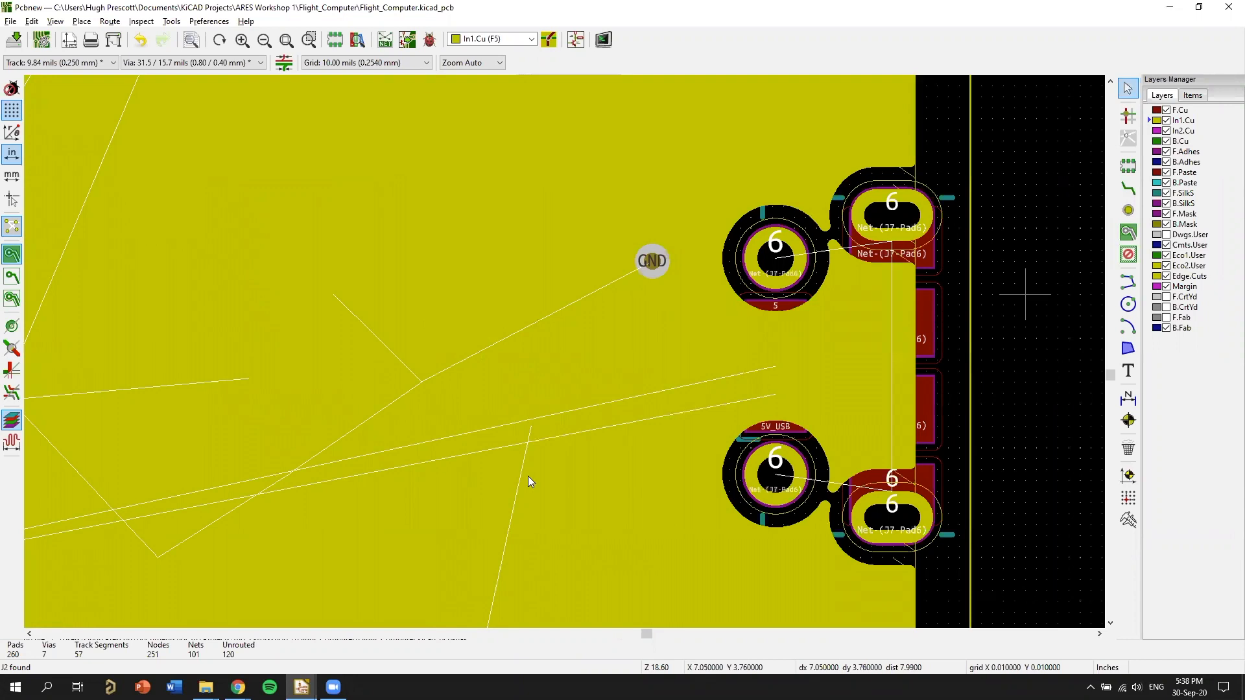
Route an F.Cu track from GND pad 2 of the resistor between U2 and D1 to a through via, and check it on In1.Cu.
key("Page_Up")
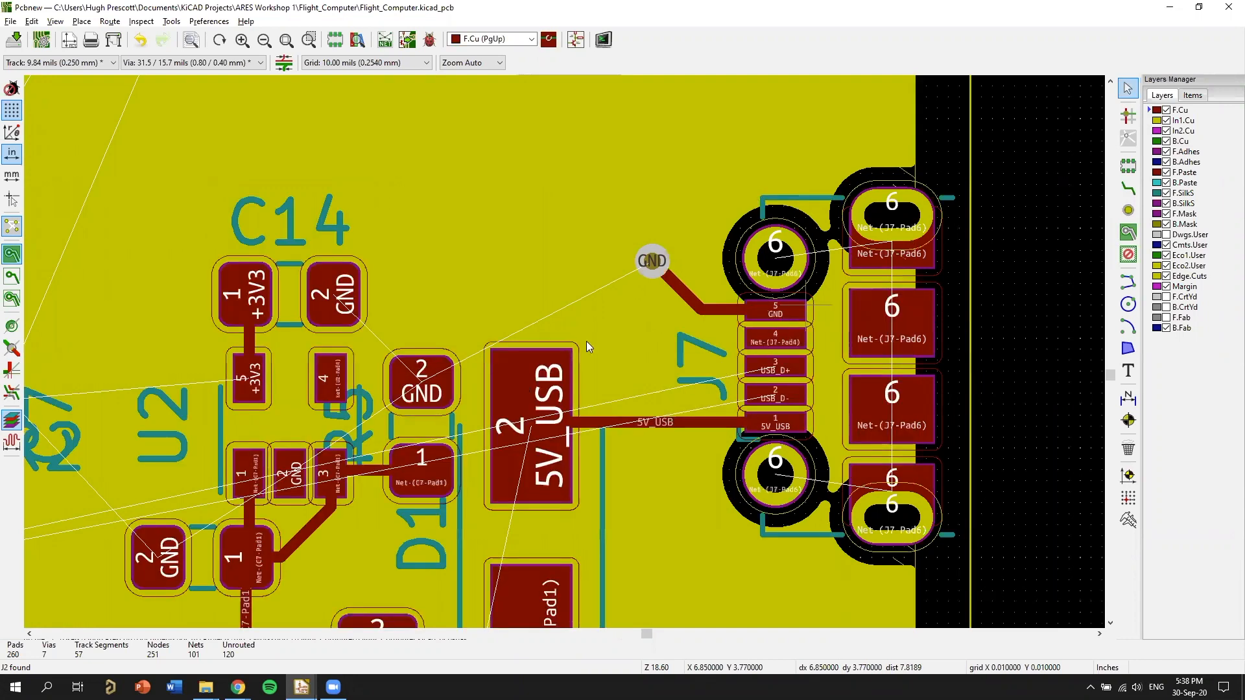
scroll(588, 255, "up", 1)
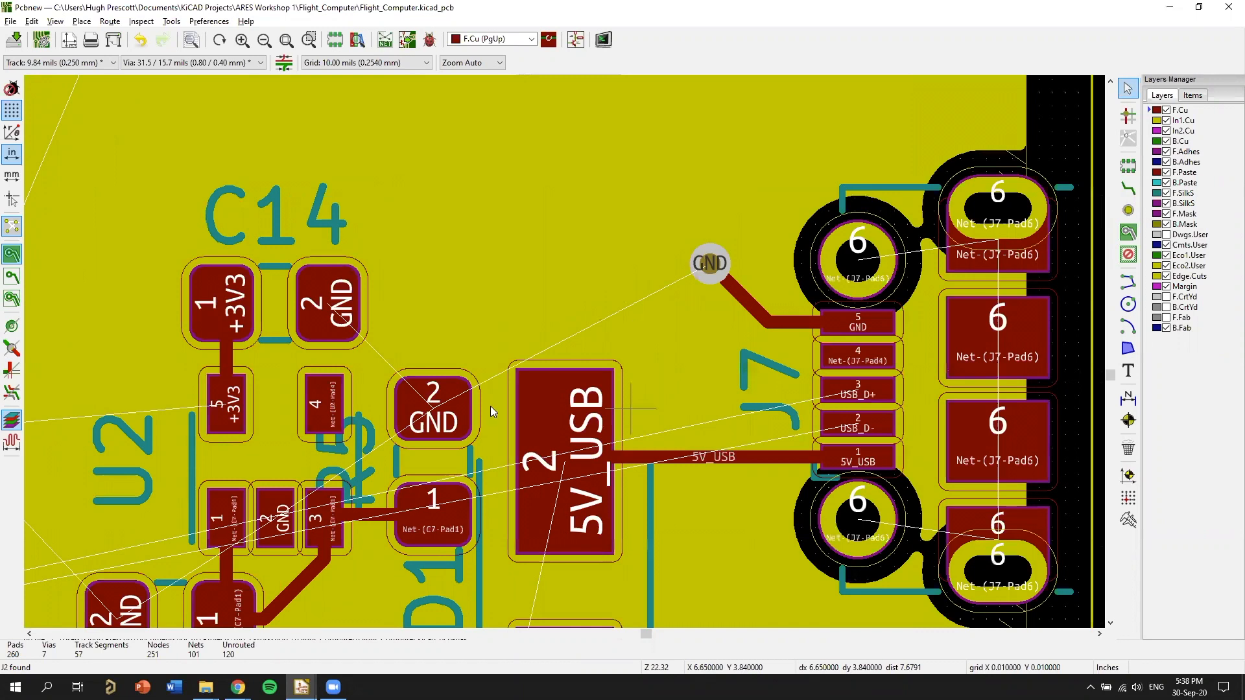
middle_click_drag(545, 256, 588, 242)
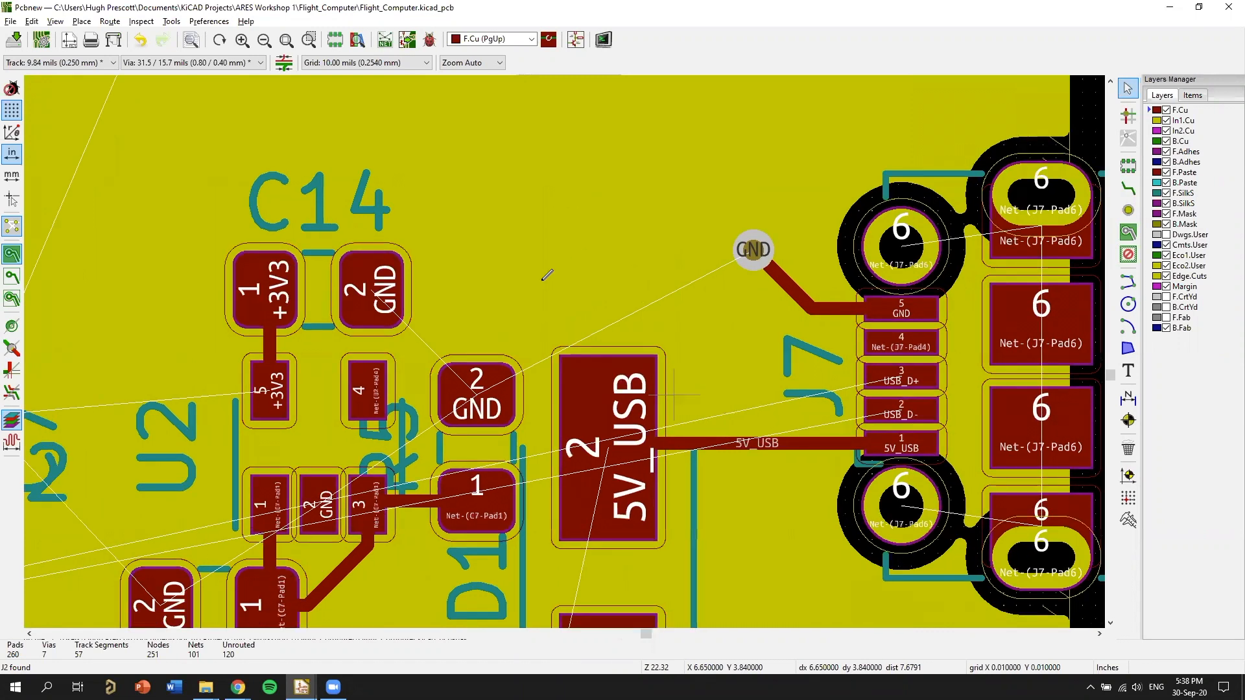
scroll(470, 359, "up", 2)
key("x")
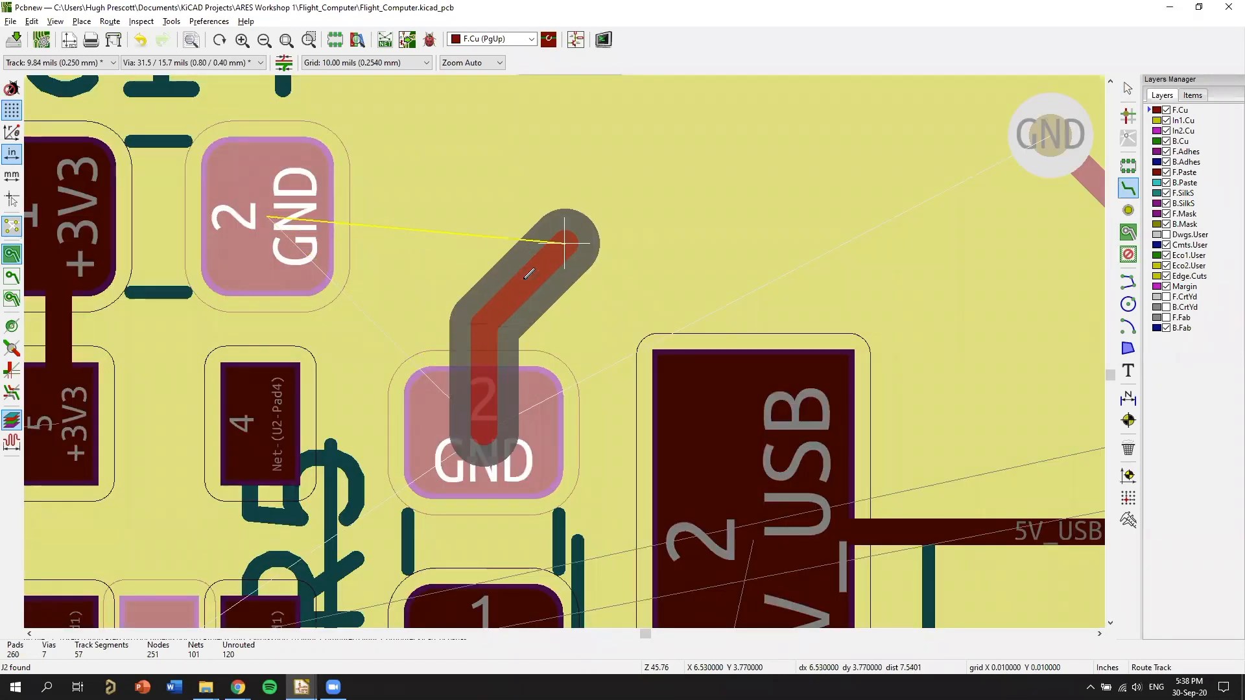
key("v")
left_click(551, 232)
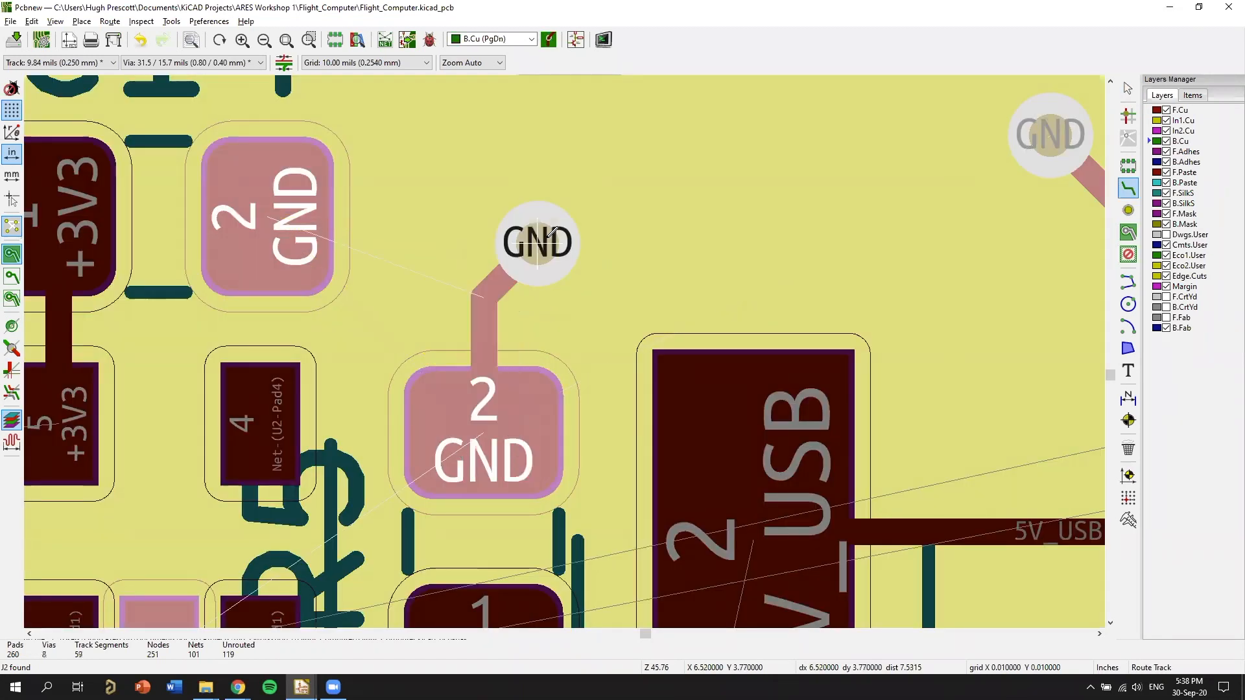
key("F5")
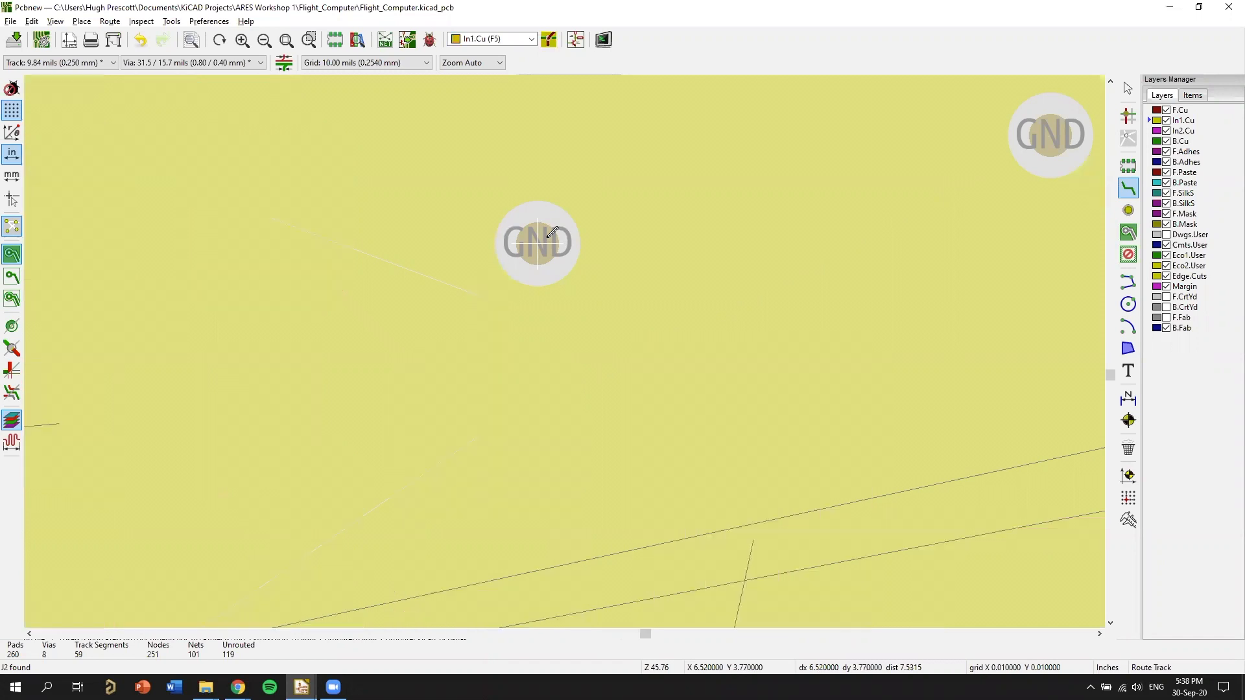
key("Page_Up")
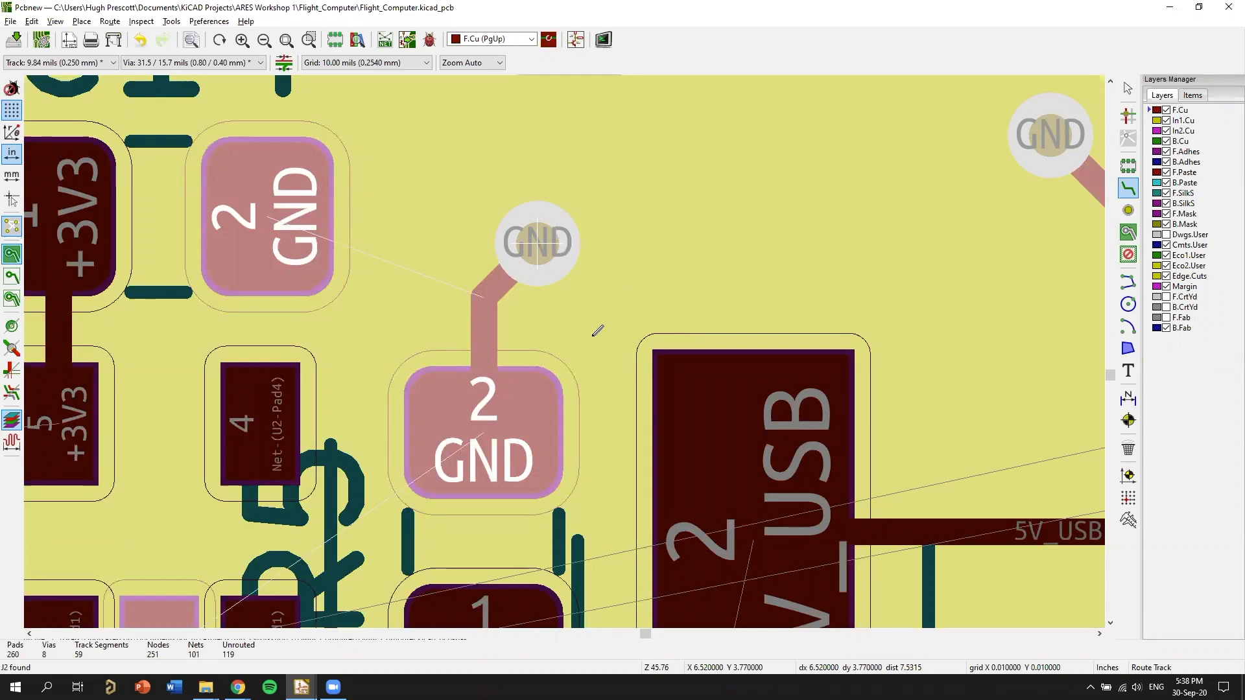
key("Escape")
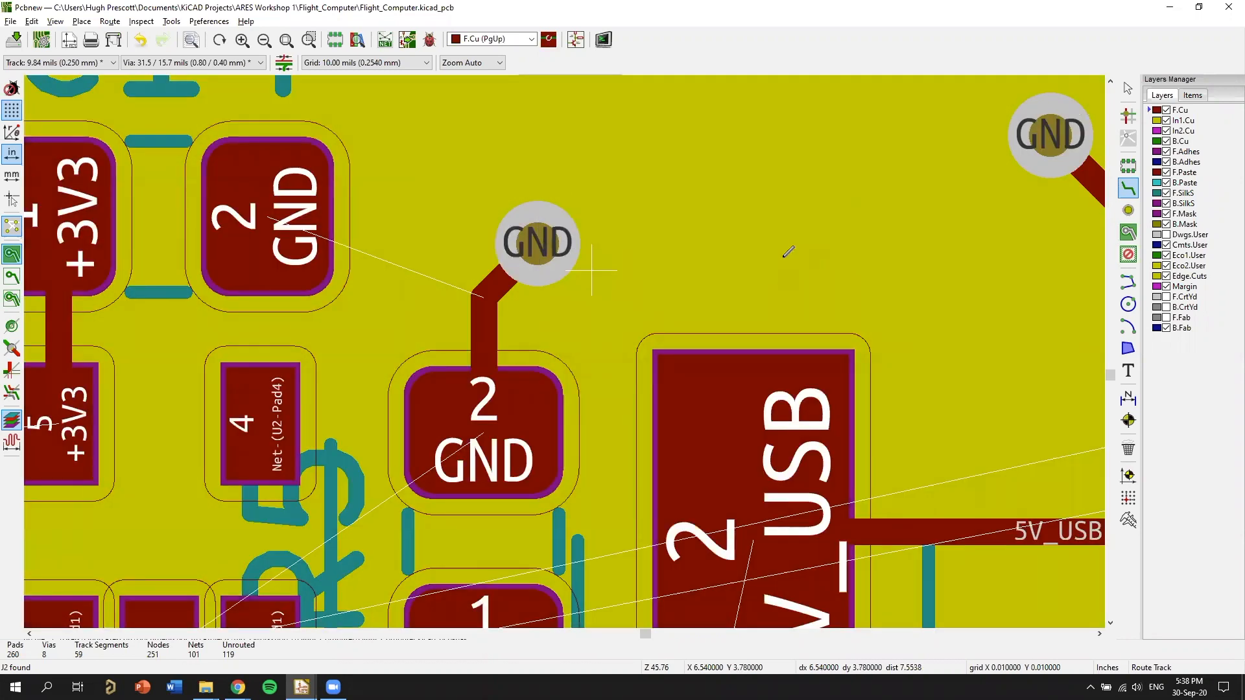
Route an F.Cu track from C14's GND pad 2 to the bend in the neighbouring resistor's GND track so both share its via.
scroll(786, 253, "down", 1)
middle_click_drag(543, 329, 809, 262)
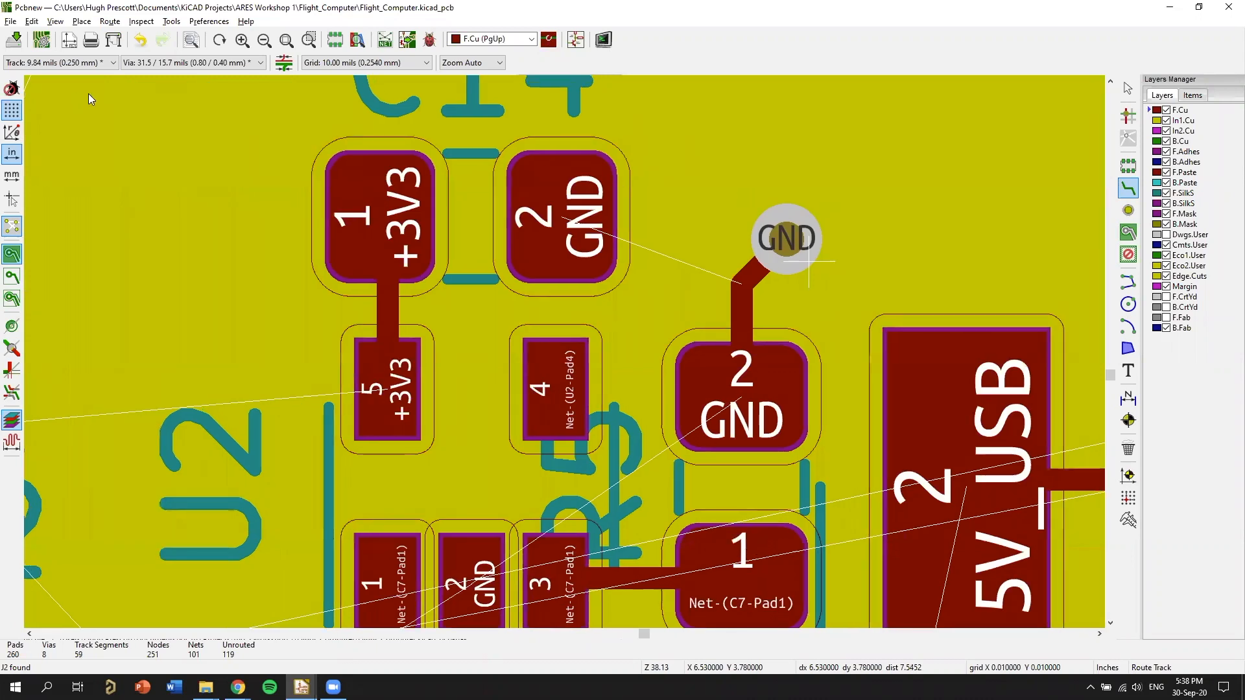
right_click(675, 172)
left_click(1124, 93)
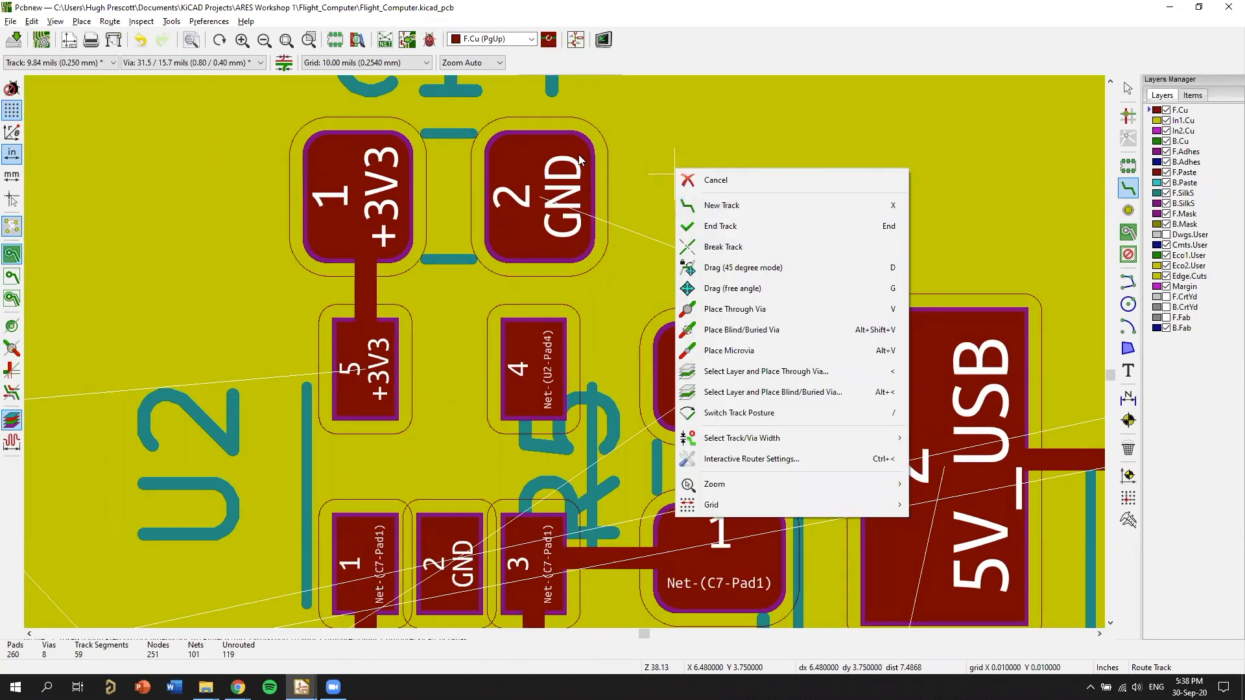
key("x")
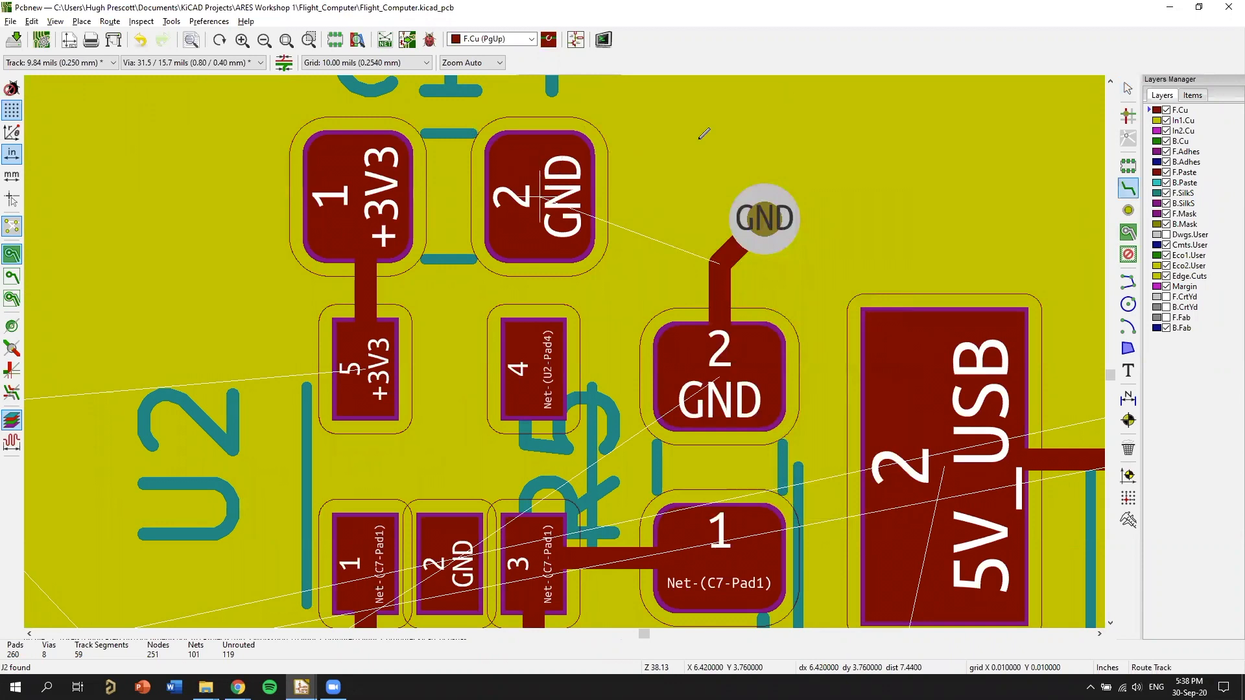
left_click(681, 352)
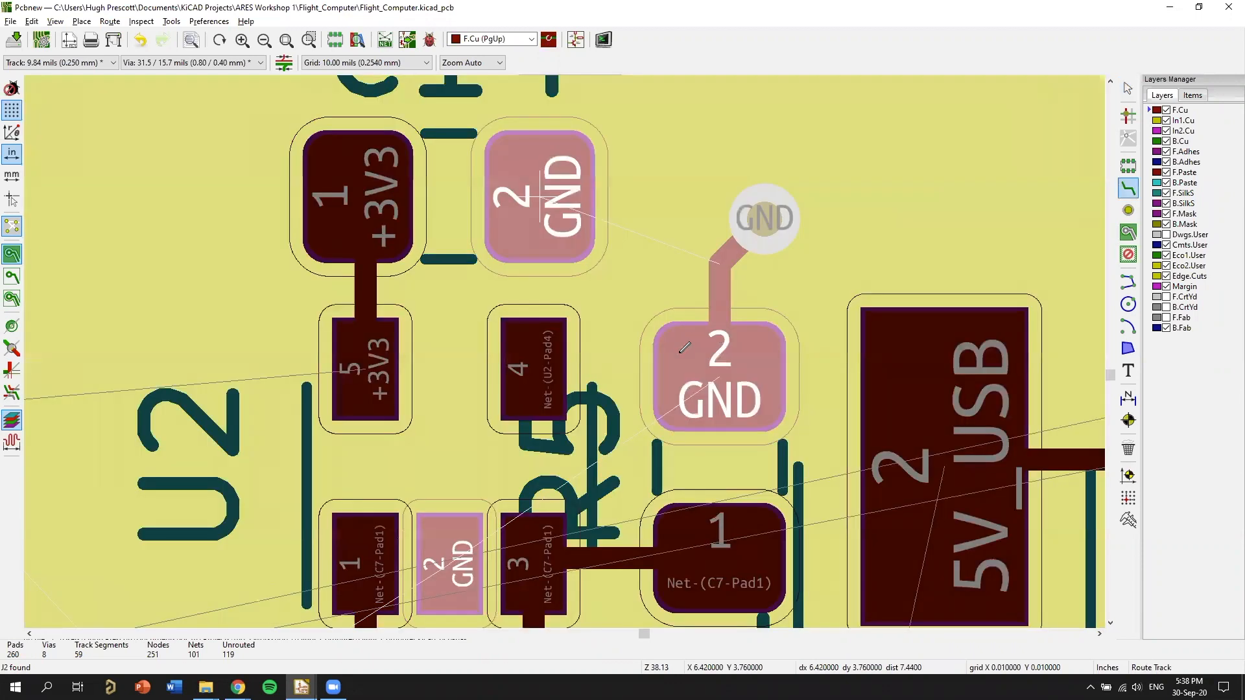
scroll(721, 342, "up", 1)
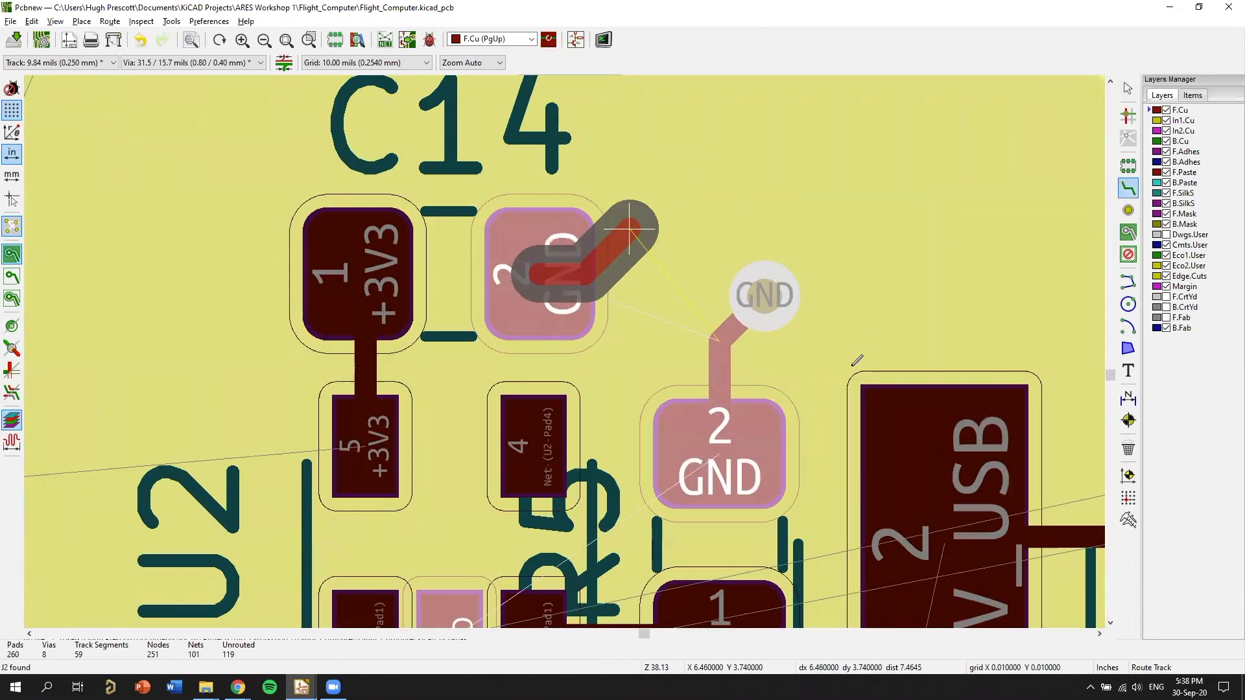
left_click(721, 343)
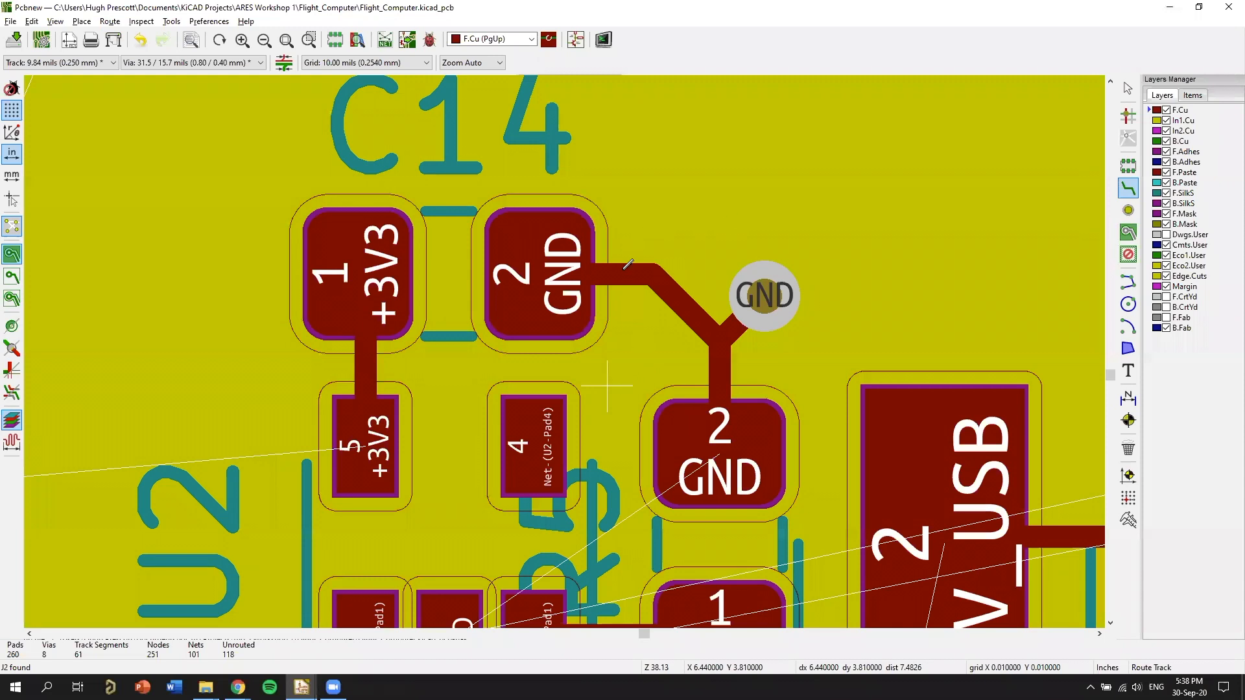
Undo the F.Cu track joining C14's GND pad 2 to the neighbouring resistor's GND track.
scroll(649, 363, "down", 1)
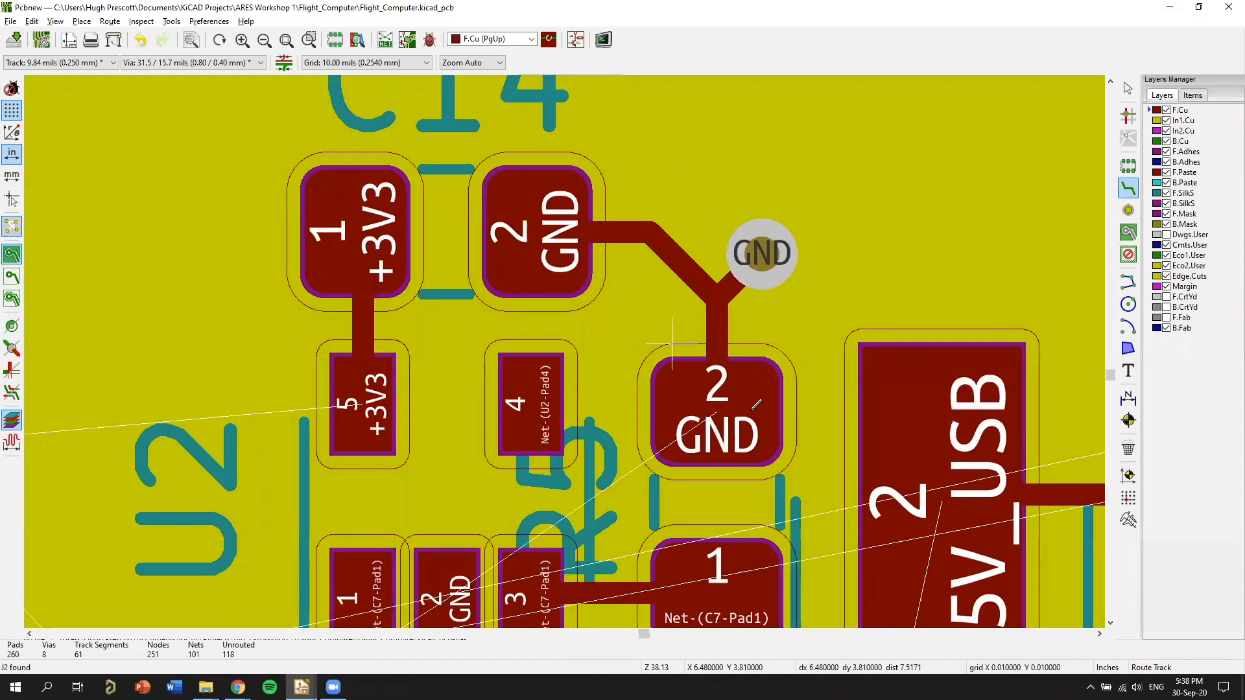
middle_click_drag(744, 354, 820, 278)
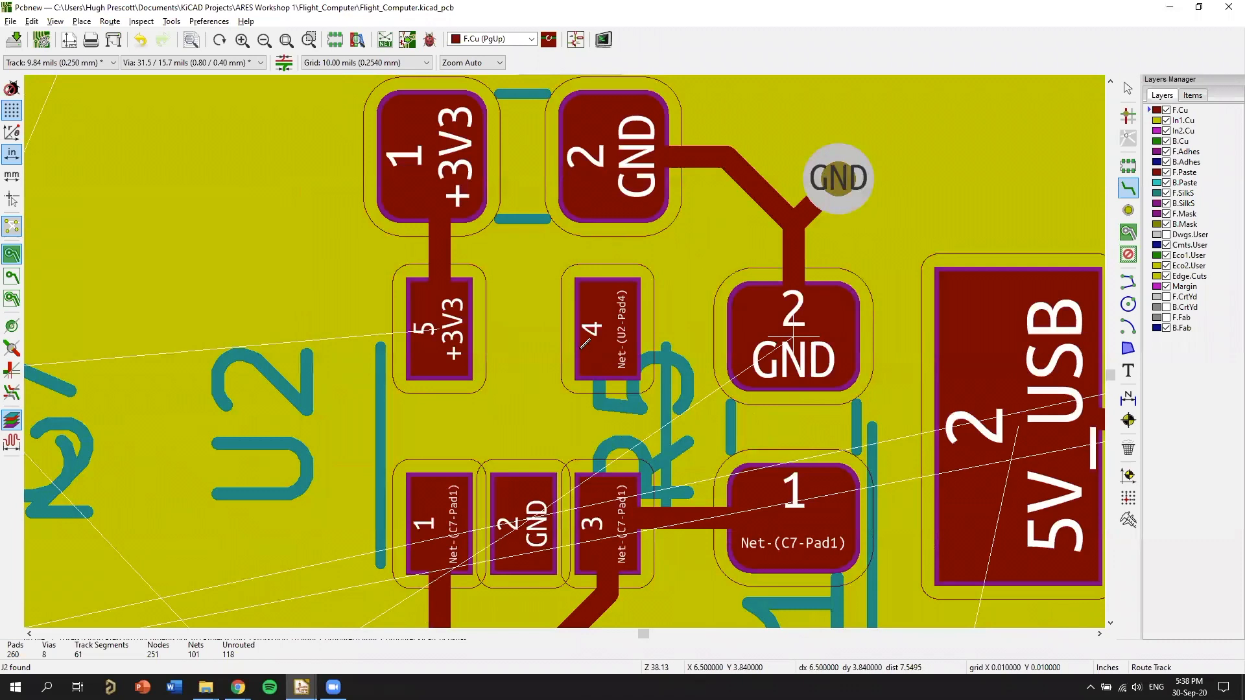
middle_click_drag(726, 472, 689, 349)
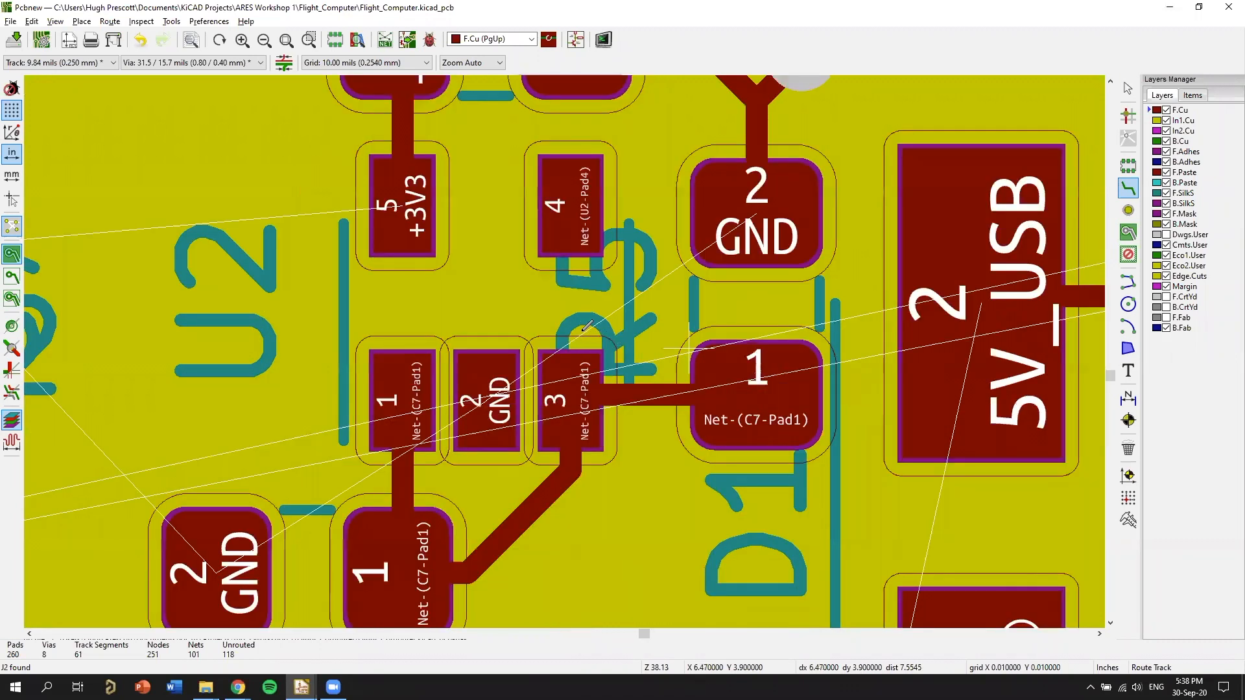
scroll(584, 341, "up", 5)
key("ctrl+z")
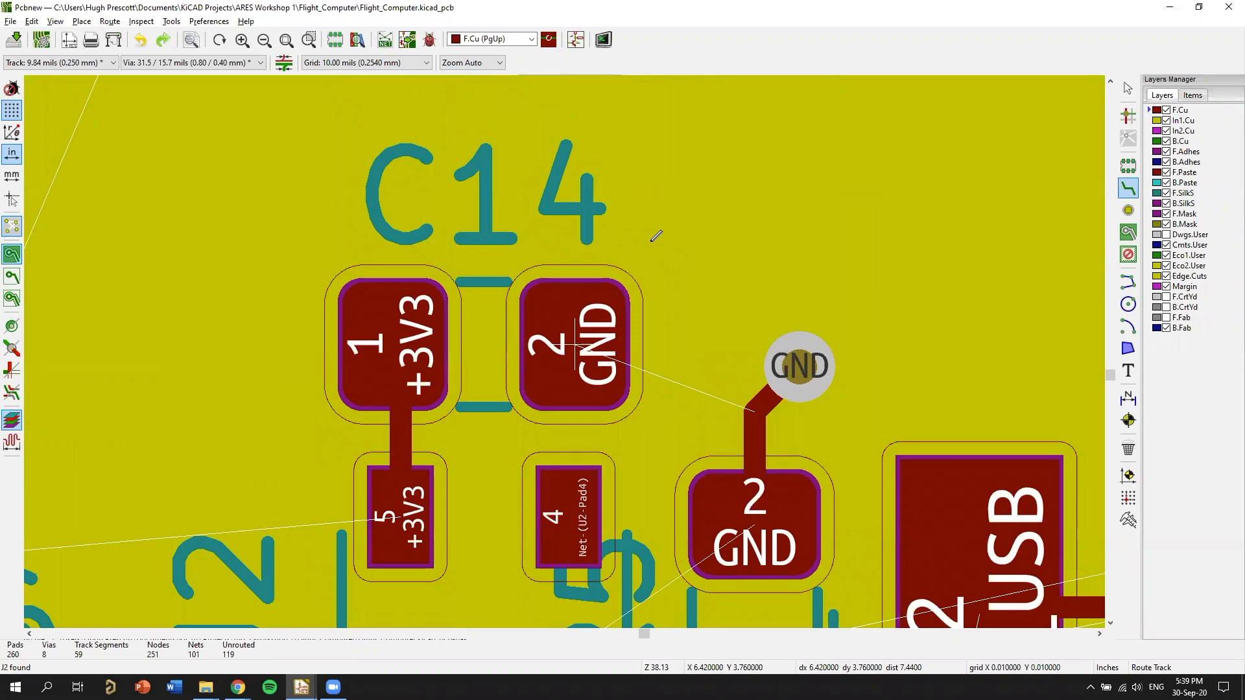
Route a short diagonal F.Cu track from C14's GND pad 2, away from the neighbouring resistor's via, to its own through via.
left_click(574, 344)
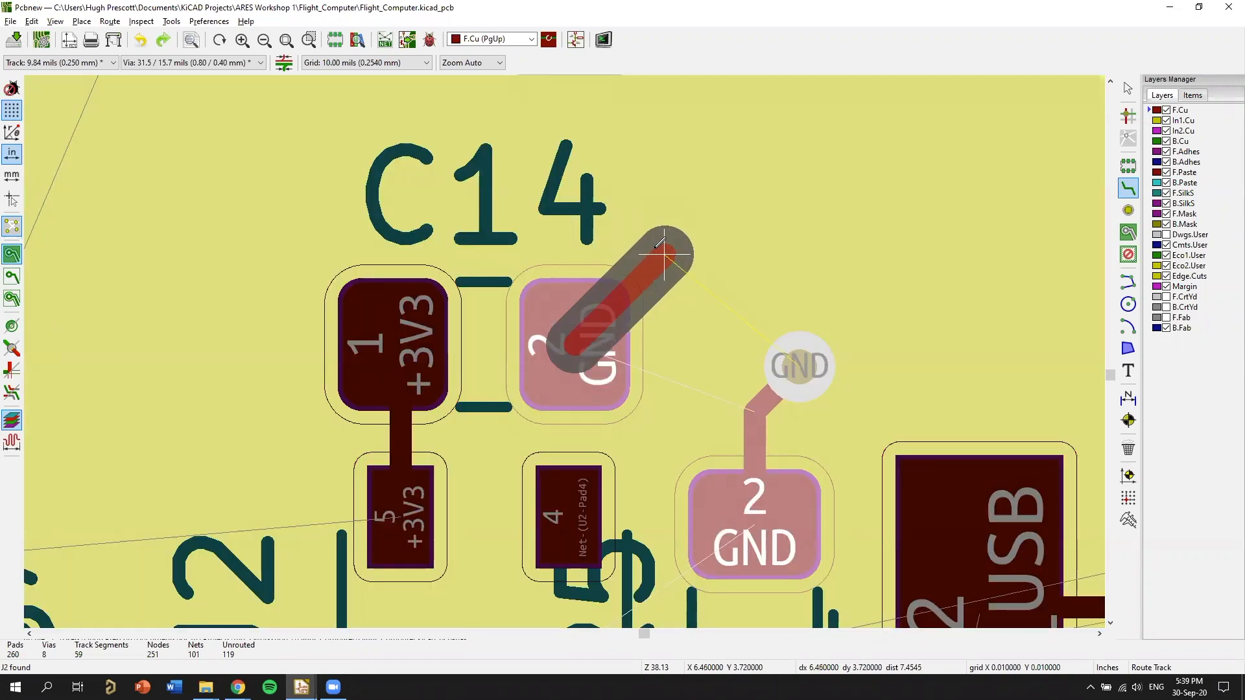
left_click(653, 246)
double_click(653, 244)
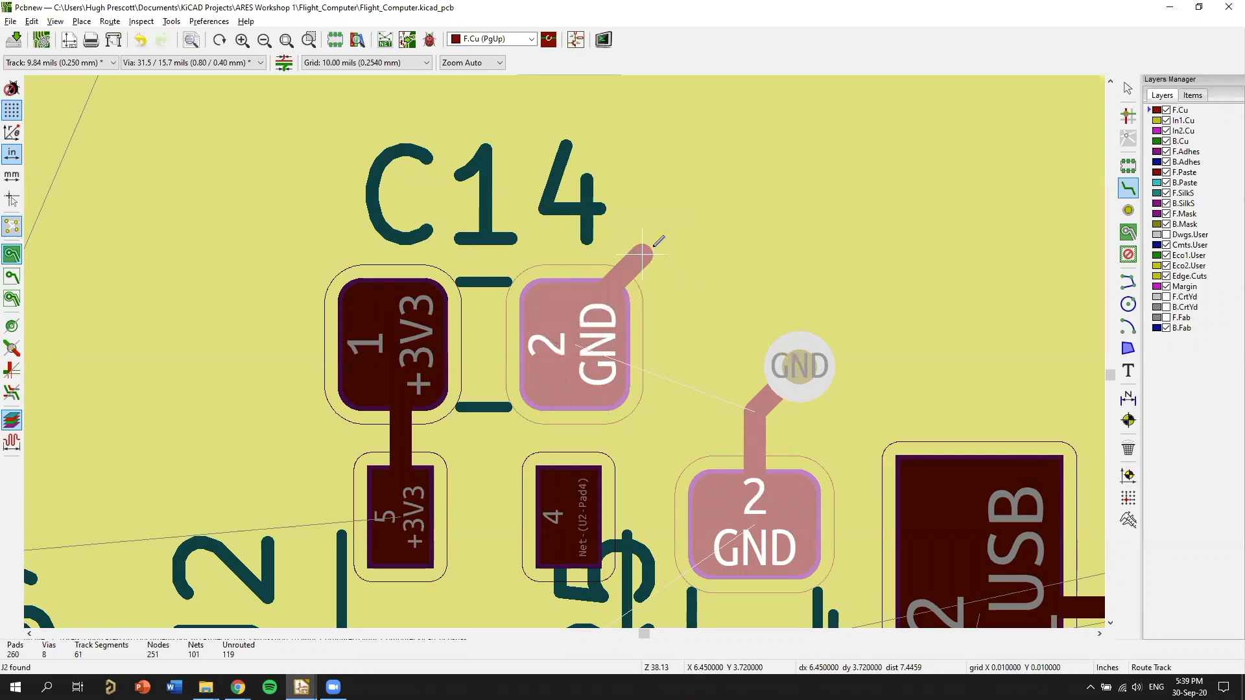
left_click(654, 245)
key("v")
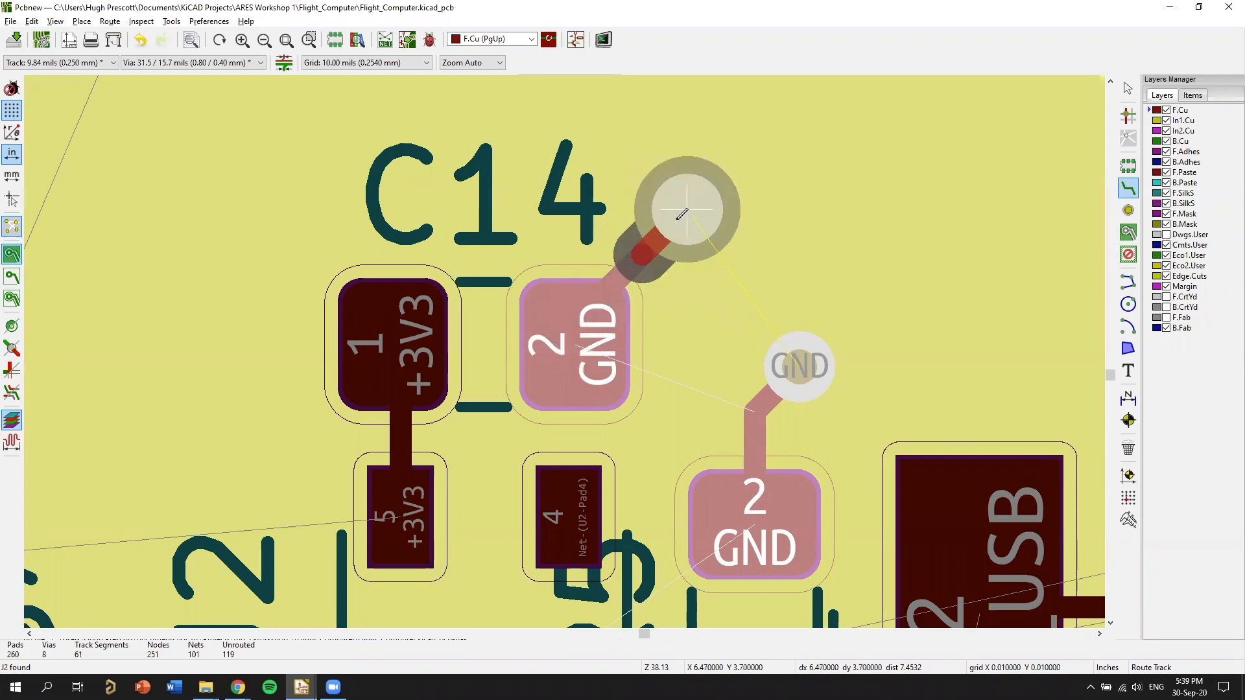
left_click(686, 210)
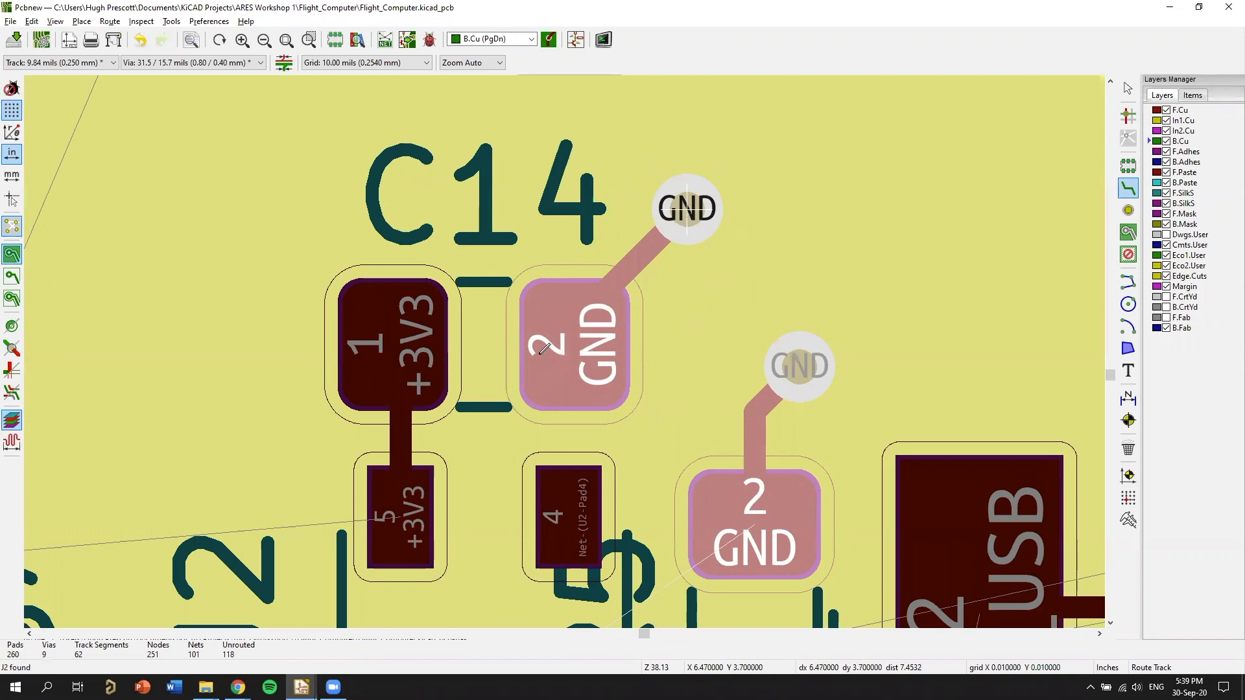
key("Escape")
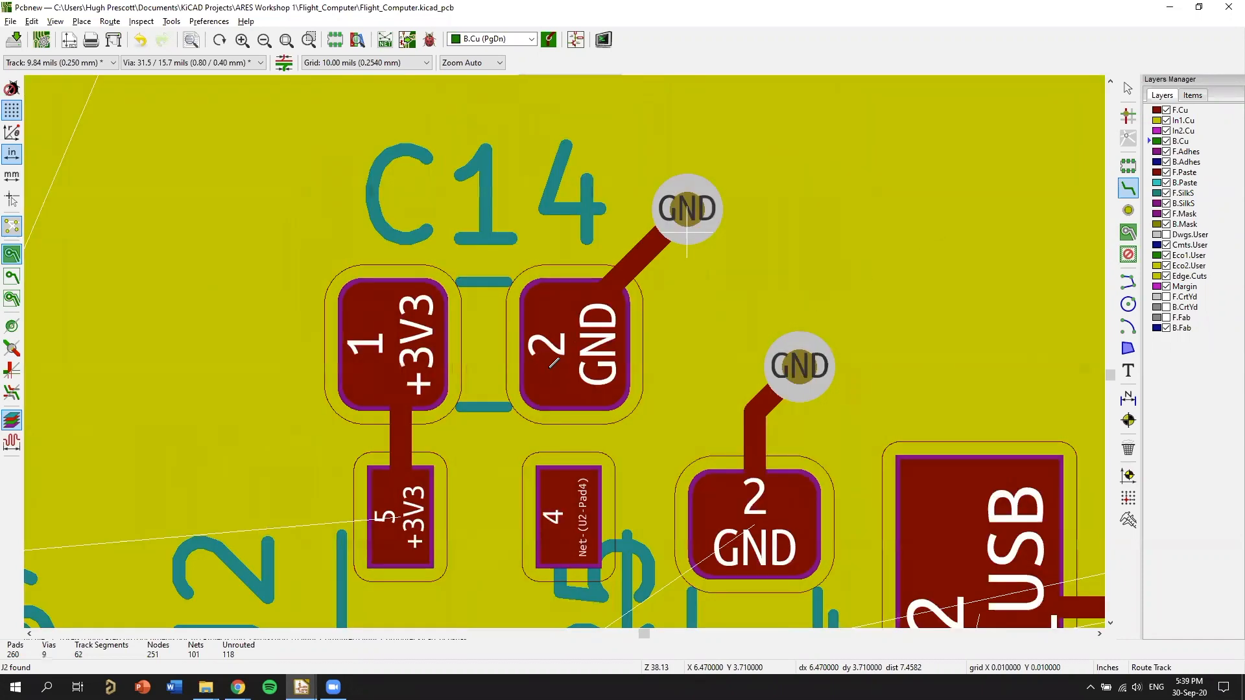
Inspect the separate GND tracks and vias of C14 and the neighbouring resistor in the 3D viewer.
scroll(491, 393, "down", 1)
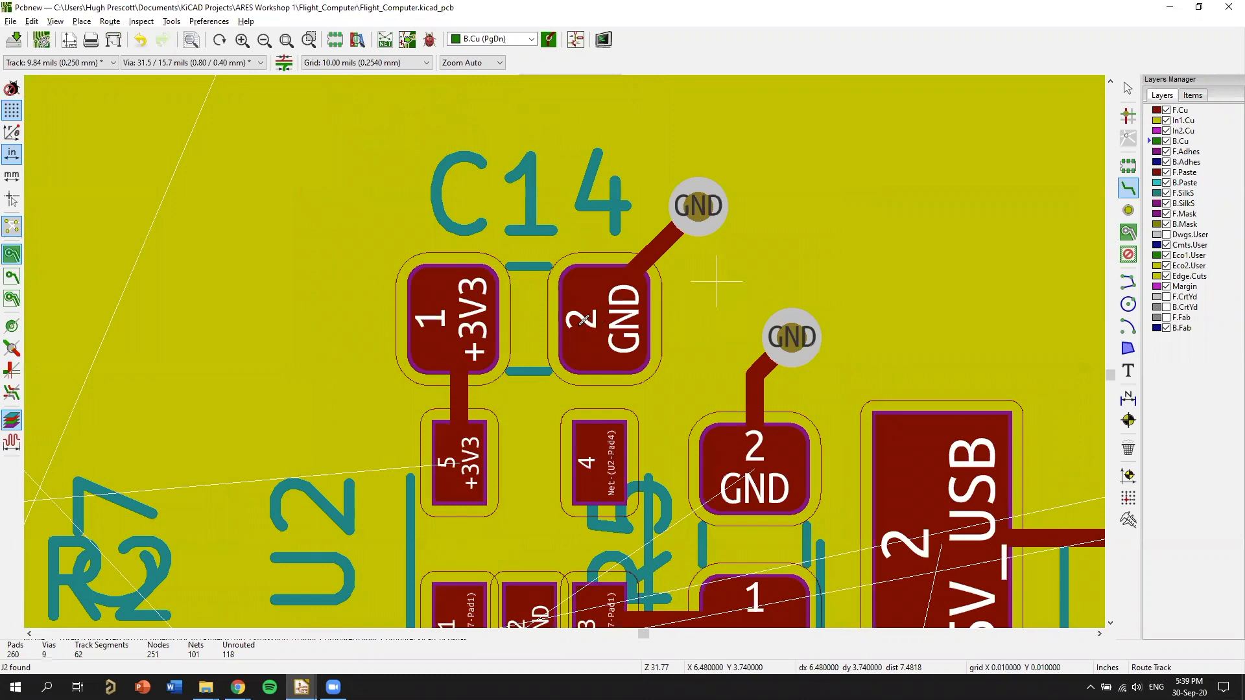
scroll(727, 242, "down", 3)
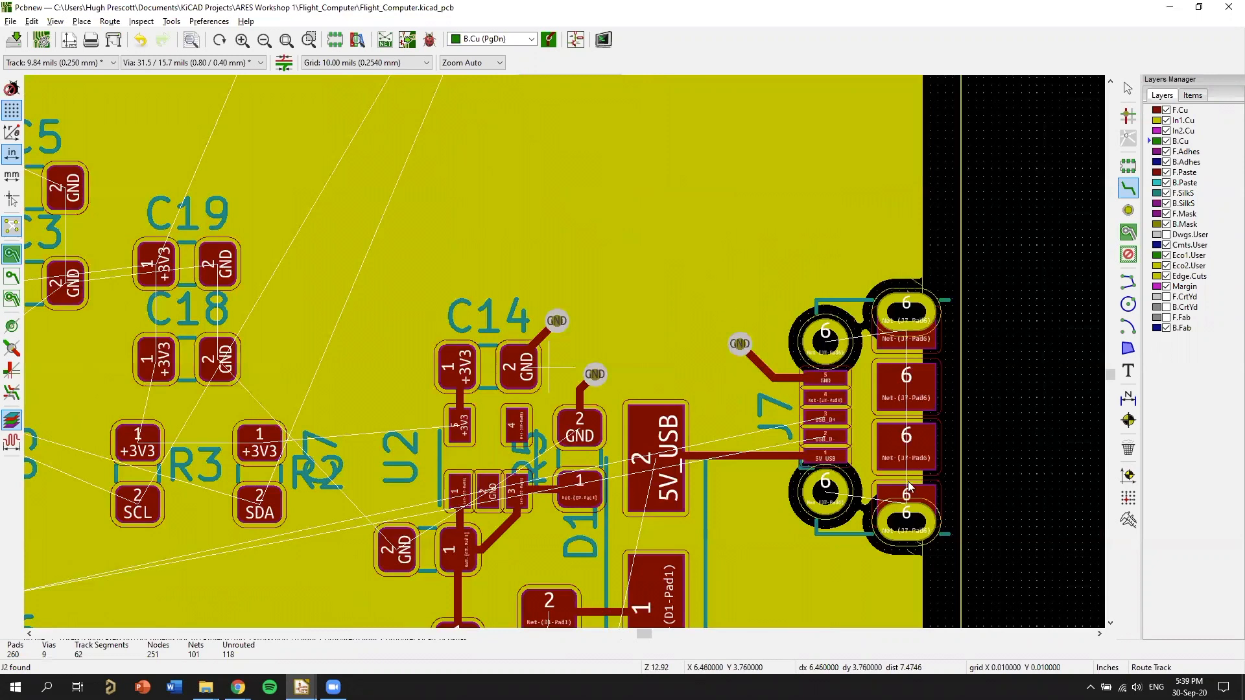
middle_click_drag(618, 355, 776, 288)
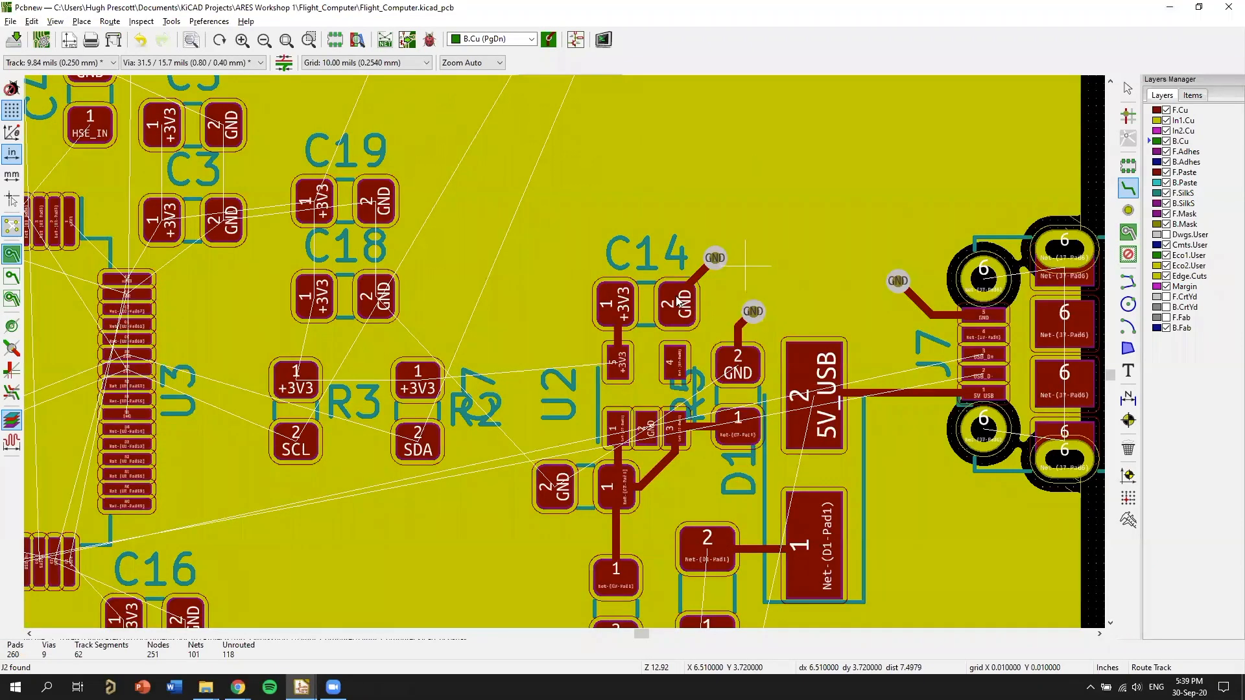
key("alt+3")
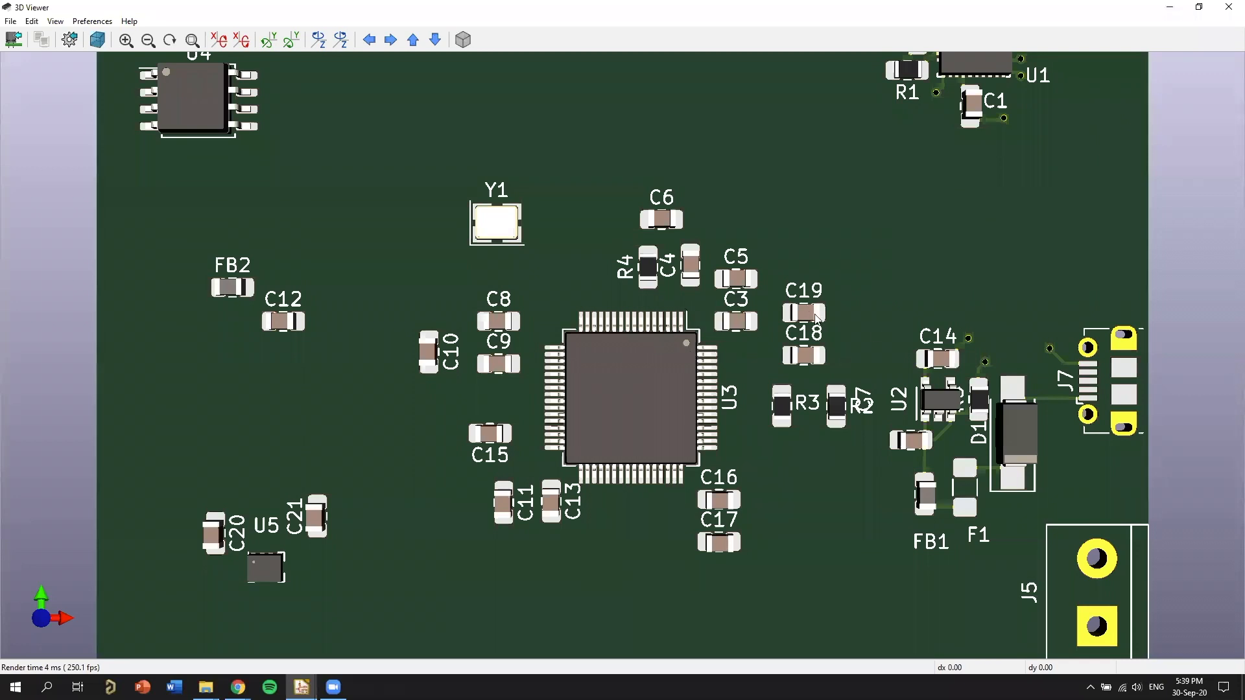
scroll(949, 360, "up", 3)
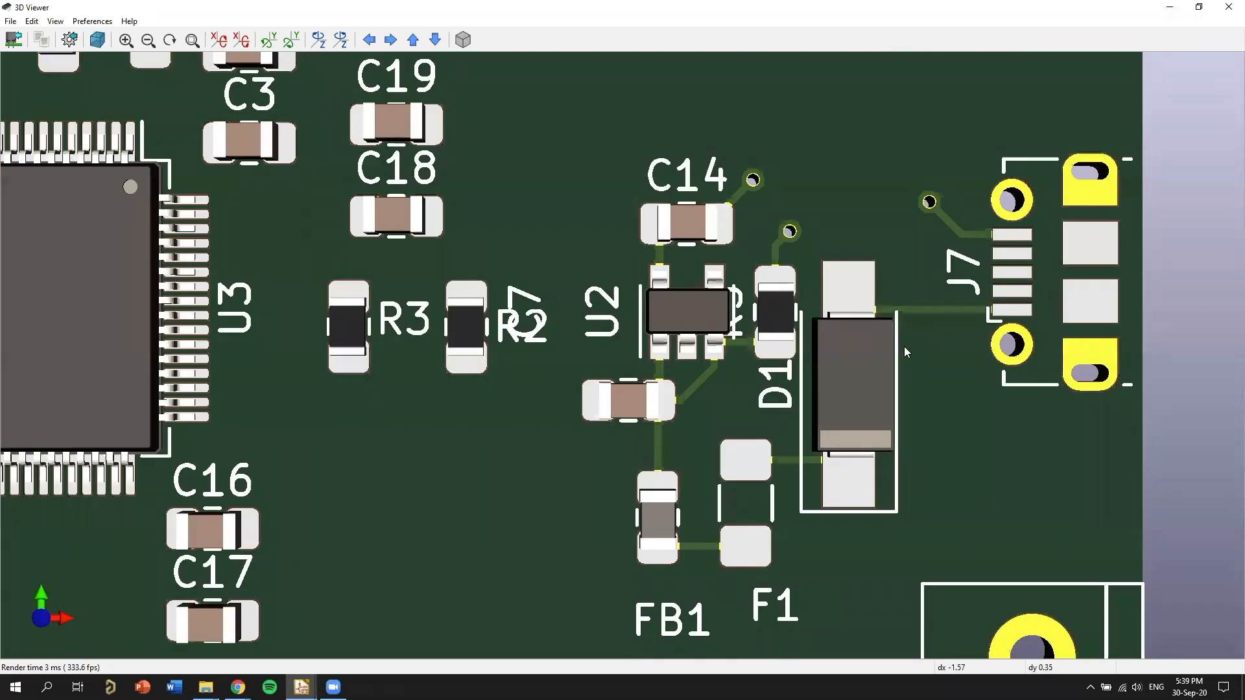
scroll(887, 385, "up", 3)
left_click_drag(908, 439, 899, 449)
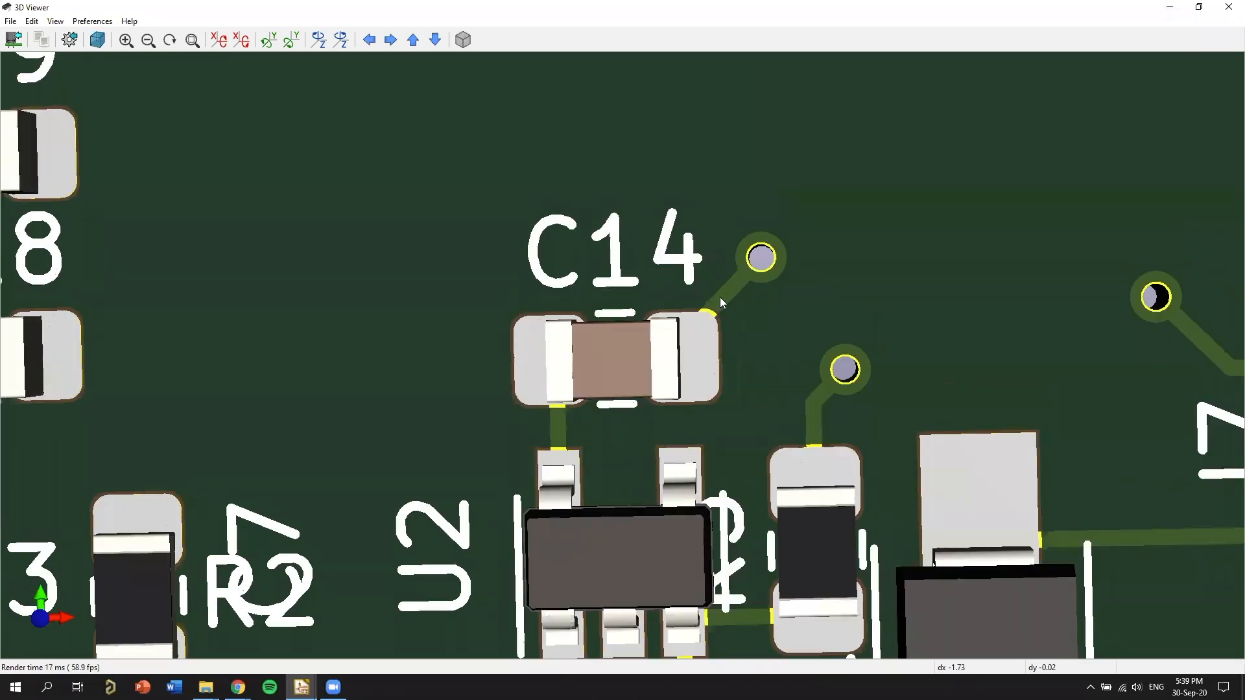
scroll(720, 297, "down", 3)
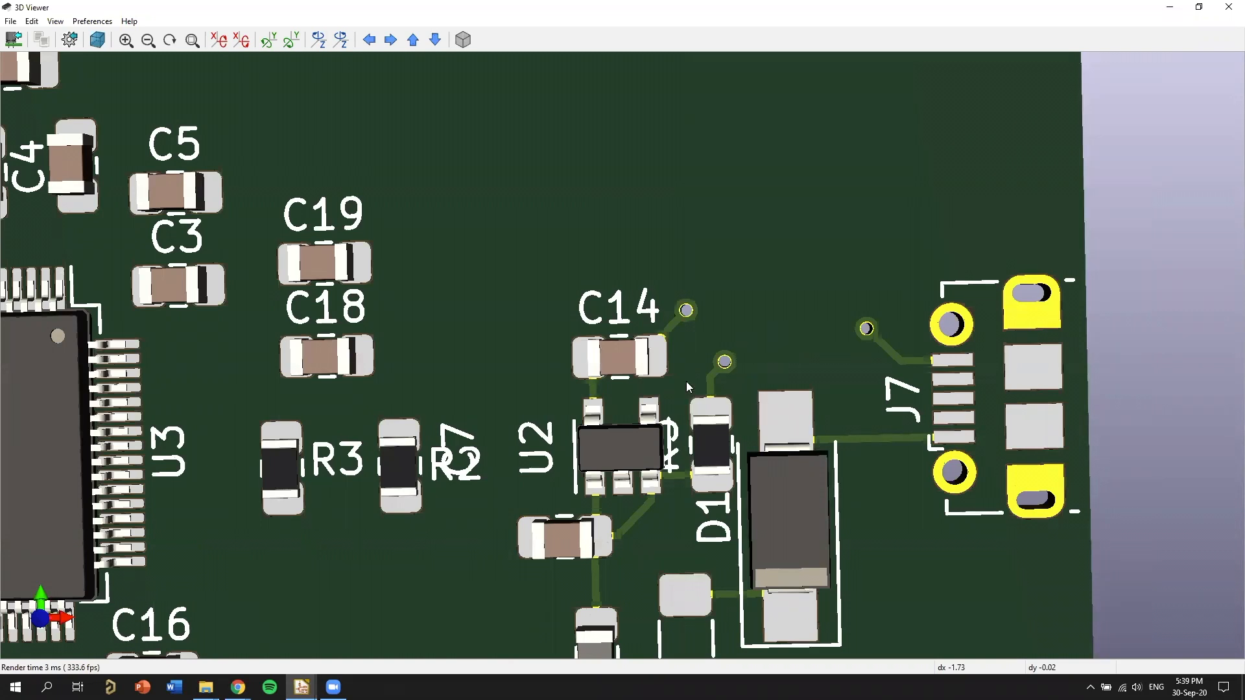
scroll(680, 369, "down", 1)
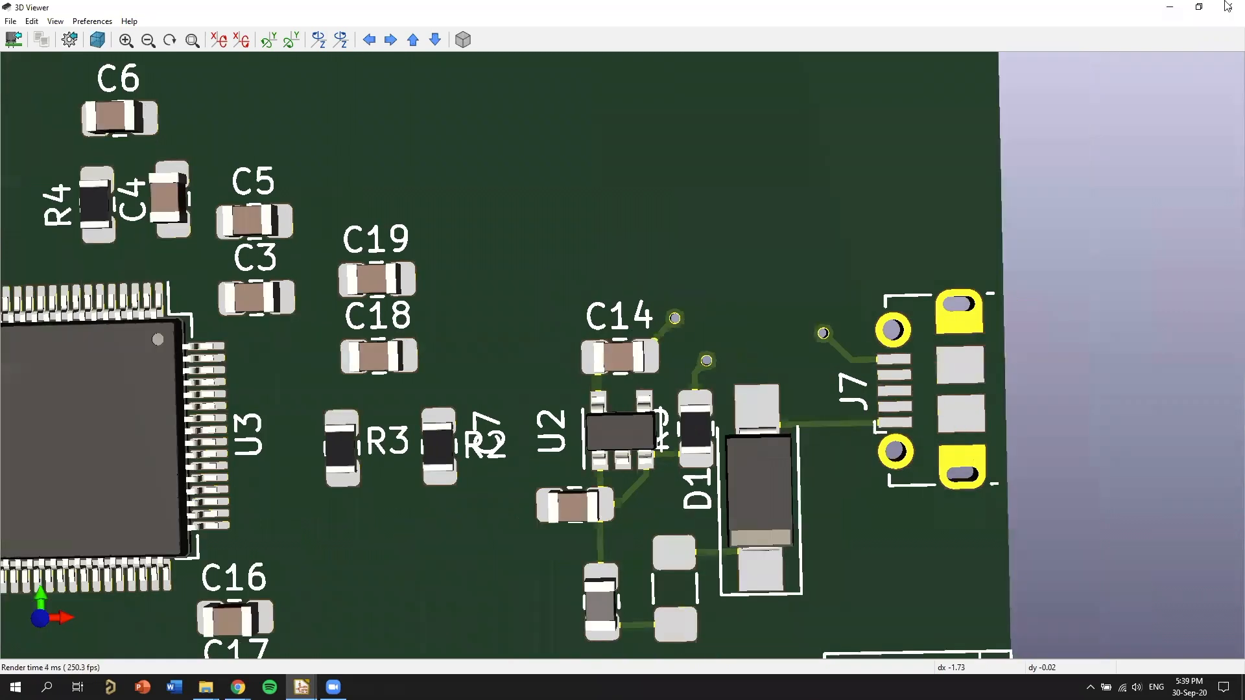
scroll(596, 343, "down", 2)
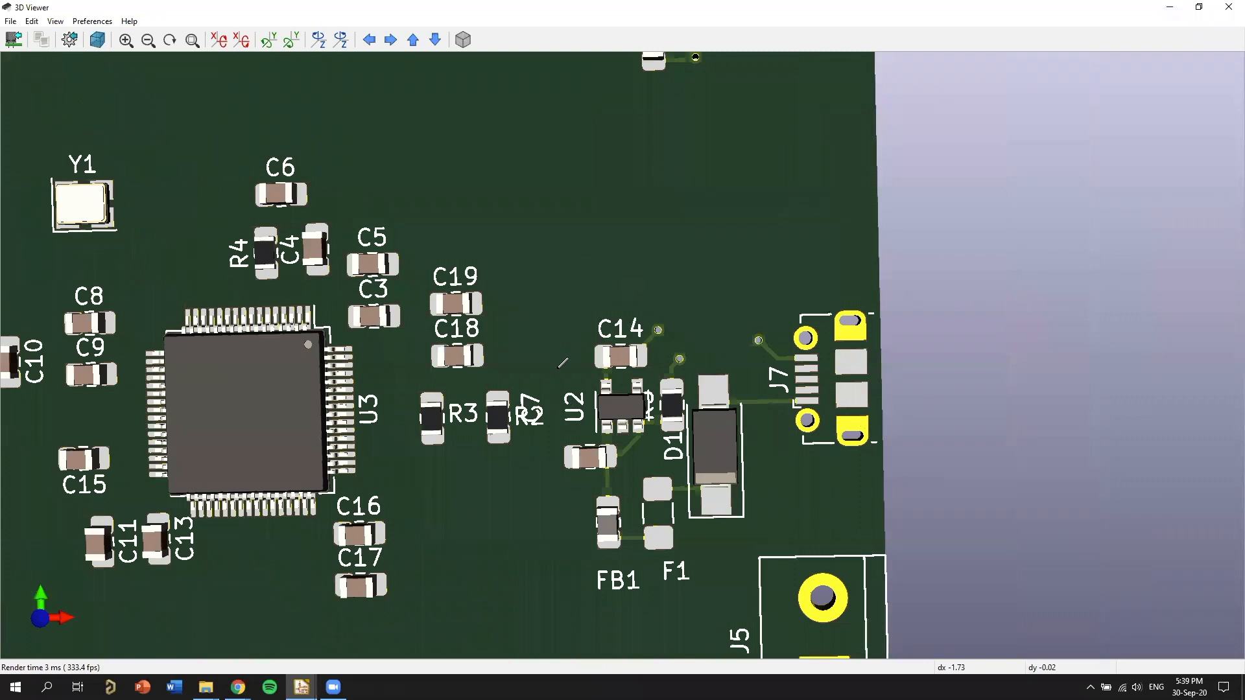
Return to the PCB layout and finish the F.Cu track from C7's GND pad 2 with a through via beside it.
key("alt+Tab")
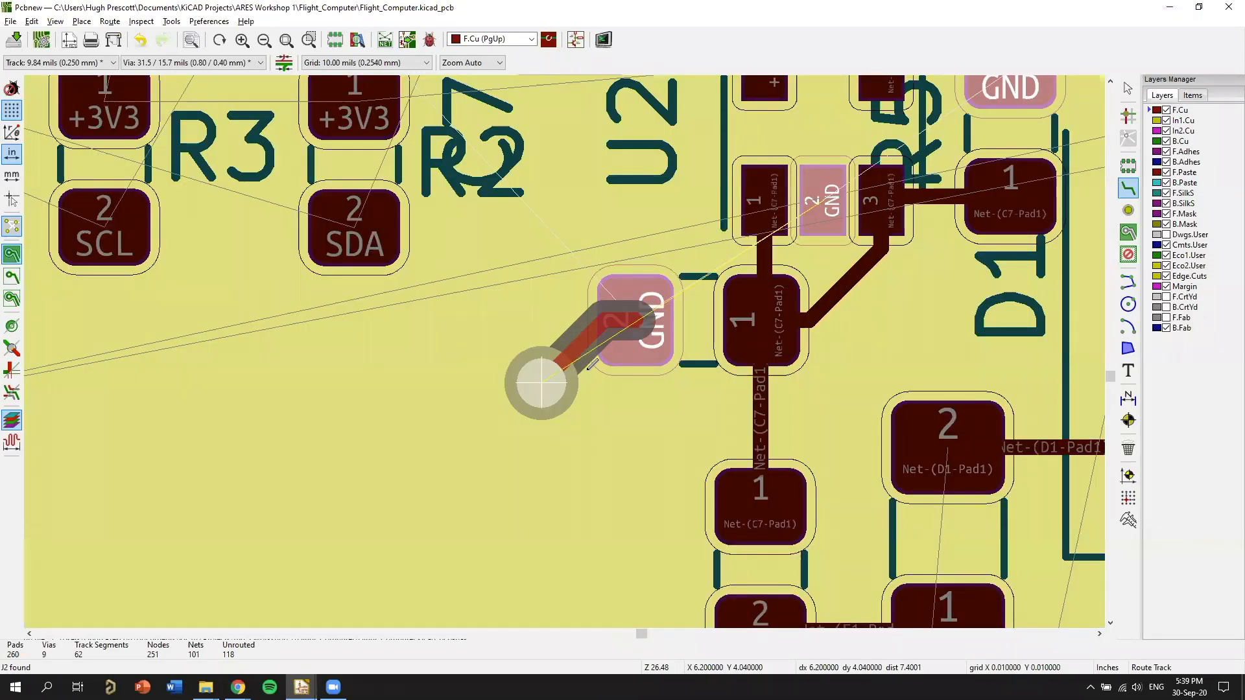
left_click(541, 382)
key("Escape")
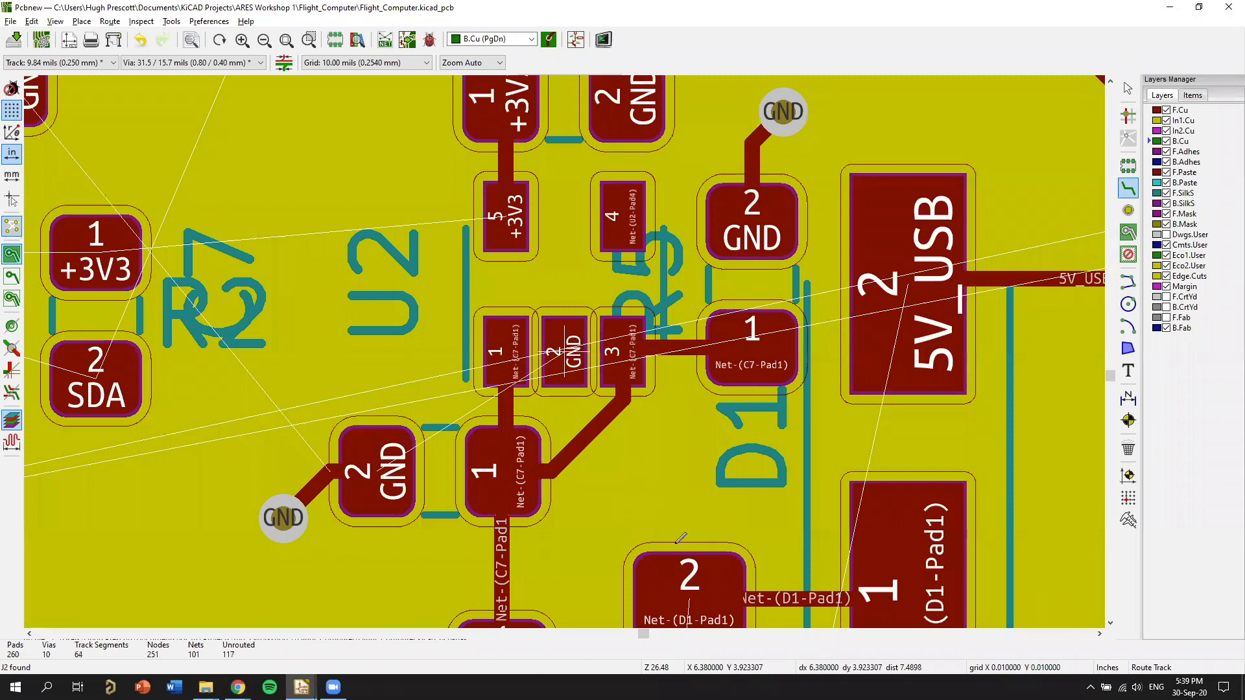
scroll(588, 348, "up", 3)
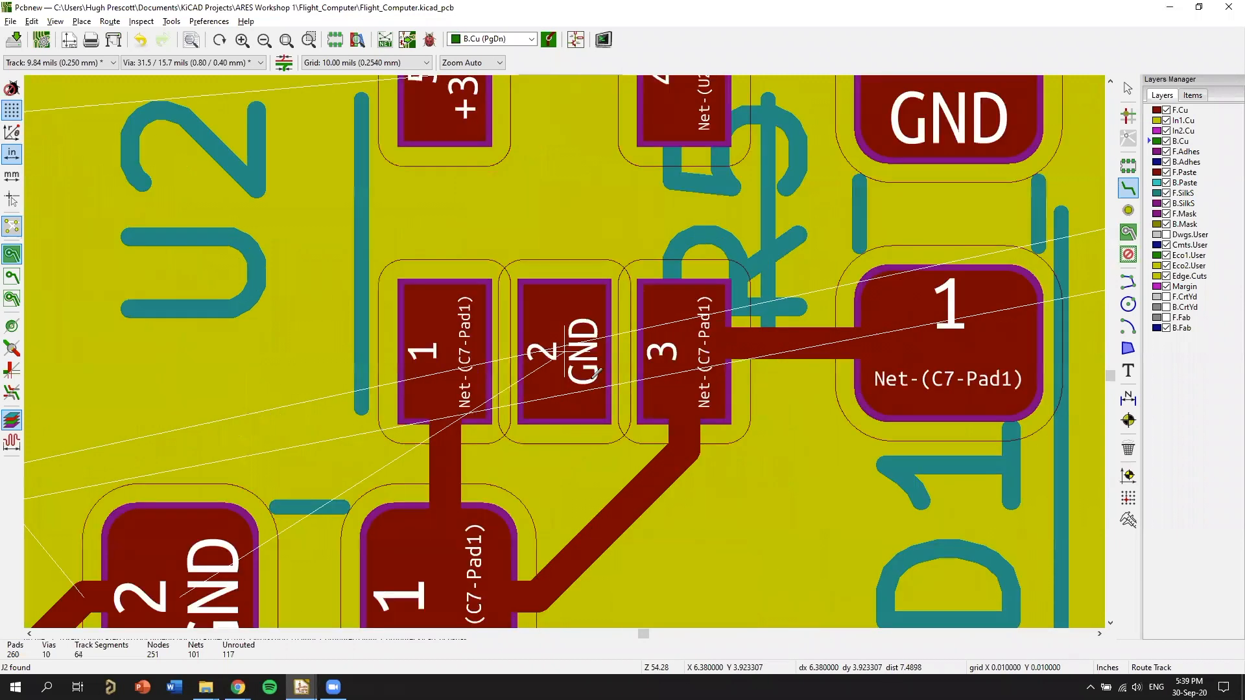
middle_click_drag(692, 532, 609, 364)
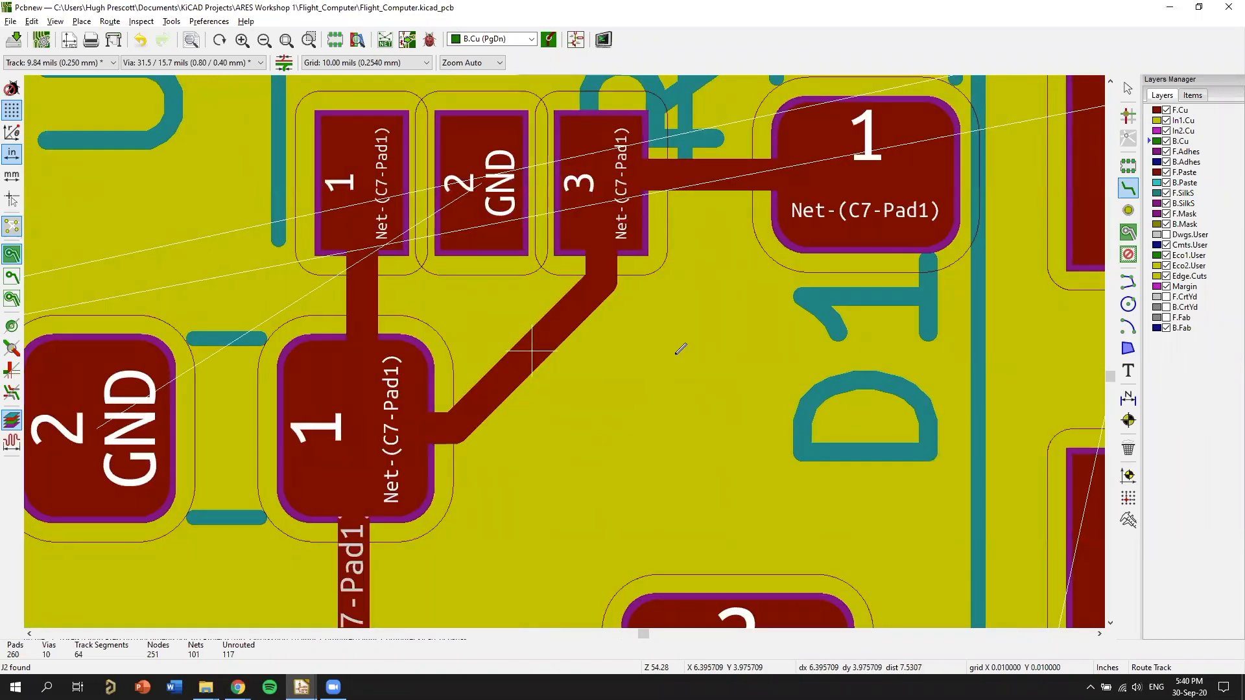
middle_click_drag(532, 350, 675, 367)
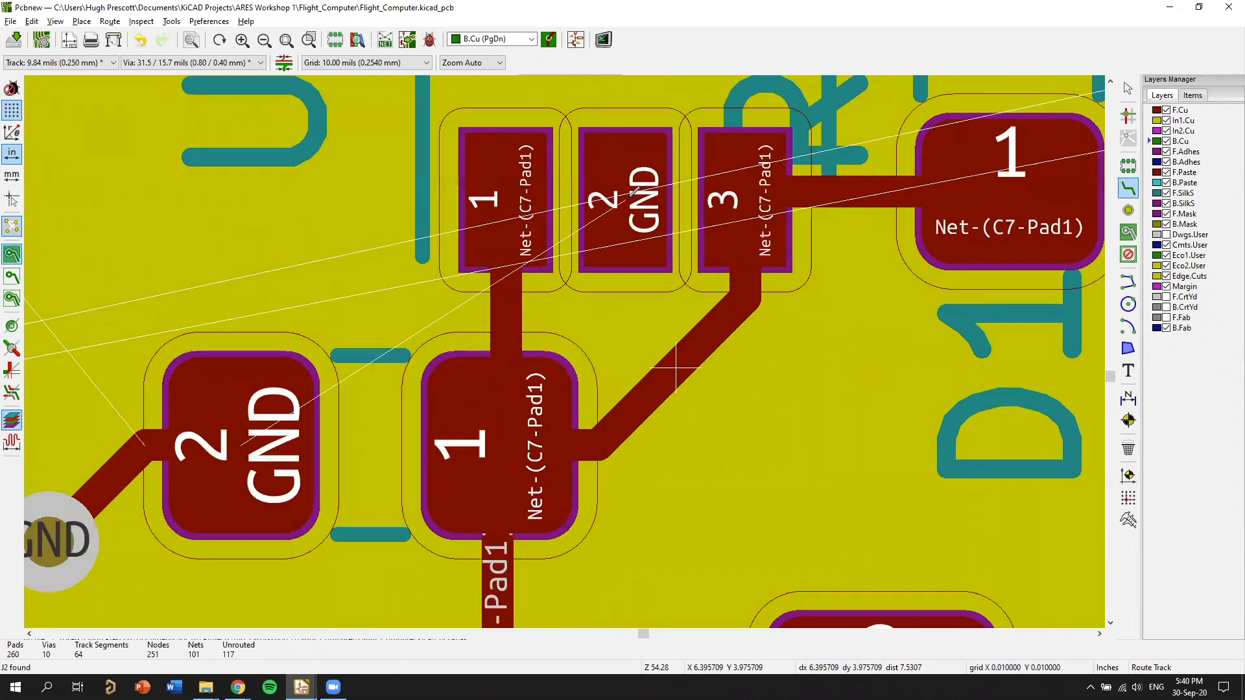
left_click(615, 276)
key("v")
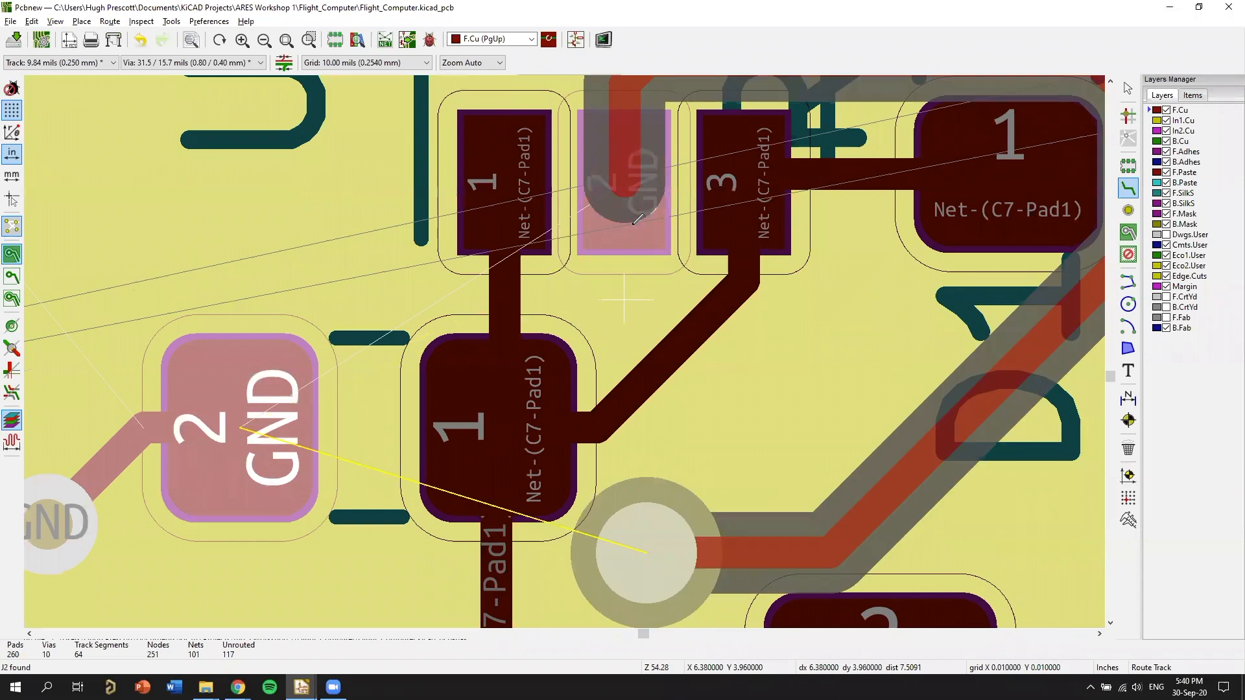
middle_click_drag(602, 173, 603, 247)
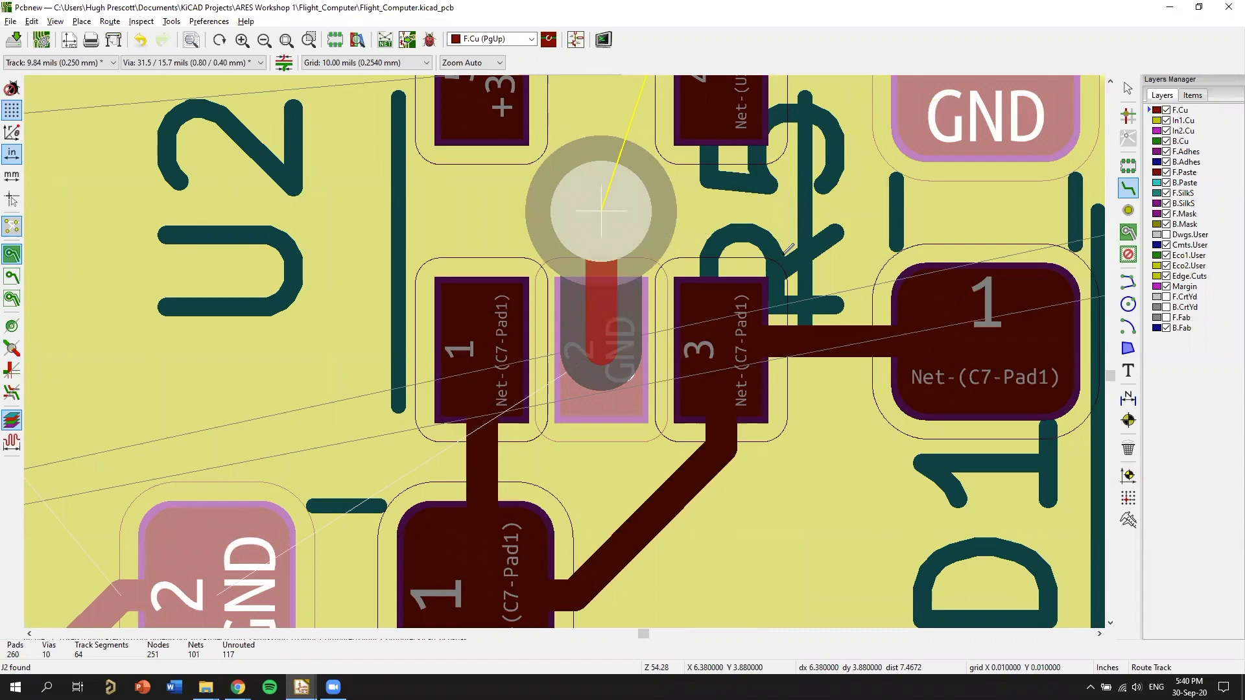
key("Escape")
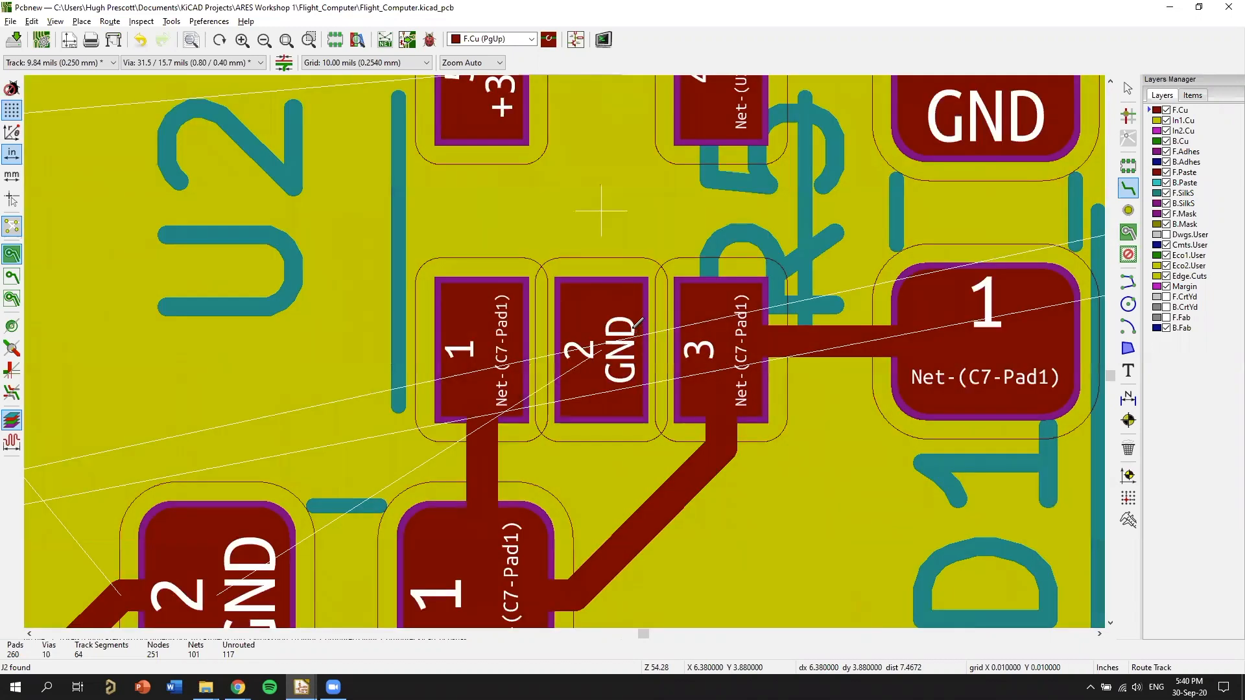
Delete the diagonal F.Cu track between U2's pad 3 and C7's pad 1 to free space below U2's GND pad.
scroll(765, 472, "down", 3)
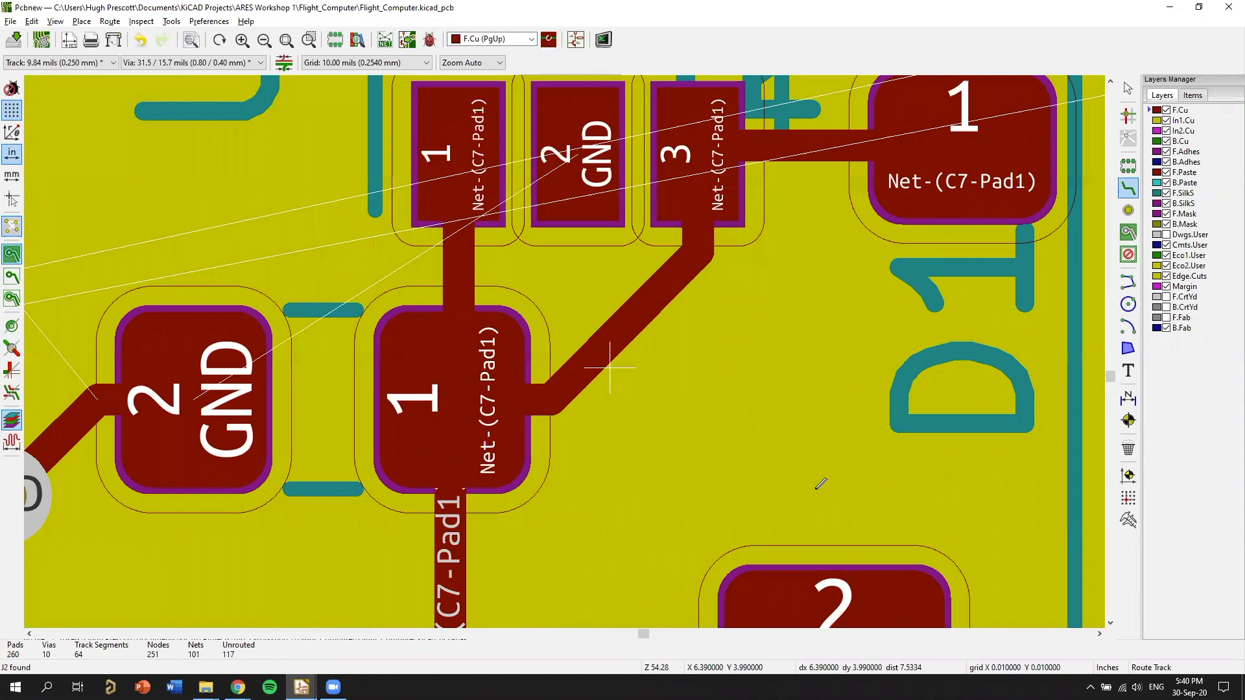
scroll(816, 482, "up", 2)
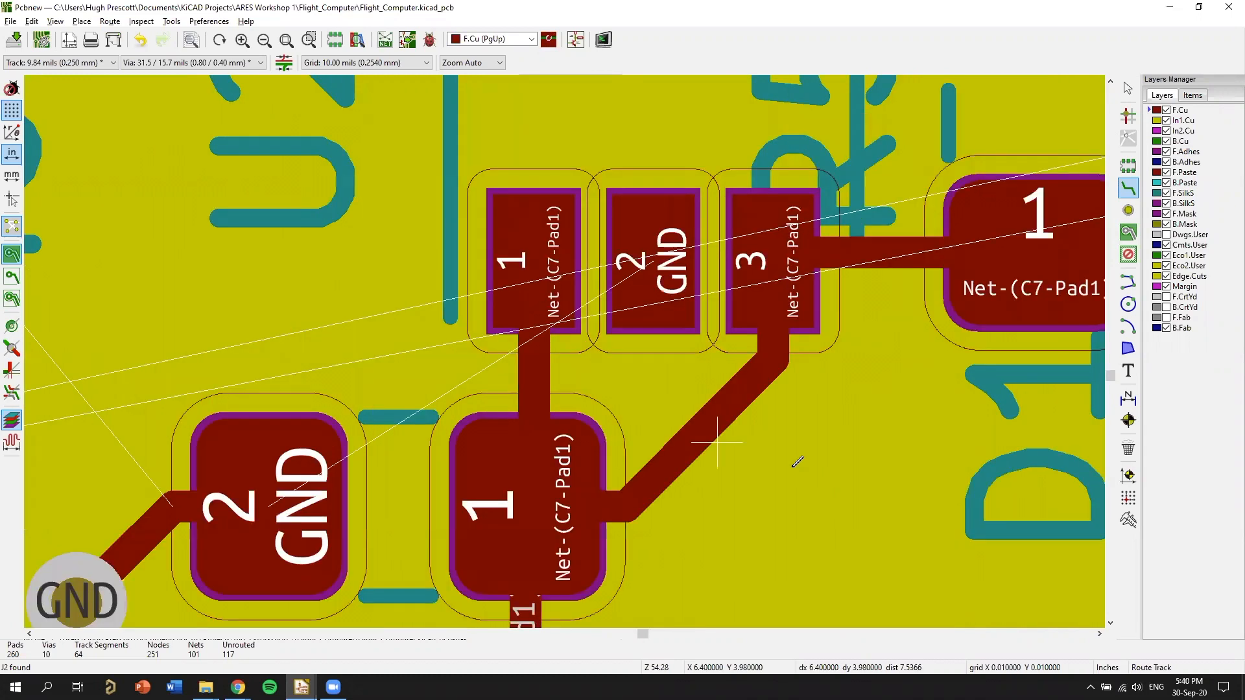
middle_click_drag(653, 287, 669, 303)
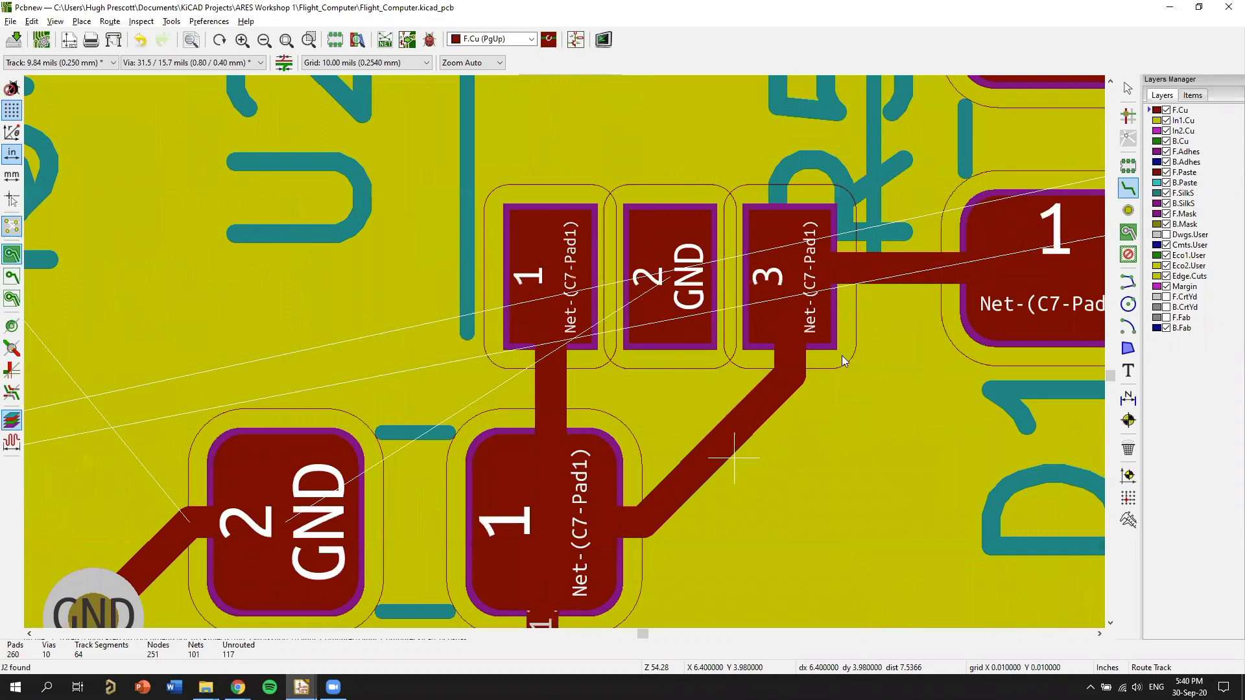
middle_click_drag(840, 331, 709, 261)
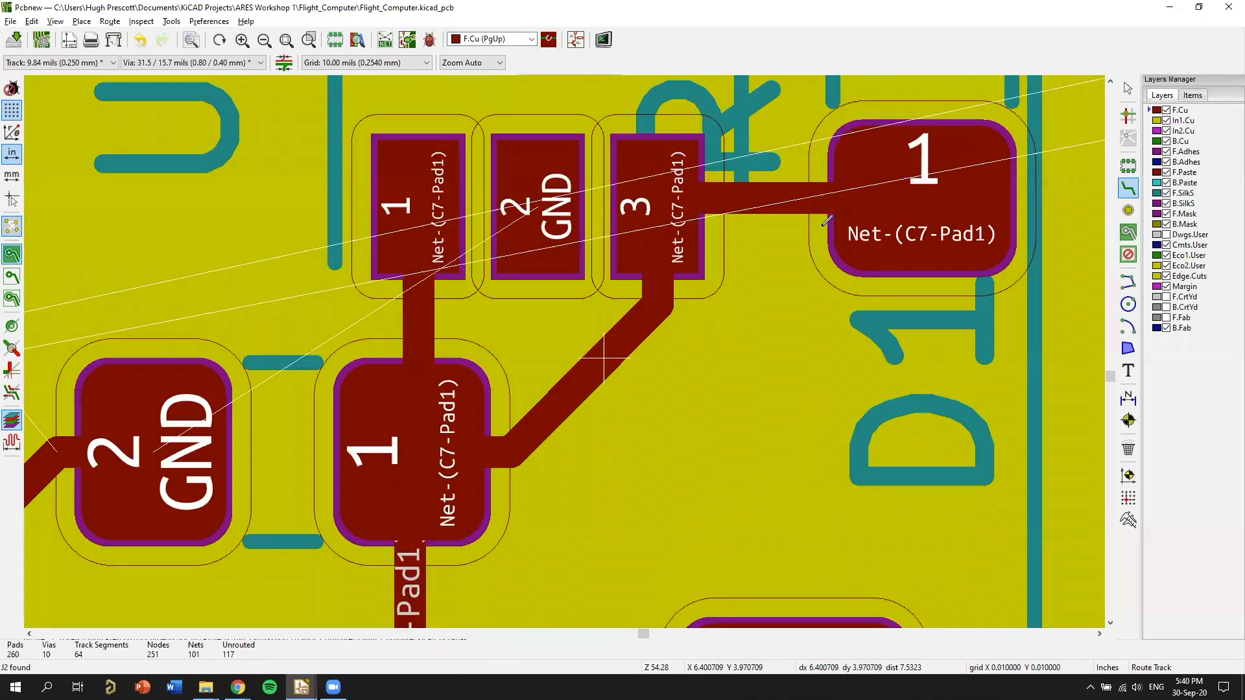
key("Delete")
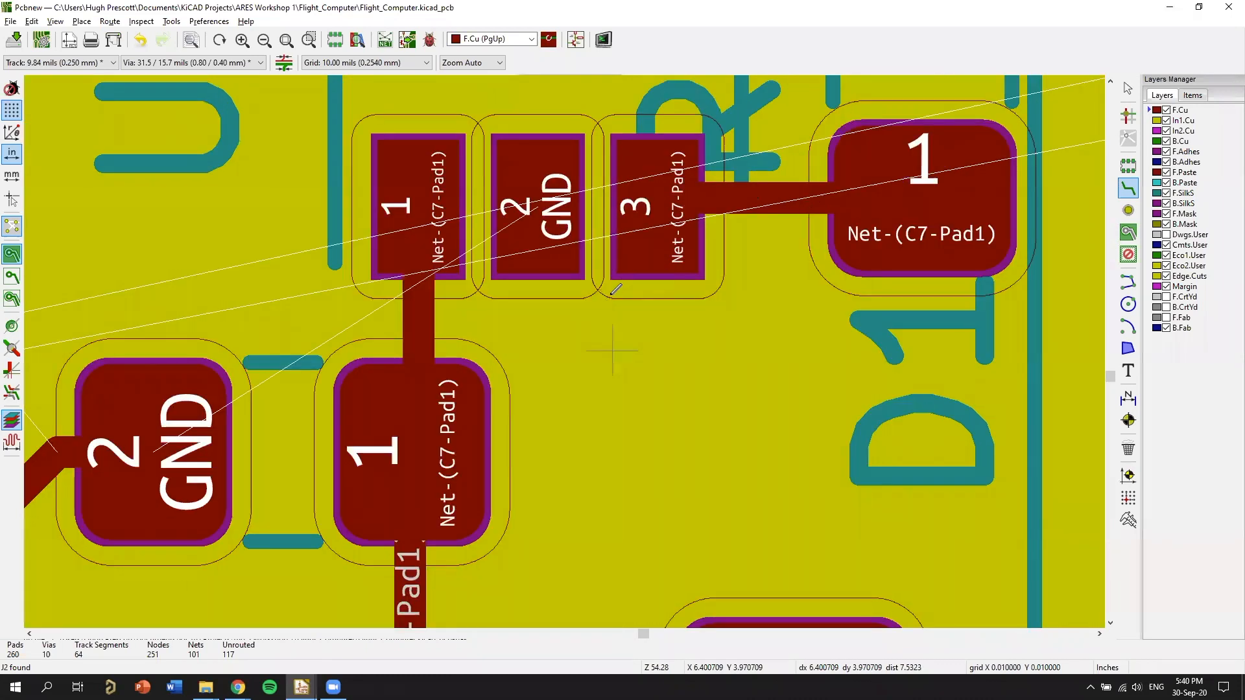
Route an F.Cu track from U2's pad 3 around the inner side of GND pad 2 to U2's pad 1.
middle_click_drag(657, 207, 839, 340)
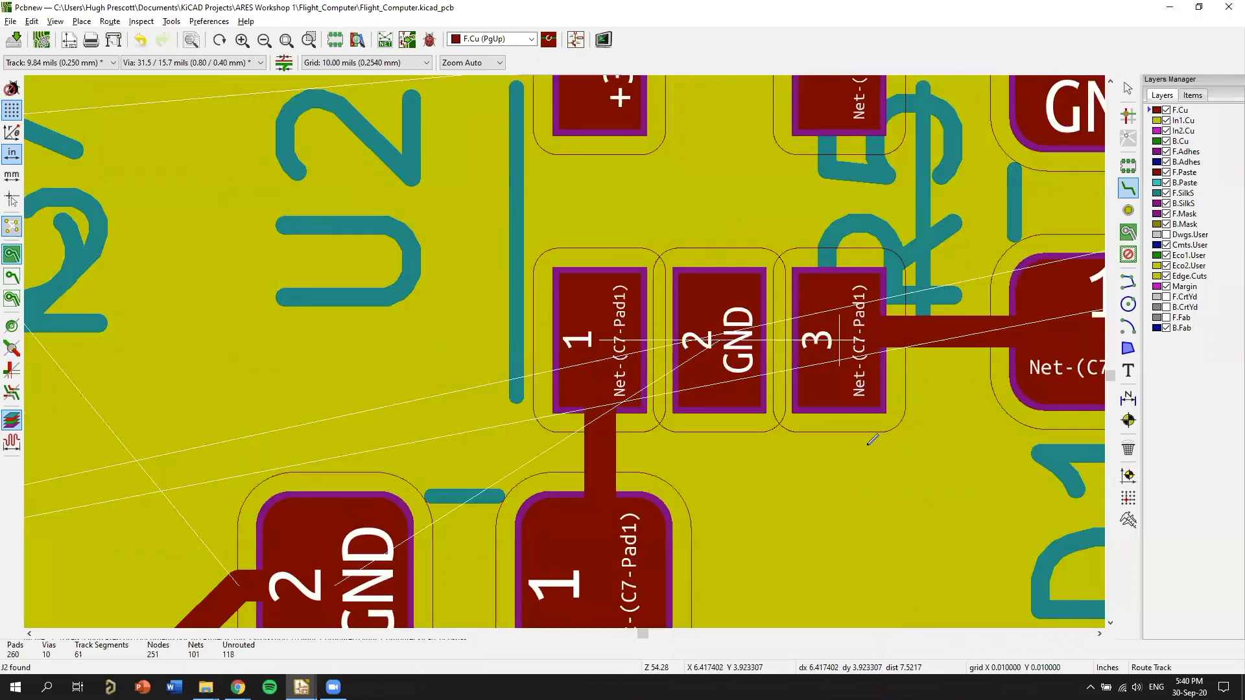
left_click(837, 347)
key("f")
key("ctrl+z")
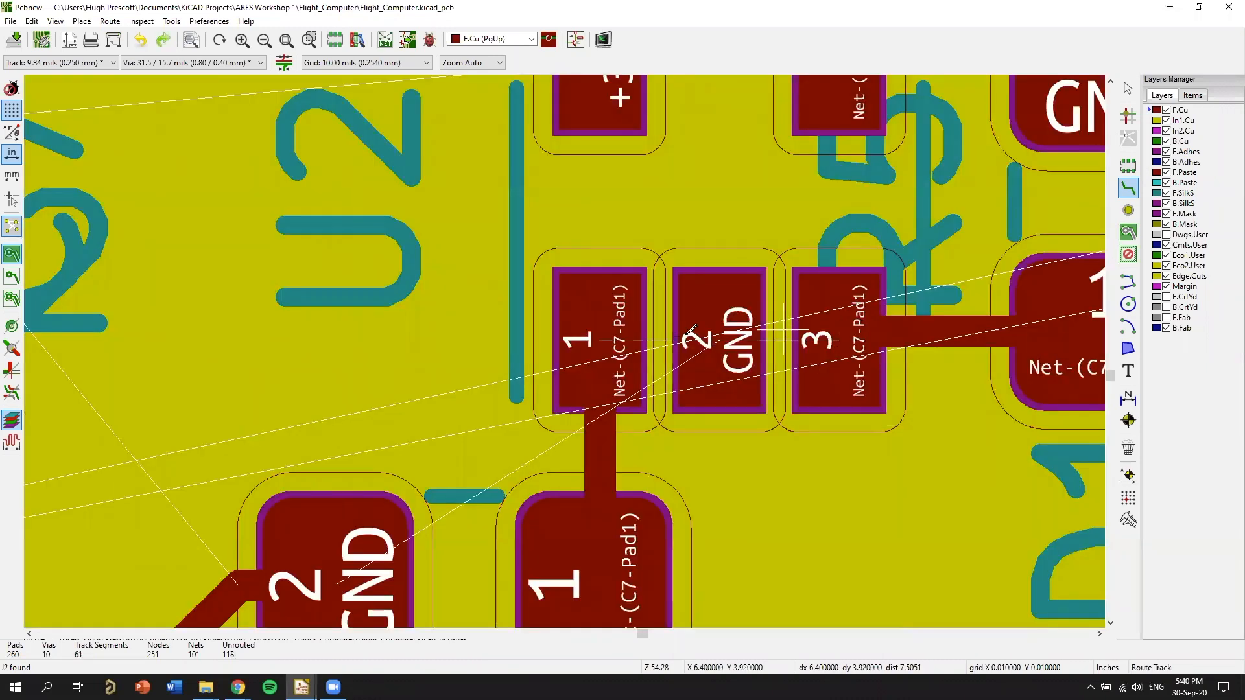
left_click(841, 337)
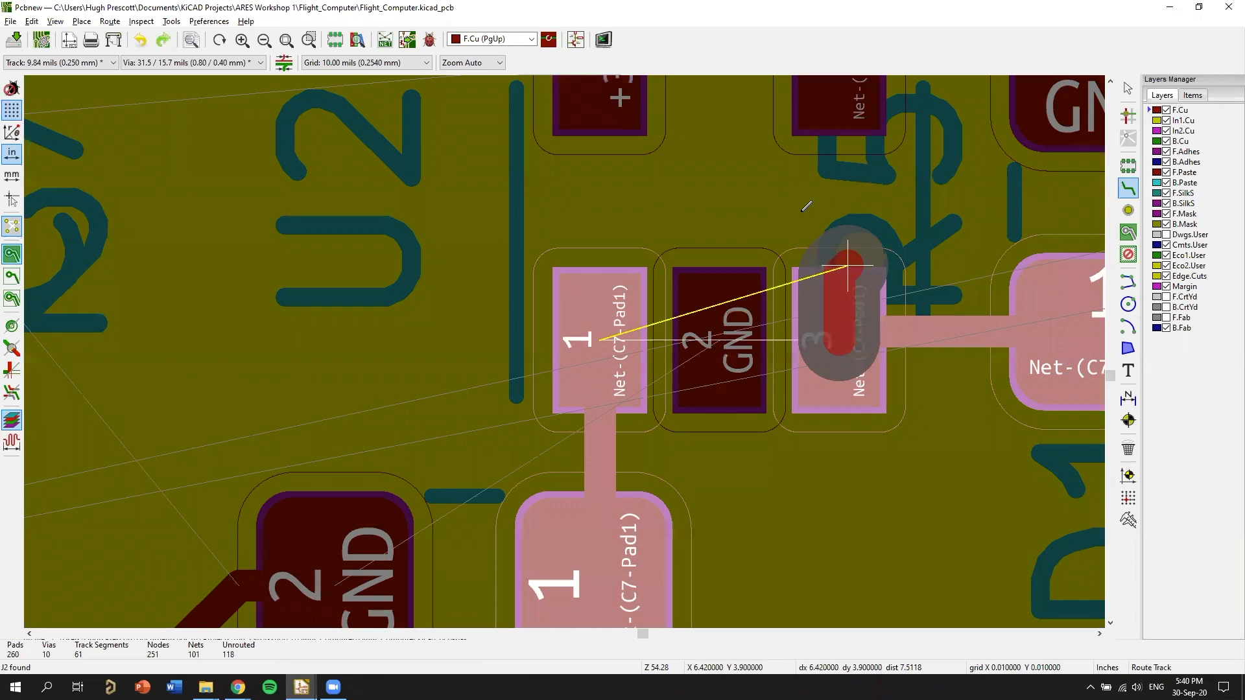
left_click(810, 205)
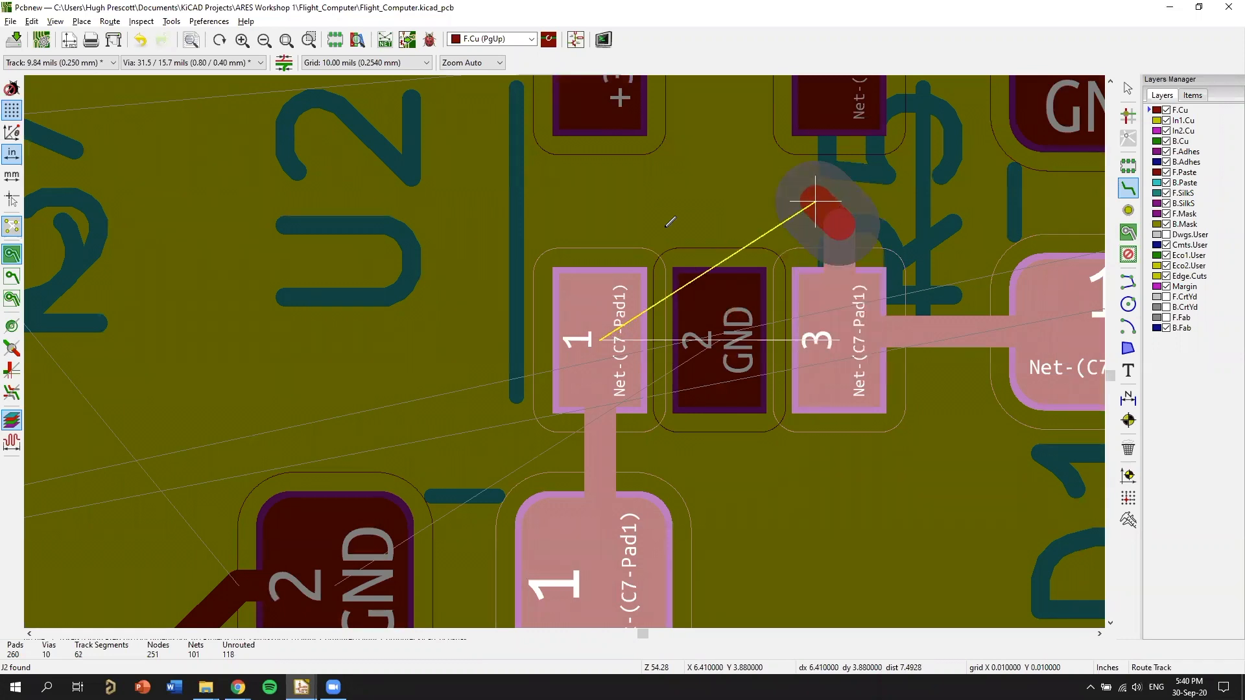
left_click(608, 249)
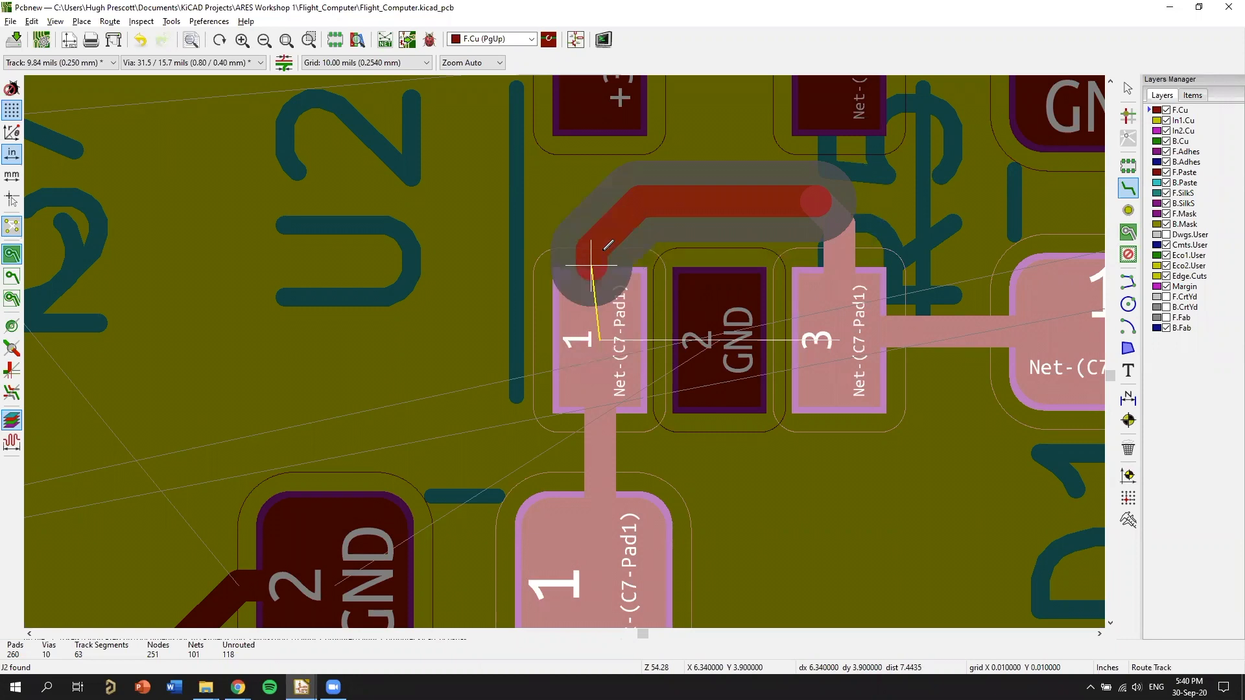
left_click(606, 340)
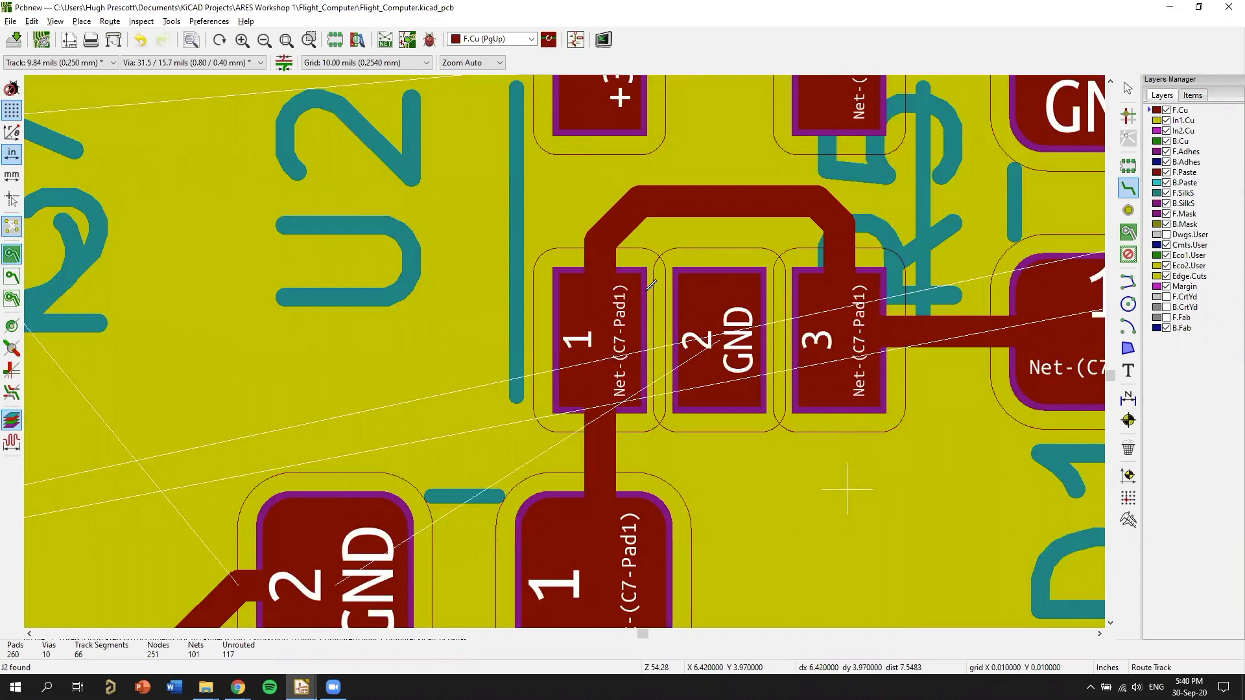
Route a short F.Cu track from U2's GND pad 2 diagonally to a through via between C7 and D1.
middle_click_drag(648, 342, 645, 290)
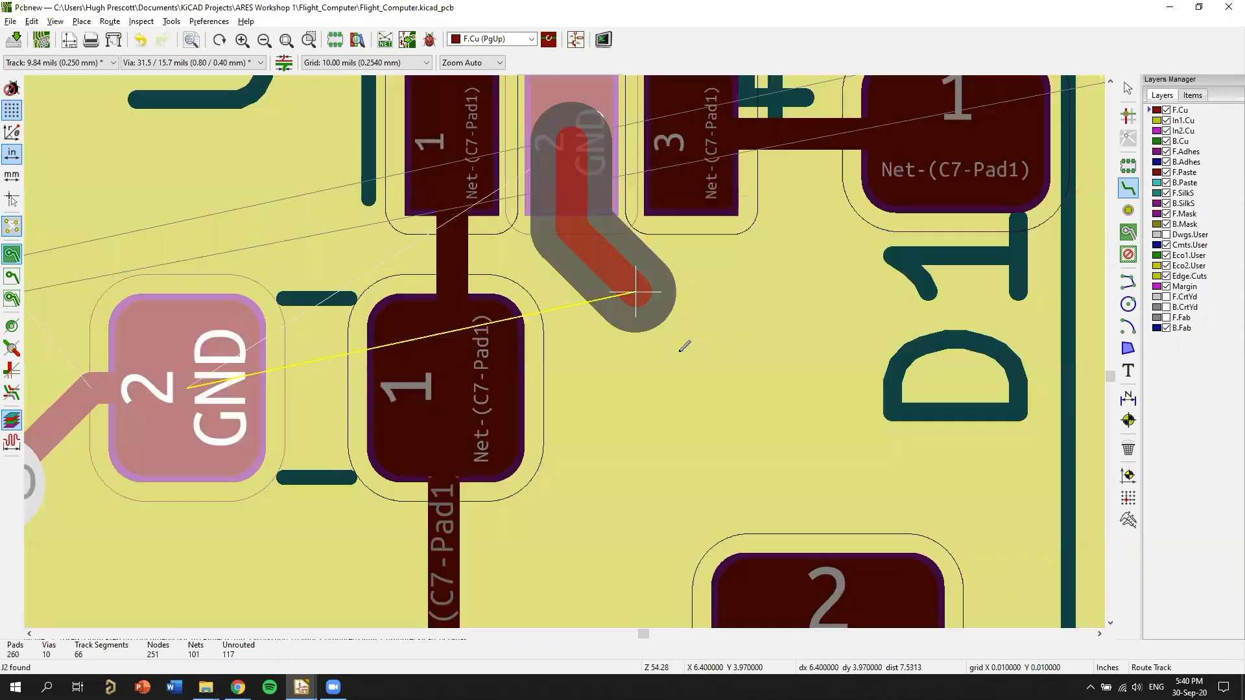
left_click(677, 362)
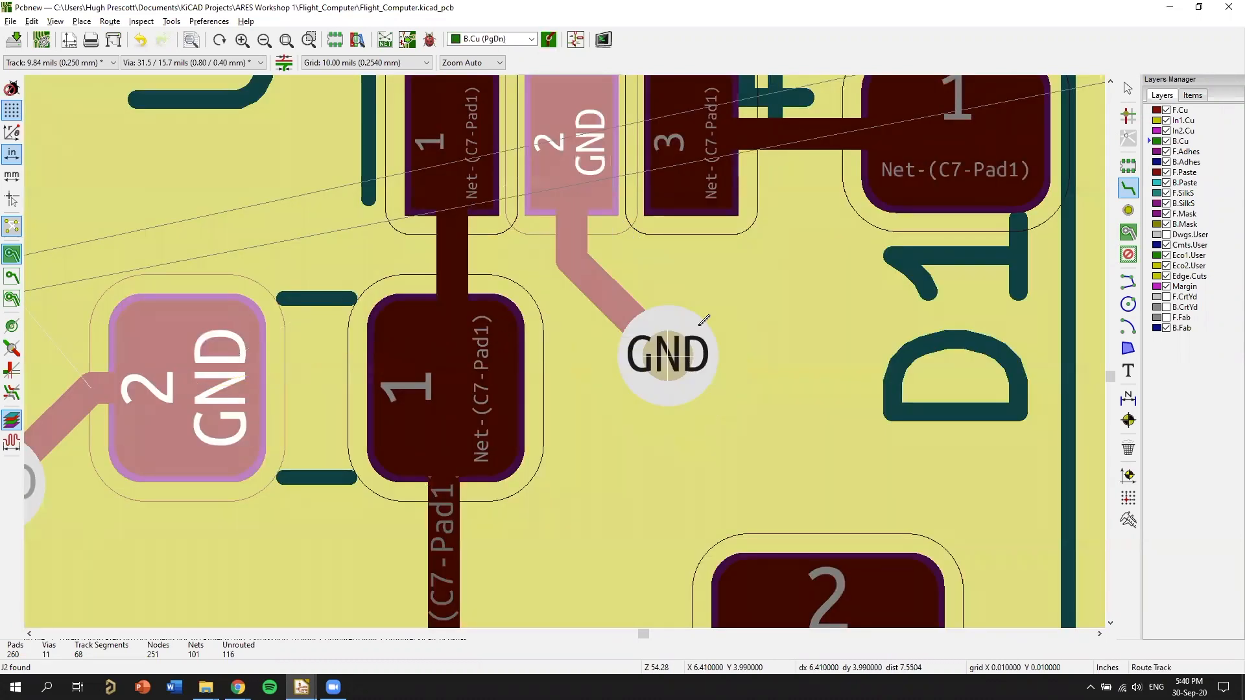
key("Escape")
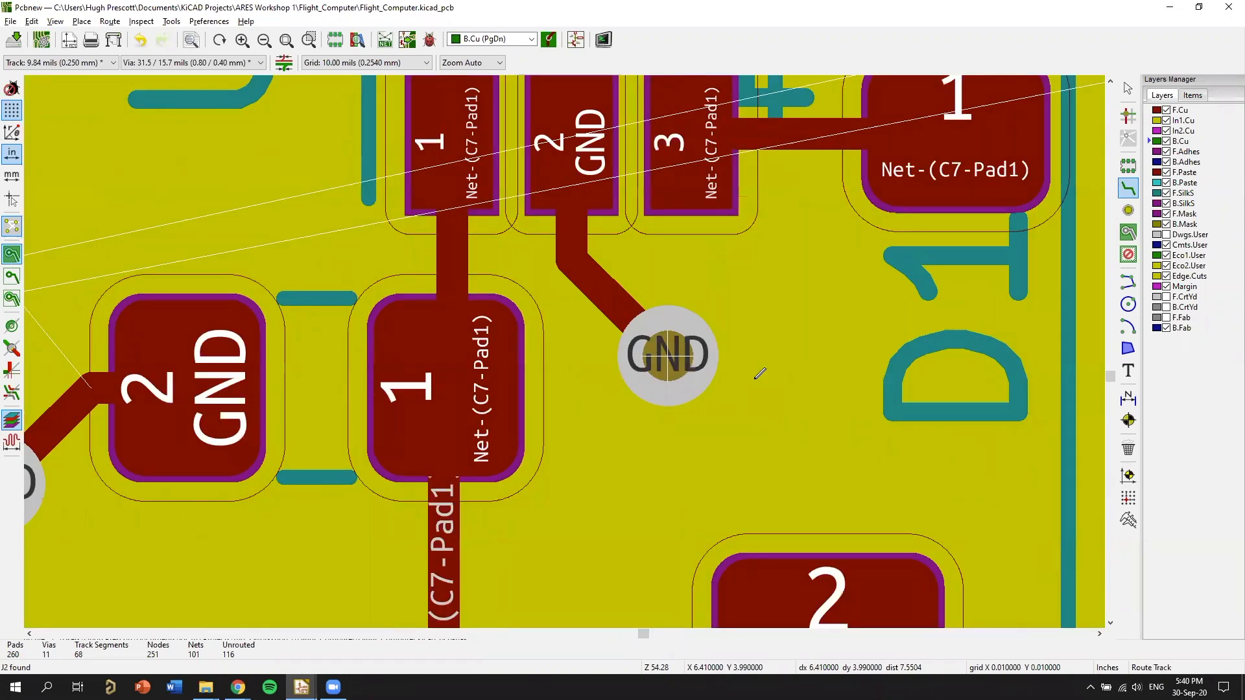
Review the GND tracks and vias around U2, C7, C14 and the USB connector J7.
scroll(747, 441, "down", 3)
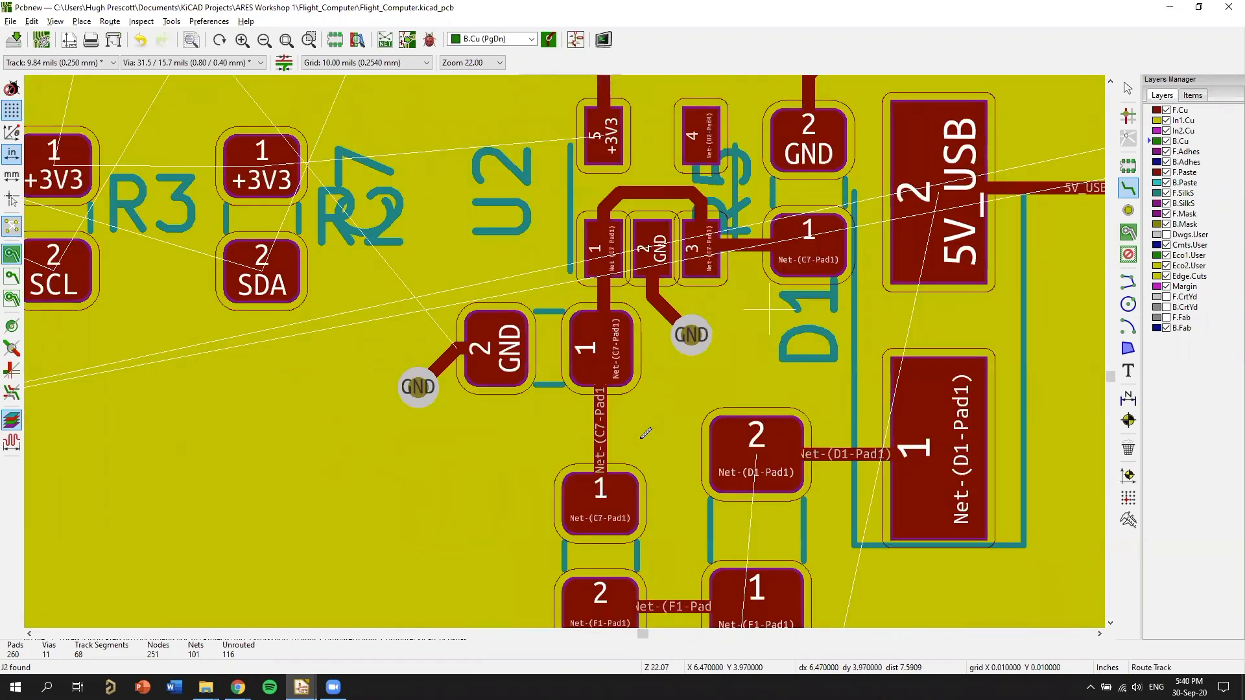
middle_click_drag(604, 249, 671, 455)
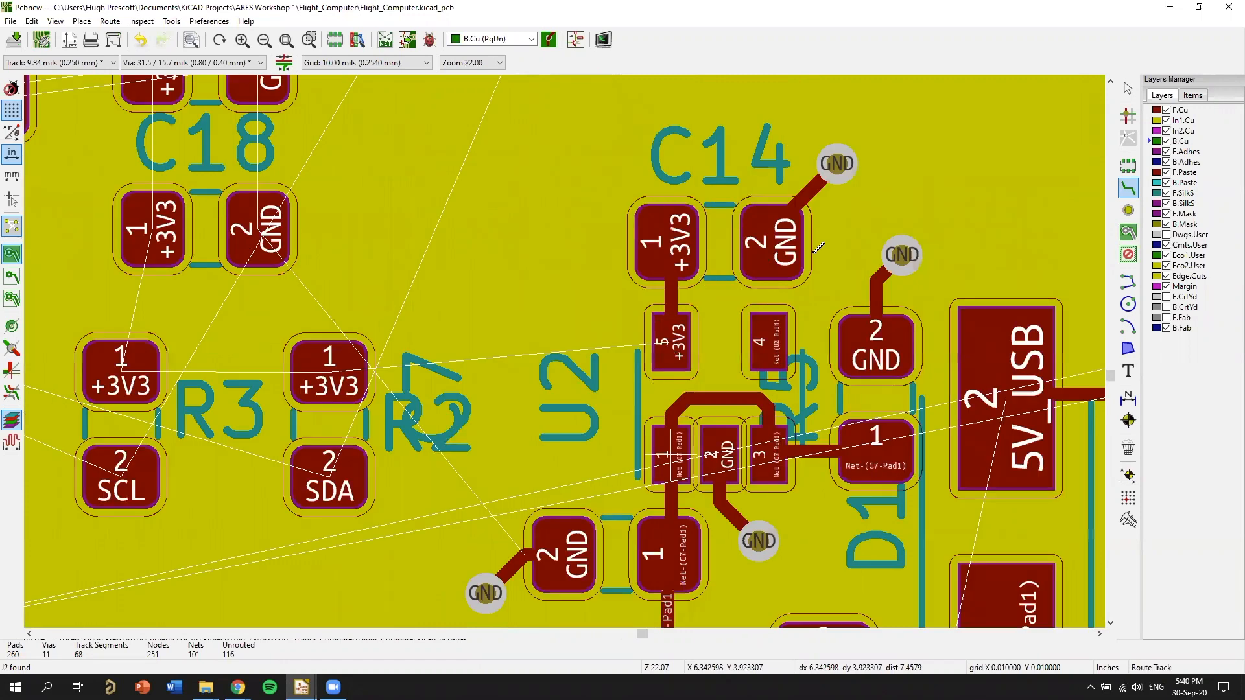
scroll(792, 285, "down", 2)
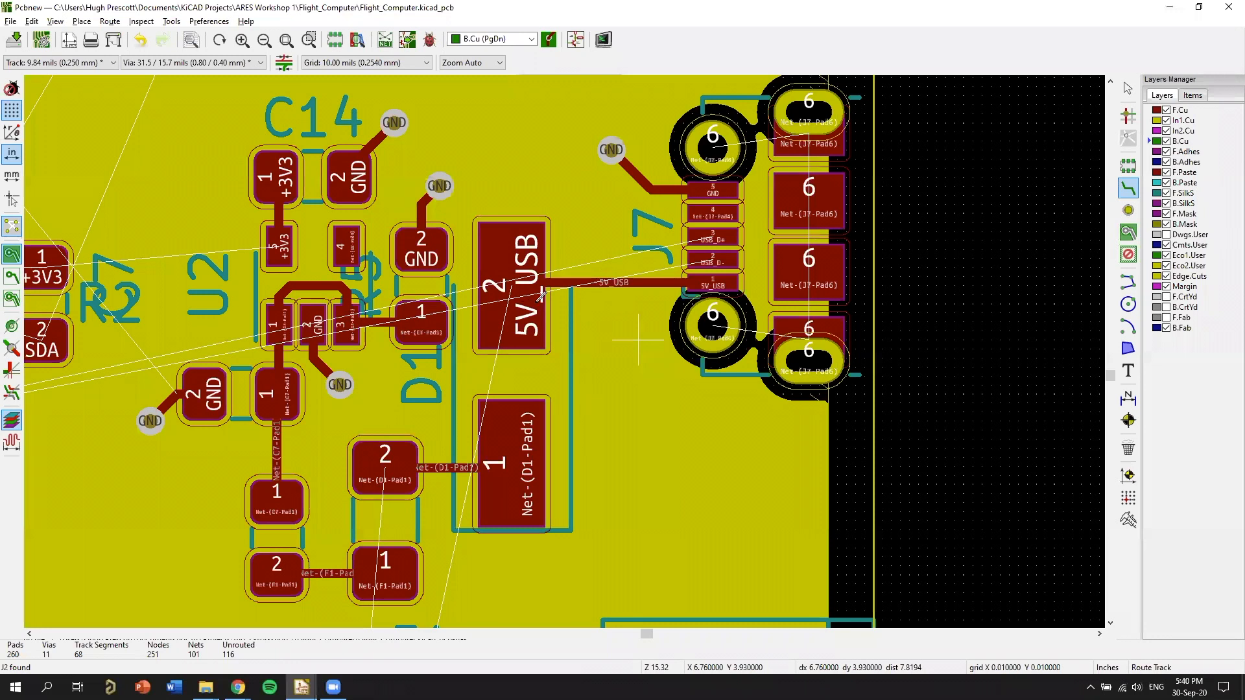
scroll(541, 297, "up", 1)
scroll(546, 291, "down", 4)
Display the copper zones as outlines and inspect the In1.Cu GND zone's boundary around J5, U5, J1 and J4.
key("m")
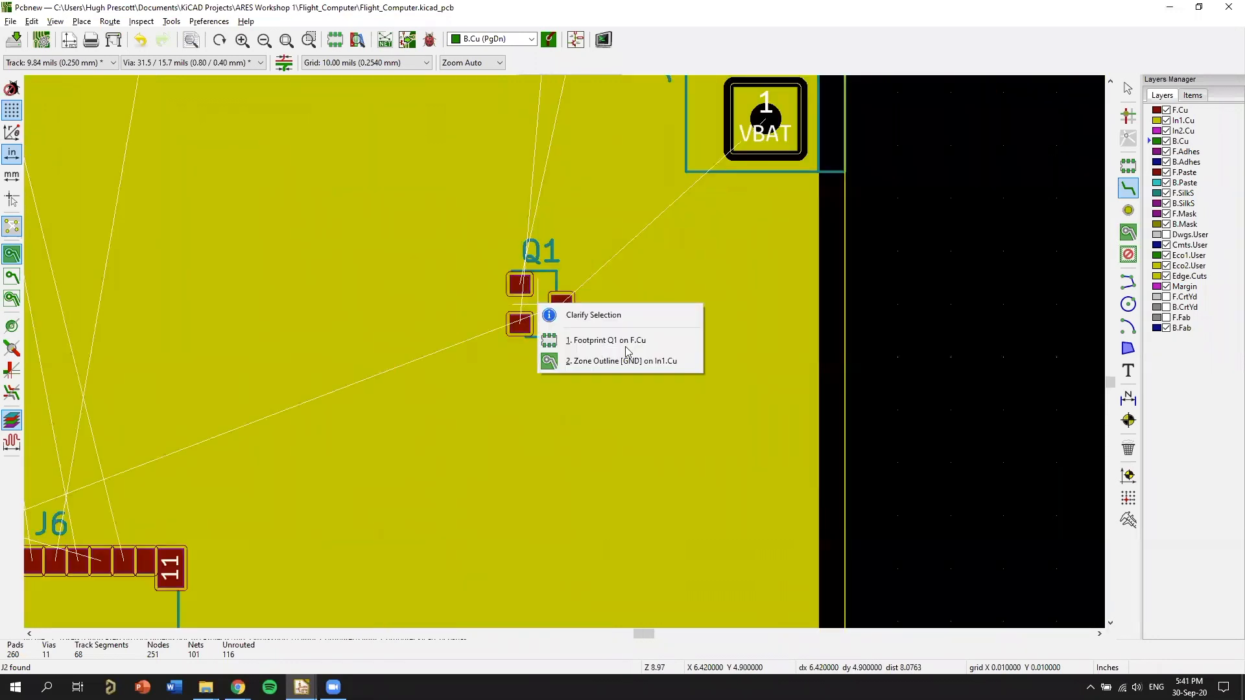
key("Escape")
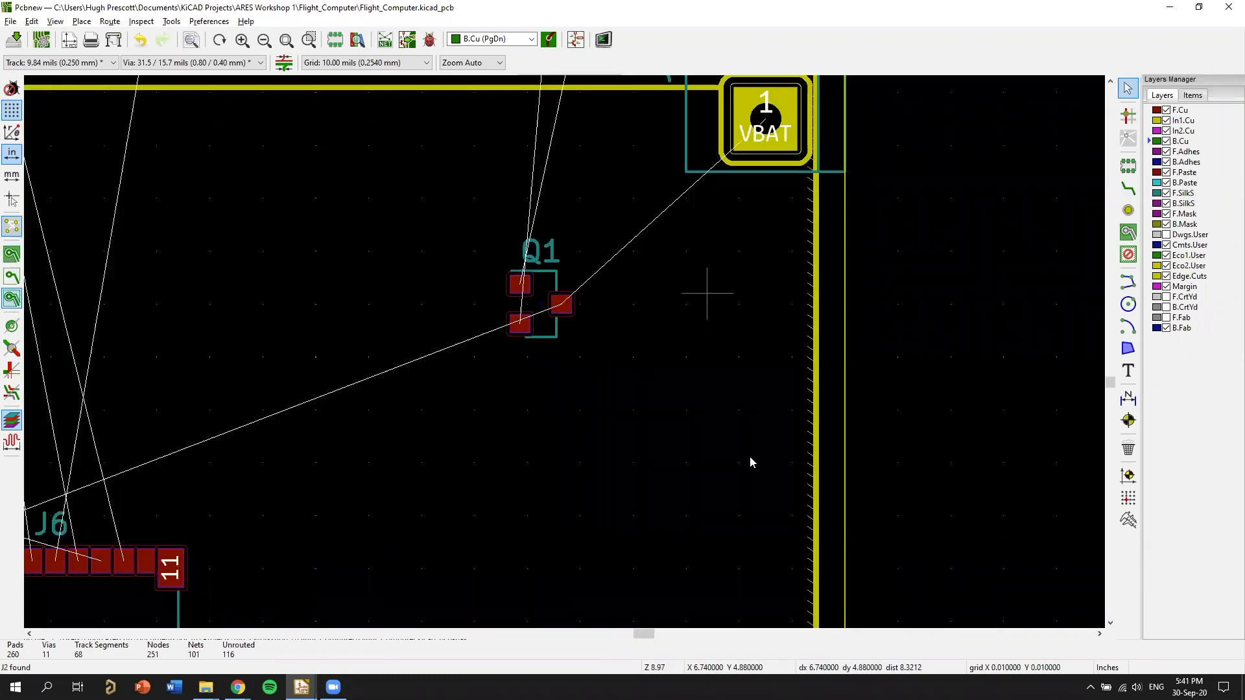
scroll(626, 436, "down", 1)
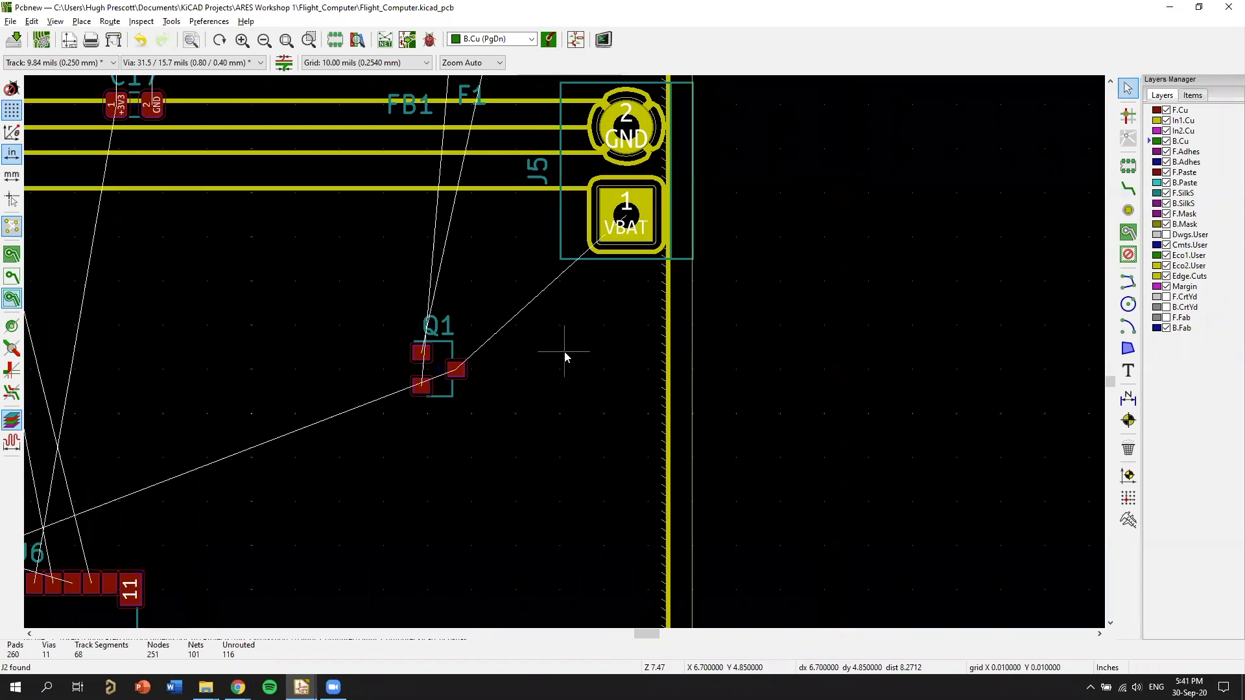
scroll(361, 352, "down", 4)
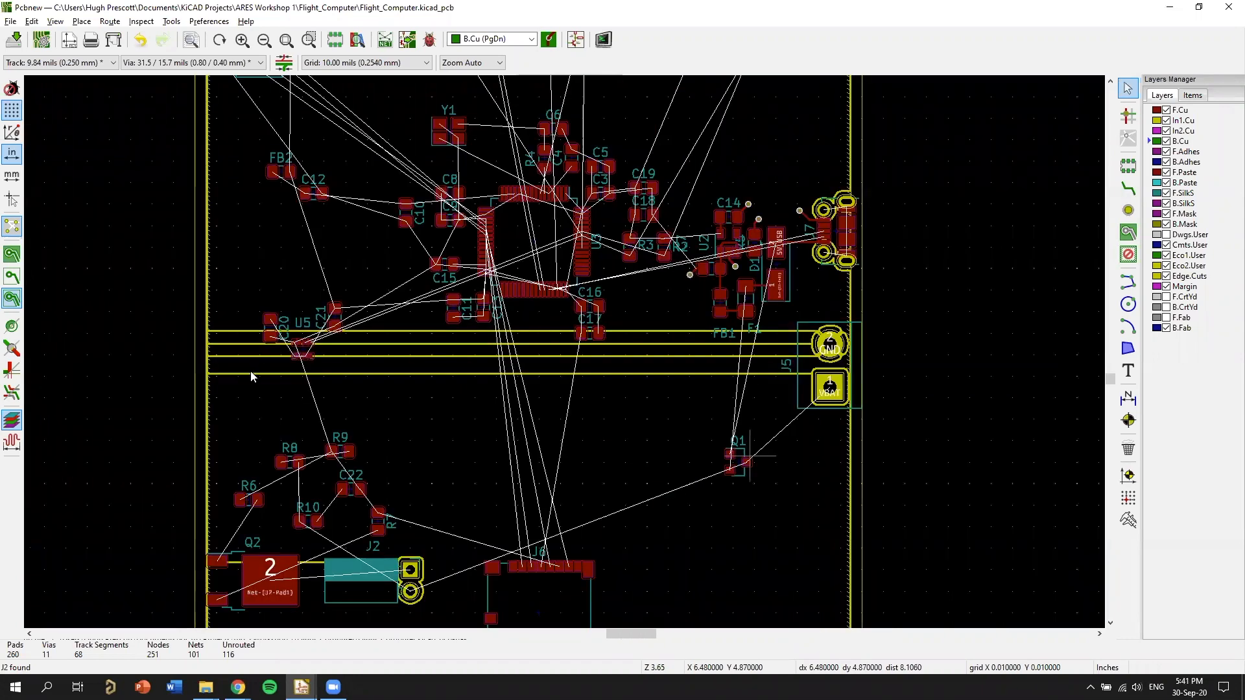
scroll(814, 358, "up", 10)
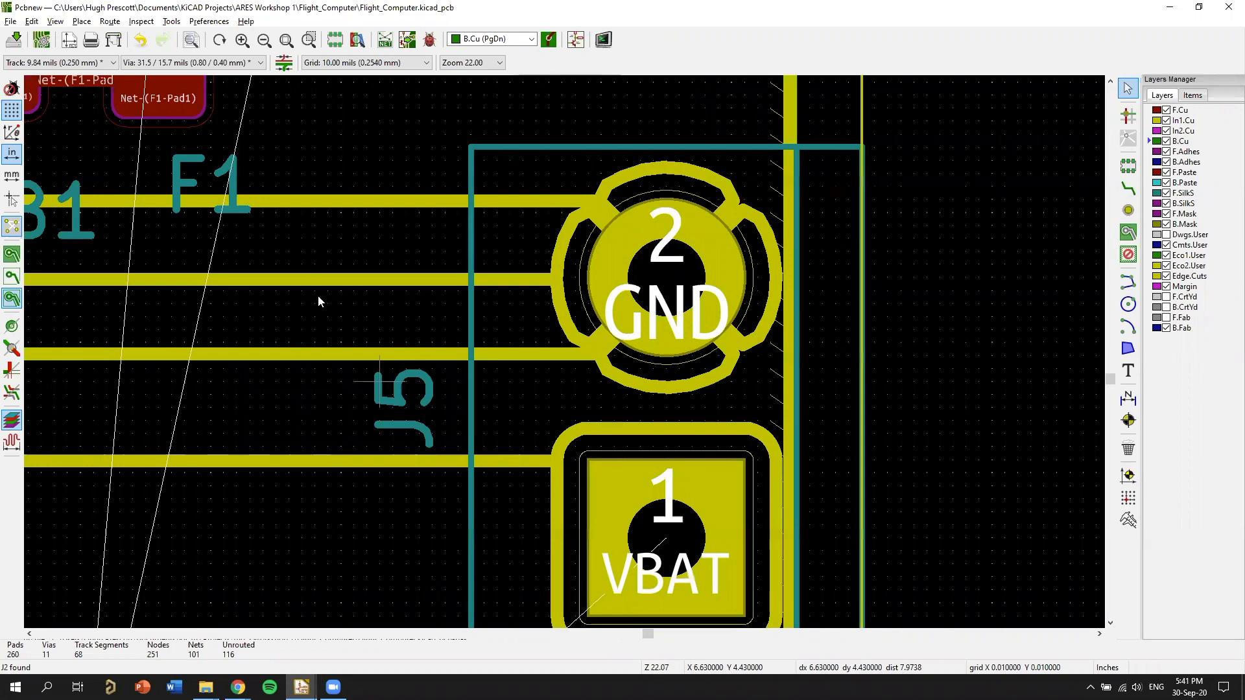
scroll(318, 298, "down", 3)
scroll(584, 350, "up", 2)
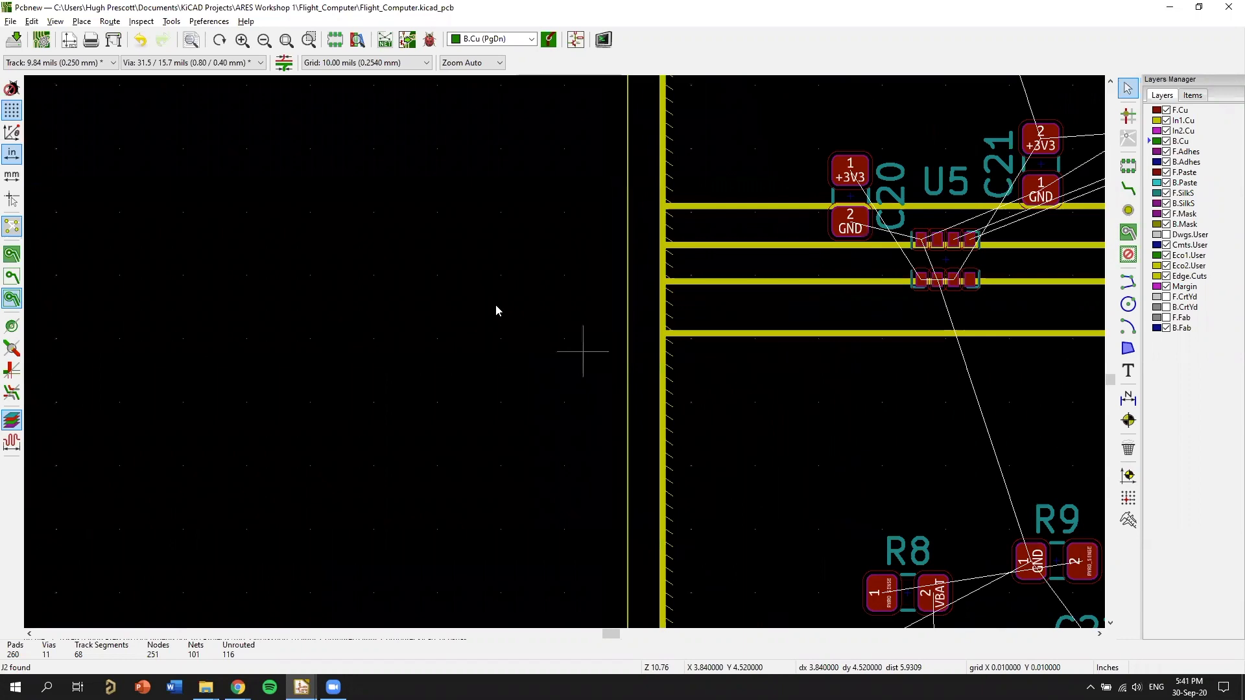
scroll(495, 310, "down", 3)
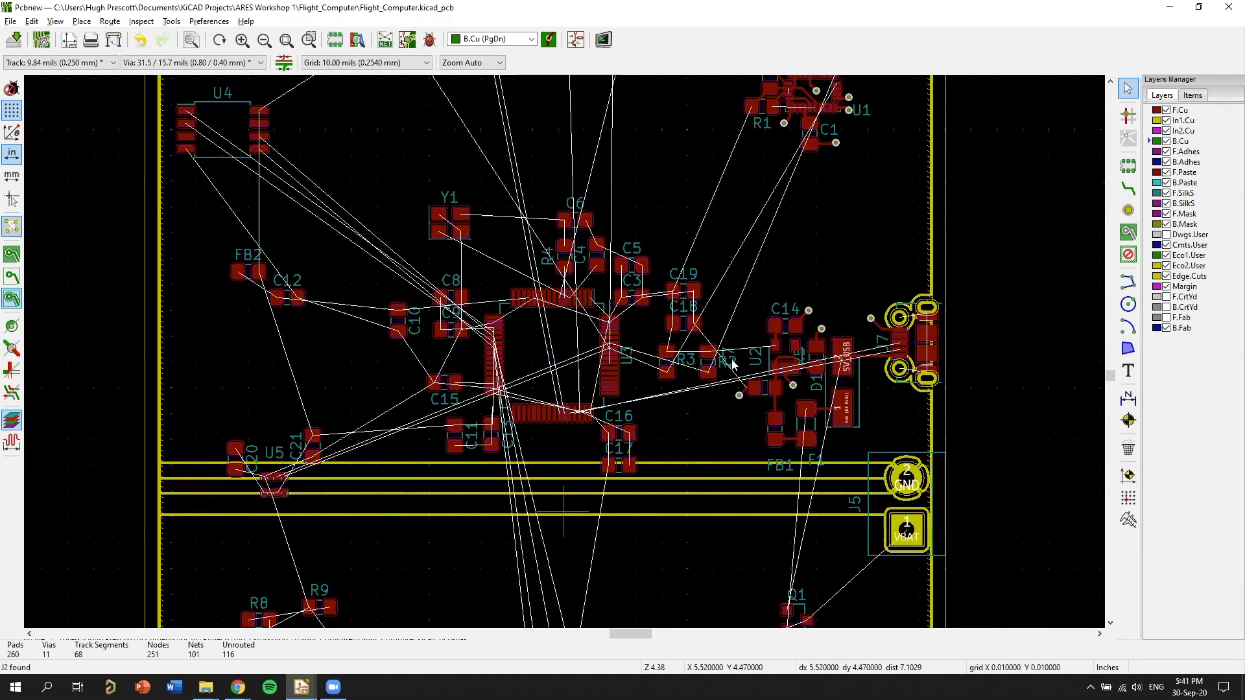
scroll(721, 369, "up", 3)
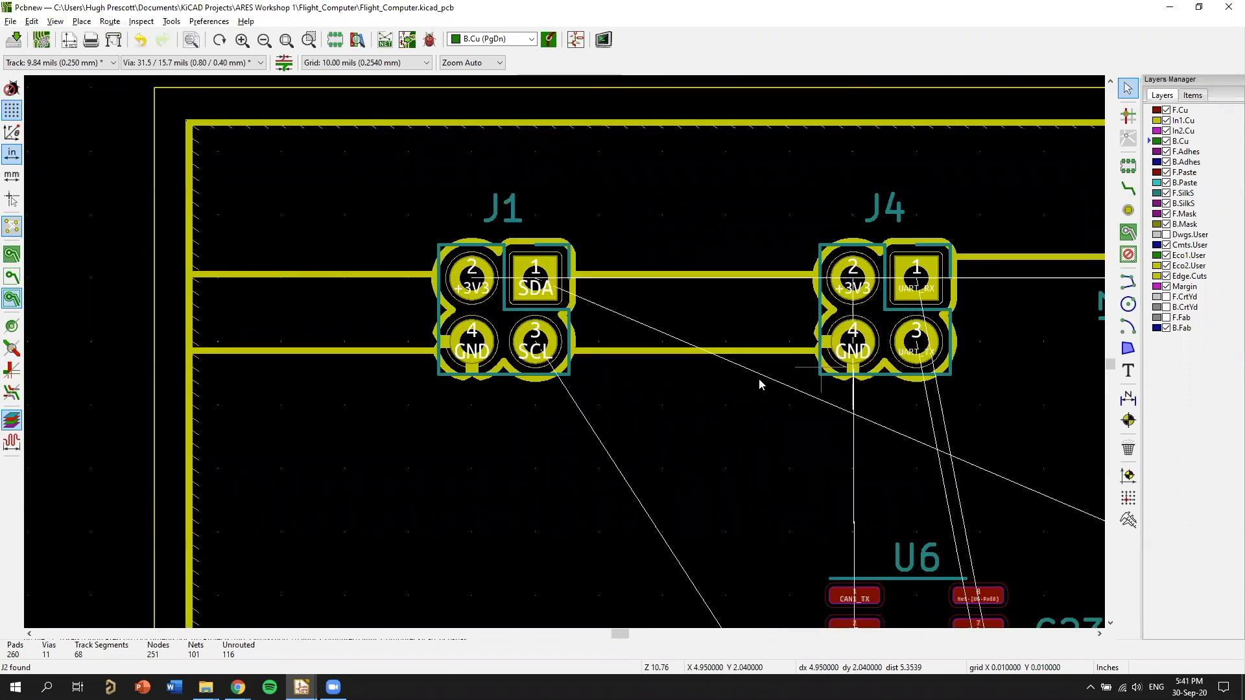
middle_click_drag(759, 379, 730, 417)
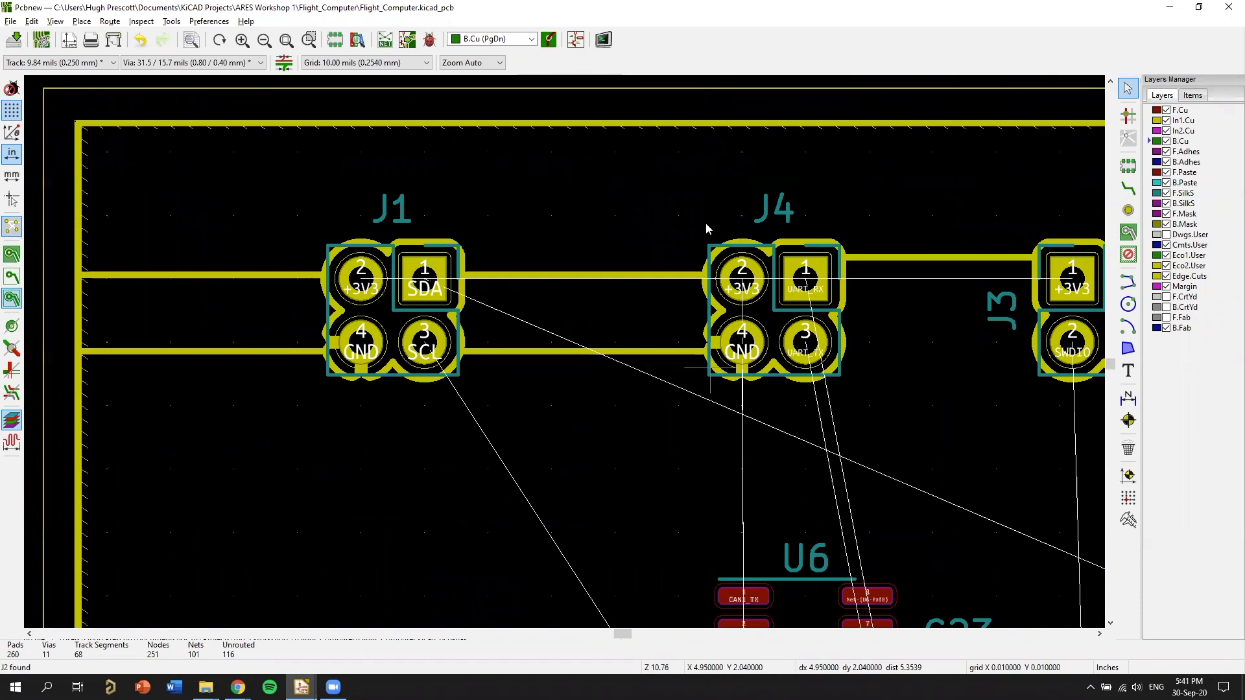
middle_click_drag(564, 397, 536, 334)
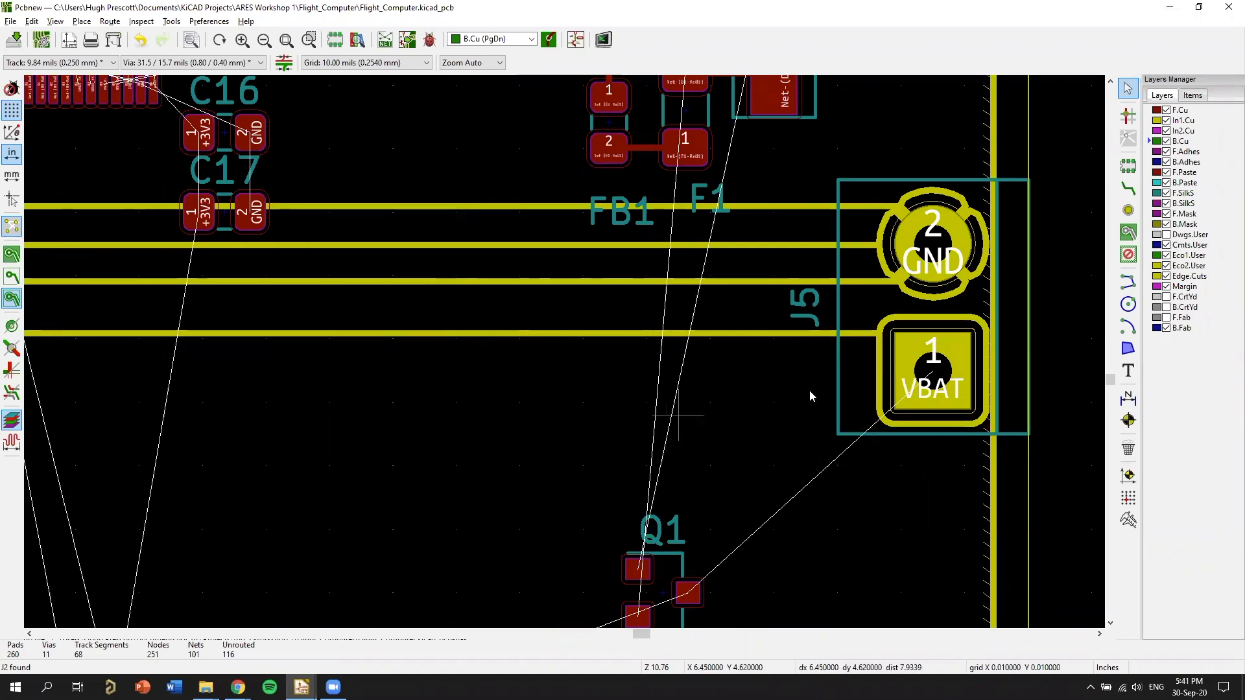
scroll(809, 390, "up", 1)
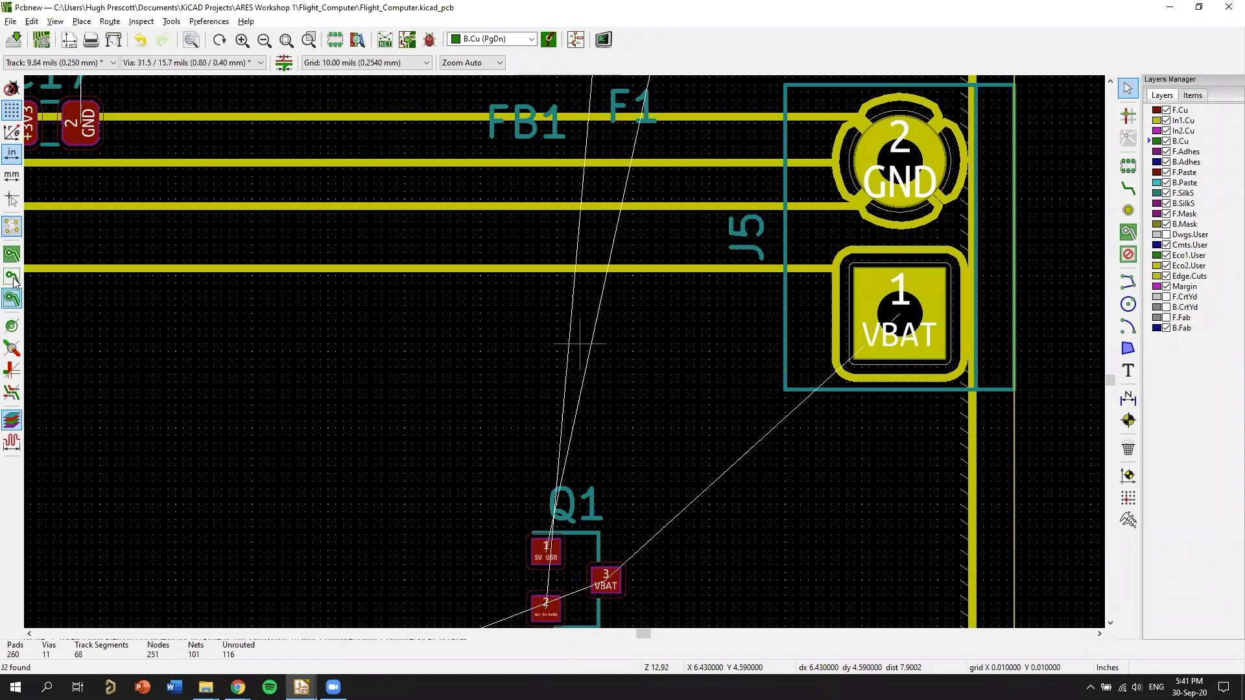
Compare the hidden, filled and outline displays of the copper zones across the board.
key("F2")
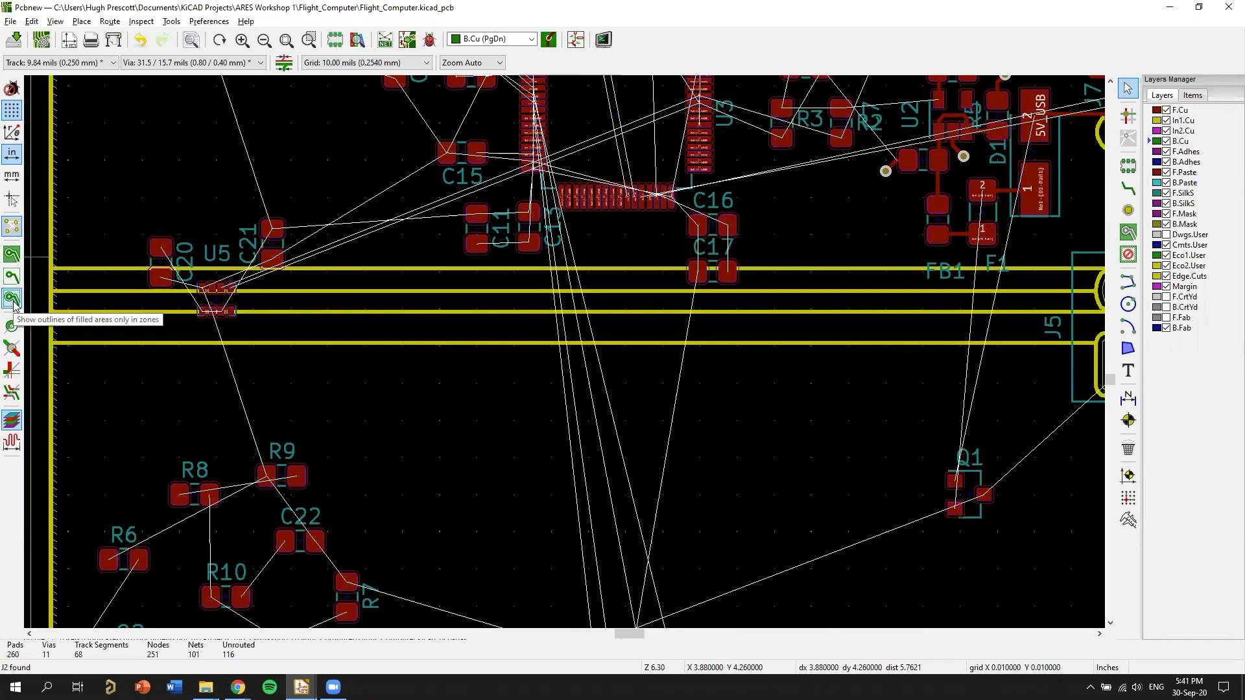
left_click(11, 277)
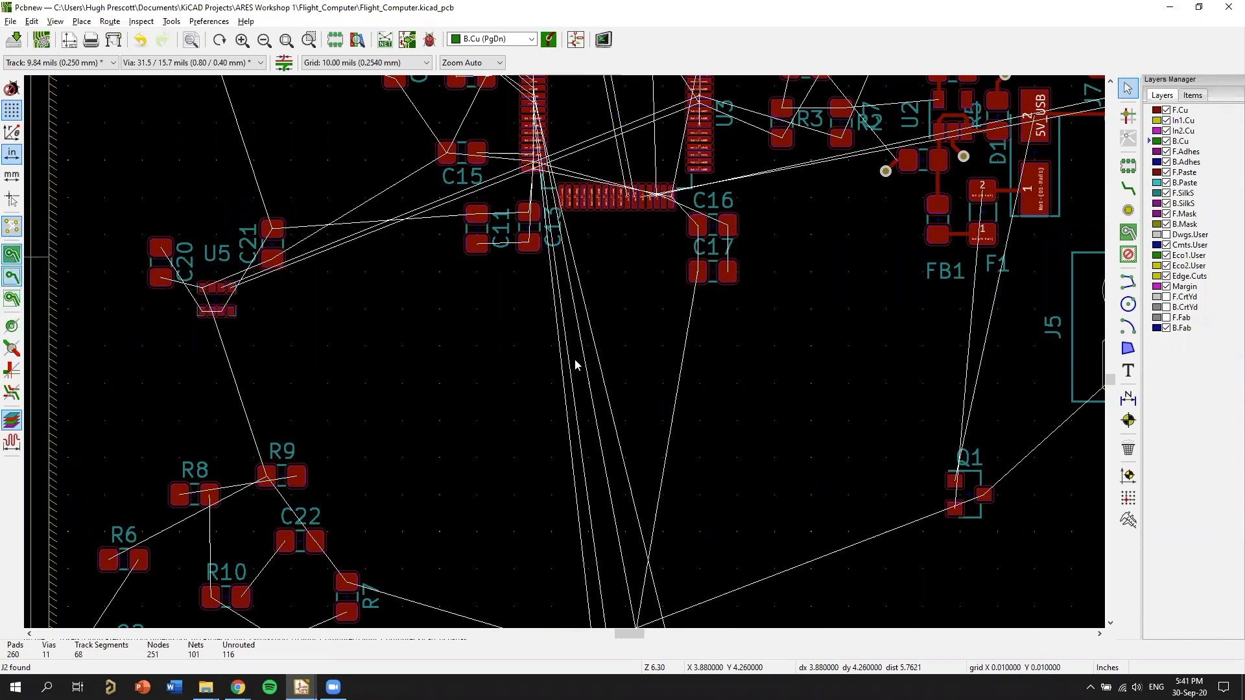
key("b")
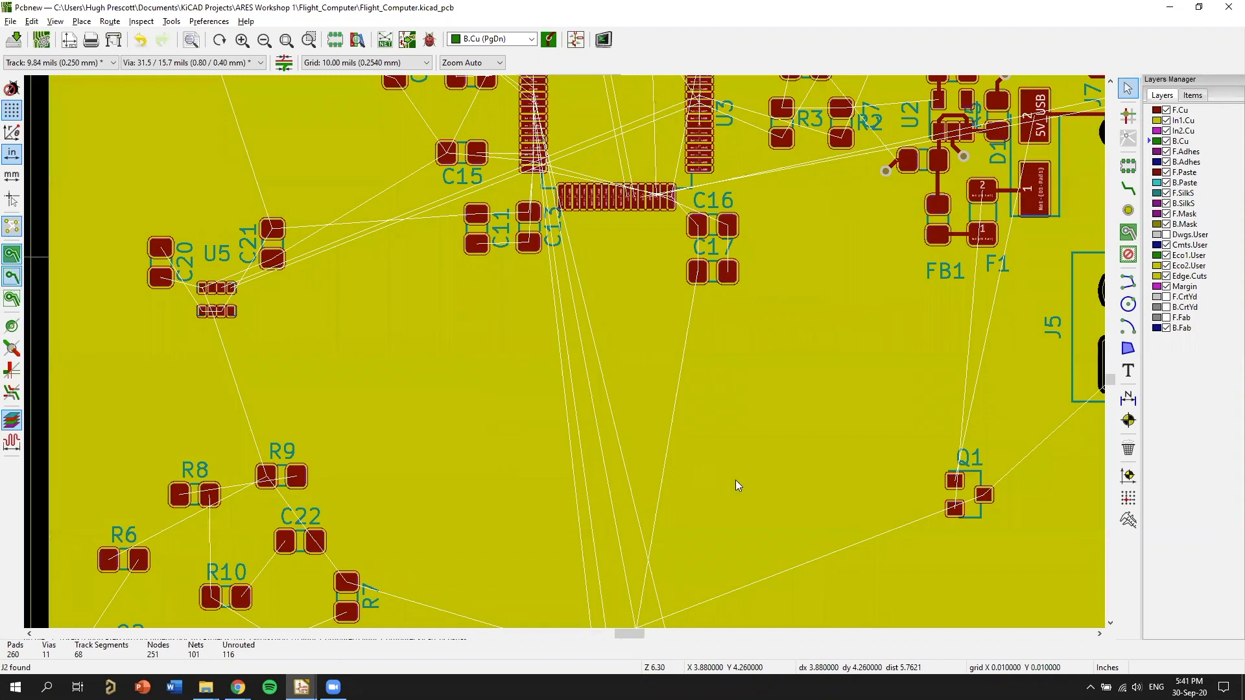
scroll(806, 415, "down", 3)
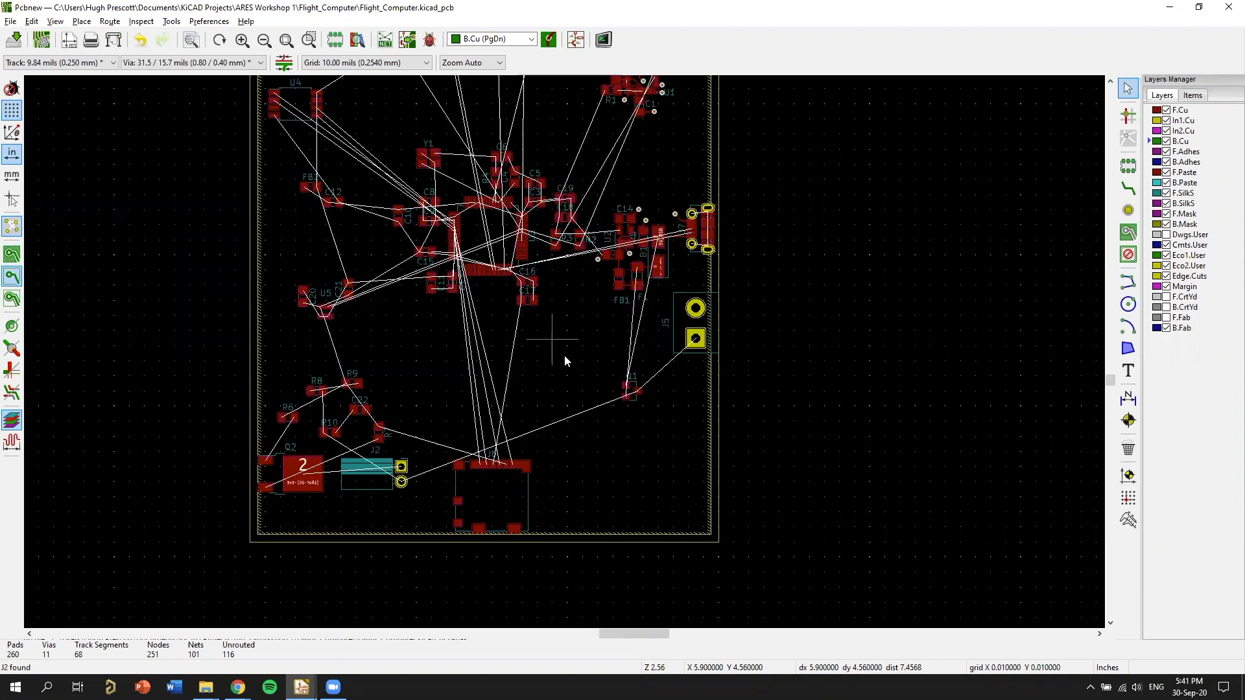
middle_click_drag(631, 280, 813, 508)
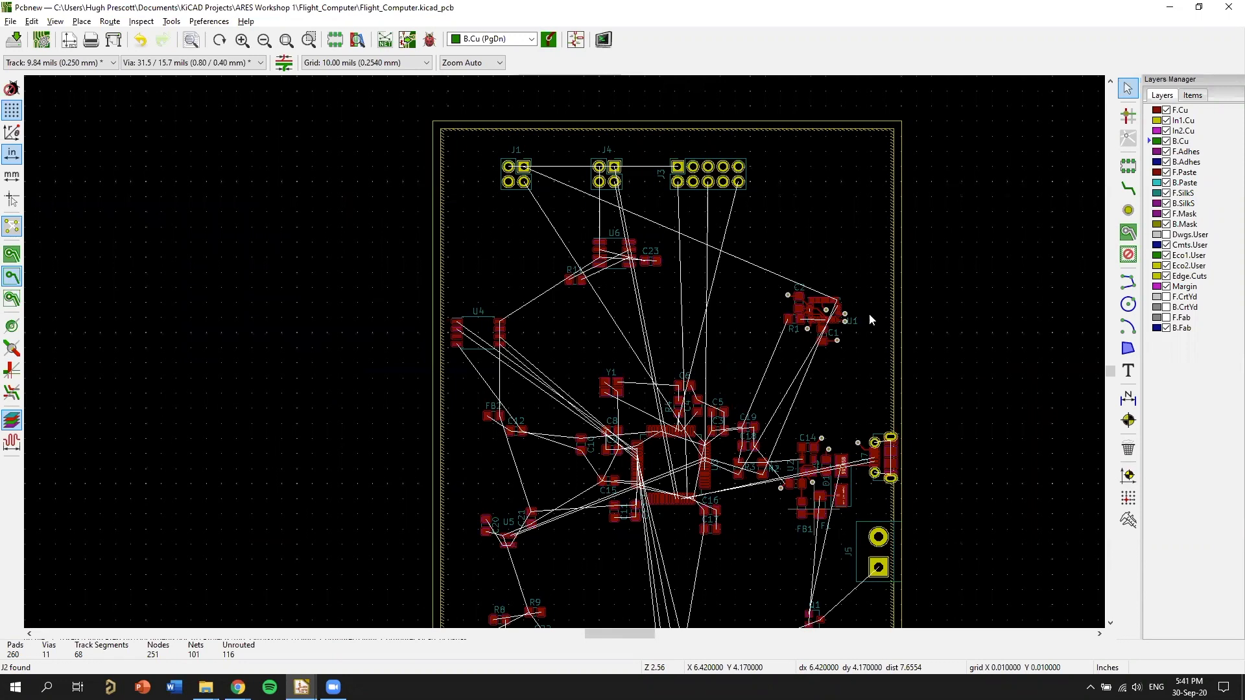
middle_click_drag(869, 315, 873, 290)
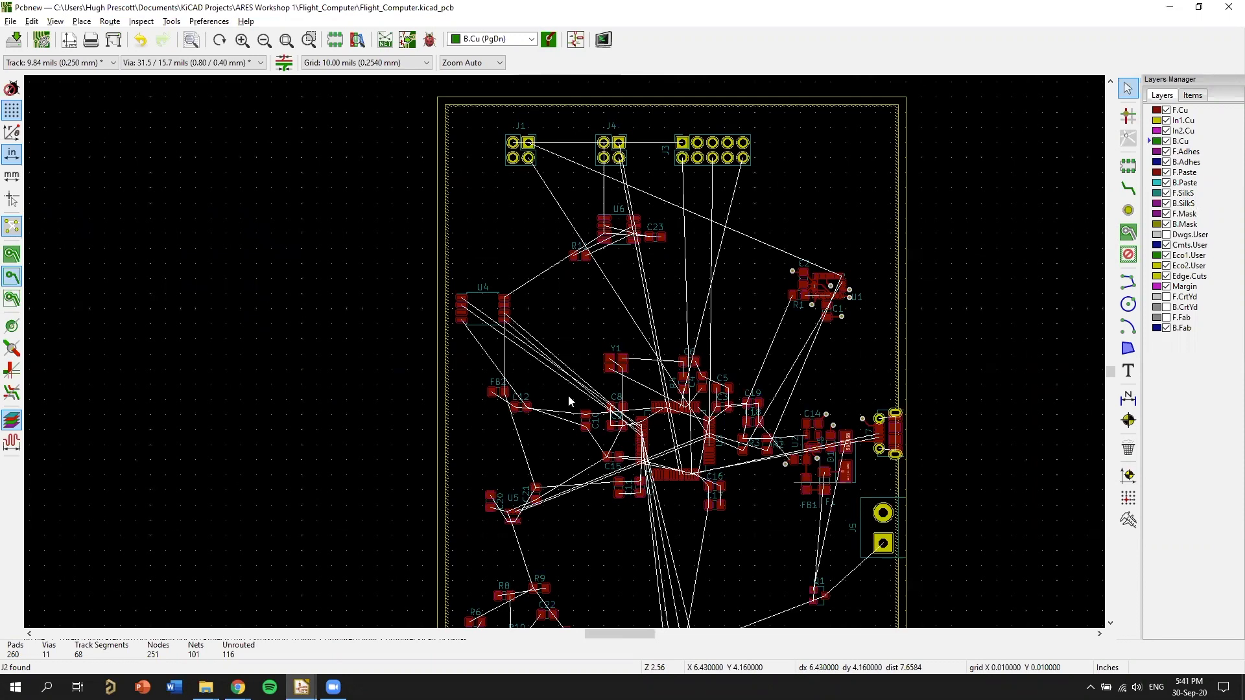
scroll(568, 395, "up", 3)
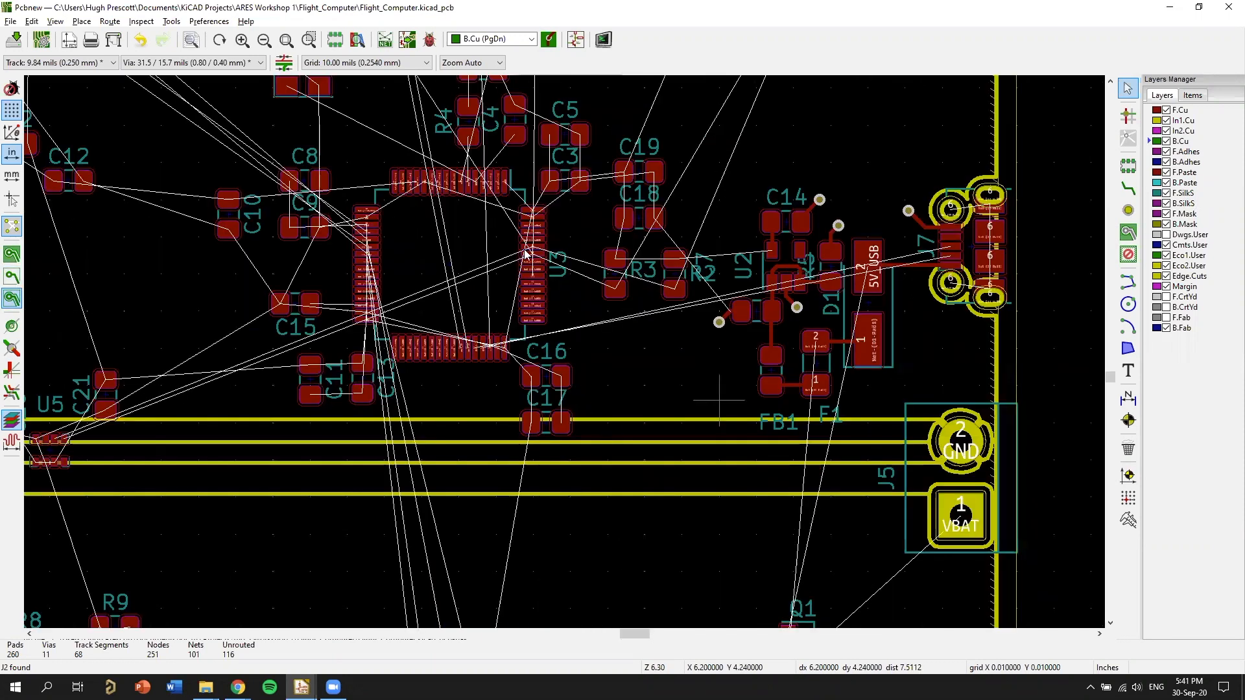
Make In1.Cu the active layer and inspect the GND zone outlines around U5, J1, J4 and J3.
key("F5")
scroll(573, 315, "up", 3)
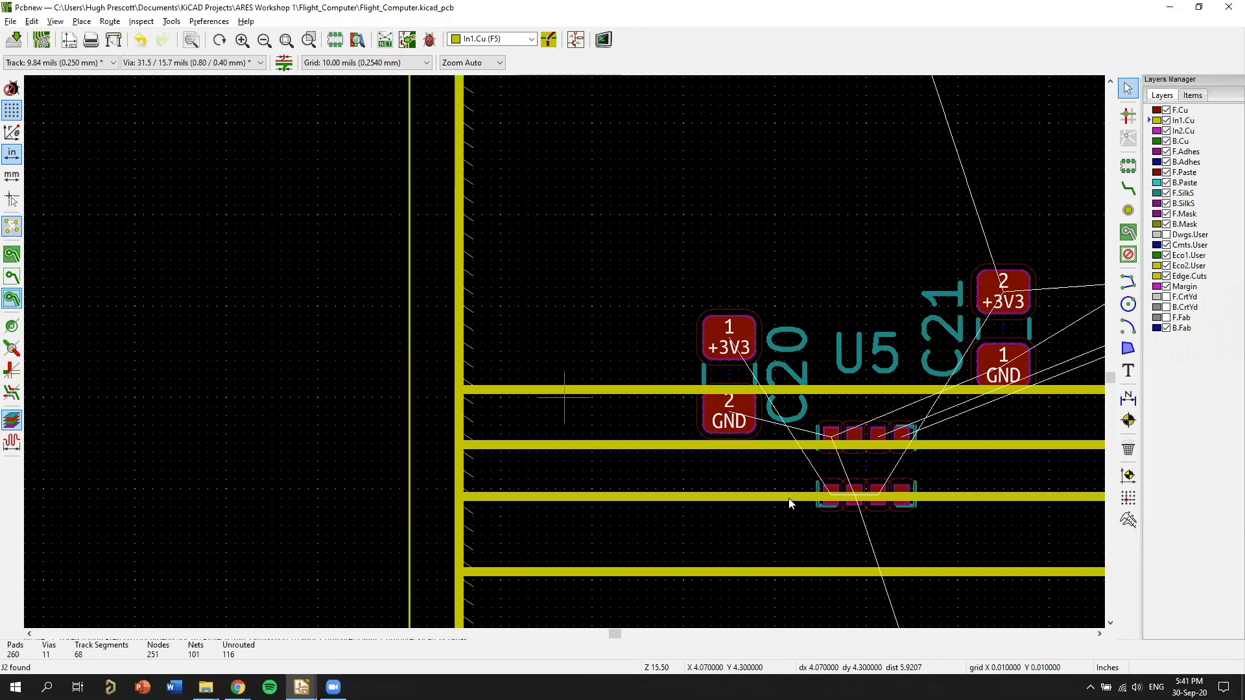
scroll(668, 353, "down", 3)
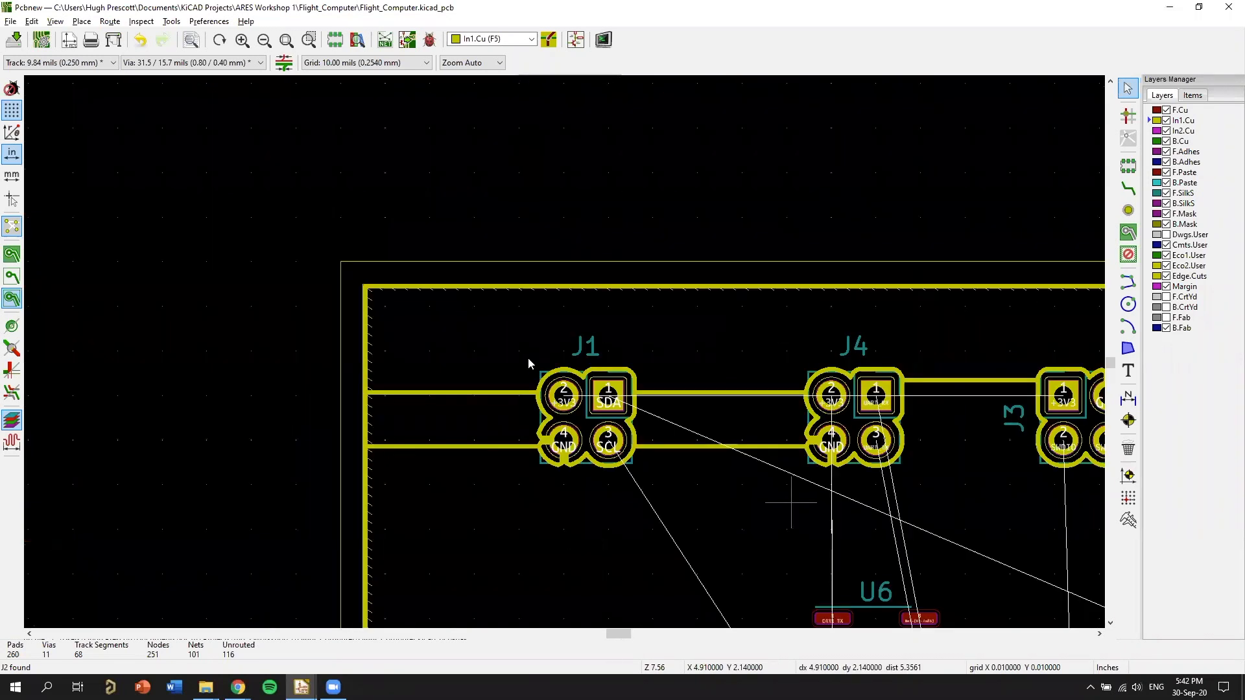
middle_click_drag(438, 227, 424, 213)
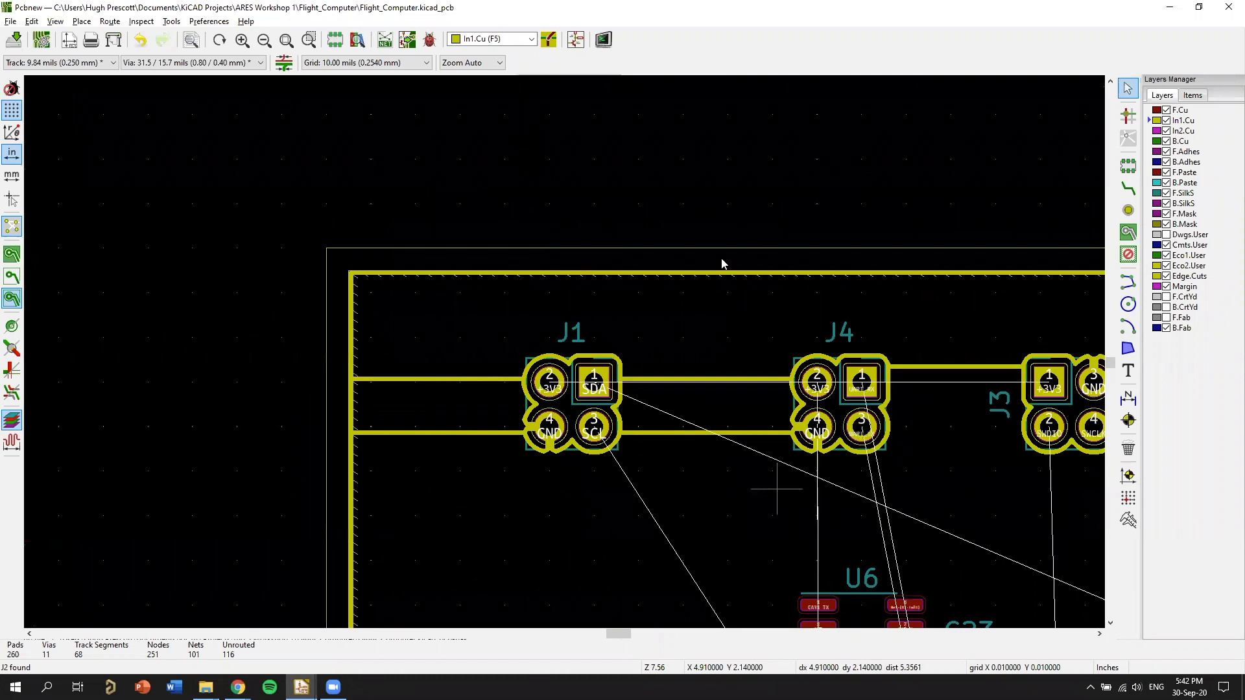
scroll(1086, 410, "up", 3)
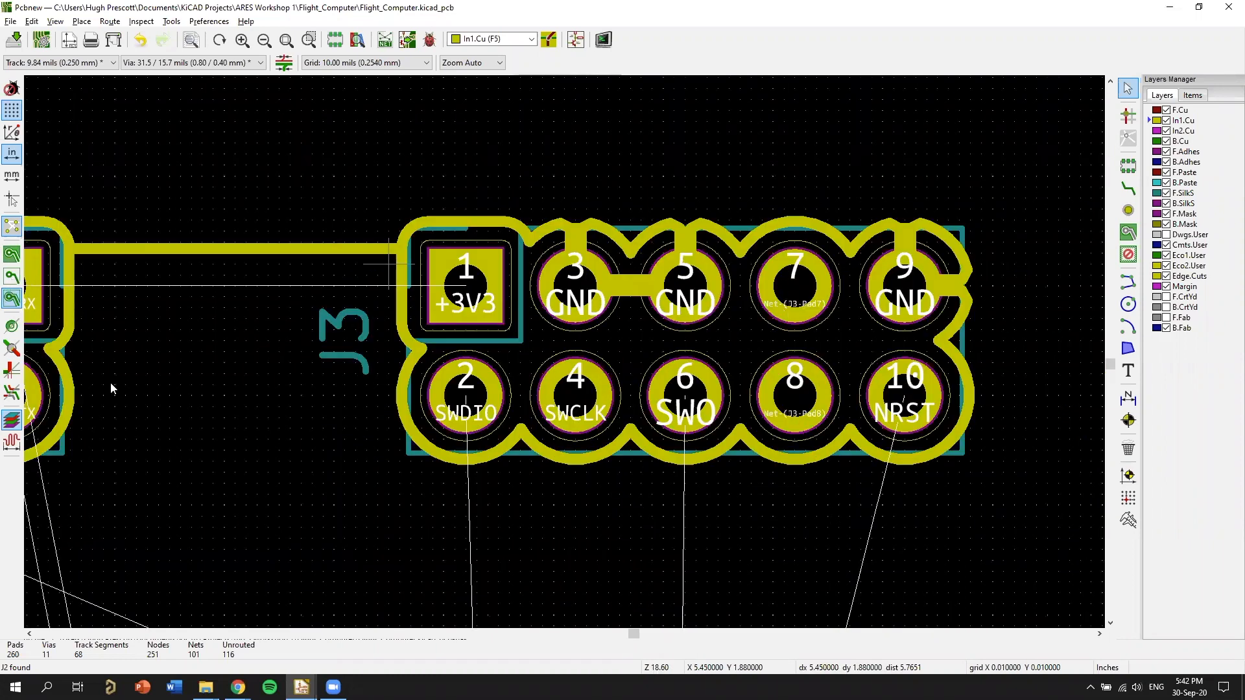
scroll(697, 105, "down", 5)
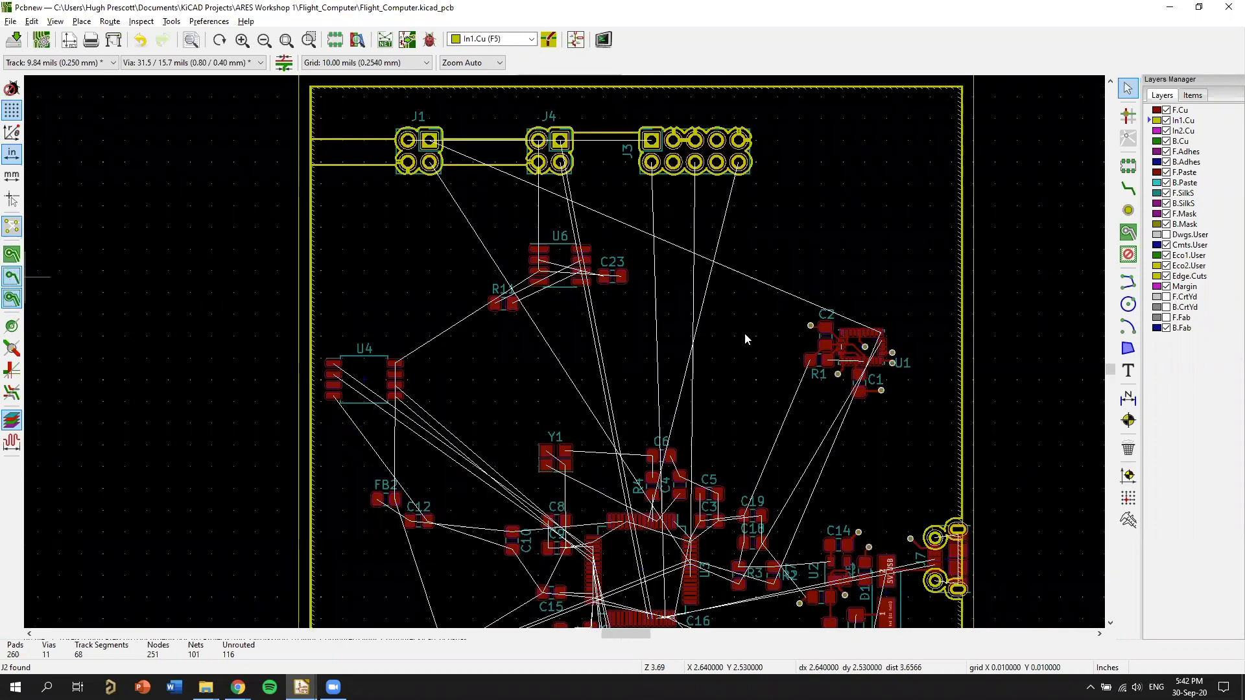
Move Q1 into the gap between USB connector J7 and J5, at about X 6.81, Y 4.13 in.
middle_click_drag(844, 424, 586, 186)
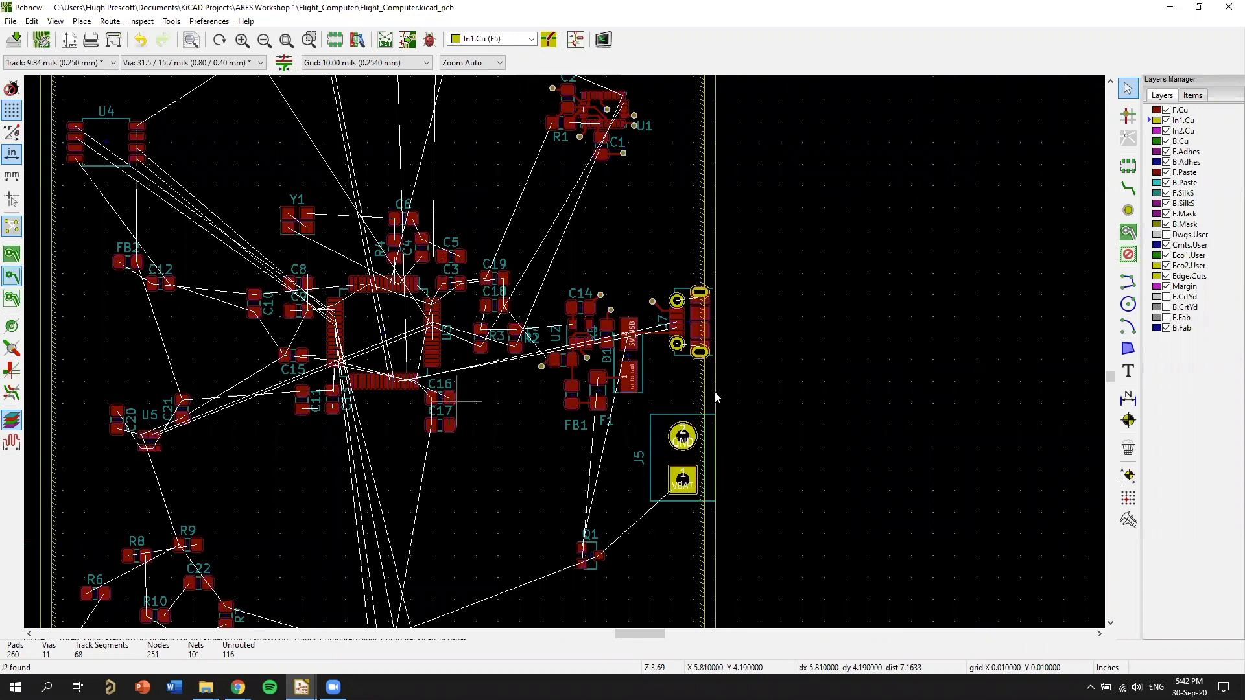
scroll(716, 397, "up", 4)
middle_click_drag(709, 463, 687, 427)
key("m")
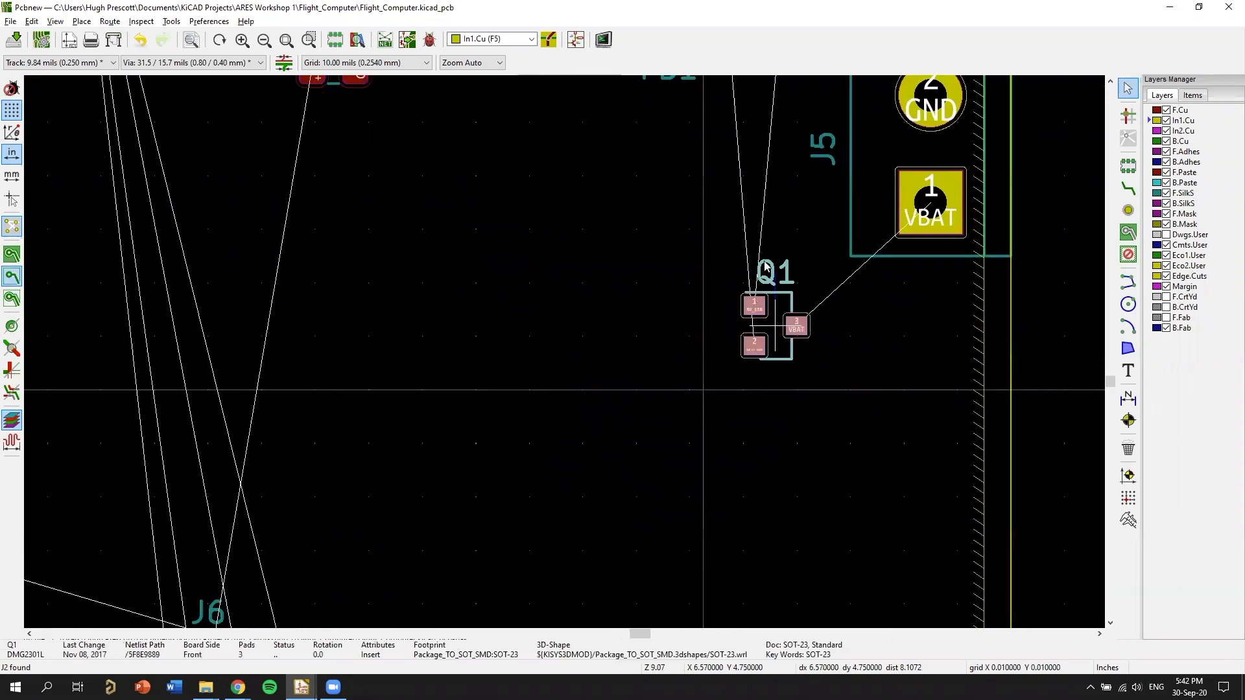
middle_click_drag(764, 263, 573, 617)
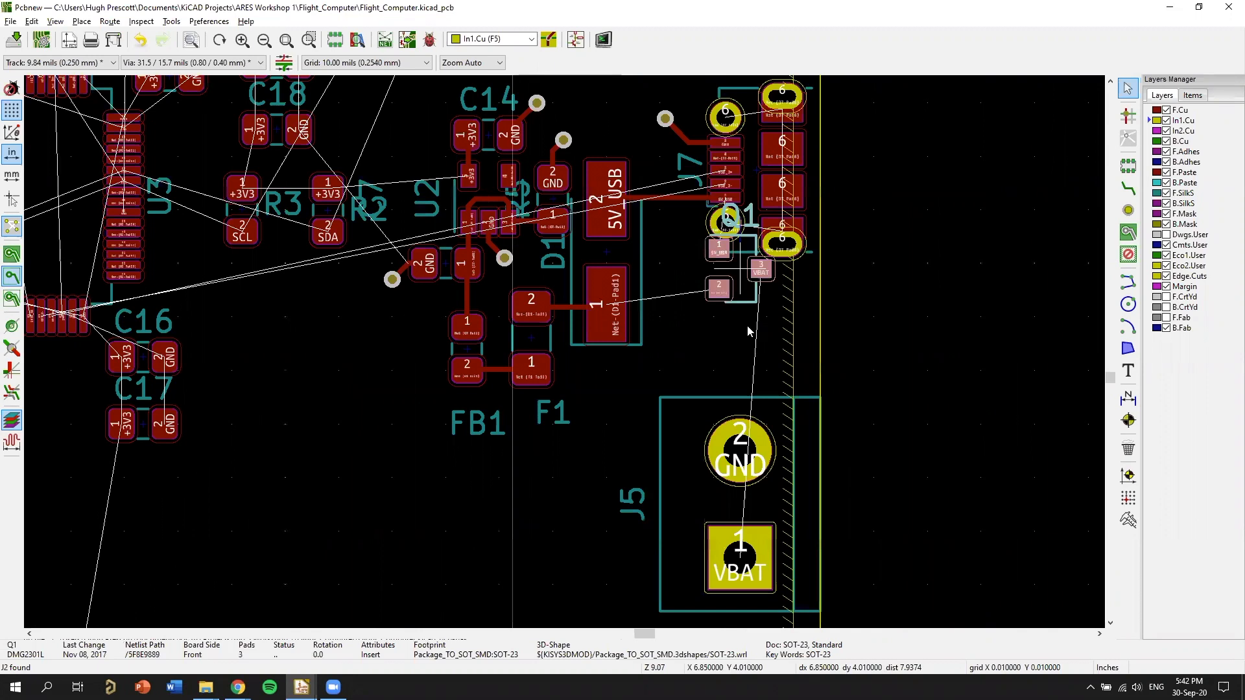
middle_click_drag(656, 404, 681, 364)
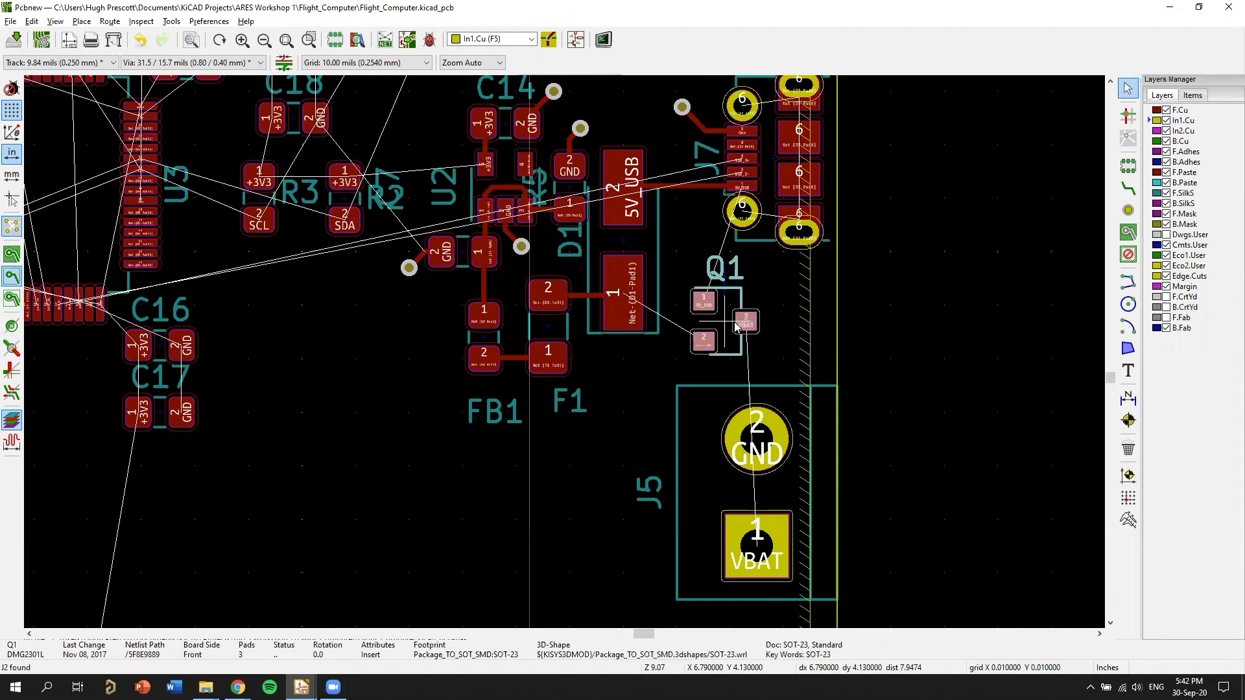
left_click(731, 329)
middle_click_drag(803, 498, 845, 341)
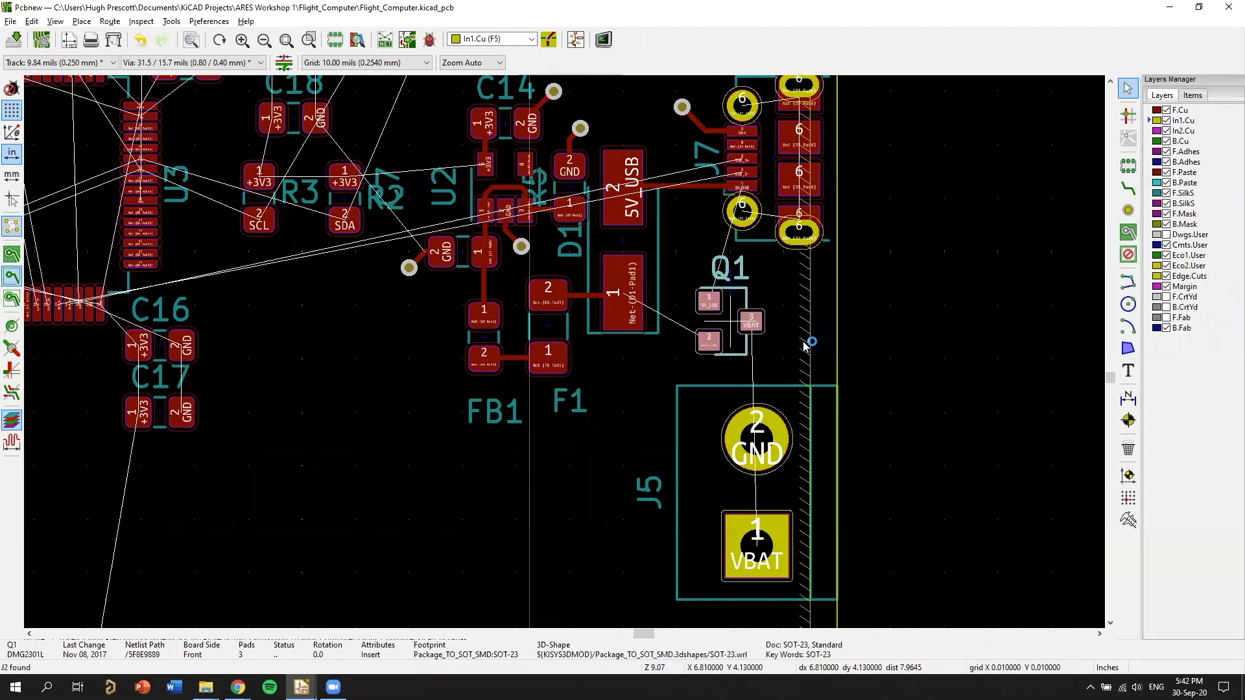
middle_click_drag(596, 341, 608, 357)
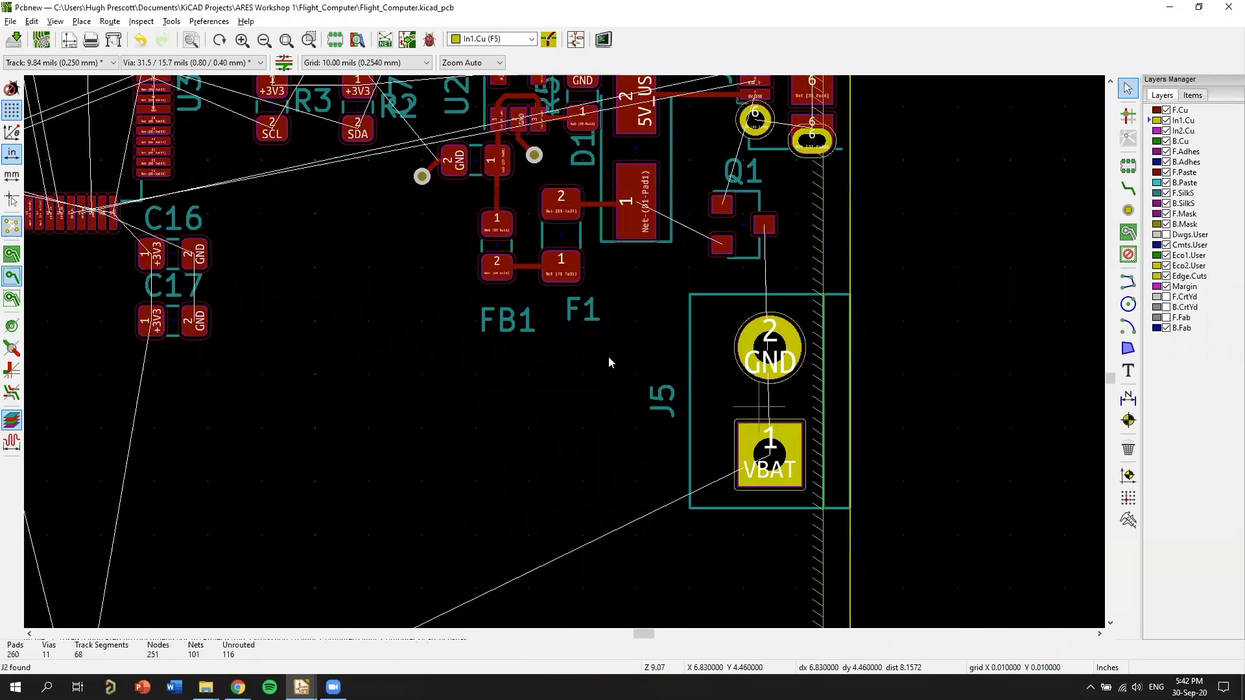
Route the VBAT track on F.Cu from J5's pad 1 around the inner side of GND pad 2 to Q1's pad 3.
scroll(644, 309, "up", 4)
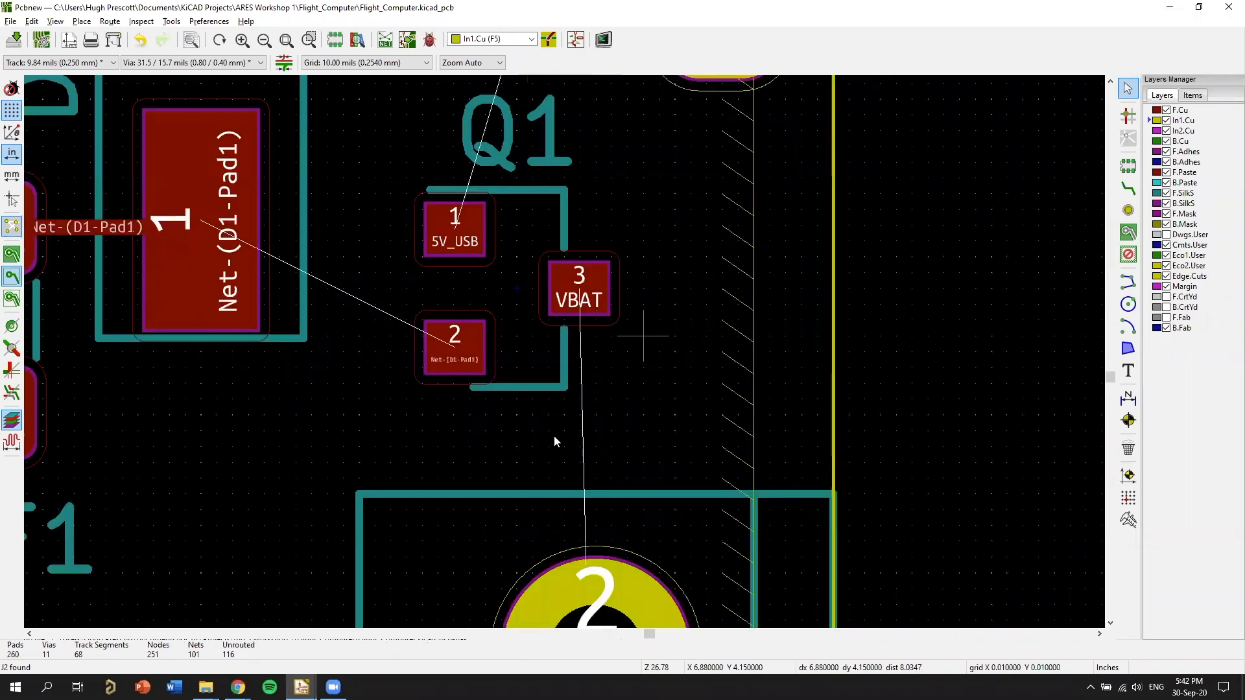
scroll(554, 440, "down", 1)
scroll(587, 347, "down", 3)
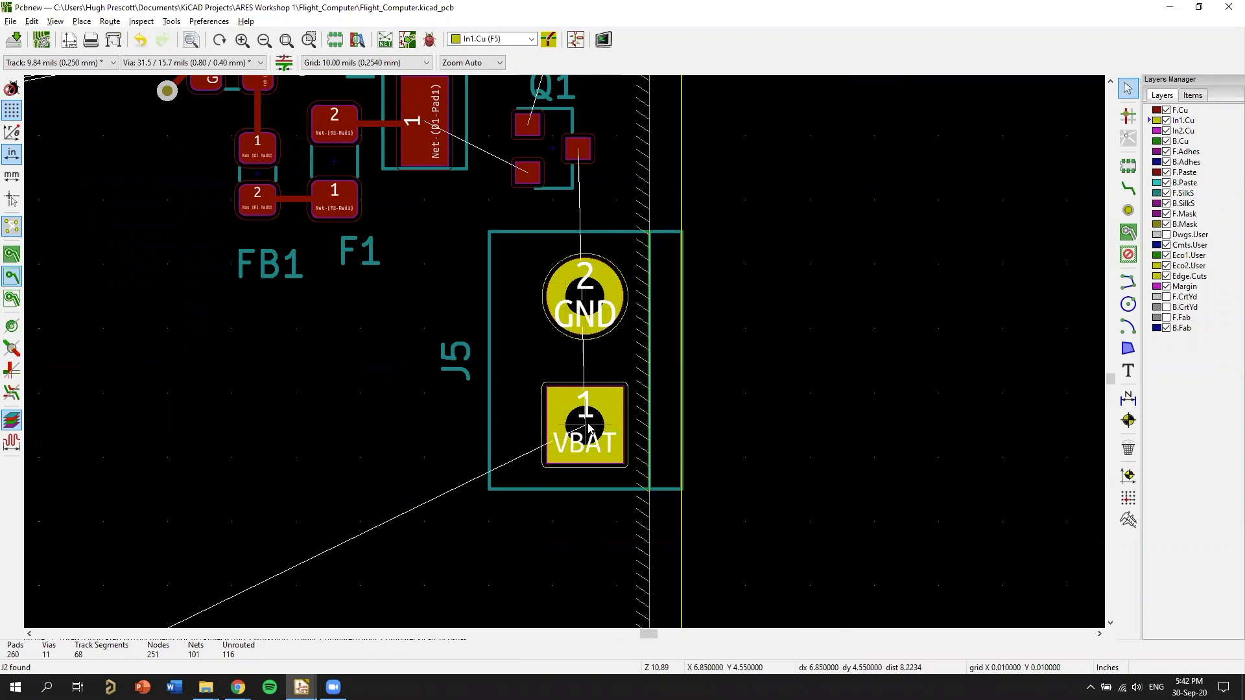
key("Page_Up")
key("x")
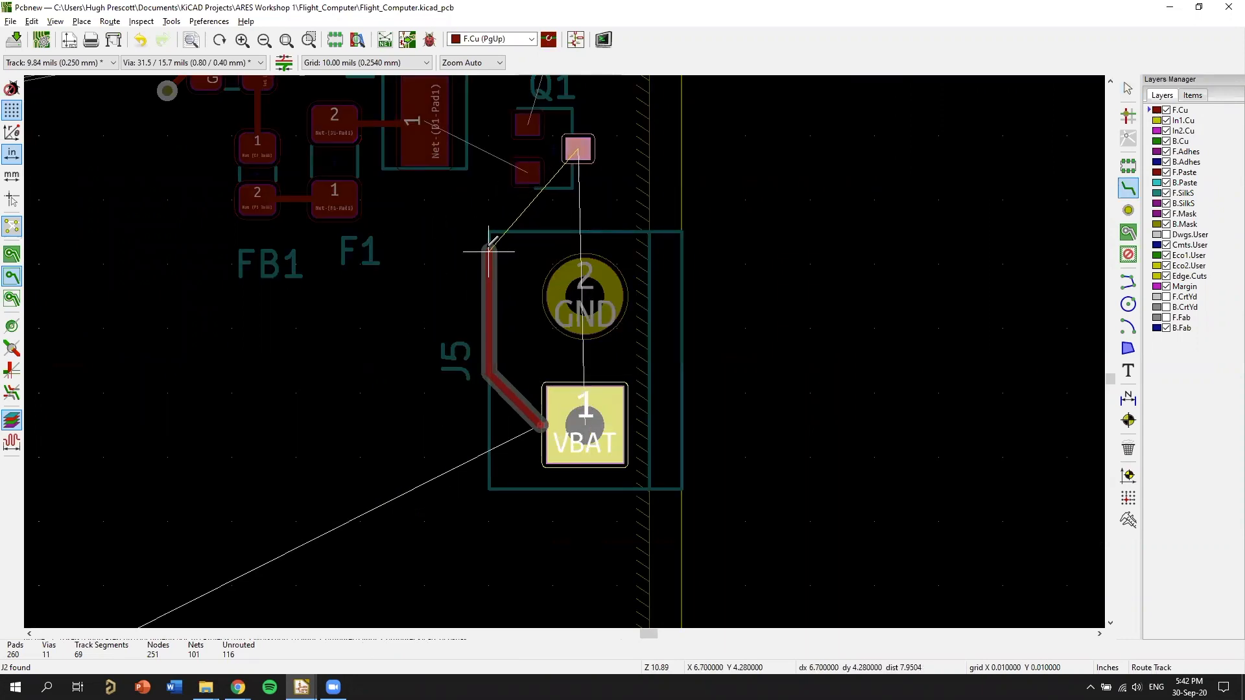
left_click(476, 223)
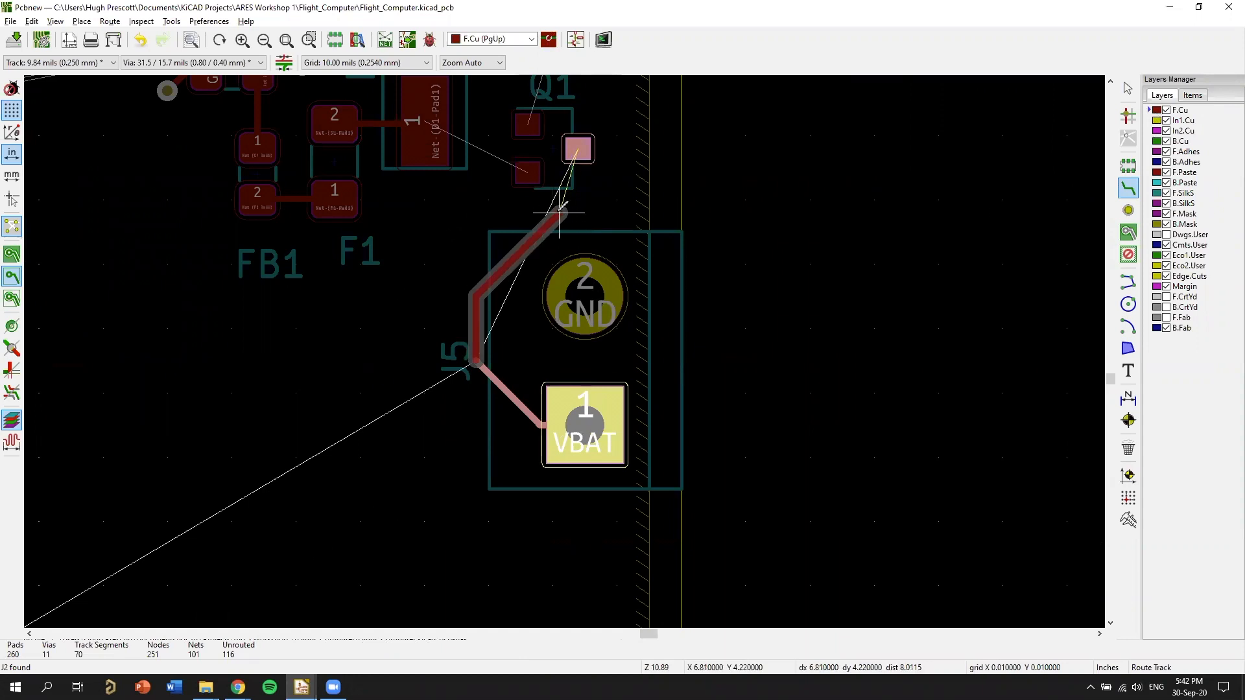
left_click(578, 149)
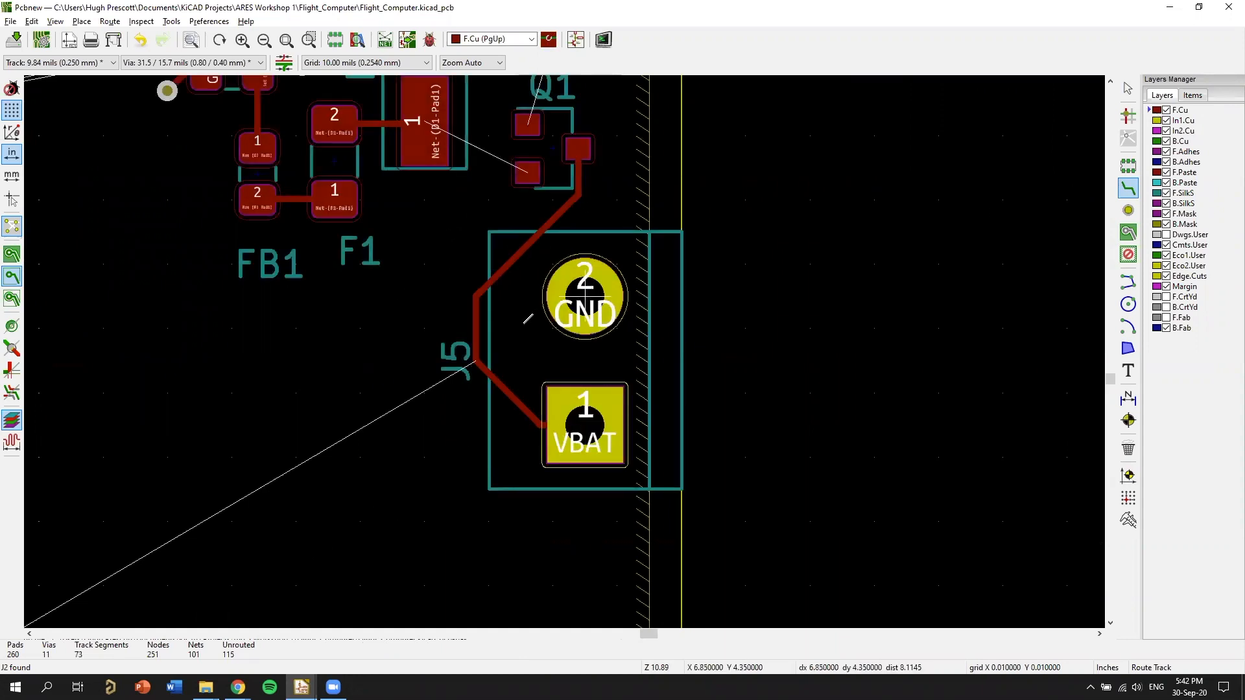
Route a short F.Cu track diagonally from J5's GND pad 2 to a through via inside the VBAT track's bend.
left_click(546, 310)
key("v")
left_click(527, 328)
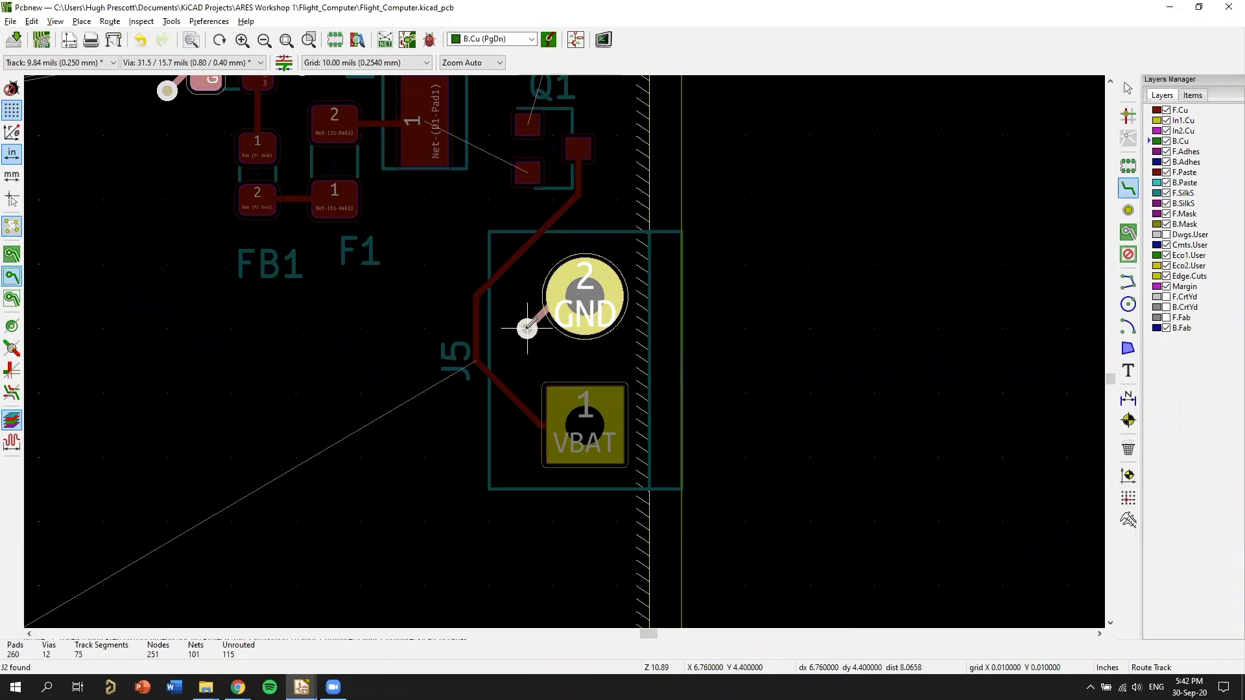
key("Escape")
Route an F.Cu track from Q1's pad 1 straight up to the 5V_USB track between D1 and J7.
middle_click_drag(636, 175, 760, 391)
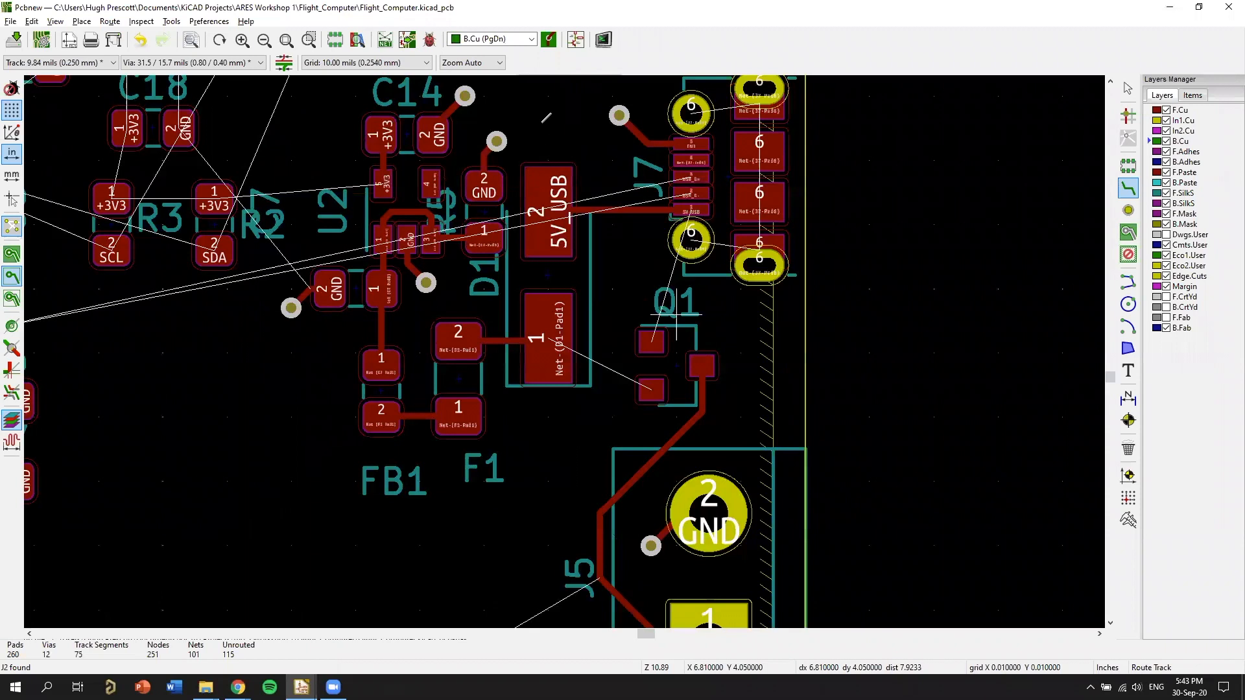
scroll(677, 318, "up", 3)
left_click(501, 398)
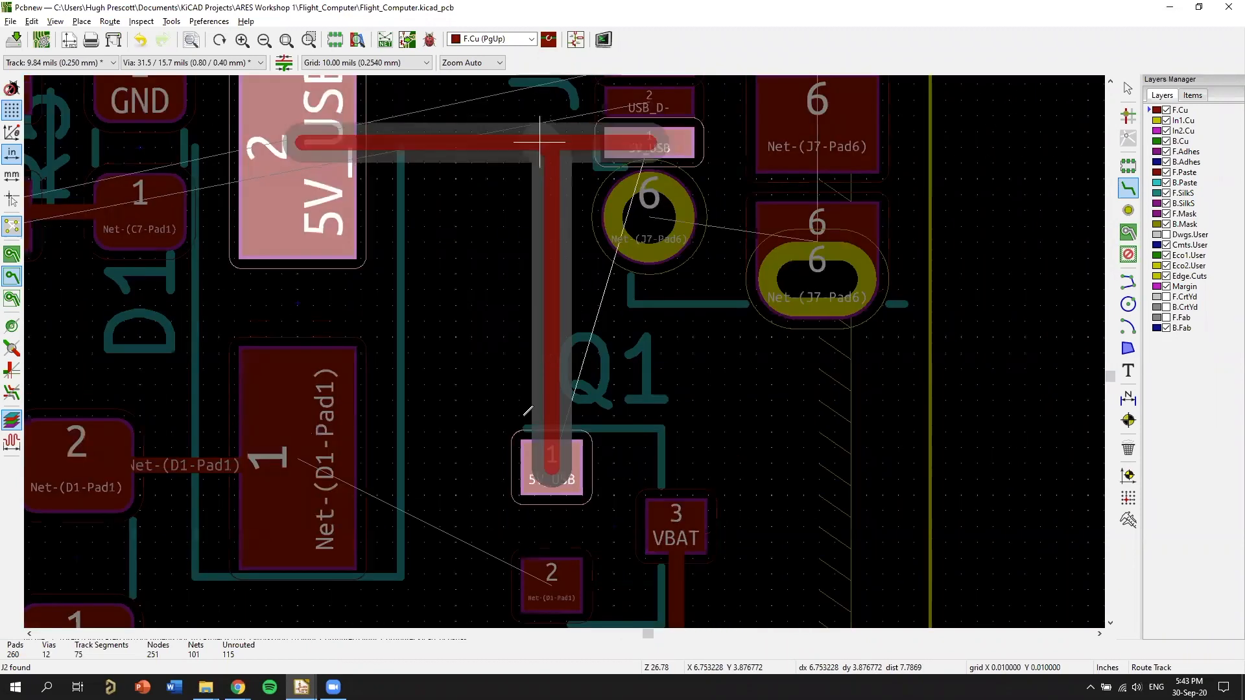
left_click(540, 141)
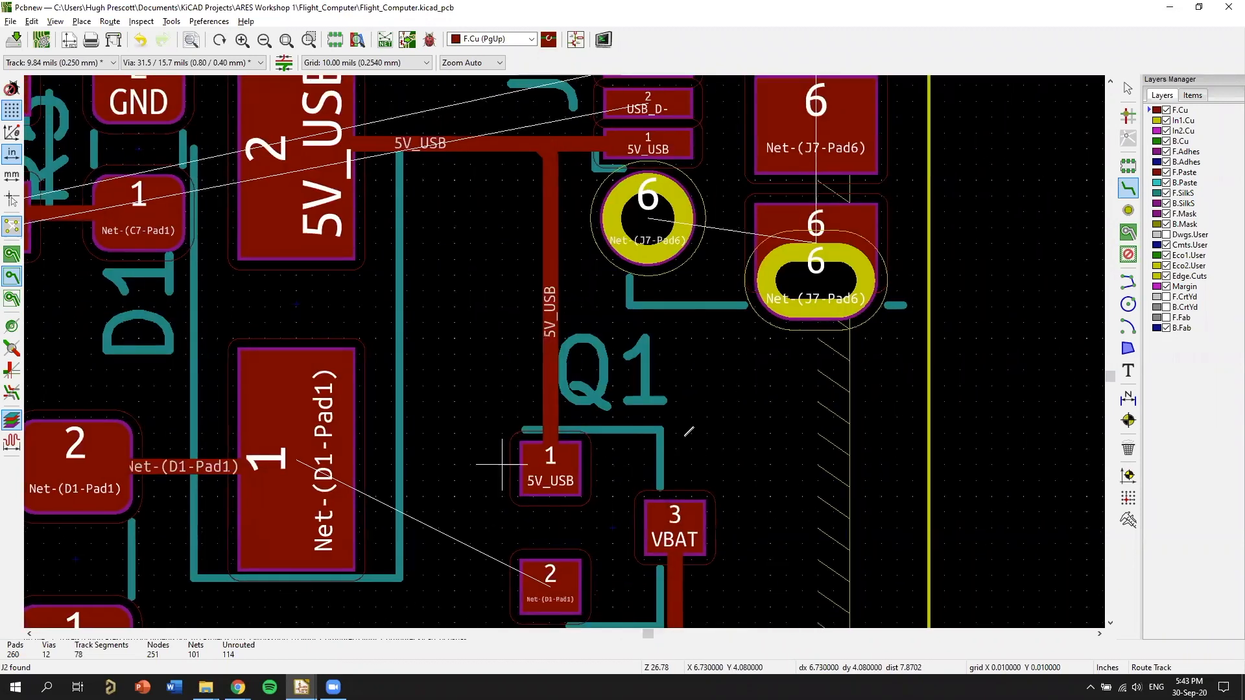
Route an F.Cu track from Q1's pad 2 to D1's pad 1.
middle_click_drag(486, 495, 606, 329)
left_click(670, 420)
left_click(416, 295)
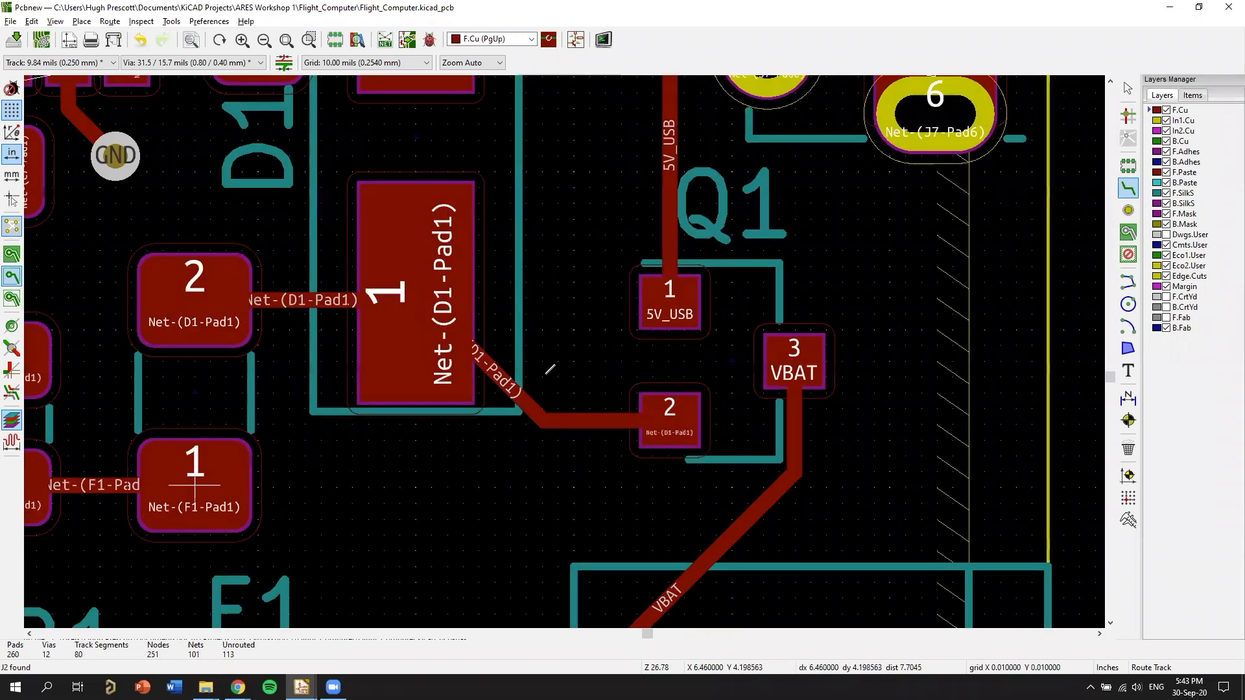
Review the routed power section around D1, Q1 and J5 and the unrouted connections at J2 and J6.
scroll(575, 350, "down", 1)
scroll(516, 360, "down", 5)
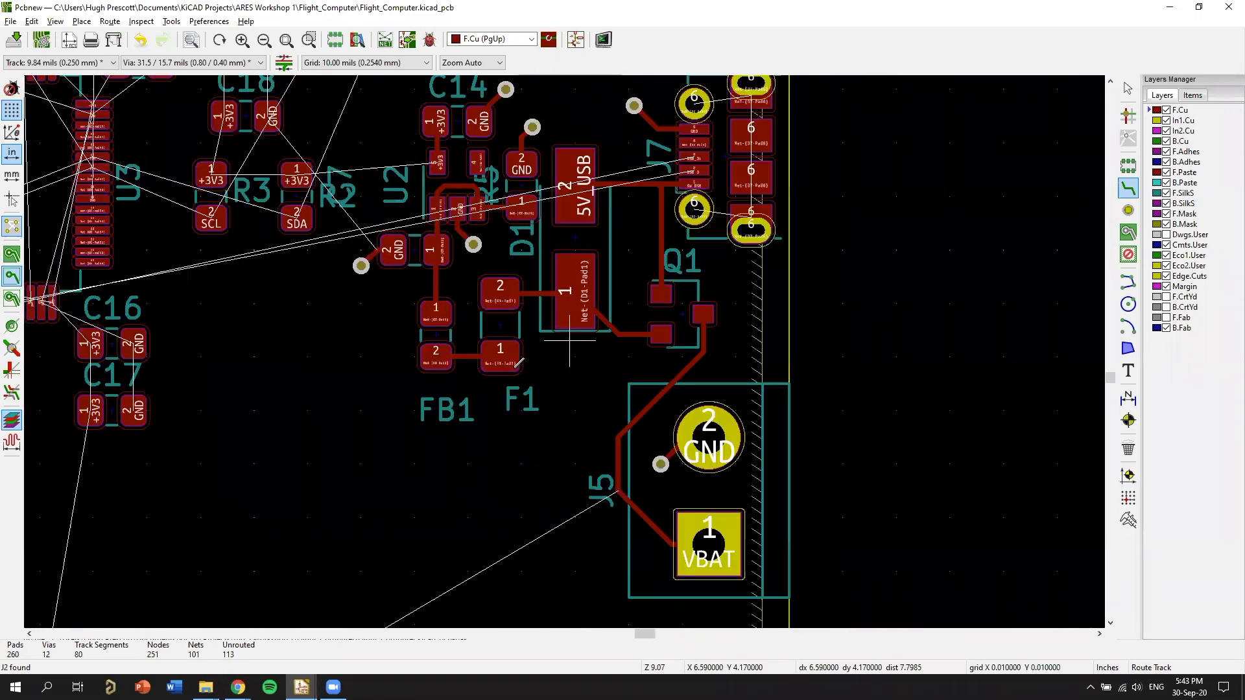
middle_click_drag(527, 293, 651, 410)
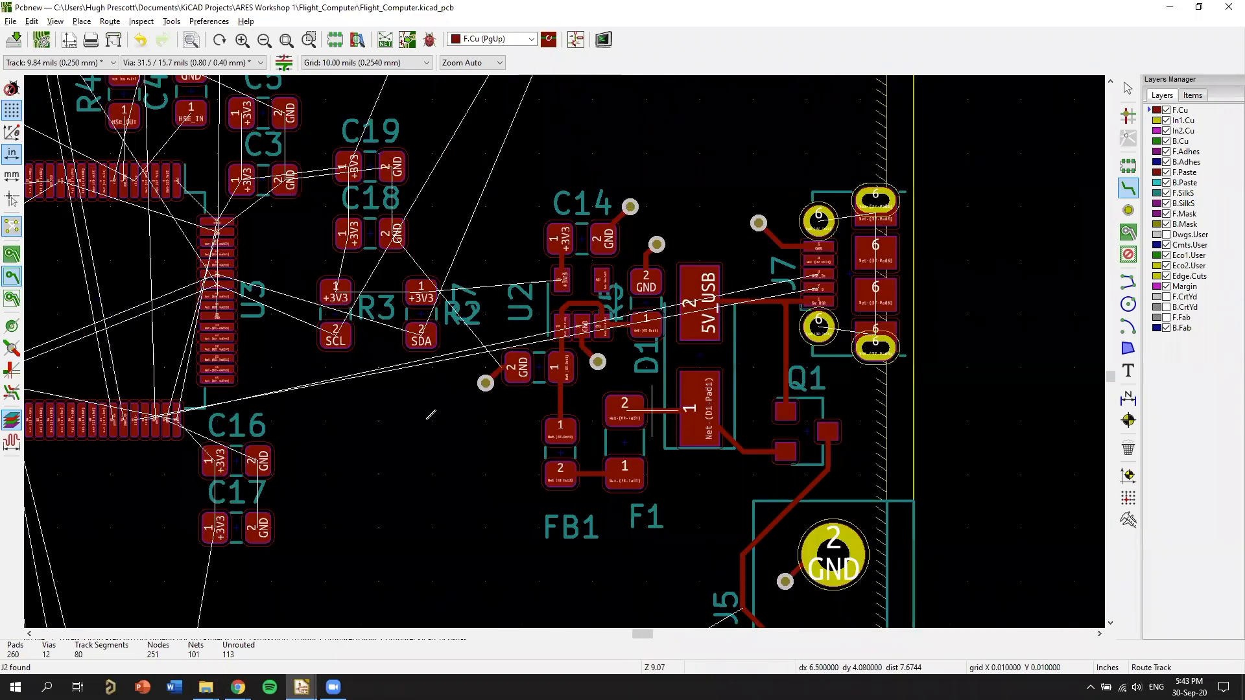
middle_click_drag(693, 606, 723, 395)
scroll(485, 436, "up", 5)
scroll(565, 351, "down", 8)
middle_click_drag(177, 562, 553, 348)
scroll(515, 426, "up", 5)
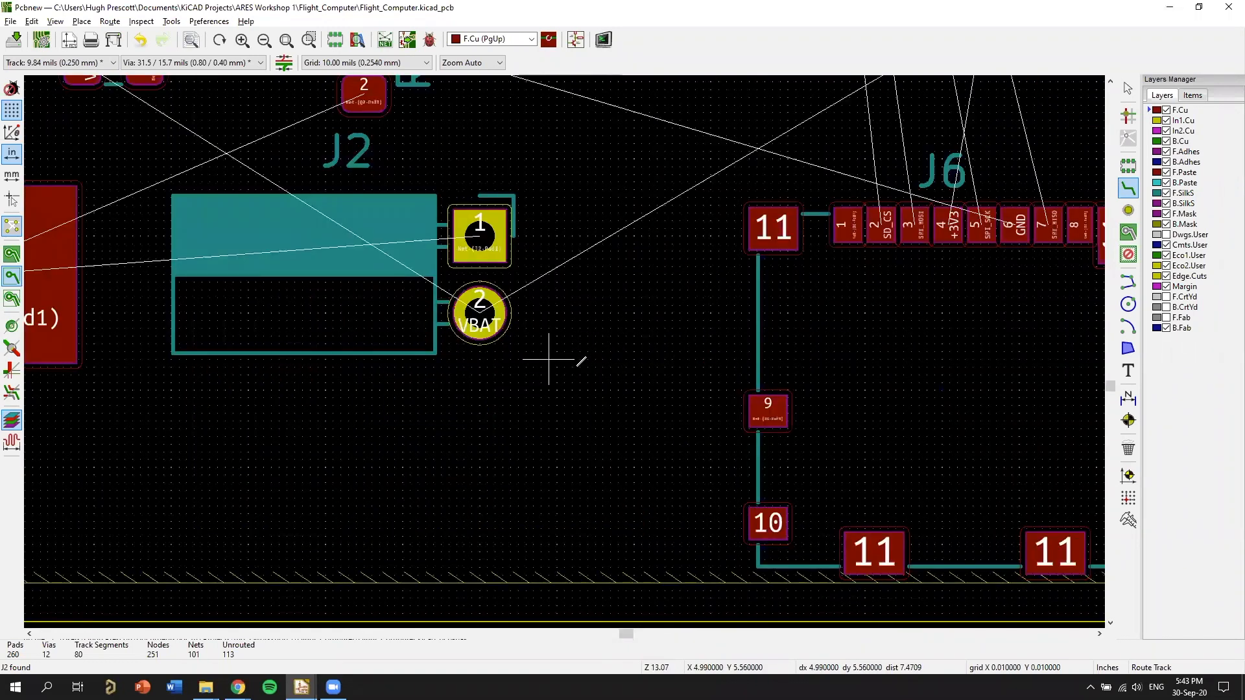
scroll(548, 358, "down", 1)
scroll(564, 351, "down", 4)
Move J2 to the board's right edge just below J5, rotating it 180 degrees so its body meets the edge.
right_click(620, 361)
key("Escape")
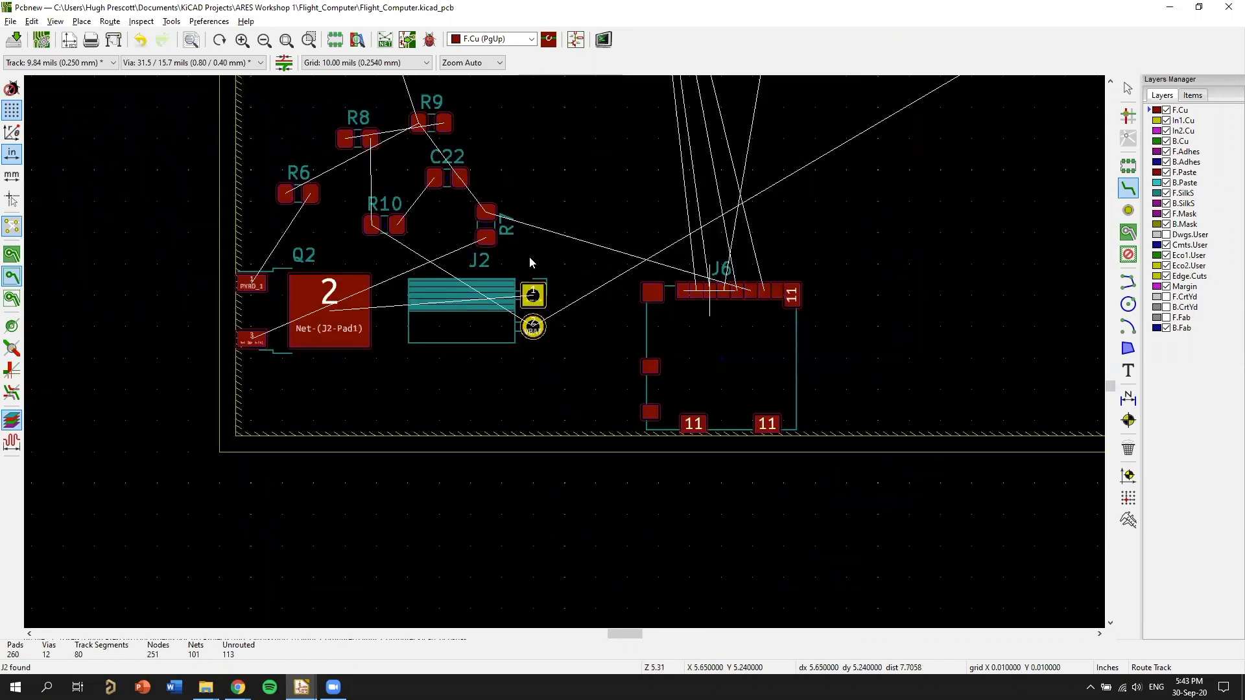
left_click(1128, 88)
left_click(486, 318)
key("m")
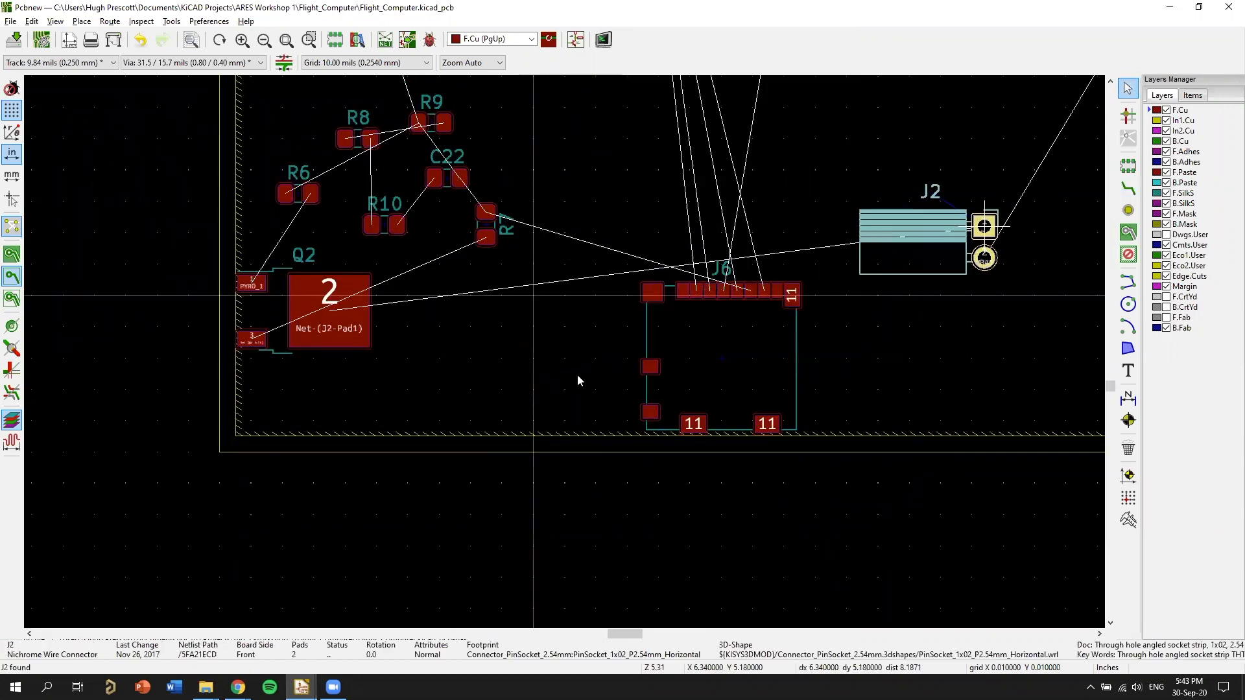
middle_click_drag(984, 226, 582, 364)
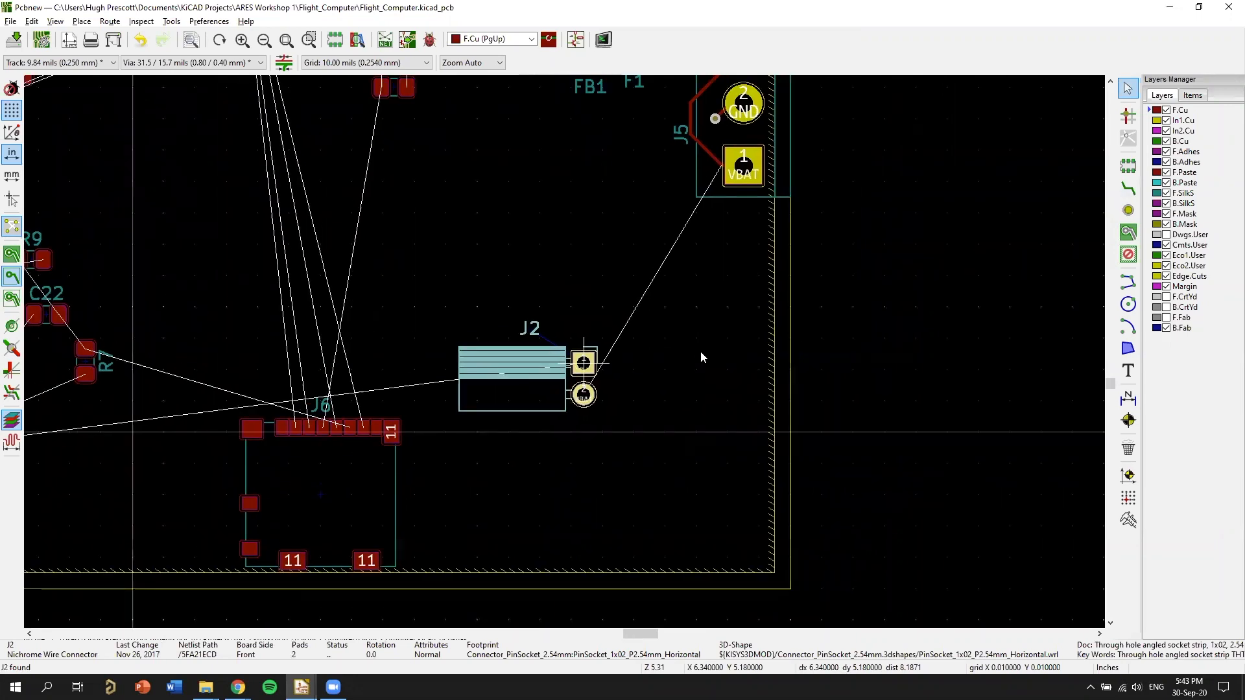
middle_click_drag(714, 320, 692, 353)
key("r")
key("r")
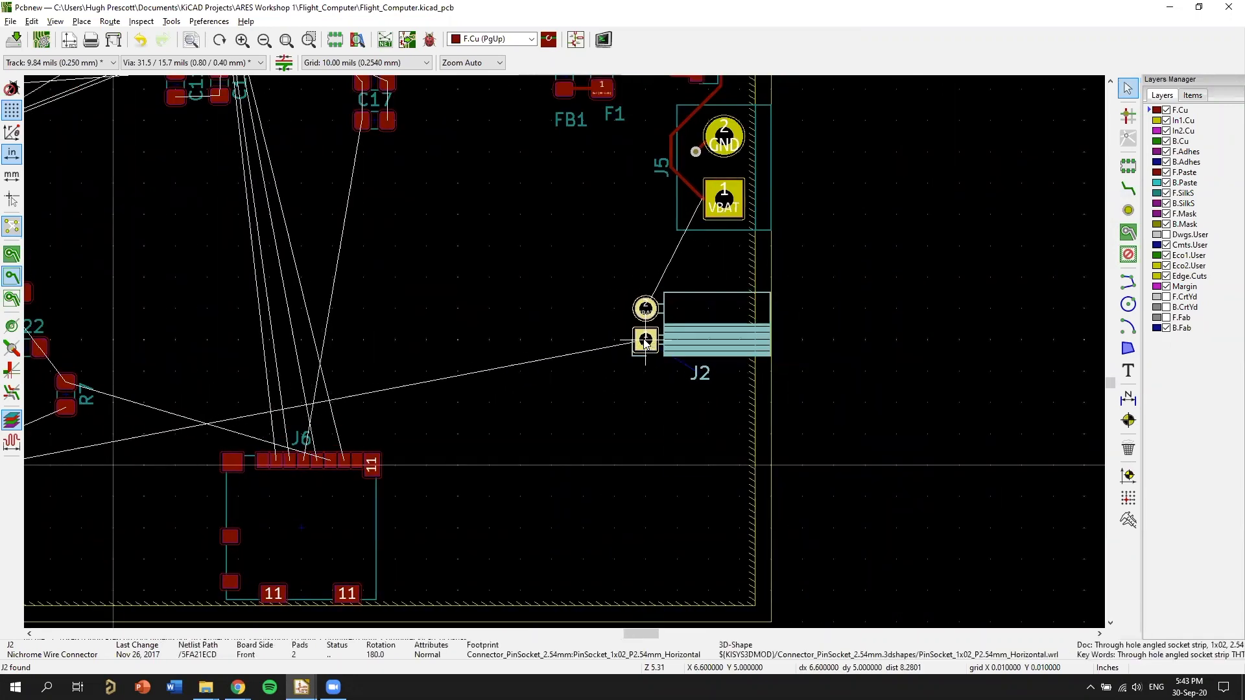
left_click(646, 327)
Move the group of R6, R7, R8, R9, R10 and C22 across the board to the area beside and below J2's pads.
middle_click_drag(611, 443, 994, 339)
left_click_drag(542, 443, 232, 164)
left_click_drag(342, 374, 724, 381)
middle_click_drag(581, 424, 569, 414)
Move Q2 to the board's lower-right corner, below J2 and R7.
left_click(547, 441)
key("m")
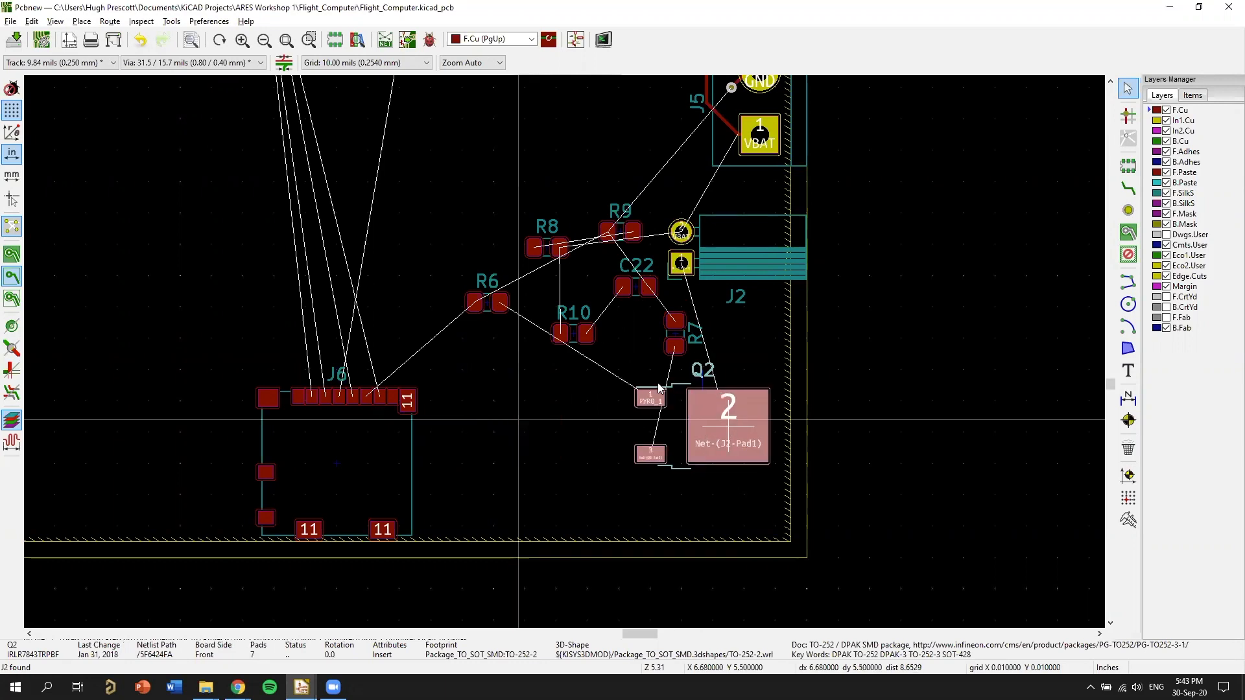
left_click(681, 438)
middle_click_drag(763, 269, 771, 327)
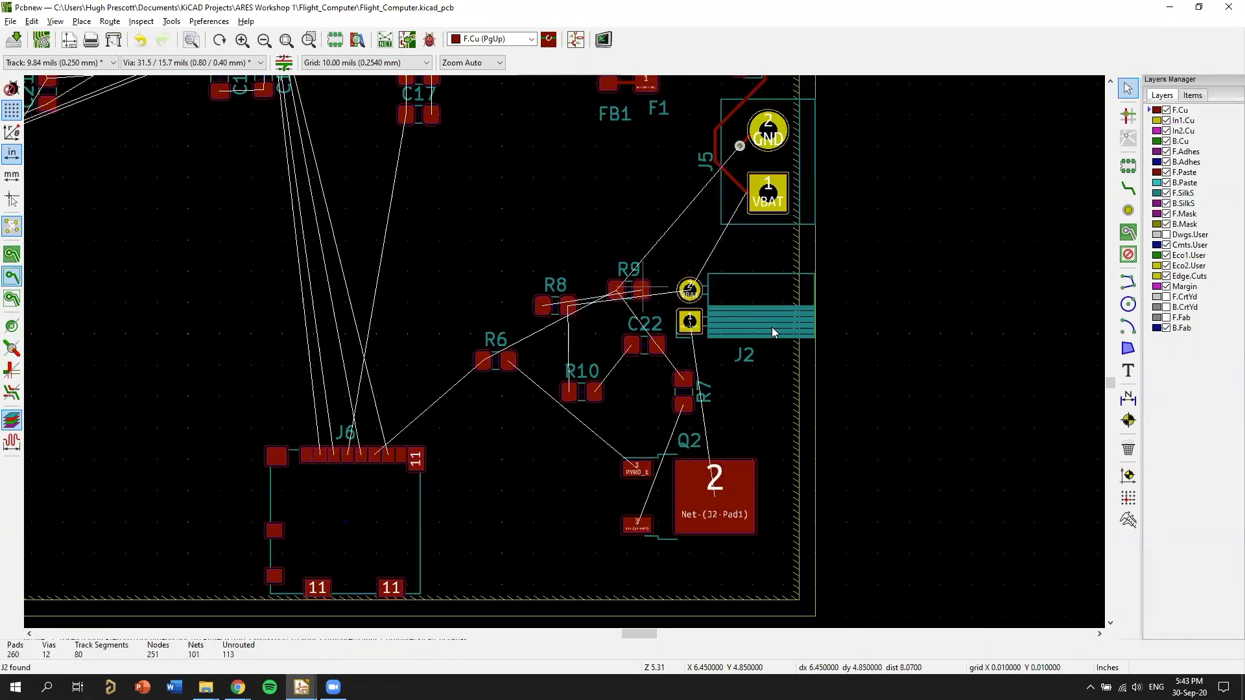
Review the placement of J2, Q2 and their resistors, and the remaining unrouted connections across the whole board.
scroll(753, 310, "up", 3)
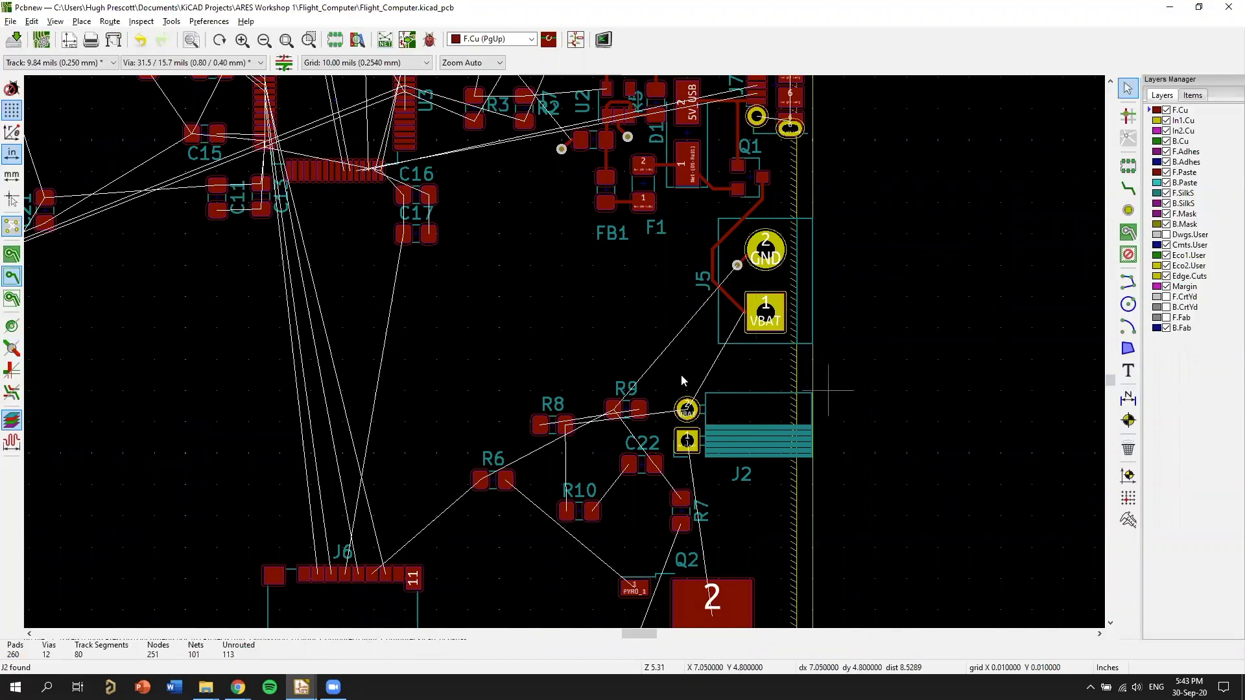
middle_click_drag(795, 323, 712, 266)
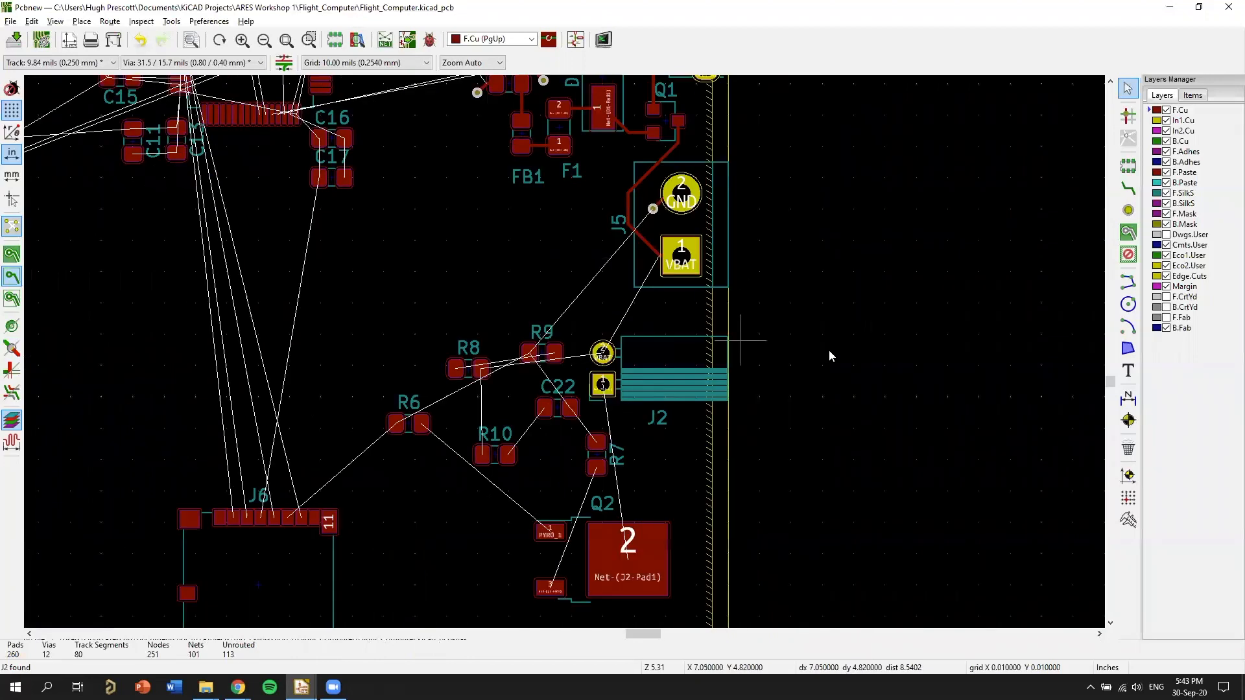
middle_click_drag(828, 355, 761, 319)
scroll(807, 408, "down", 1)
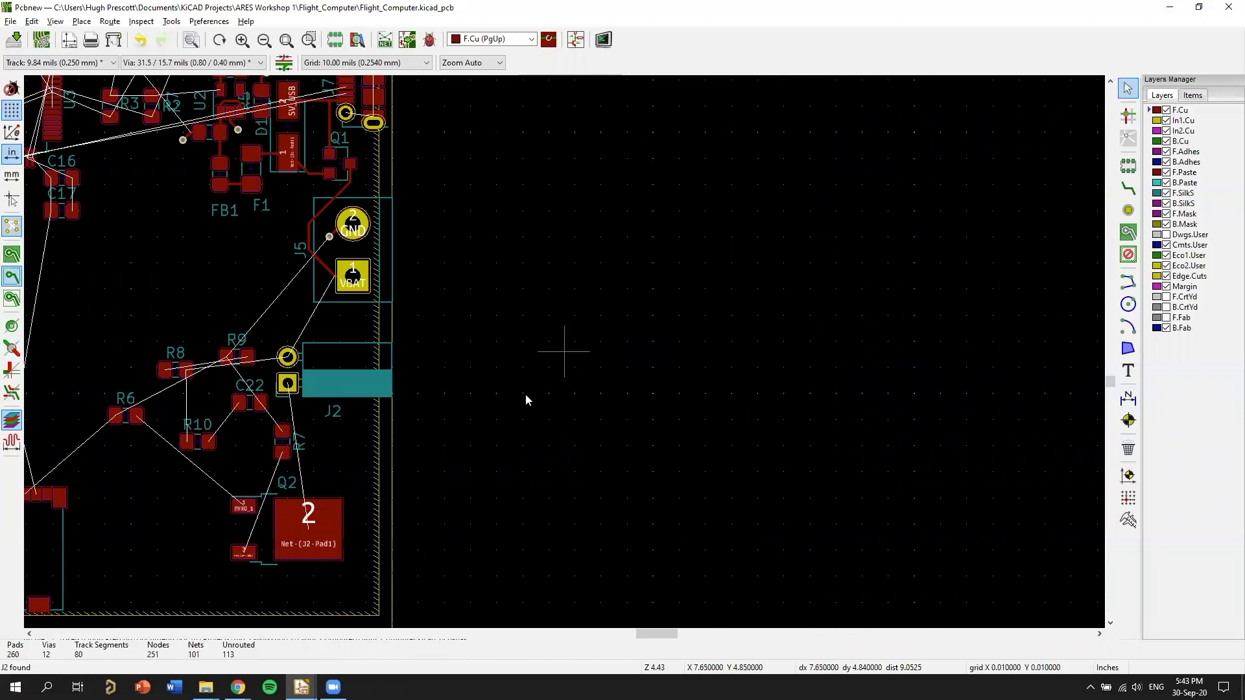
scroll(582, 364, "down", 4)
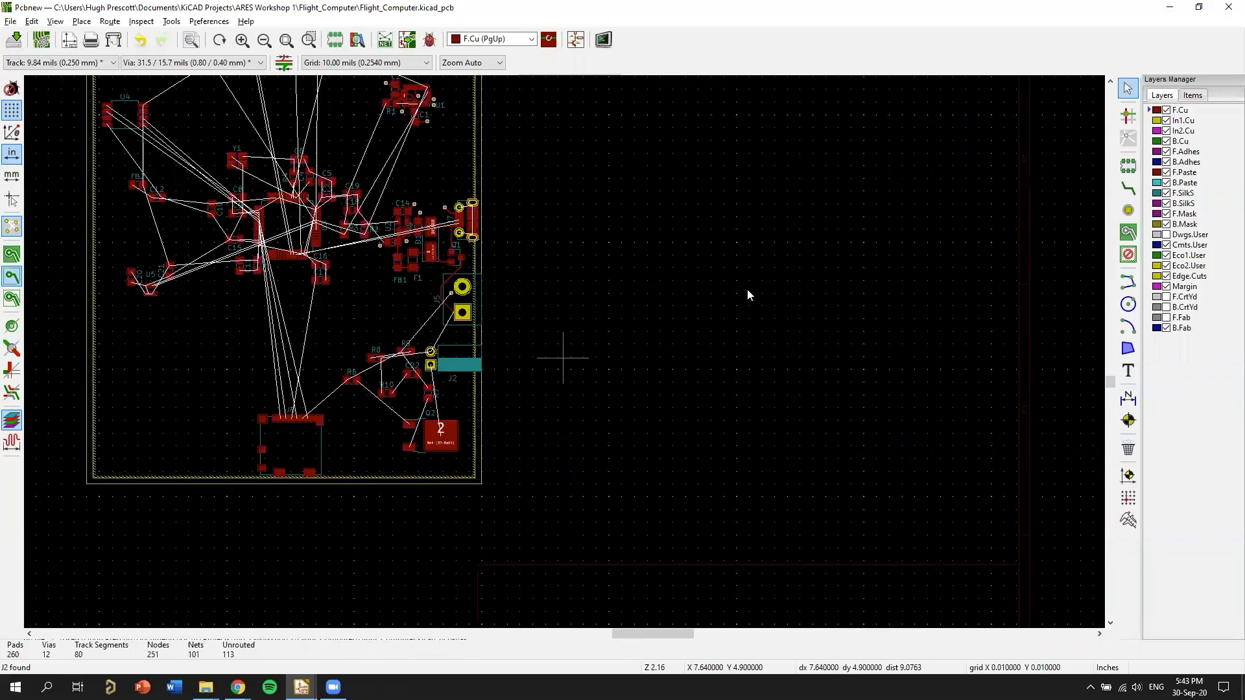
middle_click_drag(554, 353, 825, 353)
scroll(1021, 337, "down", 1)
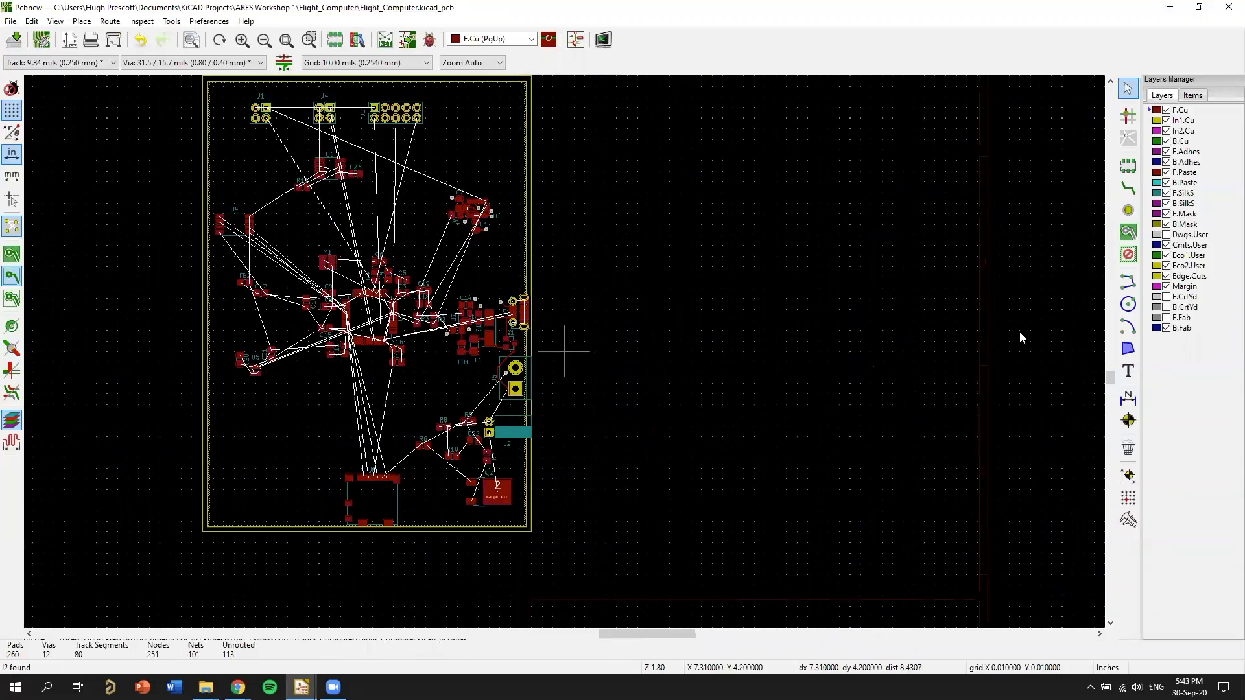
middle_click_drag(612, 364, 886, 306)
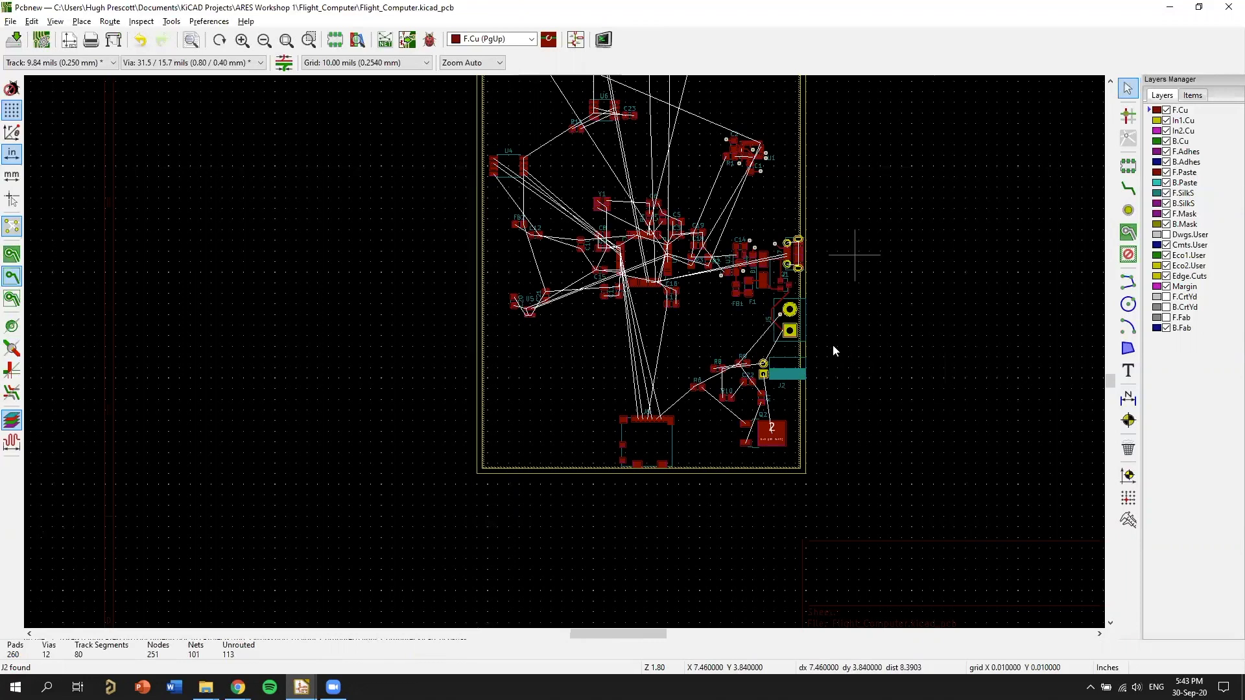
scroll(736, 361, "up", 2, "shift")
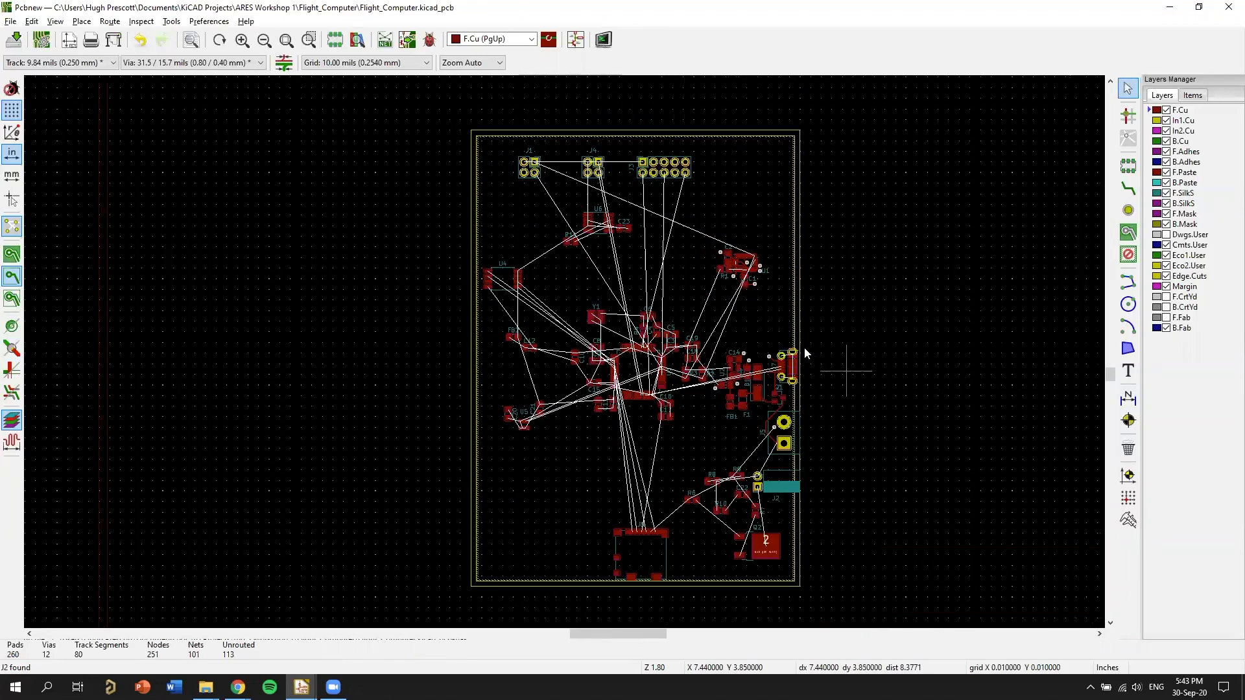
Route F.Cu tracks from J7's lower round pad 6 to the lower slotted pad, and on to the rectangular pad 6 above it.
scroll(590, 401, "up", 6)
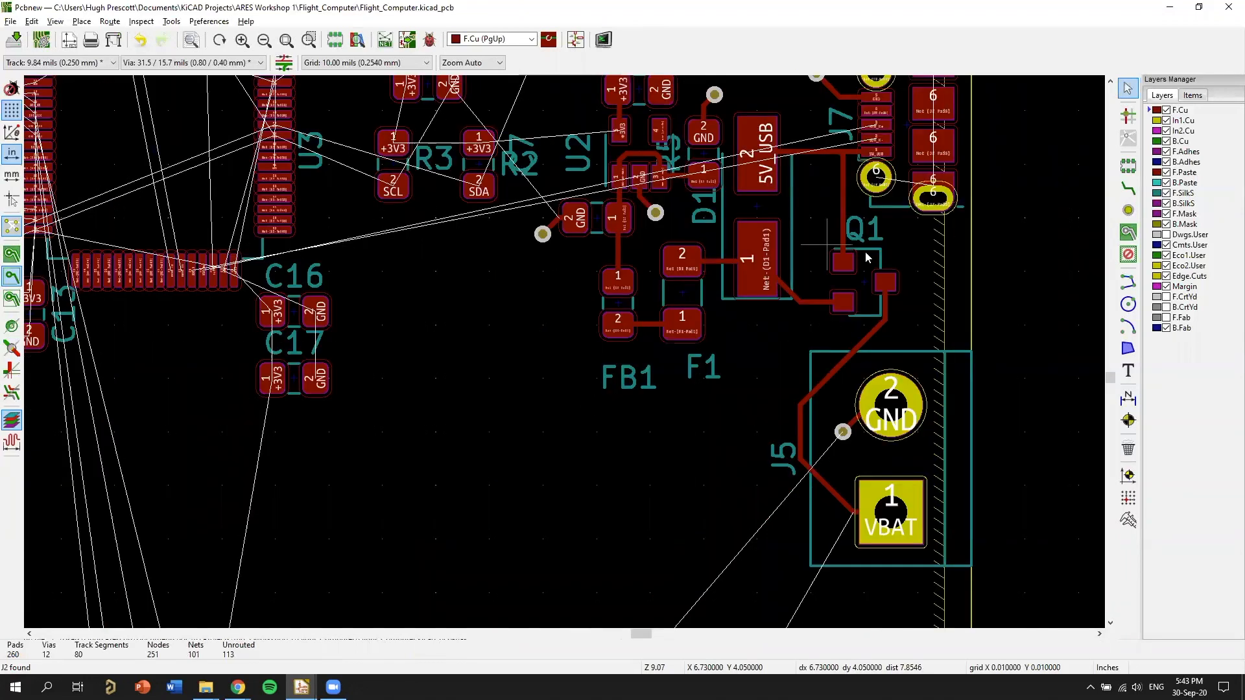
scroll(616, 214, "up", 1)
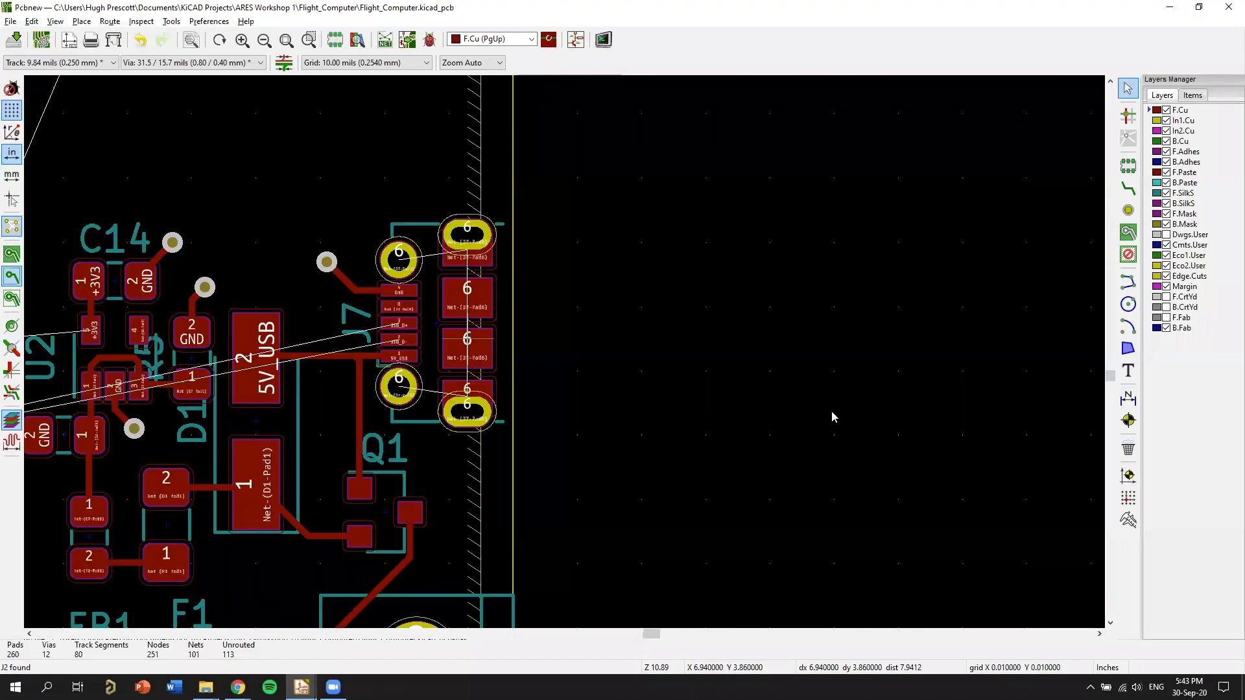
scroll(831, 411, "up", 4)
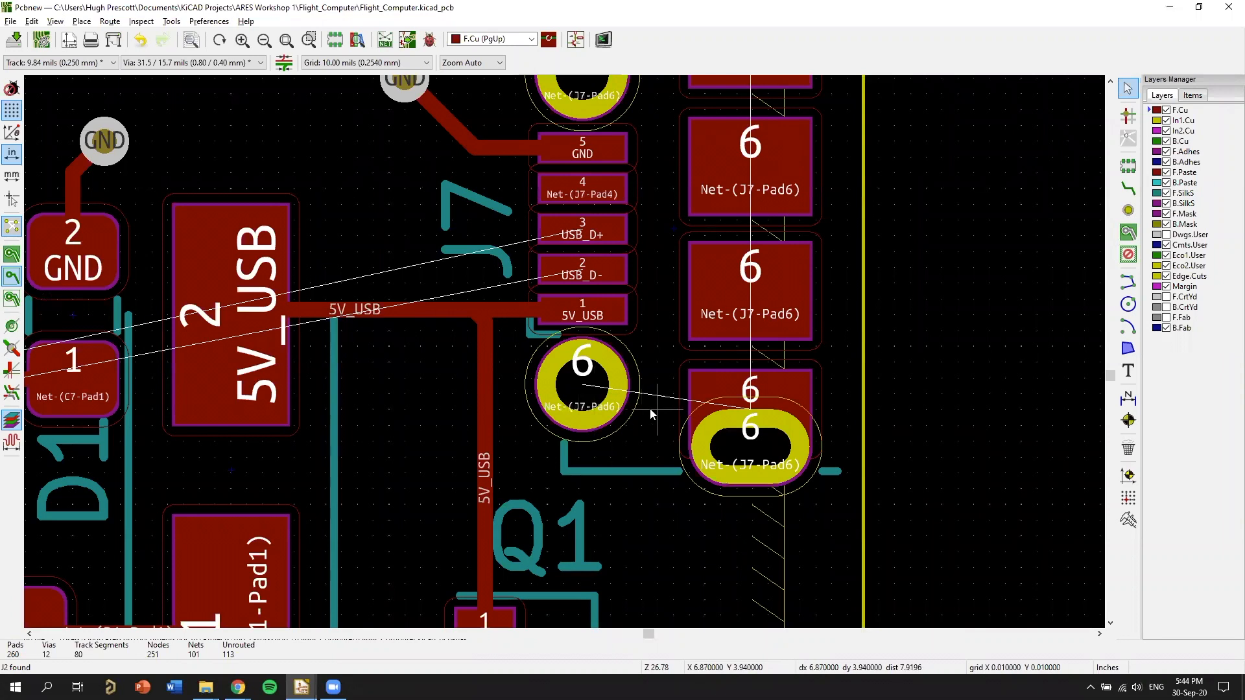
key("x")
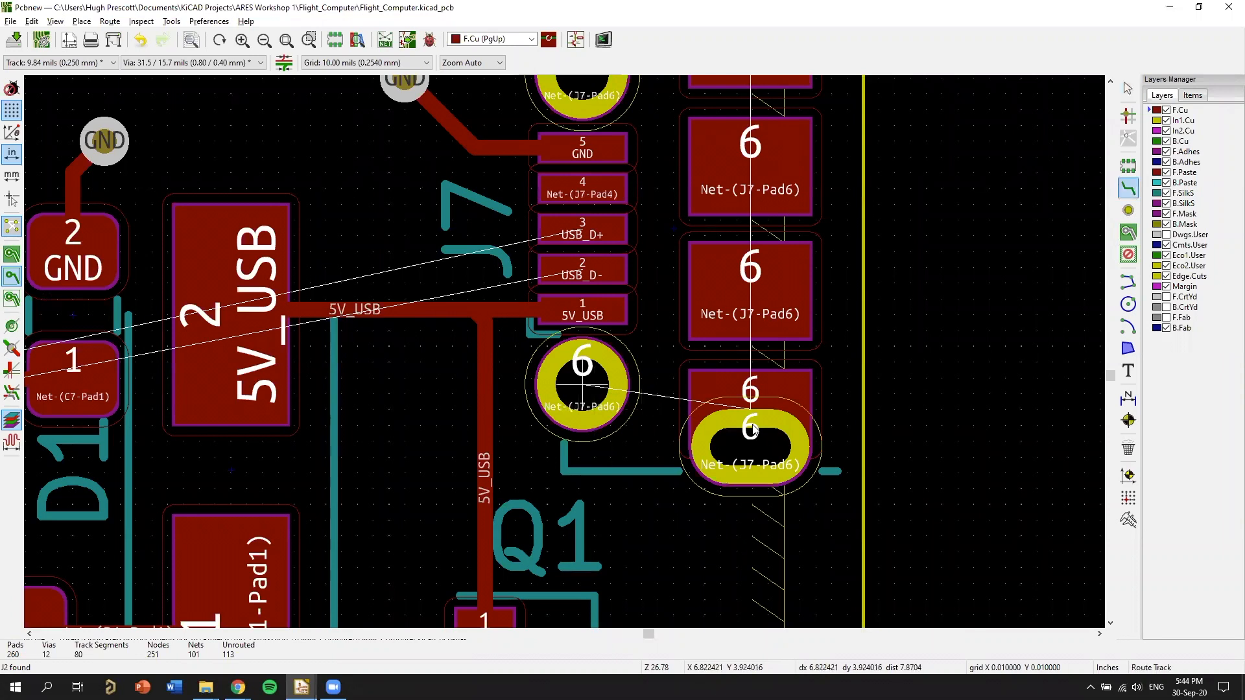
left_click(759, 402)
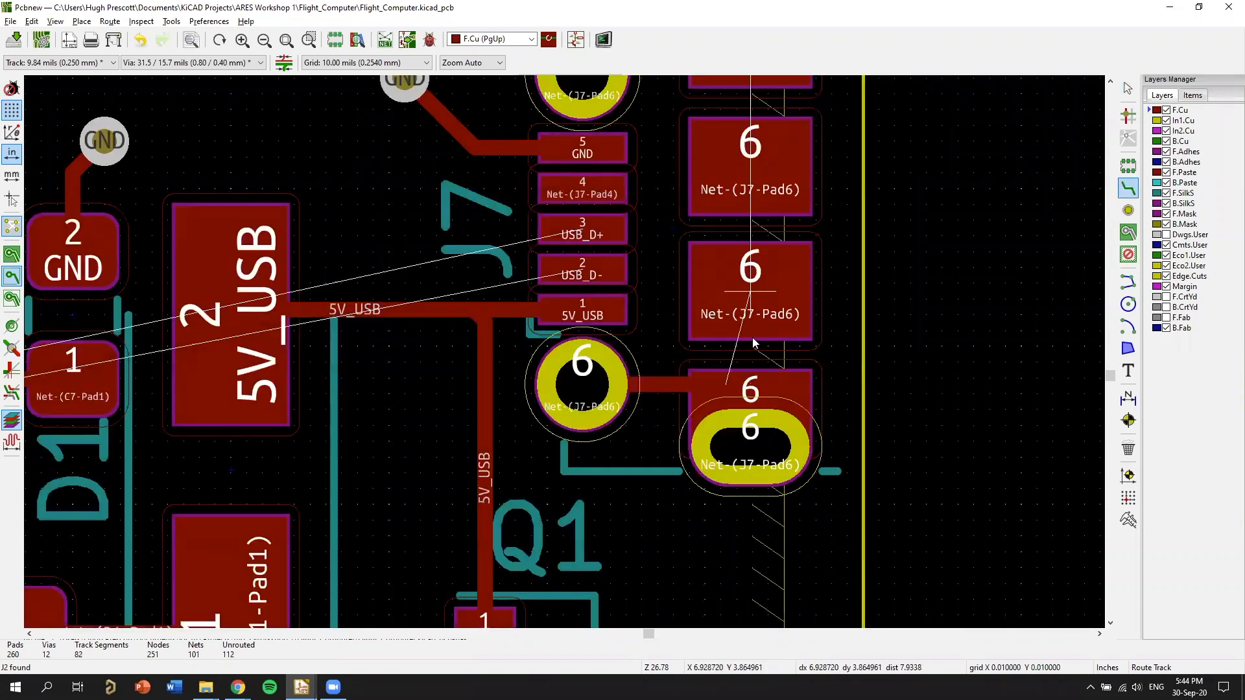
left_click(754, 403)
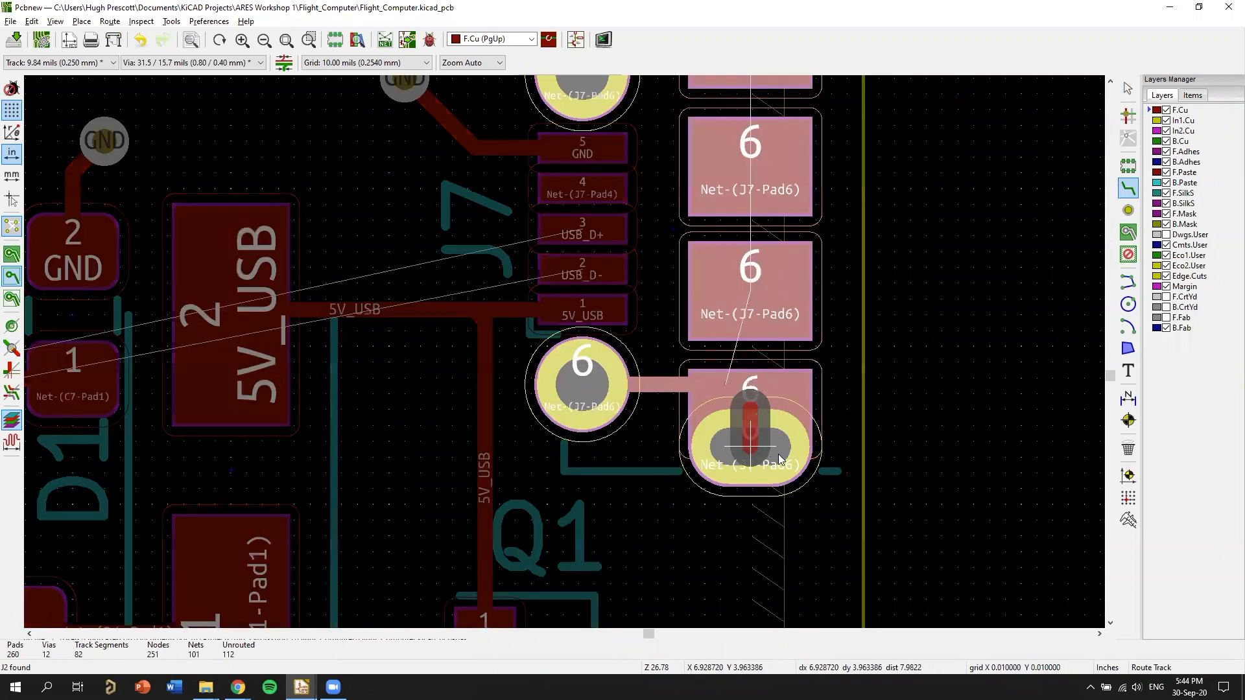
left_click(778, 453)
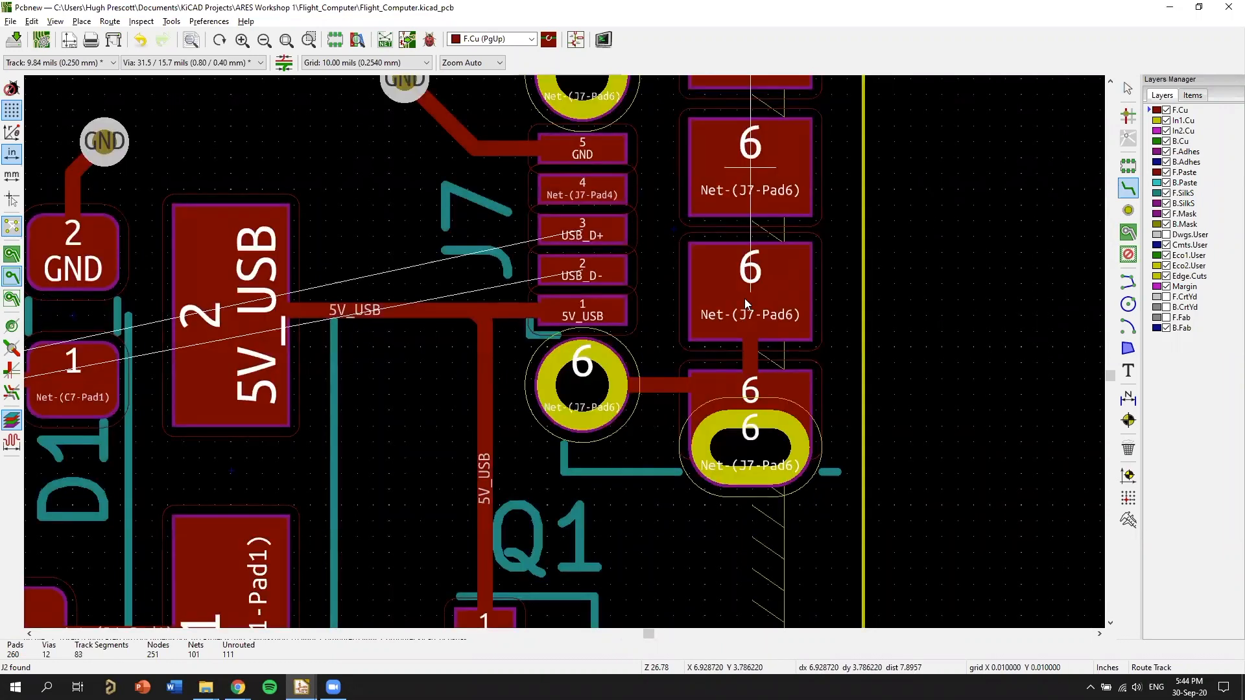
Route F.Cu tracks up through J7's remaining rectangular shield pads to the upper slotted pad, and join the upper round pad 6 to it.
scroll(744, 298, "up", 2)
scroll(717, 259, "up", 1)
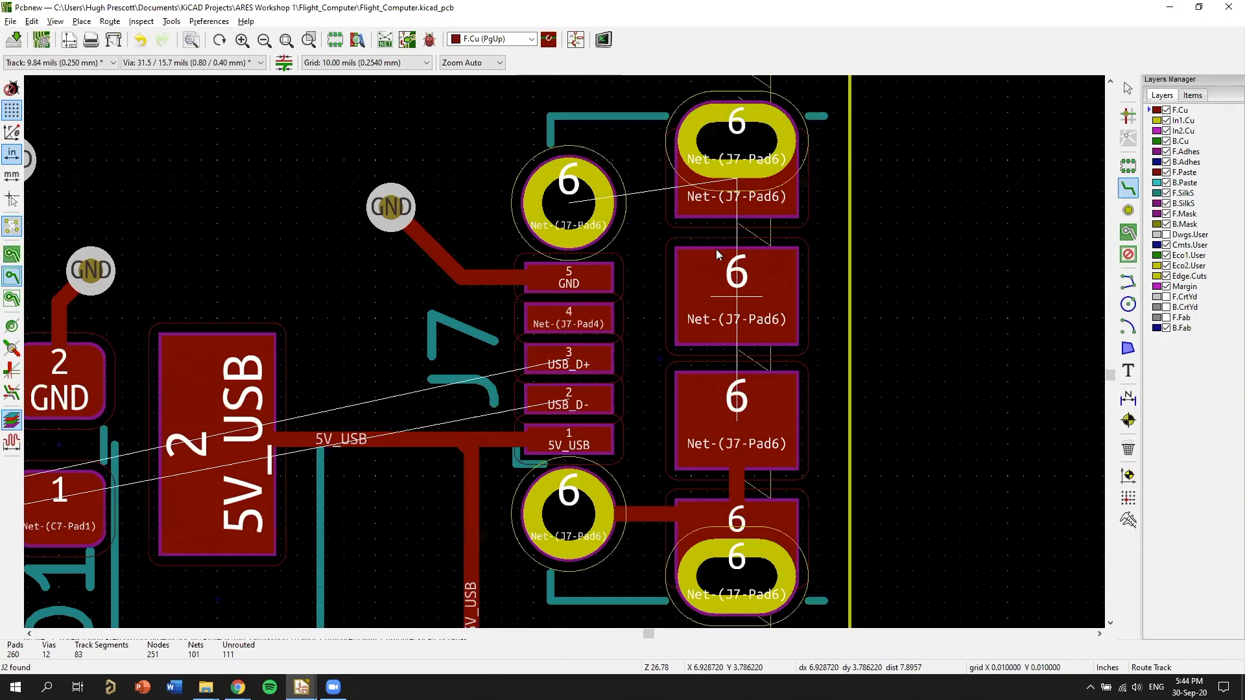
middle_click_drag(711, 246, 695, 332)
left_click(718, 489)
left_click(720, 383)
left_click(720, 382)
left_click(716, 252)
left_click(715, 252)
left_click(569, 291)
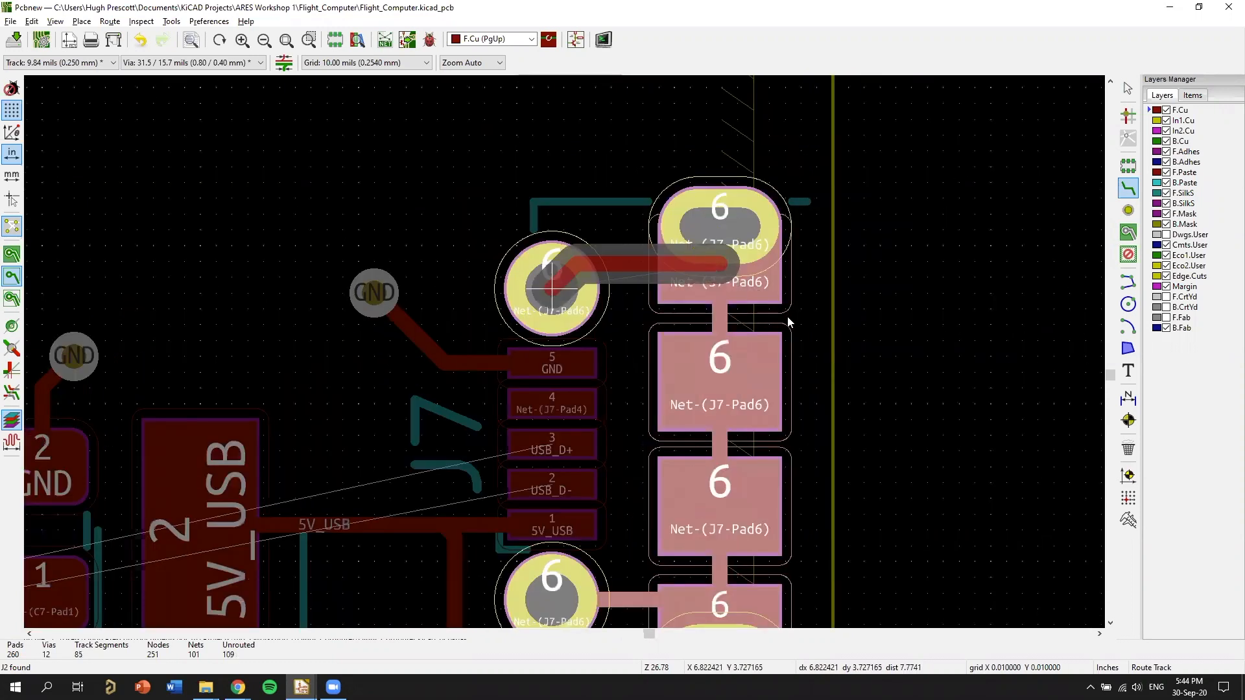
middle_click_drag(831, 467, 908, 297)
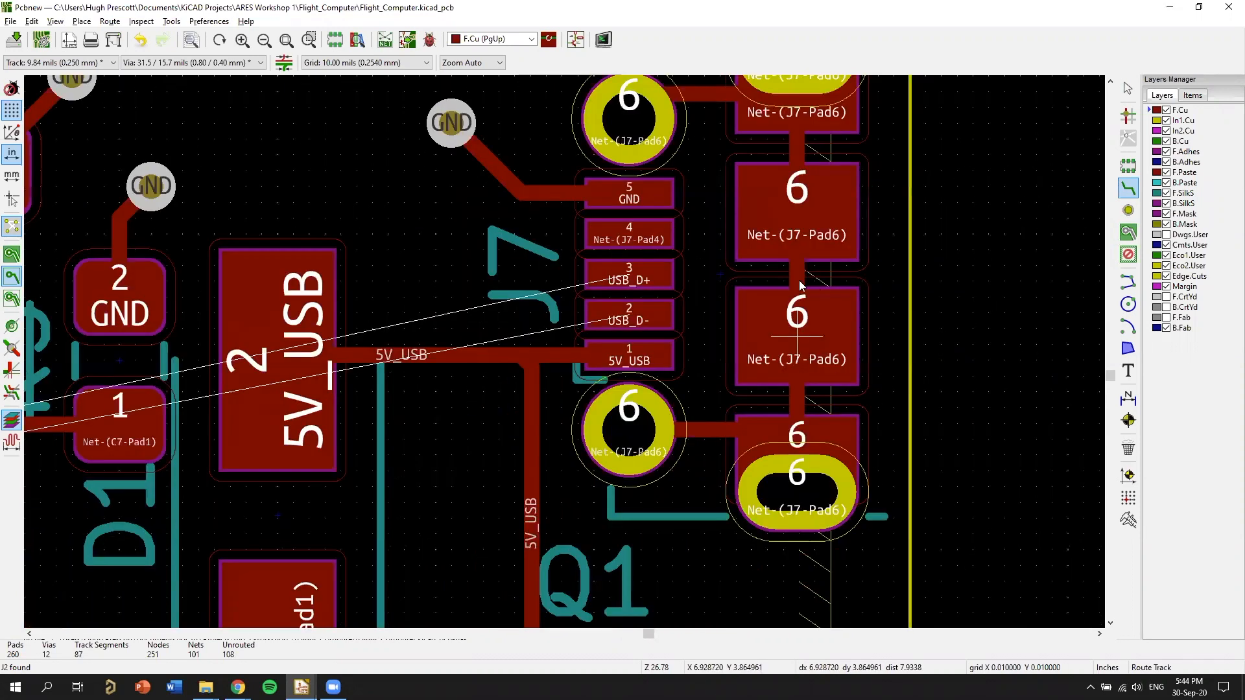
Examine the shield pad routing at J7 and the unrouted USB_D+ and USB_D- connections crossing D1.
middle_click_drag(842, 532, 830, 459)
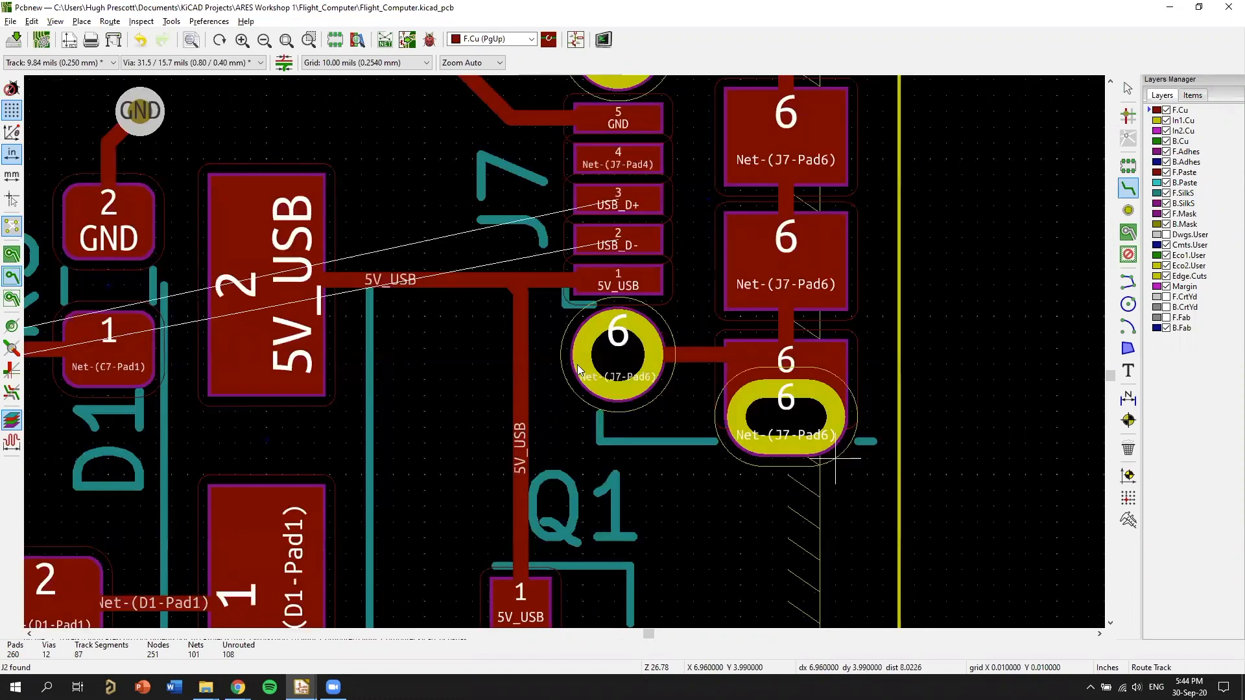
scroll(733, 350, "down", 3)
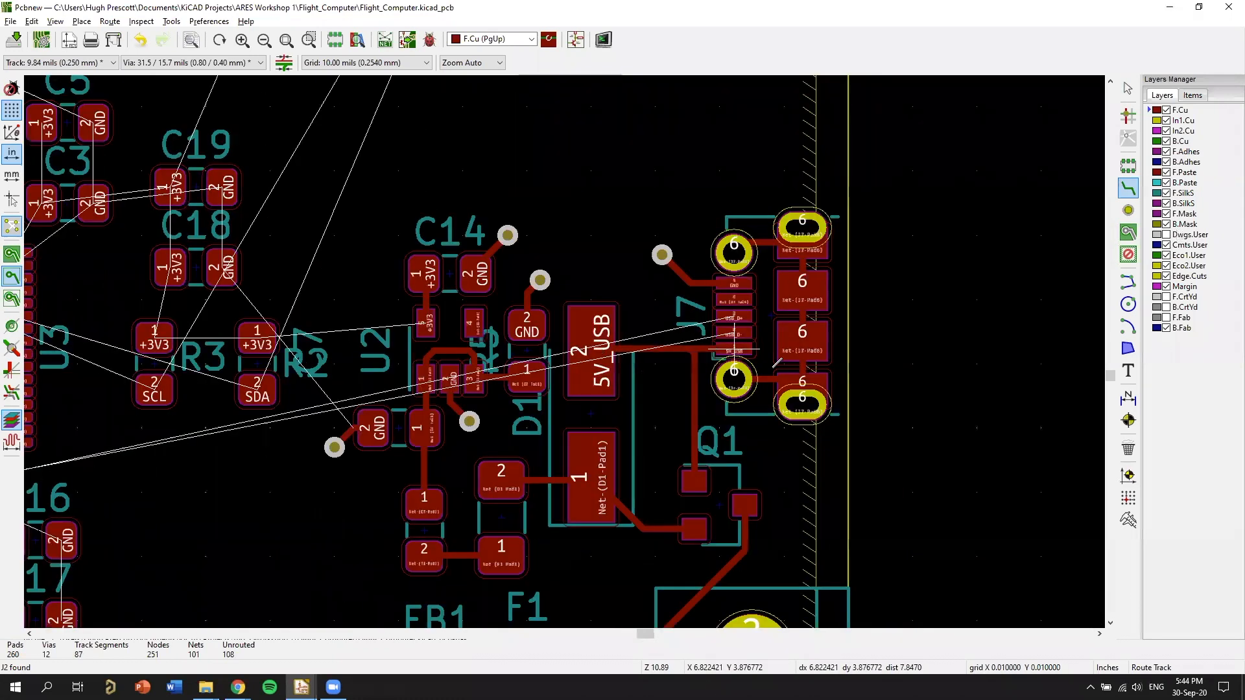
scroll(775, 363, "up", 3)
scroll(871, 282, "down", 1)
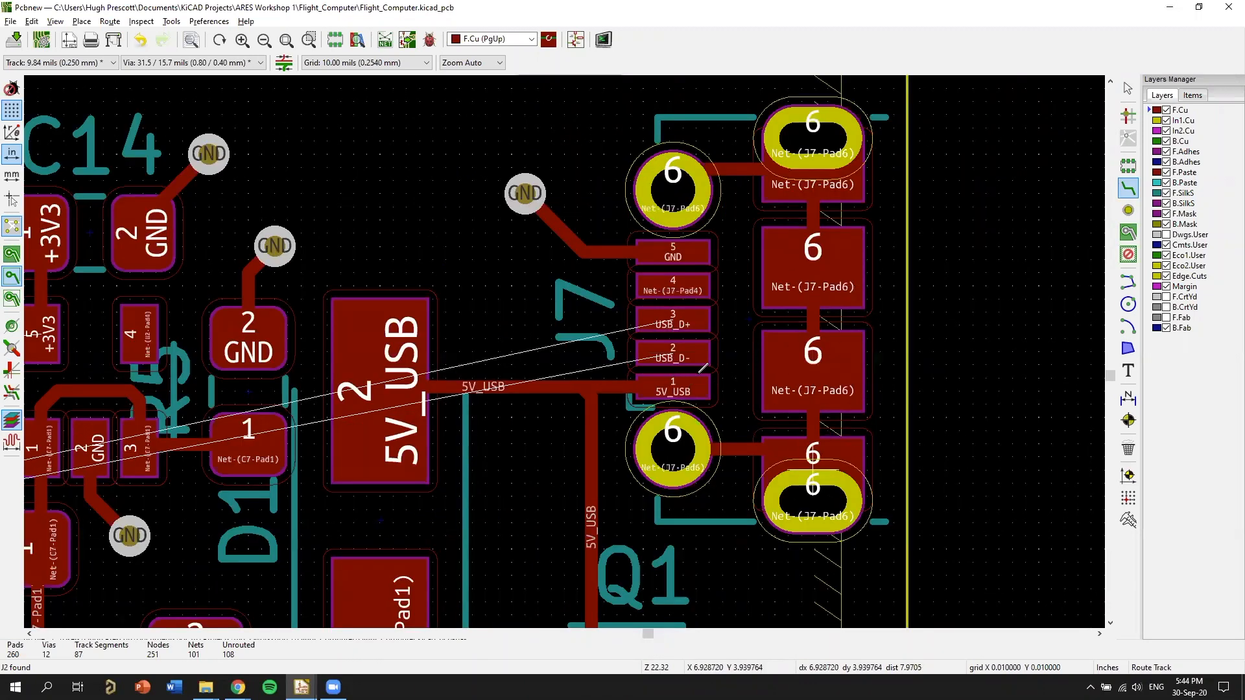
scroll(702, 367, "down", 1)
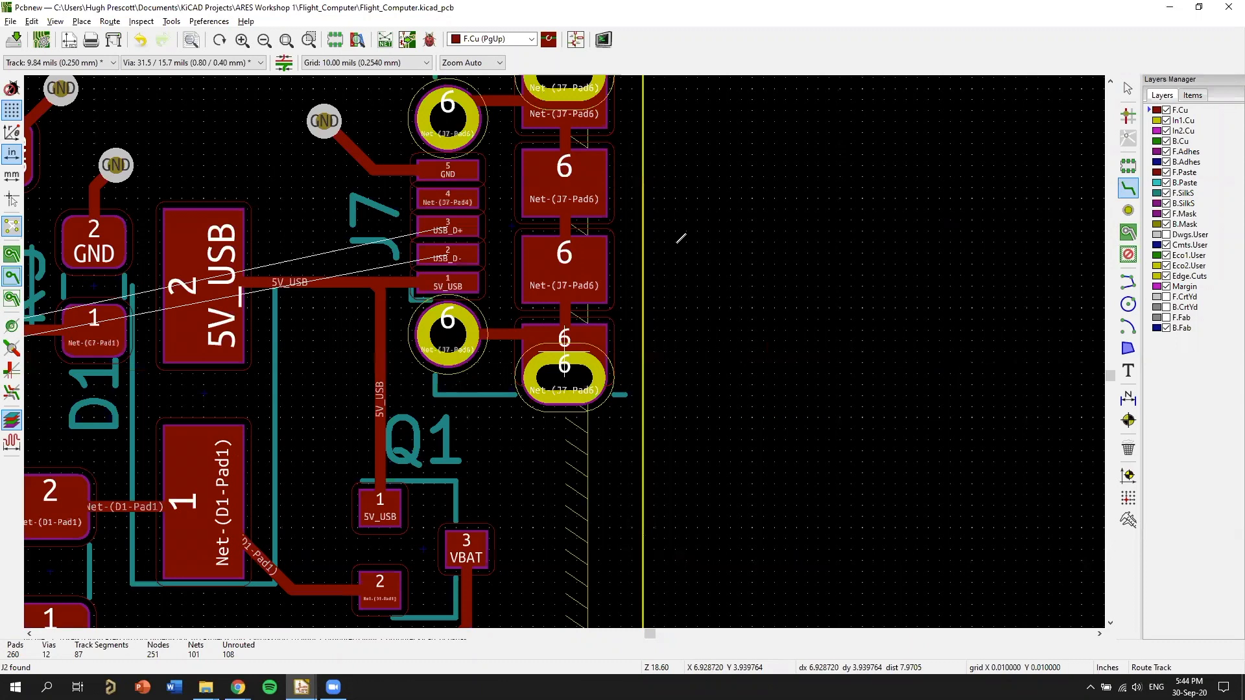
middle_click_drag(680, 238, 803, 410)
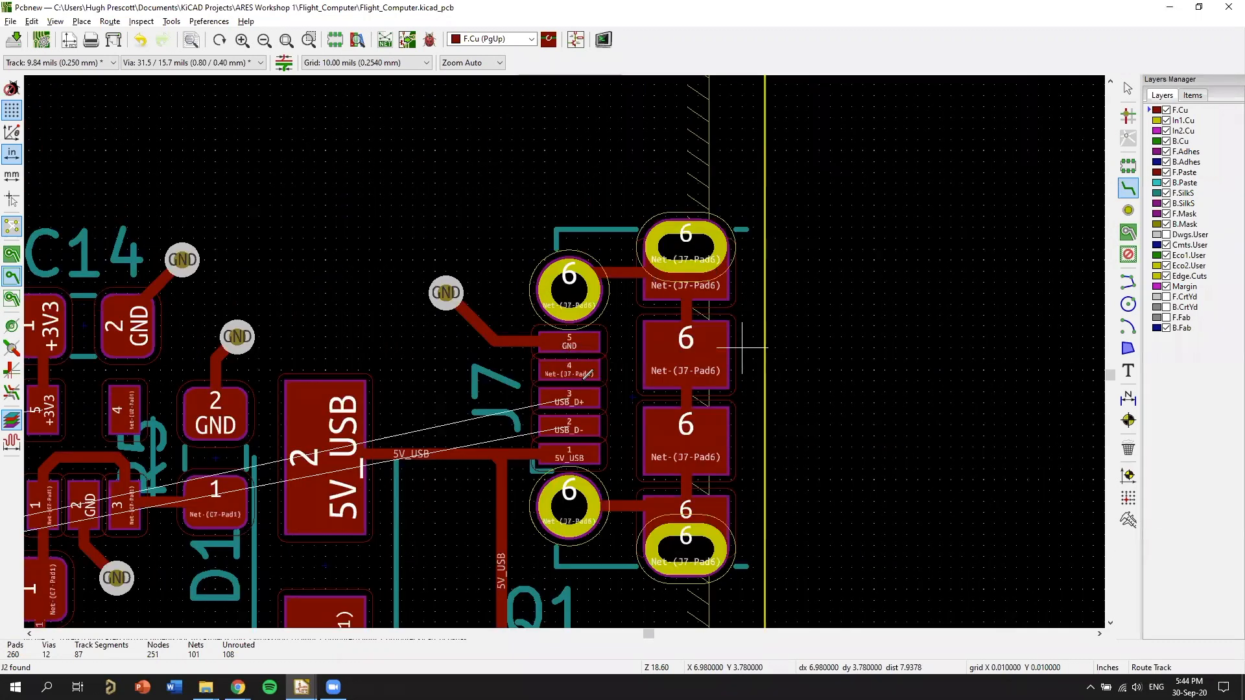
scroll(587, 374, "up", 1)
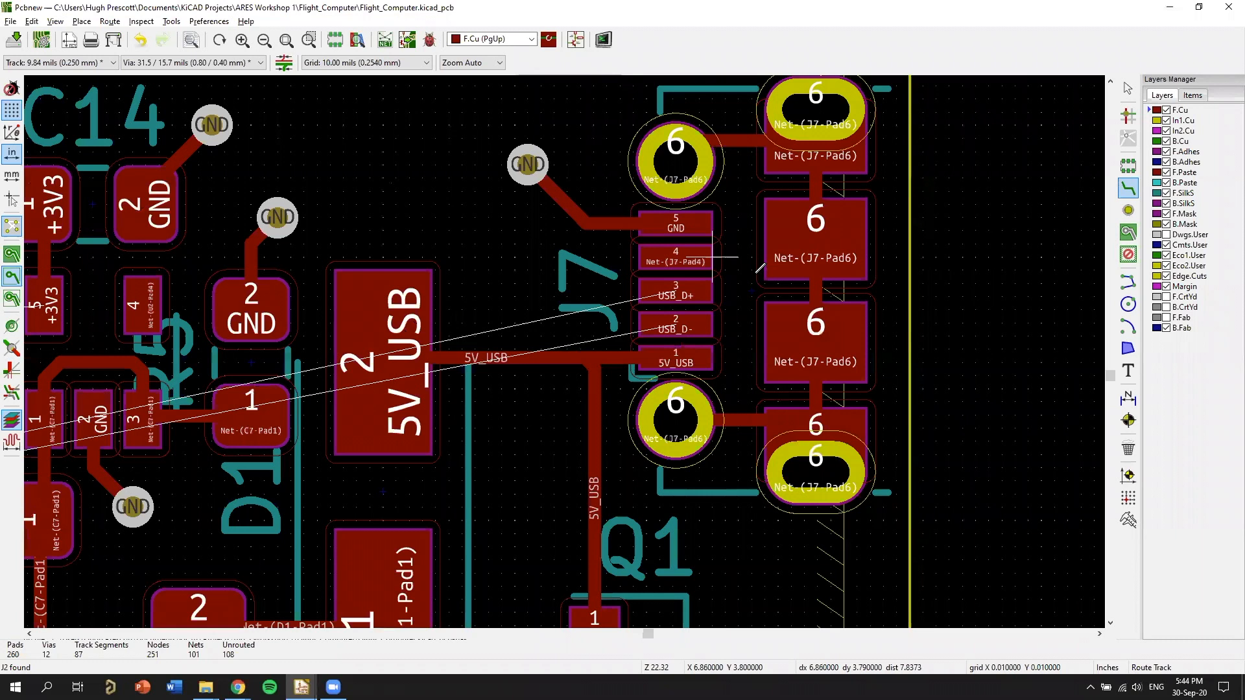
middle_click_drag(475, 402, 603, 378)
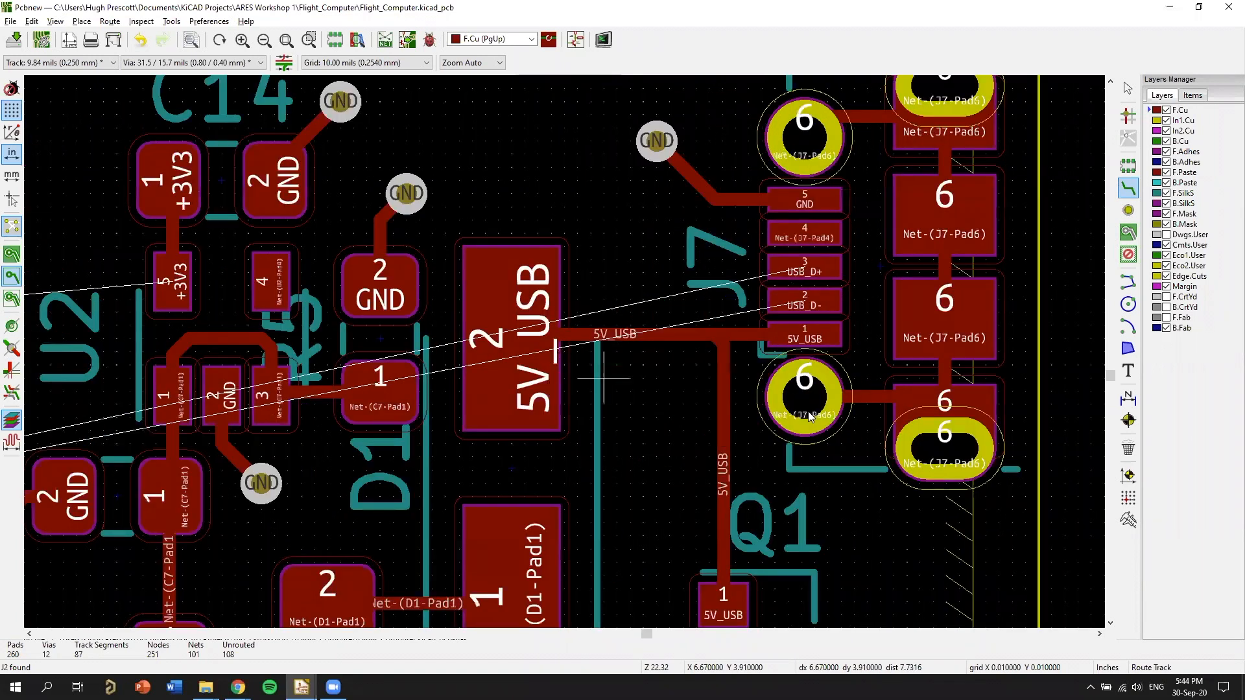
Open the board in the 3D Viewer and inspect the power section around U2, FB1, F1, D1, Q1 and J7.
scroll(770, 426, "down", 5)
key("alt+3")
scroll(605, 365, "up", 5)
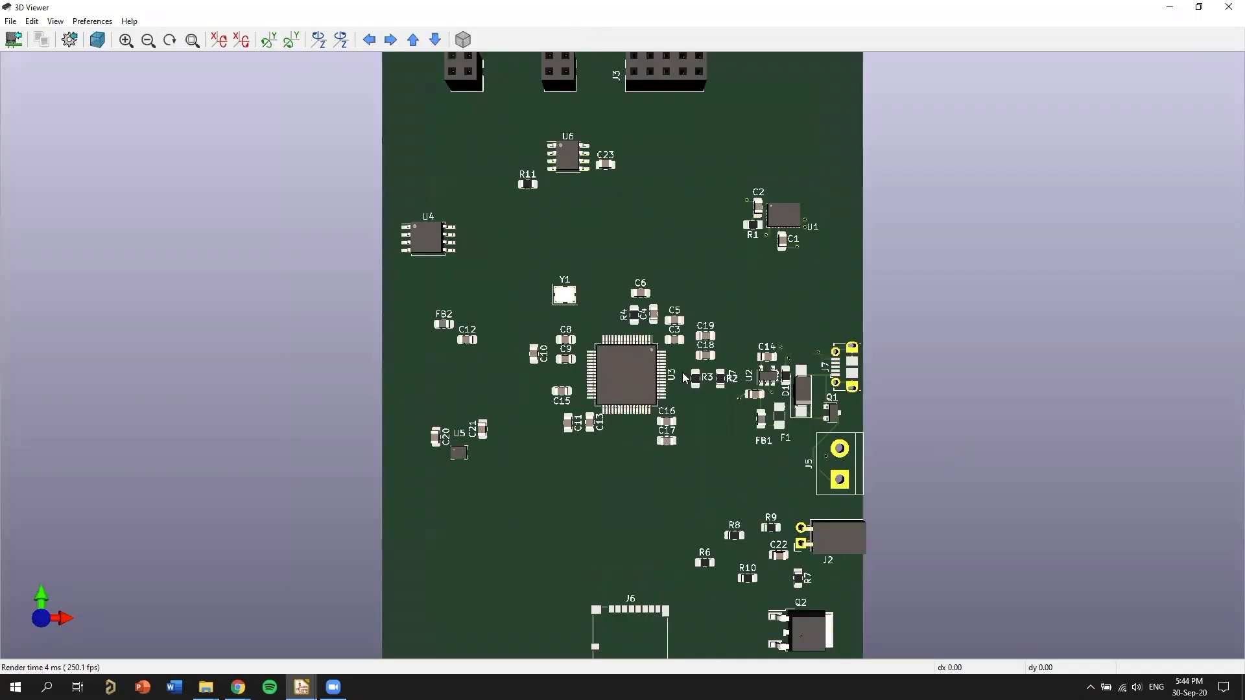
scroll(547, 312, "up", 2)
scroll(760, 483, "up", 3)
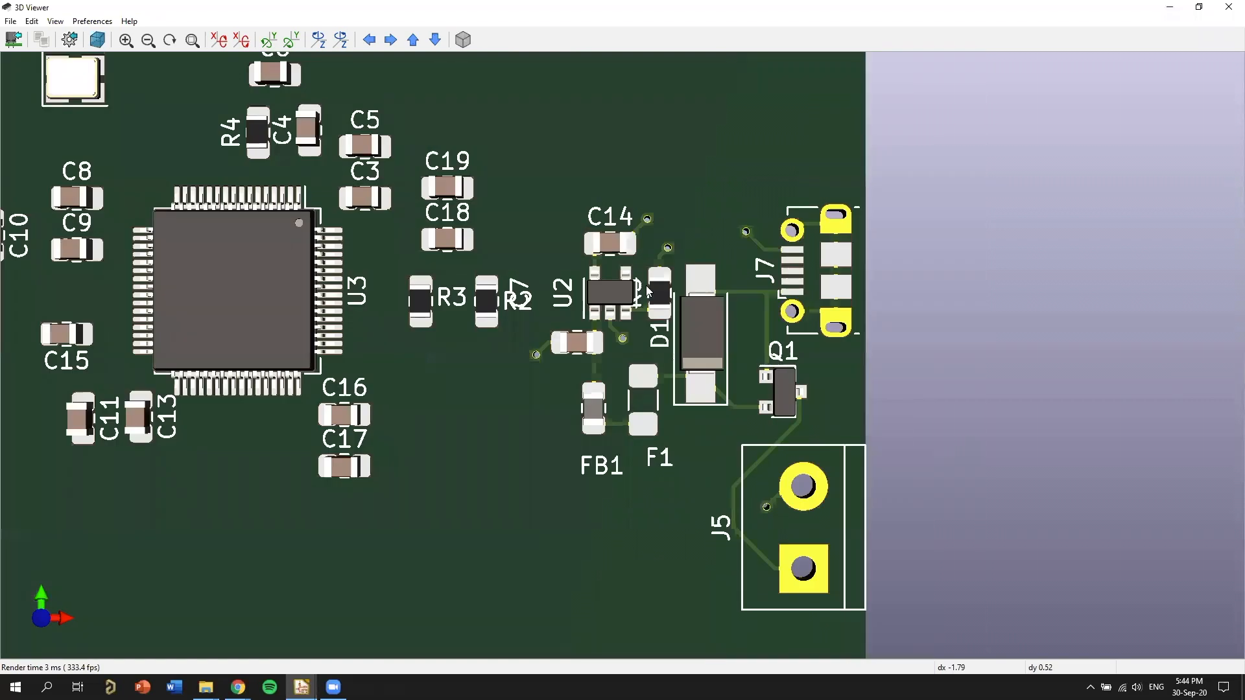
scroll(648, 291, "up", 2)
scroll(421, 227, "down", 1)
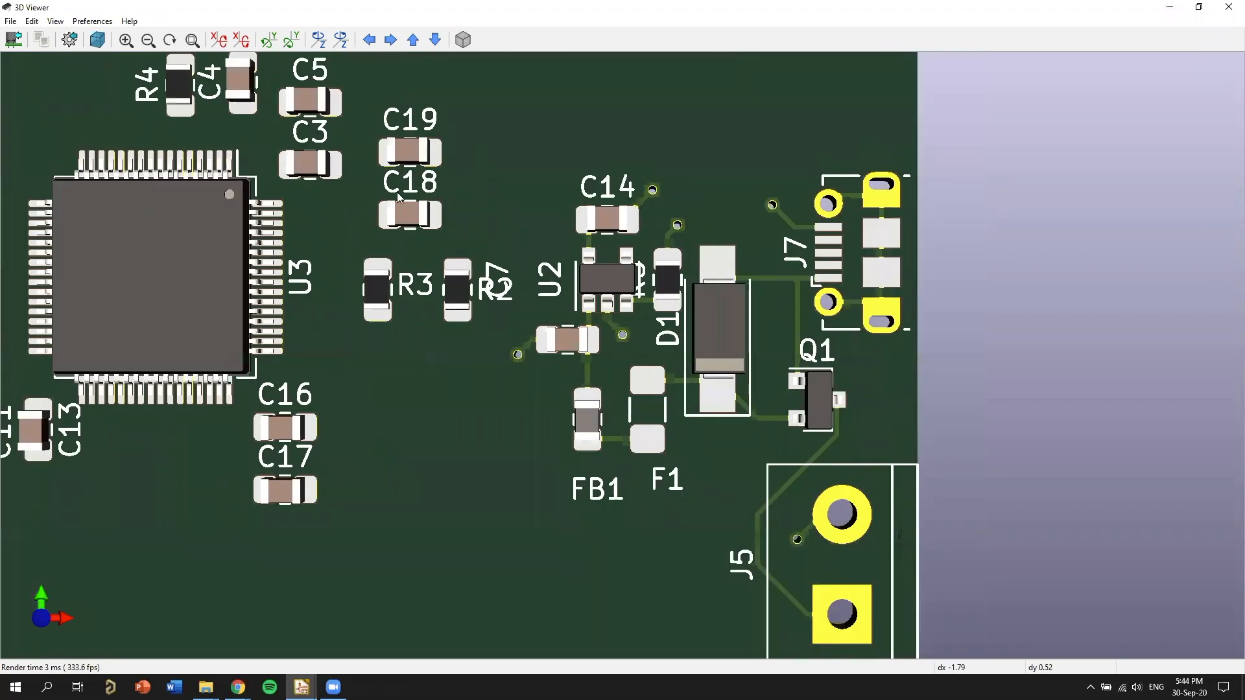
scroll(537, 184, "up", 3)
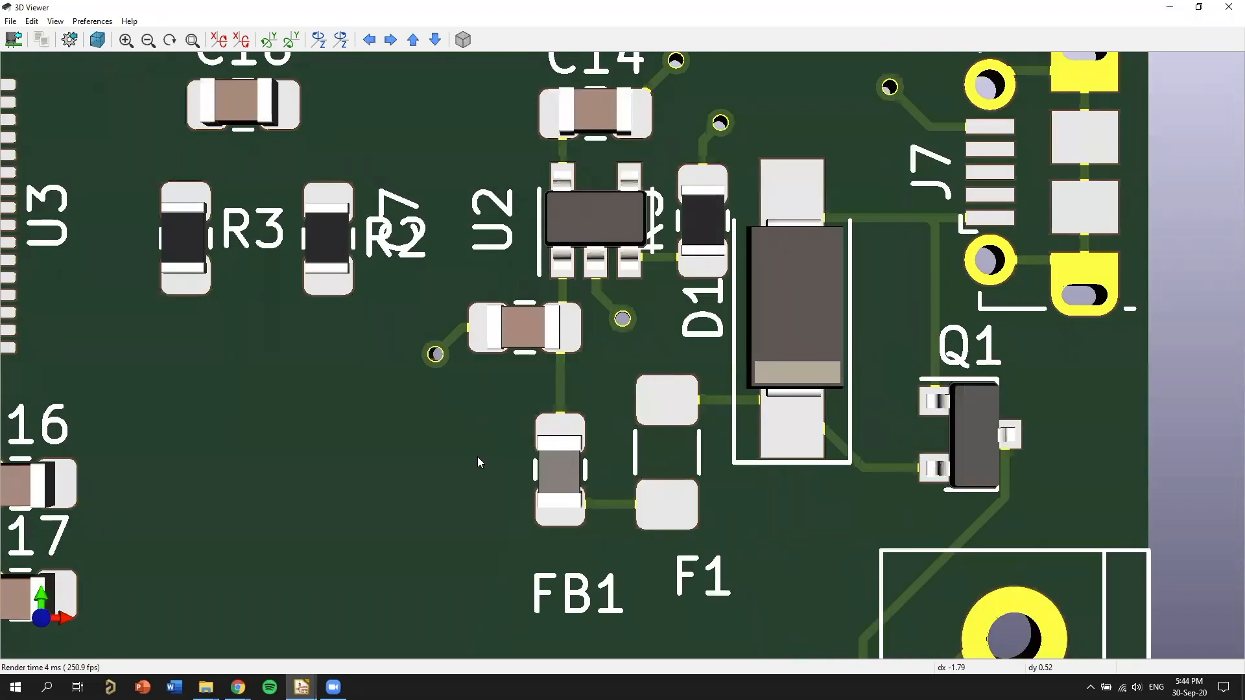
middle_click_drag(478, 457, 491, 412)
middle_click_drag(853, 503, 866, 442)
middle_click_drag(996, 270, 984, 300)
middle_click_drag(1002, 347, 1010, 326)
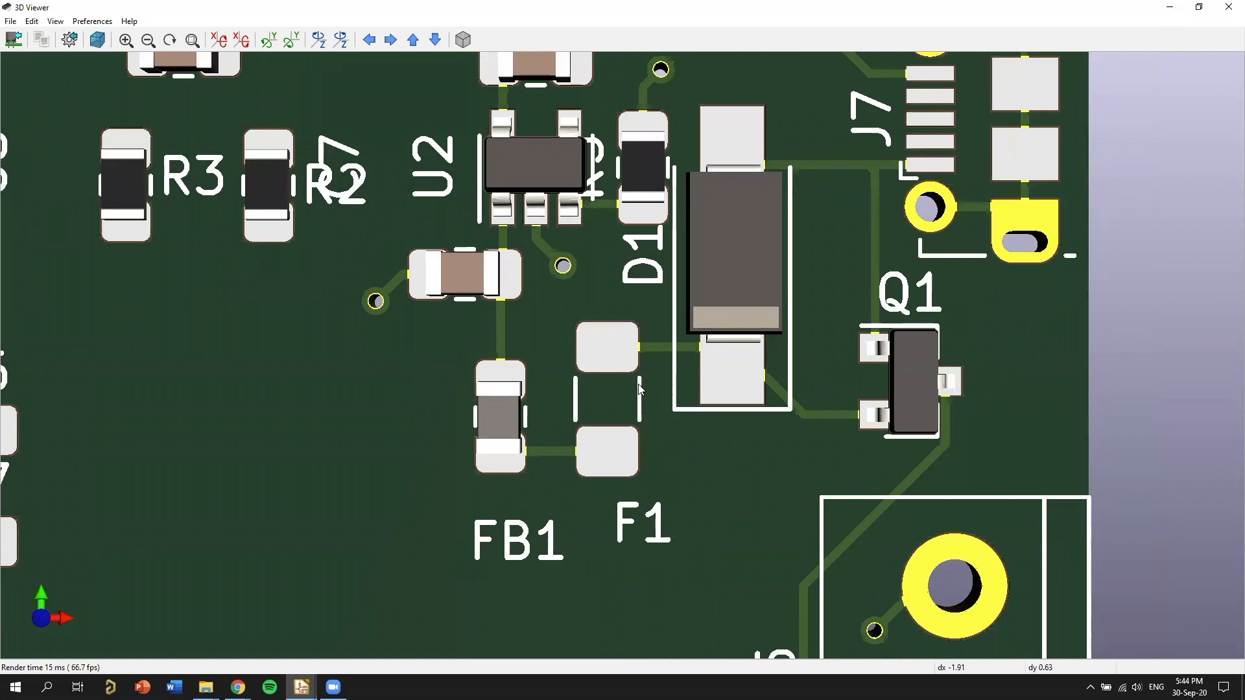
Examine the parts and silkscreen labels around U2, C14, R2, R3, D1, Q1 and J7 in the 3D view.
middle_click_drag(1010, 325, 1004, 341)
middle_click_drag(740, 277, 721, 322)
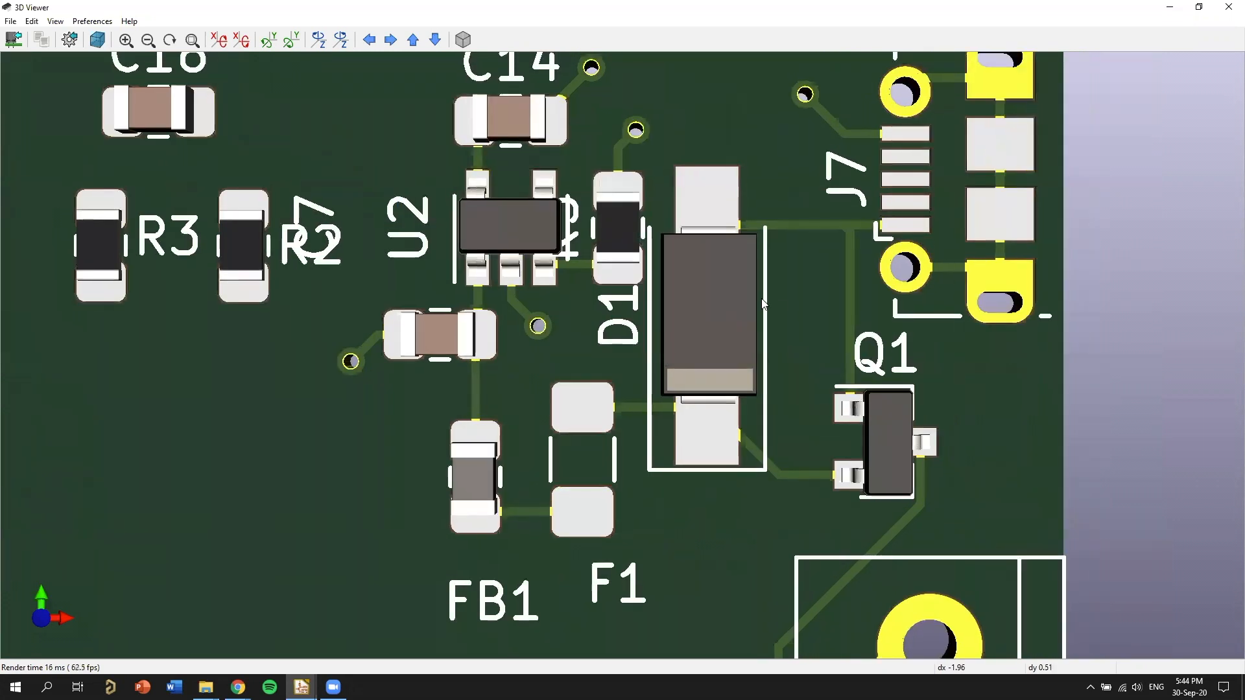
middle_click_drag(801, 255, 1118, 347)
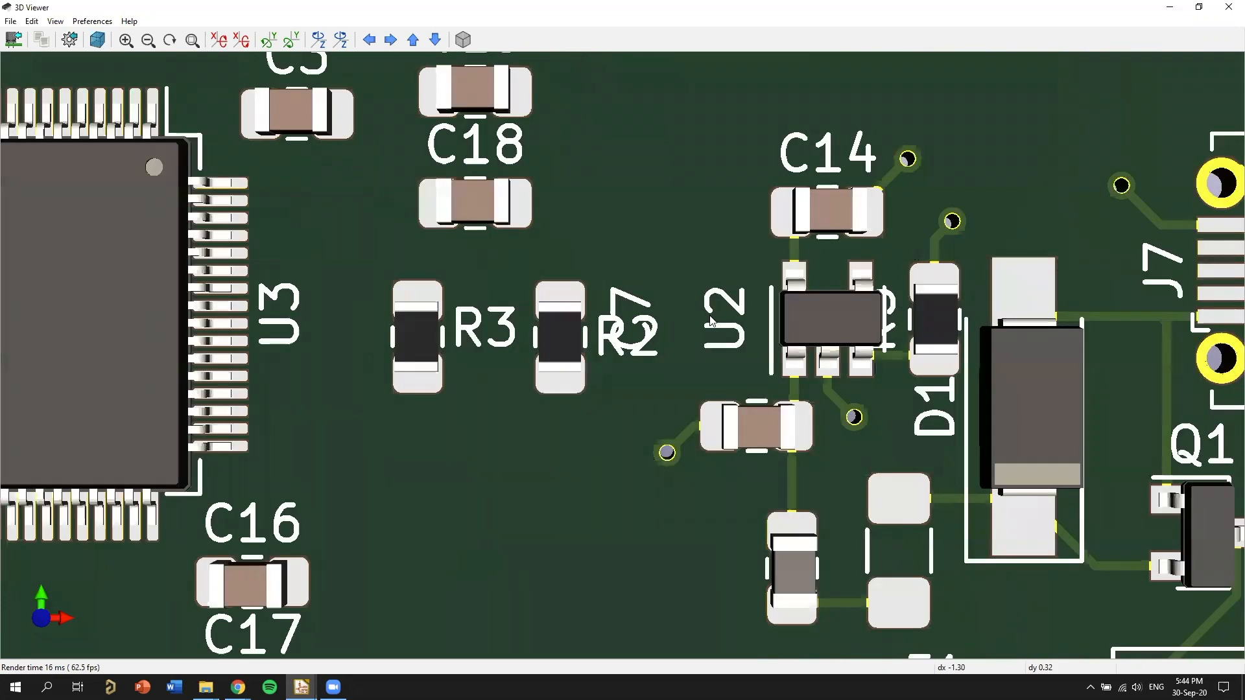
middle_click_drag(744, 247, 693, 342)
scroll(662, 322, "down", 1)
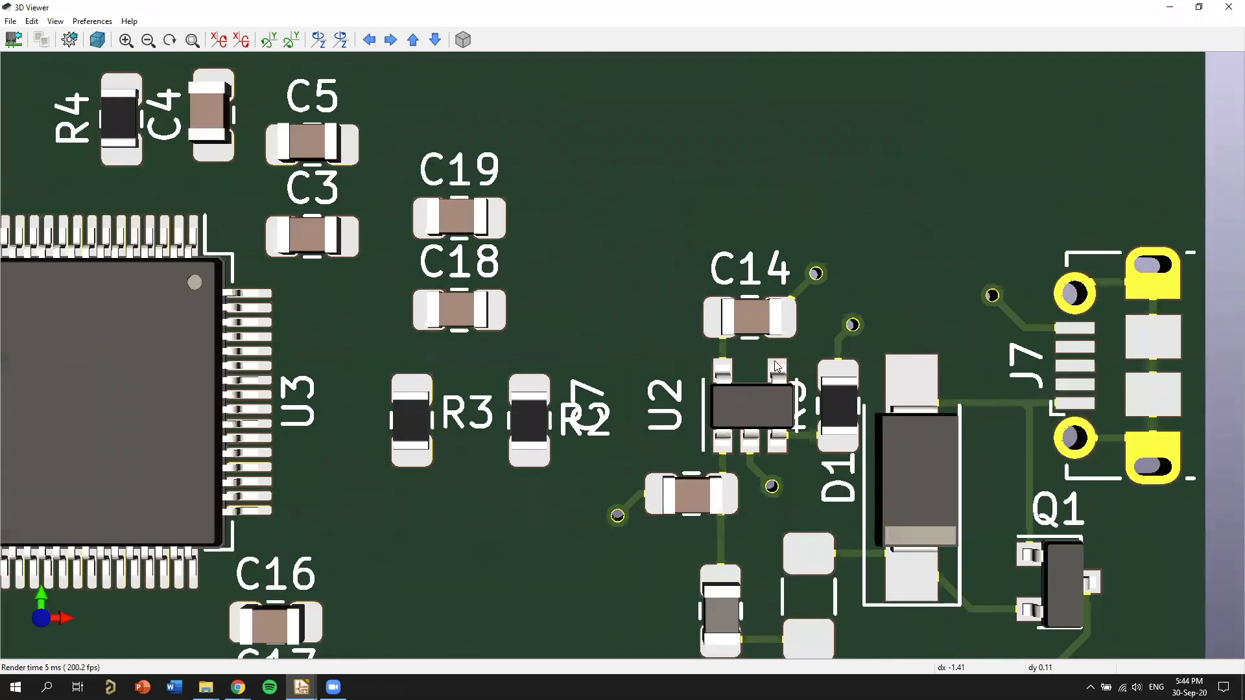
scroll(748, 385, "down", 1)
scroll(651, 289, "up", 2)
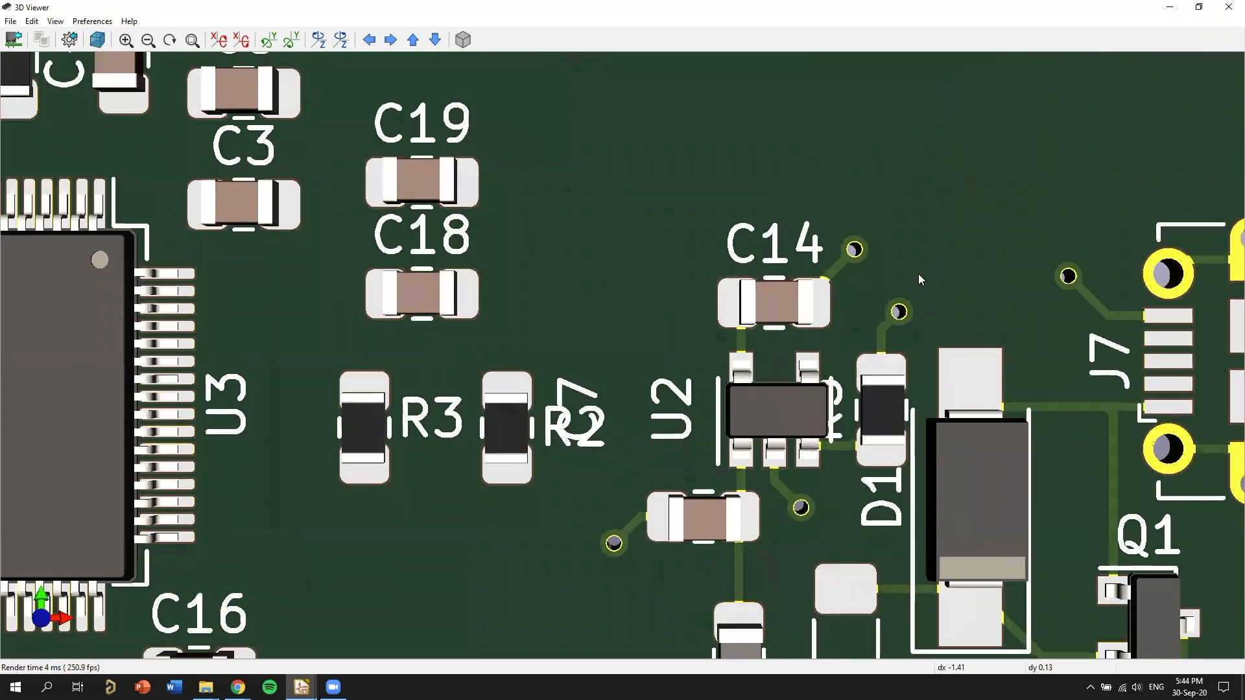
middle_click_drag(978, 403, 781, 264)
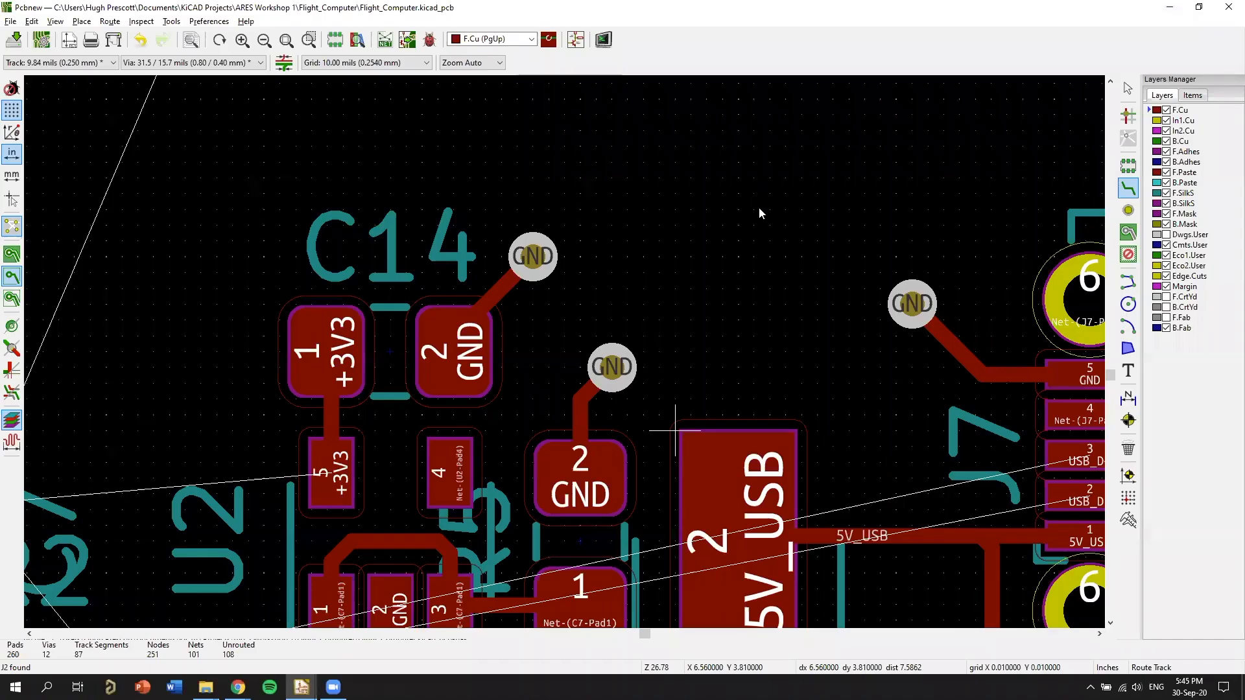
Rotate R5's reference text to horizontal and place it just above the resistor's GND pad.
middle_click_drag(717, 268, 682, 403)
key("m")
key("r")
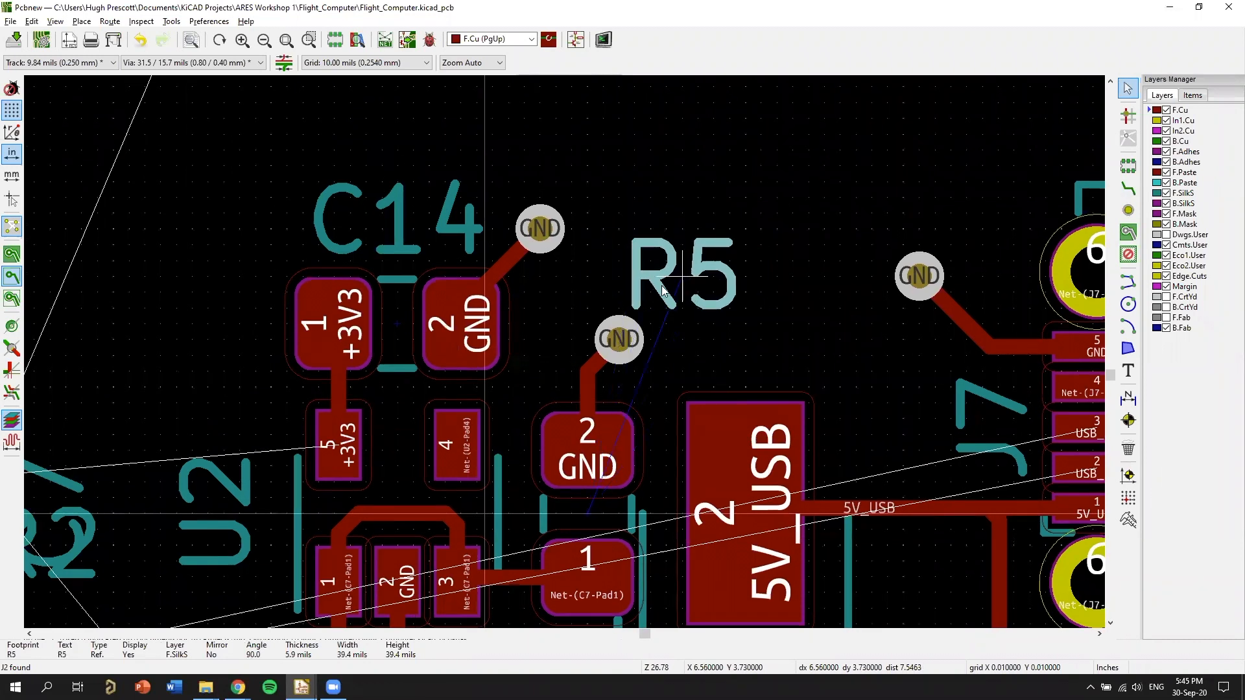
left_click(634, 403)
middle_click_drag(702, 274, 757, 151)
left_click(688, 255)
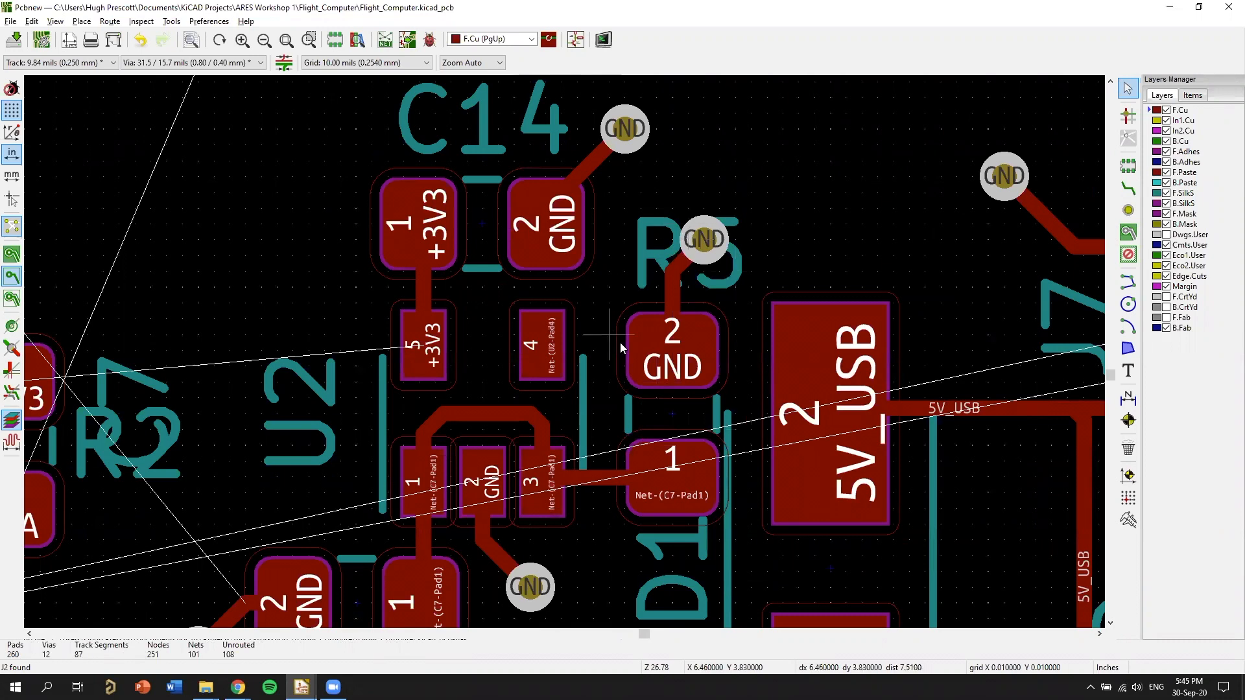
Open the board in the 3D Viewer and inspect R5's label and the overall part placement from J5 up to J3.
key("alt+3")
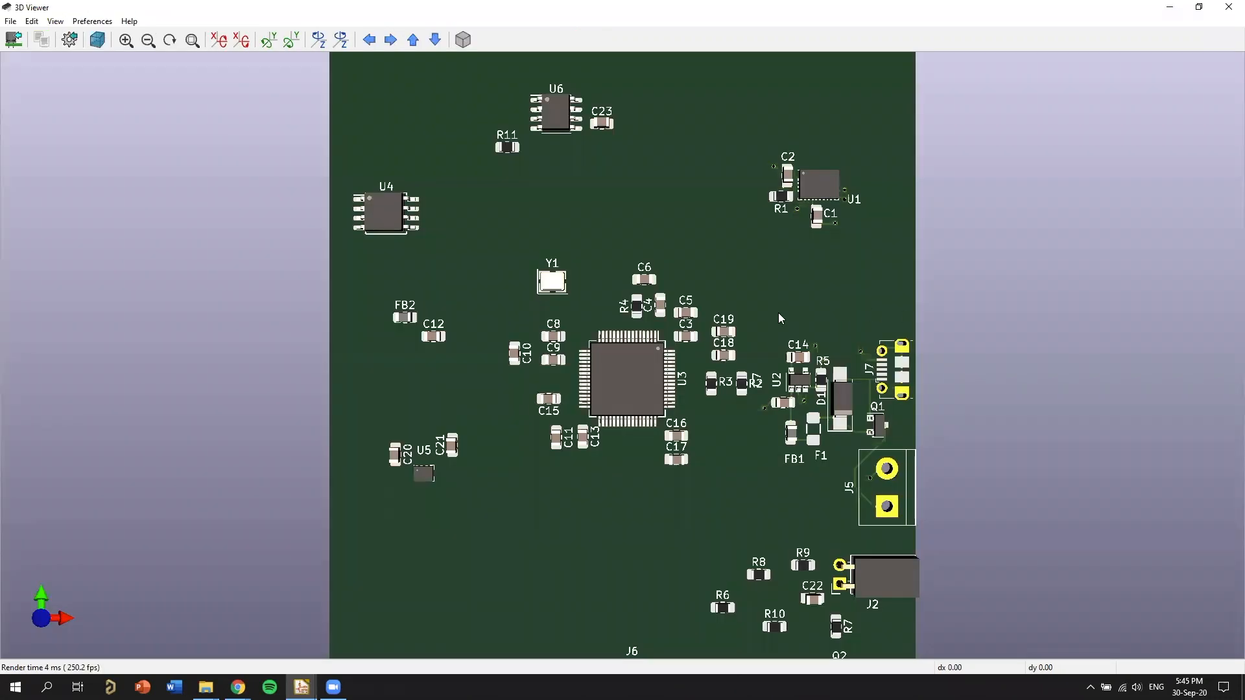
scroll(778, 312, "up", 1)
scroll(919, 449, "up", 3)
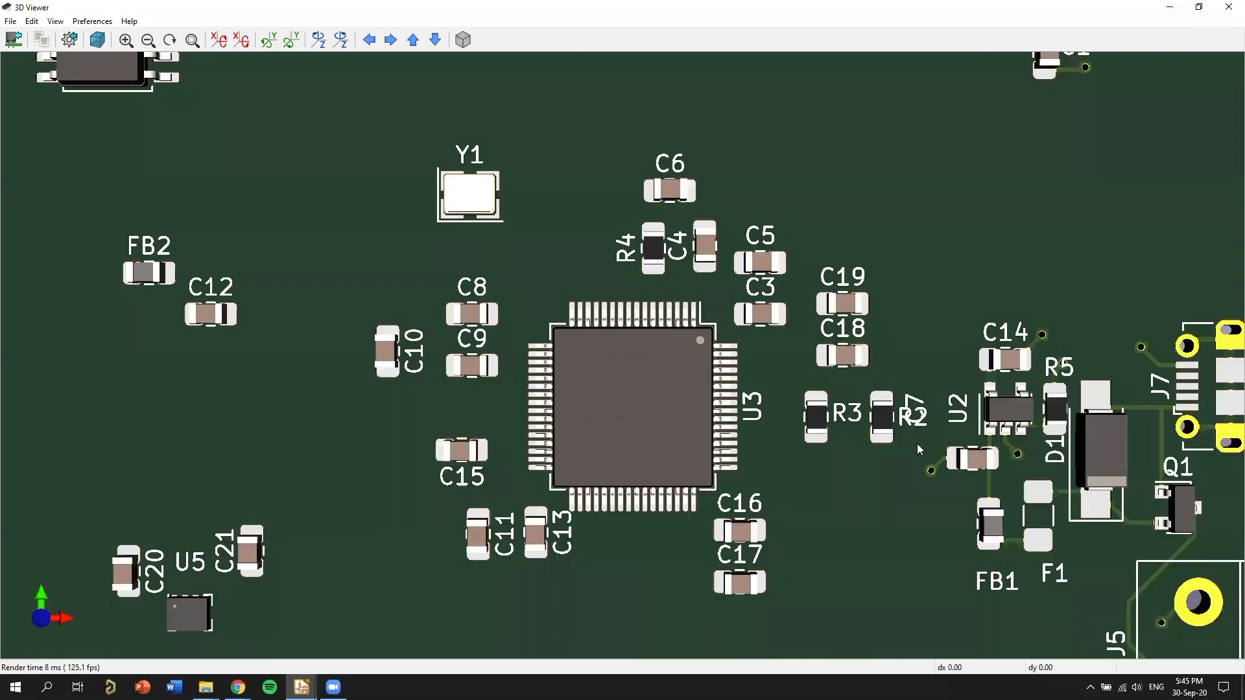
scroll(919, 449, "up", 5)
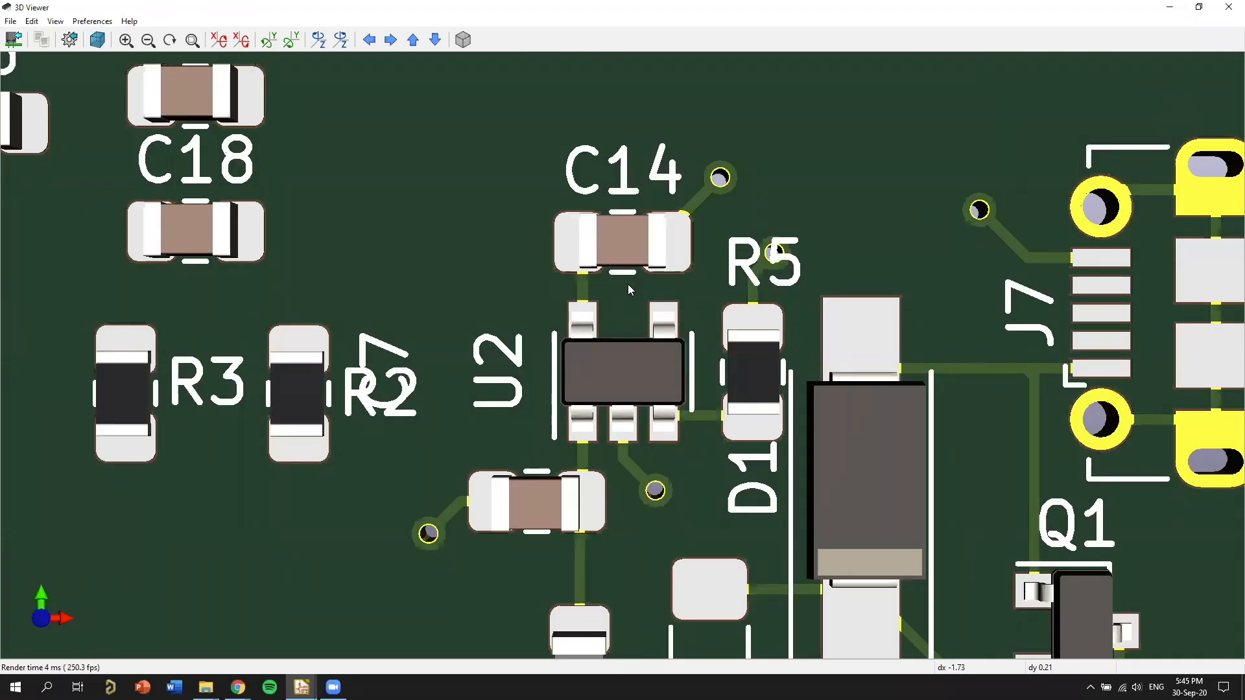
scroll(520, 266, "down", 3)
scroll(532, 227, "down", 3)
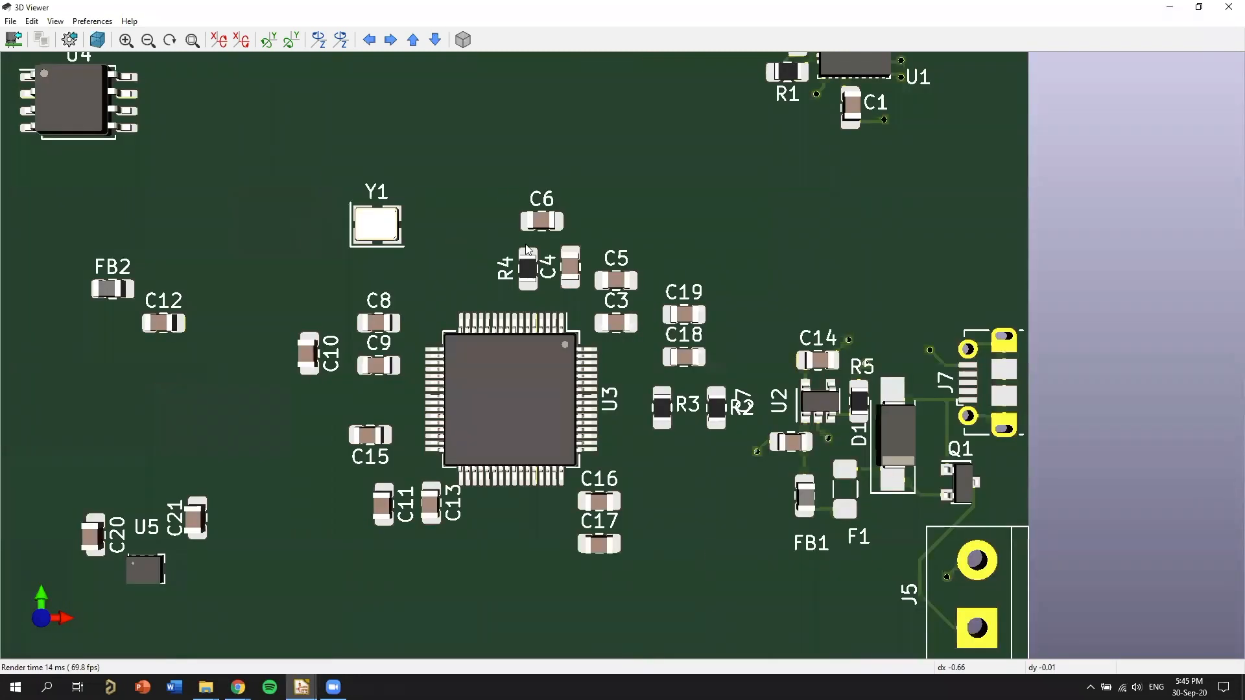
middle_click_drag(453, 83, 464, 114)
scroll(910, 409, "down", 2)
middle_click_drag(817, 427, 960, 438)
middle_click_drag(741, 166, 811, 310)
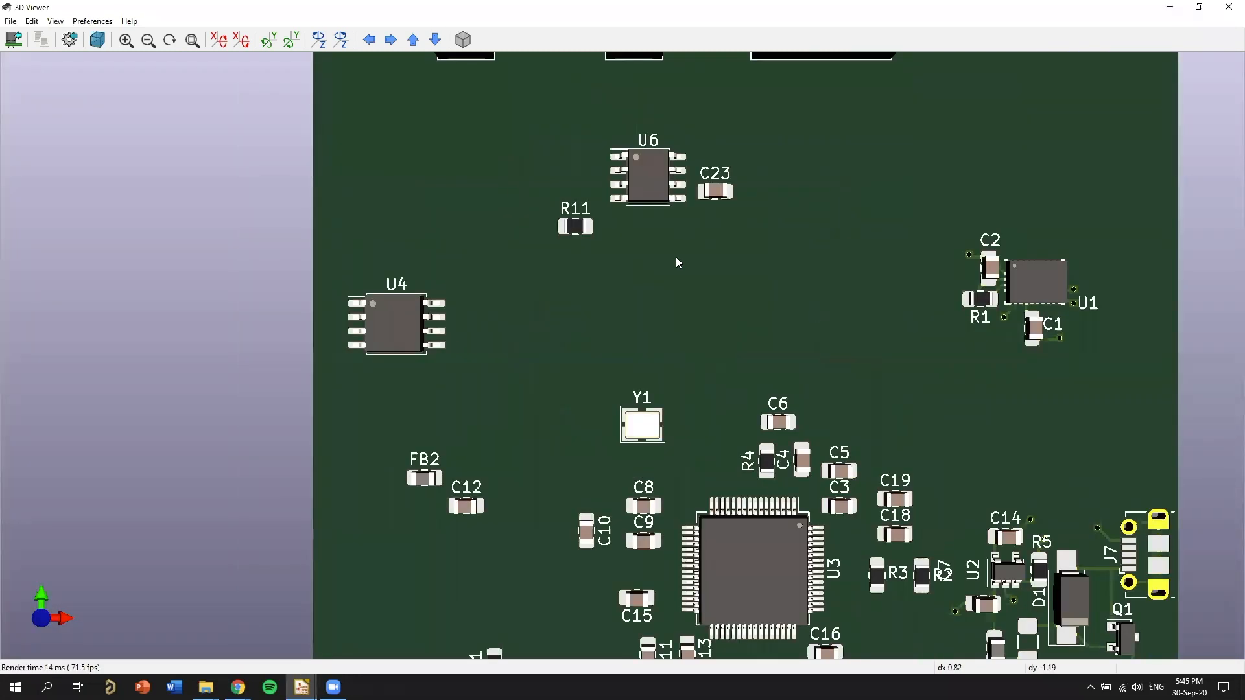
scroll(696, 271, "down", 2)
middle_click_drag(1037, 95, 831, 77)
scroll(630, 184, "down", 2)
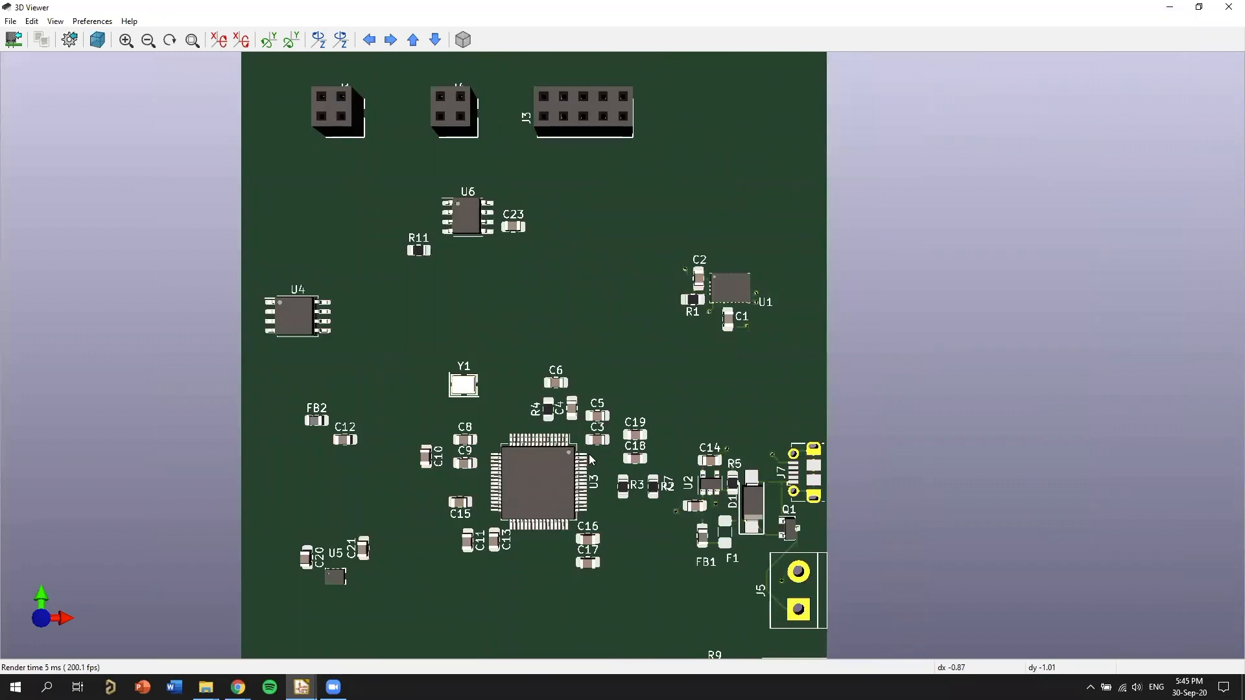
middle_click_drag(609, 244, 870, 260)
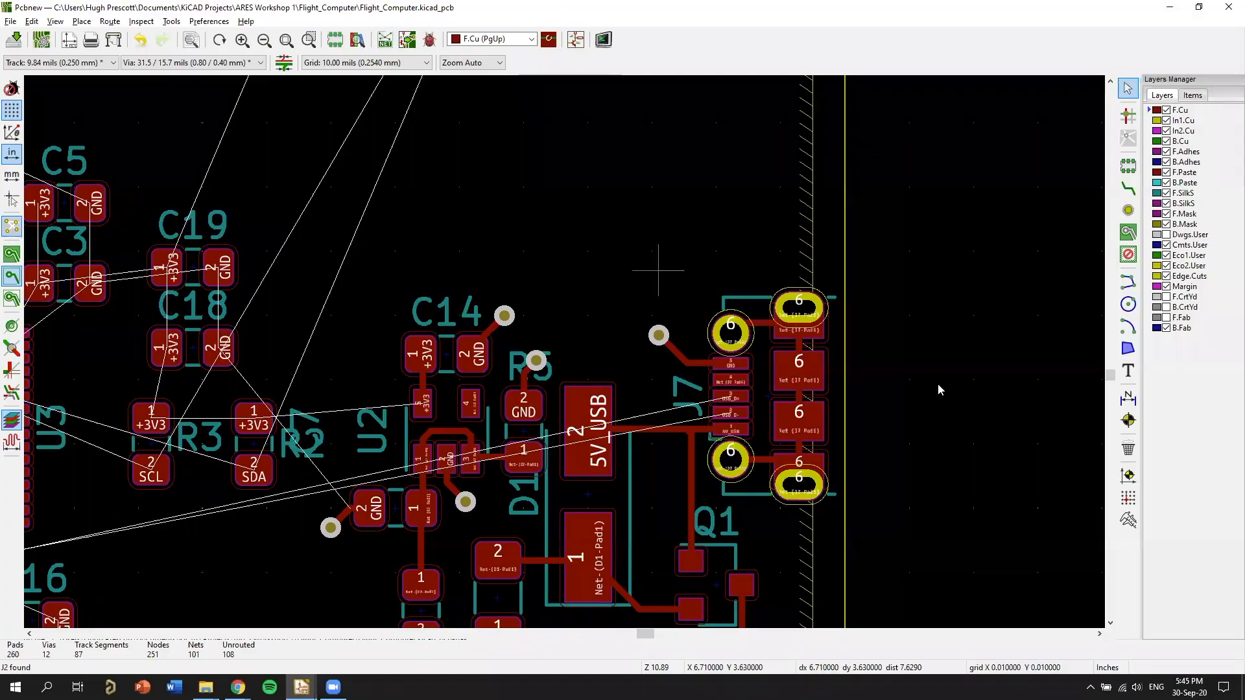
Add the text "Flight Computer 0v1" on F.SilkS in the board's lower-left corner, just inside the margin.
scroll(777, 340, "down", 10)
scroll(776, 340, "up", 4)
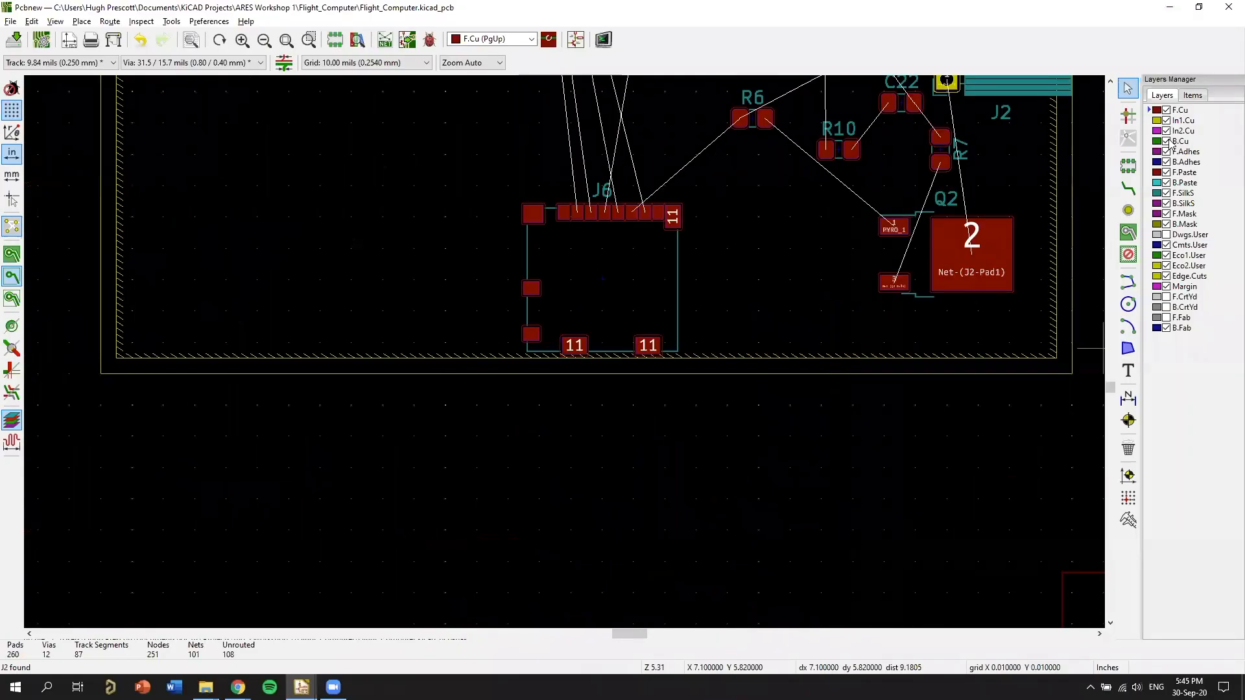
key("ctrl+shift+t")
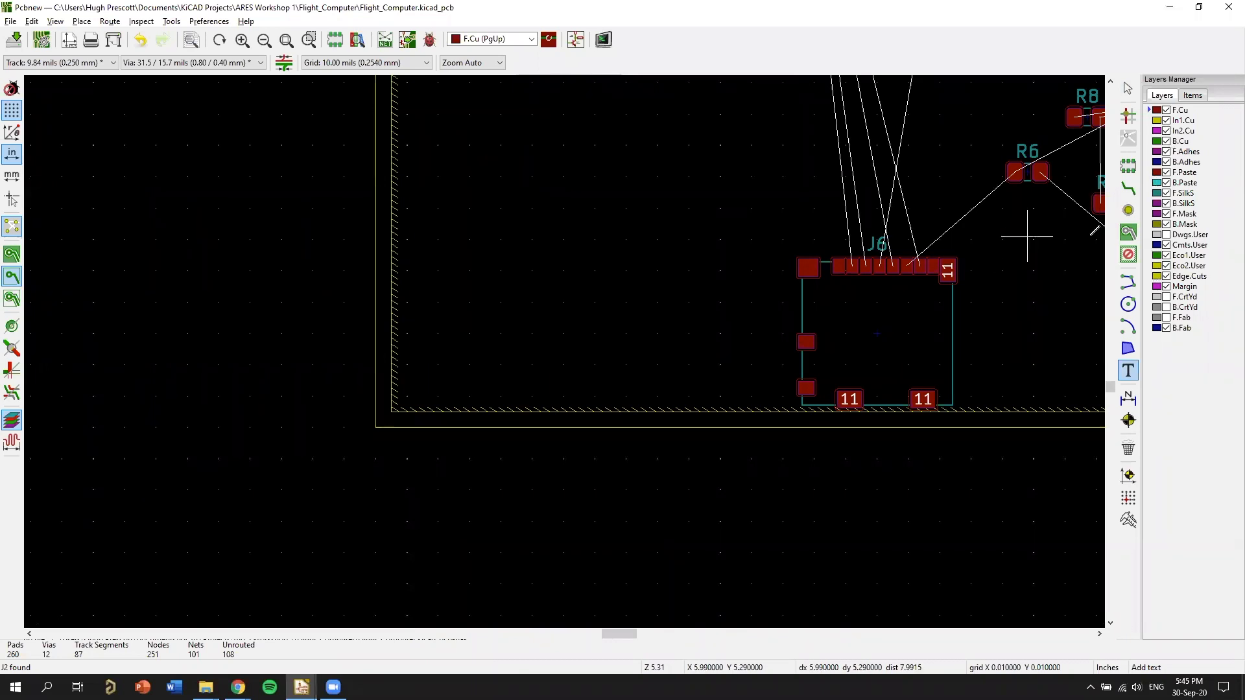
middle_click_drag(1022, 250, 991, 269)
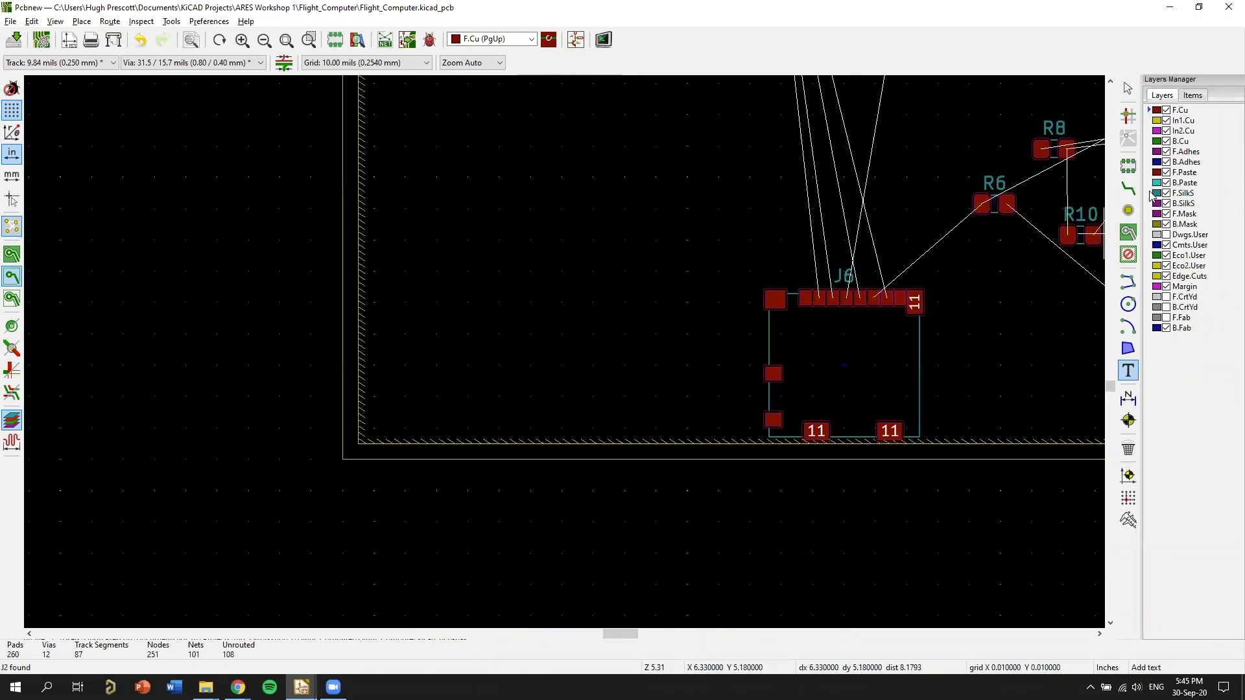
left_click(1152, 192)
middle_click_drag(544, 337, 723, 290)
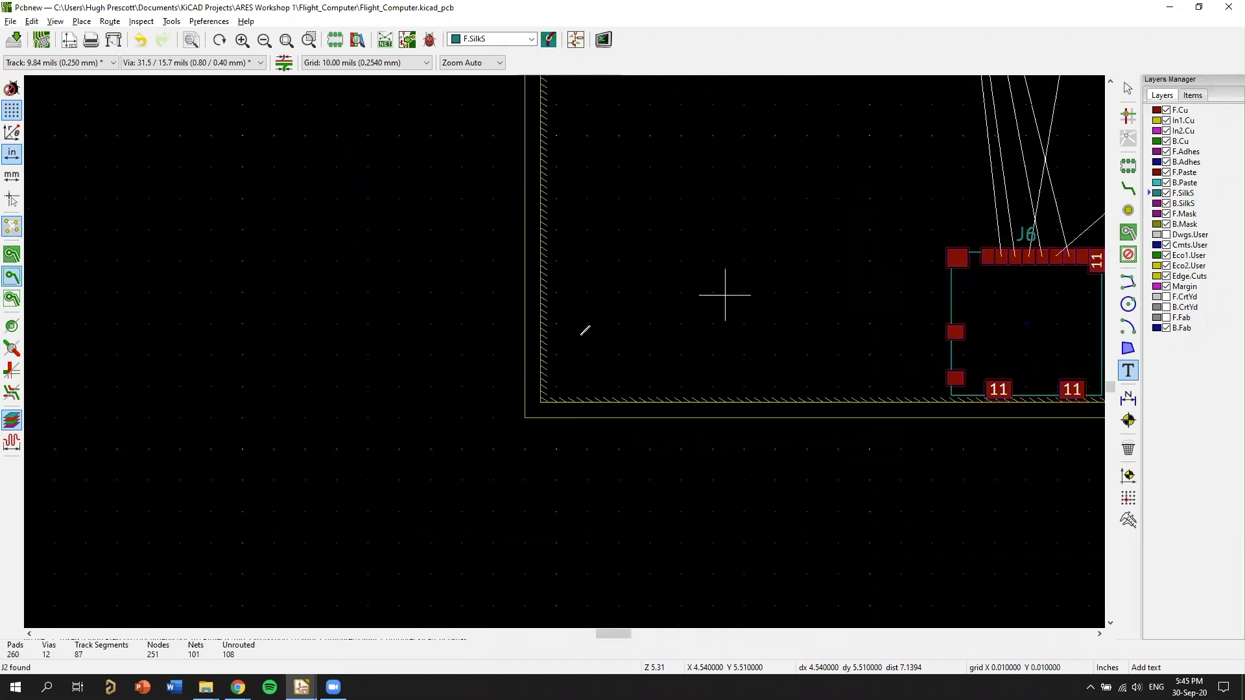
left_click(579, 343)
type("Flight Computer 0v")
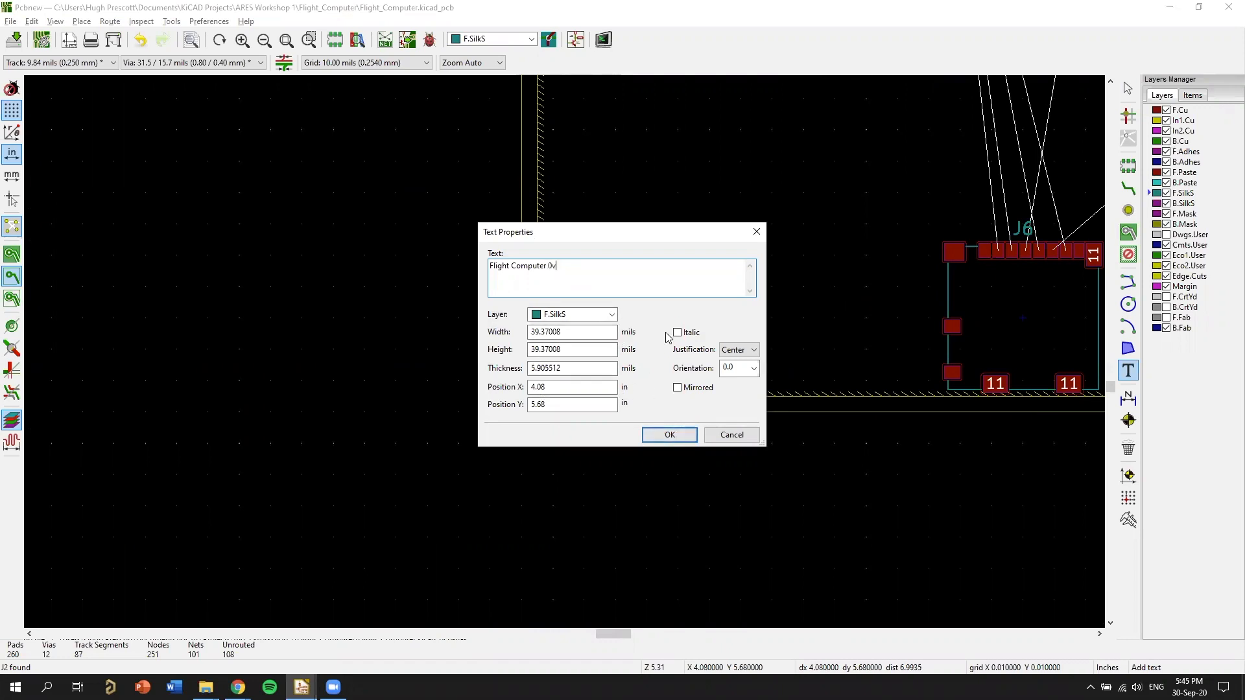
type("1")
key("Return")
left_click(649, 374)
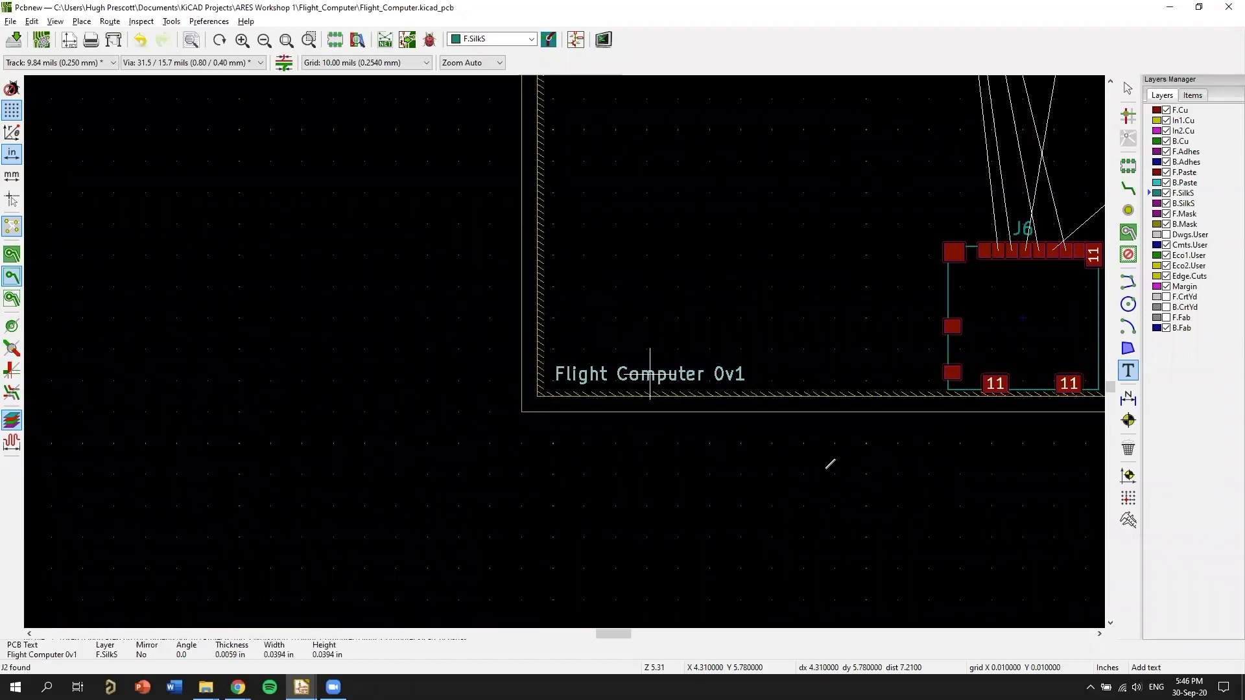
Check the silkscreen title on the tilted board in the 3D Viewer, then return to the layout.
middle_click_drag(804, 465, 702, 475)
key("alt+3")
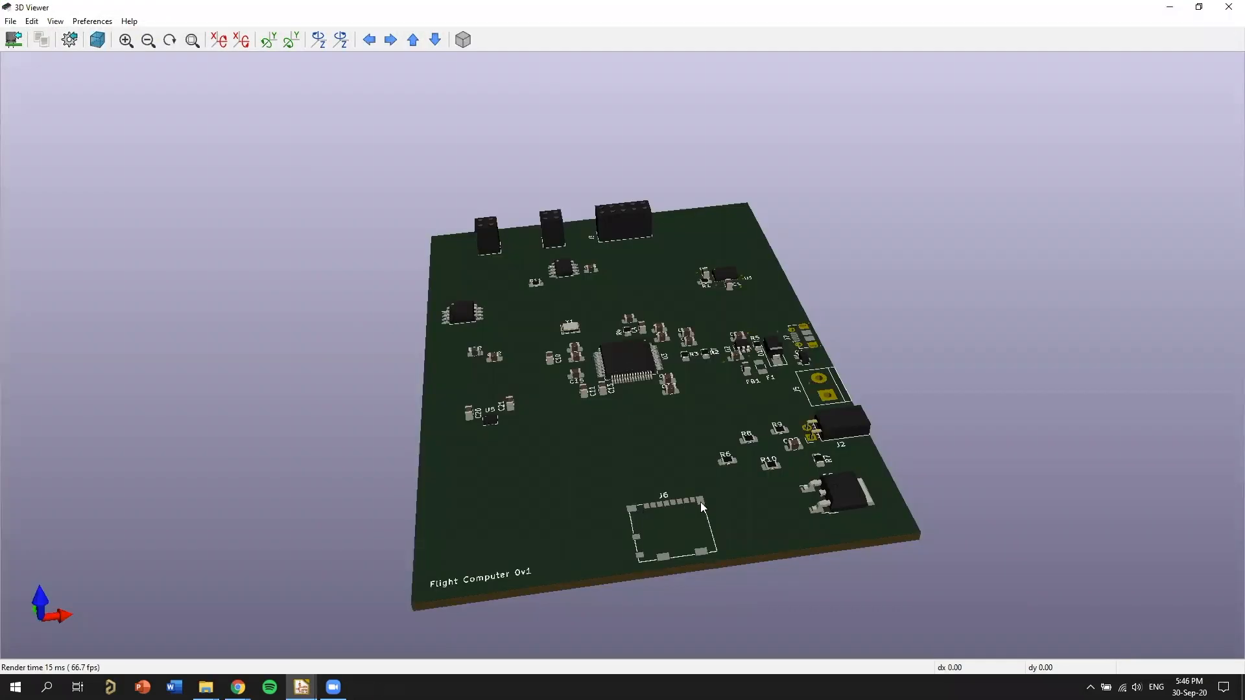
left_click_drag(700, 502, 755, 372)
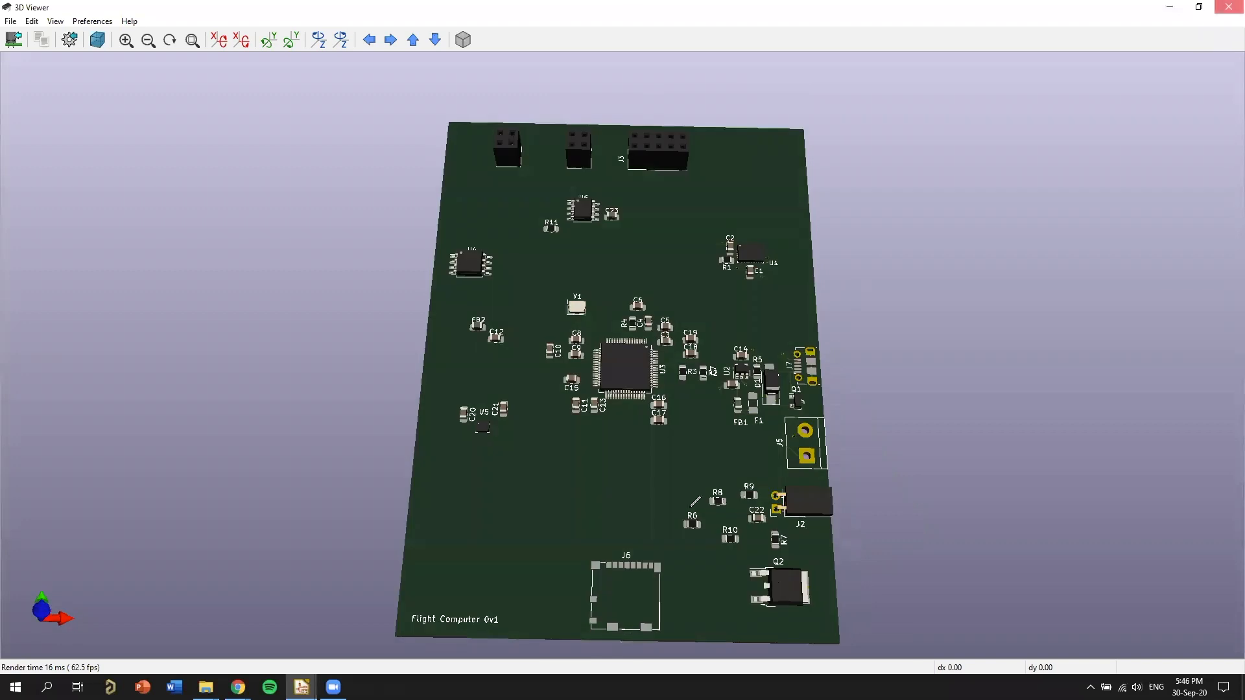
key("alt+Tab")
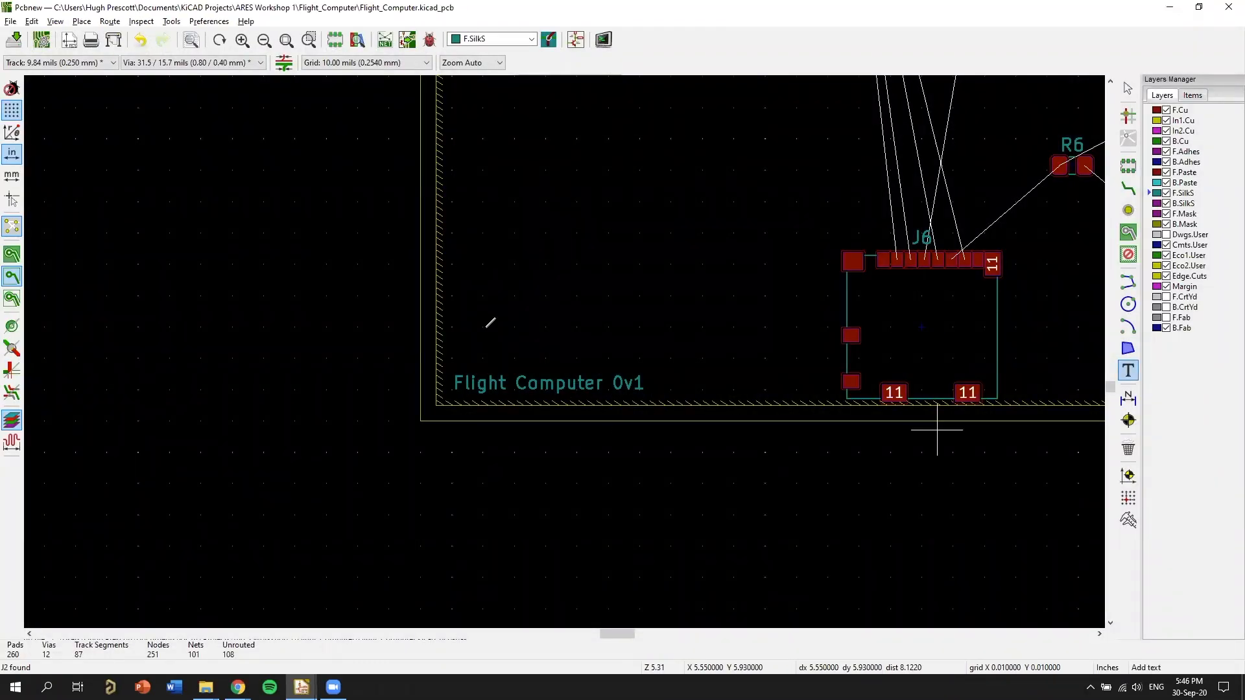
Move C7's reference text off R2's label to just below capacitor C7 and rotate it to horizontal.
scroll(490, 322, "down", 3)
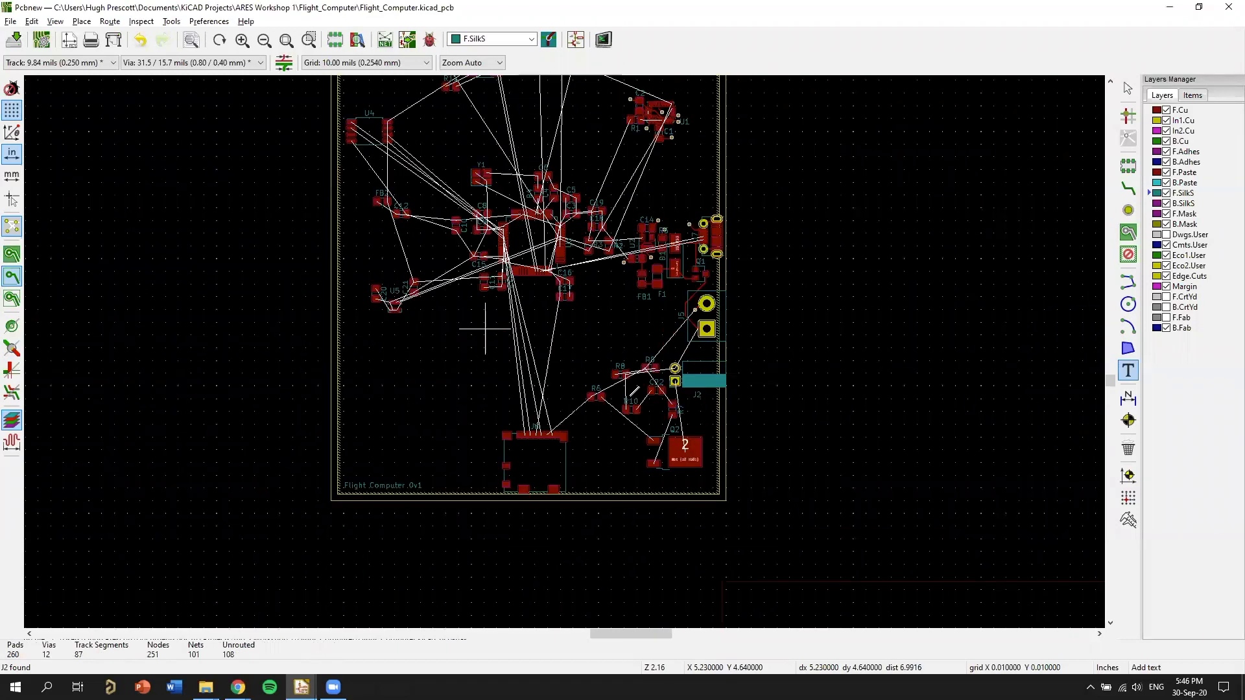
middle_click_drag(500, 340, 547, 435)
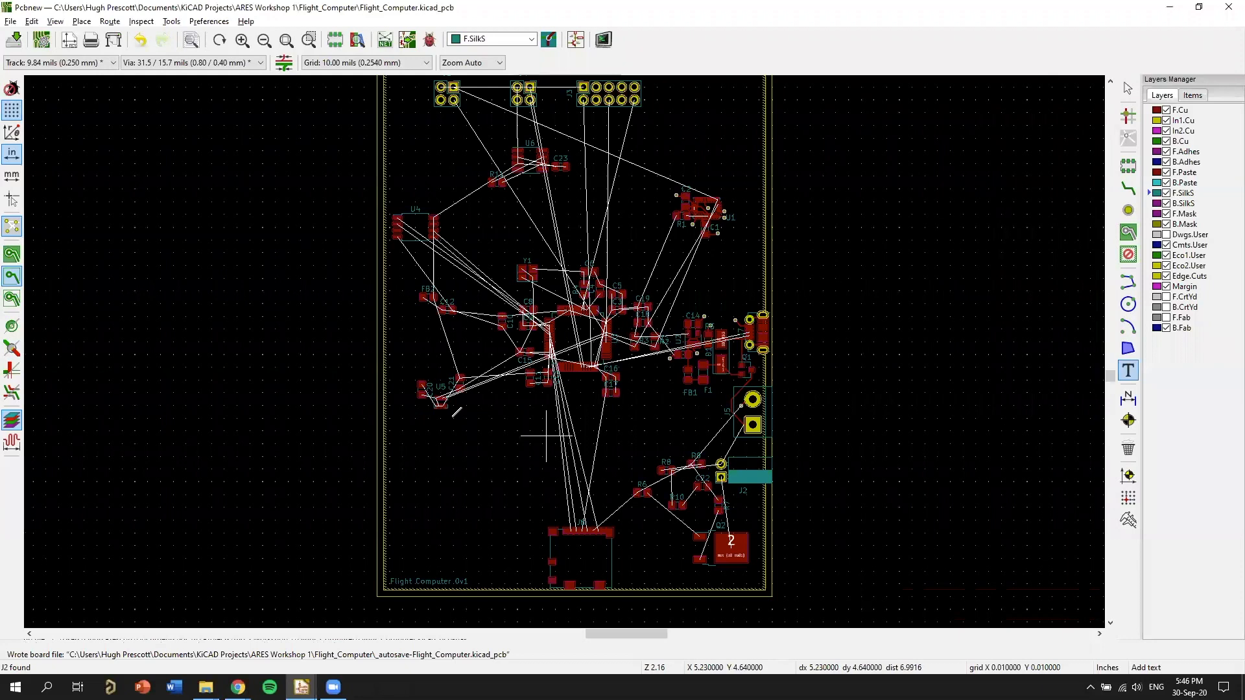
scroll(730, 344, "up", 5)
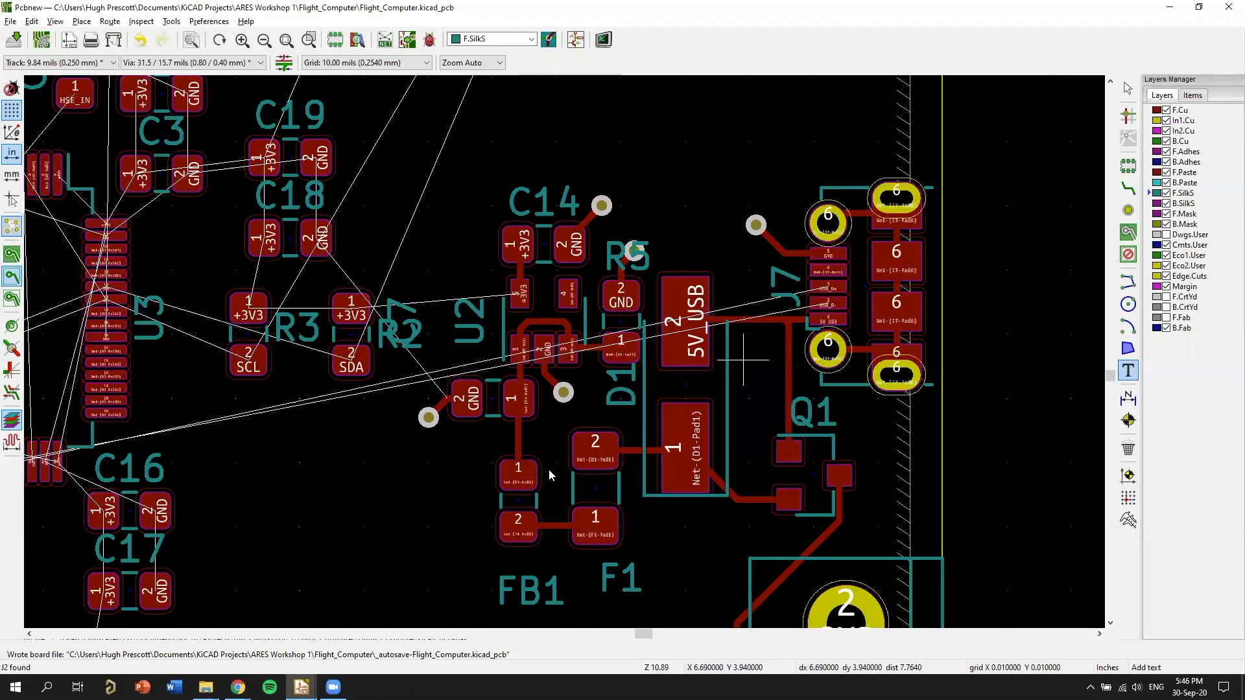
scroll(549, 475, "up", 3)
middle_click_drag(621, 553, 581, 272)
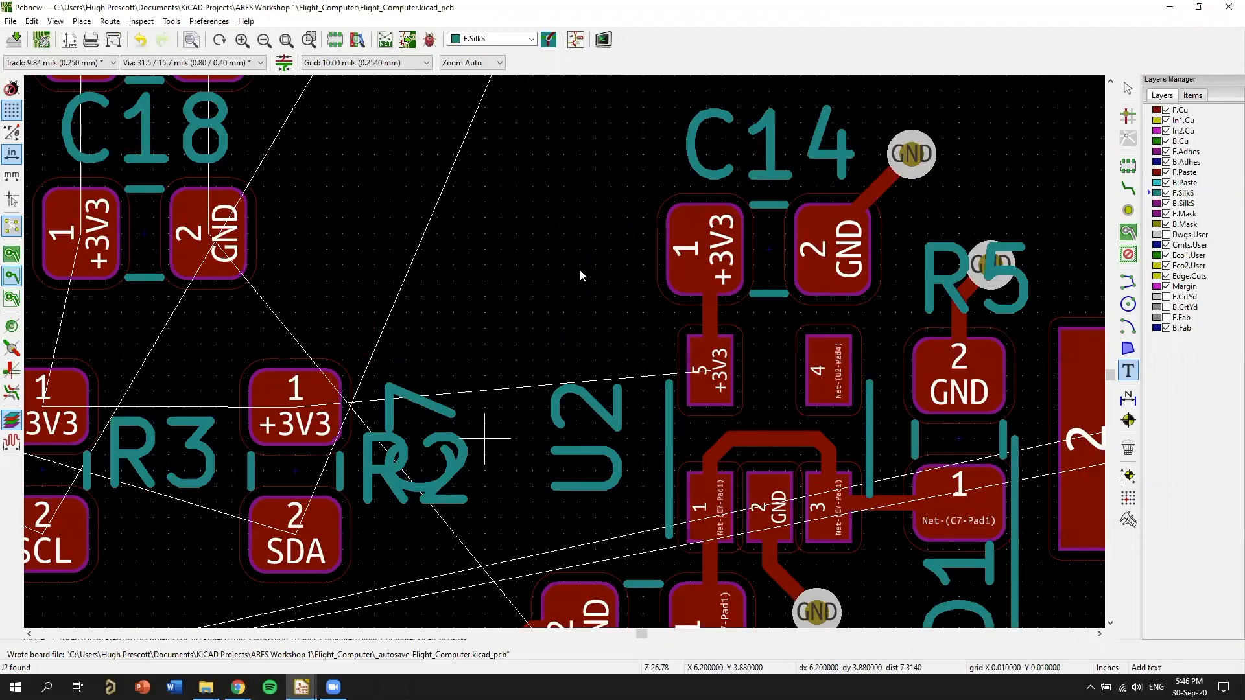
key("m")
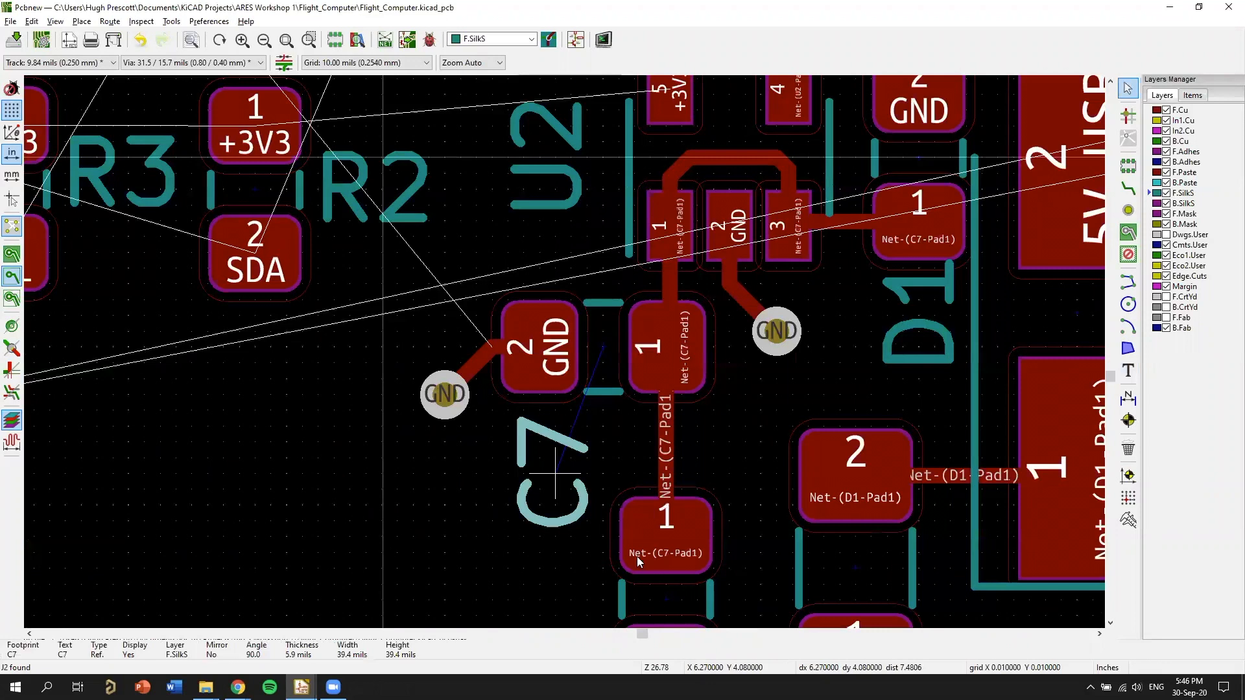
key("r")
left_click(570, 455)
Turn the D1 and J7 reference texts horizontal, placing D1 left of the diode's outline and J7 above the USB connector.
middle_click_drag(558, 446, 775, 533)
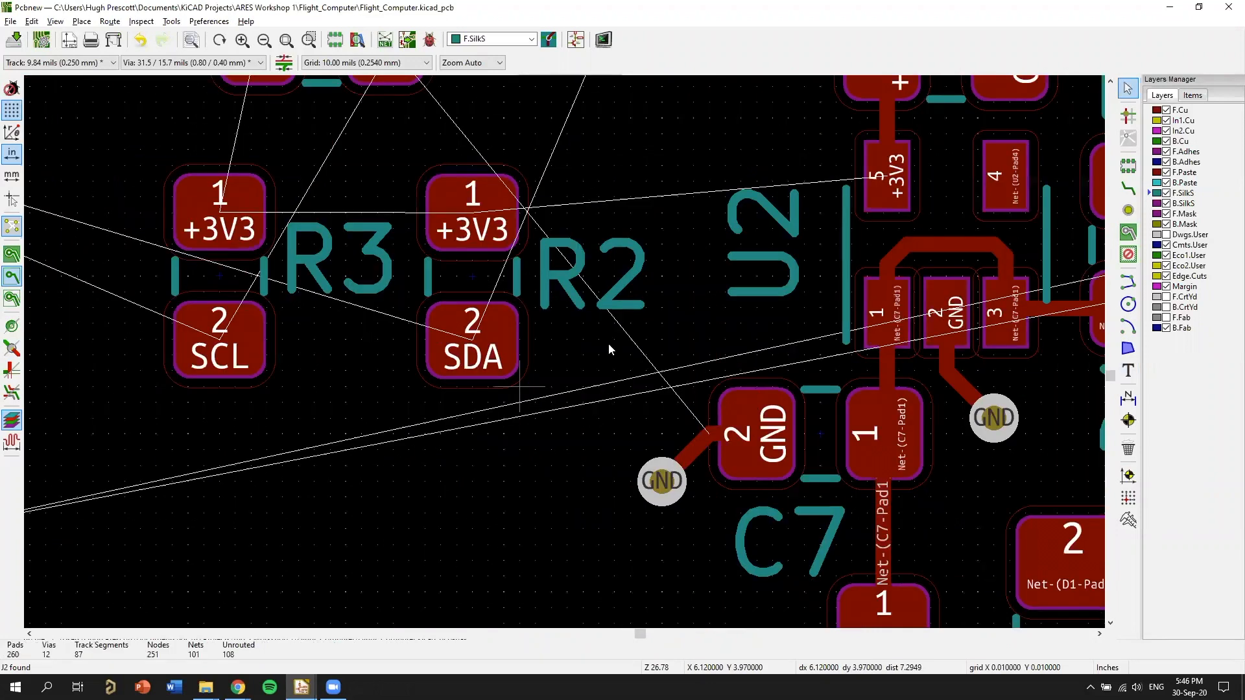
middle_click_drag(977, 544, 660, 332)
scroll(661, 332, "down", 1)
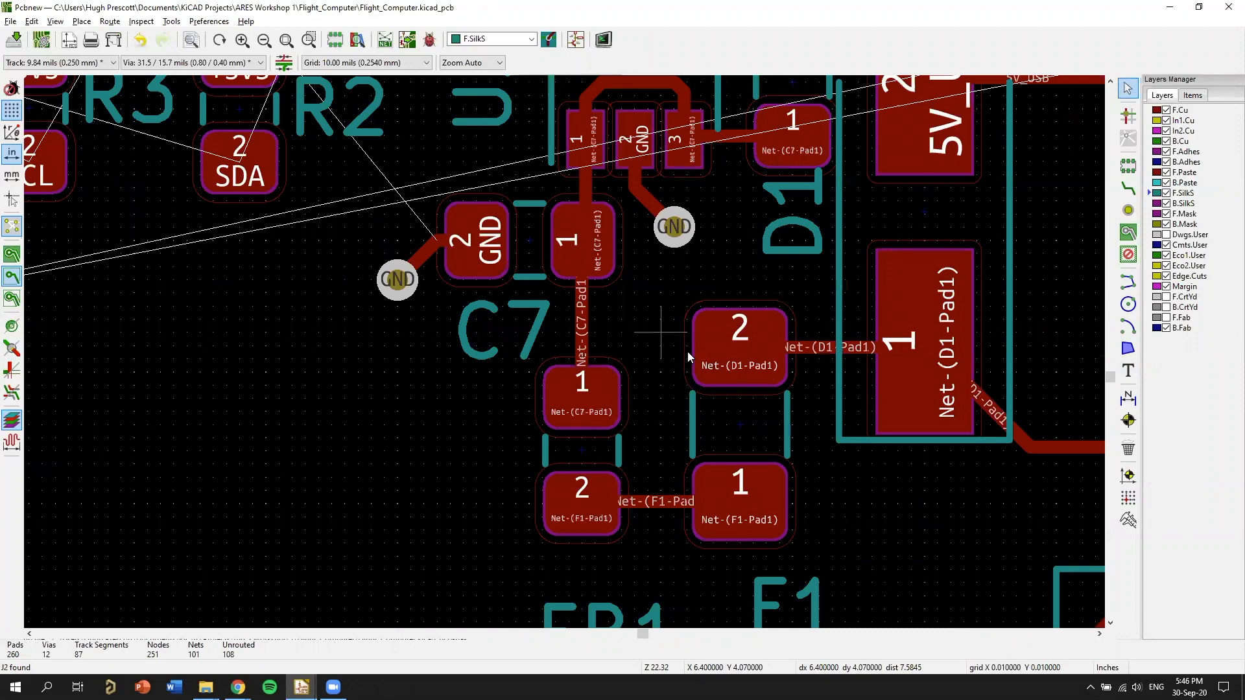
middle_click_drag(771, 117, 681, 544)
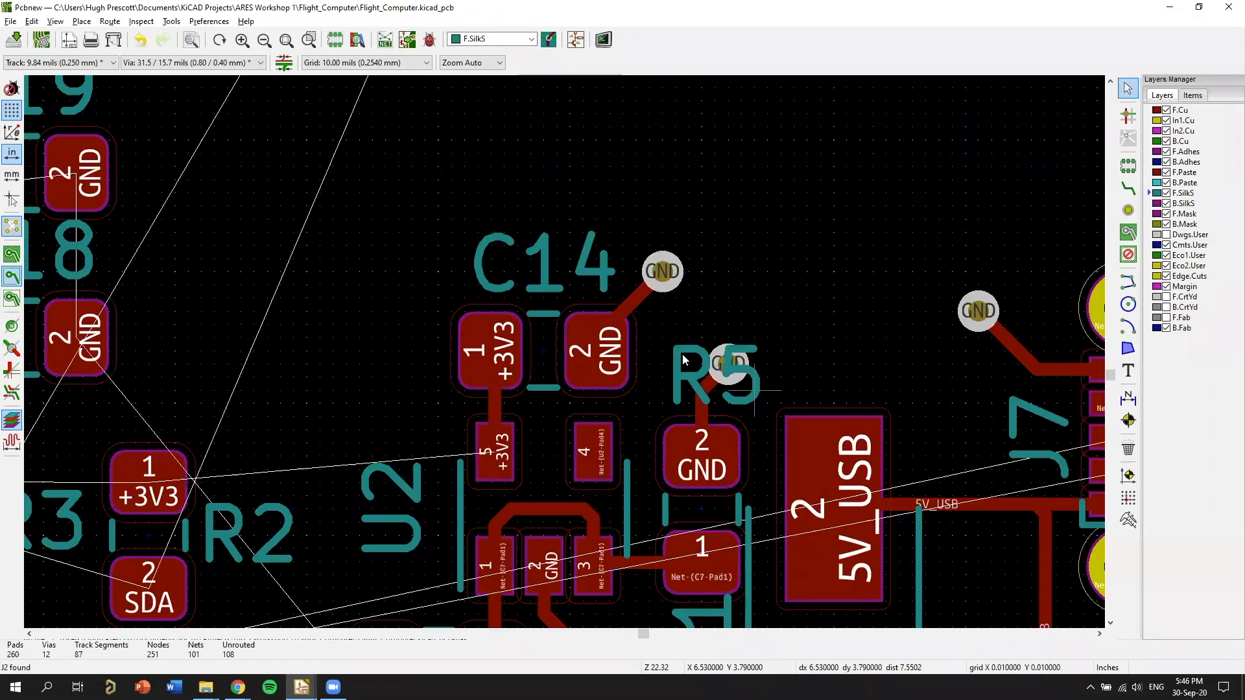
middle_click_drag(680, 415, 670, 110)
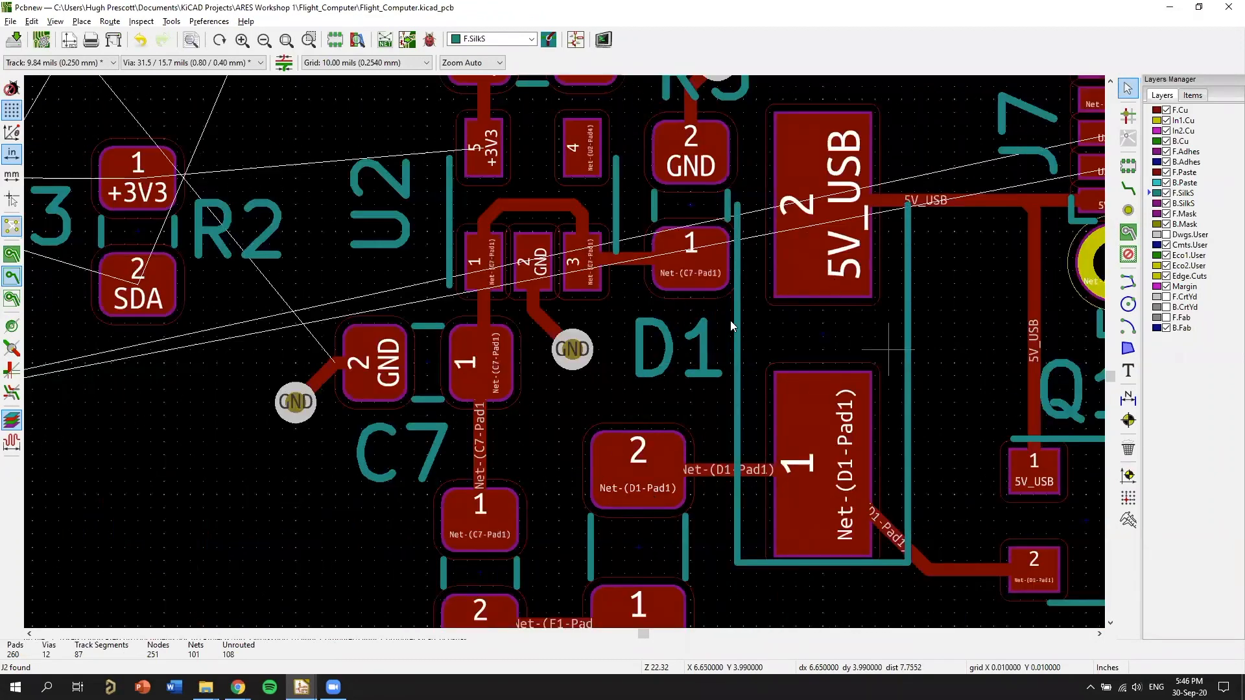
middle_click_drag(888, 350, 800, 353)
middle_click_drag(1101, 103, 828, 328)
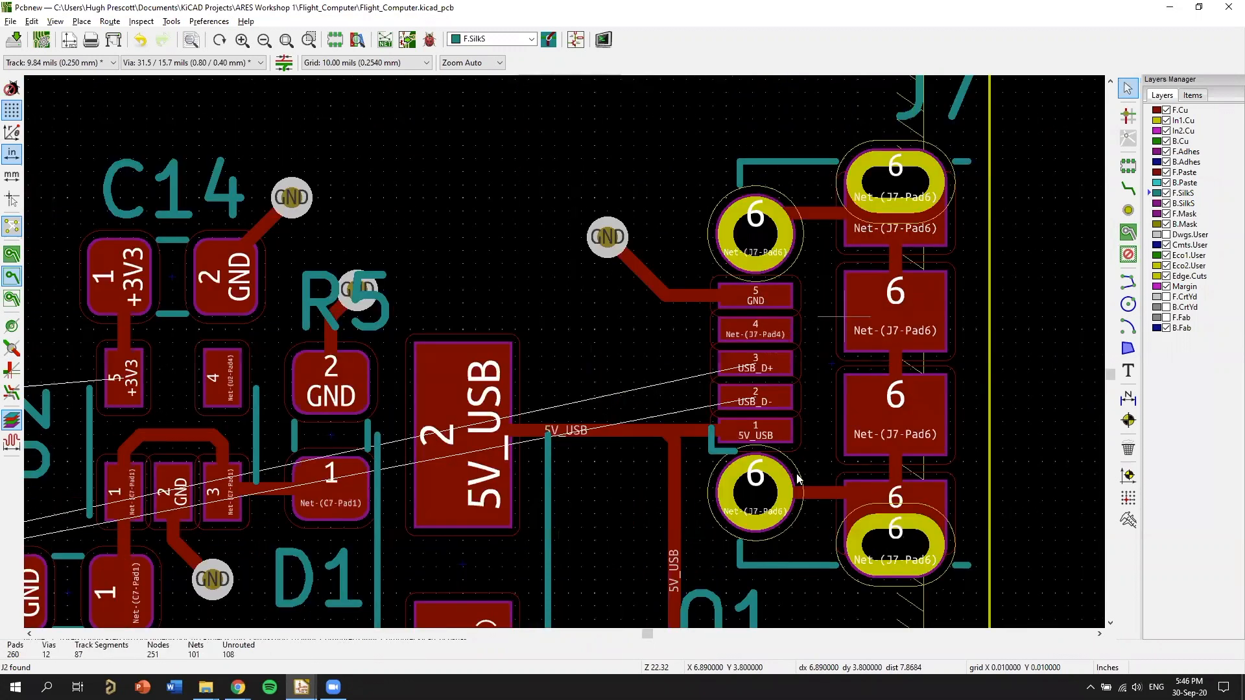
Move FB1's reference text from below the ferrite bead to its left side, level with the gap between its pads.
middle_click_drag(389, 551, 463, 174)
middle_click_drag(198, 580, 478, 370)
left_click_drag(478, 415, 354, 229)
middle_click_drag(475, 228, 739, 519)
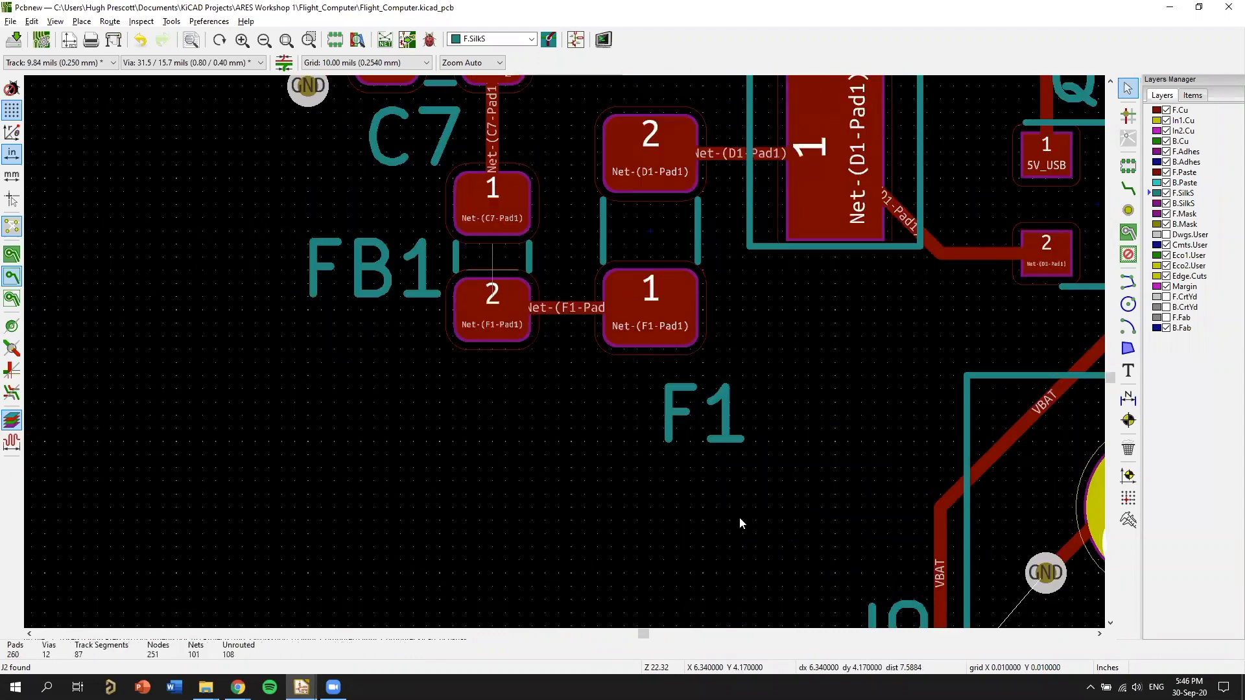
middle_click_drag(759, 318, 892, 492)
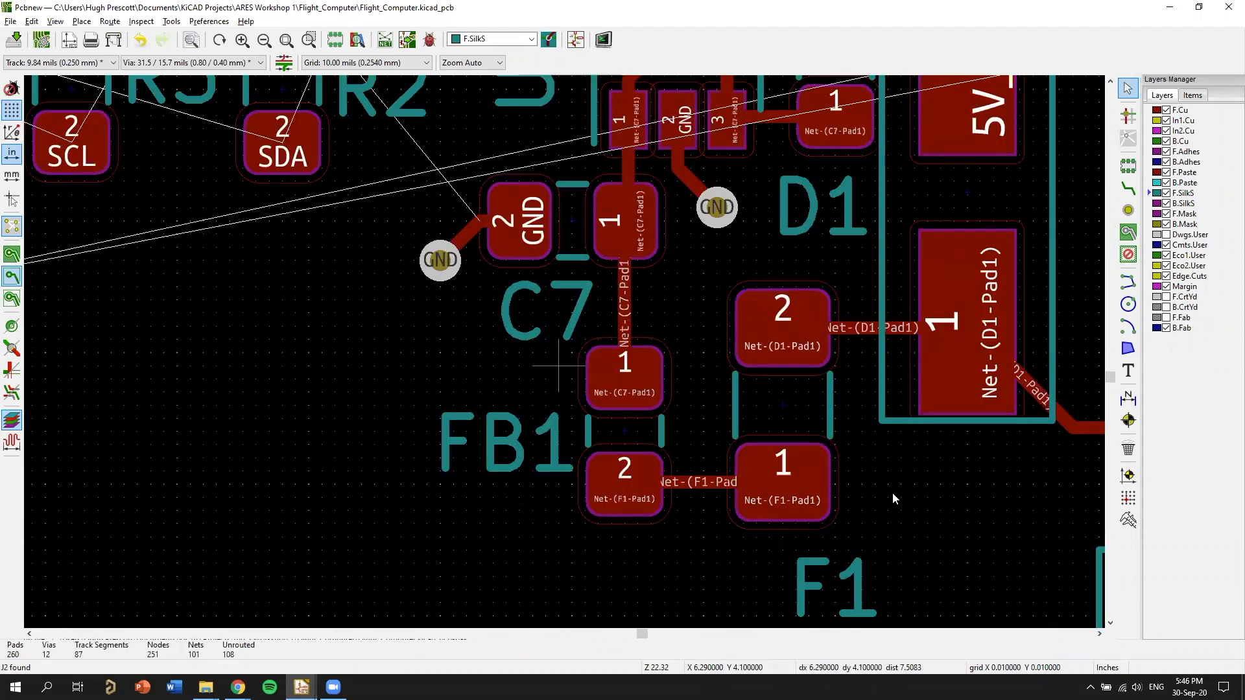
Move F1's reference text from below the fuse to its right side, level with pad 1.
key("m")
left_click(892, 492)
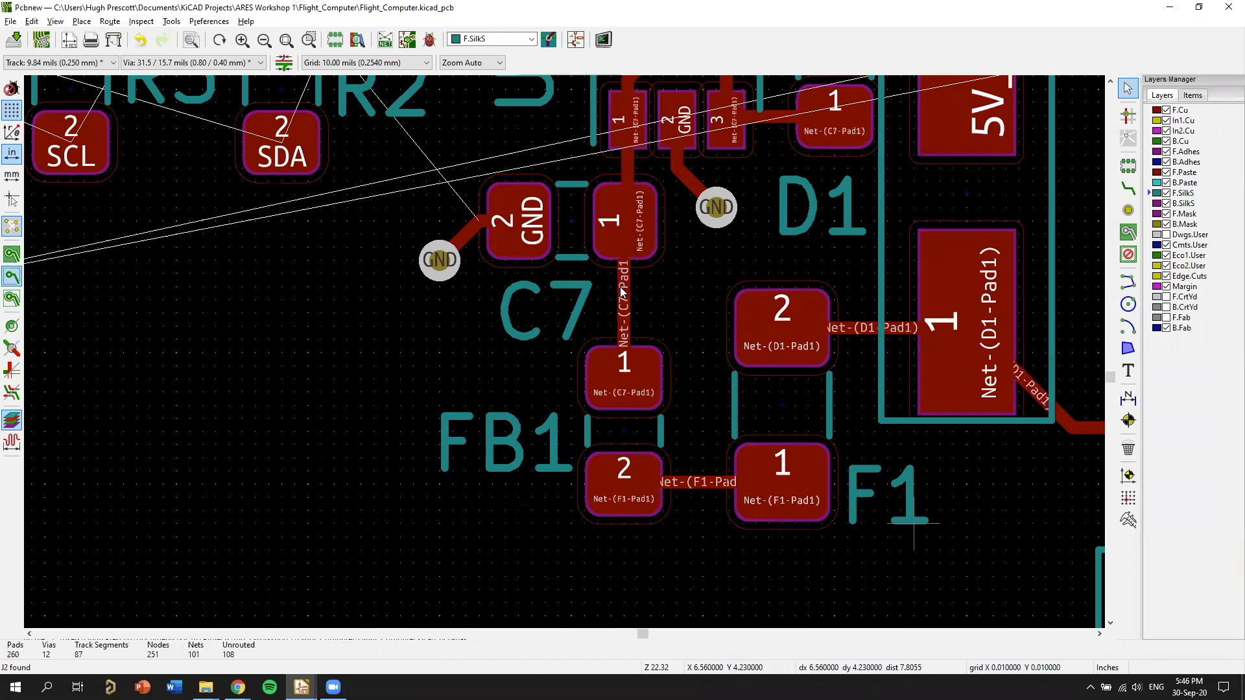
Rename the battery connector J5's reference to PYRO and move the text to just below the connector outline.
middle_click_drag(909, 420, 733, 429)
scroll(751, 426, "down", 3)
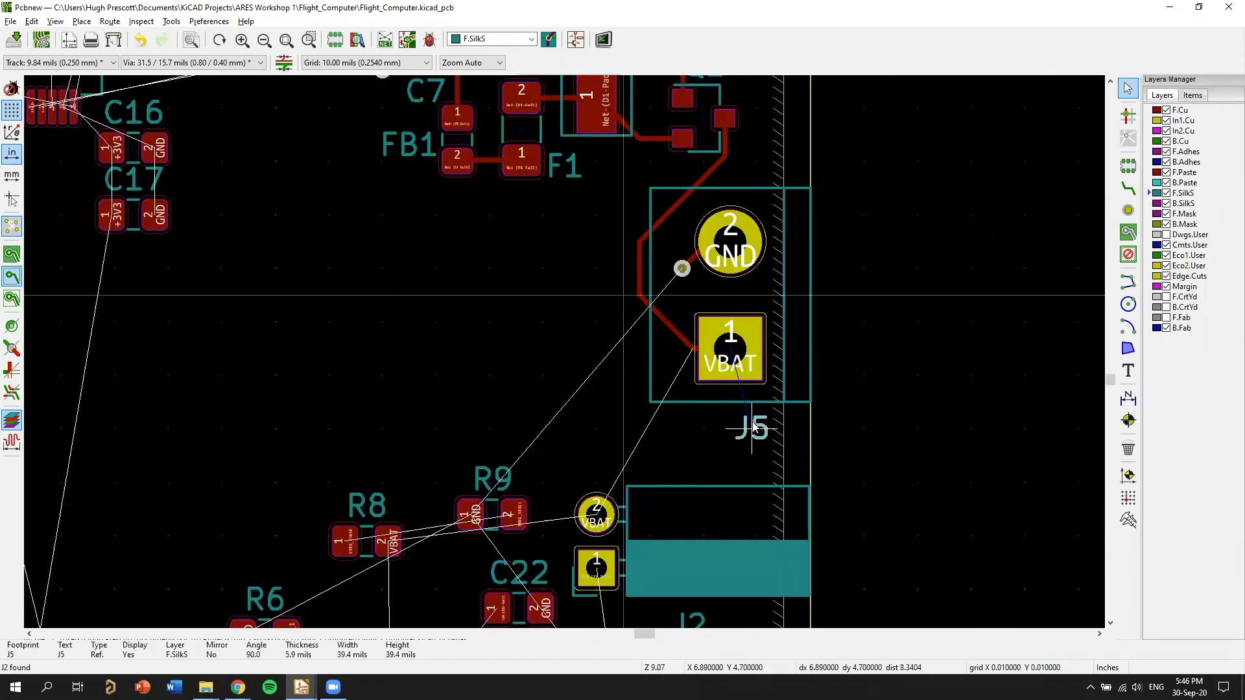
key("m")
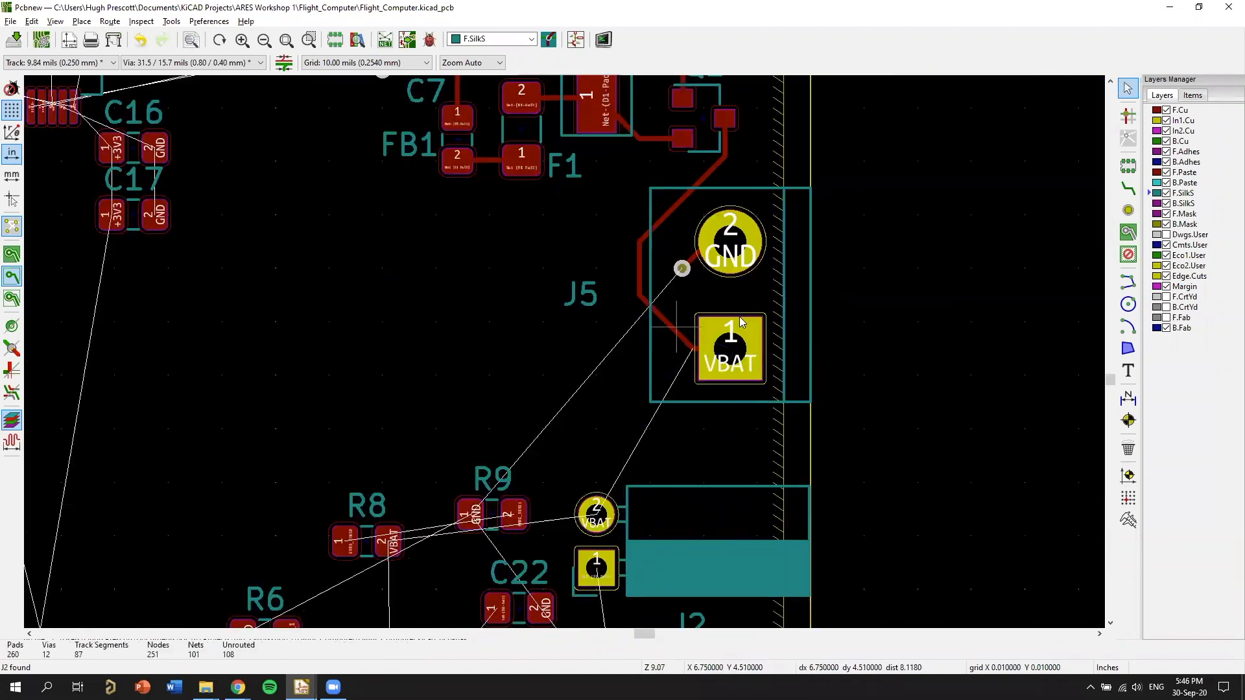
key("e")
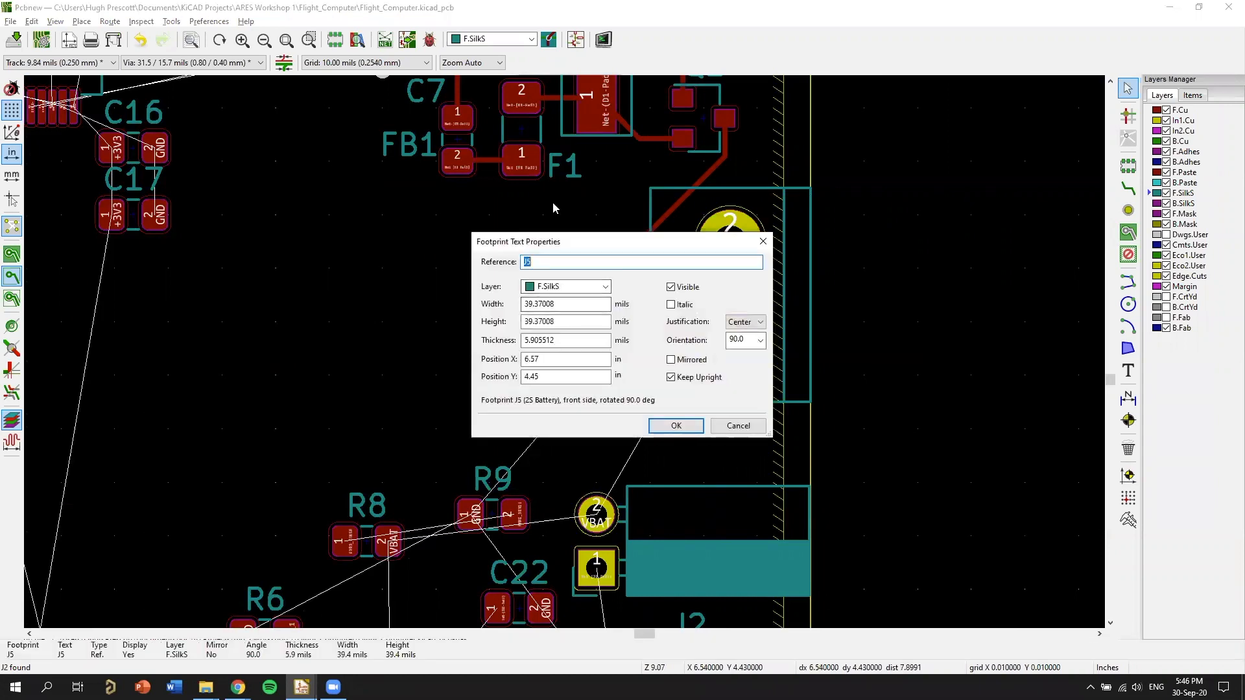
type("PYRO")
left_click(678, 424)
left_click_drag(583, 299, 748, 416)
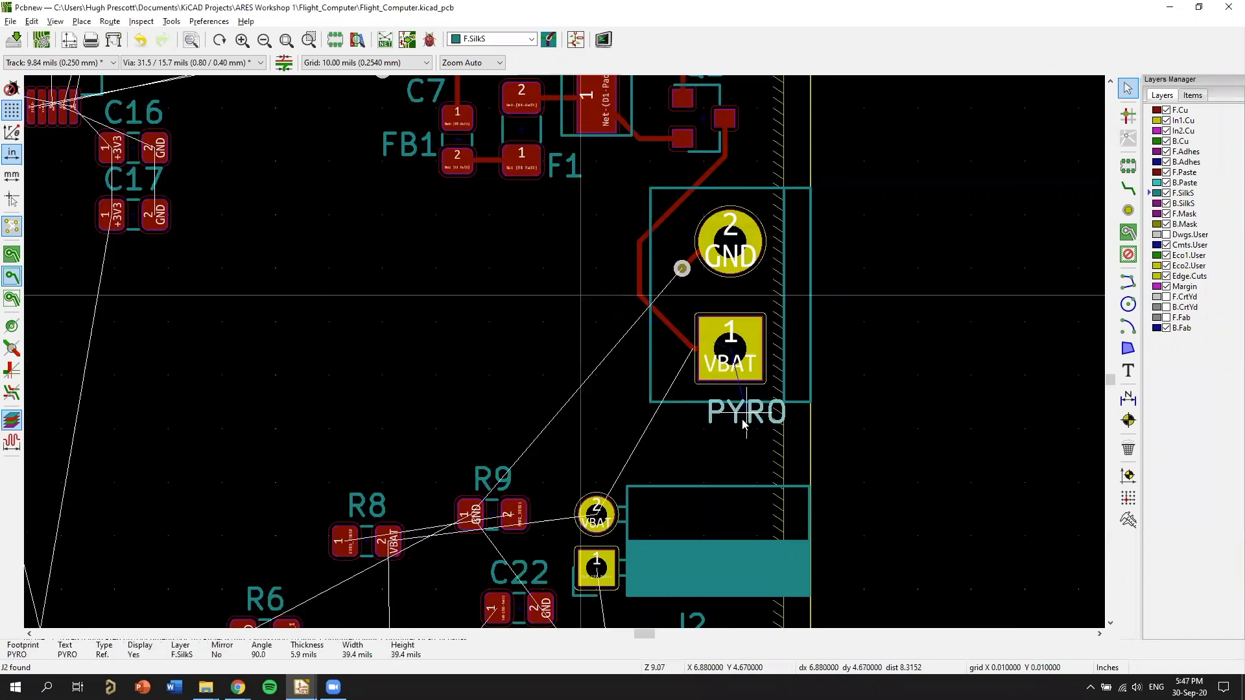
left_click(742, 403)
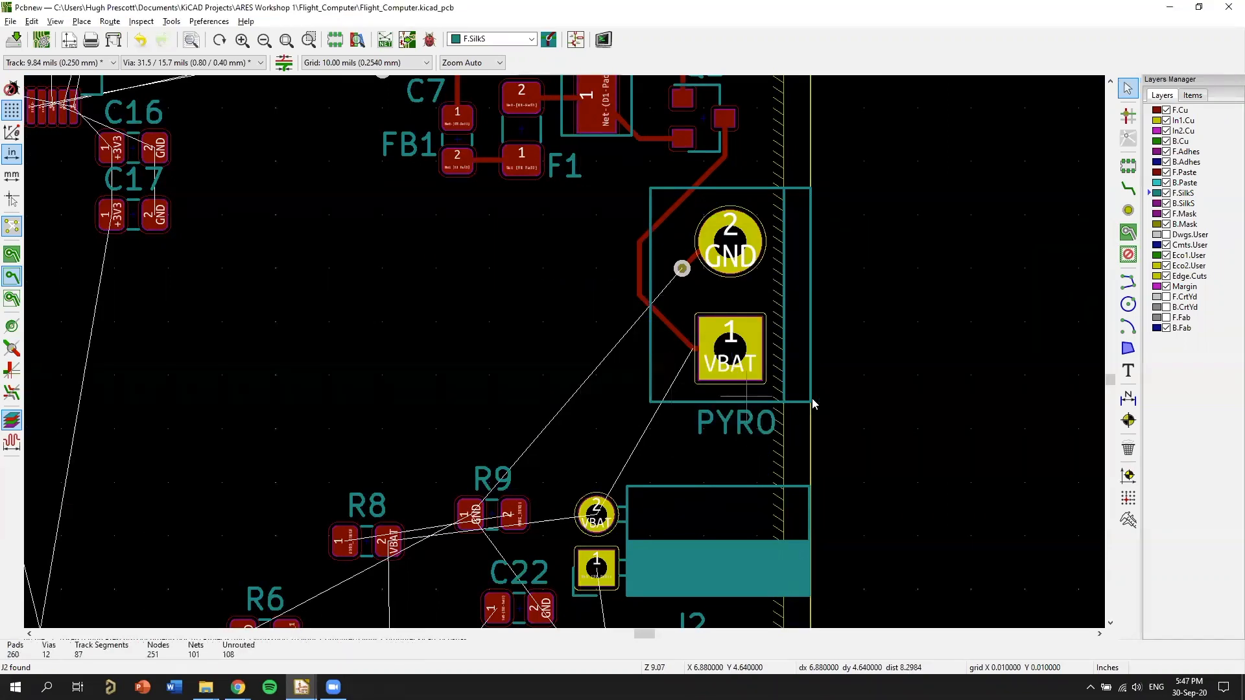
Check the relabelled connector and surrounding silkscreen in the 3D Viewer, then return to the layout.
key("alt+3")
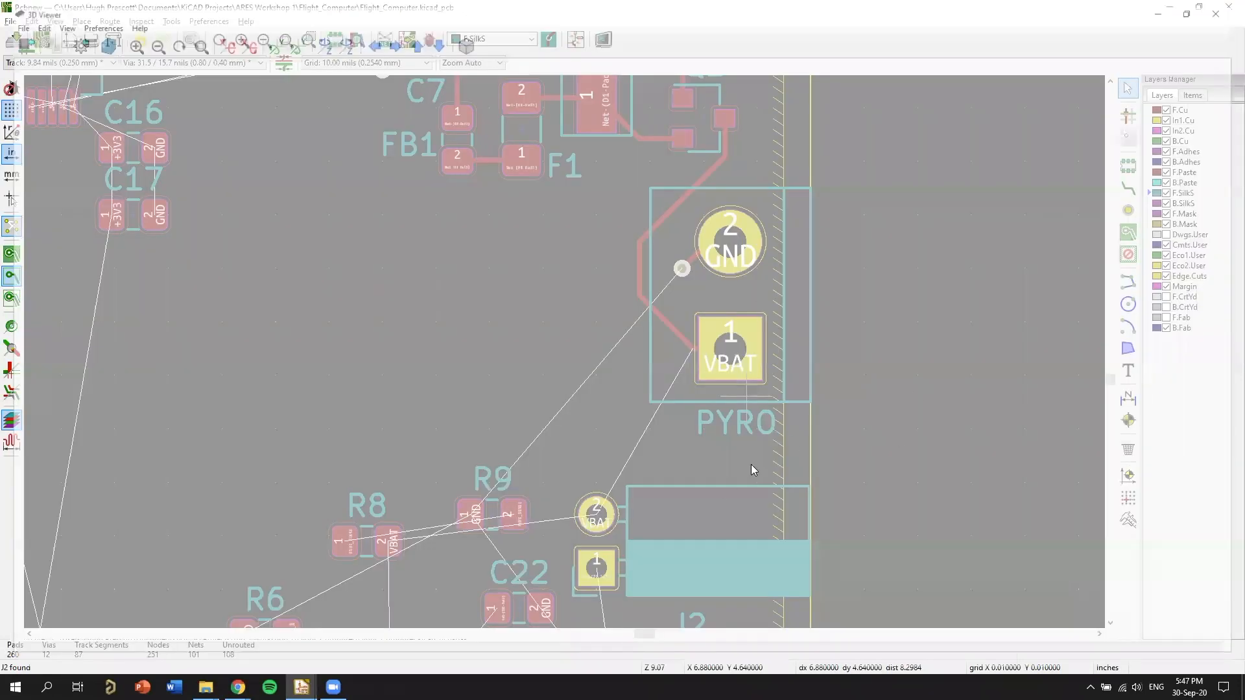
middle_click_drag(1007, 477, 768, 346)
scroll(769, 346, "up", 6)
middle_click_drag(807, 429, 698, 340)
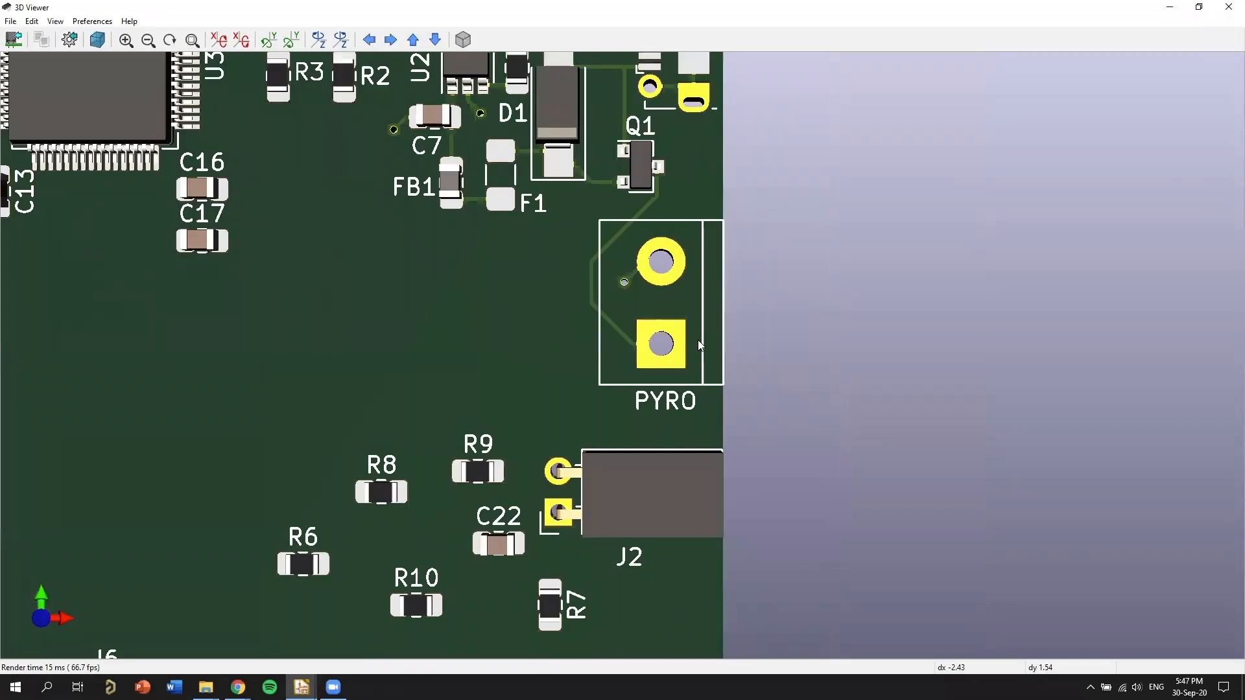
scroll(936, 532, "down", 2)
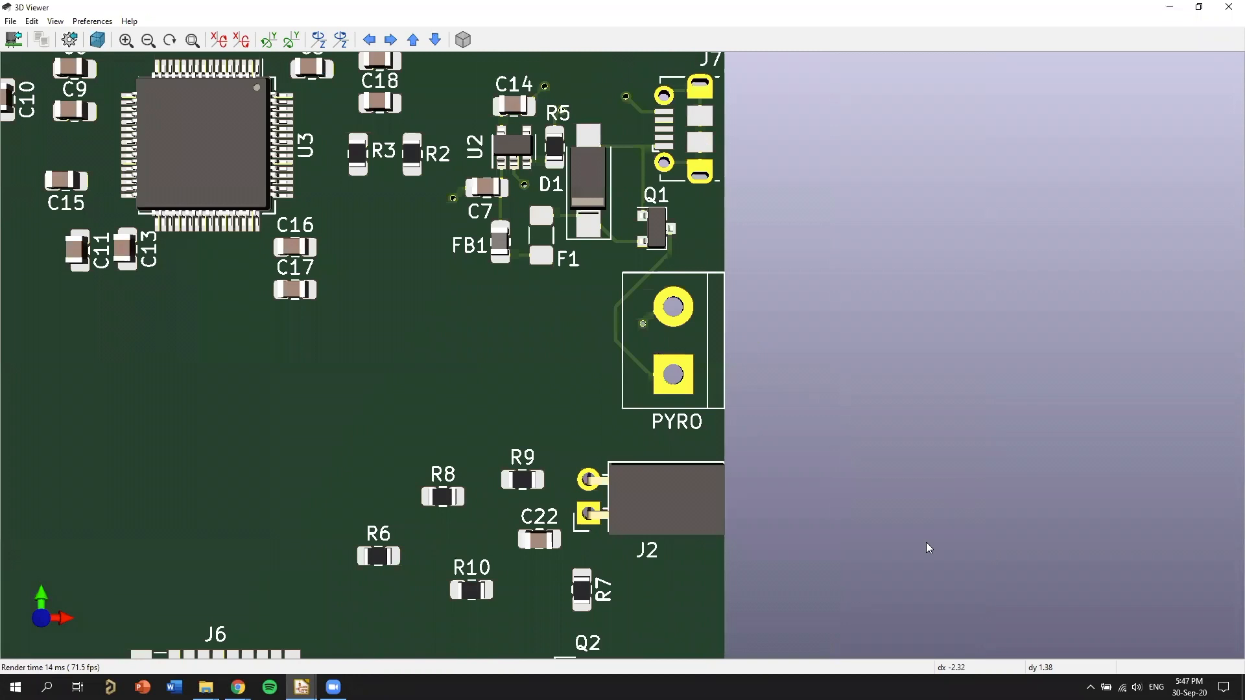
middle_click_drag(926, 542, 1032, 570)
left_click(1229, 7)
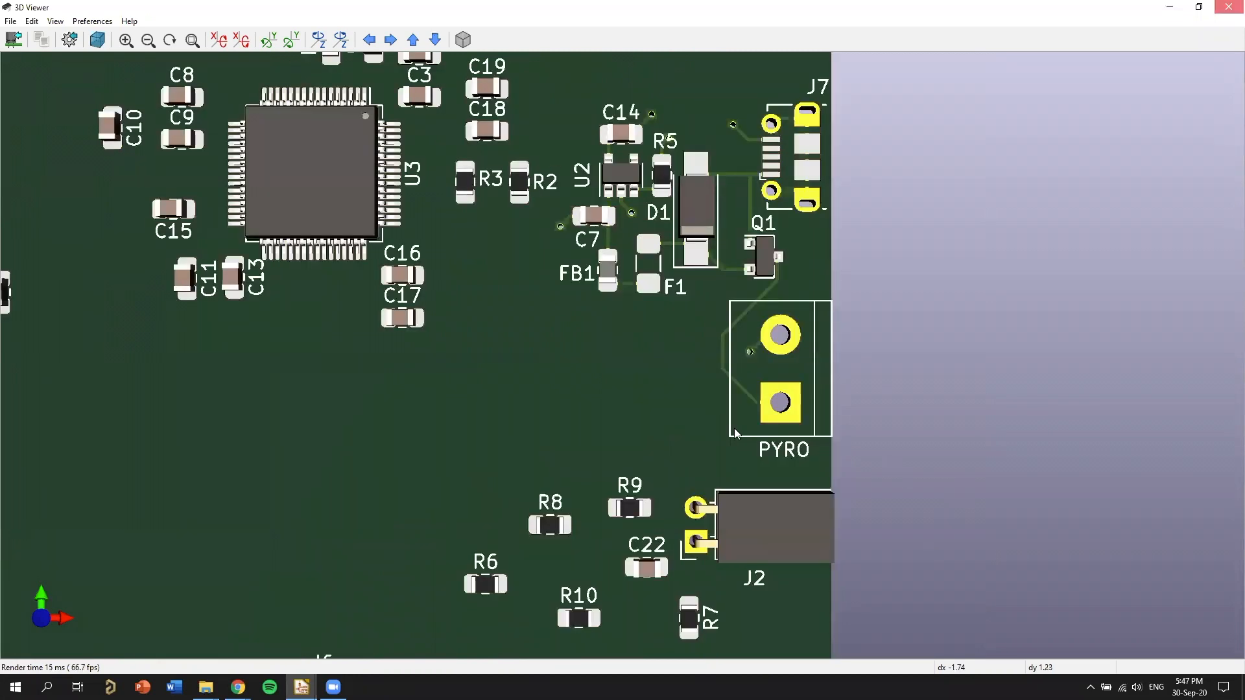
Change the battery connector's reference text to BAT.
type("eBa")
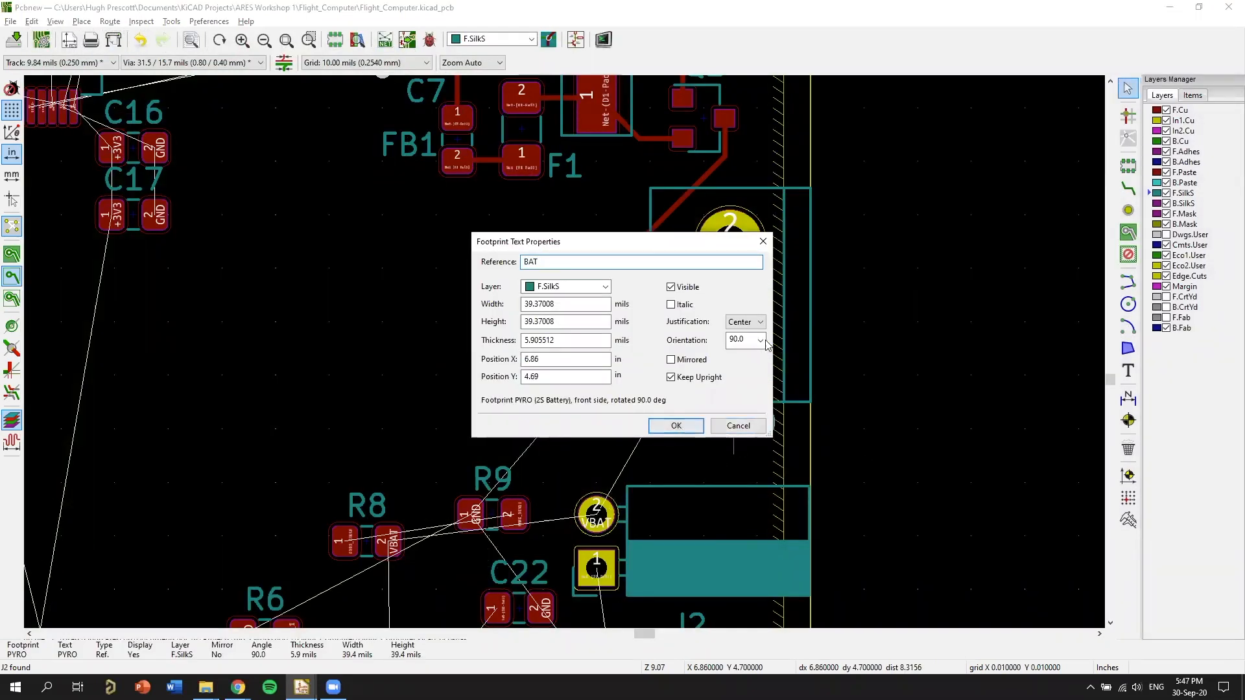
left_click(680, 428)
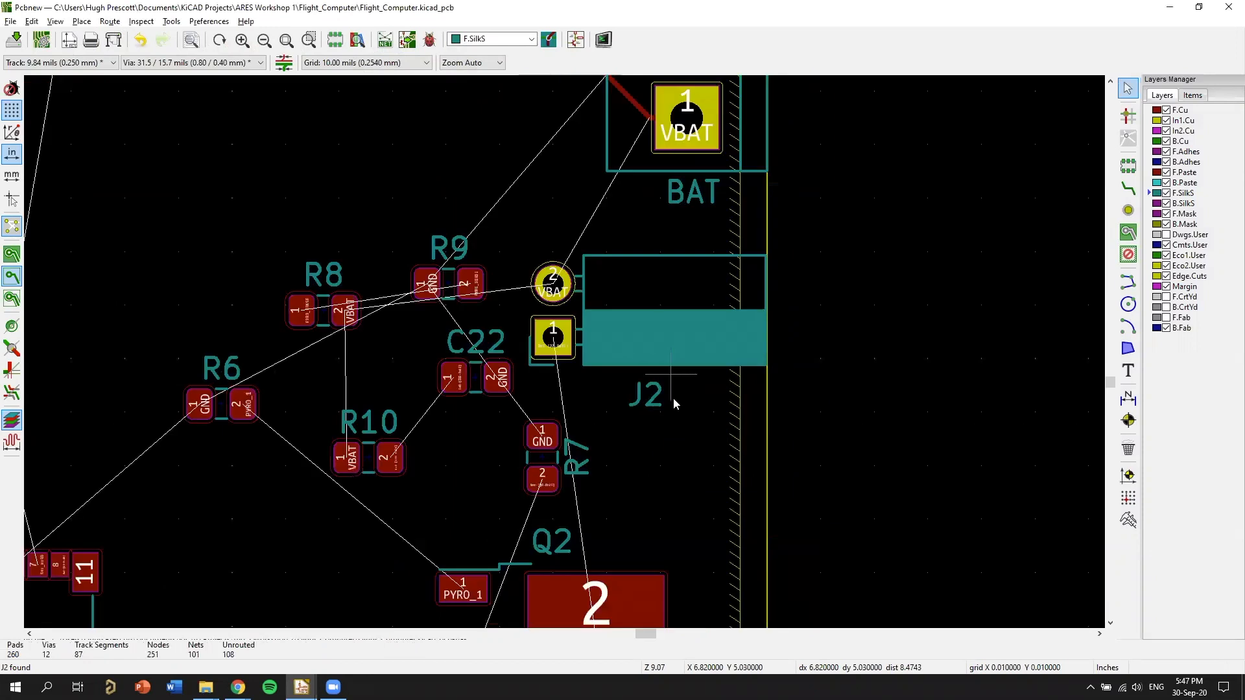
Rename connector J2's reference to PYRO and centre the text beneath the connector body.
type("epyro")
type("O")
key("Return")
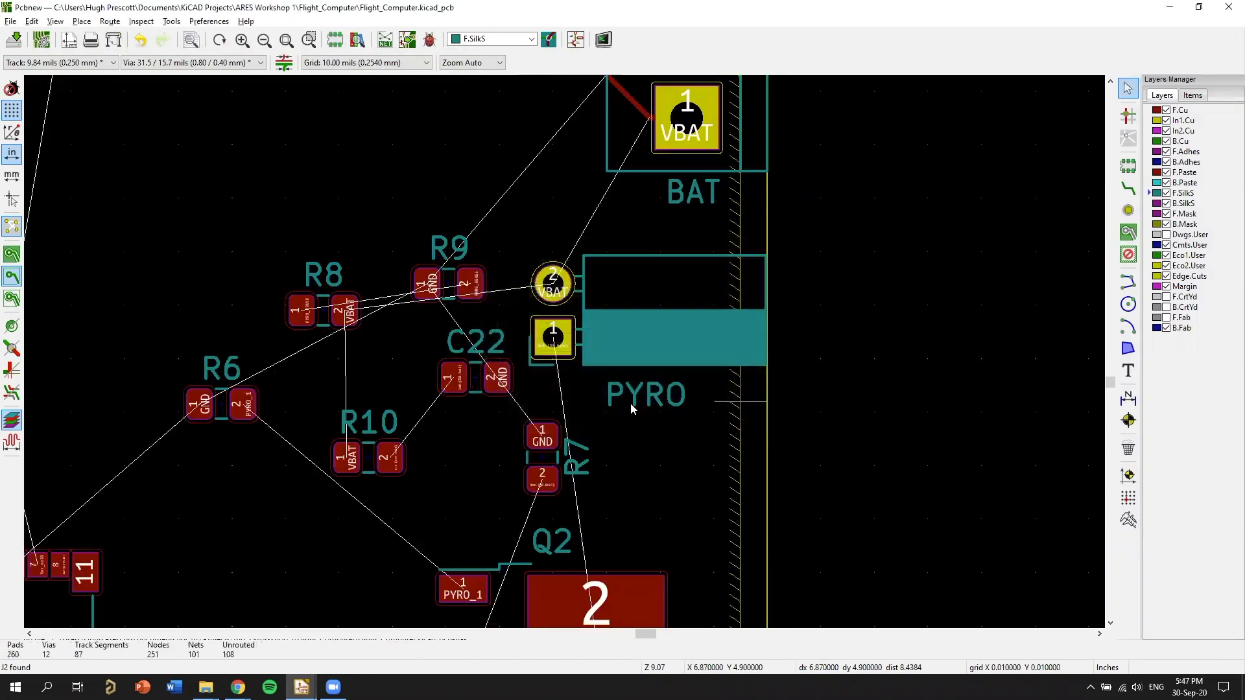
key("m")
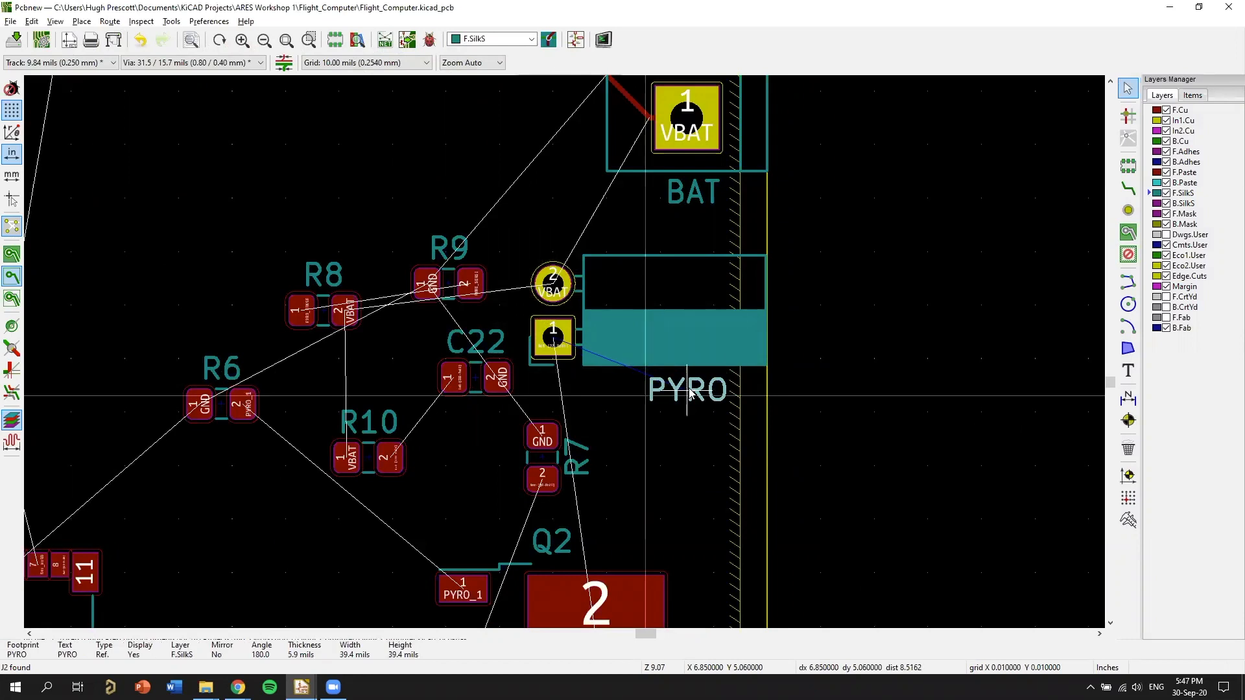
left_click(690, 393)
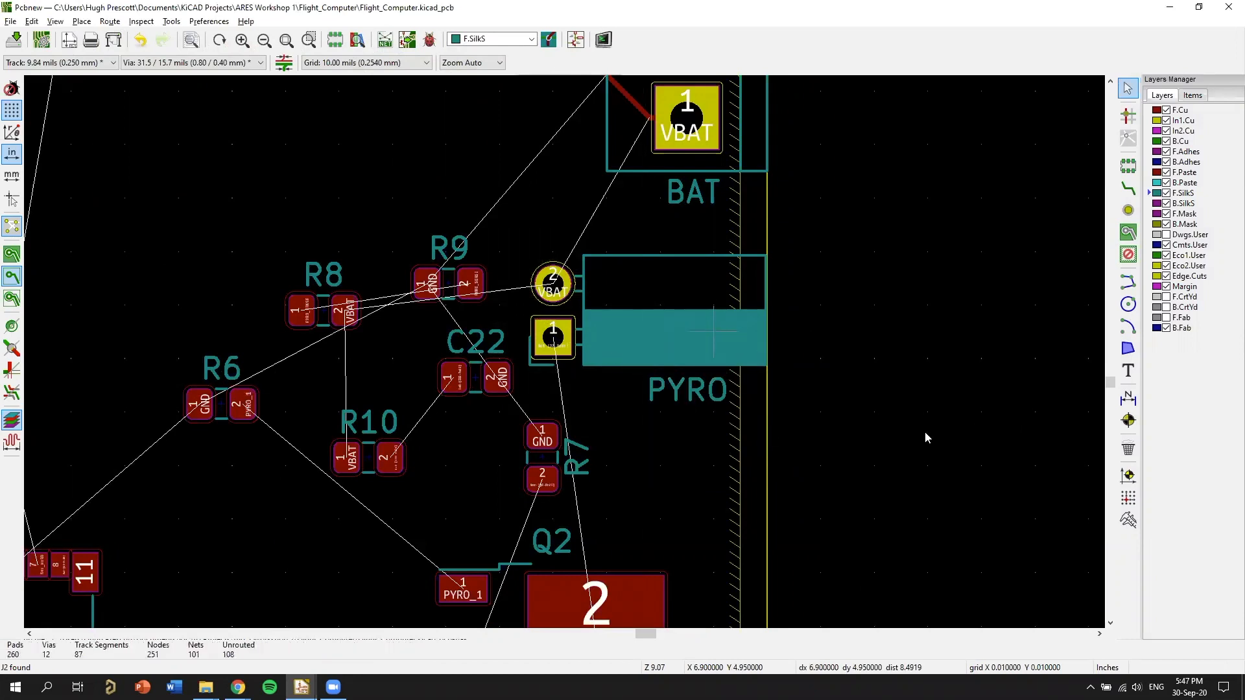
Check the BAT and PYRO labels and the other silkscreen references in the 3D Viewer, then close it.
key("alt+3")
scroll(736, 433, "up", 5)
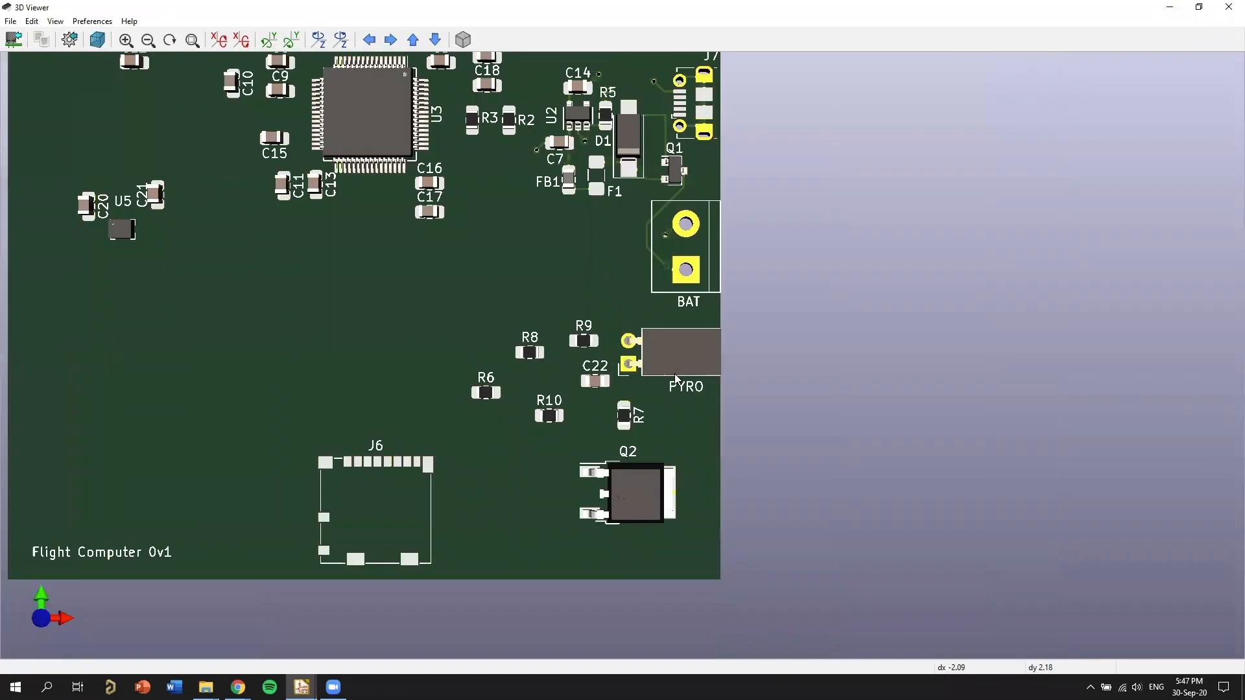
scroll(675, 376, "down", 3)
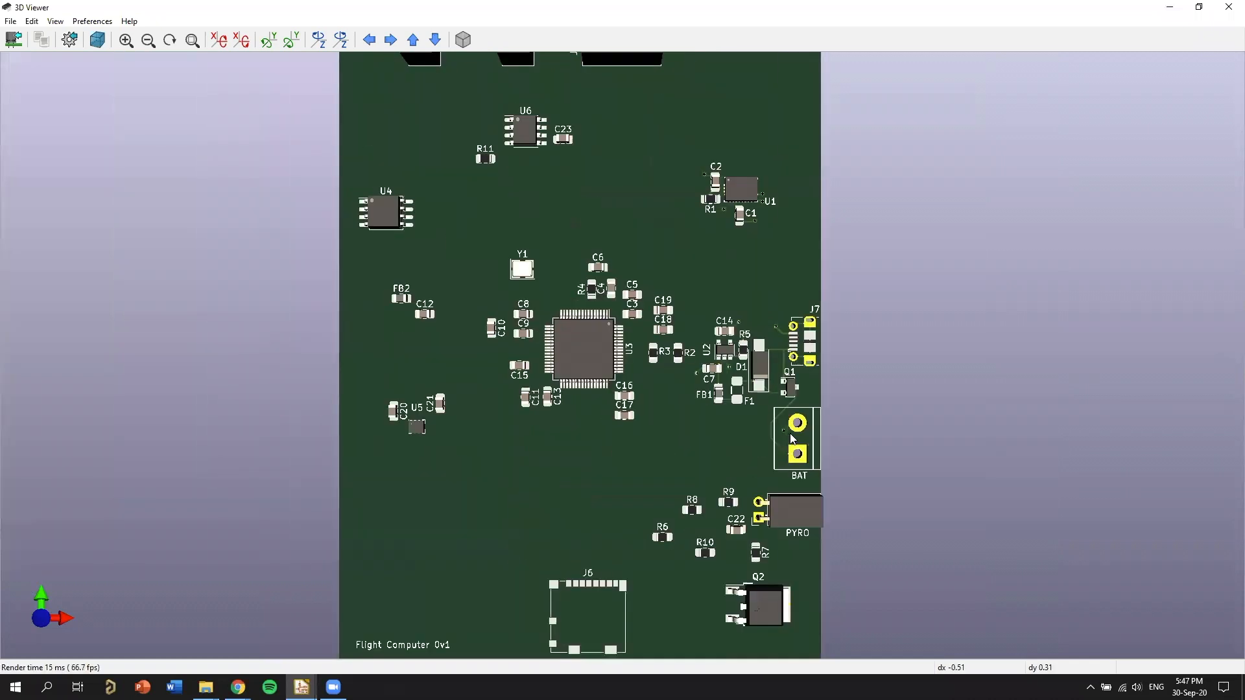
scroll(793, 421, "up", 2)
scroll(659, 390, "up", 2)
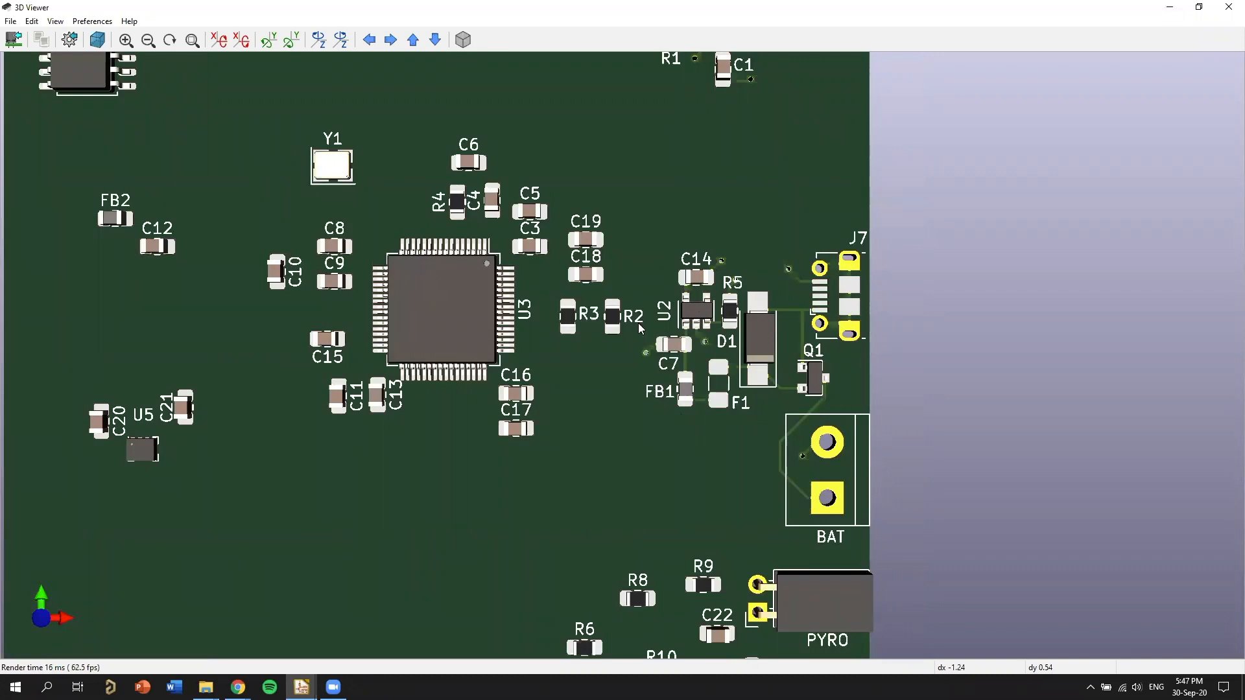
left_click(1227, 13)
Examine the layout around the regulator and power section and the BAT and PYRO connectors.
scroll(197, 326, "up", 1)
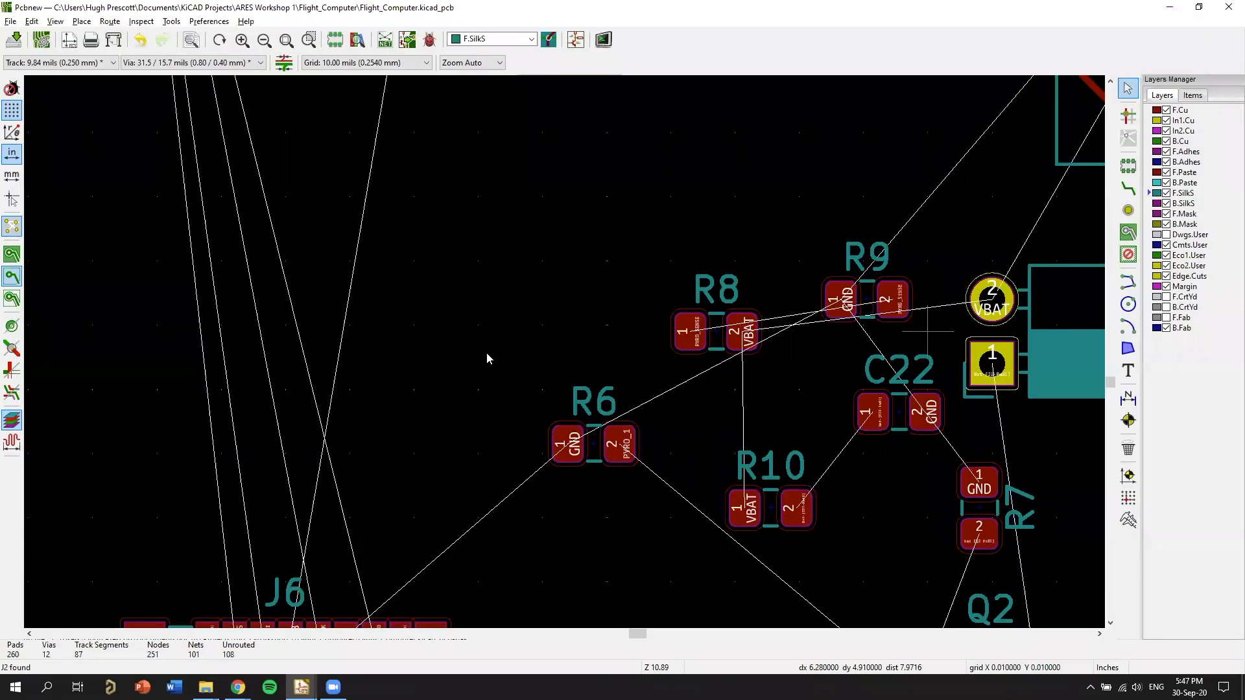
scroll(743, 303, "down", 4)
scroll(602, 361, "up", 2)
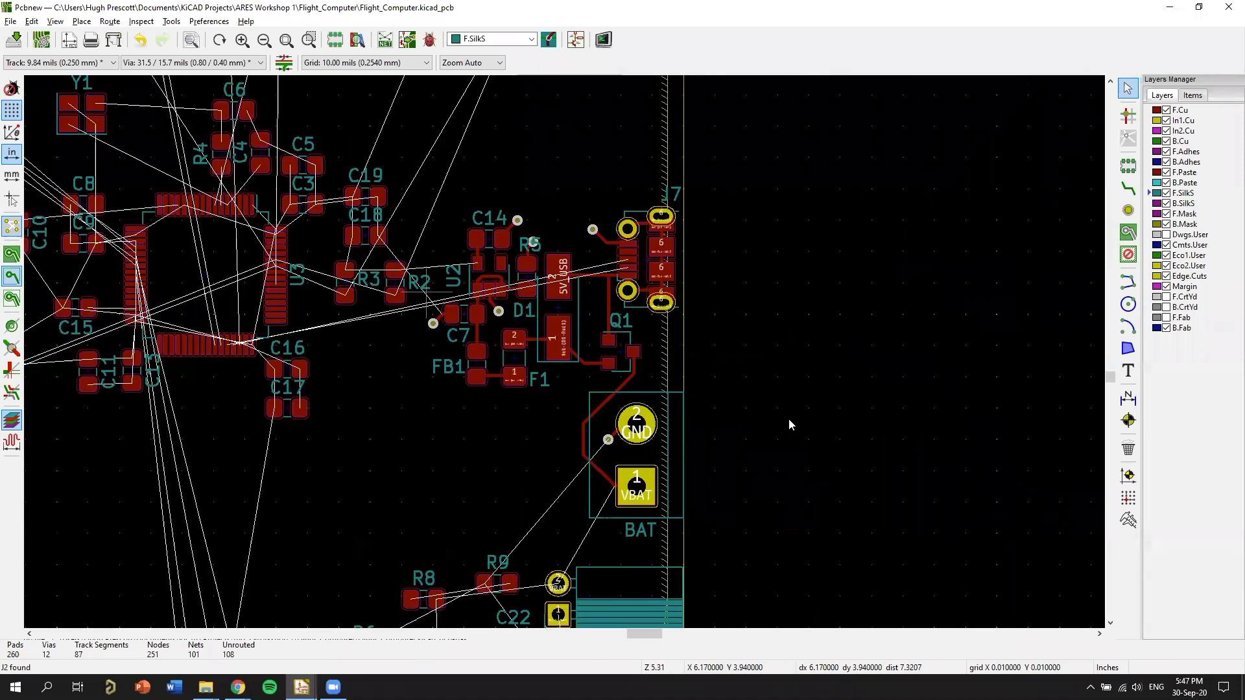
scroll(788, 419, "up", 5)
middle_click_drag(972, 298, 775, 343)
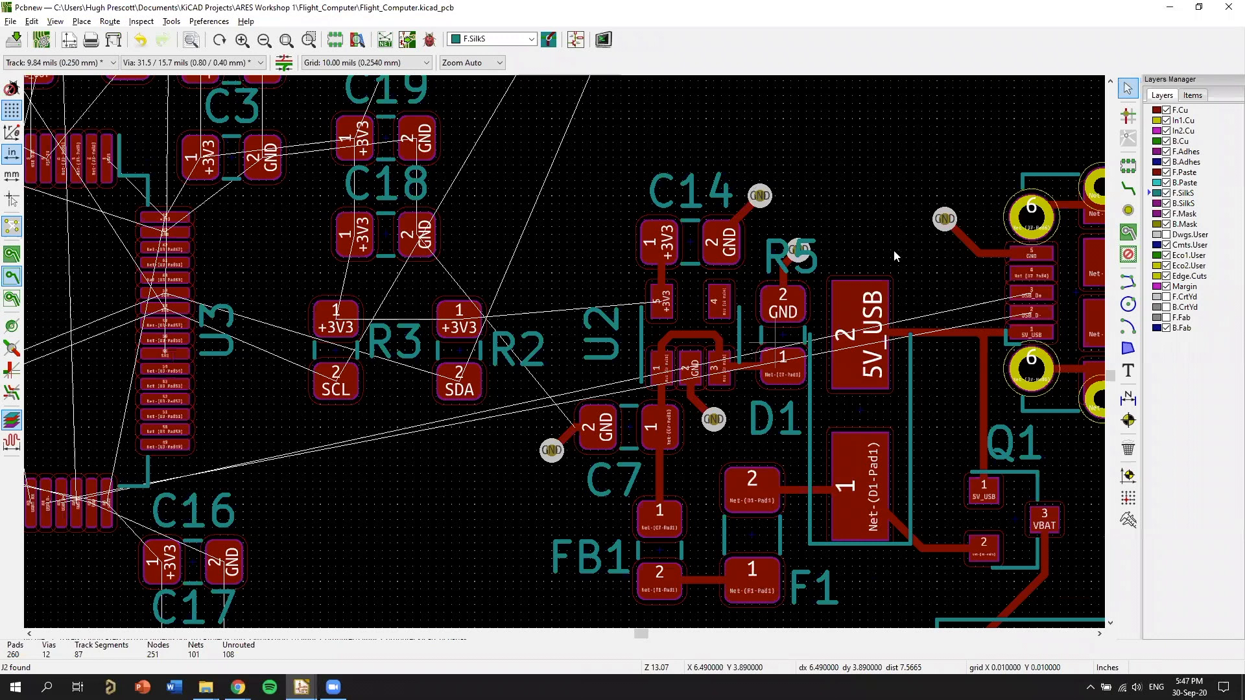
middle_click_drag(874, 209, 748, 110)
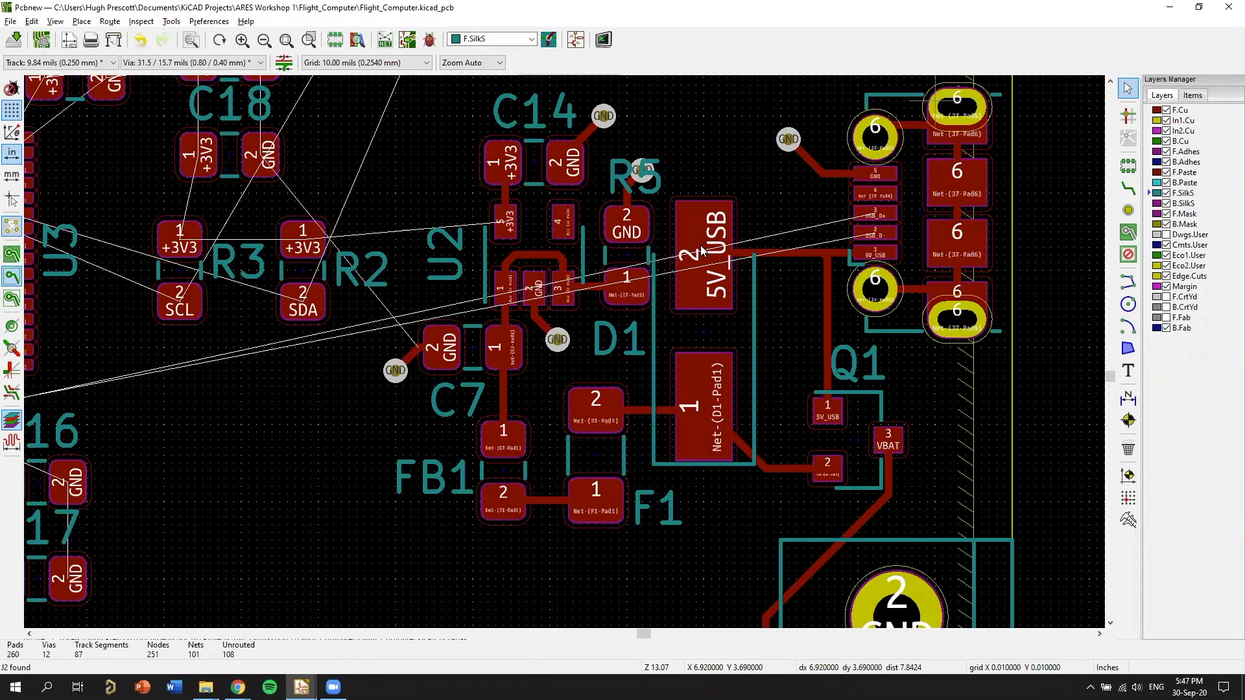
middle_click_drag(700, 247, 668, 206)
middle_click_drag(868, 457, 710, 115)
middle_click_drag(820, 328, 873, 87)
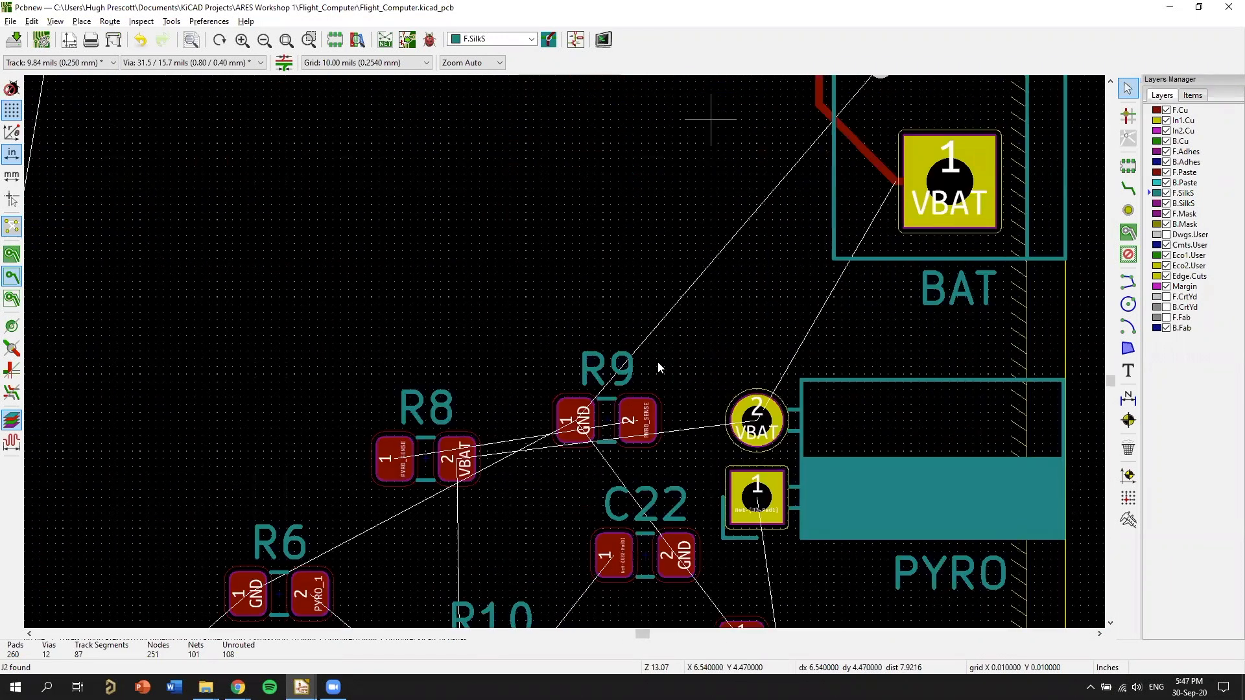
middle_click_drag(913, 328, 581, 350)
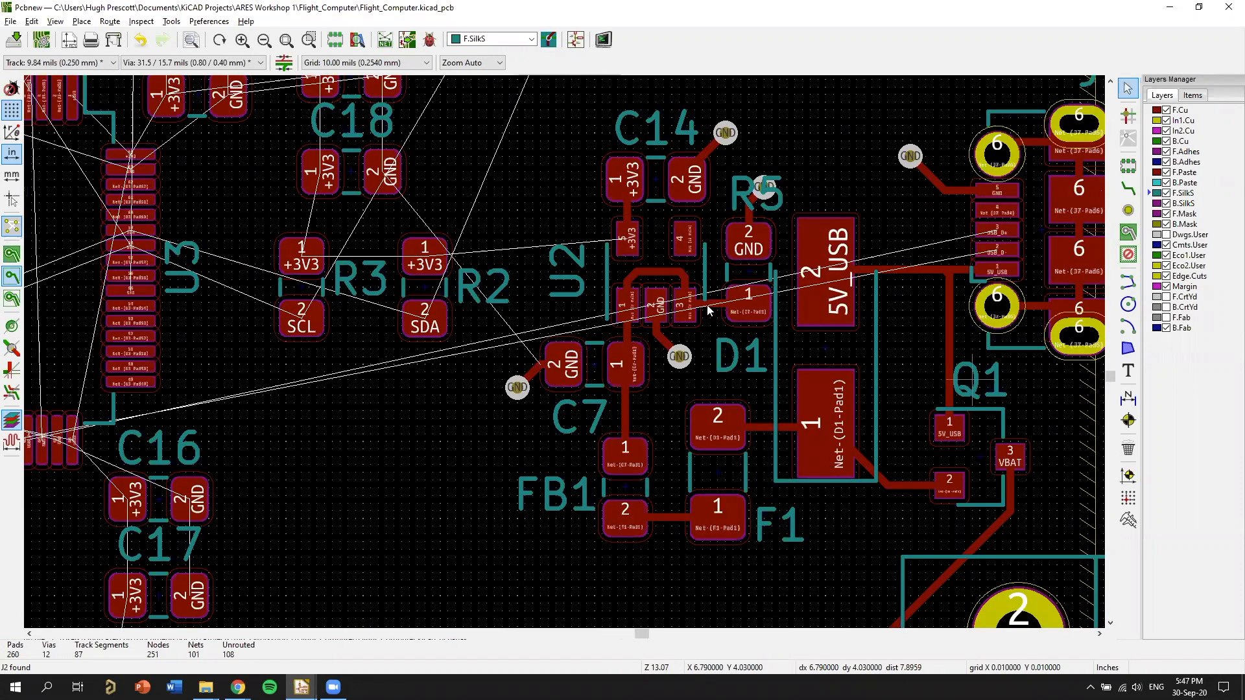
Examine the USB connector J7's pads and its unrouted USB_D+ and USB_D- connections crossing the 5V_USB track.
middle_click_drag(708, 309, 531, 398)
scroll(715, 291, "up", 3)
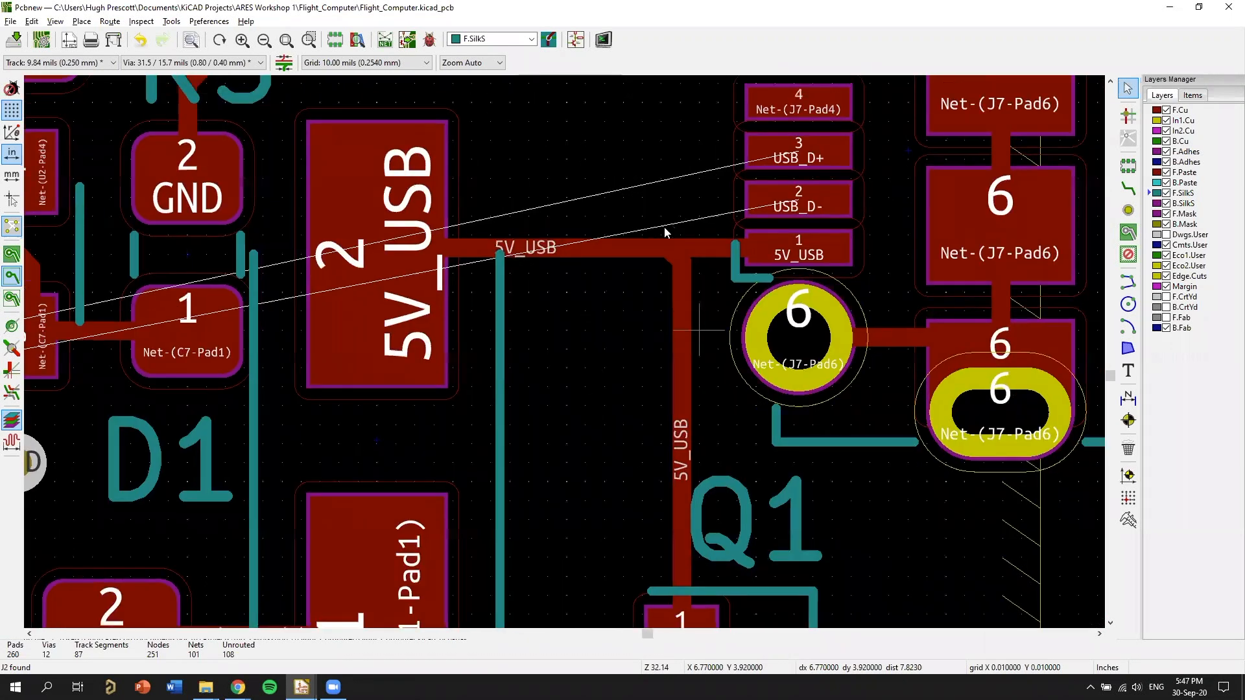
scroll(671, 233, "down", 1)
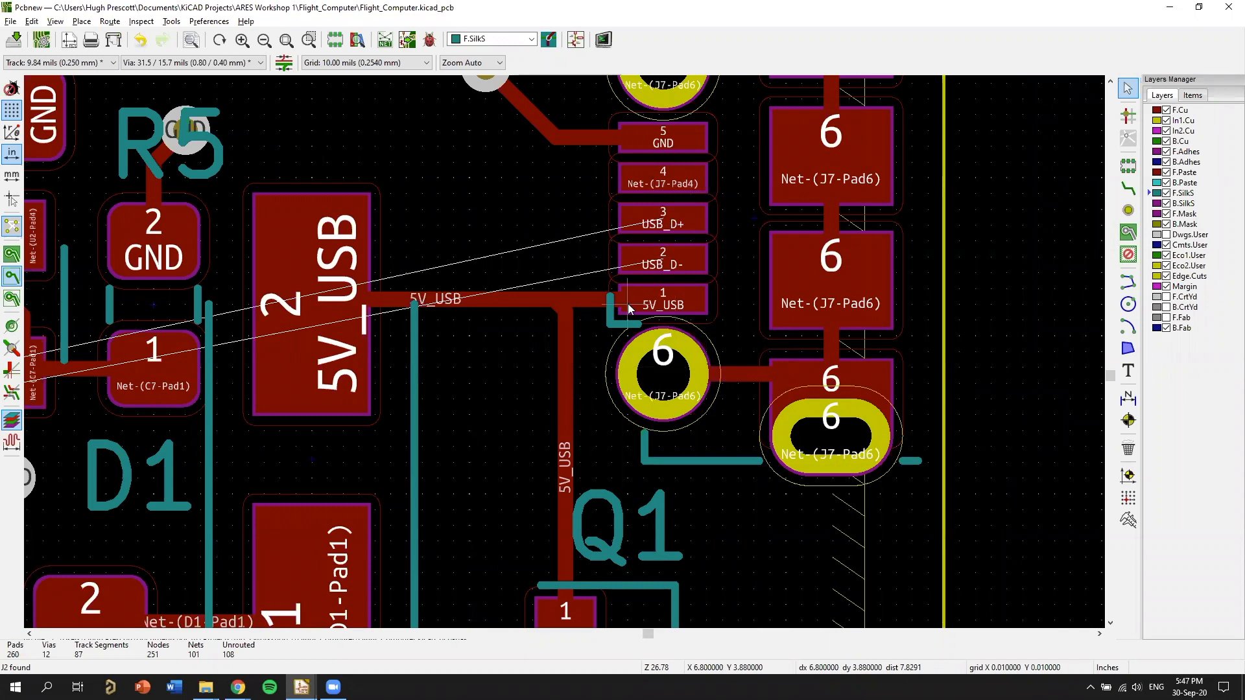
middle_click_drag(675, 319, 902, 334)
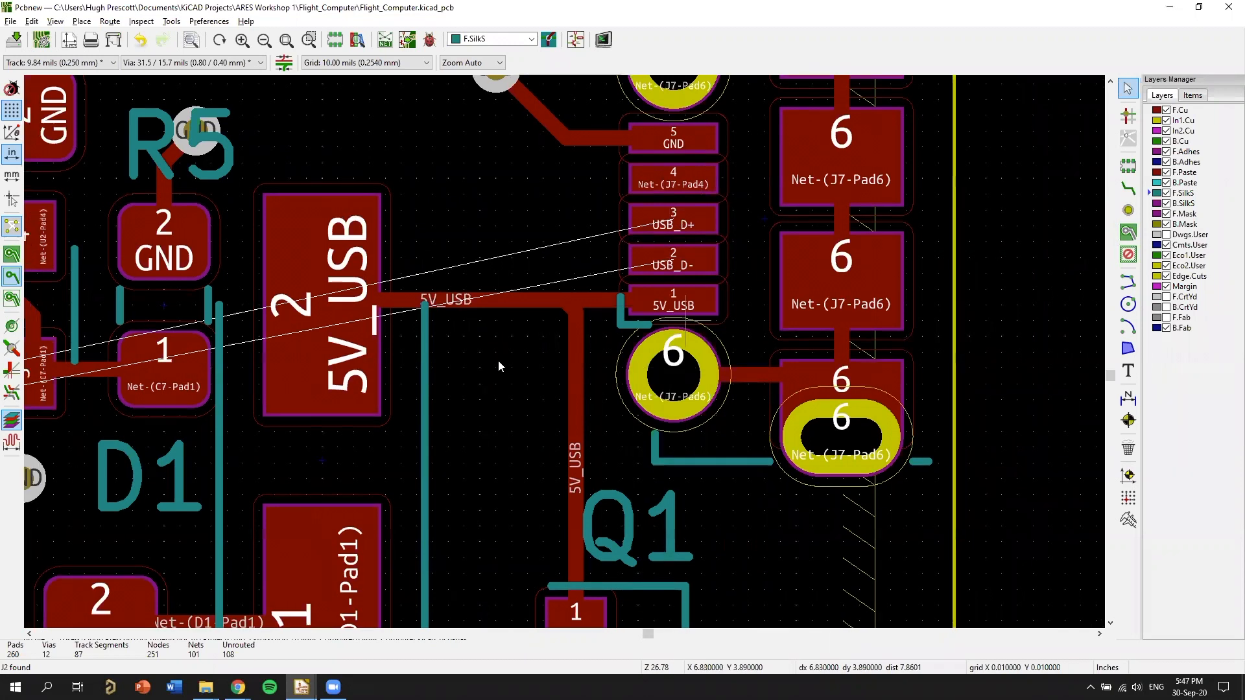
middle_click_drag(645, 298, 781, 274)
scroll(861, 257, "down", 1)
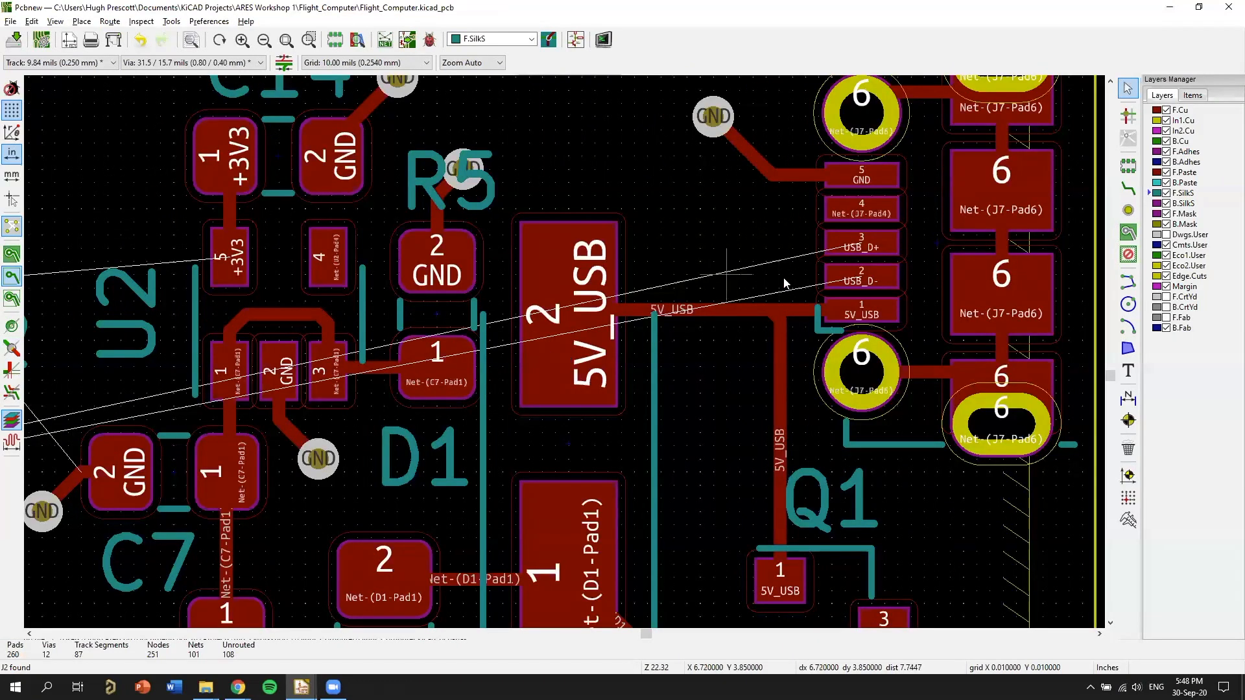
scroll(778, 272, "down", 1)
middle_click_drag(542, 352, 791, 258)
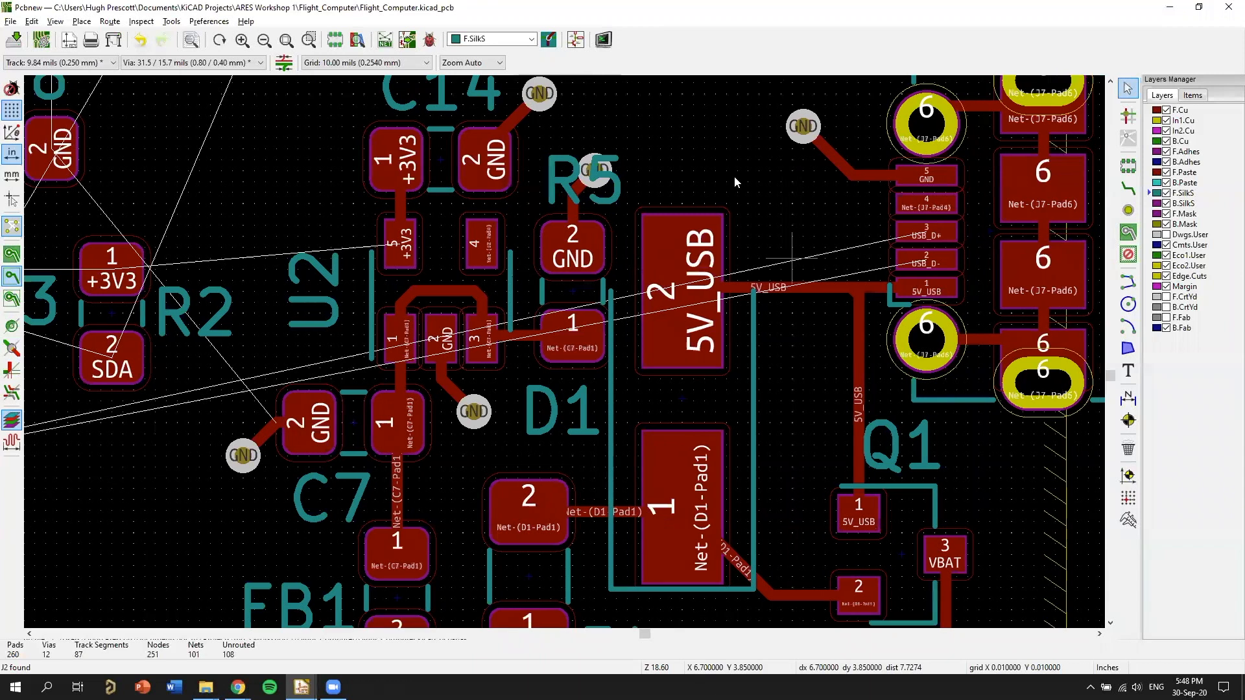
middle_click_drag(830, 185, 746, 186)
middle_click_drag(653, 249, 798, 174)
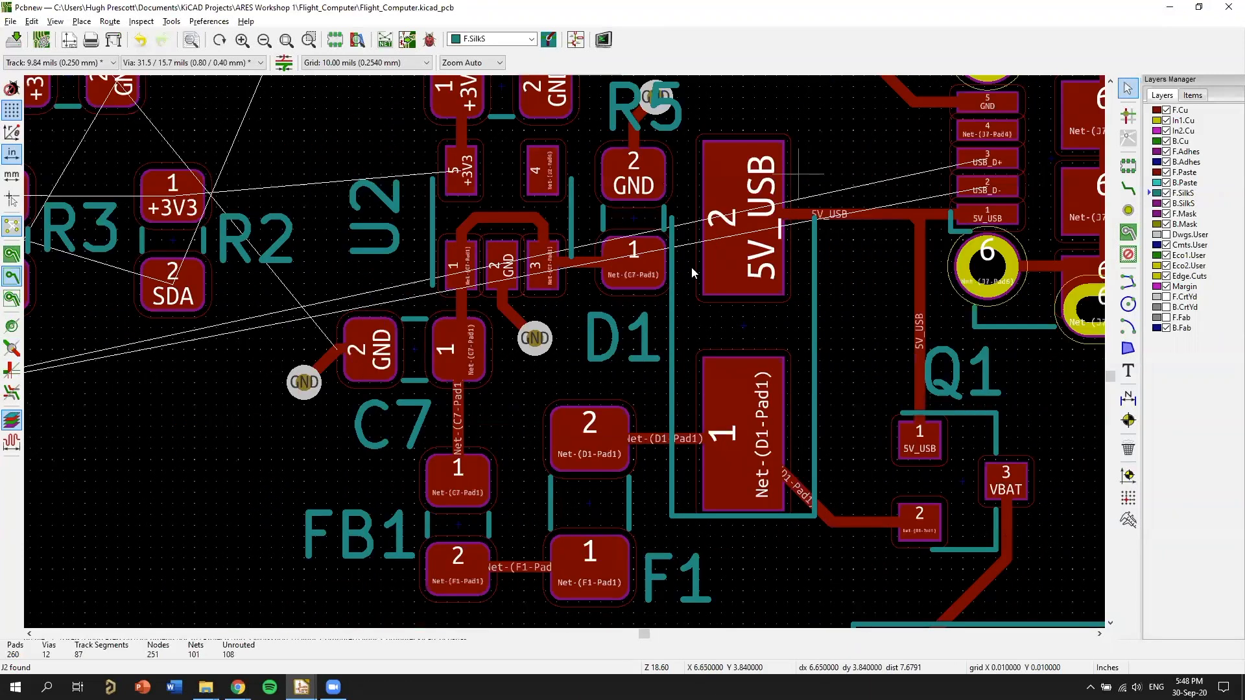
Follow the unrouted USB data lines past the regulator section to the pins of microcontroller U3.
middle_click_drag(420, 255, 792, 217)
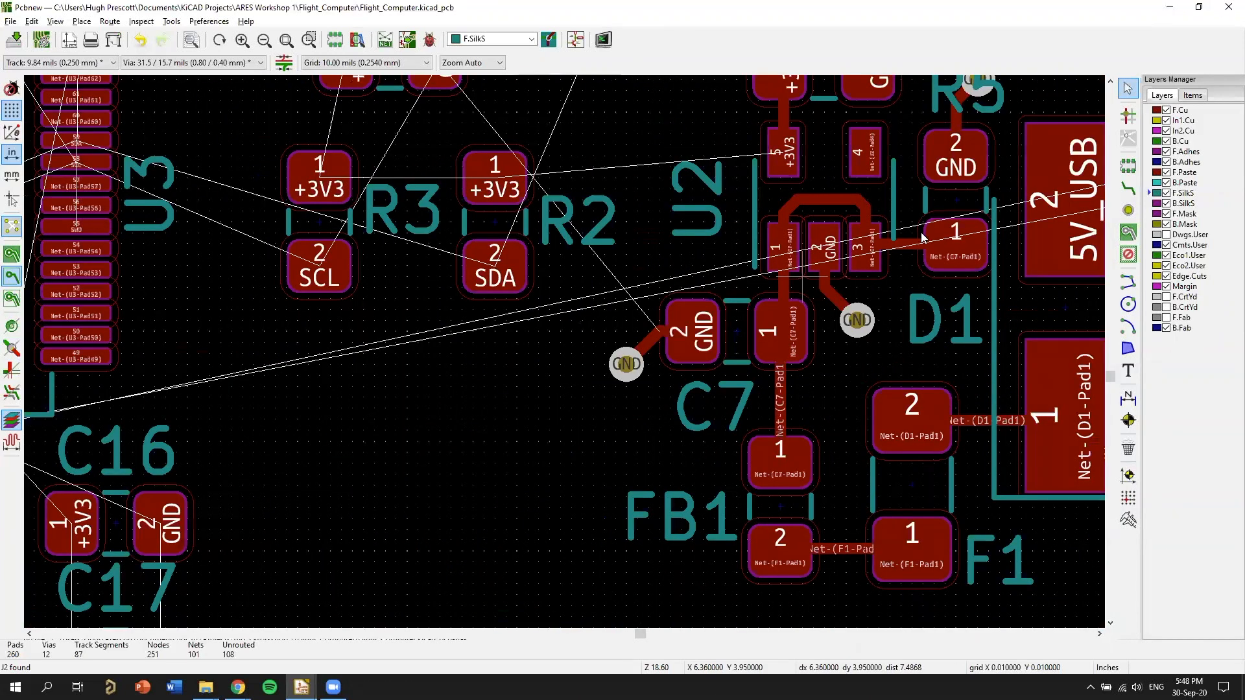
scroll(870, 241, "down", 1)
middle_click_drag(810, 259, 952, 195)
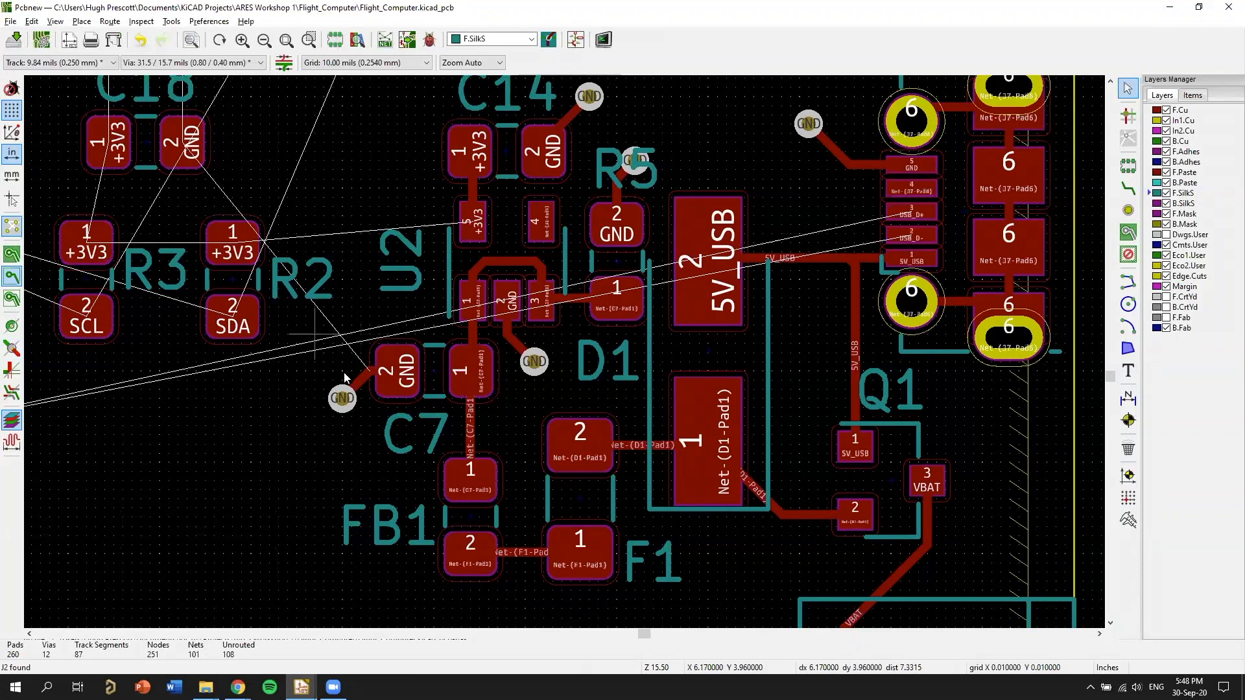
middle_click_drag(344, 374, 395, 361)
middle_click_drag(278, 366, 682, 308)
middle_click_drag(340, 372, 579, 327)
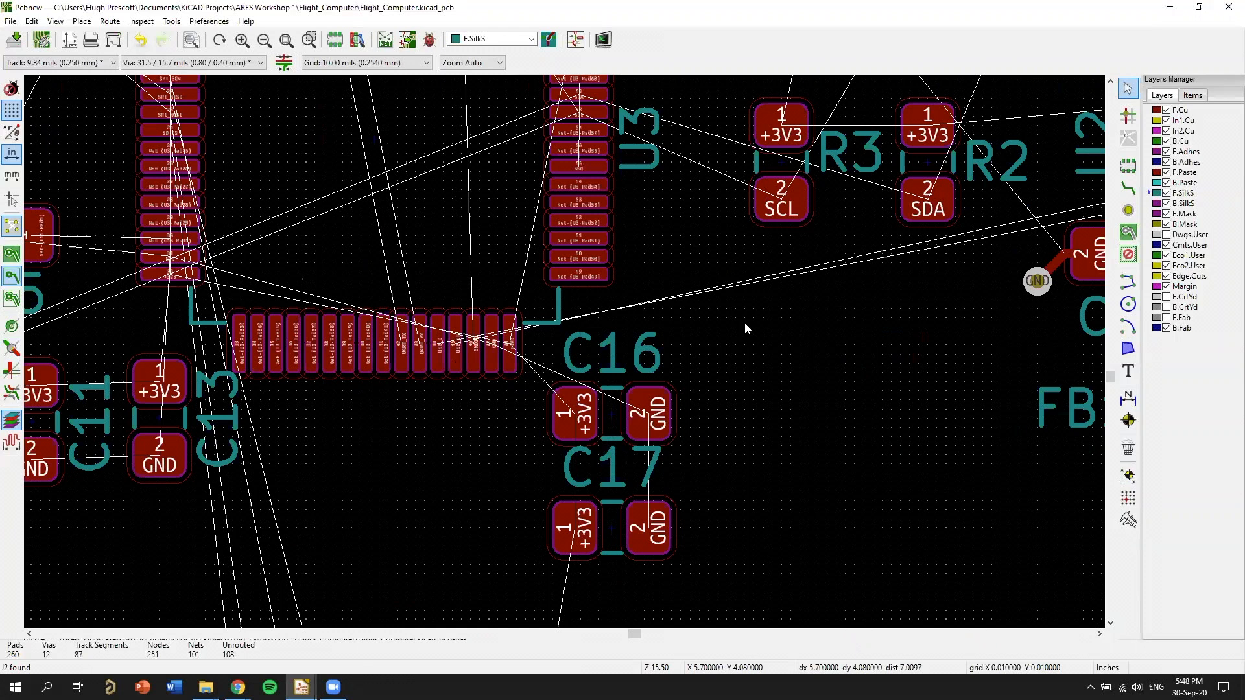
middle_click_drag(531, 374, 560, 352)
middle_click_drag(529, 260, 653, 407)
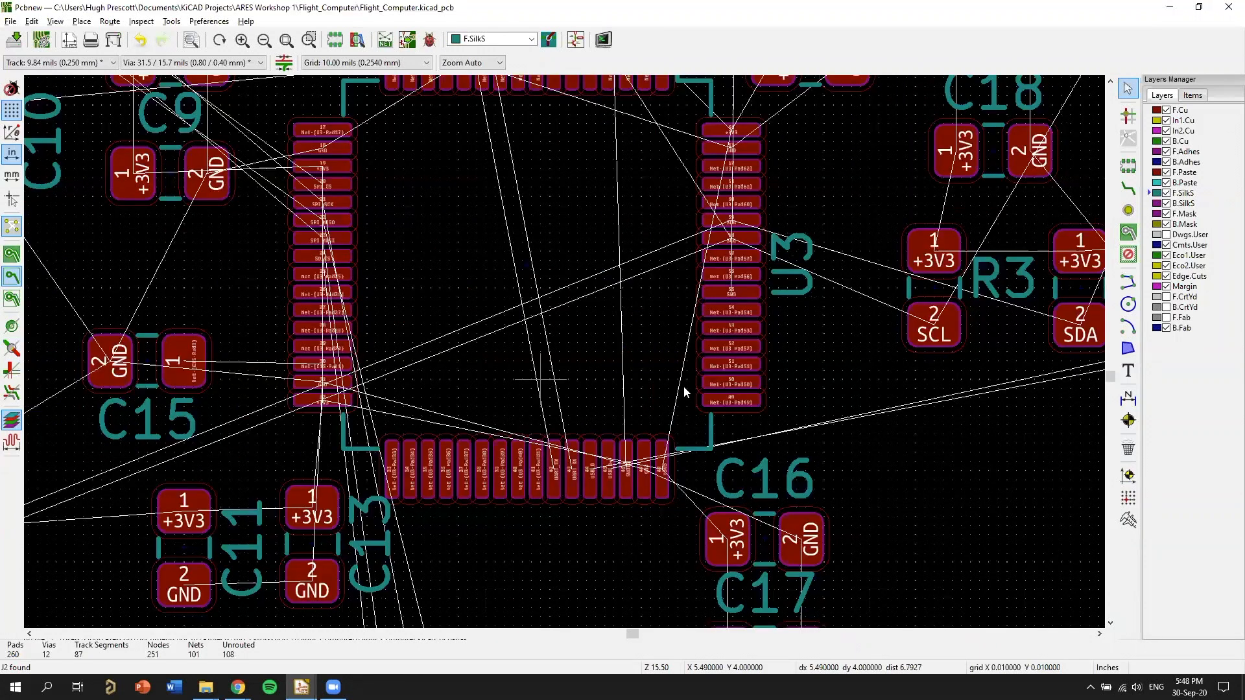
scroll(684, 391, "down", 2)
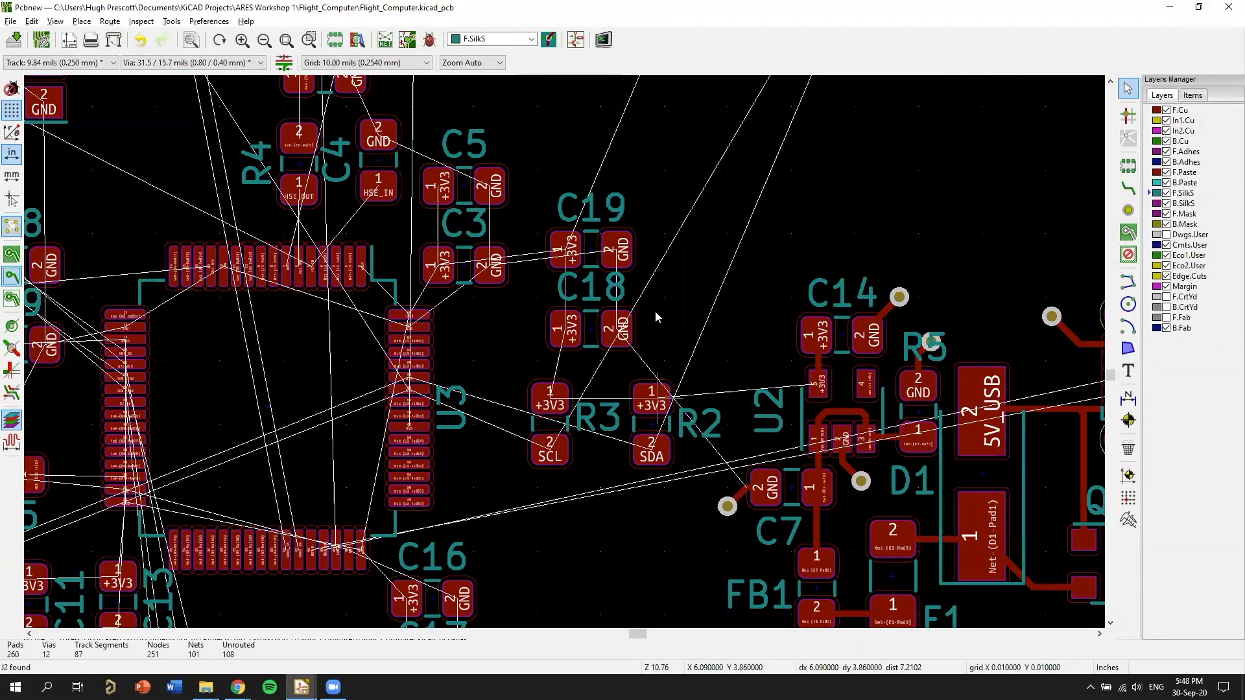
Move pull-up resistors R2 and R3 out of the space between U3 and regulator U2.
middle_click_drag(716, 454, 723, 448)
key("m")
middle_click_drag(674, 177, 663, 429)
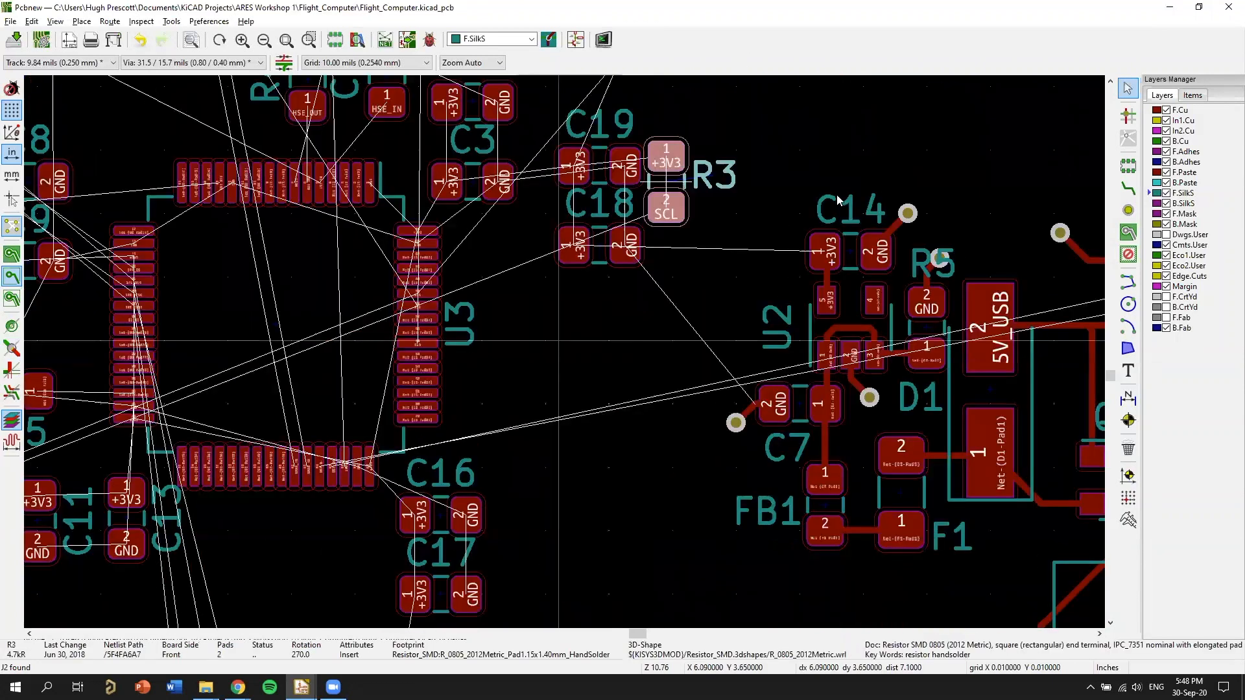
left_click(699, 312)
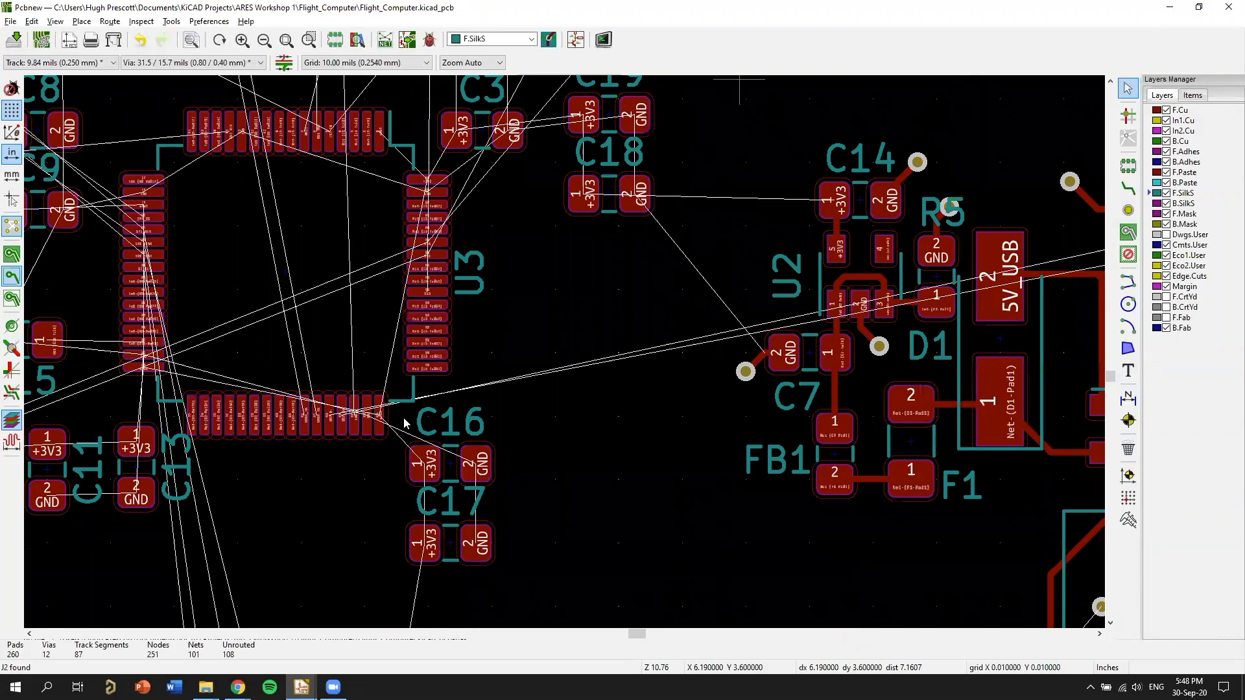
Examine the cleared area between U3 and regulator U2, including the unrouted USB lines and the pads around U3.
scroll(872, 203, "up", 5)
scroll(724, 301, "down", 5)
scroll(625, 389, "up", 5)
middle_click_drag(400, 381, 941, 299)
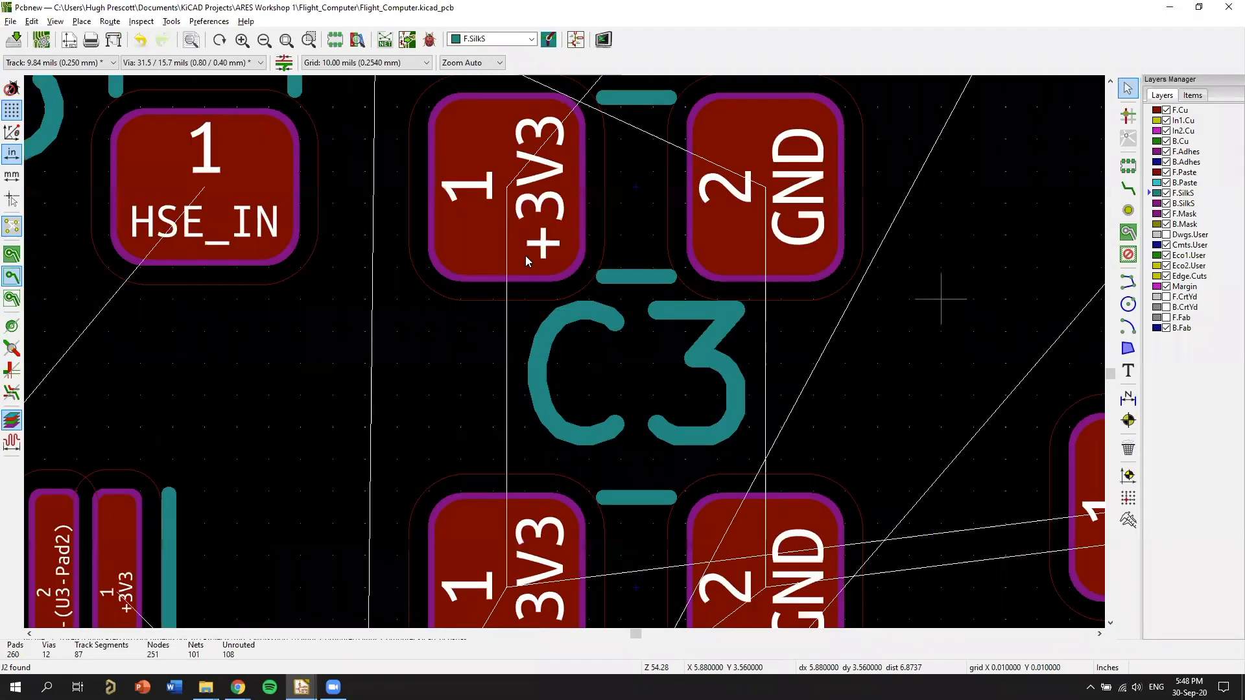
scroll(653, 222, "down", 5)
scroll(520, 282, "up", 2)
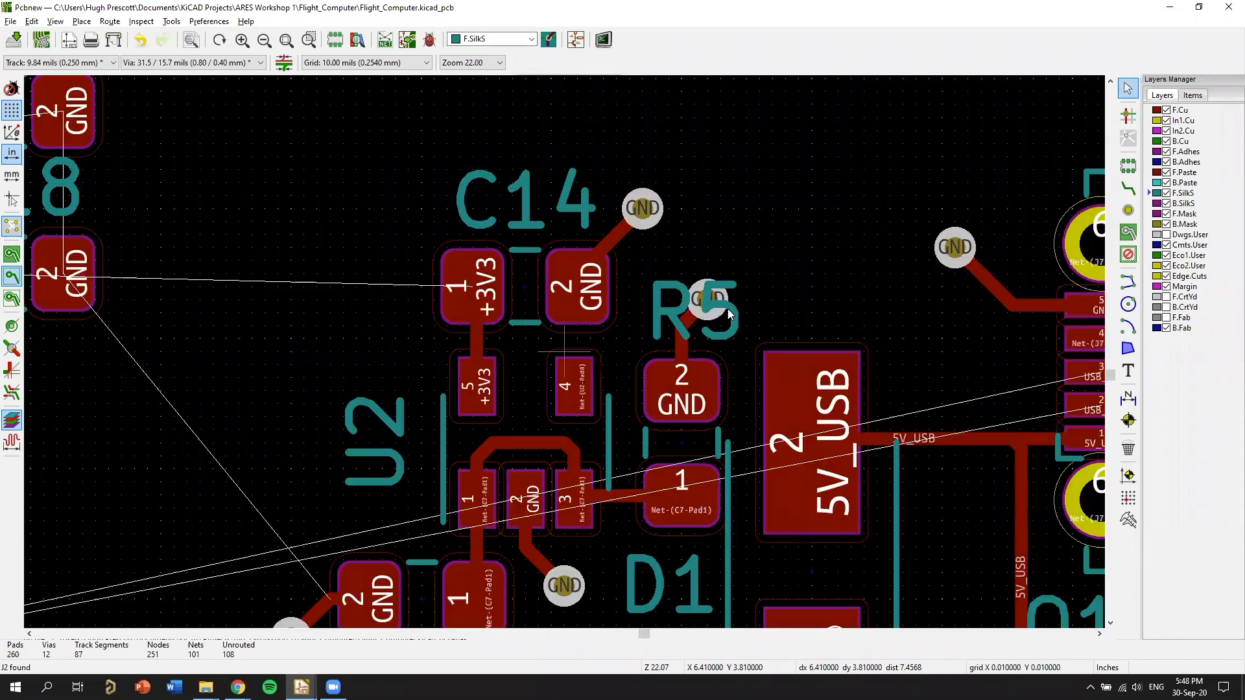
middle_click_drag(452, 369, 731, 334)
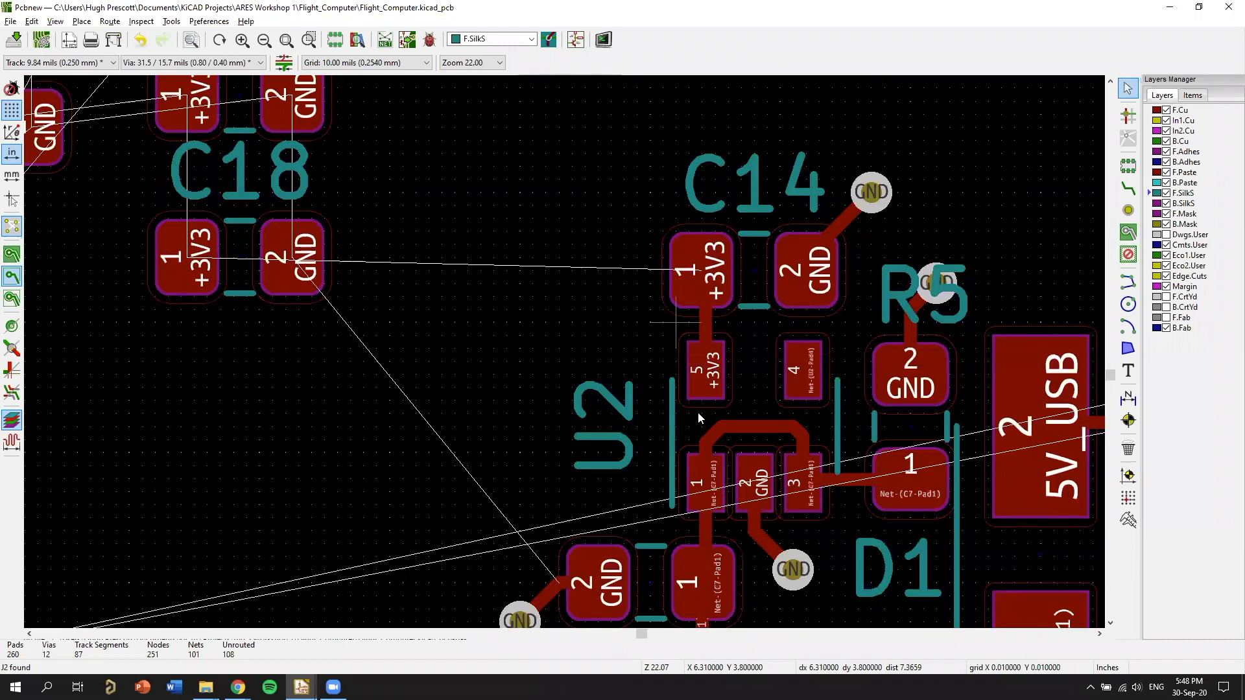
scroll(825, 266, "down", 1)
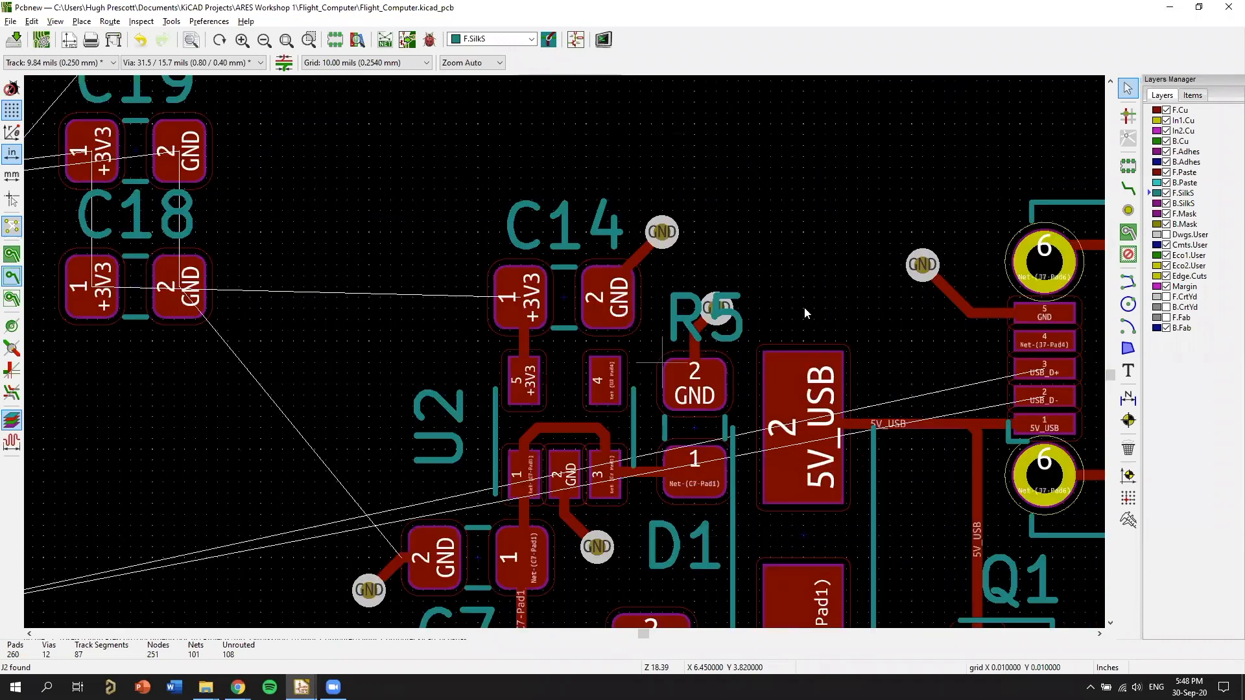
middle_click_drag(173, 330, 643, 311)
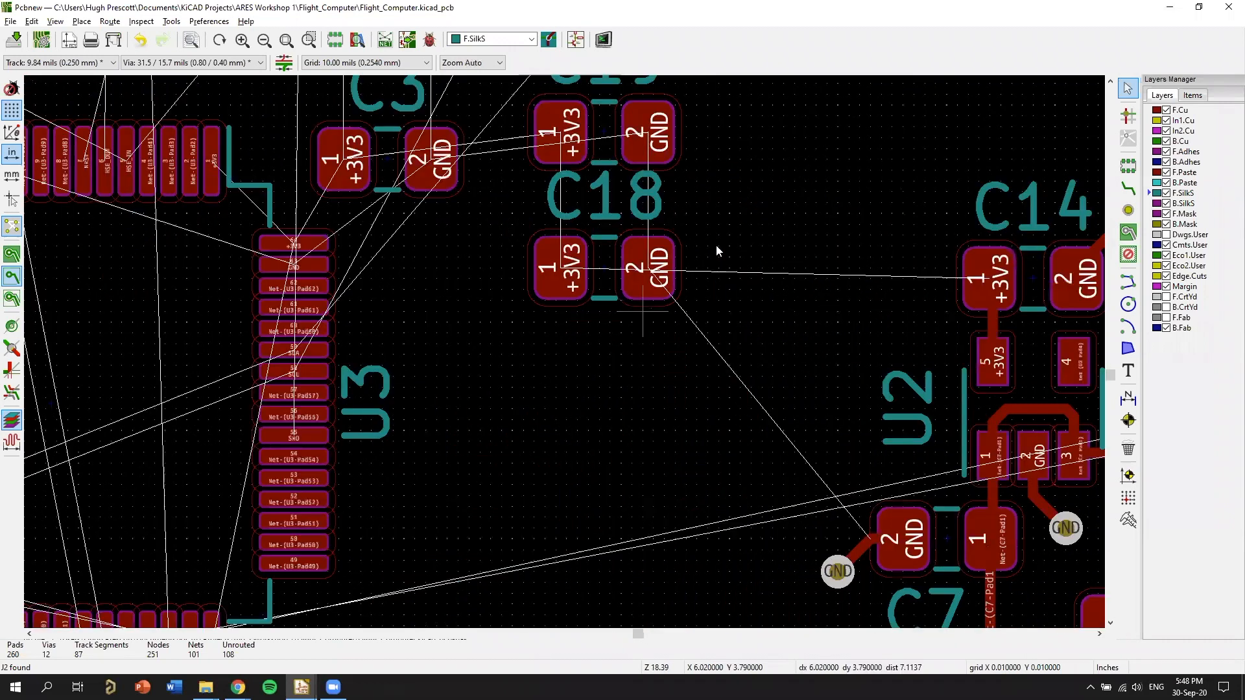
middle_click_drag(555, 355, 749, 299)
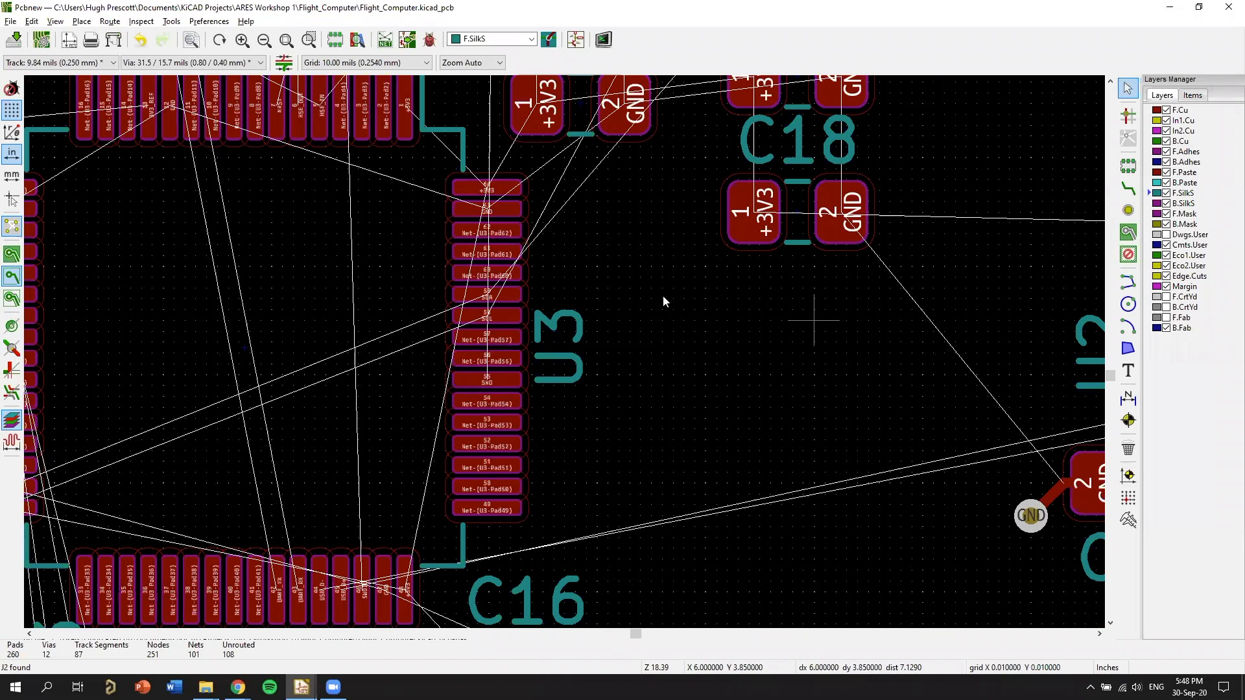
scroll(588, 296, "down", 1)
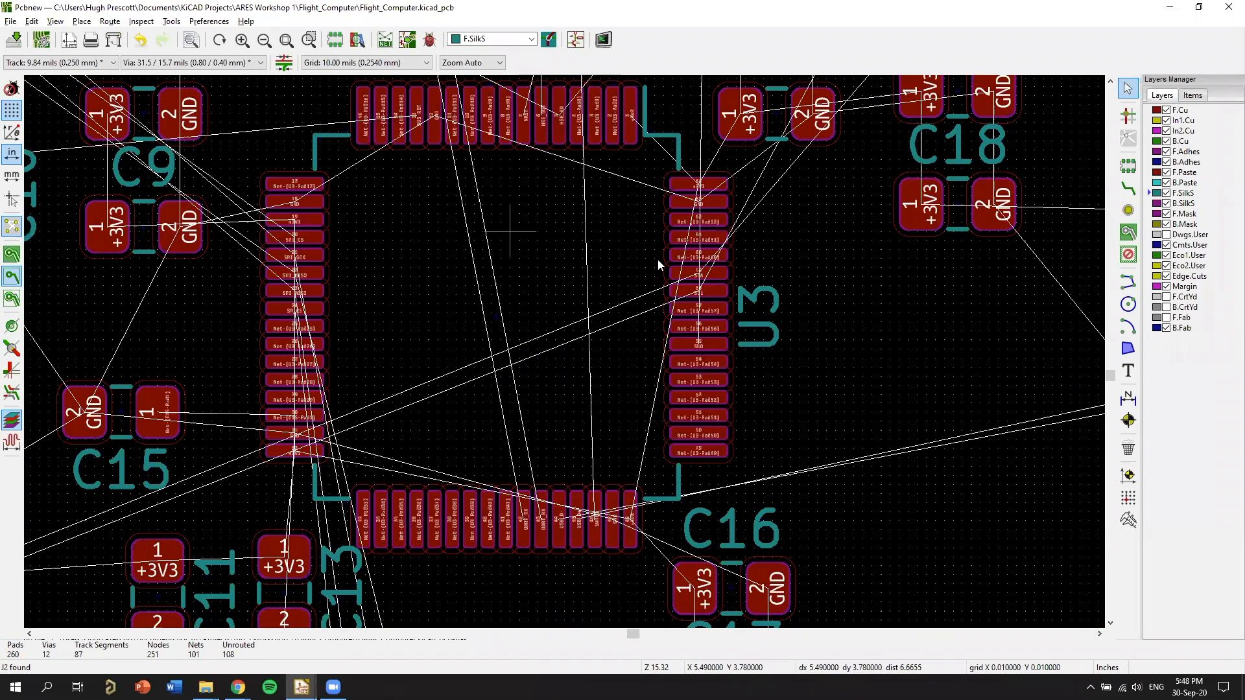
Switch to the Eeschema schematic and examine decoupling capacitors C3 to C19 and the microcontroller's VBAT and VDD pin numbers.
key("alt+Tab")
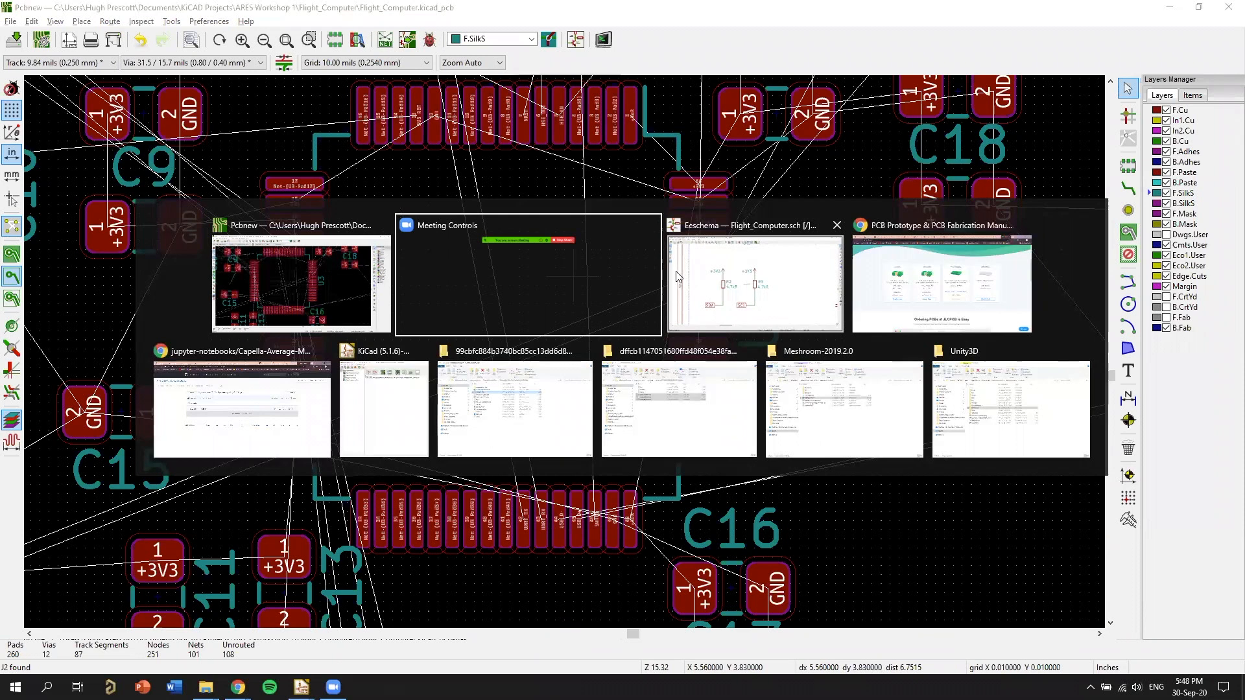
key("alt+Tab")
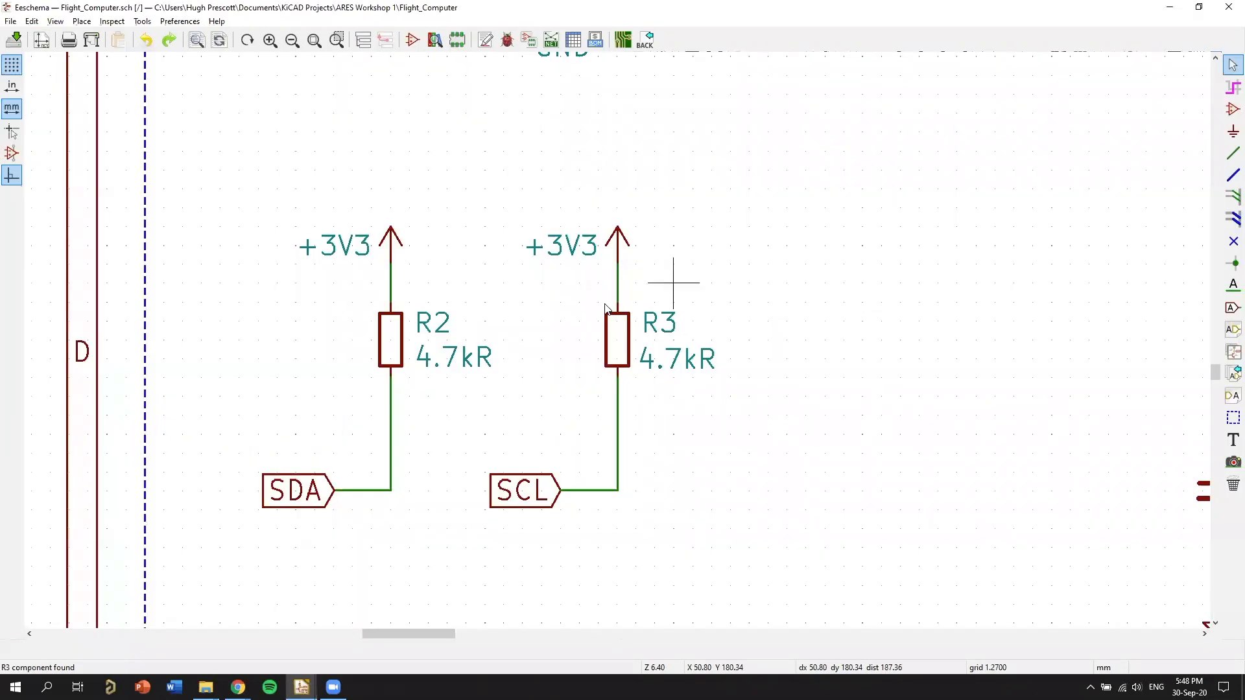
scroll(552, 363, "down", 3)
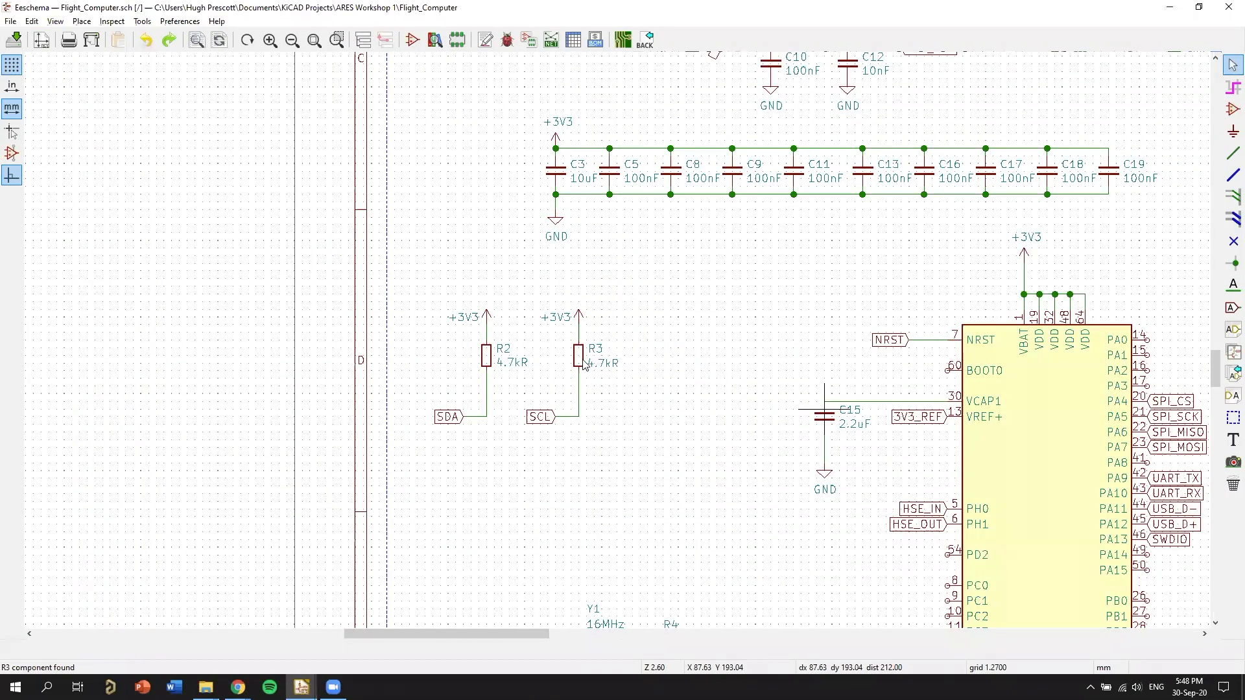
scroll(584, 305, "up", 3)
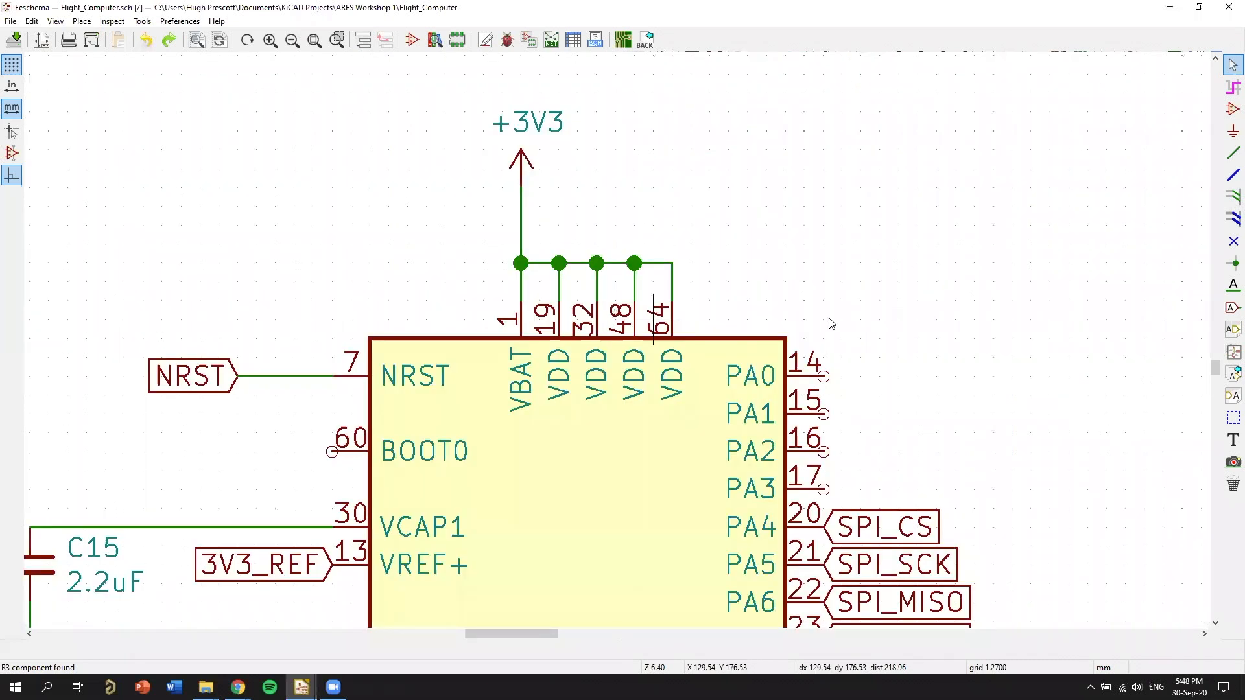
scroll(491, 182, "down", 3)
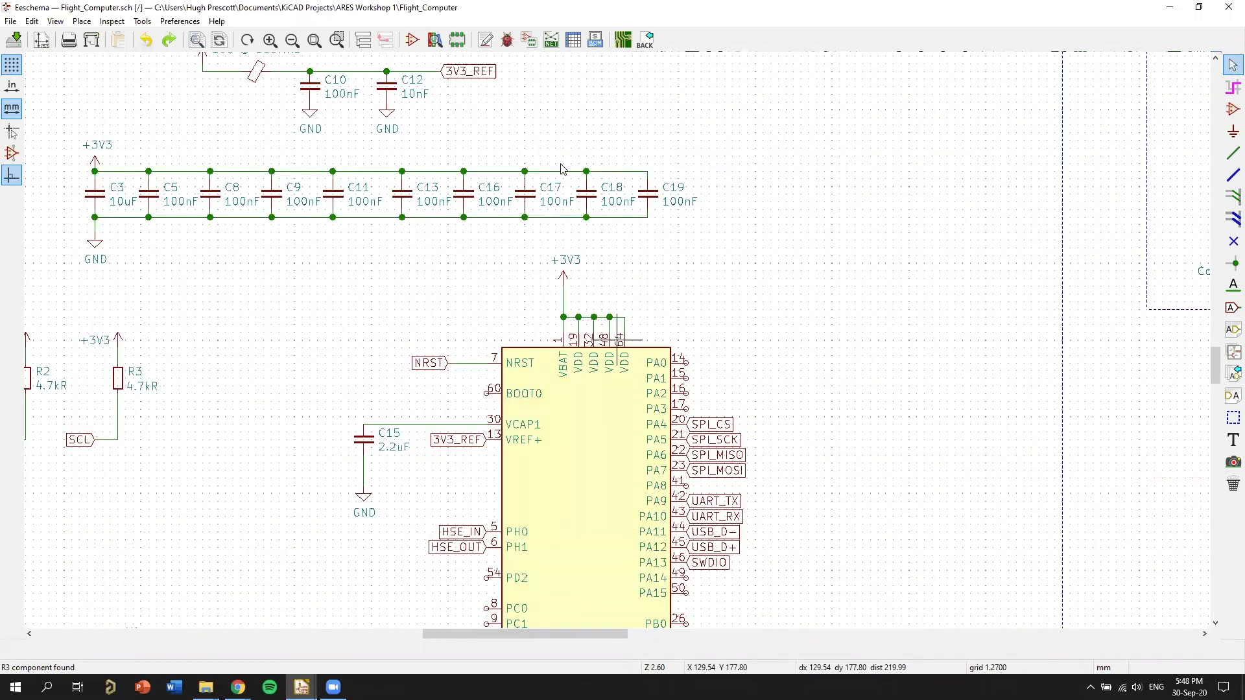
middle_click_drag(685, 351, 1021, 318)
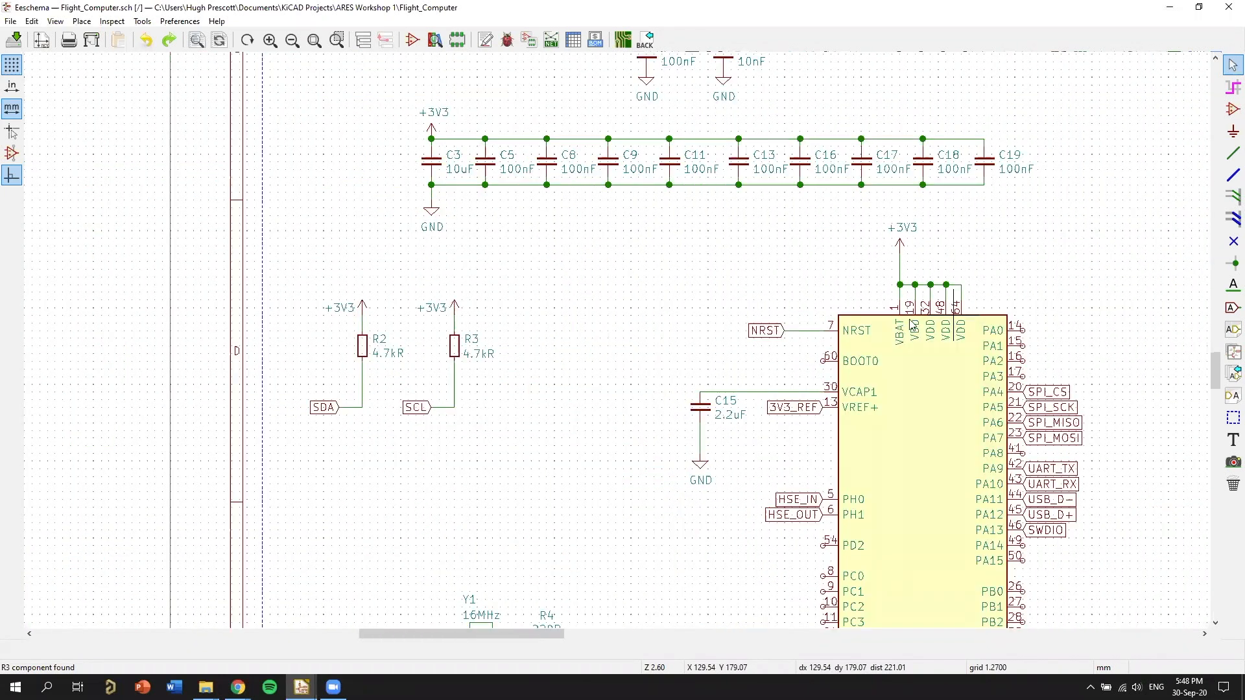
middle_click_drag(977, 366, 934, 510)
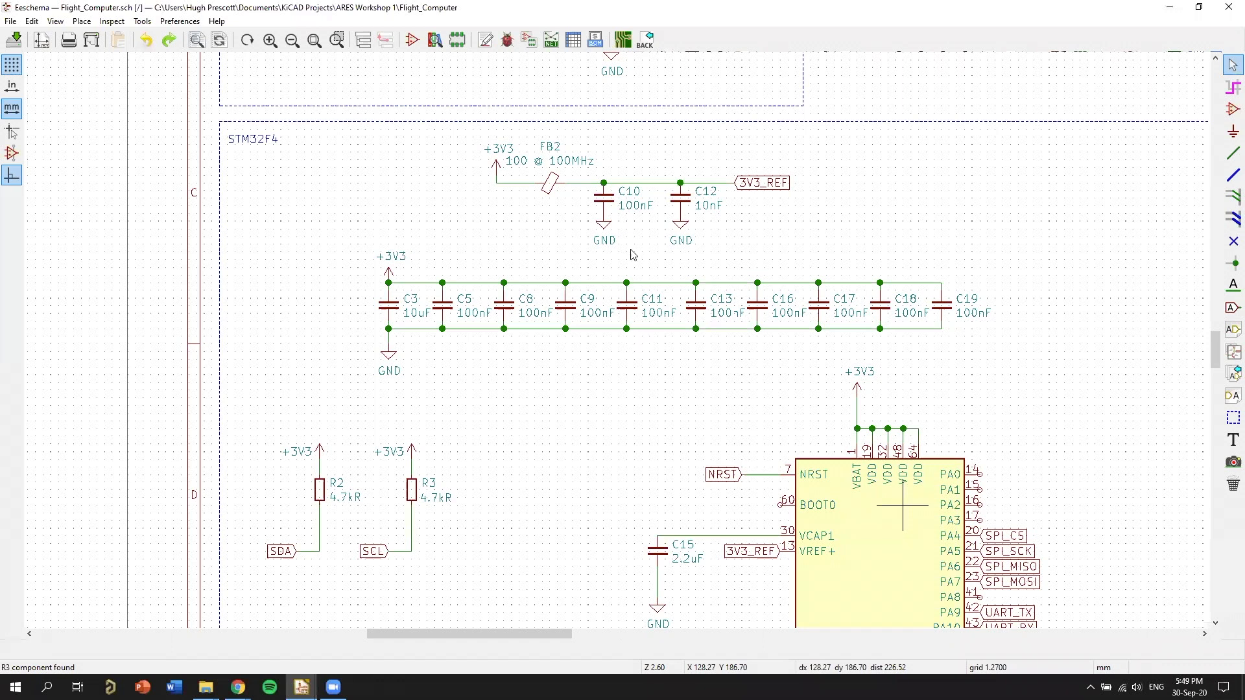
scroll(466, 195, "up", 2)
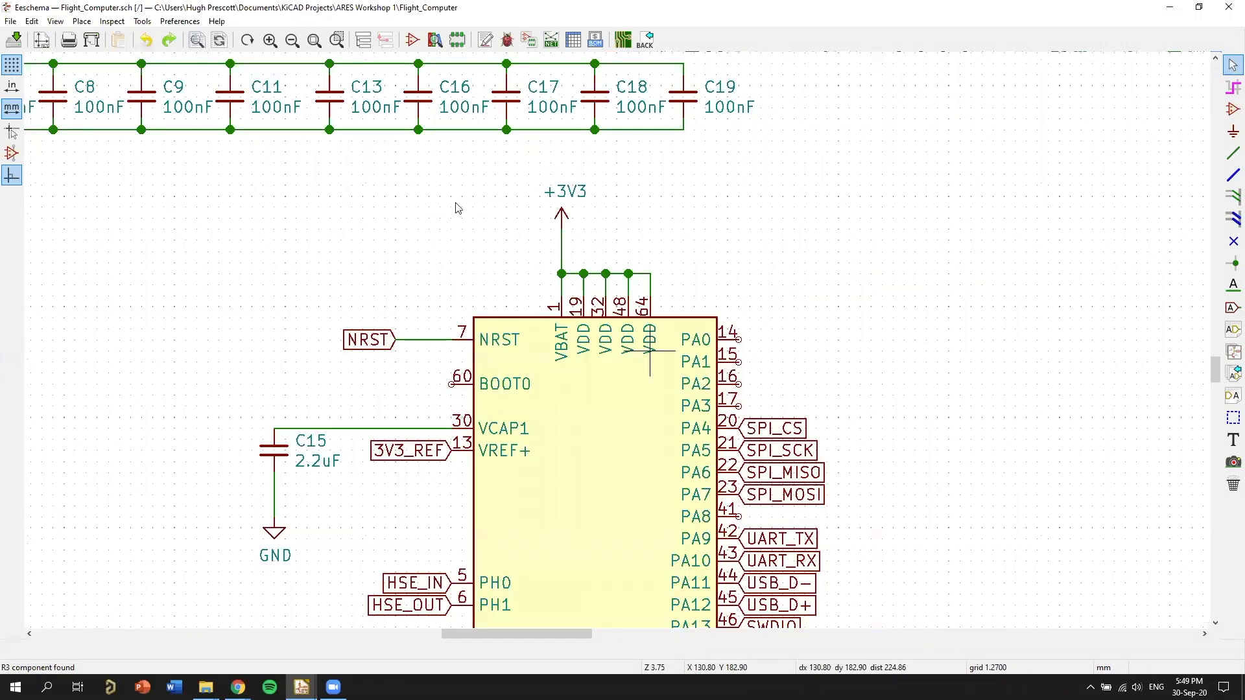
scroll(439, 208, "up", 4)
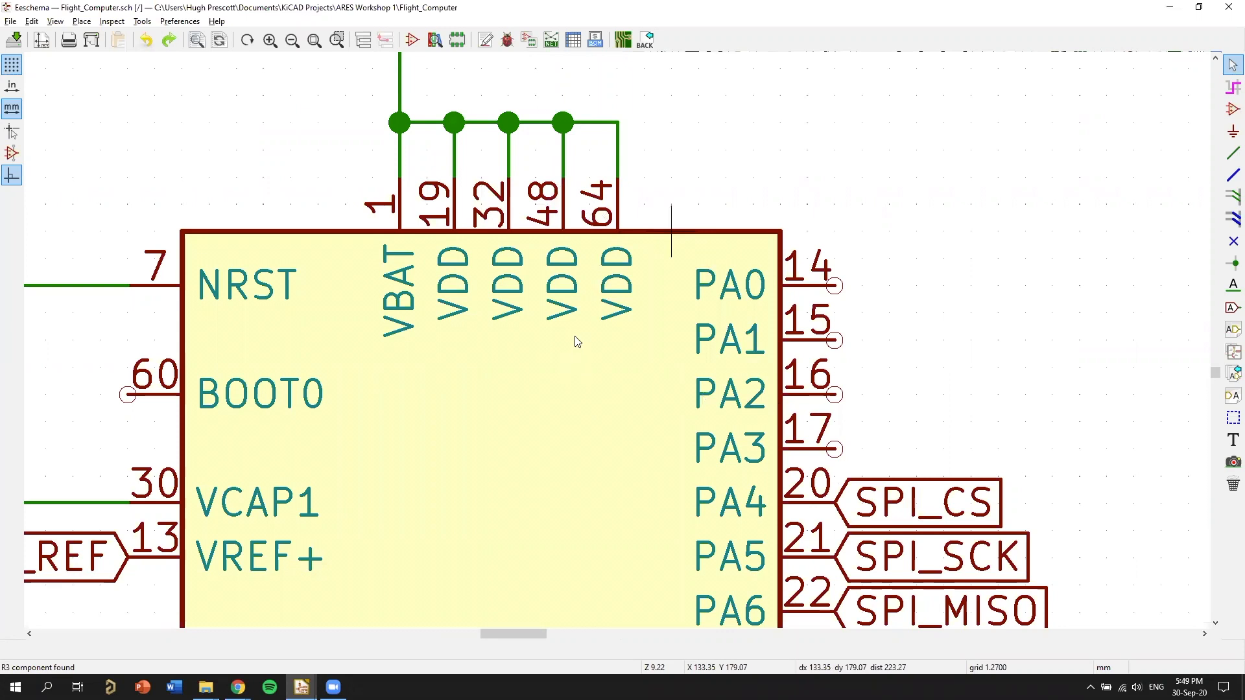
Locate U3's +3V3 pads in Pcbnew, including pins 1 and 19, and recheck the supply pin numbers in the Eeschema schematic.
key("alt+Tab")
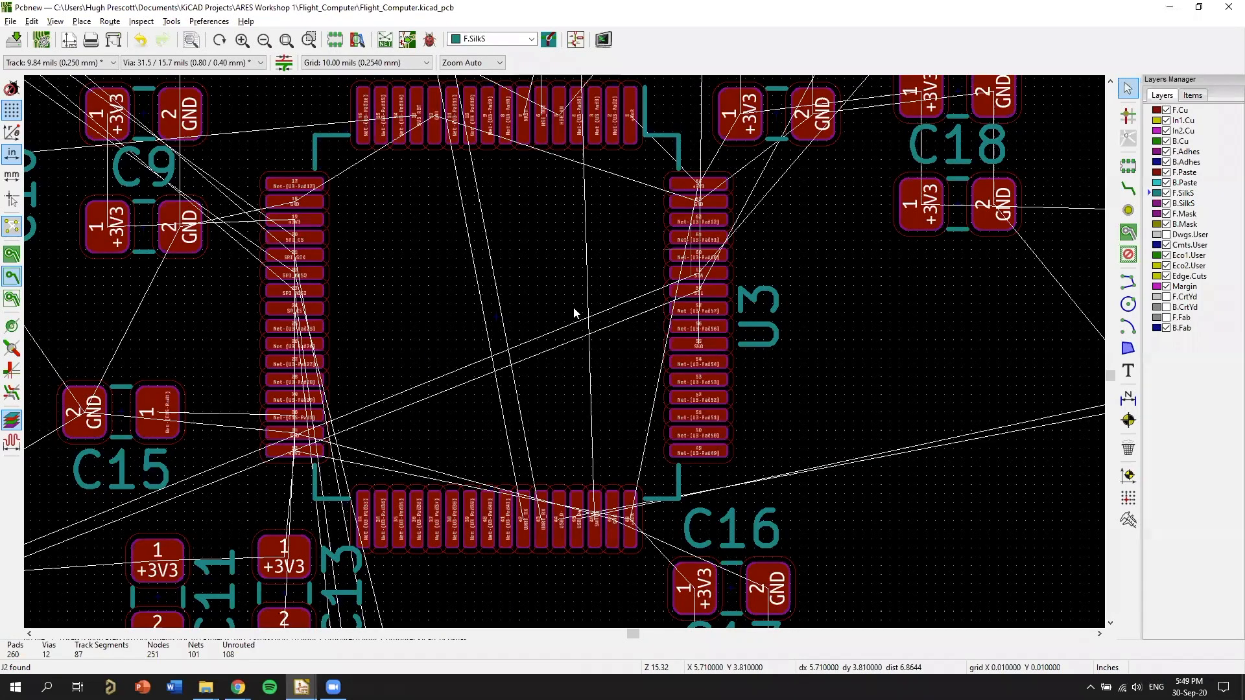
scroll(574, 313, "up", 3)
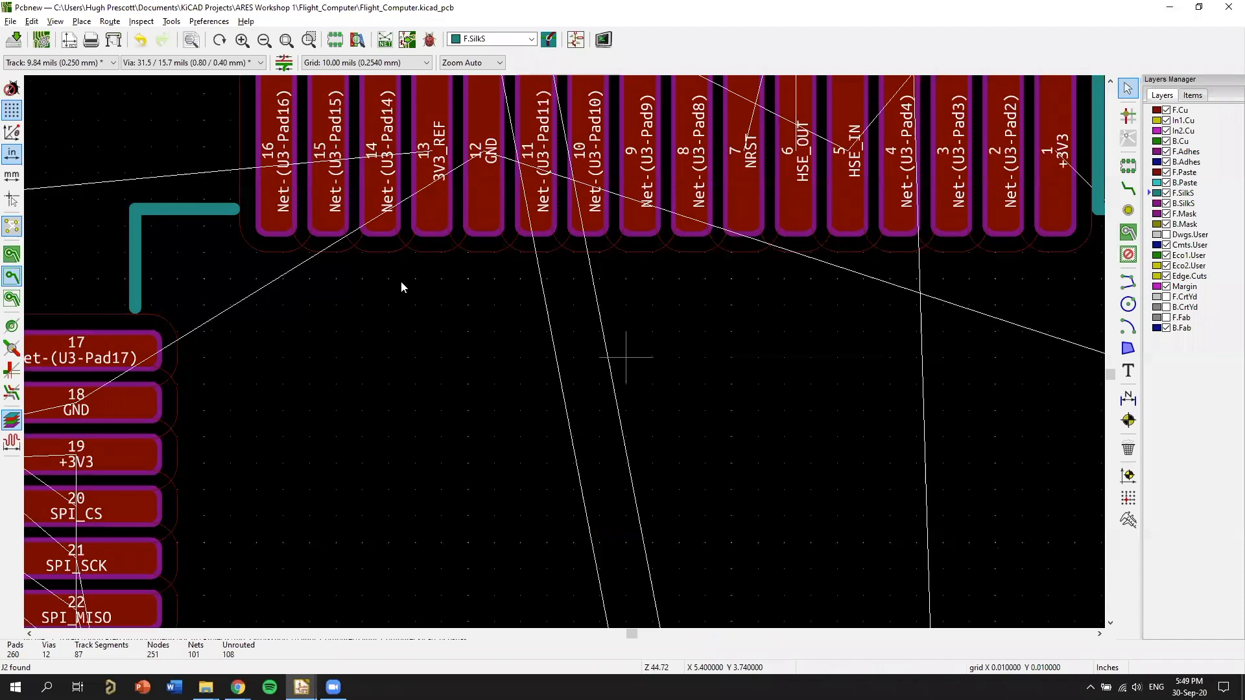
middle_click_drag(582, 316, 568, 351)
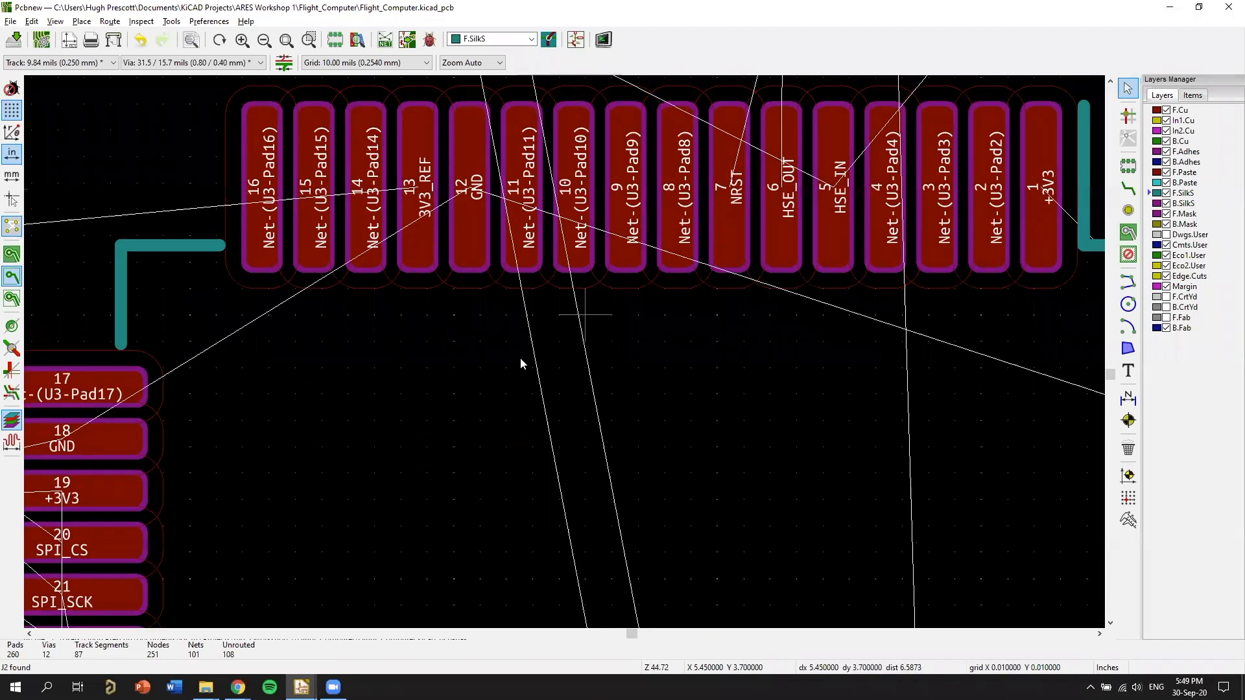
middle_click_drag(84, 499, 408, 277)
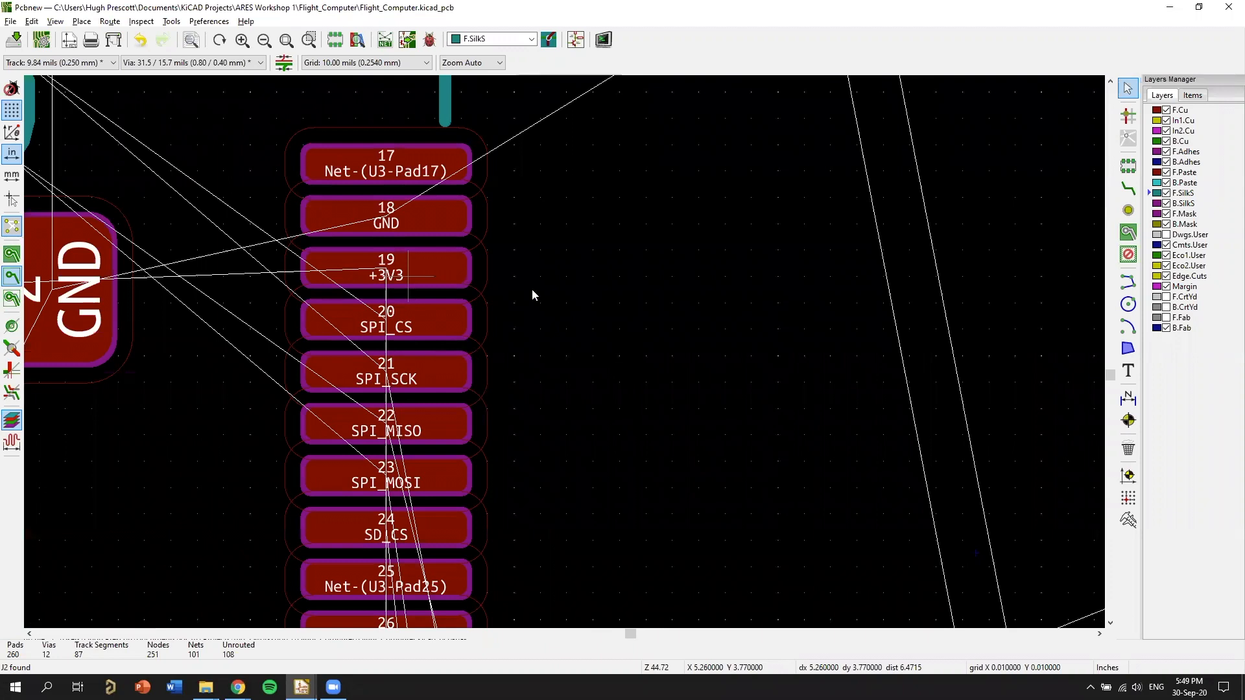
scroll(623, 361, "down", 3)
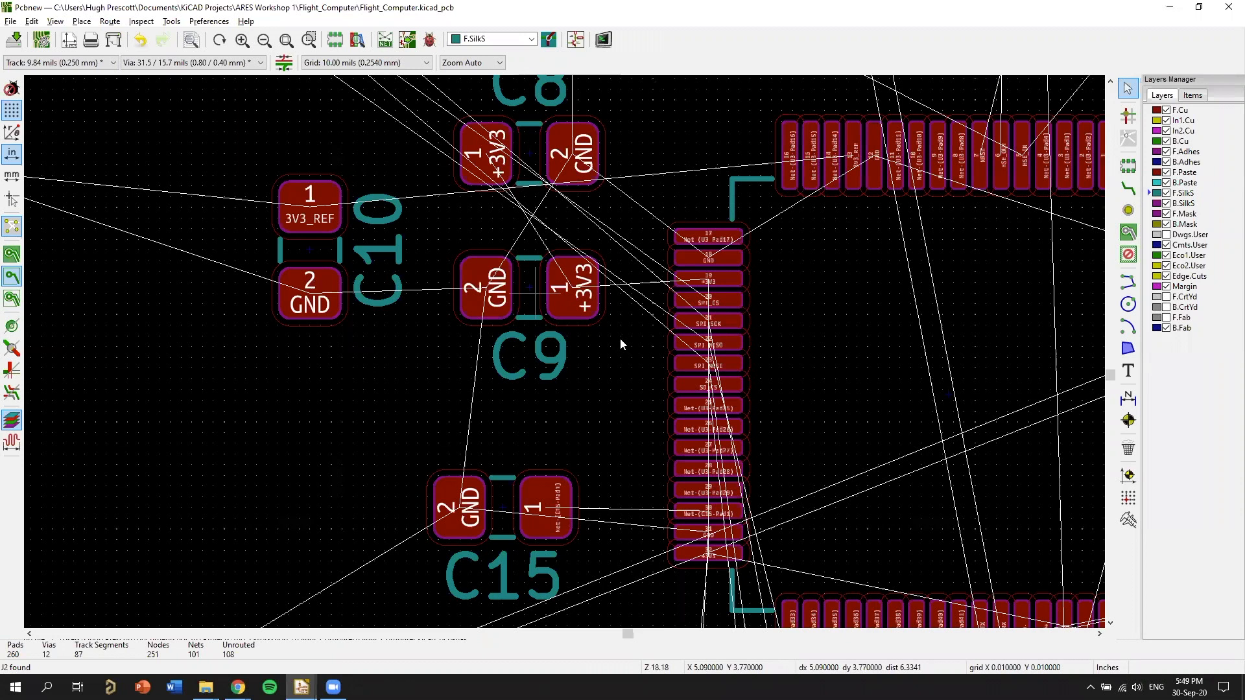
key("alt+Tab")
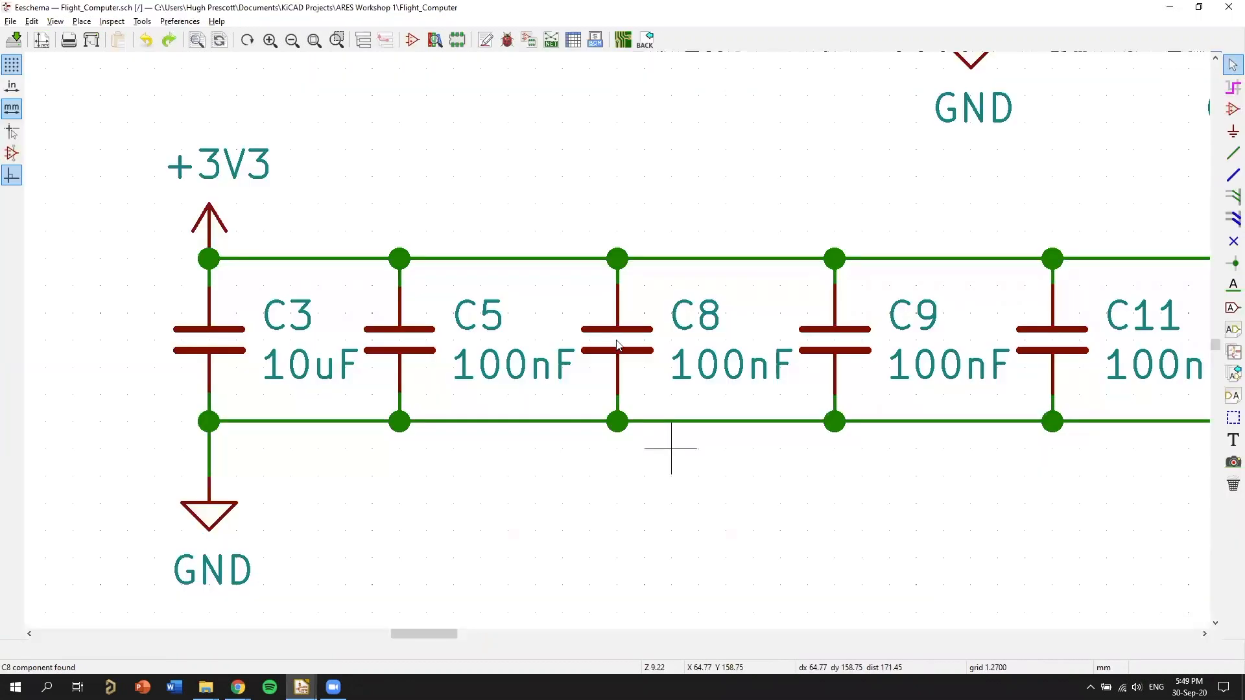
scroll(981, 453, "down", 10)
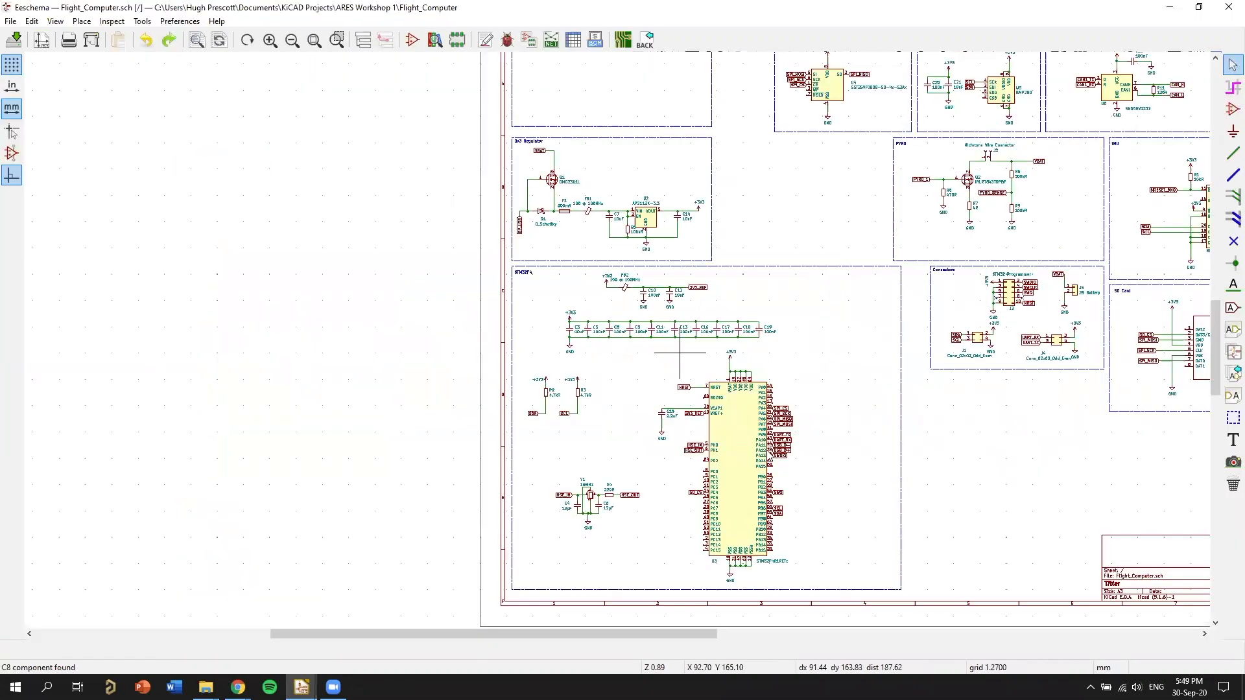
scroll(765, 383, "up", 9)
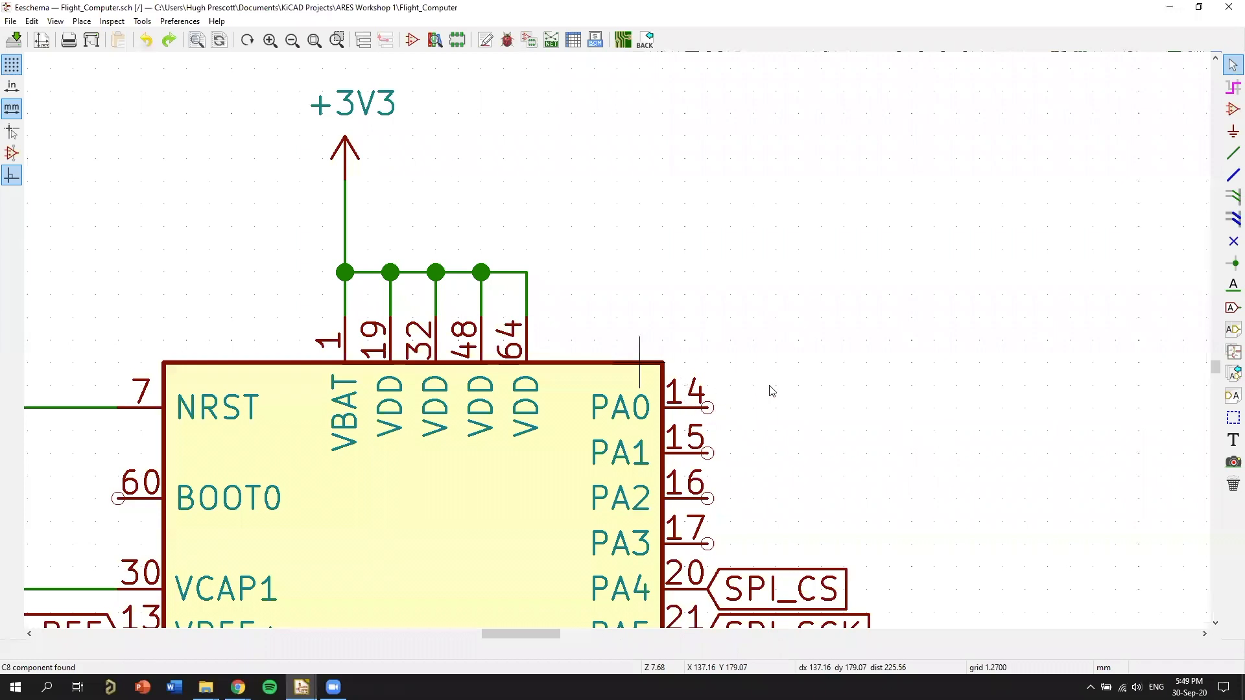
Switch back to Pcbnew, put C17's reference label below its pads, and pack C16 and C17 closely beneath U3's lower pin row.
key("alt+Tab")
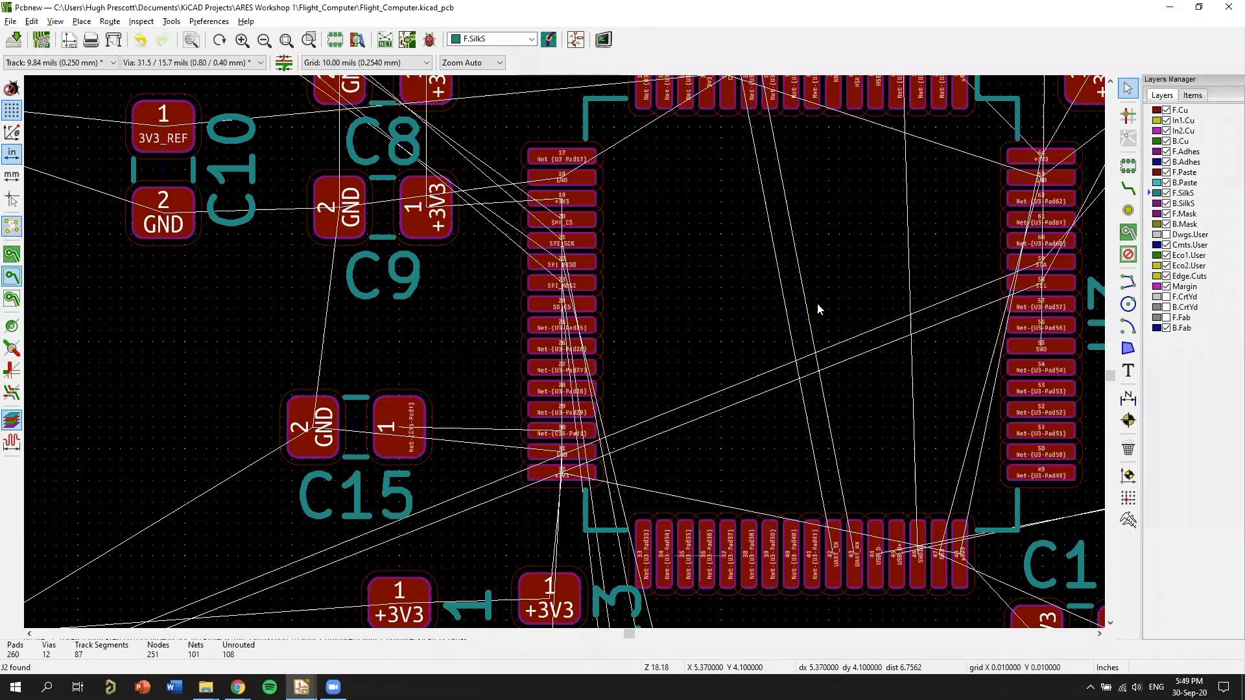
scroll(820, 295, "up", 1)
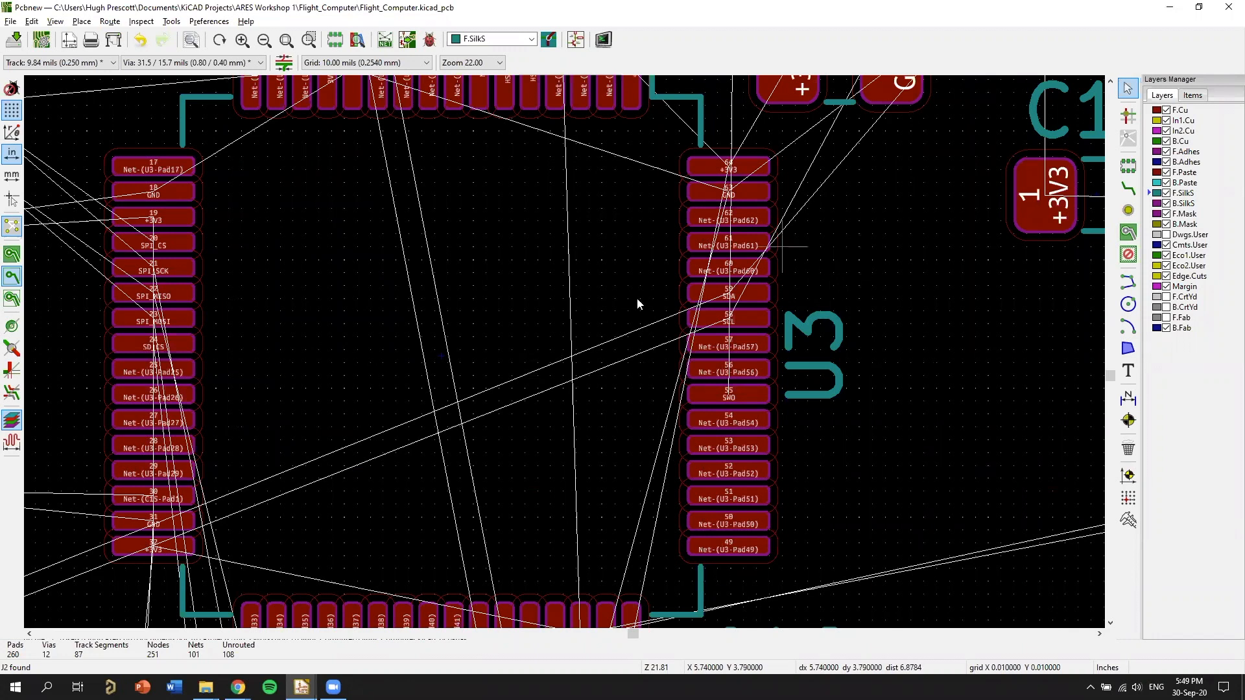
middle_click_drag(366, 358, 503, 317)
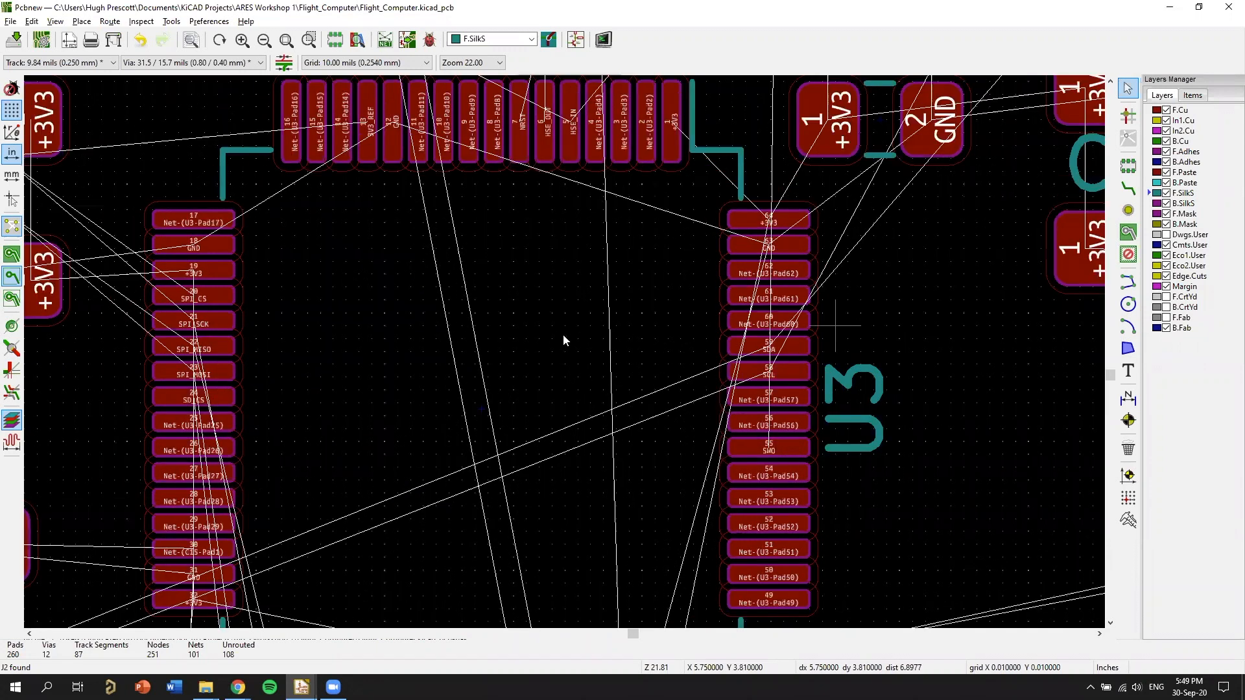
scroll(564, 356, "down", 3)
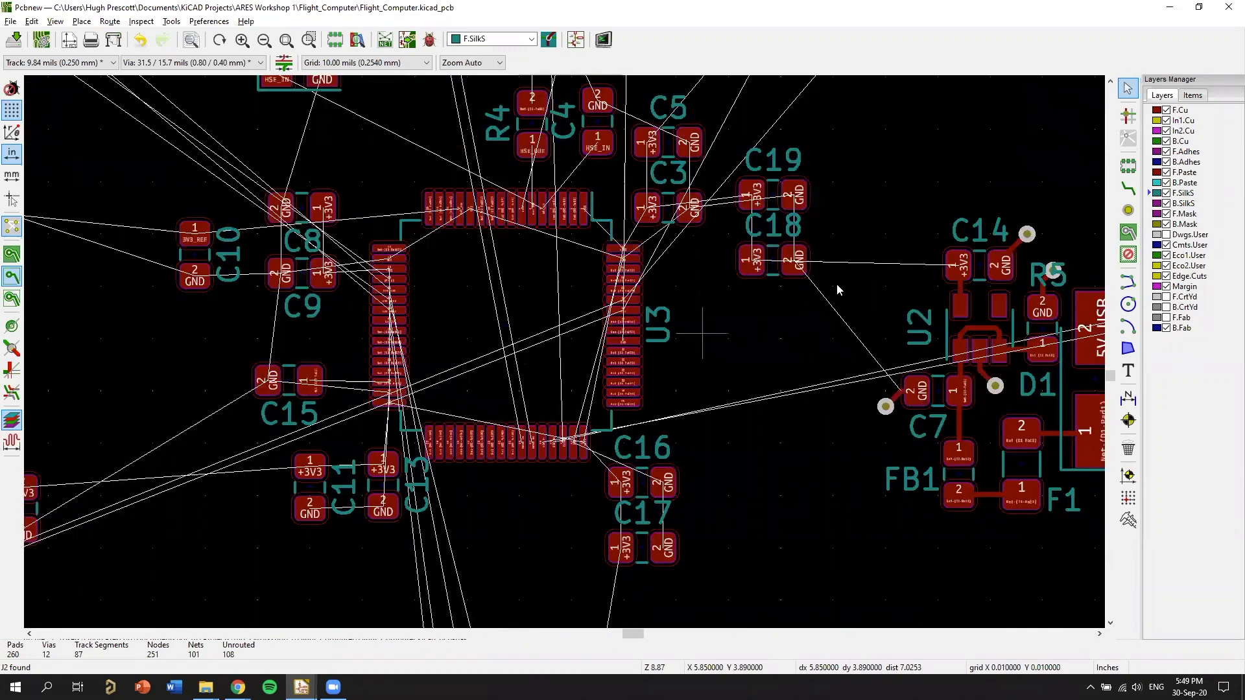
scroll(856, 256, "up", 1)
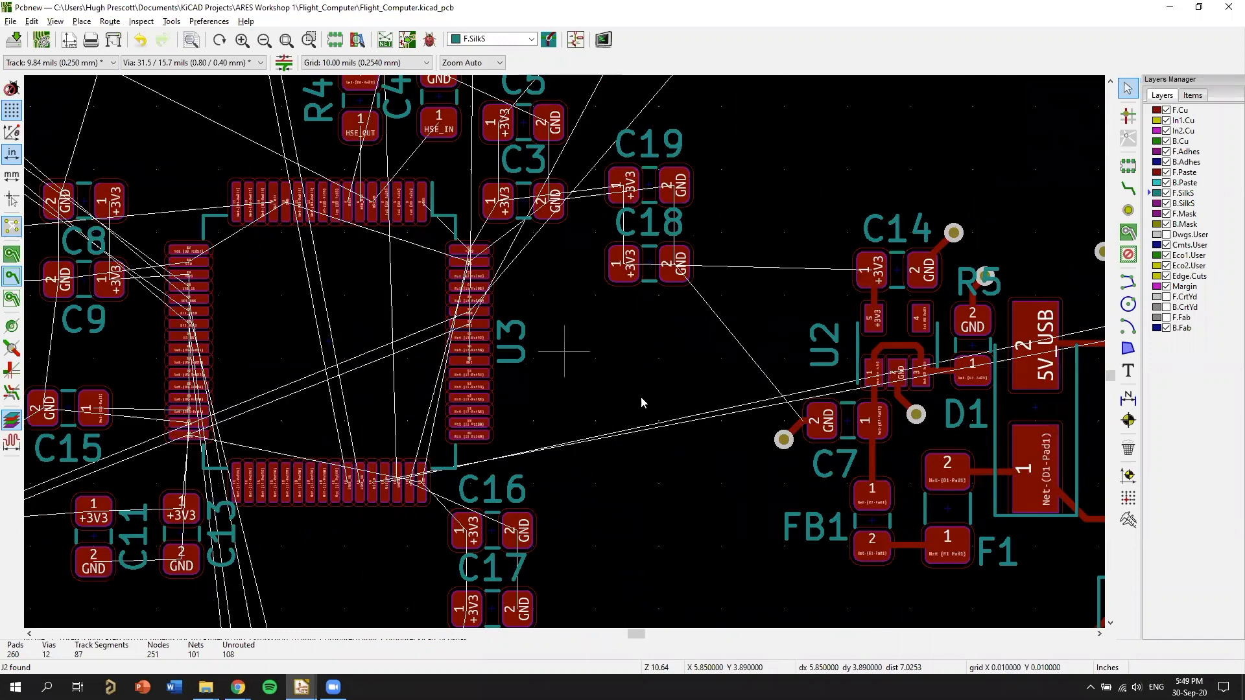
middle_click_drag(891, 283, 595, 365)
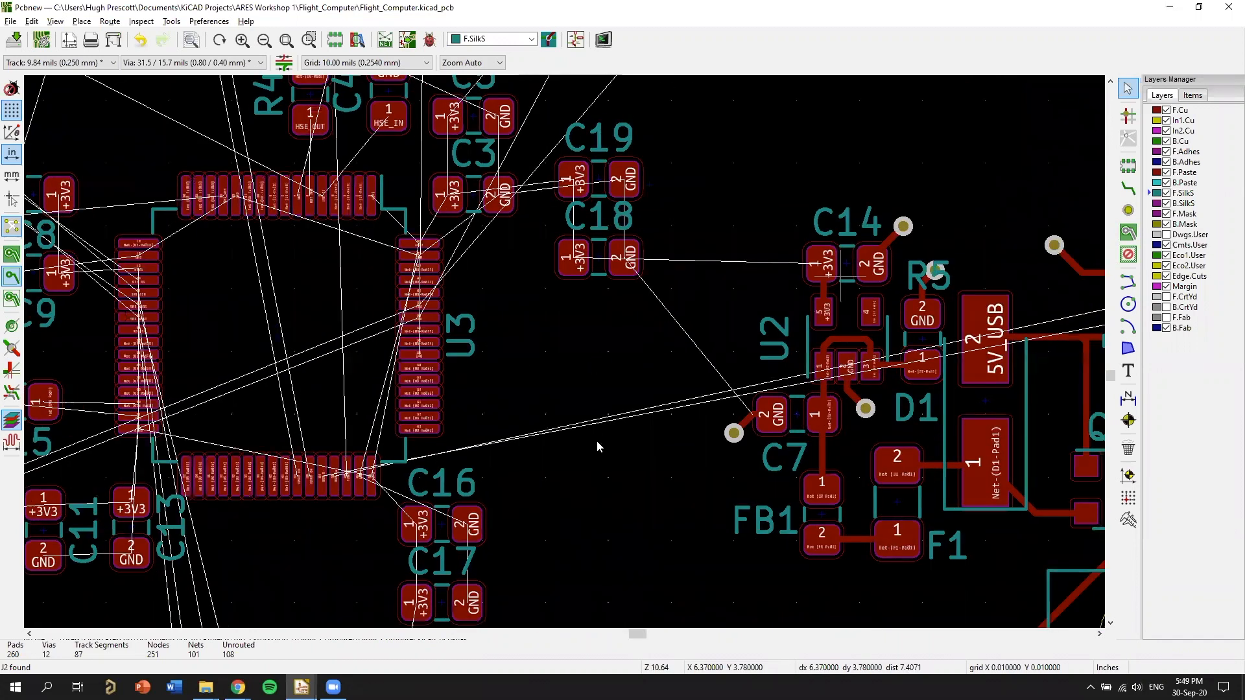
middle_click_drag(525, 541, 672, 341)
left_click_drag(589, 361, 593, 446)
left_click_drag(591, 403, 592, 378)
left_click_drag(581, 330, 540, 333)
left_click_drag(567, 378, 523, 378)
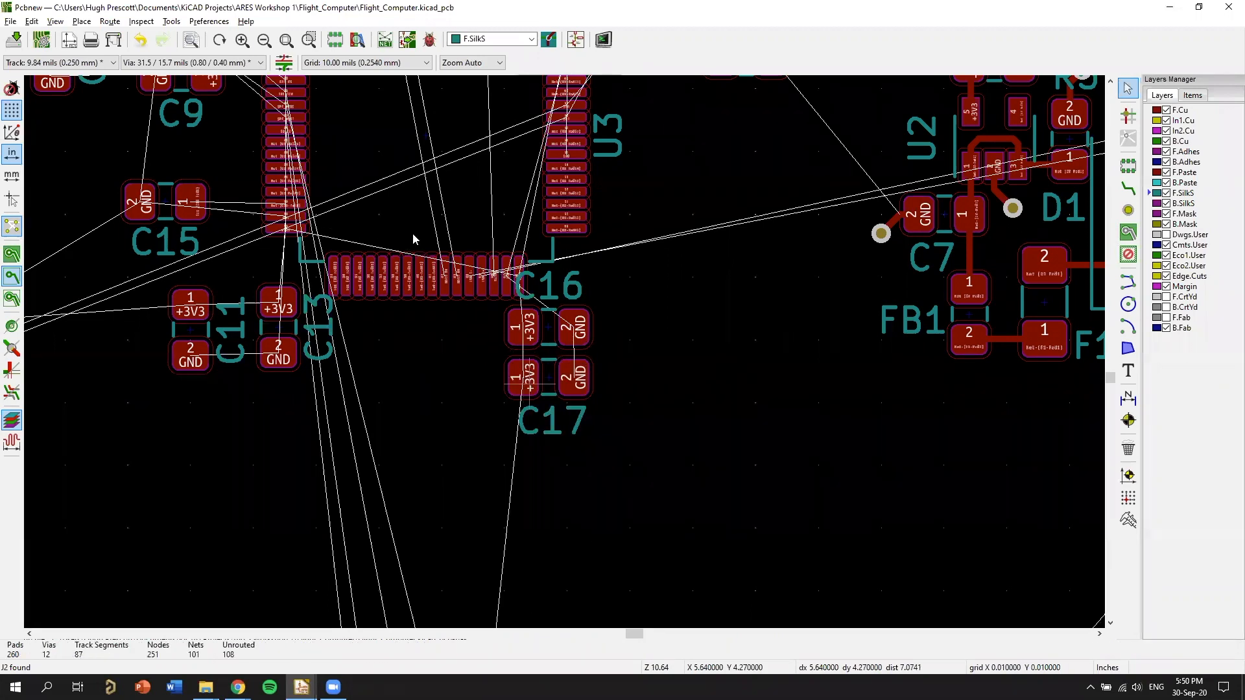
Move C13 and C11 side by side, close beneath U3's pad 32.
scroll(258, 348, "up", 1)
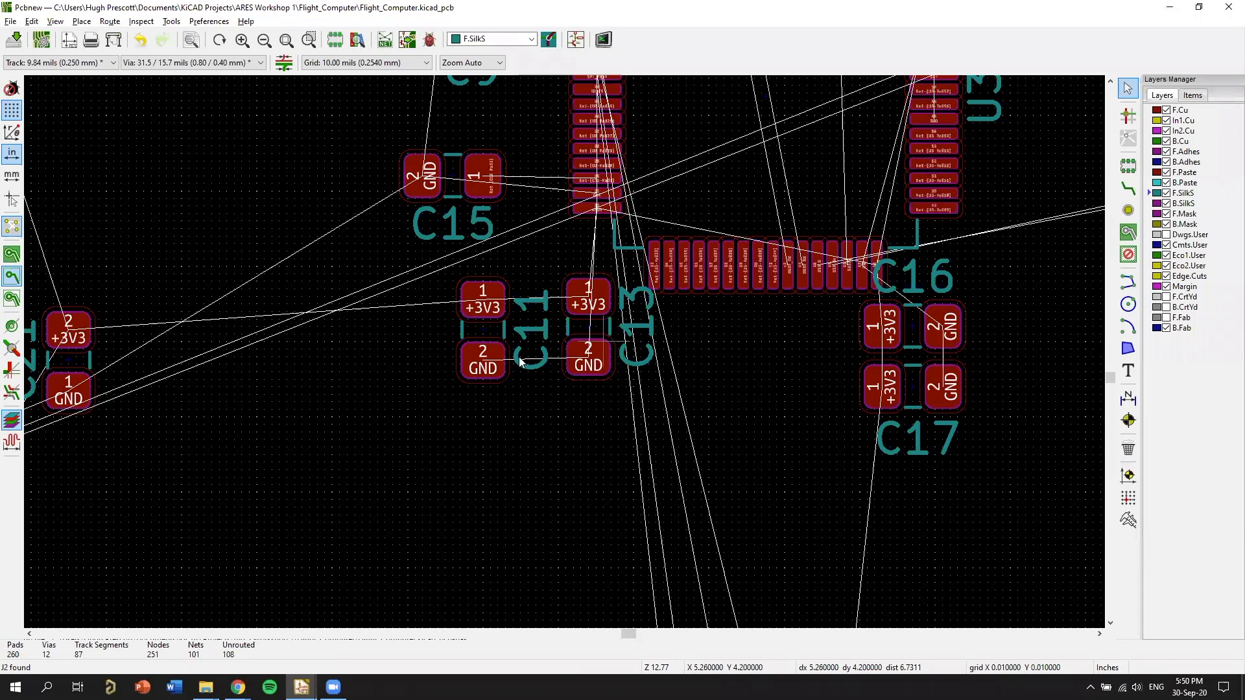
scroll(534, 353, "up", 5)
key("m")
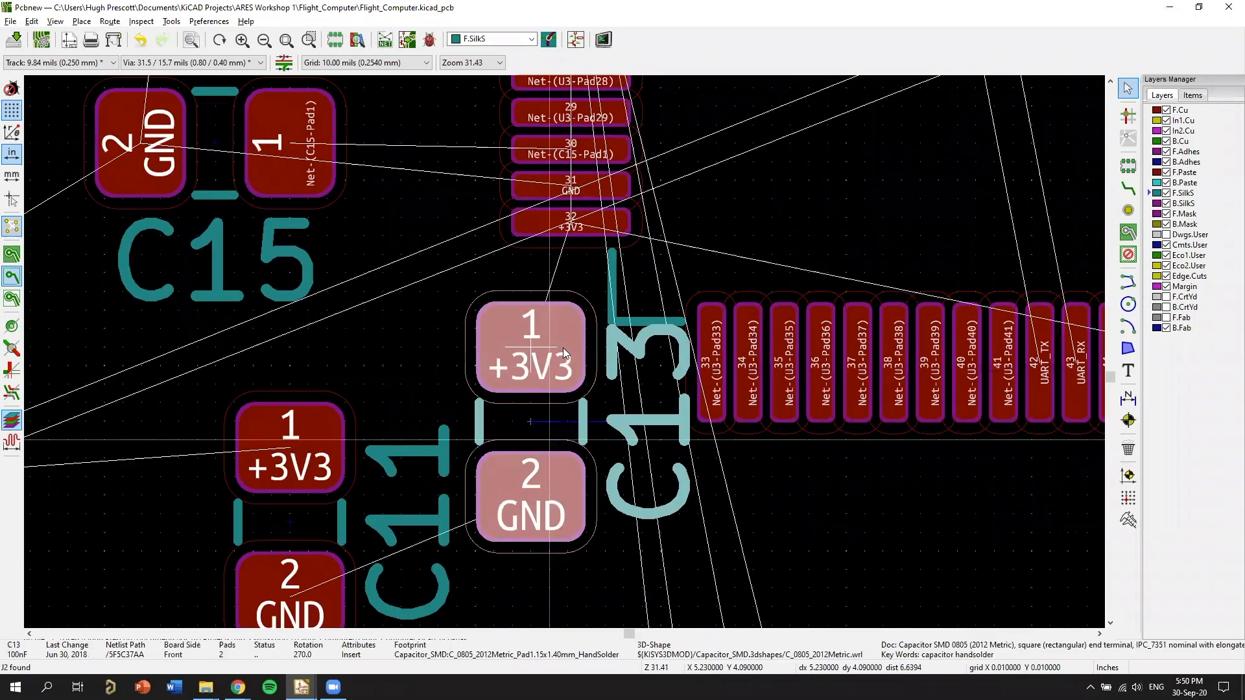
scroll(558, 349, "down", 5)
left_click(559, 349)
key("m")
left_click(532, 327)
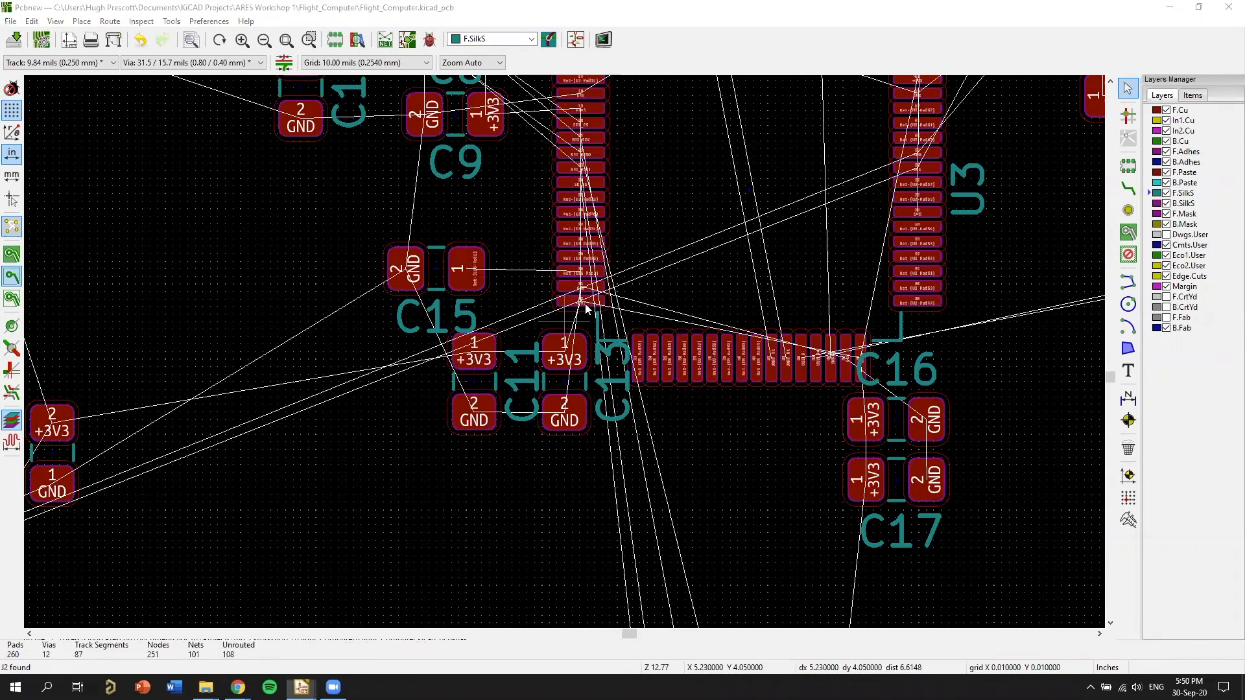
Check the decoupling capacitor row, the supply pin numbers and C15 on VCAP1 in the Eeschema schematic, and return to Pcbnew.
key("alt+Tab")
scroll(618, 345, "down", 5)
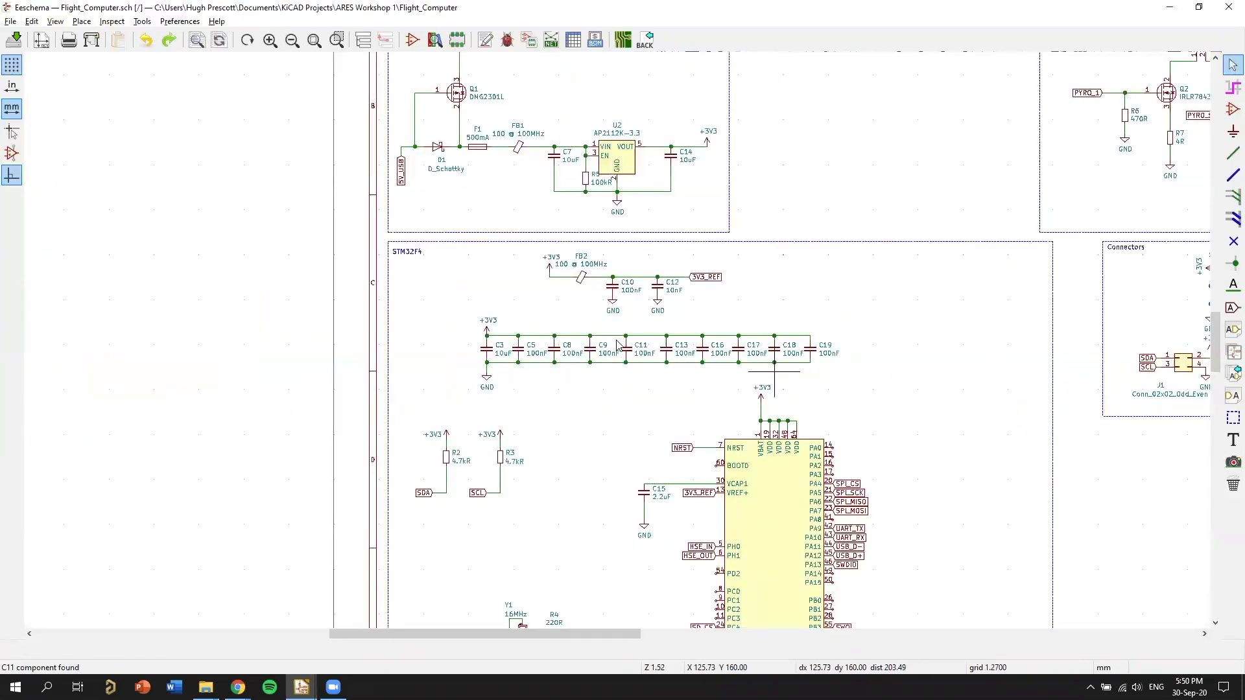
scroll(619, 344, "up", 3)
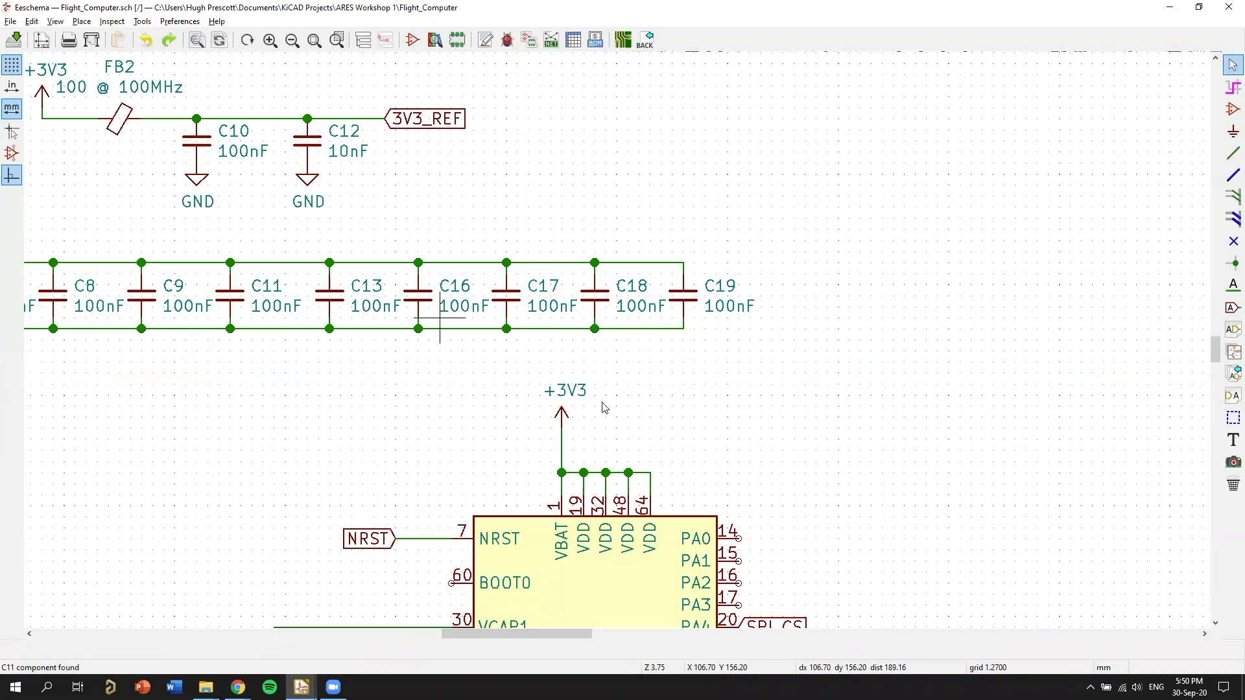
scroll(503, 447, "down", 1)
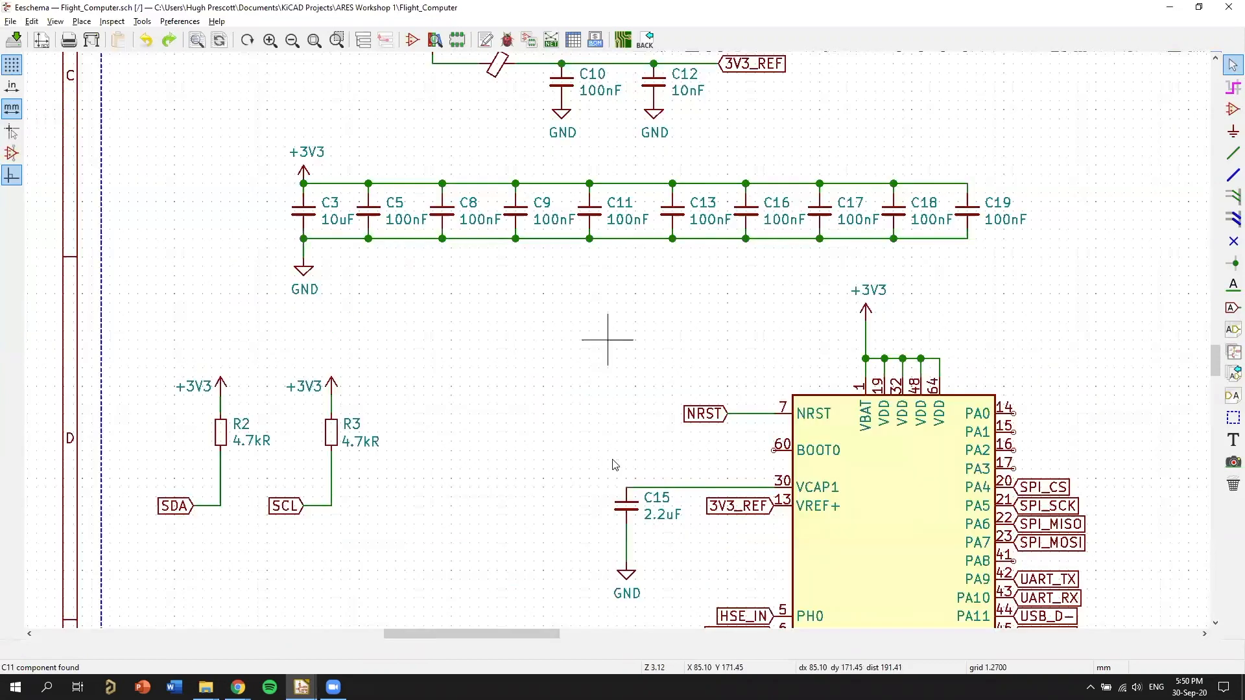
middle_click_drag(612, 460, 457, 412)
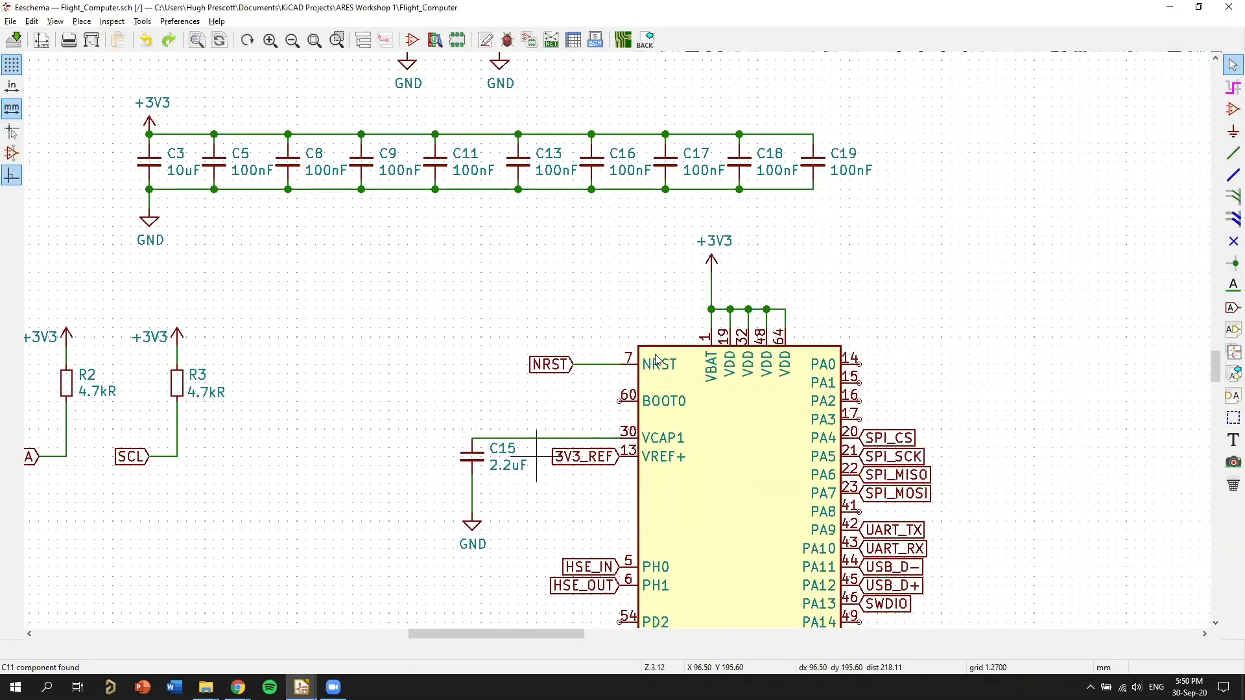
key("alt+Tab")
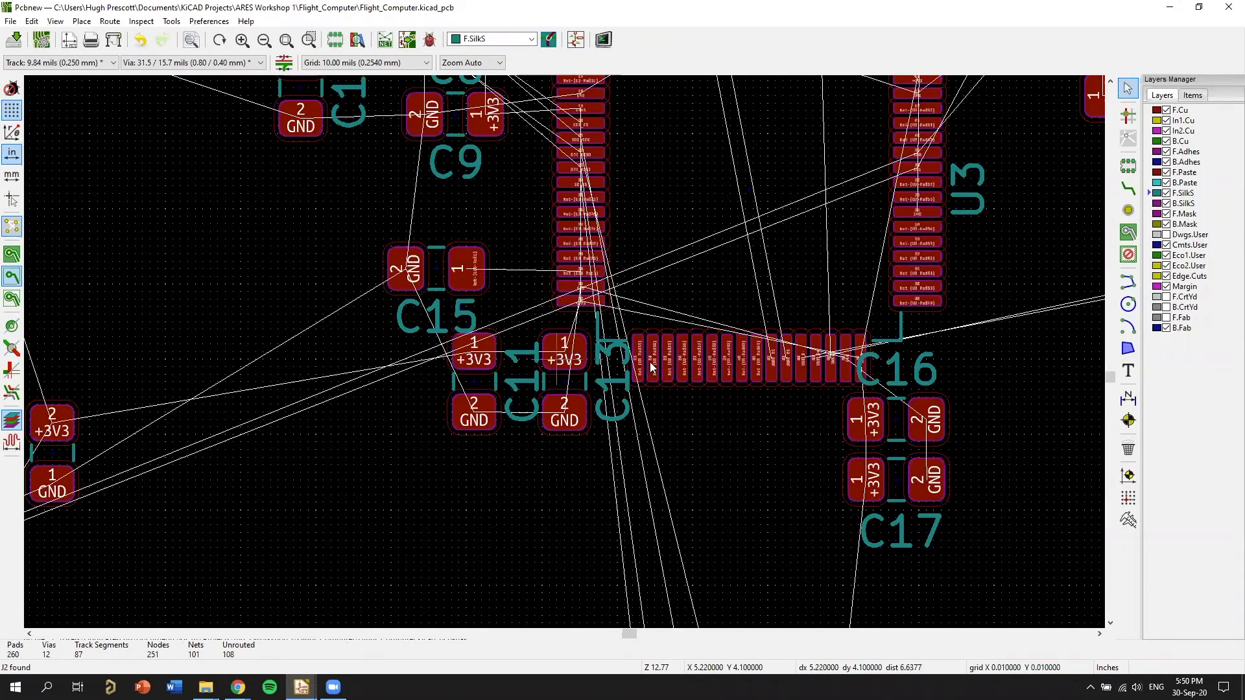
Place C15's reference label above its pads and move C15 closer to U3's pad 30.
scroll(650, 367, "up", 1)
scroll(551, 268, "up", 4)
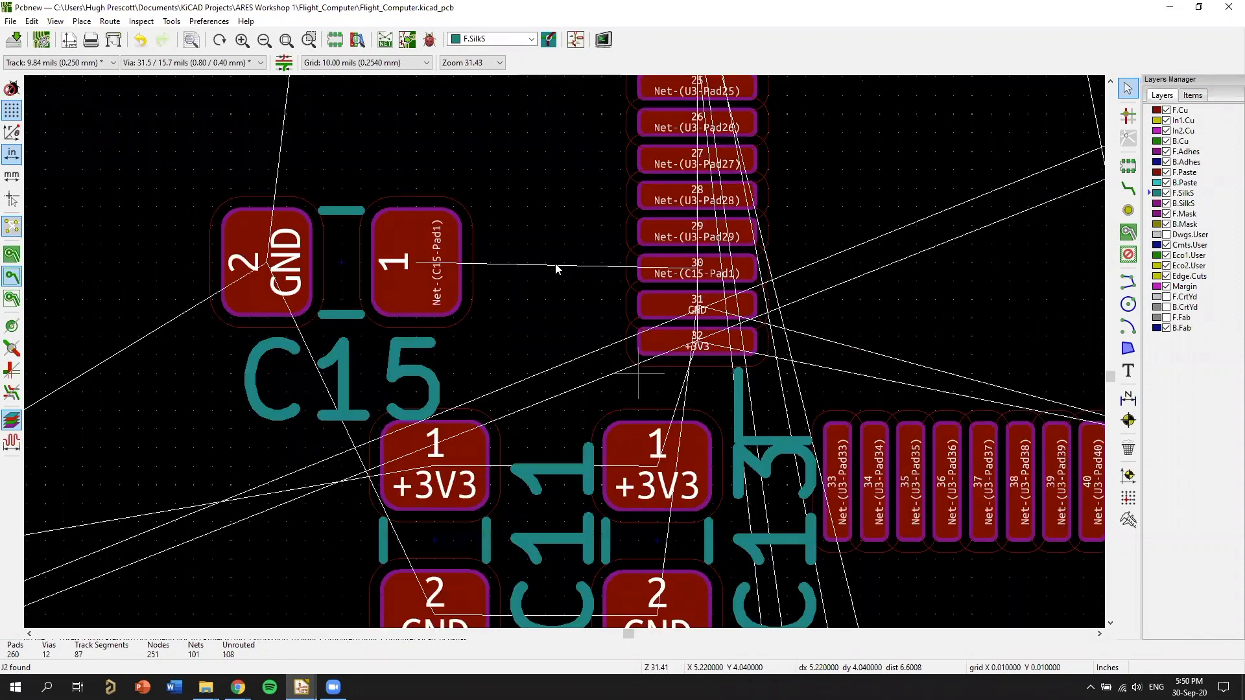
left_click(550, 271)
left_click_drag(479, 376, 479, 153)
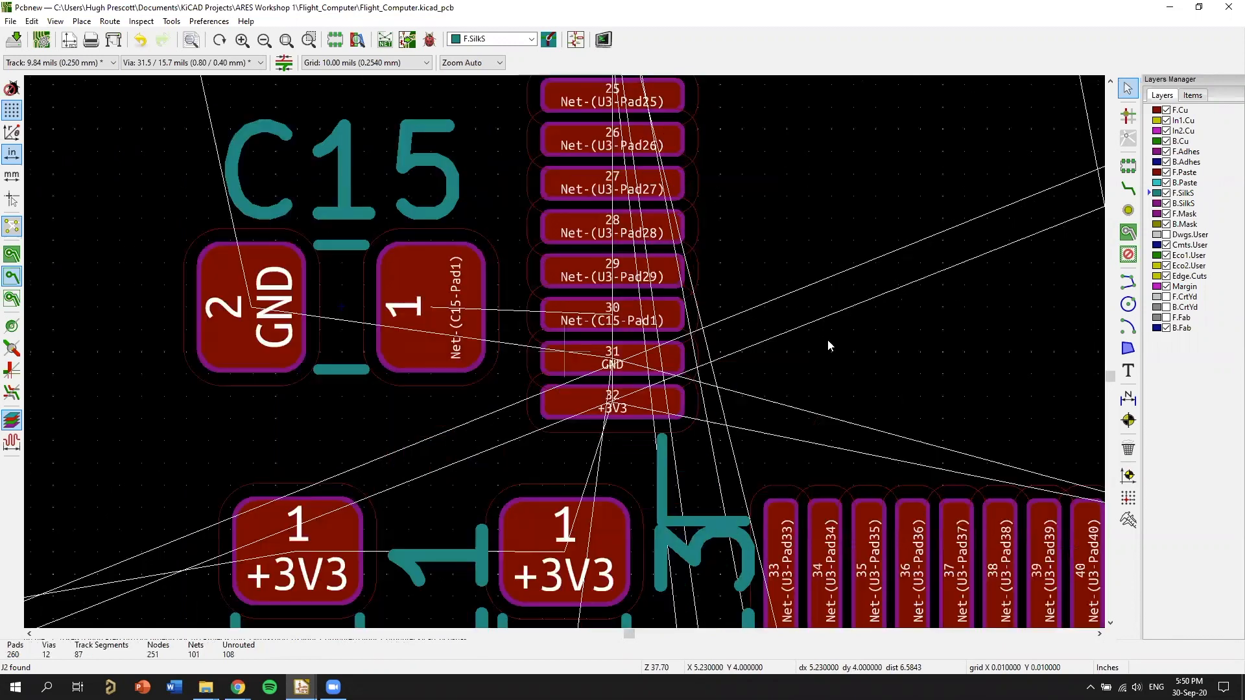
Route an F.Cu track from U3's pad 30 to pad 1 of C15.
scroll(593, 252, "up", 3)
key("x")
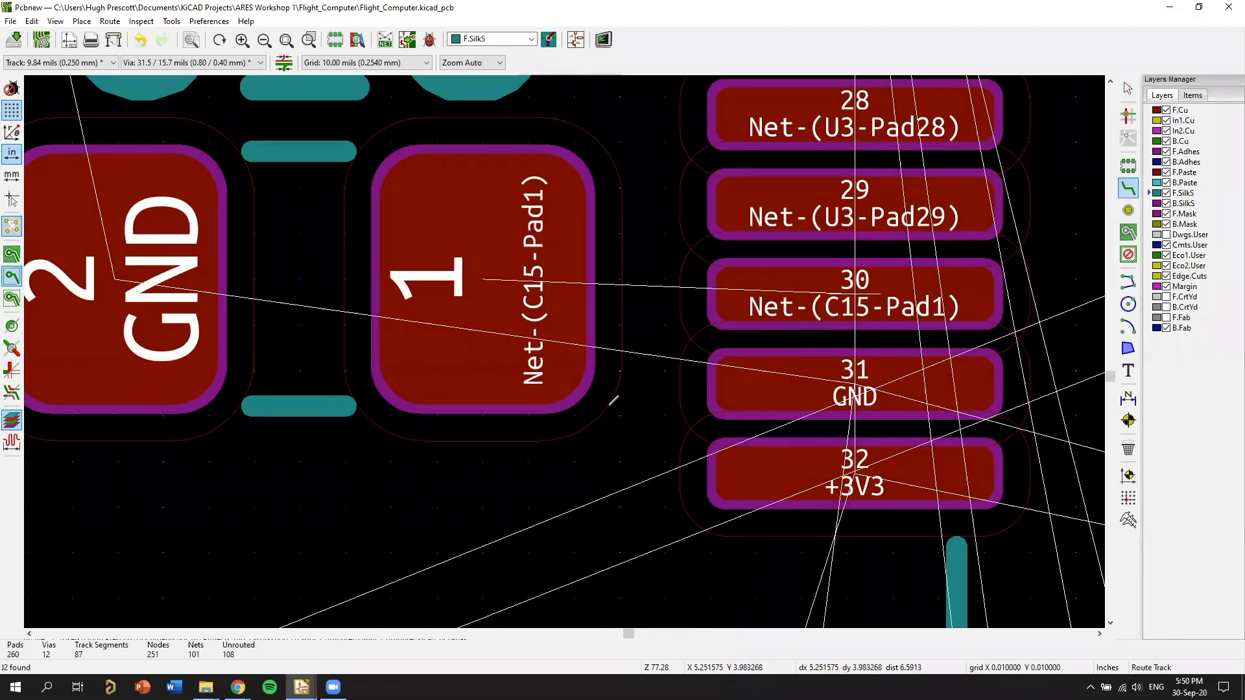
left_click(854, 294)
left_click(536, 251)
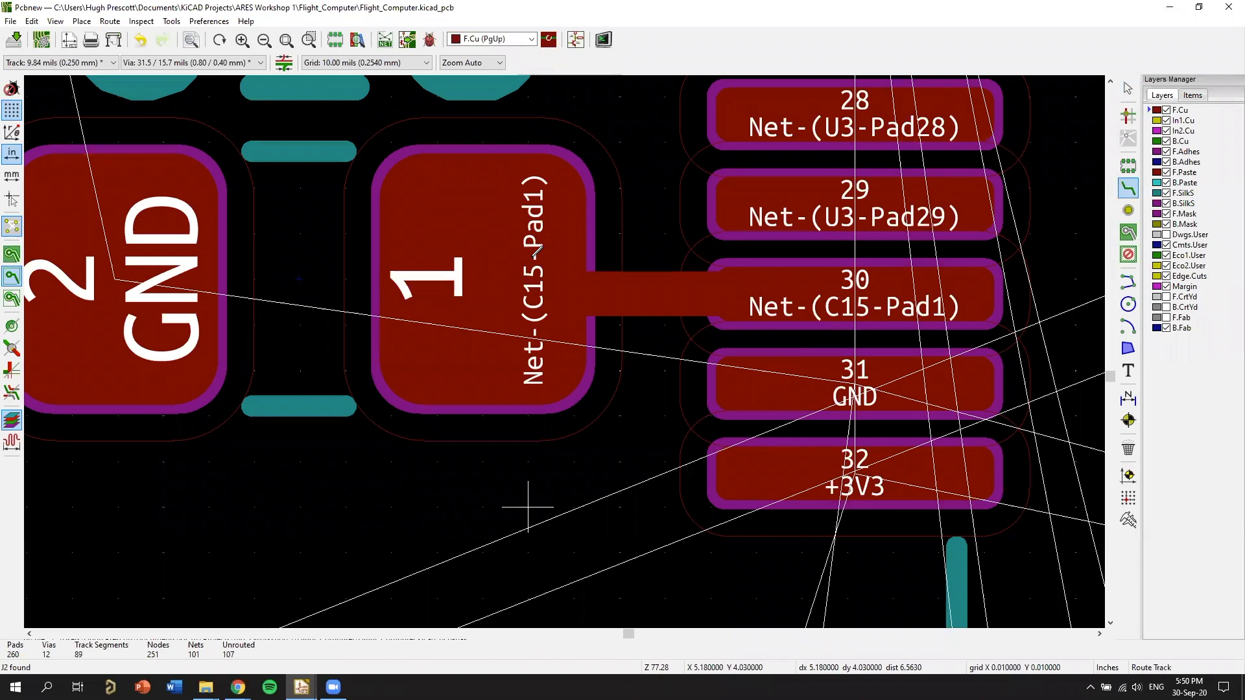
Route the +3V3 tracks on F.Cu between pad 1 of C11 and C13, and from U3's pad 32 to C13.
middle_click_drag(533, 256, 587, 321)
middle_click_drag(571, 570, 494, 152)
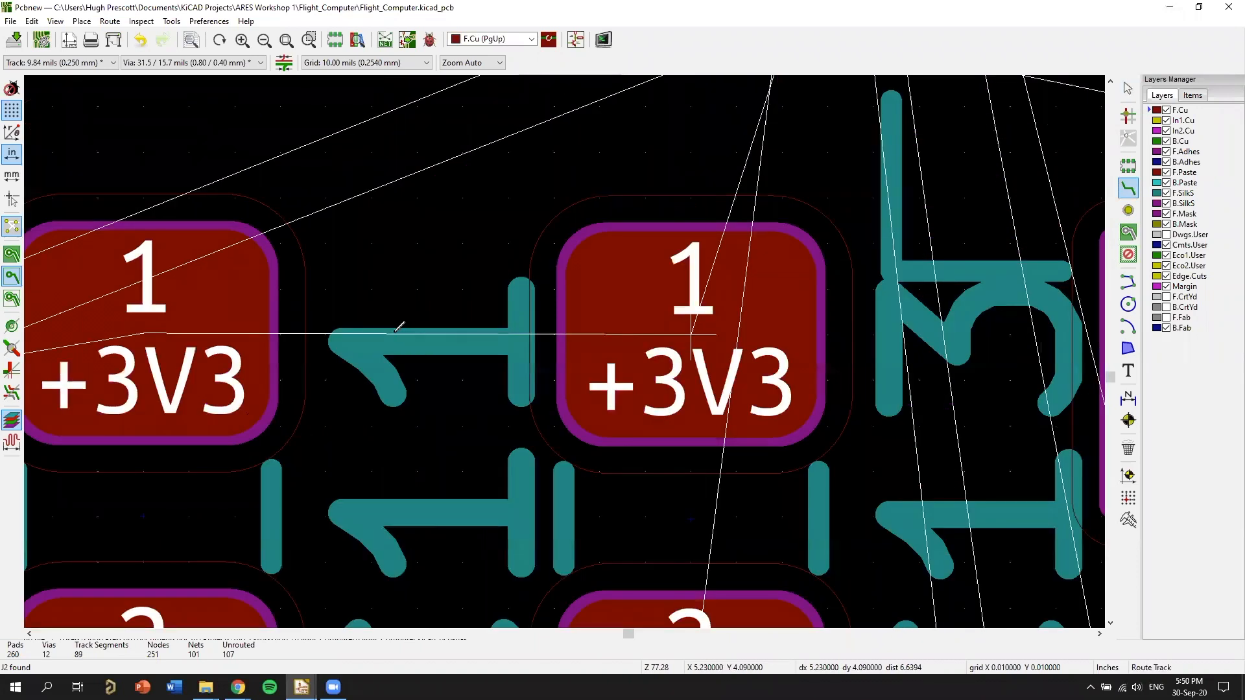
left_click(571, 333)
scroll(569, 334, "down", 3)
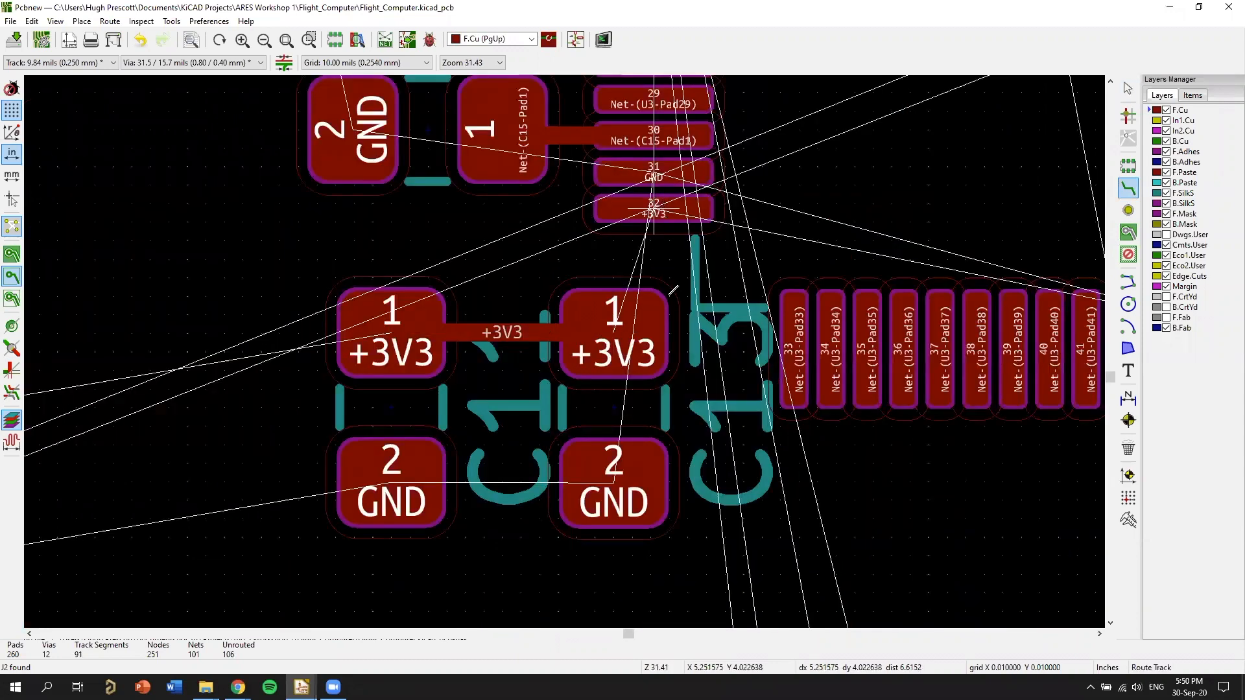
left_click(652, 212)
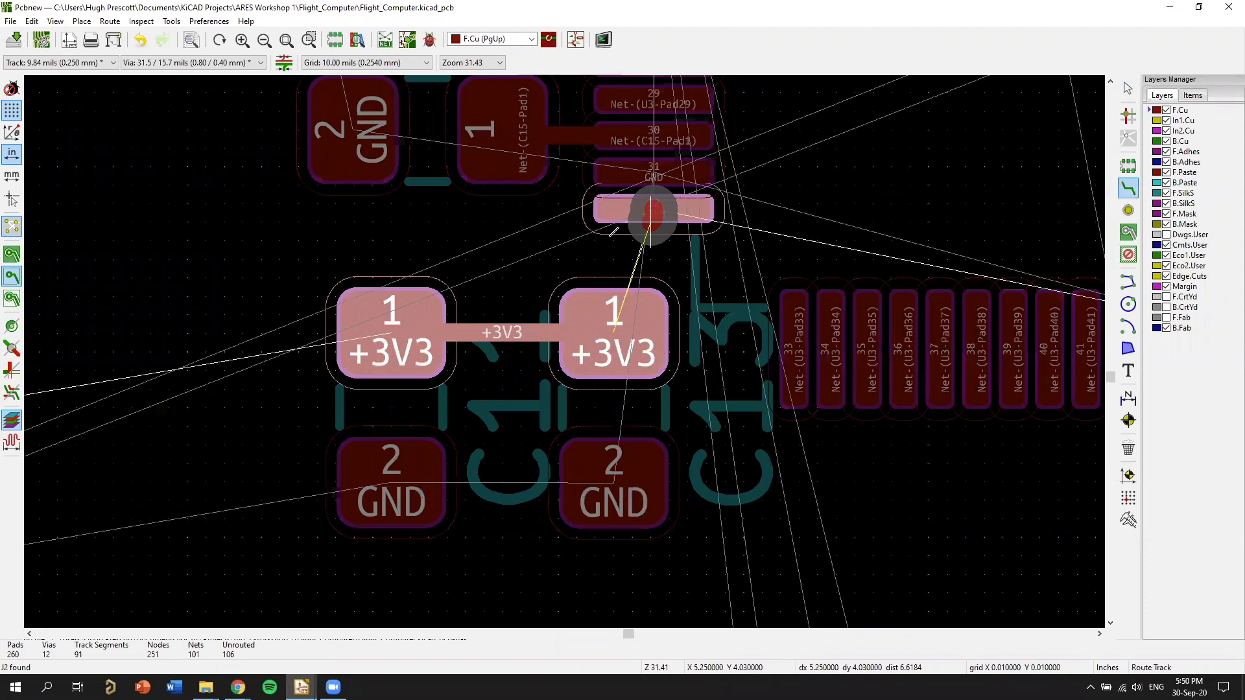
left_click(606, 294)
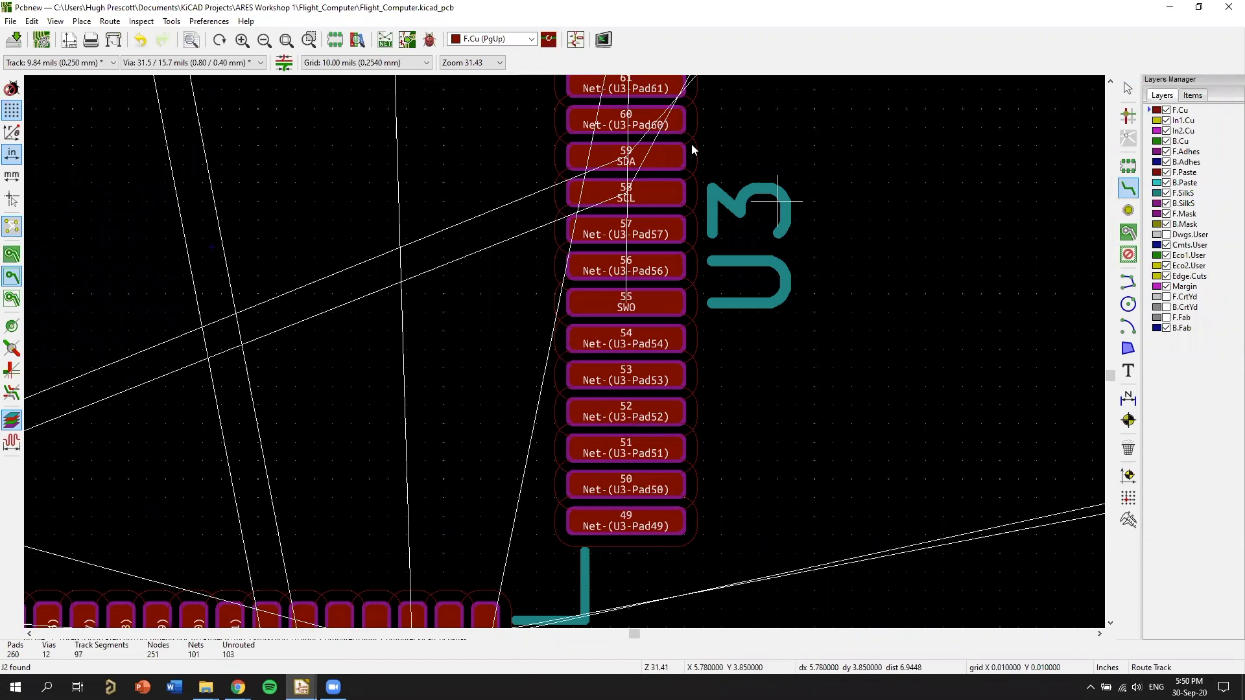
End track routing and place C3 directly beneath C5, beside U3's pad 64.
middle_click_drag(691, 144, 609, 221)
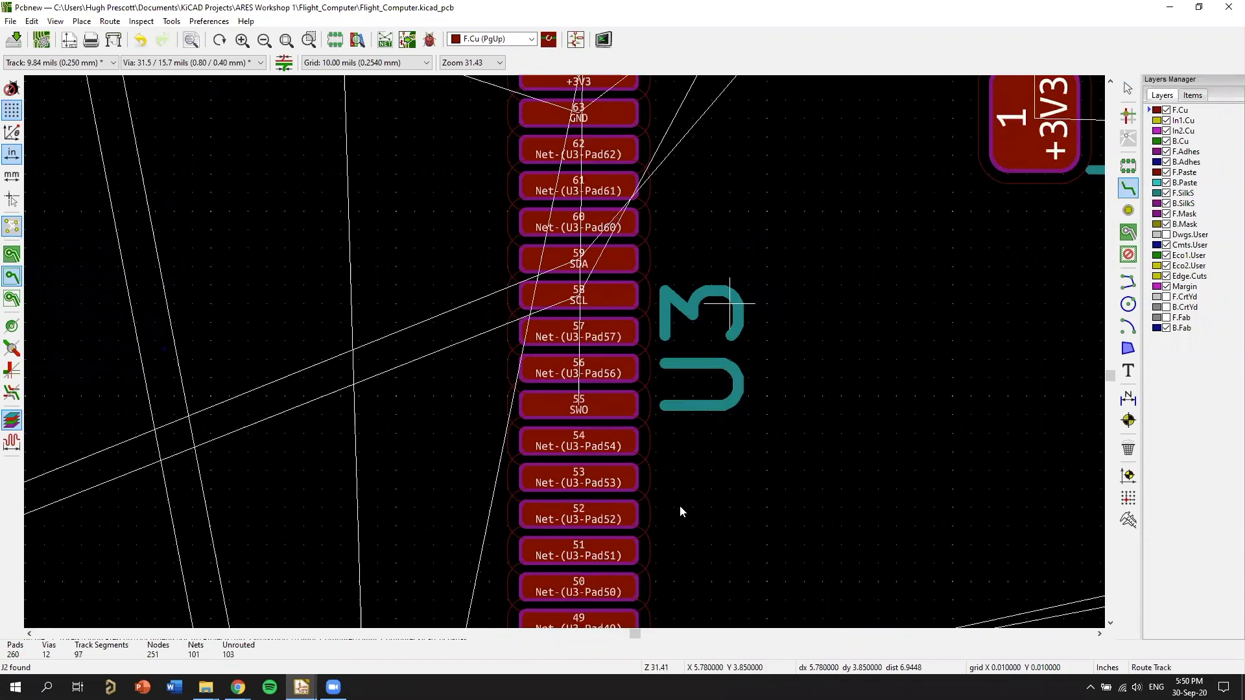
scroll(596, 224, "down", 1)
middle_click_drag(596, 224, 626, 434)
right_click(627, 434)
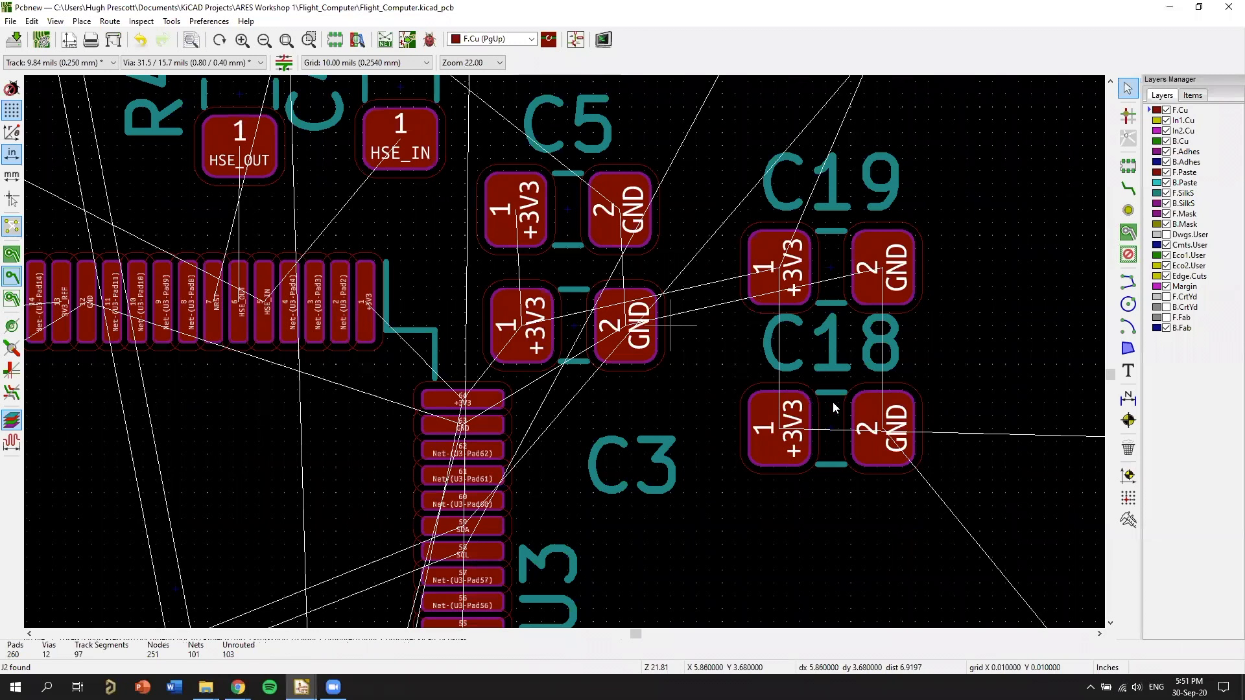
middle_click_drag(1077, 341, 1000, 310)
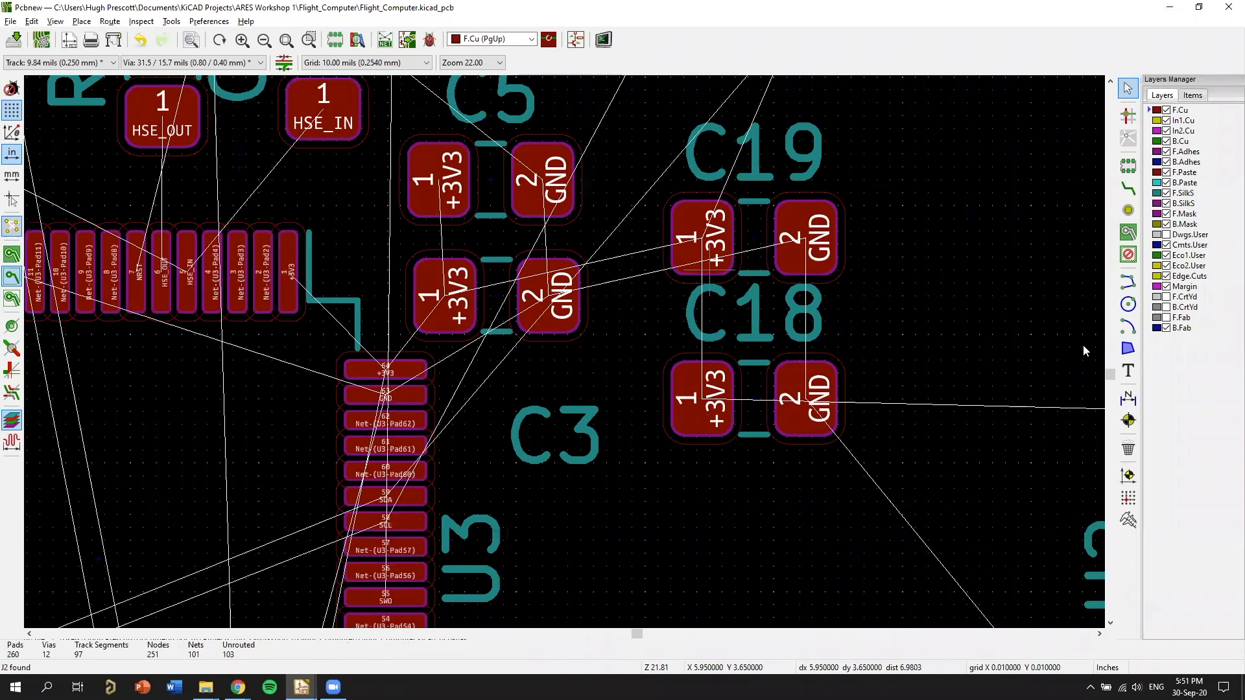
Recheck capacitors C3 to C19 against the microcontroller's VBAT and VDD pins in the Eeschema schematic, and return to Pcbnew.
key("alt+Tab")
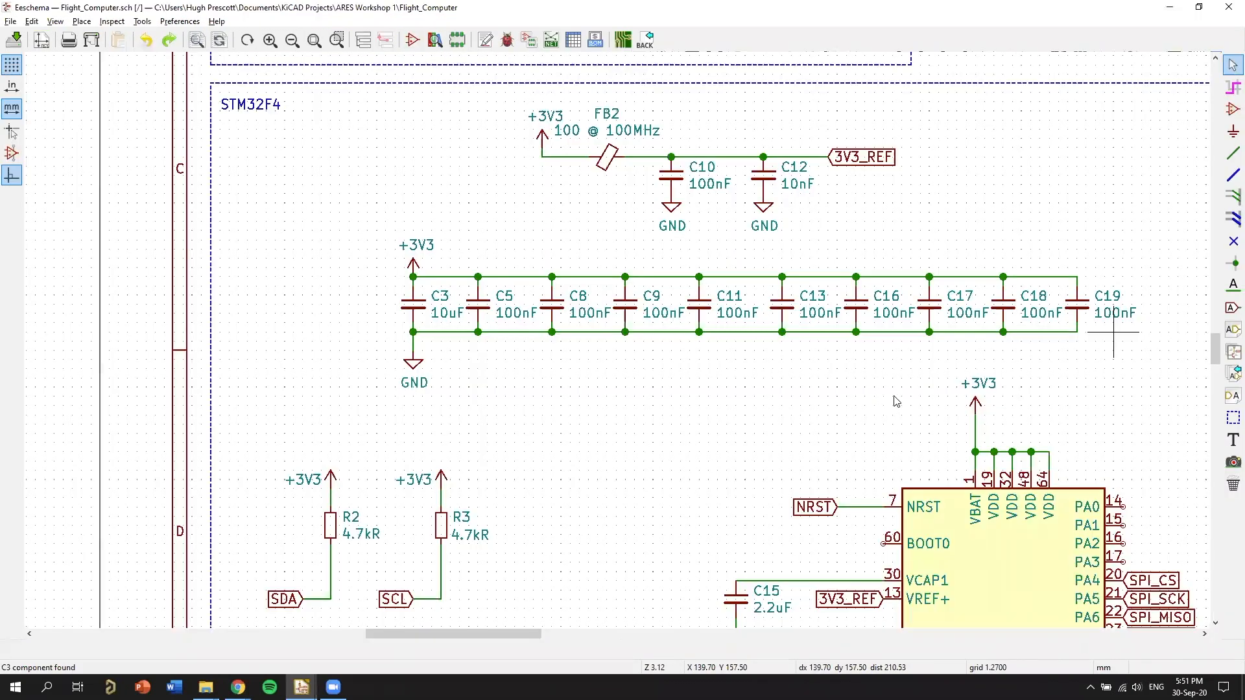
middle_click_drag(773, 410, 577, 344)
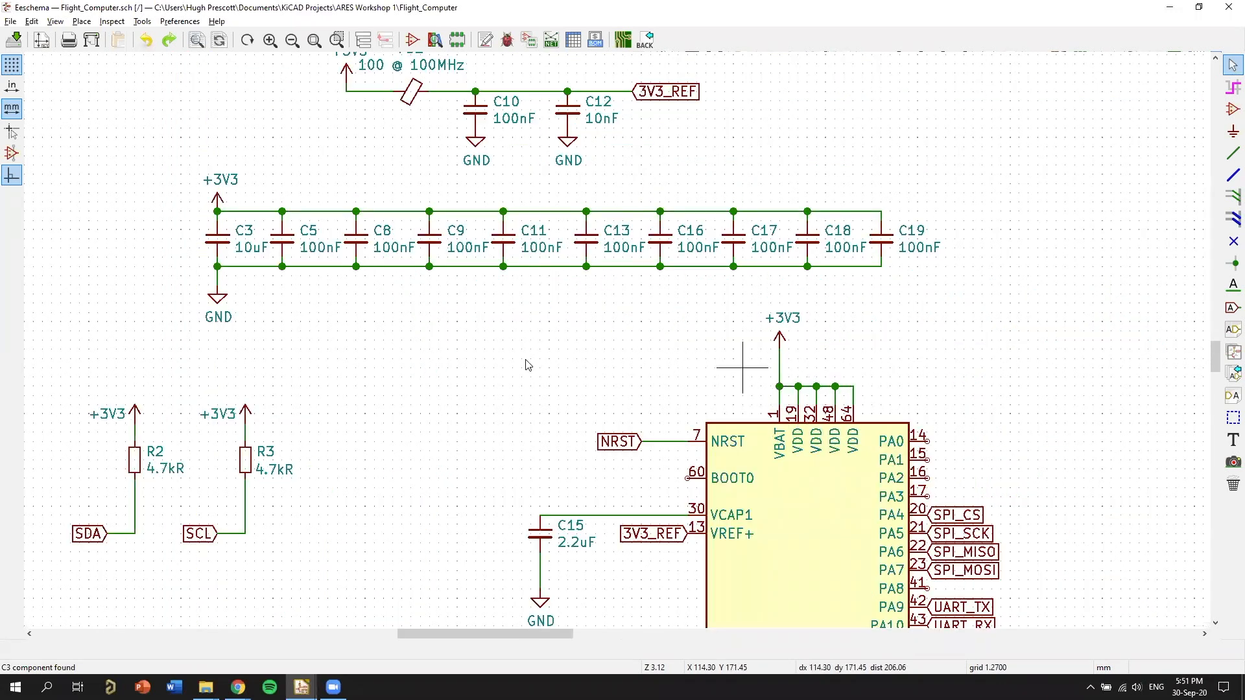
key("alt+Tab")
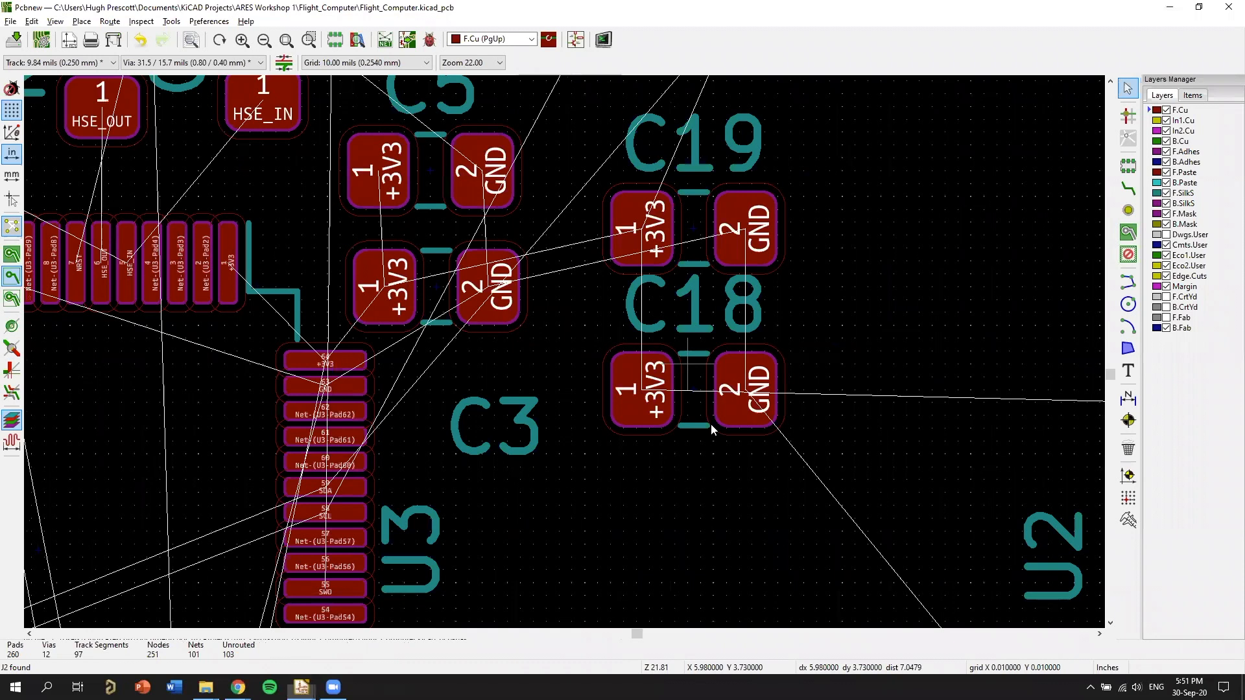
key("alt+Tab")
key("alt+Tab")
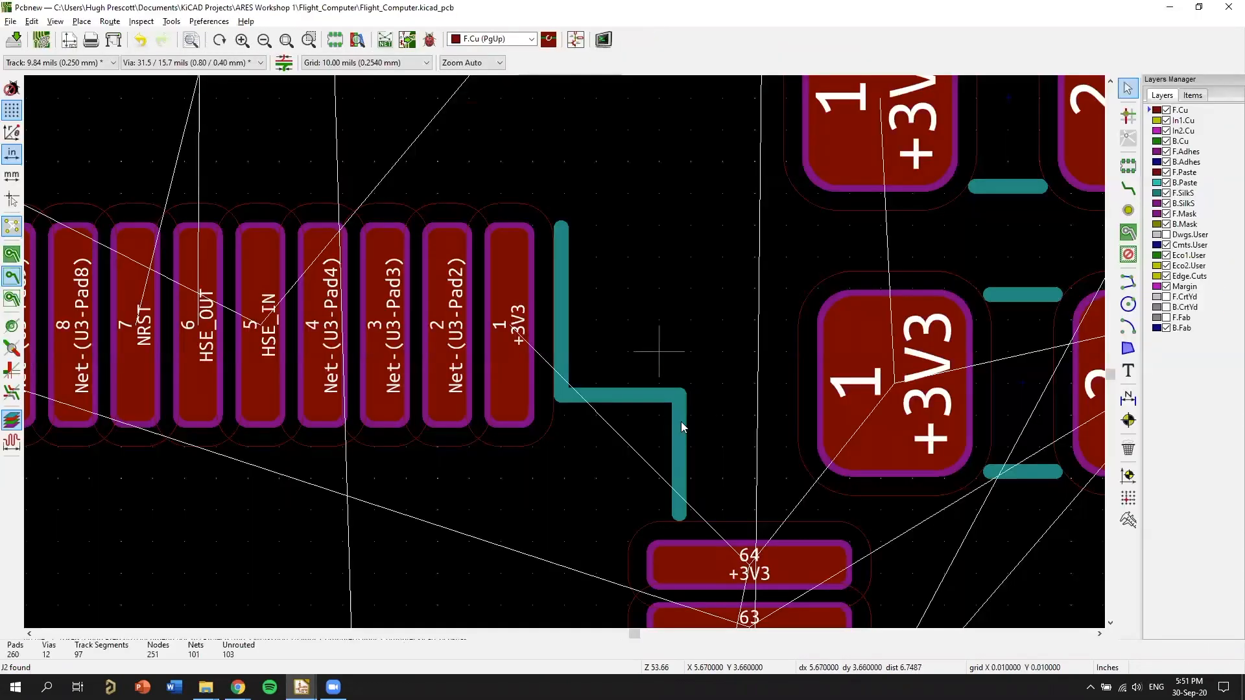
Clear the space above U3's pad 1 by moving R4 and C4 toward crystal Y1, and shift C6 away from them.
scroll(586, 363, "up", 1)
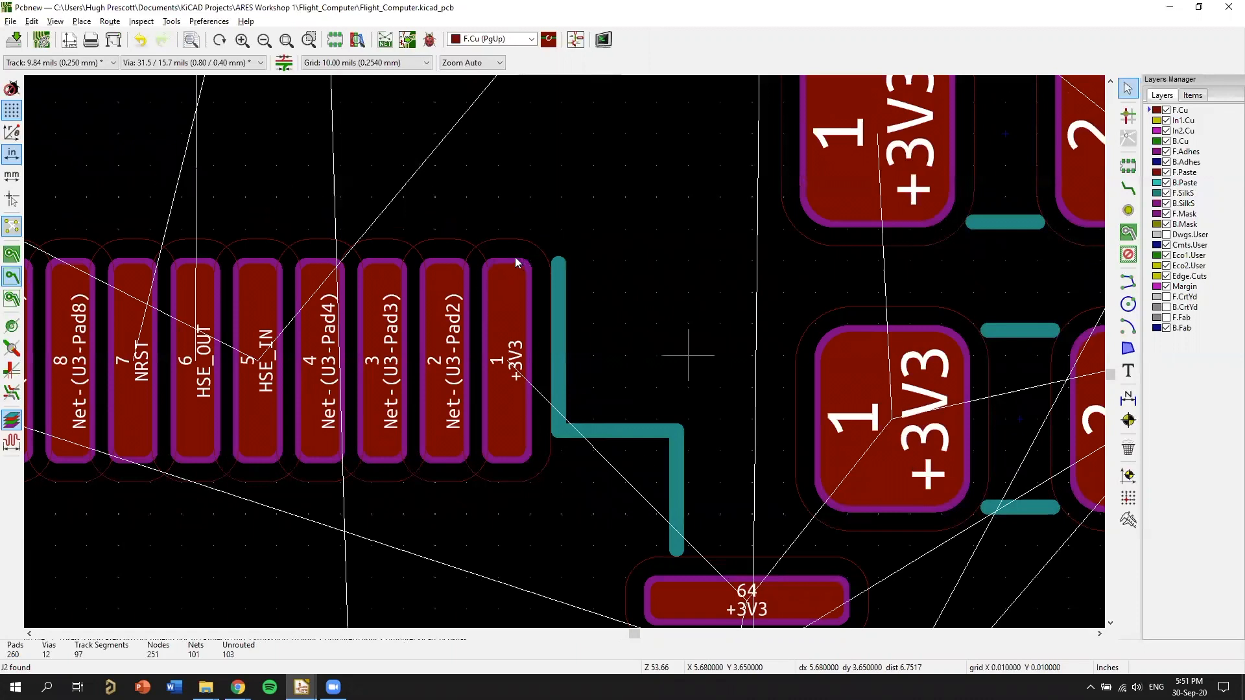
scroll(516, 261, "down", 3)
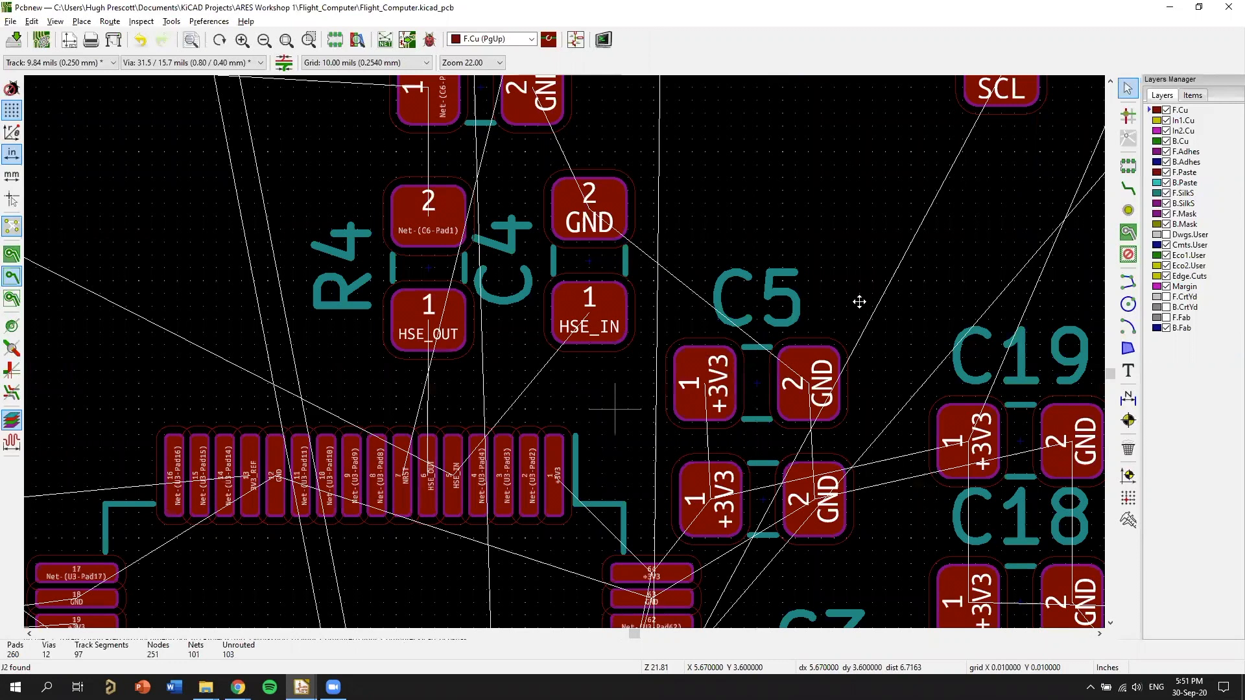
key("m")
scroll(619, 346, "down", 1)
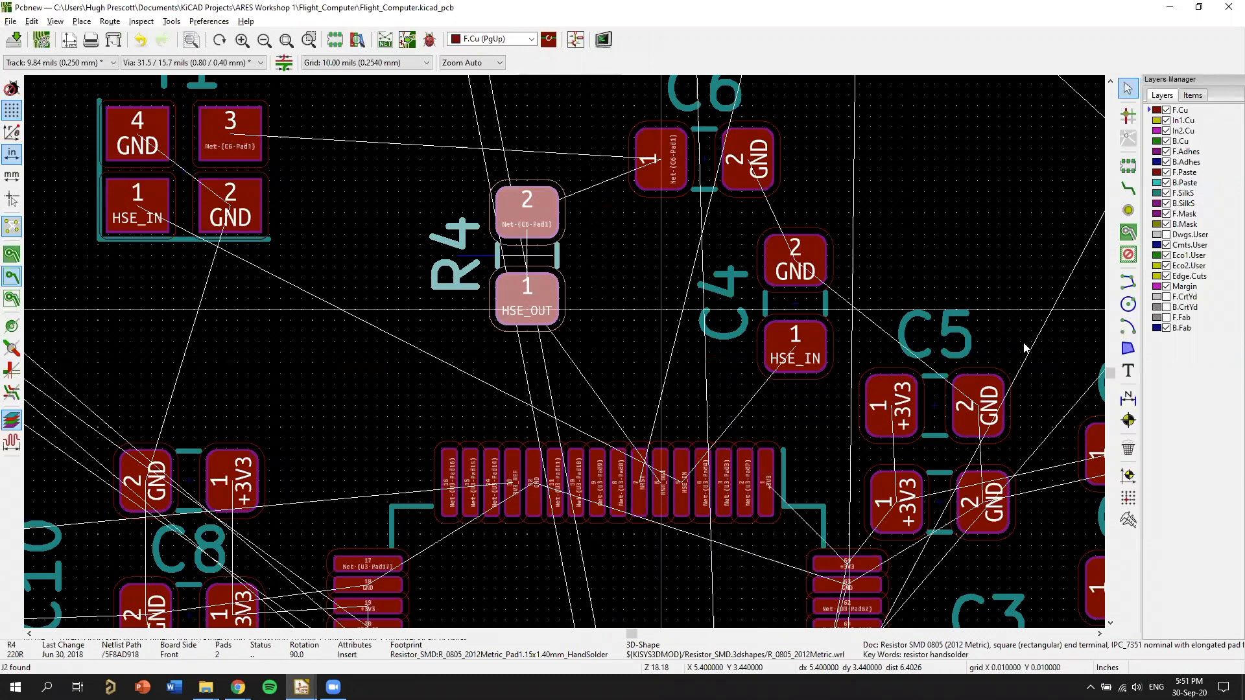
Review the Y1 crystal circuit with R4, C4 and C6 and the decoupling capacitors in the Eeschema schematic, and return to Pcbnew.
key("alt+Tab")
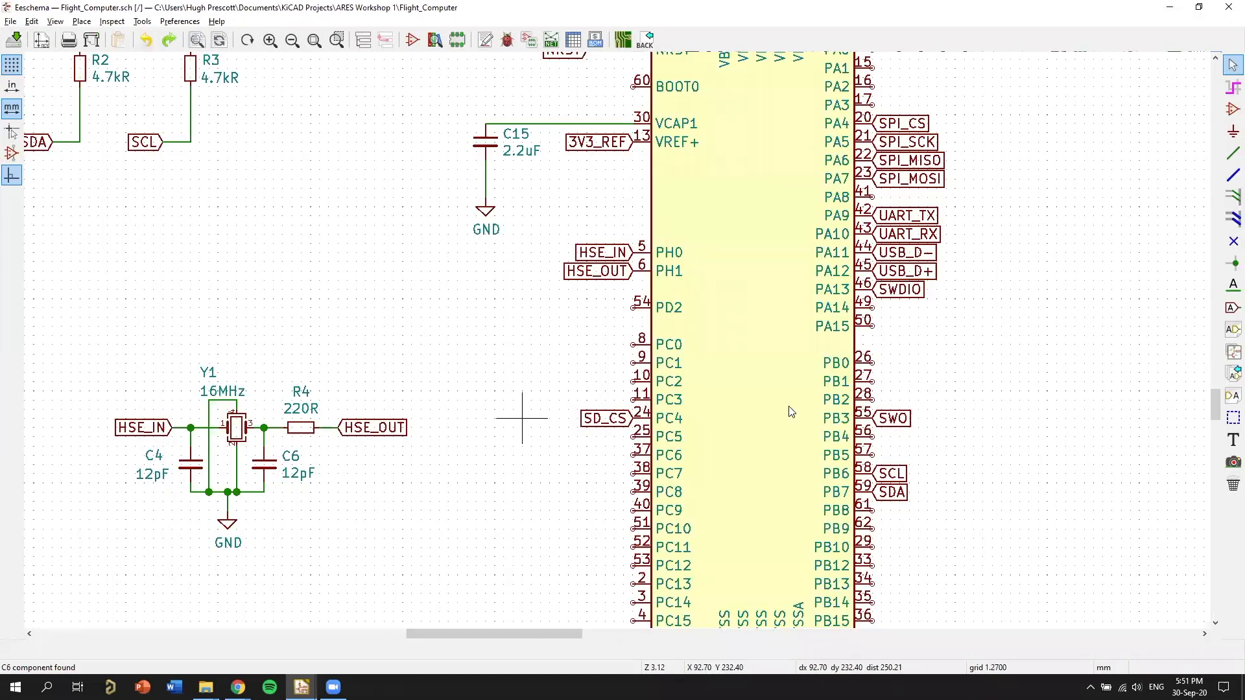
scroll(950, 395, "down", 1)
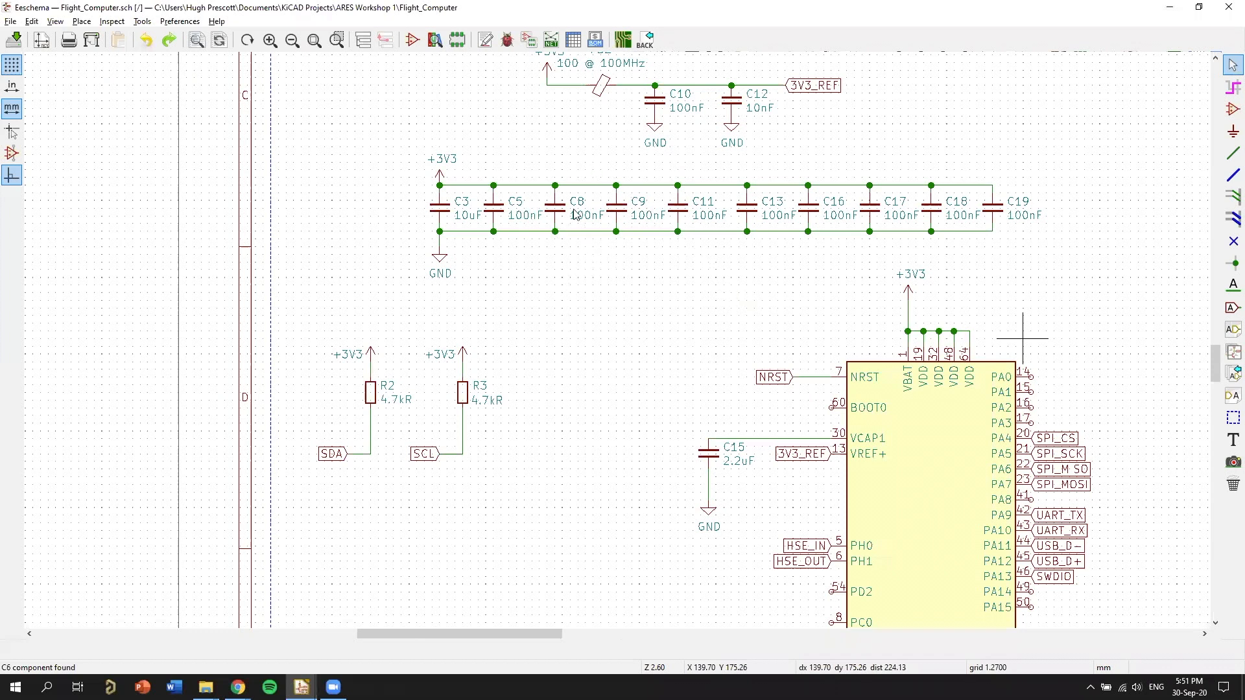
key("alt+Tab")
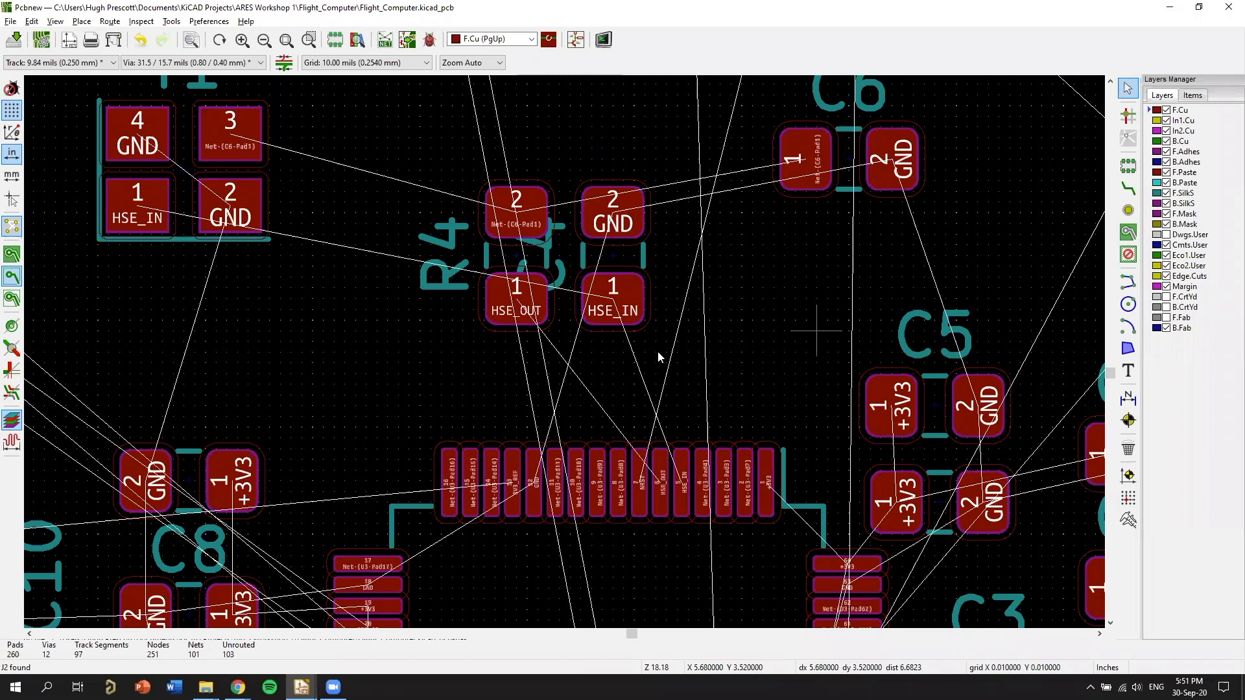
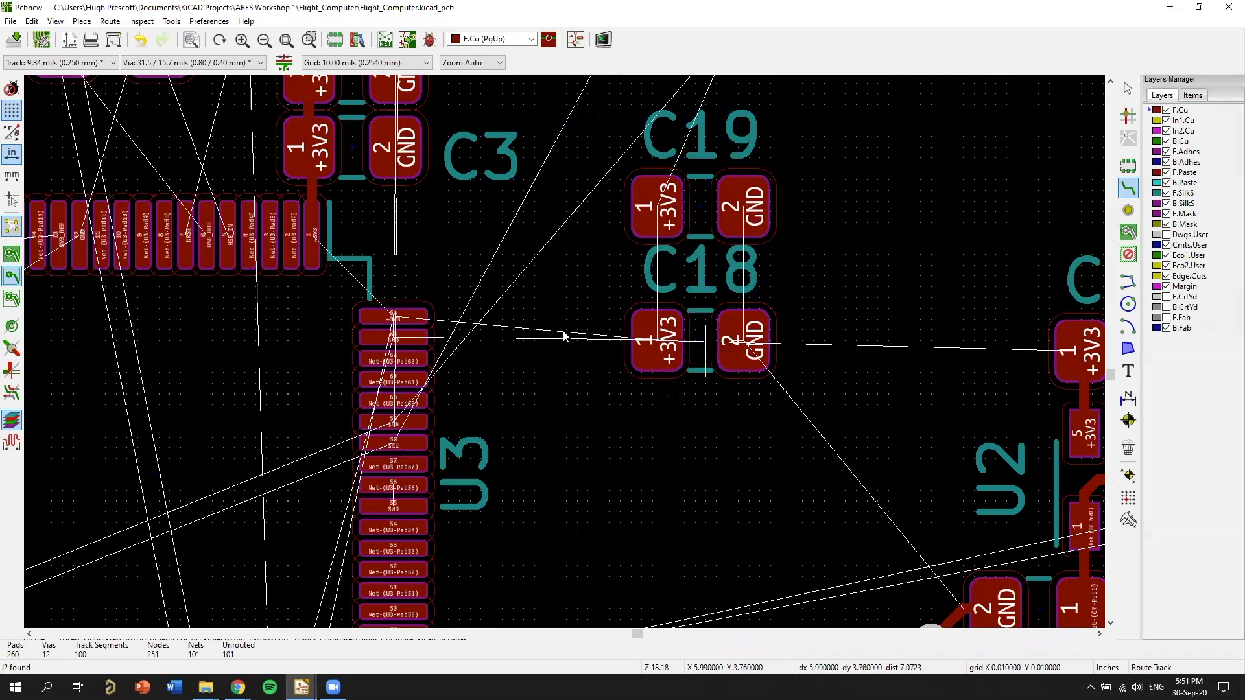
Rotate capacitors C18 and C19 to 270° and place them side by side next to U3's pads 64 and 63.
key("m")
key("r")
key("r")
key("r")
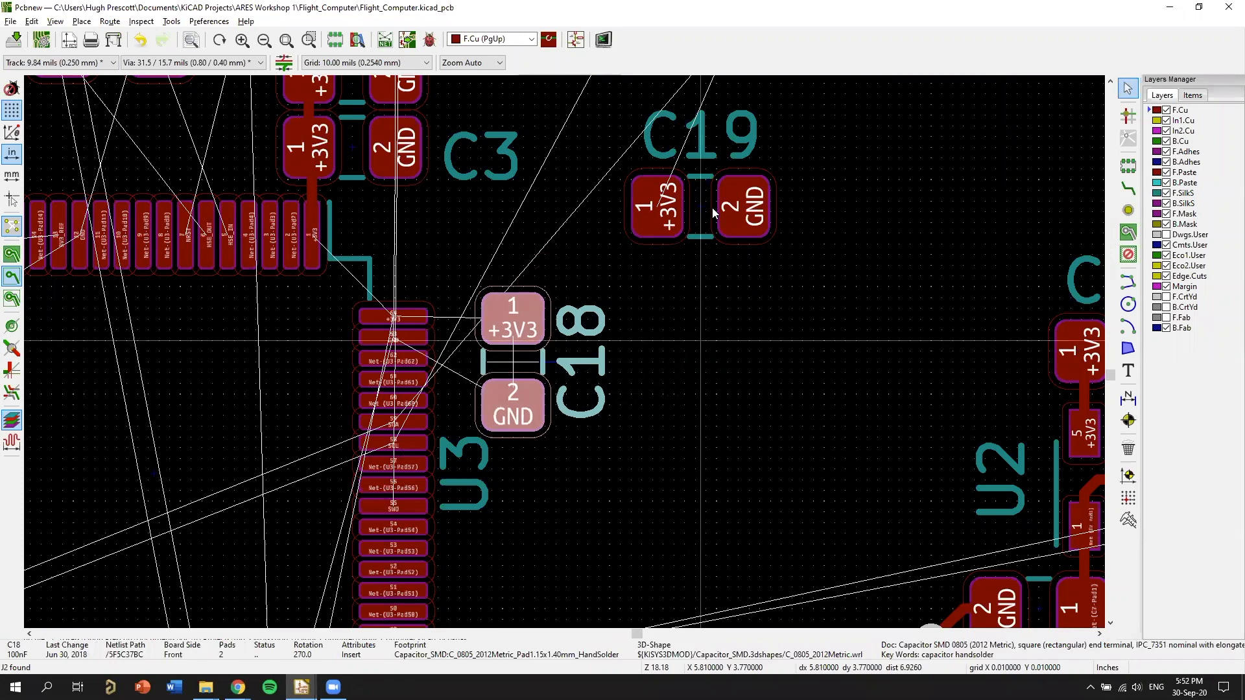
key("m")
key("r")
key("r")
key("r")
left_click(652, 361)
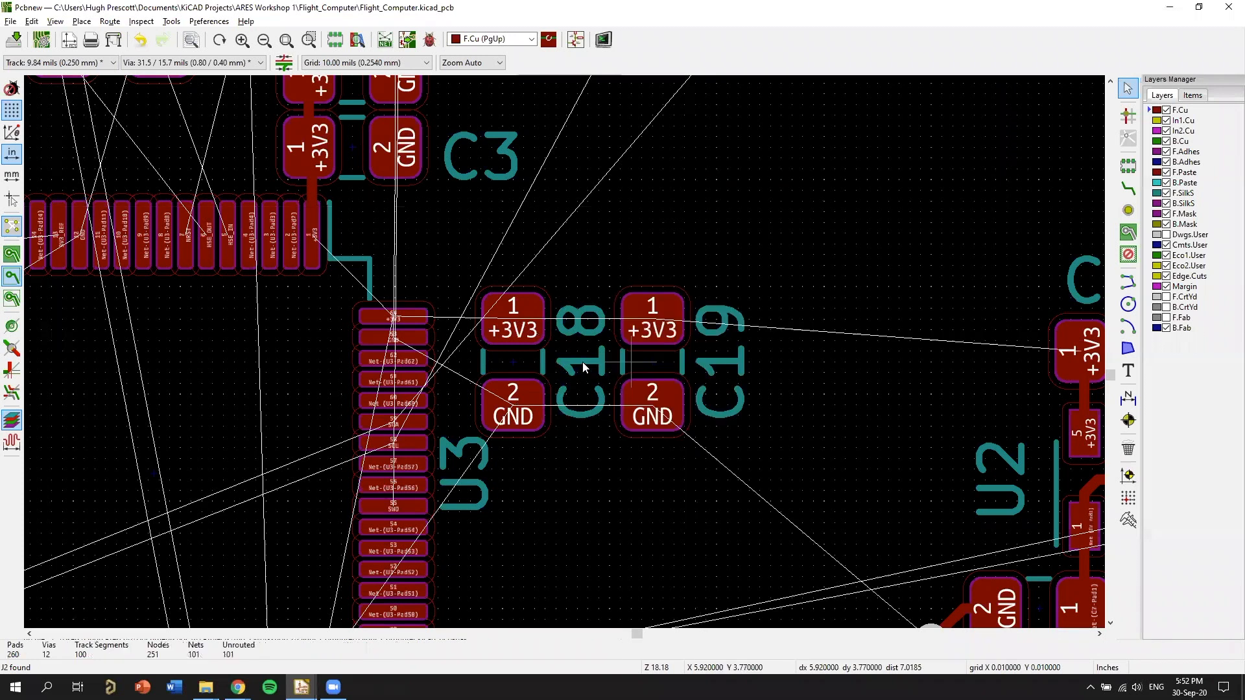
Bring C19 closer to C18 and move C18's reference label above its +3V3 pad.
key("m")
left_click(564, 523)
key("m")
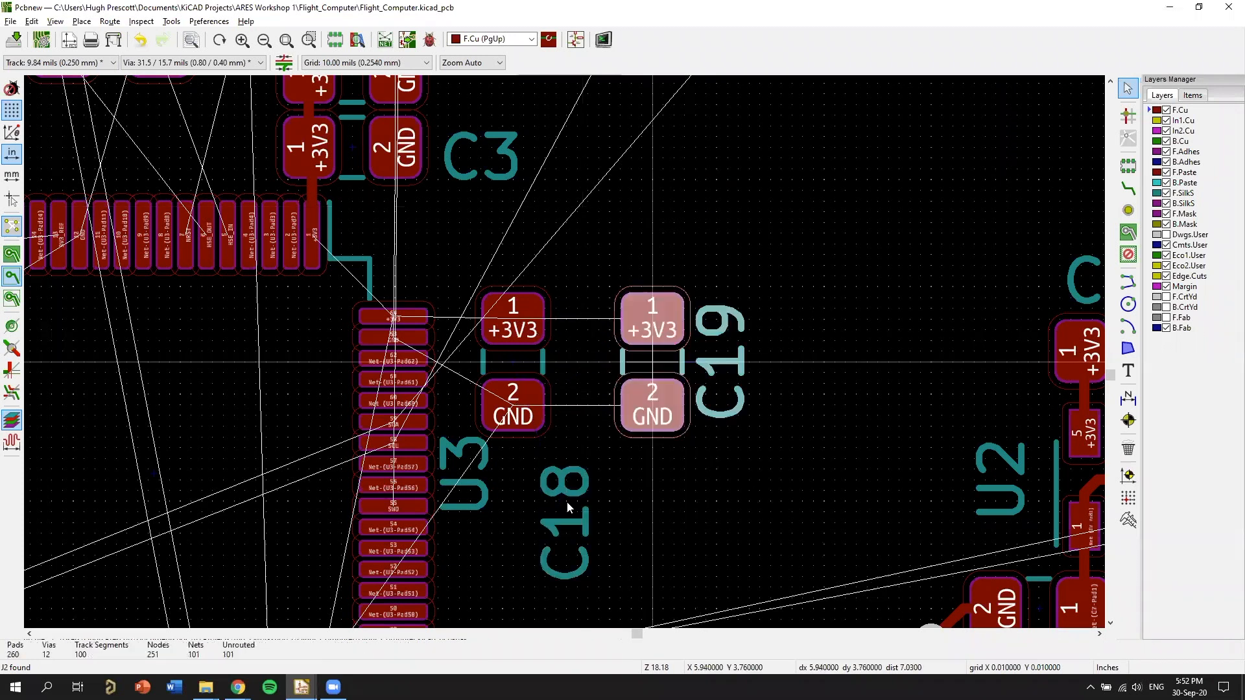
left_click(598, 363)
key("m")
left_click(545, 258)
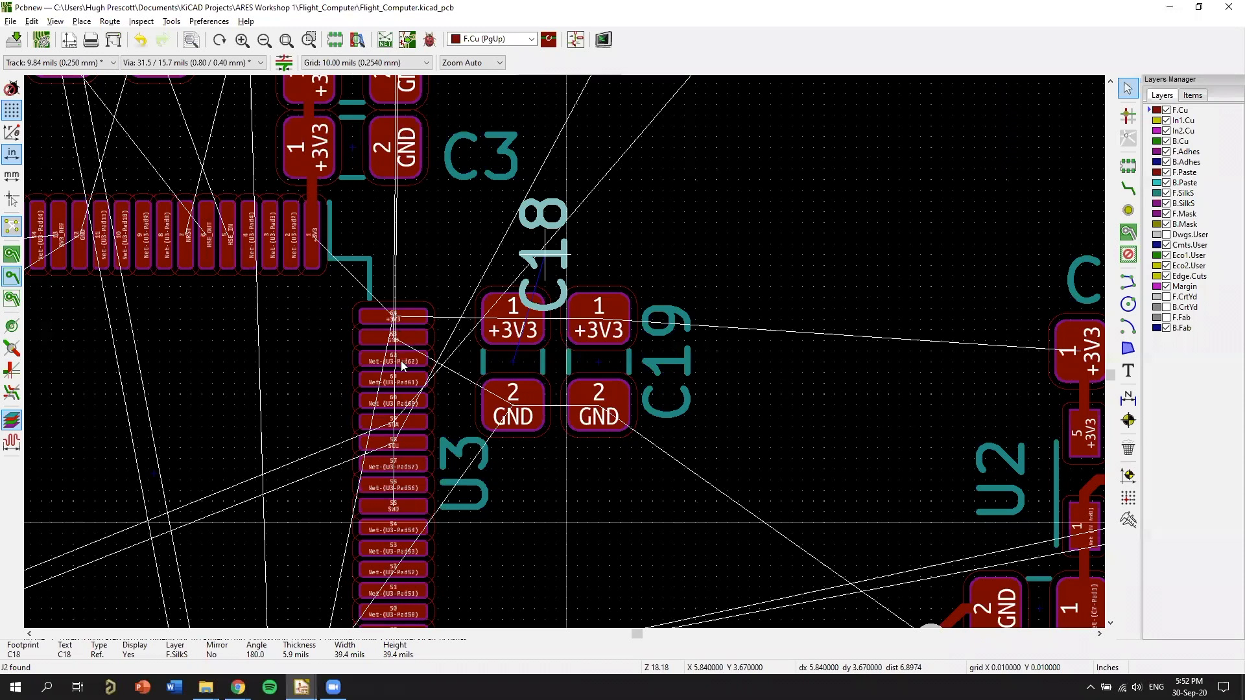
Route a +3V3 track on F.Cu from U3's pad 64 through C18 to C19, and inspect how it meets the pads.
scroll(401, 360, "up", 2)
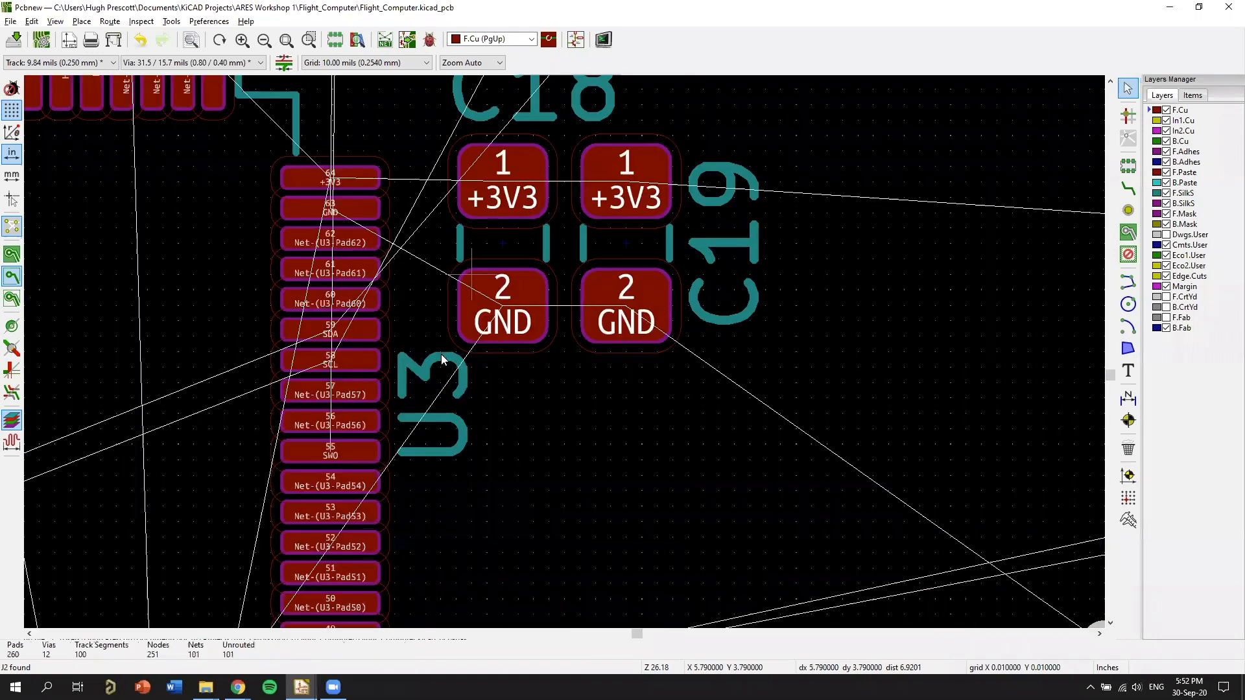
scroll(978, 283, "up", 4)
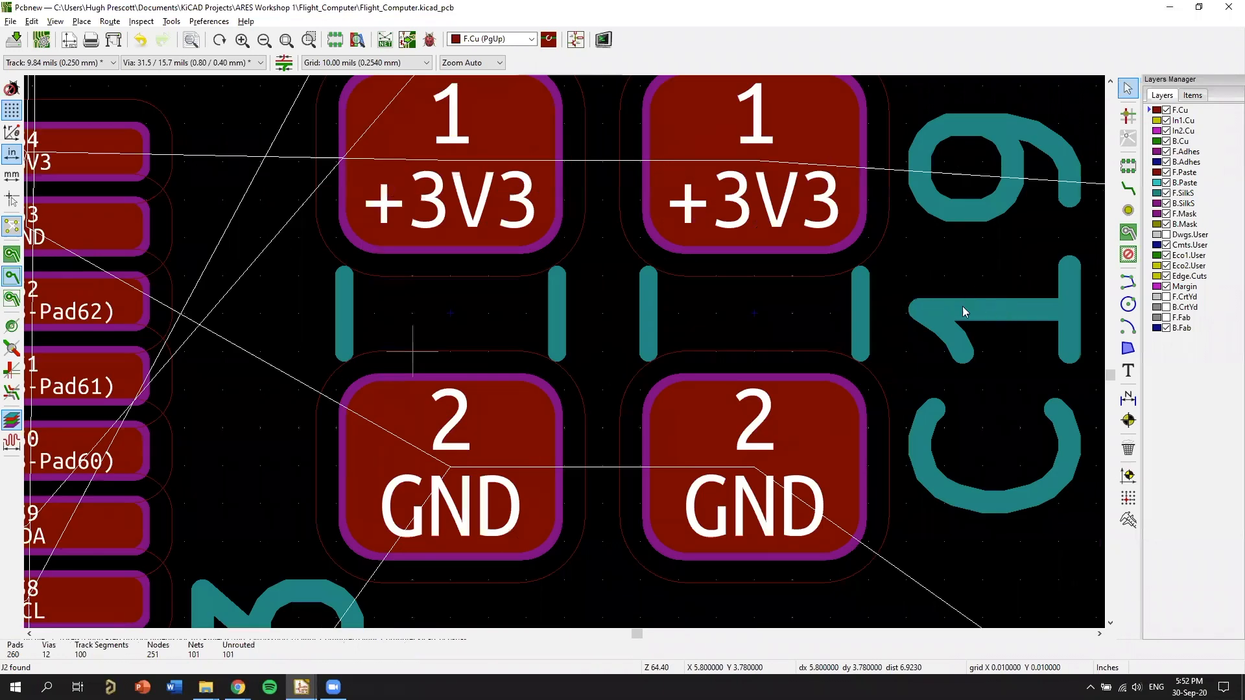
middle_click_drag(495, 195, 732, 301)
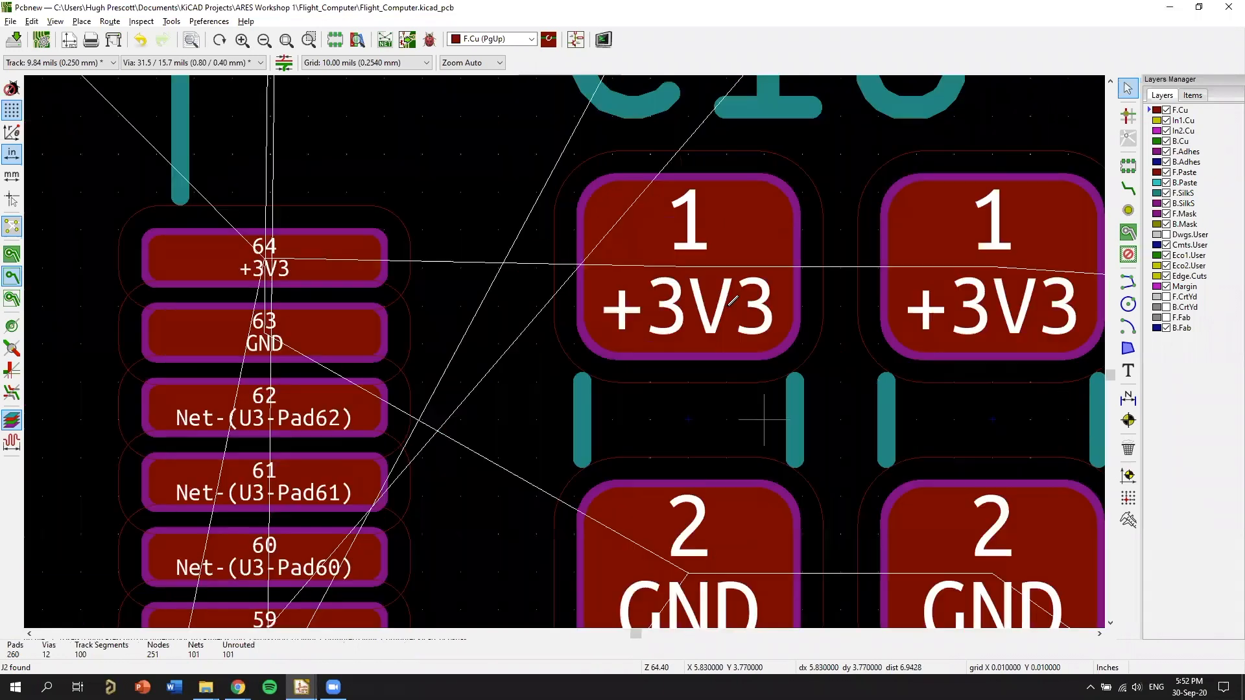
middle_click_drag(630, 360, 642, 370)
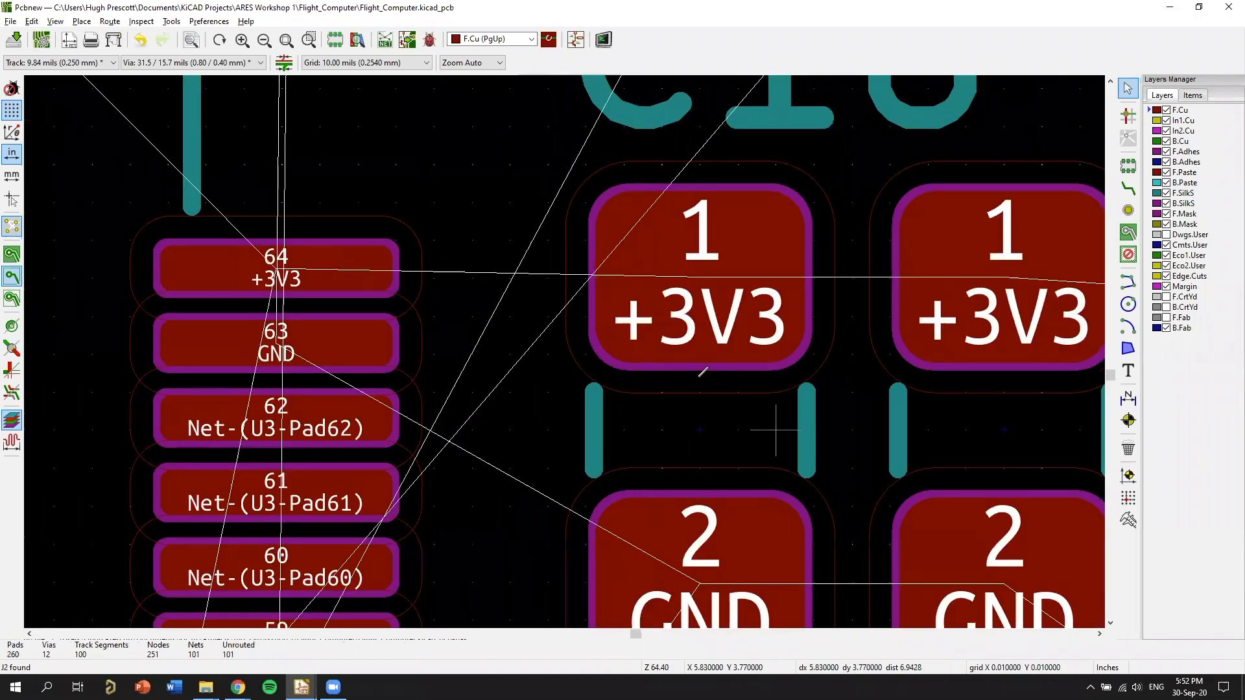
middle_click_drag(706, 339, 700, 356)
key("x")
left_click(700, 277)
left_click(275, 268)
left_click(695, 256)
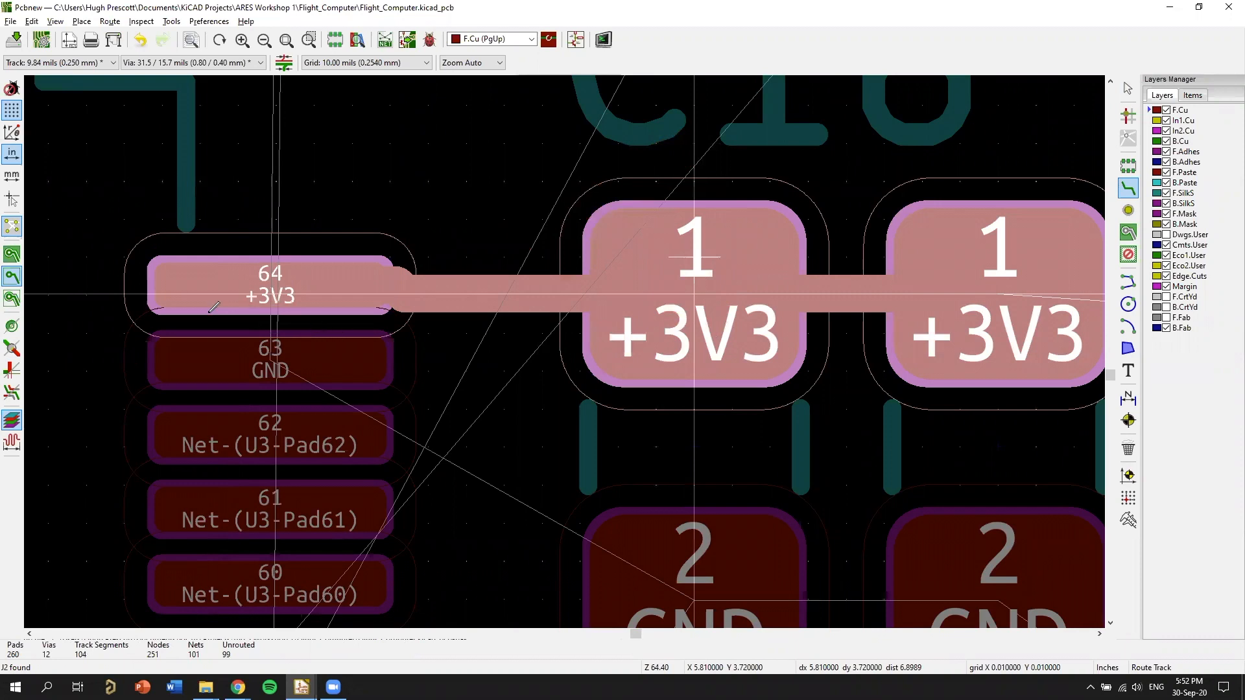
key("Escape")
scroll(570, 342, "up", 3)
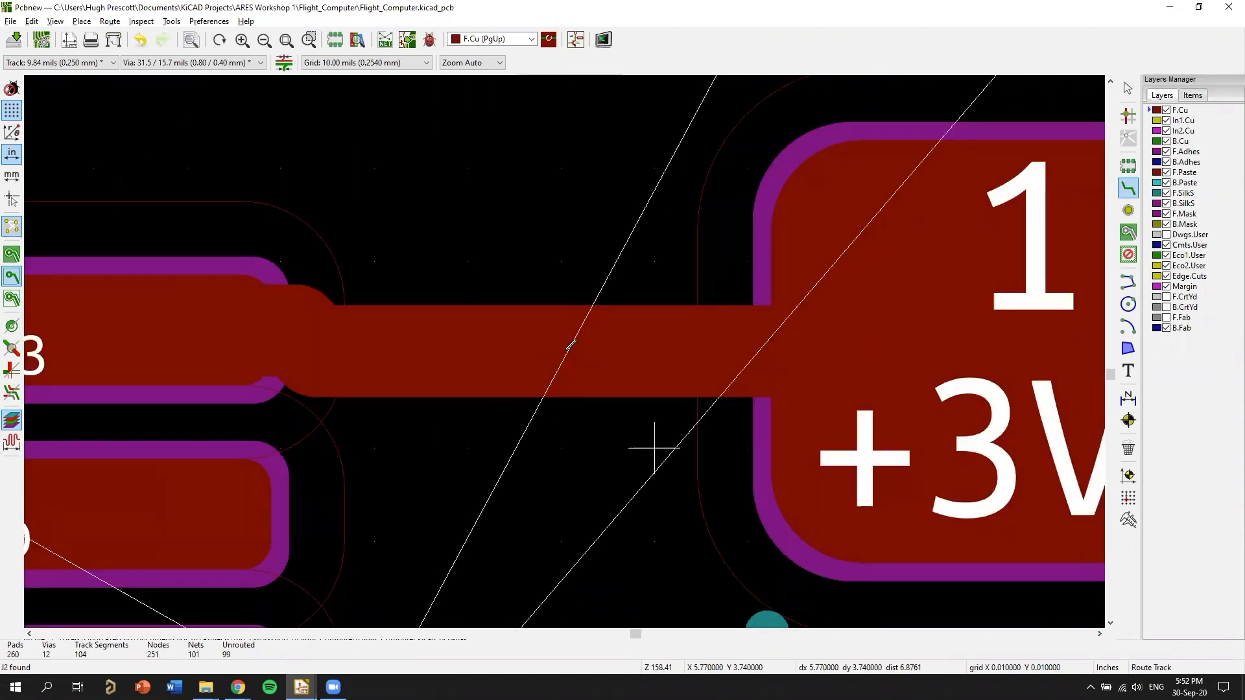
scroll(691, 339, "down", 1)
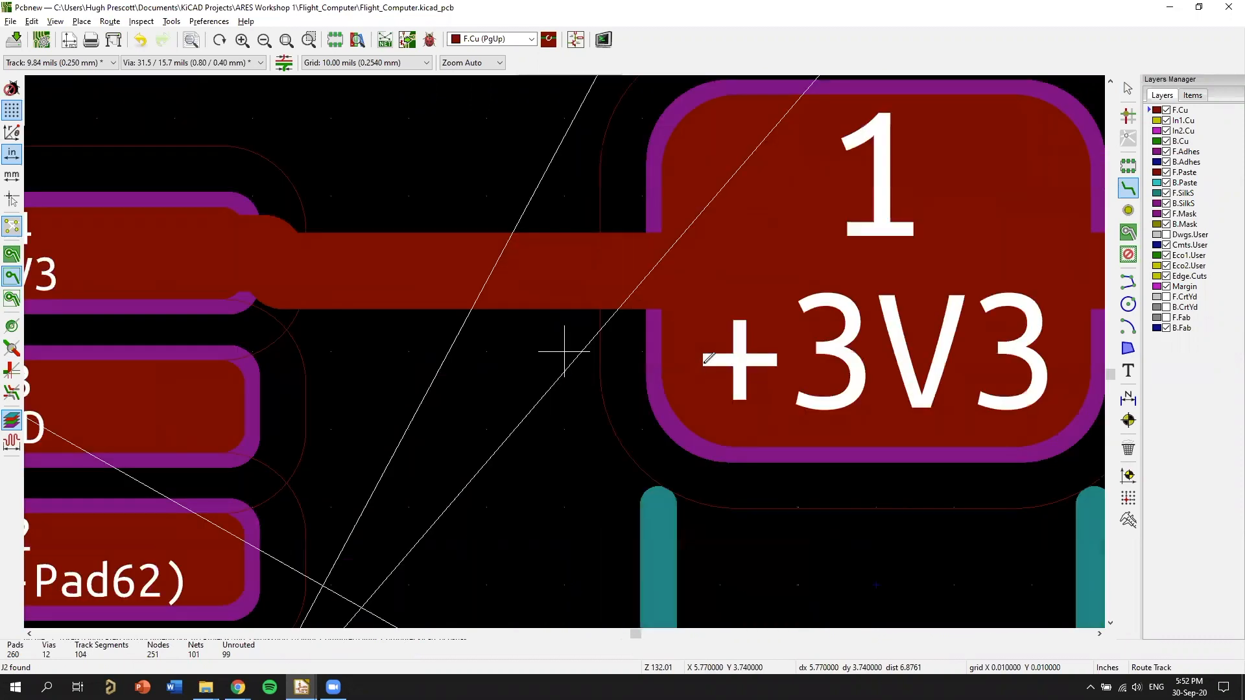
scroll(720, 441, "down", 2)
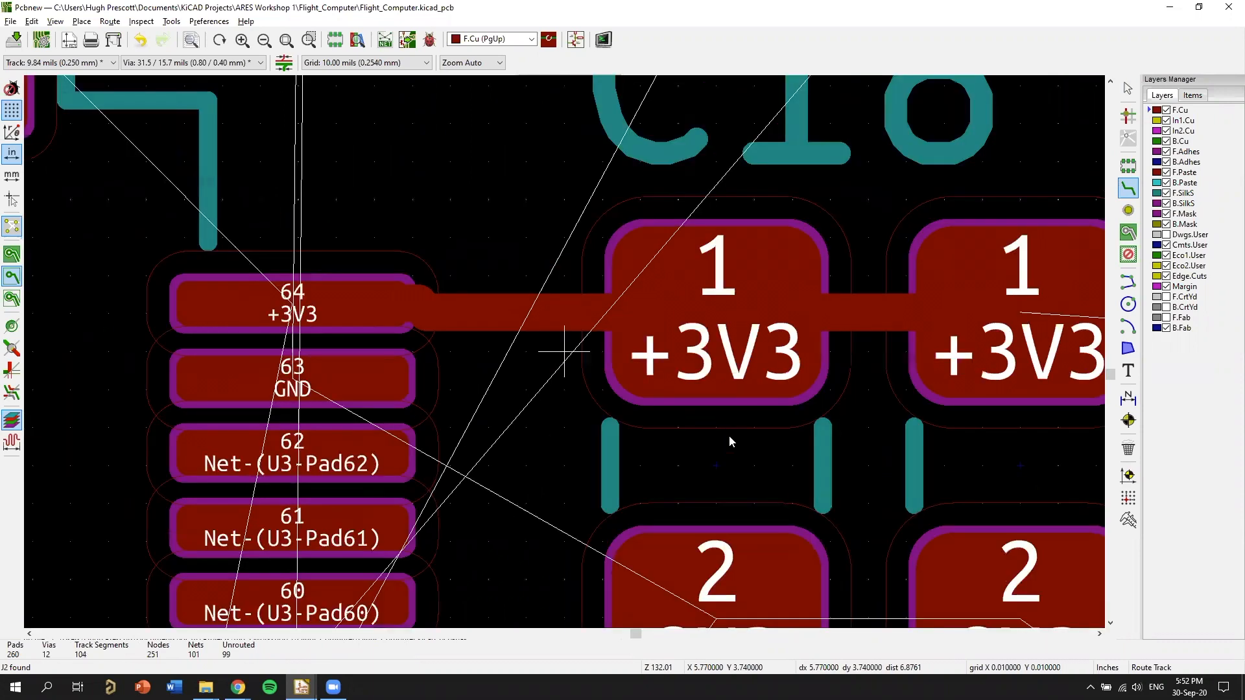
Delete the +3V3 tracks linking U3's pad 64, C18 and C19.
key("Escape")
scroll(726, 428, "down", 2)
key("m")
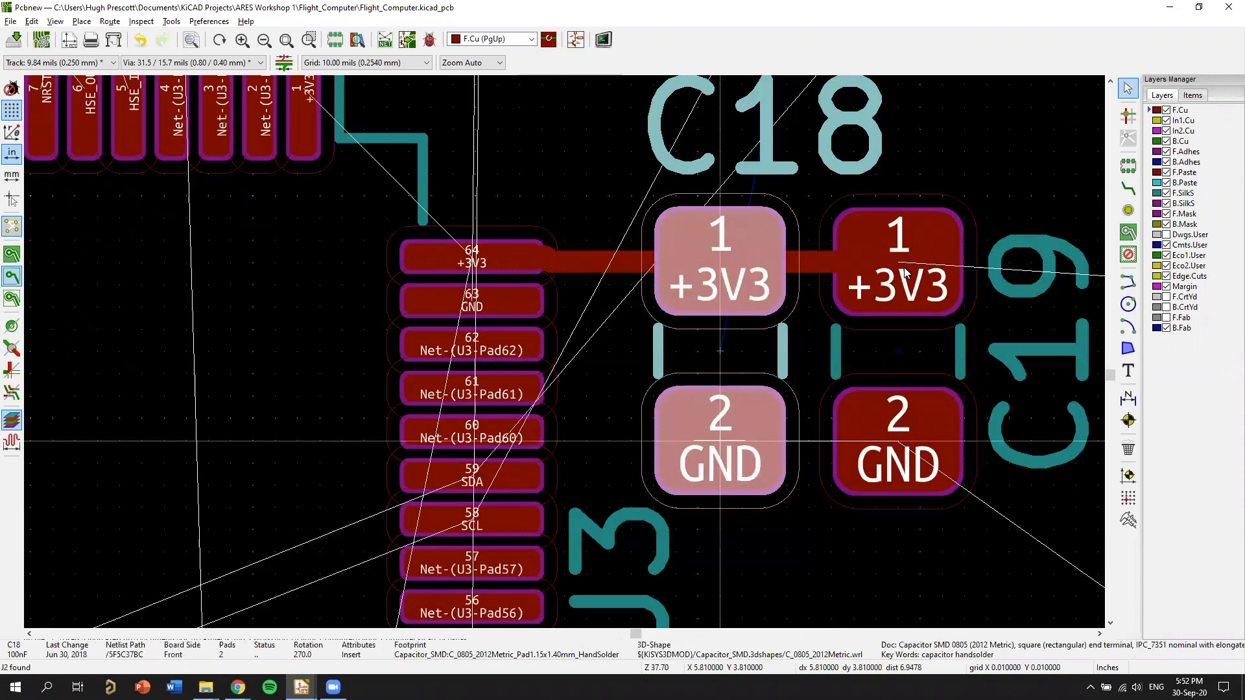
key("Escape")
key("Escape")
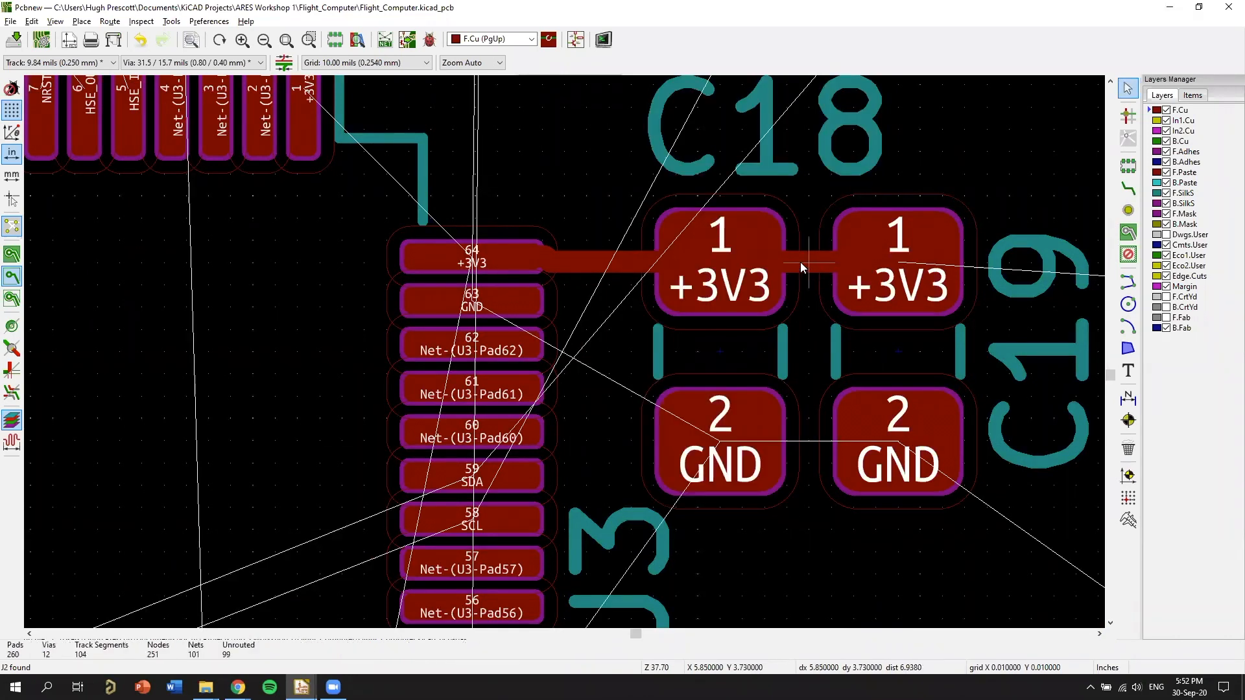
left_click(801, 261)
key("Delete")
key("Delete")
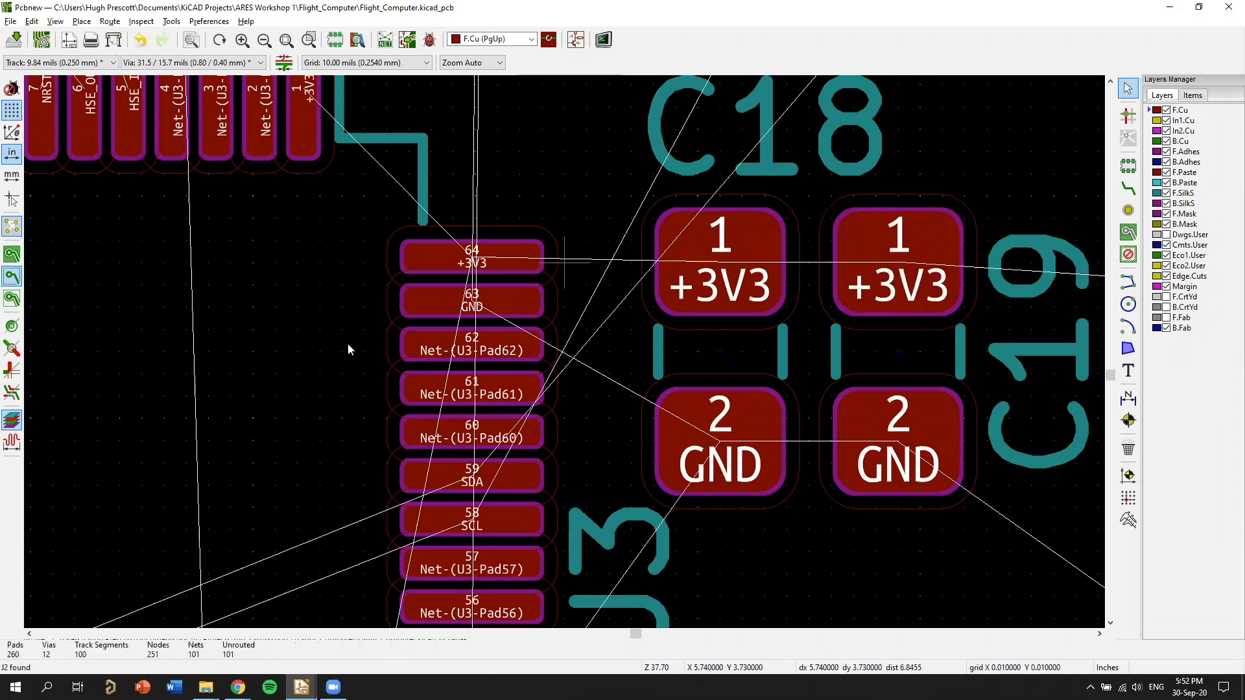
Route a short straight +3V3 track from U3's pad 64 toward C18, ending it in the gap before the capacitor.
scroll(348, 342, "up", 1)
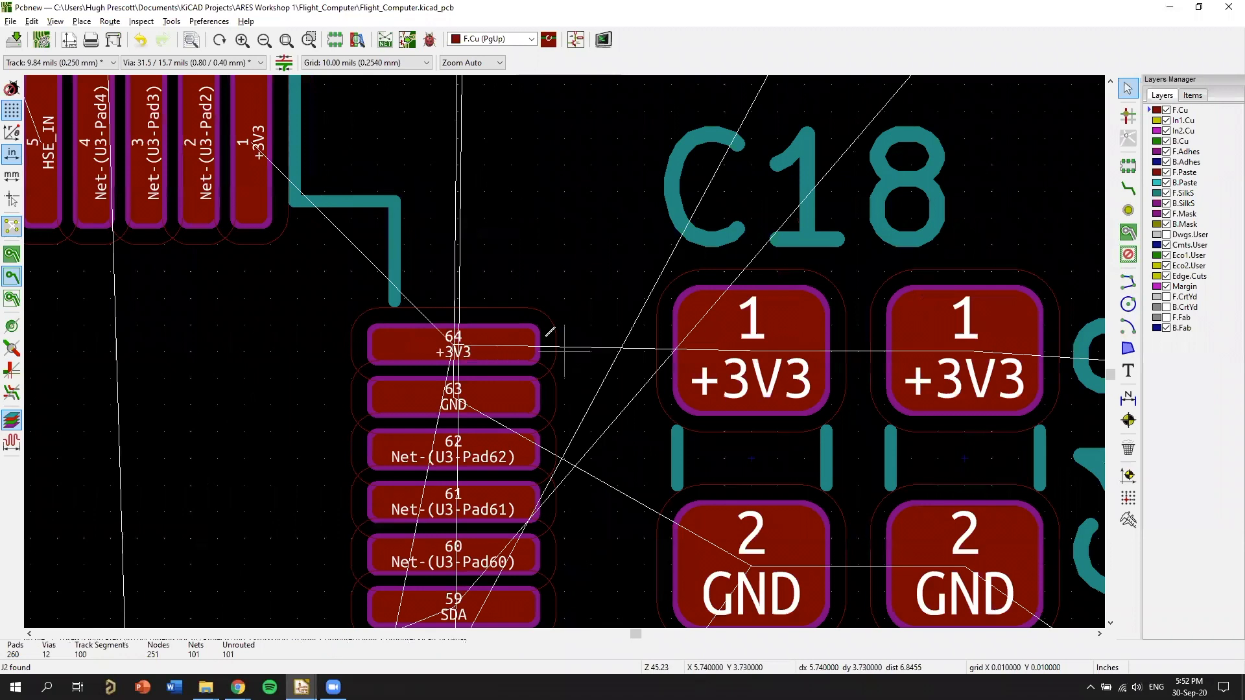
scroll(550, 332, "up", 4)
key("x")
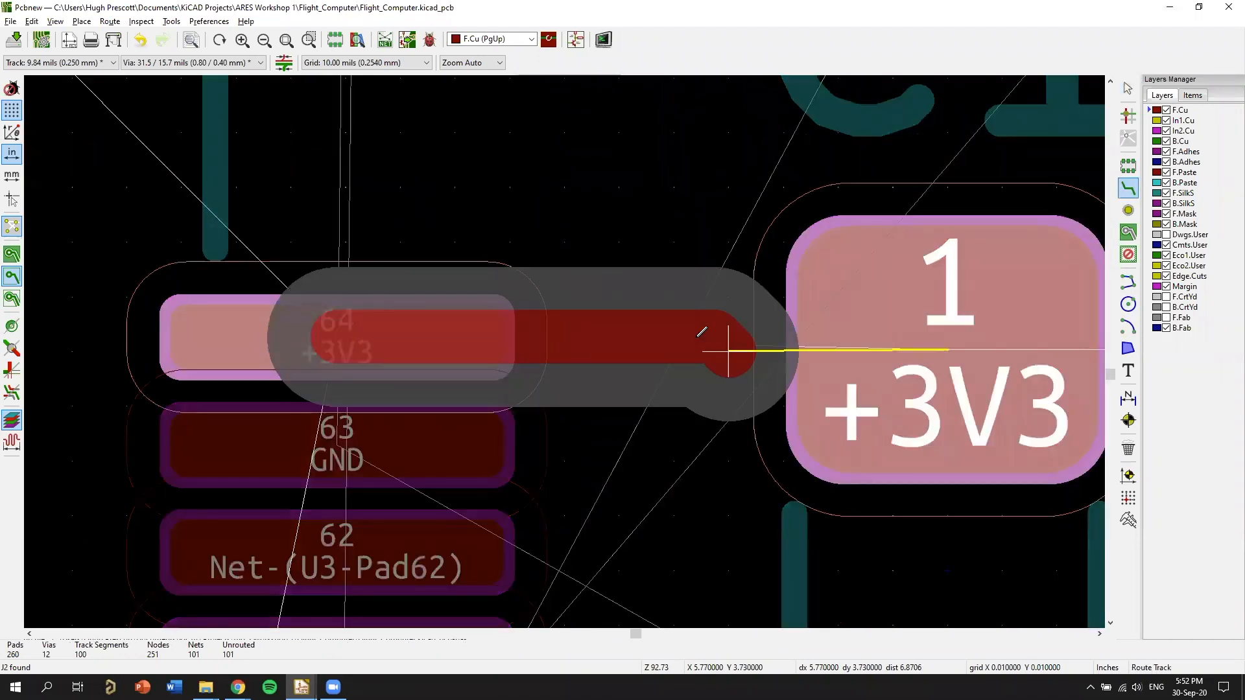
double_click(656, 336)
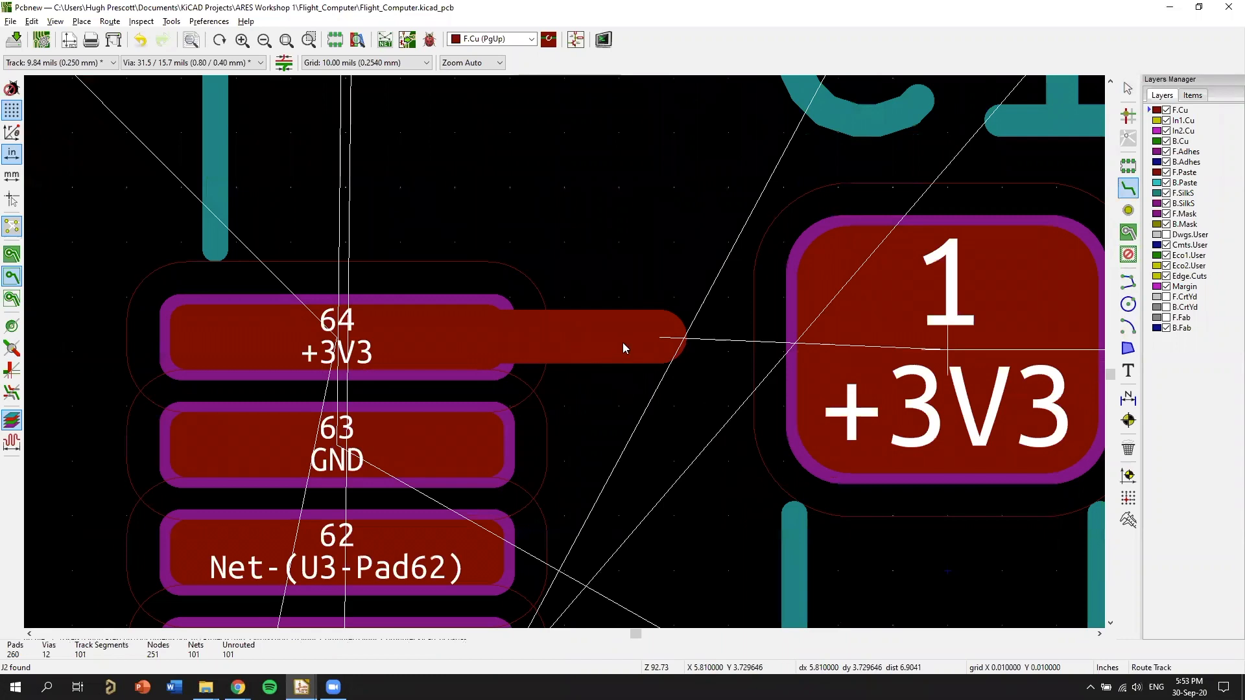
Shift C18 up one grid step and extend the track from U3's pad 64 to its +3V3 pad.
scroll(624, 348, "down", 1)
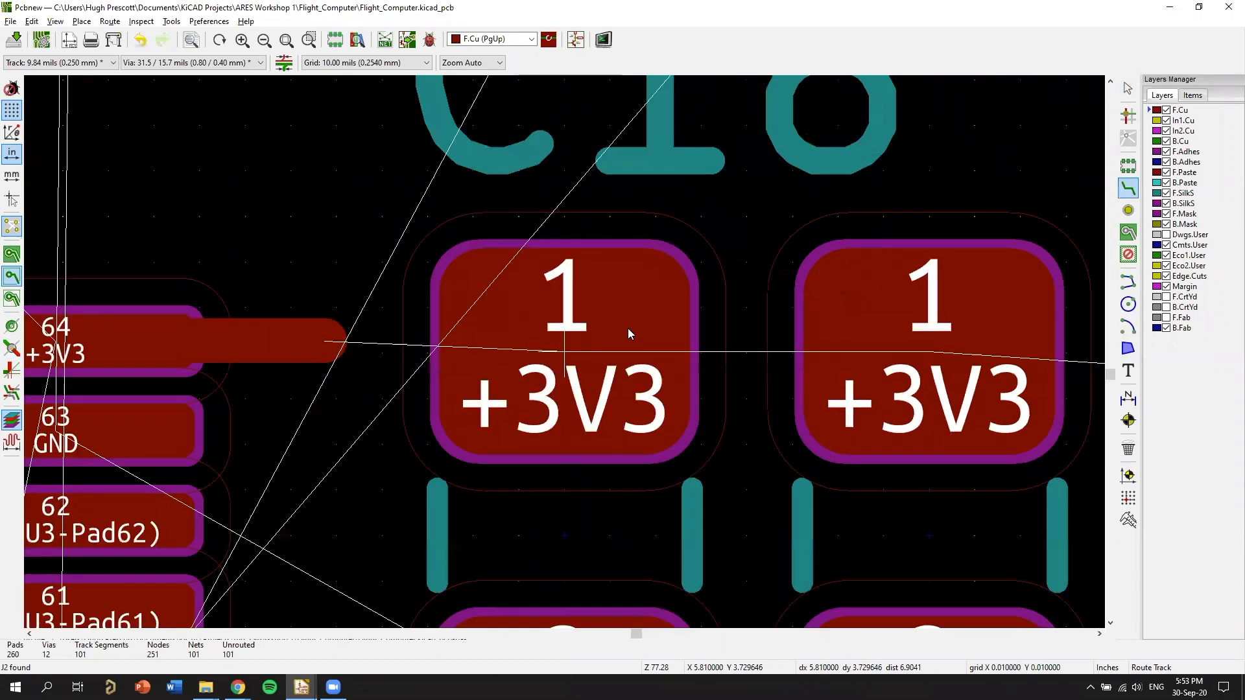
scroll(518, 535, "up", 1)
key("m")
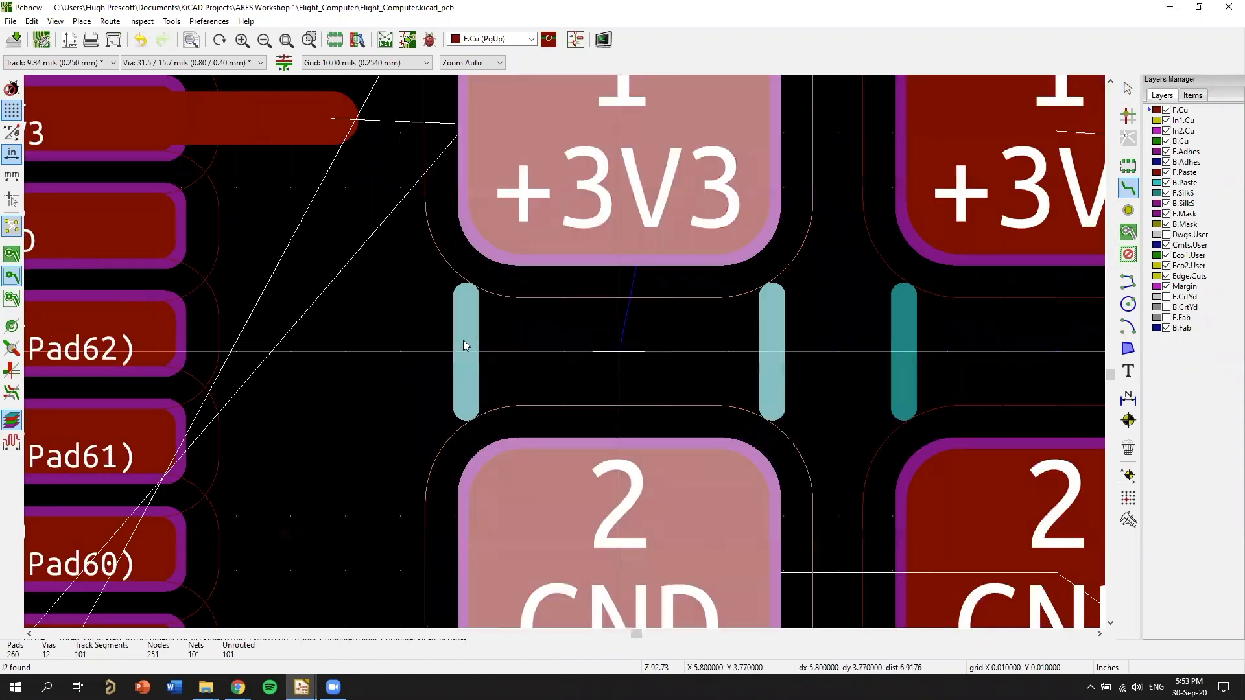
left_click(431, 224)
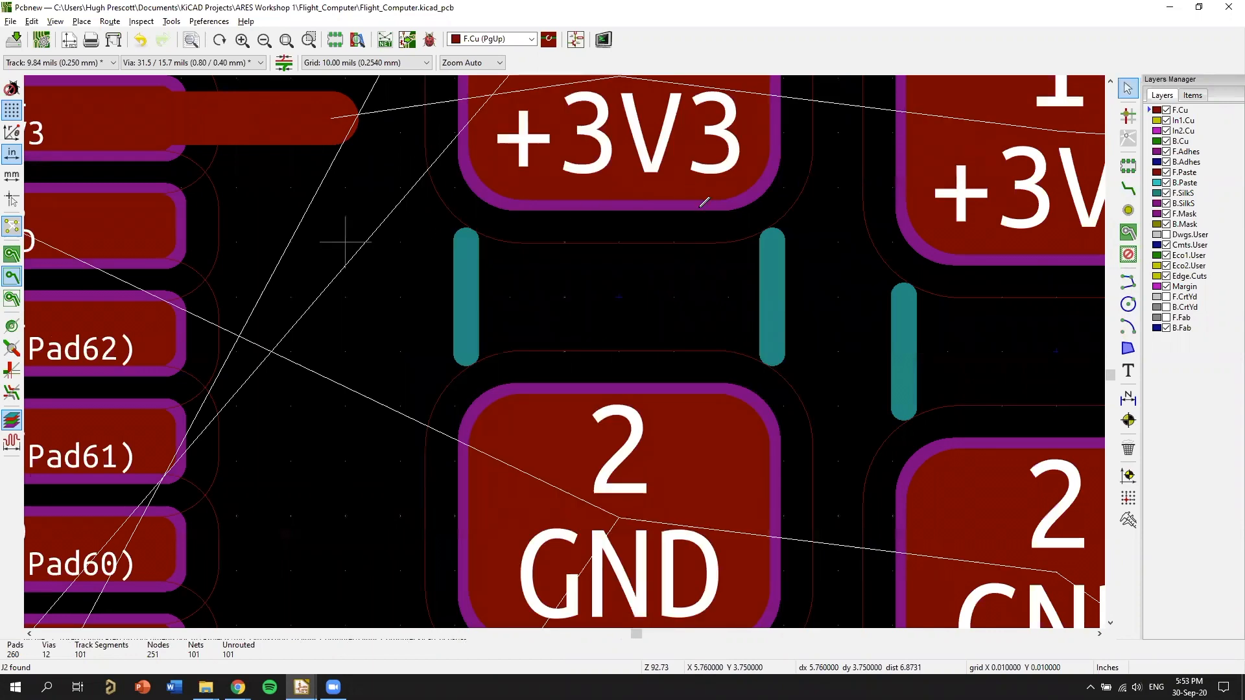
middle_click_drag(649, 283, 750, 391)
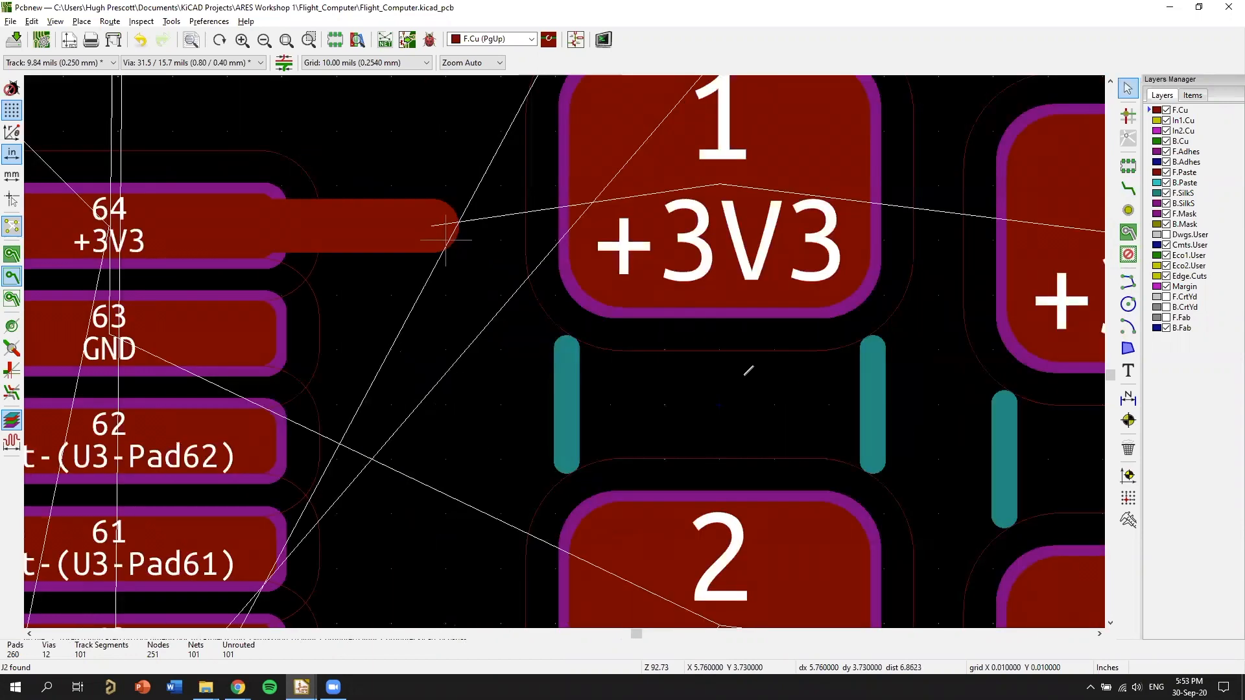
key("x")
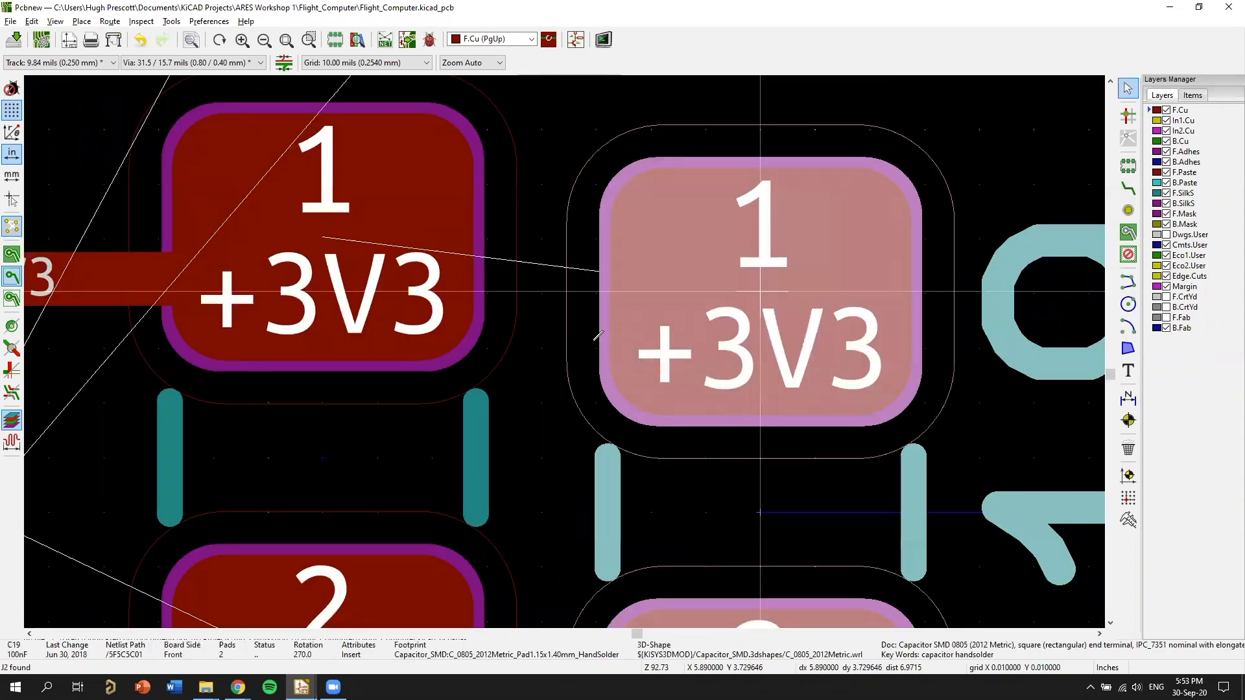
With C19 moved up level with C18, route a straight +3V3 track between their pads 1.
key("x")
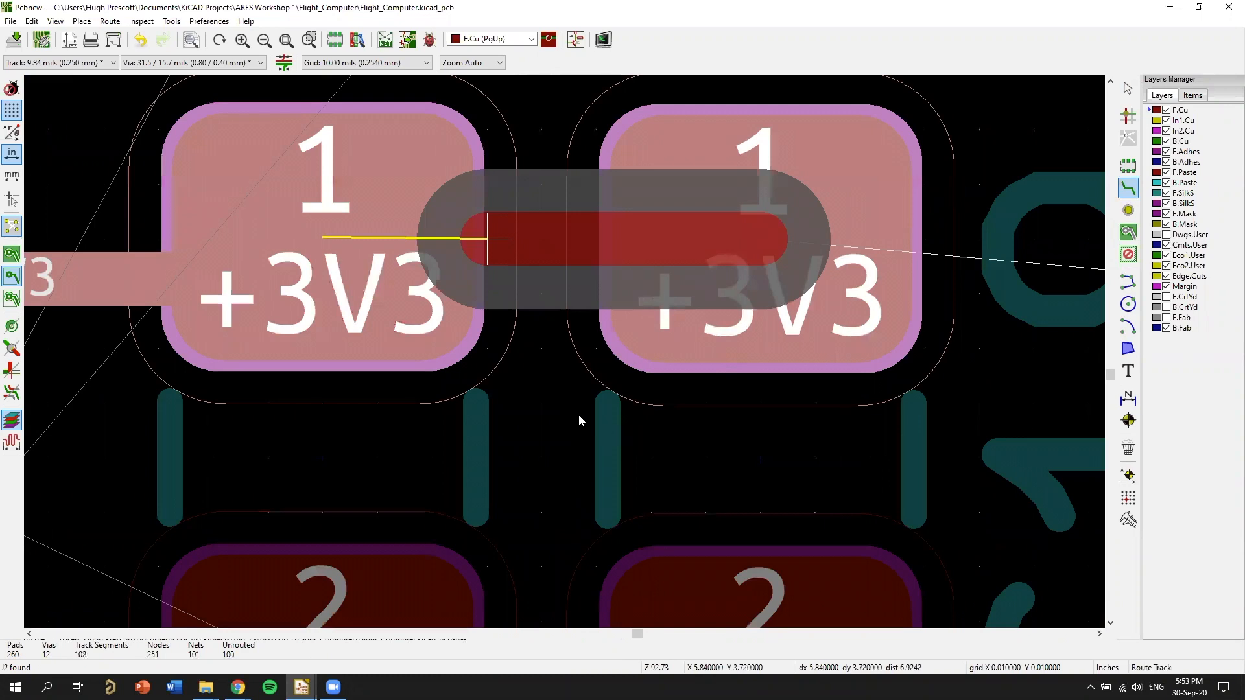
left_click(402, 238)
Move C19's reference label below its GND pad.
scroll(504, 253, "down", 5)
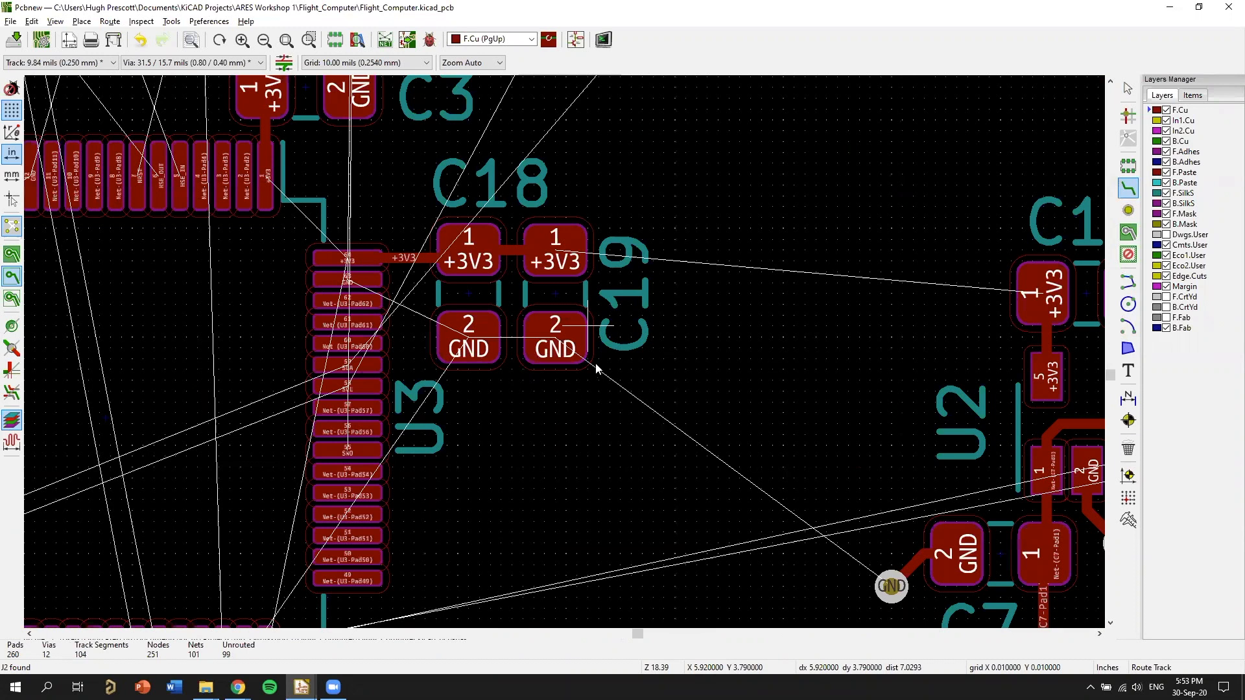
key("Escape")
key("m")
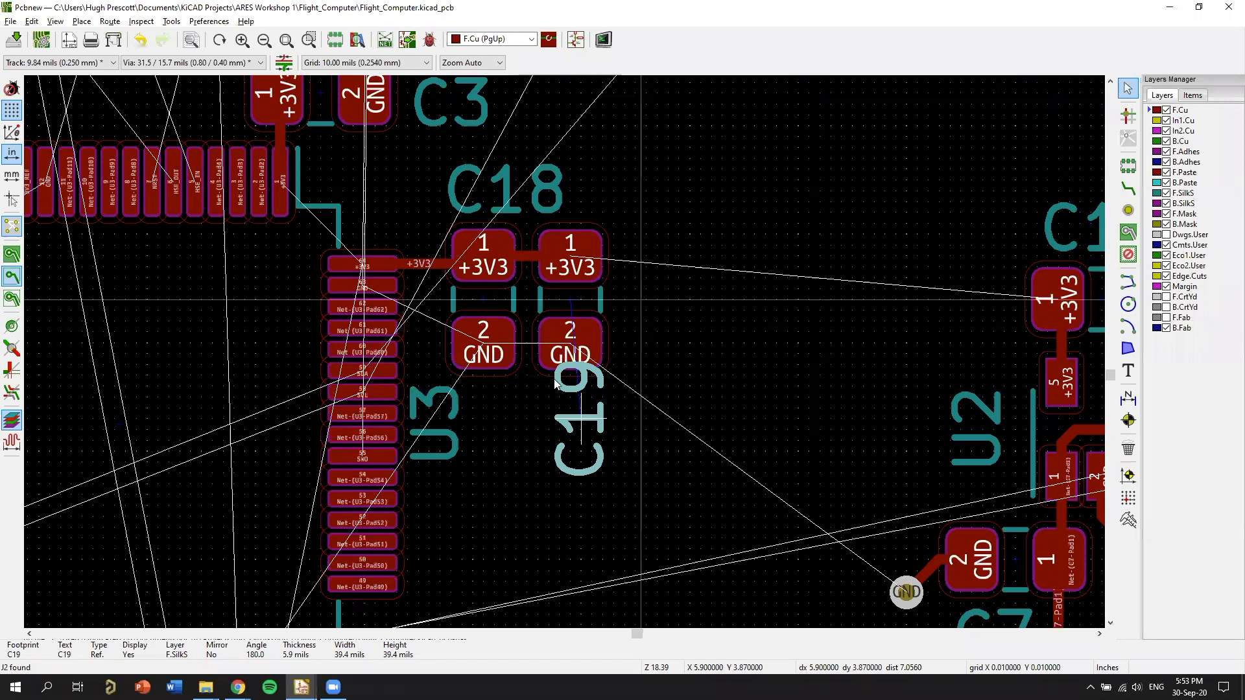
Route a +3V3 track on F.Cu from C19's pad 1 to C14's pad 1 above regulator U2.
scroll(558, 385, "down", 2)
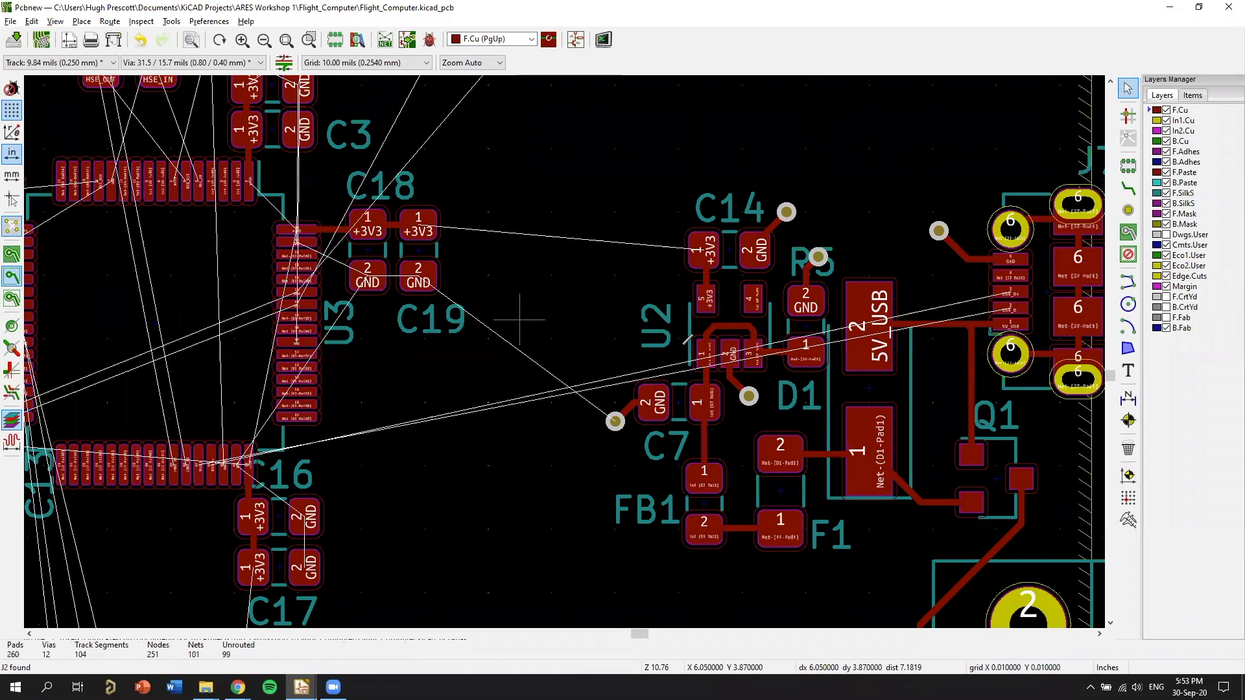
scroll(693, 307, "up", 1)
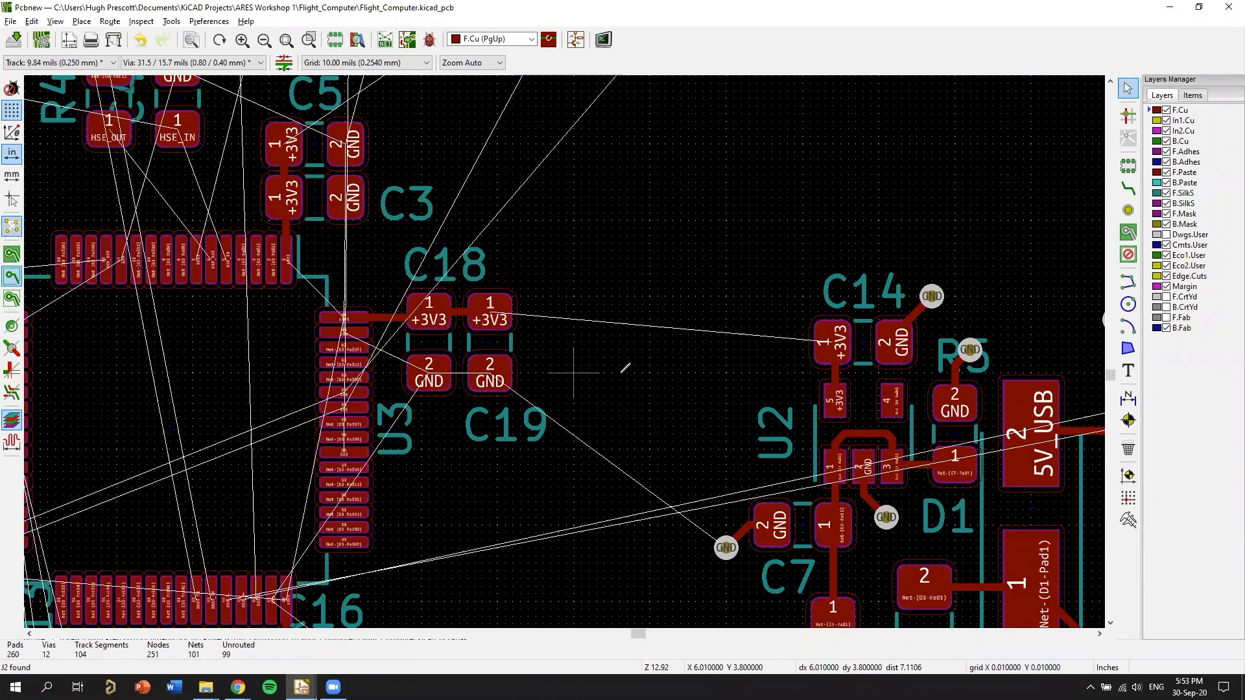
key("x")
left_click(831, 342)
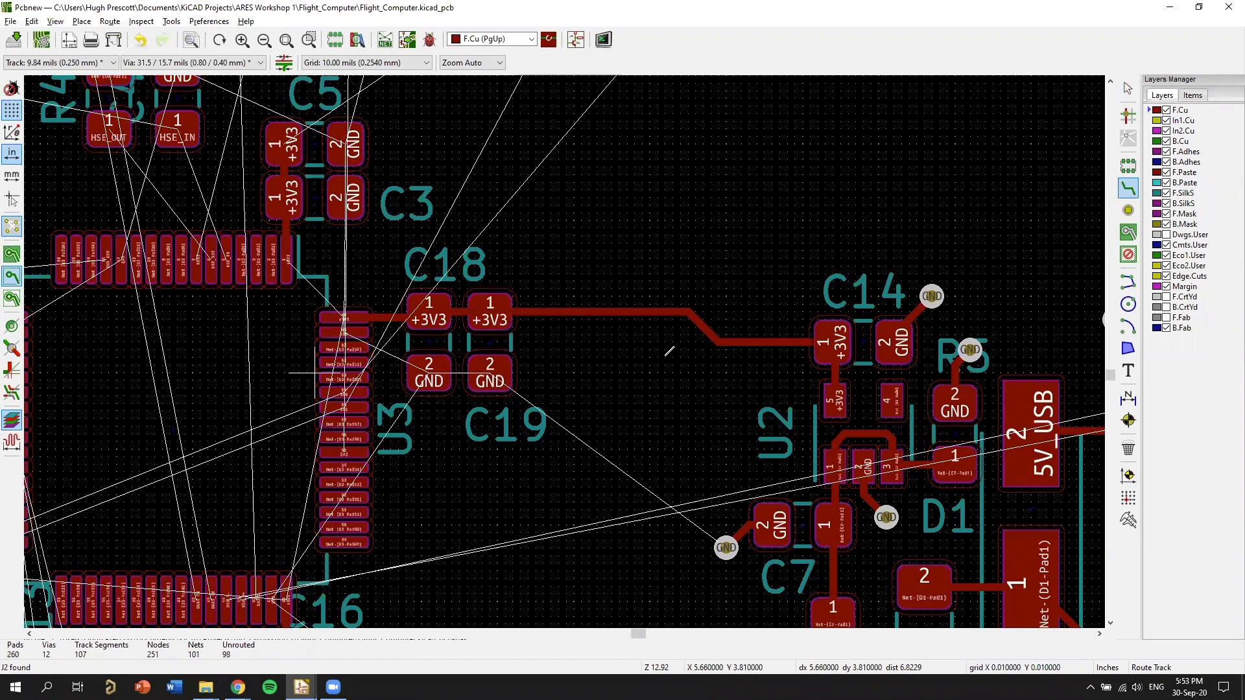
Examine the unrouted +3V3 link between U3's pads 1 and 64 and the capacitors placed around the chip.
scroll(375, 393, "down", 1)
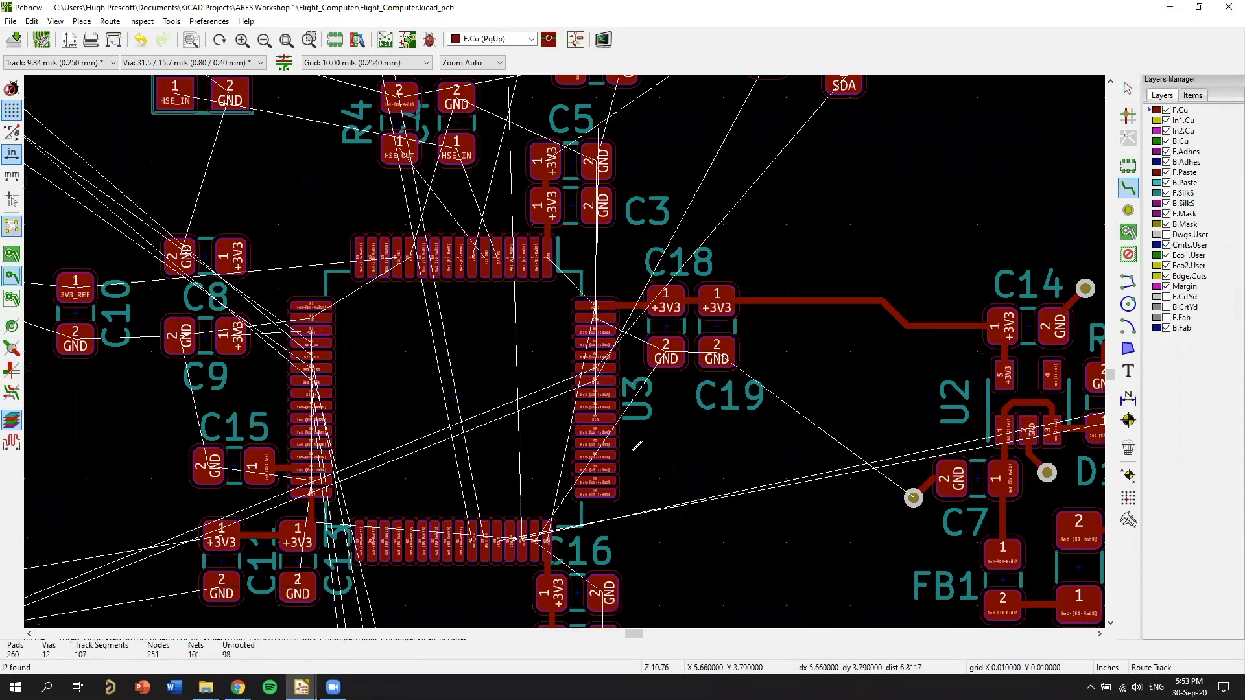
scroll(637, 446, "up", 5)
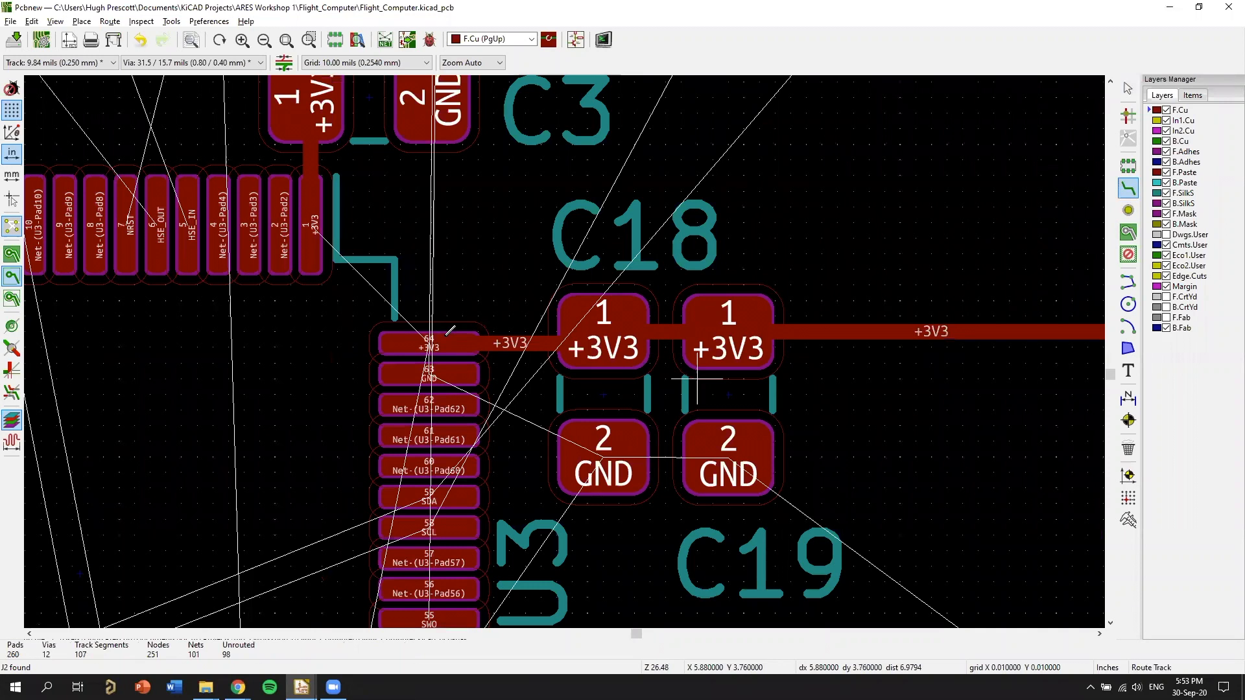
middle_click_drag(456, 342, 637, 466)
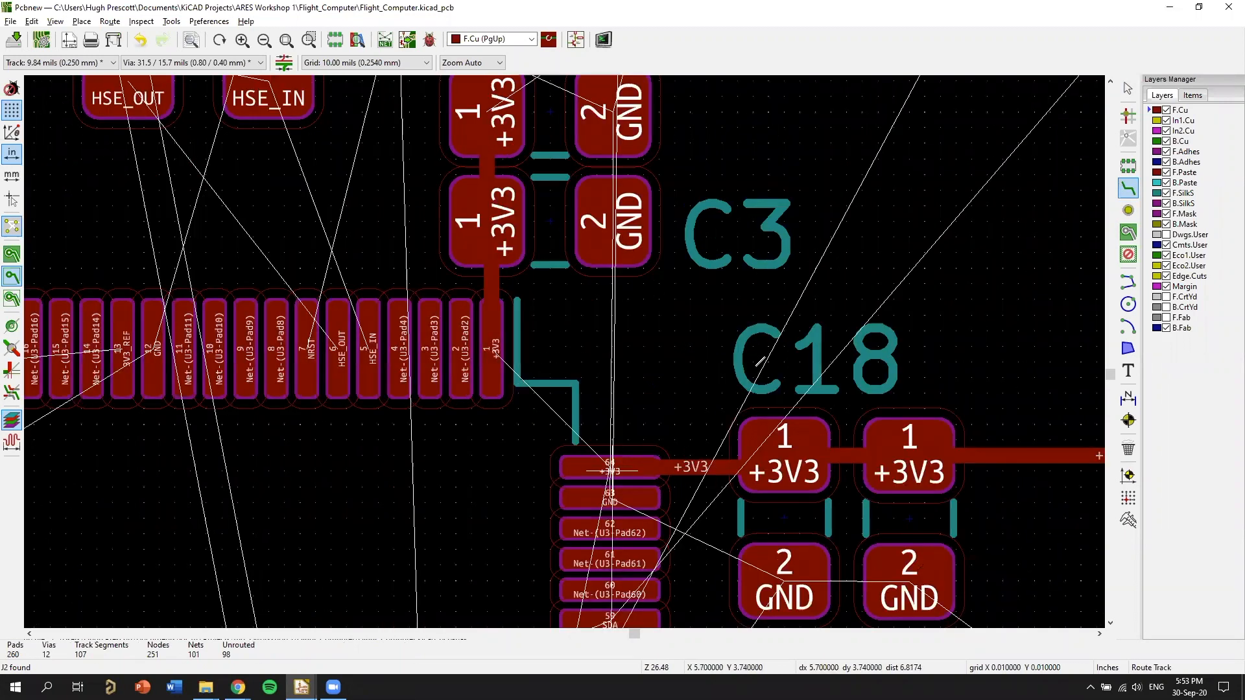
middle_click_drag(628, 439, 704, 328)
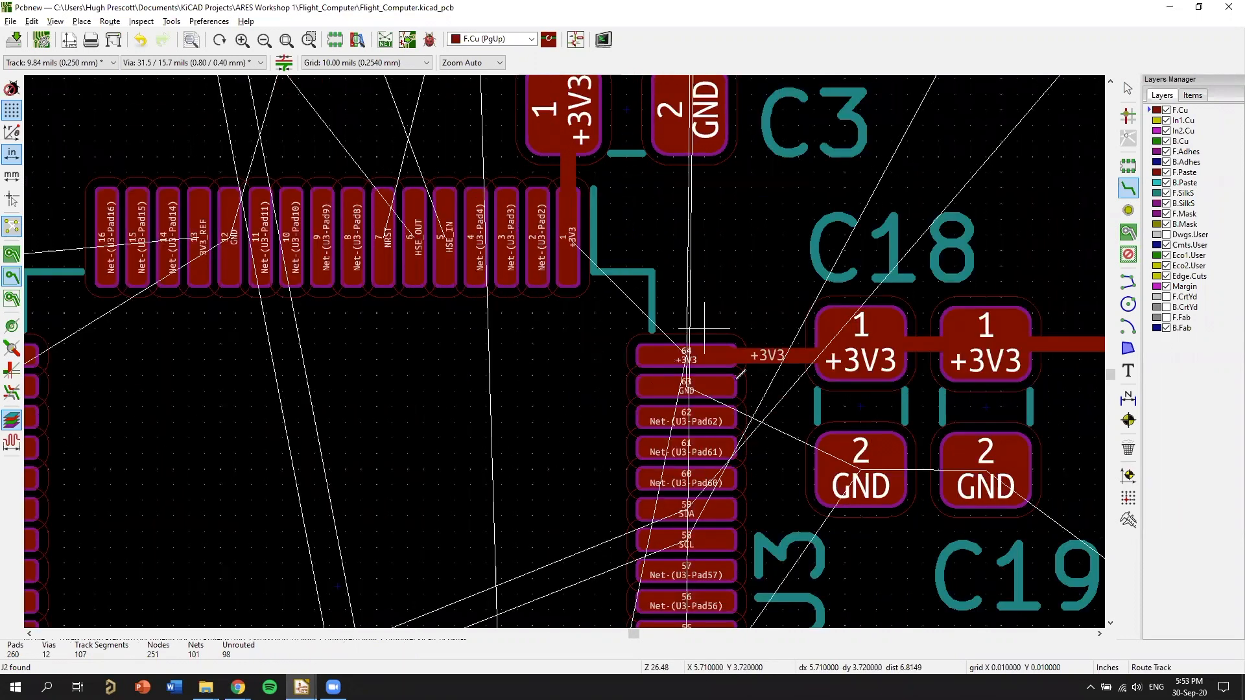
scroll(739, 384, "down", 3)
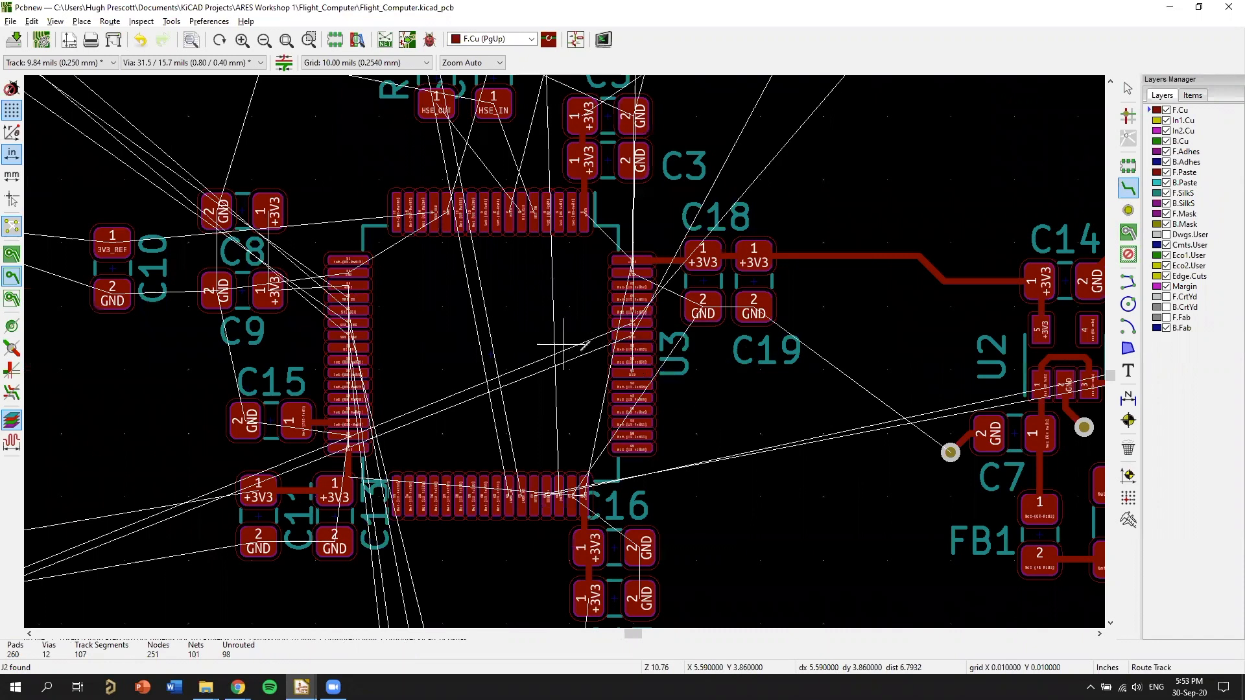
scroll(1030, 238, "down", 1)
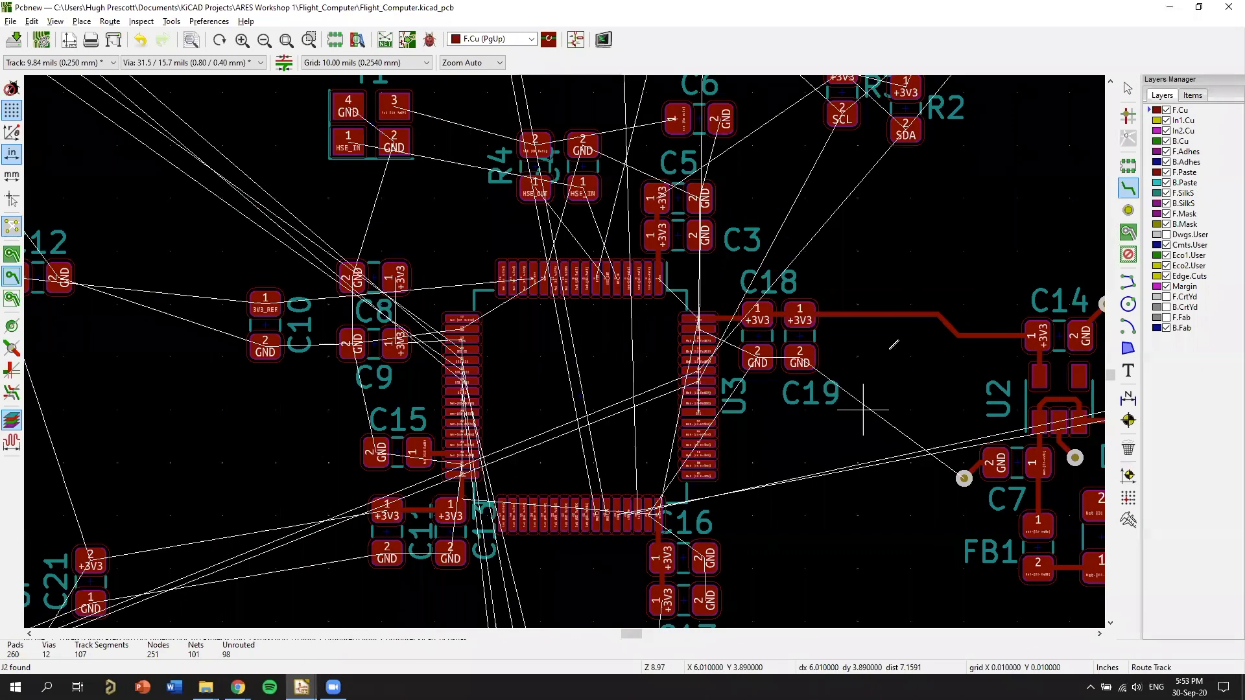
Look over the whole board's unrouted links and make In2.Cu the active layer.
scroll(691, 358, "down", 6)
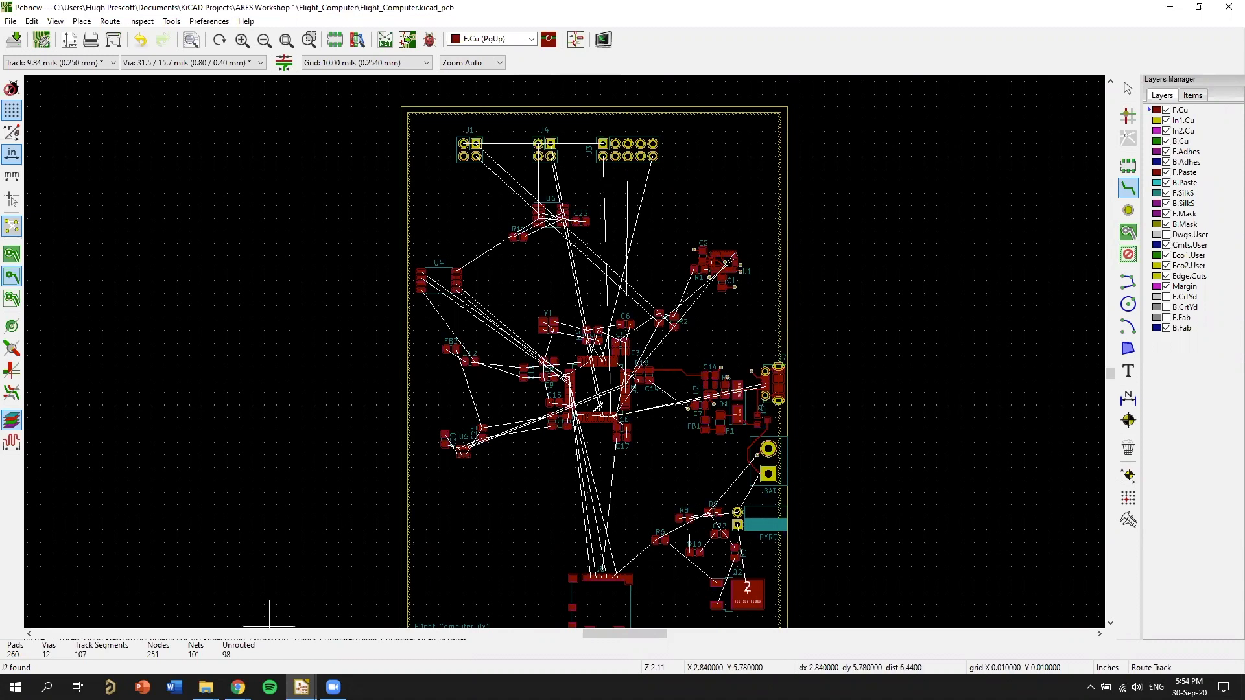
scroll(593, 426, "up", 1)
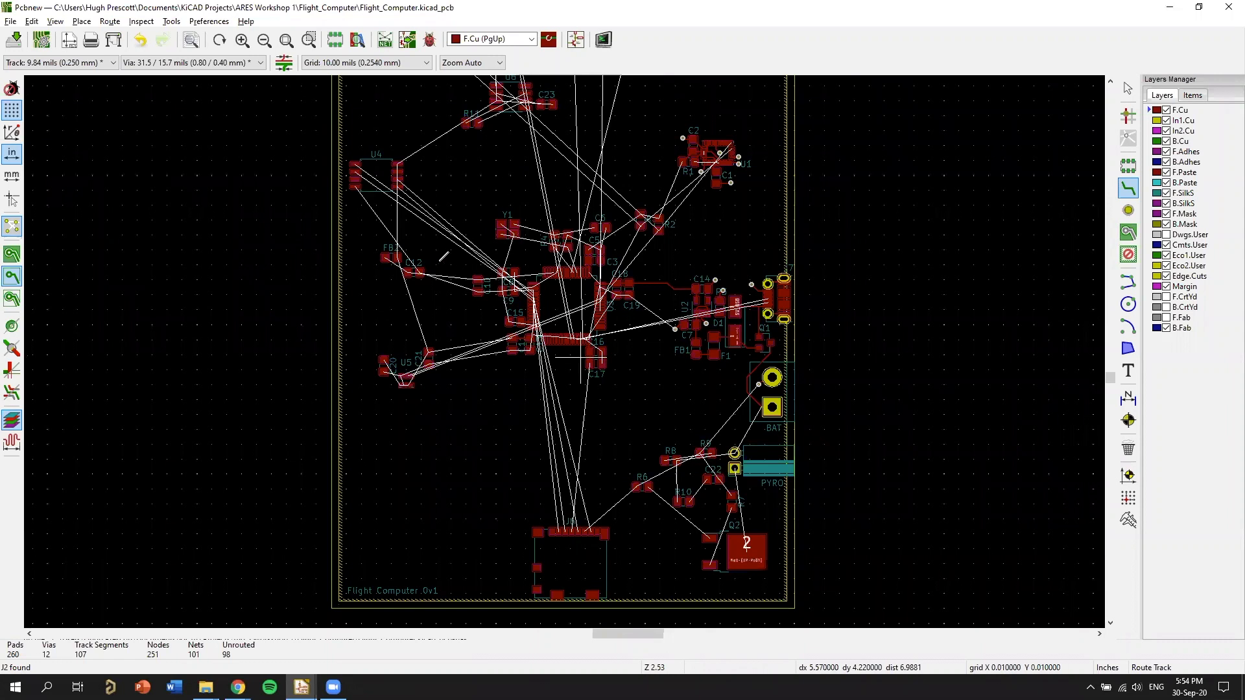
scroll(440, 259, "down", 3)
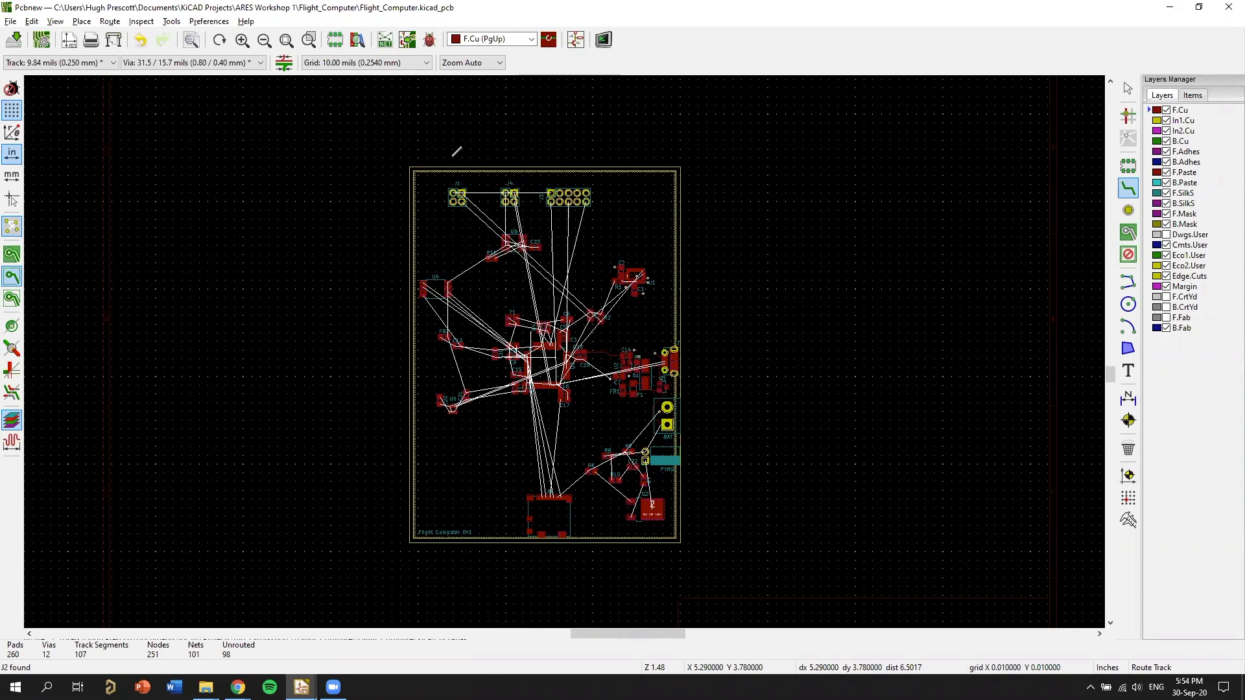
scroll(512, 361, "up", 3)
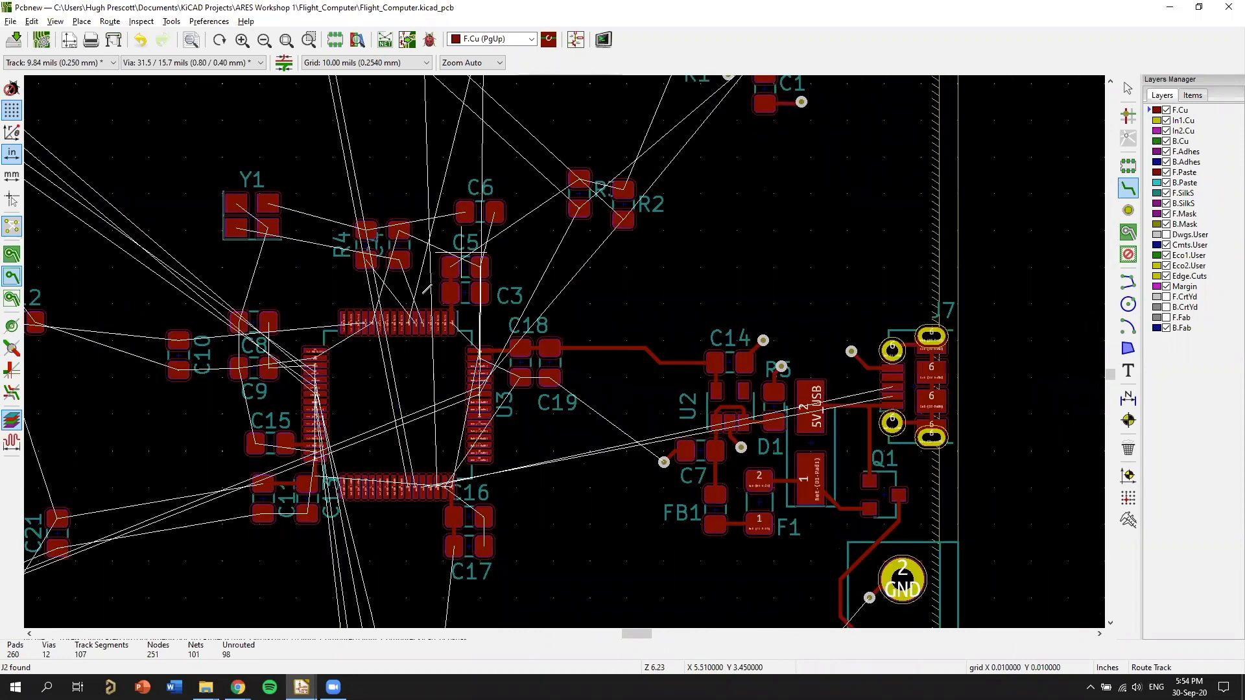
key("F6")
Delete the +3V3 tracks running from U3's pad 64 through C18 and C19 to C14.
scroll(698, 302, "down", 3)
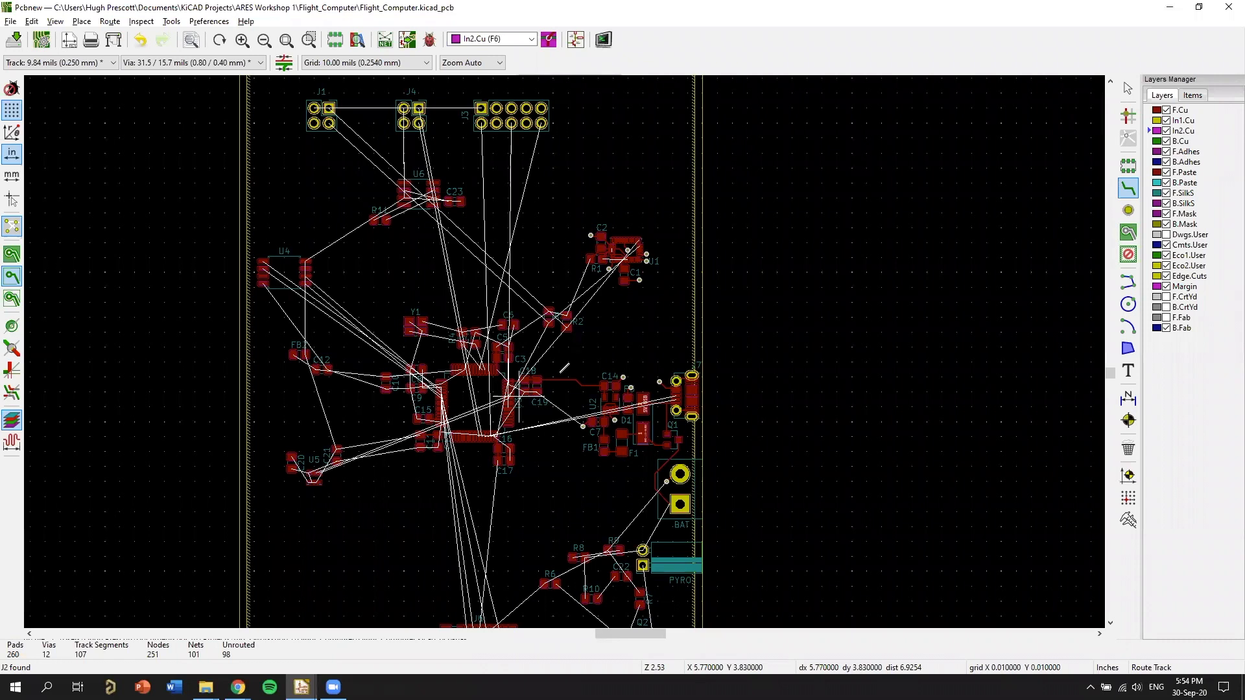
middle_click_drag(560, 373, 719, 278)
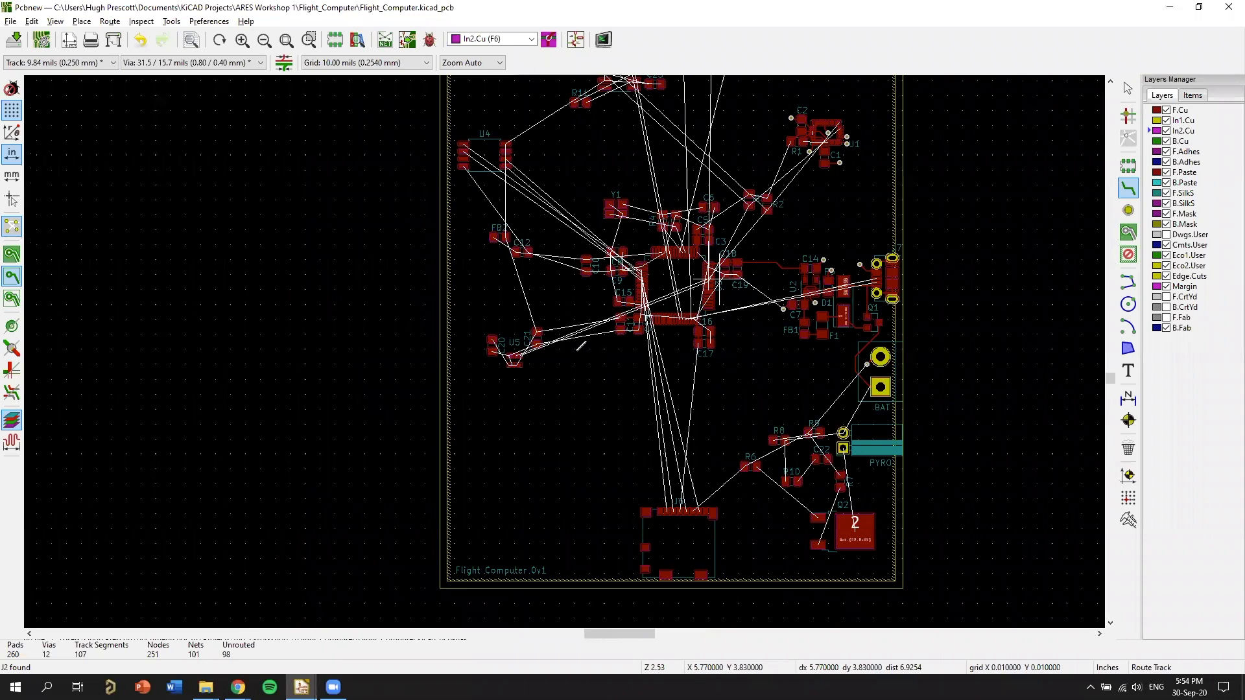
scroll(713, 281, "up", 6)
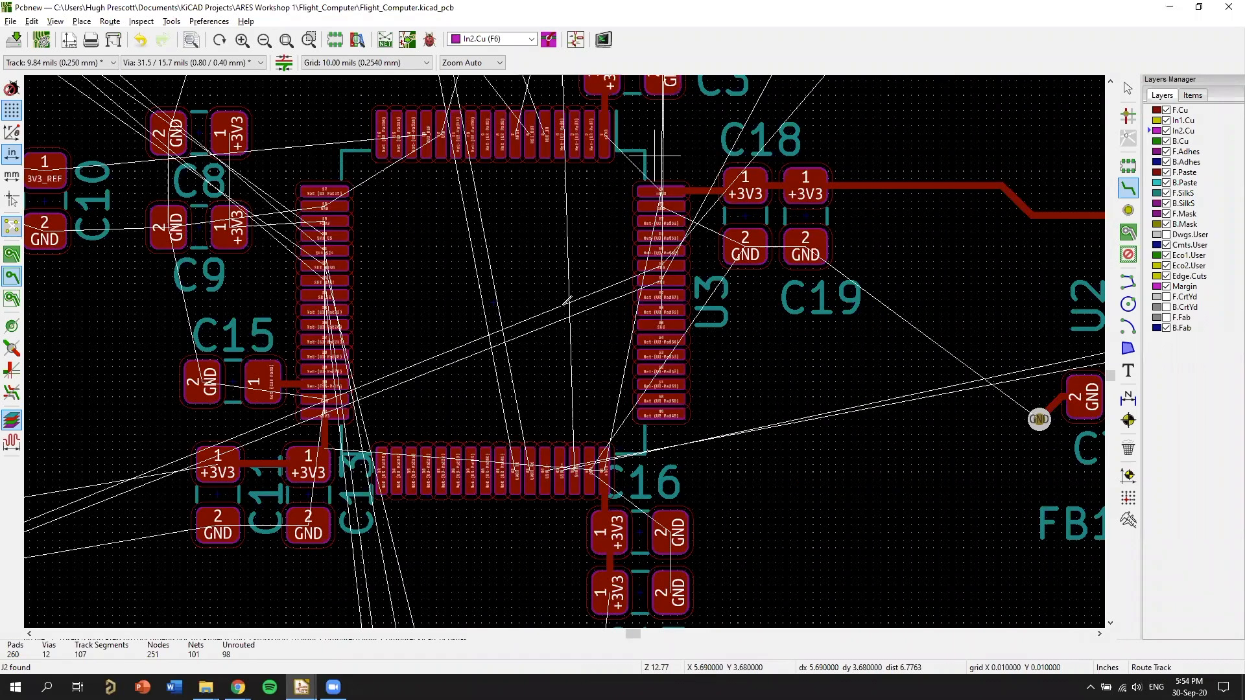
key("F4")
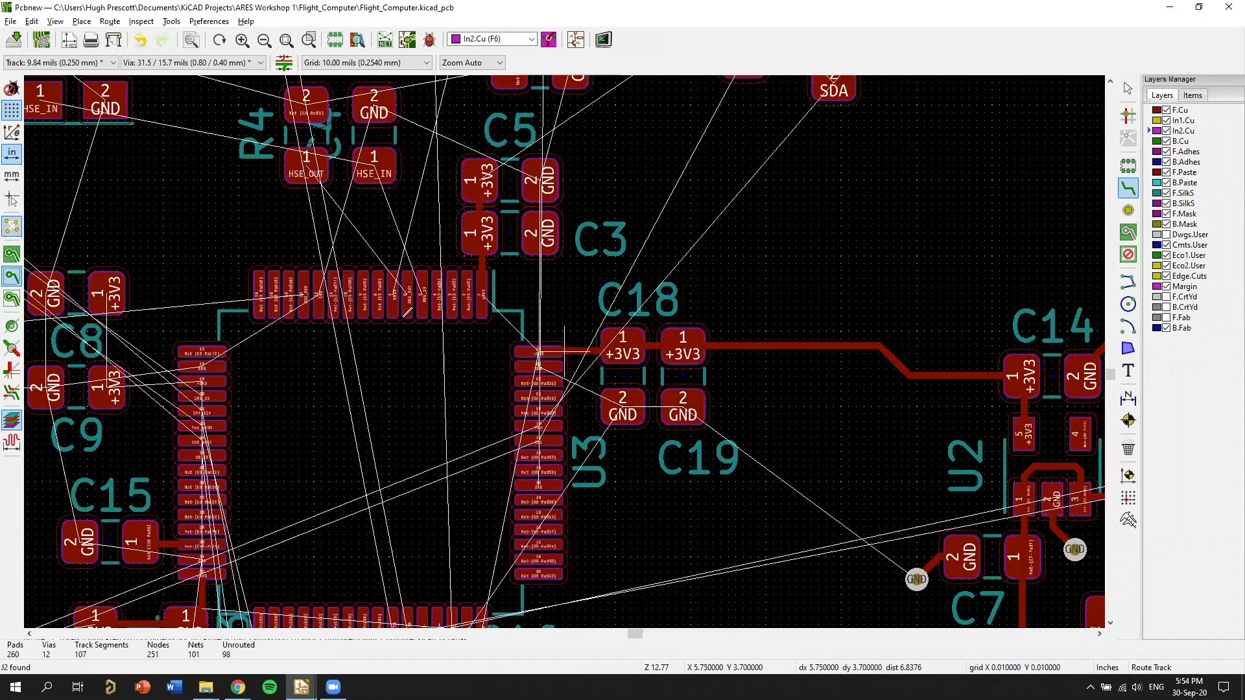
scroll(556, 305, "down", 3)
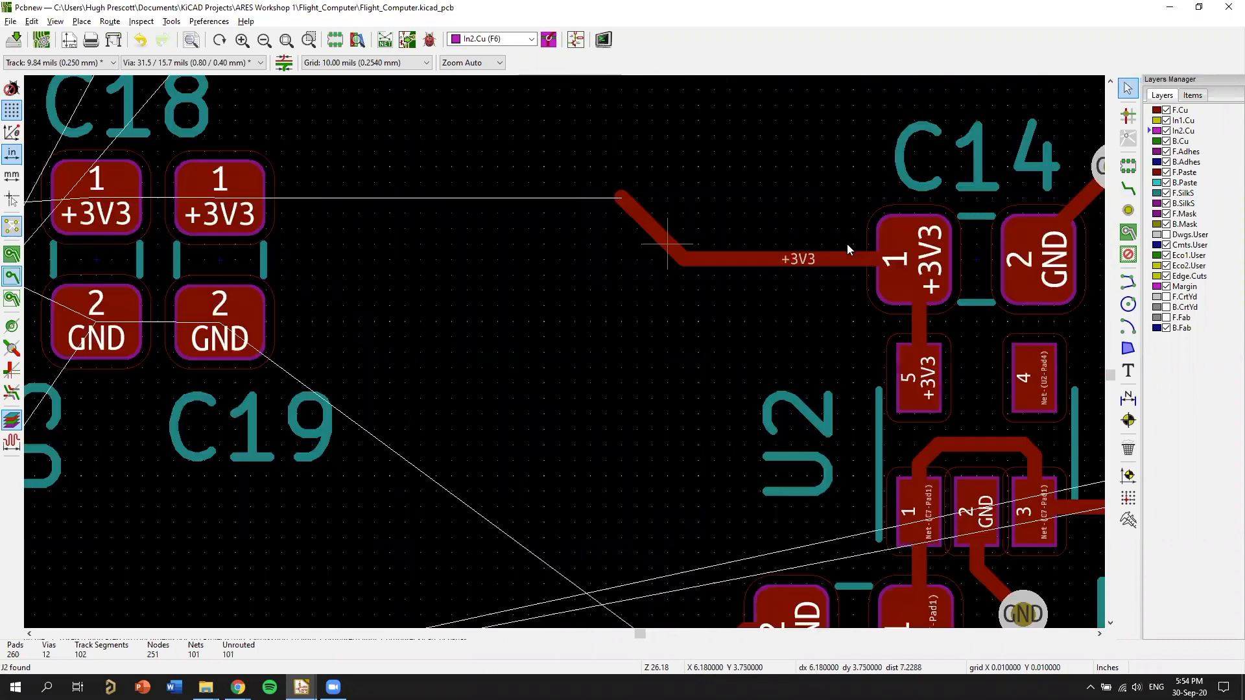
key("Delete")
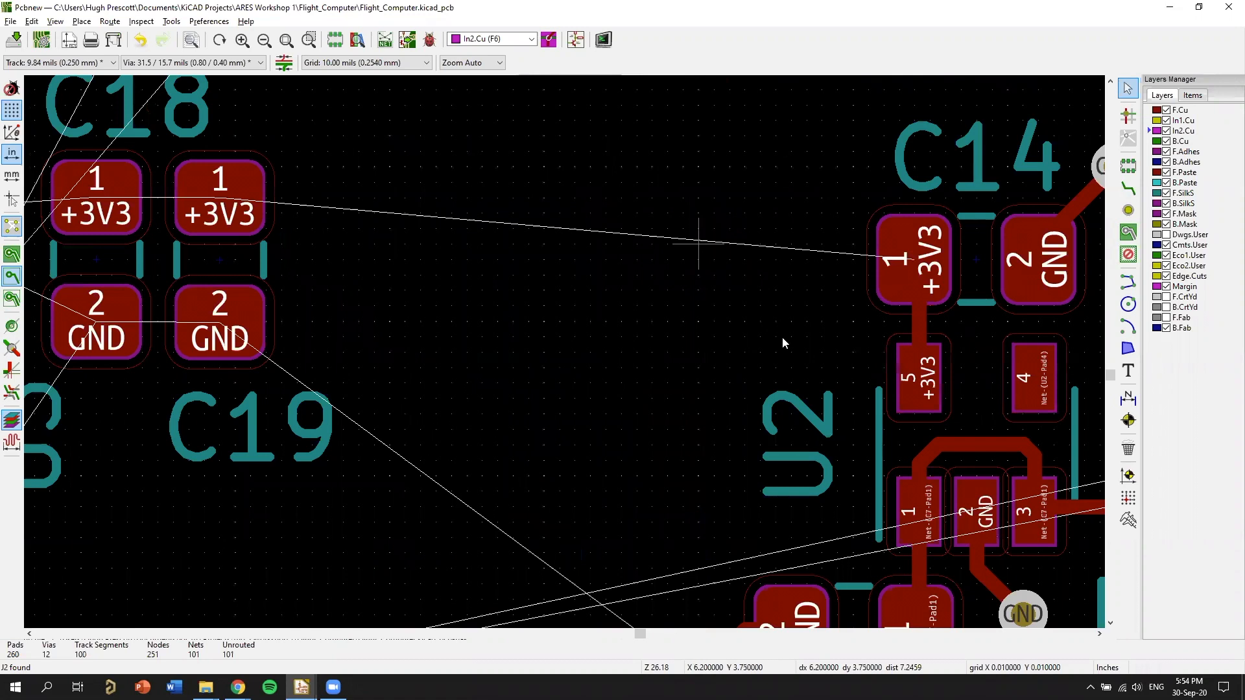
Set the grid to 25 mils and start a copper zone on In2.Cu assigned to the +3V3 net.
scroll(781, 337, "down", 3)
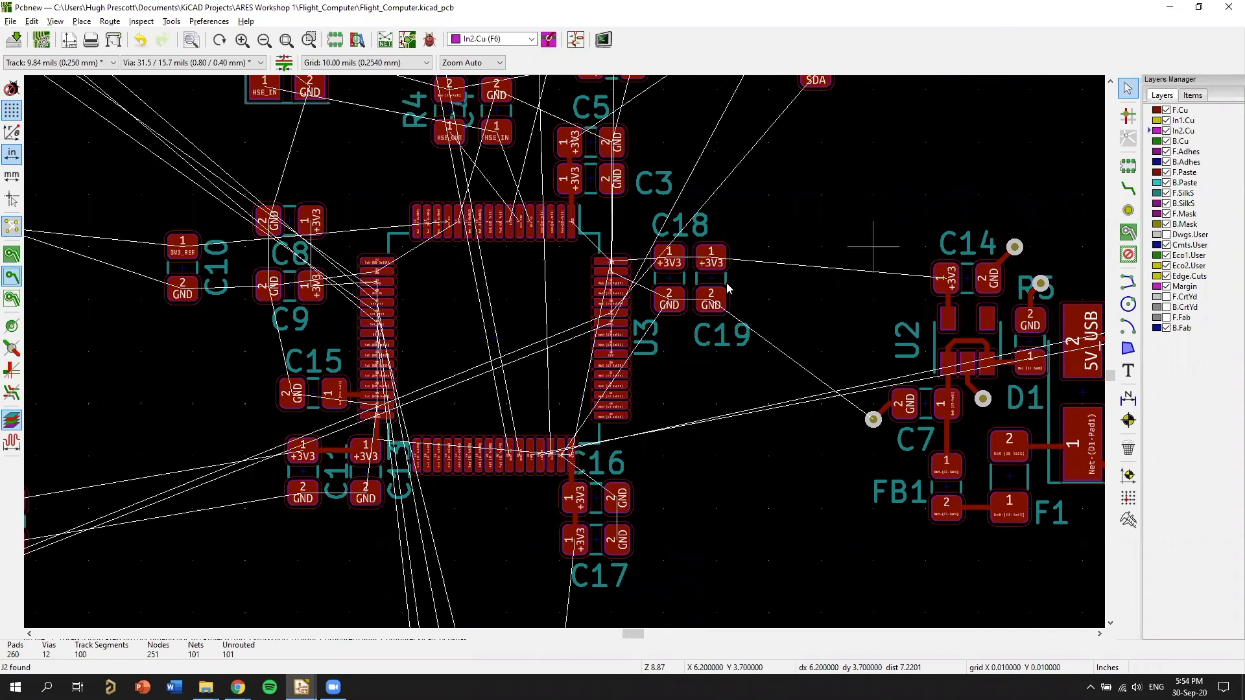
scroll(816, 259, "down", 1)
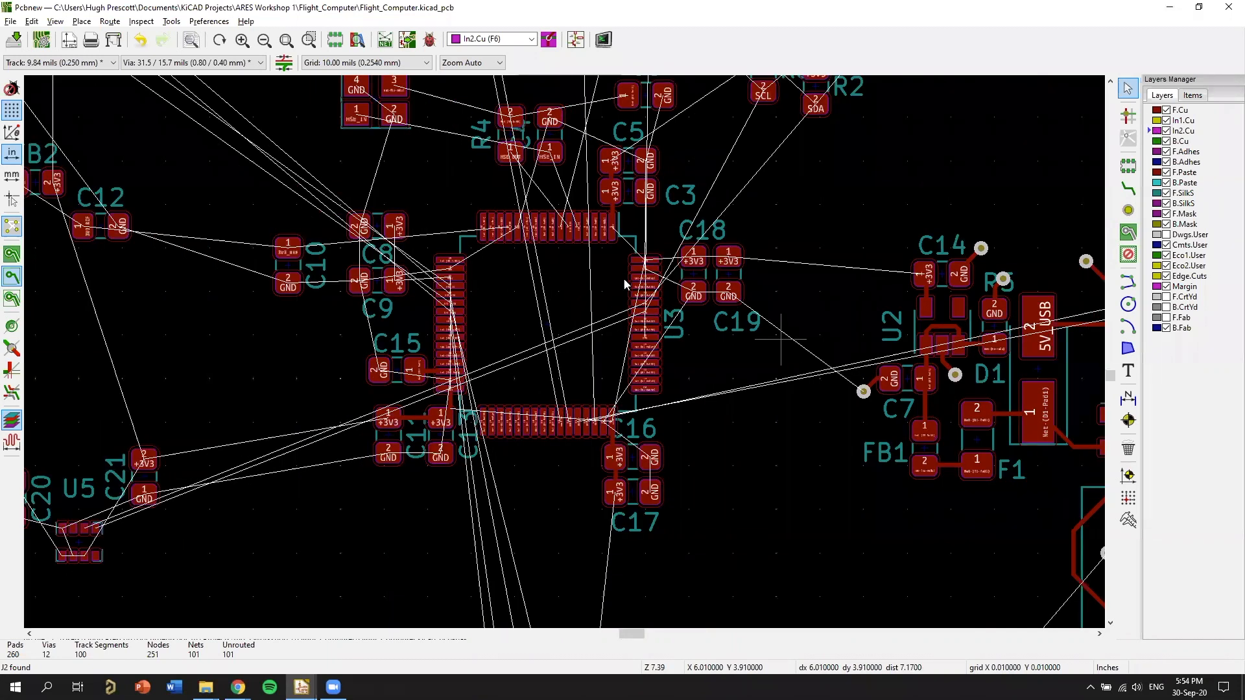
scroll(552, 337, "down", 5)
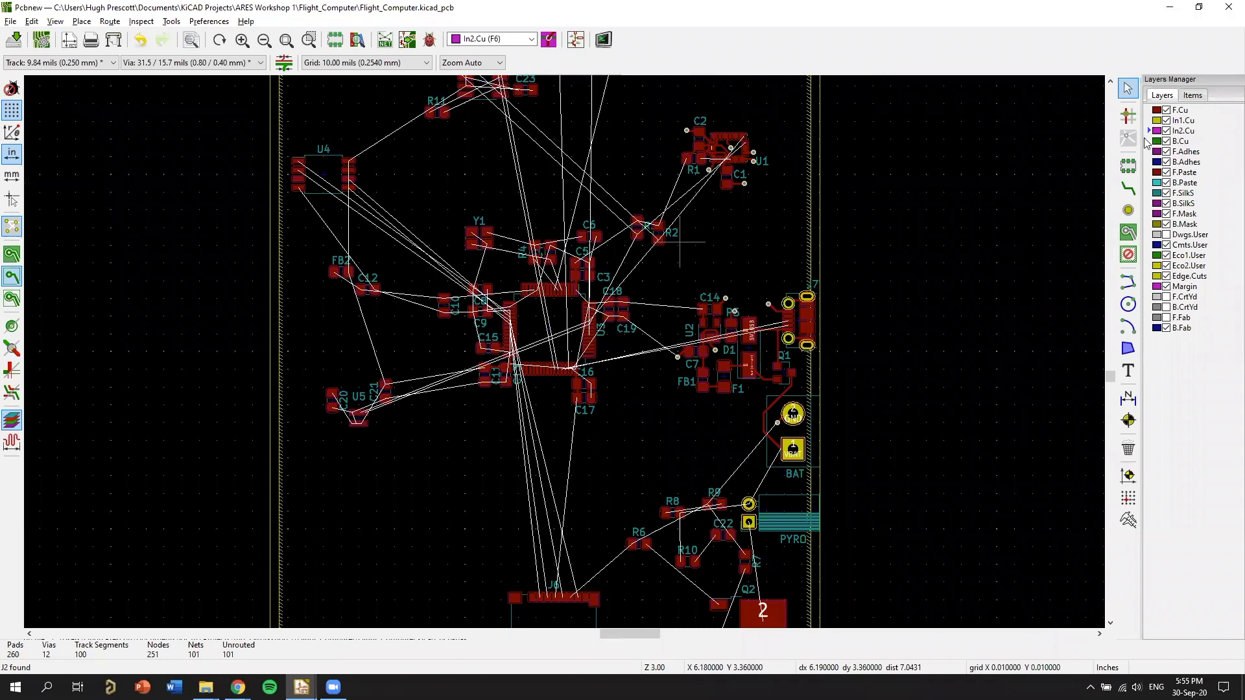
scroll(1153, 136, "up", 1)
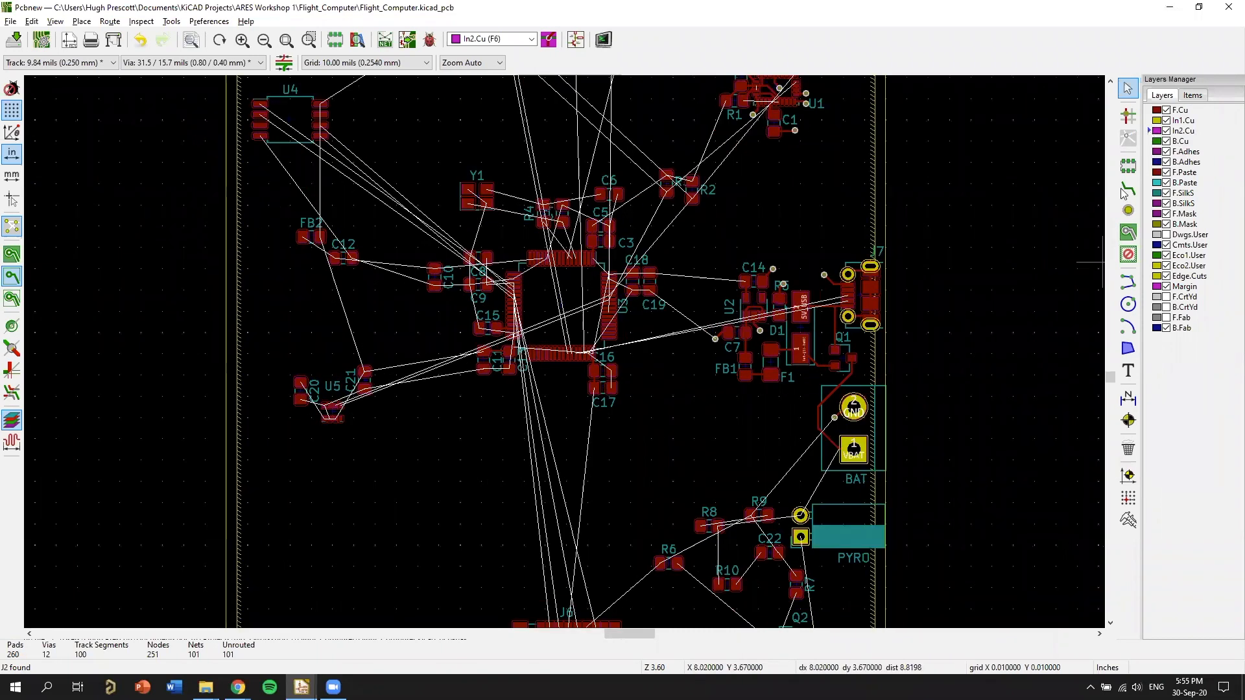
left_click(1129, 233)
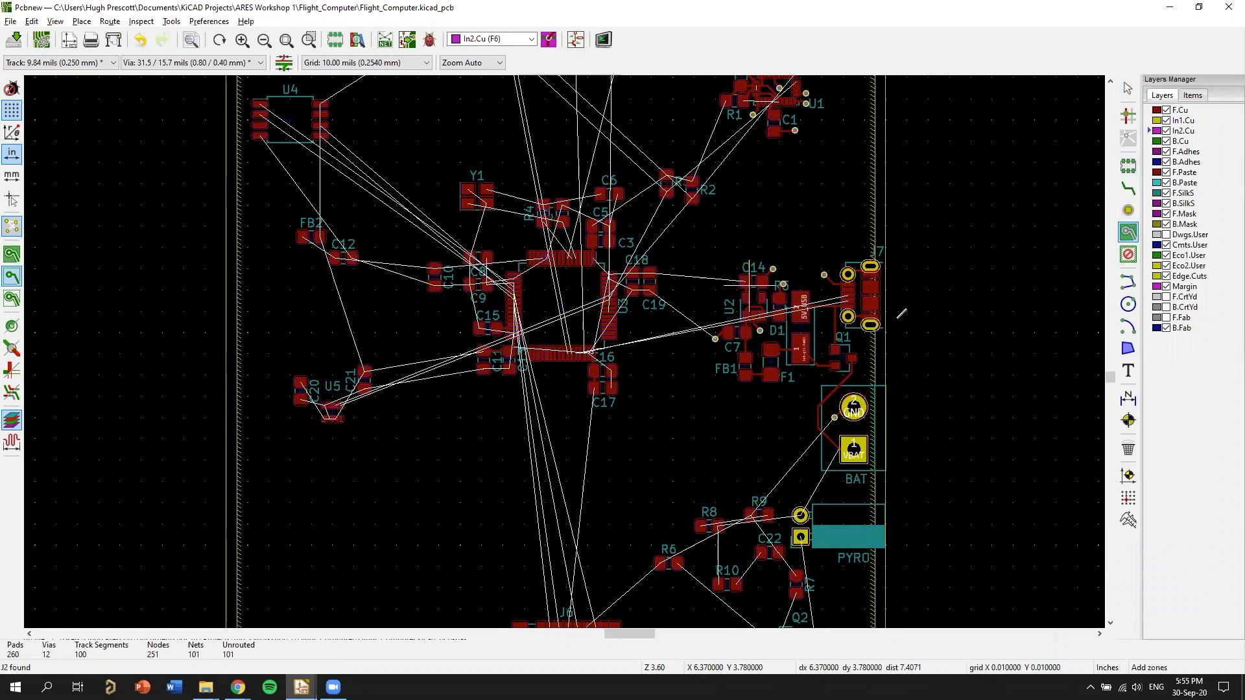
scroll(901, 313, "up", 1)
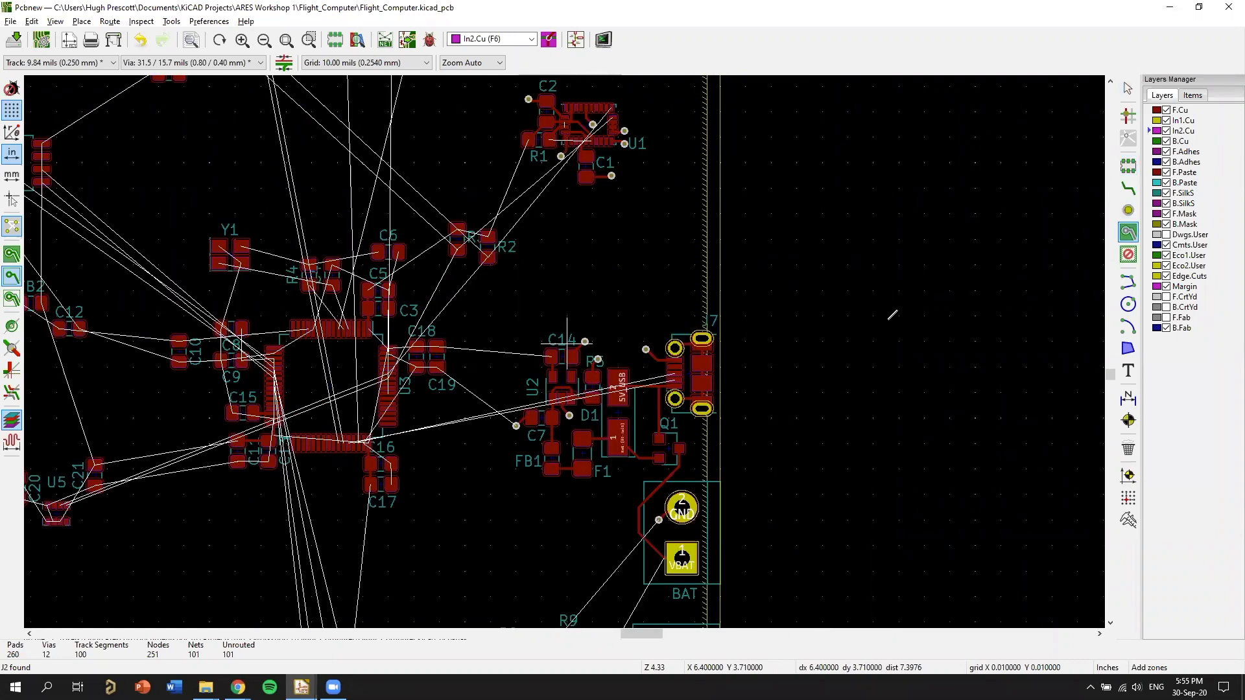
scroll(873, 283, "up", 4)
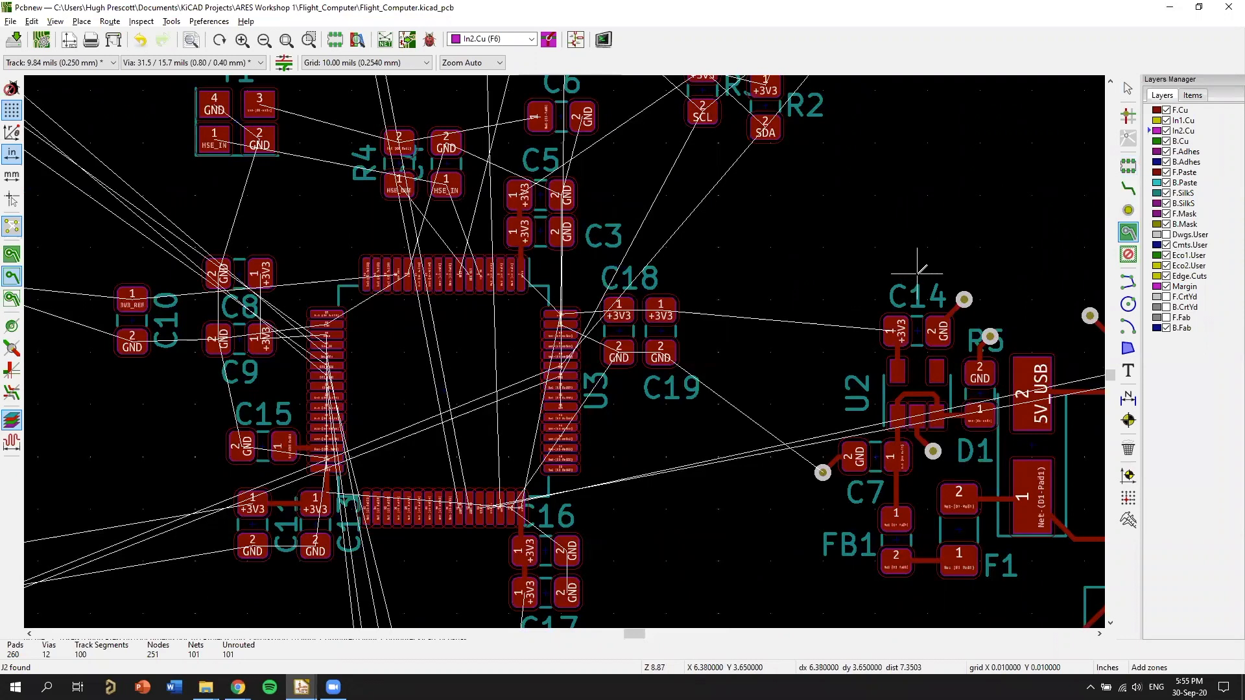
left_click(540, 227)
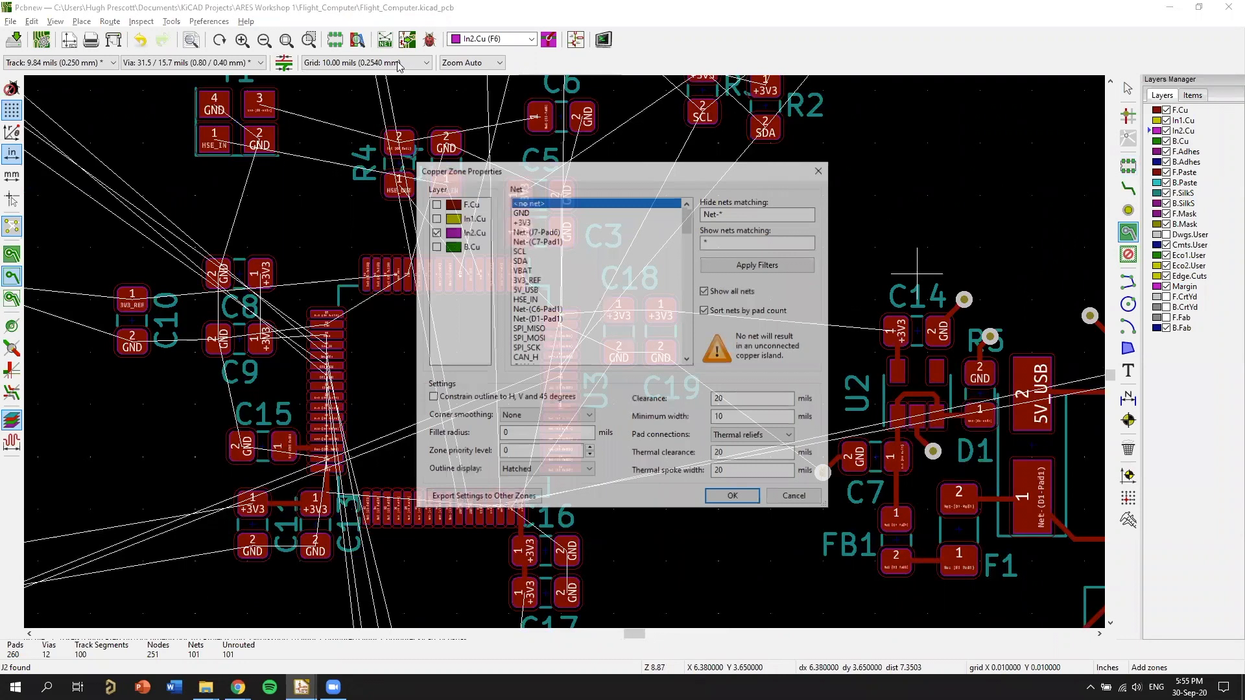
key("Return")
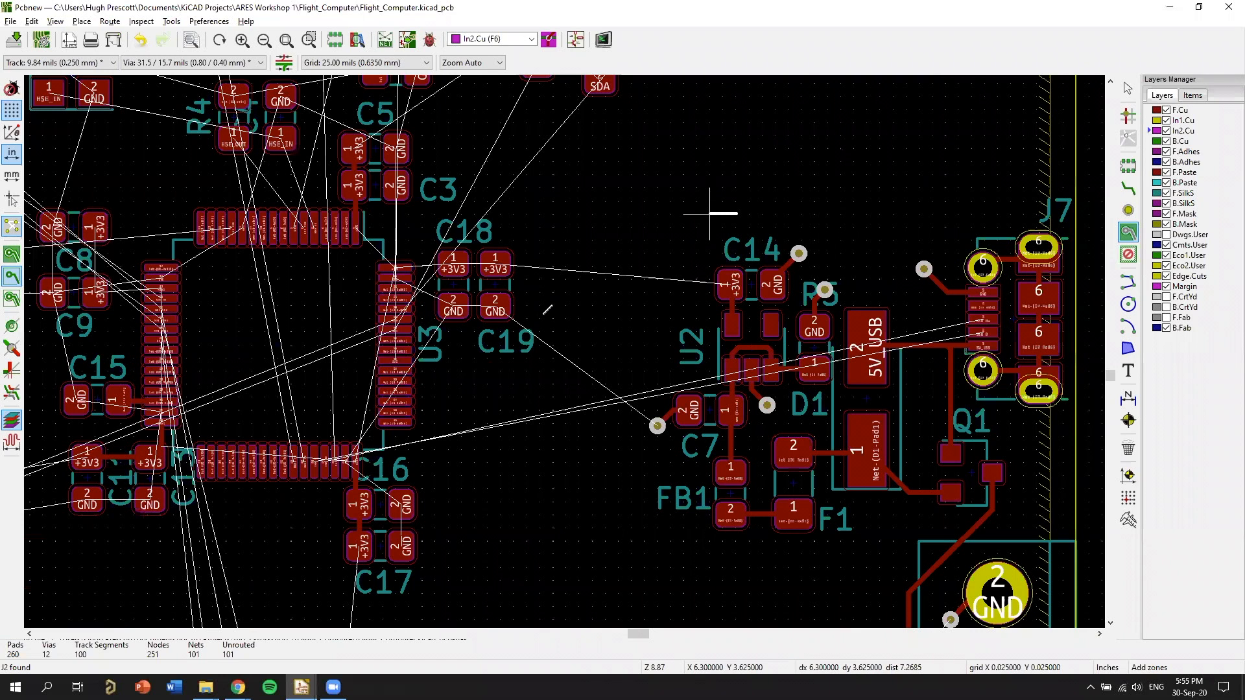
Outline the zone as a rectangle about 1.175 by 0.875 in enclosing U3 and its surrounding decoupling capacitors.
scroll(888, 148, "down", 3)
left_click(539, 165)
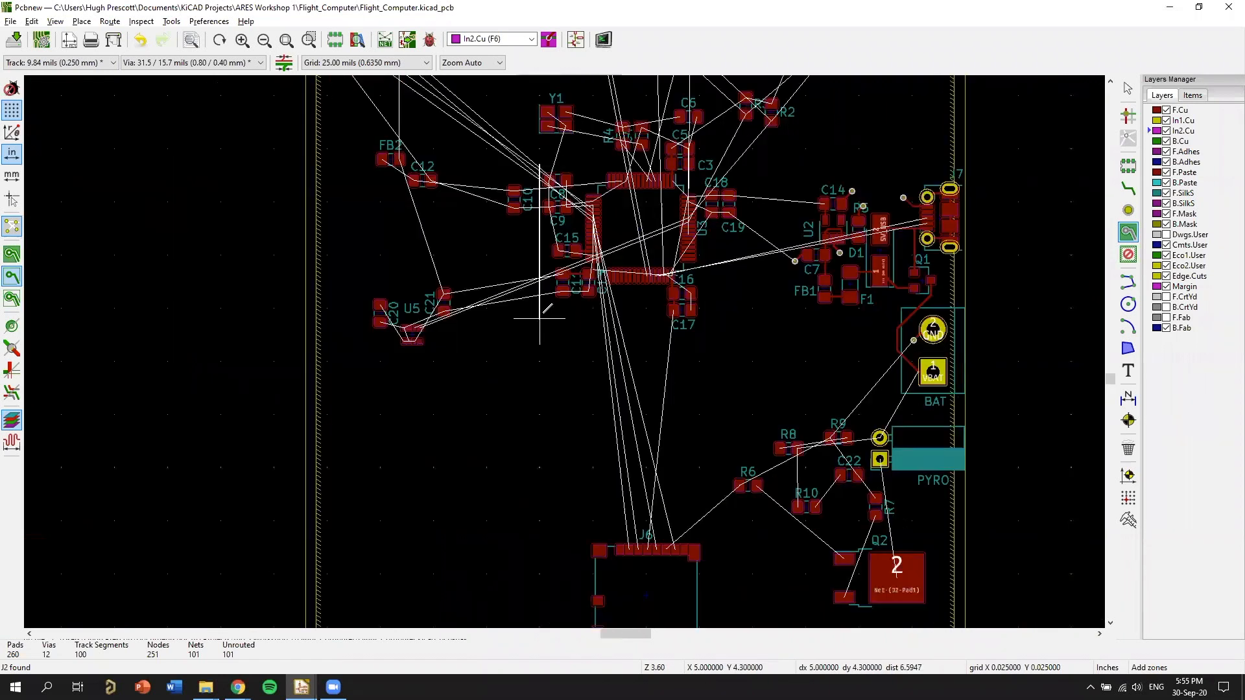
left_click(540, 319)
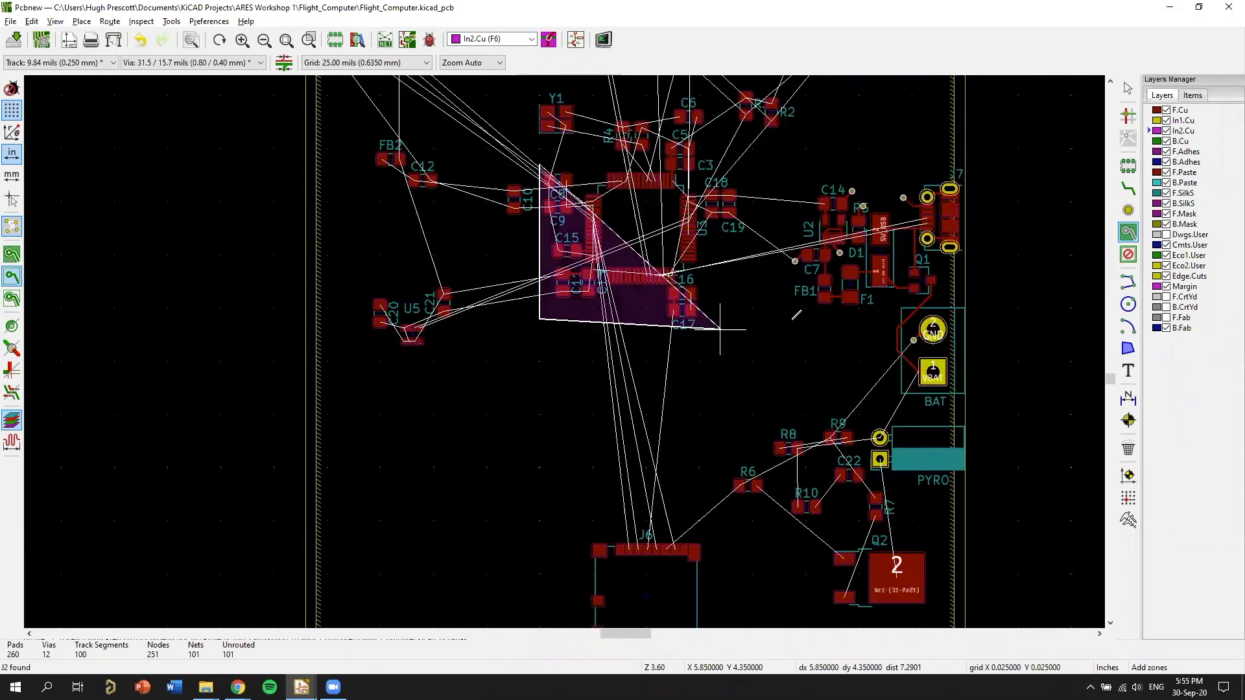
left_click(790, 319)
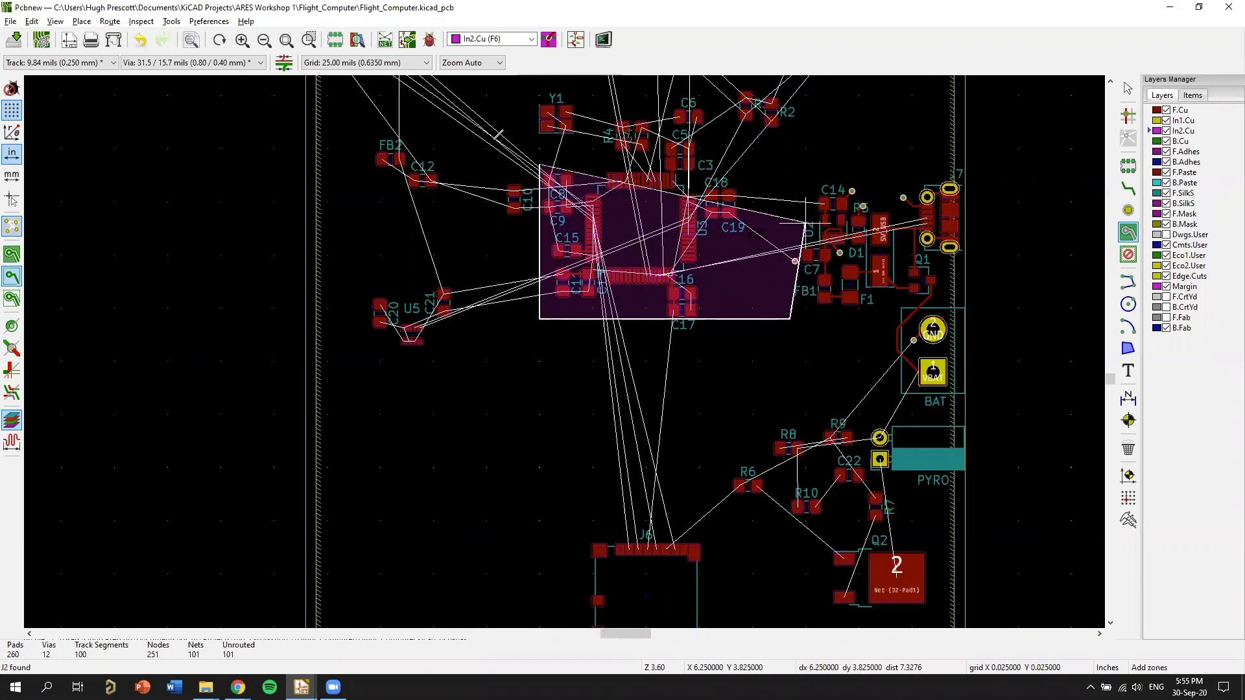
scroll(510, 132, "up", 1)
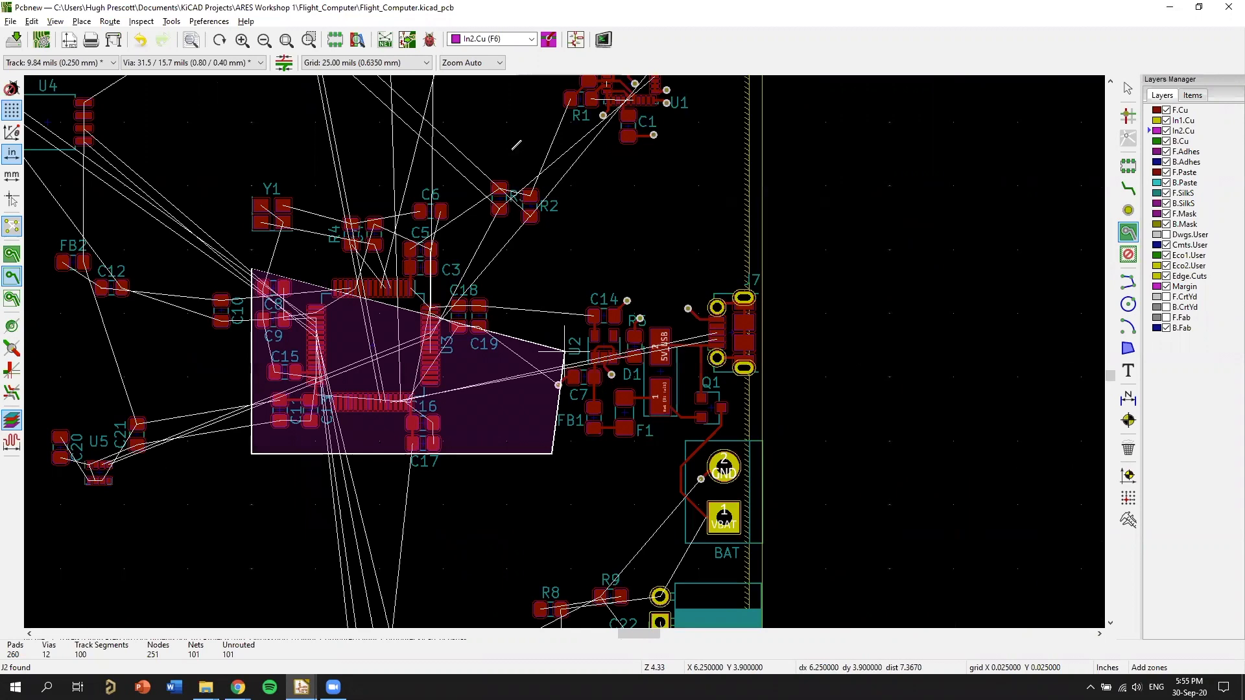
scroll(569, 347, "up", 8)
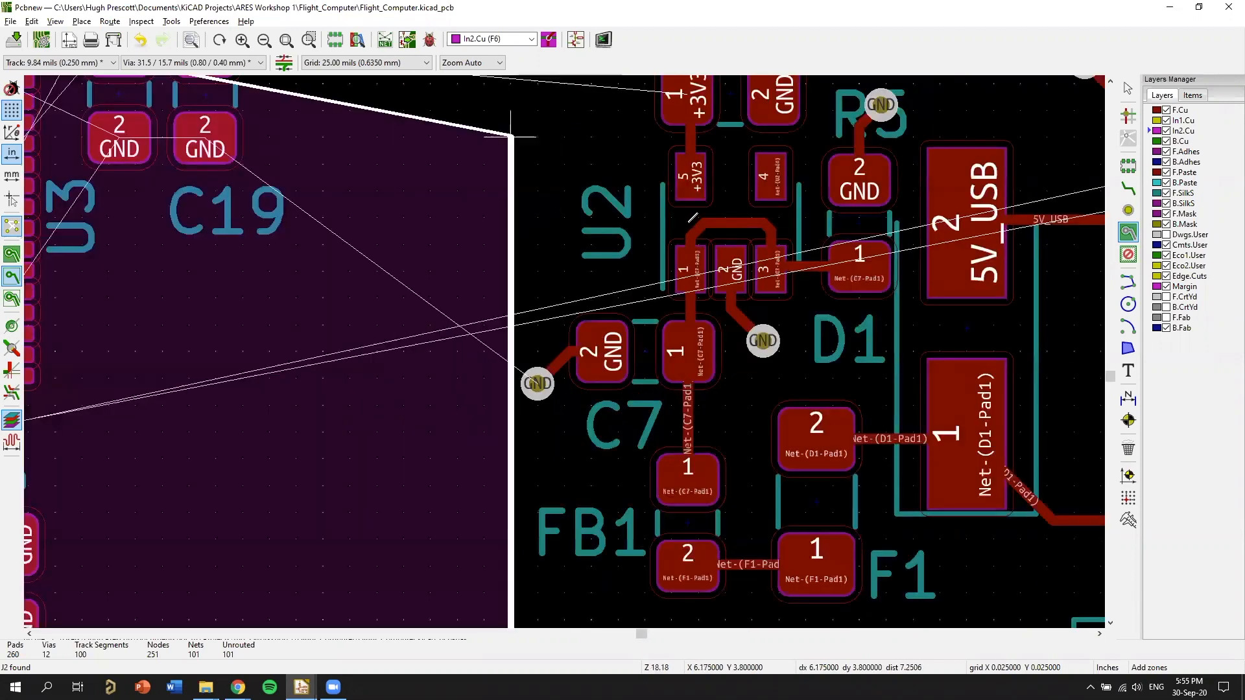
middle_click_drag(510, 136, 794, 225)
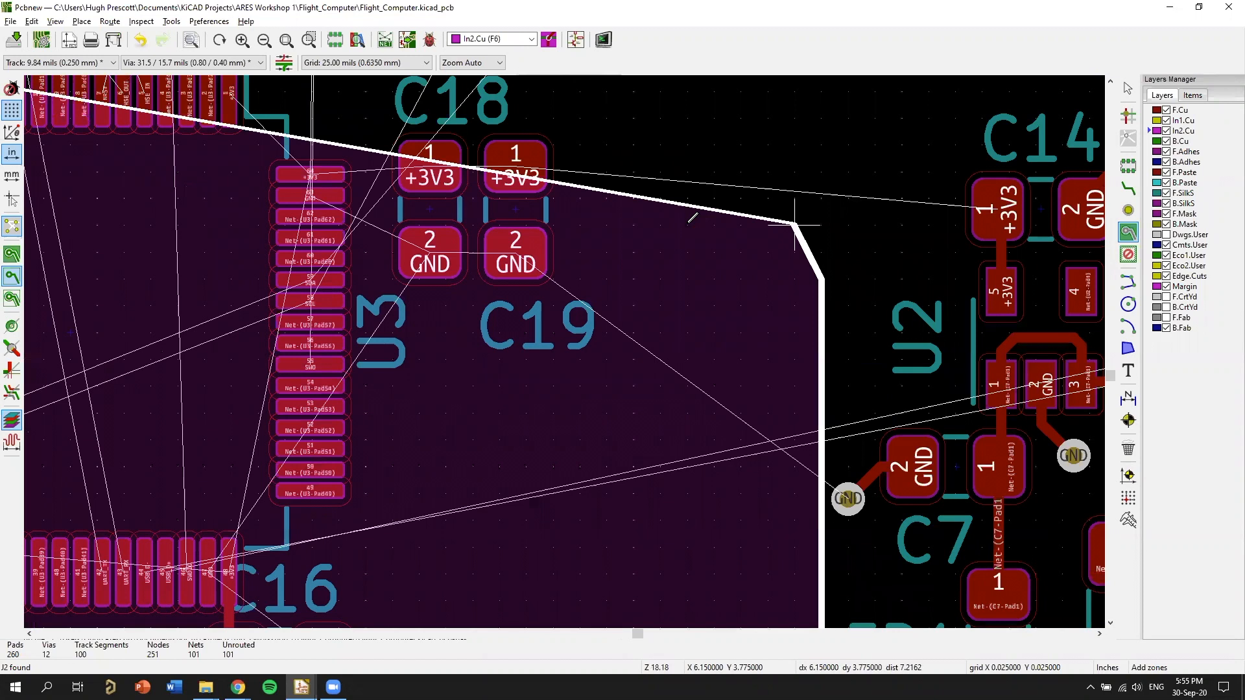
scroll(794, 225, "down", 1)
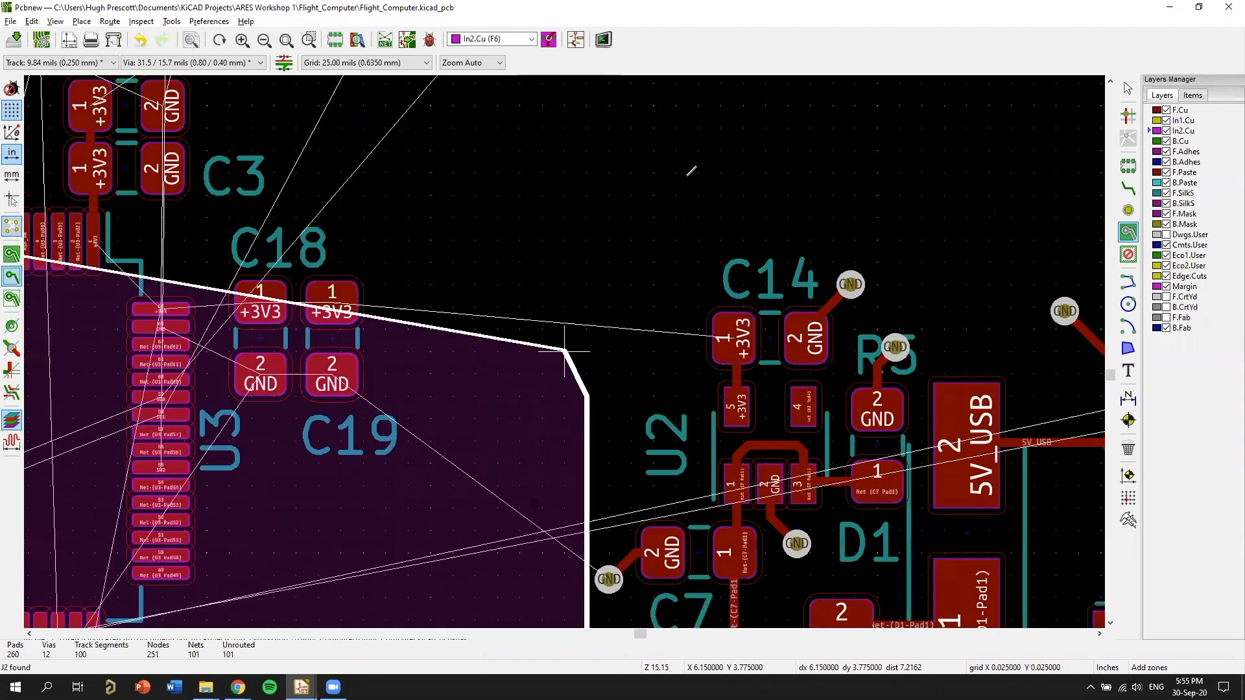
scroll(685, 219, "down", 4)
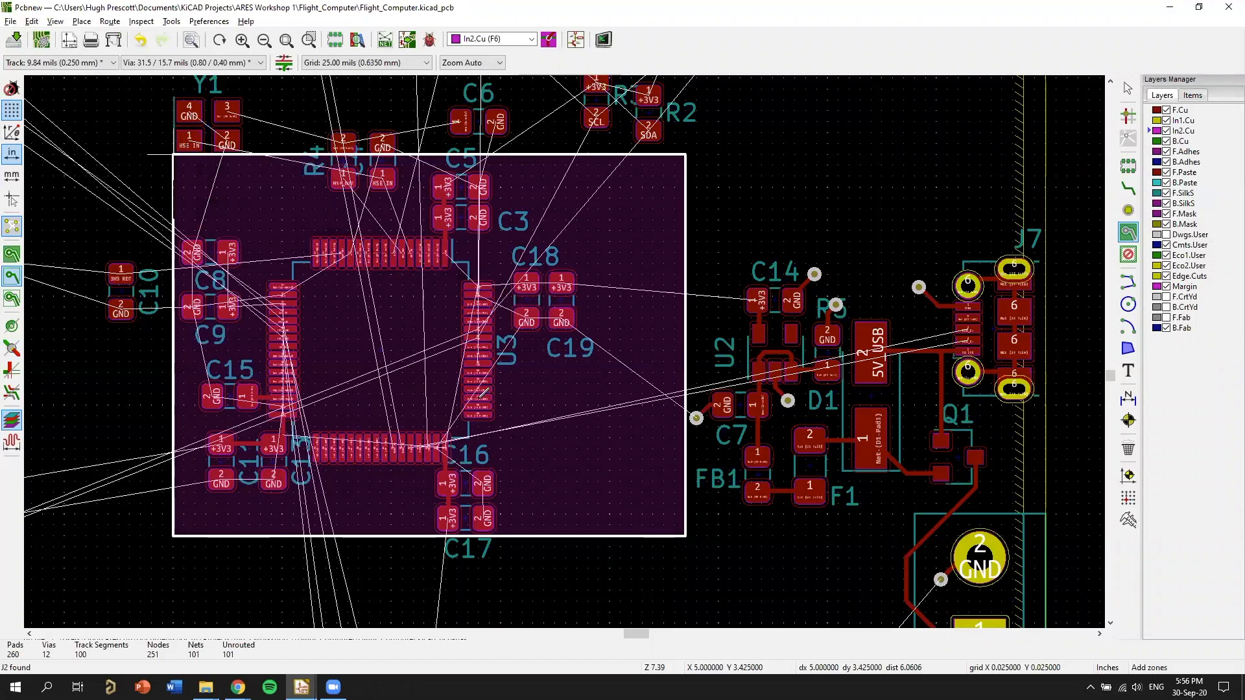
double_click(173, 154)
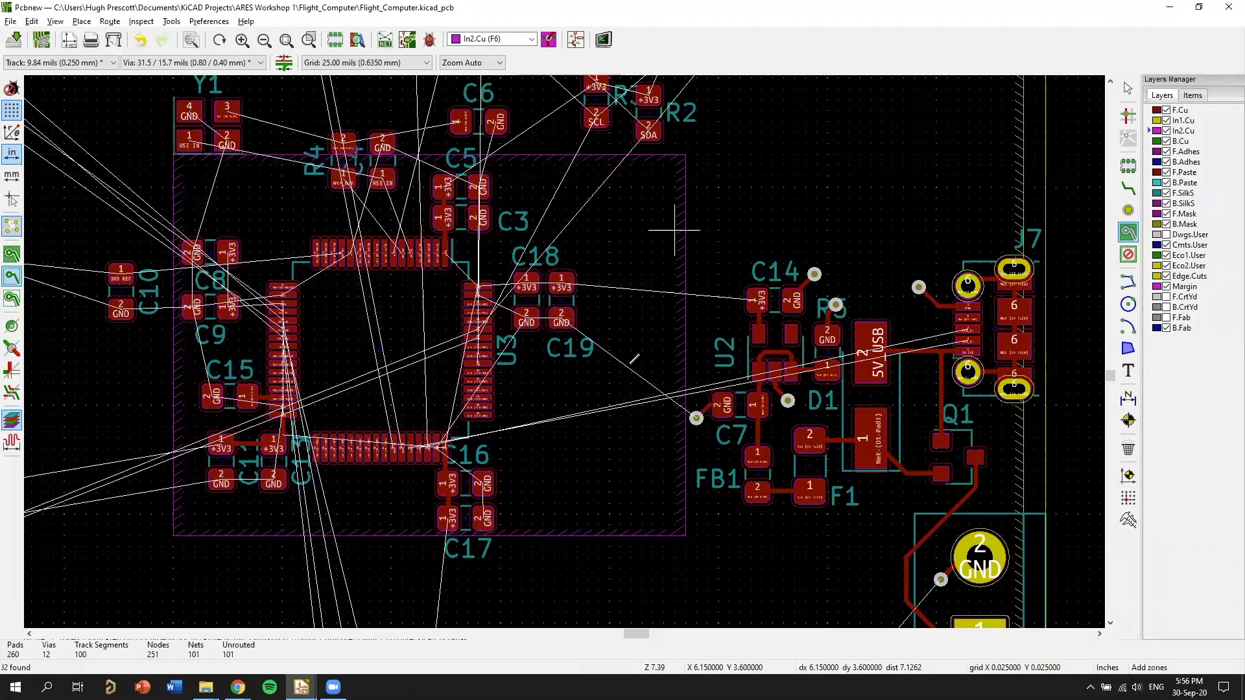
Add a +3V3 zone on In2.Cu, about 0.2 by 0.125 in, from the large zone's edge to over C14's pad 1.
scroll(674, 237, "up", 3)
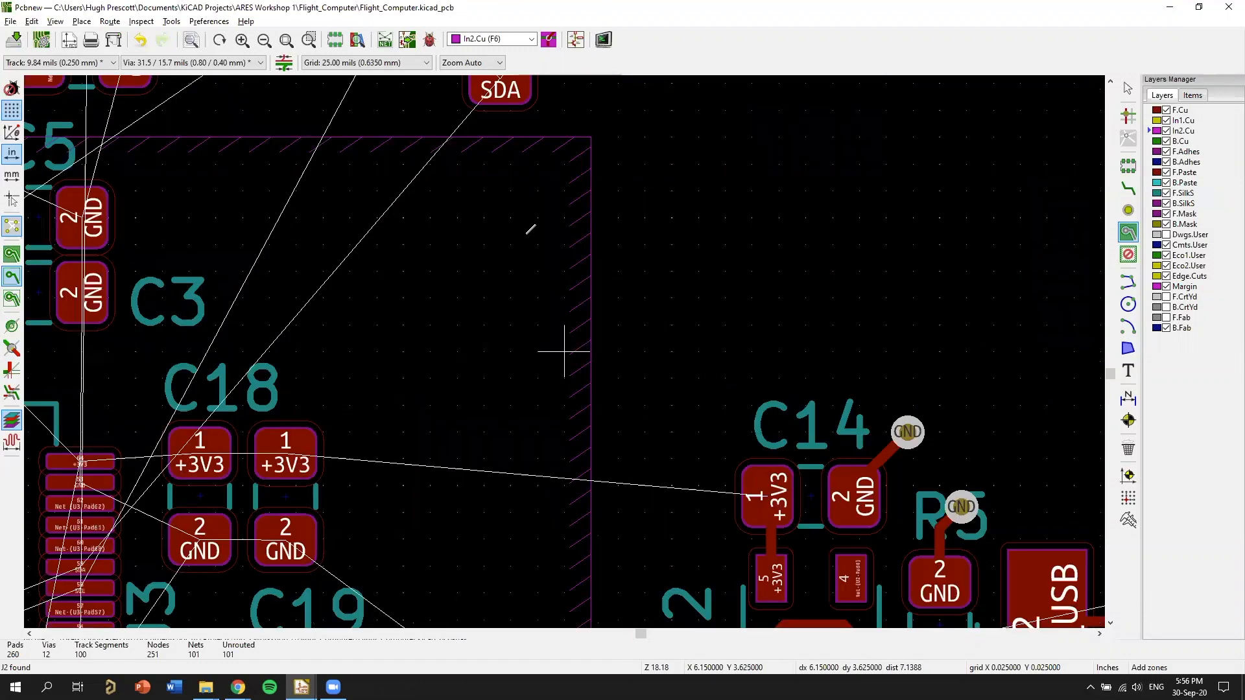
middle_click_drag(598, 421, 526, 234)
key("e")
left_click(530, 221)
left_click(737, 502)
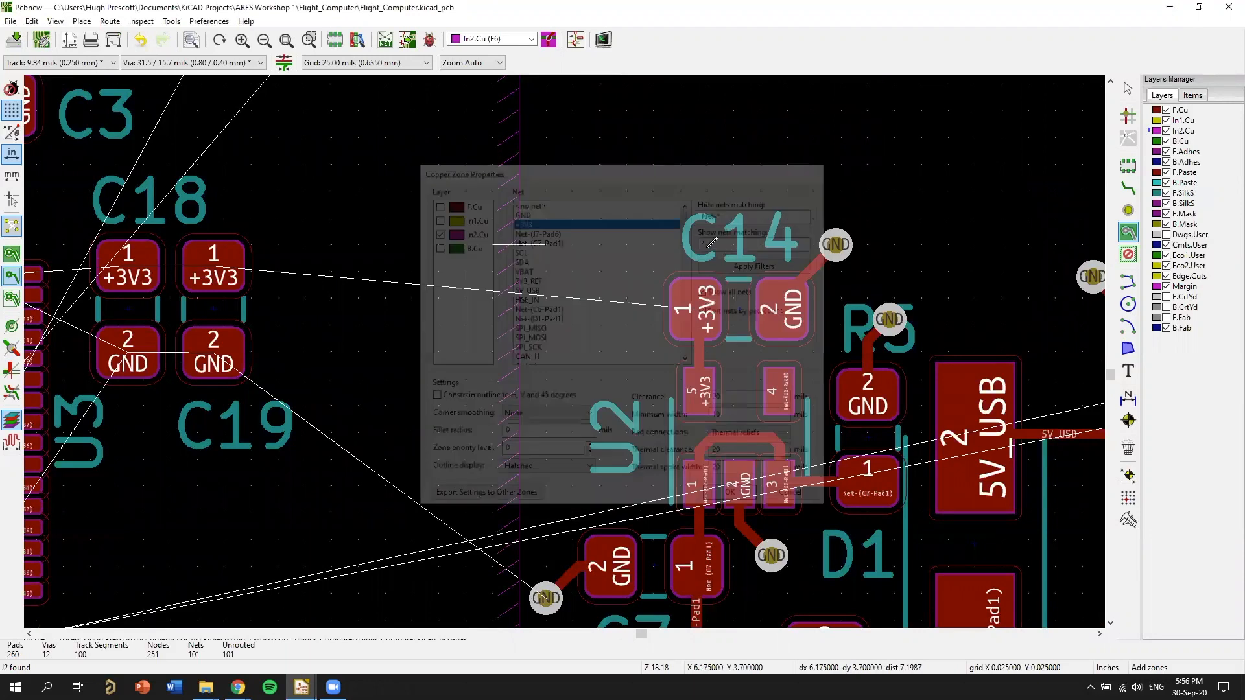
left_click(734, 250)
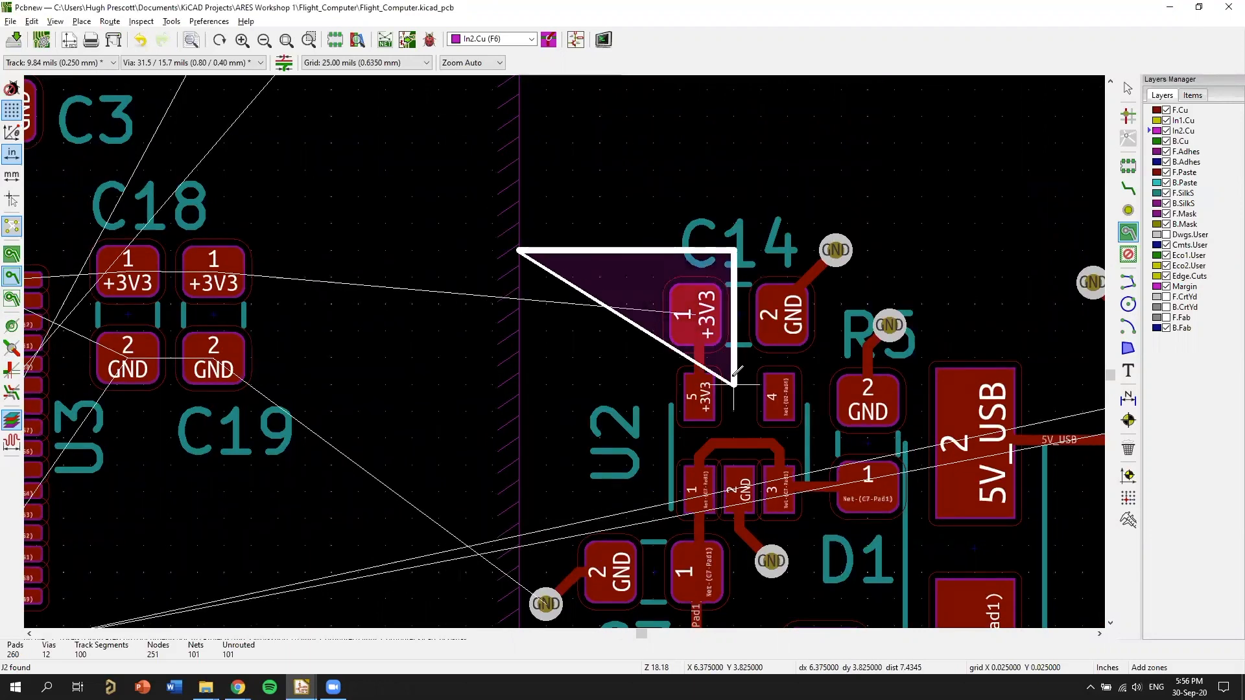
left_click(735, 382)
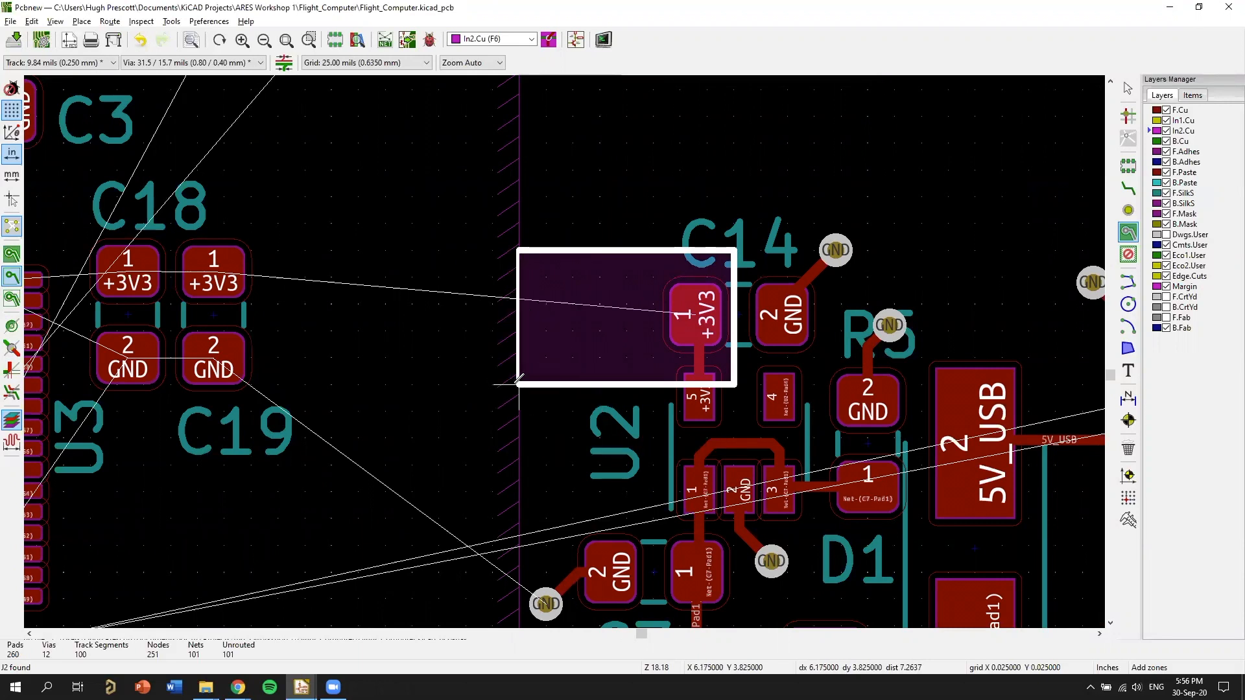
double_click(519, 384)
scroll(564, 348, "down", 1)
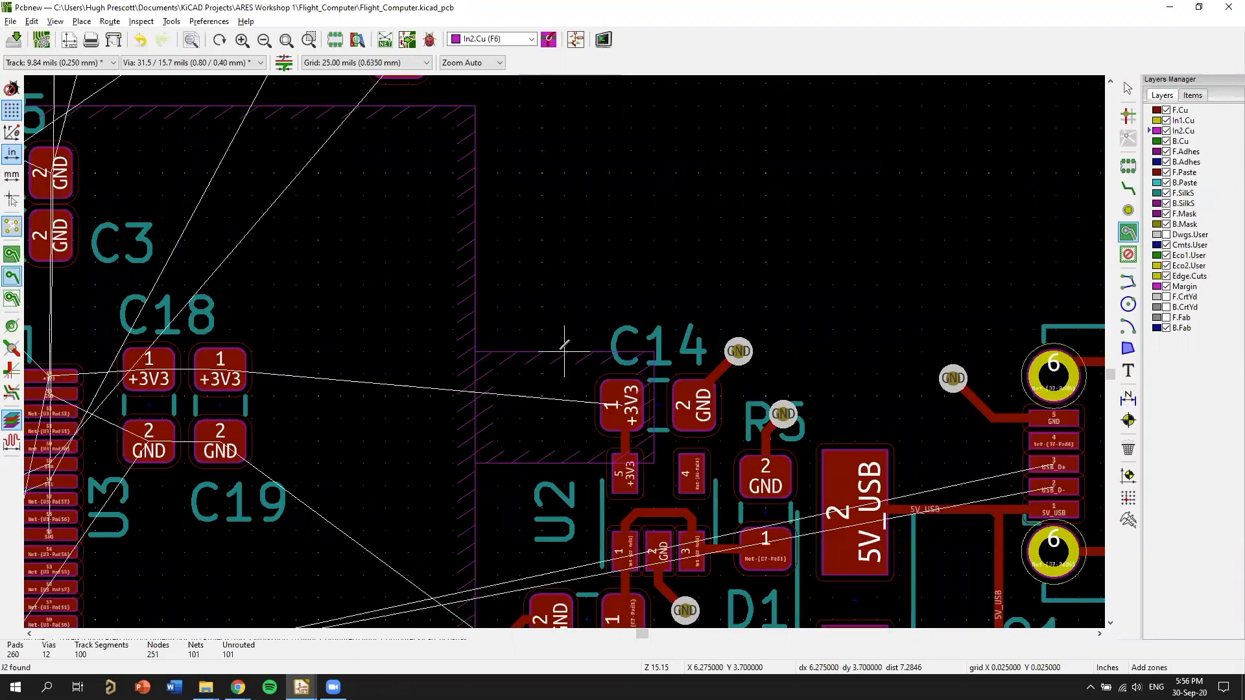
scroll(564, 350, "down", 8)
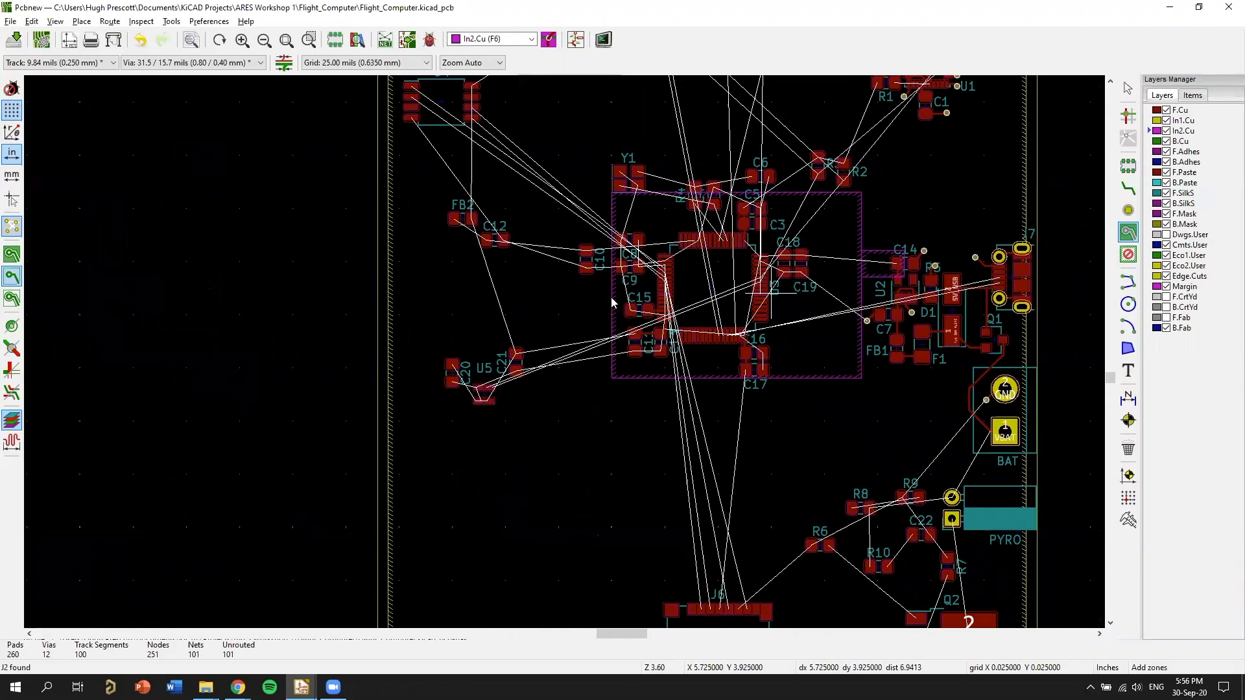
scroll(612, 303, "up", 1)
scroll(616, 305, "up", 1)
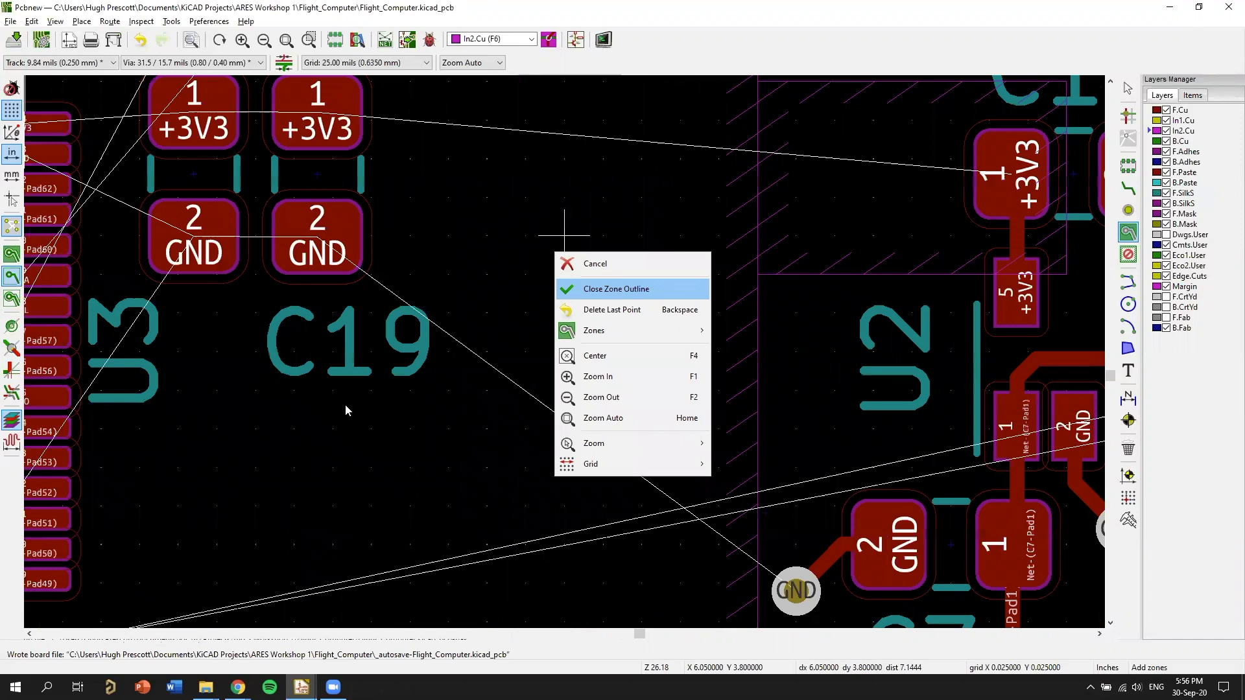
Route a short +3V3 track from C14's pad 1 to a through via at about X 6.275, Y 3.750 in, inside the small zone.
left_click(345, 406)
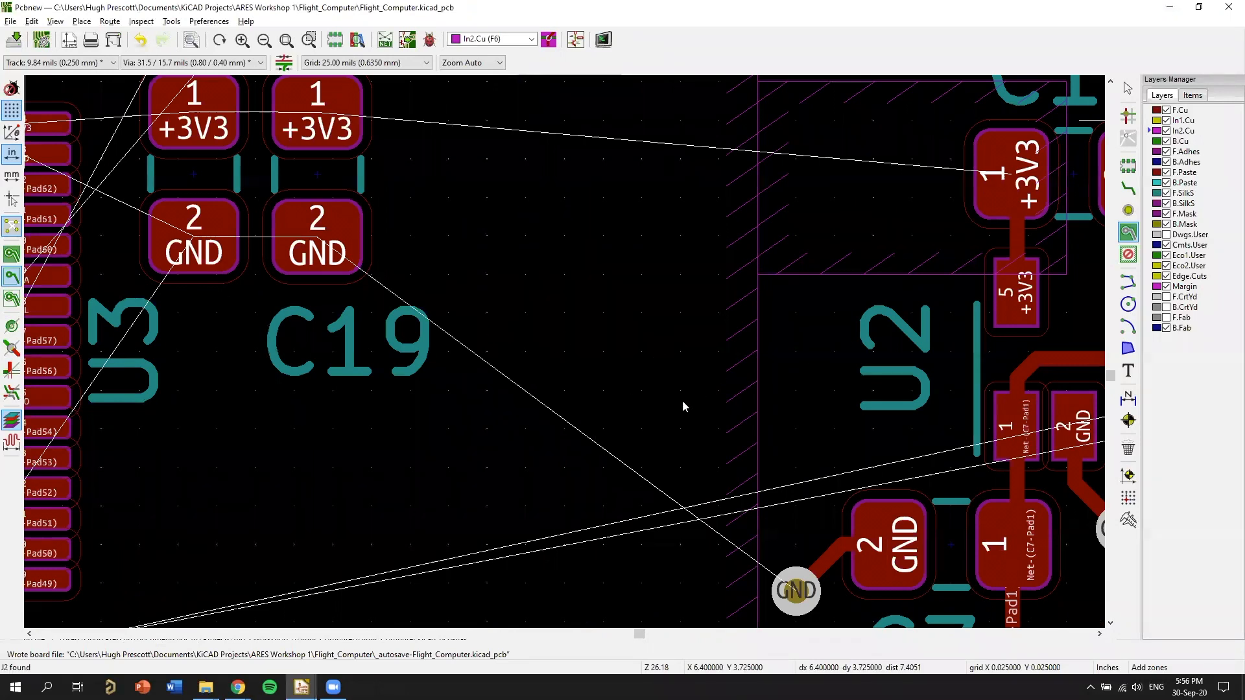
scroll(709, 406, "down", 5)
middle_click_drag(396, 325, 708, 283)
scroll(543, 326, "up", 5)
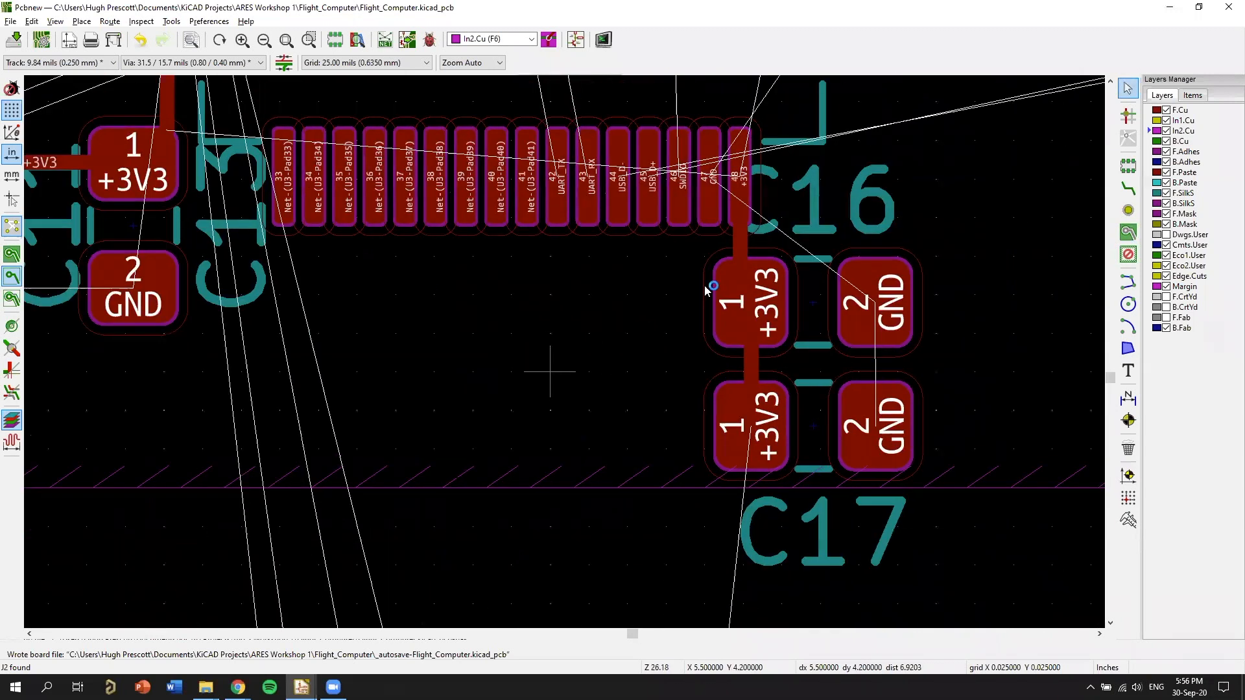
middle_click_drag(597, 327, 177, 468)
scroll(746, 320, "down", 5)
scroll(781, 294, "up", 5)
middle_click_drag(420, 311, 687, 281)
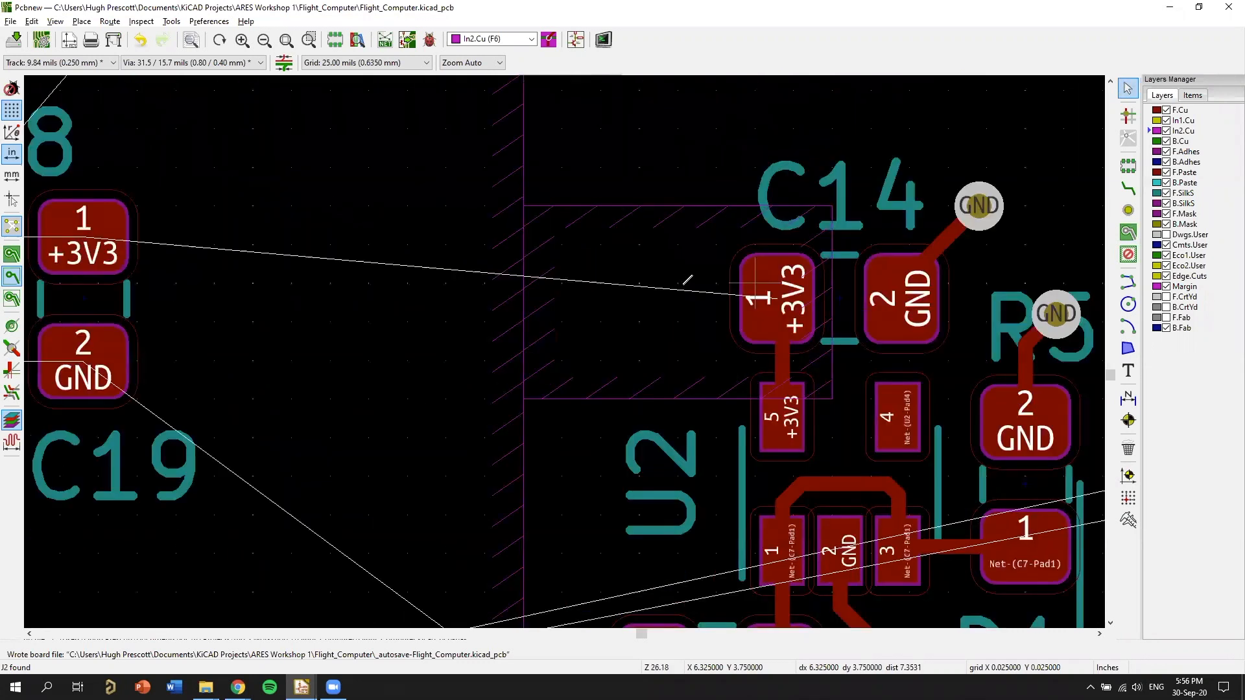
key("x")
key("v")
left_click(663, 281)
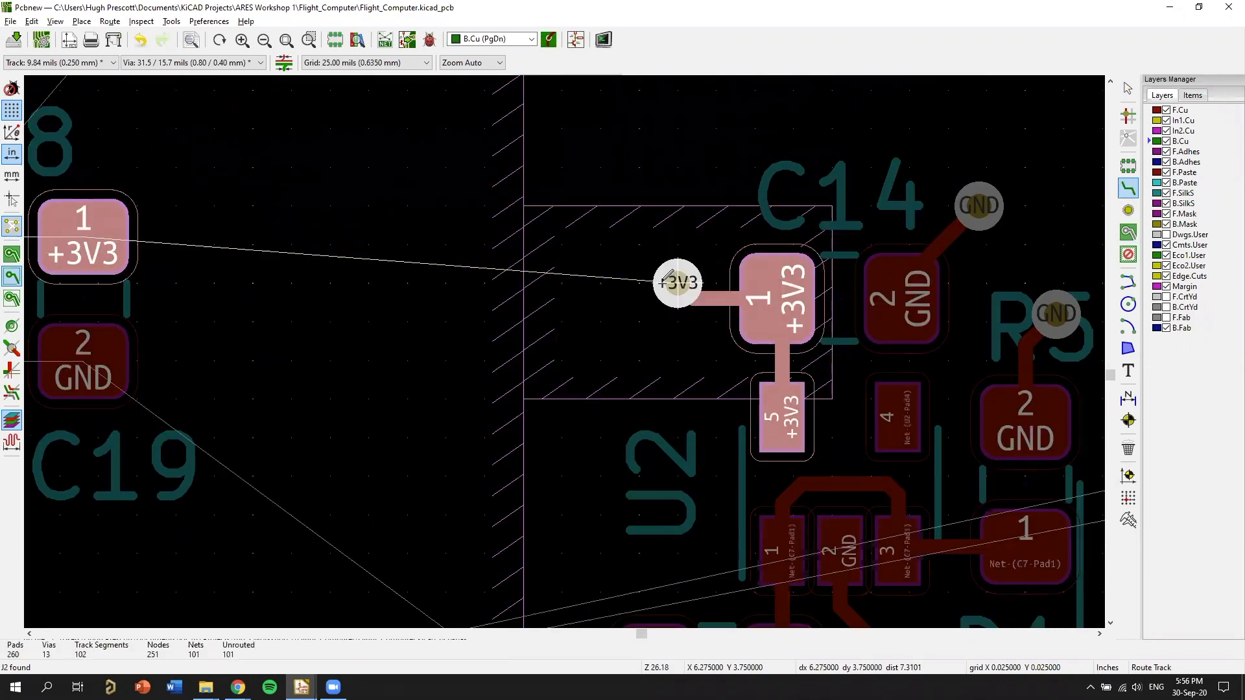
key("Escape")
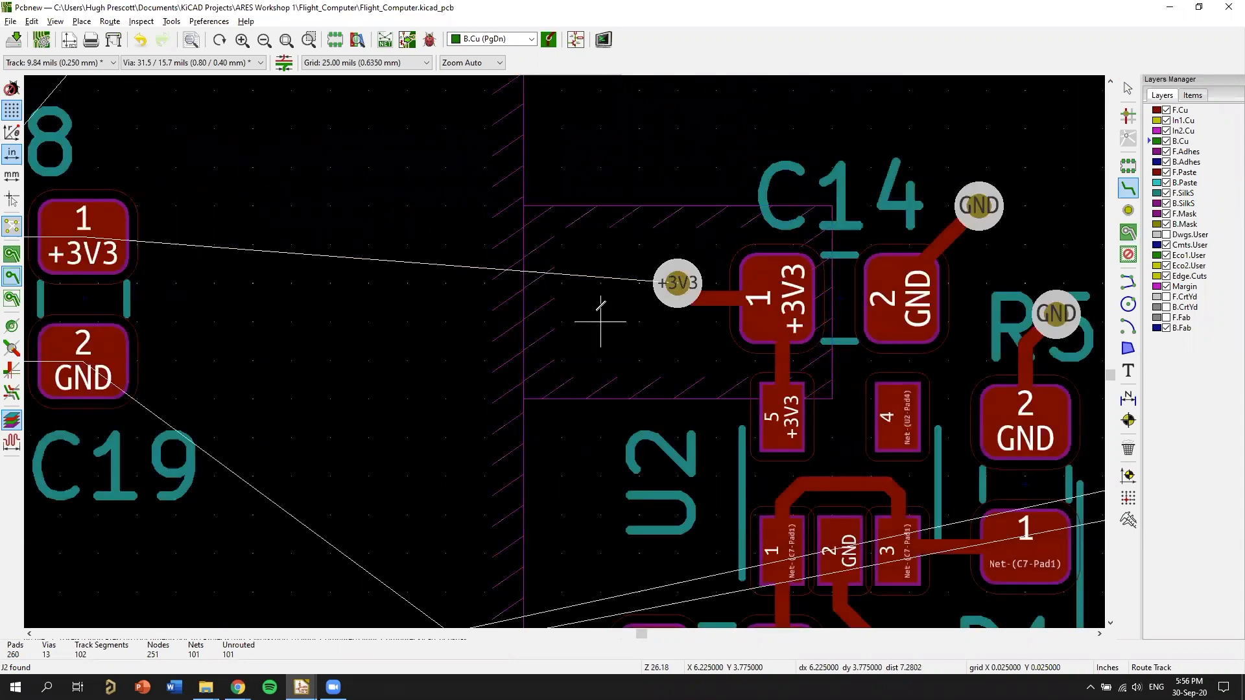
Route a +3V3 track on F.Cu from U3's pad 64 through C18's pad 1 to C19's pad 1.
scroll(465, 281, "down", 1)
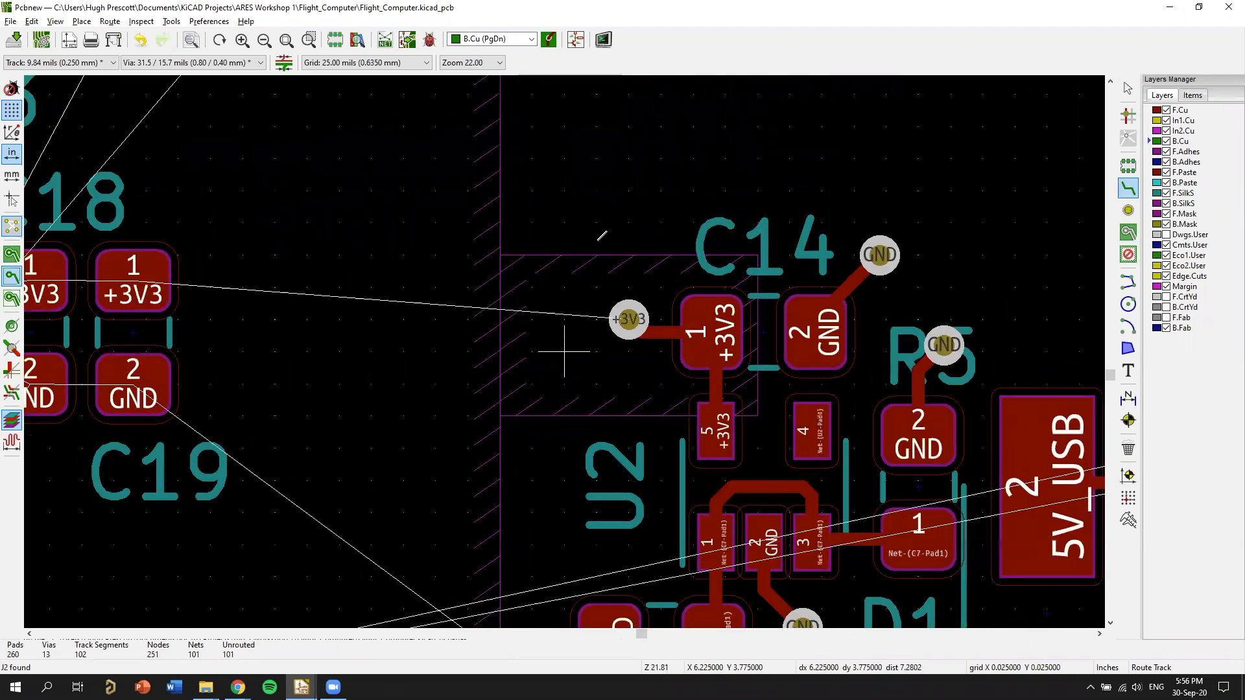
scroll(479, 336, "left", 5)
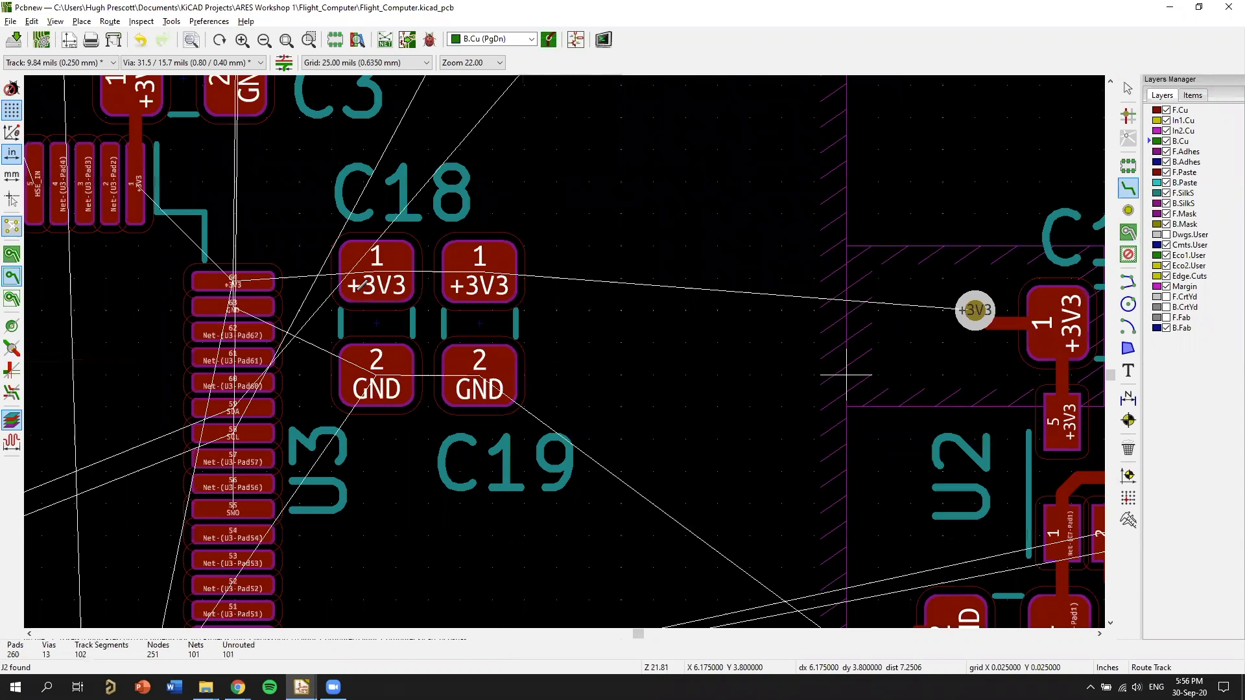
scroll(402, 285, "left", 1)
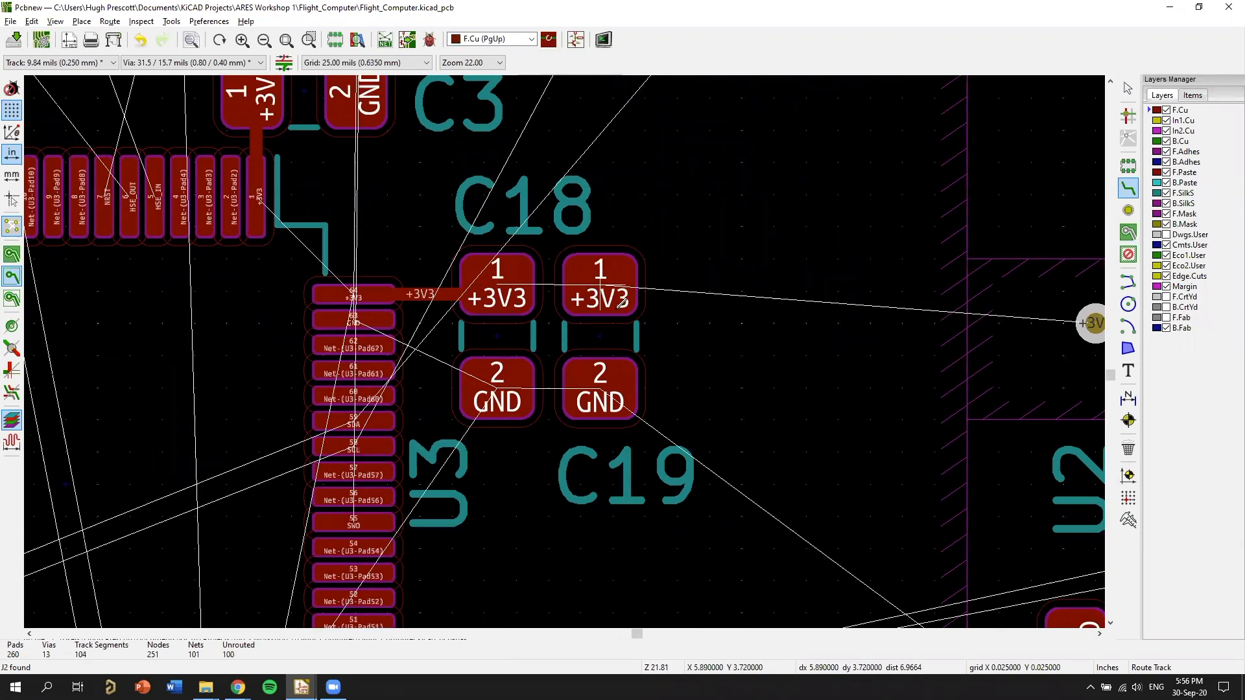
left_click(518, 281)
left_click(621, 313)
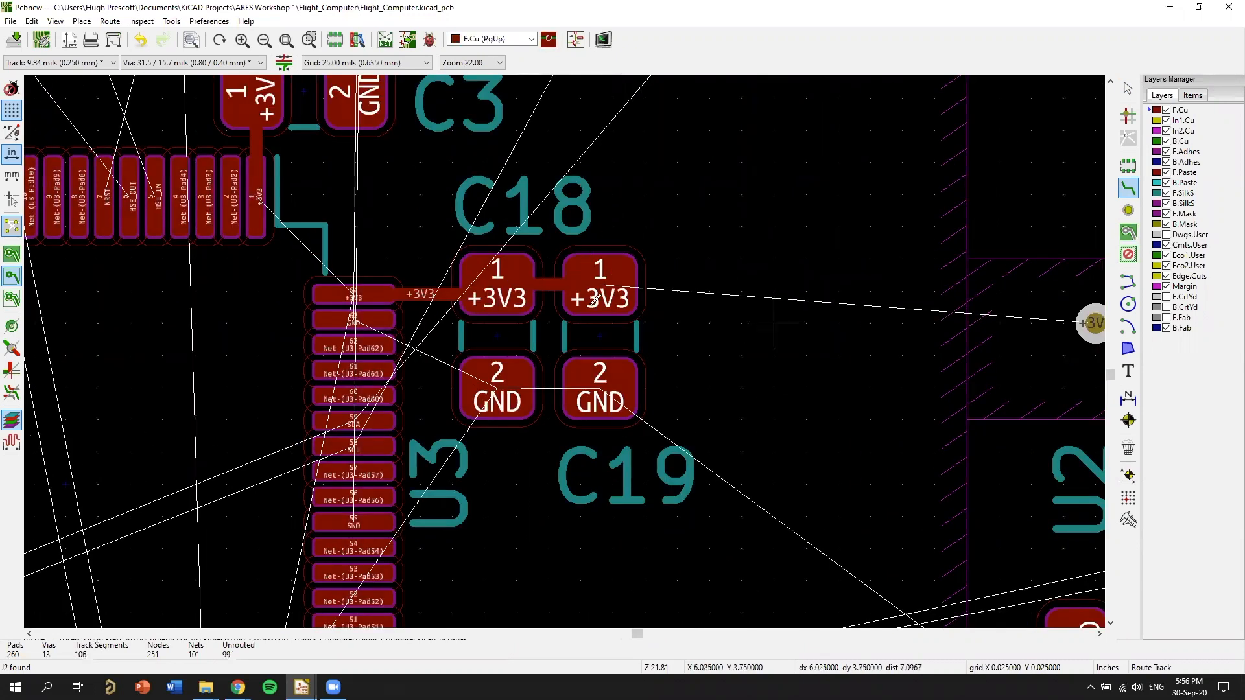
Extend the +3V3 track from C19's pad 1 to a through via at about X 5.975, Y 3.725 in.
middle_click_drag(467, 322, 277, 301)
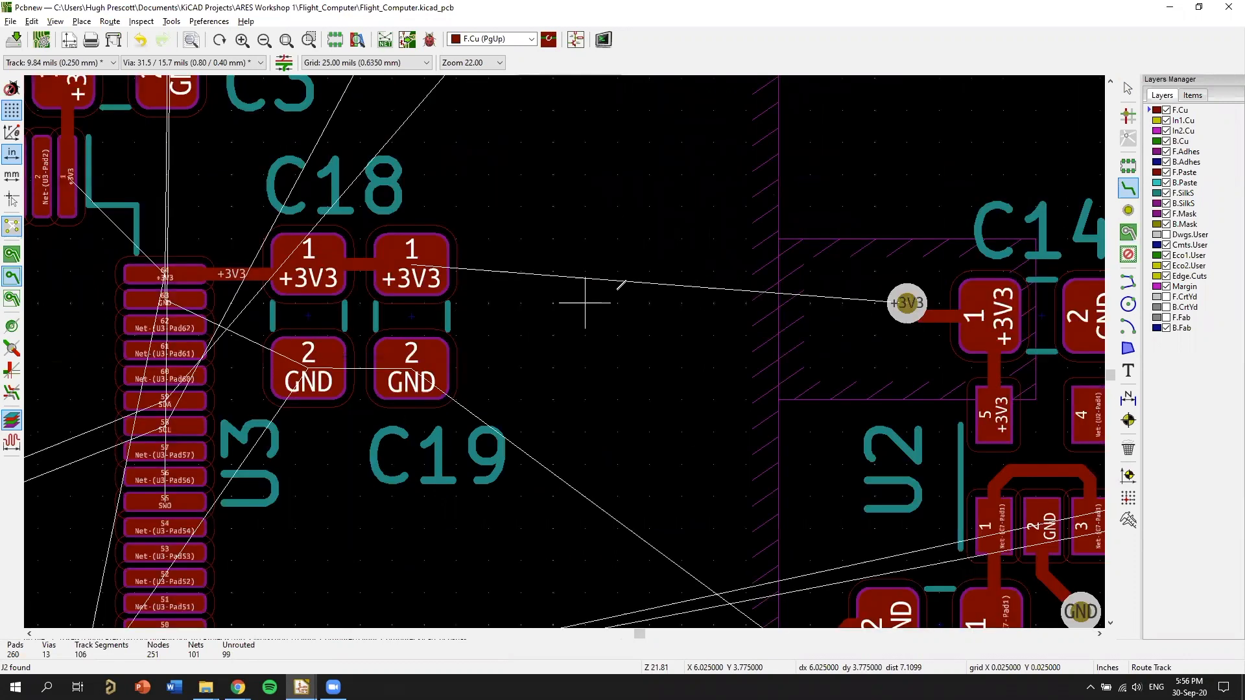
middle_click_drag(512, 262, 718, 290)
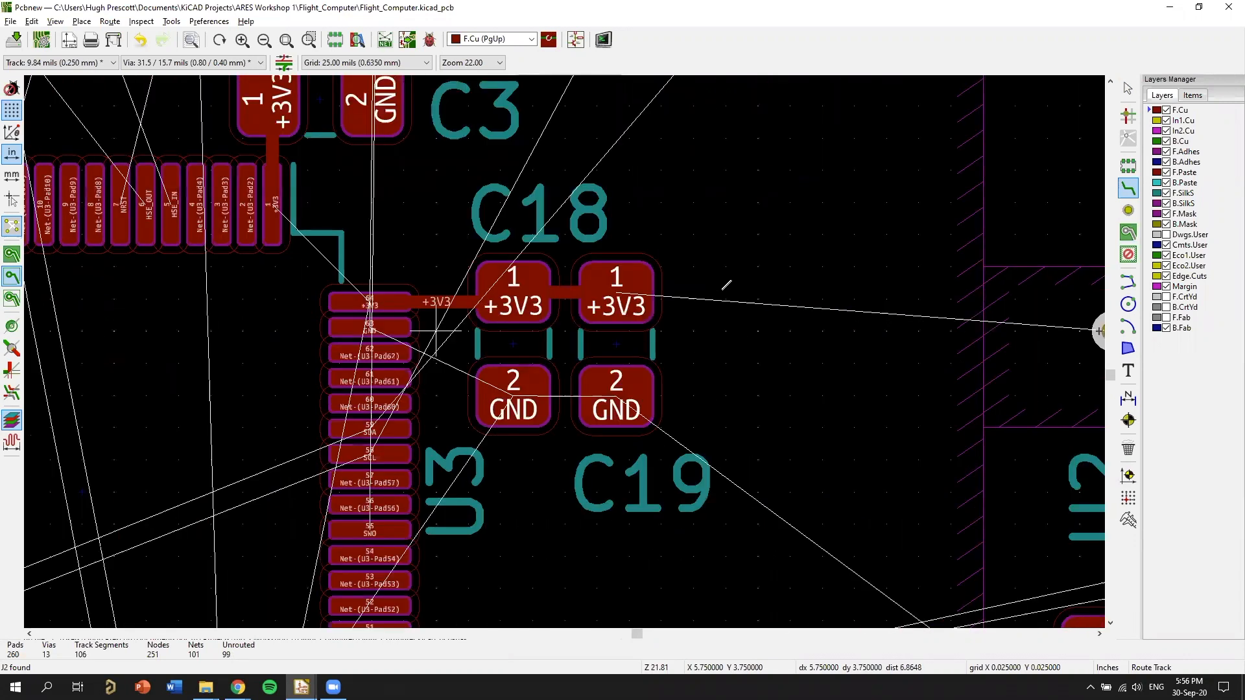
left_click(723, 286)
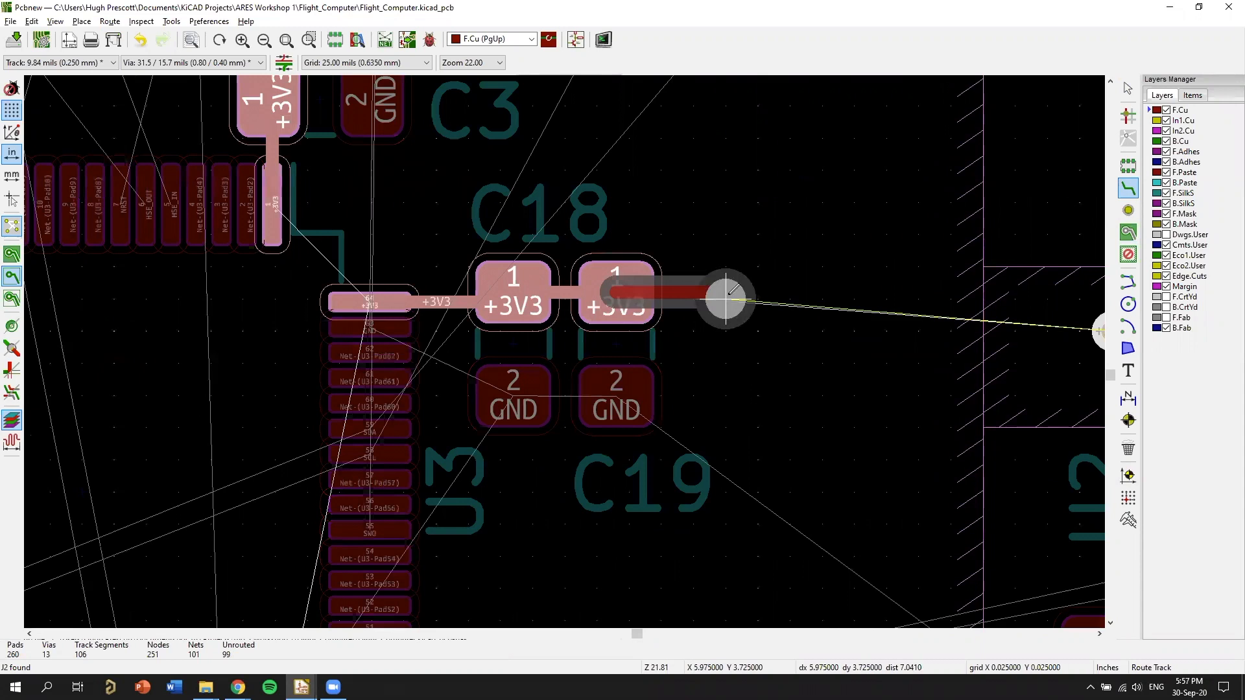
key("v")
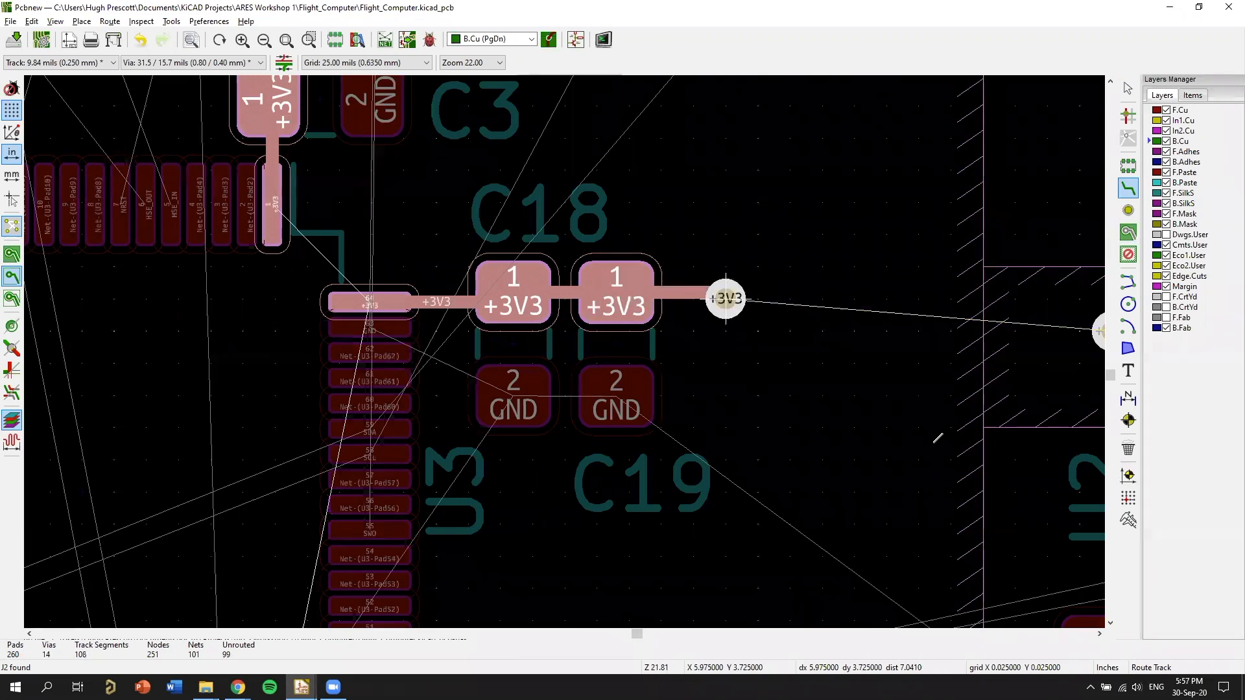
key("Escape")
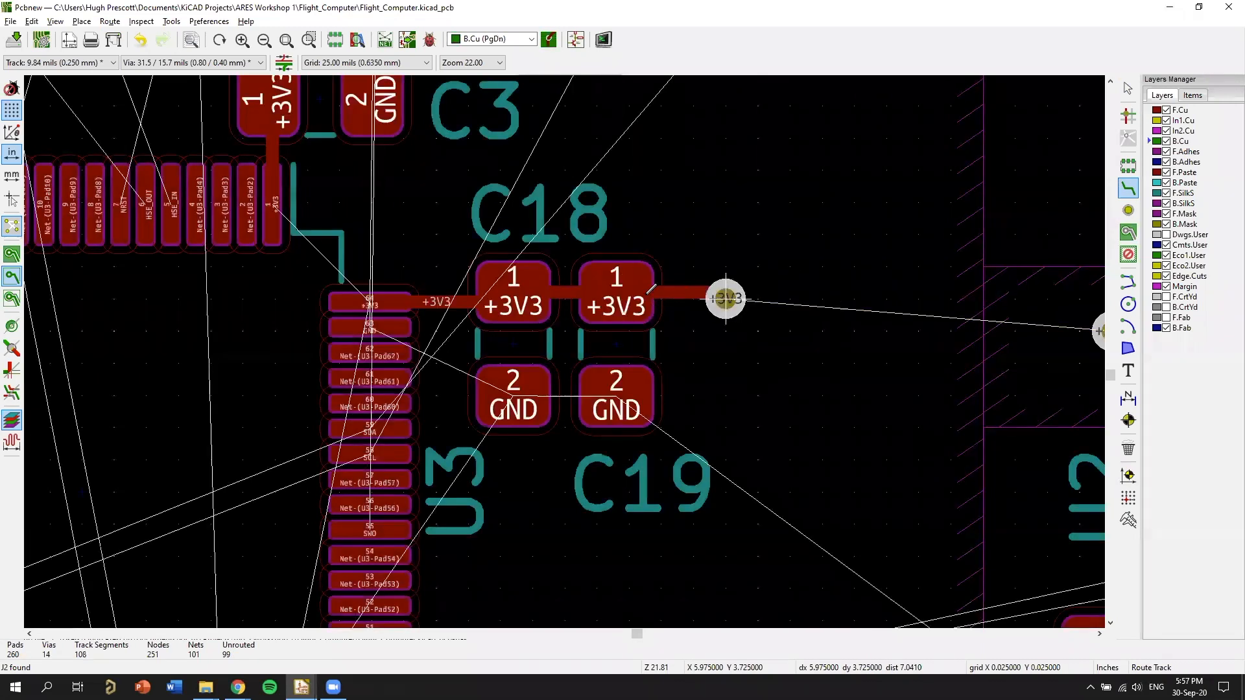
Route a short +3V3 track from C5's pad 1 to a through via at about X 5.550, Y 3.500 in.
scroll(597, 331, "down", 2)
middle_click_drag(596, 332, 919, 423)
middle_click_drag(601, 280, 602, 296)
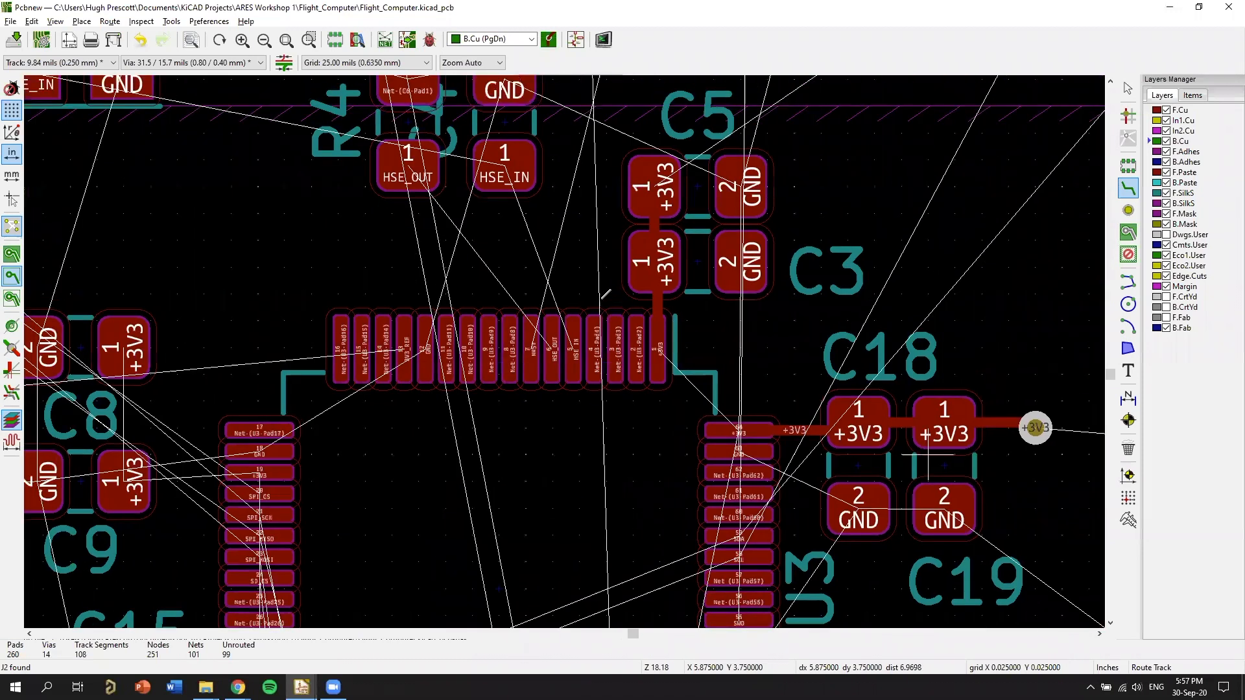
middle_click_drag(589, 188, 601, 298)
left_click(667, 297)
key("v")
left_click(602, 298)
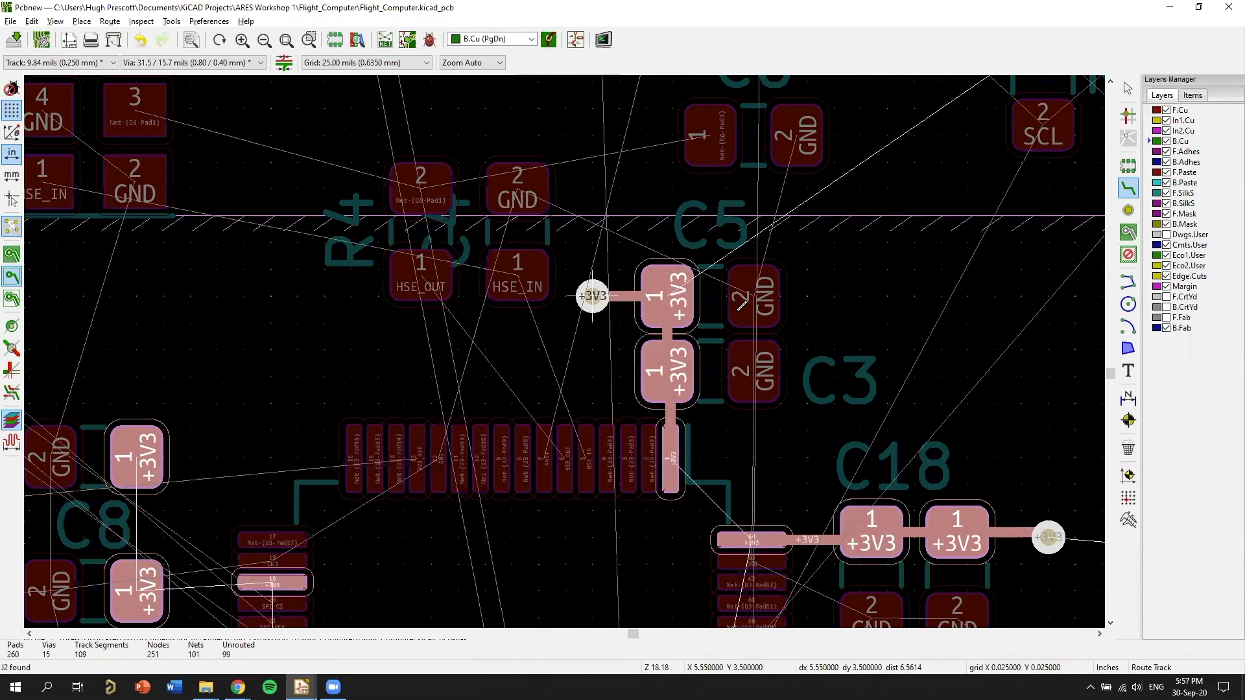
key("Escape")
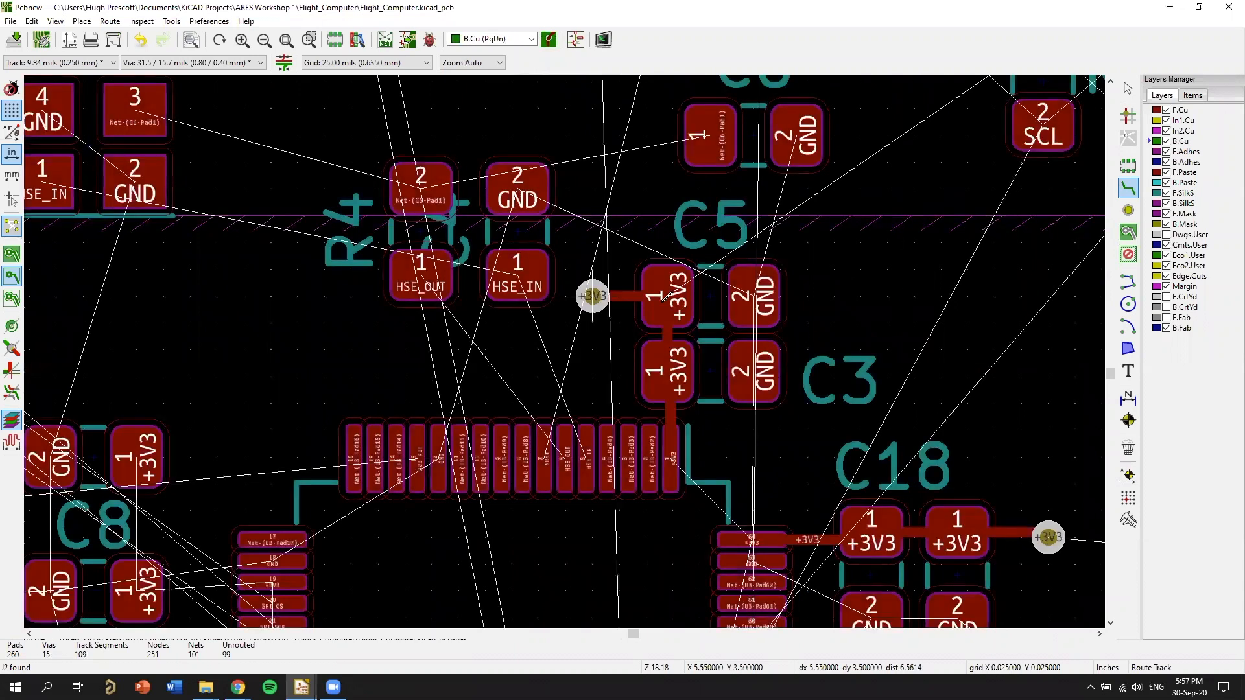
Route a short +3V3 track from C11's pad 1 to a through via at about X 5.050, Y 4.050 in.
middle_click_drag(583, 519, 835, 212)
middle_click_drag(656, 526, 925, 213)
left_click(637, 310)
key("v")
left_click(577, 274)
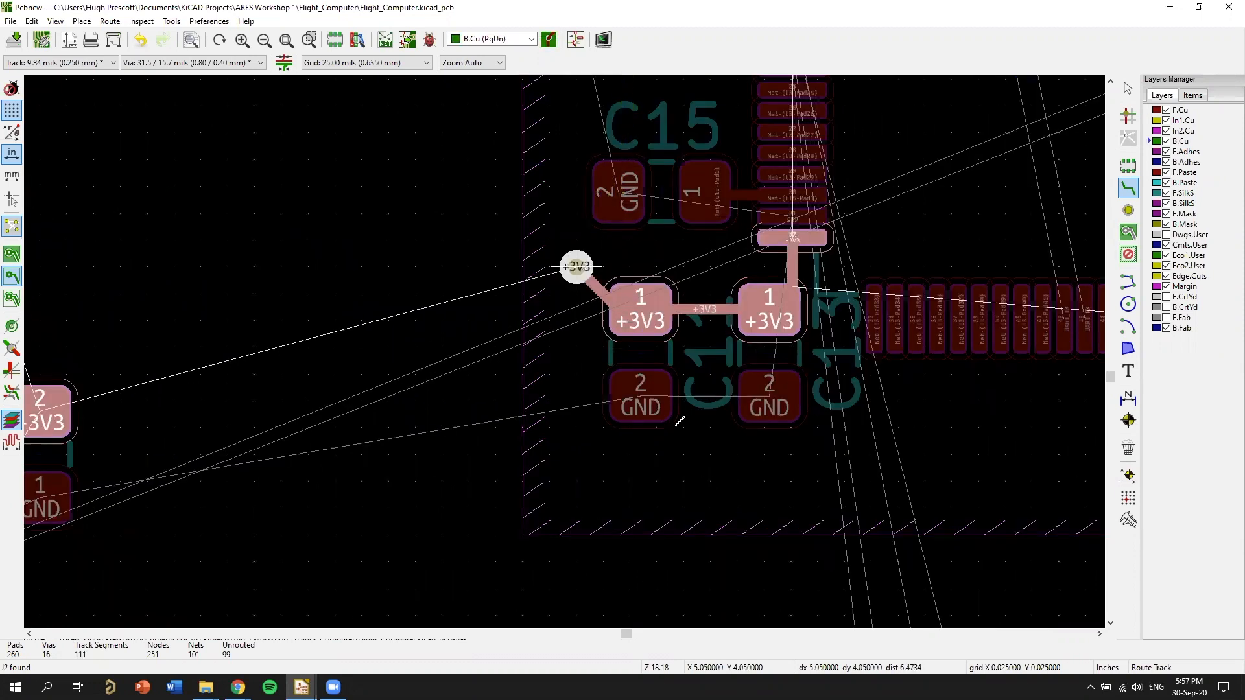
key("Escape")
Move C8's reference text above its capacitor and shift C9 about 0.025 in closer to C8.
middle_click_drag(790, 374, 707, 466)
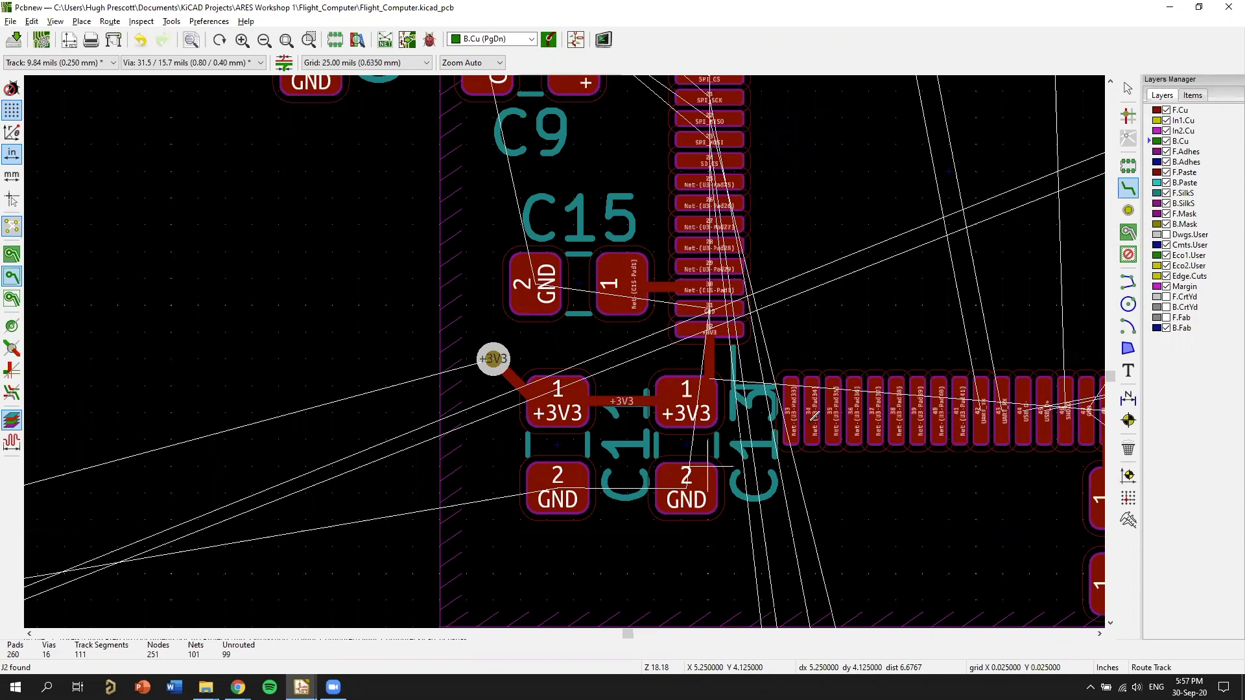
middle_click_drag(734, 358, 765, 483)
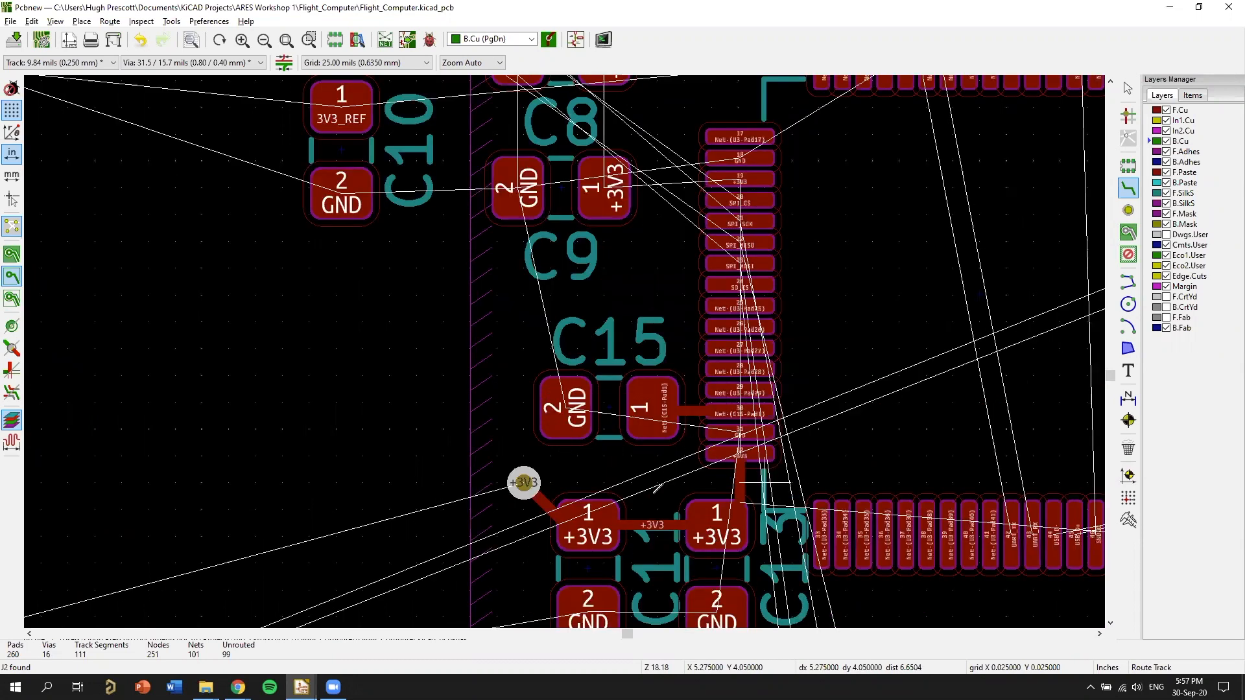
middle_click_drag(531, 258, 613, 181)
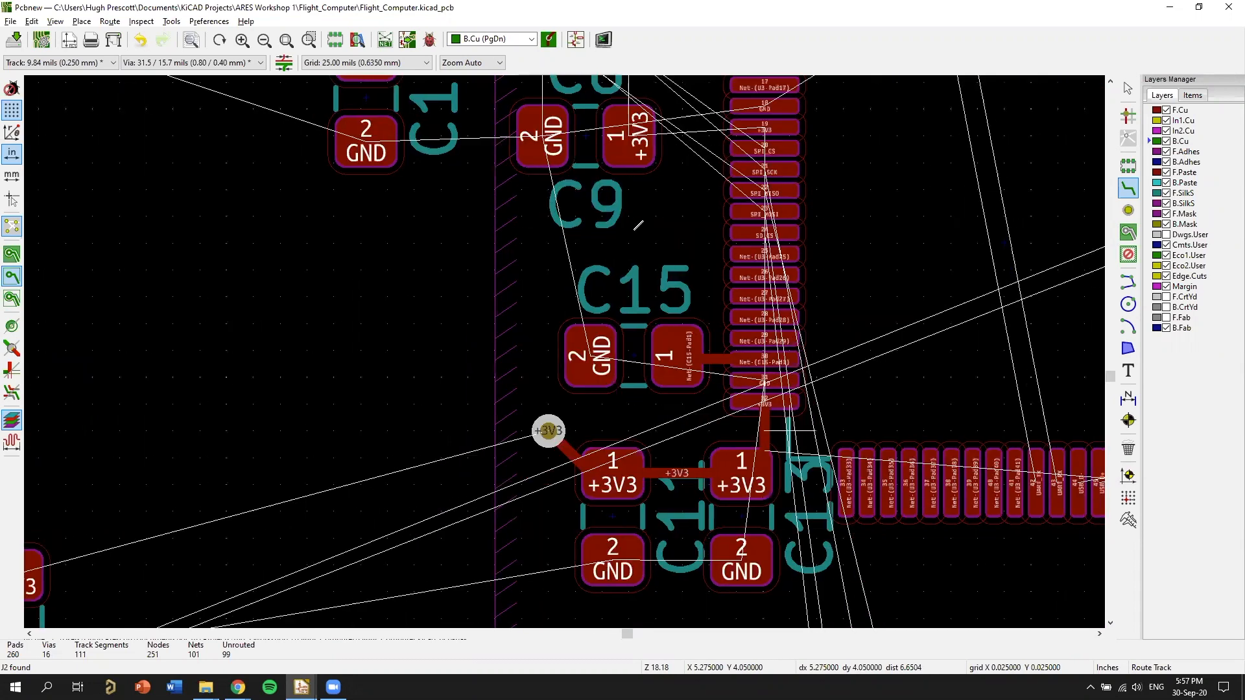
middle_click_drag(668, 260, 575, 352)
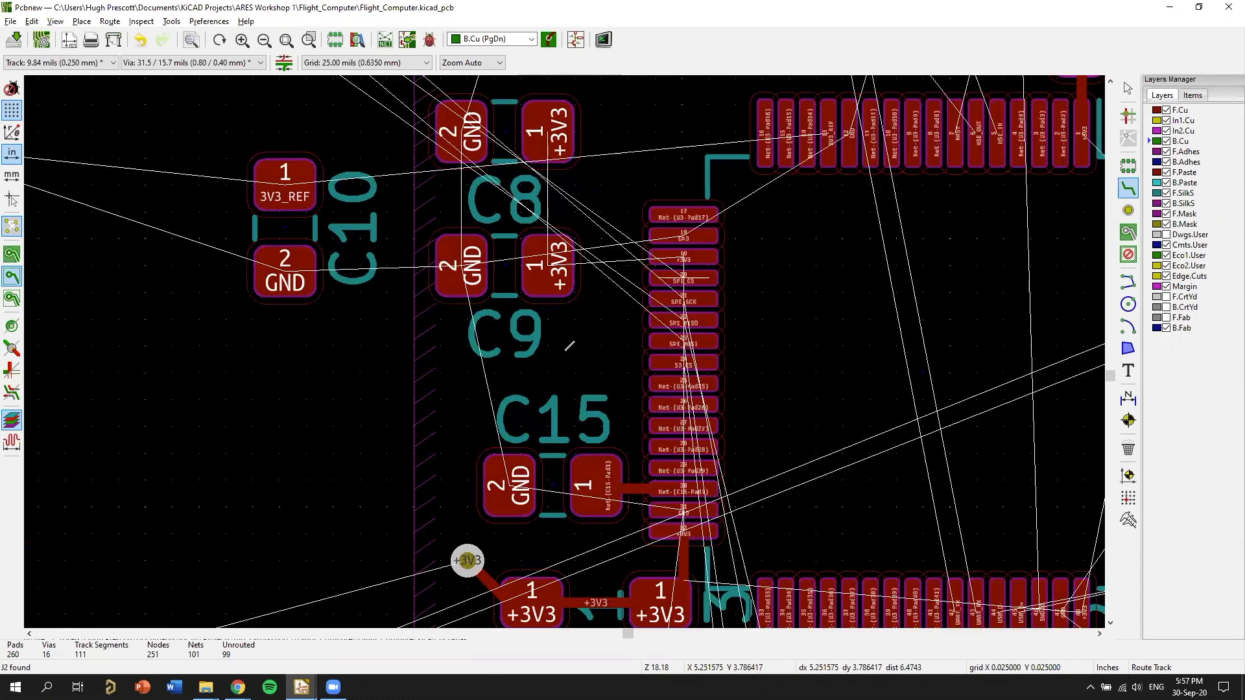
scroll(590, 288, "up", 1)
scroll(467, 245, "up", 1)
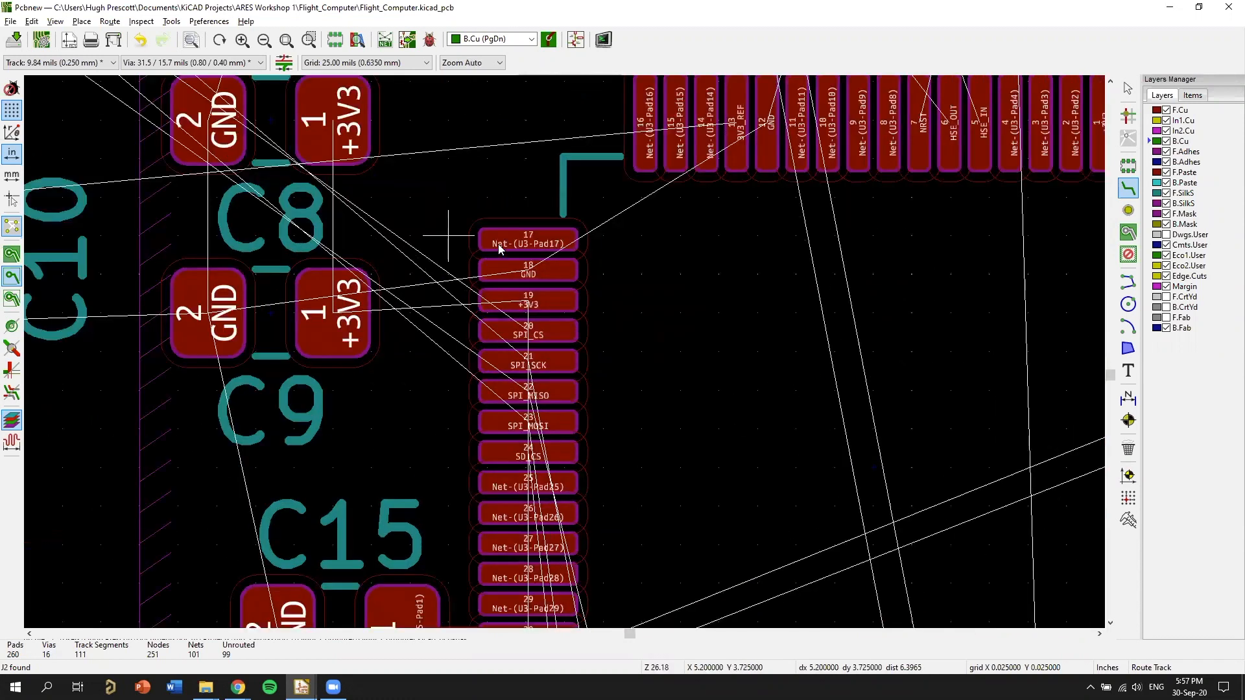
right_click(448, 229)
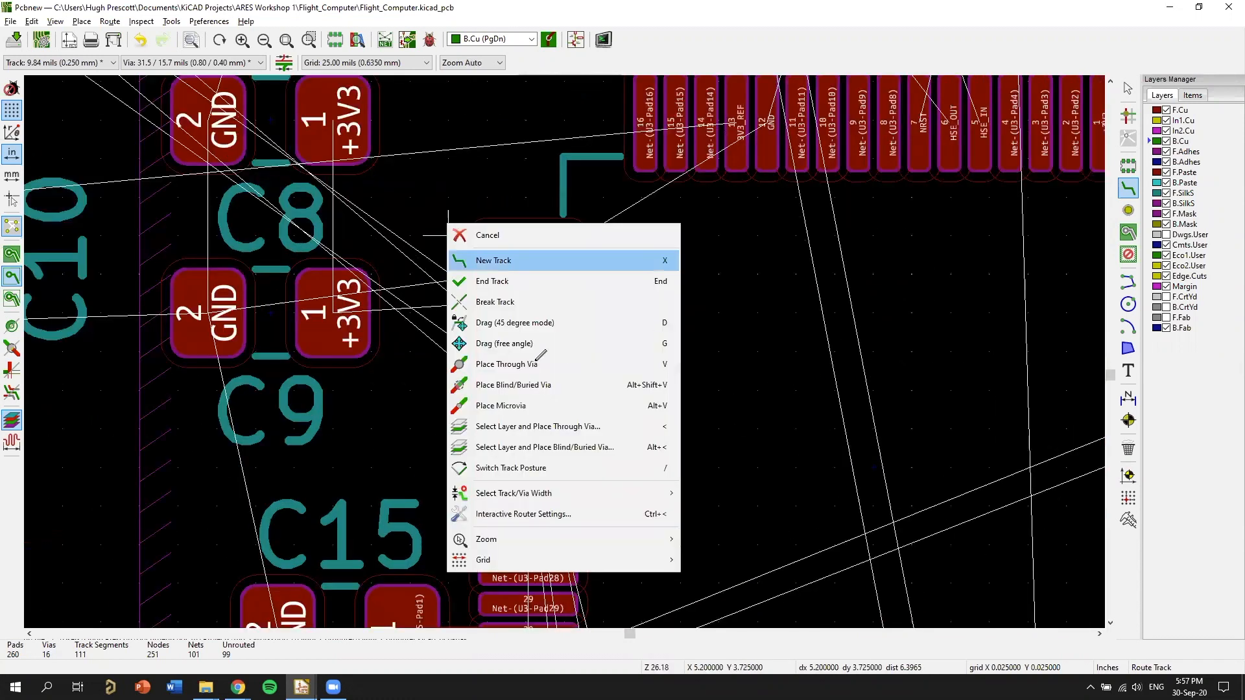
left_click(585, 157)
middle_click_drag(255, 235, 518, 377)
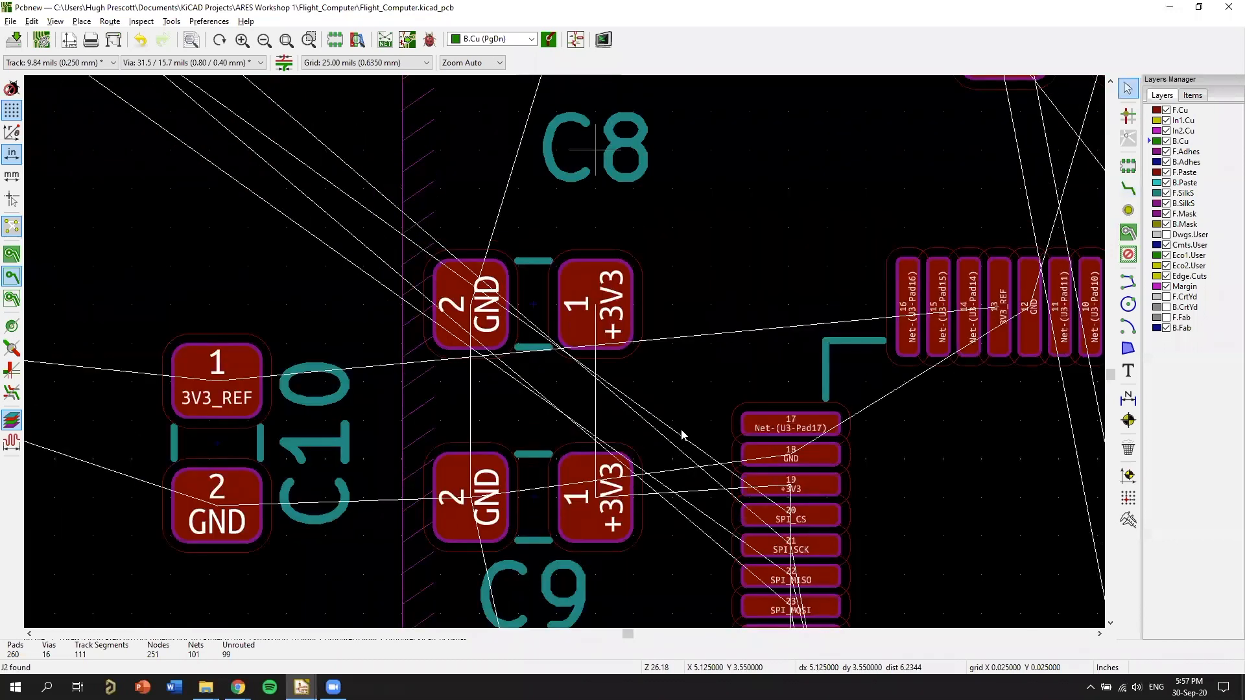
key("m")
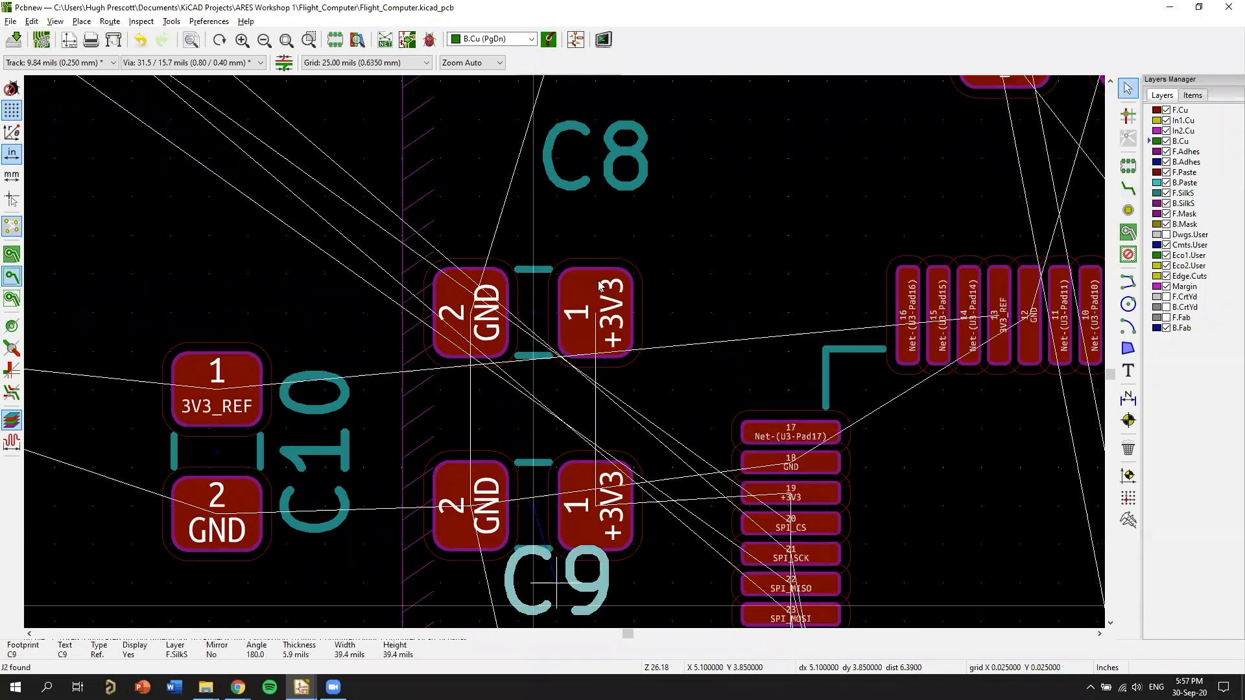
left_click(533, 480)
key("m")
left_click(595, 229)
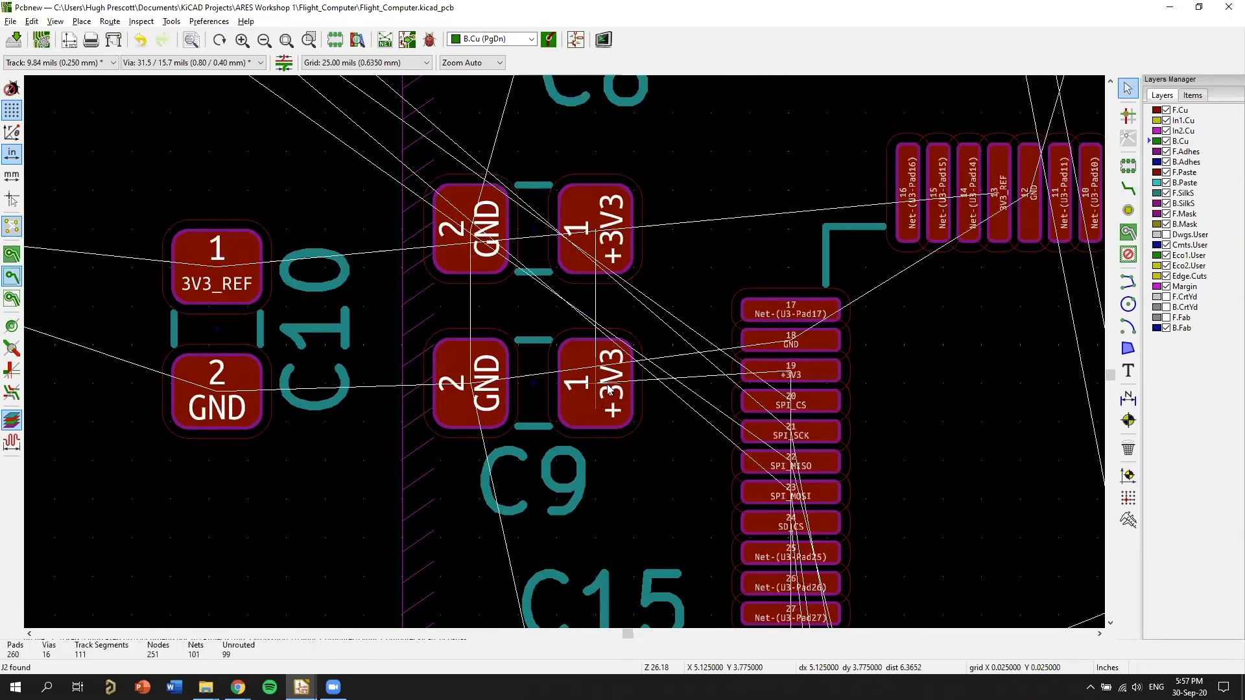
Rotate C9 and C8 by 90 degrees and place them side by side, with their +3V3 pads facing U3's pad 19.
key("m")
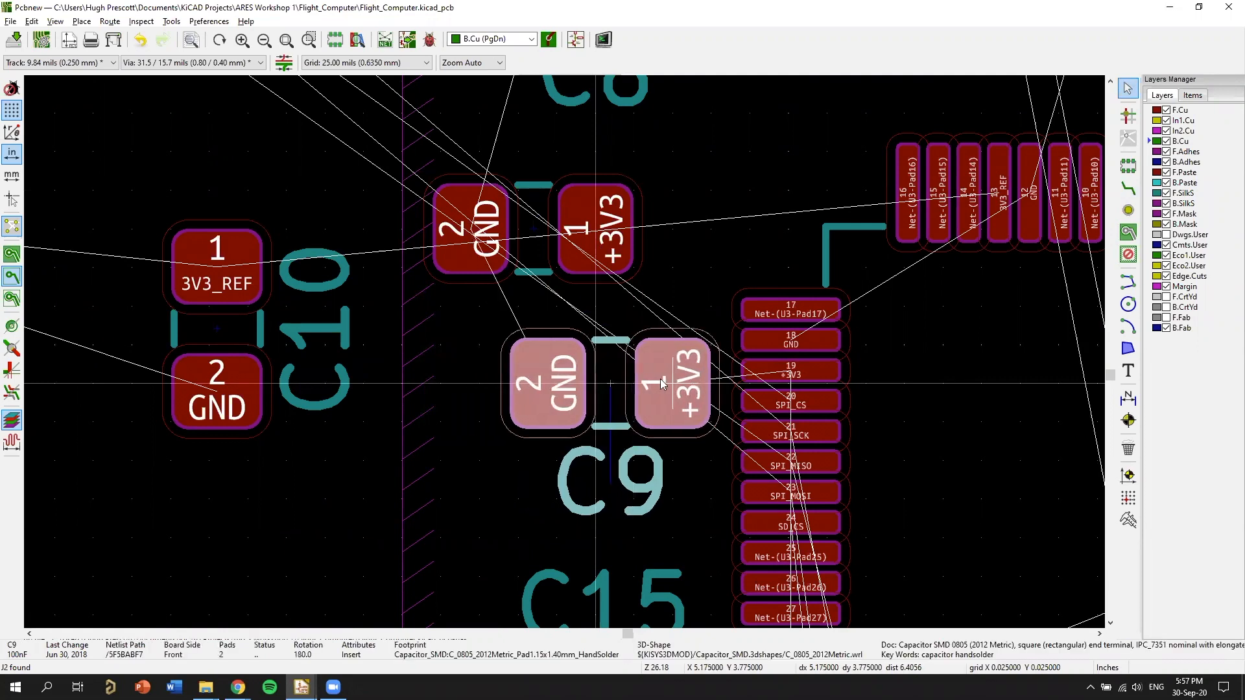
key("r")
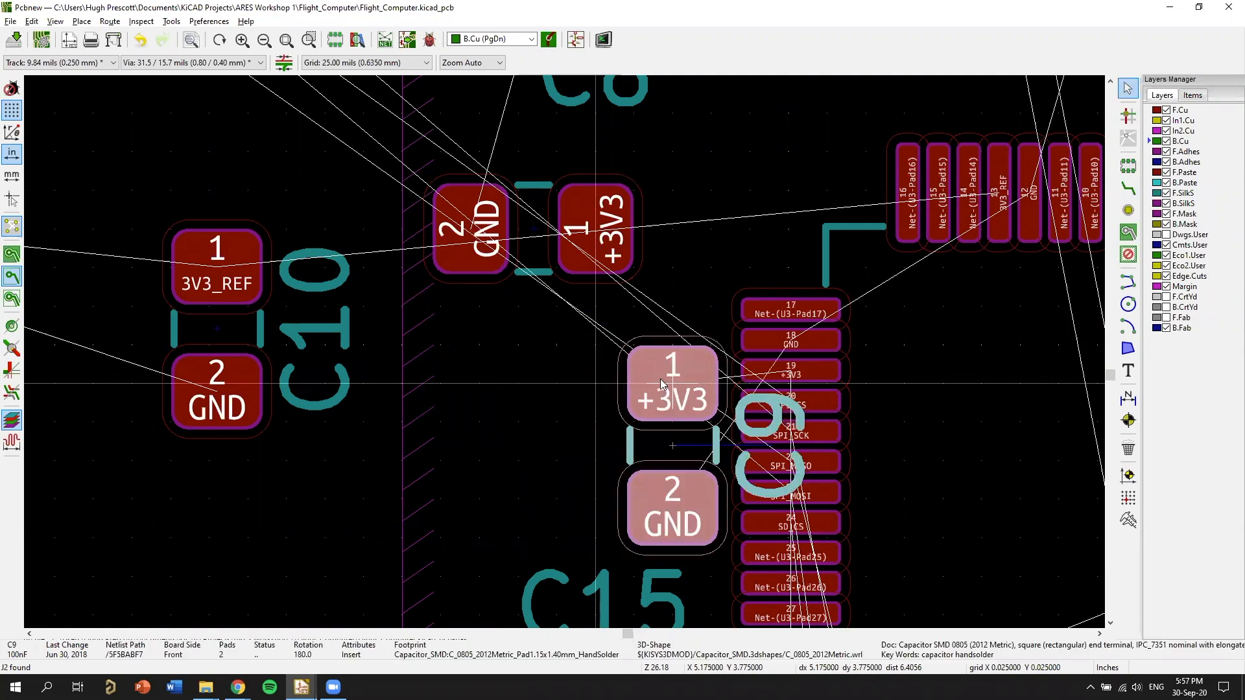
left_click(630, 383)
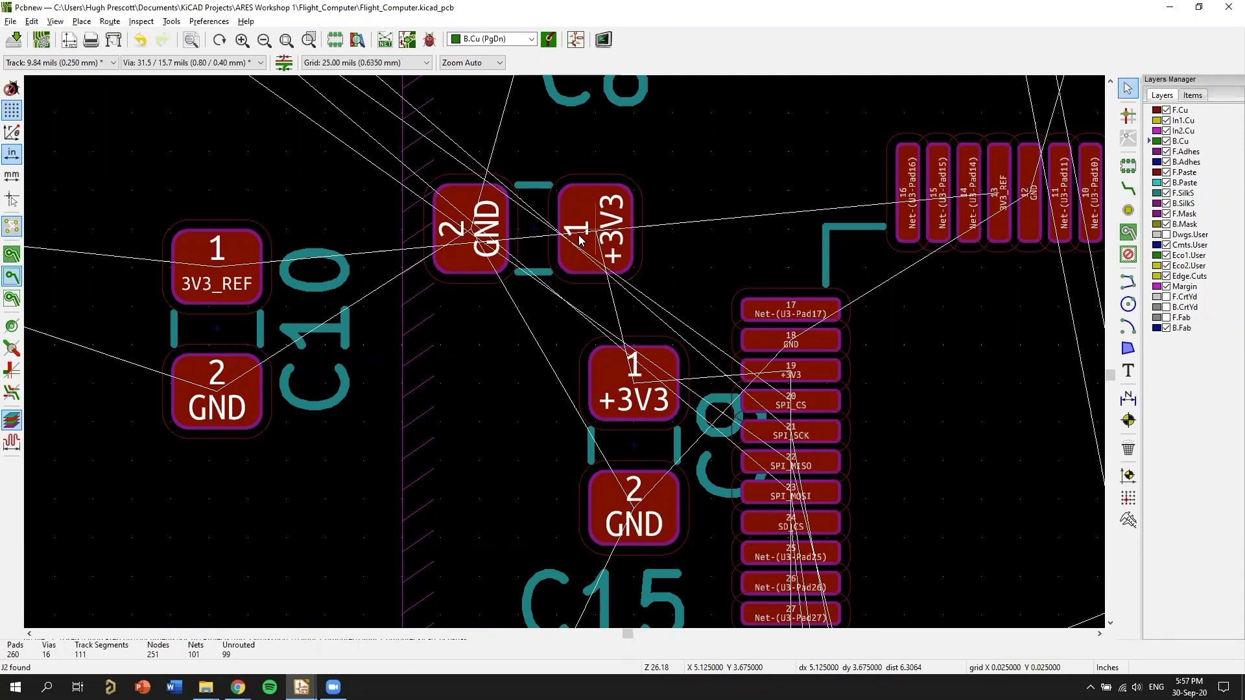
key("m")
key("r")
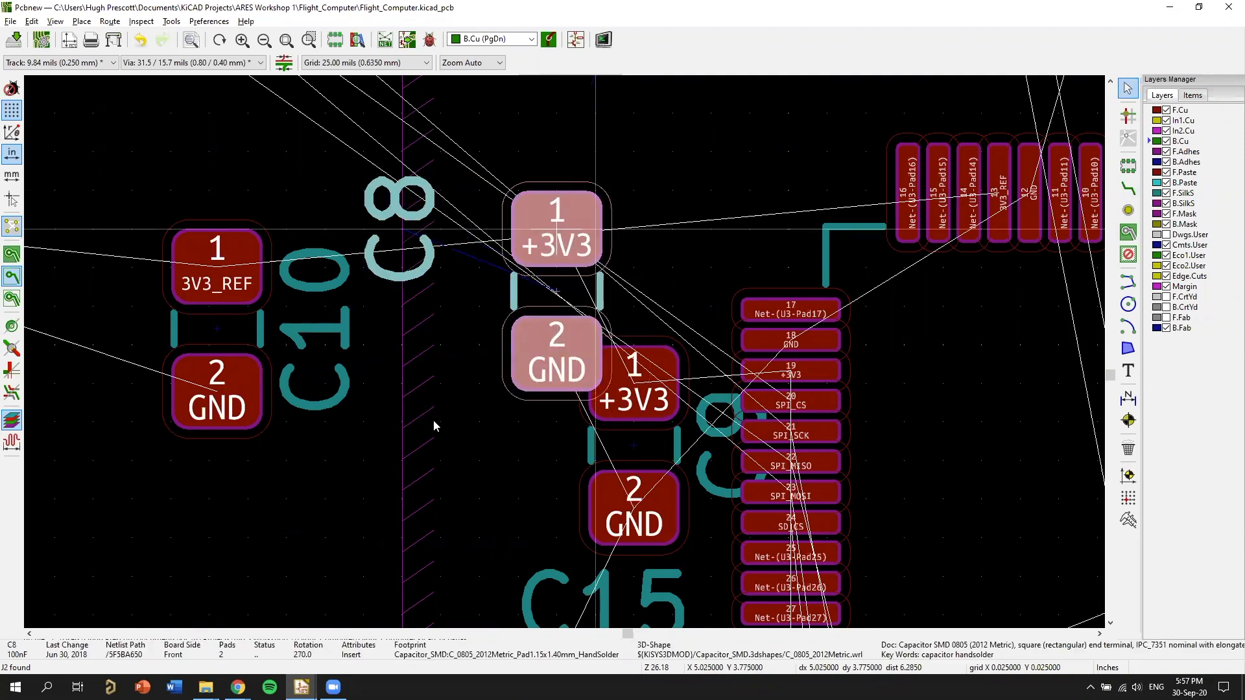
left_click(518, 385)
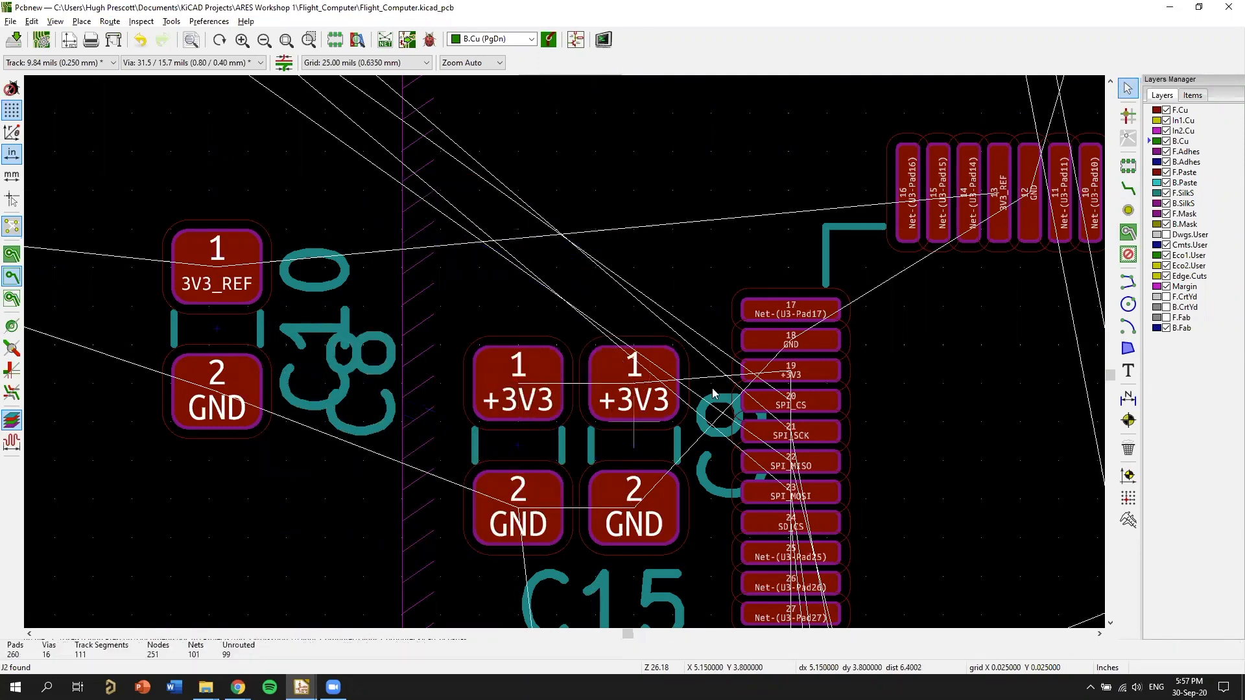
Route a +3V3 track from U3's pad 19 through C9's pad 1 to C8's pad 1, ending in a through via above C8.
key("x")
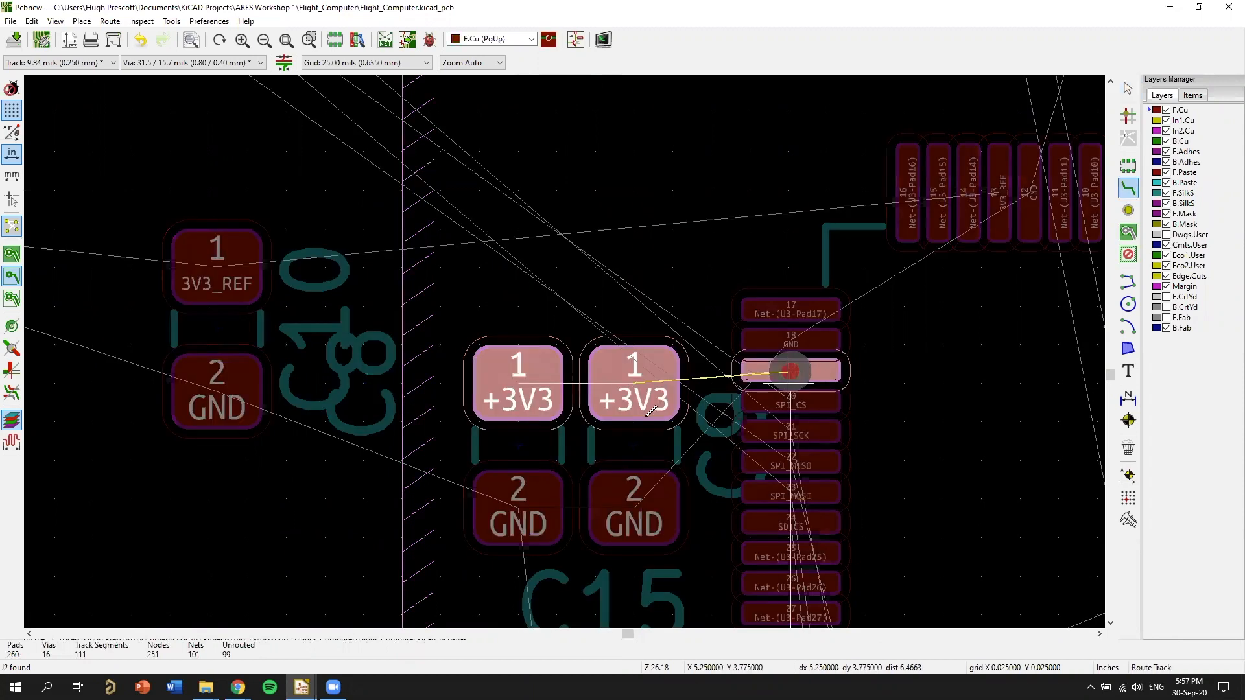
left_click(543, 375)
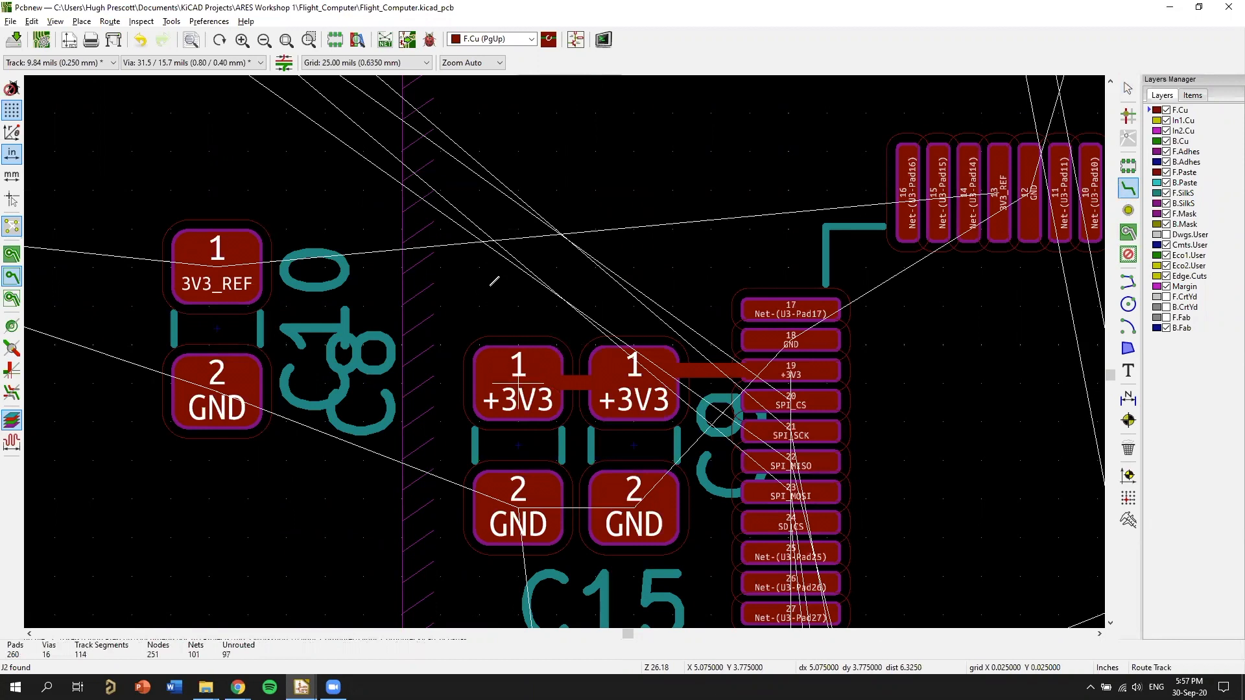
left_click(518, 376)
key("v")
left_click(518, 266)
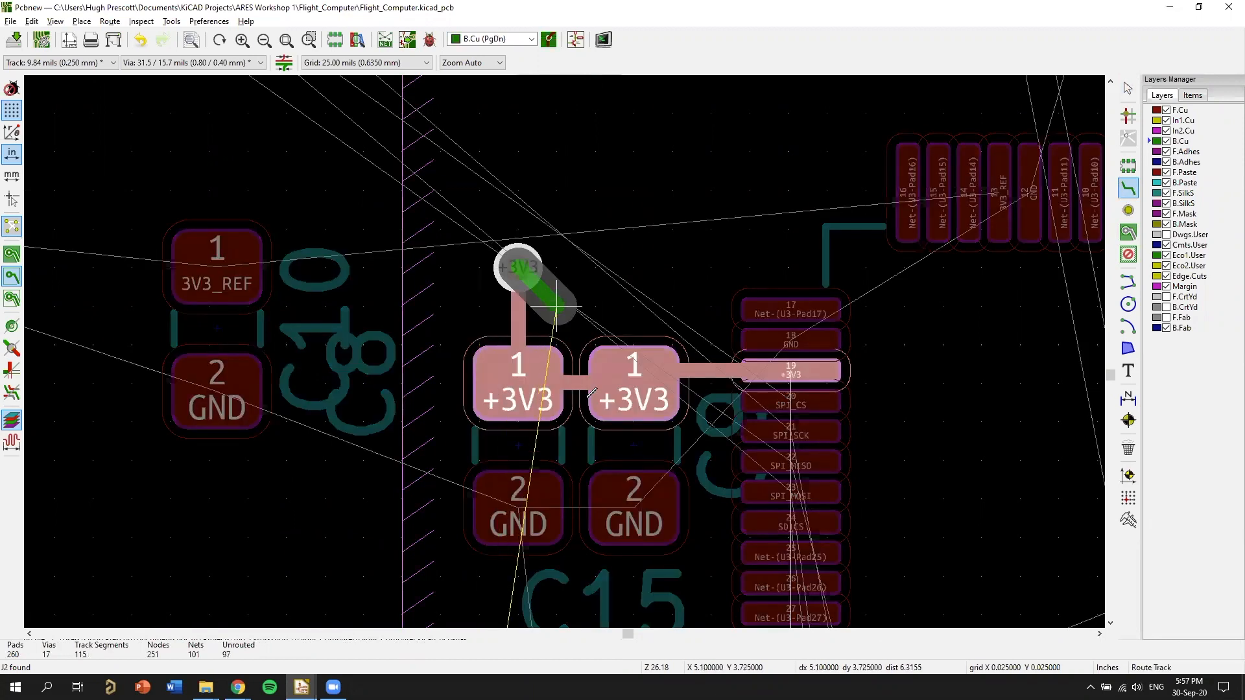
Route a short +3V3 track from C17's pad 1 to a through via at about X 5.550, Y 4.250 in.
key("Escape")
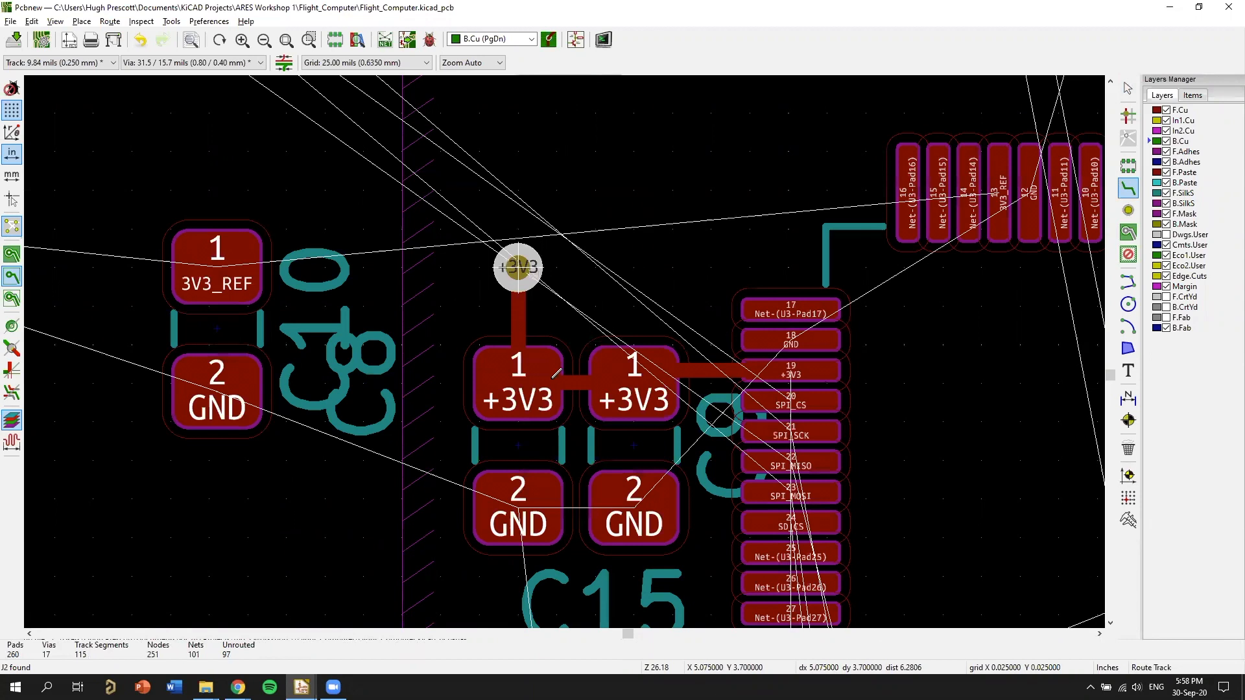
scroll(556, 374, "down", 3)
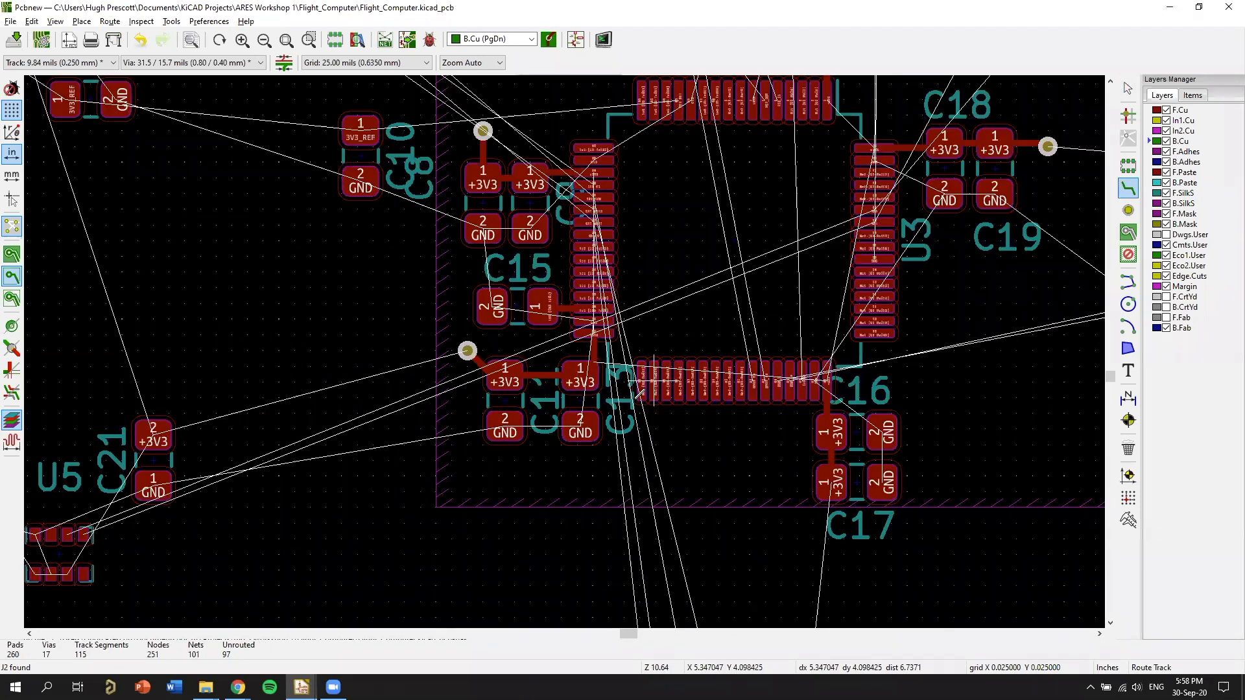
scroll(630, 393, "up", 3)
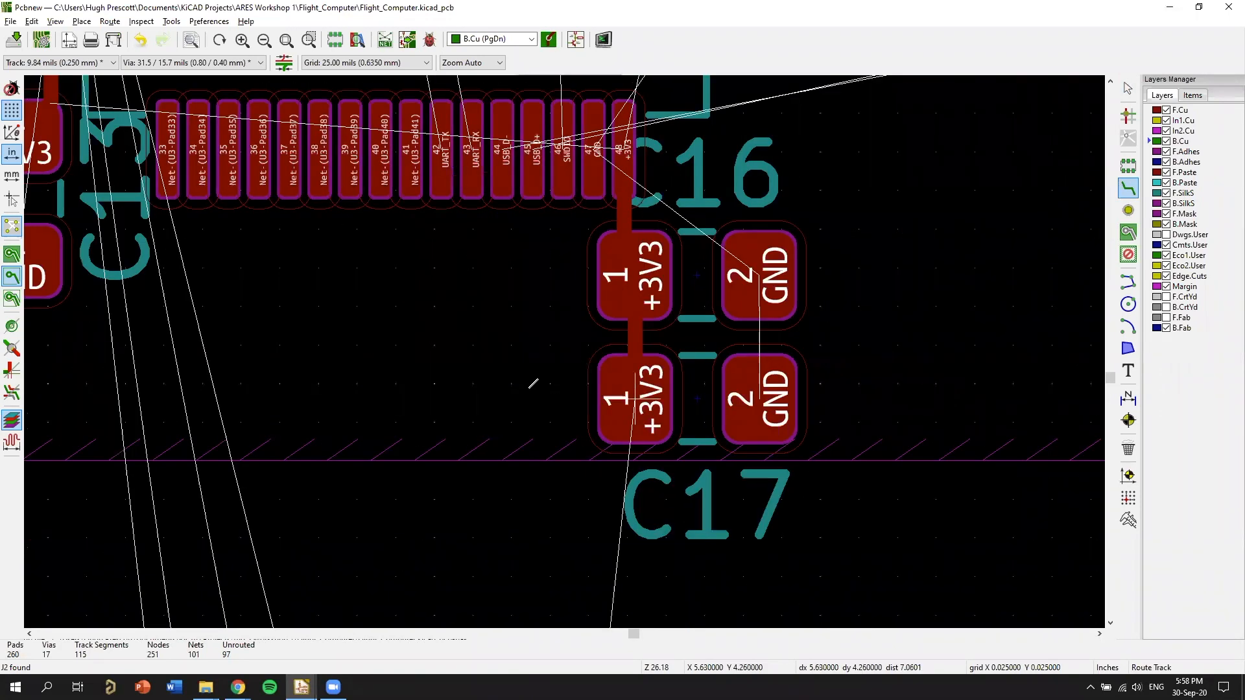
left_click(634, 398)
key("v")
left_click(523, 387)
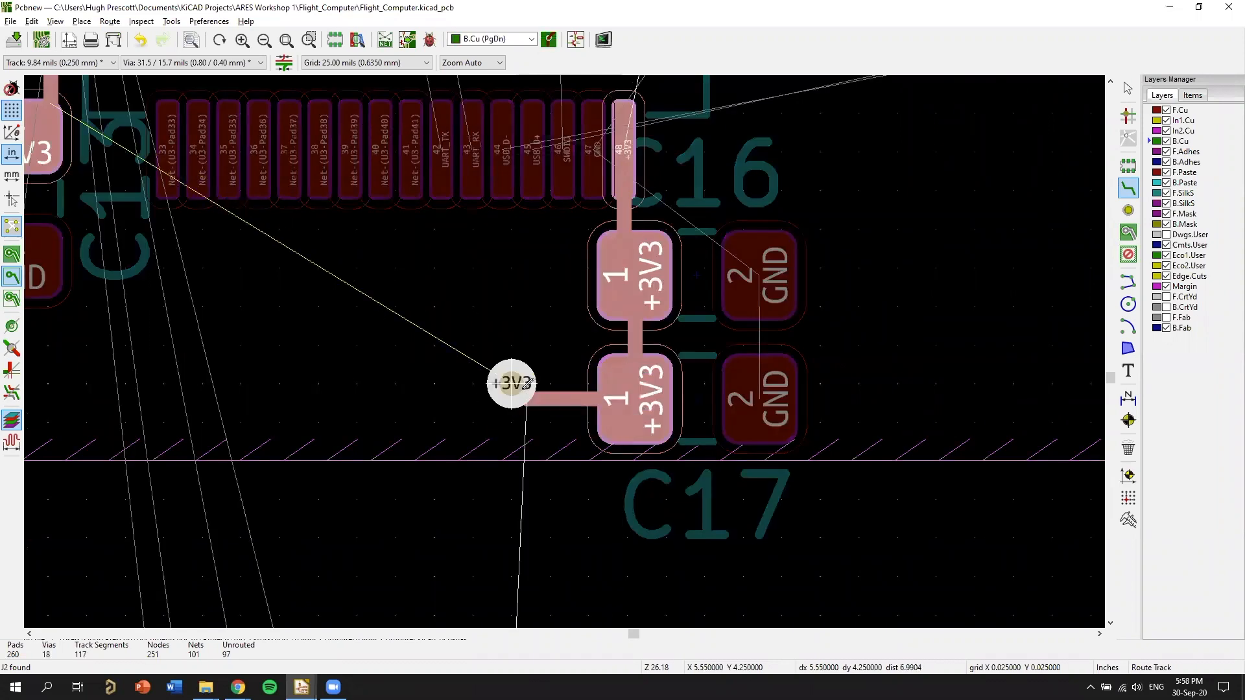
key("Escape")
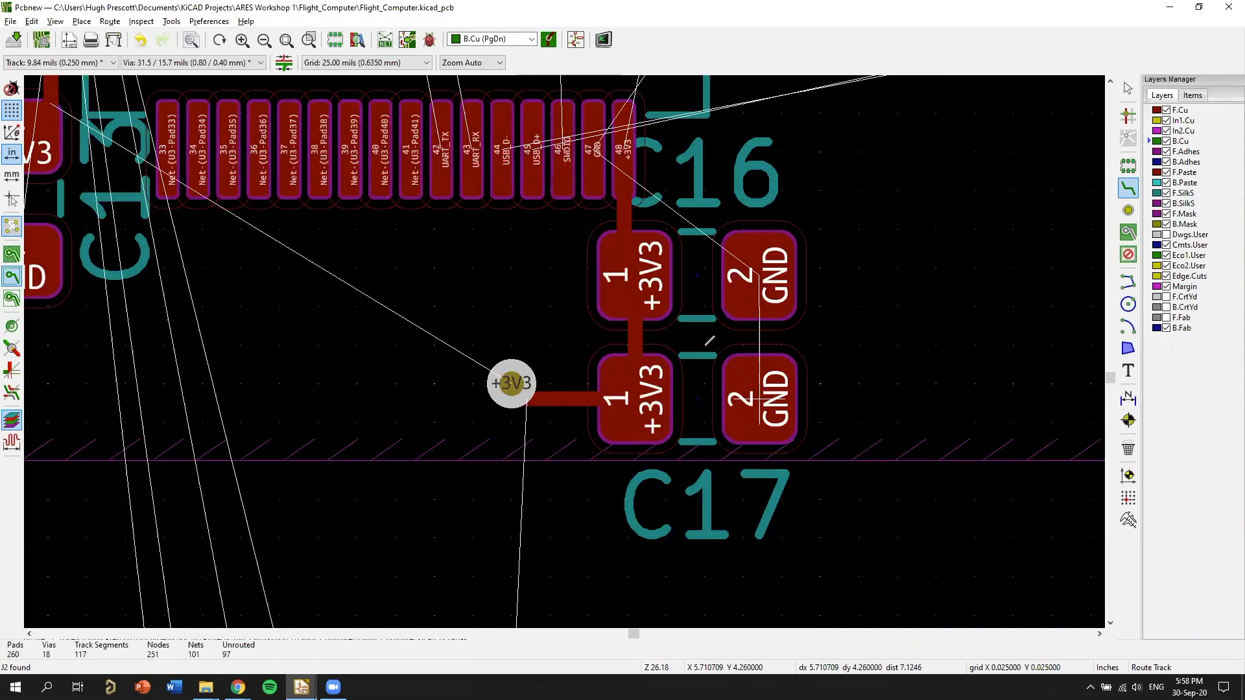
Route a short GND track from C16's pad 2 to a through via at about X 5.800, Y 4.175 in.
scroll(624, 336, "down", 3)
scroll(690, 294, "up", 3)
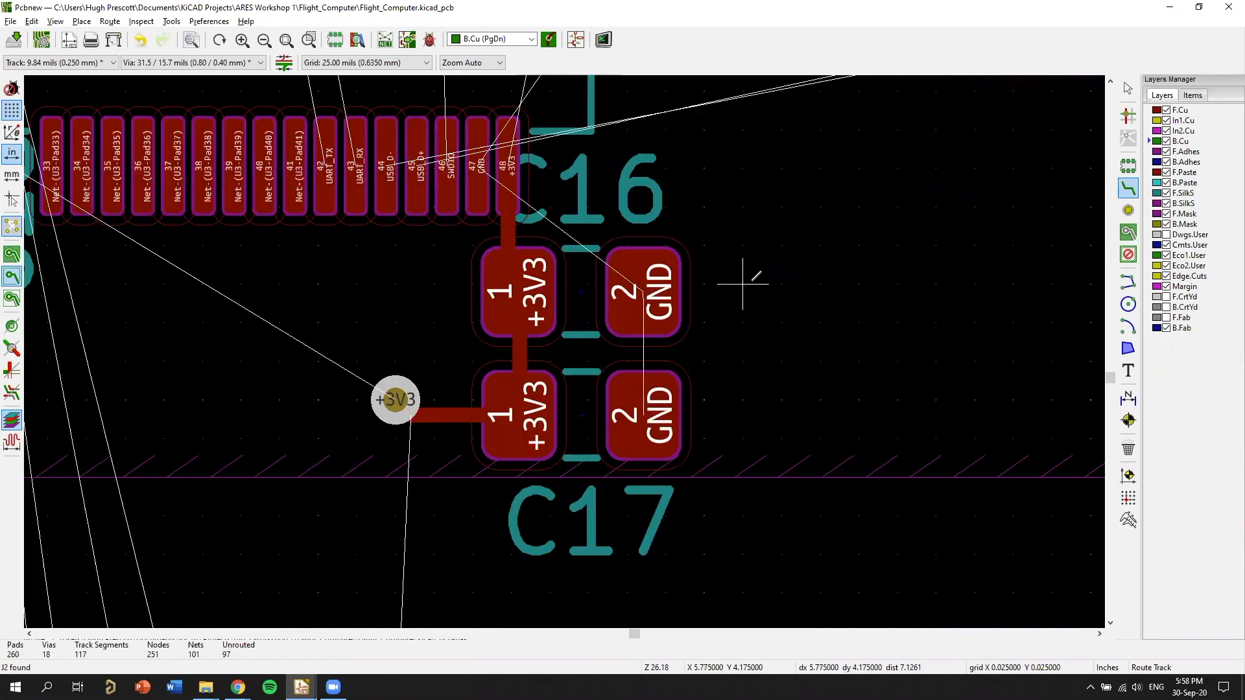
left_click(641, 287)
key("v")
left_click(758, 282)
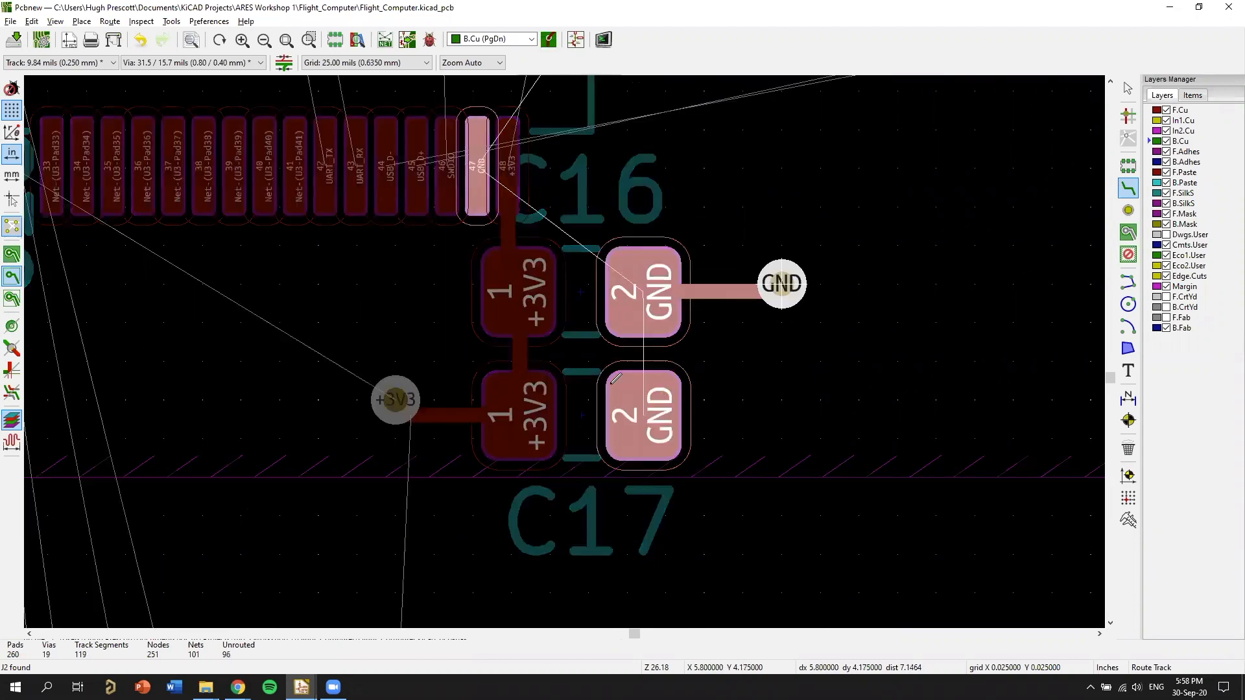
key("Escape")
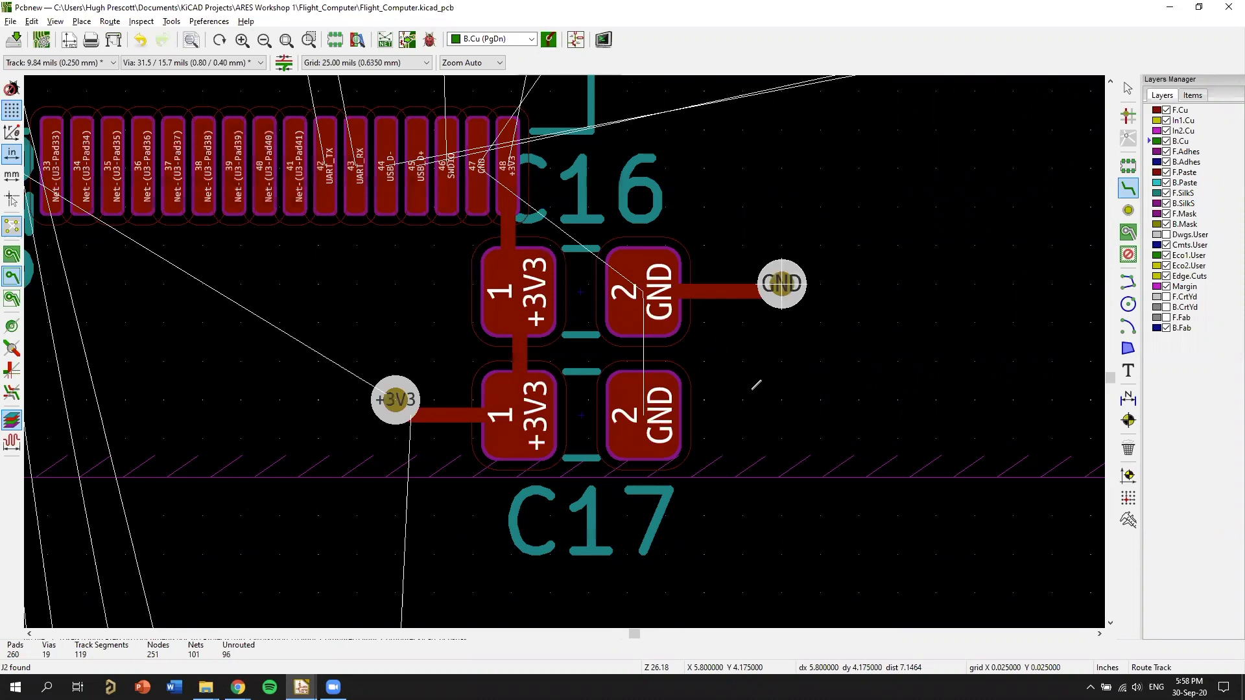
Route a short GND track from C17's pad 2 to a through via at about X 5.775, Y 4.250 in.
left_click(739, 389)
key("v")
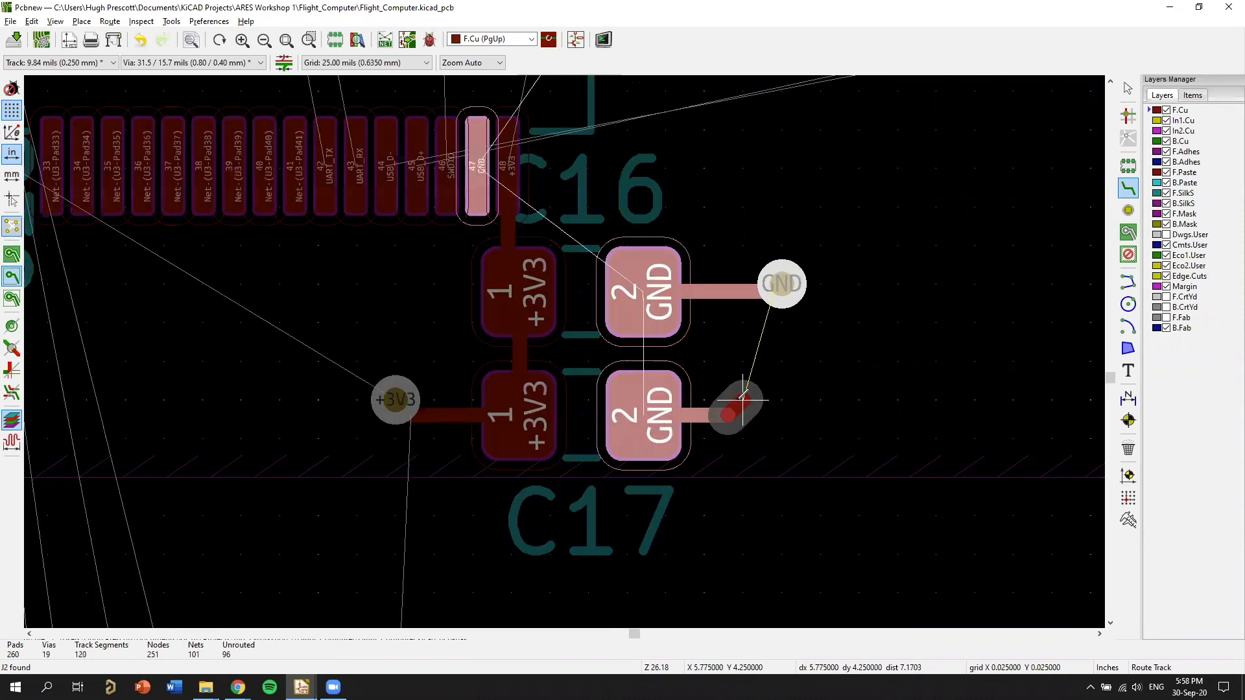
double_click(742, 400)
key("v")
left_click(742, 400)
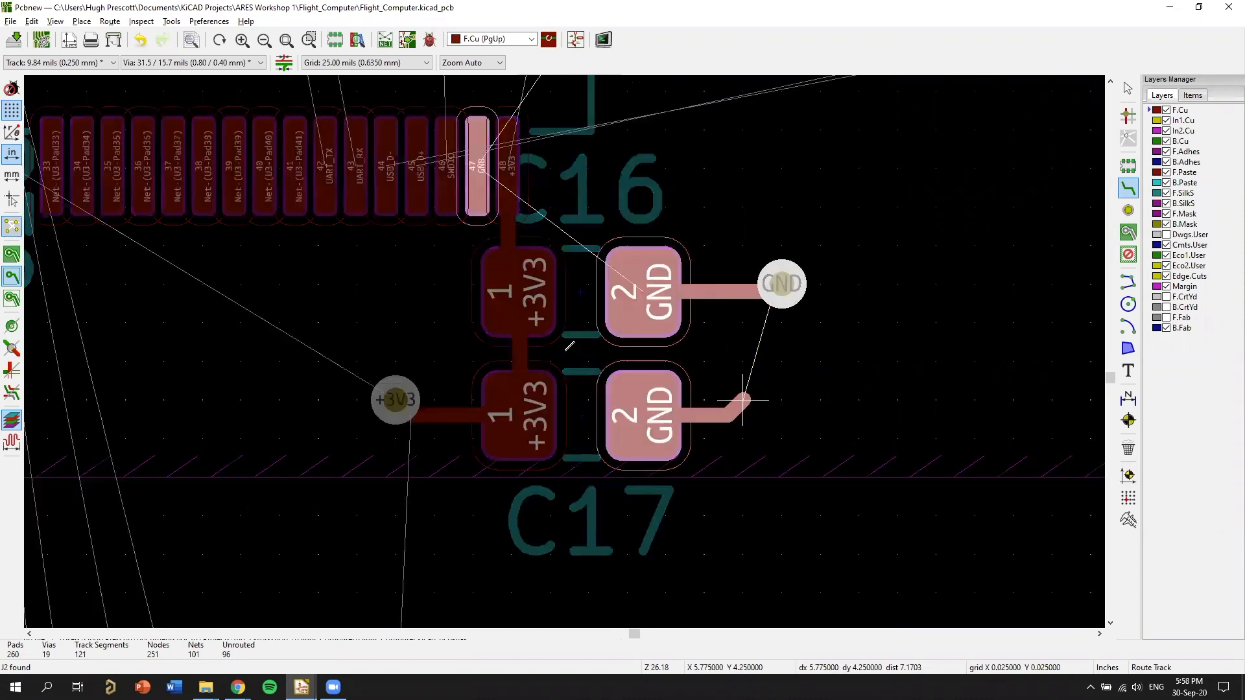
key("v")
left_click(742, 400)
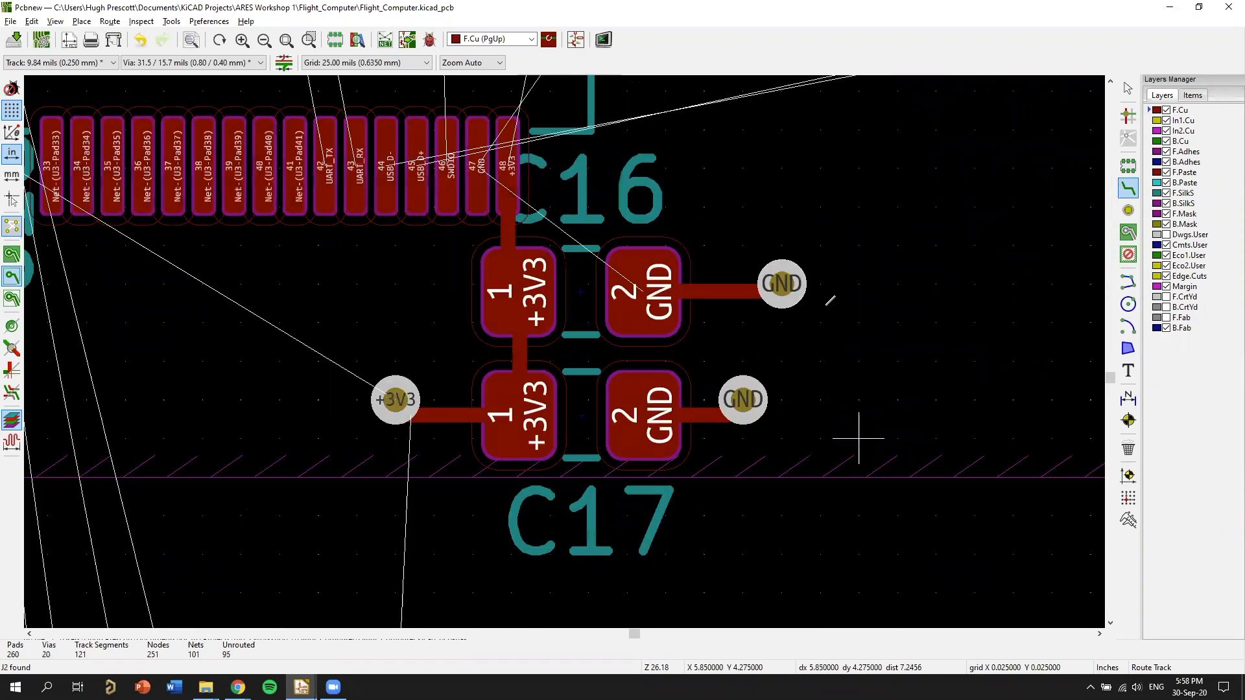
Examine the boundary where the +3V3 zone around U3 meets the smaller zone around C14's +3V3 via.
scroll(416, 345, "down", 5)
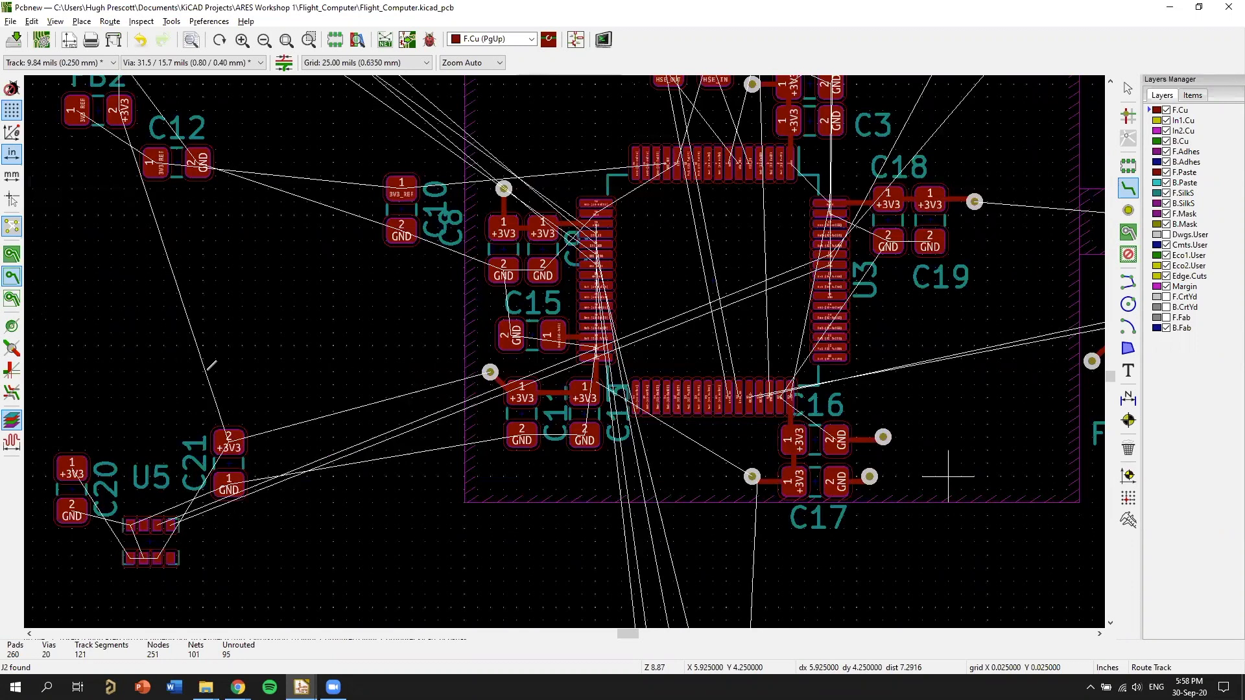
scroll(895, 331, "up", 4)
scroll(570, 343, "down", 4)
scroll(569, 346, "up", 4)
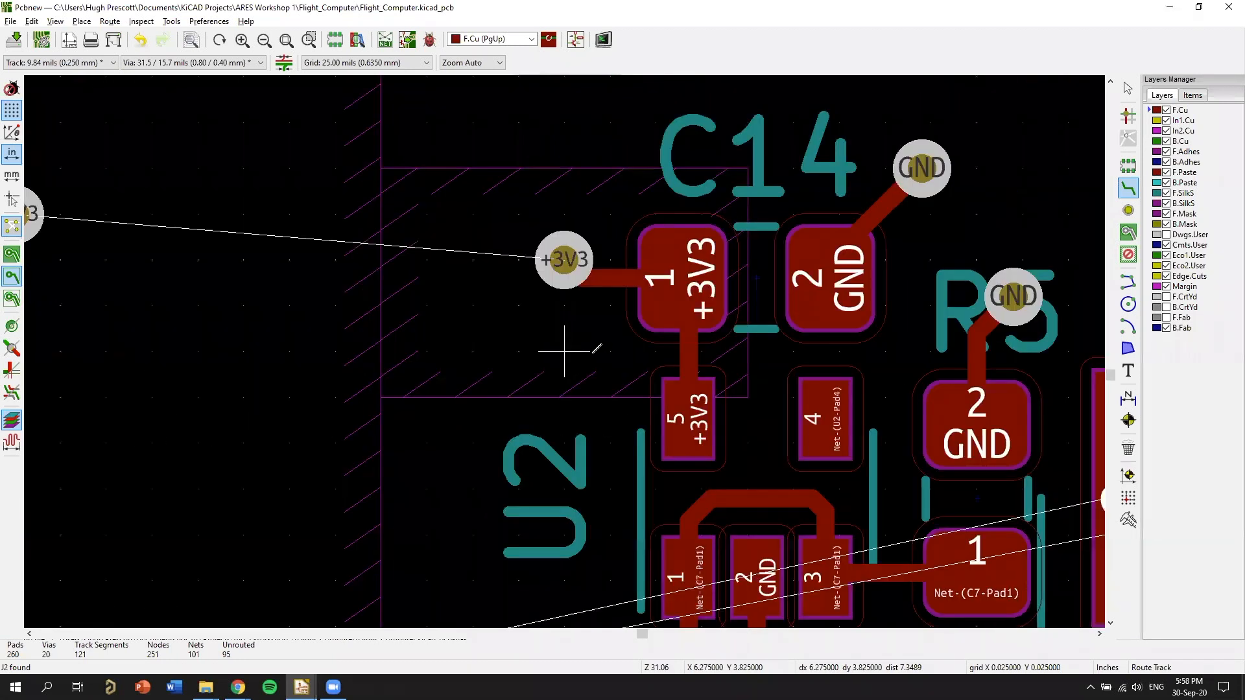
scroll(593, 352, "down", 4)
scroll(564, 352, "up", 6)
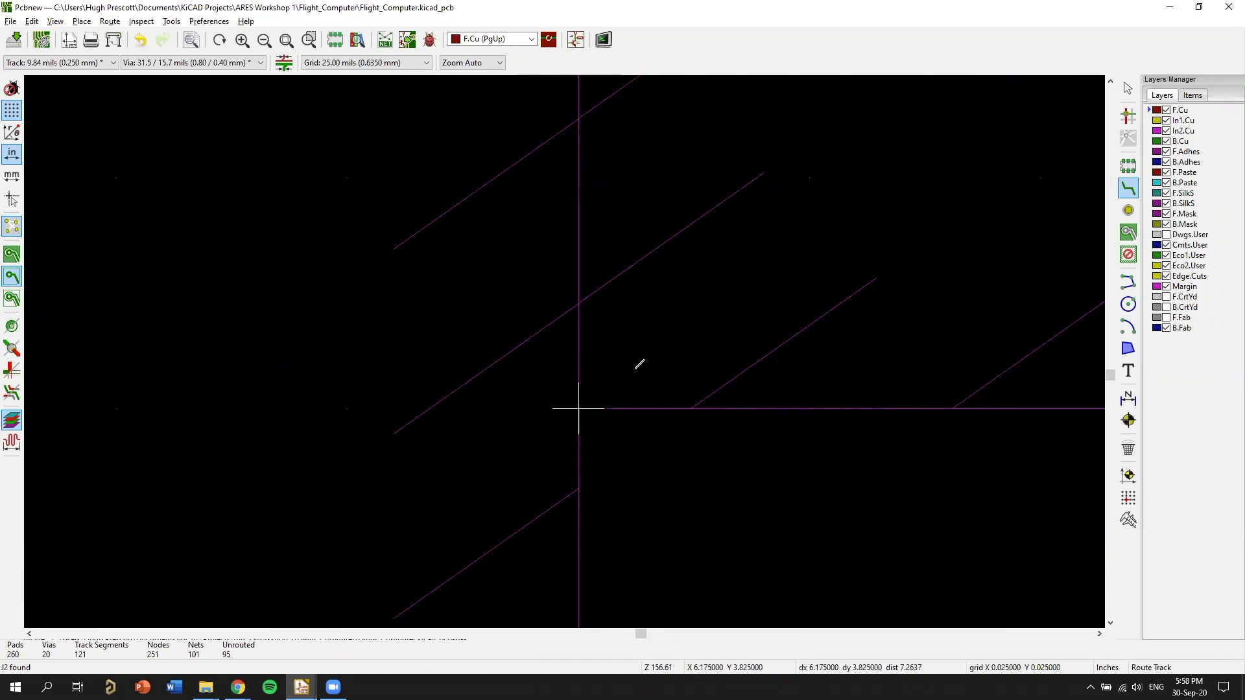
scroll(605, 377, "down", 4)
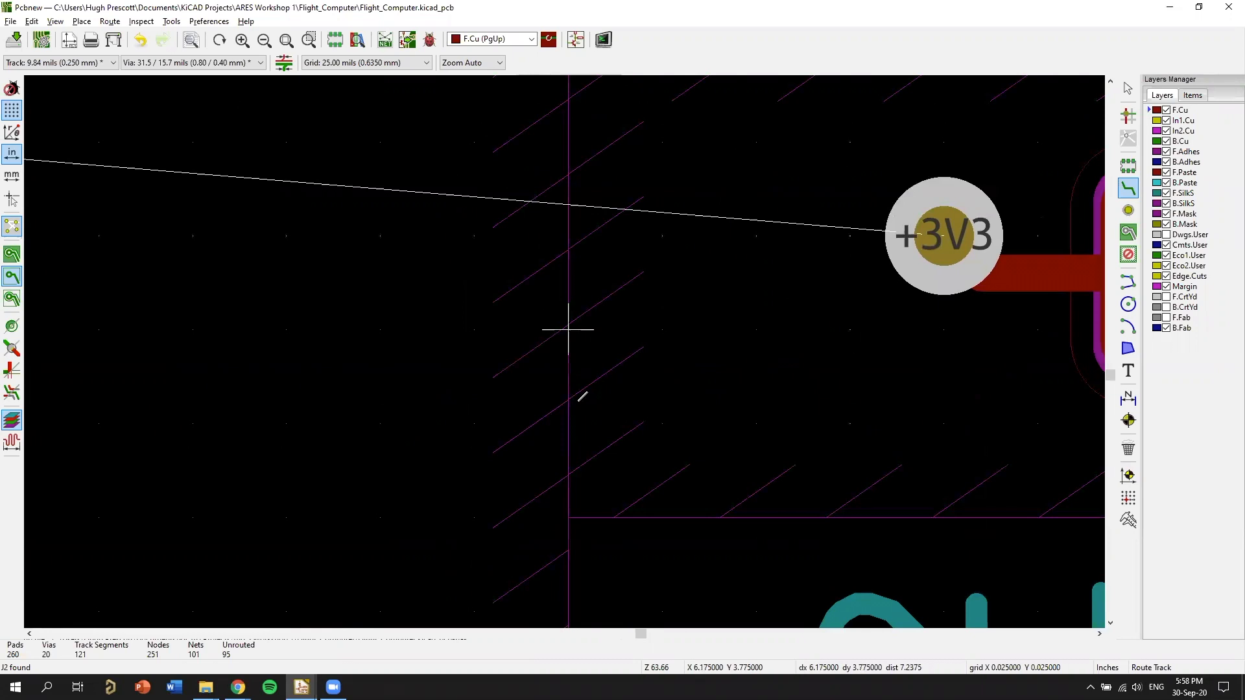
scroll(582, 397, "down", 4)
middle_click_drag(679, 374, 663, 402)
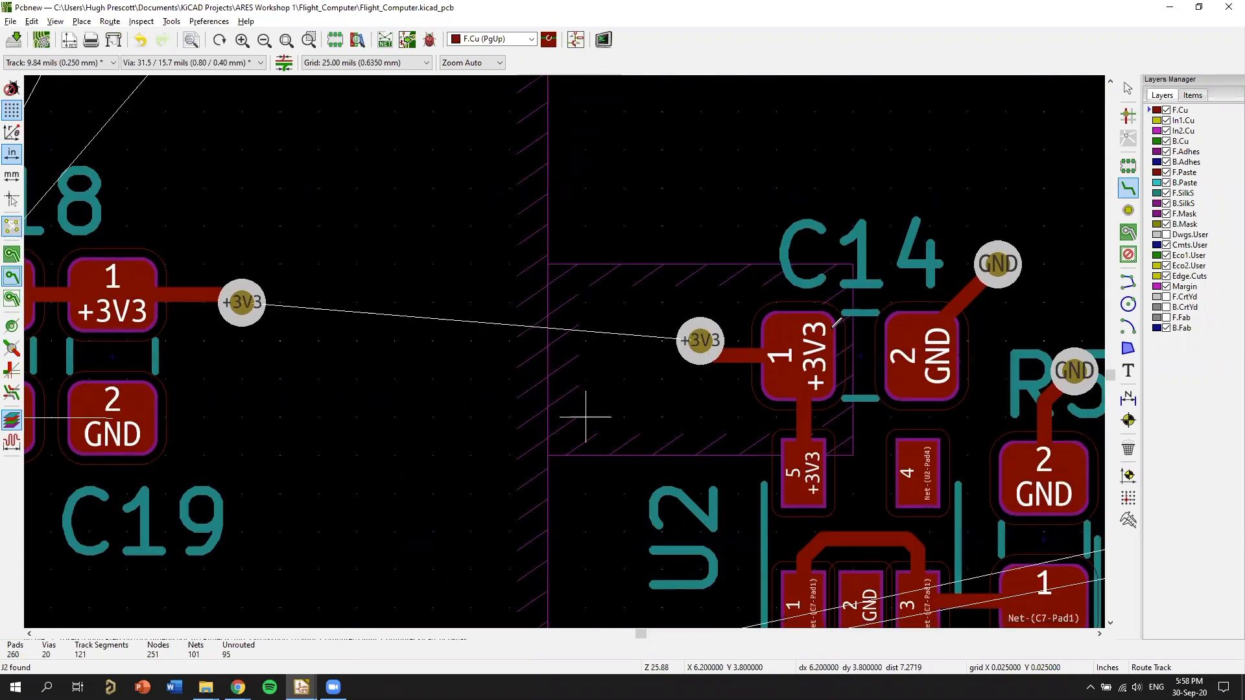
Examine the remaining unrouted connections around U3 and towards the USB and power section.
scroll(547, 312, "down", 1)
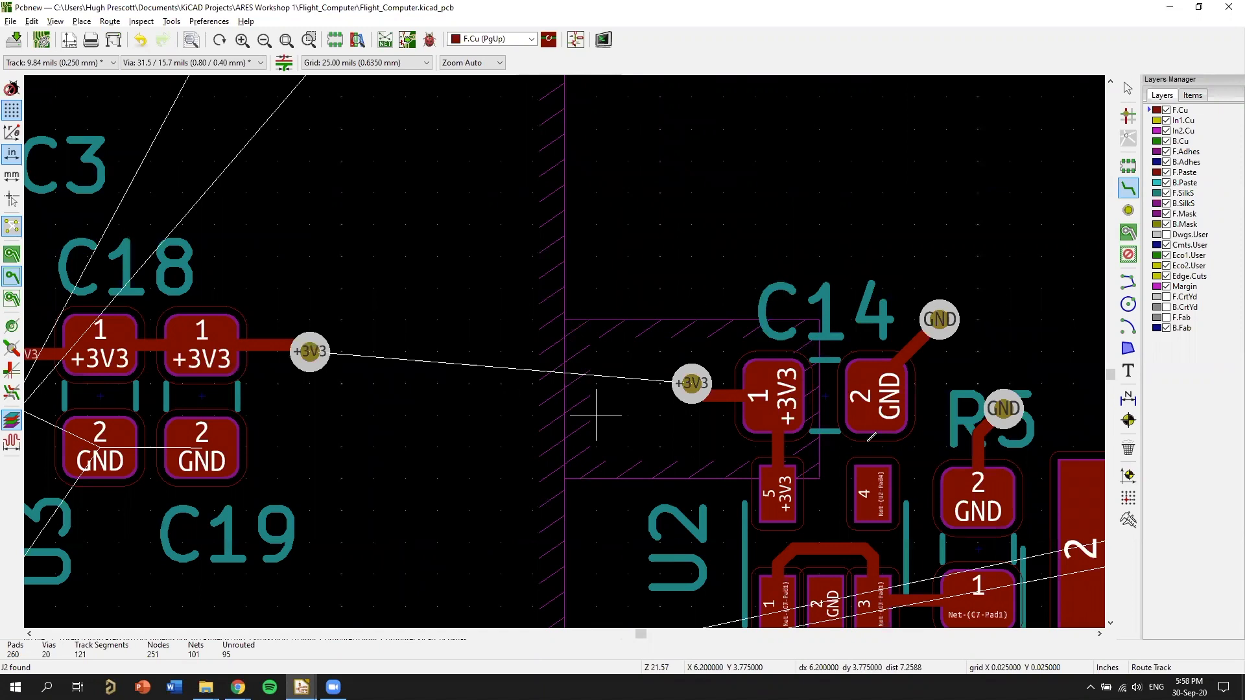
scroll(872, 437, "down", 6)
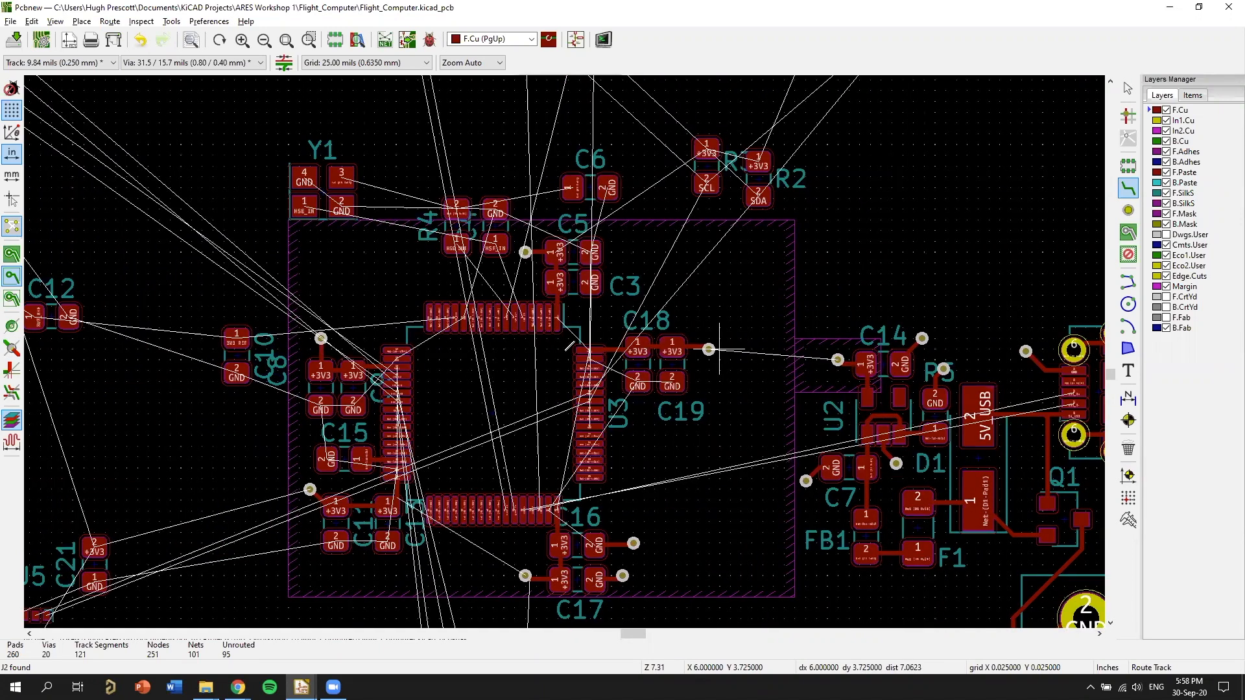
scroll(570, 346, "up", 5)
scroll(567, 349, "down", 10)
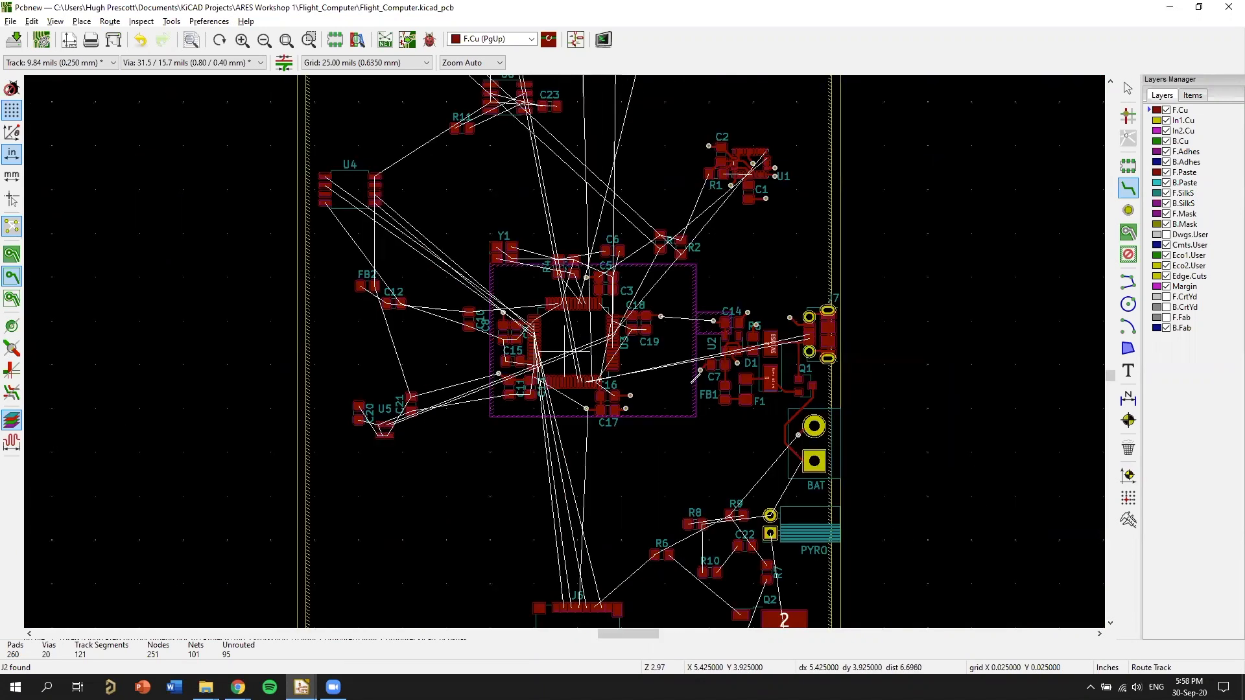
middle_click_drag(757, 383, 704, 348)
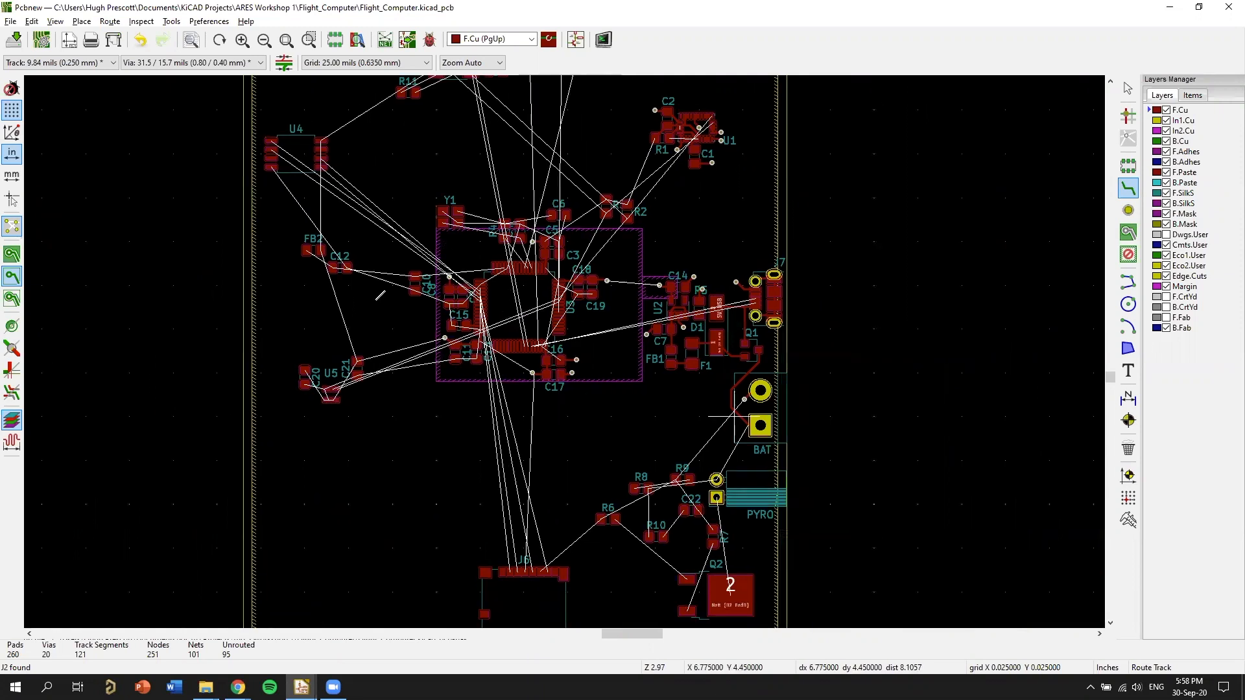
scroll(717, 315, "up", 9)
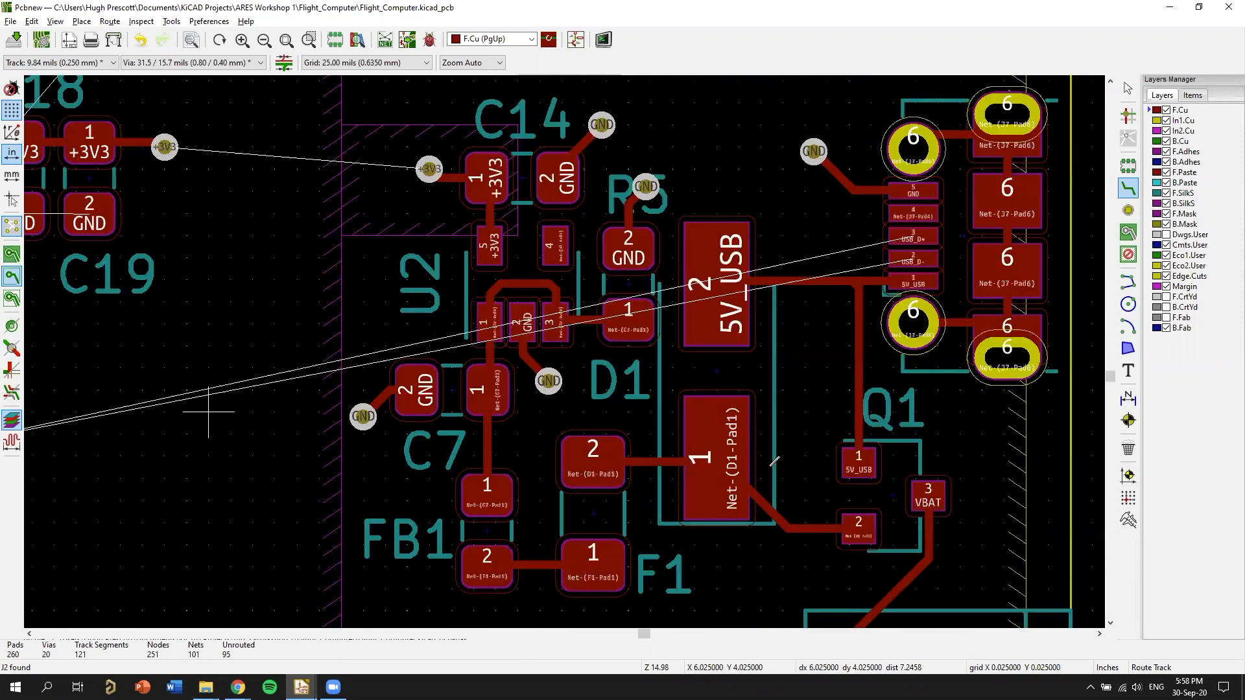
middle_click_drag(208, 412, 917, 419)
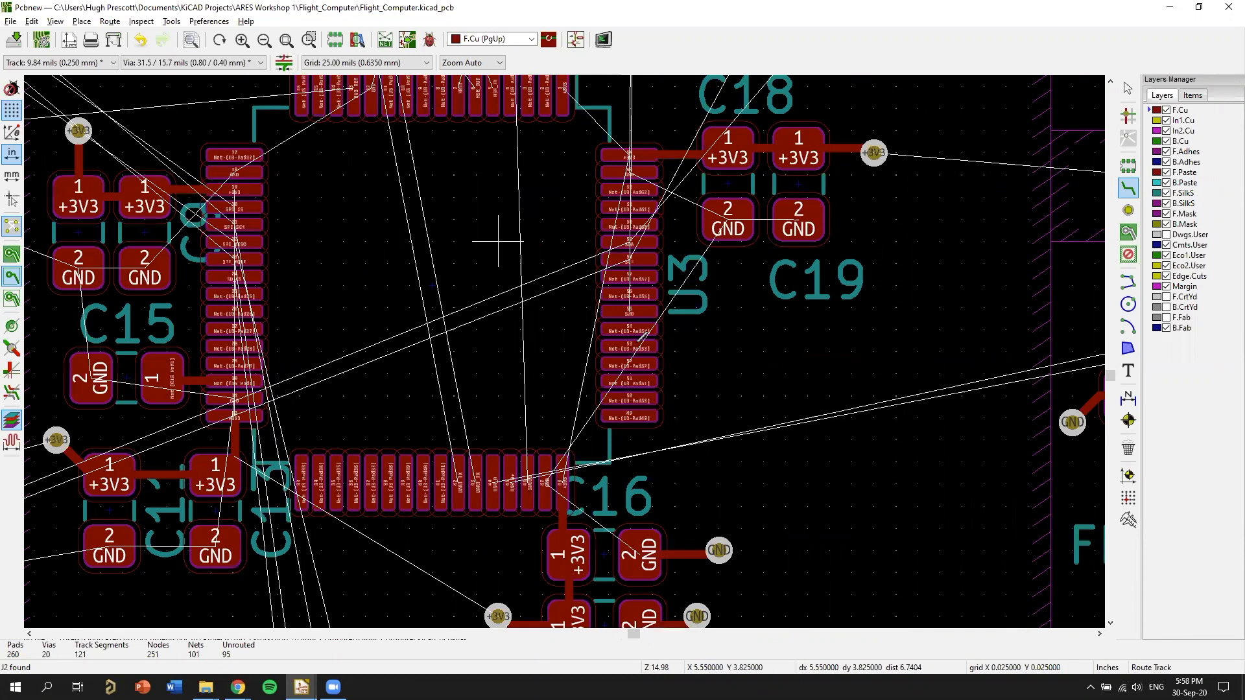
middle_click_drag(571, 347, 674, 392)
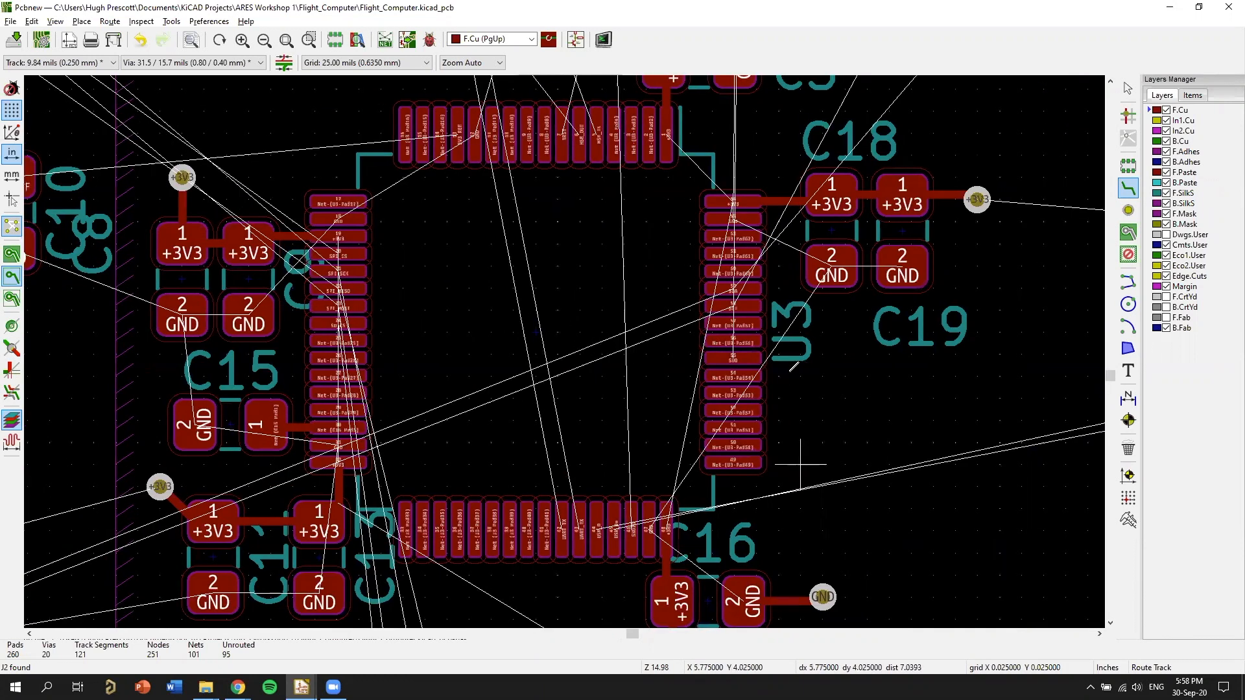
Move U3's reference text down to the chip's lower right corner, clear of pads 49 to 64.
scroll(778, 332, "up", 1)
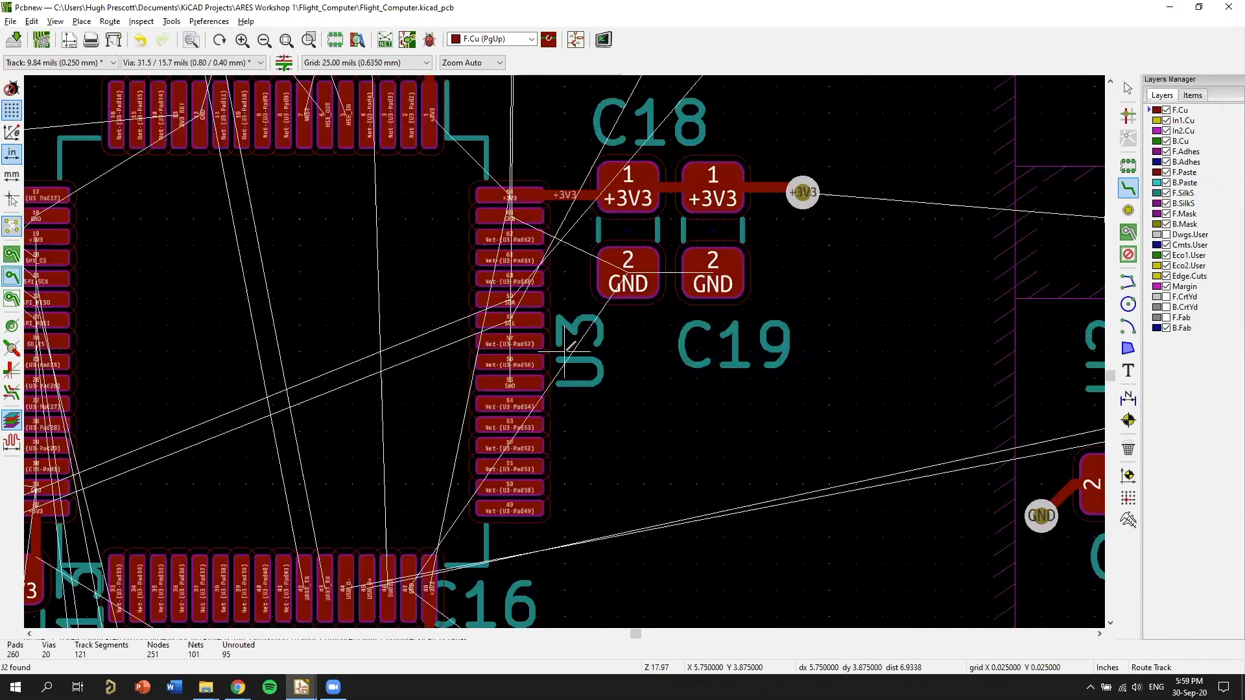
scroll(563, 353, "up", 4)
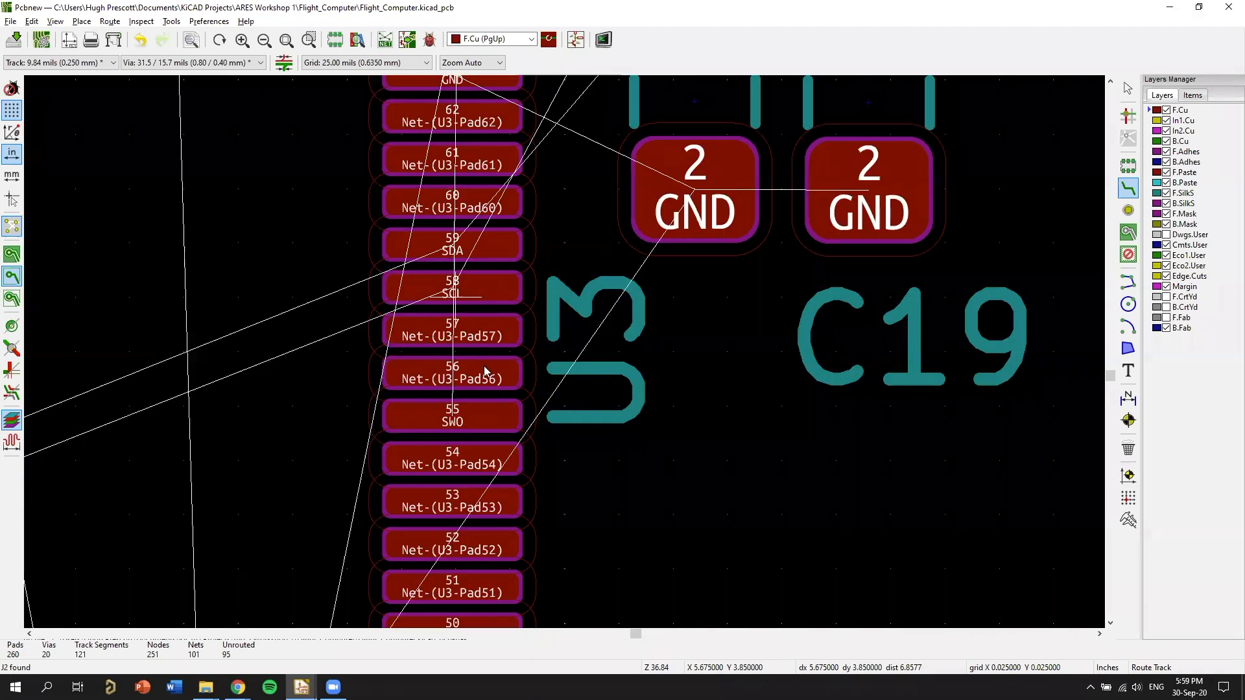
scroll(479, 384, "down", 7)
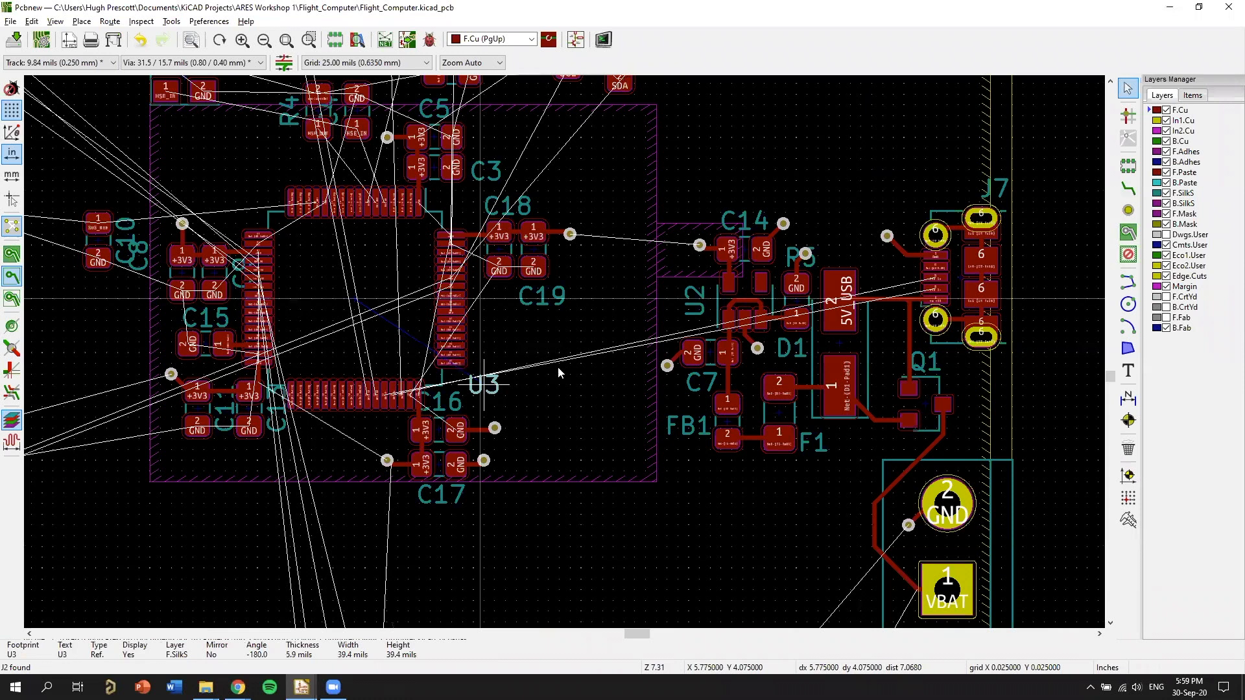
left_click(550, 380)
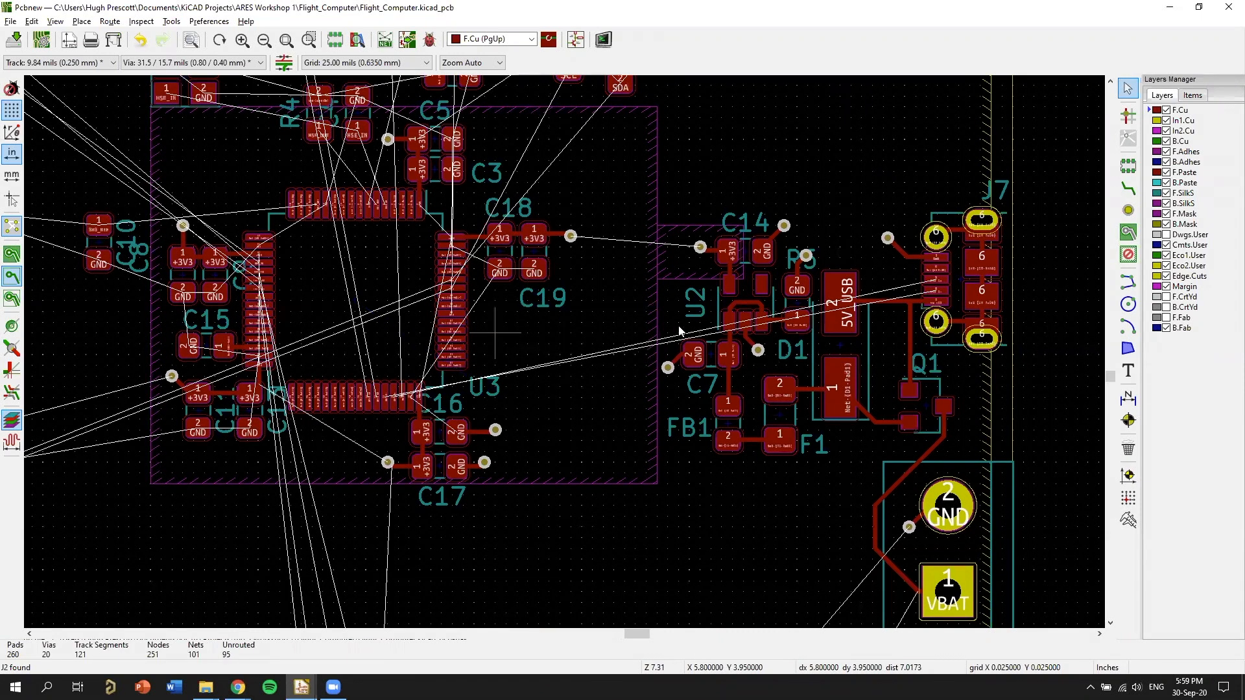
Route an F.Cu SDA track from U3 pad 59 beneath C18 and C19, then up to about X 6.075, Y 3.600 in.
middle_click_drag(689, 336, 724, 375)
middle_click_drag(401, 323, 413, 319)
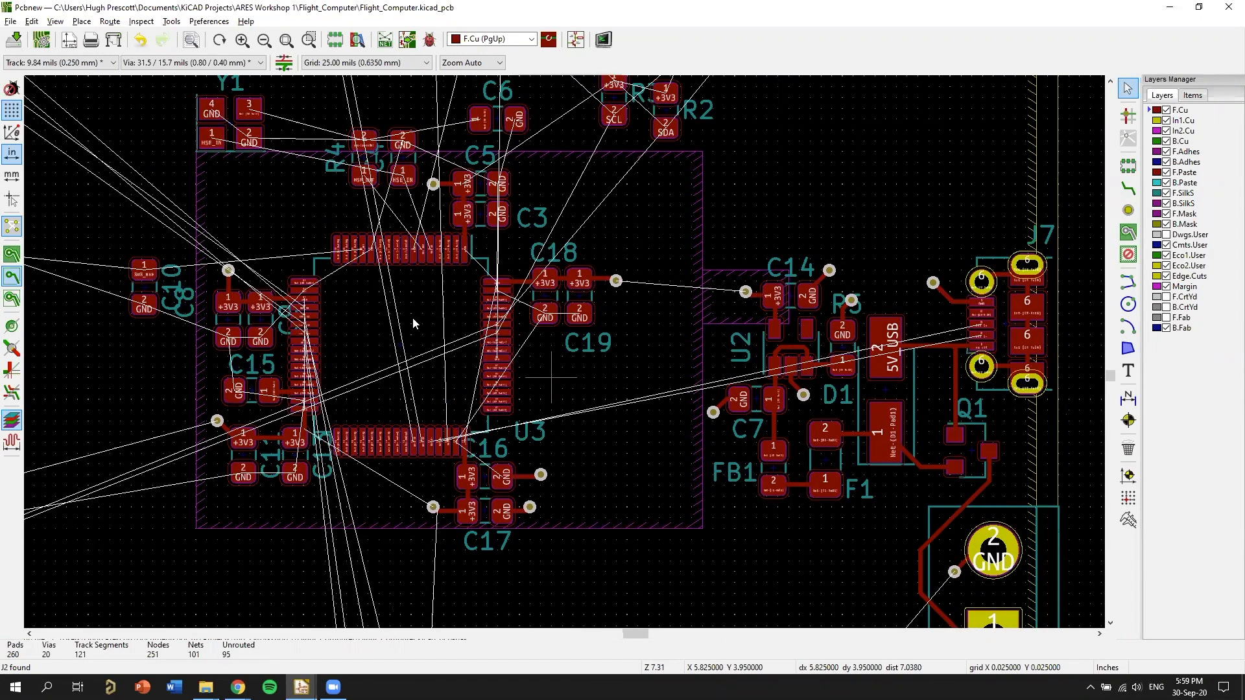
middle_click_drag(696, 291, 612, 329)
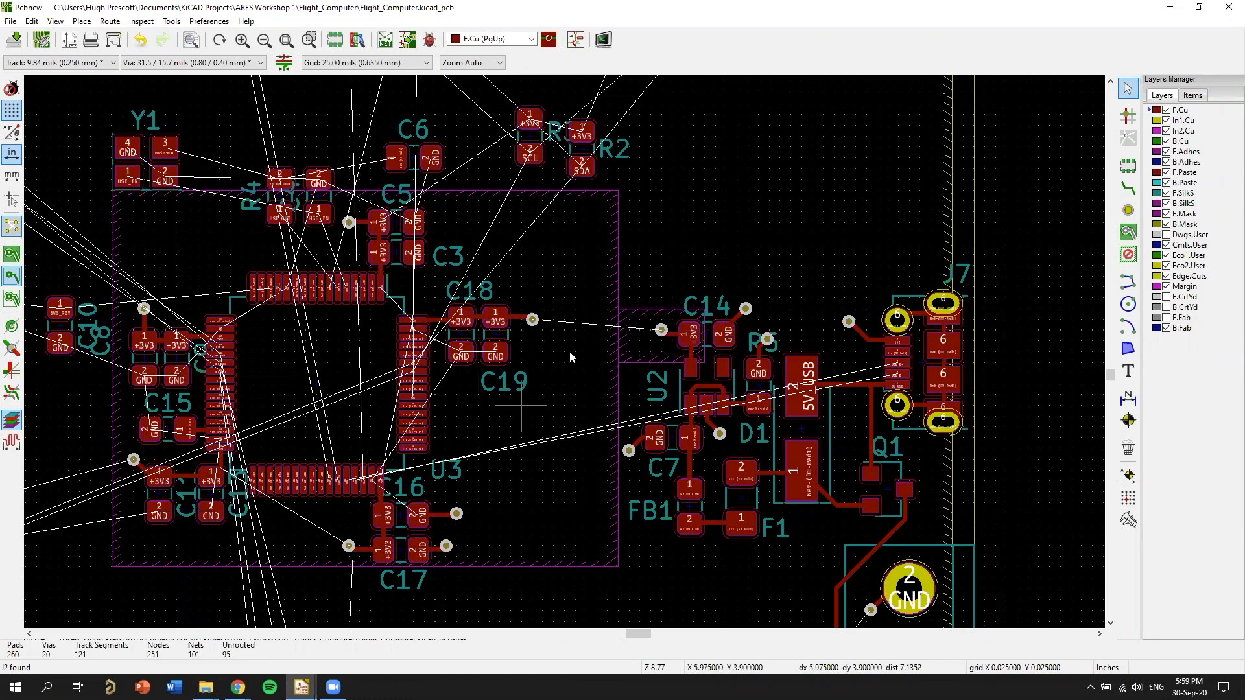
scroll(561, 341, "up", 1)
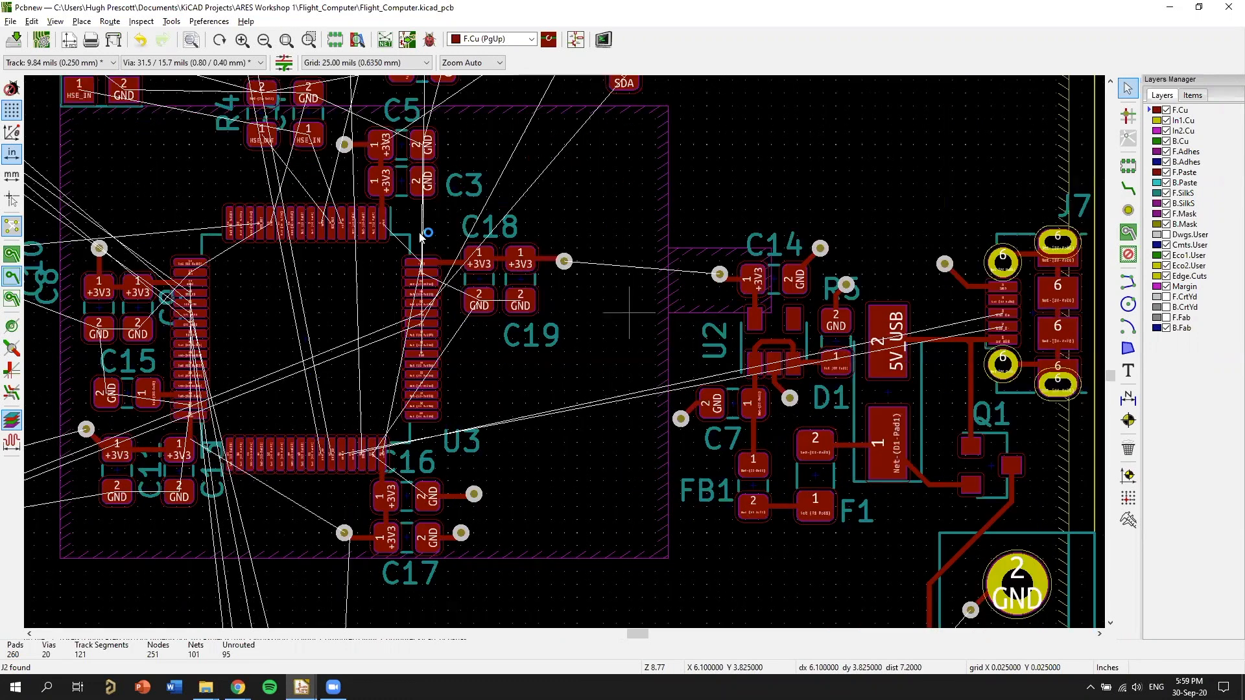
scroll(562, 341, "up", 4)
key("x")
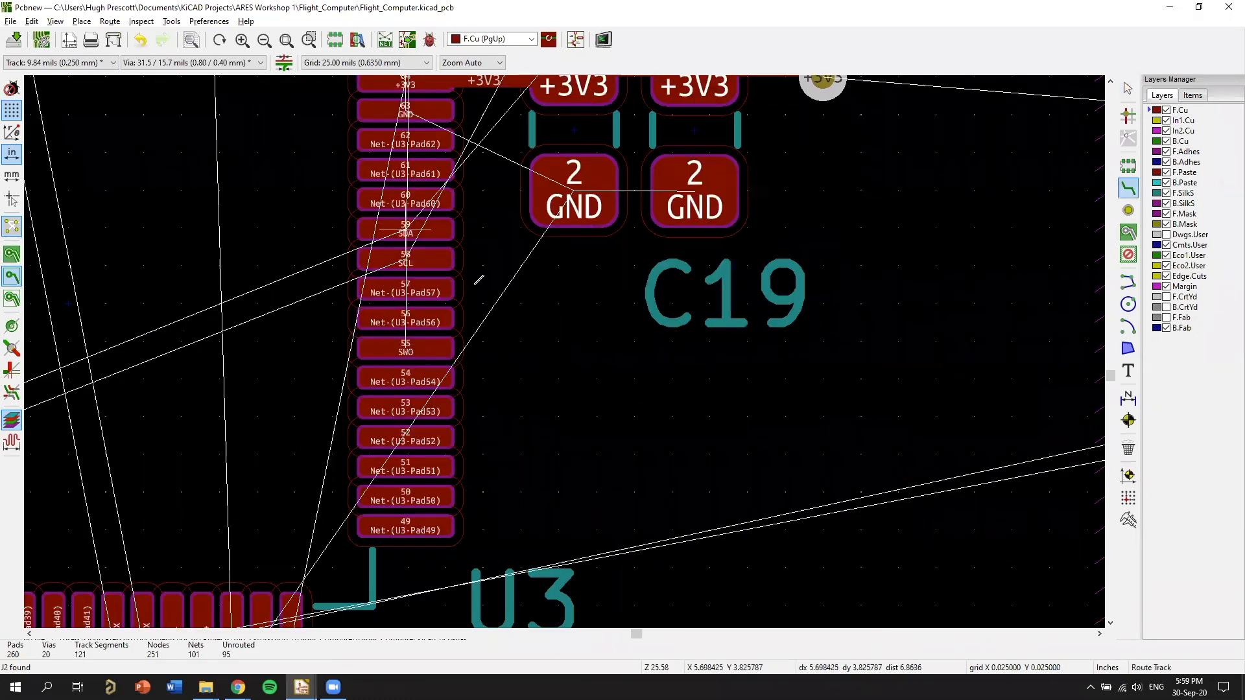
left_click(405, 230)
left_click(935, 303)
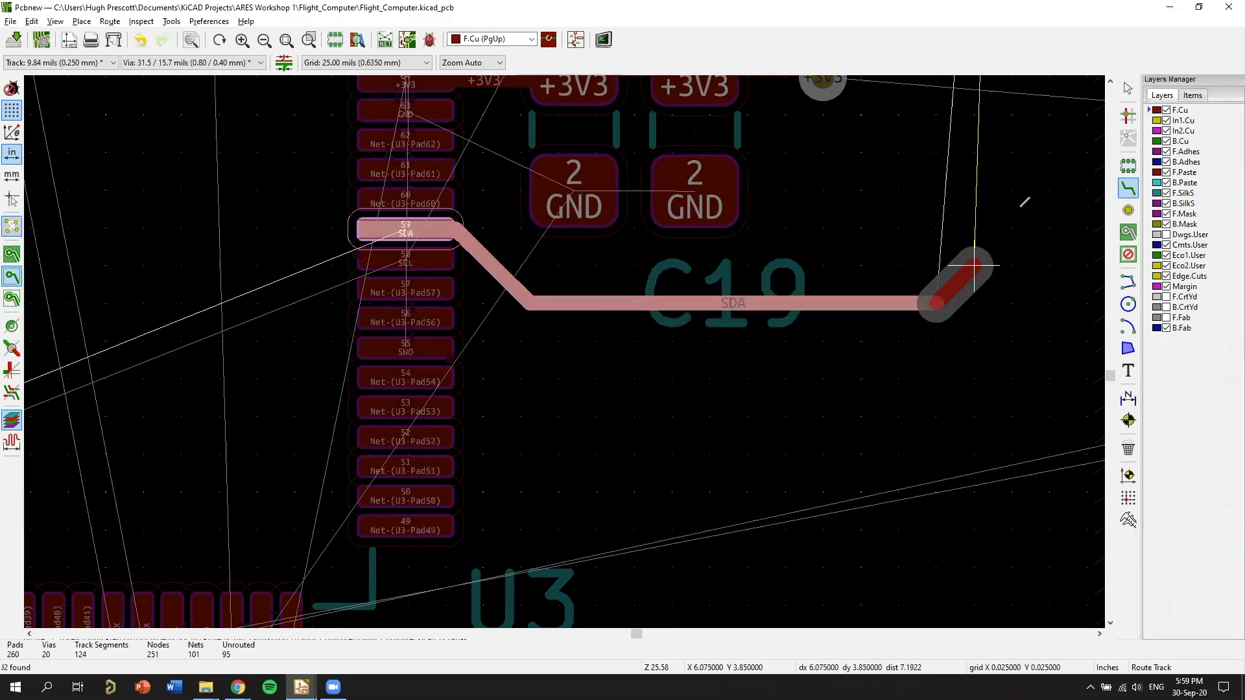
middle_click_drag(1011, 190, 946, 236)
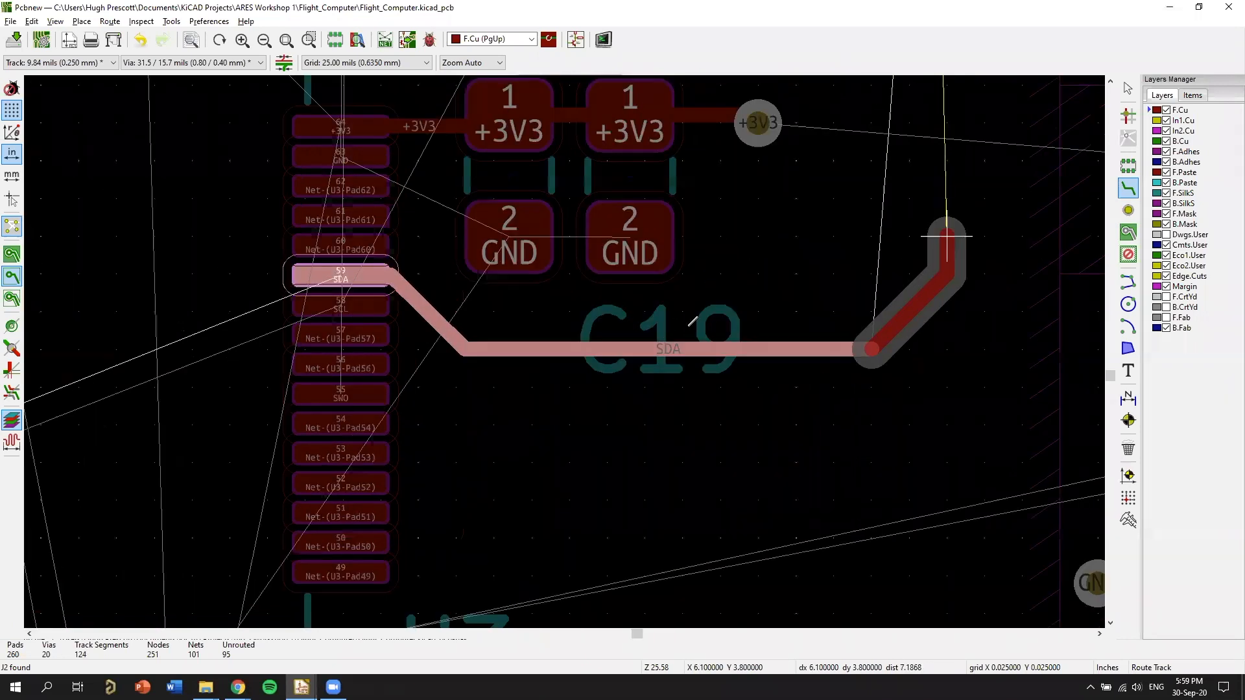
middle_click_drag(874, 158, 688, 326)
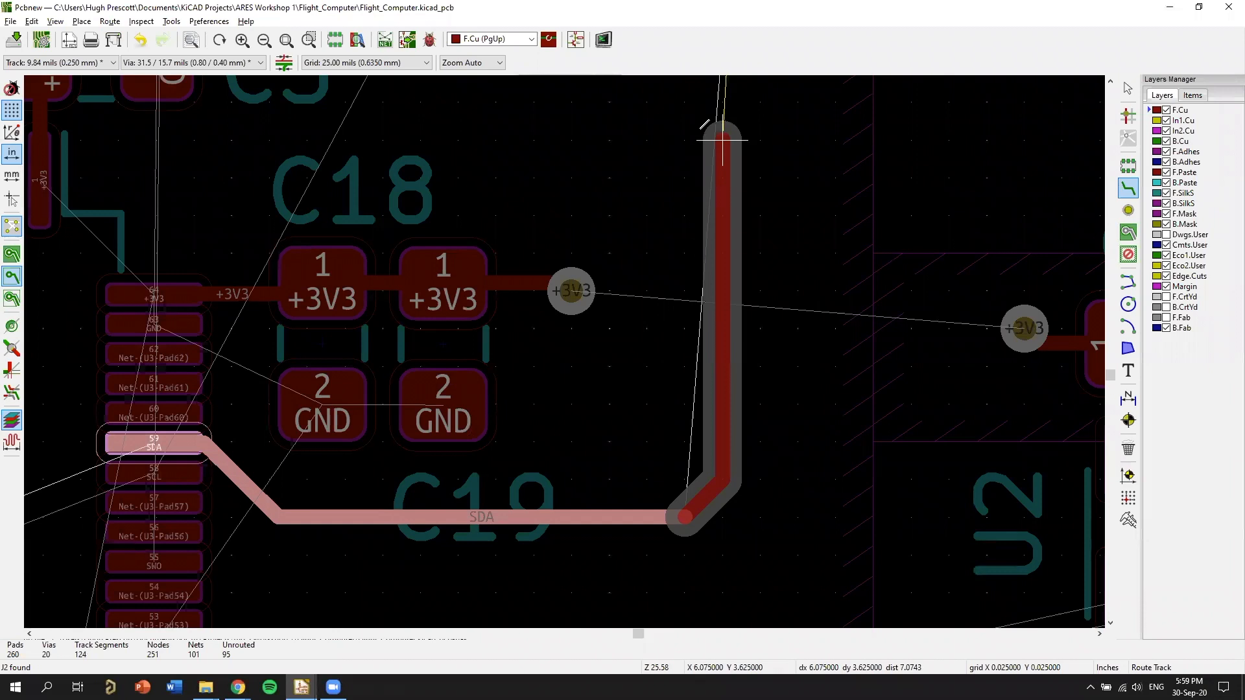
middle_click_drag(713, 170, 713, 197)
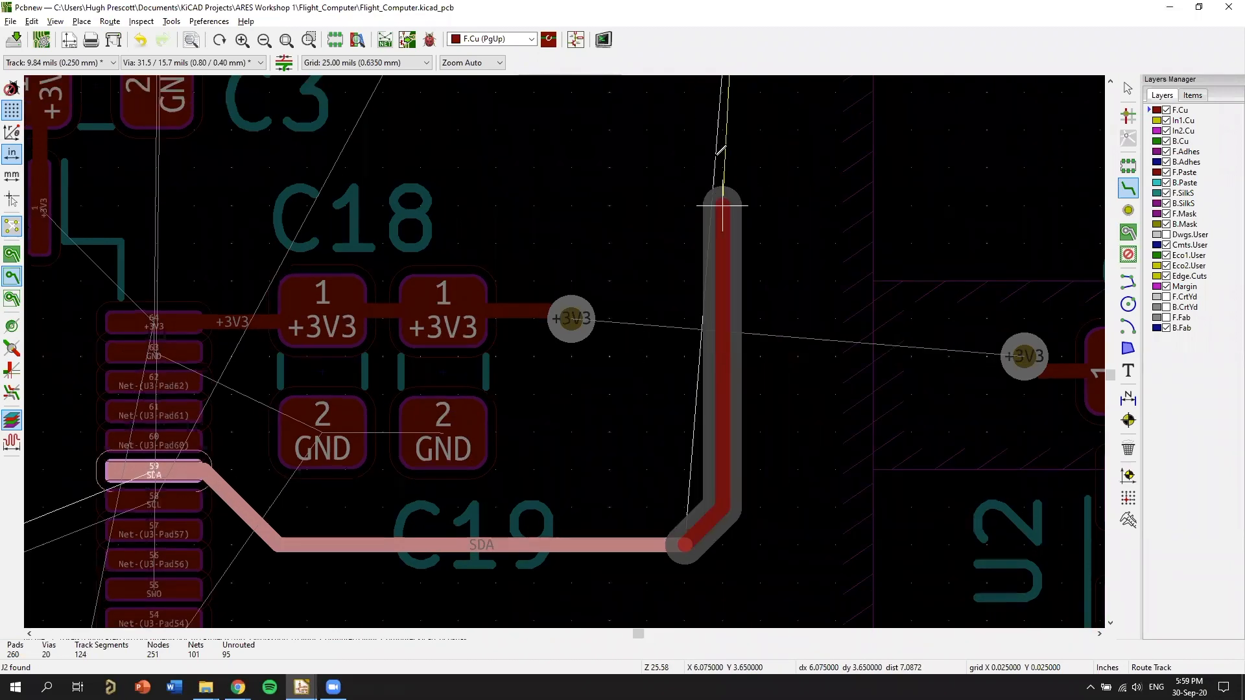
left_click(722, 128)
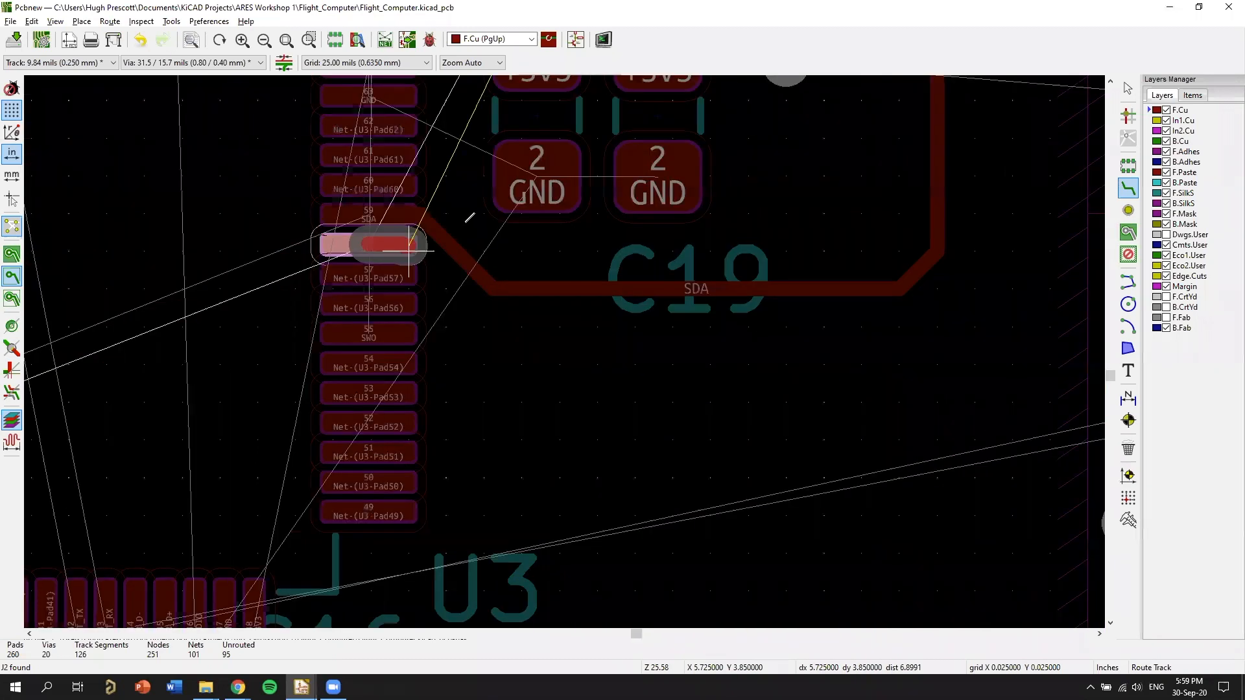
Reshape the SDA track beside U3 pad 59 so it exits straight and slopes gently down beneath the GND pads of C18 and C19.
key("Escape")
key("g")
left_click(462, 218)
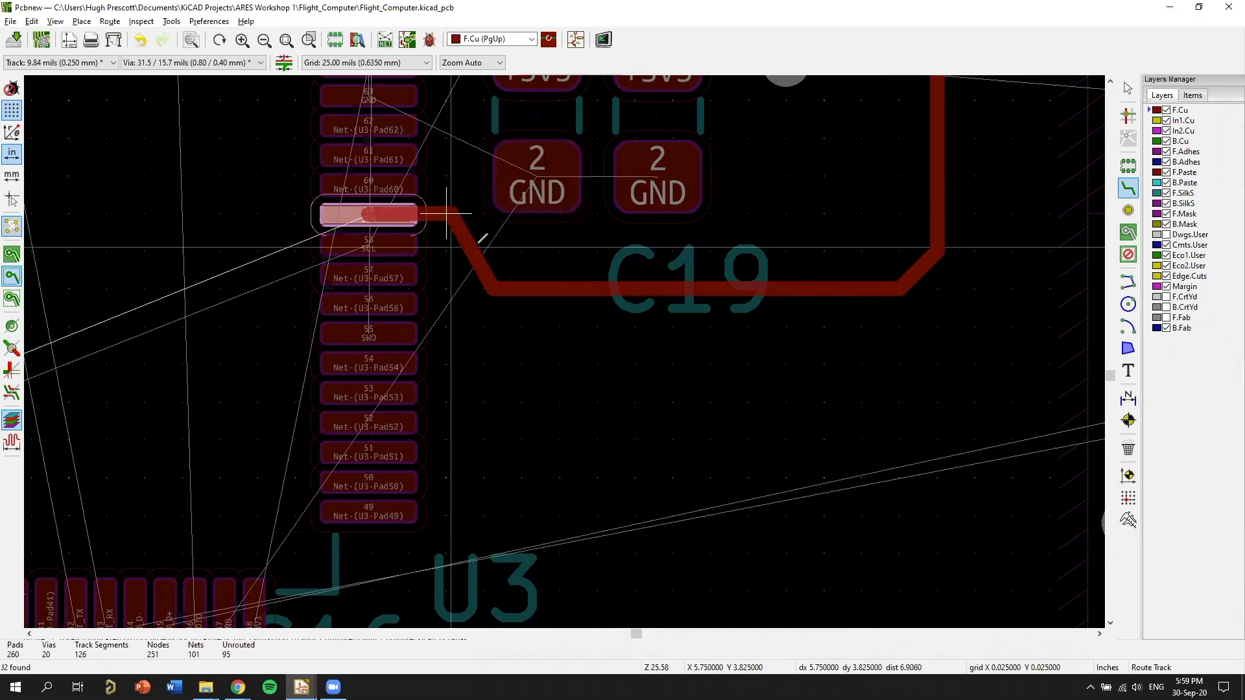
left_click(503, 283)
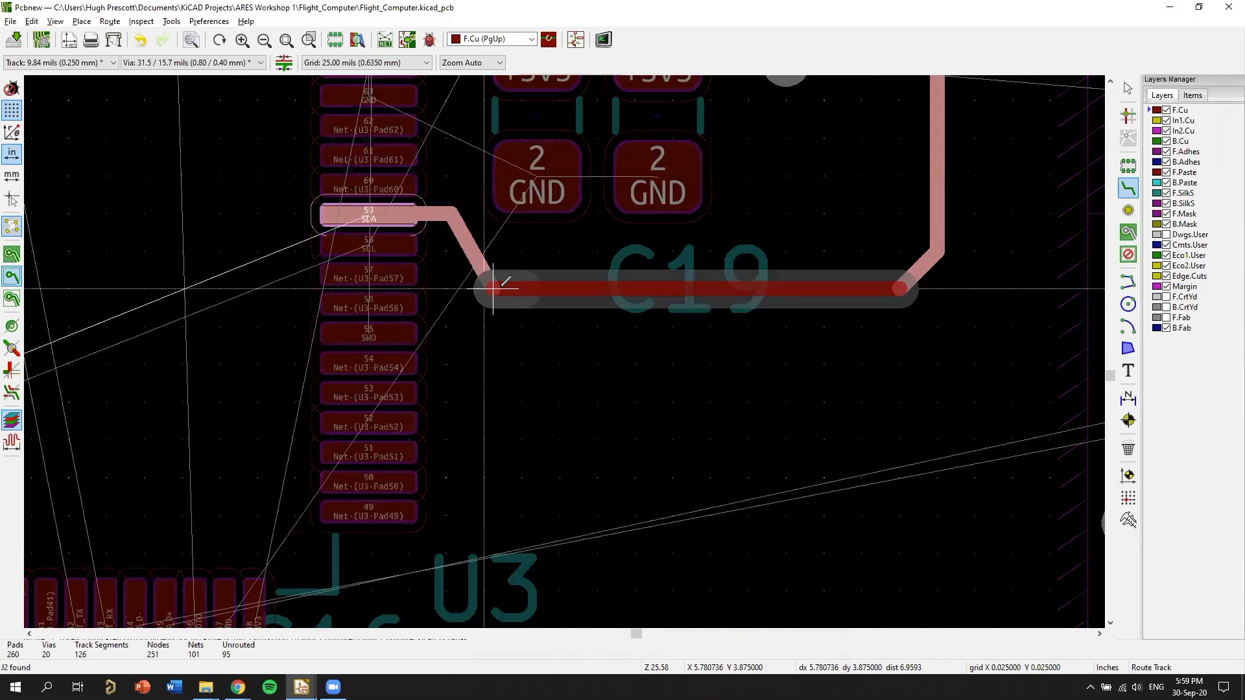
key("Escape")
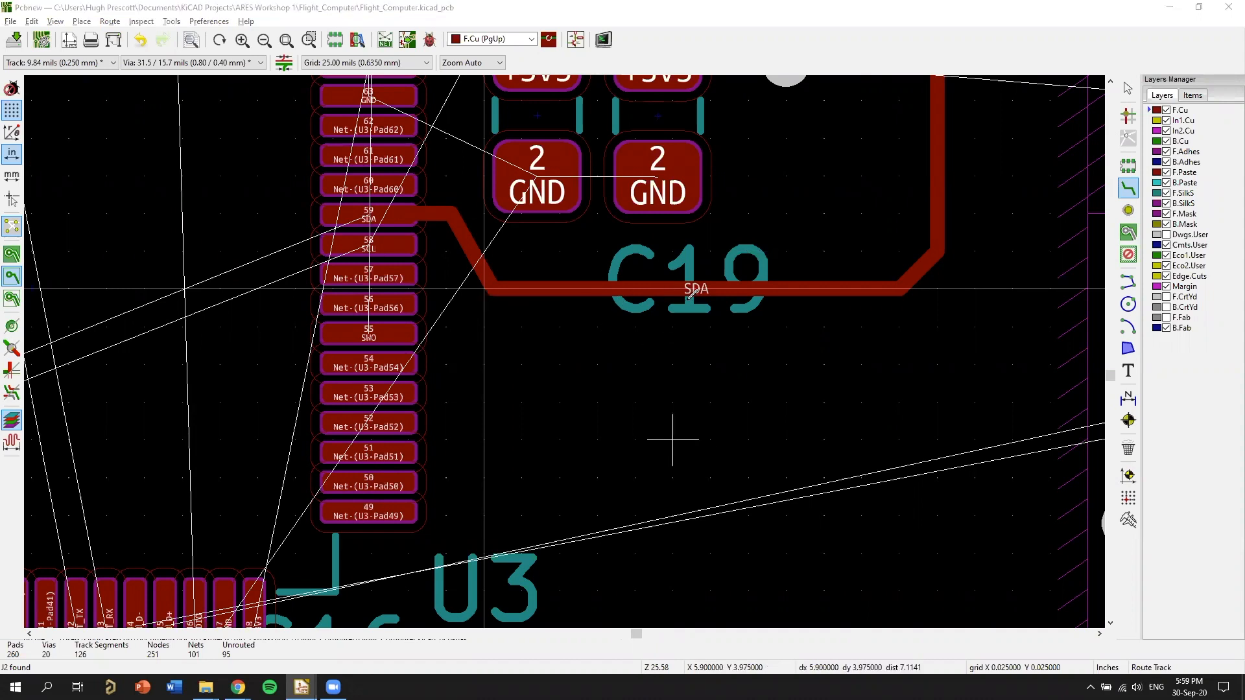
scroll(490, 290, "down", 4)
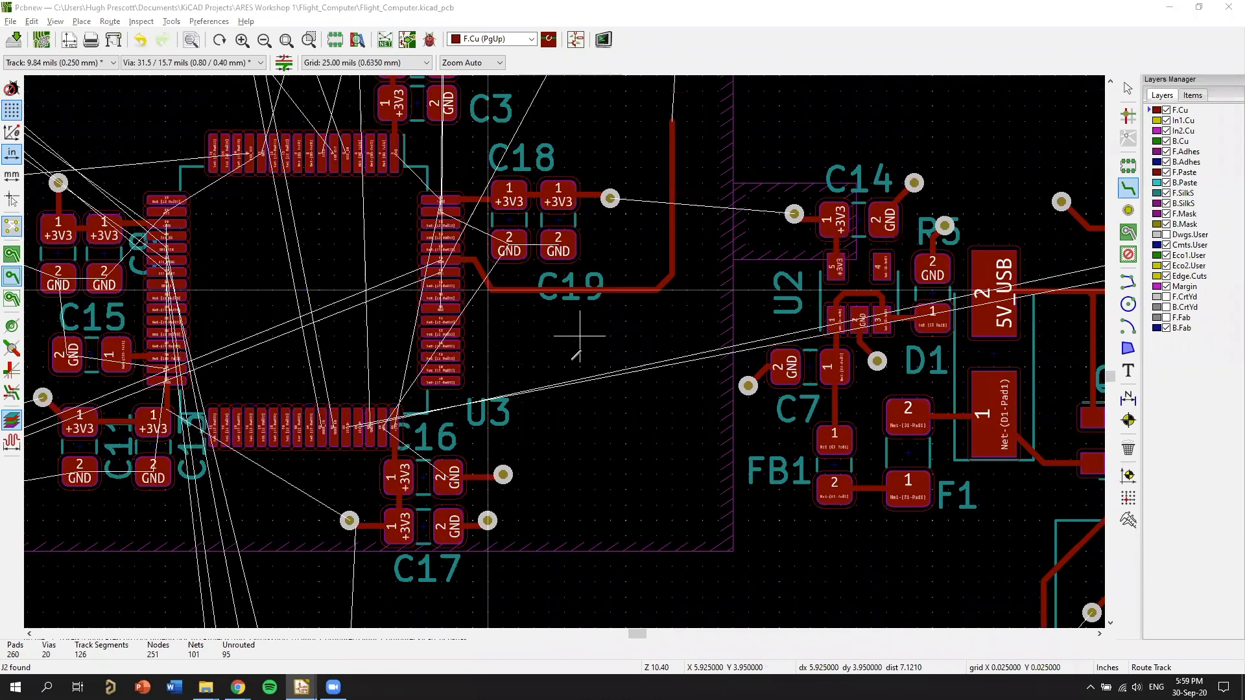
scroll(441, 308, "up", 4)
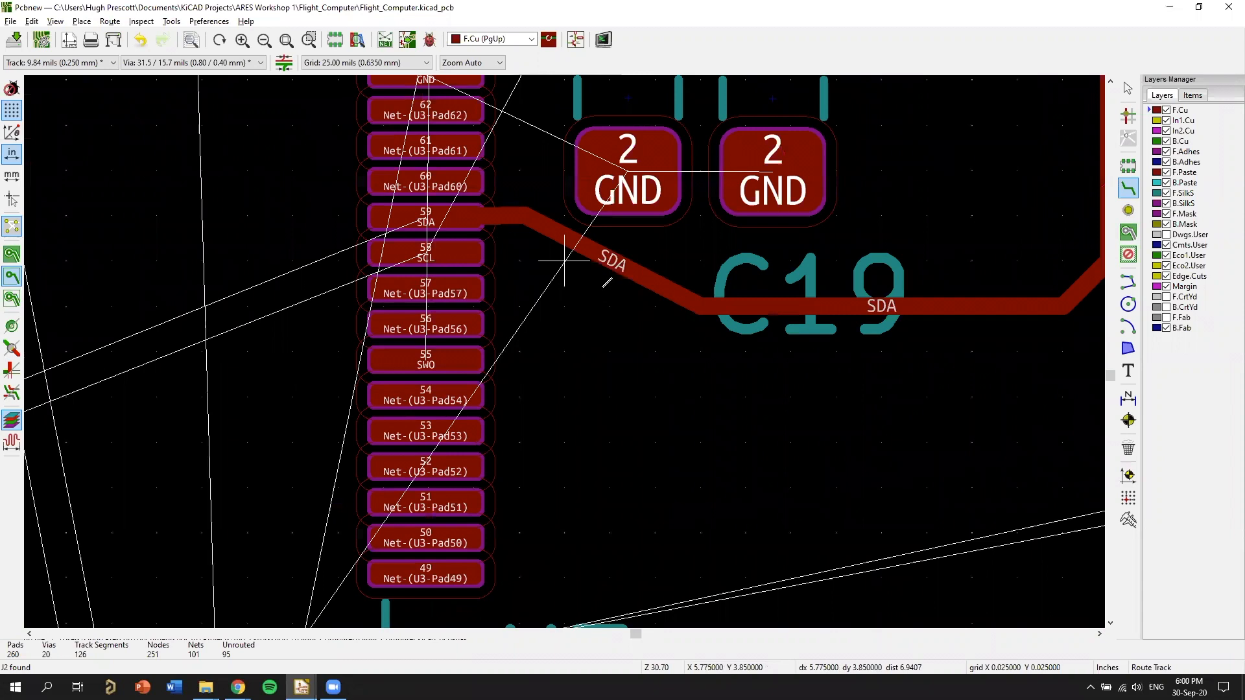
Examine the unrouted connections running from U3 and R2 to U1, U6 and the header connectors.
scroll(751, 243, "down", 8)
scroll(567, 342, "down", 4)
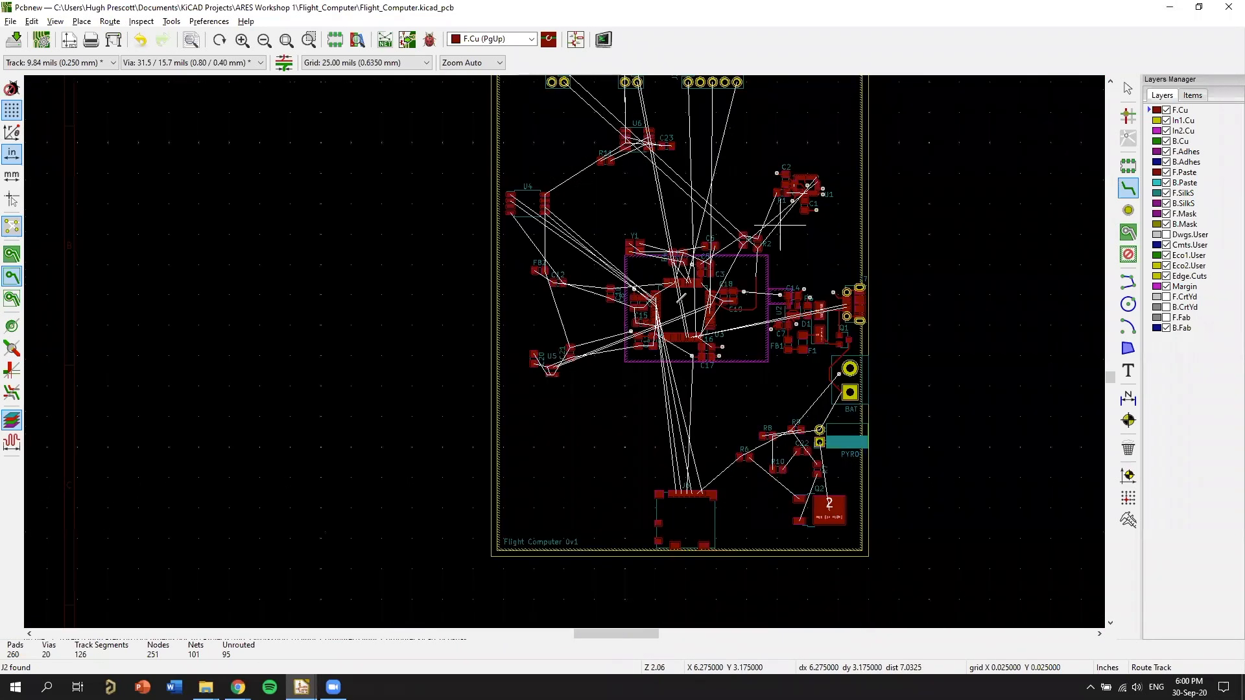
scroll(780, 225, "up", 1)
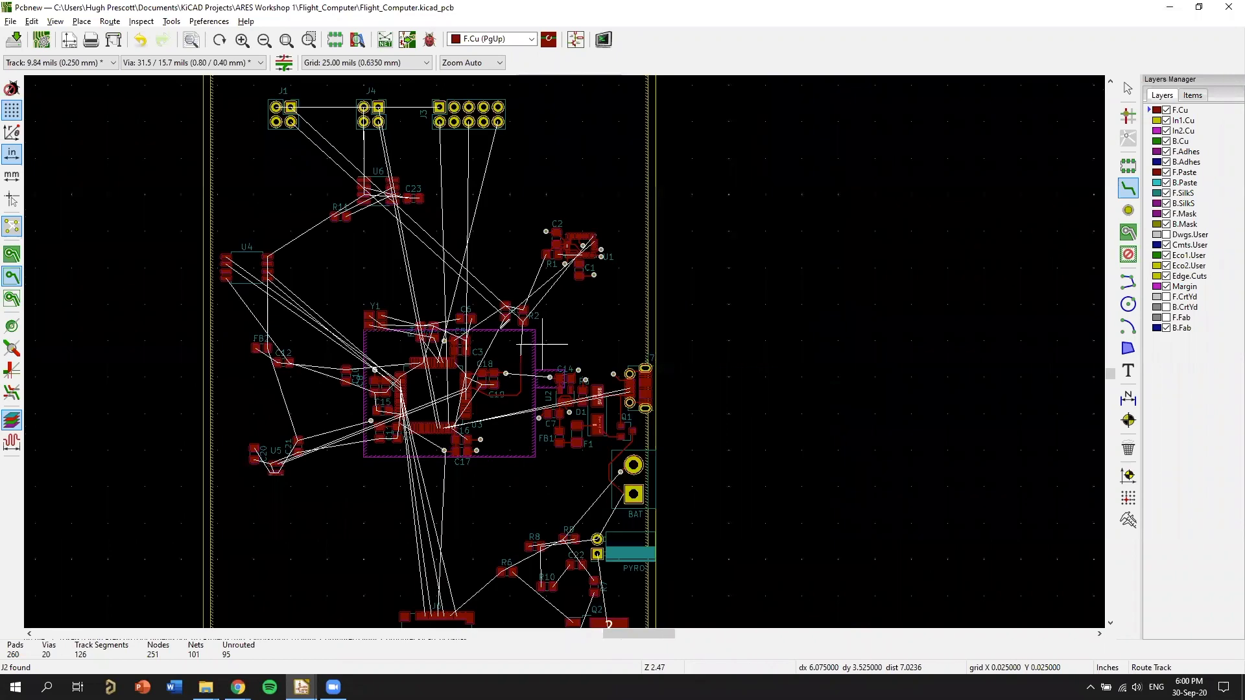
scroll(541, 344, "down", 1)
middle_click_drag(774, 345, 916, 309)
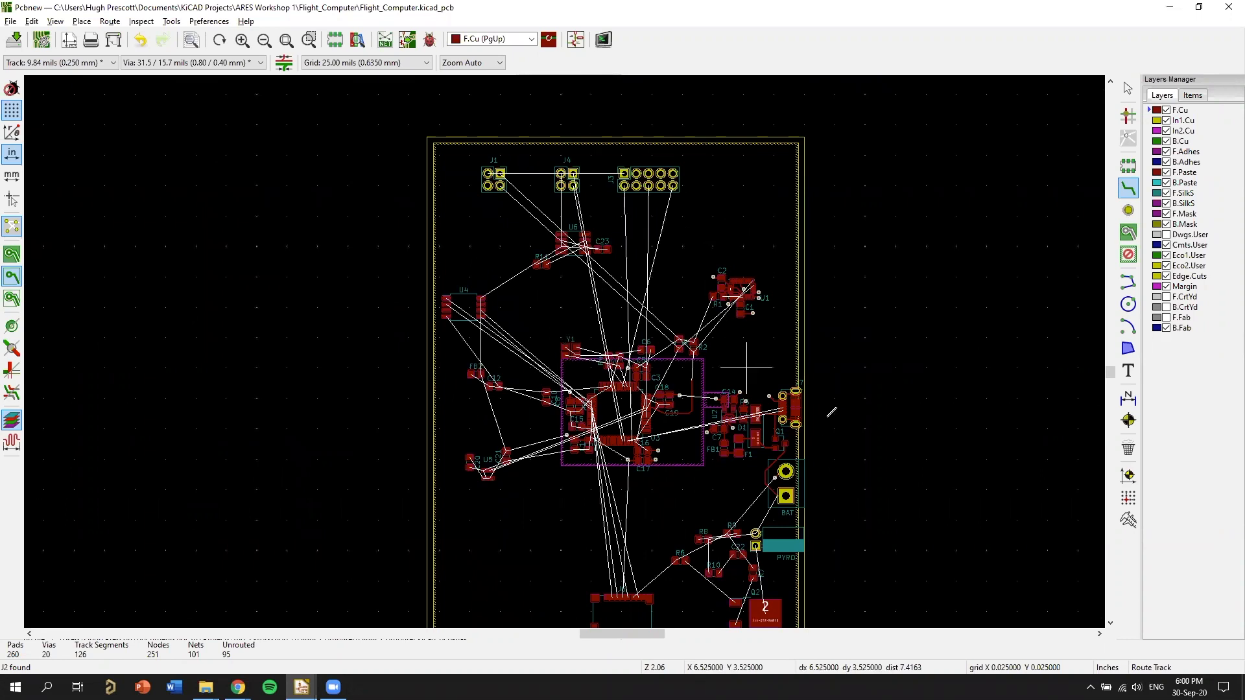
scroll(849, 339, "up", 4)
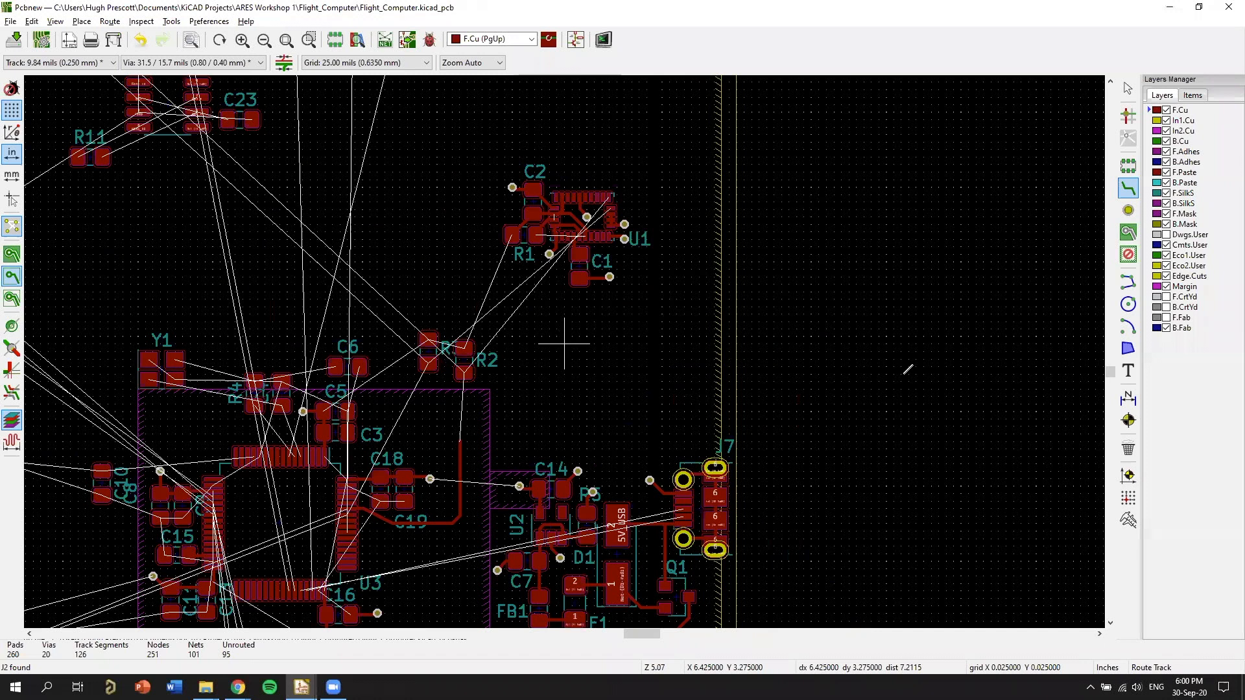
middle_click_drag(594, 299, 823, 414)
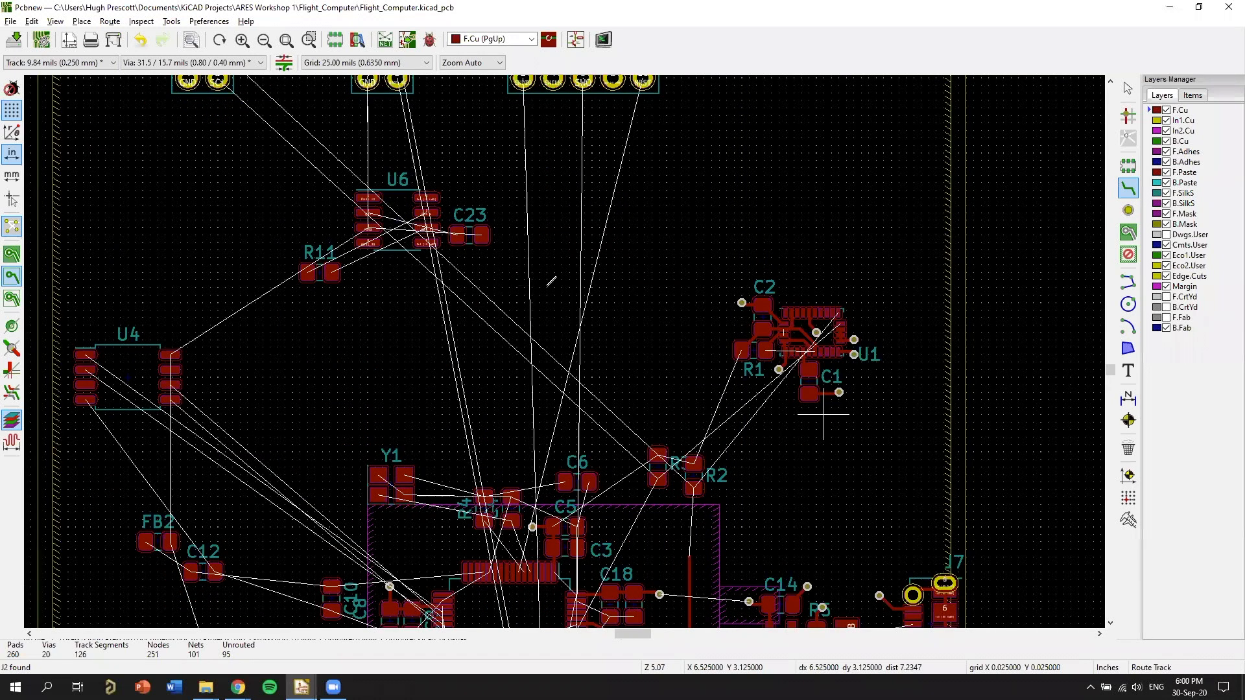
Route an F.Cu SCL track from U3 pad 58 around the outside of the SDA track, up to about X 6.100, Y 3.600 in.
scroll(784, 378, "up", 4)
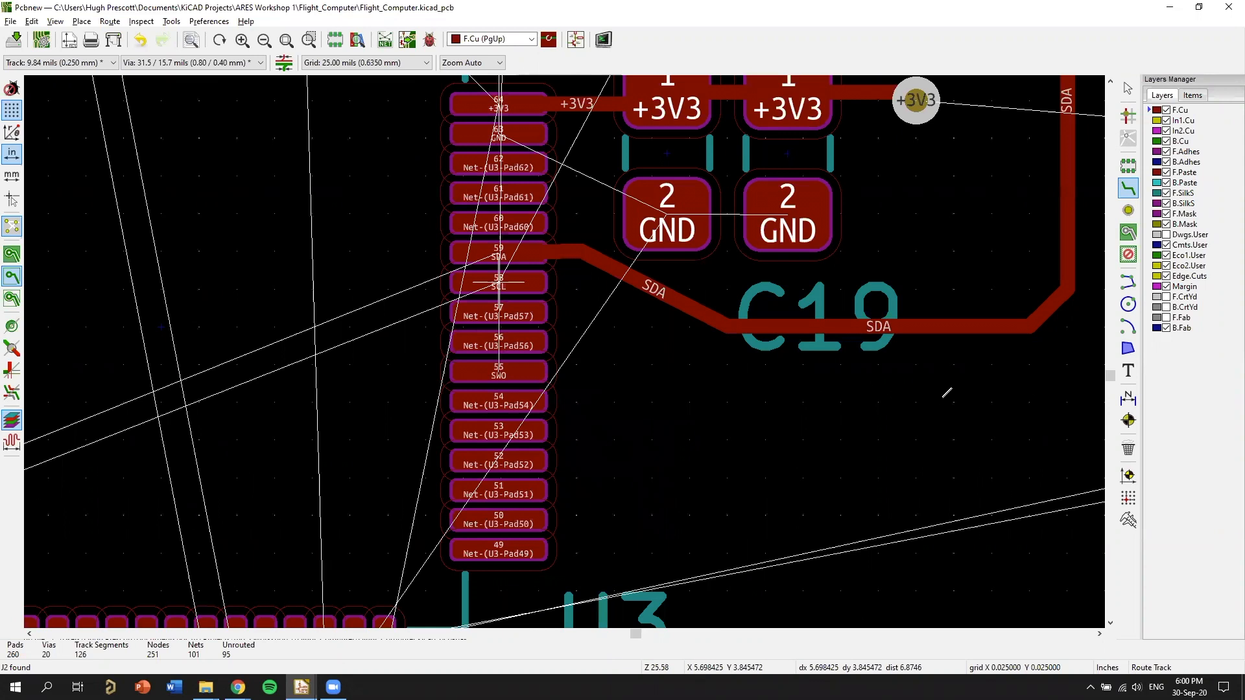
left_click(499, 282)
left_click(992, 402)
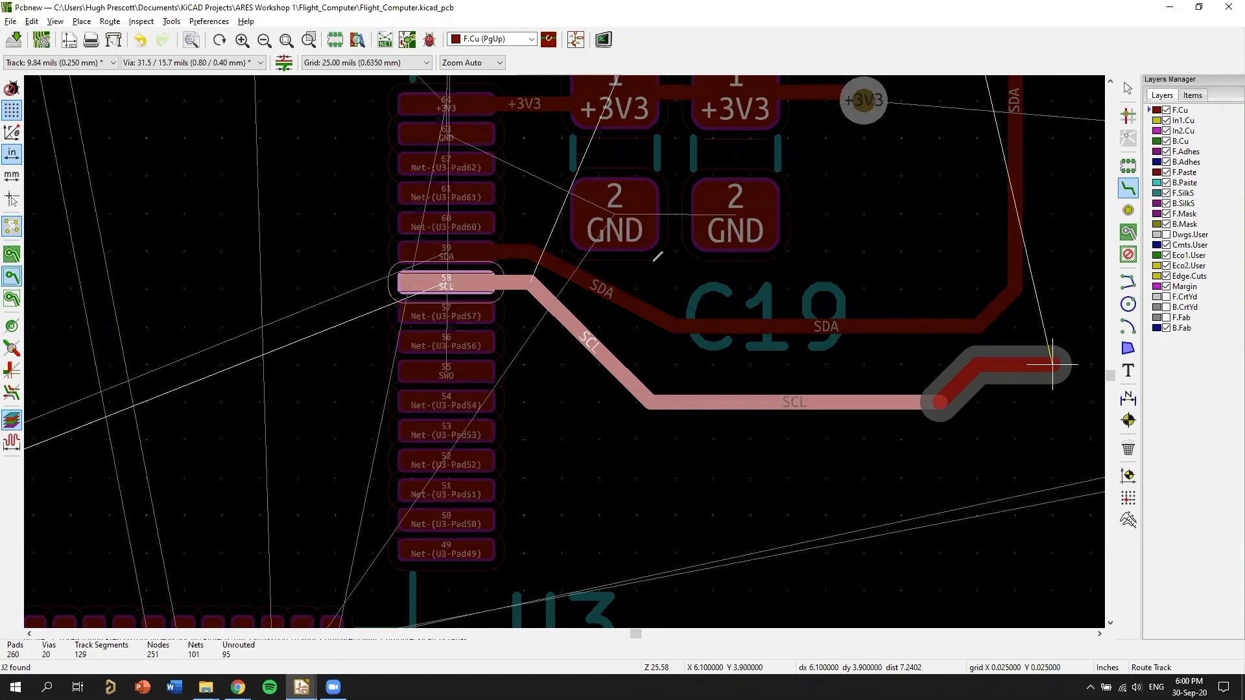
left_click(1052, 327)
middle_click_drag(1052, 138, 659, 482)
left_click(659, 256)
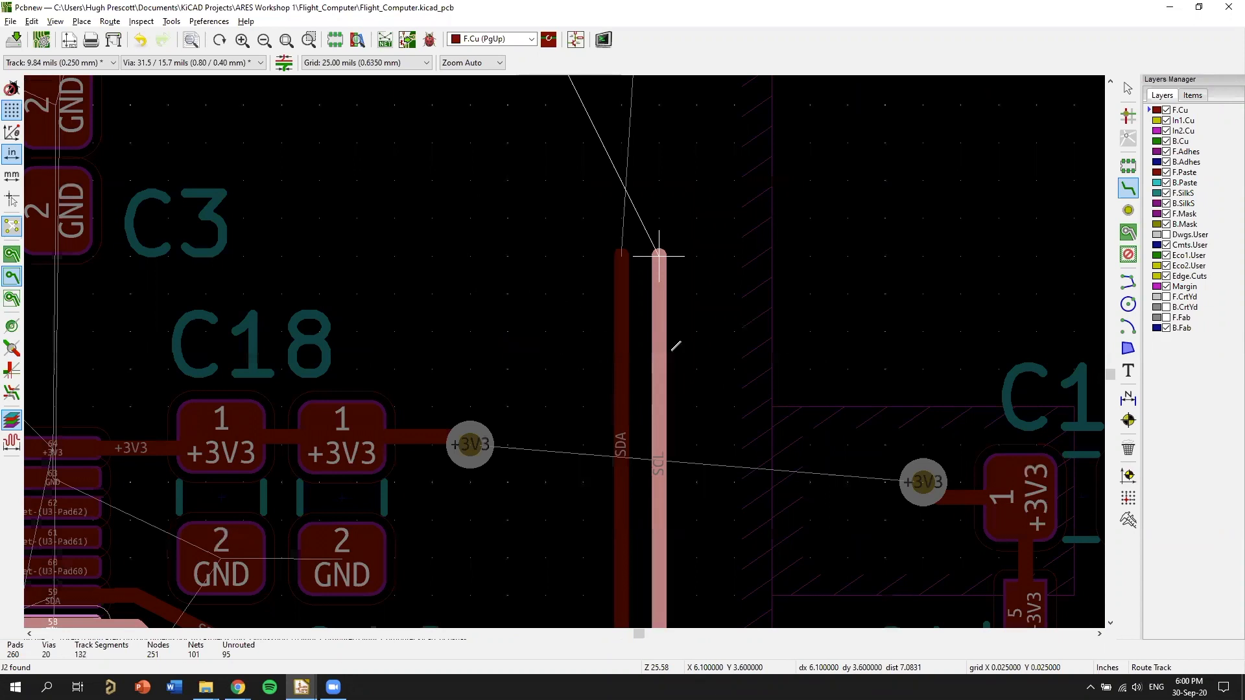
Examine how the SDA and SCL tracks leave U3 pads 59 and 58 and pass below C18 and C19.
scroll(637, 378, "down", 2)
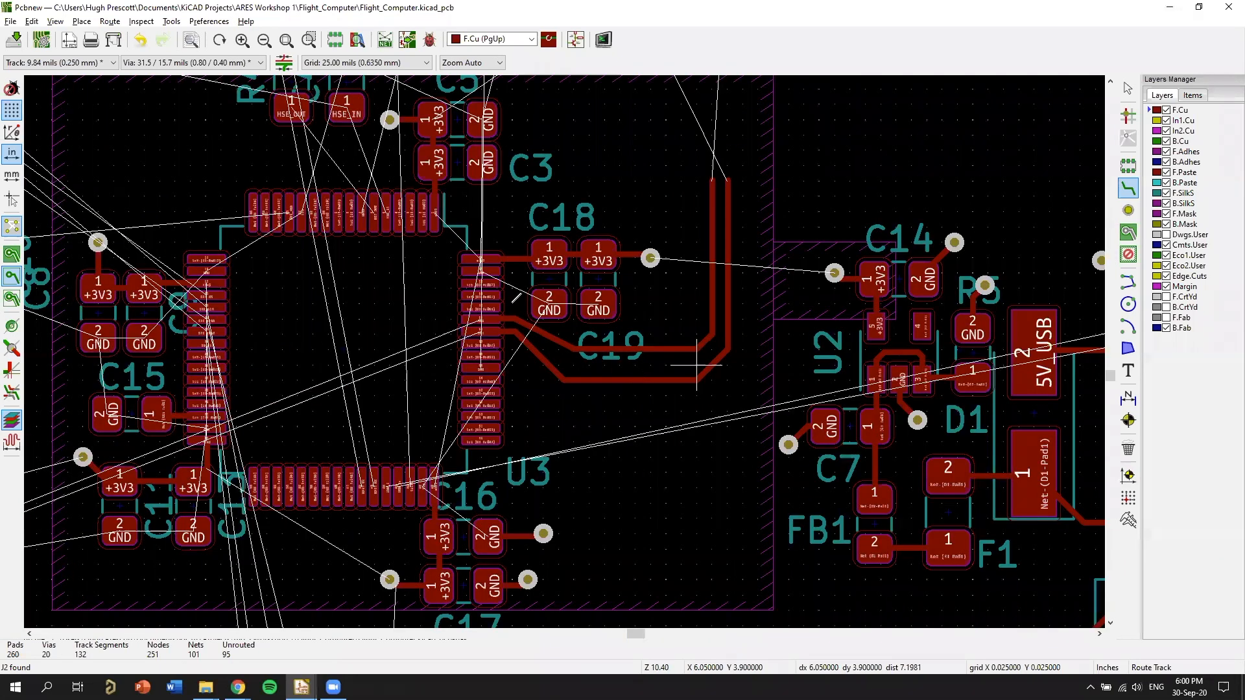
scroll(497, 503, "up", 2)
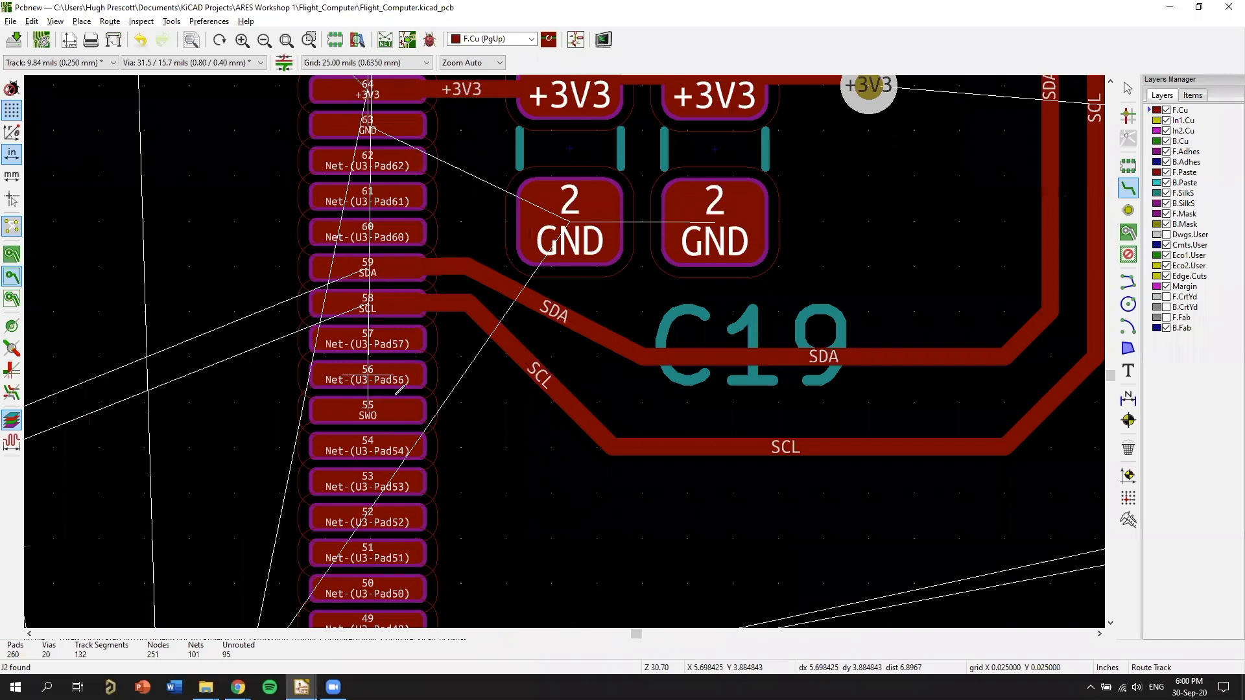
middle_click_drag(823, 448, 519, 495)
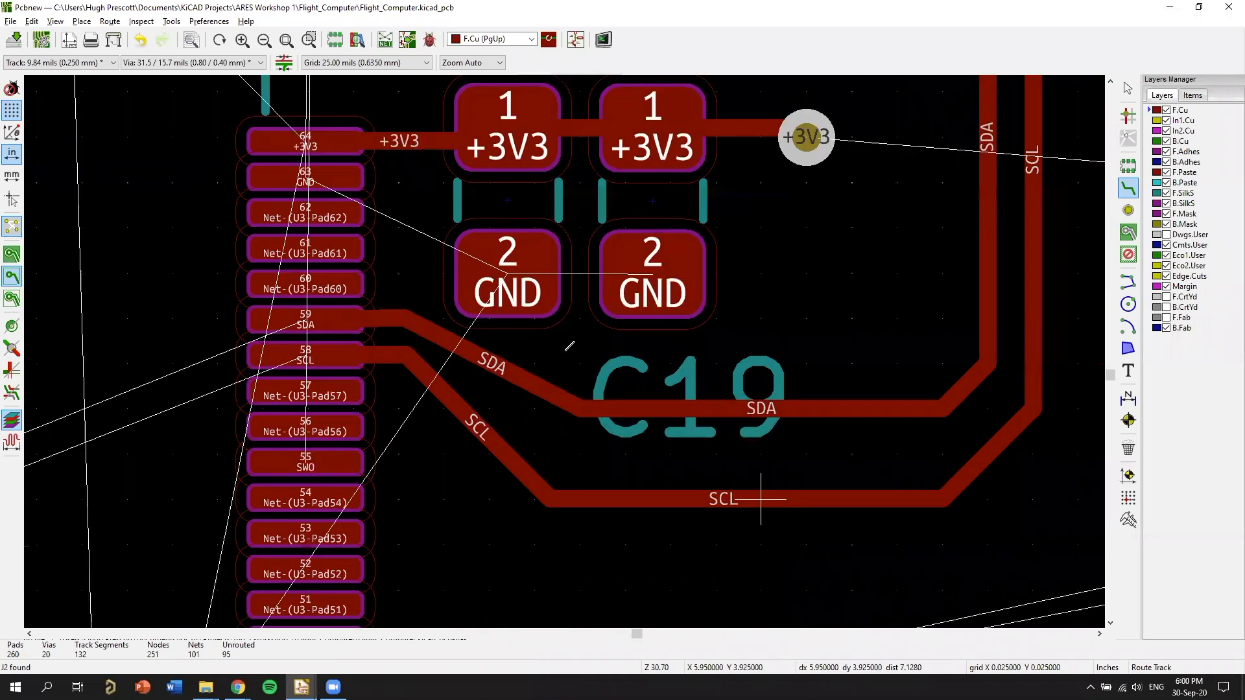
middle_click_drag(757, 357, 677, 393)
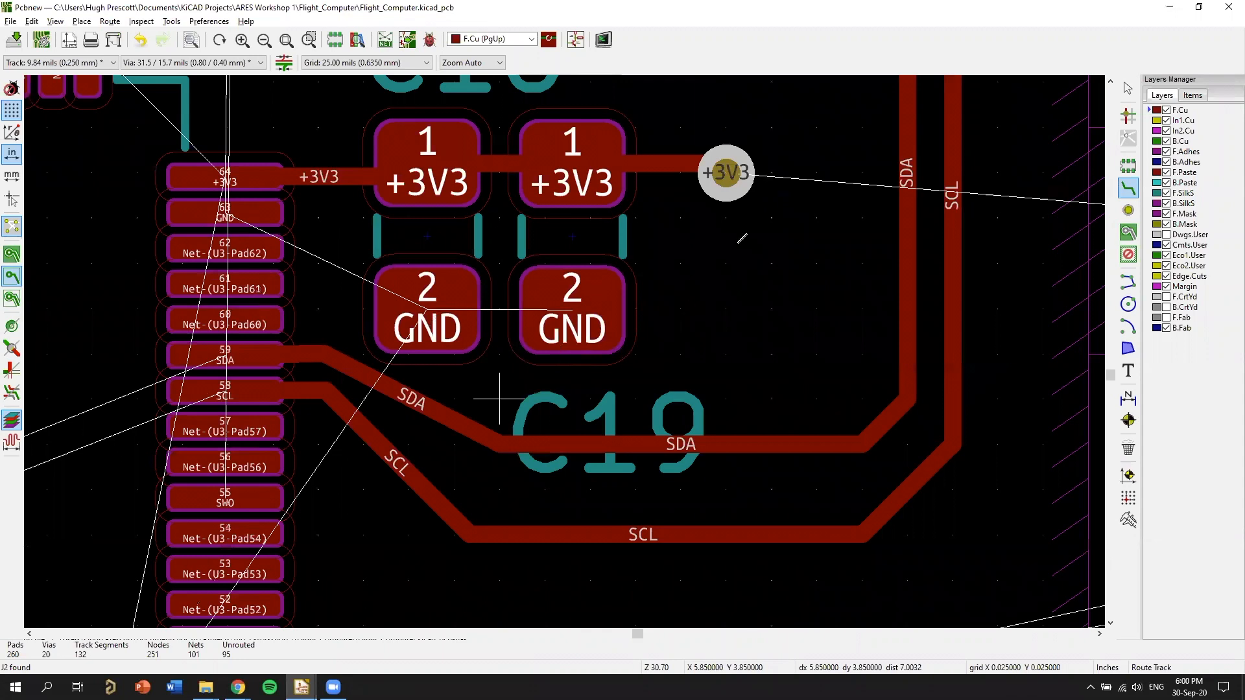
scroll(671, 289, "down", 3)
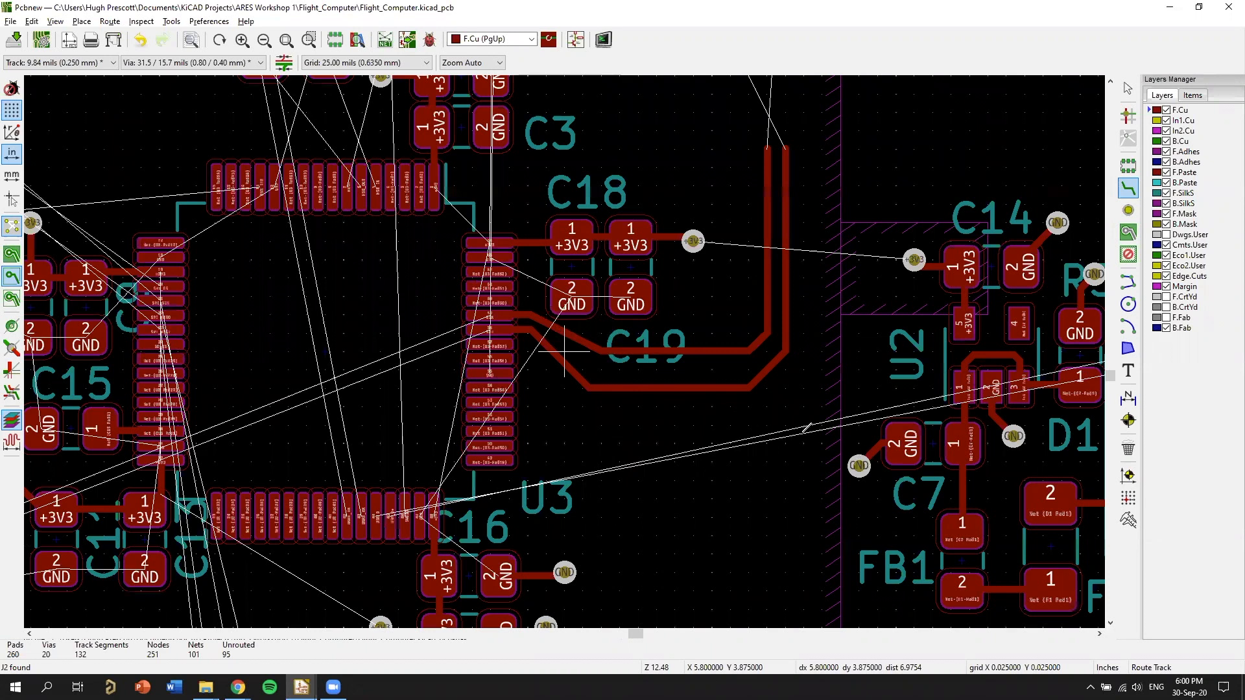
Examine the remaining unrouted connections from U3 to the USB and battery area, U5 and the rest of the board.
scroll(569, 344, "down", 1)
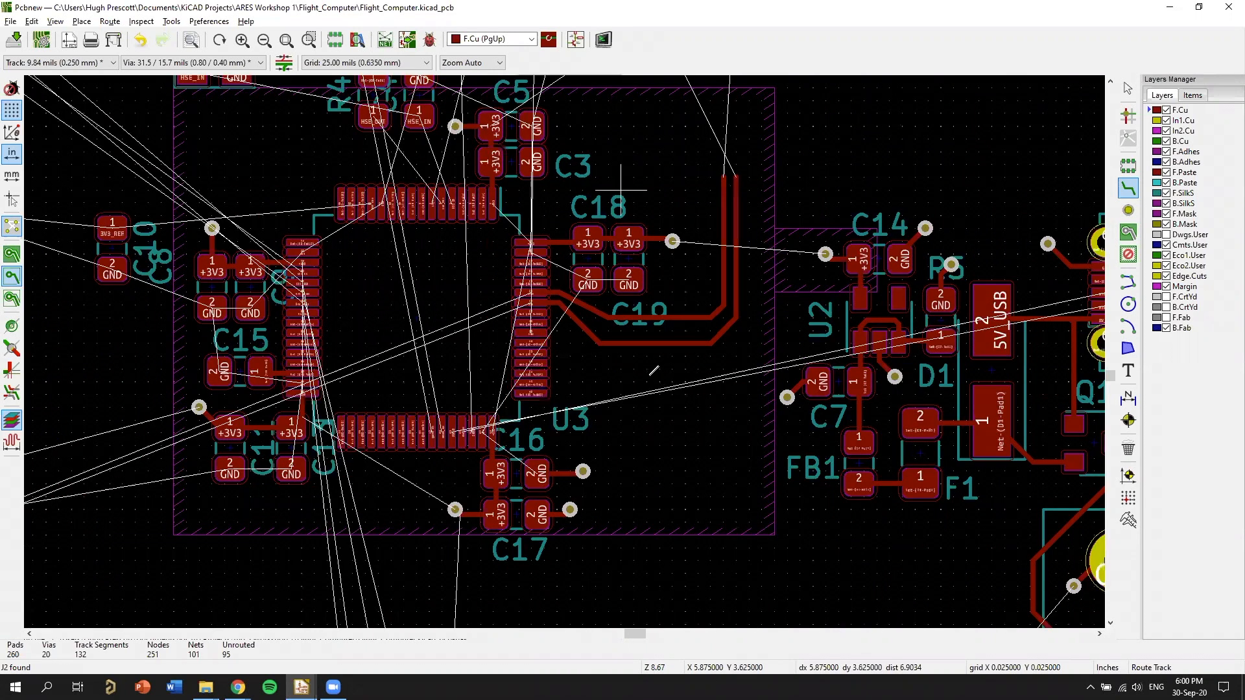
middle_click_drag(813, 483, 798, 444)
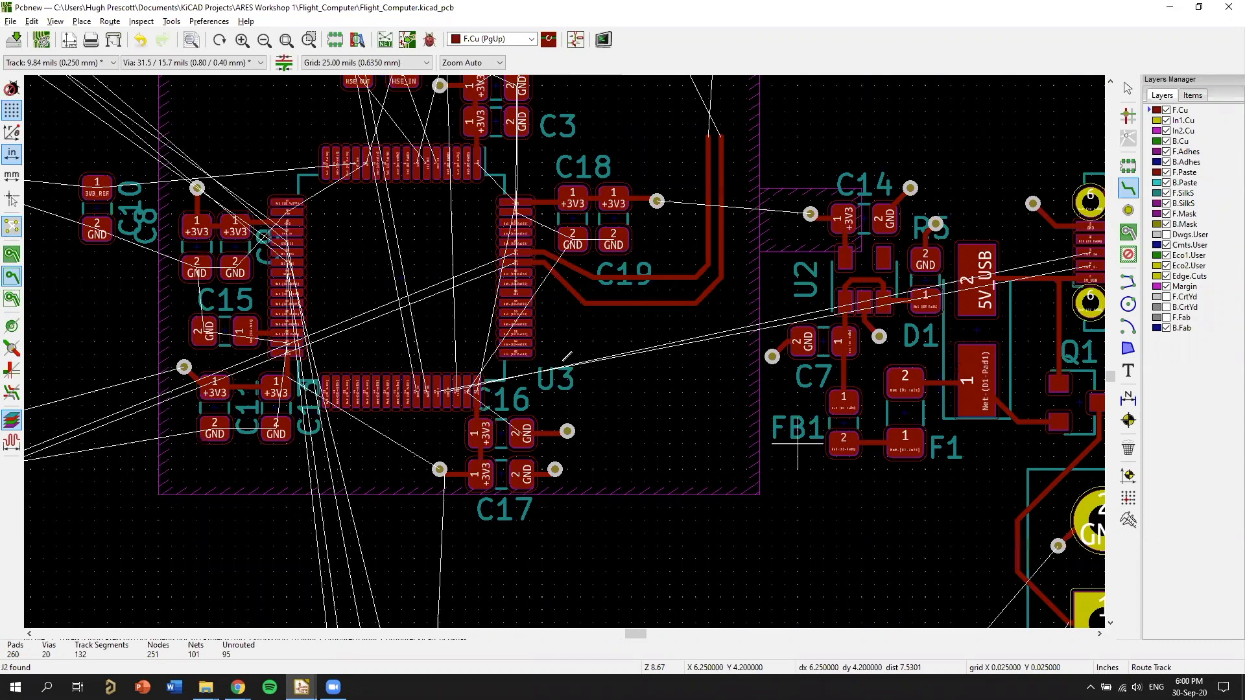
scroll(656, 368, "down", 2, "shift")
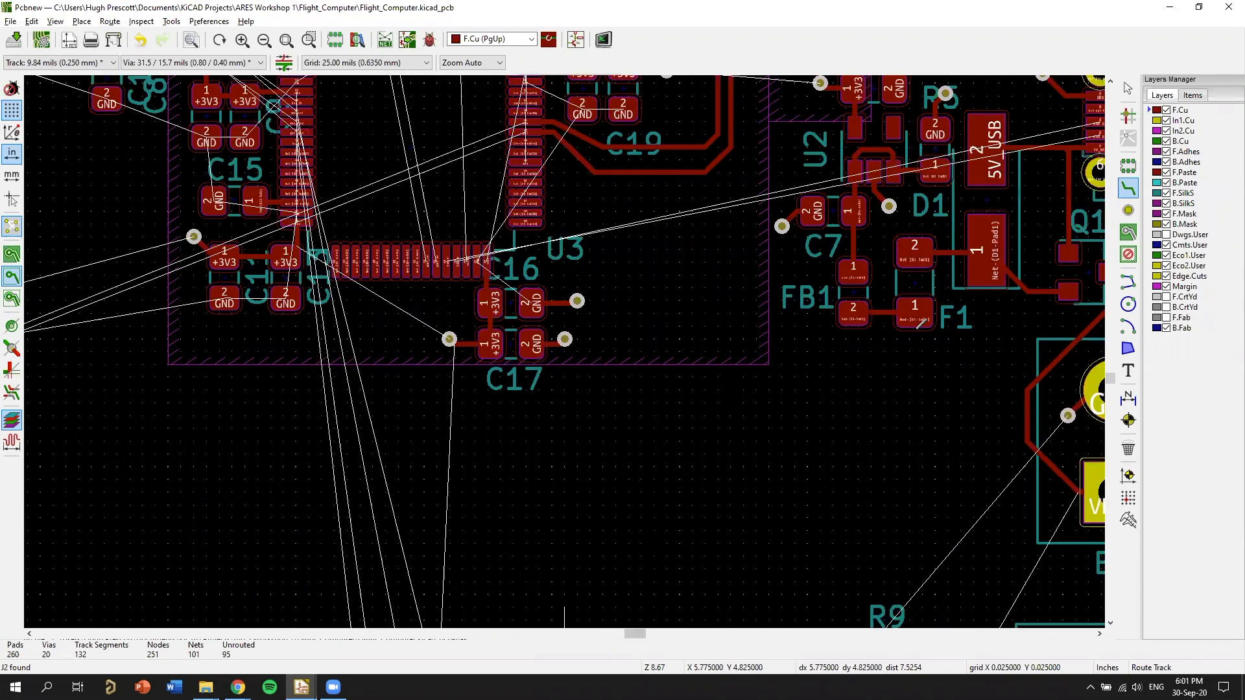
key("Home")
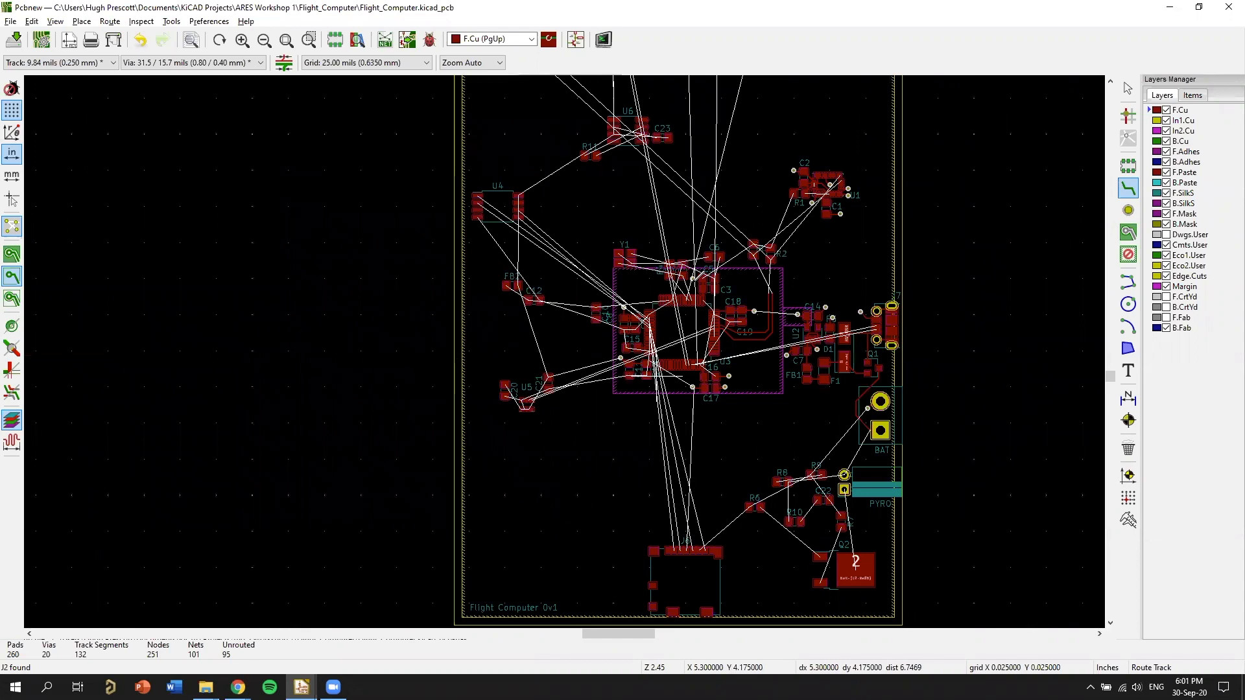
scroll(759, 201, "up", 4)
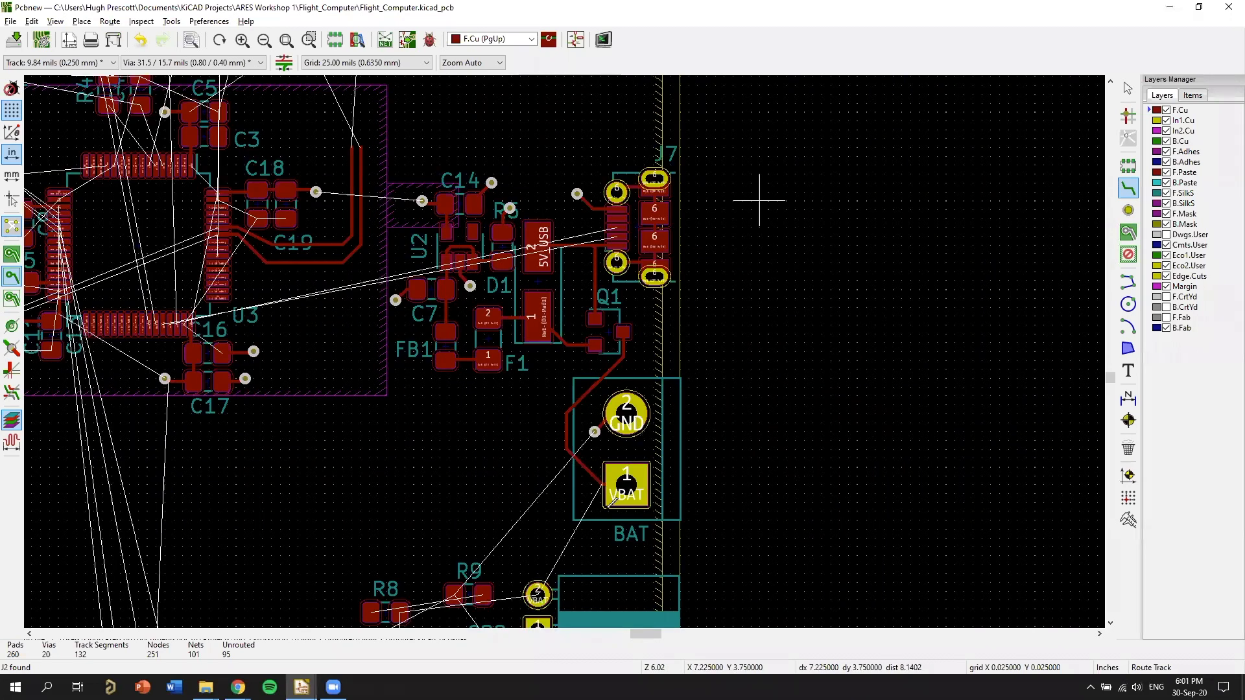
scroll(75, 298, "up", 1)
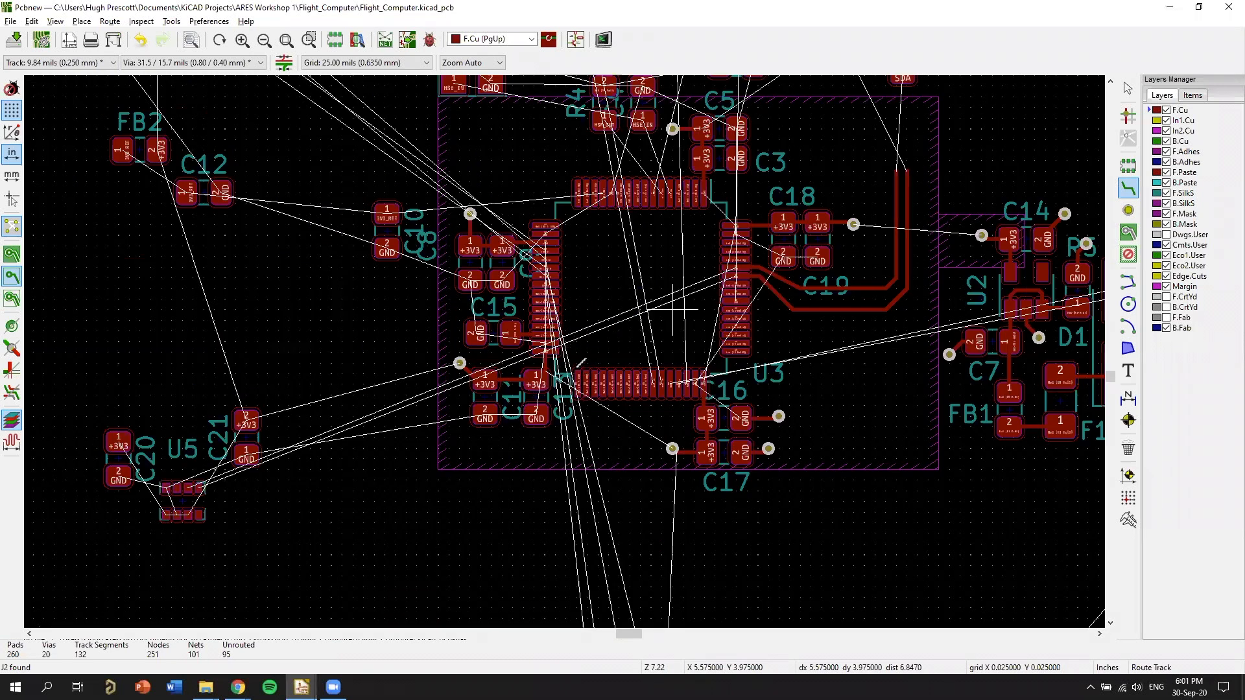
middle_click_drag(449, 339, 573, 372)
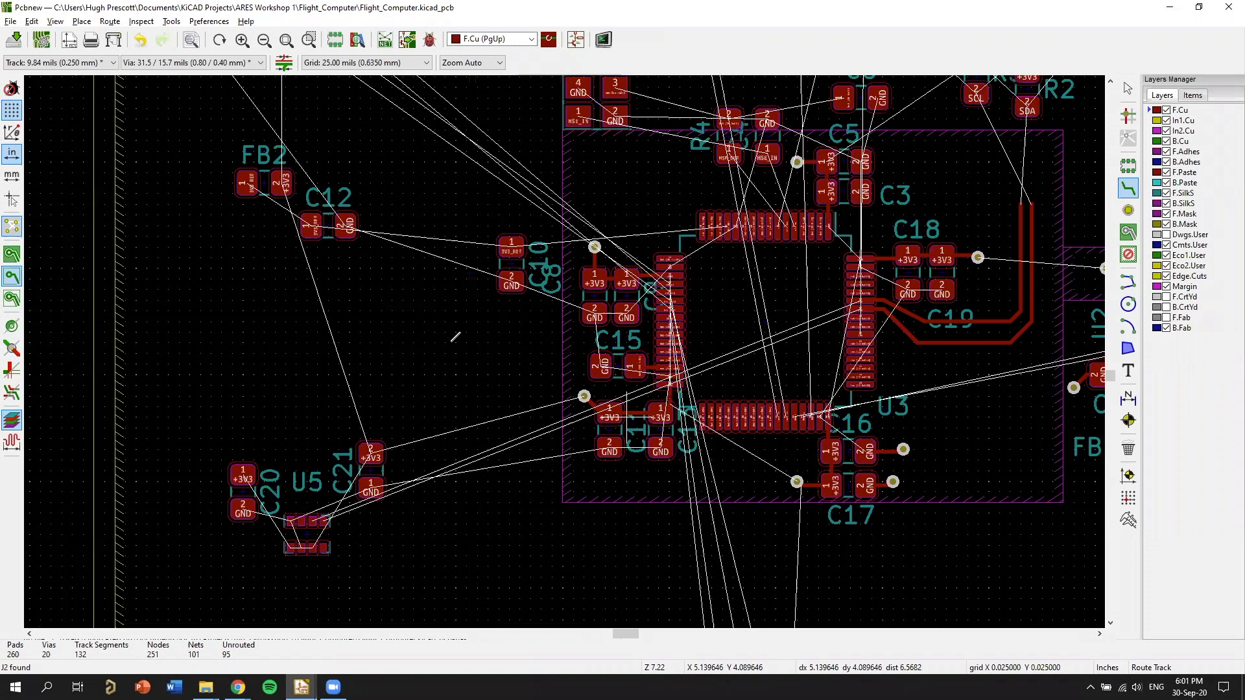
scroll(636, 402, "down", 5)
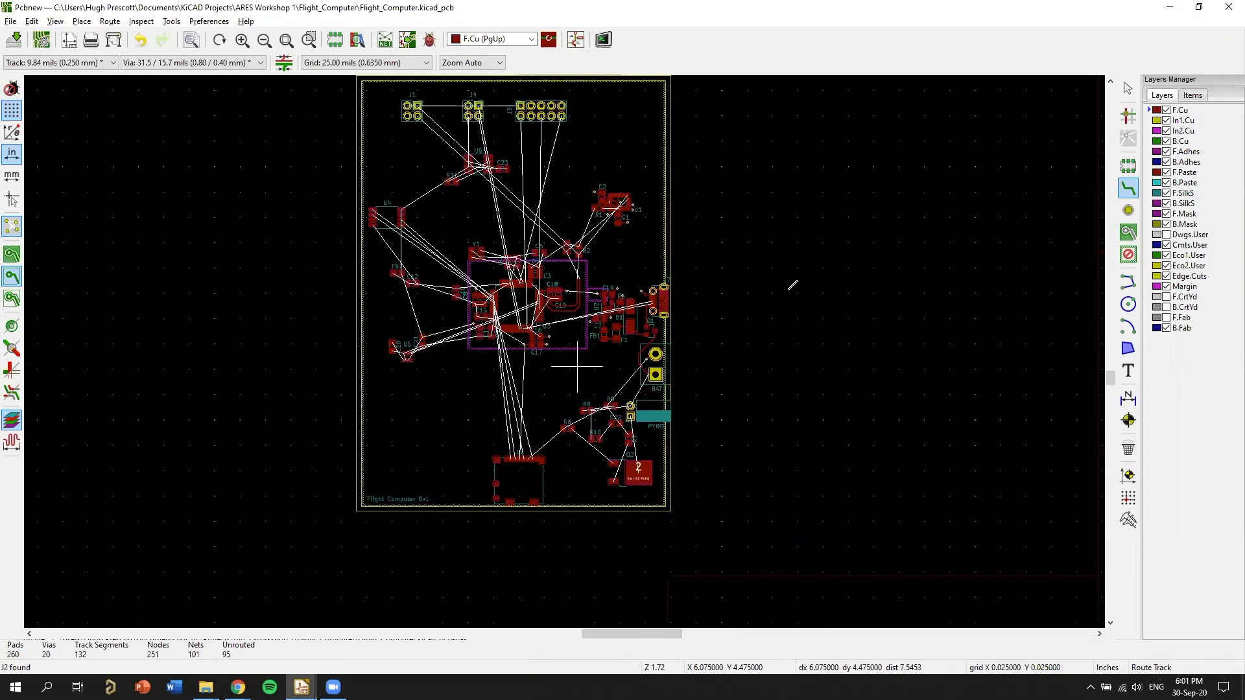
Examine the routed power tracks between the USB connector, Q1, D1, F1, FB1, C7 and U2.
scroll(478, 353, "up", 3)
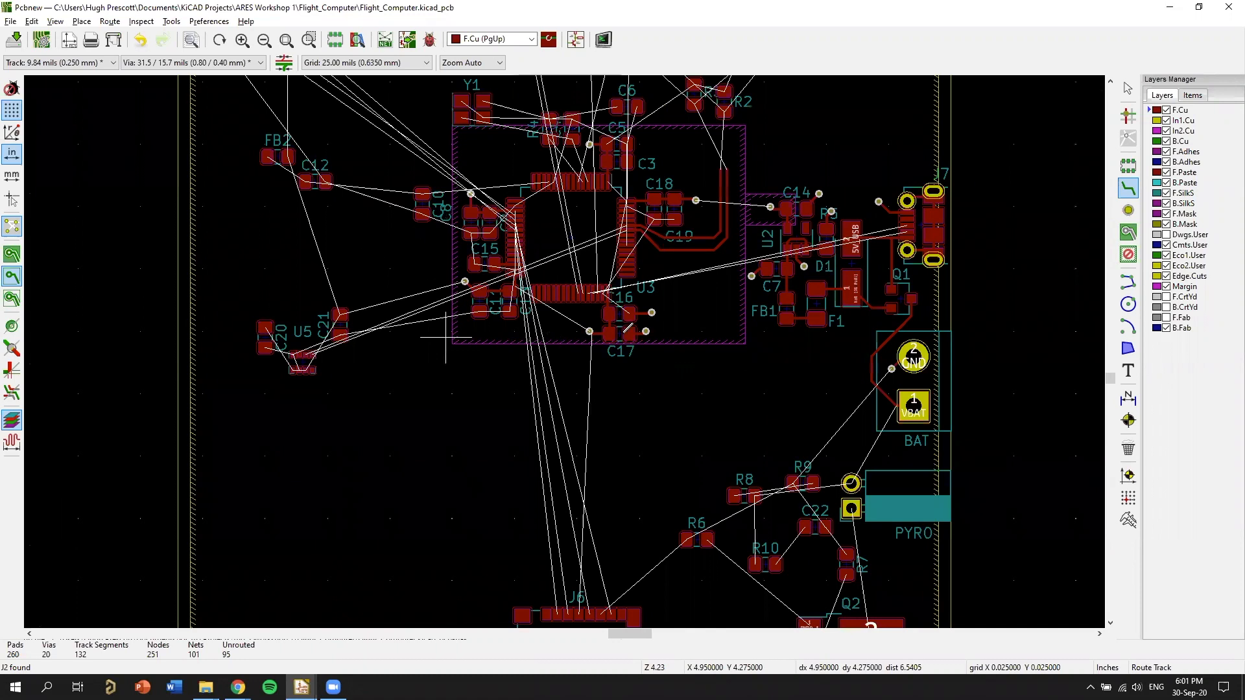
middle_click_drag(802, 220, 661, 257)
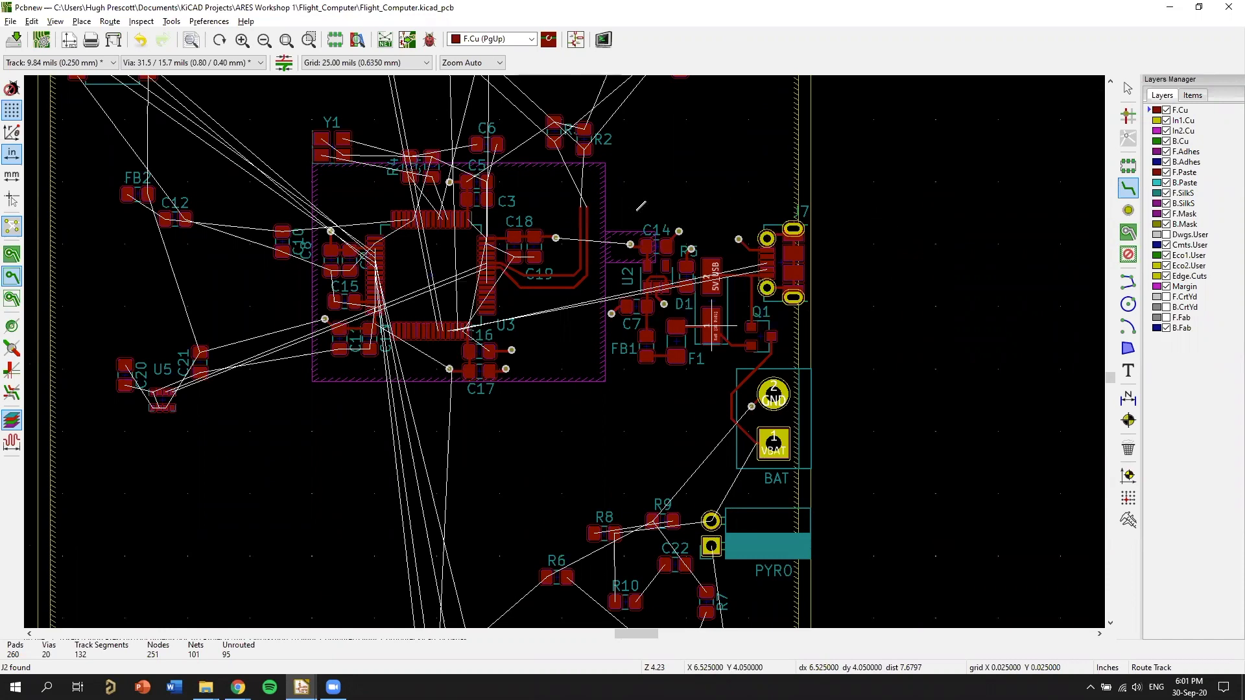
scroll(673, 319, "up", 3)
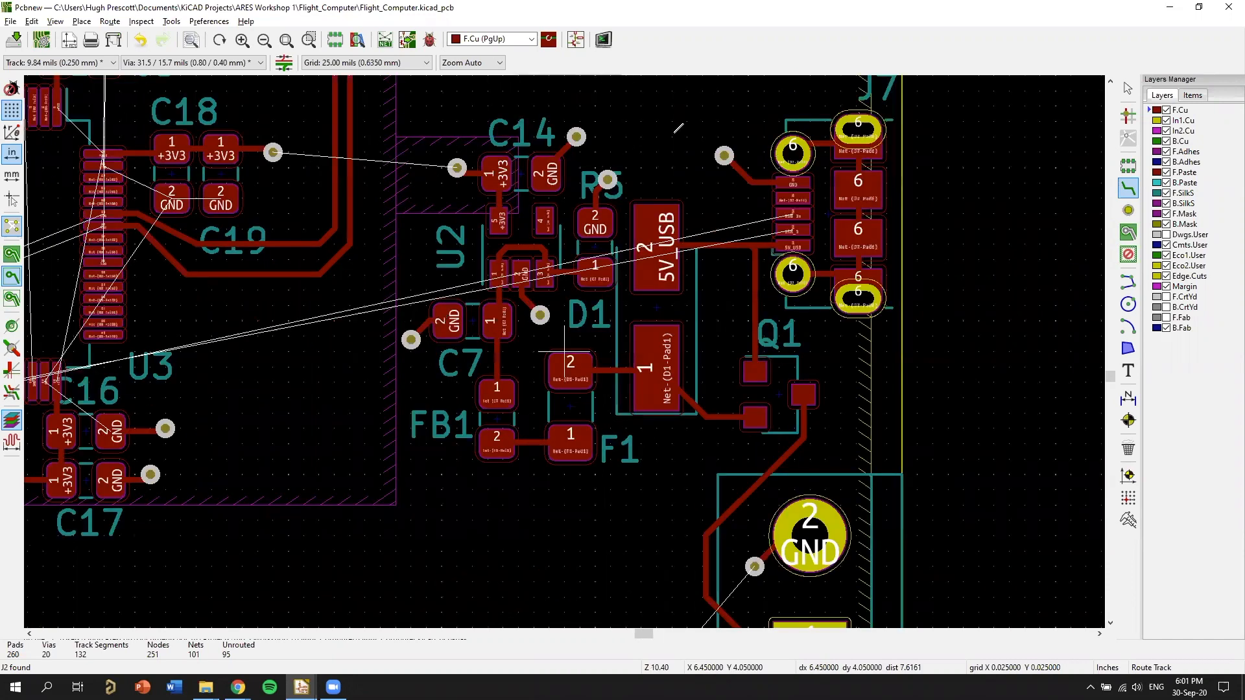
scroll(564, 352, "up", 3)
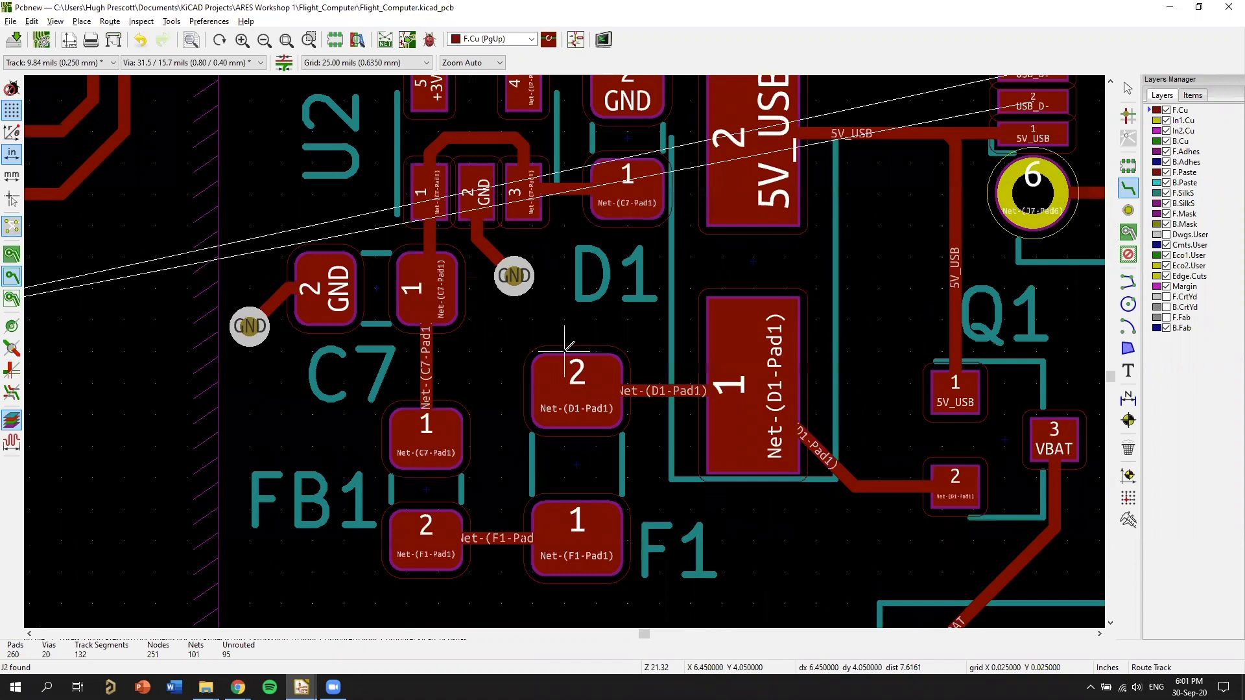
scroll(576, 356, "down", 6)
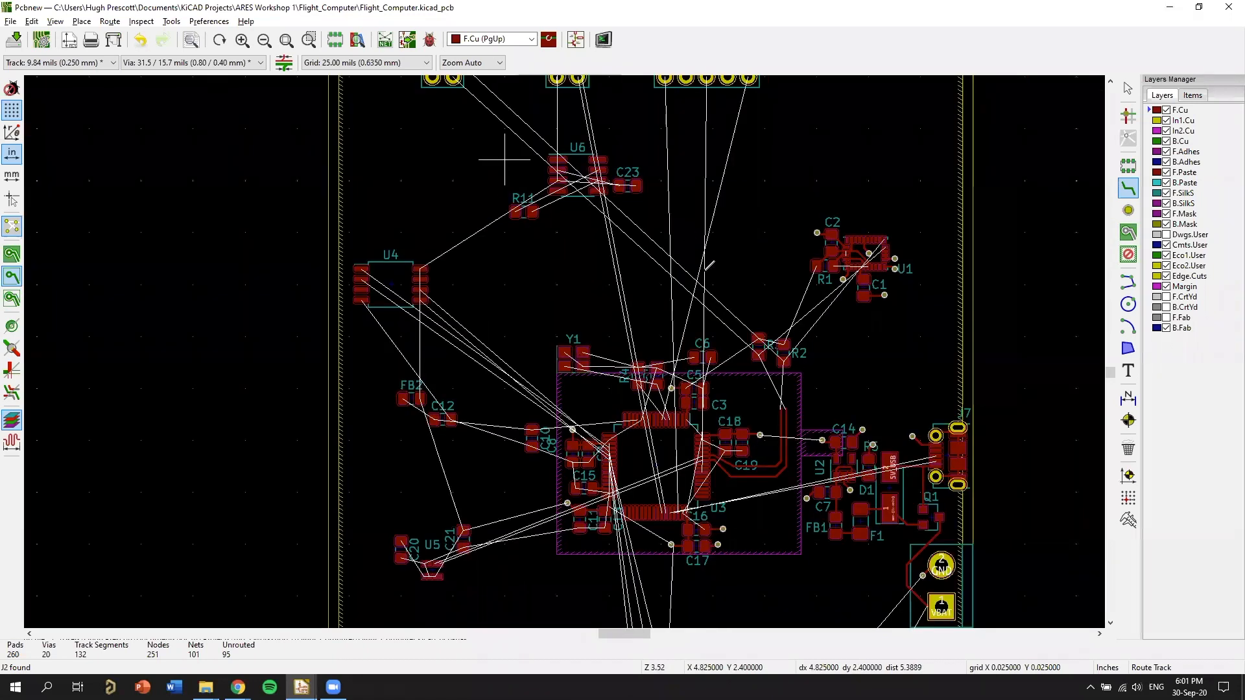
Examine the unrouted connections from U3 to U4, U5, U6, the headers and J6 across the board.
scroll(576, 240, "up", 3)
scroll(569, 344, "down", 3)
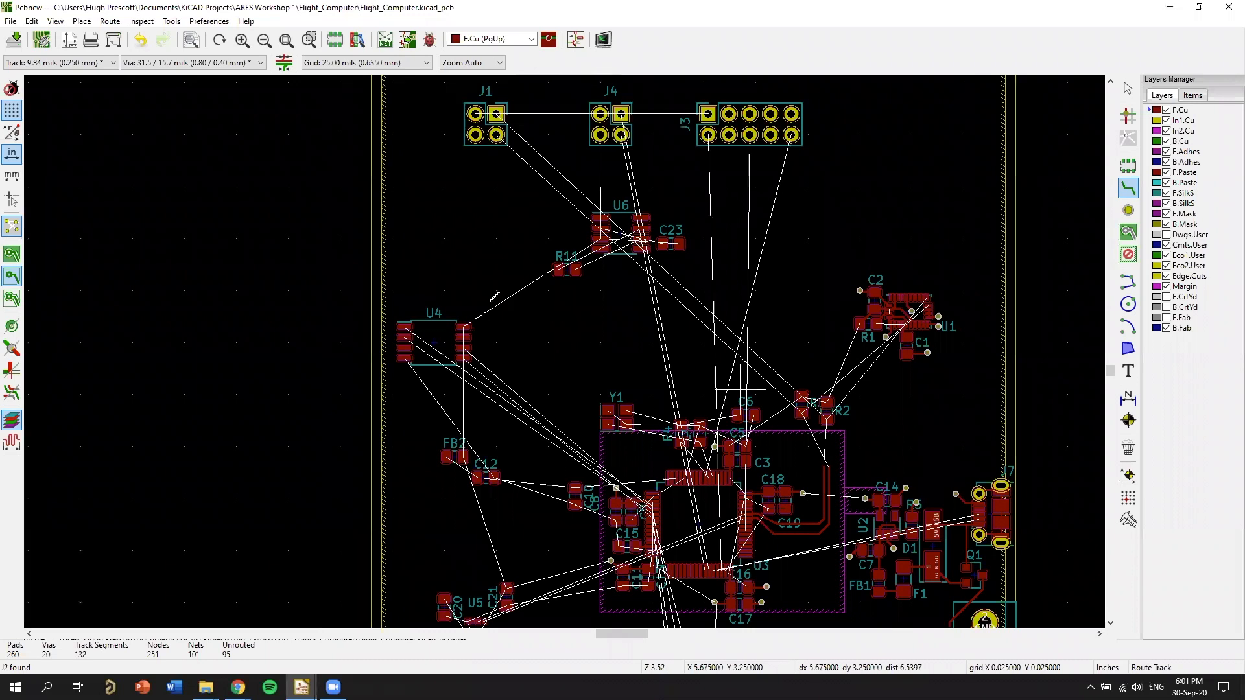
middle_click_drag(746, 366, 699, 240)
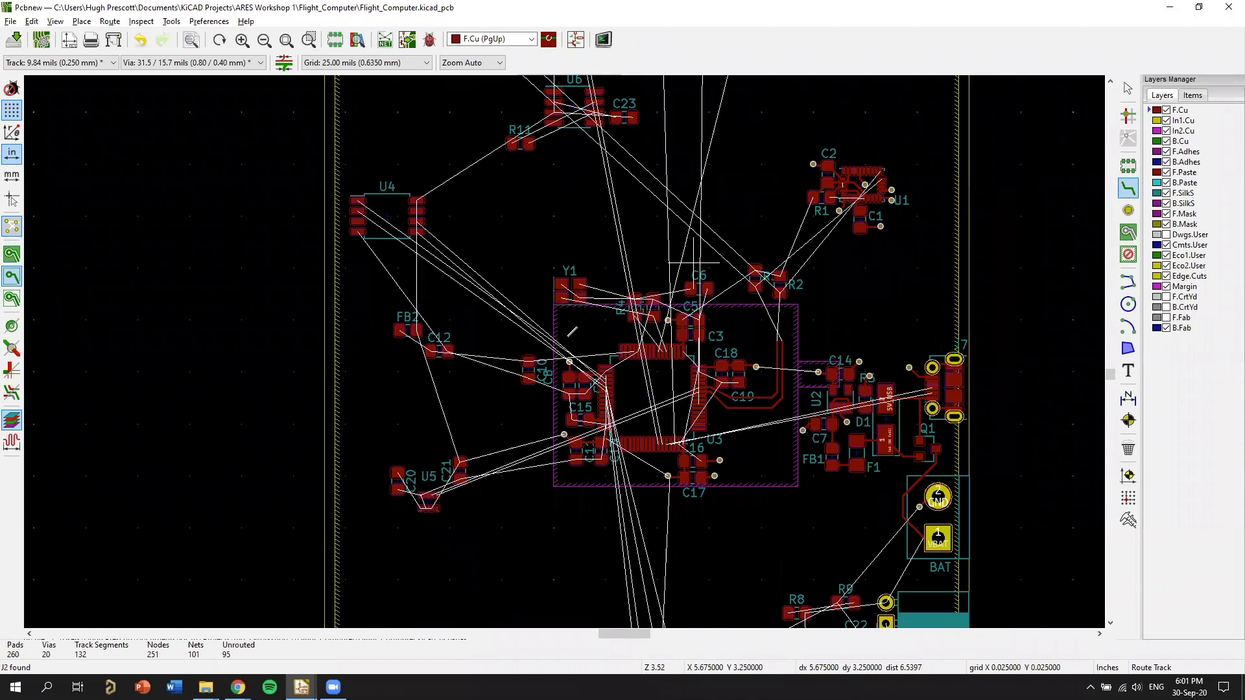
scroll(532, 308, "up", 3)
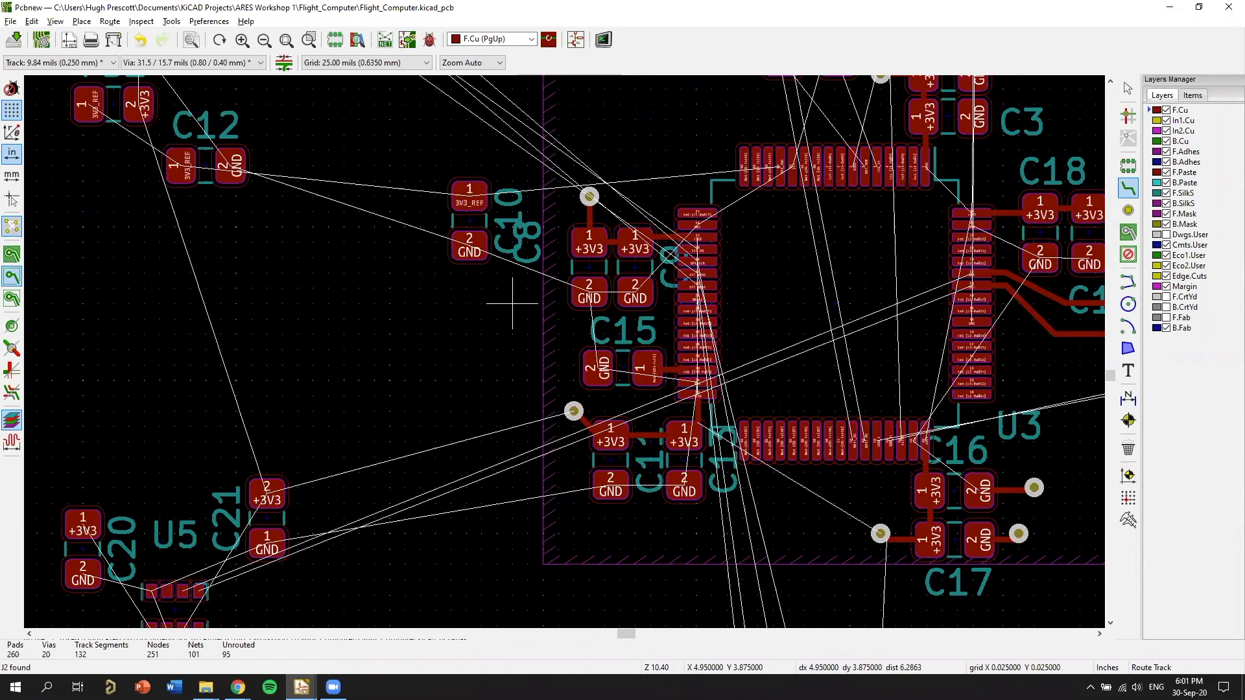
scroll(943, 443, "down", 2)
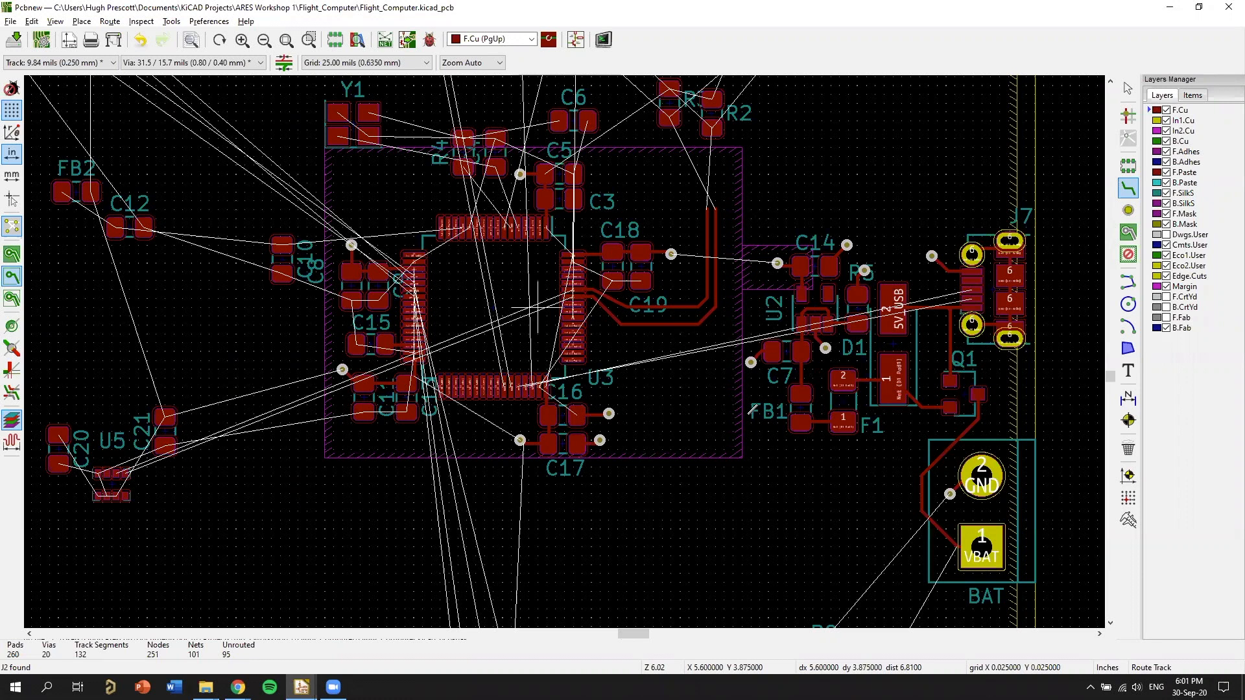
middle_click_drag(573, 310, 749, 414)
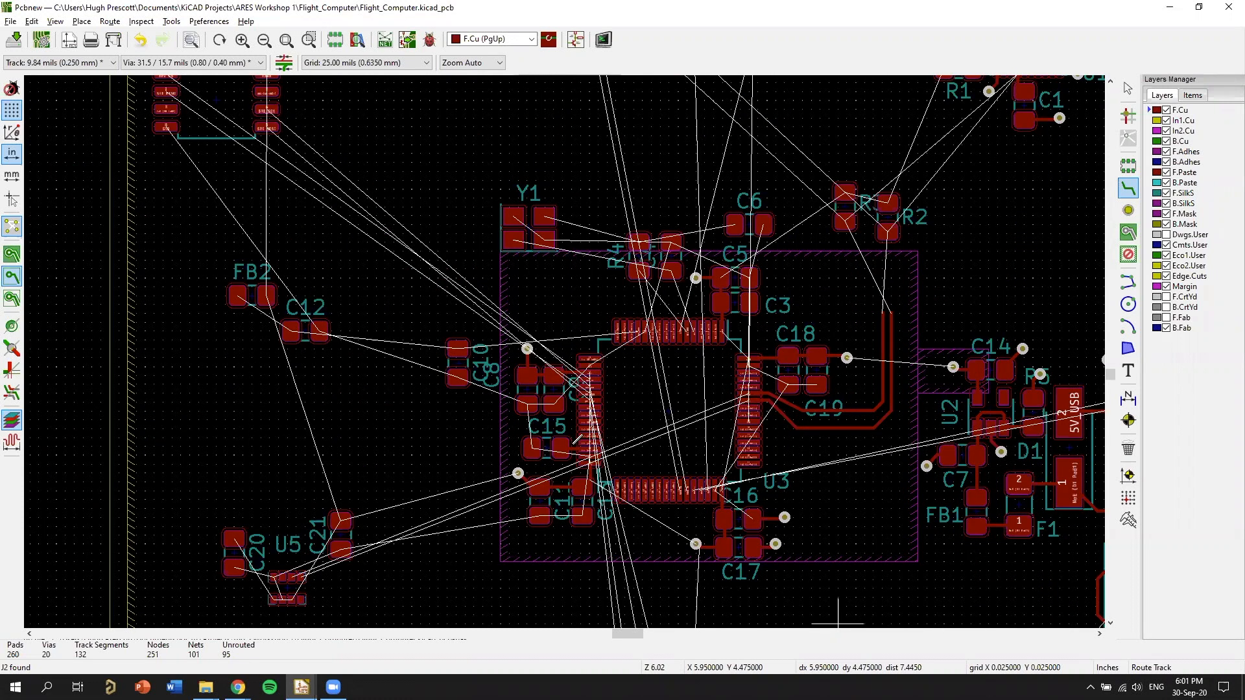
scroll(566, 344, "down", 3)
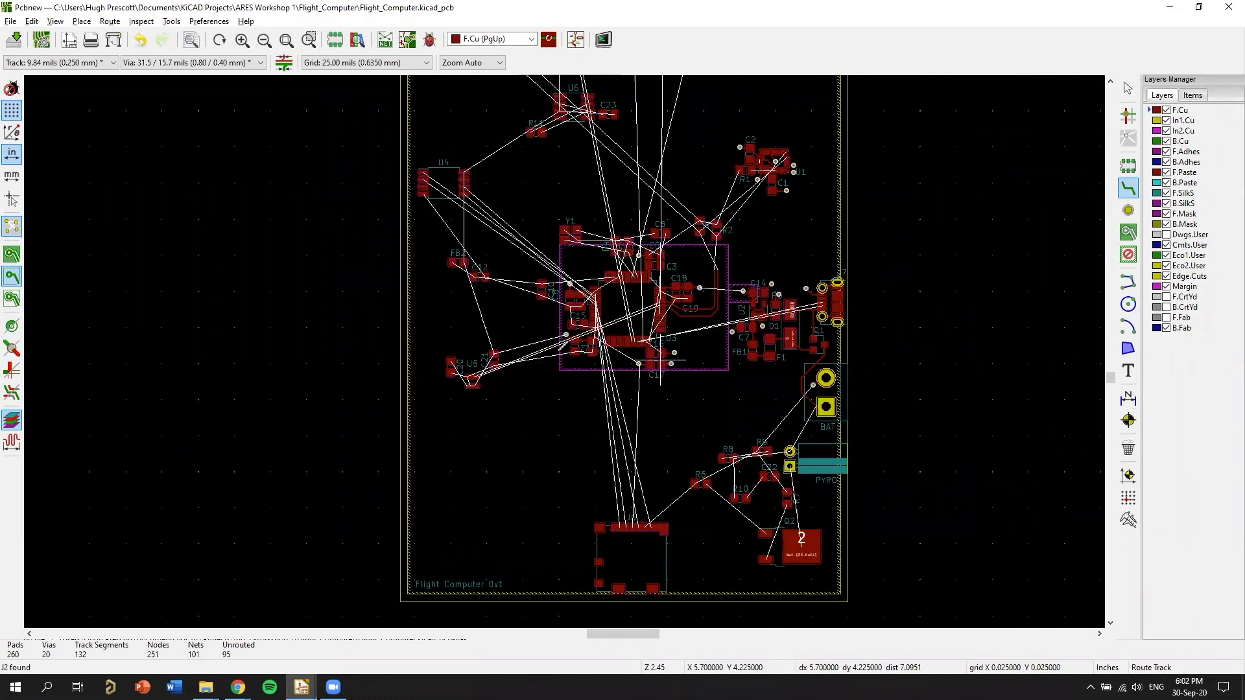
middle_click_drag(661, 353, 672, 341)
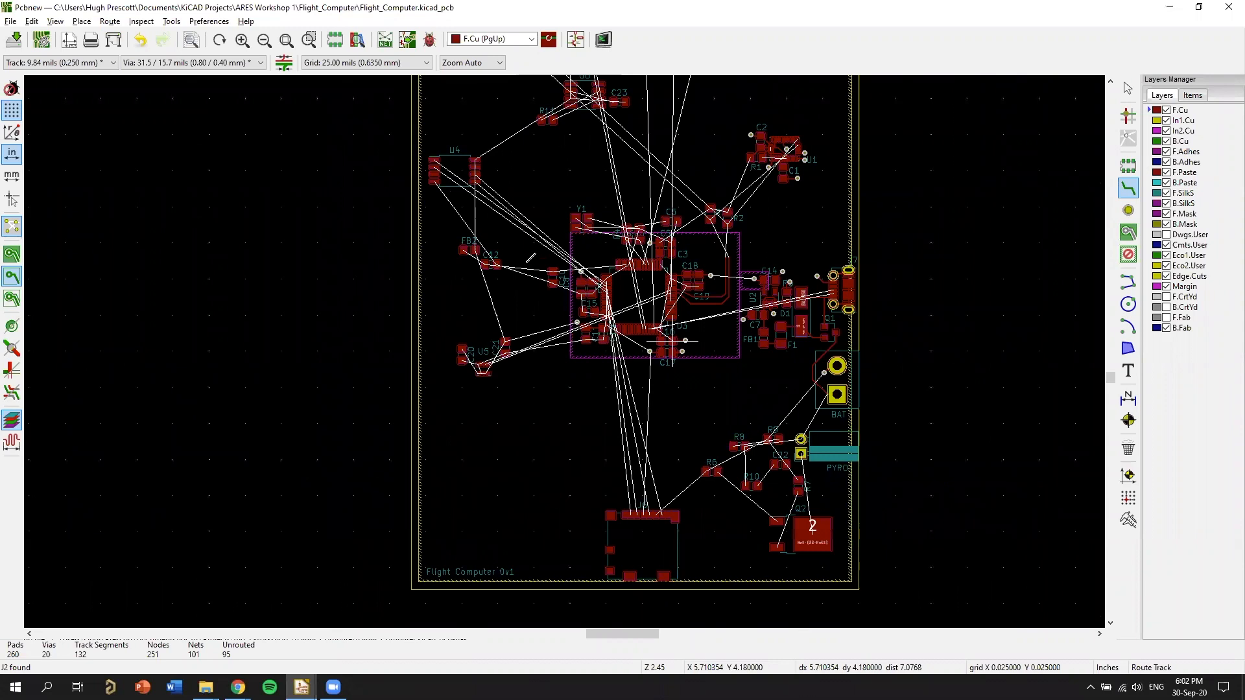